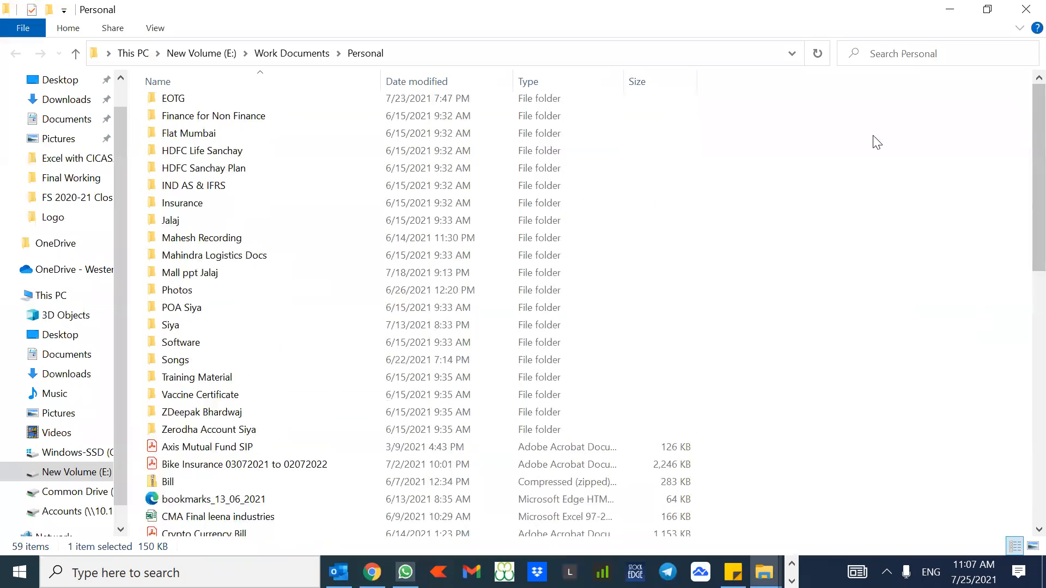
Step: Open the Excel Session 23072021 workbook from the EOTG > CICASA folder
double_click(202, 161)
key("e")
key("Down")
key("Down")
key("Up")
key("Return")
key("e")
key("Down")
key("Up")
key("Return")
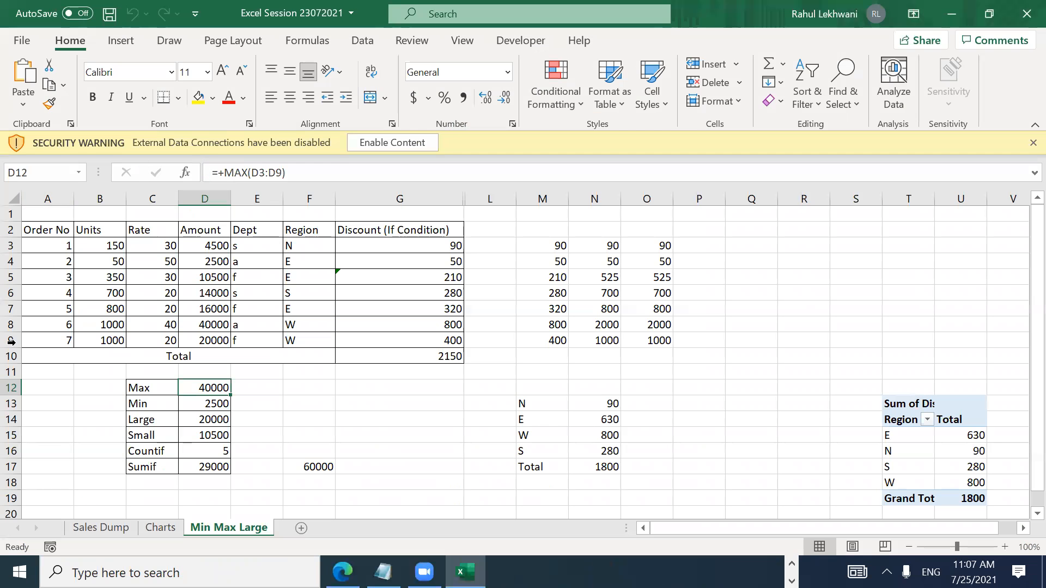
Step: Switch to the Sales Dump sheet and go through its Conditional Formating and Freeze Panes topics
left_click(97, 528)
left_click(260, 371)
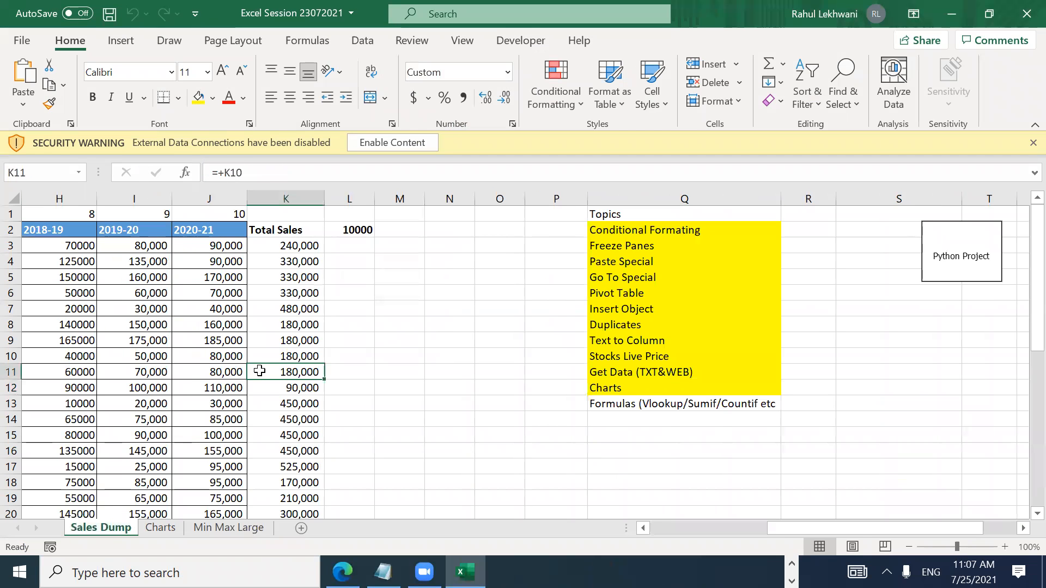
key("ctrl+Left")
key("Right")
key("Right")
key("Right")
key("Right")
key("Right")
key("Right")
key("Right")
key("Right")
key("Right")
key("Right")
key("Right")
key("Right")
key("Right")
key("Right")
key("Right")
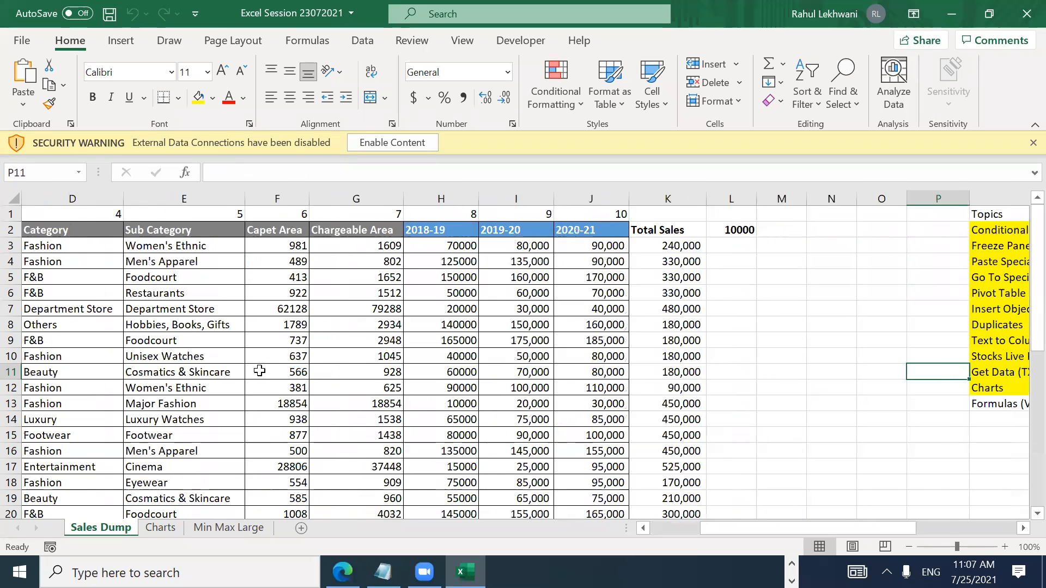
key("Right")
key("ctrl+Up")
key("Down")
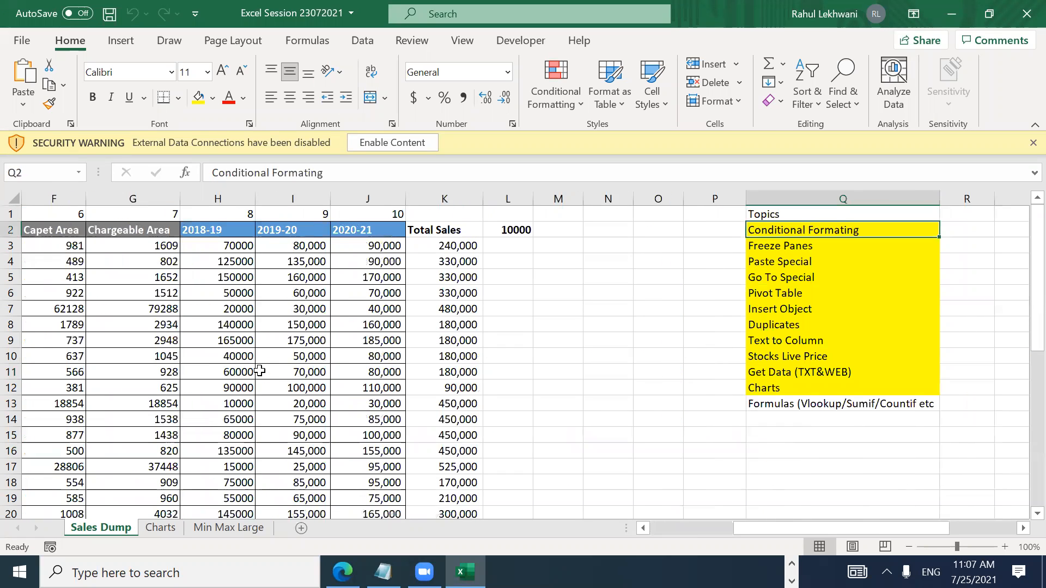
key("Down")
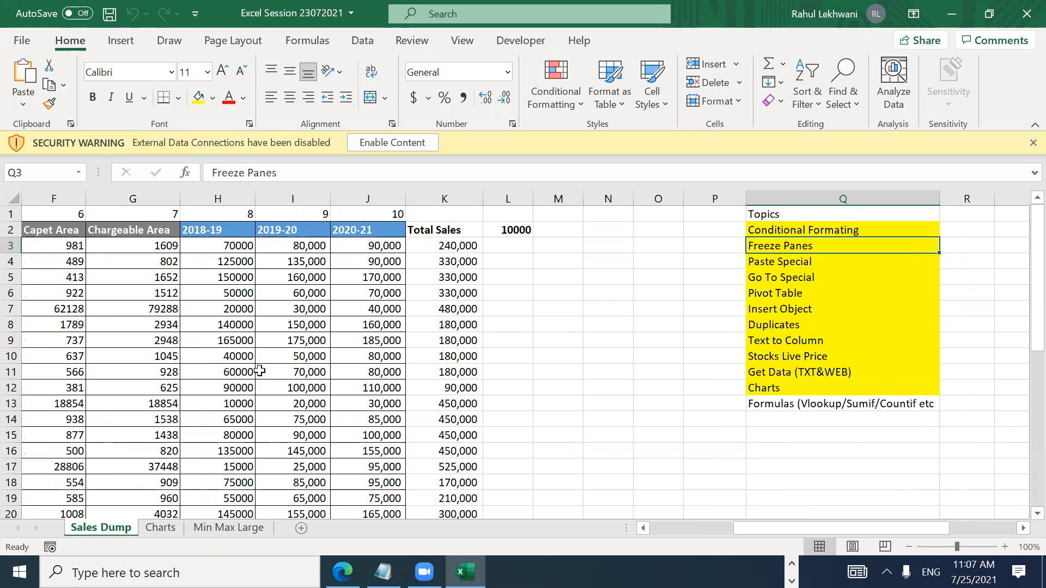
key("Up")
key("Down")
key("Down")
key("Down")
key("Down")
key("Down")
key("Up")
key("Up")
key("Up")
key("Up")
key("Up")
key("Down")
key("Down")
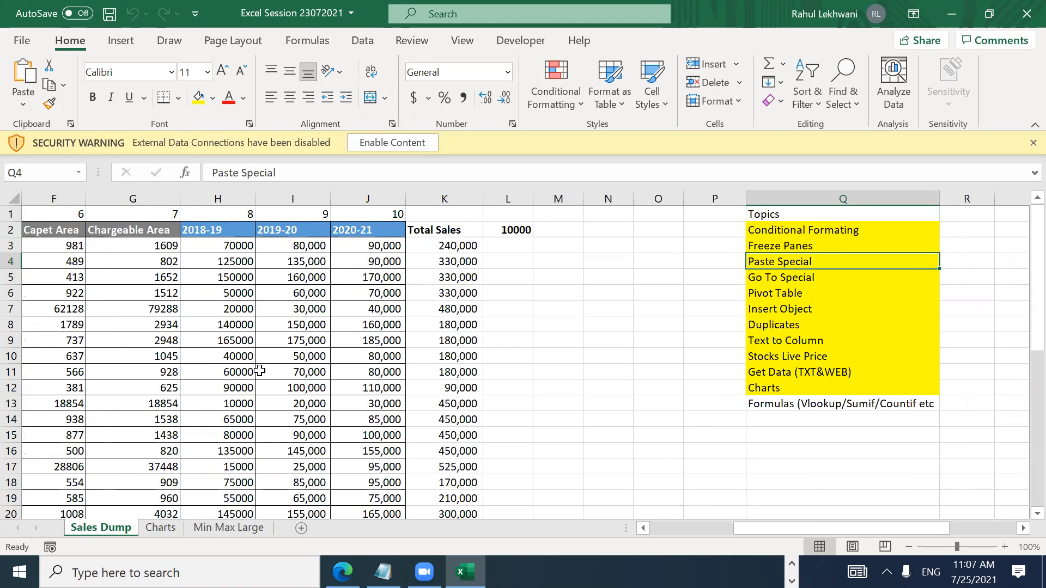
Step: Move through rows 2 and 4 and select the list of topics from Conditional Formating down
key("Left")
key("Left")
key("Left")
key("Left")
key("Left")
key("Left")
key("Left")
key("Left")
key("Left")
key("Left")
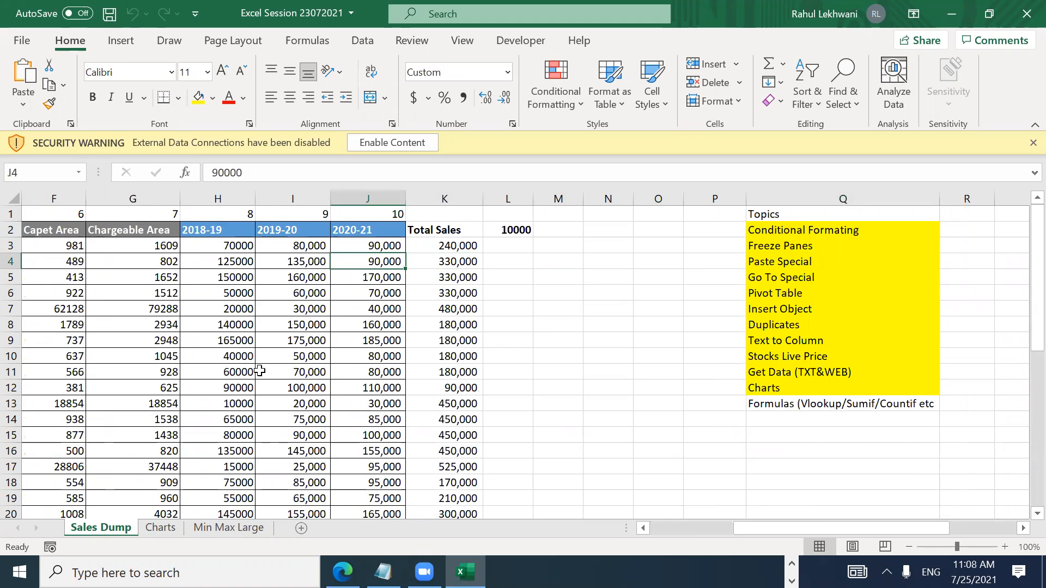
key("Left")
key("Left")
key("Left")
key("Left")
key("Left")
key("Left")
key("Right")
key("Right")
key("Right")
key("Right")
key("Right")
key("Right")
key("Right")
key("Right")
key("Right")
key("Right")
key("Right")
key("Right")
key("Right")
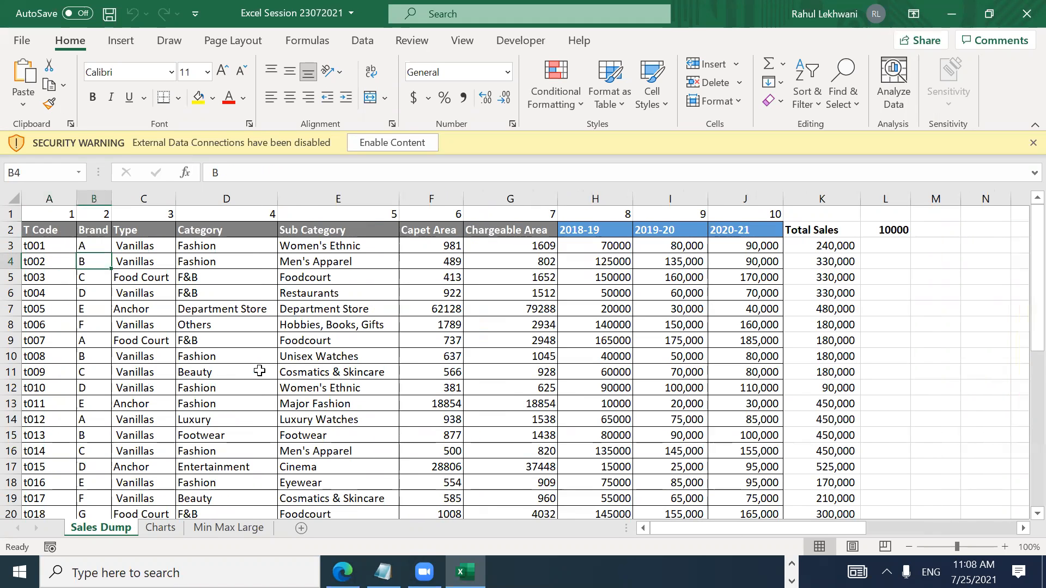
key("Right")
key("Right")
key("Right")
key("Right")
key("Right")
key("Left")
key("Left")
key("Left")
key("Left")
key("Up")
key("Up")
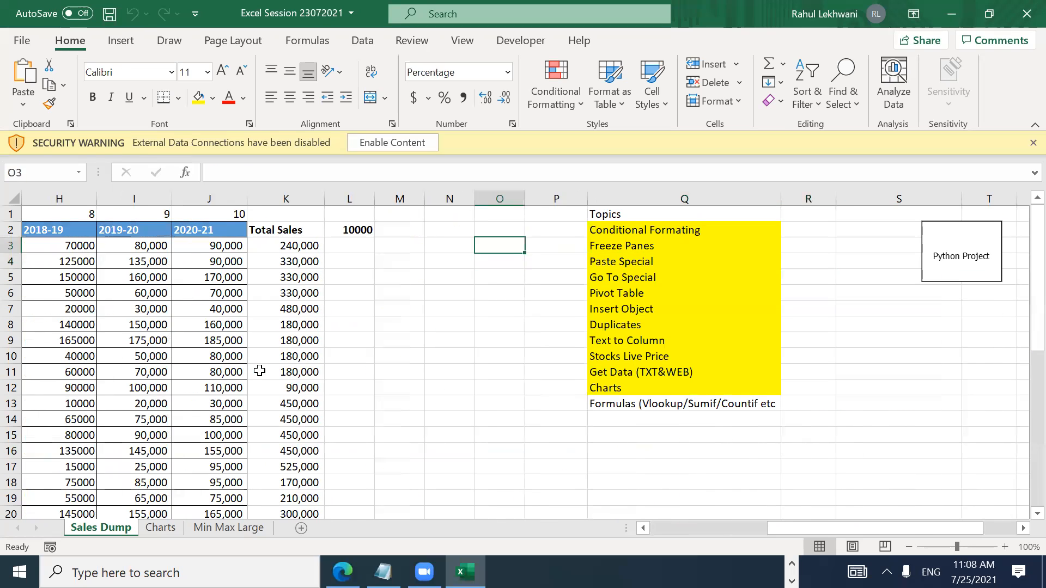
key("Right")
key("Right")
key("Right")
key("Left")
key("ctrl+shift+Down")
key("Up")
key("Down")
key("ctrl+shift+Down")
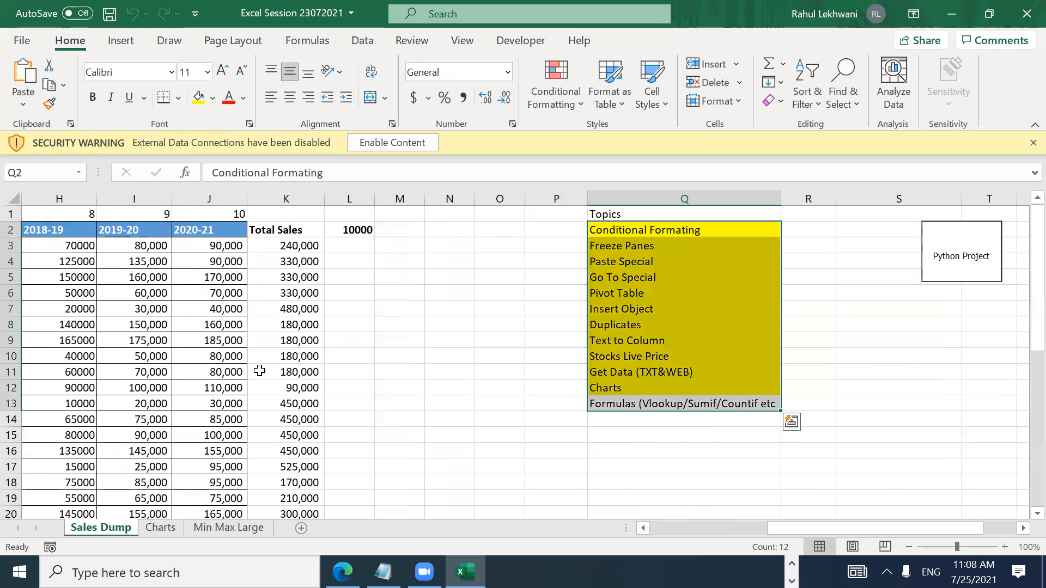
key("Up")
key("Down")
key("Down")
key("Down")
key("Up")
key("Up")
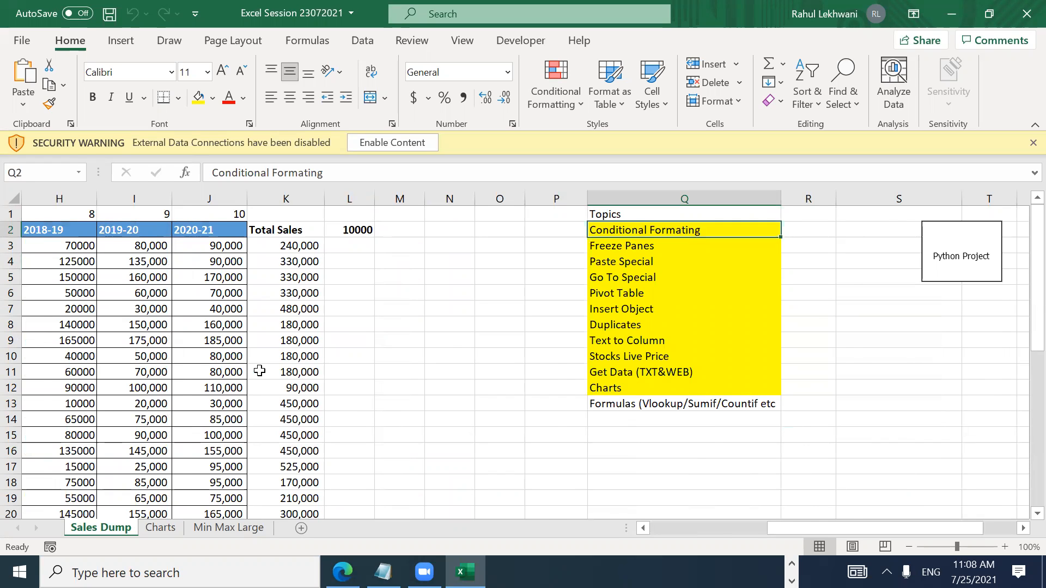
Step: Move along header row 2 to the Category header
key("Home")
key("Right")
key("Right")
key("Right")
key("Right")
key("Right")
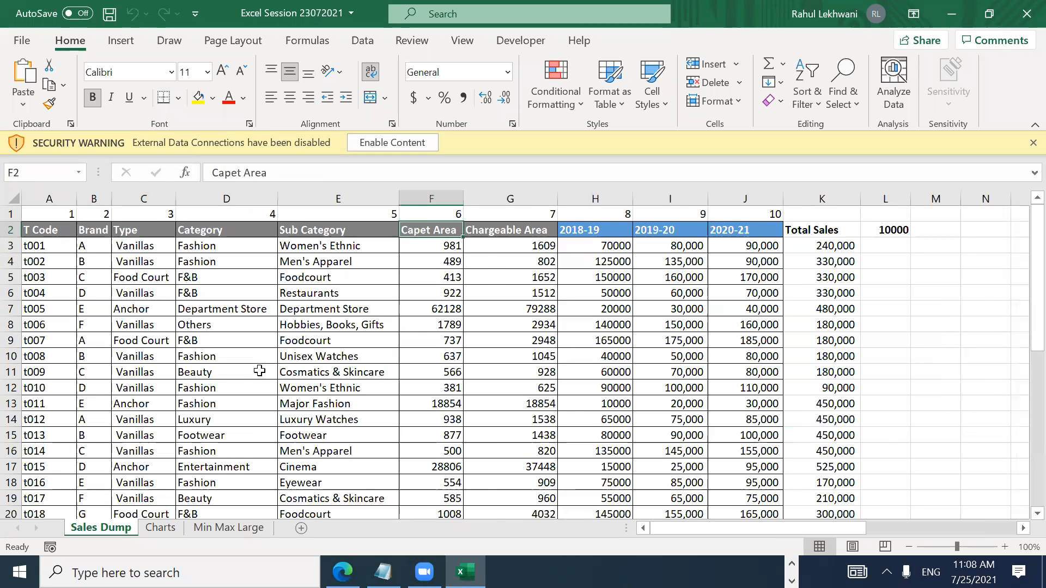
key("Right")
key("Right")
key("Right")
key("Right")
key("Right")
key("Right")
key("Right")
key("Right")
key("Right")
key("Right")
key("Right")
key("Right")
key("Right")
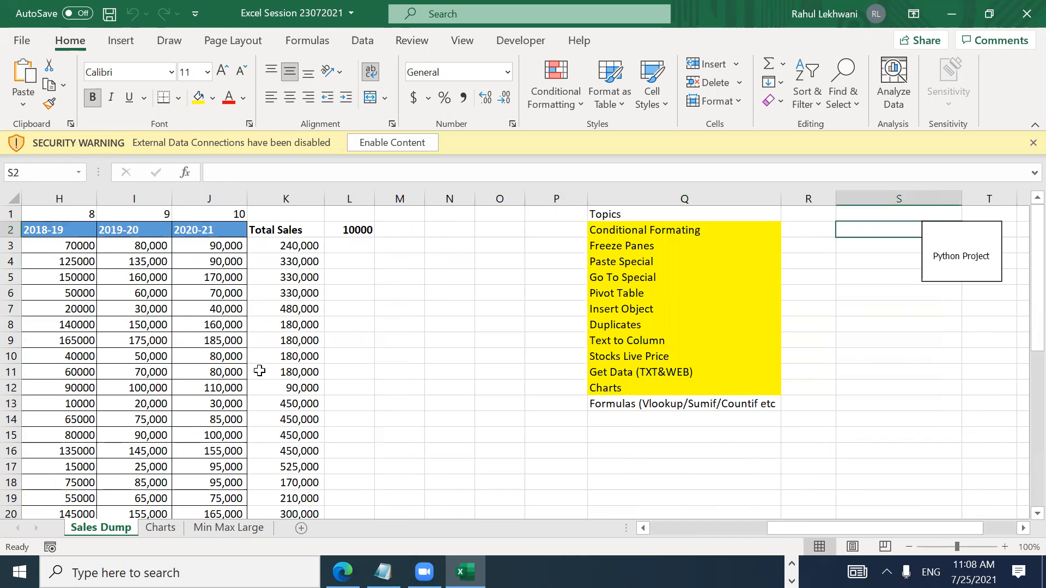
key("Left")
key("Left")
key("Left")
key("Left")
key("Left")
key("Left")
key("Left")
key("Left")
key("Left")
key("Left")
key("Left")
key("Left")
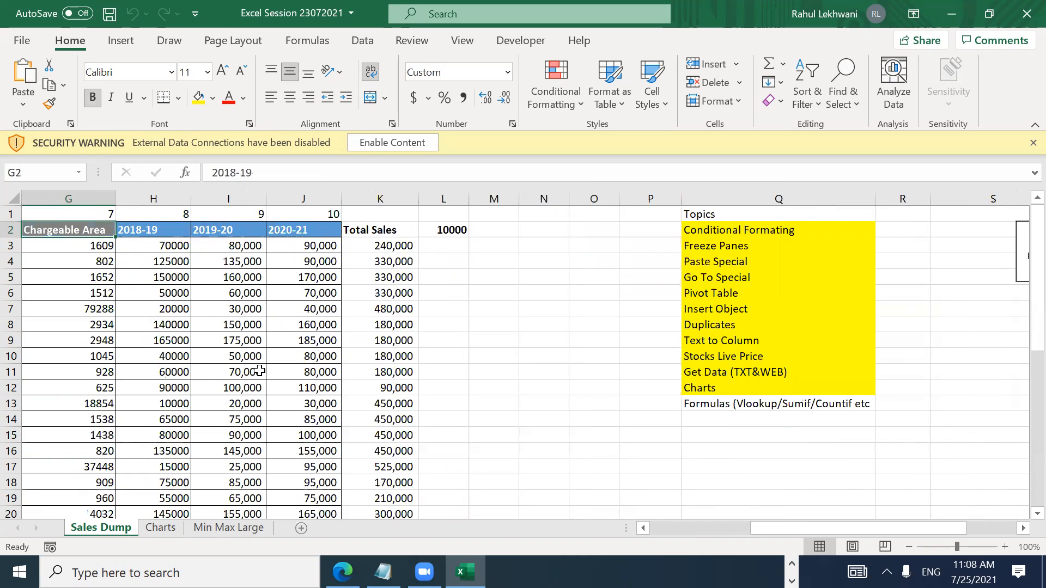
key("Left")
key("Left")
key("Left")
key("Left")
key("Left")
key("Right")
key("Right")
key("Right")
key("Left")
key("Left")
key("Right")
key("Down")
key("Up")
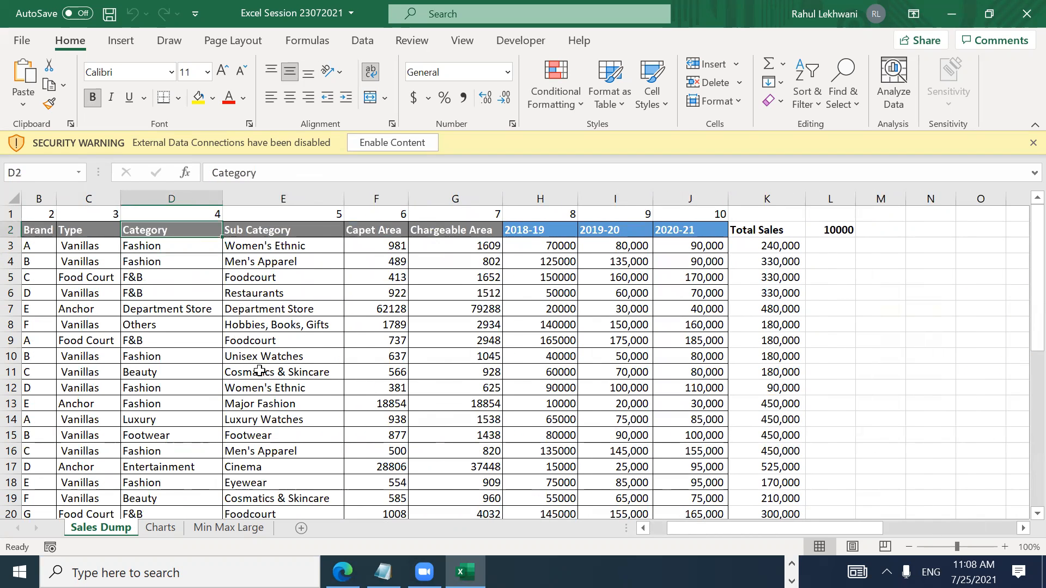
Step: Select the Category entries D3:D28 with Ctrl+Shift+Down
key("Page_Down")
key("Page_Up")
key("Down")
key("Down")
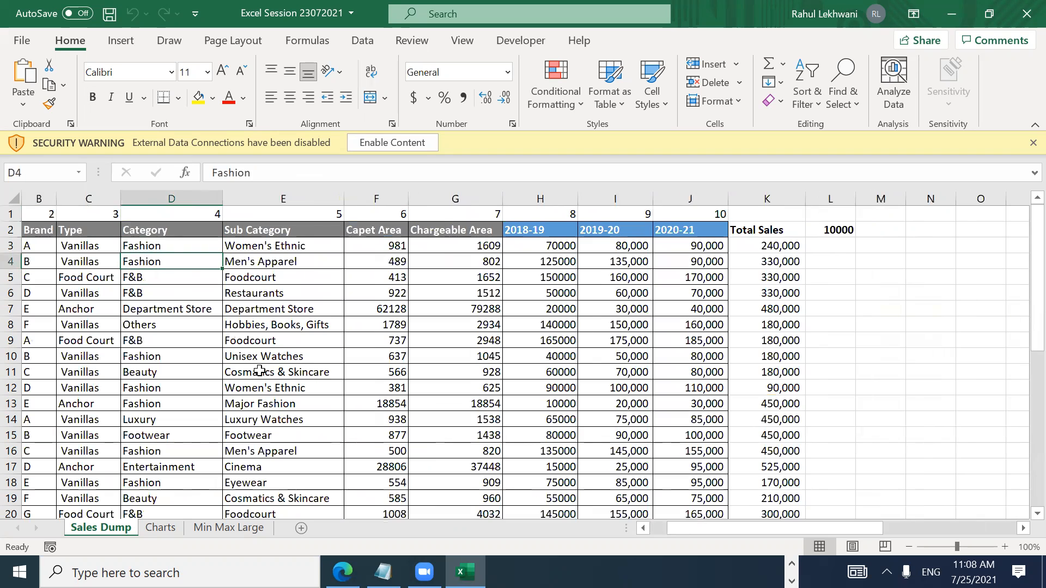
key("Down")
key("Down")
key("Down")
key("Down")
key("Down")
key("Down")
key("Down")
key("Down")
key("Down")
key("Down")
key("Down")
key("Down")
key("Down")
key("Down")
key("Down")
key("Down")
key("Down")
key("Down")
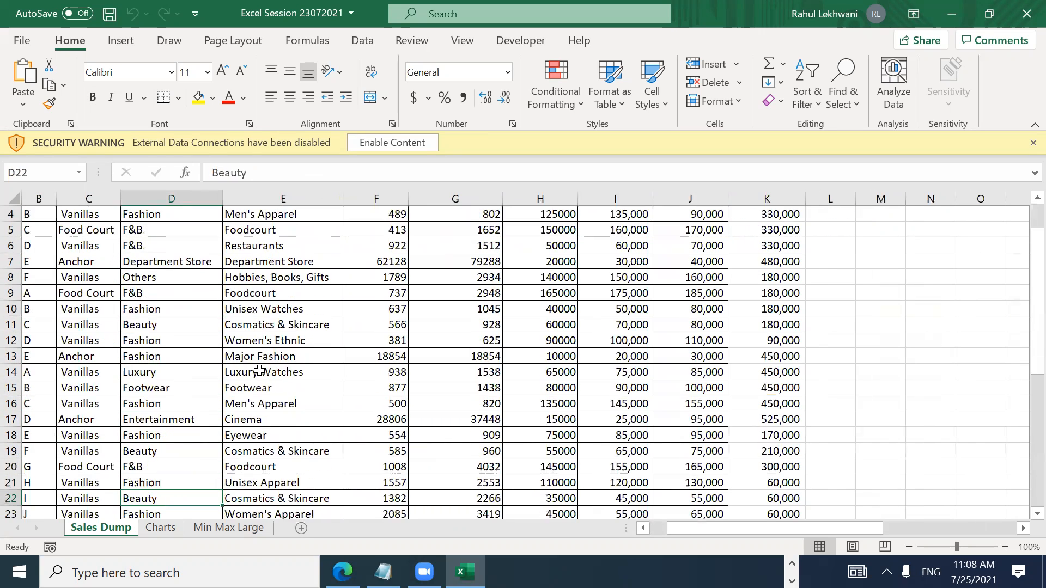
key("Down")
key("Up")
key("Up")
key("Up")
key("Up")
key("Up")
key("Up")
key("Up")
key("Up")
key("Up")
key("Up")
key("Up")
key("Up")
key("Up")
key("Up")
key("Up")
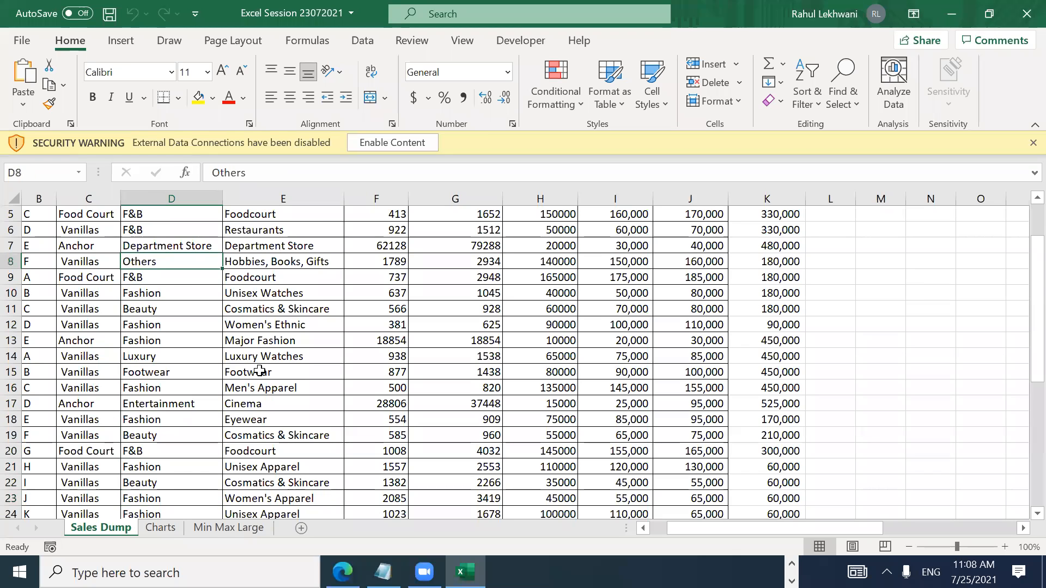
key("Up")
key("Up")
key("Up")
key("Up")
key("Up")
key("Up")
key("Up")
key("Down")
key("Down")
key("Down")
key("Up")
key("Down")
key("Up")
key("ctrl+shift+Down")
key("Up")
key("Down")
key("ctrl+shift+Down")
key("Up")
key("Down")
key("ctrl+shift+Down")
key("Up")
key("Down")
key("ctrl+shift+Down")
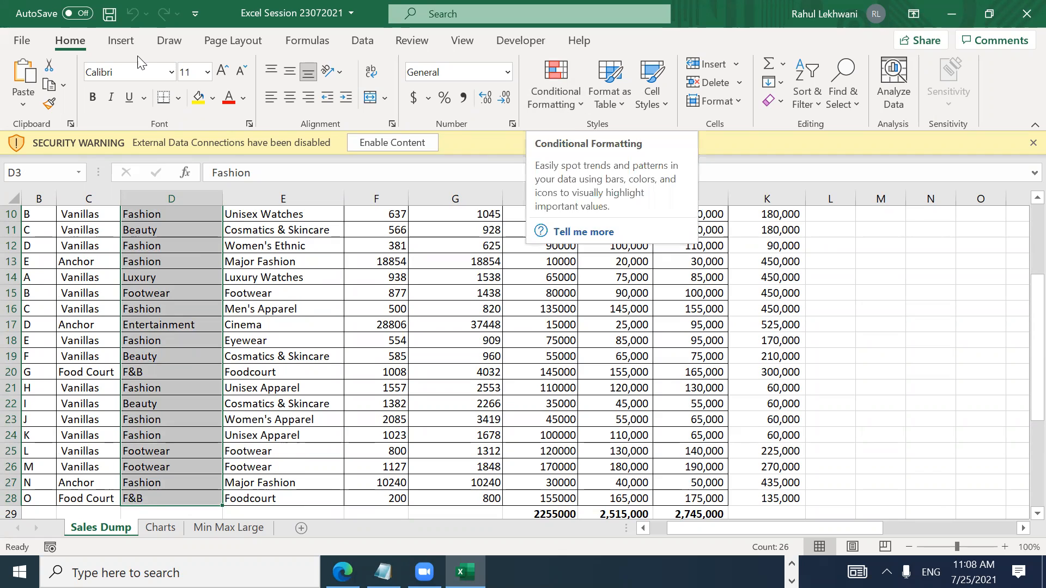
Step: Highlight Category cells containing Fashion with green fill and dark green text
left_click(537, 98)
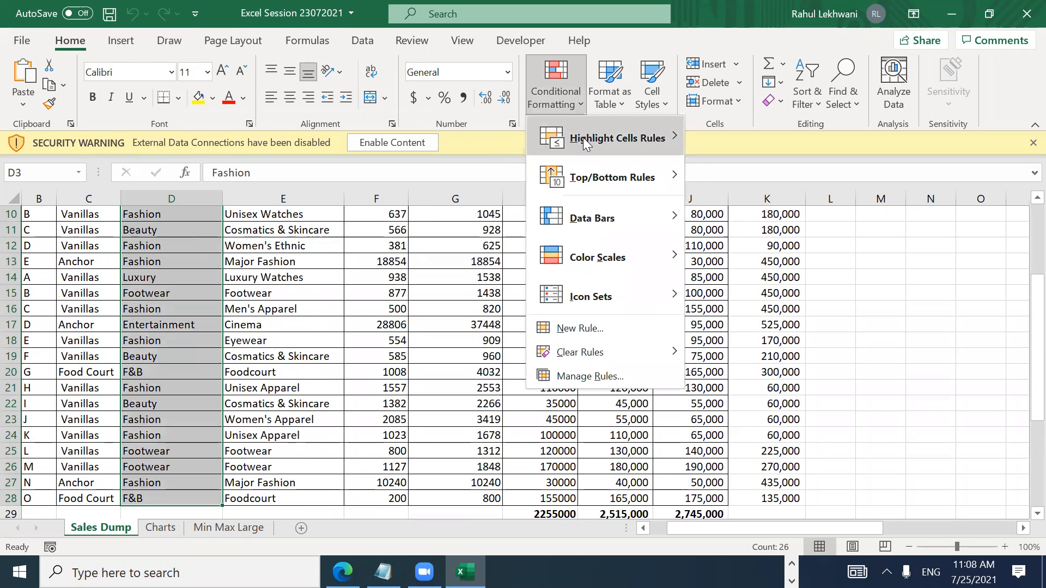
mouse_move(582, 138)
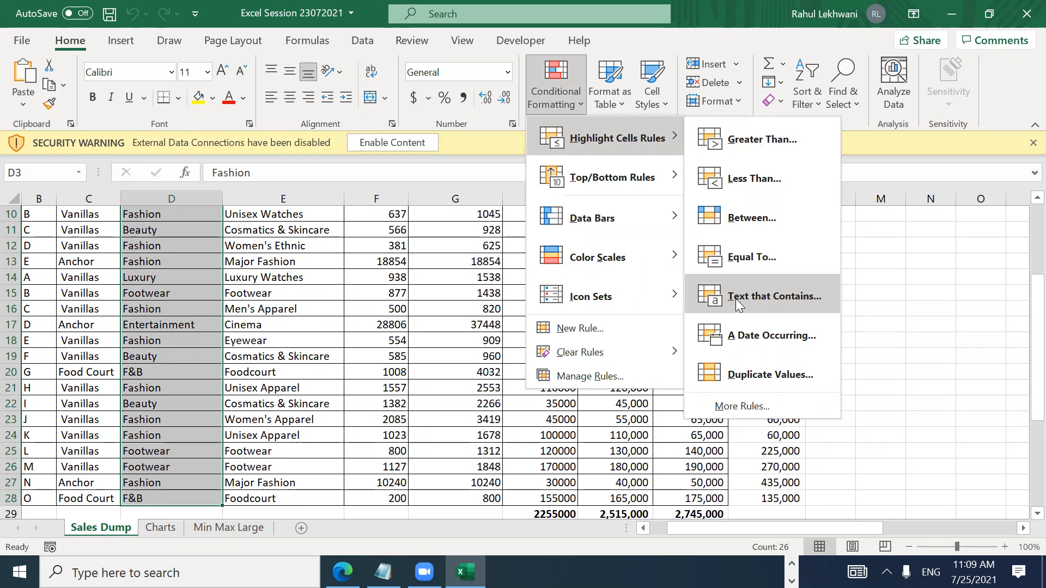
left_click(768, 294)
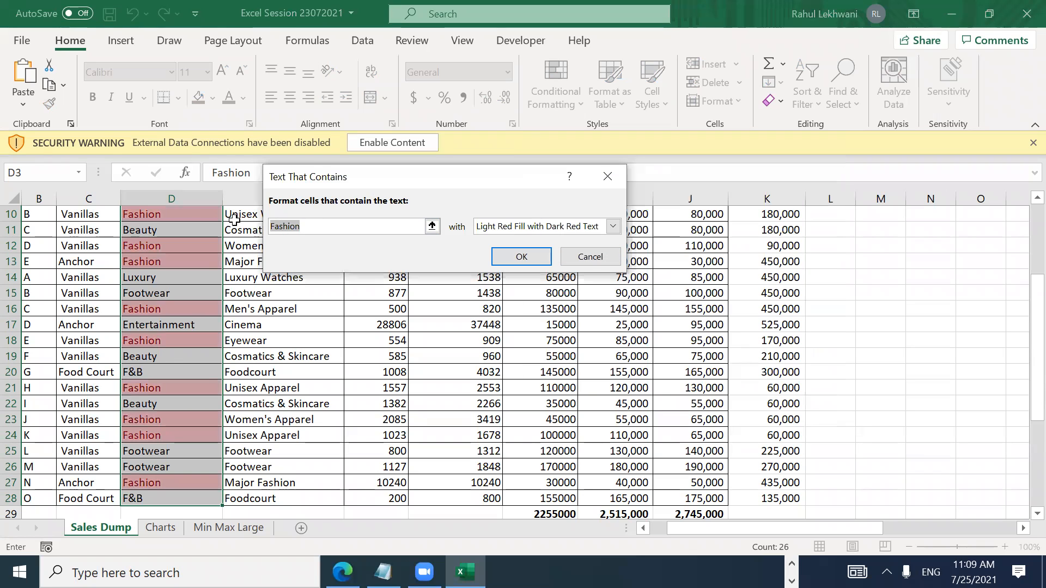
left_click(539, 228)
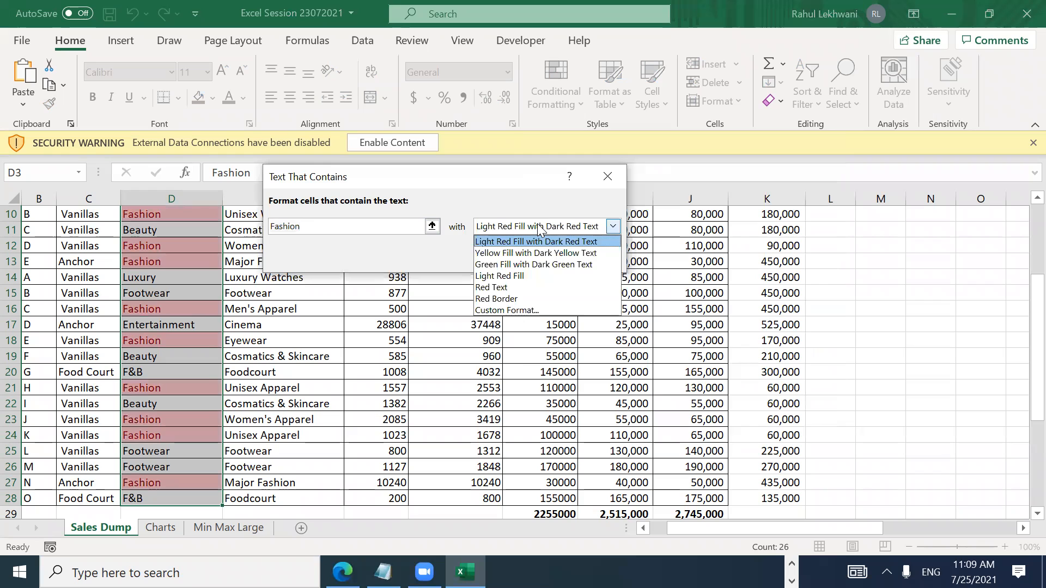
left_click(531, 264)
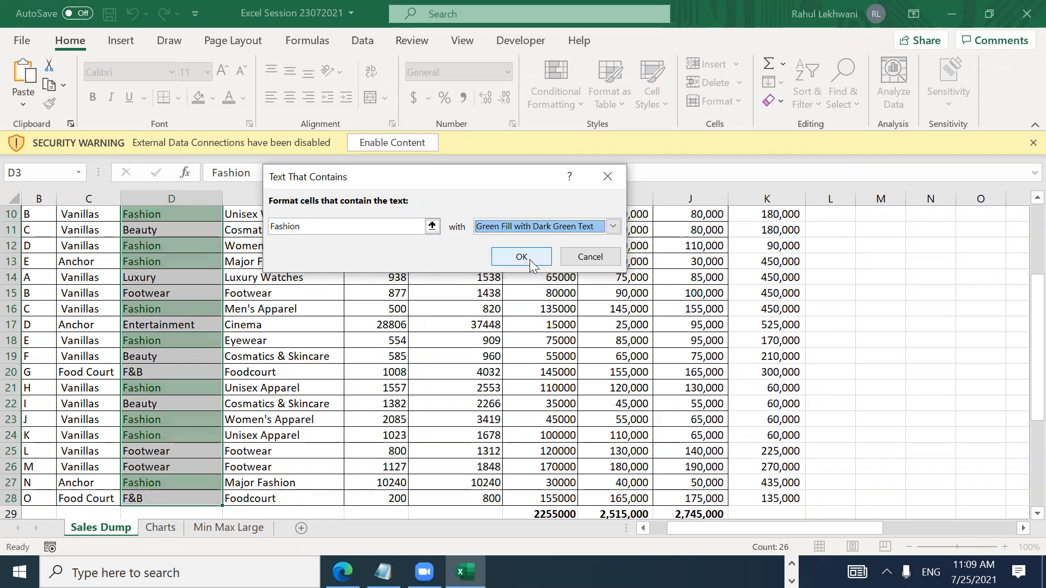
left_click(522, 259)
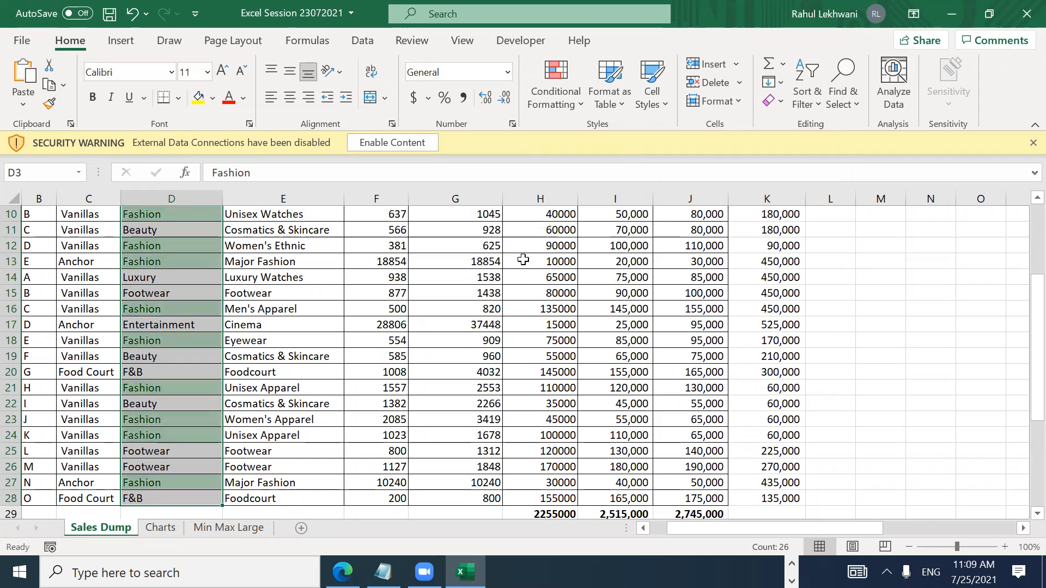
Step: Review the green Fashion entries, then reselect the Category entries D3:D28
left_click(151, 262)
key("Up")
key("Up")
key("Up")
key("Up")
key("Up")
key("Up")
key("Up")
key("Up")
key("Up")
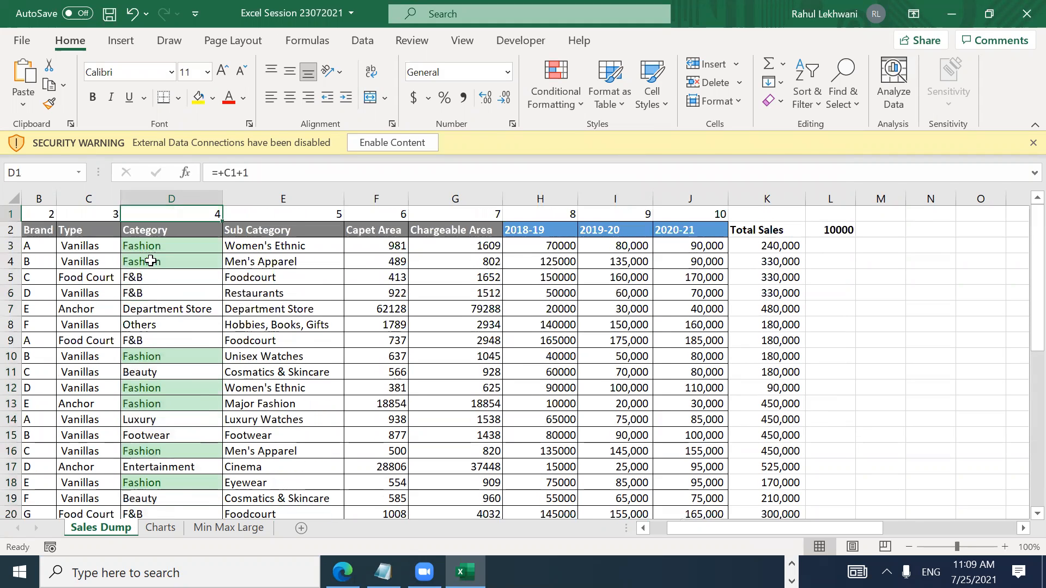
key("Up")
key("Up")
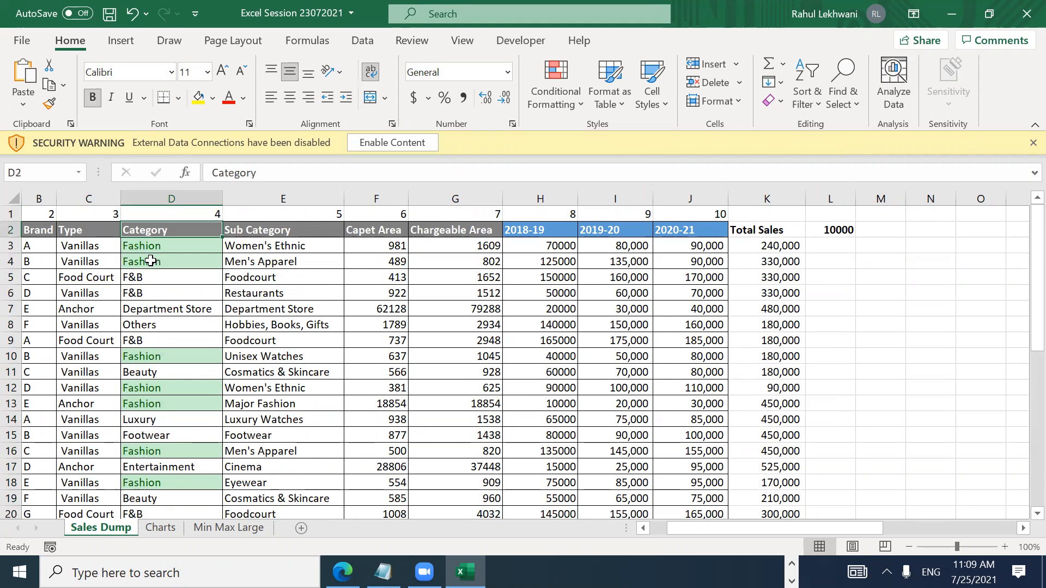
key("Down")
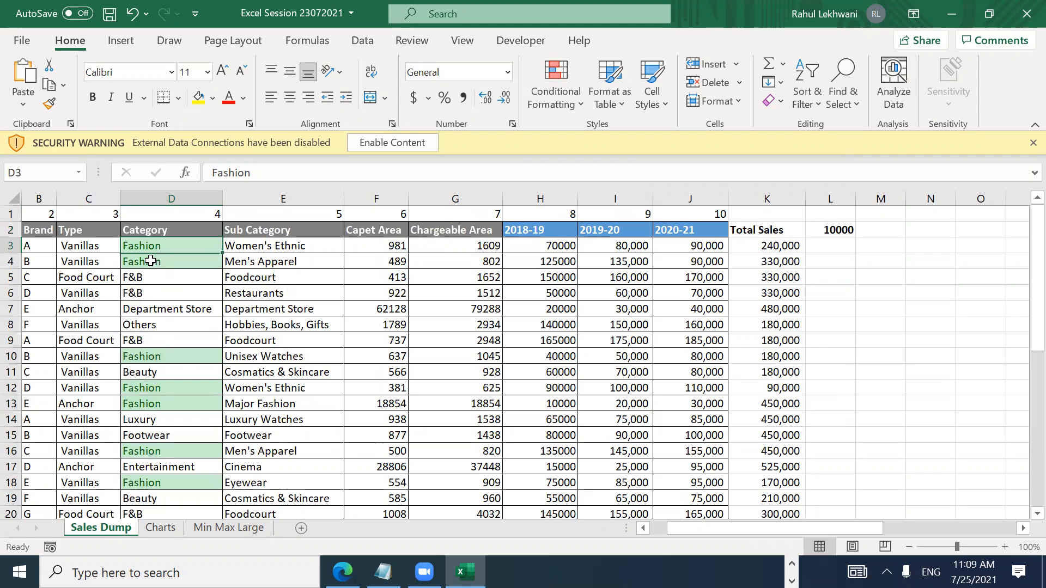
key("Up")
key("Up")
key("Down")
key("Down")
key("Down")
key("Down")
key("Down")
key("Up")
key("Up")
key("Up")
key("Up")
key("Down")
key("Down")
key("Down")
key("Down")
key("Up")
key("Up")
key("Up")
key("Up")
key("Up")
key("Down")
key("Down")
key("ctrl+shift+Down")
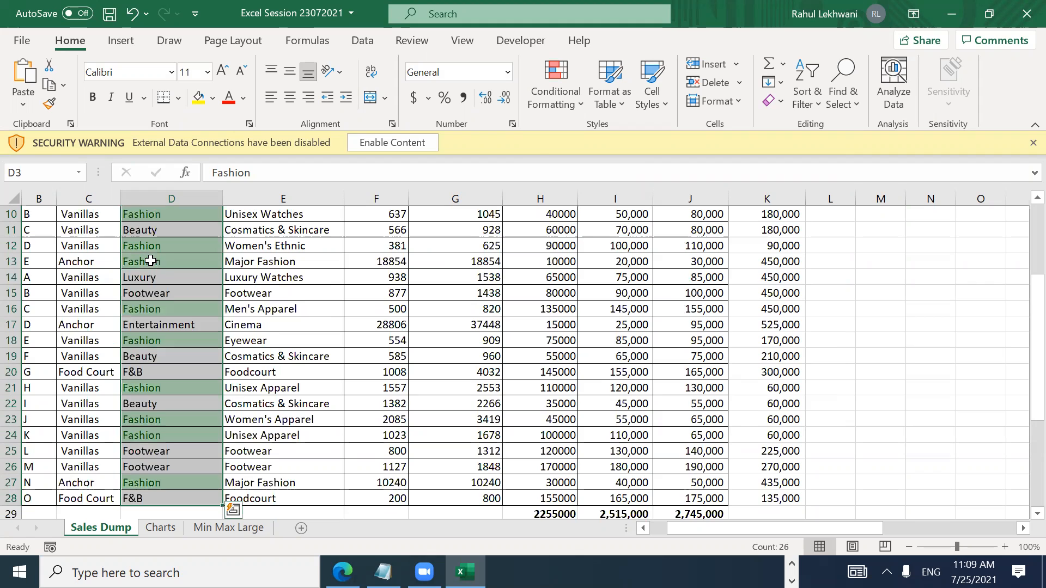
Step: Add a Text That Contains rule highlighting Footwear in light red with dark red text
left_click(569, 102)
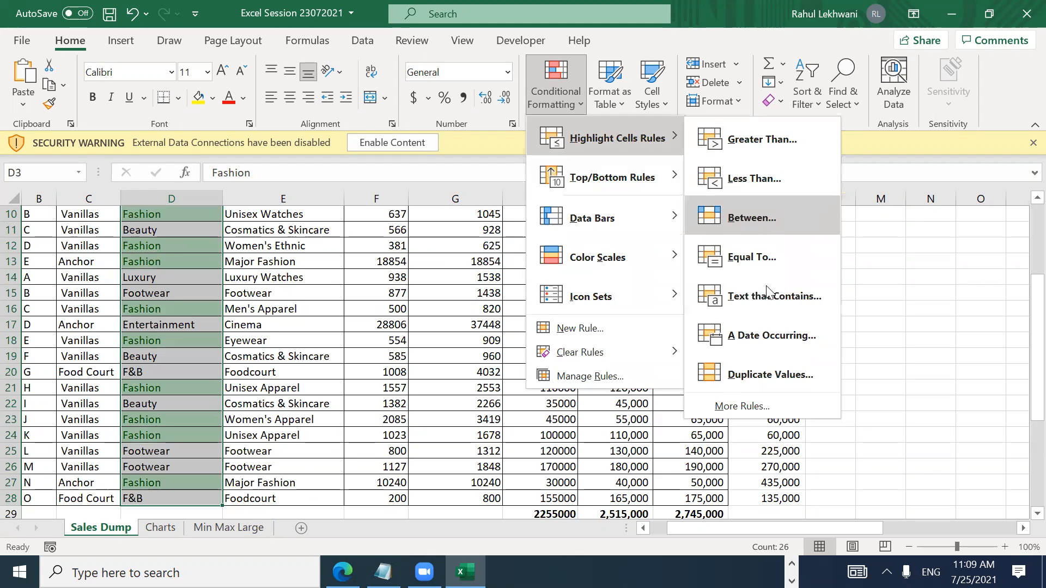
left_click(766, 296)
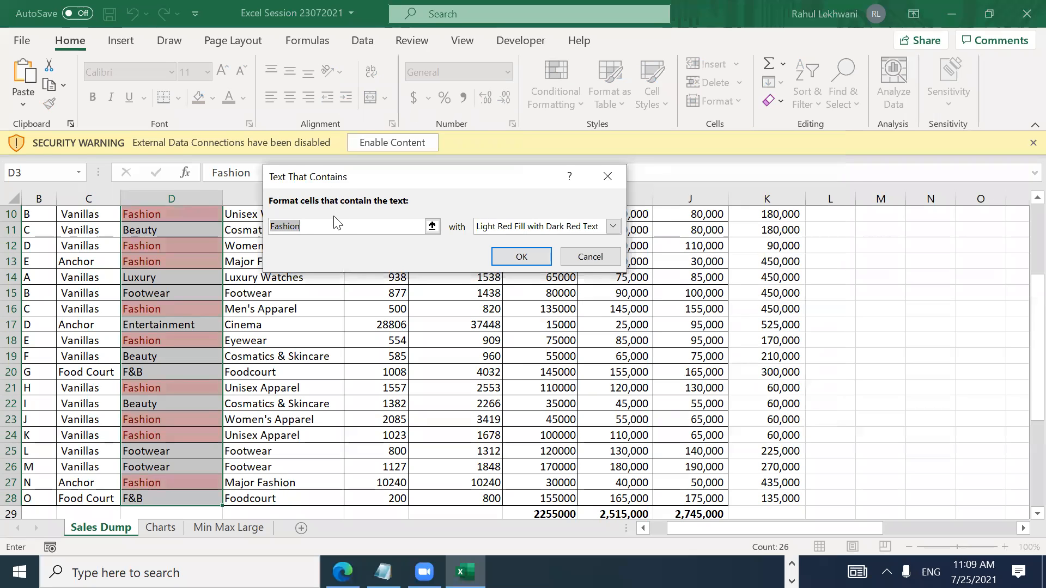
type("Foot")
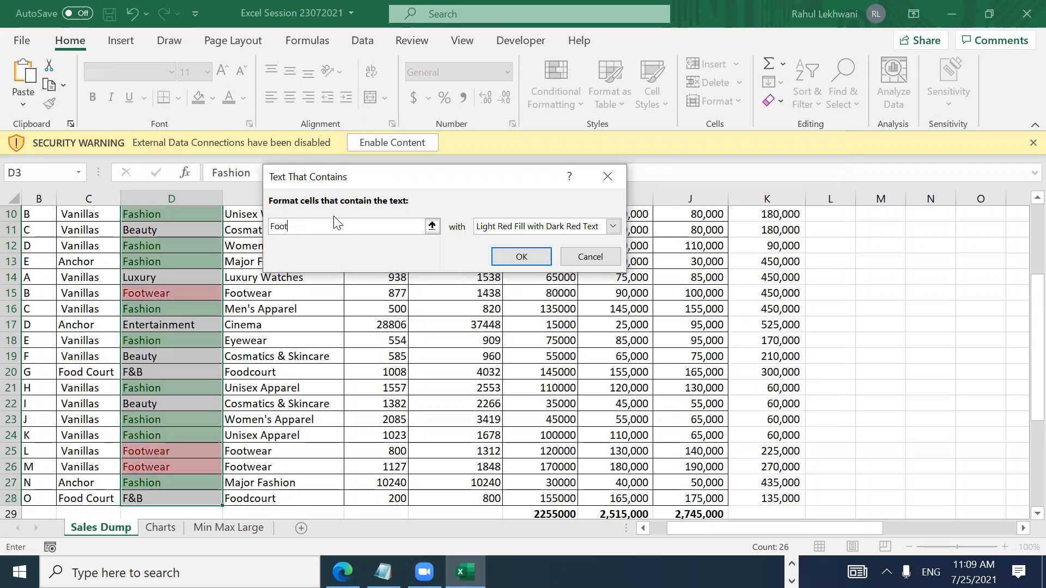
type("wear")
left_click(514, 256)
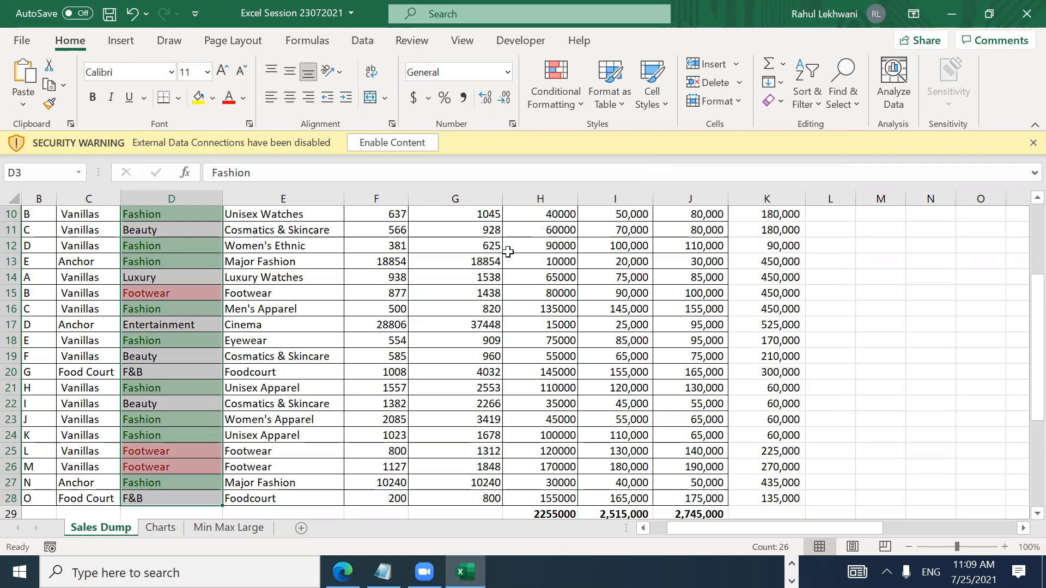
Step: Review the highlighted rows, then reselect the Category entries D3:D28
left_click(181, 307)
key("Up")
key("Up")
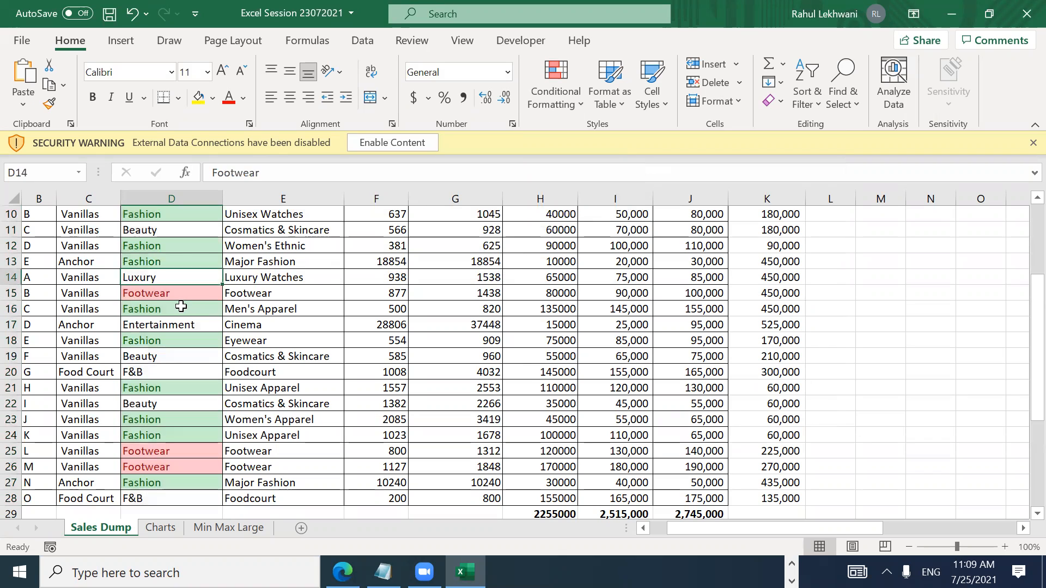
key("ctrl+Up")
key("Down")
key("Down")
key("Down")
key("Down")
key("Down")
key("Down")
key("Down")
key("Down")
key("Down")
key("Down")
key("Down")
key("Down")
key("Down")
key("Down")
key("Down")
key("Down")
key("Down")
key("Down")
key("Down")
key("Down")
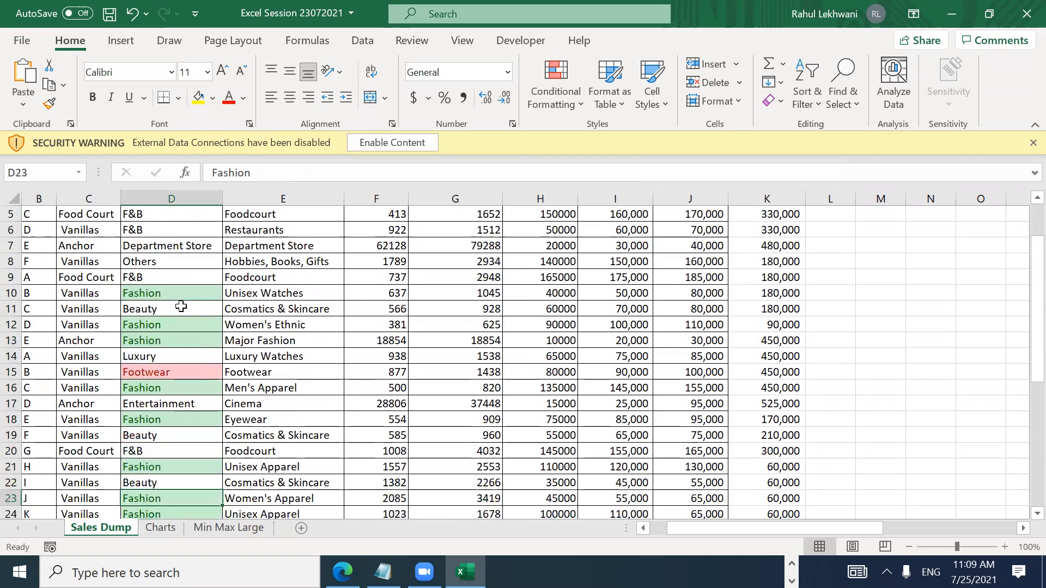
key("Down")
key("Down")
key("Down")
key("Down")
key("Down")
key("Down")
key("Down")
key("Down")
key("Down")
key("Down")
key("Down")
key("Up")
key("Up")
key("Up")
key("Up")
key("Up")
key("Up")
key("Up")
key("Up")
key("Up")
key("Up")
key("Up")
key("Up")
key("Up")
key("Up")
key("Up")
key("Up")
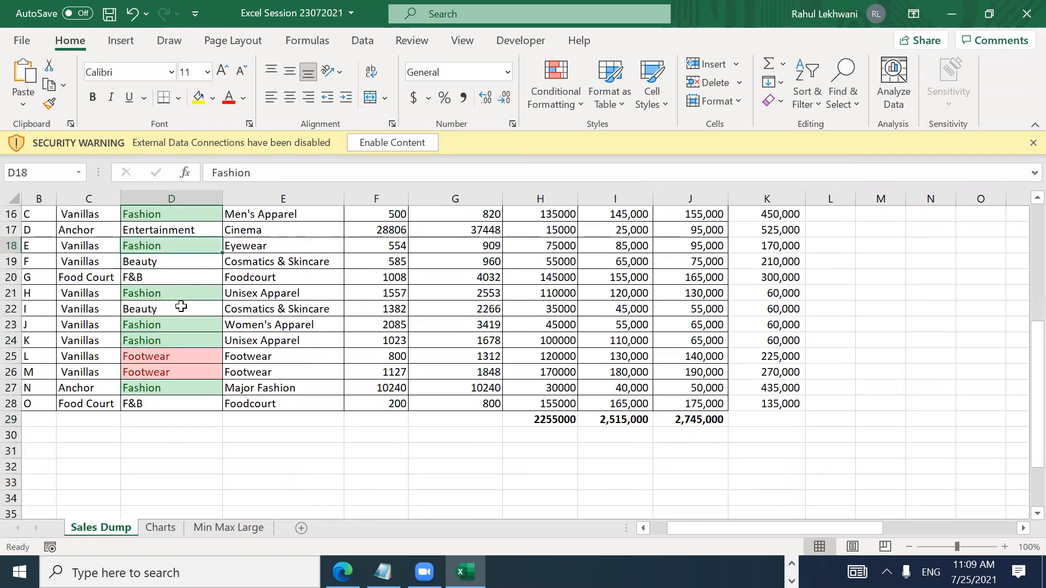
key("Up")
key("Up")
key("Up")
key("Up")
key("Up")
key("Up")
key("Up")
key("Up")
key("Up")
key("Up")
key("Up")
key("Up")
key("Up")
key("Up")
key("Up")
key("Up")
key("Up")
key("Down")
key("Down")
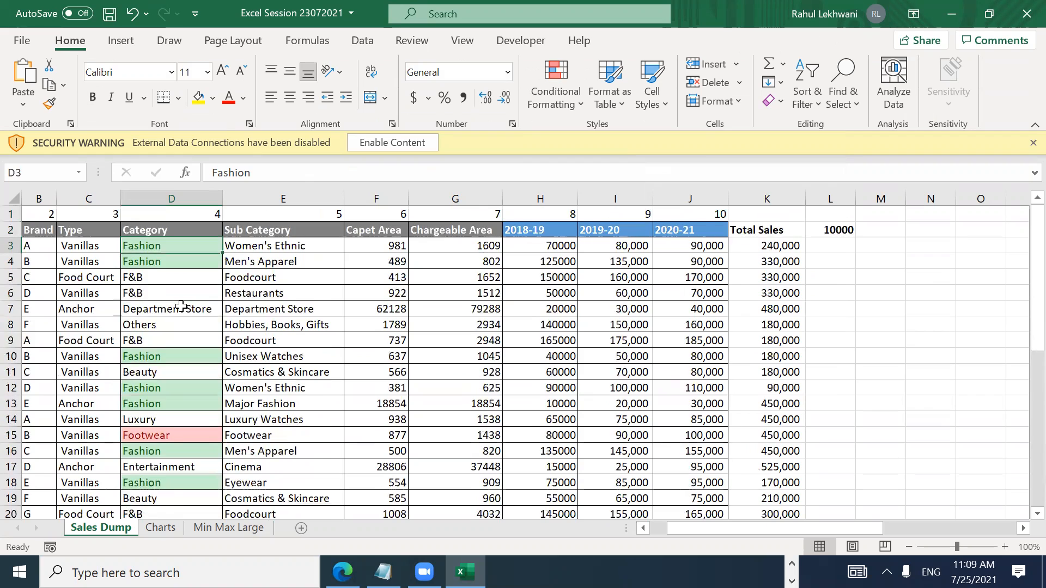
key("ctrl+shift+Down")
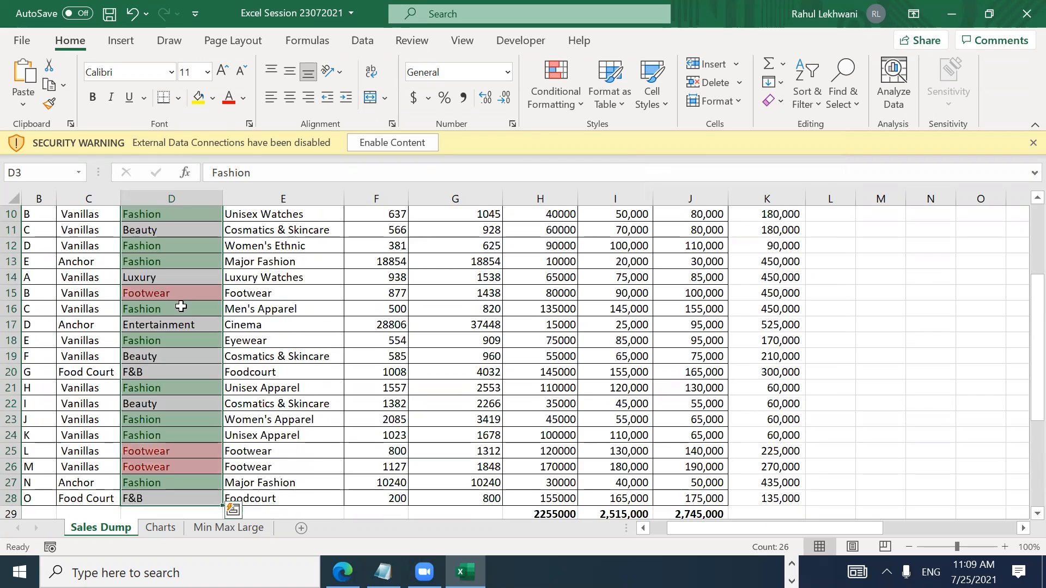
Step: Highlight Category cells containing 'f&' with yellow fill and dark yellow text
left_click(554, 99)
mouse_move(604, 130)
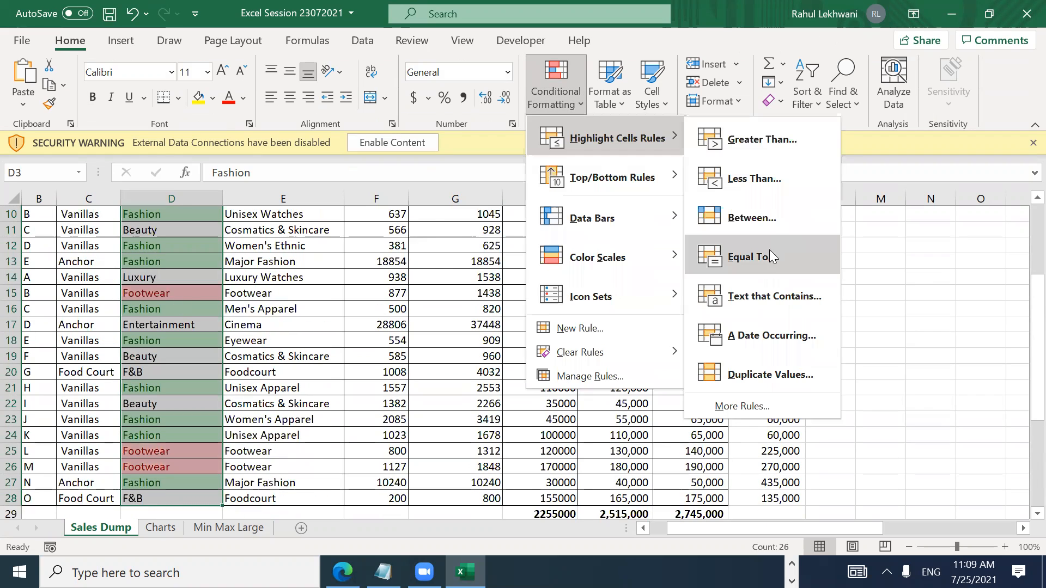
left_click(765, 298)
type("f")
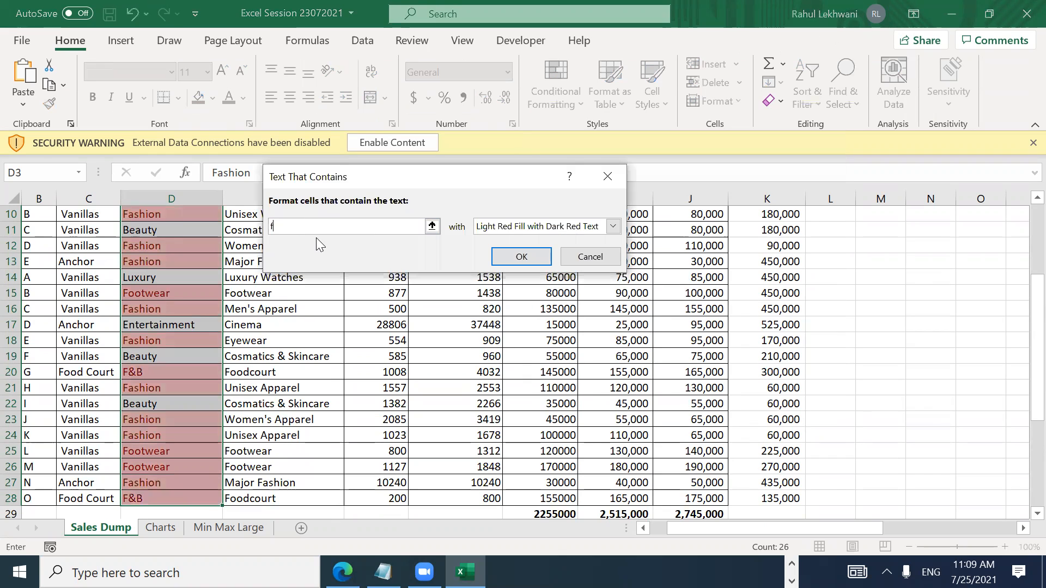
type("&")
left_click(508, 227)
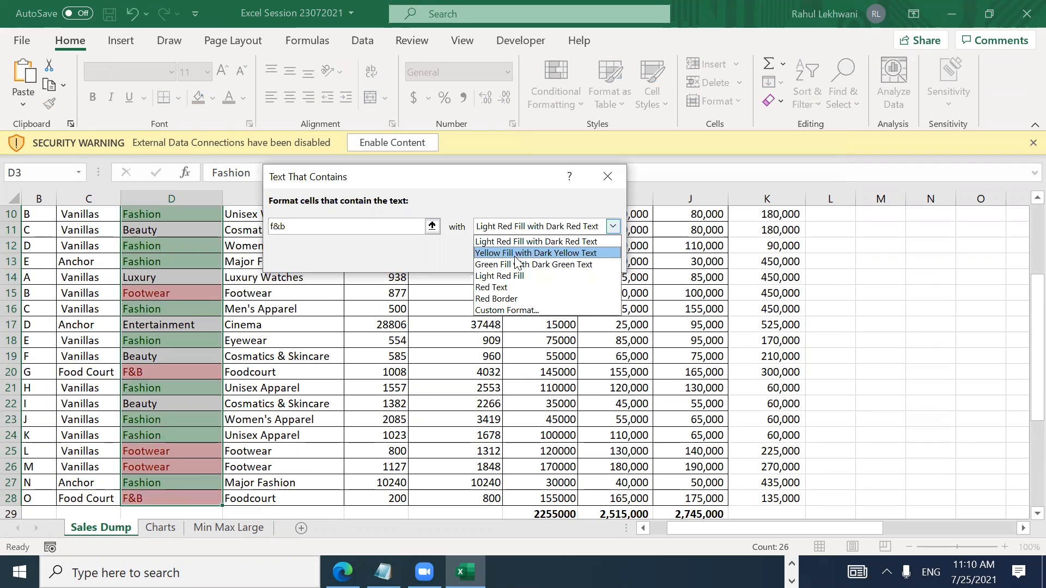
left_click(515, 257)
left_click(520, 257)
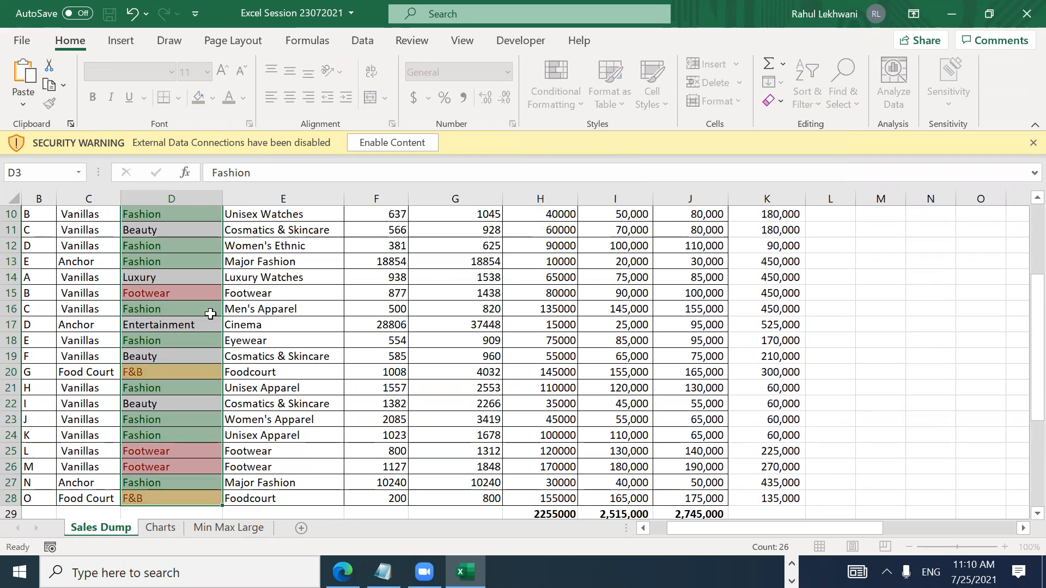
Step: Select header row 2 and add filter dropdowns with Ctrl+Shift+L
left_click(159, 325)
key("Down")
key("Down")
key("Down")
key("Down")
key("Down")
key("Down")
key("Down")
key("Down")
key("Down")
key("Down")
key("Down")
key("Down")
key("Down")
key("Down")
key("Down")
key("Down")
key("Down")
key("Down")
key("Down")
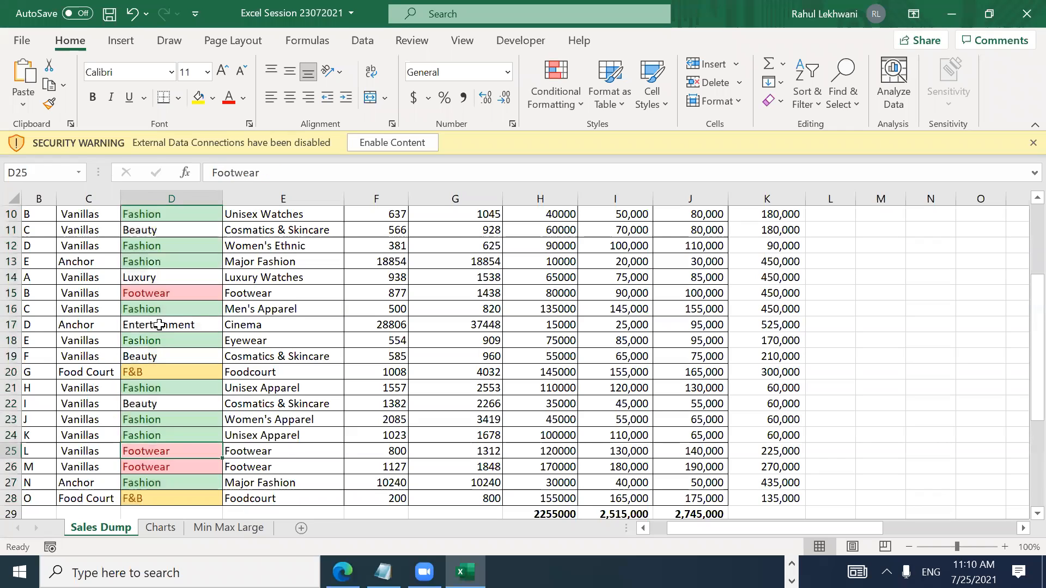
key("Up")
key("Up")
key("Up")
key("Up")
key("Up")
key("Up")
key("Up")
key("Up")
key("Up")
key("Up")
key("Up")
key("Up")
key("Up")
key("Up")
key("Up")
key("Up")
key("Up")
key("Up")
key("Up")
key("Up")
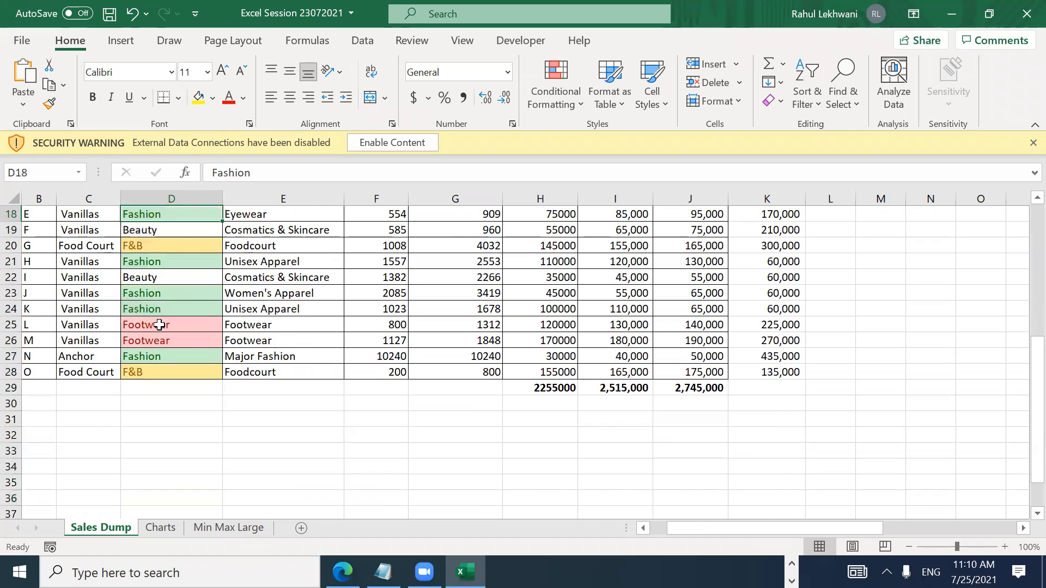
key("Down")
key("Up")
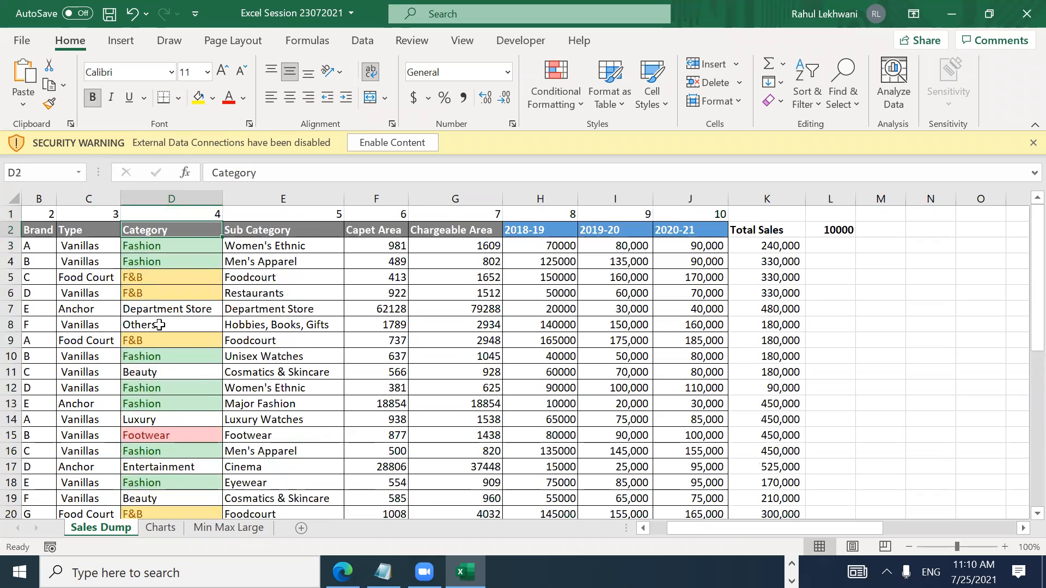
key("shift+space")
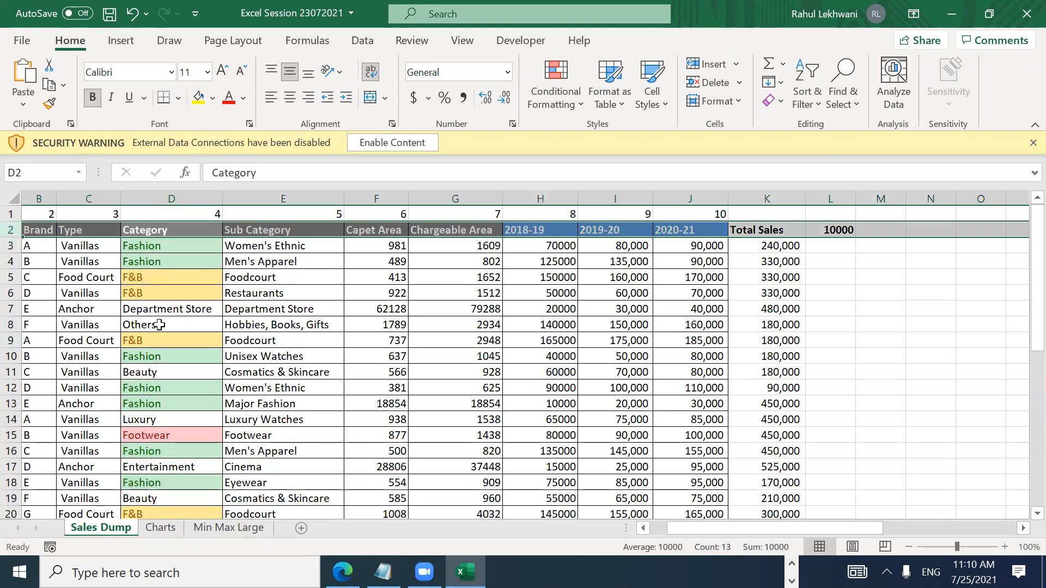
key("ctrl+shift+l")
key("Right")
key("Right")
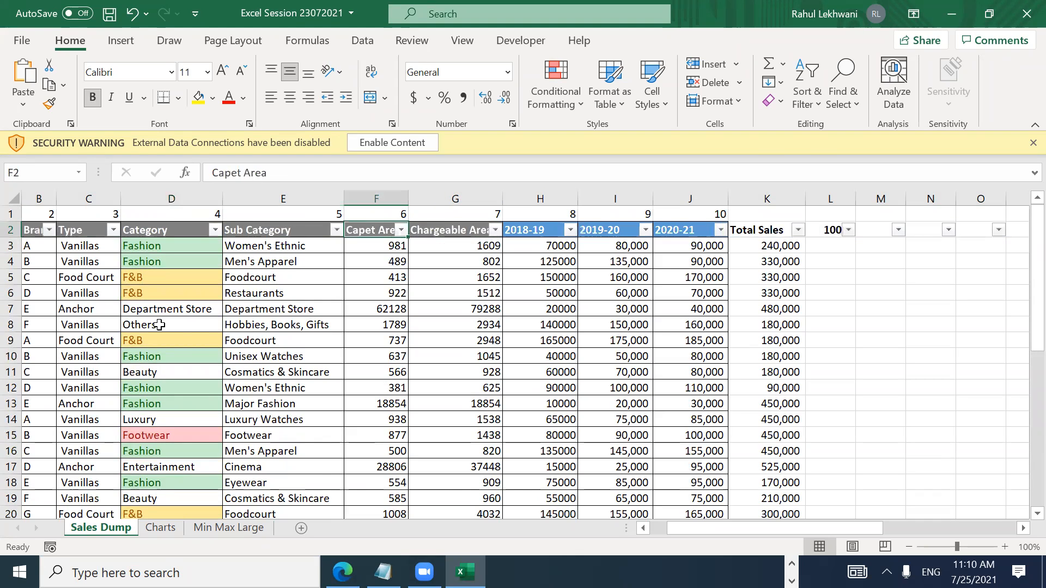
Step: Filter the Category column by yellow fill to show only the F&B rows
key("Left")
key("Left")
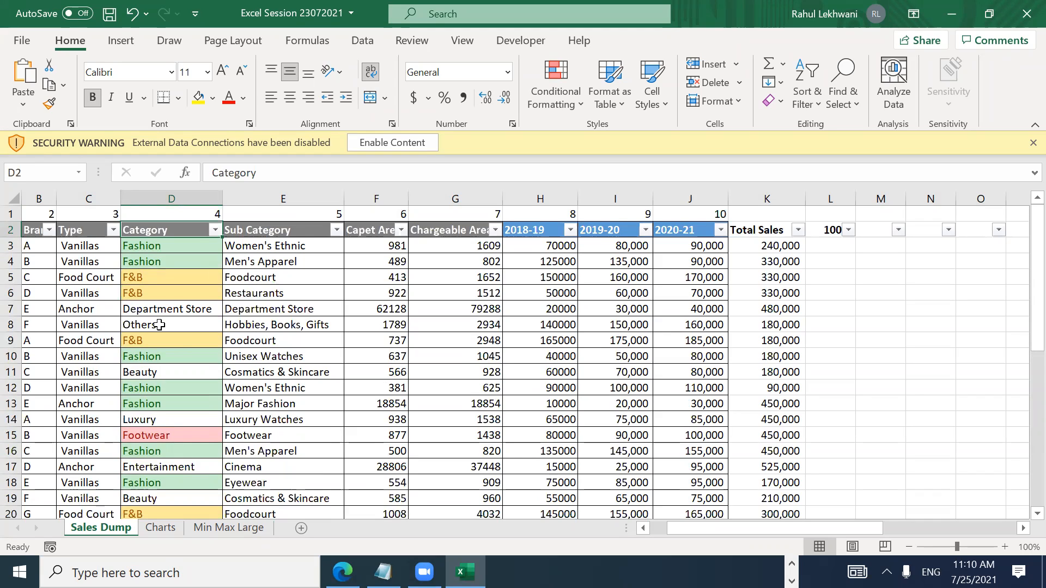
key("alt+Down")
key("Down")
key("Down")
key("Down")
key("Down")
key("Down")
key("Down")
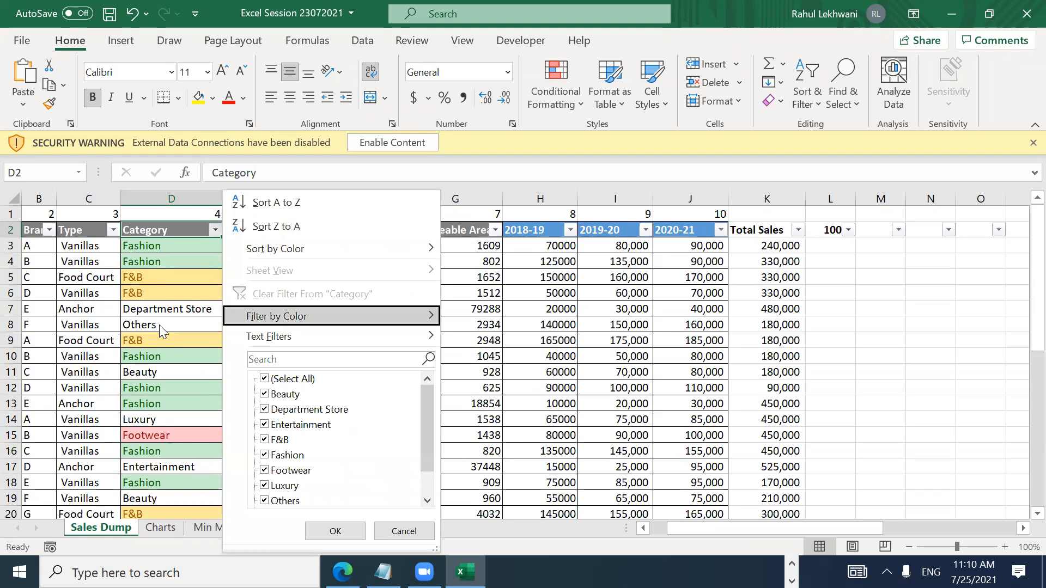
key("Right")
key("Down")
key("Down")
key("Down")
key("Up")
key("Up")
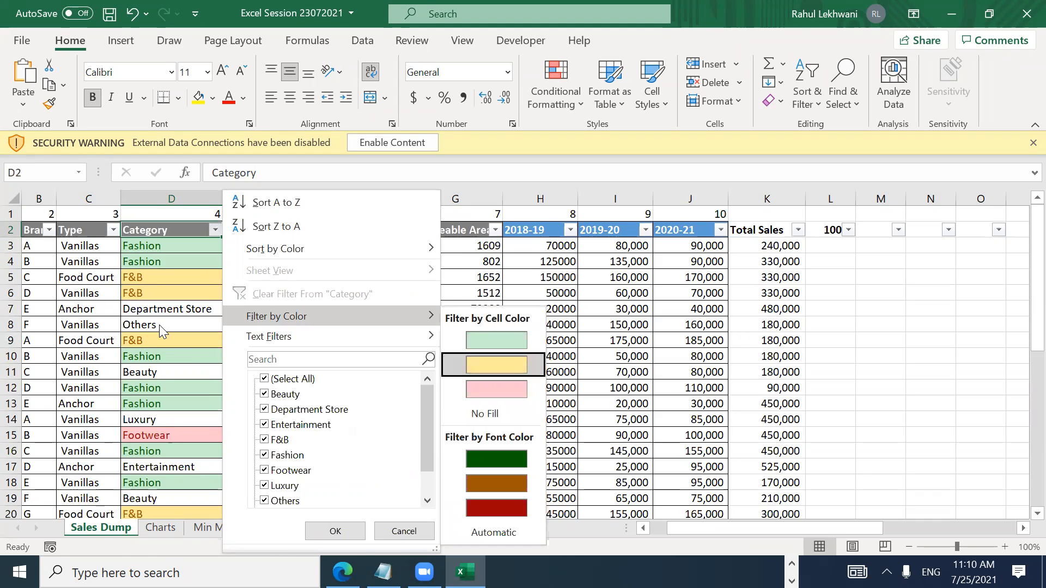
key("Return")
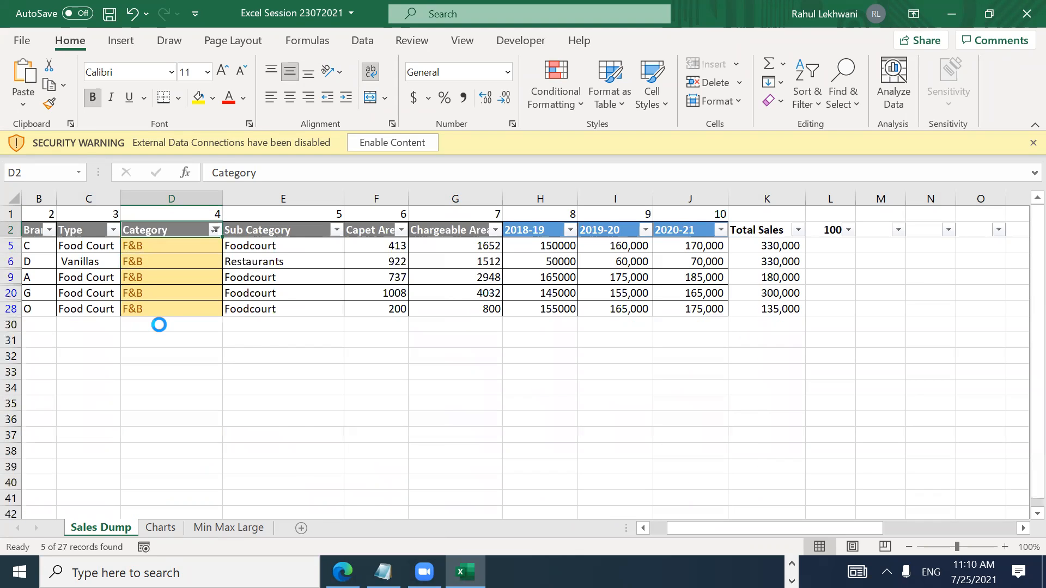
Step: Change the Category colour filter to green, showing only the Fashion rows
key("alt+Down")
key("Down")
key("Down")
key("Down")
key("Down")
key("Right")
key("Down")
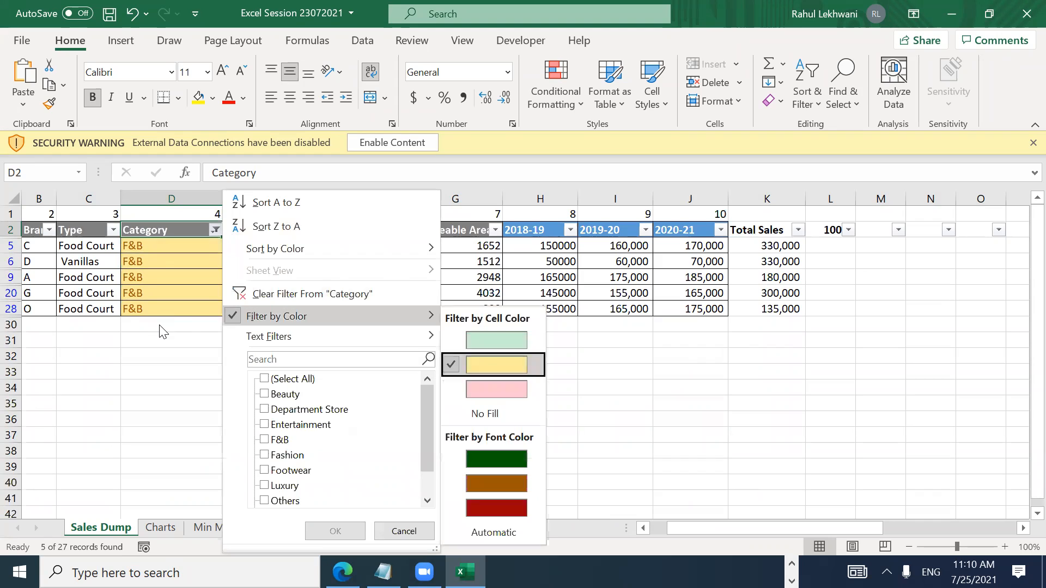
key("Down")
key("Up")
key("Up")
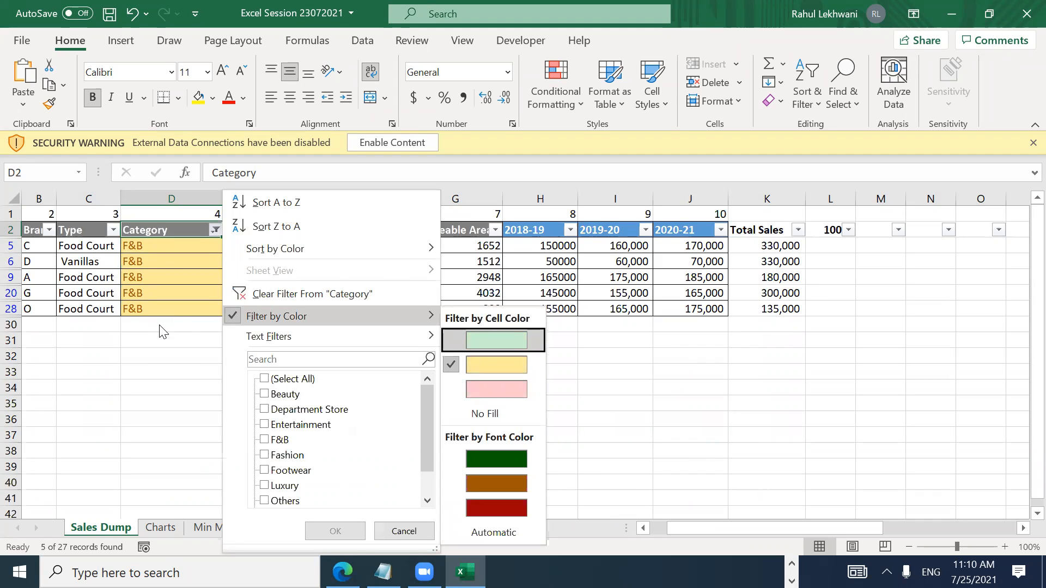
key("Down")
key("Up")
key("Return")
Step: Review the filtered Fashion rows, then close the Category filter list unchanged
key("Down")
key("ctrl+Down")
key("ctrl+Up")
key("alt+Down")
key("Down")
key("Down")
key("Down")
key("Up")
key("Escape")
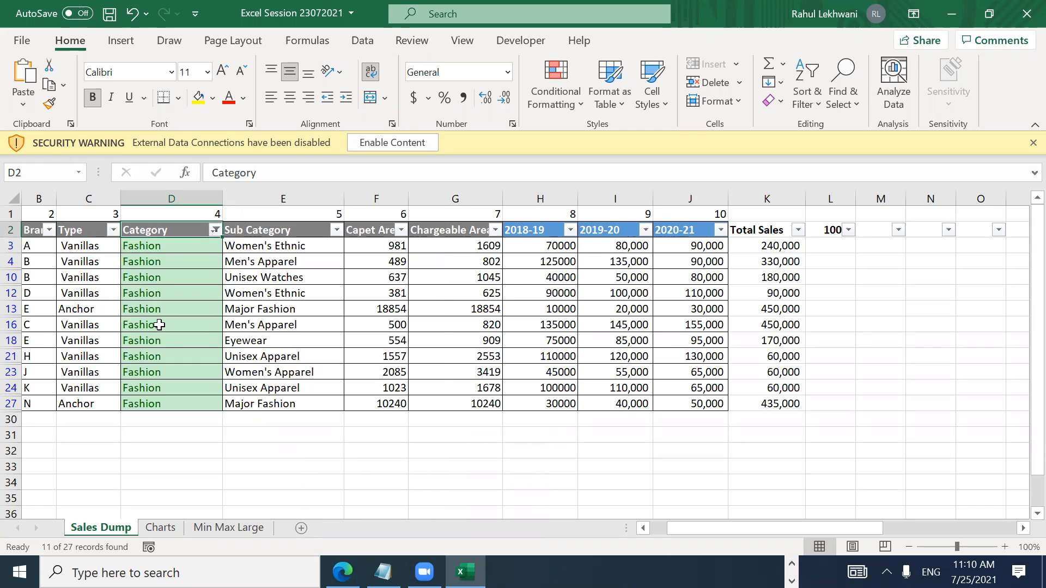
Step: Filter Category by pink to show Footwear rows, then clear all filters with Ctrl+Shift+L
key("alt+Down")
key("i")
key("Down")
key("Down")
key("Return")
key("Down")
key("Up")
key("ctrl+shift+l")
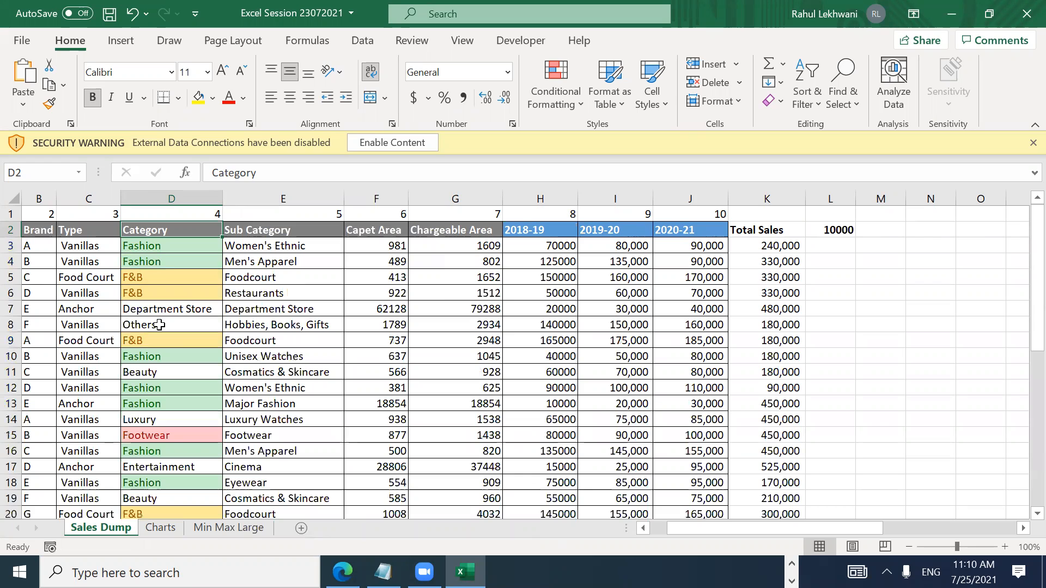
key("Right")
key("Right")
key("Right")
key("Right")
key("Right")
key("Right")
key("Left")
key("Left")
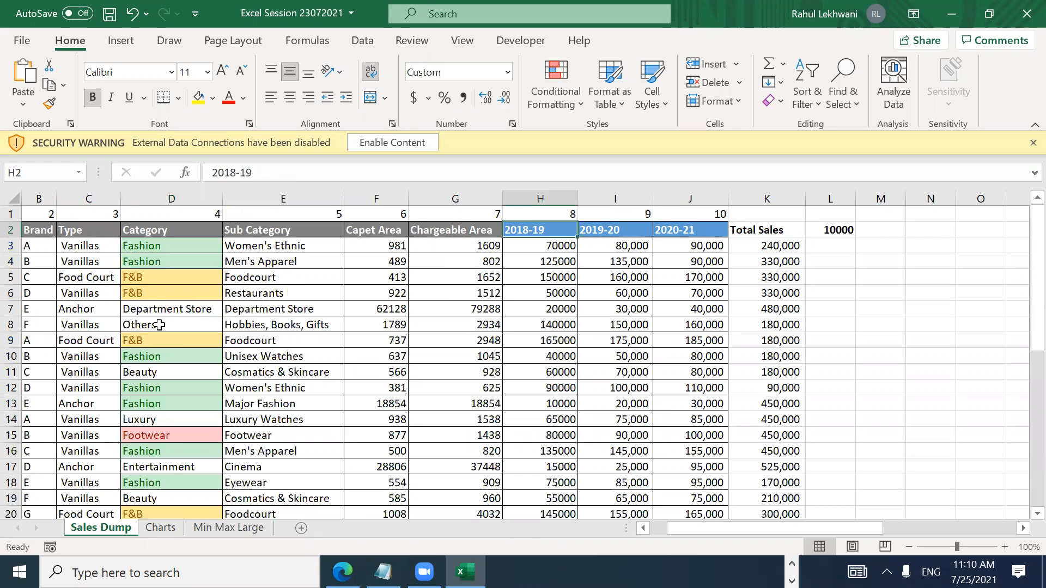
key("Right")
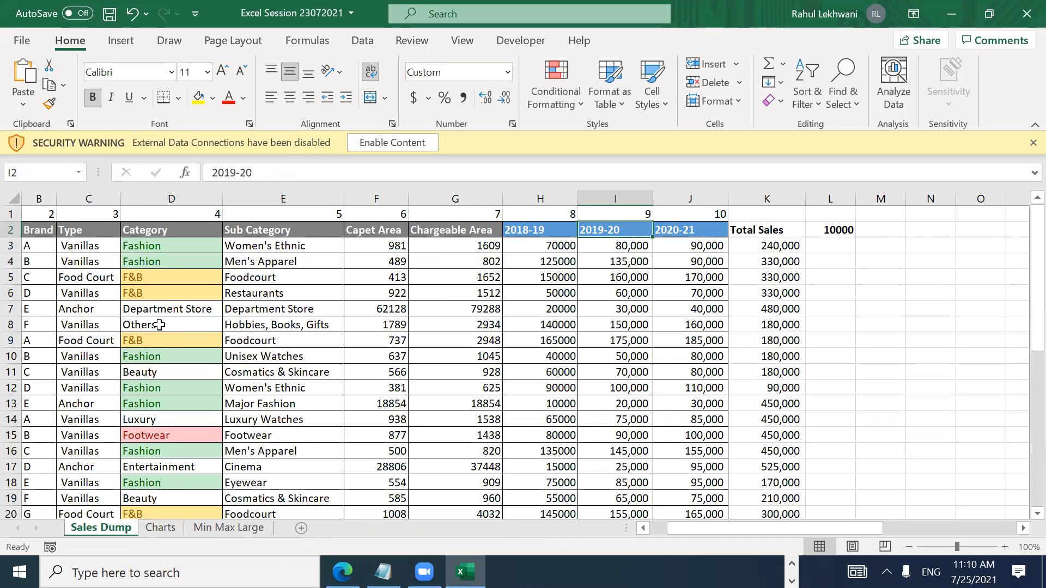
key("Left")
key("Right")
key("Right")
key("Left")
key("Left")
key("Down")
key("Right")
key("Right")
key("Right")
key("Left")
key("Left")
key("Left")
key("shift+Right")
key("shift+Right")
key("shift+Down")
key("Up")
key("Up")
key("Down")
key("Down")
key("Up")
key("Right")
key("Right")
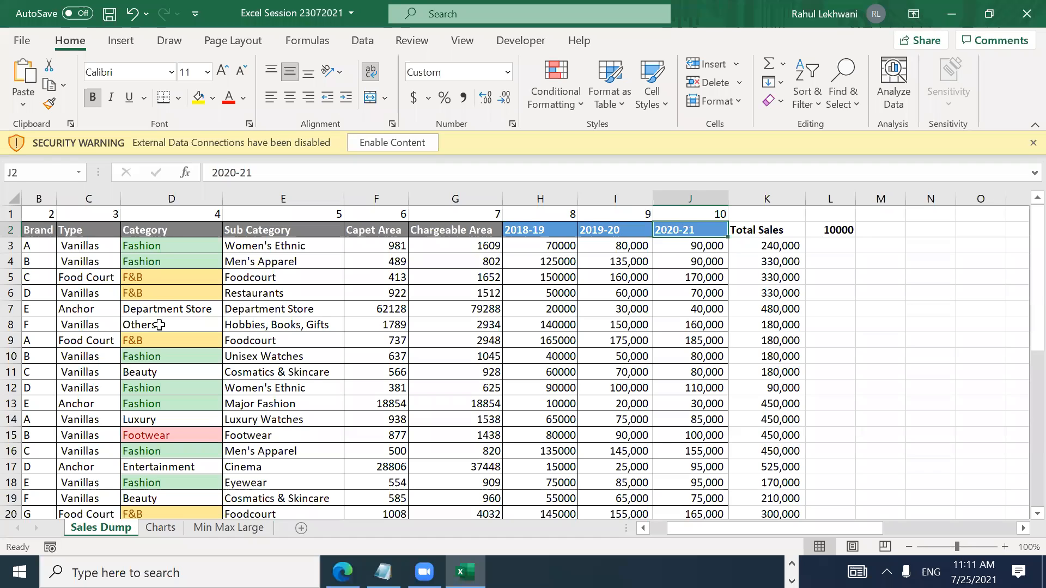
key("Down")
key("Down")
key("Down")
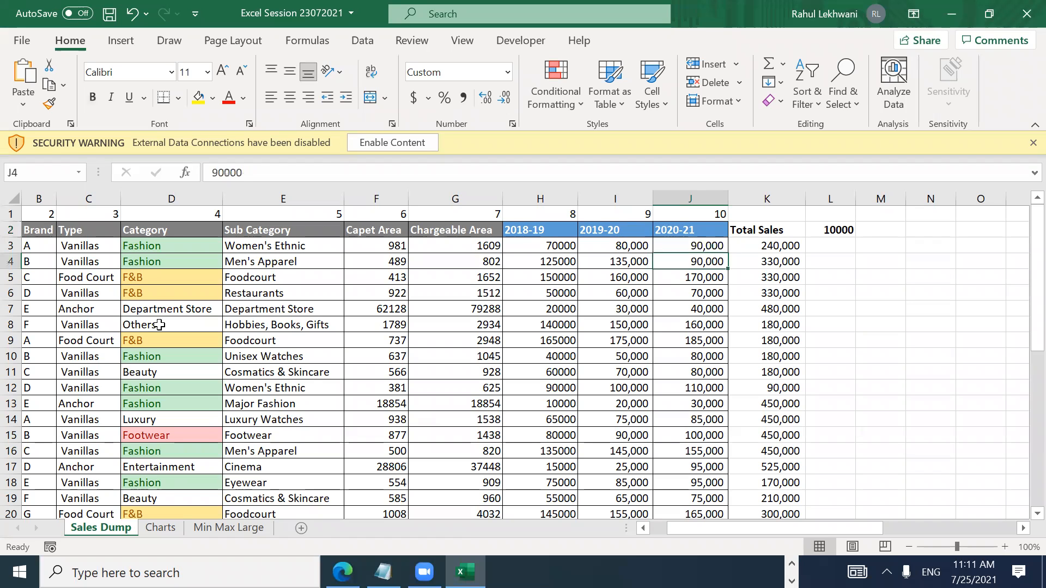
key("Left")
key("Left")
key("Up")
key("Up")
key("Up")
key("Up")
key("Down")
key("Down")
key("Down")
key("Up")
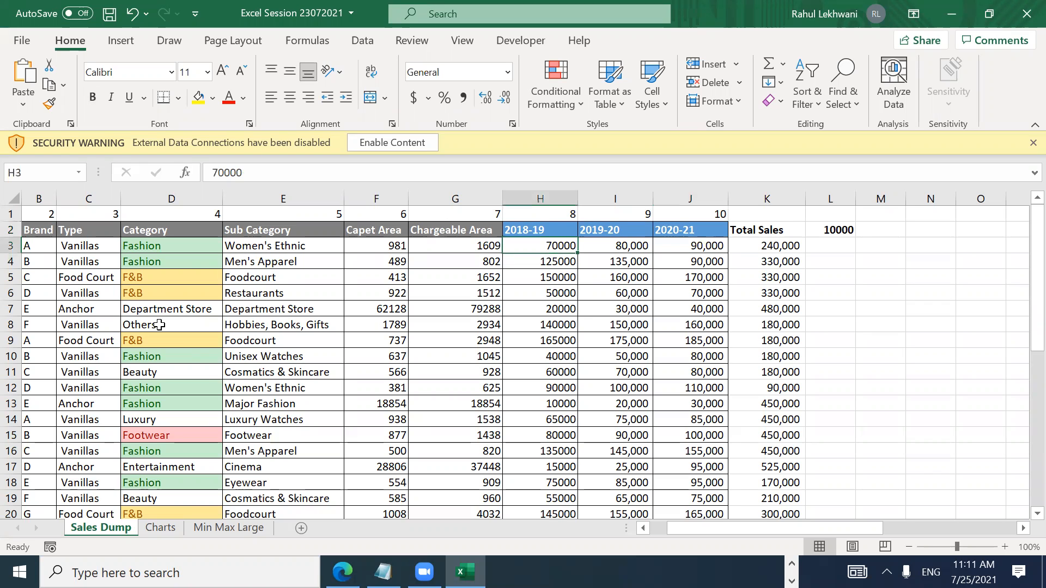
key("Left")
key("Left")
key("Left")
key("Left")
key("Left")
key("Left")
key("Left")
key("Right")
key("ctrl+Down")
key("ctrl+Up")
key("Down")
key("Down")
key("Down")
key("Down")
key("Down")
key("ctrl+Up")
key("Down")
key("Down")
key("Down")
key("Up")
key("ctrl+Up")
key("Down")
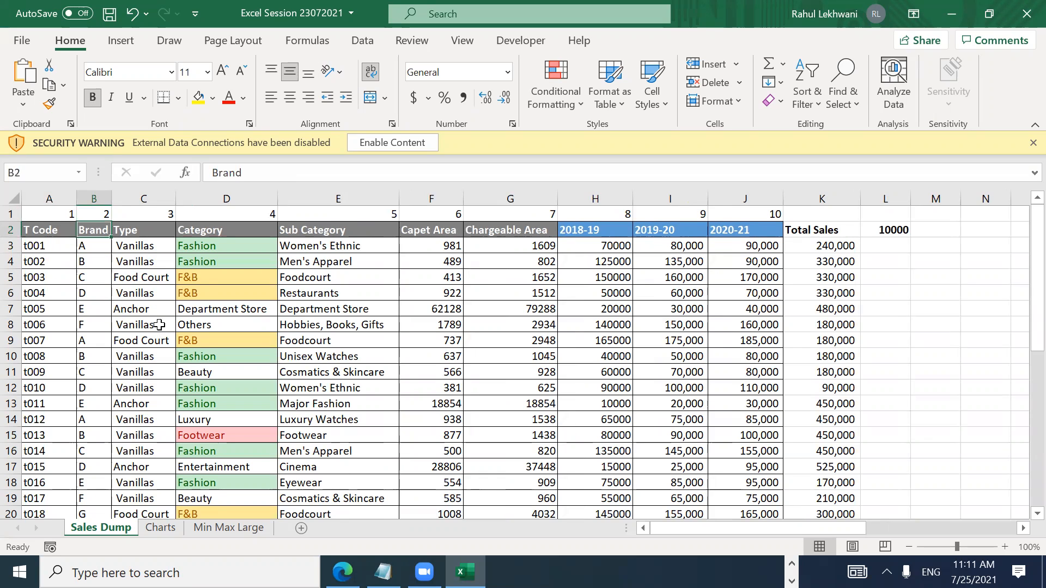
key("Right")
key("Right")
key("Left")
key("Left")
key("Right")
key("Right")
key("Left")
key("Left")
key("Right")
key("Right")
key("Right")
key("Right")
key("Right")
key("Right")
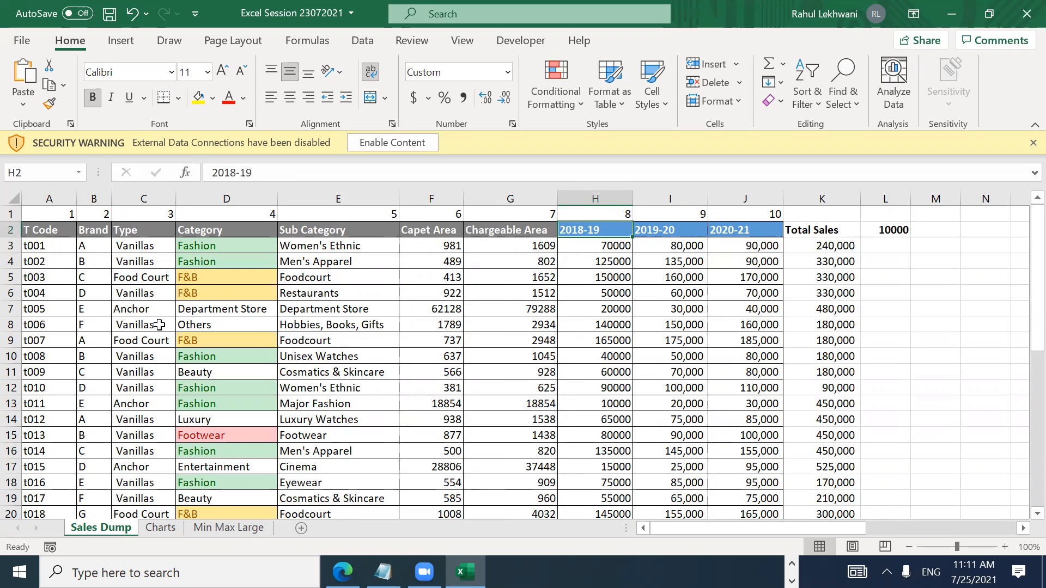
key("Up")
key("Down")
key("Right")
key("Right")
key("Right")
key("Left")
key("Left")
key("Left")
key("Right")
key("Right")
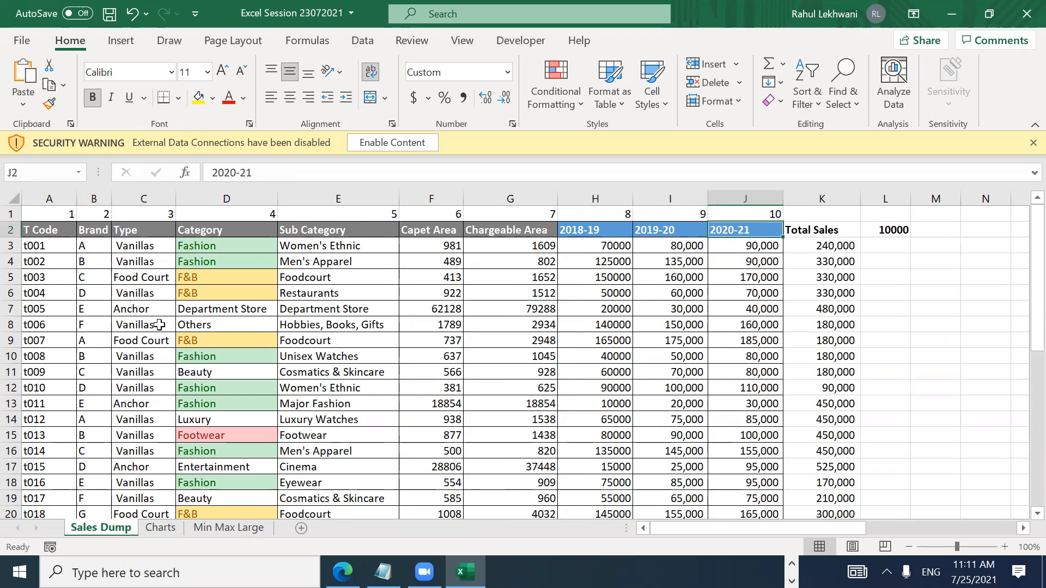
key("Right")
key("Right")
key("Right")
key("Left")
key("Left")
key("Left")
key("Left")
key("Right")
key("Right")
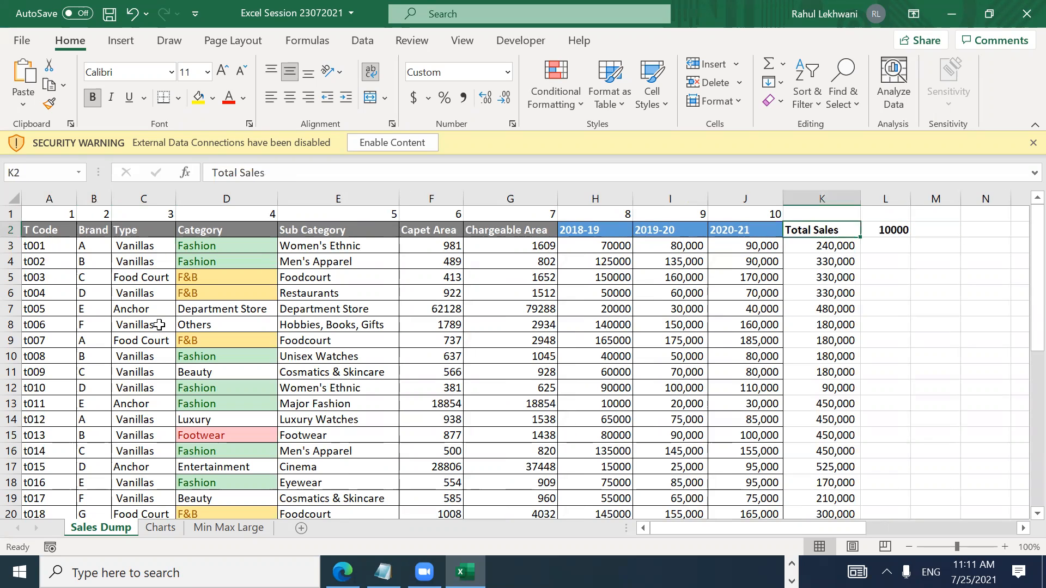
key("Down")
key("Left")
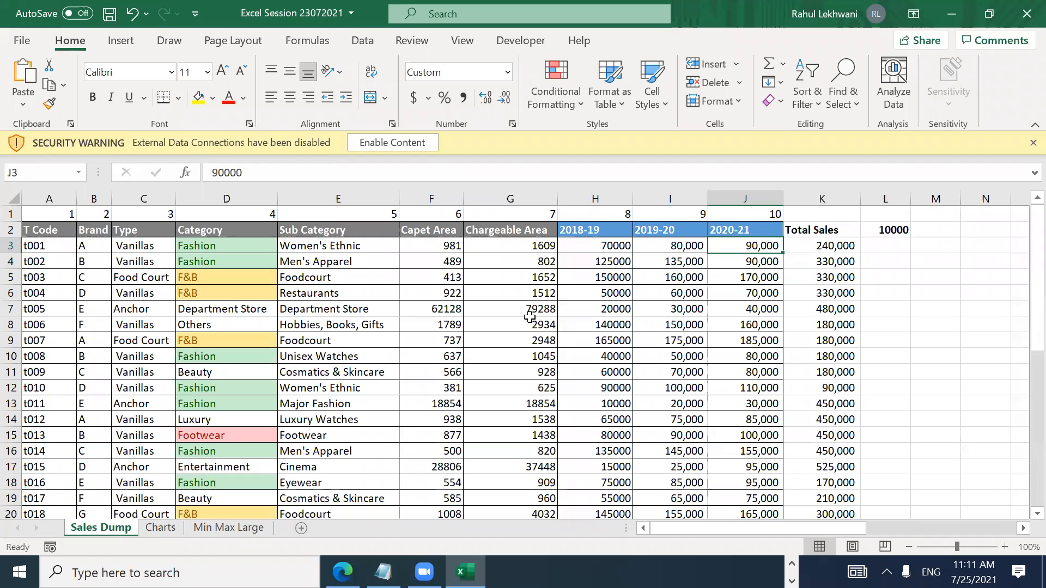
key("Up")
key("Down")
key("ctrl+shift+Down")
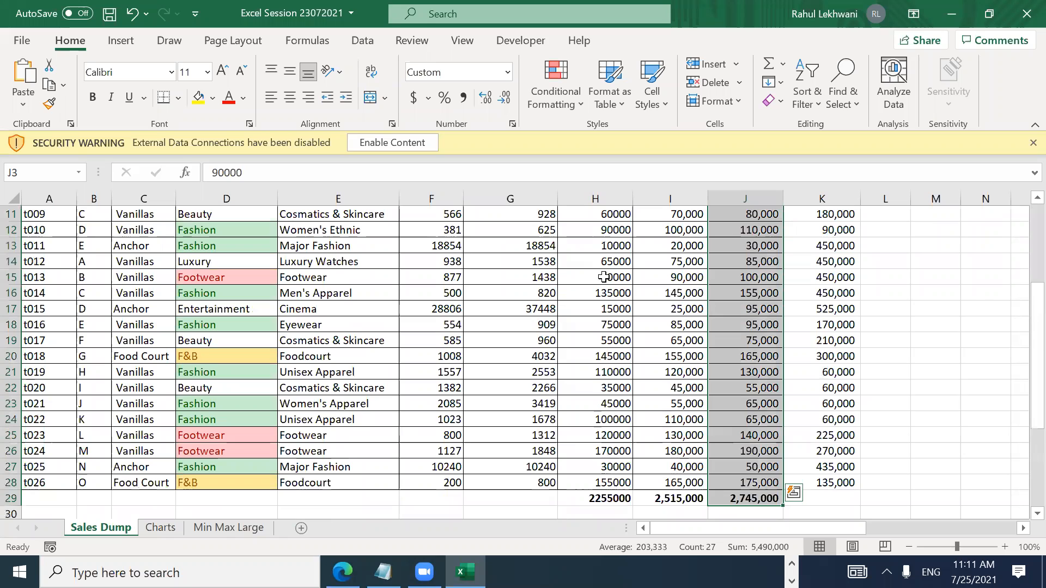
Step: Highlight J3:J28 values greater than 100000 with Green Fill with Dark Green Text
key("shift+Up")
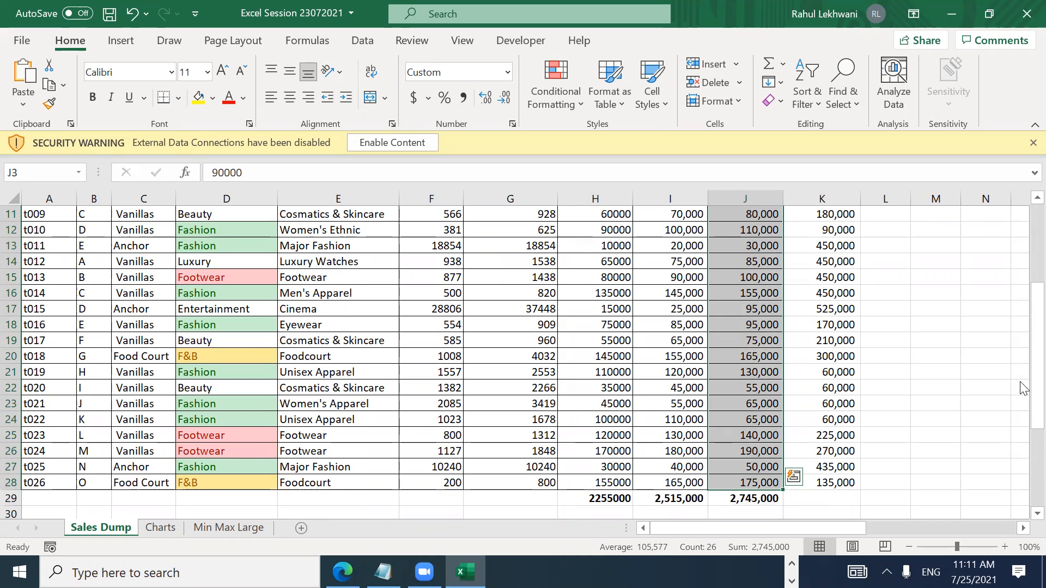
scroll(1023, 377, "up", 4)
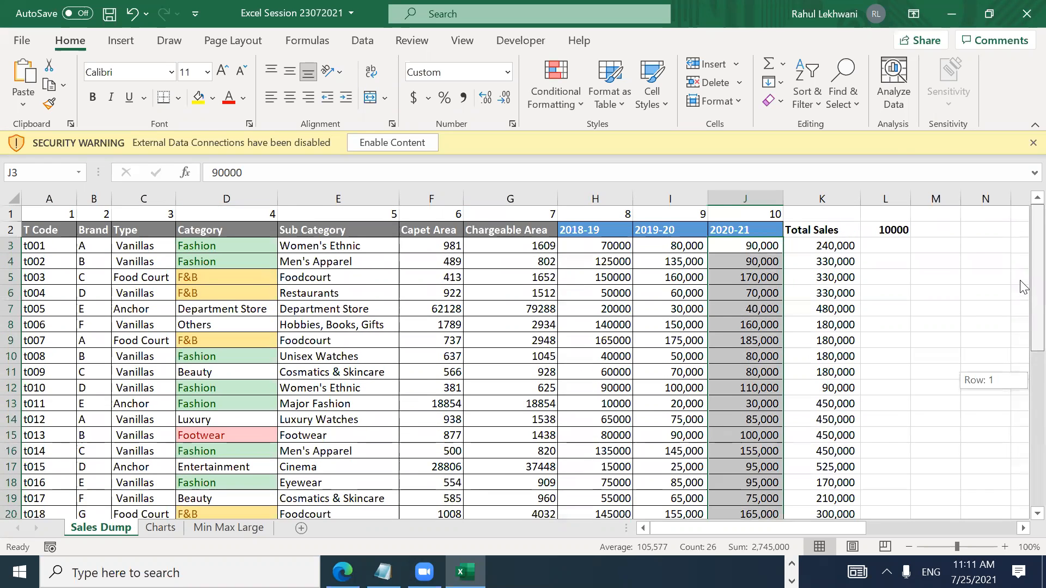
left_click(549, 105)
mouse_move(601, 134)
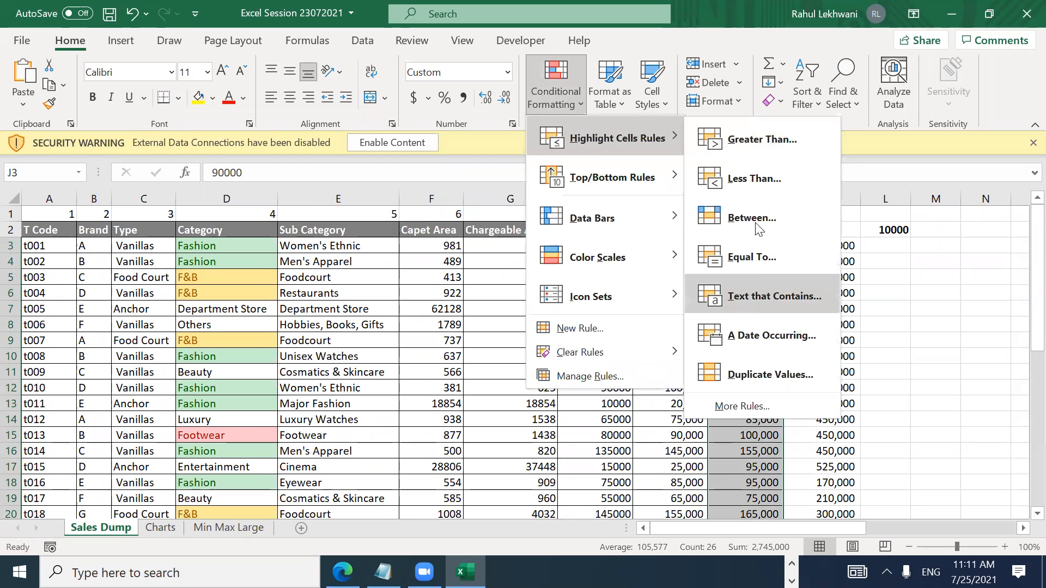
left_click(764, 150)
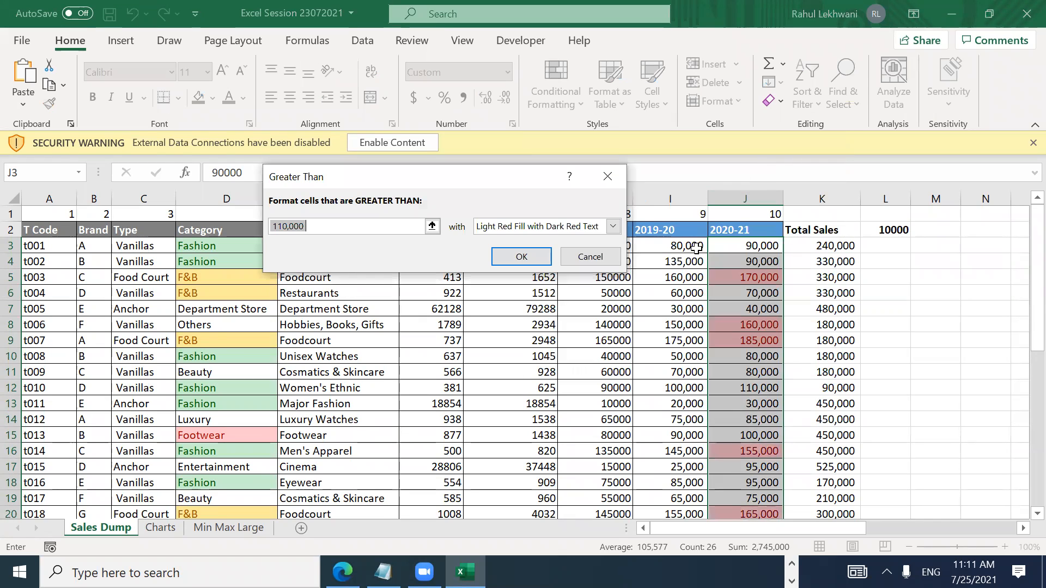
type("100000")
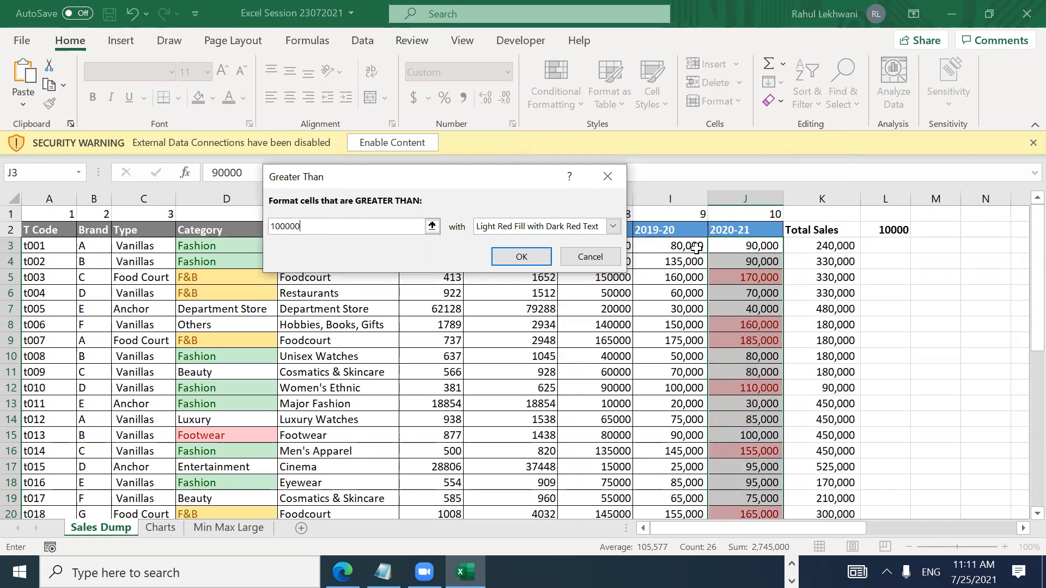
left_click(613, 226)
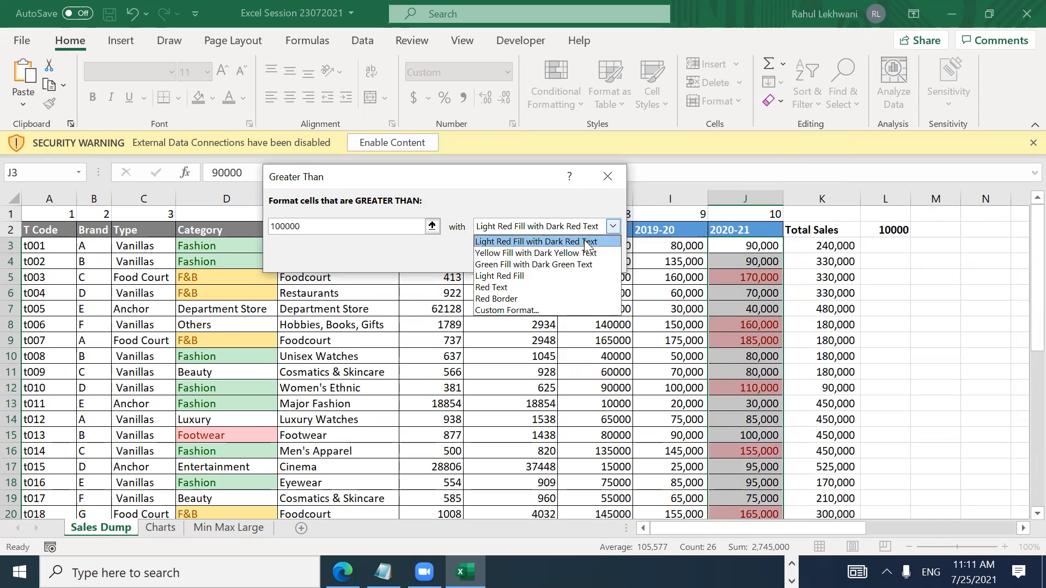
left_click(563, 265)
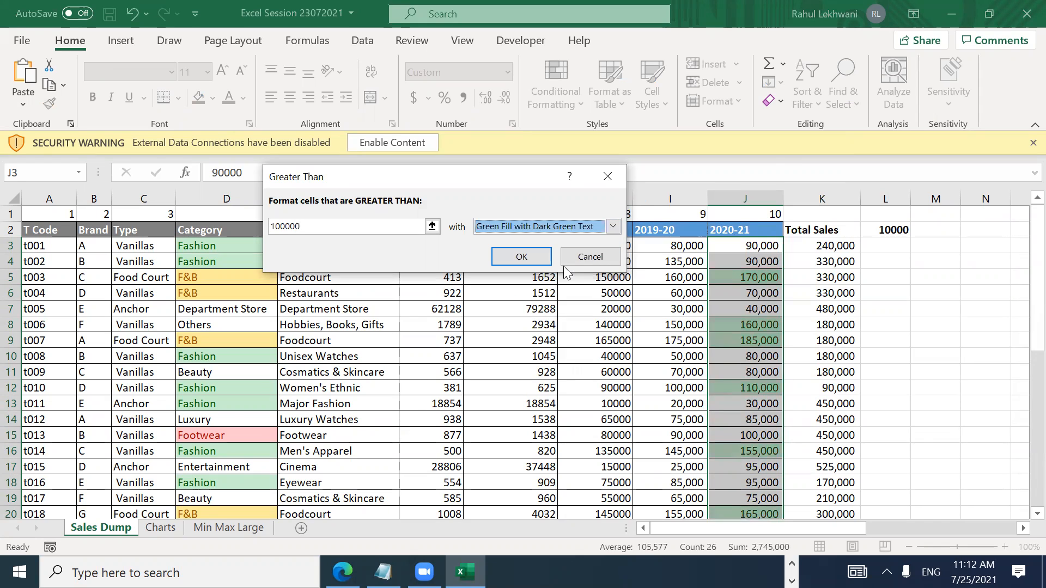
left_click(522, 258)
left_click(744, 294)
key("Down")
key("Down")
key("Down")
key("Down")
key("Down")
key("Down")
key("Down")
key("Down")
key("Down")
key("Down")
key("Down")
key("Down")
key("Down")
key("Down")
key("Down")
key("Down")
key("Down")
key("Down")
key("Down")
key("Down")
key("Down")
key("Down")
key("Down")
key("Down")
key("Down")
key("Down")
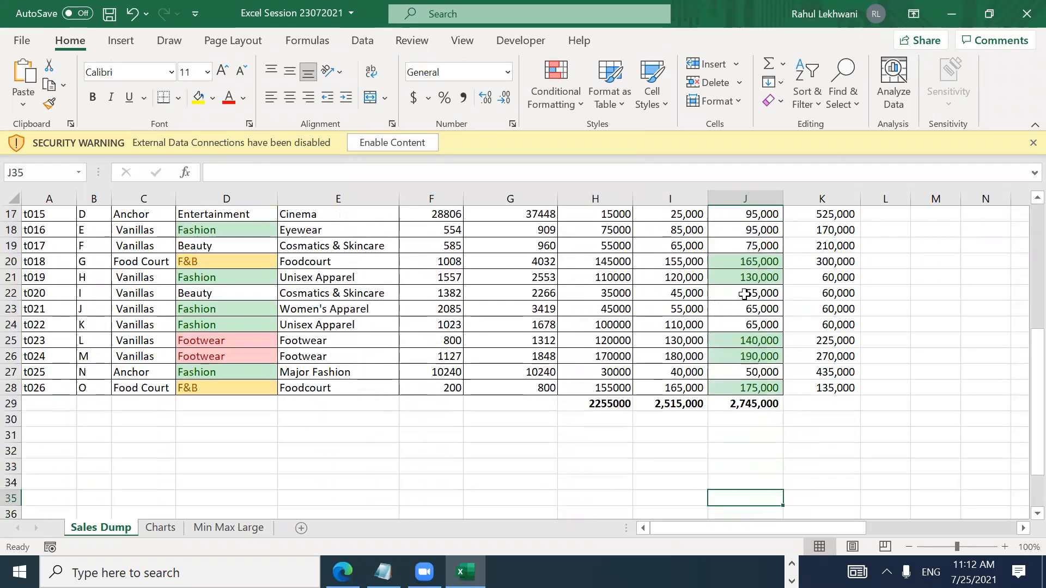
key("Up")
key("Up")
key("Up")
key("Up")
key("Up")
key("Up")
key("Up")
key("Up")
key("Up")
key("Up")
key("Up")
key("Up")
key("Up")
key("Up")
key("Up")
key("Up")
key("Up")
key("Up")
key("Up")
key("Up")
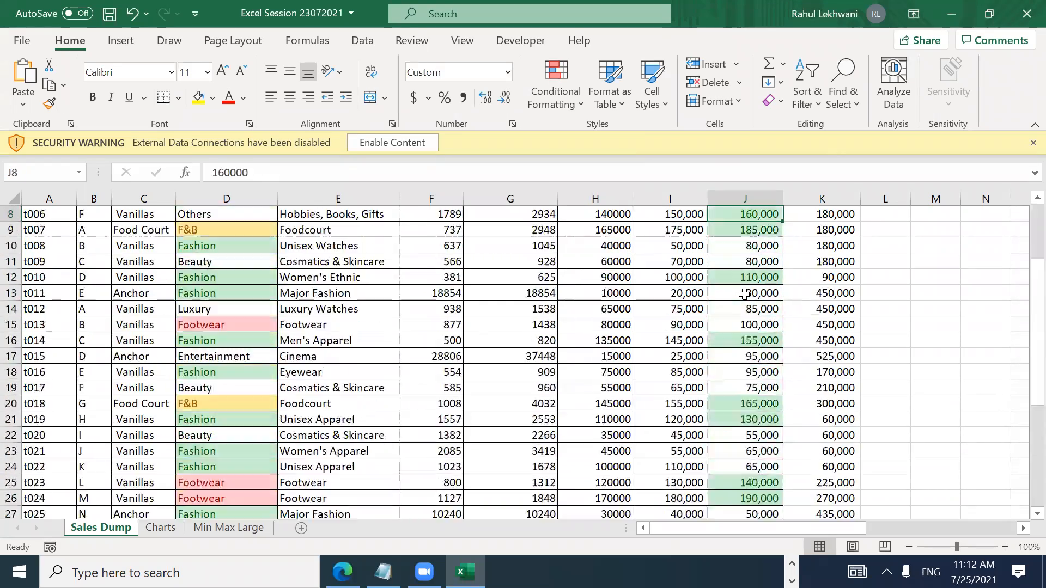
key("Down")
key("Down")
key("Down")
key("Down")
key("Down")
key("Down")
key("Down")
key("Down")
key("Down")
key("Down")
key("Down")
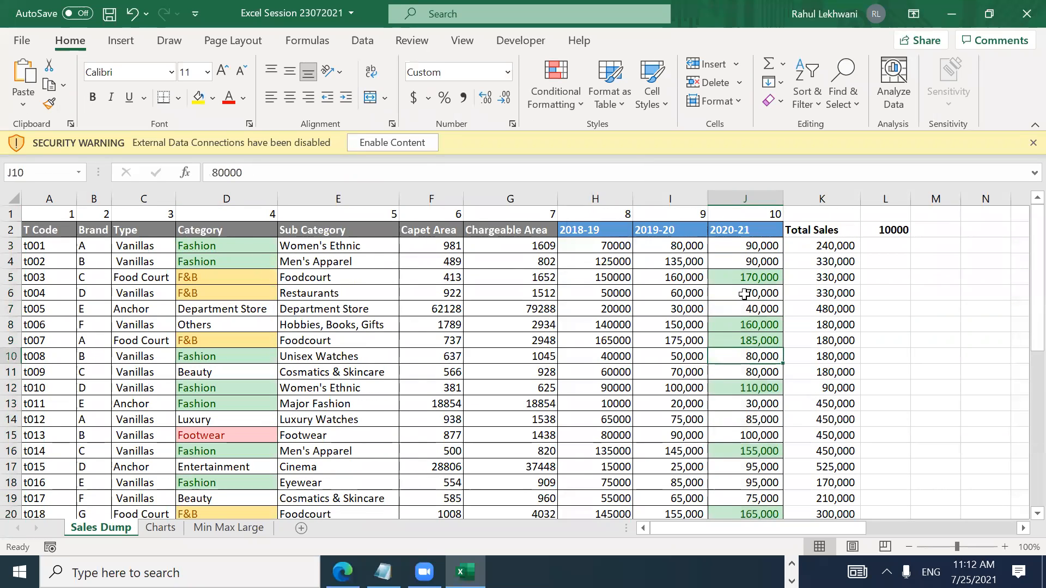
key("alt+Tab")
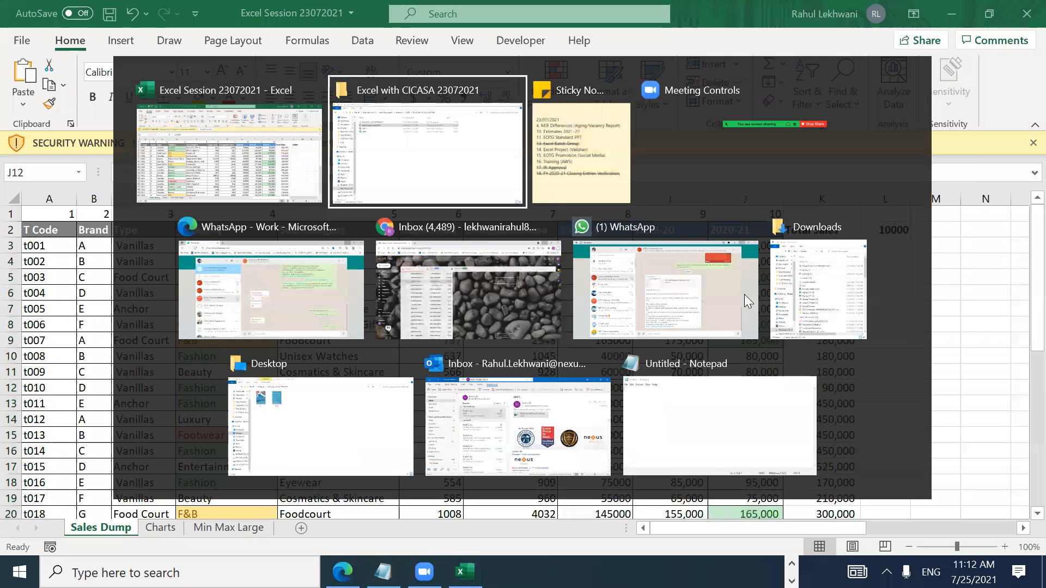
key("alt+Tab")
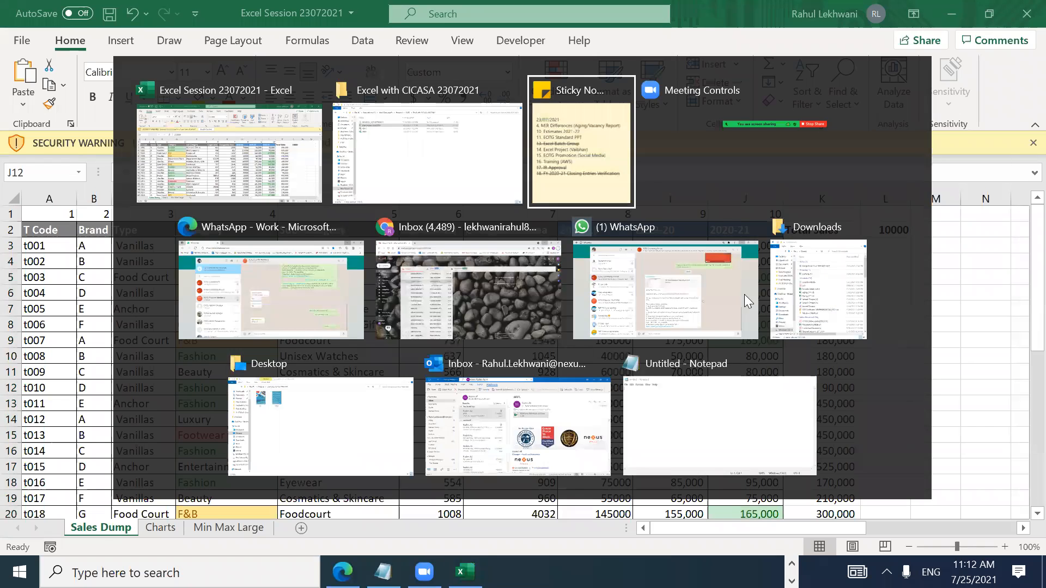
key("Down")
key("Down")
key("Down")
key("Up")
key("Up")
key("Up")
key("Up")
key("Up")
key("Up")
key("Up")
key("Up")
key("Up")
key("Up")
key("Up")
key("Up")
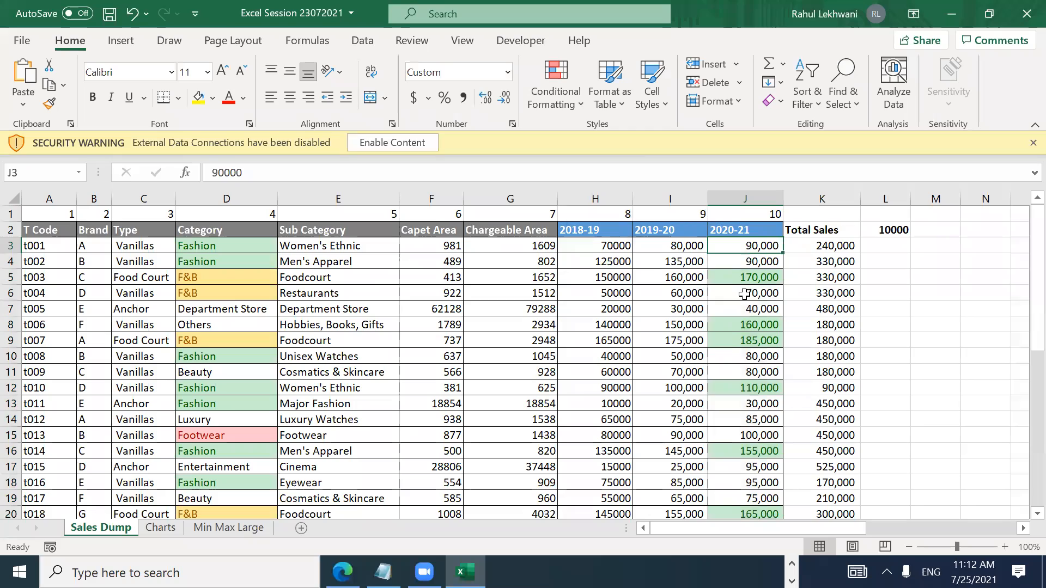
key("Down")
key("Down")
key("Down")
key("Down")
key("Down")
key("Down")
key("Down")
key("Down")
key("Down")
key("Down")
key("Down")
key("Down")
key("Down")
key("Down")
key("Down")
key("Down")
key("Down")
key("Down")
key("Down")
key("Down")
key("Down")
key("Down")
key("Down")
key("Down")
key("Down")
key("Up")
key("Up")
key("Up")
key("Up")
key("Up")
key("Up")
key("Up")
key("Up")
key("Up")
key("Up")
key("Up")
key("Up")
key("Up")
key("Up")
key("Up")
key("Up")
key("Up")
key("Up")
key("Up")
key("Up")
key("Up")
key("Up")
key("Up")
key("Up")
key("Up")
key("Up")
key("Up")
key("Down")
key("Down")
key("Up")
key("Down")
key("ctrl+shift+Down")
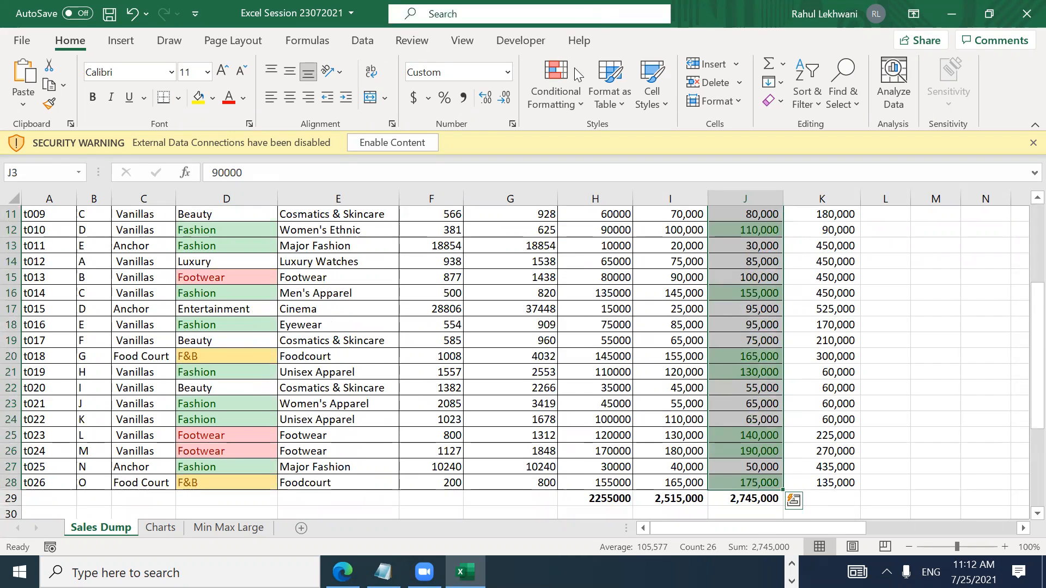
left_click(586, 110)
mouse_move(612, 134)
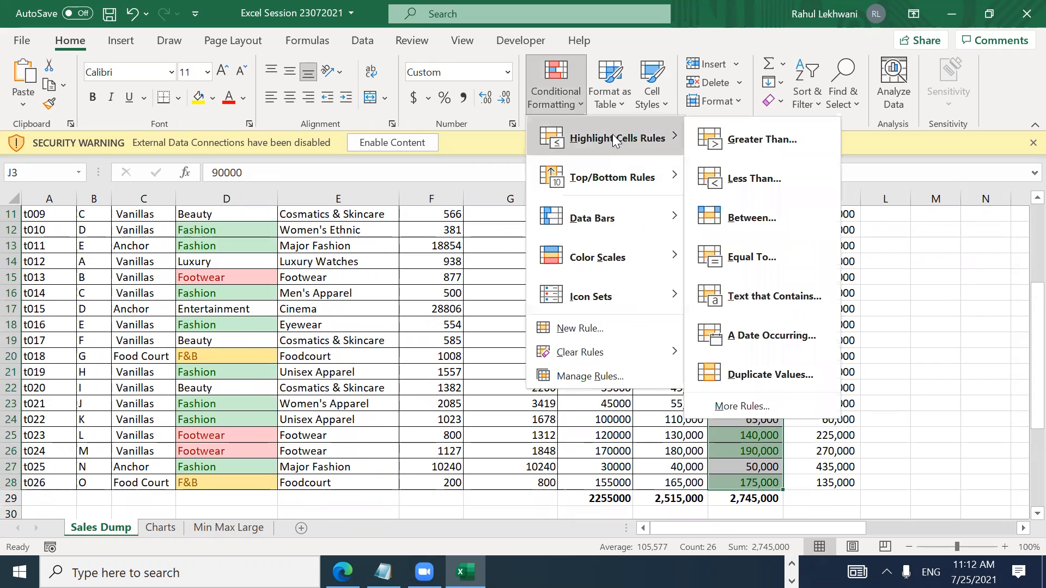
left_click(766, 180)
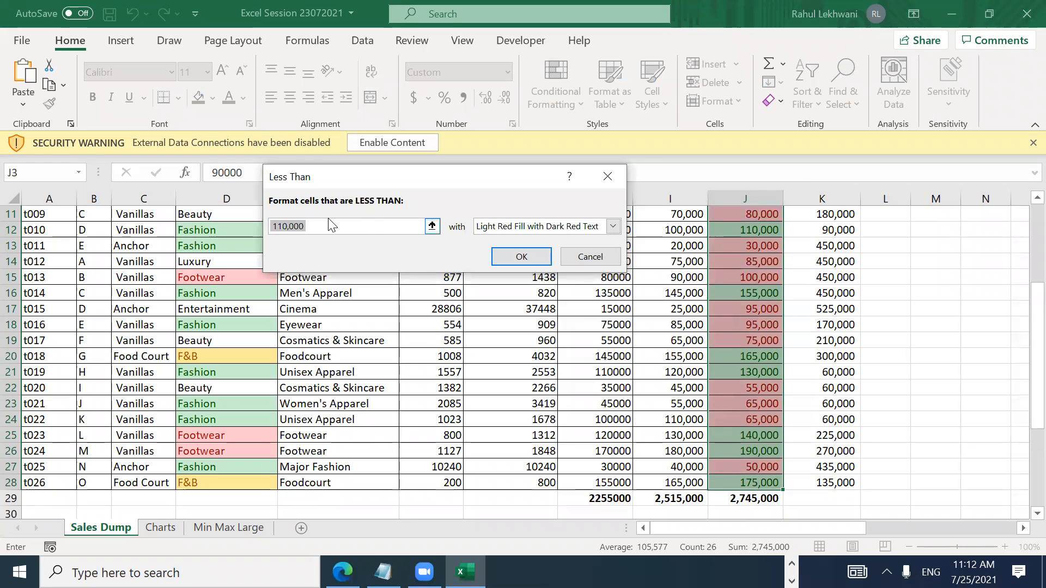
type("60000")
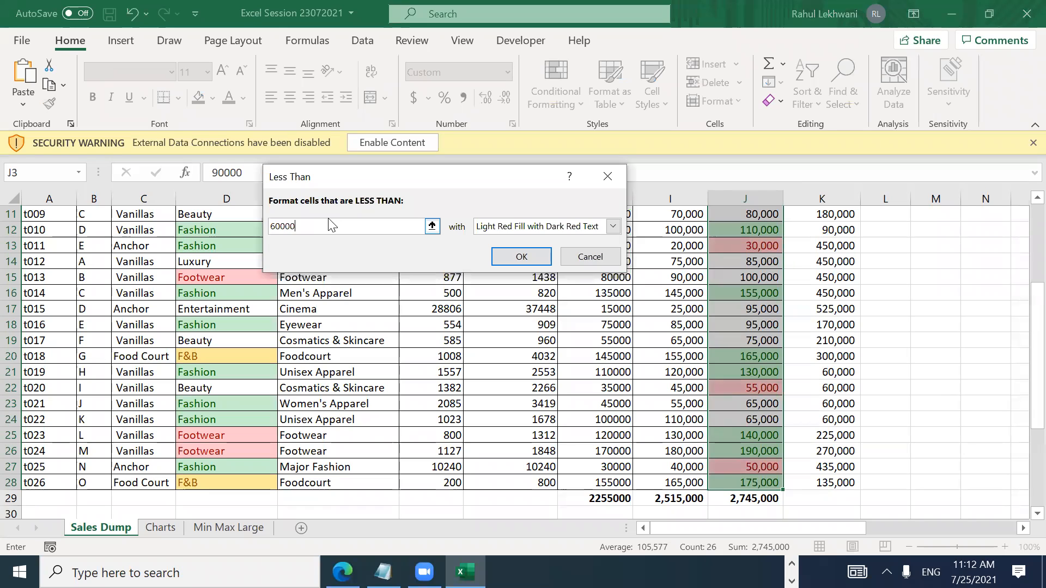
key("BackSpace")
key("BackSpace")
type("100000")
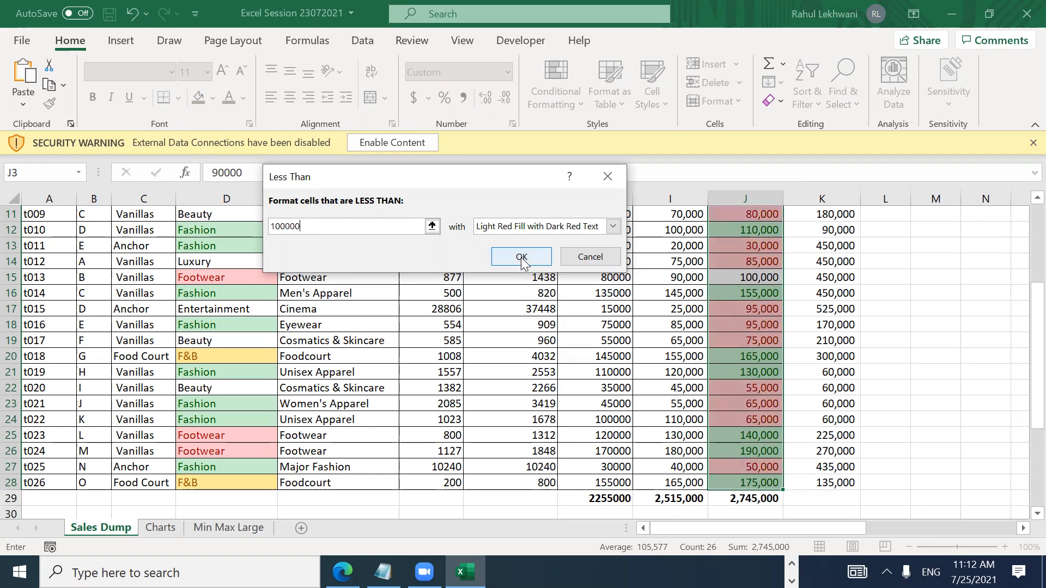
left_click(584, 257)
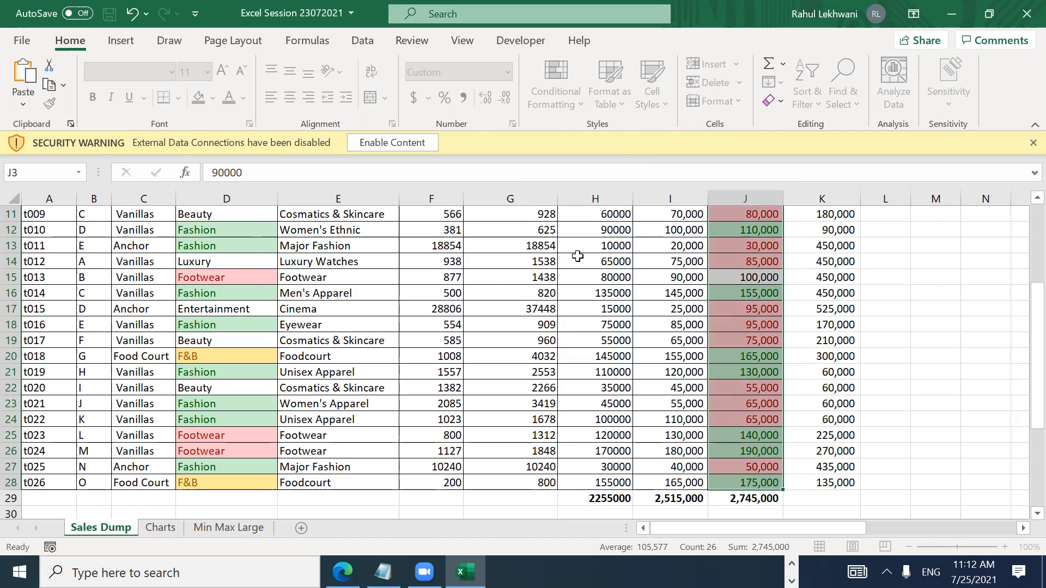
Step: Add a Between 60000 and 100000 rule using Yellow Fill with Dark Yellow Text
left_click(545, 106)
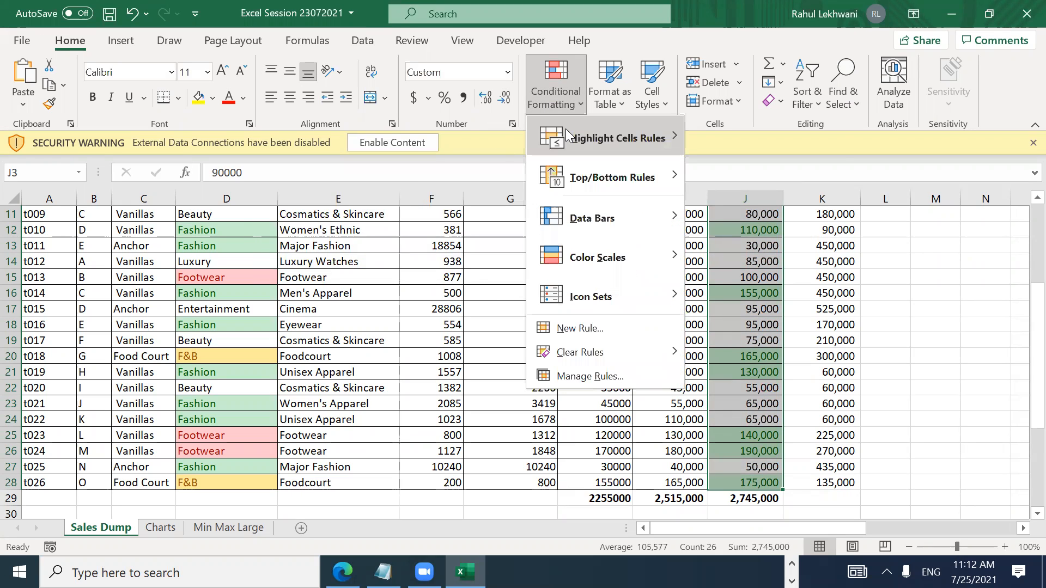
mouse_move(655, 140)
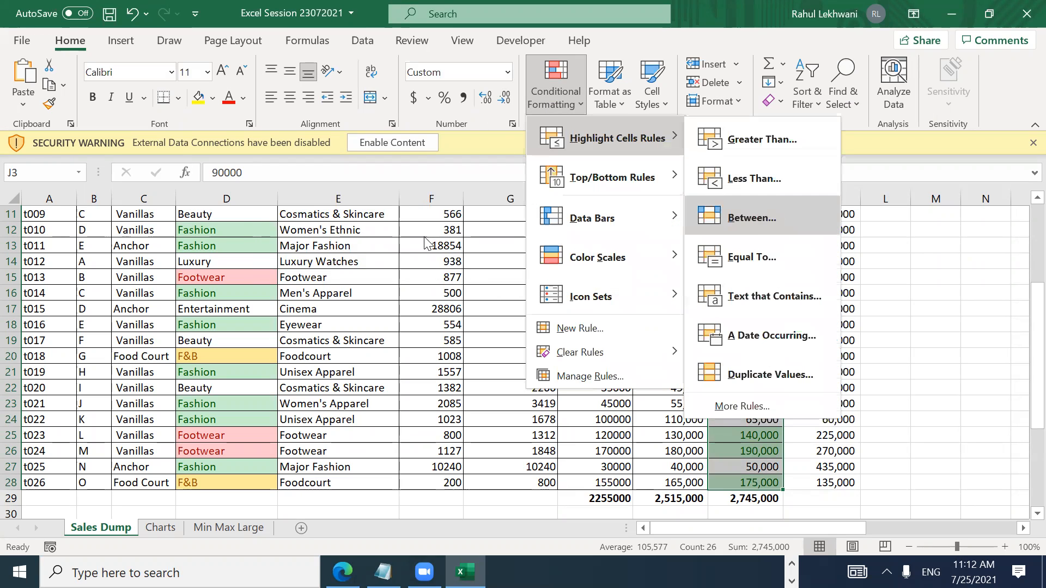
left_click(757, 215)
type("60000")
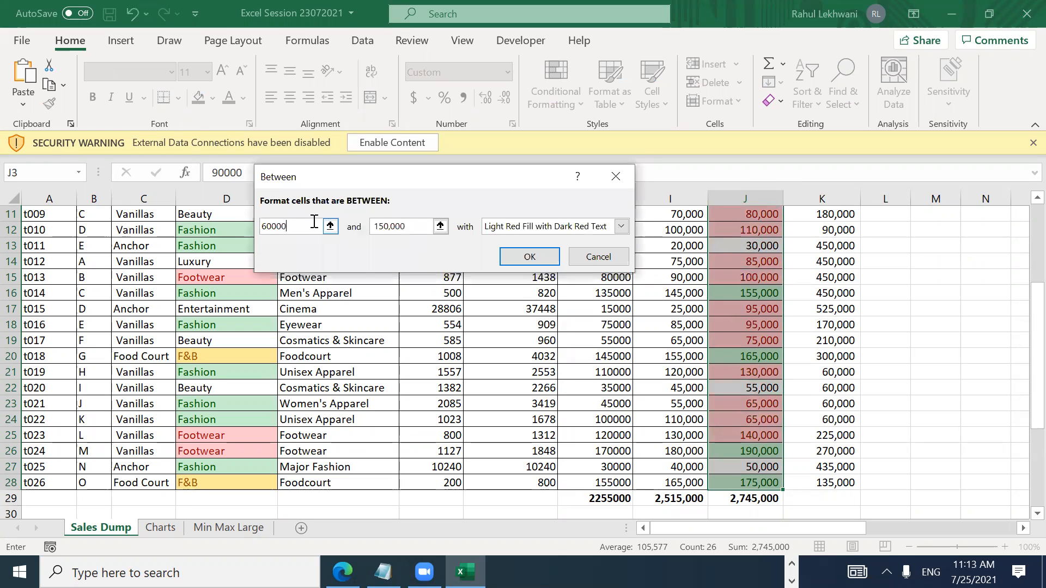
key("Tab")
type("100000")
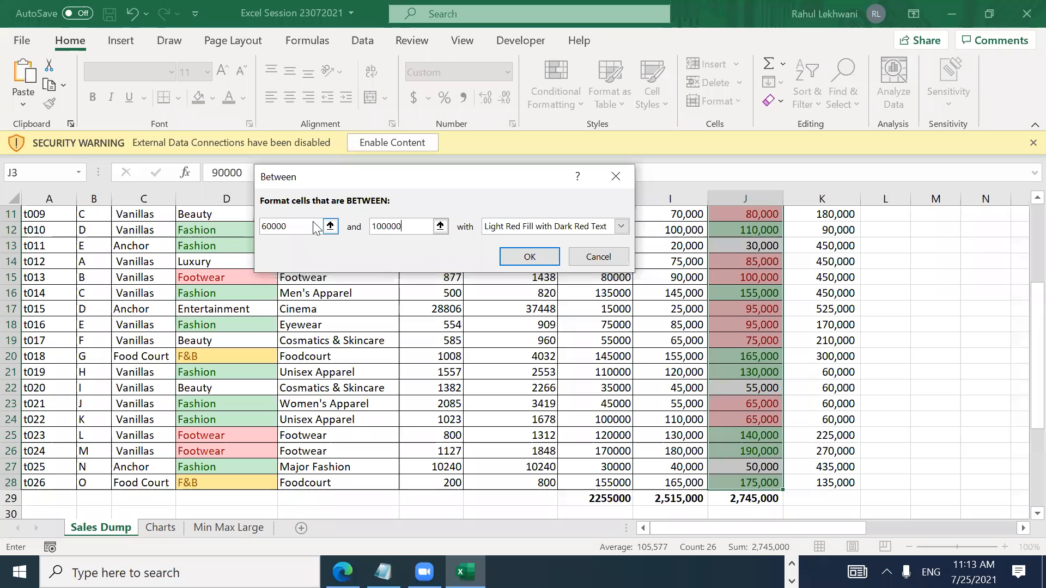
left_click(527, 227)
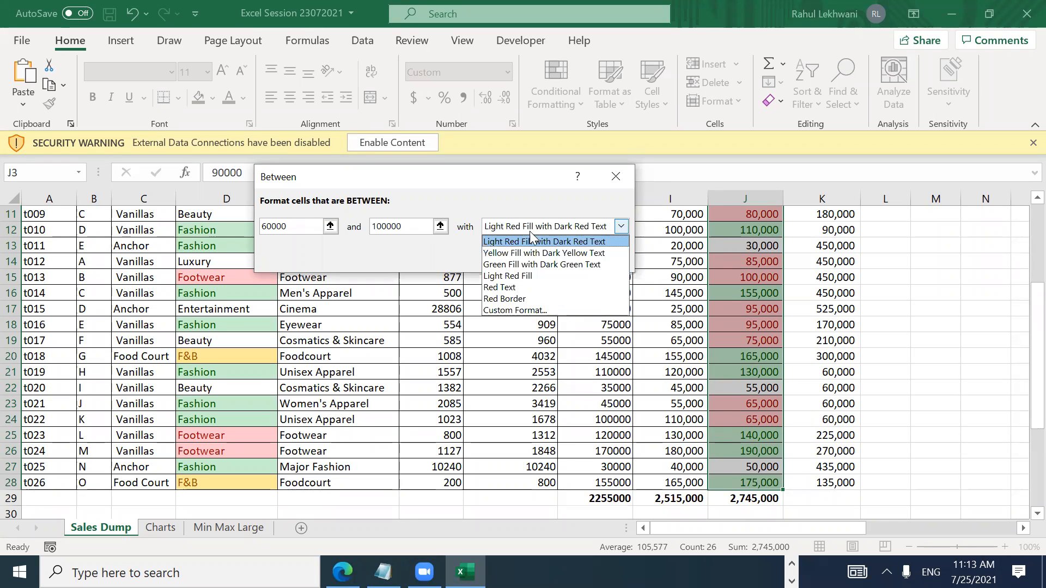
left_click(532, 257)
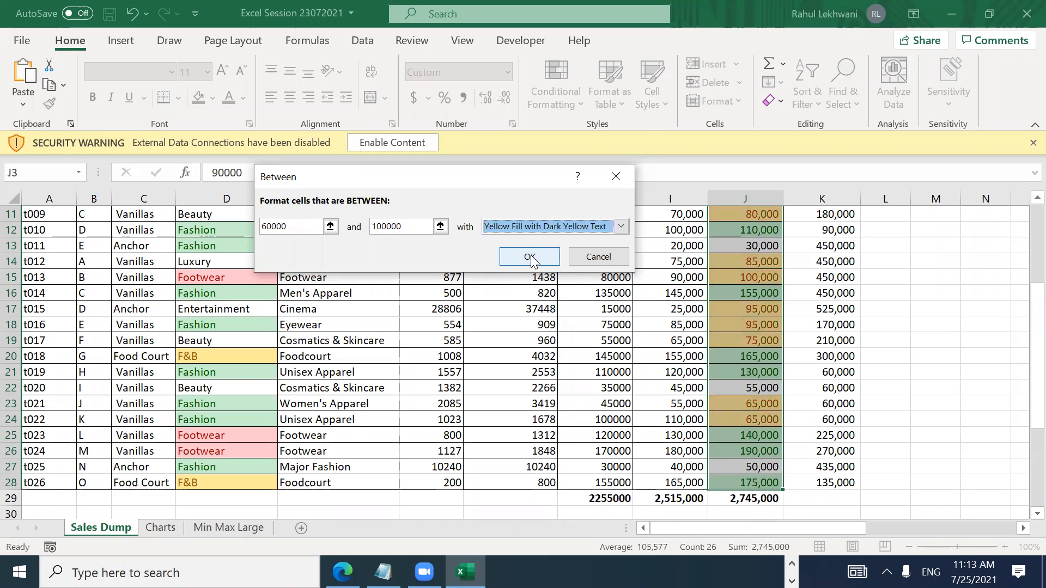
left_click(530, 256)
Step: Review the yellow highlights down column J, then reselect J3:J28
left_click(735, 318)
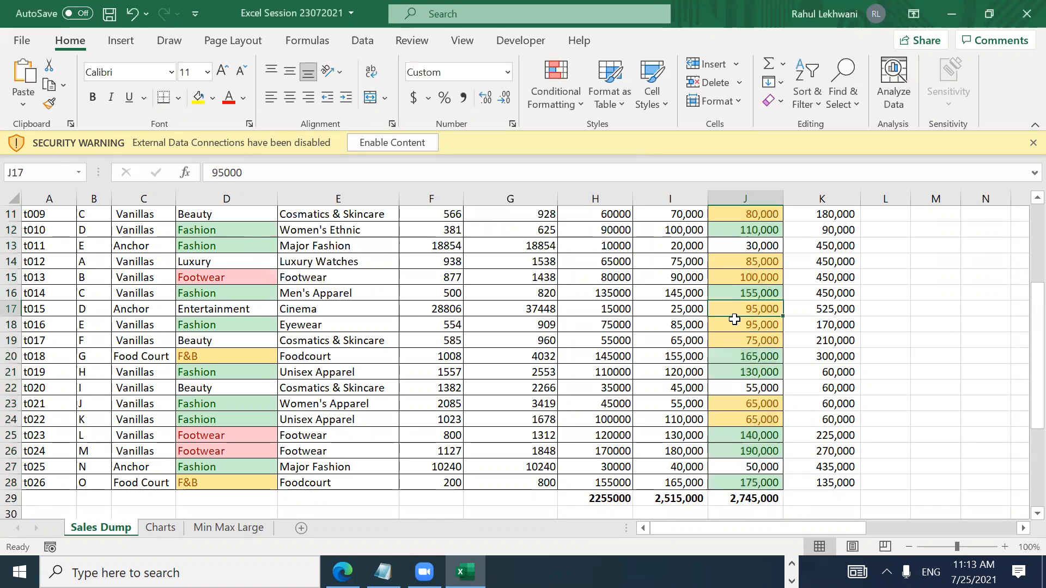
key("Up")
key("Up")
key("Up")
key("Up")
key("Up")
key("Up")
key("Up")
key("Up")
key("Up")
key("Up")
key("Up")
key("Up")
key("Up")
key("Up")
key("Up")
key("Up")
key("Down")
key("Down")
key("Down")
key("Down")
key("Down")
key("Down")
key("Down")
key("Down")
key("Down")
key("Down")
key("Down")
key("Down")
key("Down")
key("Down")
key("Down")
key("Down")
key("Down")
key("Down")
key("Down")
key("Down")
key("Down")
key("Down")
key("Down")
key("Down")
key("Down")
key("Down")
key("Down")
key("ctrl+Up")
key("ctrl+Up")
key("Down")
key("Down")
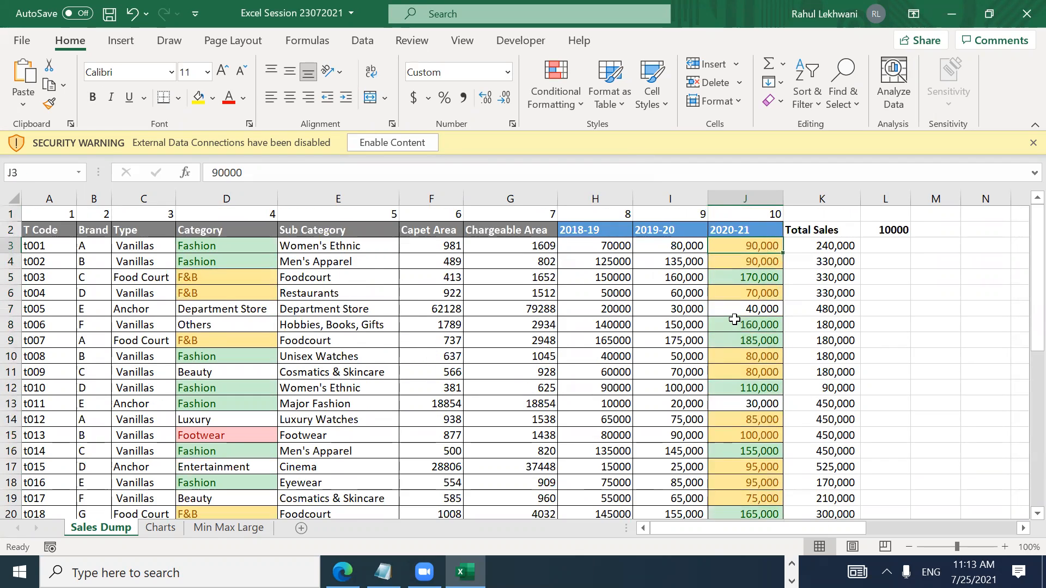
key("ctrl+shift+Down")
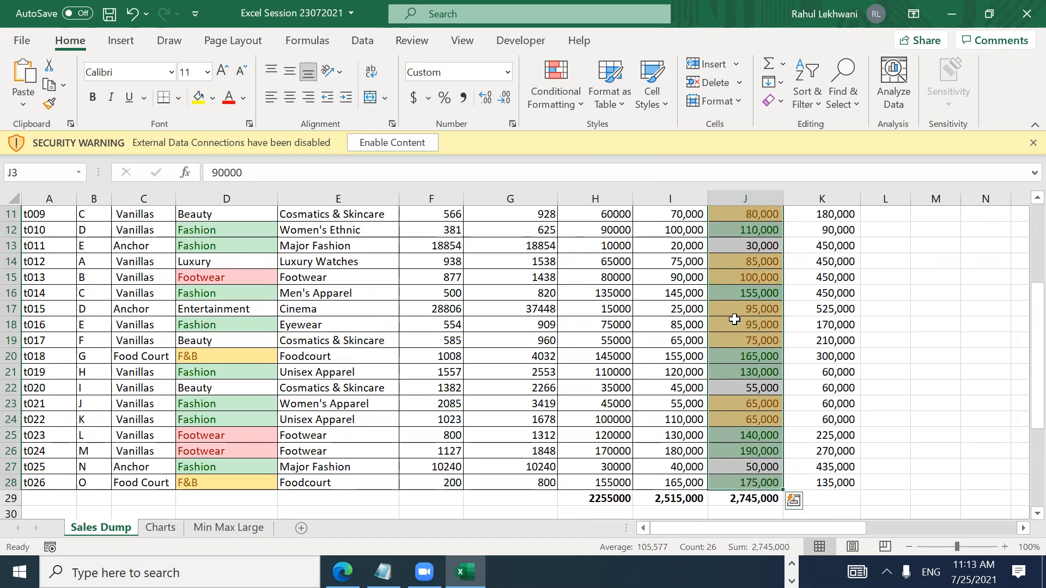
Step: Add a Less Than 60000 rule with Light Red Fill with Dark Red Text
left_click(549, 97)
mouse_move(584, 144)
left_click(718, 174)
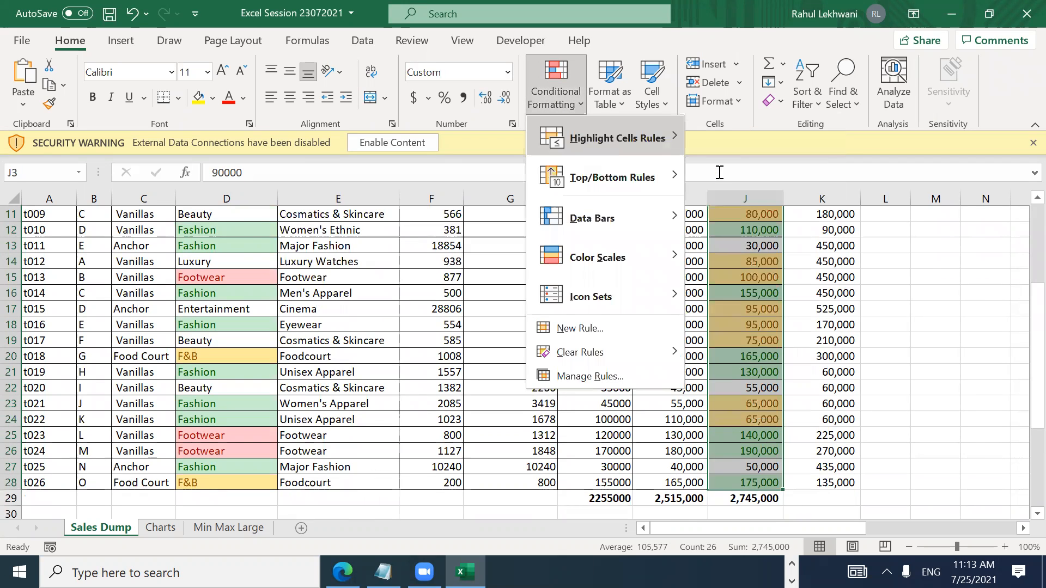
type("60000")
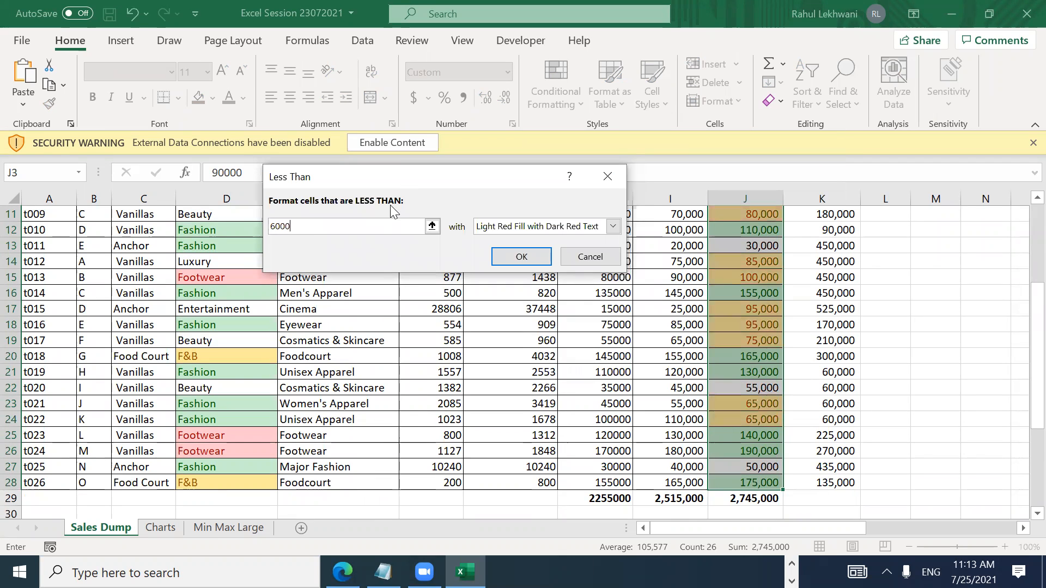
left_click(506, 255)
Step: Check the red-highlighted values such as 40,000 and the column J total
left_click(743, 298)
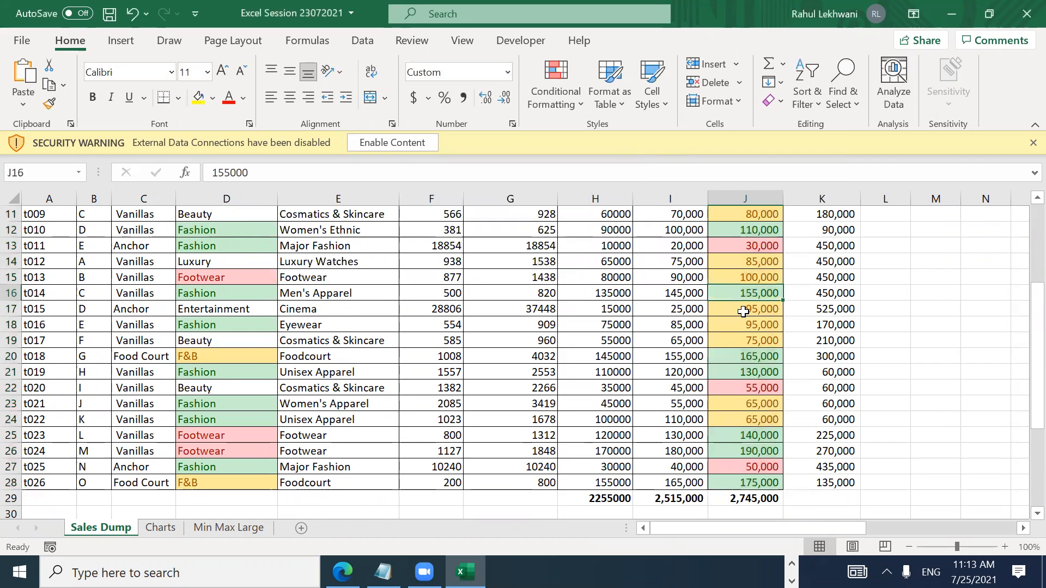
key("ctrl+Up")
key("Down")
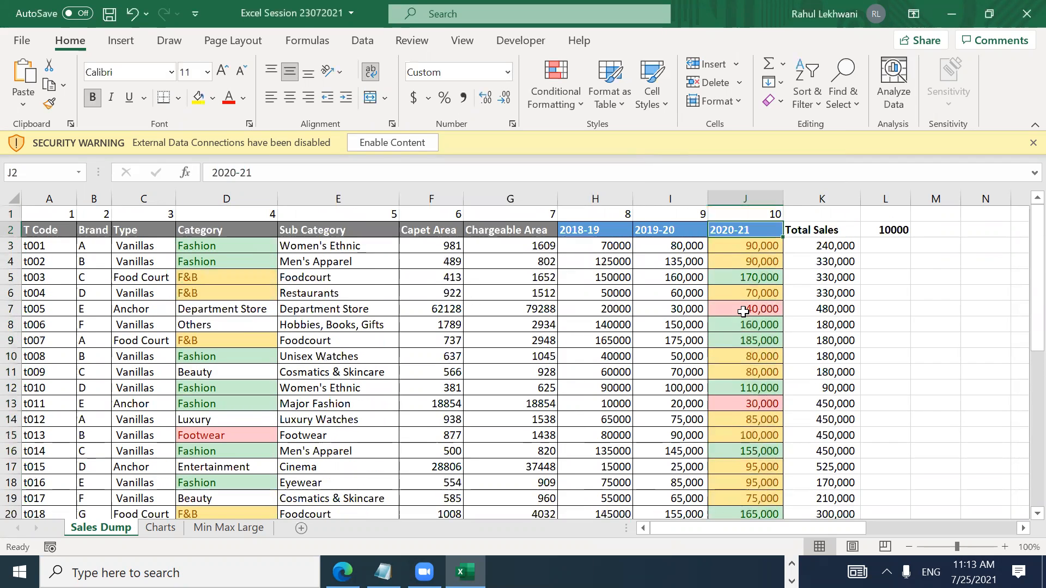
left_click(744, 310)
key("Down")
key("Down")
key("Down")
key("Down")
key("Down")
key("Down")
key("Down")
key("Up")
key("Down")
key("Down")
key("Down")
key("Down")
key("Down")
key("Down")
key("Down")
key("Down")
key("Down")
key("Down")
key("Down")
key("Down")
key("Down")
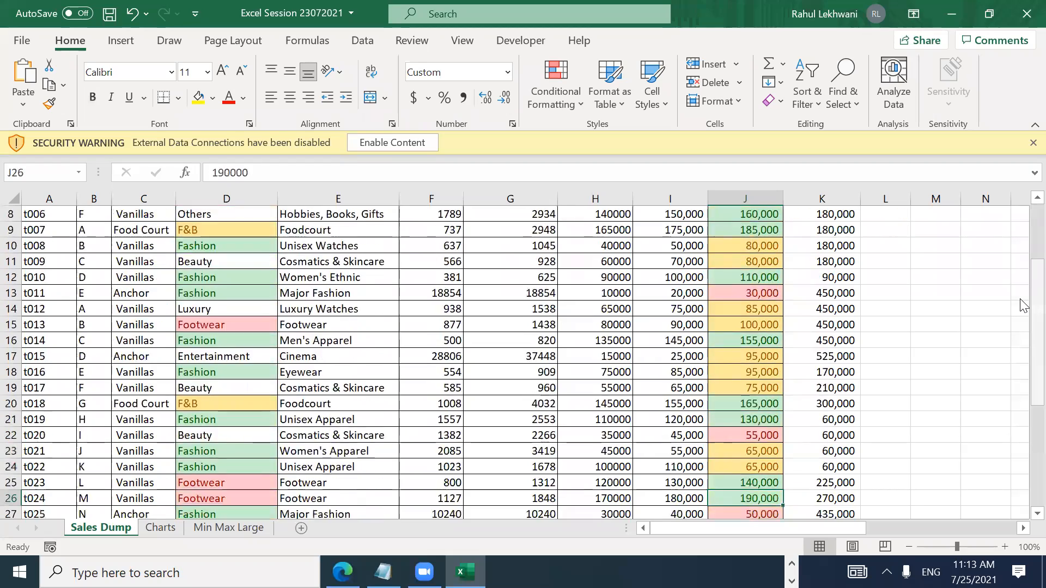
key("Down")
key("Down")
key("Down")
key("Up")
key("Up")
key("Up")
key("Up")
key("Up")
key("Up")
key("Up")
key("Up")
key("Up")
key("Up")
key("Up")
key("Up")
key("Up")
key("Up")
key("Up")
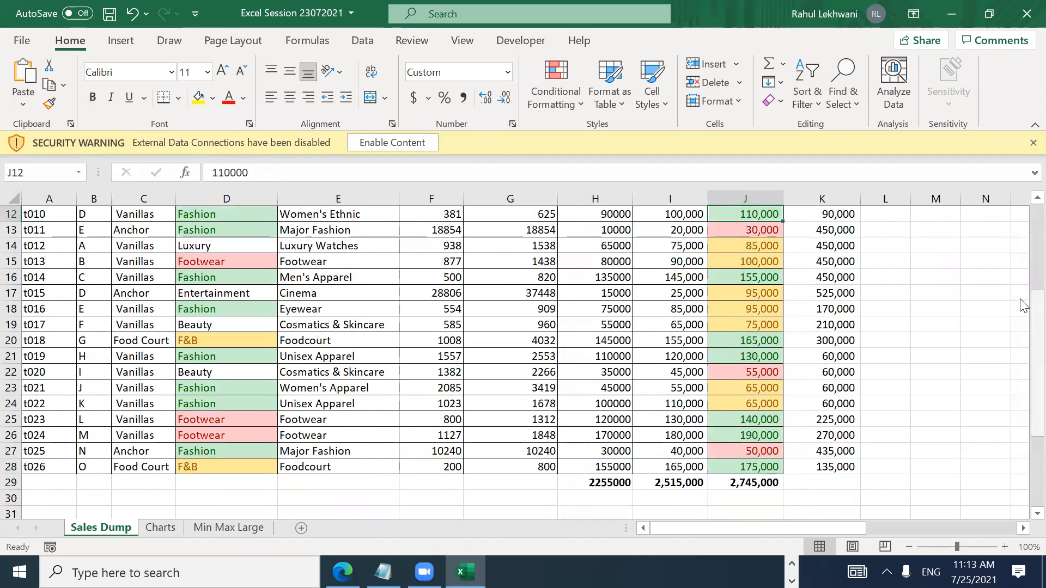
key("ctrl+Up")
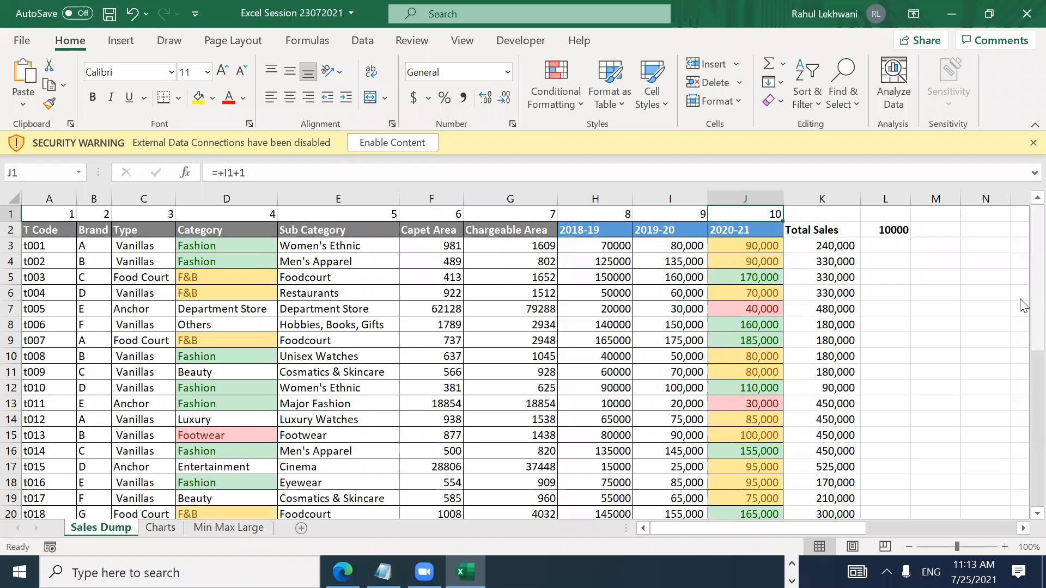
key("alt+Tab")
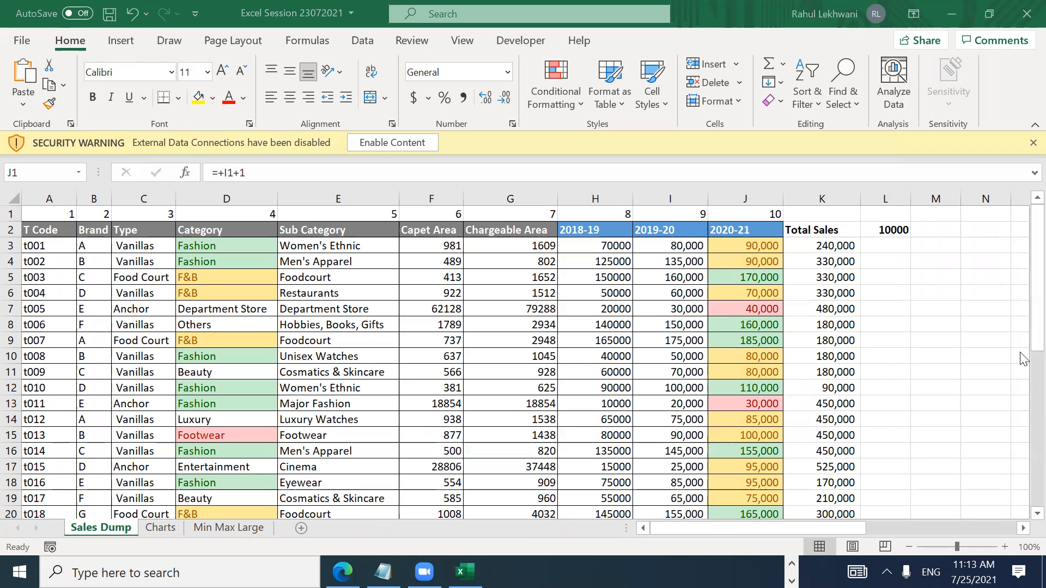
mouse_move(384, 570)
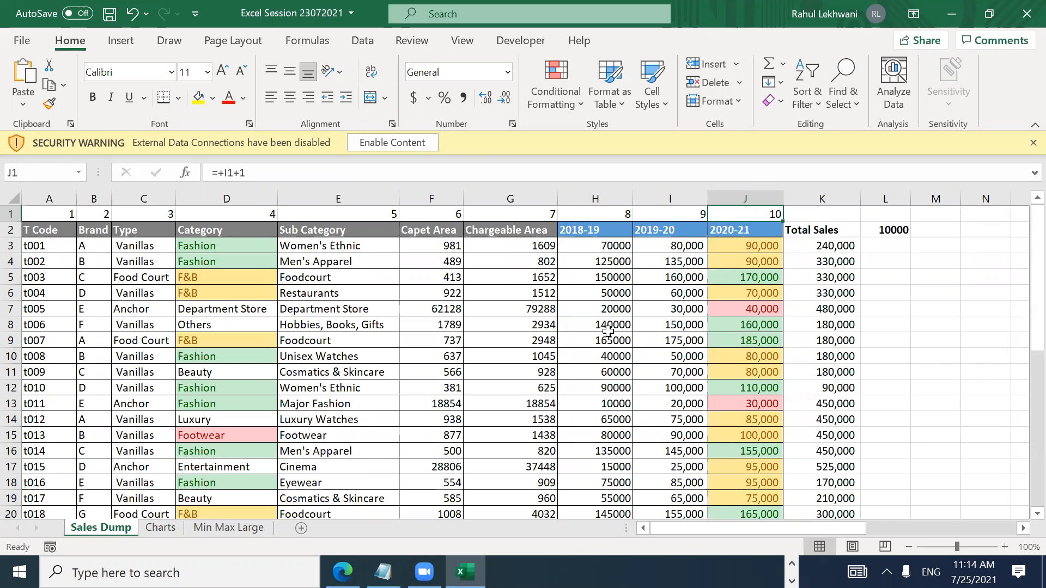
key("Down")
key("Down")
key("Down")
key("Down")
key("Down")
key("Down")
key("Down")
key("Down")
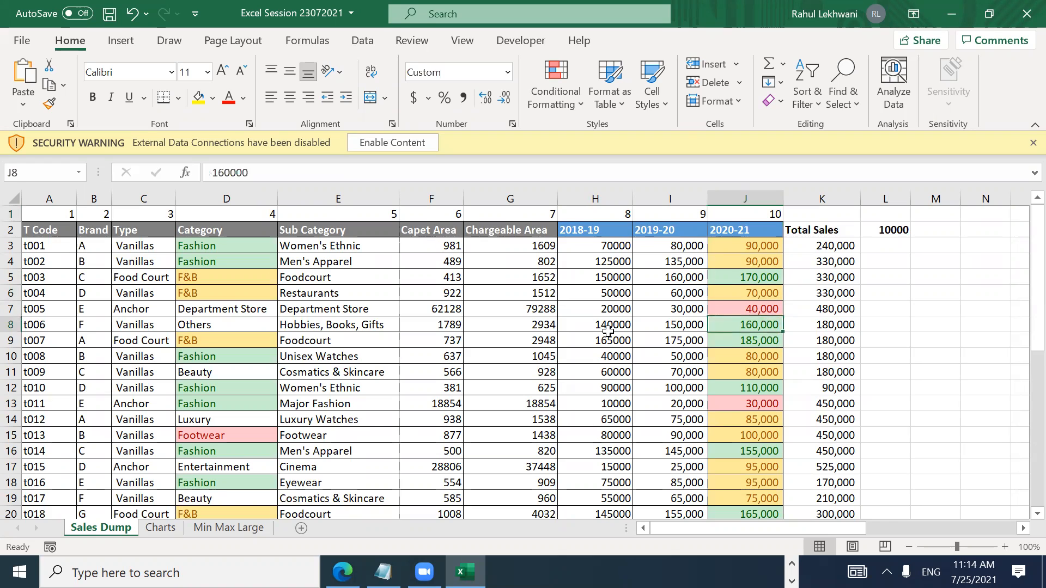
key("ctrl+Down")
key("Up")
key("Up")
key("ctrl+Up")
key("Down")
key("Down")
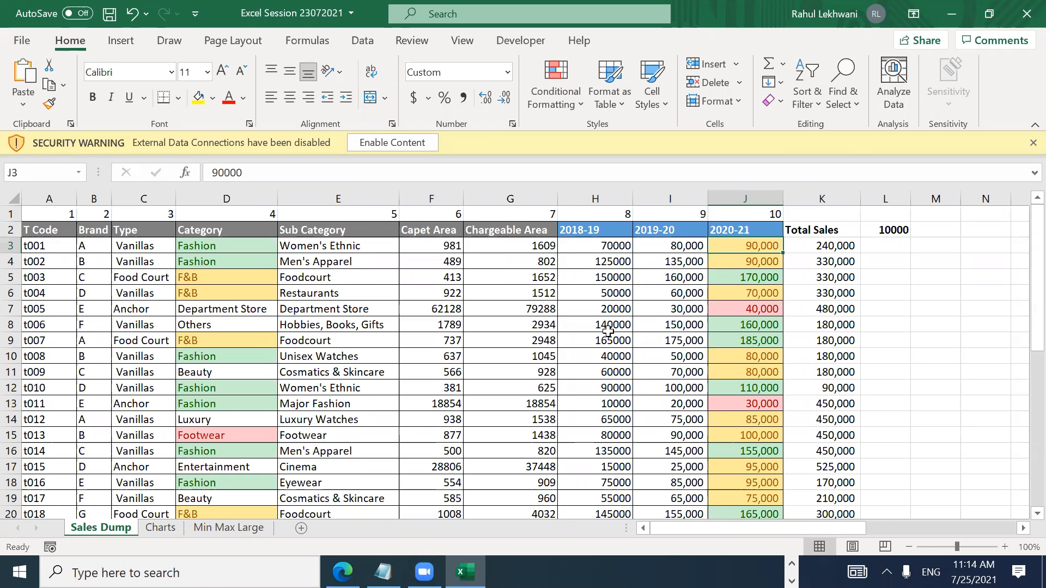
key("Down")
key("Down")
key("Down")
key("ctrl+Down")
key("Down")
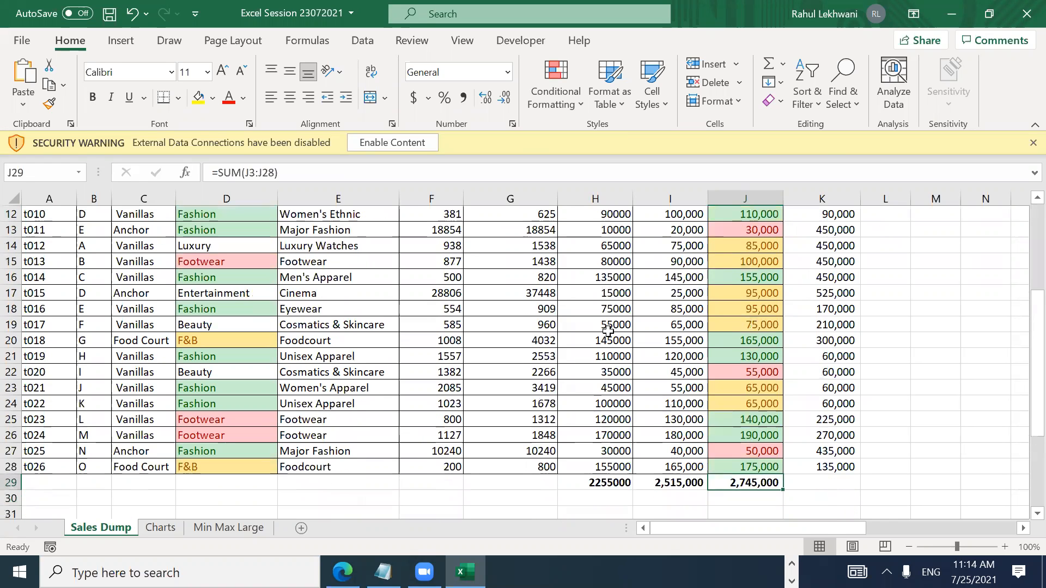
key("ctrl+Up")
key("ctrl+Up")
key("Down")
key("Down")
key("Down")
key("Up")
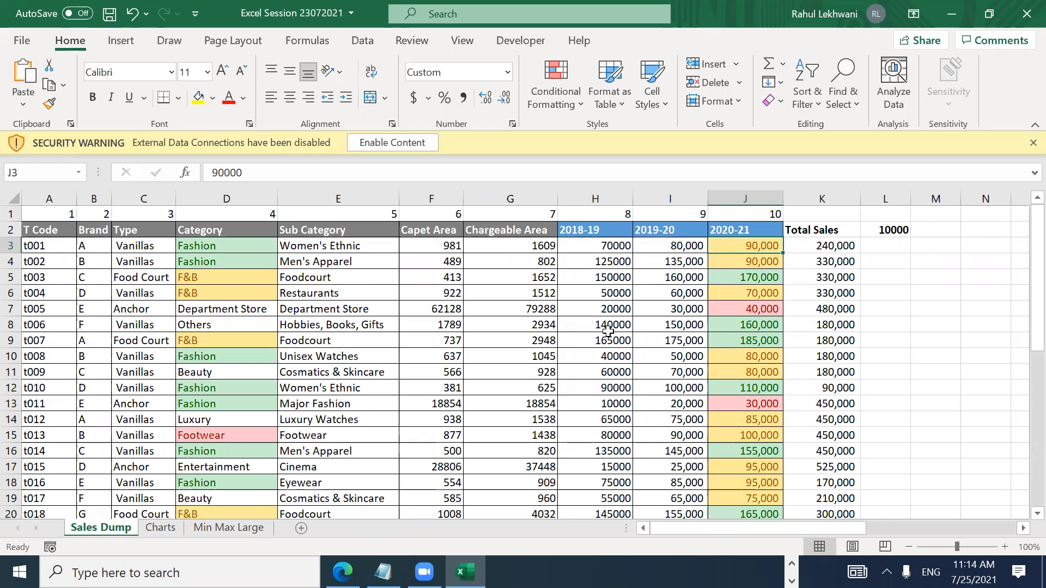
left_click(163, 531)
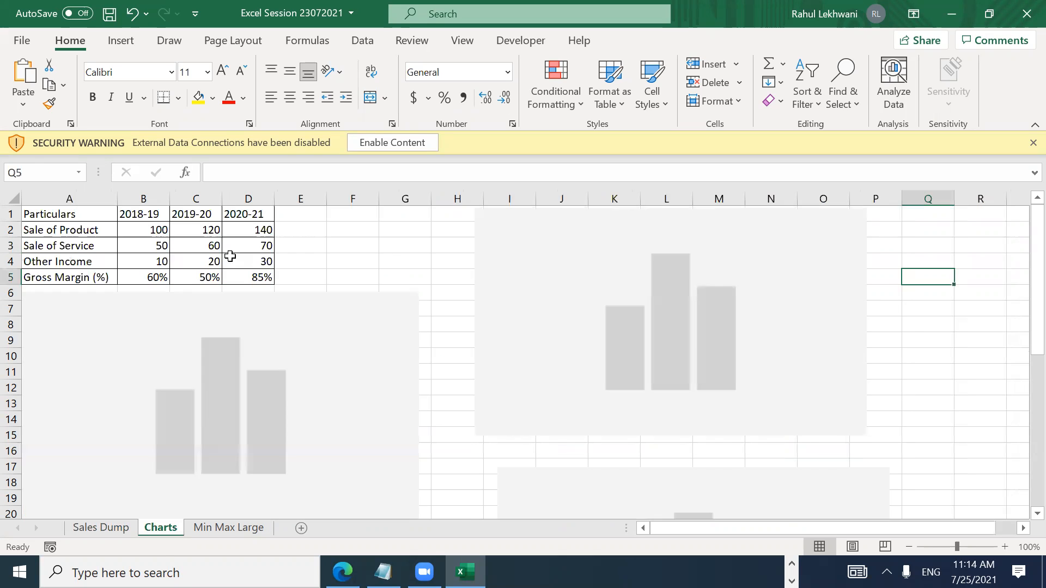
left_click(327, 241)
key("Up")
key("Up")
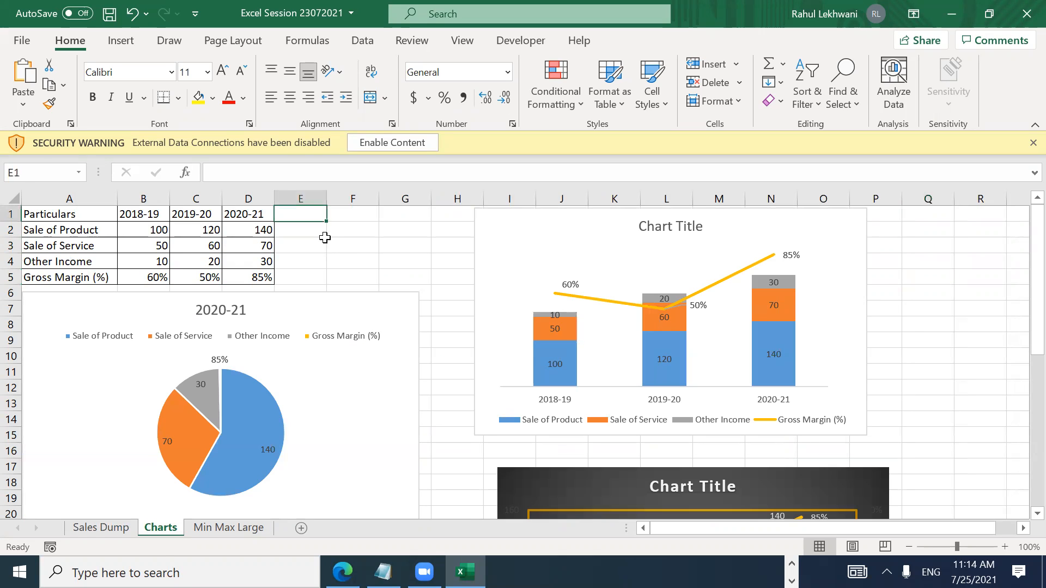
left_click(102, 527)
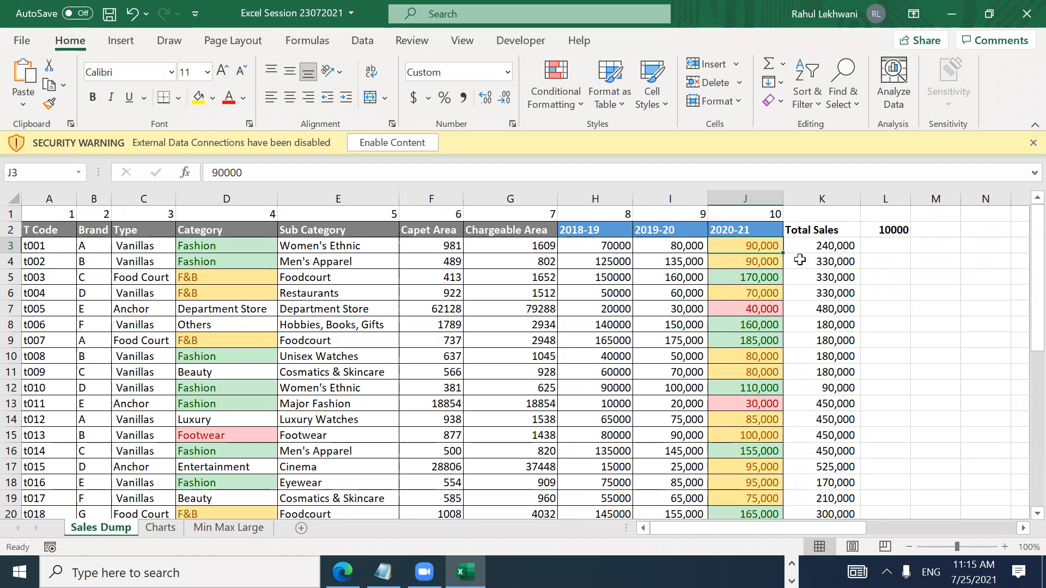
Step: Move from column J back to the Brand and T Code columns, landing on B6
key("Down")
key("Left")
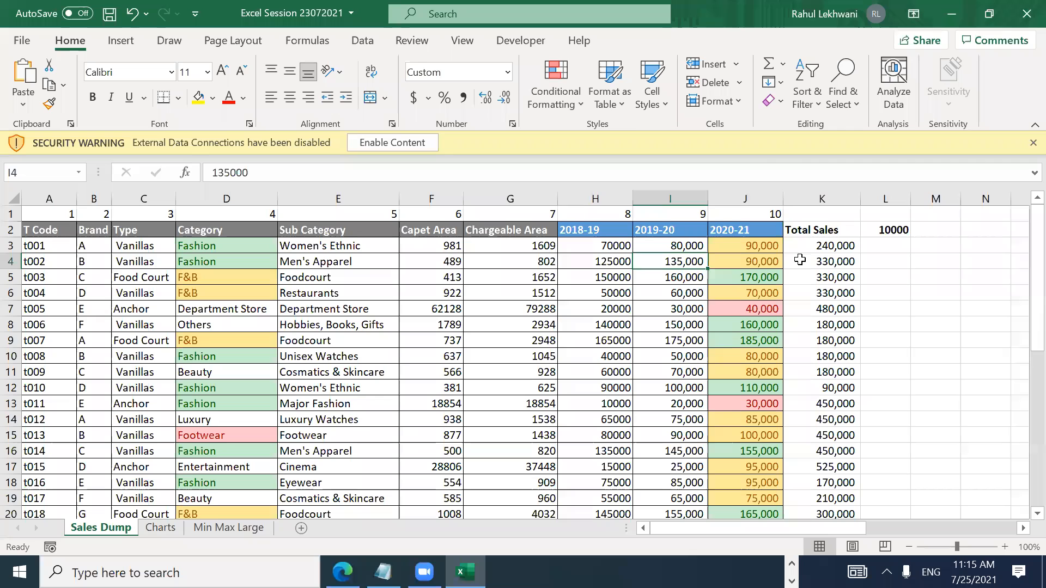
key("Up")
key("Up")
key("Up")
key("Left")
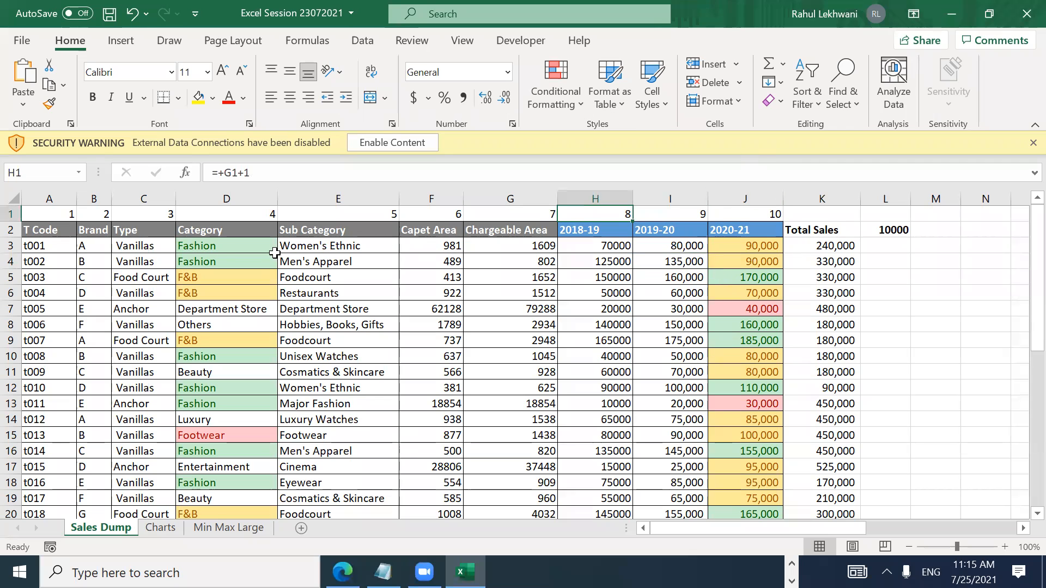
left_click(94, 245)
key("Down")
key("Down")
key("Down")
key("Down")
key("Up")
key("Up")
key("Up")
key("Up")
key("Down")
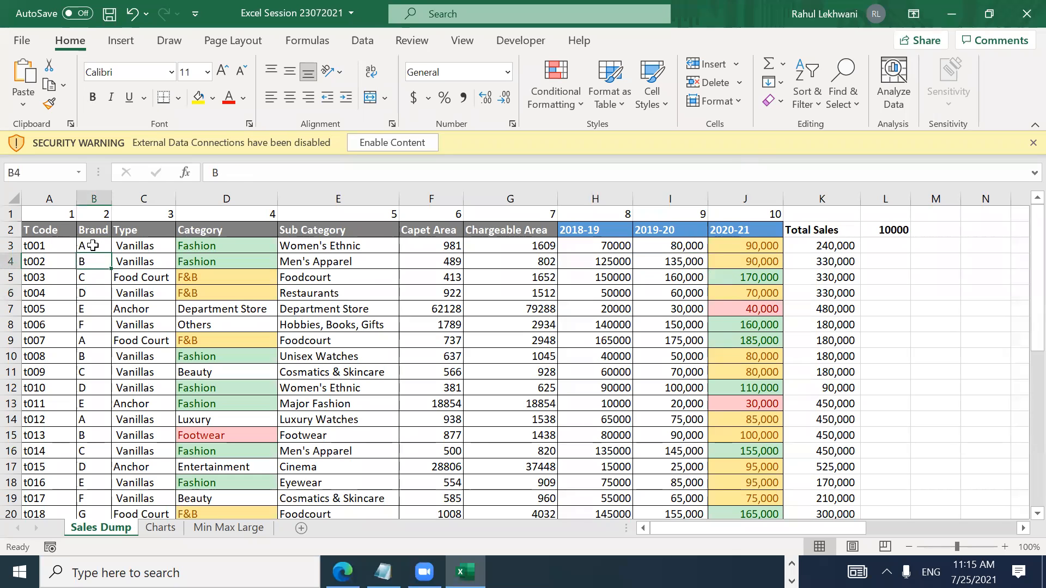
key("Left")
key("Up")
key("Down")
key("Down")
key("Down")
key("Down")
key("Down")
key("Down")
key("Down")
key("Down")
key("Down")
key("Down")
key("Down")
key("Down")
key("Down")
key("Down")
key("Down")
key("Down")
key("Down")
key("Down")
key("Down")
key("Down")
key("Down")
key("Down")
key("Down")
key("Down")
key("Down")
key("Down")
key("Down")
key("ctrl+Home")
key("Down")
Step: Change the Brand code to A in cells B6, B11 and B19
key("Down")
key("Right")
key("Down")
key("Down")
key("Down")
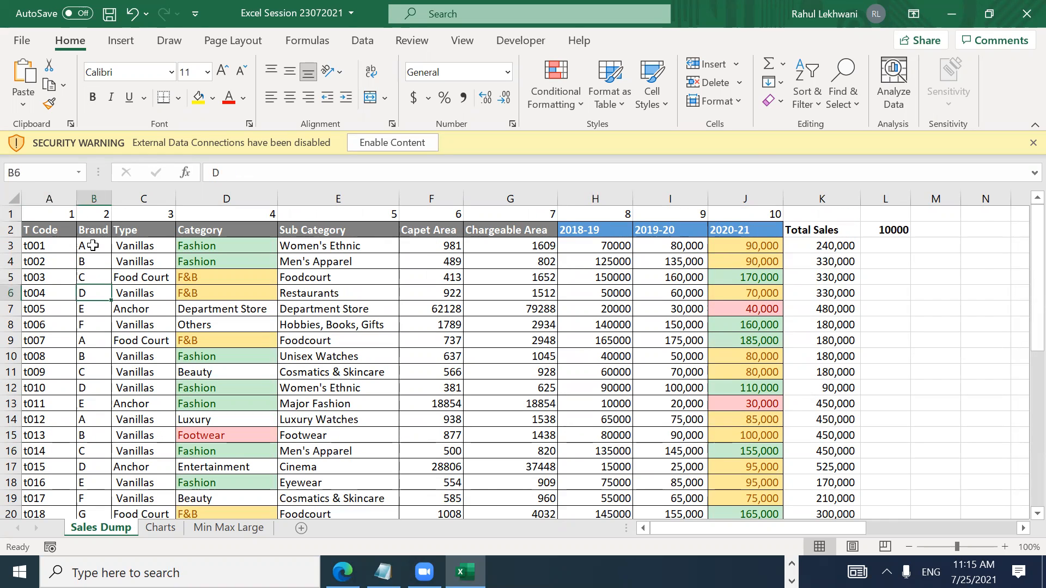
key("Caps_Lock")
type("A")
key("Return")
key("Down")
key("Down")
key("Down")
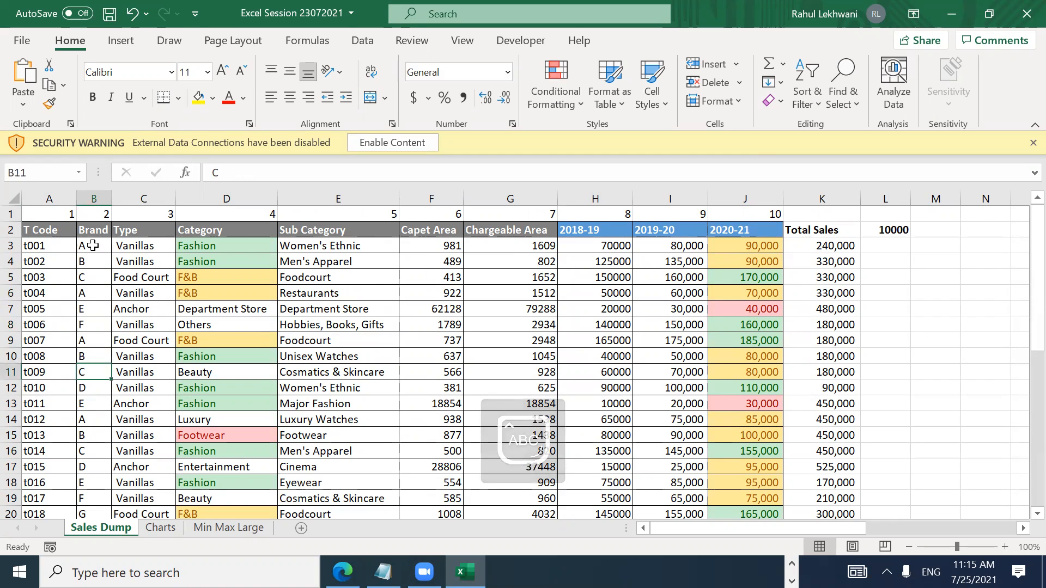
key("Down")
type("A\\")
key("Return")
key("Up")
type("A")
key("Return")
Step: Start from B3 and extend the selection down to B28 with Ctrl+Shift+Down
key("Down")
key("Down")
key("Down")
key("Down")
key("Down")
key("Down")
key("Down")
type("A")
key("Return")
key("Up")
scroll(94, 246, "up", 1)
left_click(94, 246)
key("Down")
key("Down")
key("Down")
key("Up")
key("Up")
key("Up")
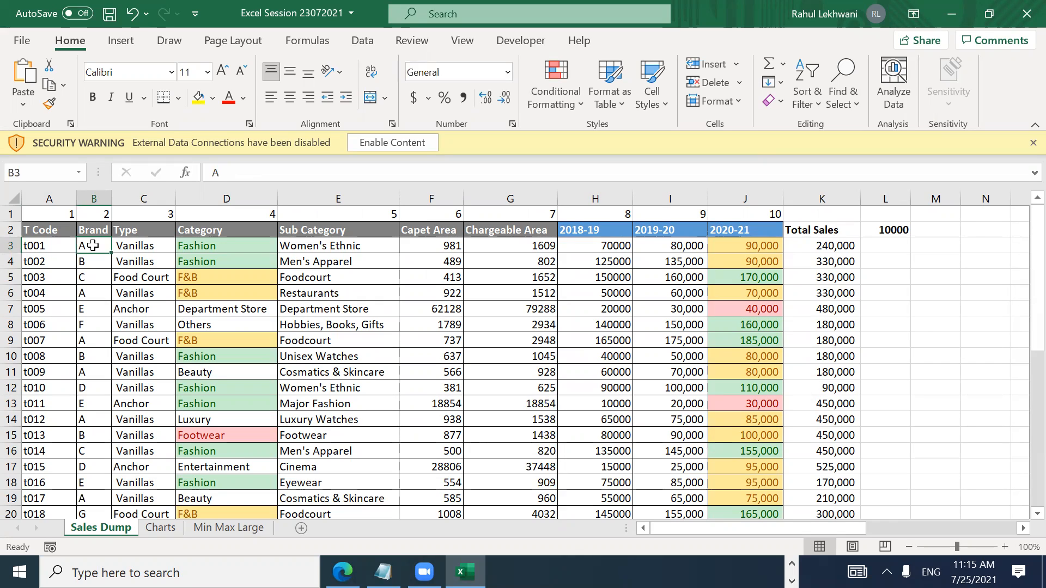
key("Up")
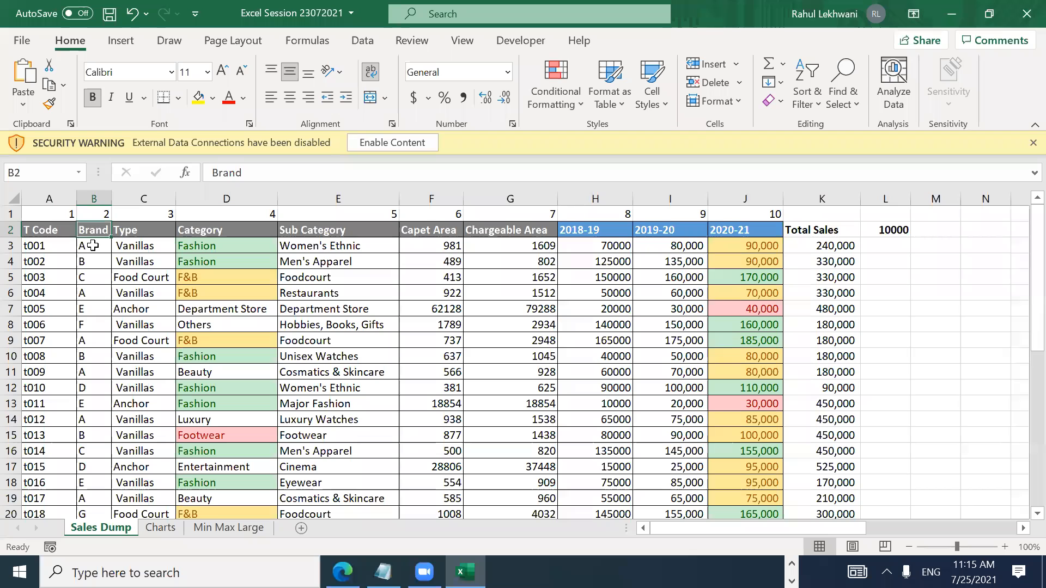
key("Down")
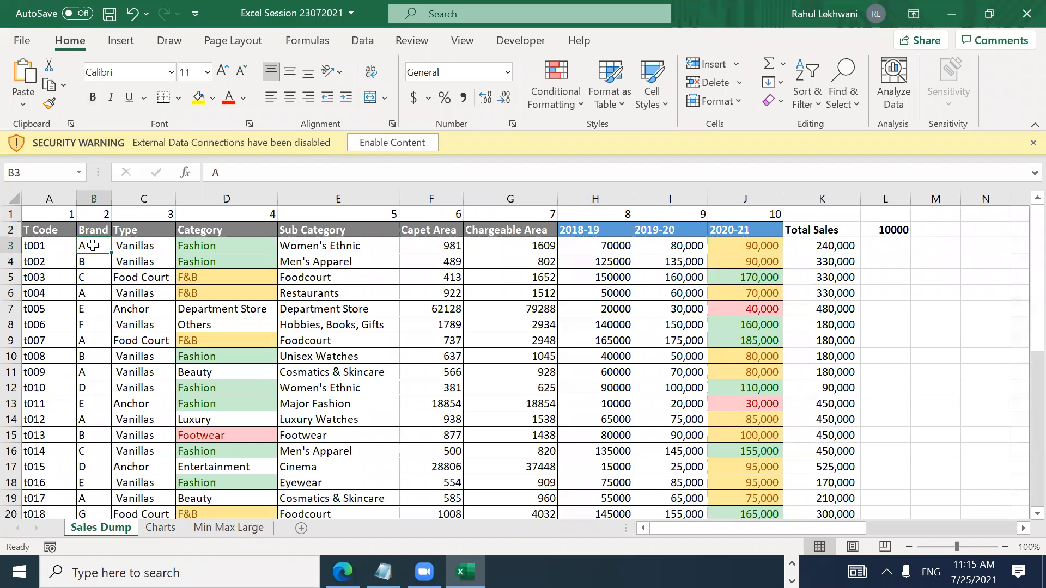
key("Up")
key("Down")
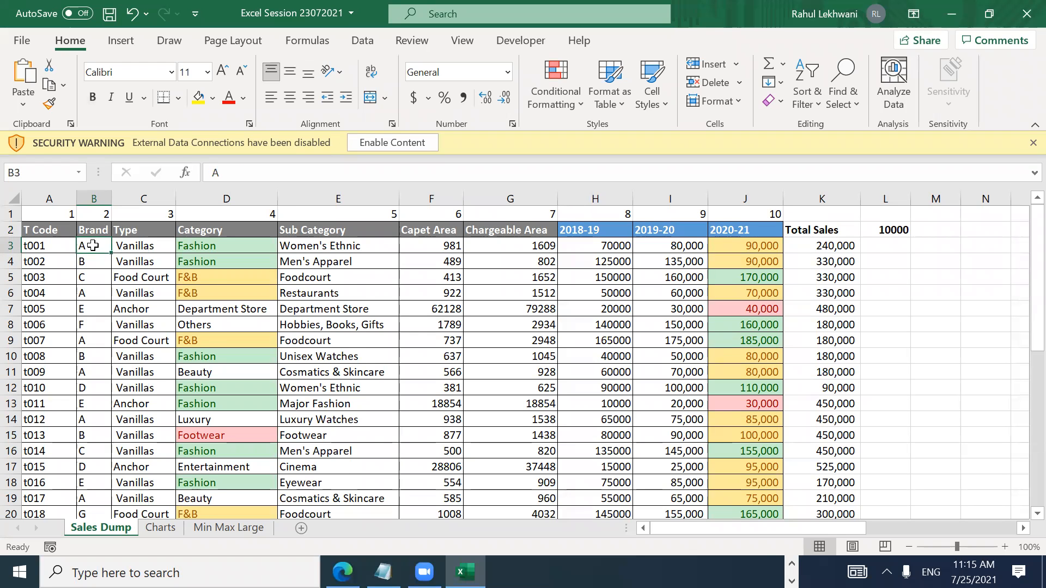
key("ctrl+shift+Down")
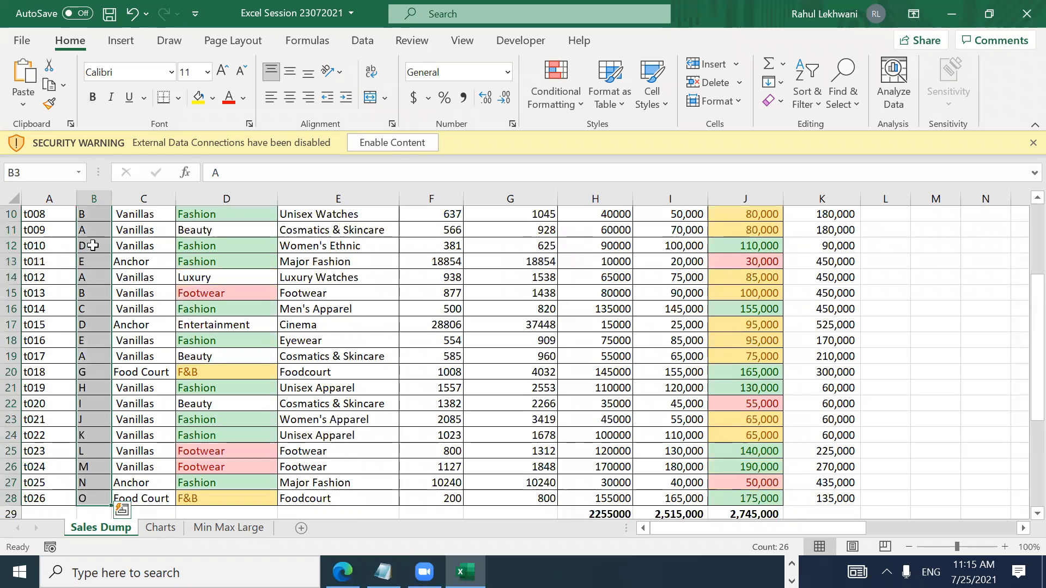
Step: Apply a Duplicate Values rule with Light Red Fill with Dark Red Text to B3:B28
left_click(575, 90)
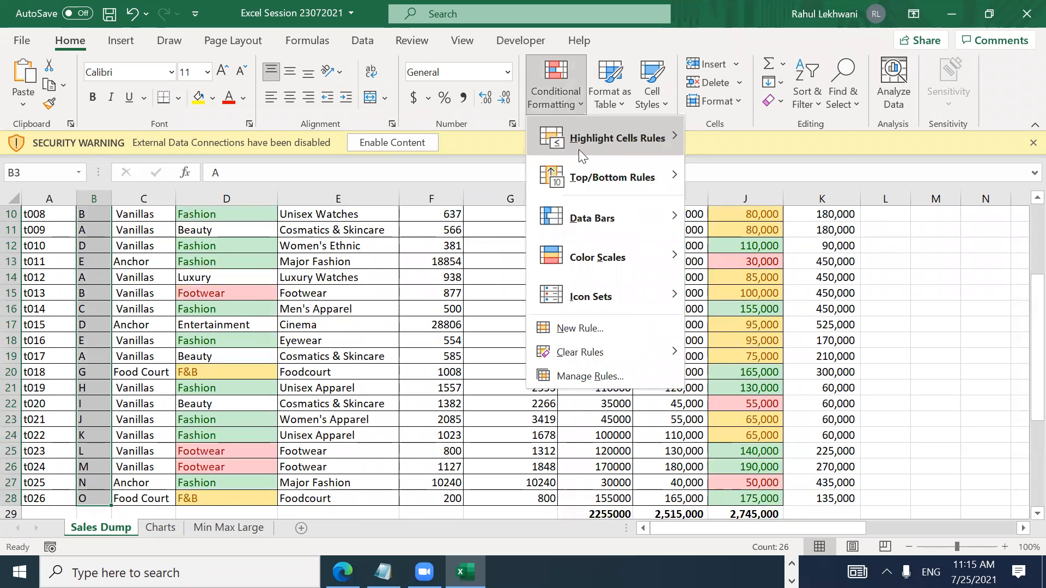
mouse_move(579, 149)
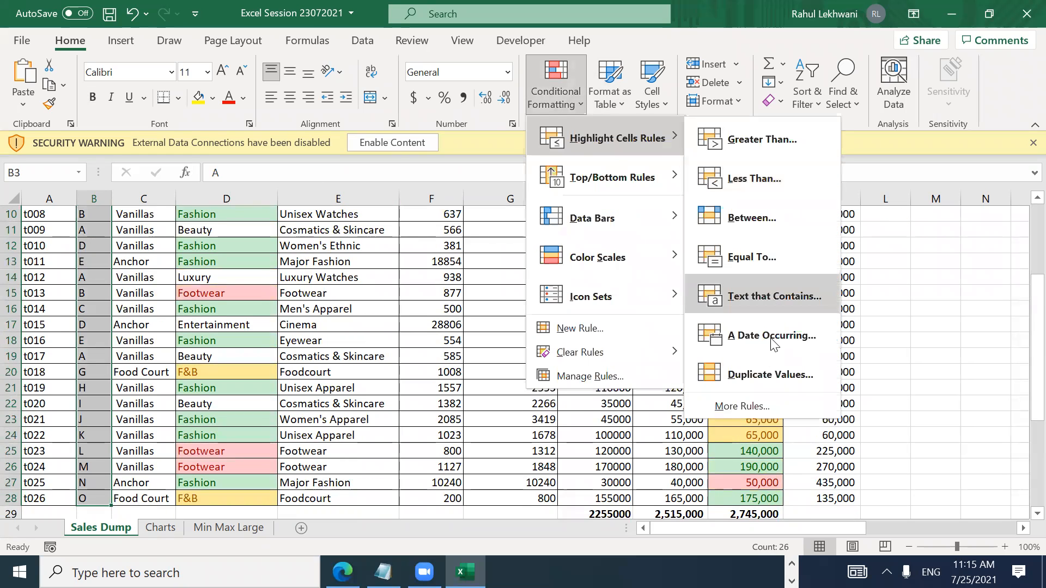
left_click(766, 372)
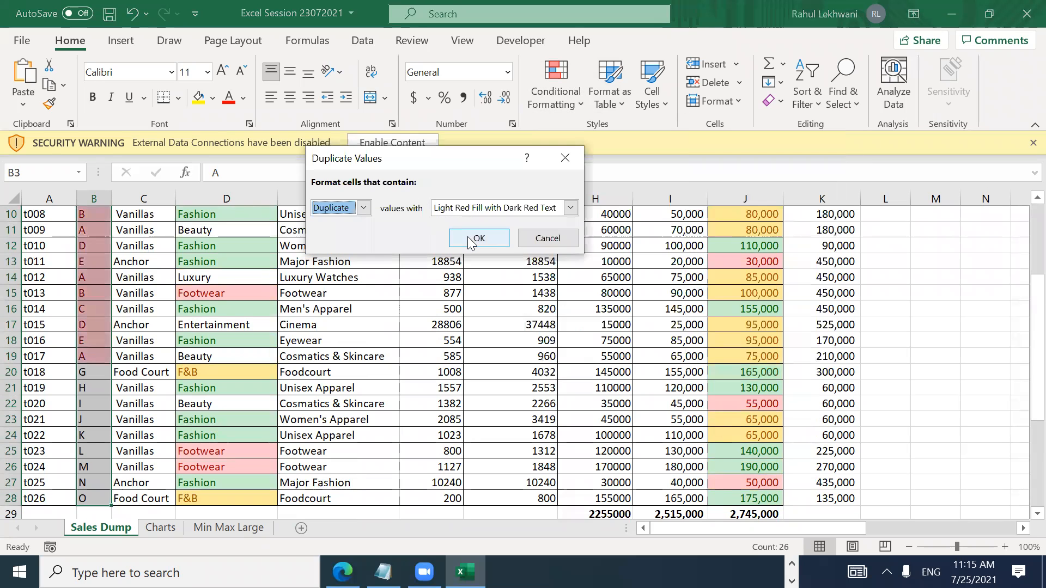
left_click(363, 207)
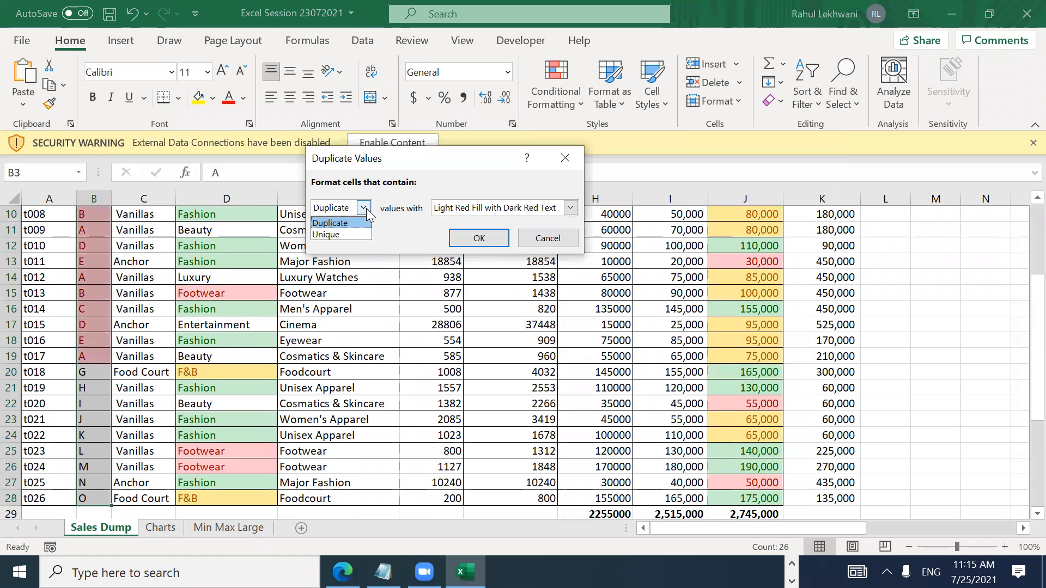
left_click(363, 208)
left_click(478, 238)
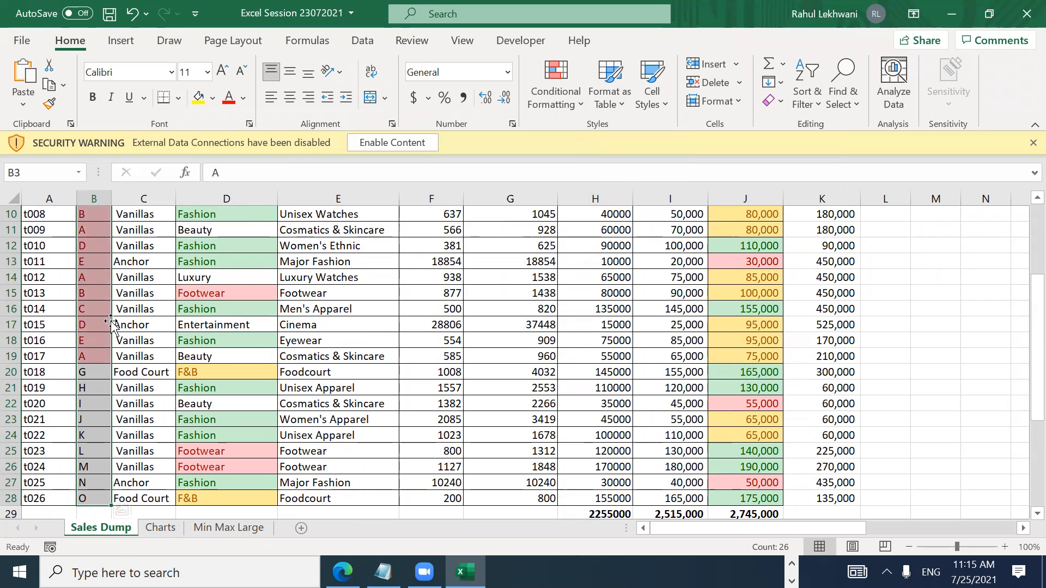
Step: Review which Brand codes are highlighted as duplicates down column B
key("Up")
key("Up")
key("Down")
key("Down")
key("Down")
key("Down")
key("Down")
key("Down")
key("Down")
key("Down")
key("Down")
key("Down")
key("Down")
key("Down")
key("Down")
key("Down")
key("Down")
key("Down")
key("Down")
key("Down")
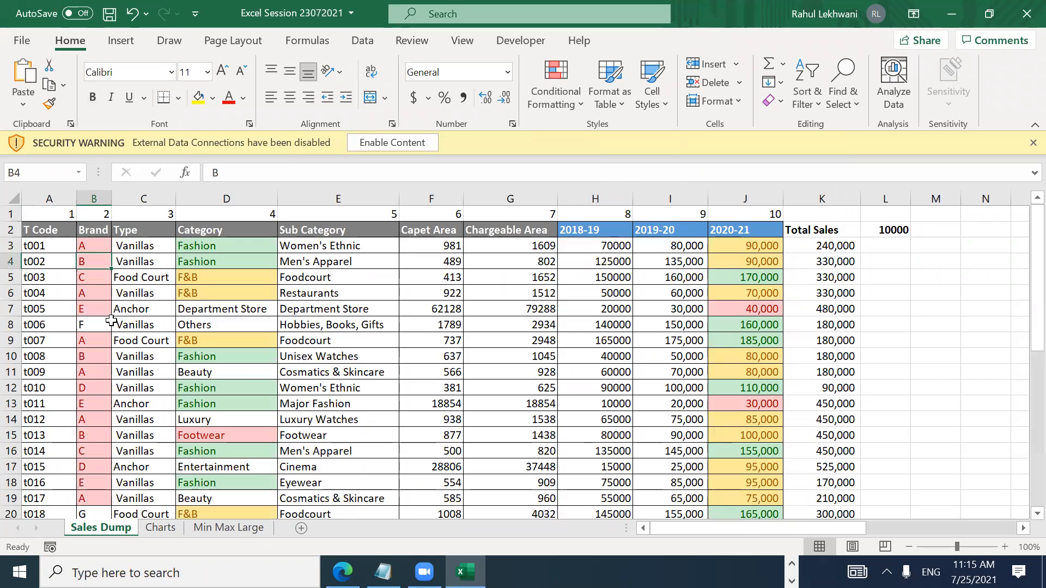
key("Down")
key("Down")
key("Down")
key("Down")
key("Down")
key("Down")
key("Down")
key("Down")
key("Down")
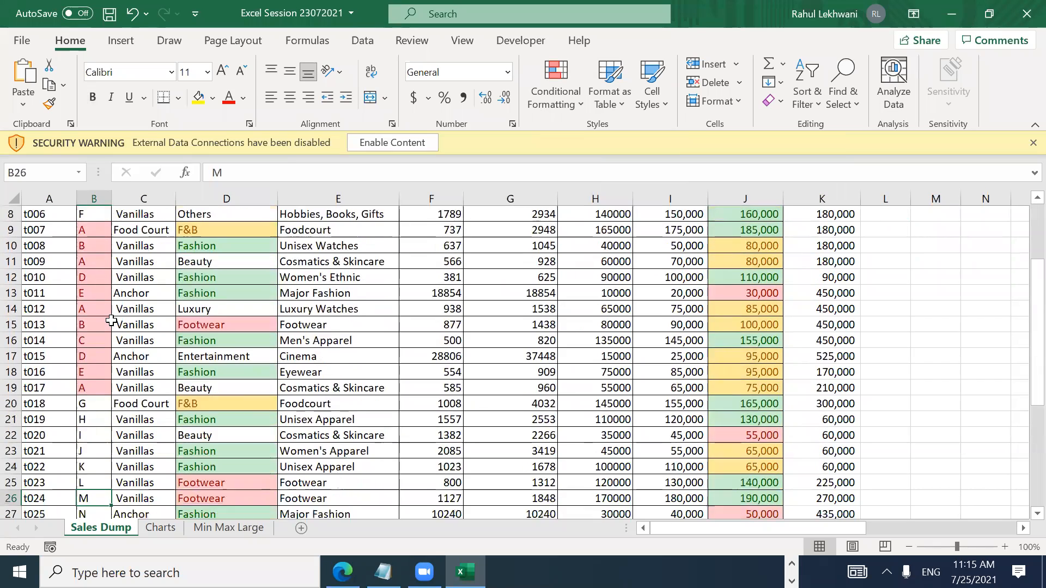
key("Up")
key("Up")
key("Up")
key("Up")
key("Up")
key("Up")
key("Up")
key("Up")
key("Up")
key("Up")
key("Up")
key("Up")
key("Up")
key("Up")
key("Up")
key("Up")
key("Up")
key("Up")
key("Up")
key("Up")
key("Up")
key("Up")
key("Up")
key("Down")
key("Down")
key("Down")
key("Down")
key("Down")
key("Down")
key("Down")
key("Up")
key("Up")
key("Up")
key("Up")
key("Up")
key("Up")
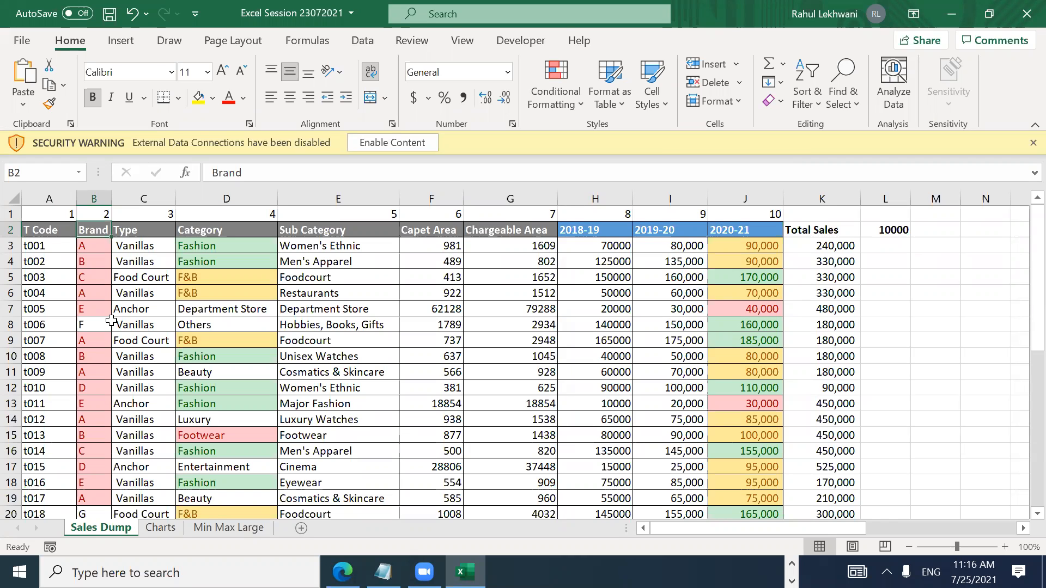
key("Down")
key("ctrl+Down")
key("ctrl+Up")
key("Down")
key("Down")
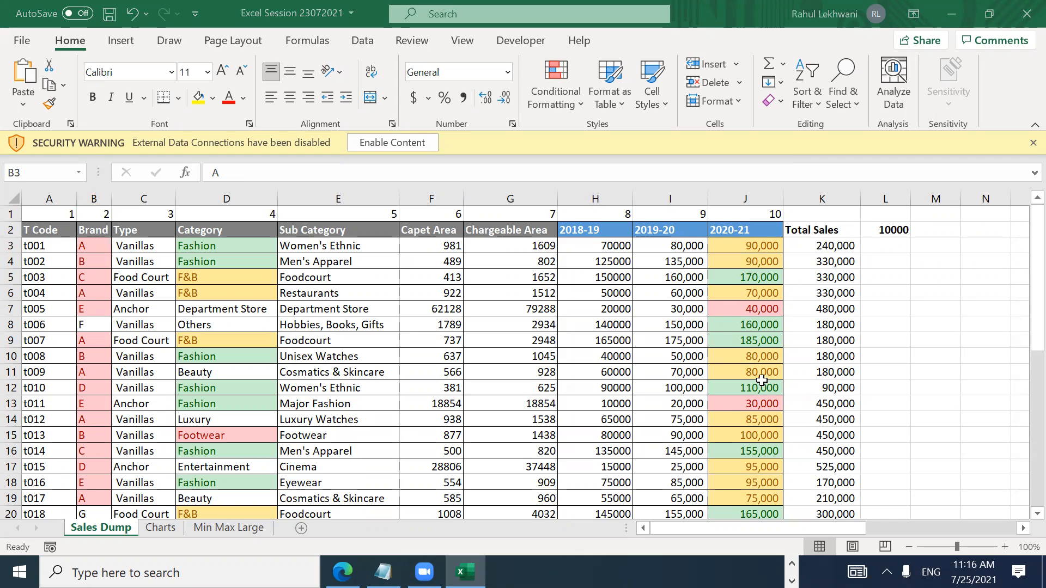
left_click(857, 312)
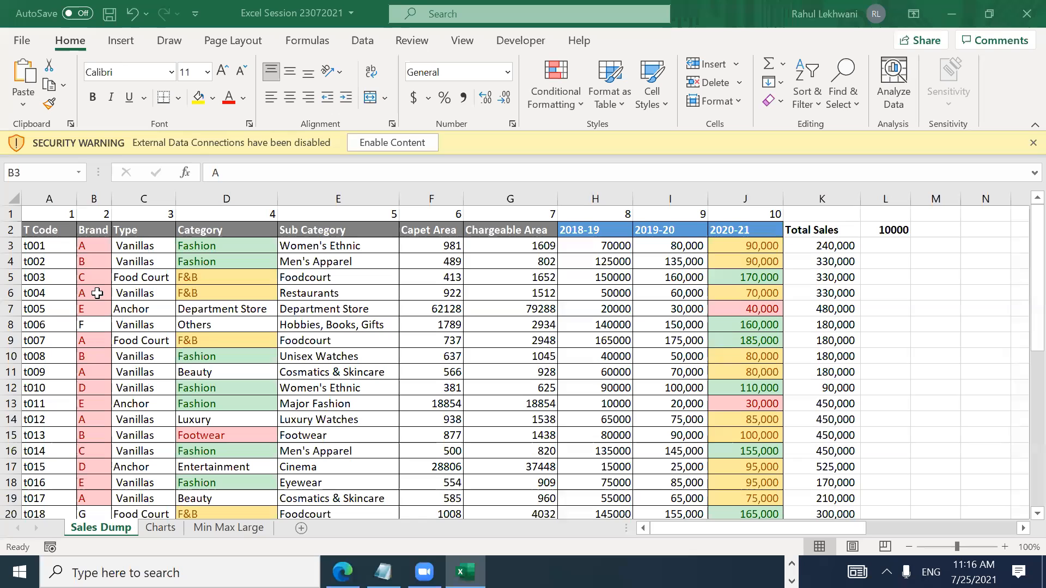
key("Down")
key("Down")
key("Down")
key("Down")
key("Down")
key("Down")
key("Down")
key("Down")
key("Down")
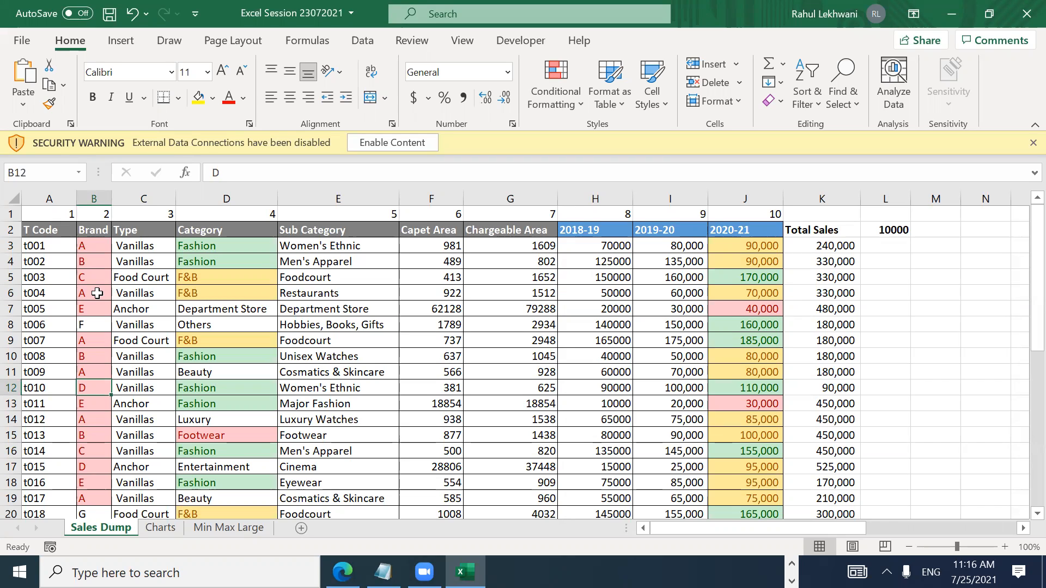
key("Up")
key("Up")
key("Up")
key("Up")
key("Up")
key("Up")
key("Up")
key("Up")
key("Up")
key("Up")
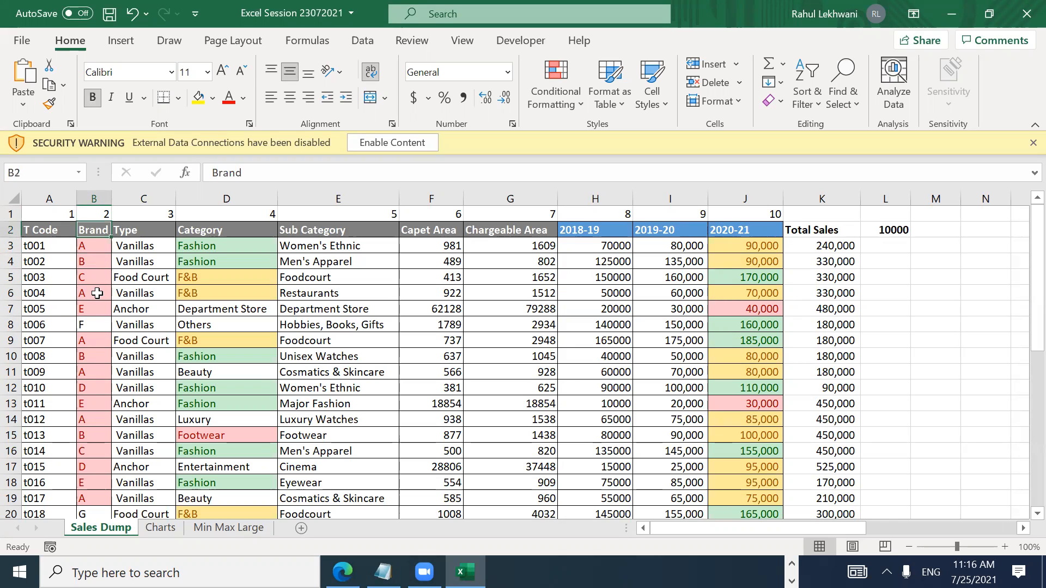
Step: Turn on AutoFilter and filter the Brand column to the pink highlighted cells
key("ctrl+shift+l")
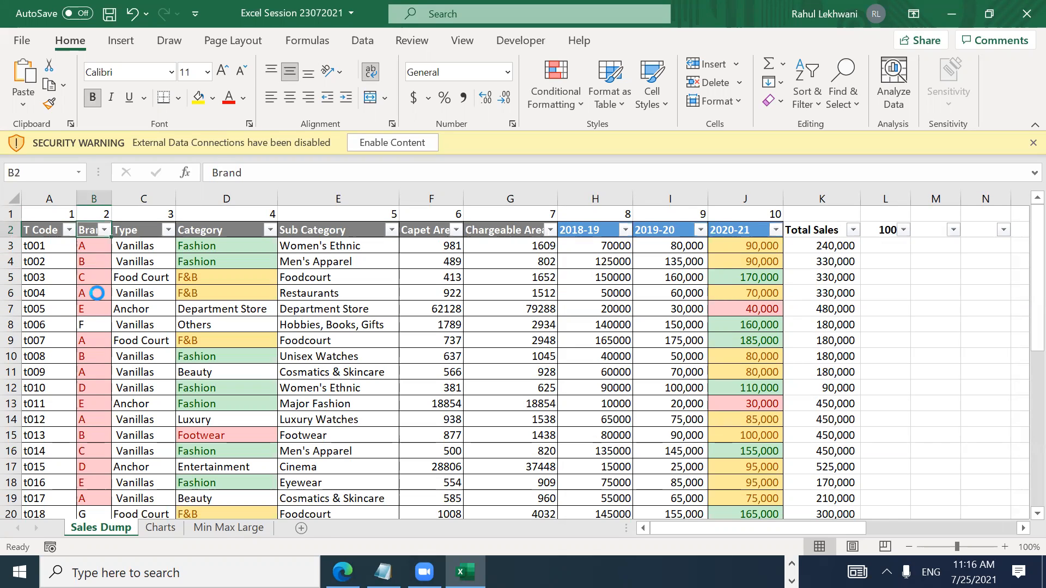
key("alt+Down")
key("Down")
key("Down")
key("Down")
key("Down")
key("Down")
key("Down")
key("Right")
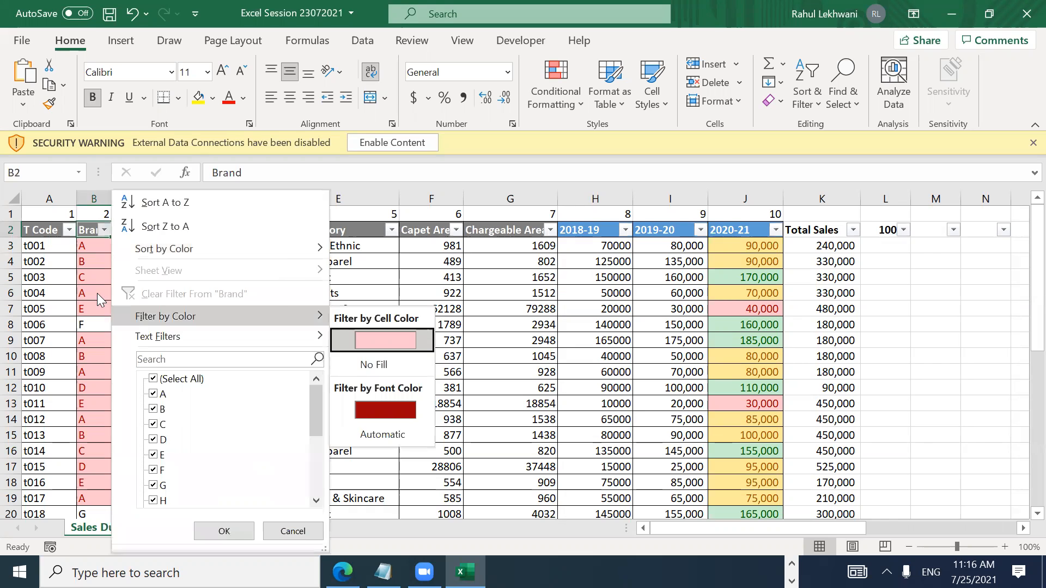
key("Return")
Step: Select the visible filtered data rows starting from row 3
key("Down")
key("shift+space")
key("shift+Down")
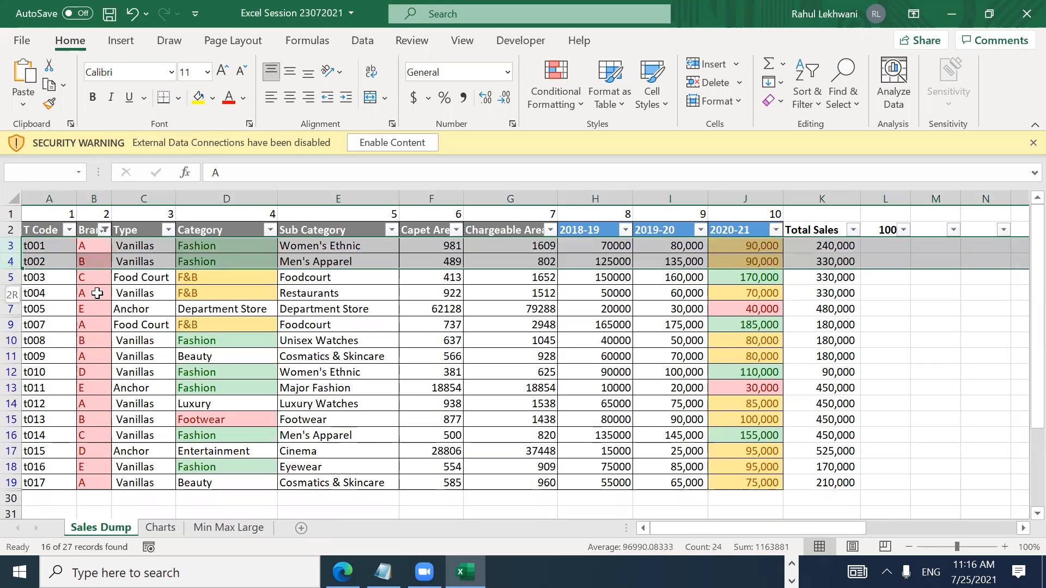
key("shift+Down")
key("shift+Down")
key("shift+Down")
key("shift+Down")
key("shift+Down")
key("shift+Down")
key("shift+Down")
key("shift+Down")
key("shift+Down")
key("shift+Down")
key("shift+Down")
key("shift+Down")
key("shift+Down")
key("shift+Down")
key("shift+Down")
key("ctrl+Up")
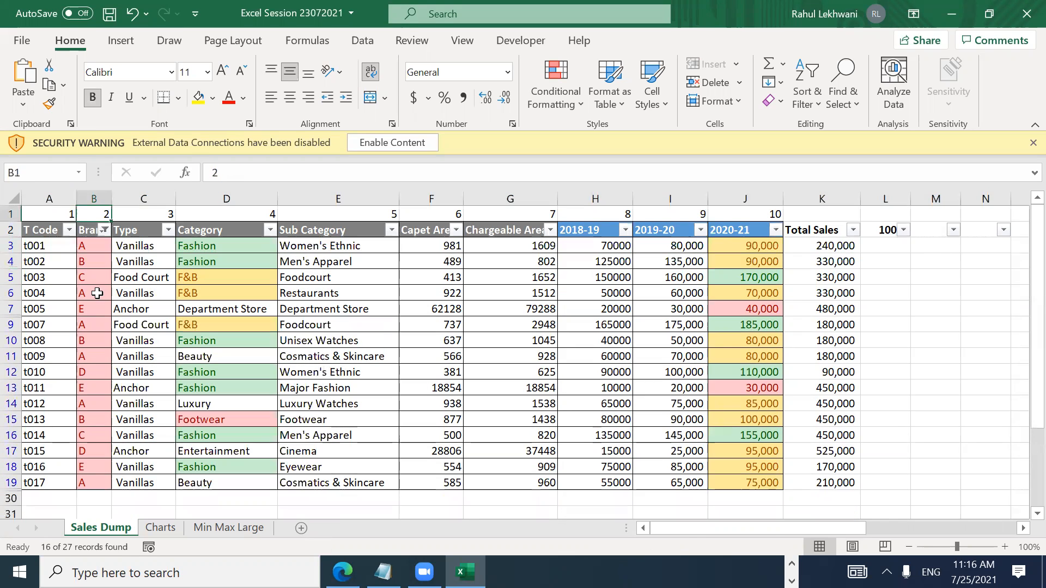
key("Down")
key("Down")
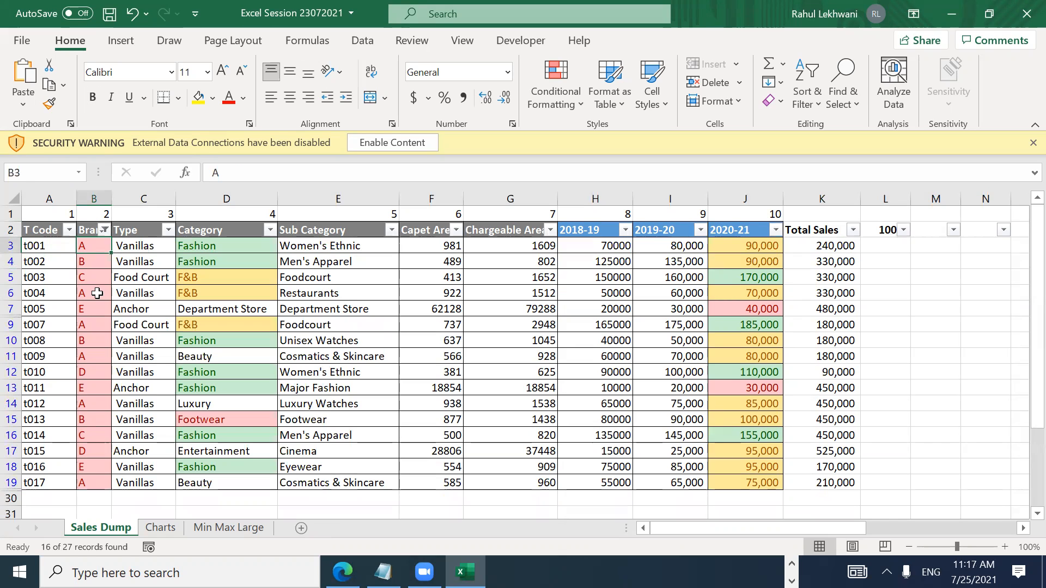
key("shift+space")
key("shift+Down")
key("shift+Down")
key("shift+Down")
key("shift+Down")
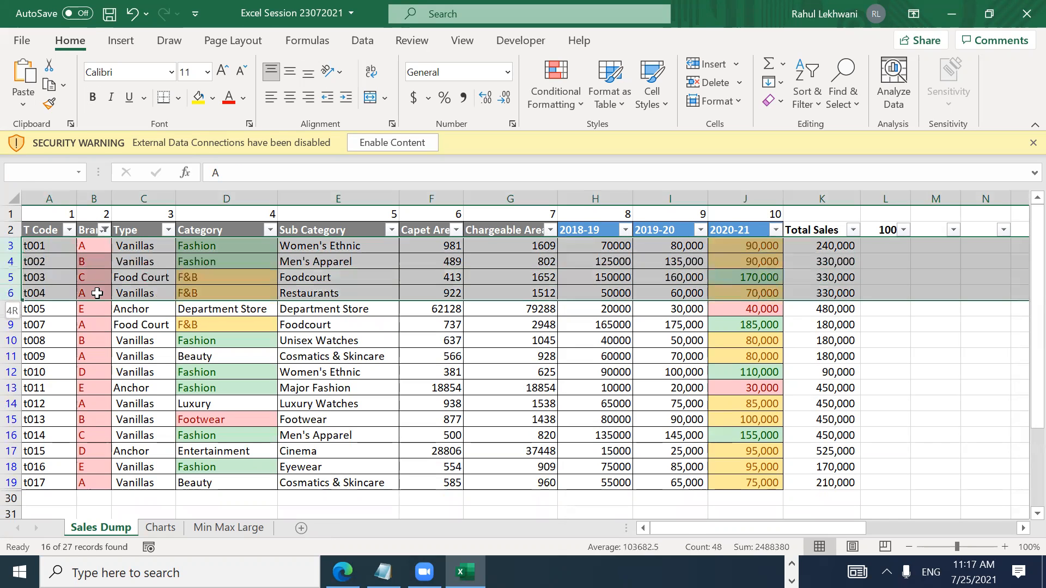
key("shift+Down")
key("shift+Down")
key("shift+Down")
key("shift+Down")
key("shift+Down")
key("shift+Down")
key("shift+Down")
key("shift+Down")
key("shift+Down")
key("shift+Down")
key("shift+Down")
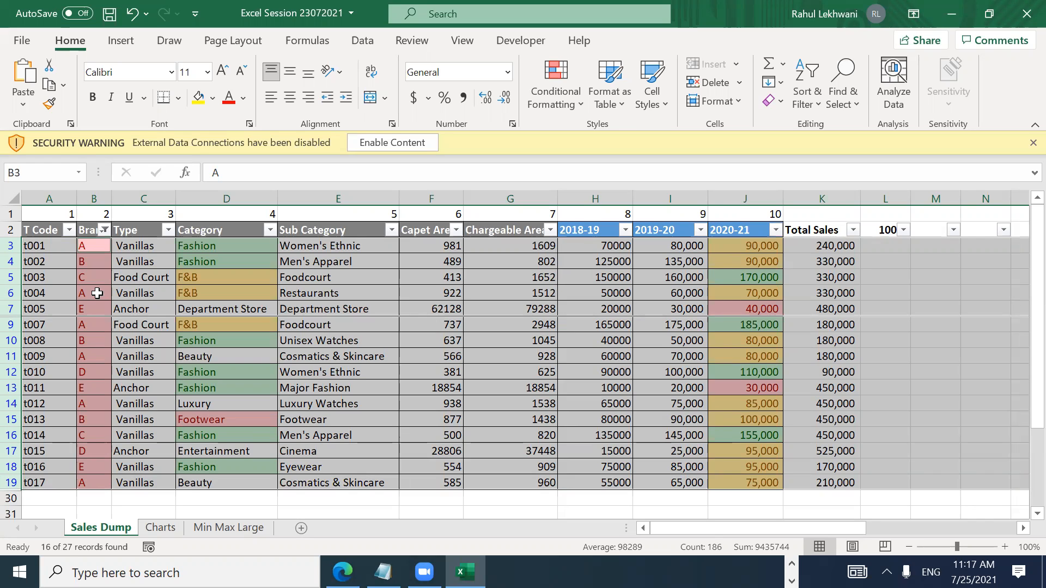
Step: Reselect the filtered data rows from row 3 down to row 19
key("Down")
key("Up")
key("Up")
key("Down")
key("shift+space")
key("shift+Down")
key("shift+Down")
key("shift+Down")
key("shift+Down")
key("shift+Down")
key("shift+Down")
key("shift+Down")
key("shift+Down")
key("shift+Down")
key("shift+Down")
key("shift+Down")
key("shift+Down")
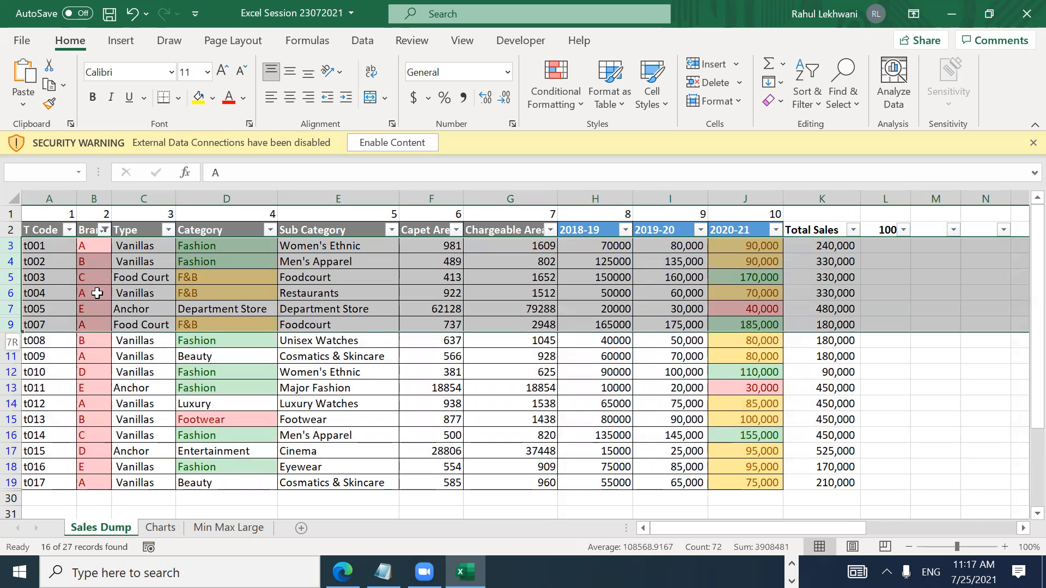
key("shift+Down")
key("shift+Down")
key("shift+Down")
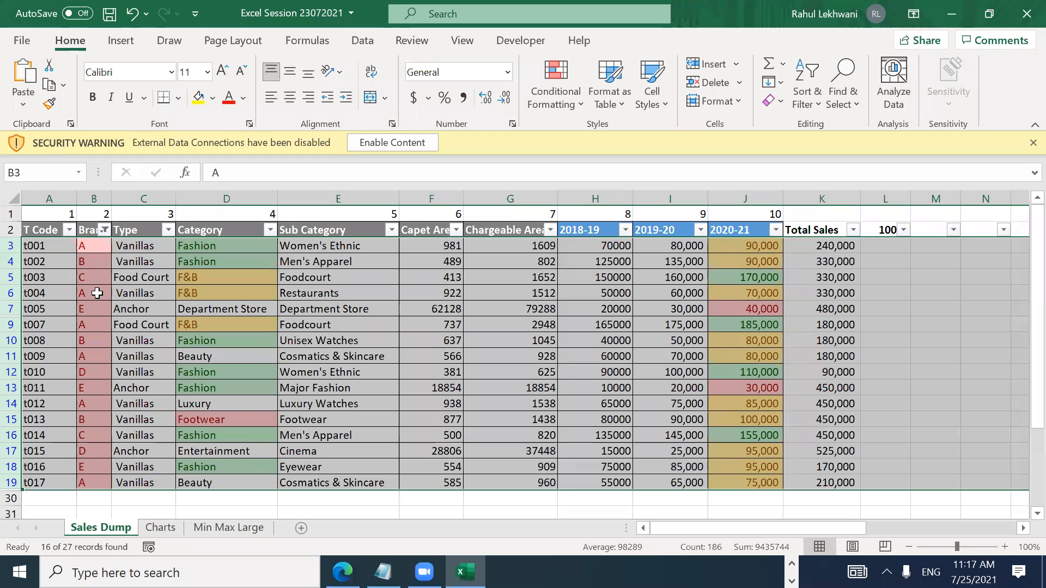
key("Down")
key("Up")
key("shift+space")
key("shift+Down")
key("shift+Down")
key("shift+Down")
key("shift+Down")
key("shift+Down")
key("shift+Down")
key("shift+Down")
key("shift+Down")
key("shift+Down")
key("shift+Down")
key("shift+Down")
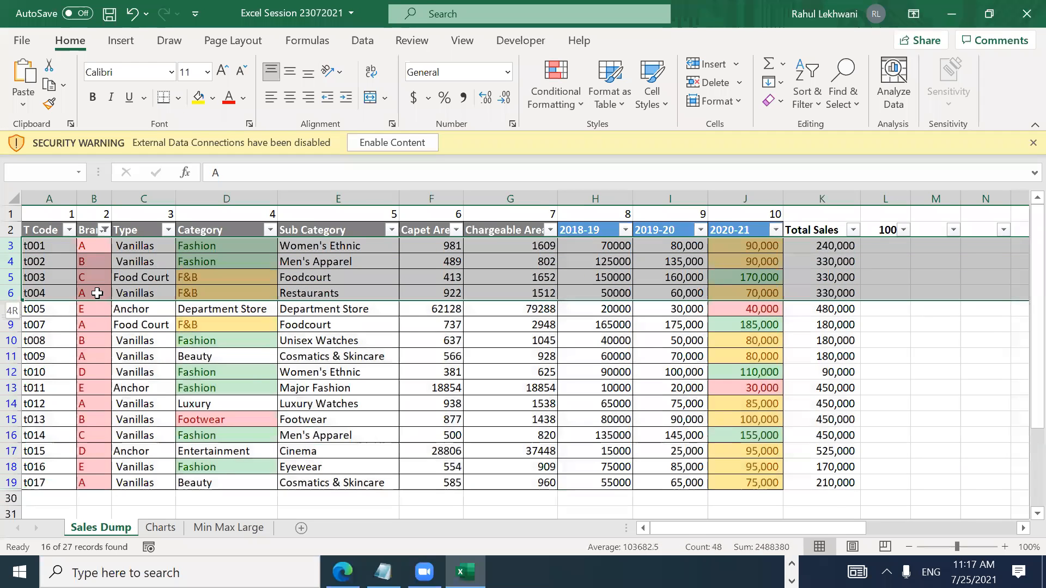
key("shift+Down")
key("shift+Down")
key("shift+Down")
key("shift+Down")
key("shift+Down")
key("shift+Down")
key("shift+Down")
key("shift+Down")
key("shift+Down")
key("shift+Up")
key("shift+Up")
key("shift+Up")
key("shift+Up")
key("shift+Up")
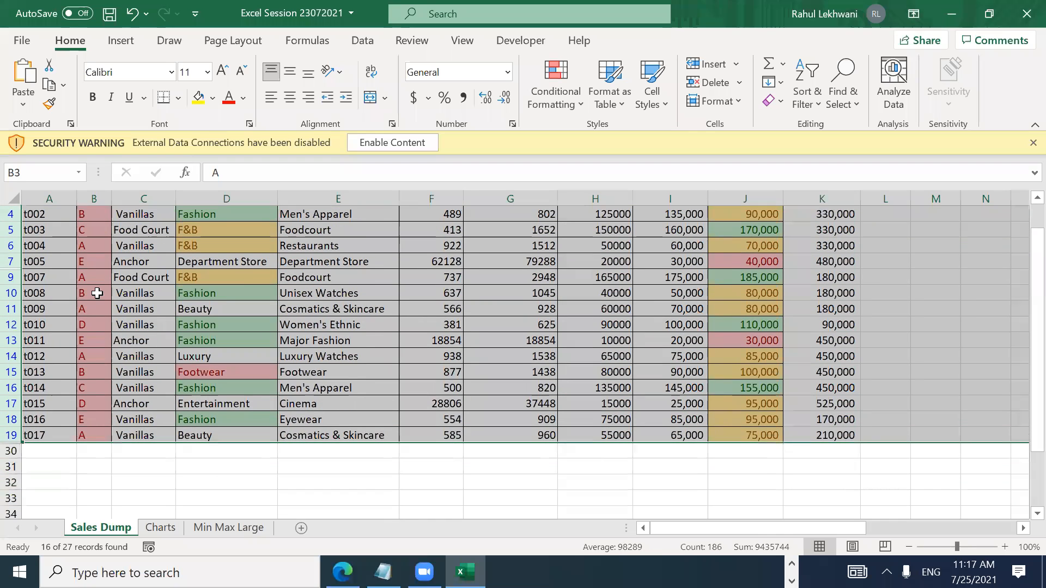
Step: Delete the selected rows, remove the filter, then undo to restore rows t001 to t017
scroll(97, 293, "up", 1)
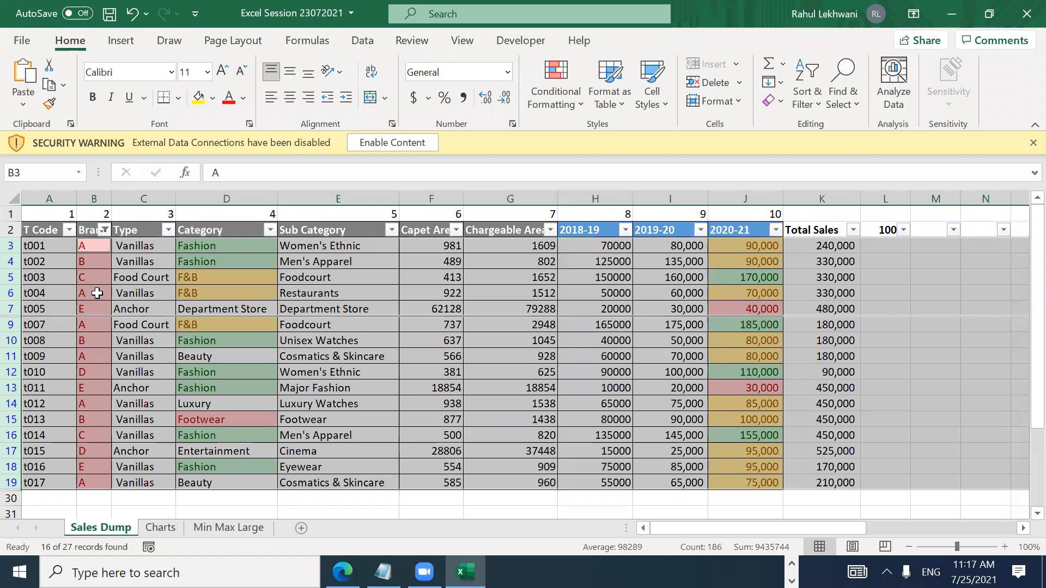
key("ctrl+minus")
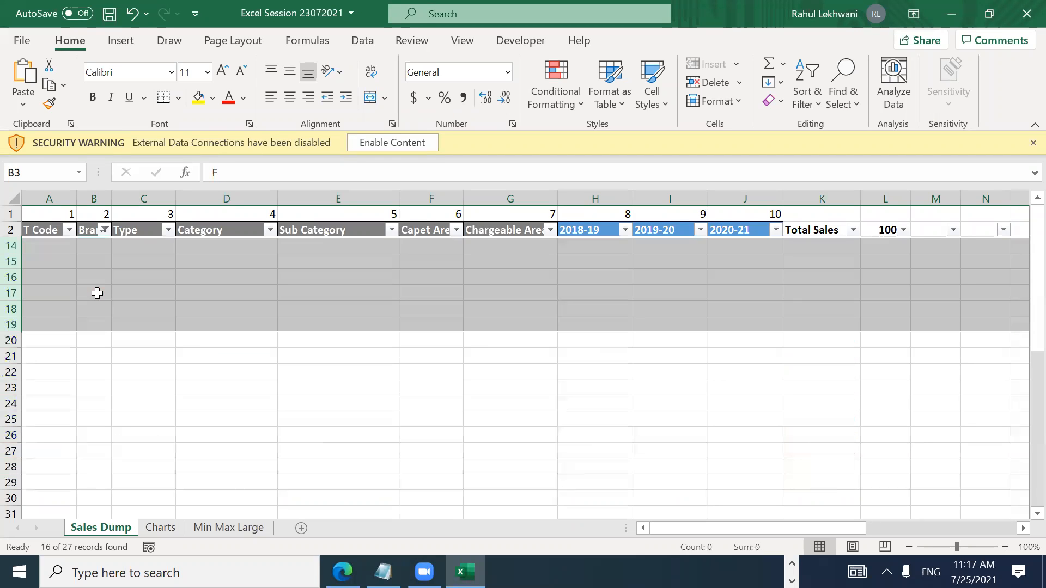
key("ctrl+shift+l")
key("Down")
key("Down")
key("Down")
key("Down")
key("Down")
key("Down")
key("Down")
key("Down")
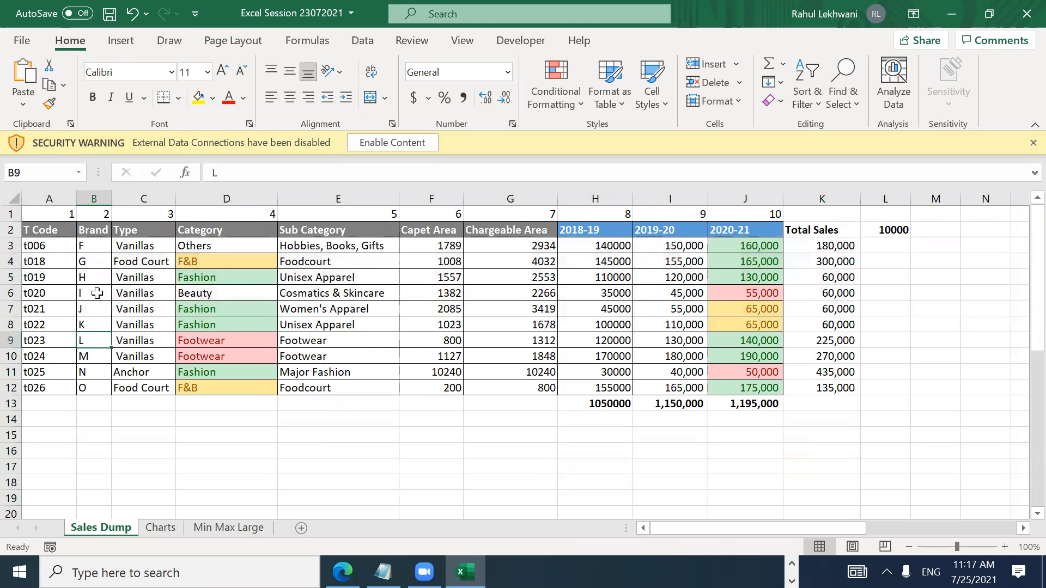
key("Up")
key("Up")
key("Up")
key("Up")
key("Up")
key("Up")
key("Up")
key("Up")
key("Up")
key("Down")
key("ctrl+z")
key("ctrl+z")
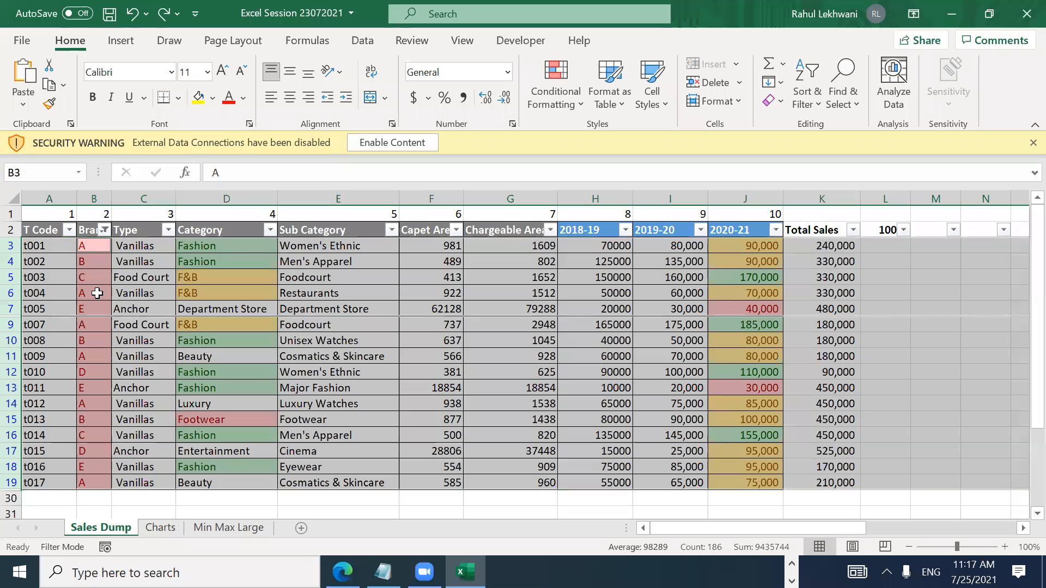
key("Up")
key("Up")
Step: Toggle the filter off, then select header row 2 and turn AutoFilter back on
key("ctrl+shift+l")
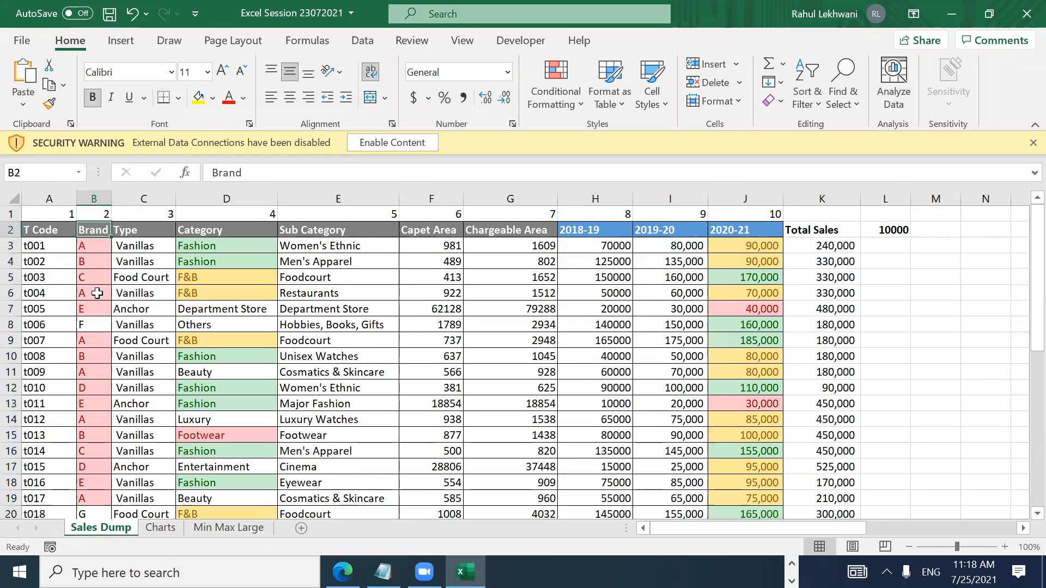
key("Down")
key("Down")
key("Up")
key("Up")
key("Down")
key("Down")
key("Down")
key("Up")
key("Up")
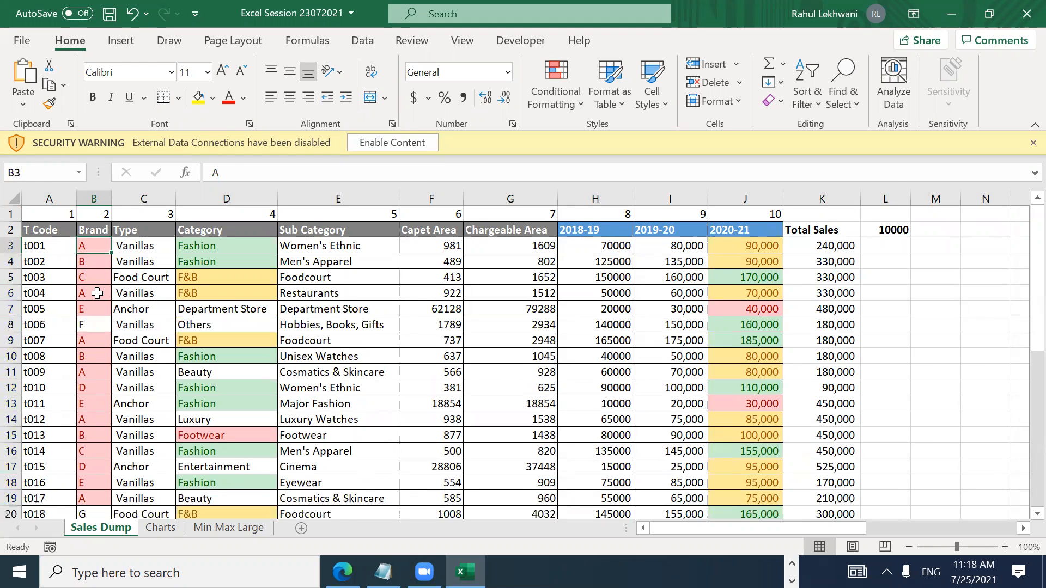
key("Down")
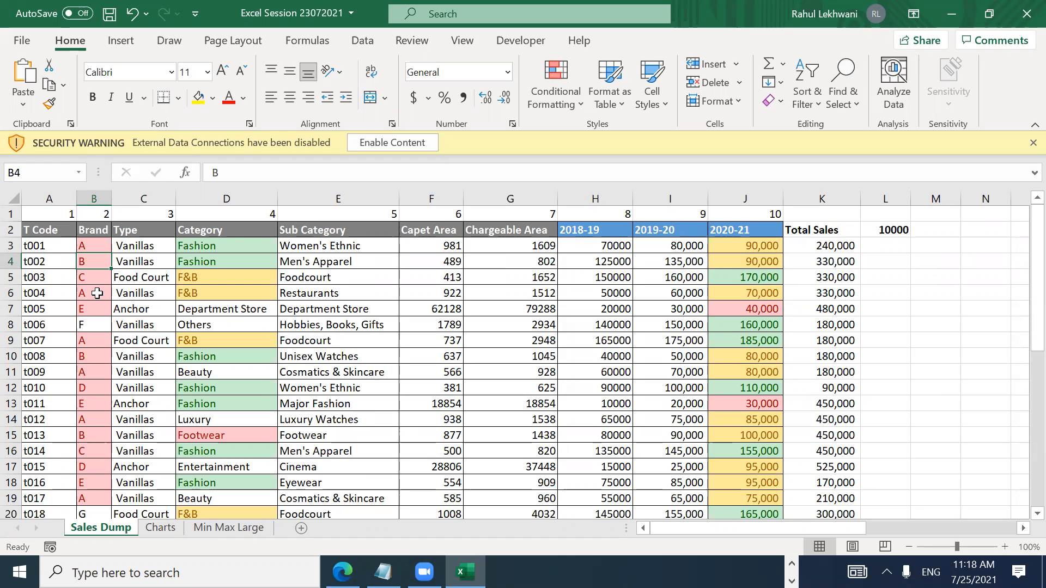
key("Up")
key("Up")
key("shift+space")
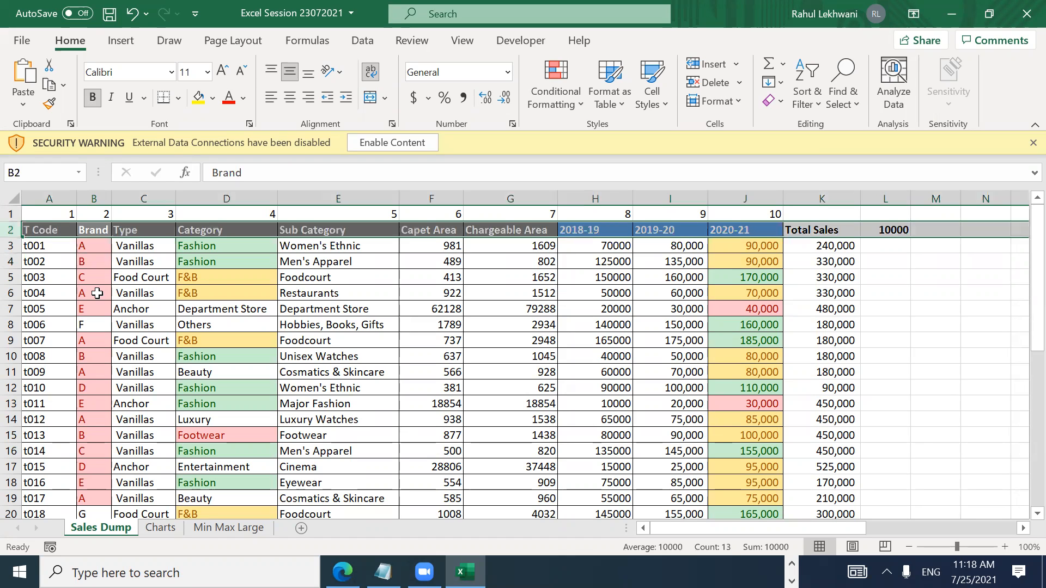
key("ctrl+shift+l")
key("Right")
key("Left")
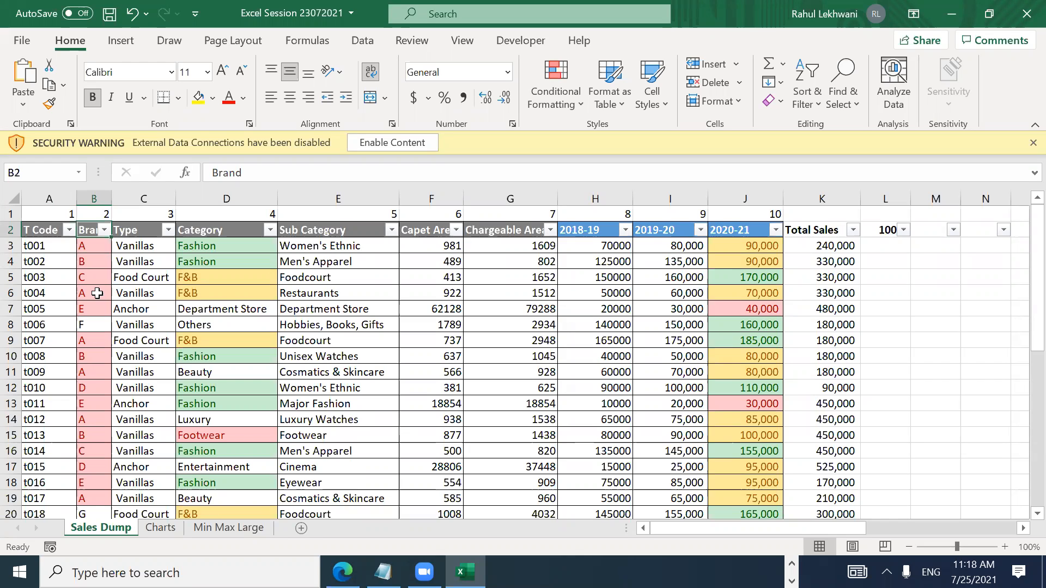
Step: Add a Text That Contains 'A' highlight rule using Yellow Fill with Dark Yellow Text
left_click(551, 104)
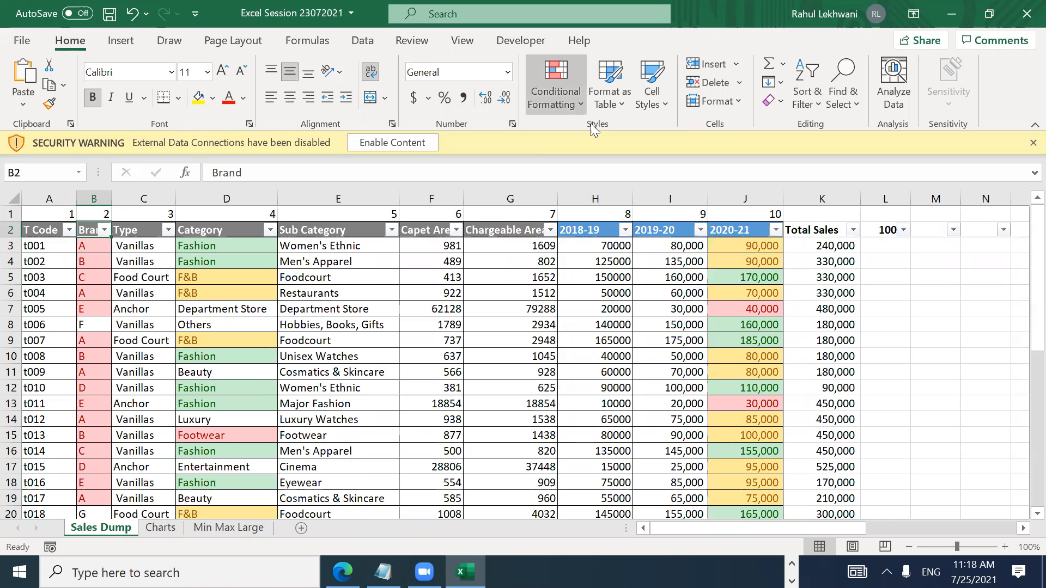
mouse_move(595, 129)
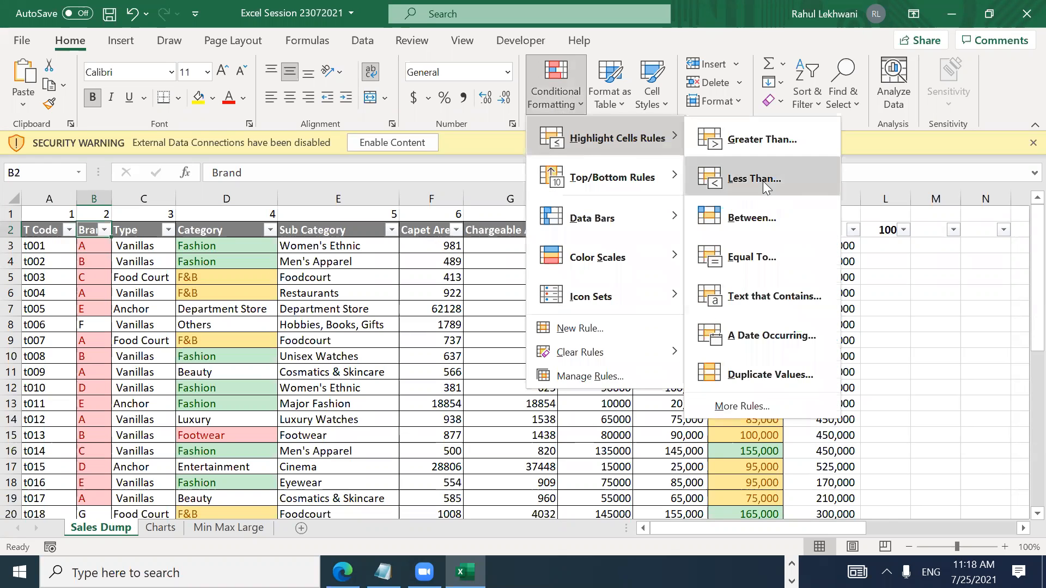
left_click(784, 293)
type("A")
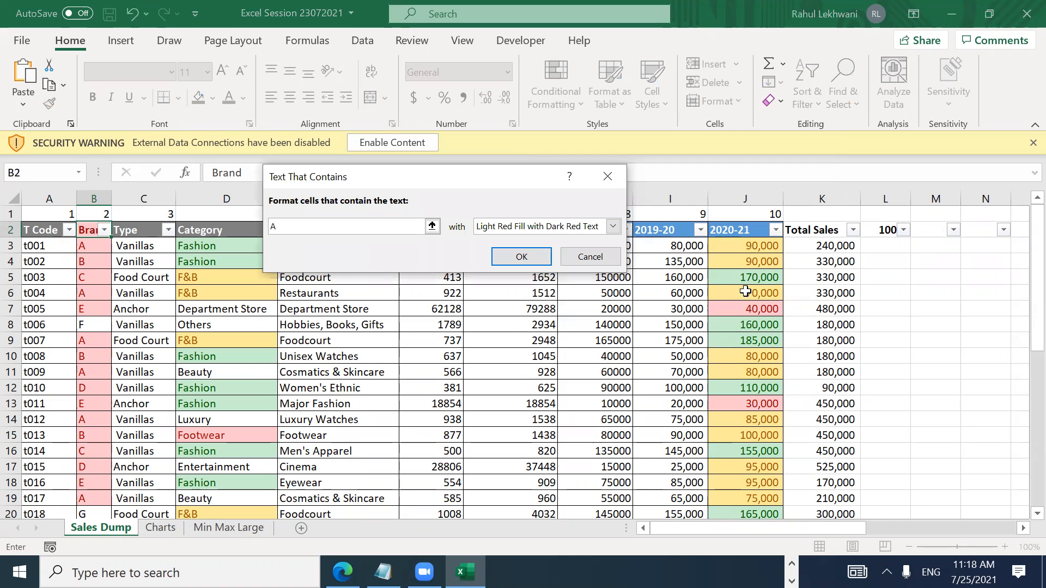
left_click(590, 233)
left_click(550, 252)
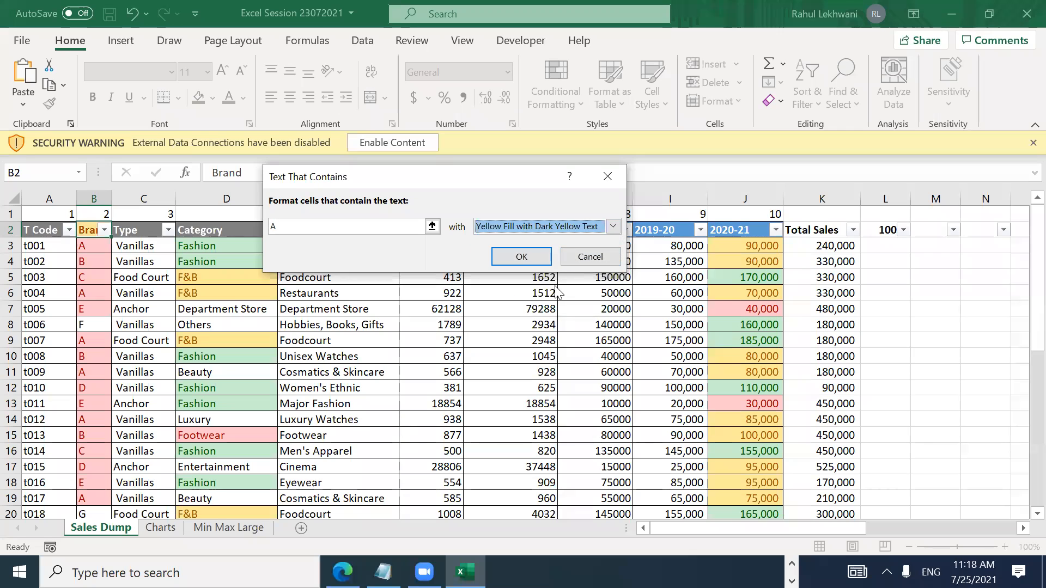
left_click(533, 257)
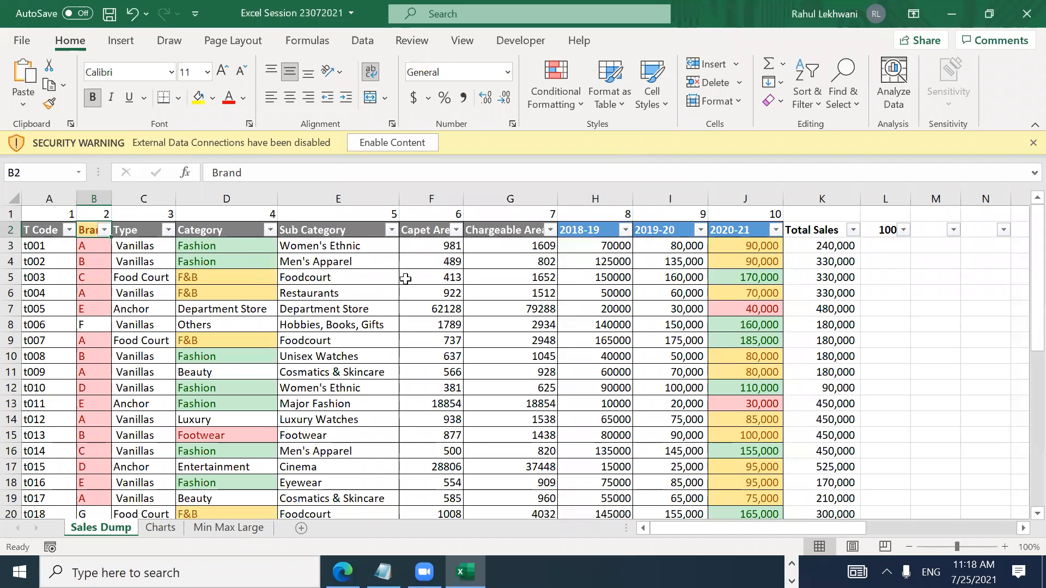
left_click(90, 306)
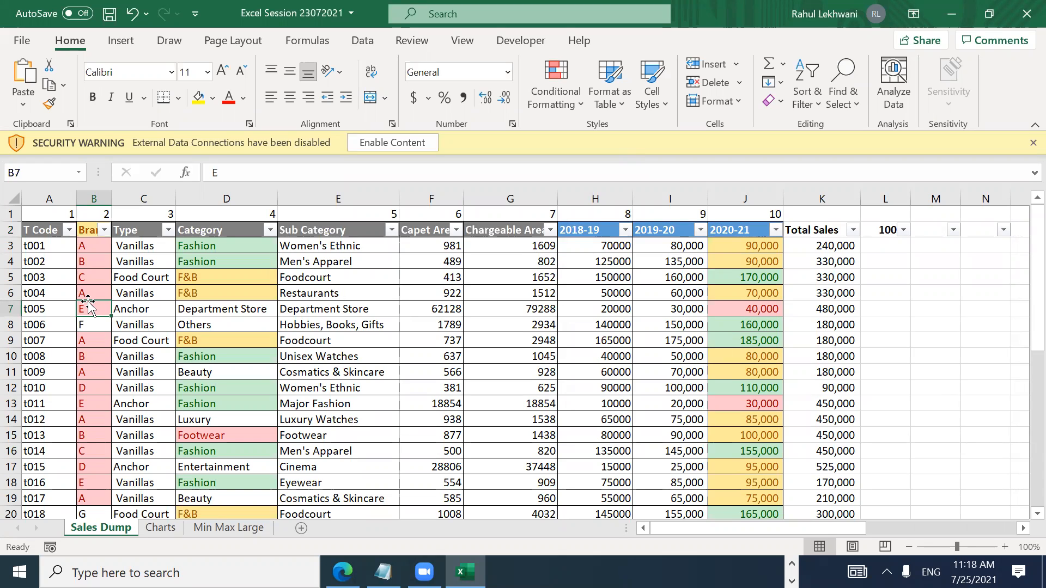
Step: Remove the filter dropdowns from the header row and select the Brand column
left_click(108, 293)
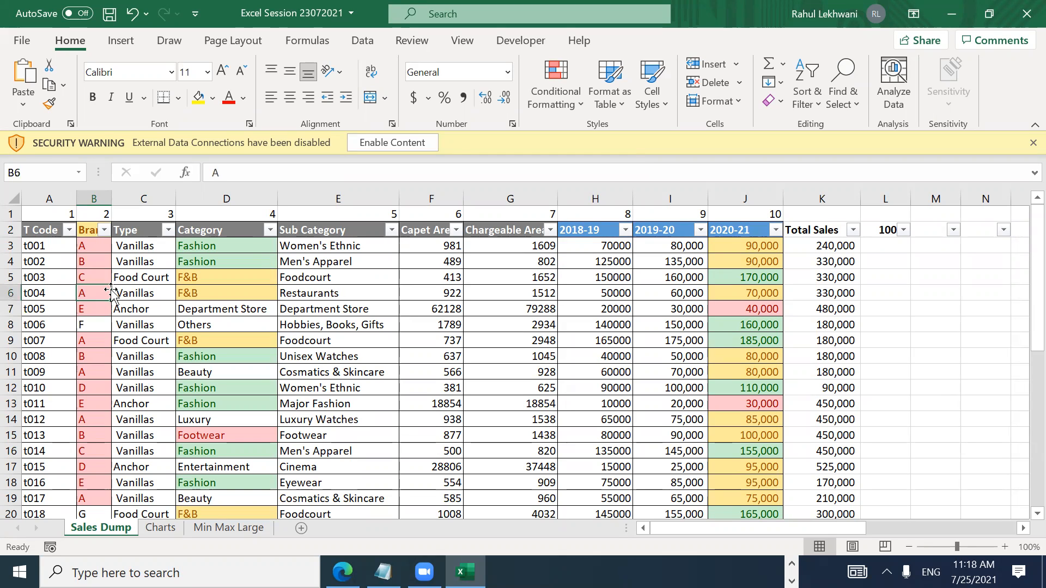
key("ctrl+shift+l")
key("ctrl+space")
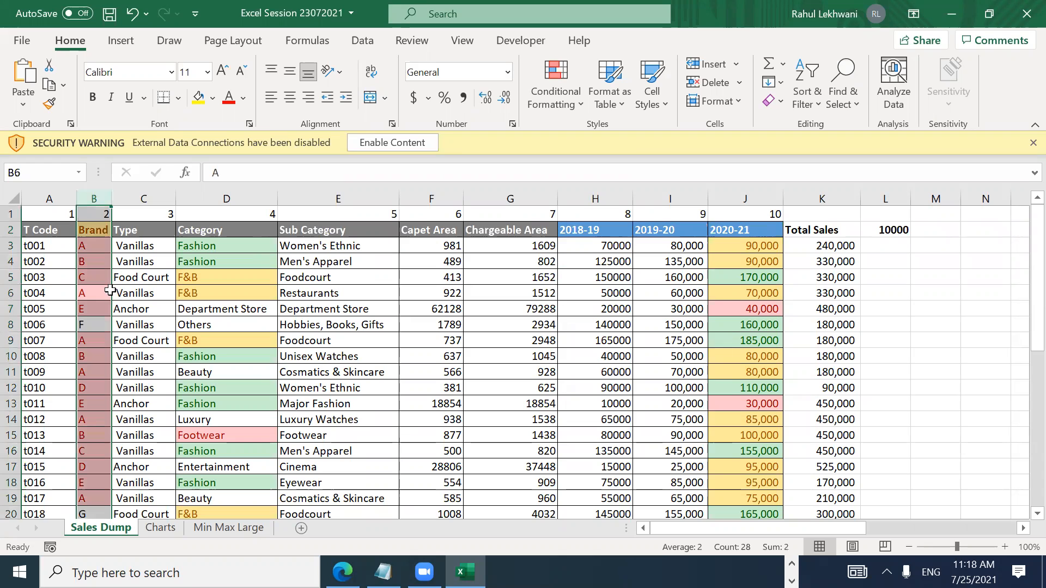
Step: Clear conditional formatting rules from the entire sheet, then undo the clearing
left_click(563, 111)
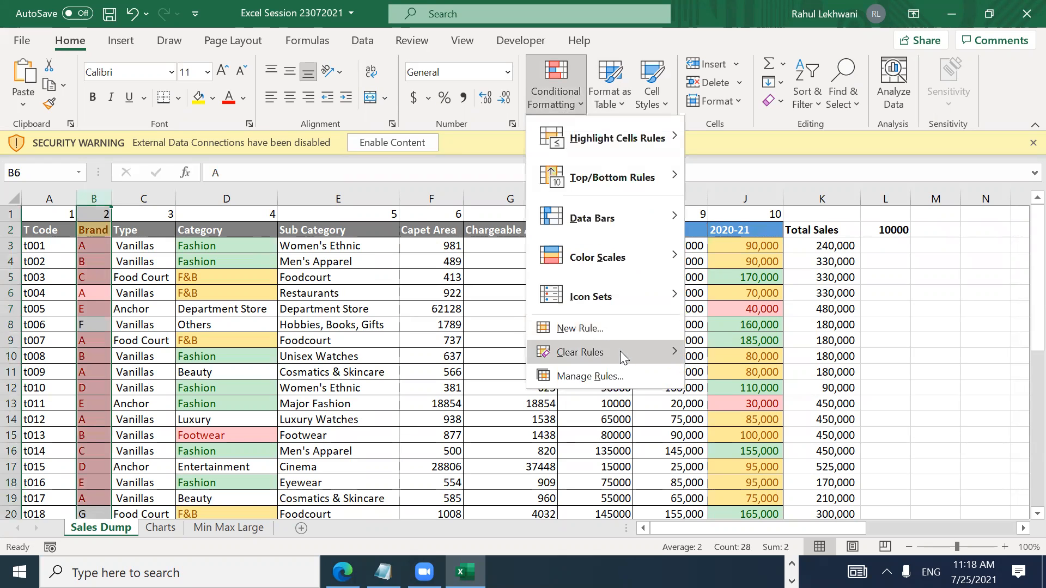
mouse_move(627, 347)
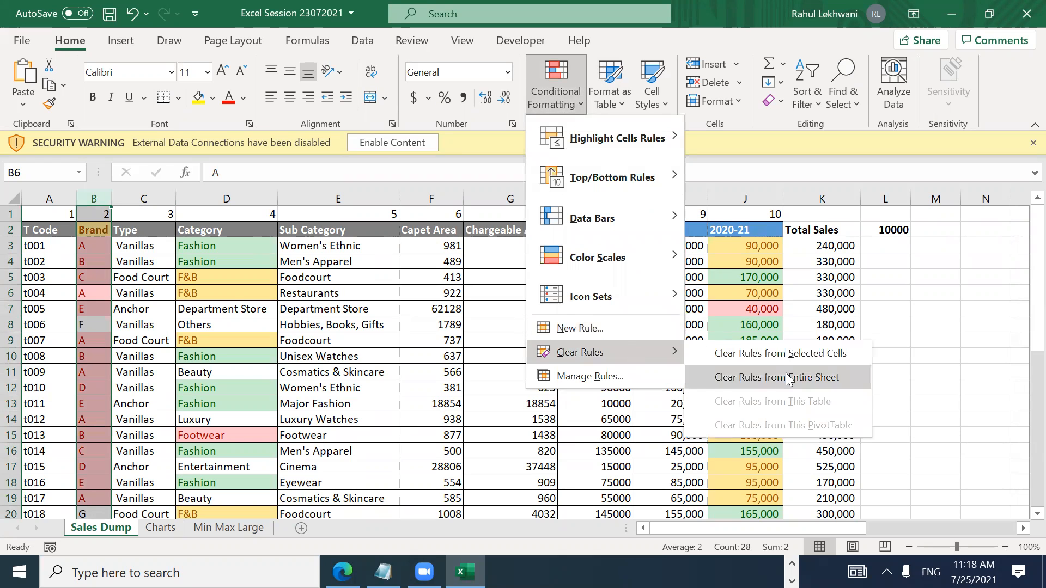
left_click(788, 379)
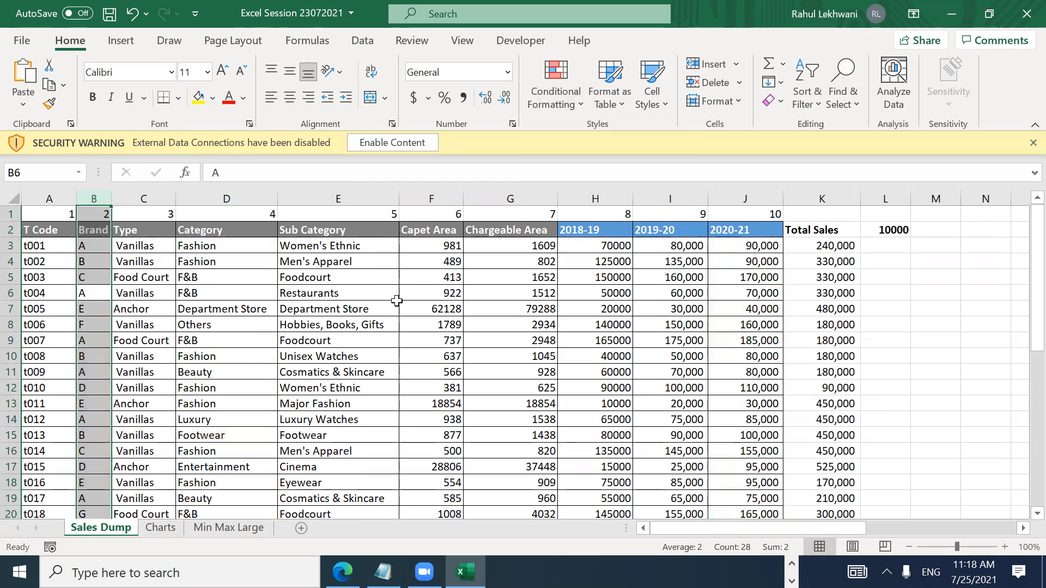
key("ctrl+z")
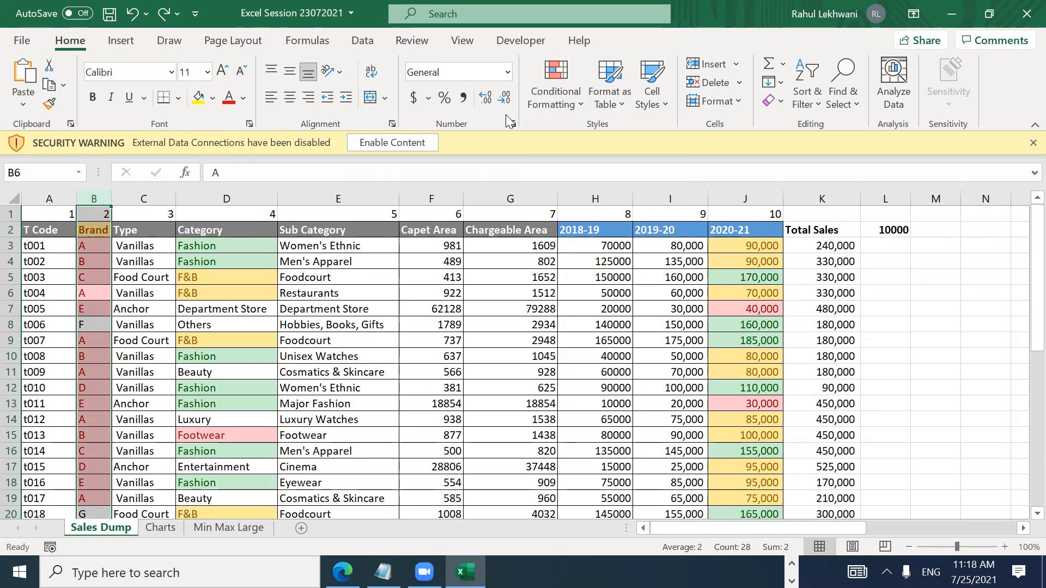
left_click(573, 109)
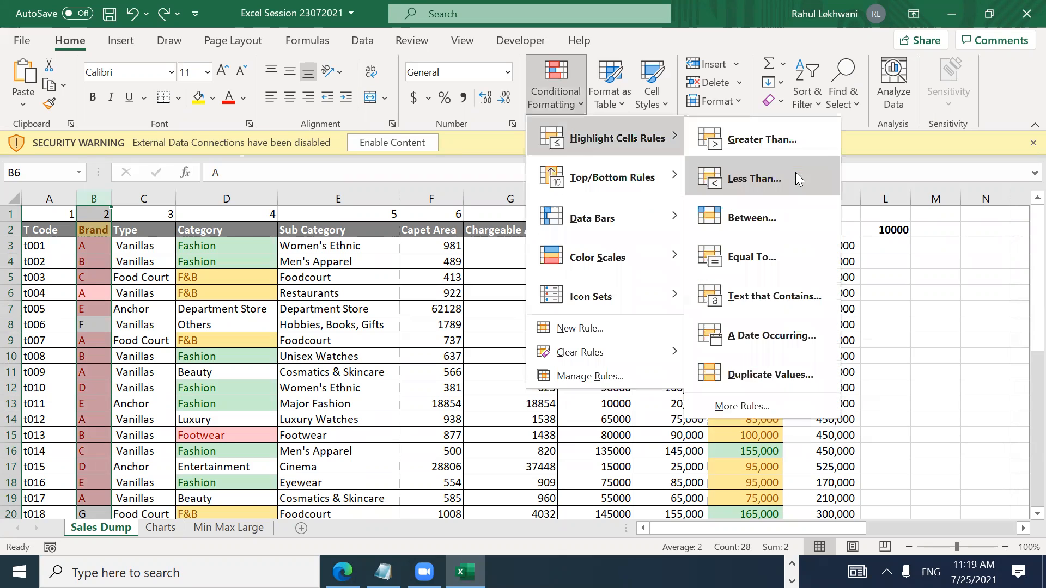
mouse_move(606, 353)
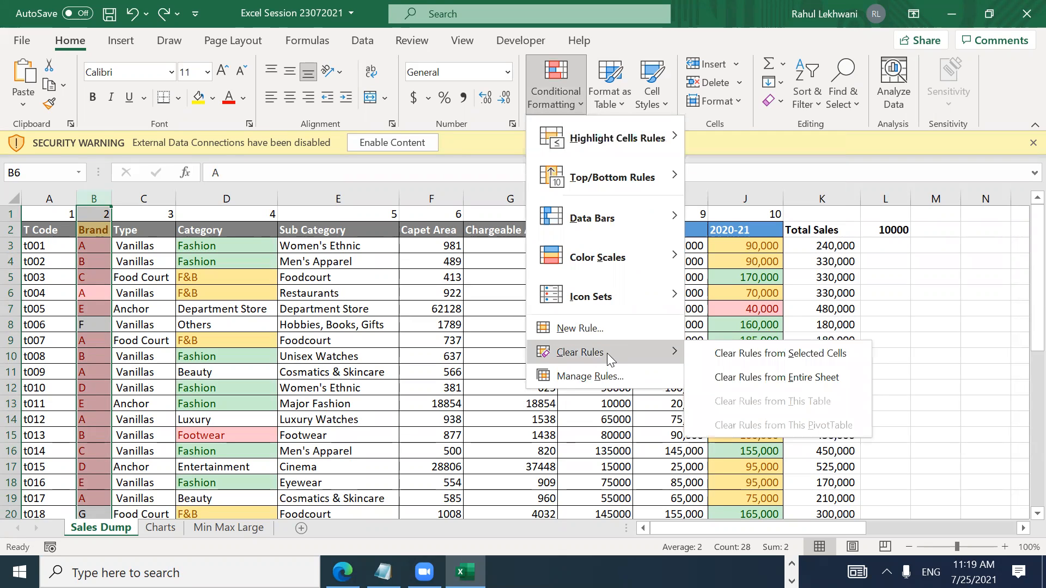
left_click(784, 378)
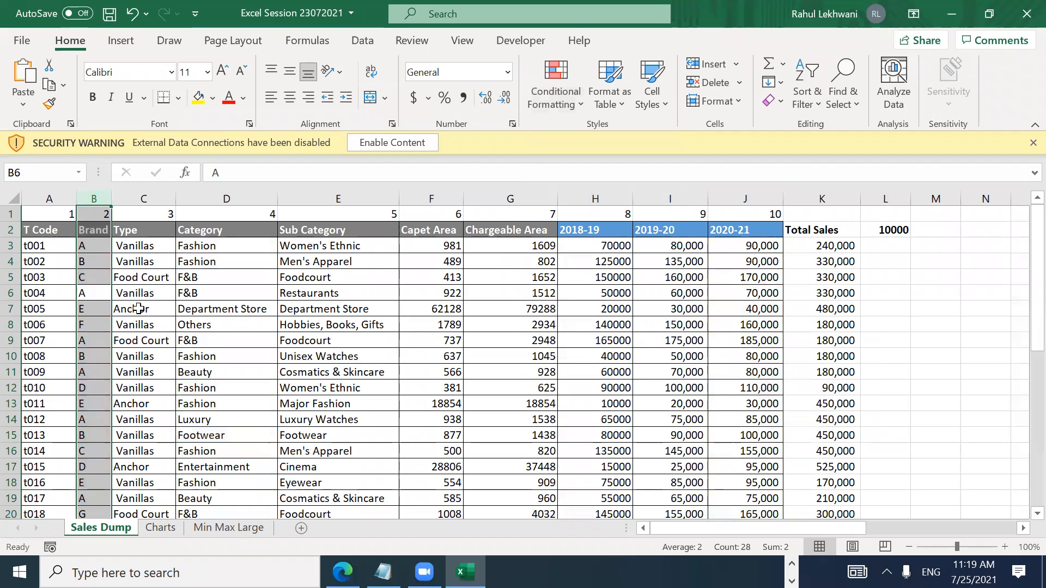
left_click(138, 309)
key("Left")
key("Up")
key("Down")
key("Down")
key("ctrl+Up")
key("Down")
key("Down")
key("Down")
key("Up")
key("Up")
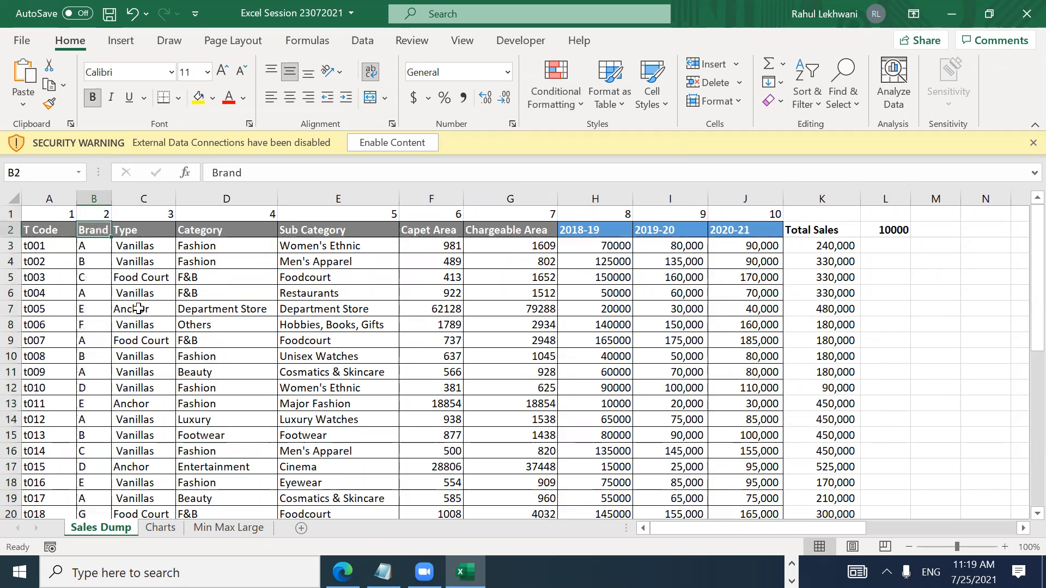
key("Down")
key("ctrl+shift+Up")
key("Down")
key("Up")
key("ctrl+shift+Down")
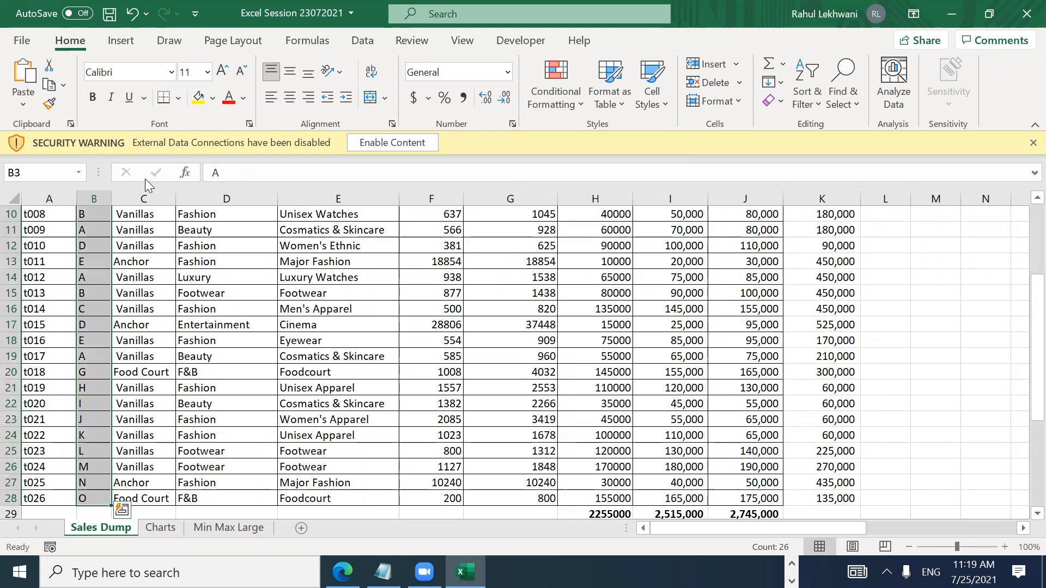
left_click(552, 91)
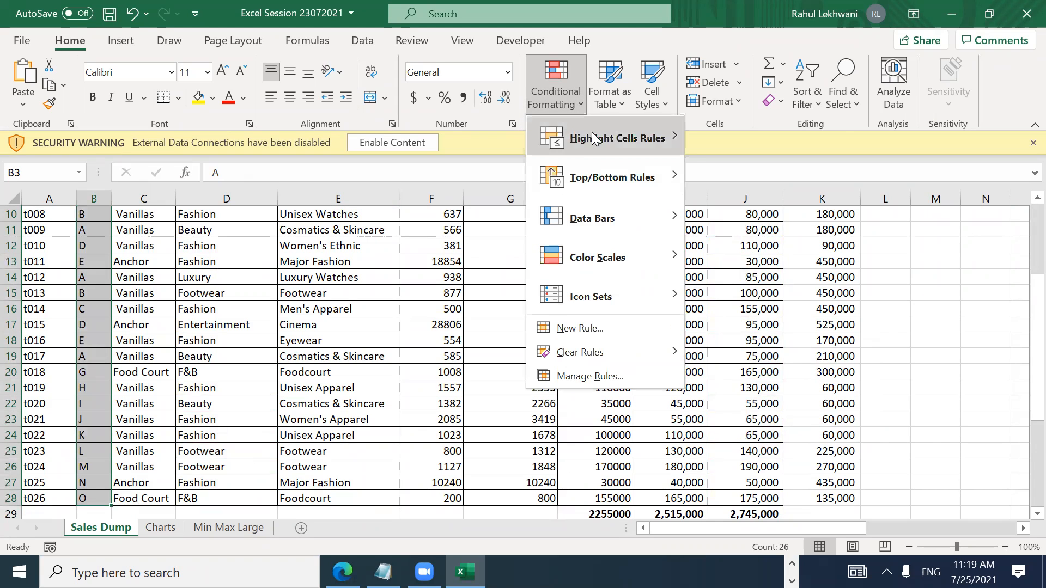
left_click(831, 293)
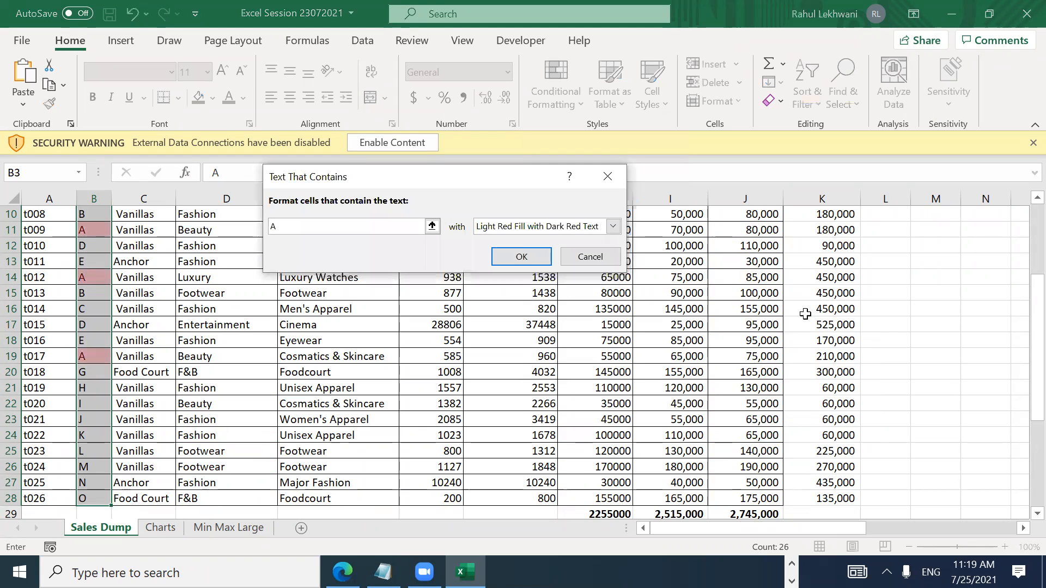
left_click(523, 256)
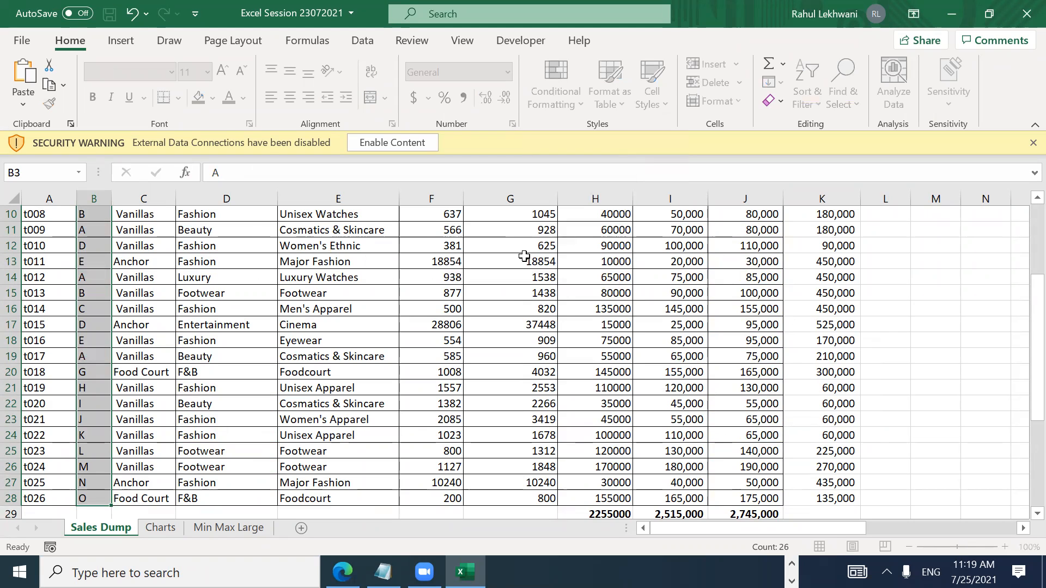
left_click(93, 298)
key("Up")
key("Up")
key("Up")
key("Up")
key("Up")
key("Up")
key("Up")
key("Up")
key("Up")
key("Up")
key("Up")
key("Up")
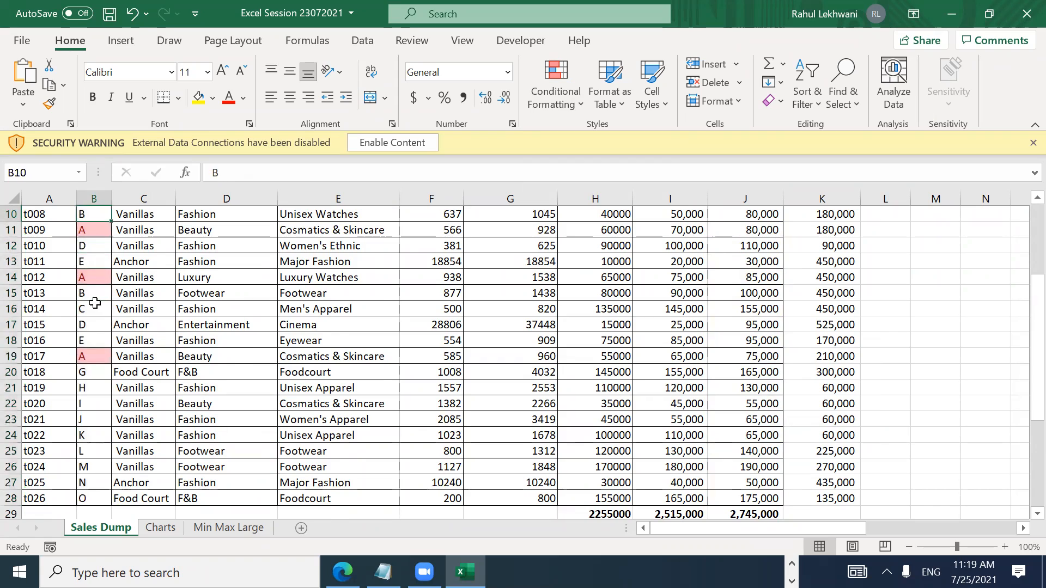
key("Up")
key("Up")
key("Down")
key("Down")
key("Down")
key("Down")
key("Down")
key("Down")
key("Down")
key("Down")
key("Down")
key("Down")
key("Down")
key("Down")
key("Down")
key("Down")
key("Down")
key("Down")
key("Down")
key("Down")
key("Down")
key("Down")
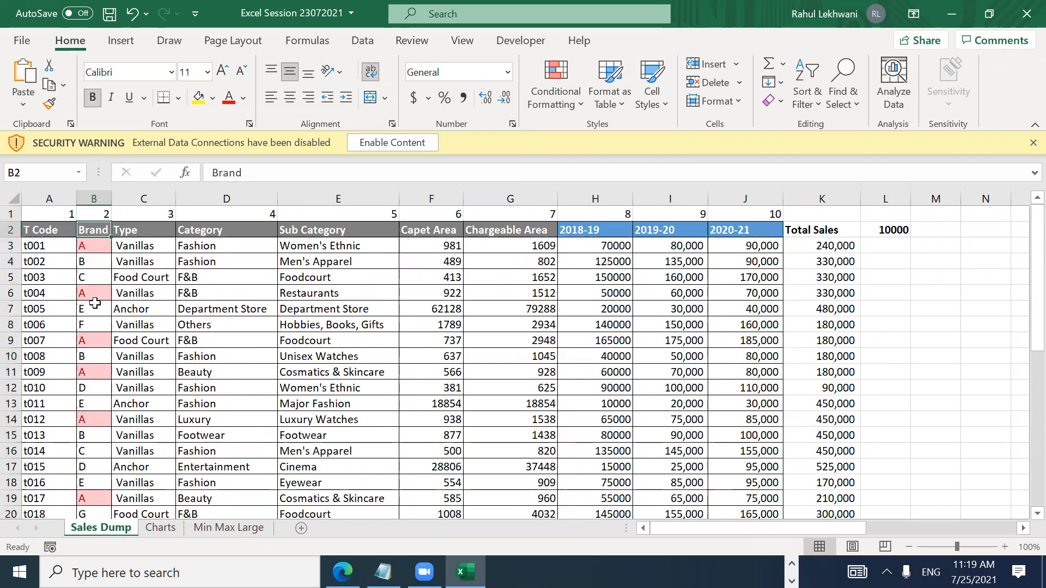
key("Down")
key("Down")
key("Down")
key("Down")
key("Down")
key("Down")
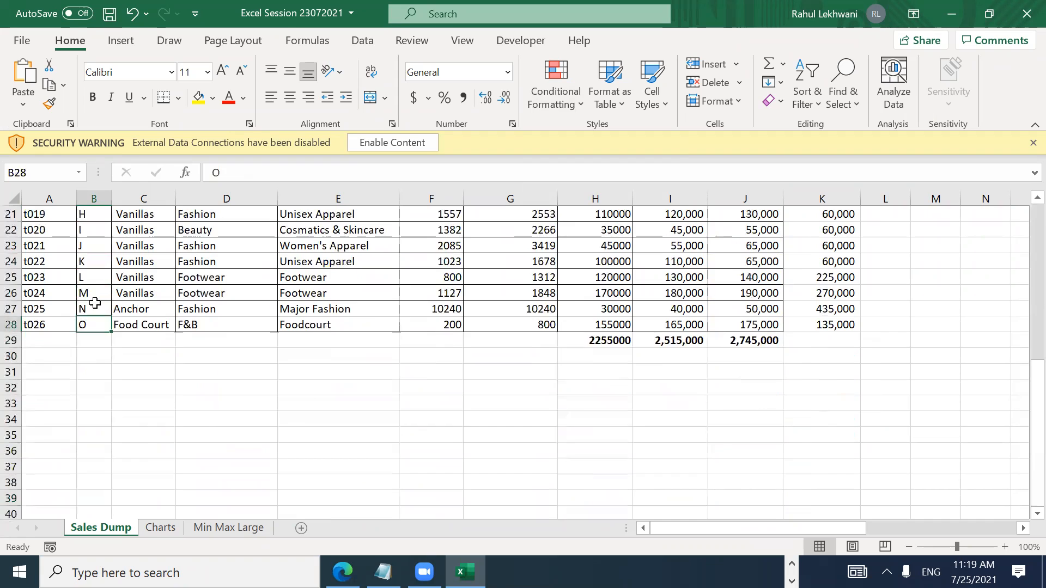
key("ctrl+Up")
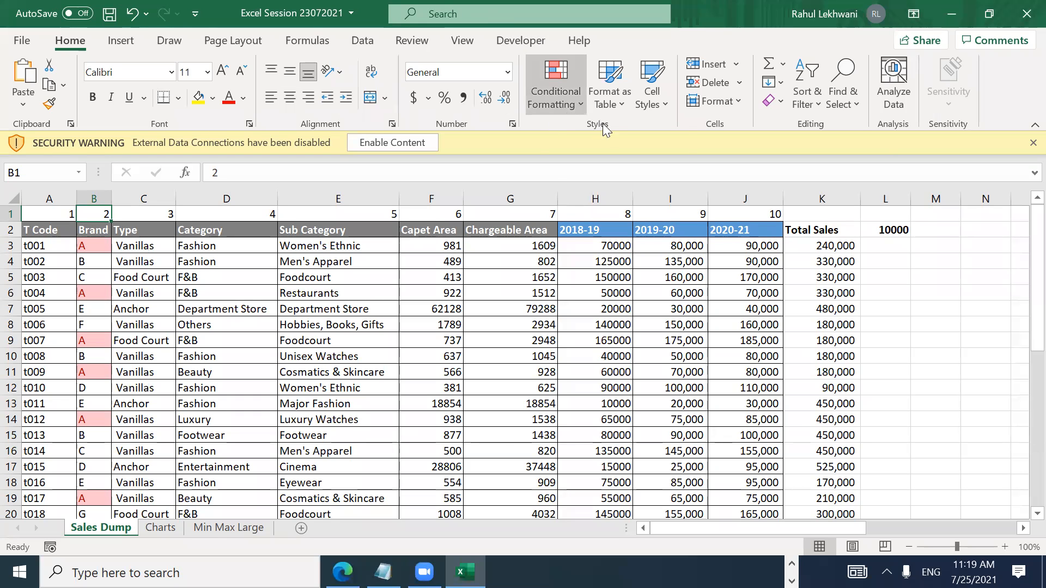
Step: Select the 2020-21 sales values J3:J28, excluding the total row
left_click(555, 90)
mouse_move(615, 136)
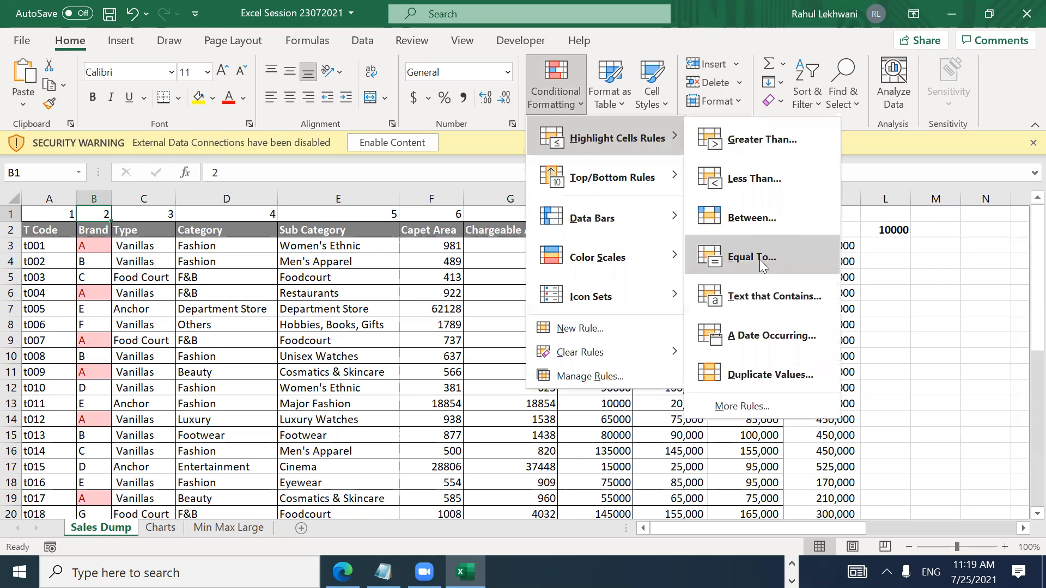
key("Escape")
key("Escape")
key("Right")
key("Right")
key("Right")
key("Right")
key("Right")
key("Right")
key("Right")
key("Right")
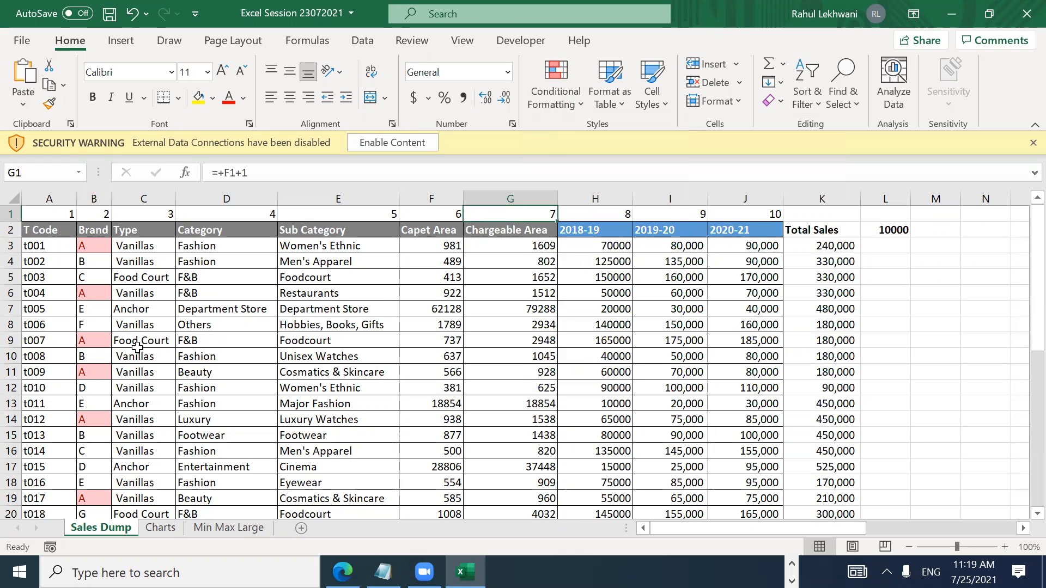
key("Down")
key("Down")
key("ctrl+shift+Down")
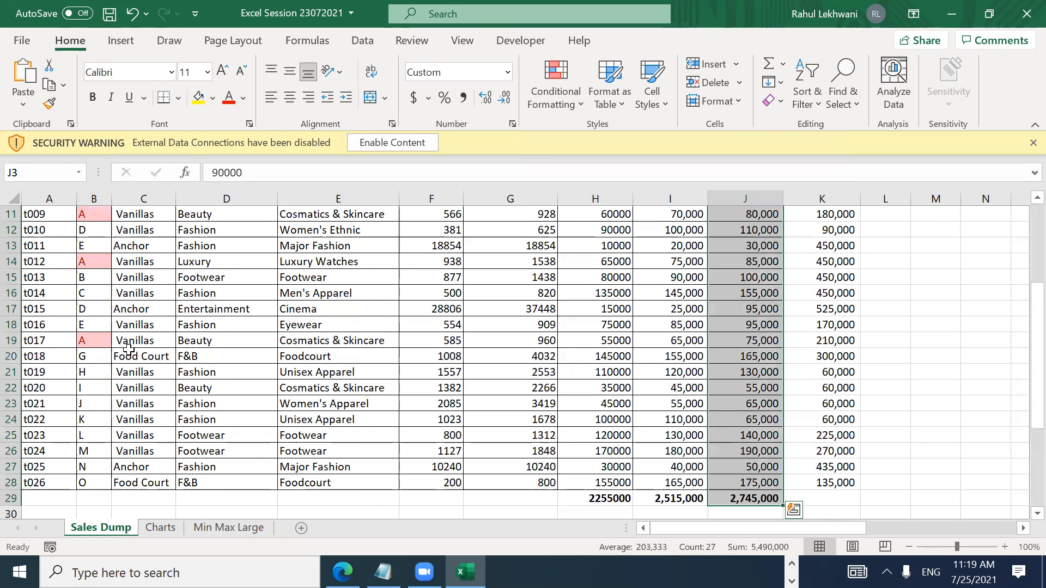
key("shift+Up")
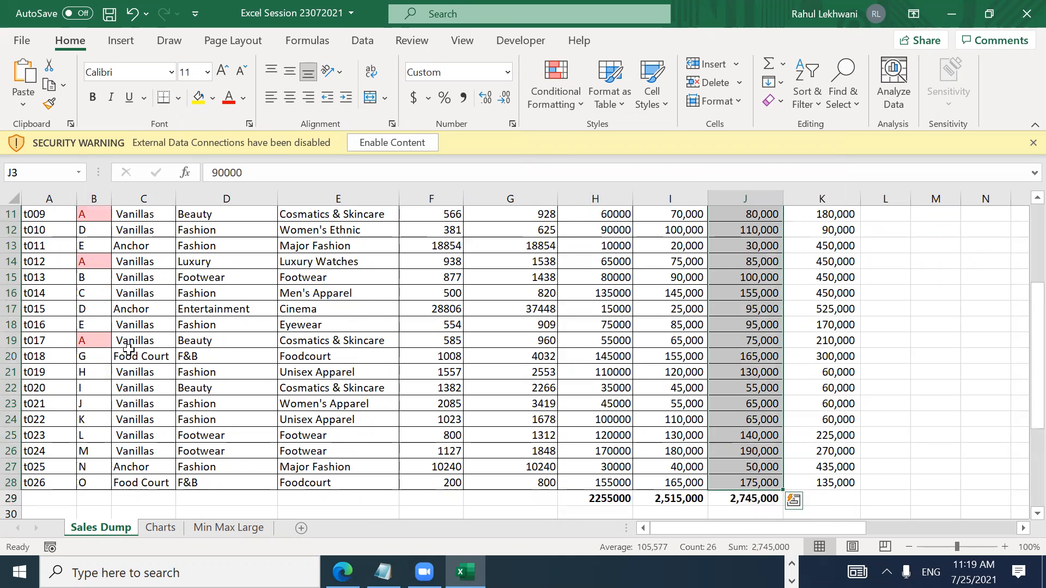
Step: Highlight 2020-21 cells Equal To 9000 with Light Red Fill and check the results
left_click(537, 96)
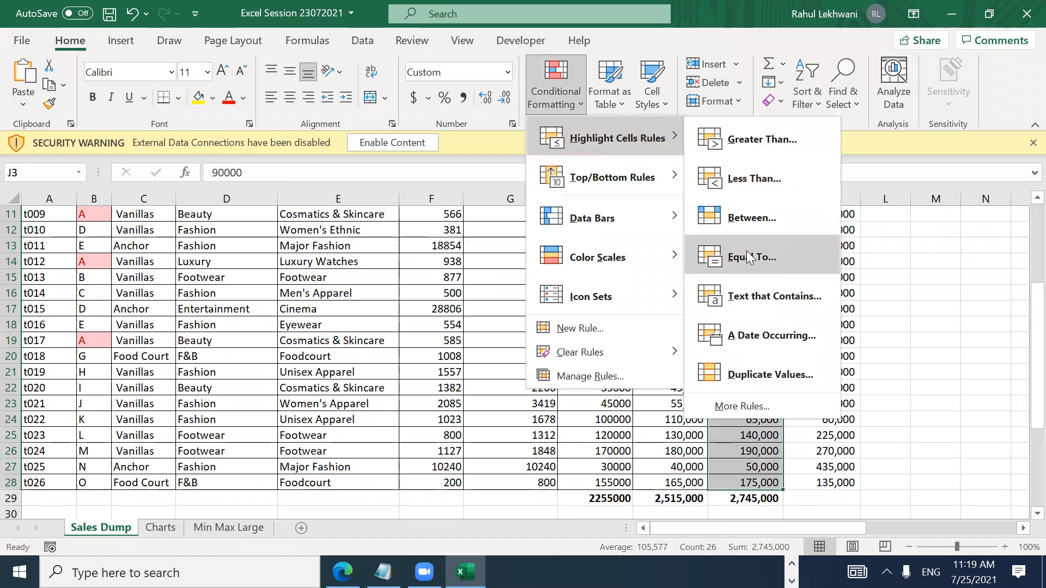
left_click(746, 251)
type("9000")
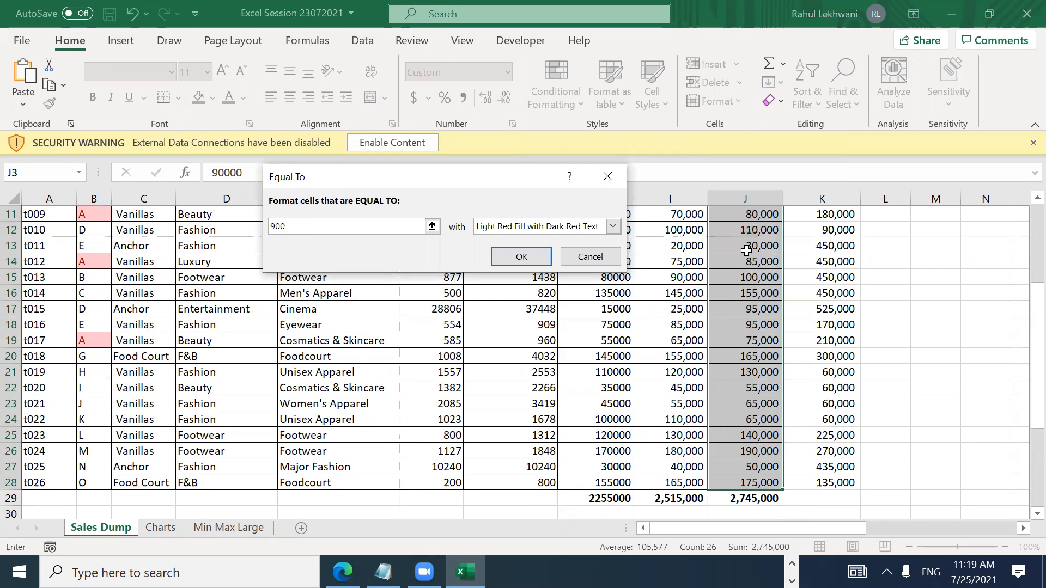
key("Return")
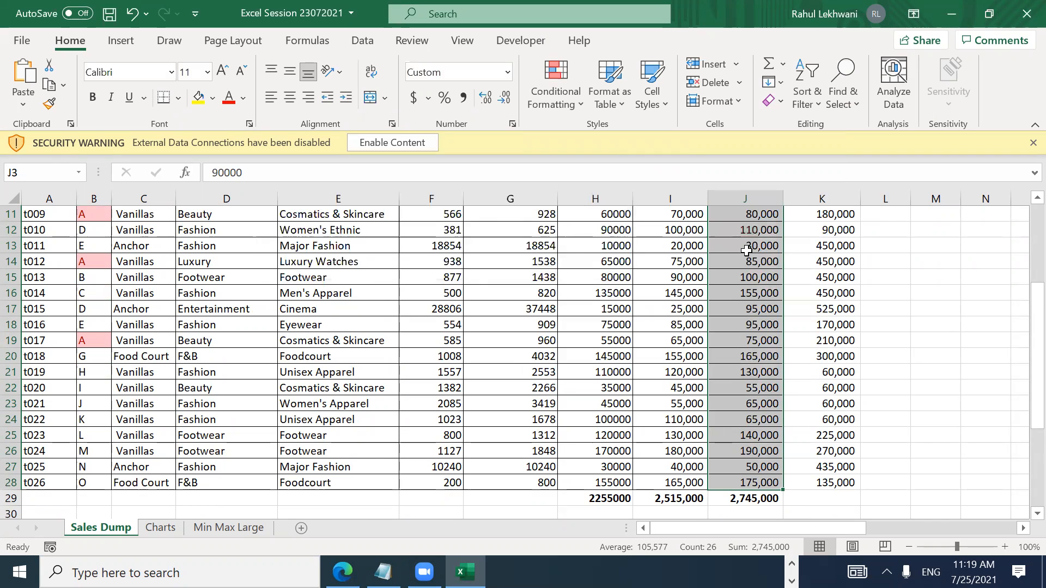
key("Up")
key("Down")
key("Down")
key("Down")
key("Down")
key("Down")
key("Down")
key("Down")
key("Down")
key("Down")
key("Up")
key("Up")
key("Up")
key("Up")
key("Up")
key("Up")
key("Up")
key("Up")
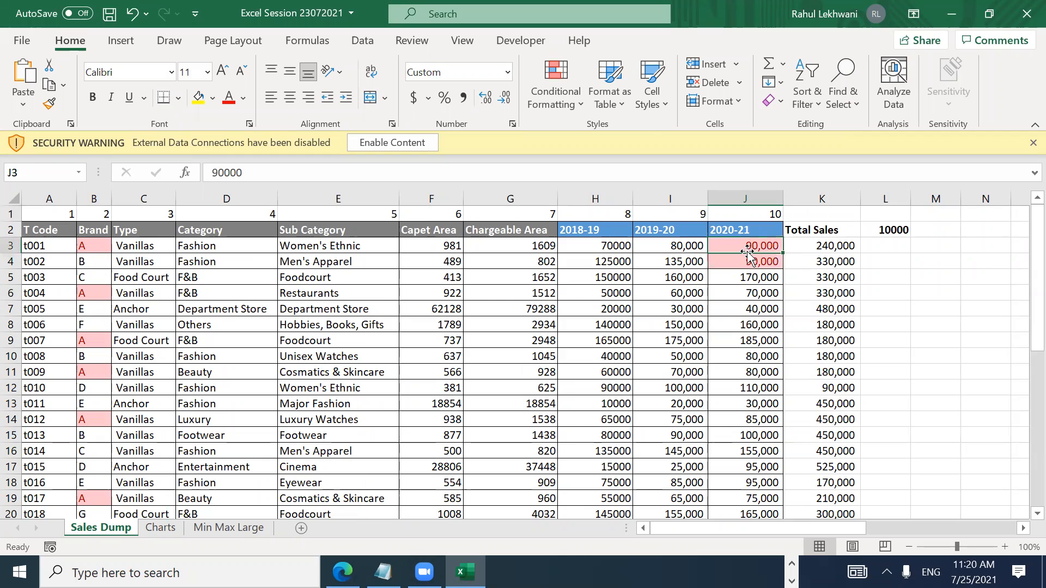
Step: Browse the Conditional Formatting options again, then move right across row 3
left_click(556, 95)
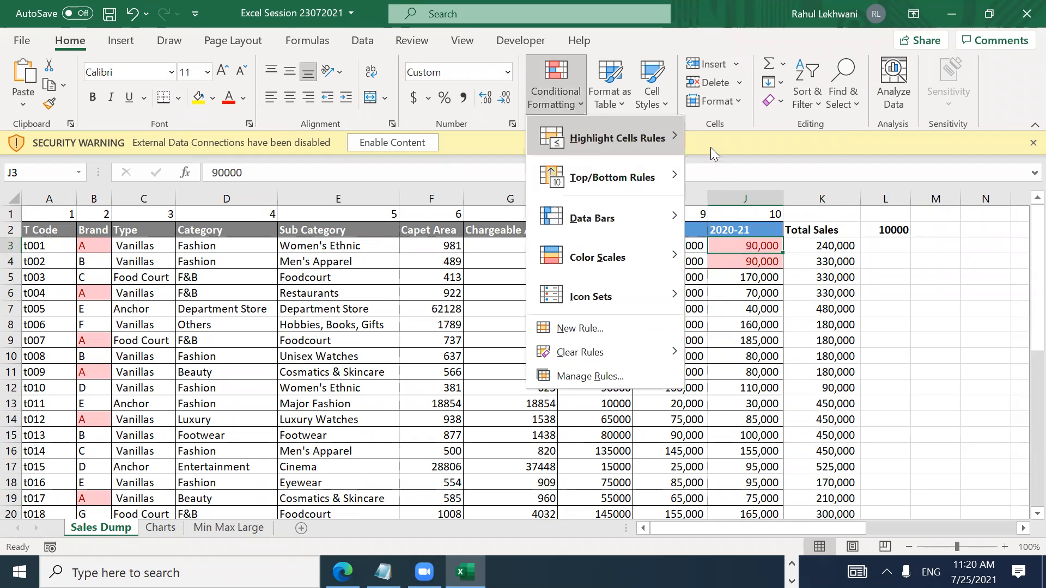
mouse_move(676, 141)
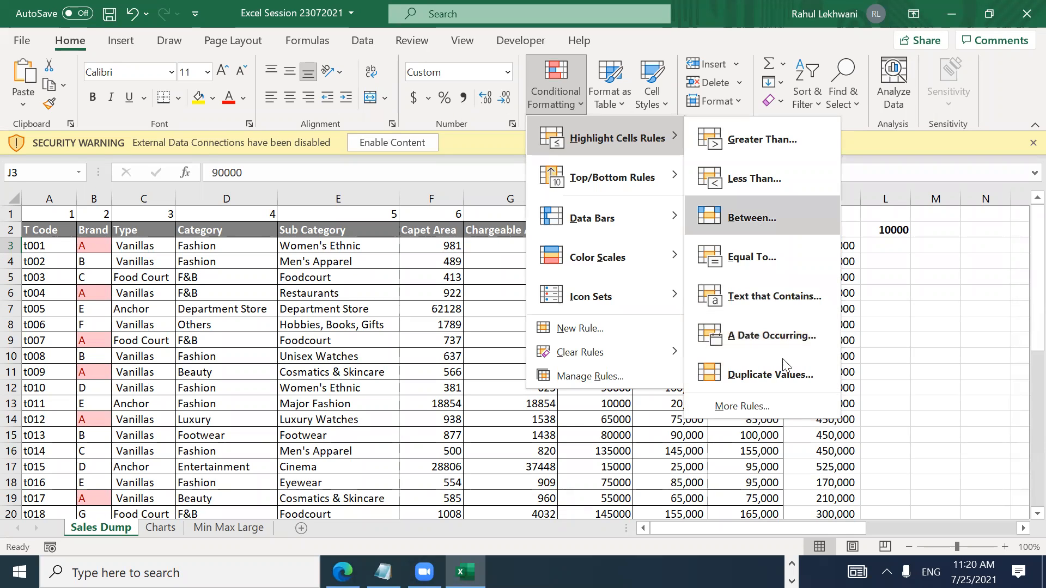
key("Escape")
key("Right")
key("Right")
key("Right")
key("Right")
key("Right")
key("Right")
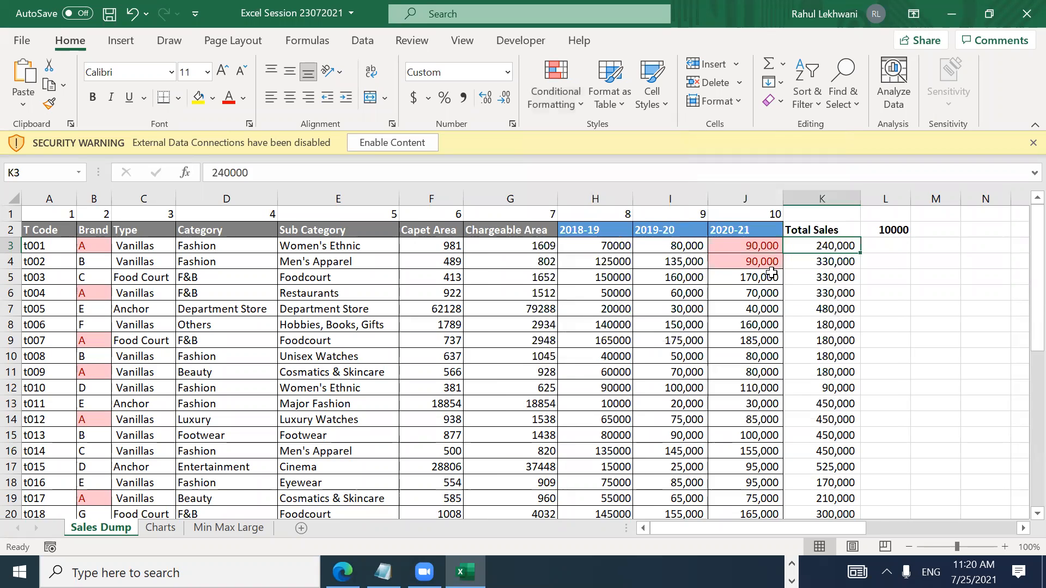
key("Right")
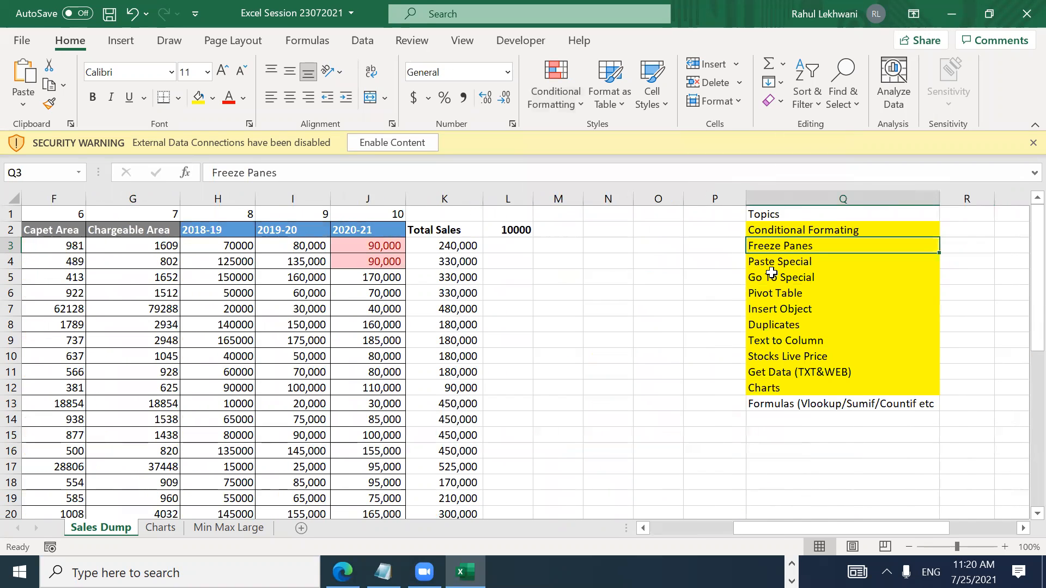
key("Home")
key("Right")
key("Right")
key("Right")
key("ctrl+Right")
key("Home")
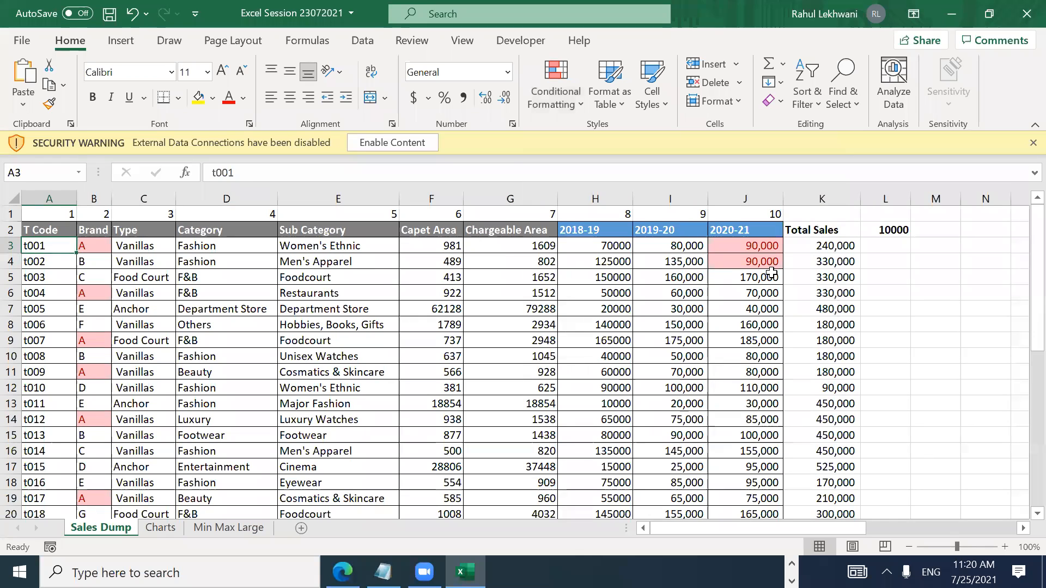
key("Up")
key("ctrl+shift+Right")
key("shift+Left")
key("shift+Left")
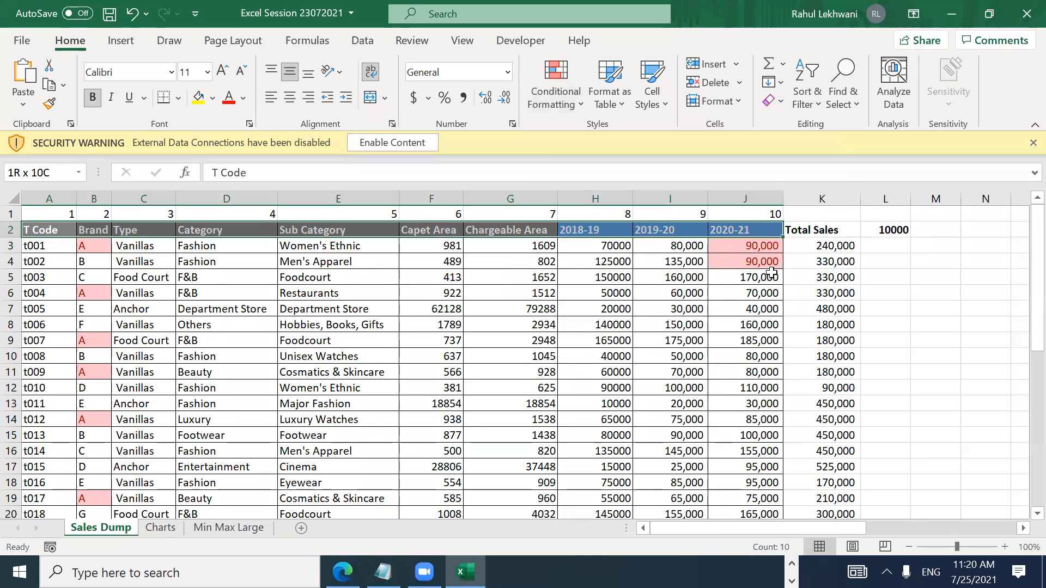
key("shift+Right")
key("shift+Right")
key("ctrl+shift+Right")
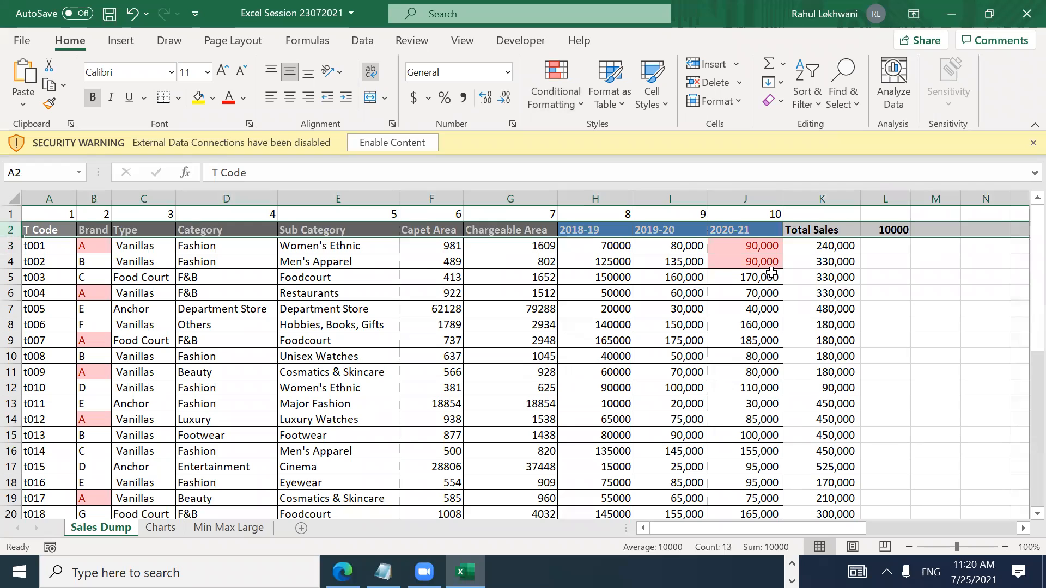
key("Left")
key("shift+space")
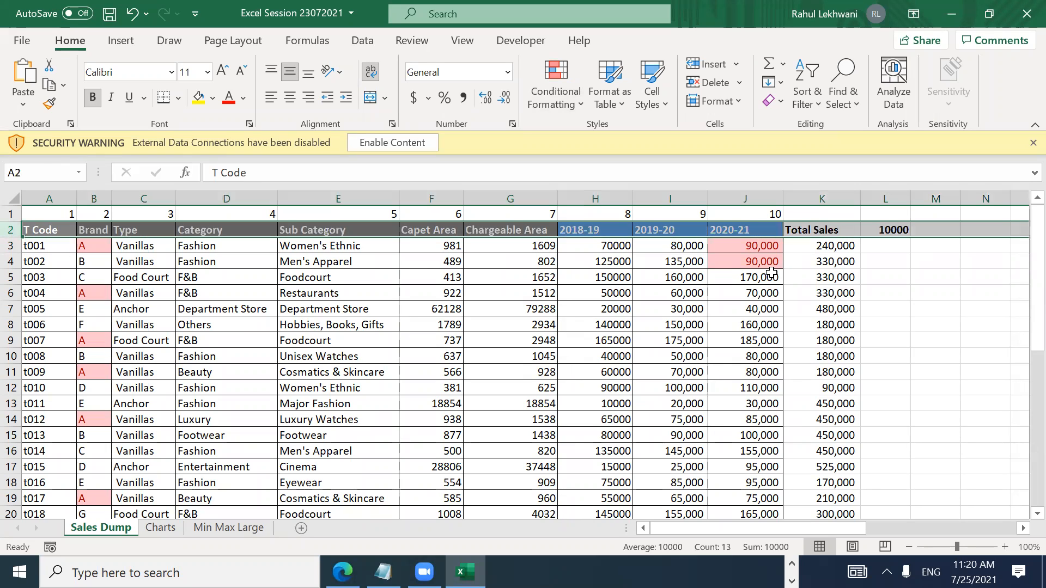
key("Down")
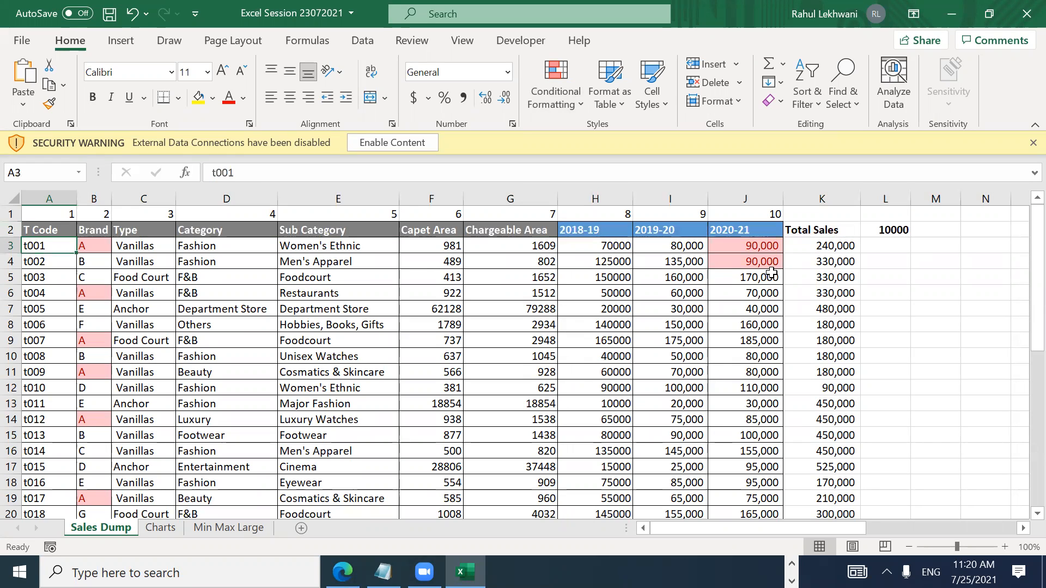
key("Up")
key("Down")
key("Up")
key("Down")
key("Down")
key("Up")
key("Up")
key("Down")
key("Up")
key("Up")
key("Down")
key("Up")
key("shift+Right")
key("shift+Right")
key("shift+Right")
key("shift+Right")
key("shift+Right")
key("shift+Right")
key("shift+Right")
key("shift+Right")
key("shift+Right")
key("shift+Right")
key("shift+Right")
key("shift+Right")
key("shift+Right")
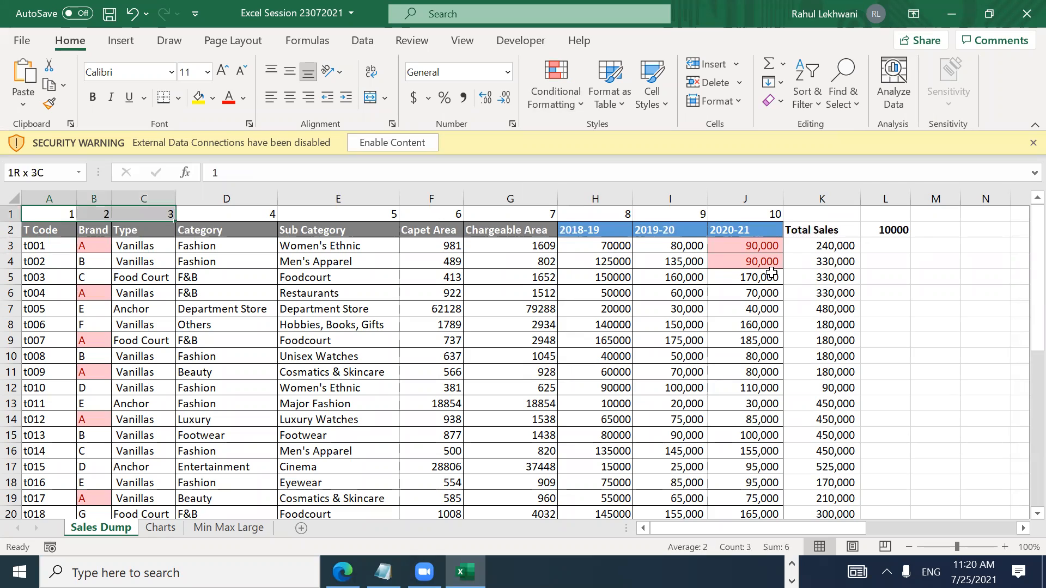
key("shift+Left")
key("shift+Left")
key("shift+Left")
key("shift+Left")
key("shift+Left")
key("shift+Right")
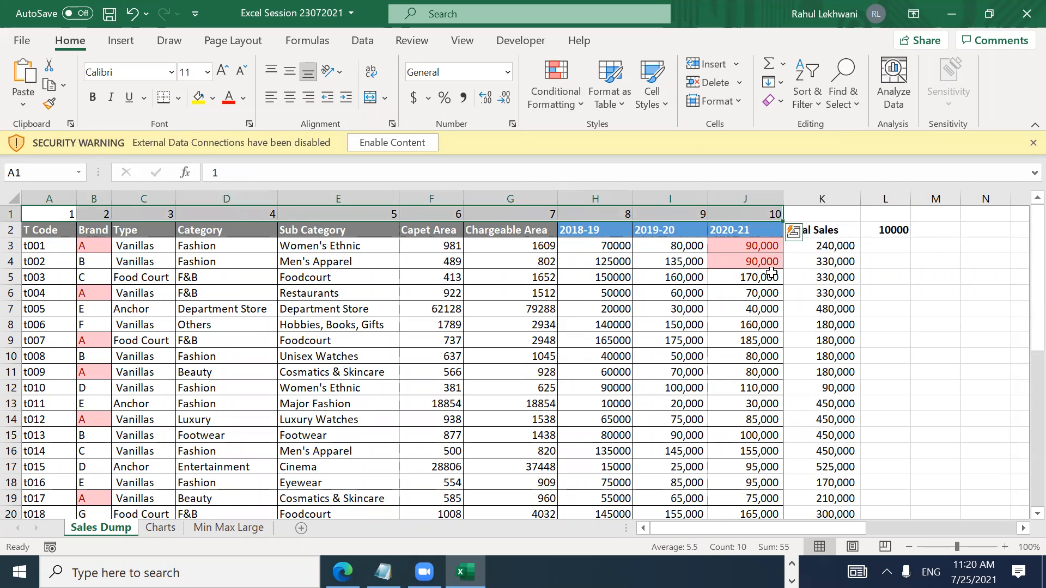
key("Down")
key("Down")
key("Up")
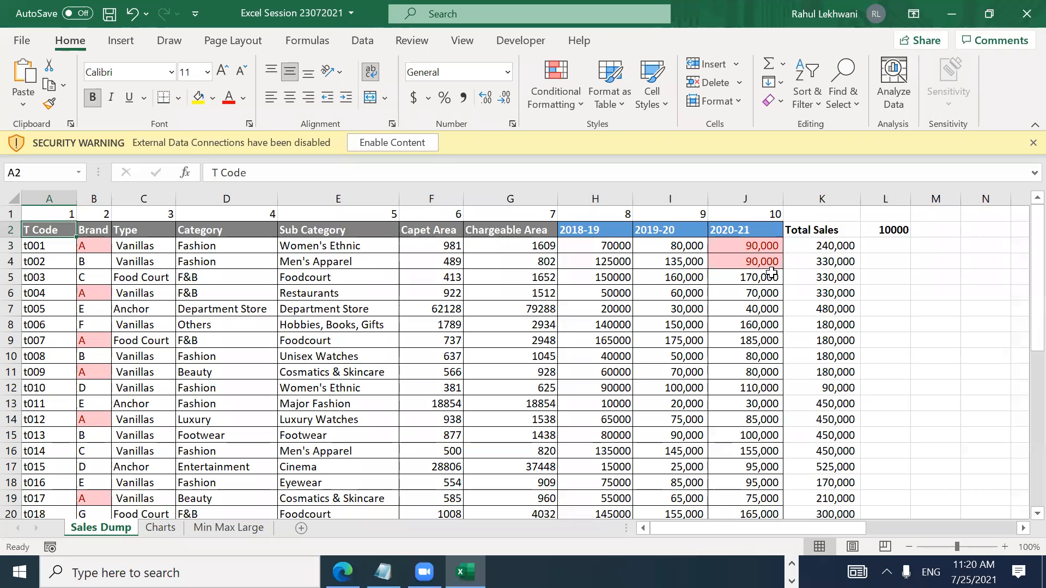
key("ctrl+shift+Right")
key("Left")
key("Down")
key("Down")
key("Down")
key("Up")
key("Up")
key("shift+space")
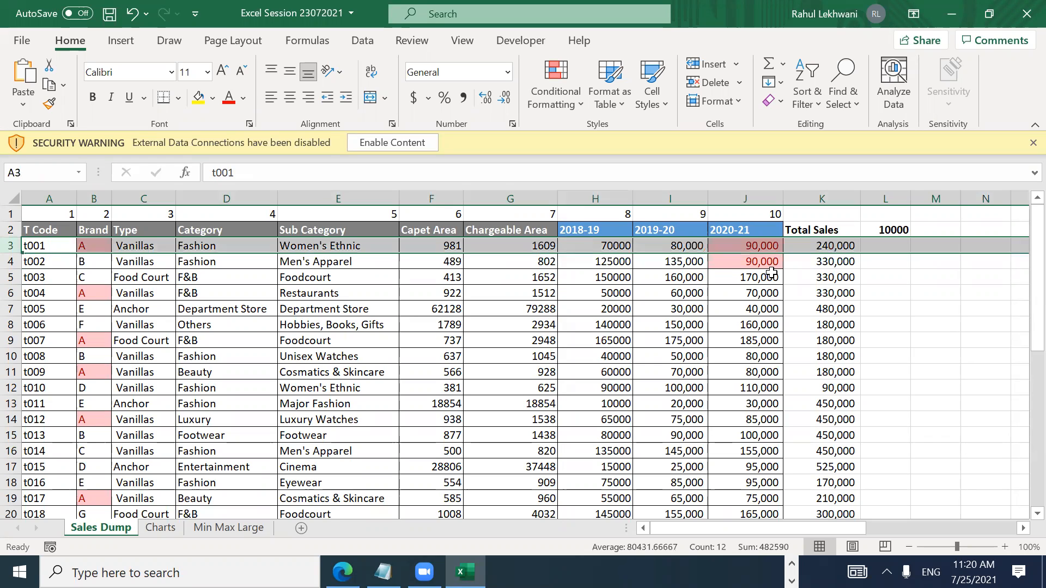
key("Down")
key("Up")
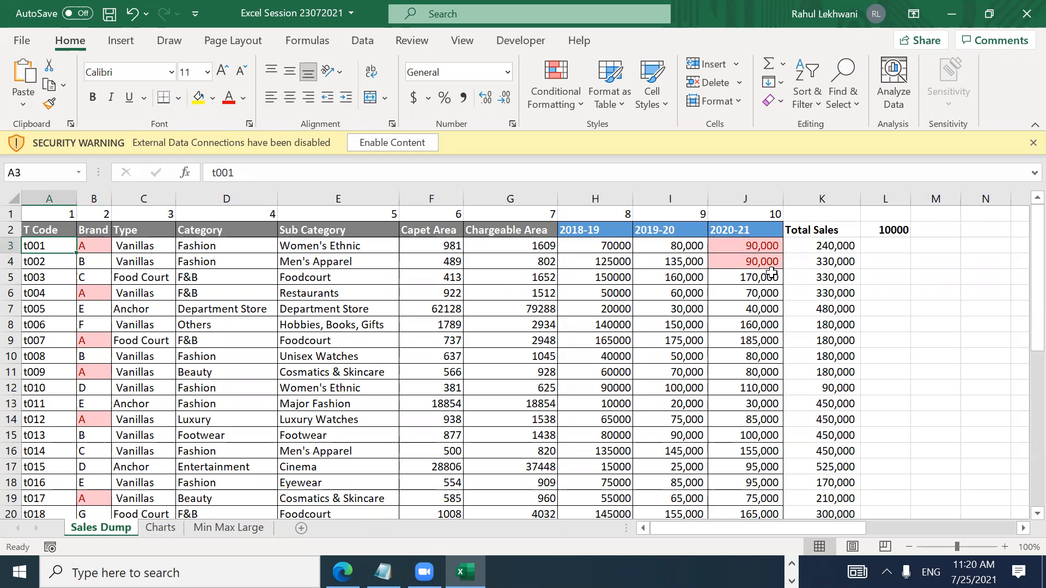
key("shift+space")
key("Down")
key("Up")
key("Up")
key("Down")
key("Down")
key("Down")
key("Up")
key("Up")
key("shift+space")
key("Left")
key("shift+space")
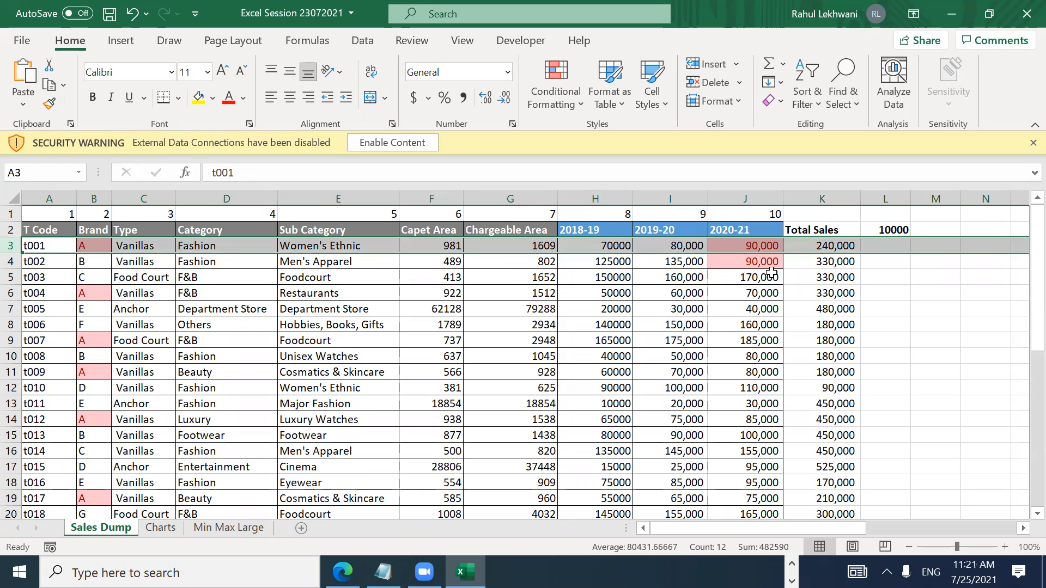
key("ctrl+a")
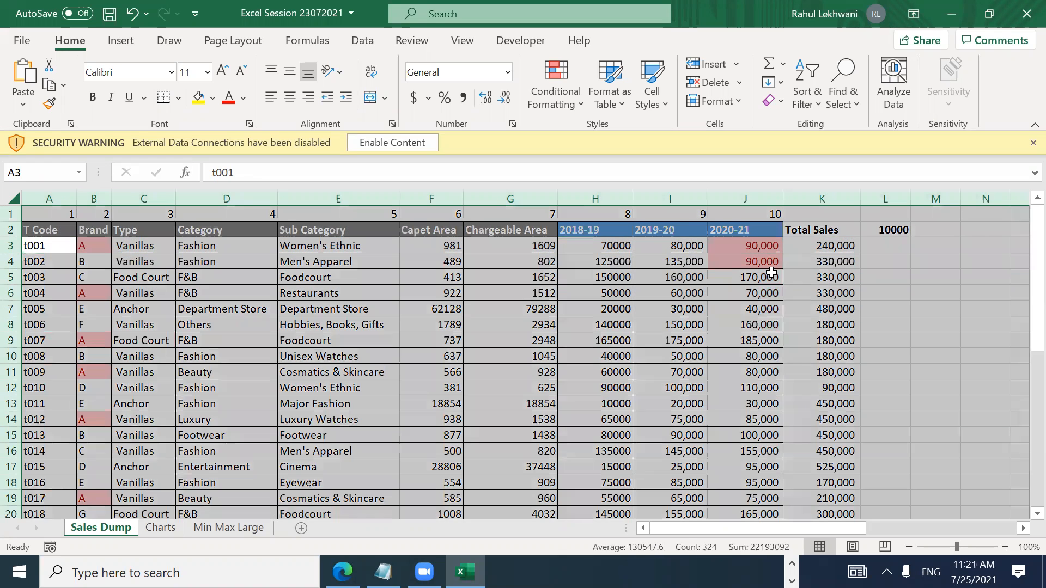
key("Down")
key("Down")
key("Up")
key("Up")
key("Right")
key("Right")
key("Right")
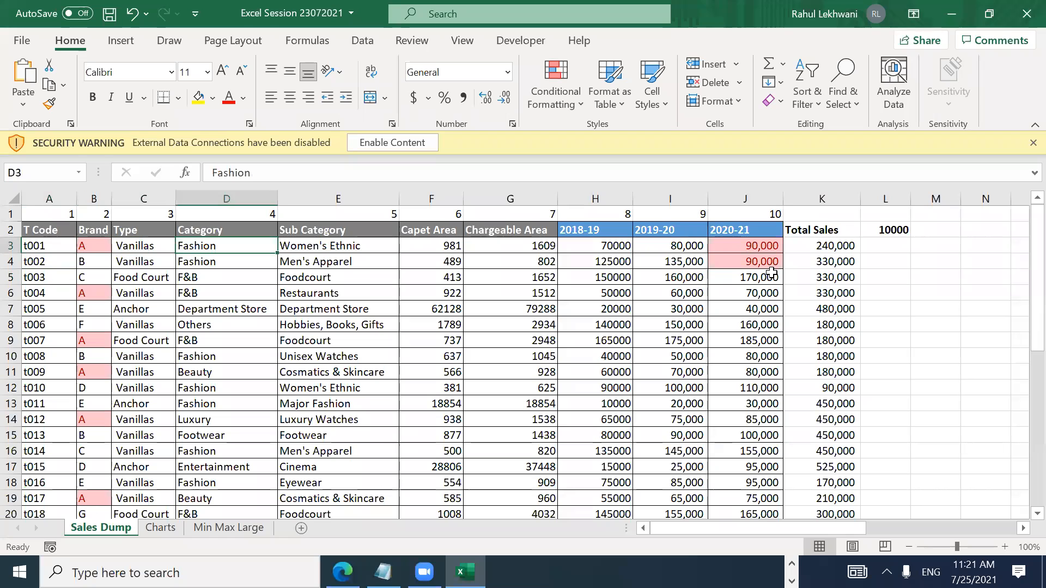
key("ctrl+space")
key("shift+BackSpace")
key("ctrl+space")
key("Right")
key("ctrl+space")
key("Right")
key("ctrl+space")
key("Right")
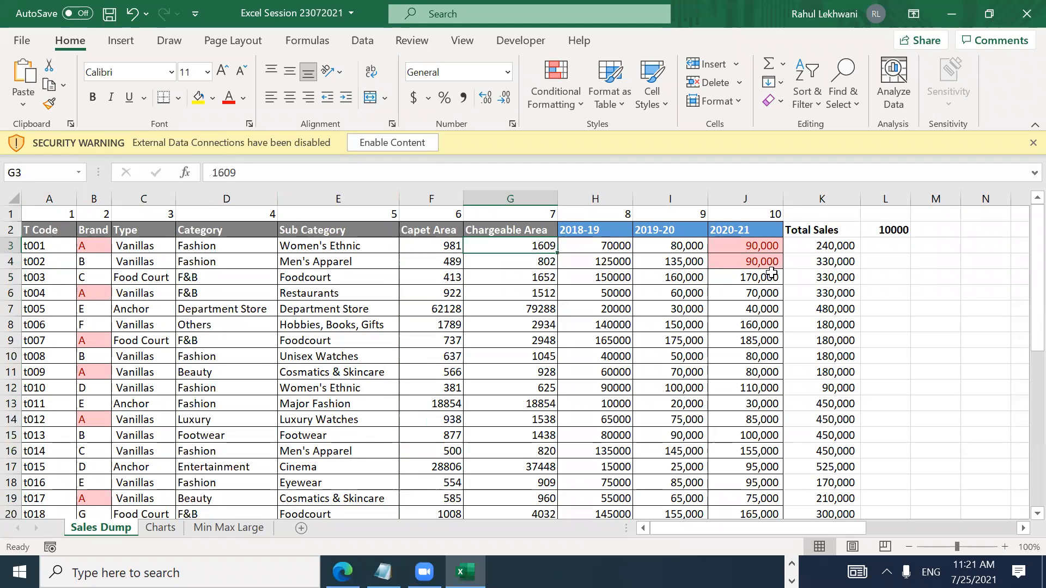
key("Left")
key("Left")
key("Left")
key("Left")
key("Left")
key("Right")
key("Right")
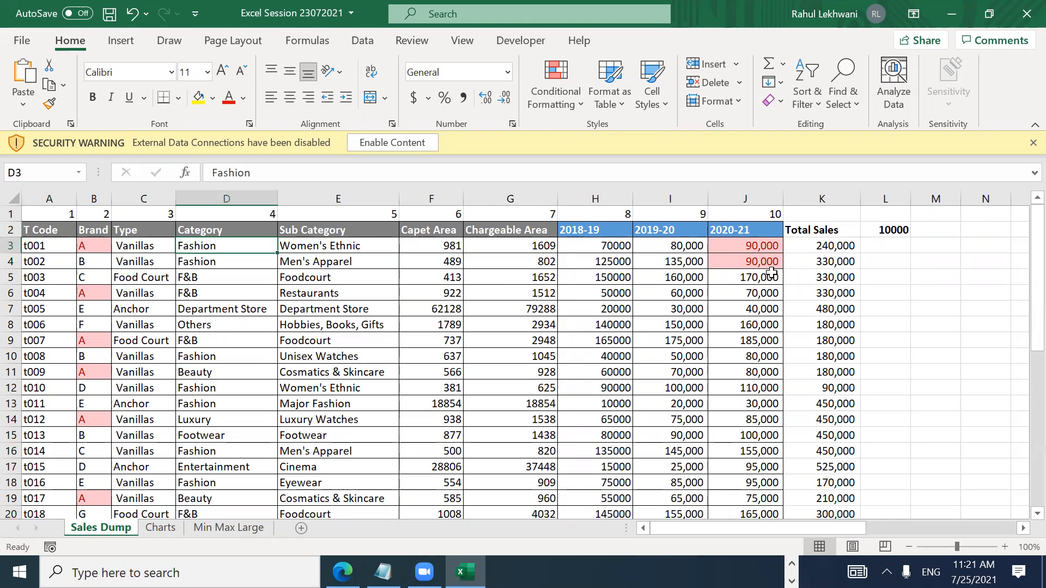
key("ctrl+space")
key("Left")
key("Left")
key("shift+space")
key("Down")
key("Down")
key("Up")
key("Up")
key("Up")
key("Up")
key("Down")
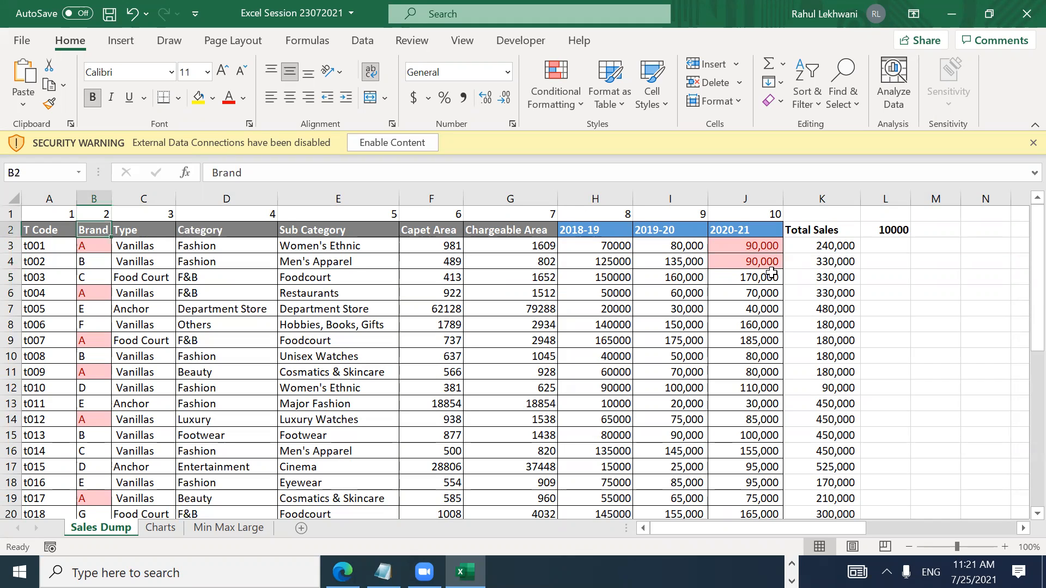
key("Left")
key("Right")
key("Right")
key("Right")
key("Right")
key("Right")
key("Right")
key("Right")
key("Left")
key("Left")
key("Left")
key("Left")
key("Left")
key("Left")
key("Left")
key("shift+space")
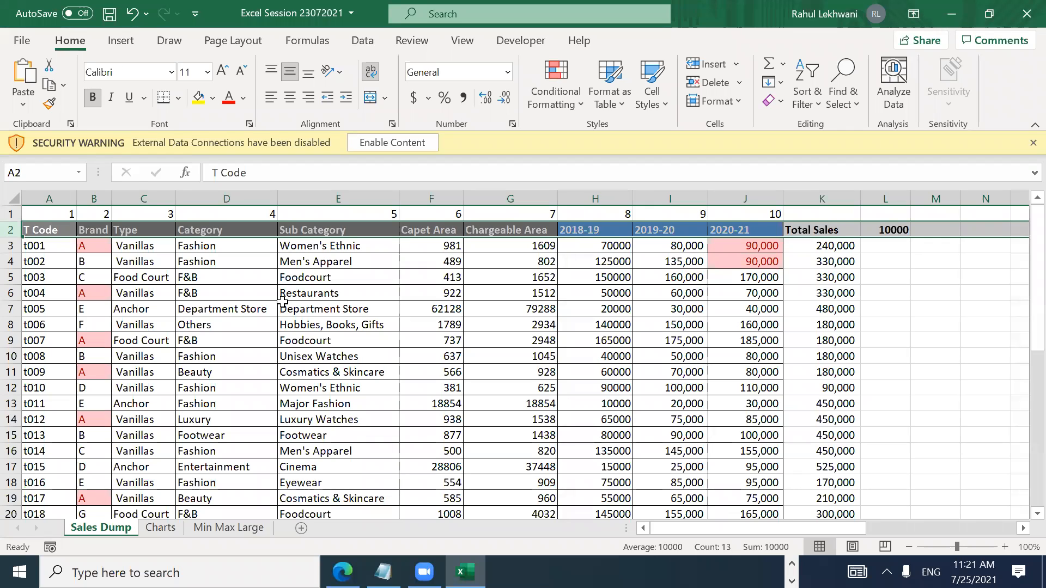
key("ctrl+shift+l")
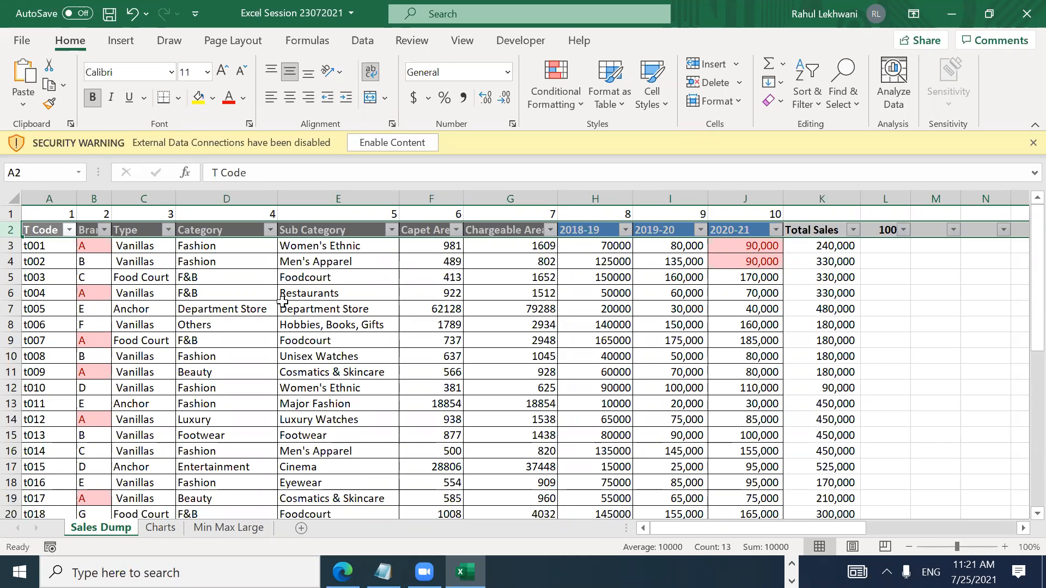
key("Right")
key("Right")
key("Right")
key("Right")
key("Right")
key("Right")
key("Right")
key("Right")
key("Right")
key("Right")
key("Right")
key("Right")
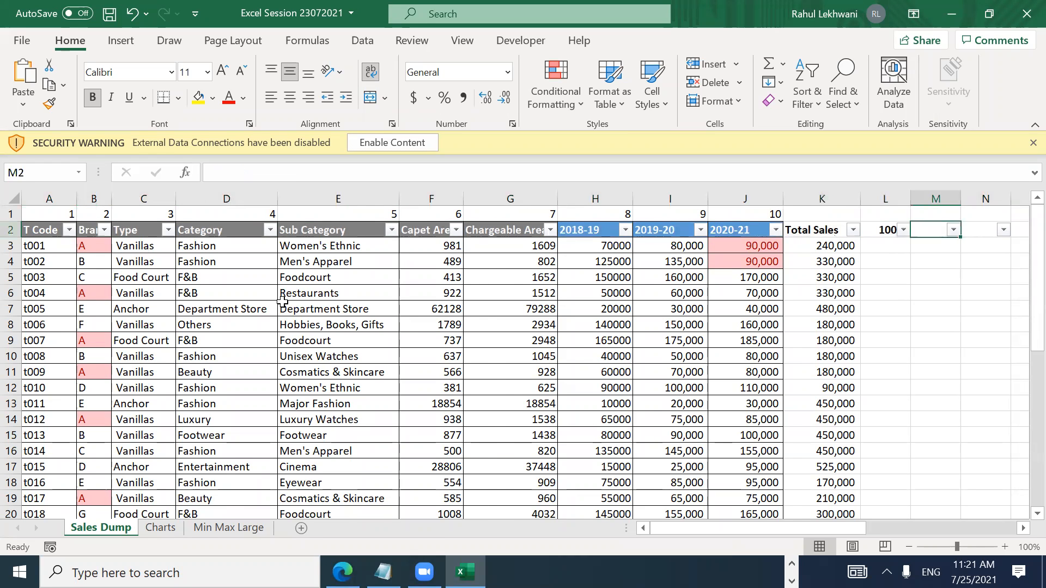
key("Left")
key("Home")
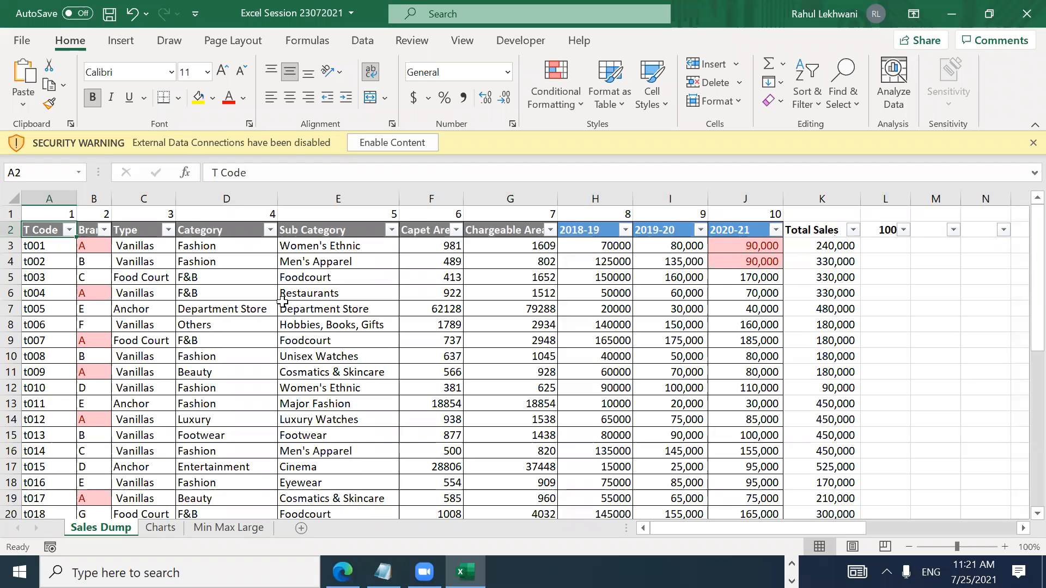
key("Down")
key("Up")
key("ctrl+shift+l")
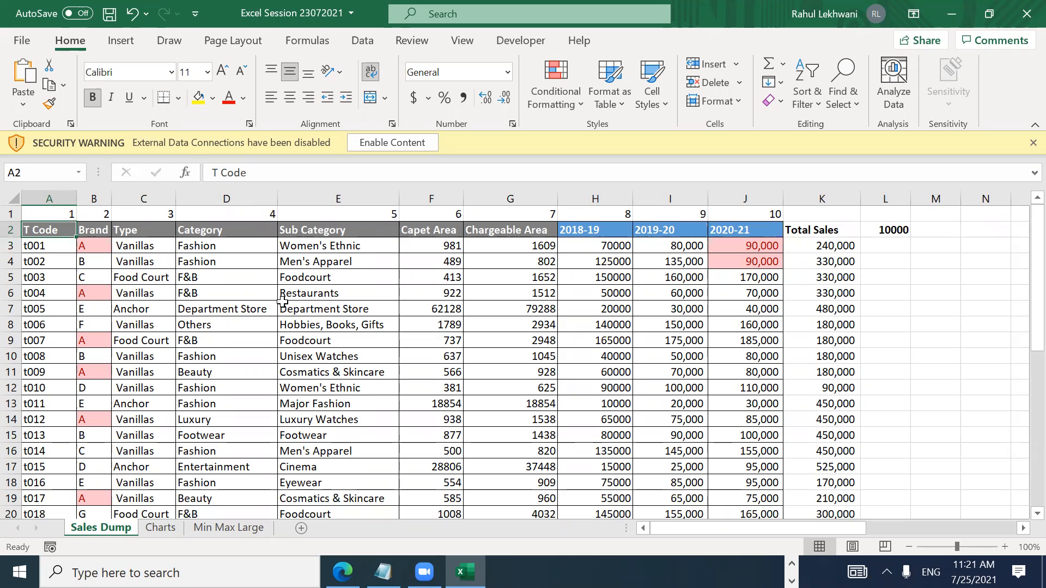
key("Right")
key("Right")
key("Right")
key("Left")
key("shift+space")
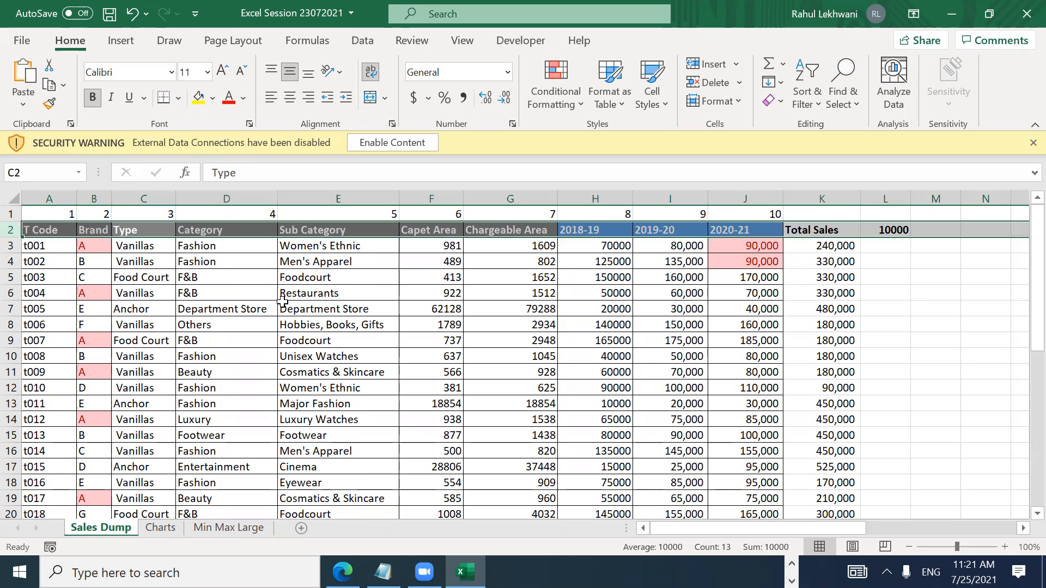
key("ctrl+shift+l")
key("Right")
key("Right")
key("Right")
key("Right")
key("Right")
key("Right")
key("Right")
key("Right")
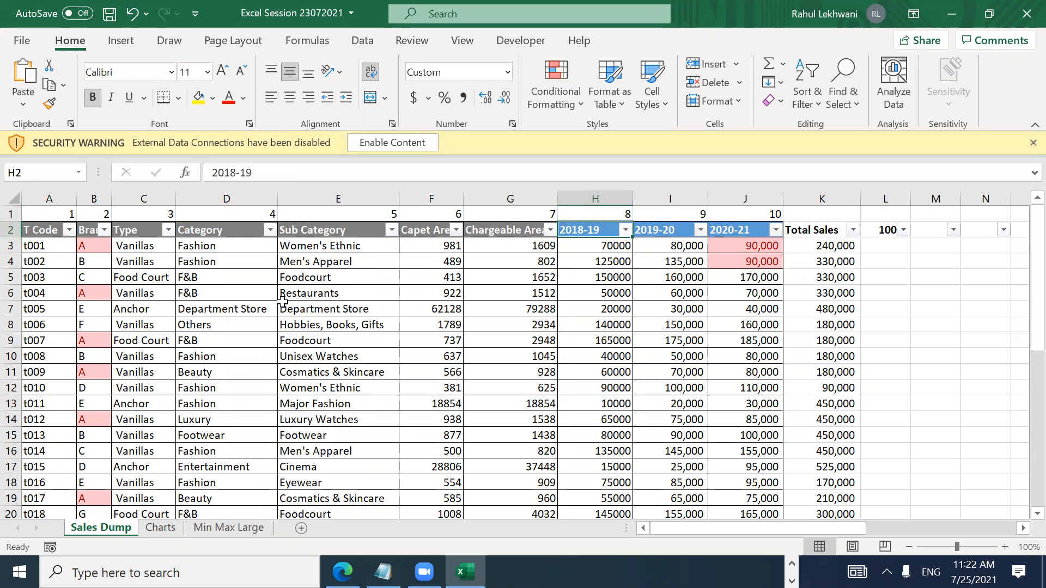
key("Home")
key("shift+space")
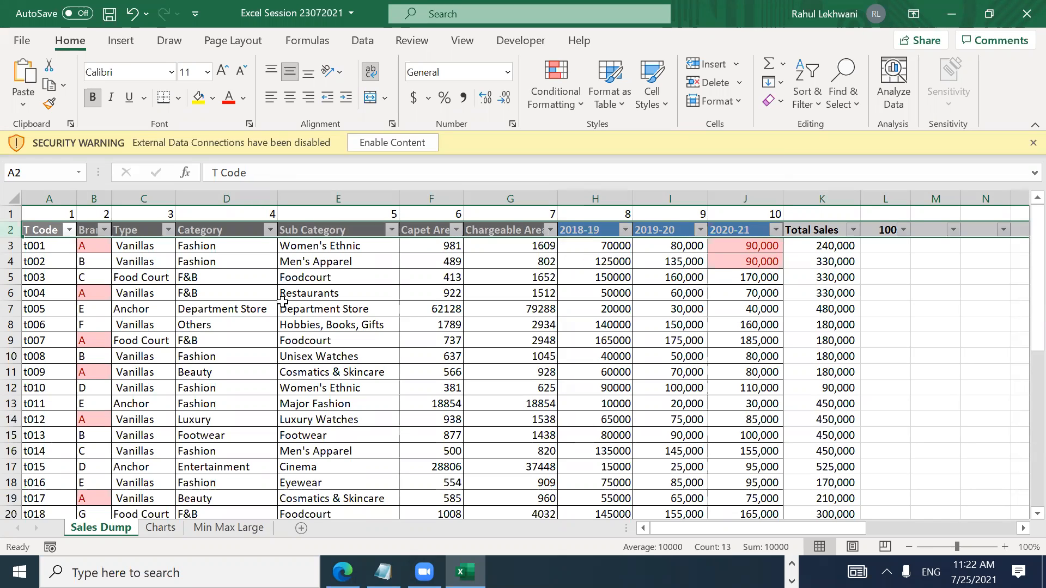
key("ctrl+shift+l")
key("Down")
key("Down")
key("Up")
key("Up")
key("Down")
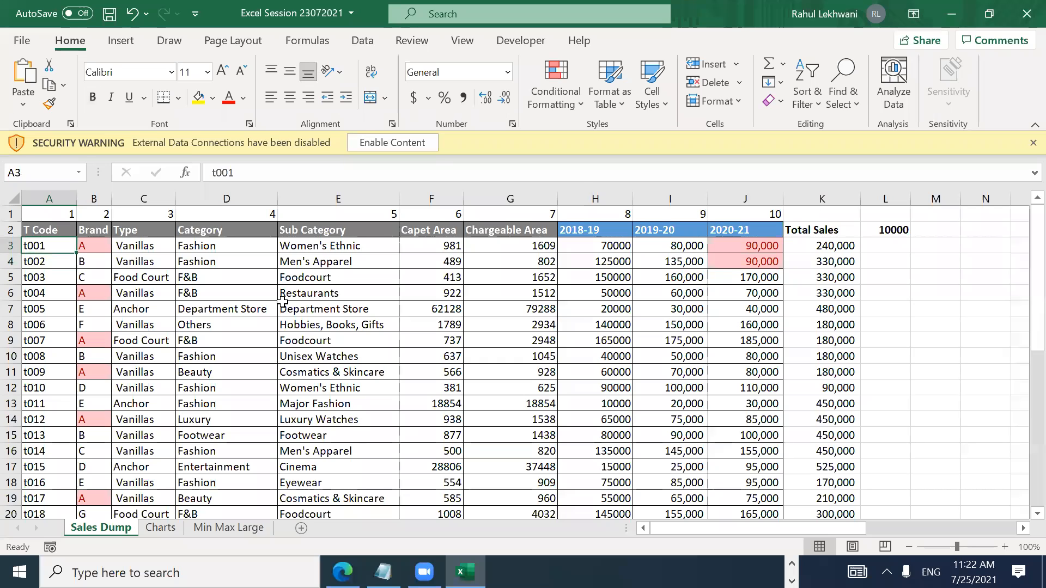
key("shift+space")
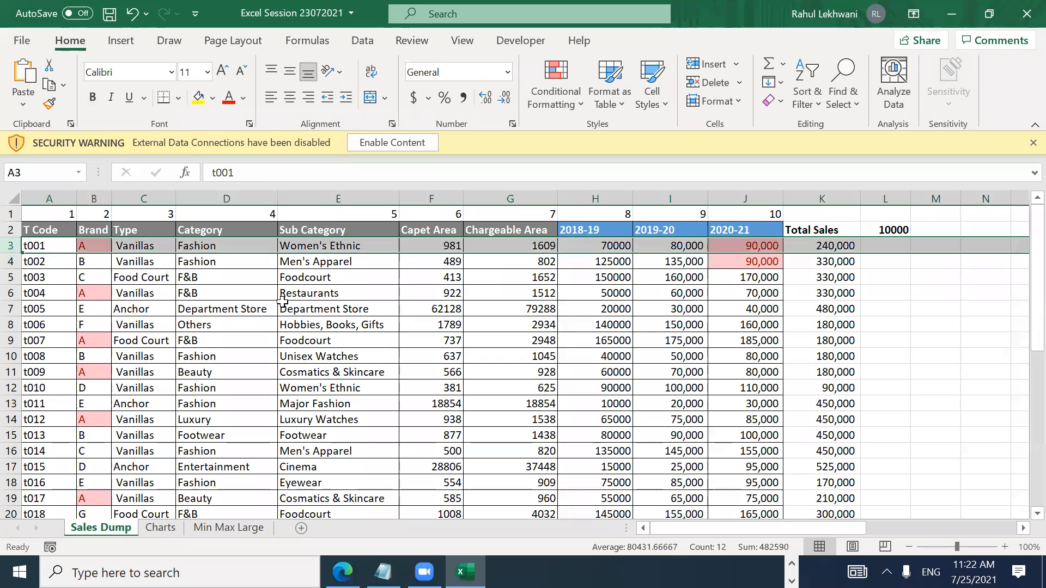
Step: Select row 3 and apply View > Freeze Panes so header rows 1–2 stay visible
left_click(362, 42)
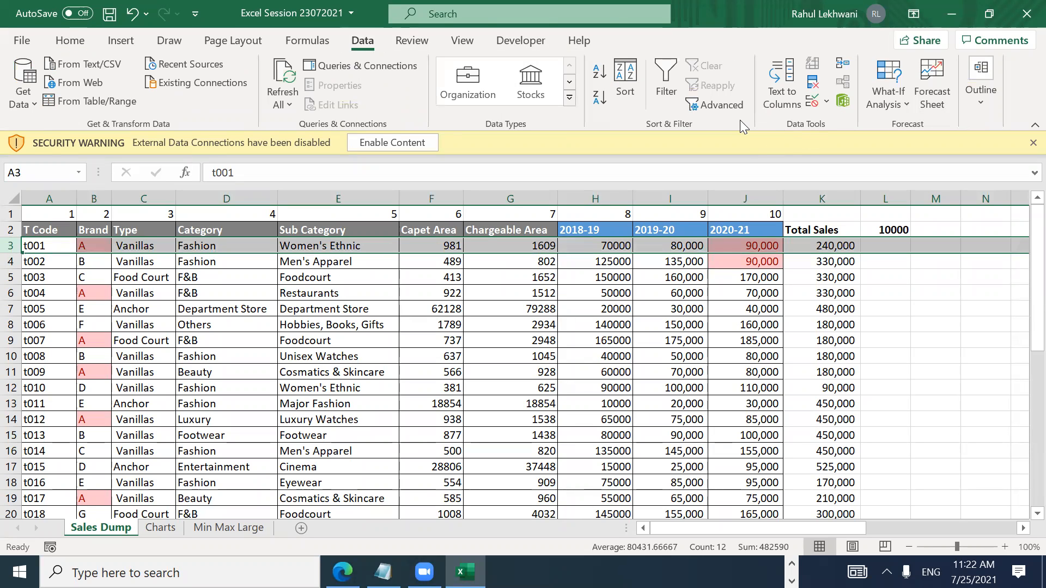
left_click(394, 43)
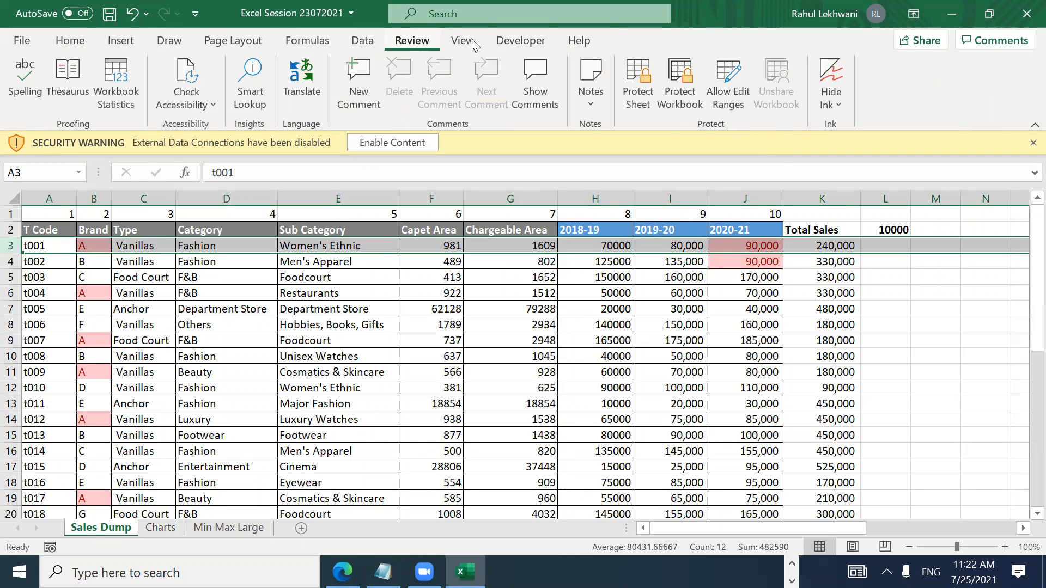
left_click(469, 44)
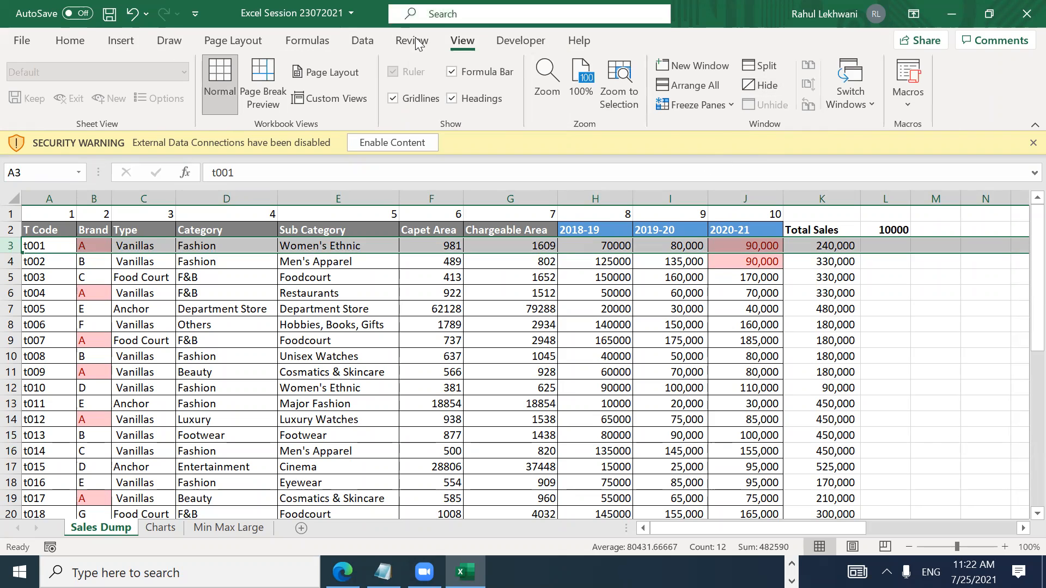
left_click(686, 106)
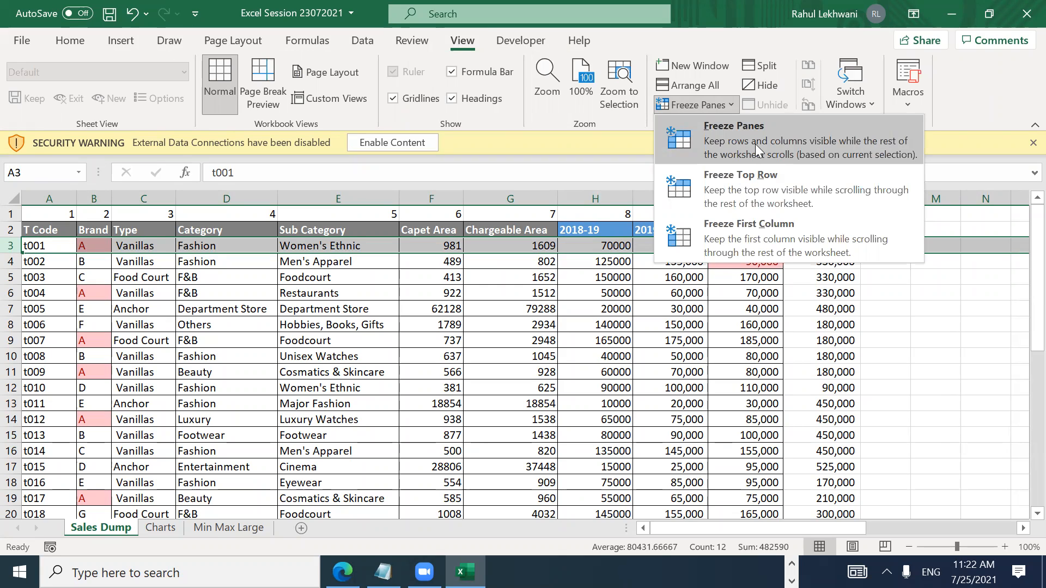
left_click(360, 278)
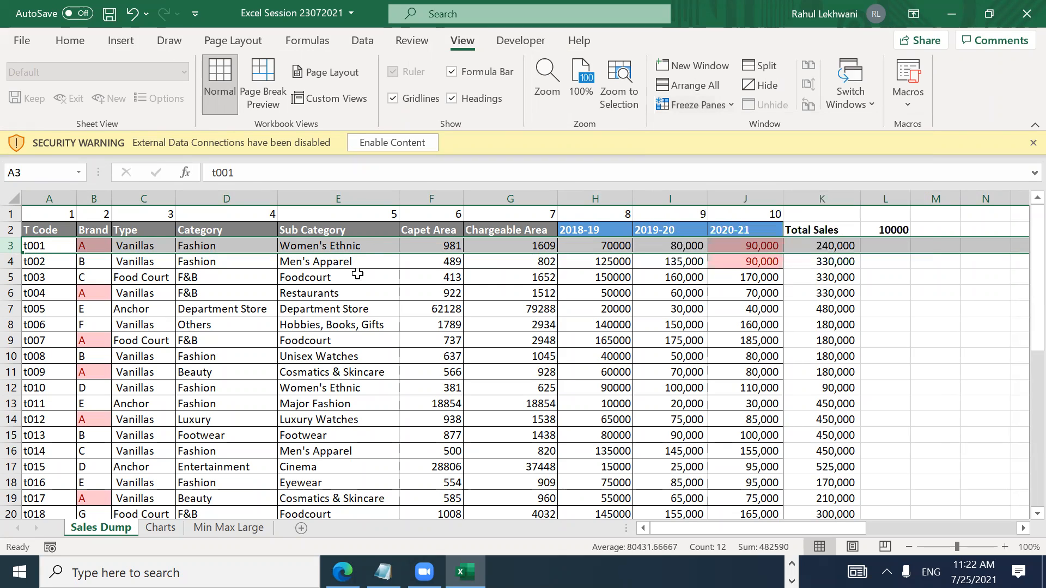
key("Down")
key("Down")
key("Up")
key("Up")
key("shift+space")
left_click(708, 103)
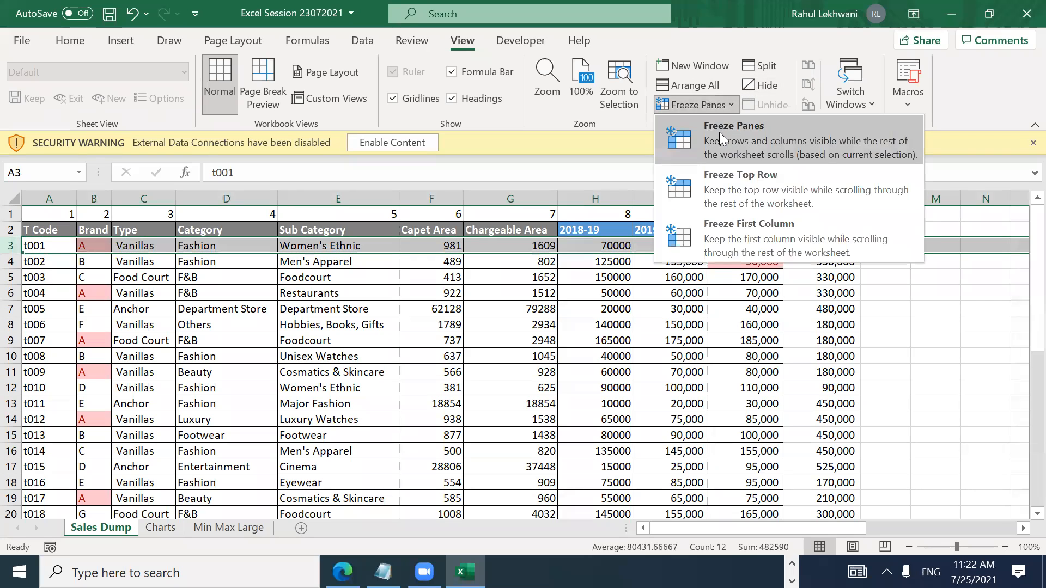
left_click(719, 132)
left_click(469, 366)
key("Down")
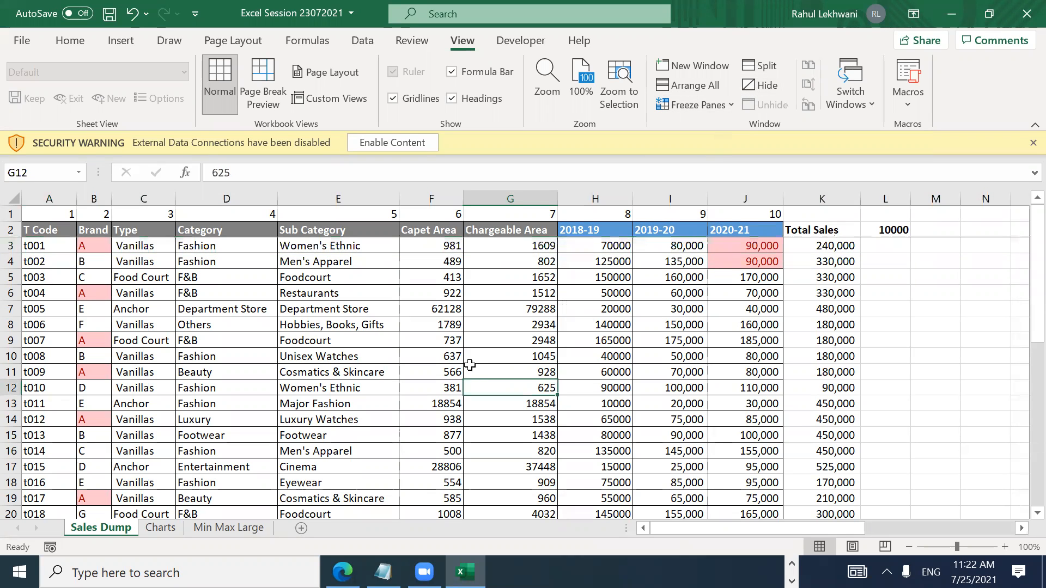
key("Down")
key("Down")
key("Down")
key("Down")
key("Down")
key("Down")
key("Down")
key("Down")
key("Down")
key("Down")
key("Down")
key("Down")
key("Down")
key("Down")
key("Down")
key("Down")
key("Down")
key("Down")
key("Down")
key("Down")
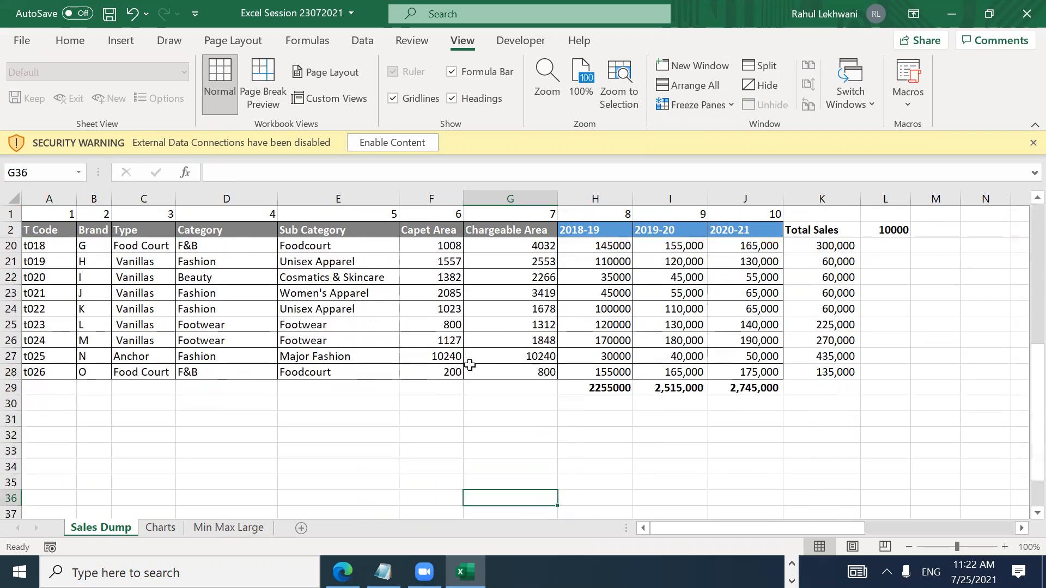
key("Down")
key("Down")
key("Down")
key("Down")
key("Down")
key("Down")
key("Down")
key("Down")
key("Up")
key("Up")
key("Up")
key("Up")
key("Up")
key("Up")
key("Up")
key("Up")
key("Up")
key("Up")
key("Up")
key("Up")
key("Up")
key("Up")
key("Up")
key("Up")
key("Up")
key("Up")
key("Up")
key("Up")
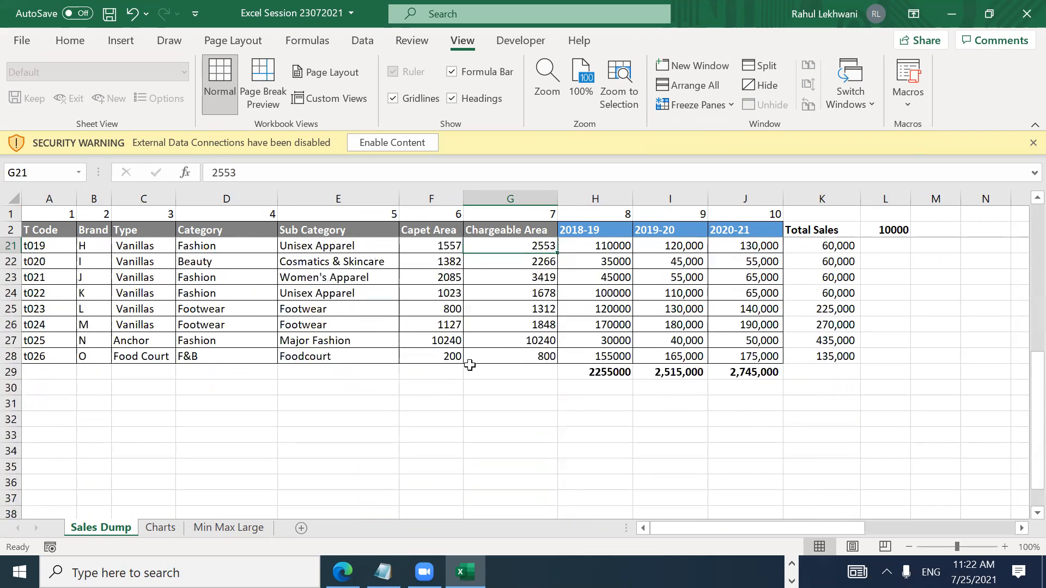
key("Down")
key("Down")
key("Down")
key("Up")
key("Up")
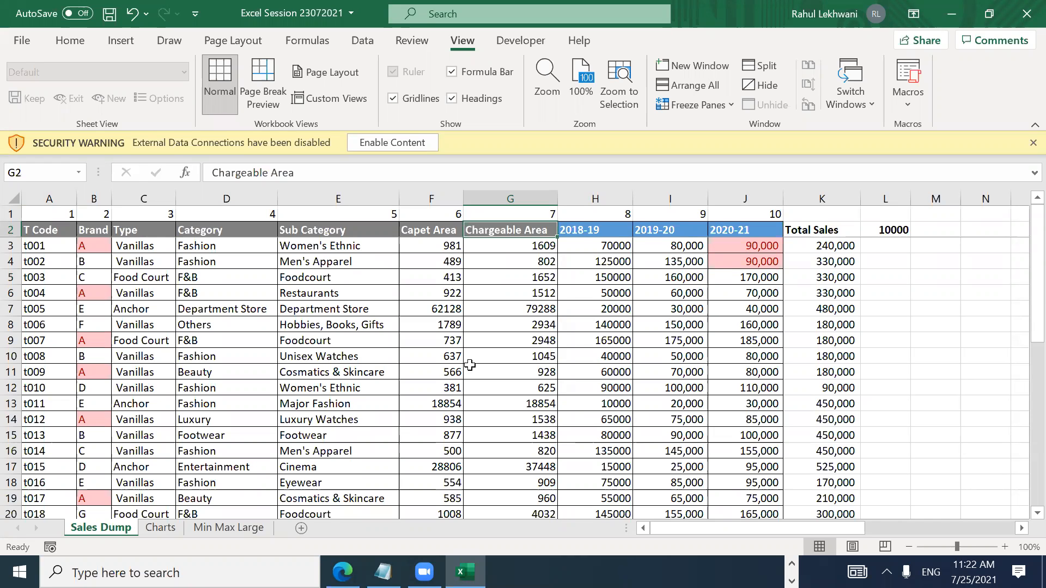
Step: Select all, deselect, and save the workbook with Ctrl+S
key("ctrl+a")
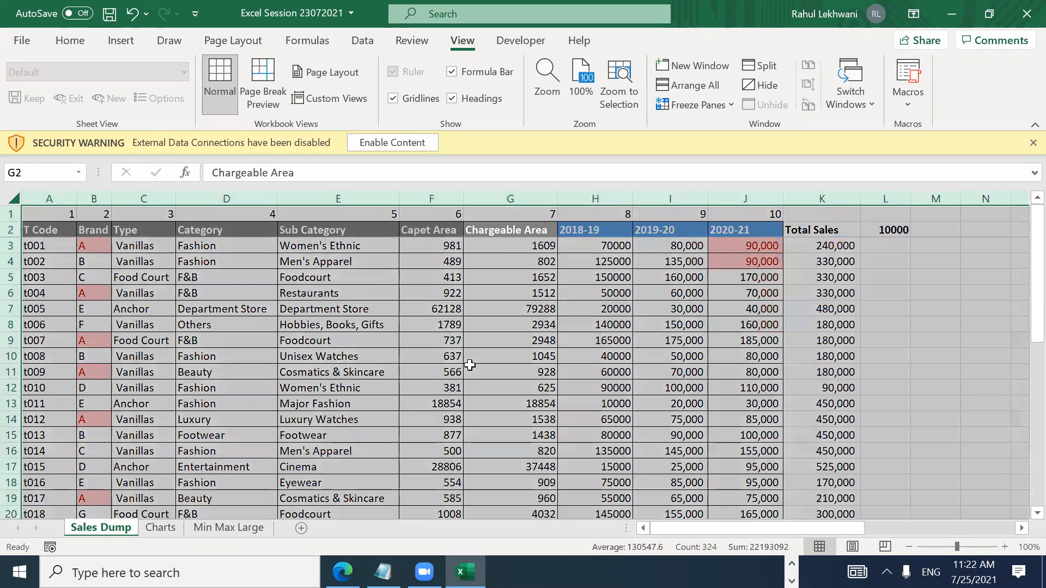
key("Return")
key("Return")
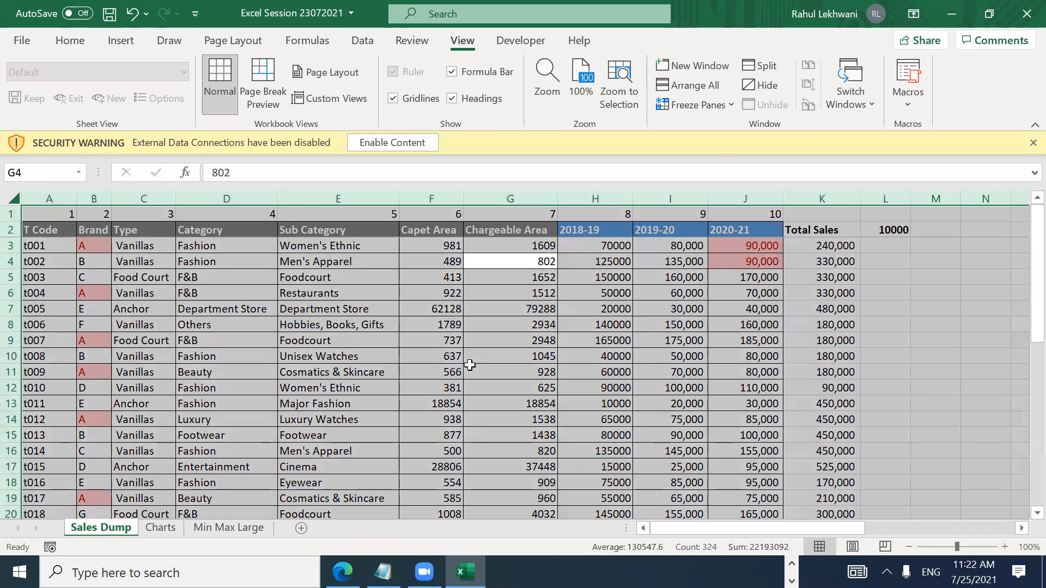
key("Down")
key("ctrl+s")
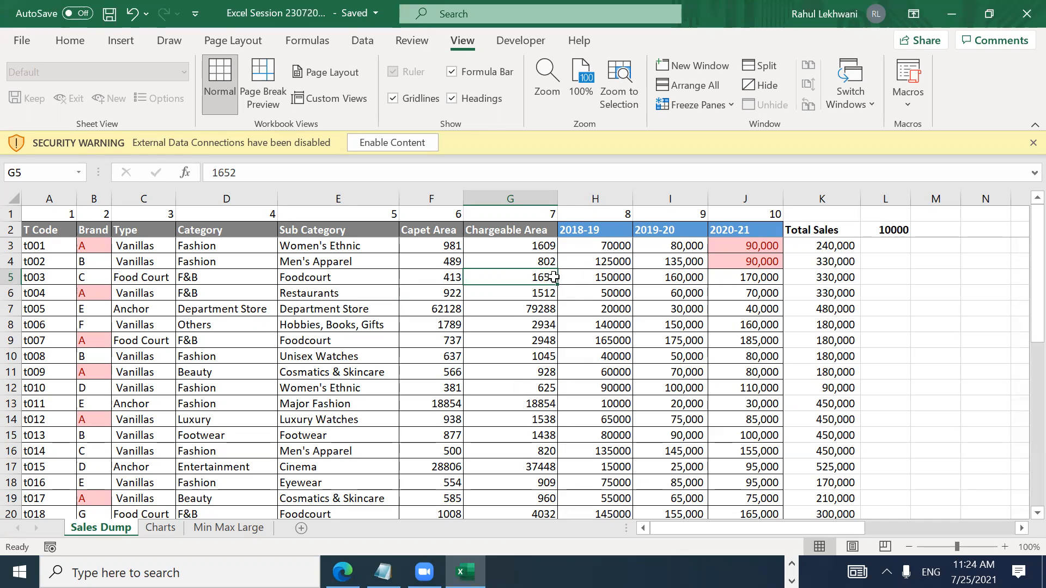
Step: Move along the header row to the 2020-21 and 2019-20 headers
key("Up")
key("Up")
key("Up")
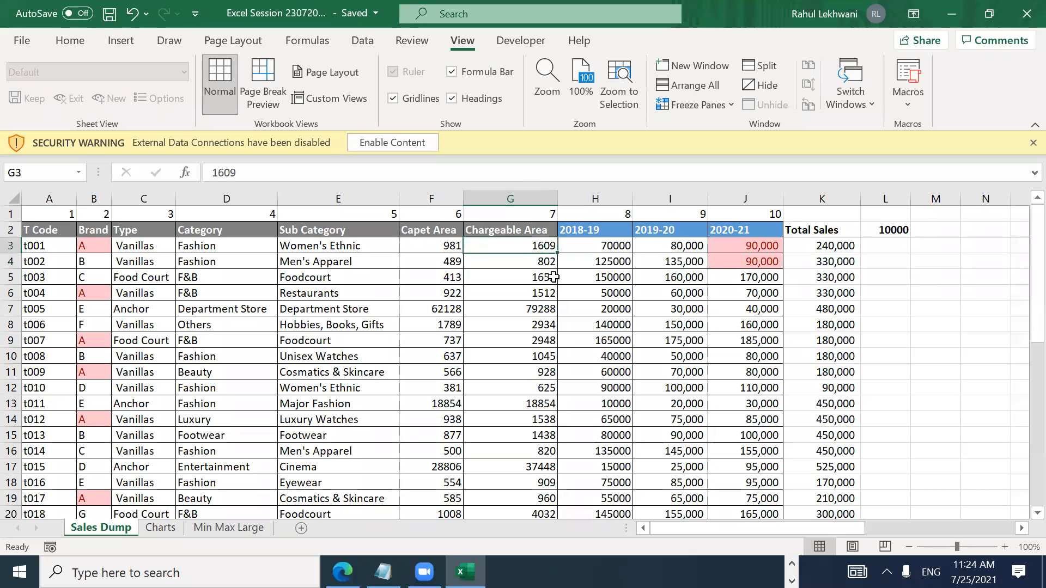
key("Down")
key("Left")
key("Left")
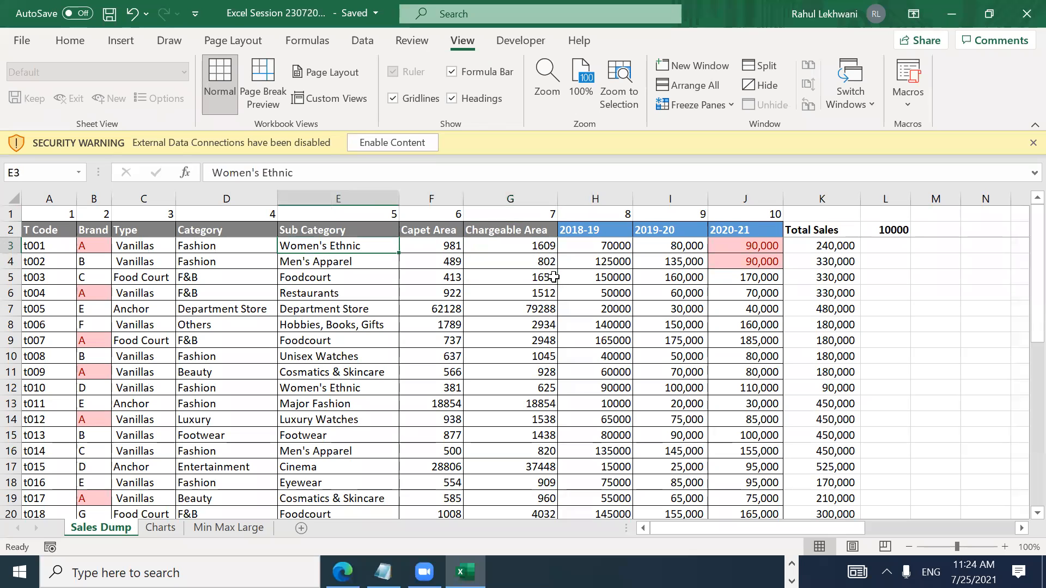
key("Home")
key("Up")
key("Right")
key("Right")
key("Right")
key("Right")
key("Right")
key("Right")
key("Right")
key("Right")
key("Right")
key("Right")
key("Left")
key("Left")
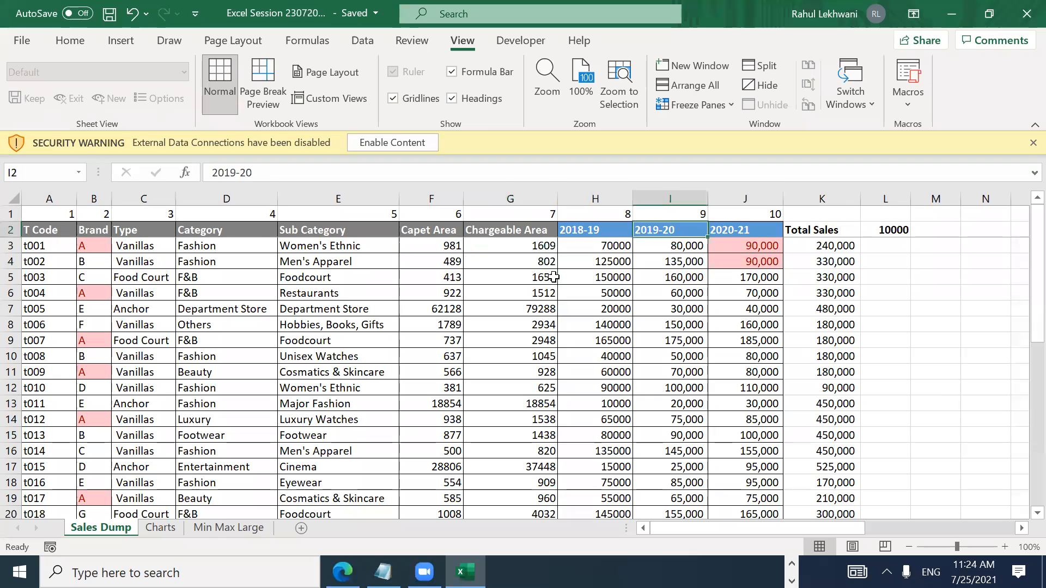
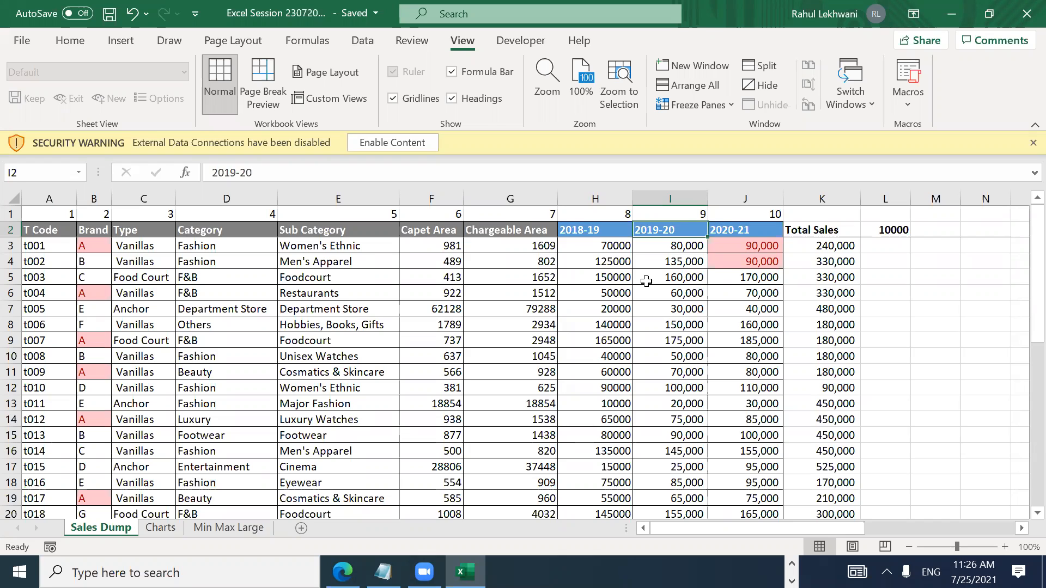
Step: Move along the year headers, run down the 2020-21 column, and return to the top
key("Right")
key("Right")
key("Right")
key("Left")
key("Down")
key("Left")
key("Left")
Step: Move through the first data rows to the Men's Apparel sub category and Chargeable Area figure
key("Left")
key("Left")
key("Left")
key("Left")
key("Left")
key("Left")
key("Left")
key("Left")
key("Right")
key("Right")
key("Right")
key("Right")
key("Right")
key("Right")
key("Right")
key("Right")
key("Right")
key("Down")
key("Down")
key("Down")
key("Down")
key("Down")
key("Down")
key("Down")
key("Down")
key("Down")
key("Down")
key("Down")
key("Down")
key("Down")
key("Down")
key("Down")
key("Down")
key("Down")
key("Down")
key("Down")
key("Down")
key("Up")
key("Up")
key("Up")
key("Up")
key("Up")
key("Up")
key("Up")
key("Up")
key("Up")
key("Up")
key("Up")
key("Up")
key("Up")
key("Up")
key("Up")
key("Up")
key("Up")
key("Up")
key("Up")
key("Up")
key("Left")
key("Left")
key("Left")
key("Left")
key("Left")
key("Left")
key("Down")
key("Down")
key("Down")
key("Right")
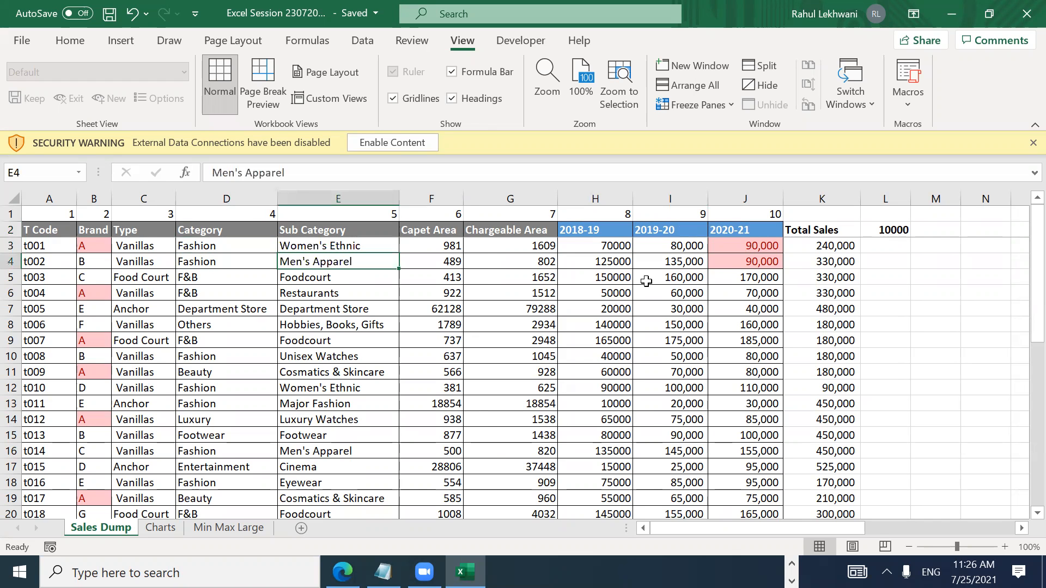
key("Right")
key("Right")
key("Right")
key("Right")
key("Right")
key("Right")
key("Right")
key("Right")
key("Right")
key("Right")
key("Right")
key("Right")
key("Right")
key("Right")
key("Right")
key("Right")
key("Right")
key("ctrl+Left")
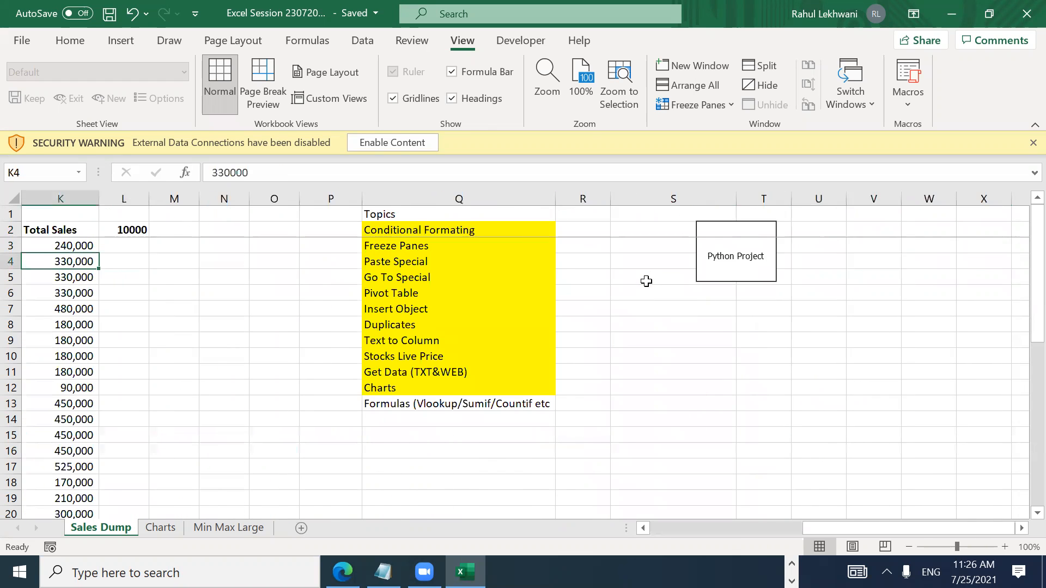
key("Left")
key("Left")
key("Left")
key("Left")
key("Left")
key("Left")
key("Left")
key("Left")
key("Left")
key("Left")
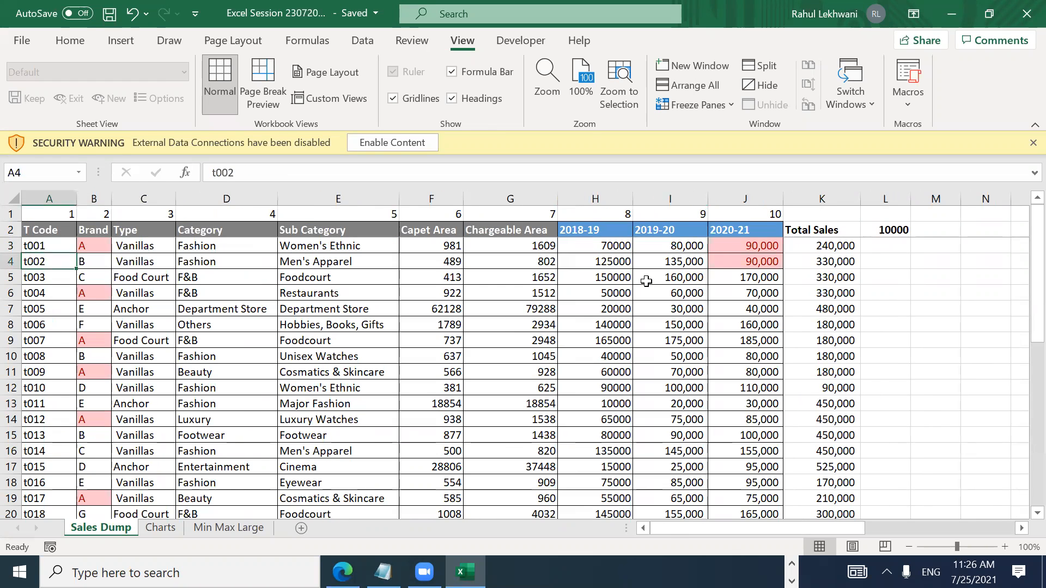
Step: Select the whole sales table and apply View > Freeze Panes, then go to row 5's Brand cell
key("ctrl+a")
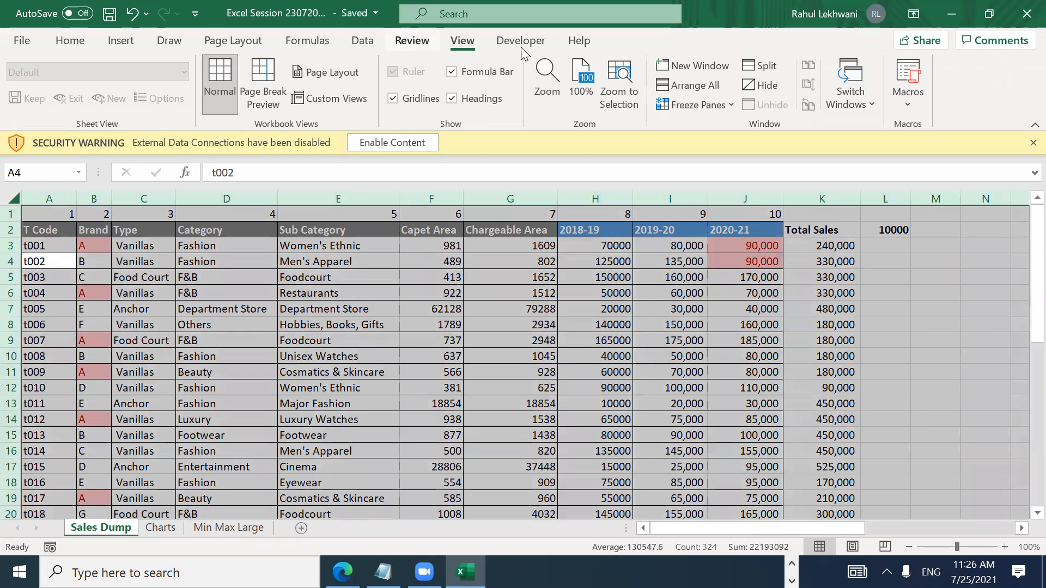
left_click(701, 105)
left_click(718, 133)
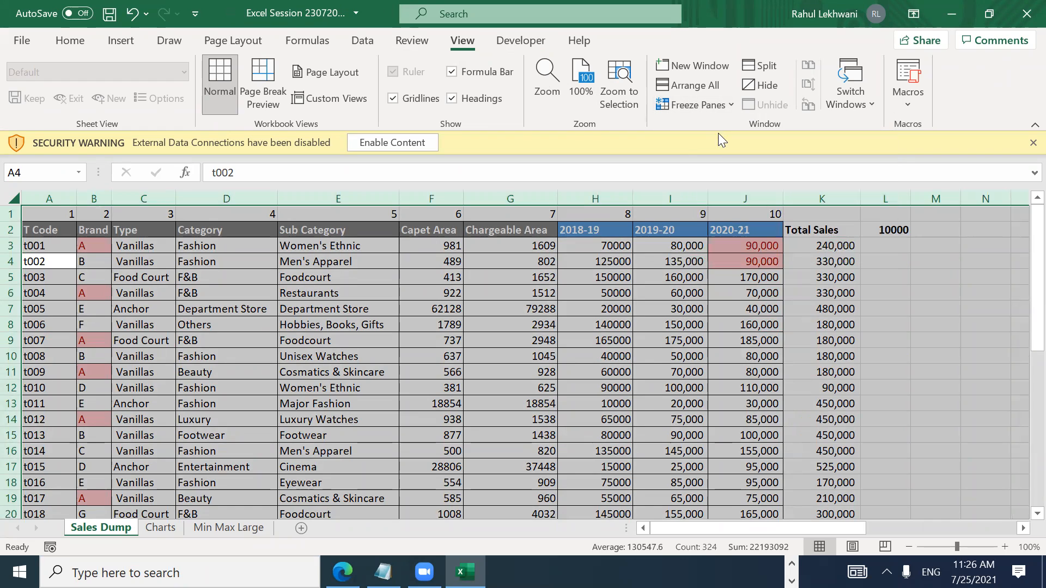
key("Down")
key("Right")
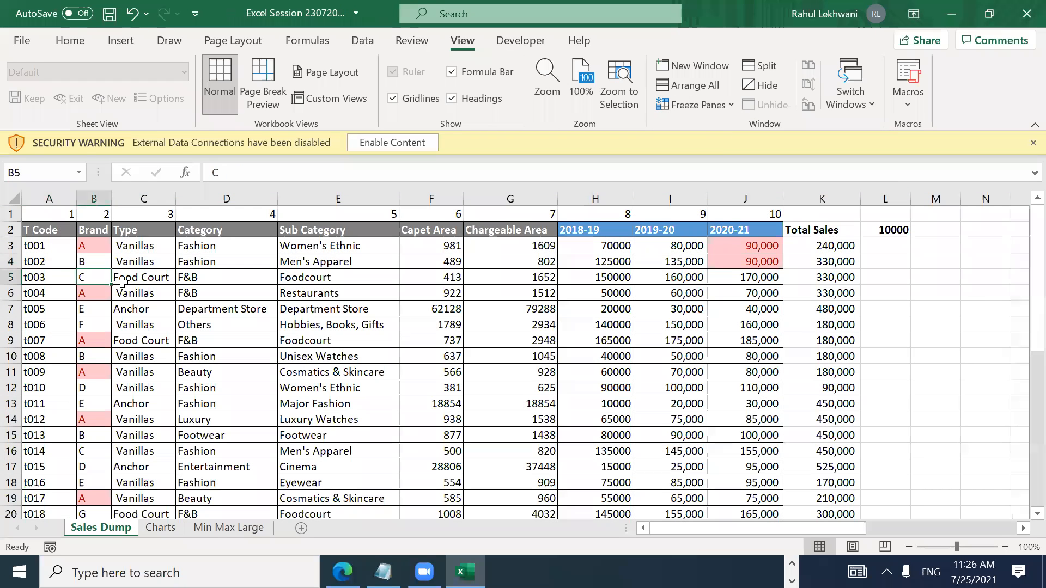
Step: Select the Brand column, freeze the first column, and move right to test it
key("ctrl+space")
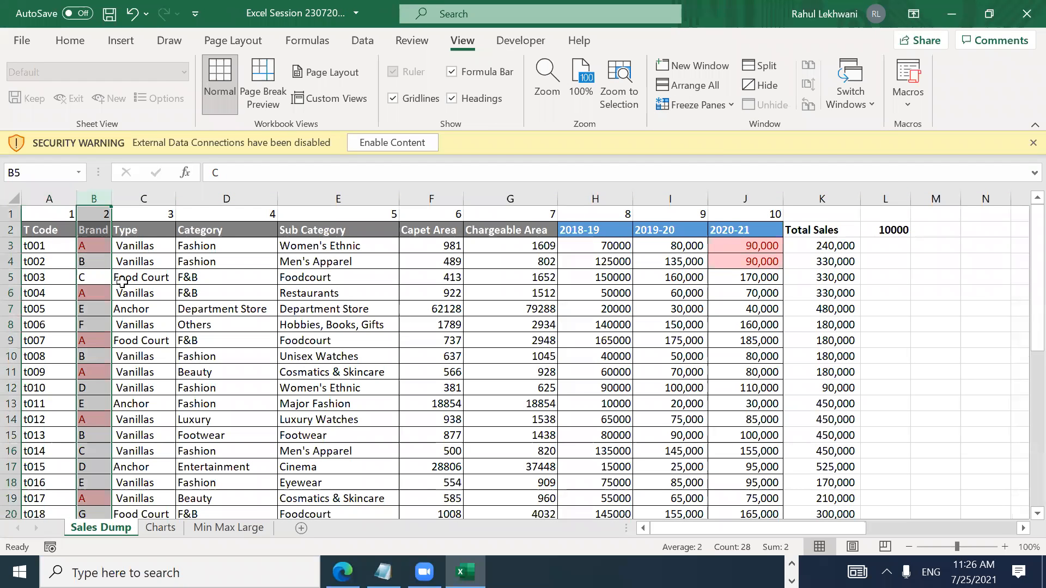
left_click(715, 106)
left_click(729, 137)
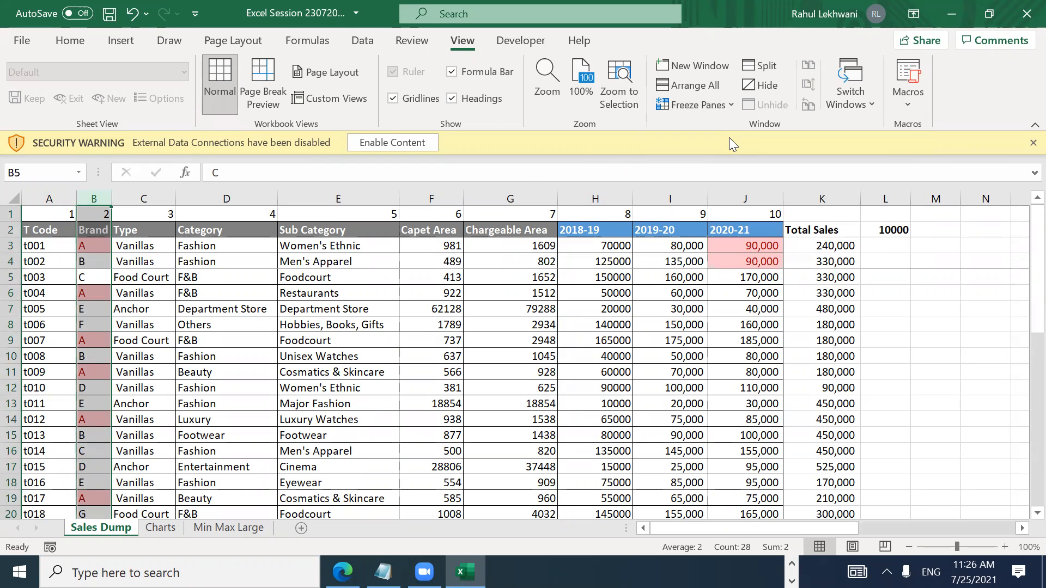
key("Right")
key("Right")
key("Right")
key("Right")
key("Right")
key("Right")
key("Right")
key("Right")
key("Right")
key("Right")
key("Right")
key("Right")
key("Right")
key("Right")
key("Right")
key("Right")
key("Right")
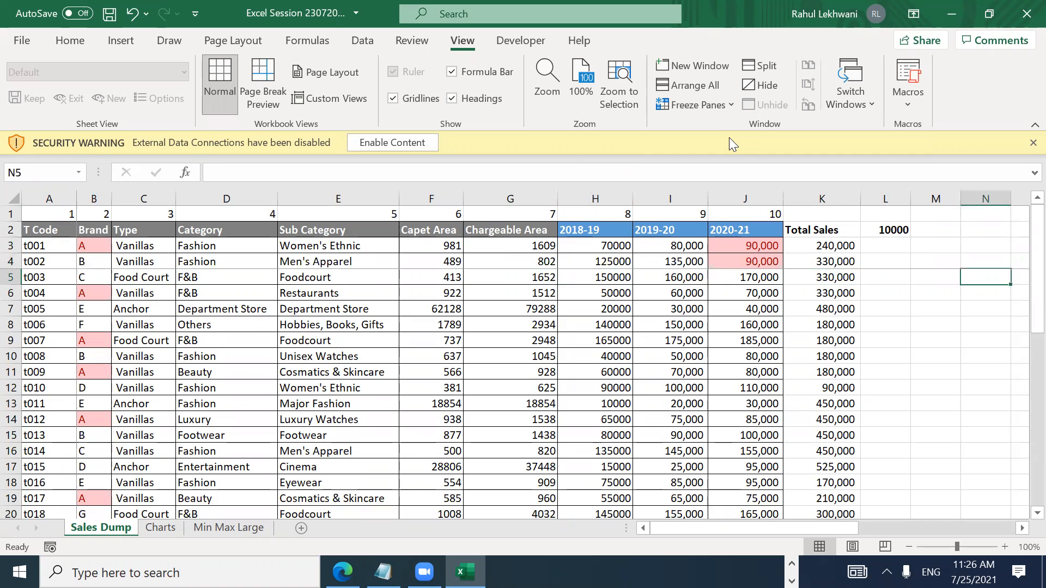
key("Right")
key("Right")
key("Right")
key("Right")
key("Right")
key("Right")
key("Right")
key("Right")
key("Right")
key("Right")
key("Right")
key("Right")
key("Right")
key("Right")
key("Right")
key("Right")
key("Right")
key("Right")
key("Right")
key("Right")
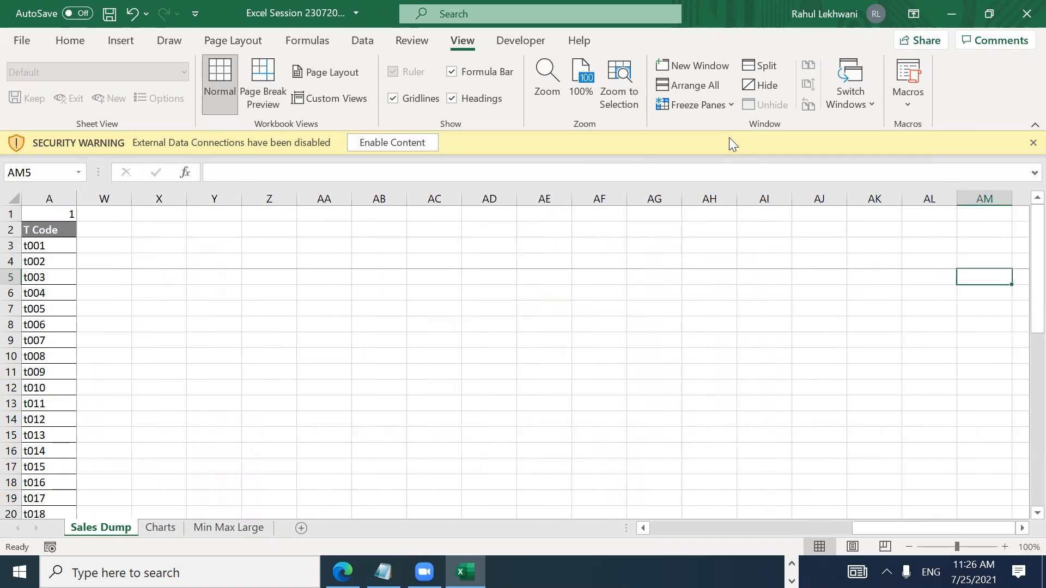
Step: Move back and forth along row 5, ending at the start of the row
key("Left")
key("Left")
key("Left")
key("Left")
key("Left")
key("Left")
key("Left")
key("Left")
key("Left")
key("Left")
key("Left")
key("Left")
key("Left")
key("Left")
key("Left")
key("Left")
key("Left")
key("Left")
key("Left")
key("Left")
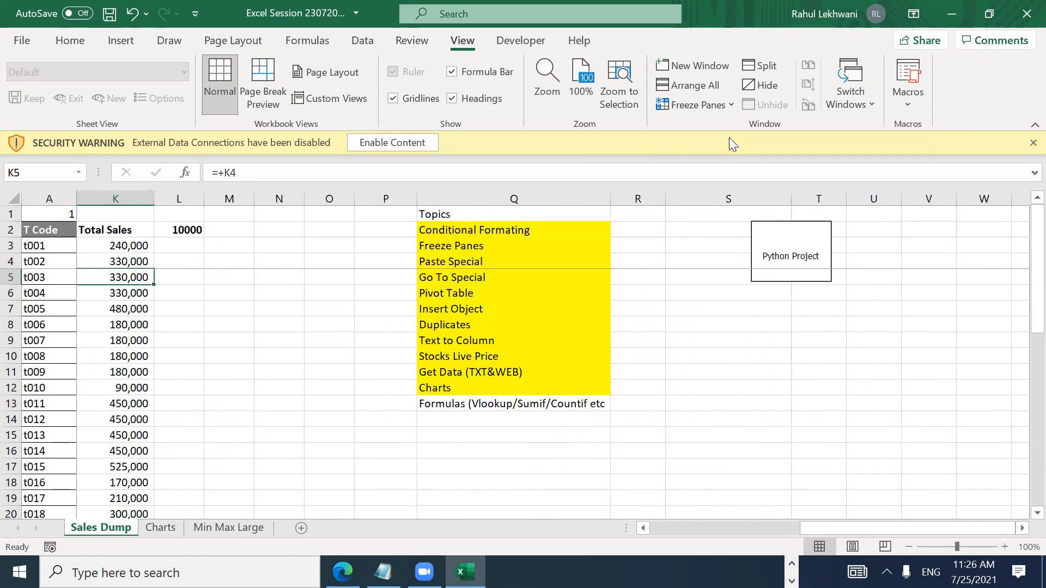
key("Left")
key("Left")
key("Left")
key("Left")
key("Left")
key("Left")
key("Left")
key("Left")
key("Right")
key("Right")
key("Right")
key("Right")
key("Right")
key("Right")
key("Right")
key("Right")
key("Right")
key("Right")
key("Right")
key("Right")
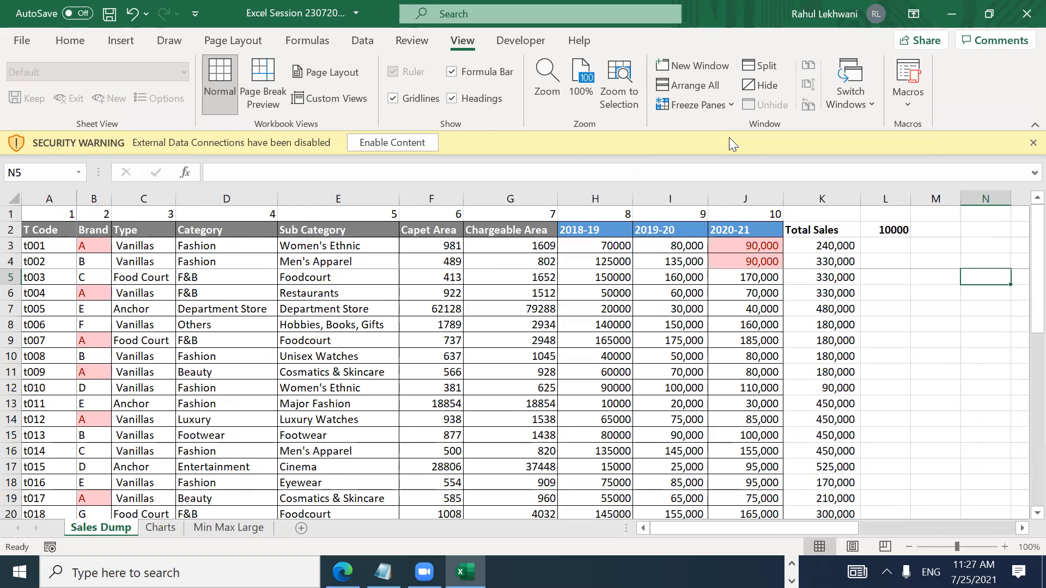
key("Right")
key("Right")
key("Right")
key("Right")
key("Right")
key("Right")
key("Right")
key("Right")
key("Right")
key("Left")
key("Left")
key("Left")
key("Left")
key("Left")
key("Left")
key("Left")
key("Left")
key("Left")
key("Left")
key("Left")
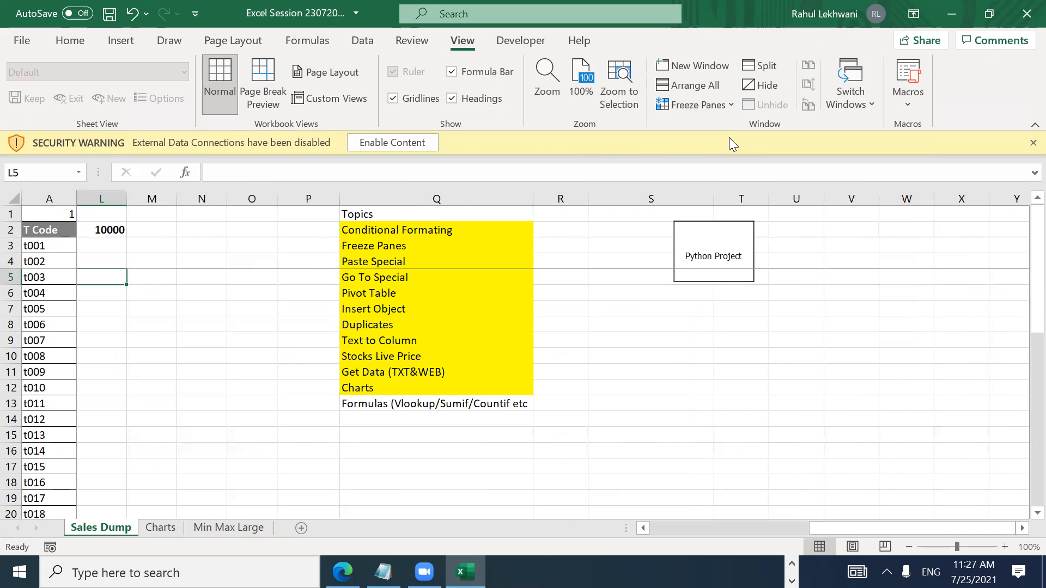
key("Left")
key("Left")
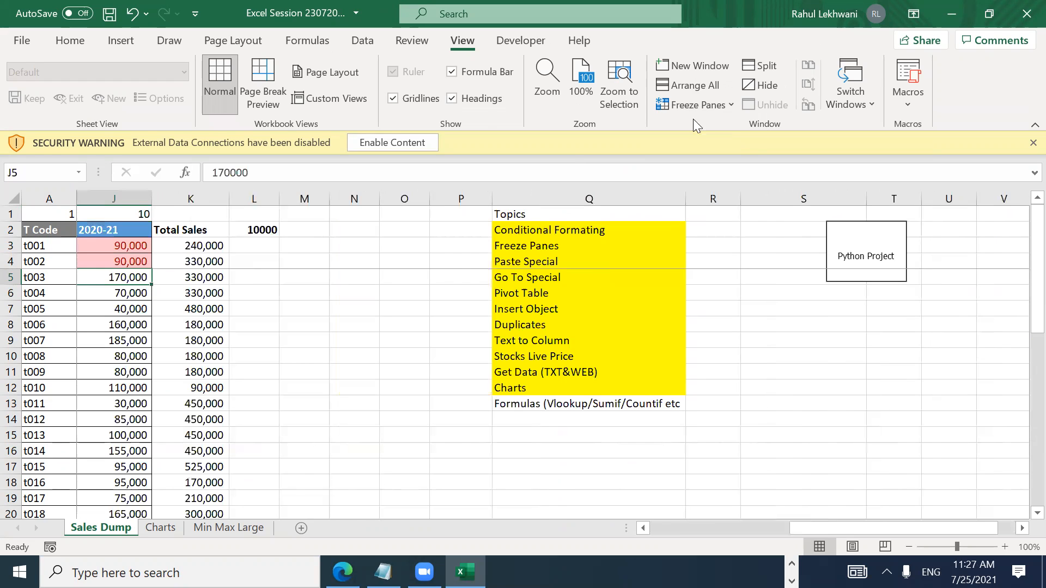
key("ctrl+Left")
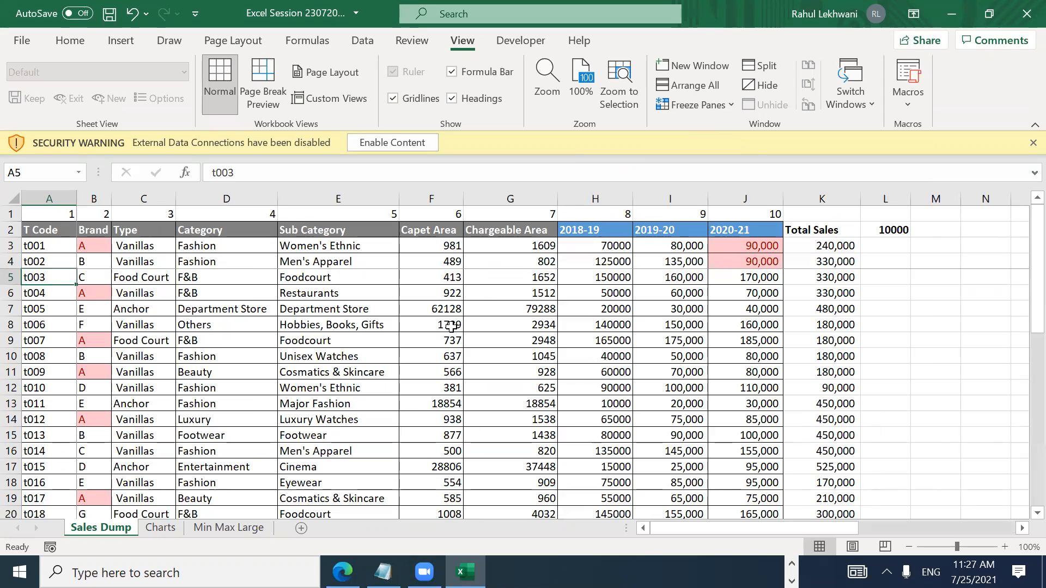
Step: Select the entire sheet and go to the cell beside Conditional Formating in the Topics list
key("ctrl+a")
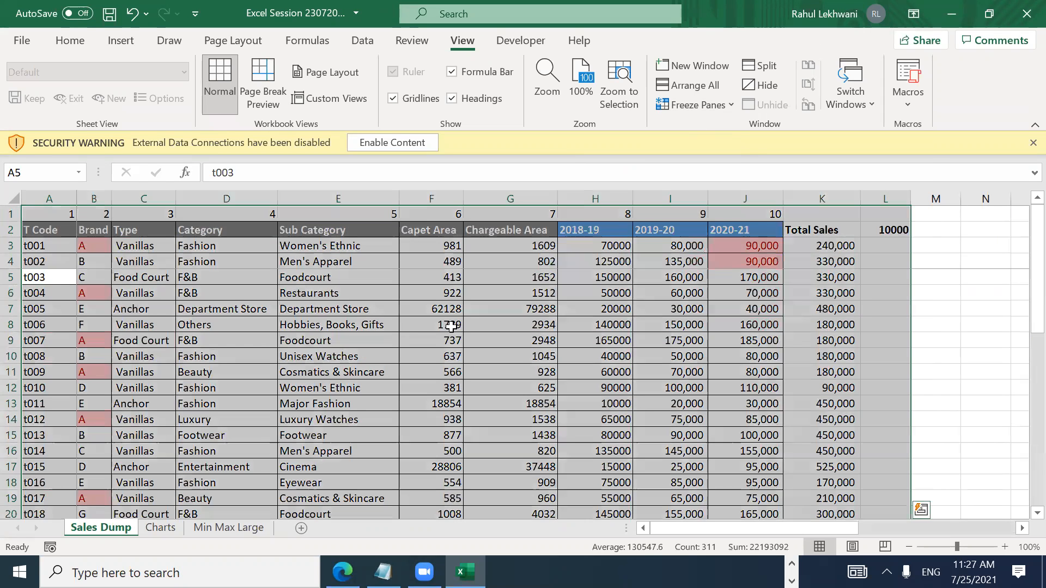
key("ctrl+a")
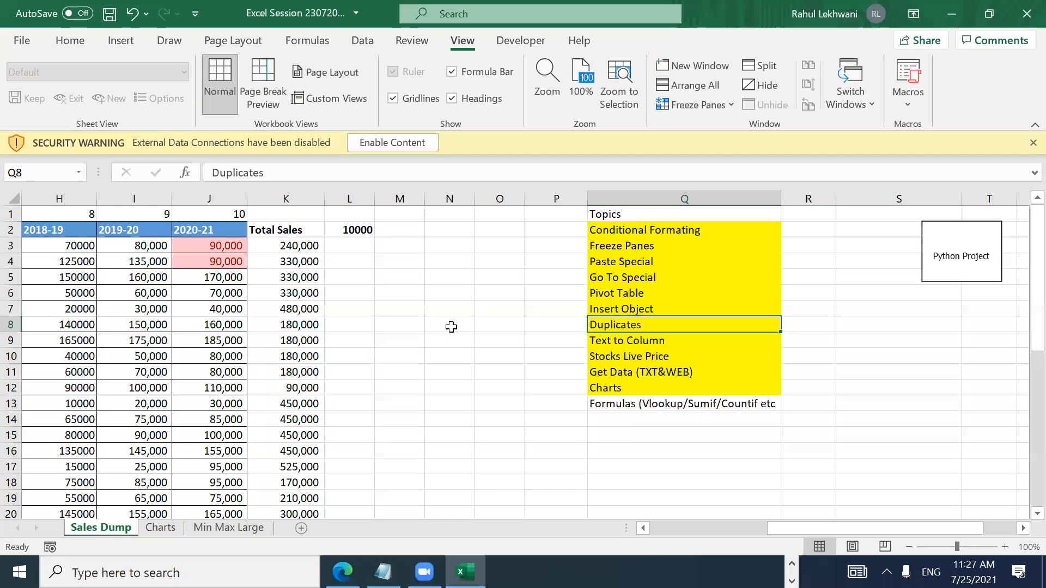
key("Up")
key("Up")
key("Up")
key("Up")
key("Up")
key("Up")
key("Right")
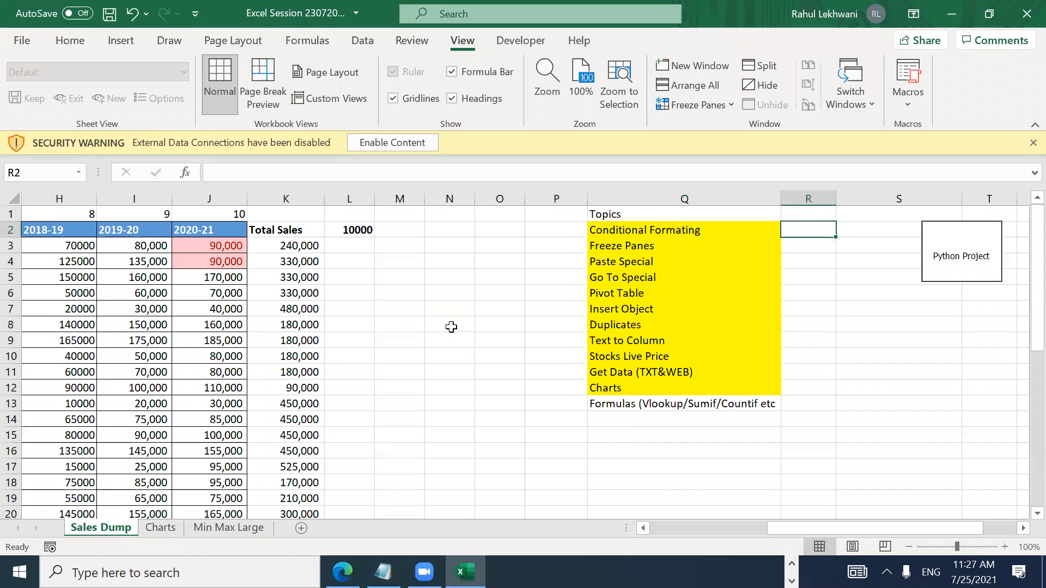
Step: Enter Done beside Conditional Formating in R2 and paste it beside Freeze Panes in R3
type("Done")
key("Return")
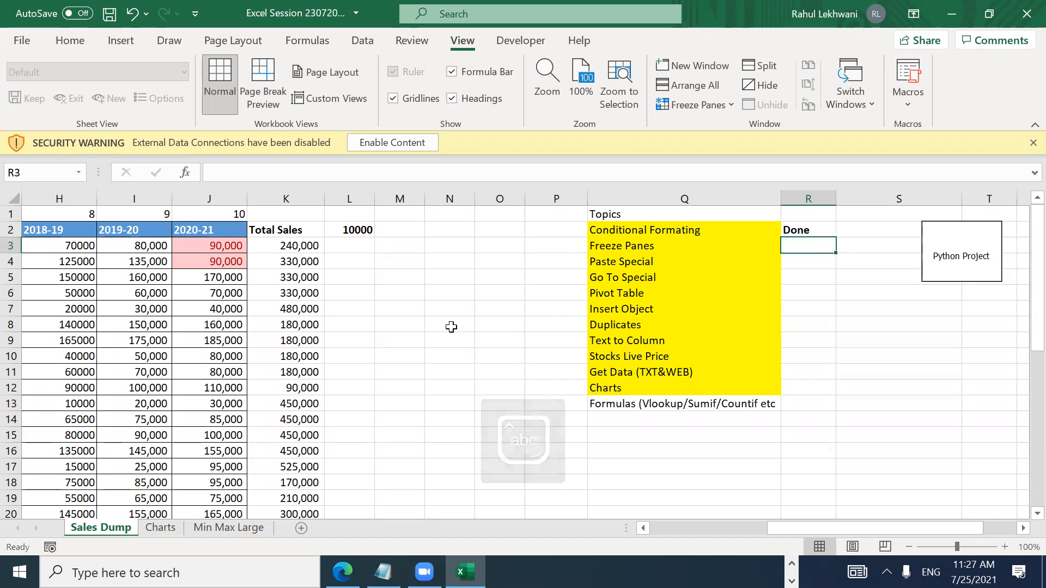
key("Up")
key("ctrl+c")
key("Down")
type("\\")
key("Return")
key("Up")
key("Up")
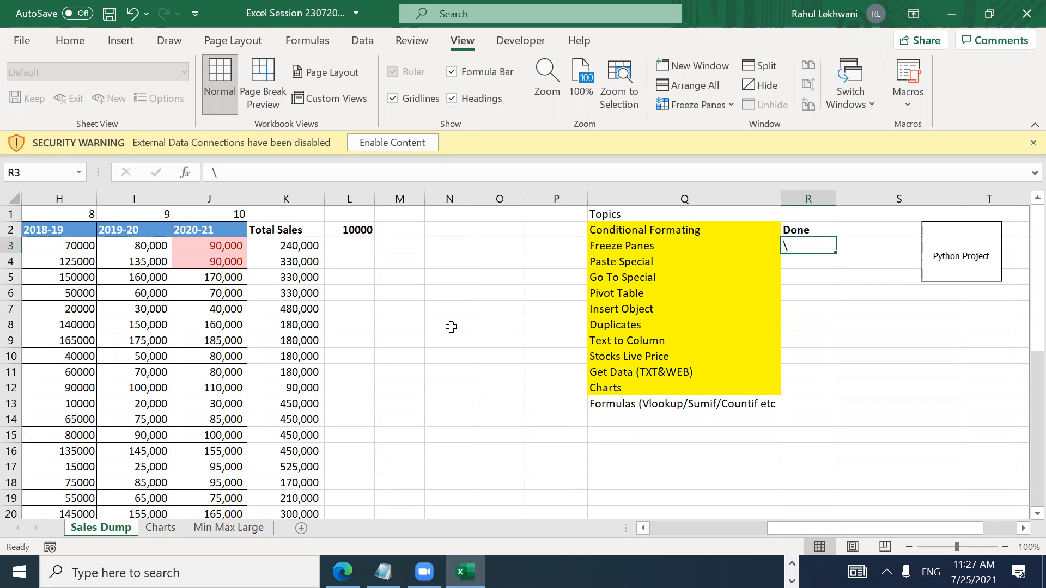
key("ctrl+c")
key("Down")
key("ctrl+Left")
key("ctrl+Left")
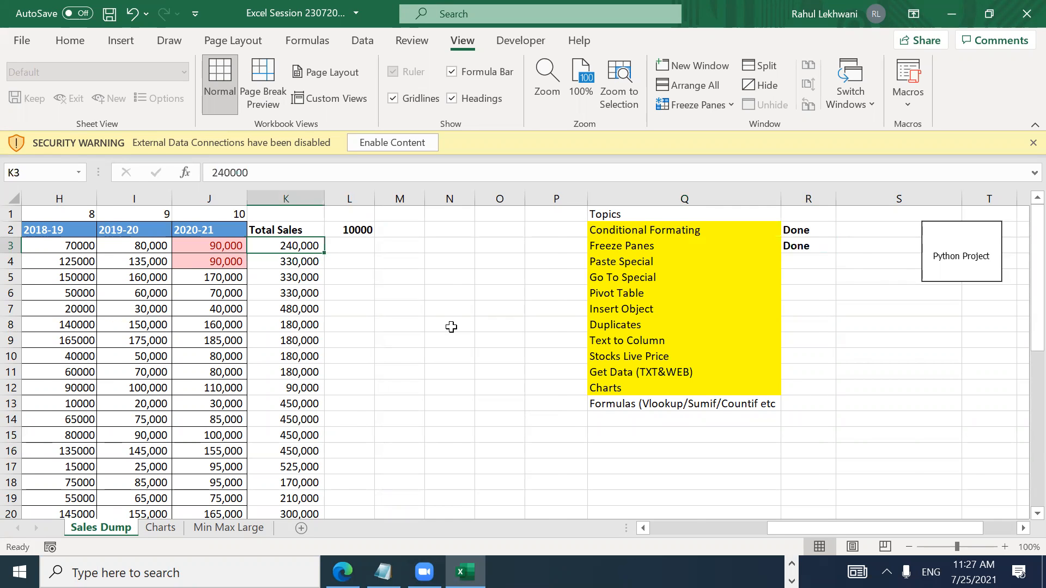
Step: Return to the first Total Sales cell in row 3
key("ctrl+Left")
key("Right")
key("Right")
key("Right")
key("Right")
key("Right")
key("Right")
key("Right")
key("Right")
key("Right")
key("Right")
key("Right")
key("Left")
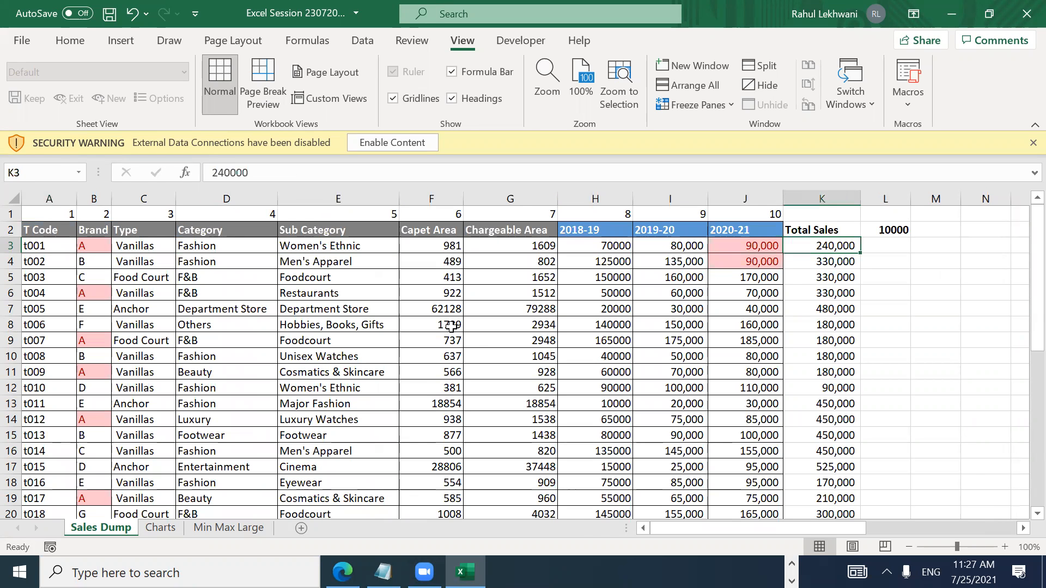
Step: Enter =+SUM(H3:J3) in K3 as the Total Sales formula for t001 and copy it
type("+")
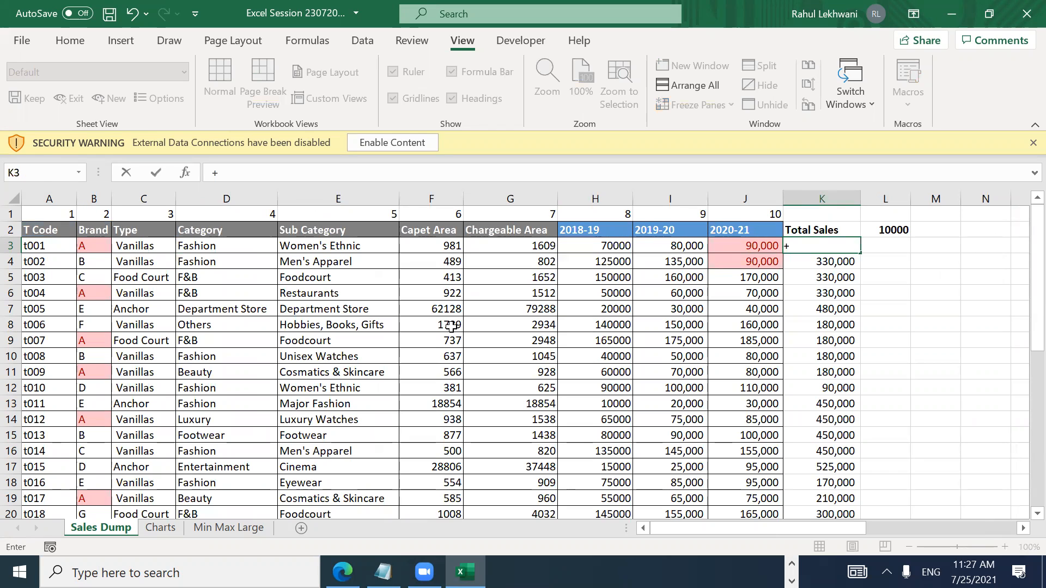
key("Escape")
type("+s")
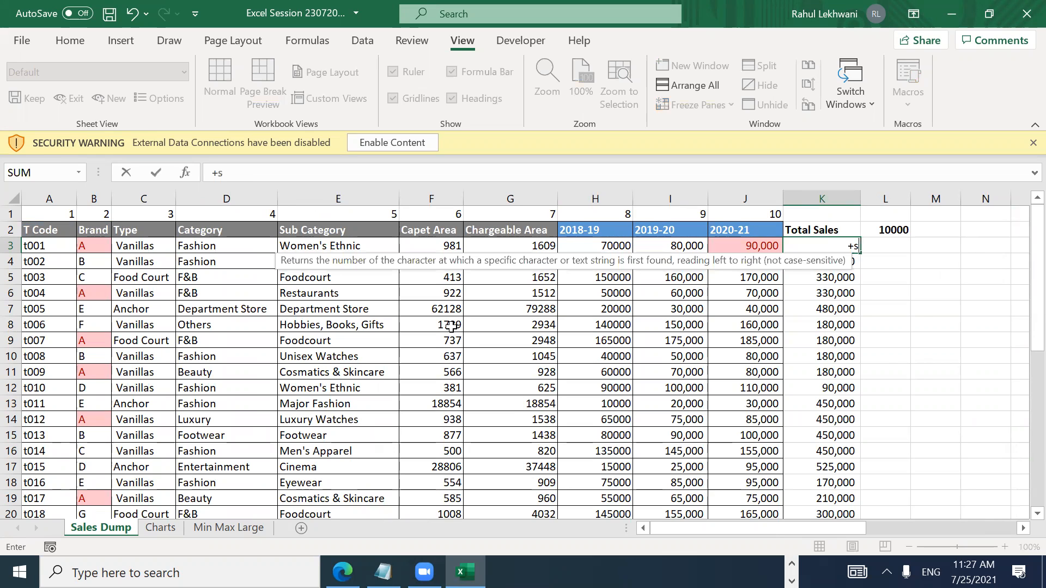
type("um(")
key("Left")
key("Left")
key("Left")
key("shift+Right")
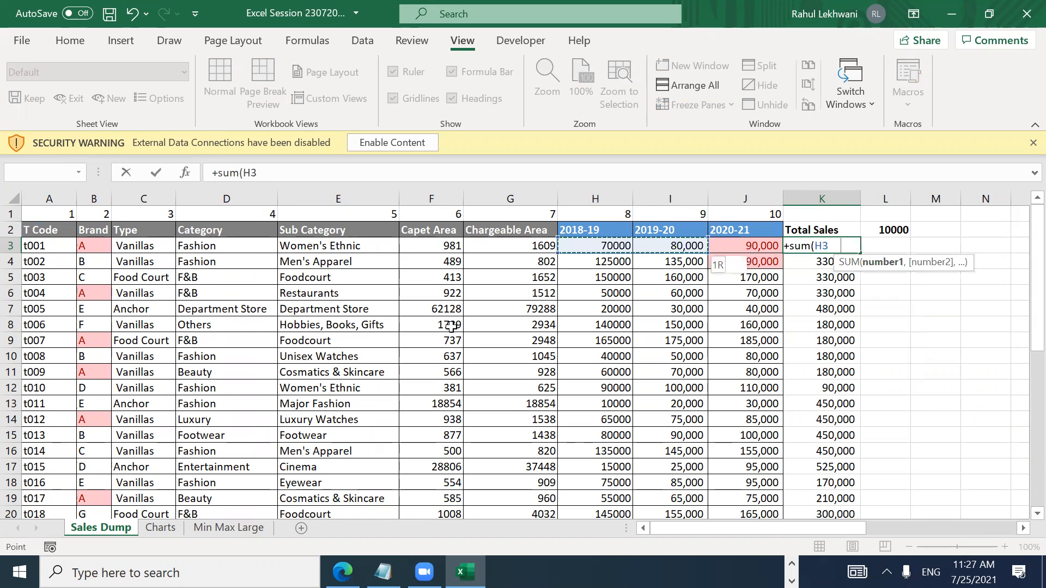
key("shift+Right")
key("ctrl+Return")
key("ctrl+c")
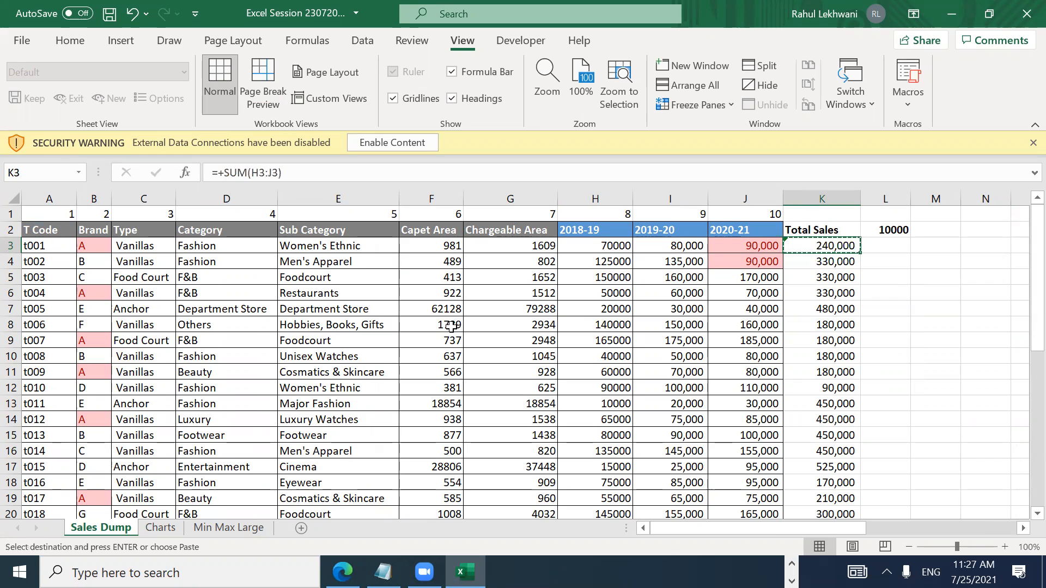
Step: Delete the old totals below K3 in the Total Sales column
key("ctrl+Down")
key("ctrl+Up")
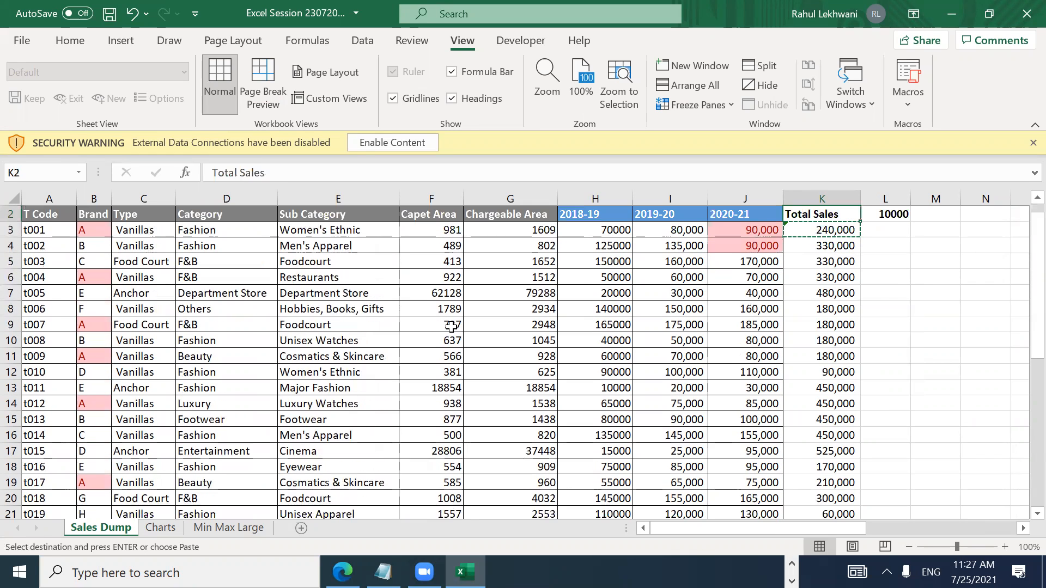
key("Down")
key("Down")
key("ctrl+shift+Down")
key("Delete")
key("ctrl+Up")
key("ctrl+Up")
key("ctrl+Up")
key("Down")
key("Down")
Step: Inspect the K3 formula in edit mode a few times without changing it
key("F2")
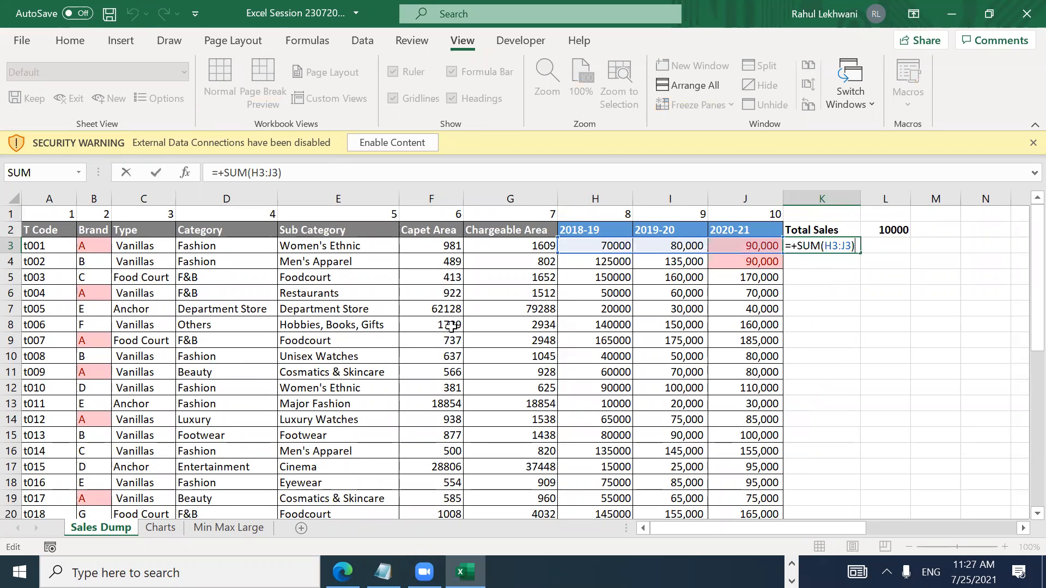
key("Escape")
key("F2")
key("Escape")
key("F2")
key("Escape")
key("Home")
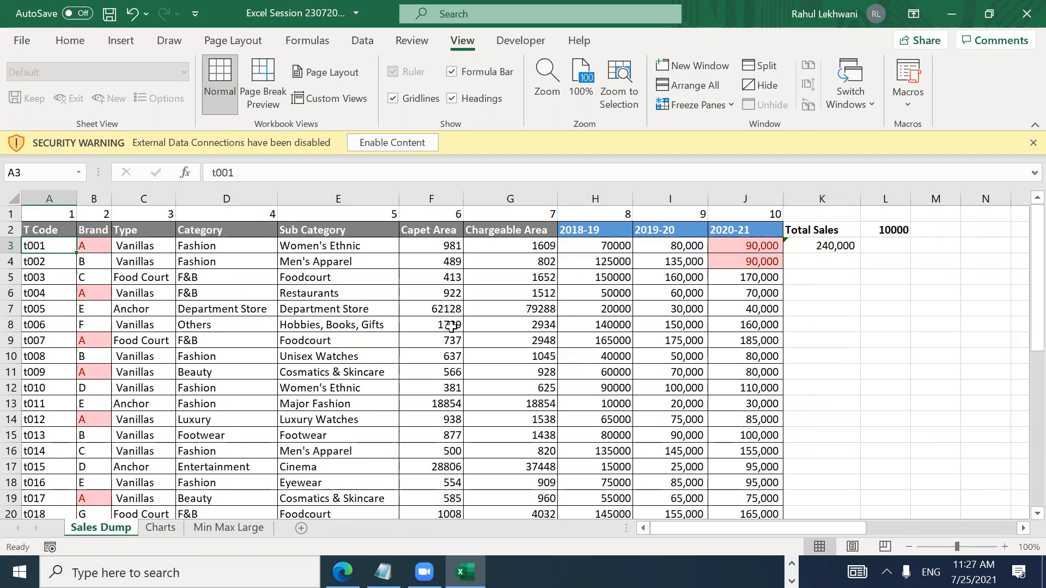
key("Right")
key("Right")
key("Right")
key("Right")
key("Right")
key("Right")
key("Right")
key("Right")
key("Right")
key("Right")
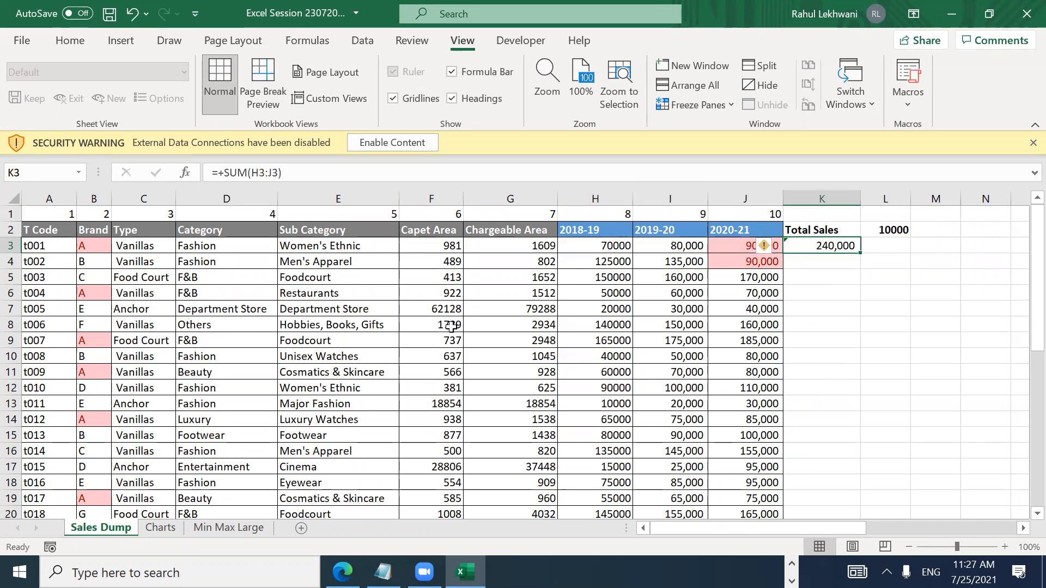
Step: Copy K3, check the table's last row, then cancel the copy and return to K3
key("ctrl+c")
key("Left")
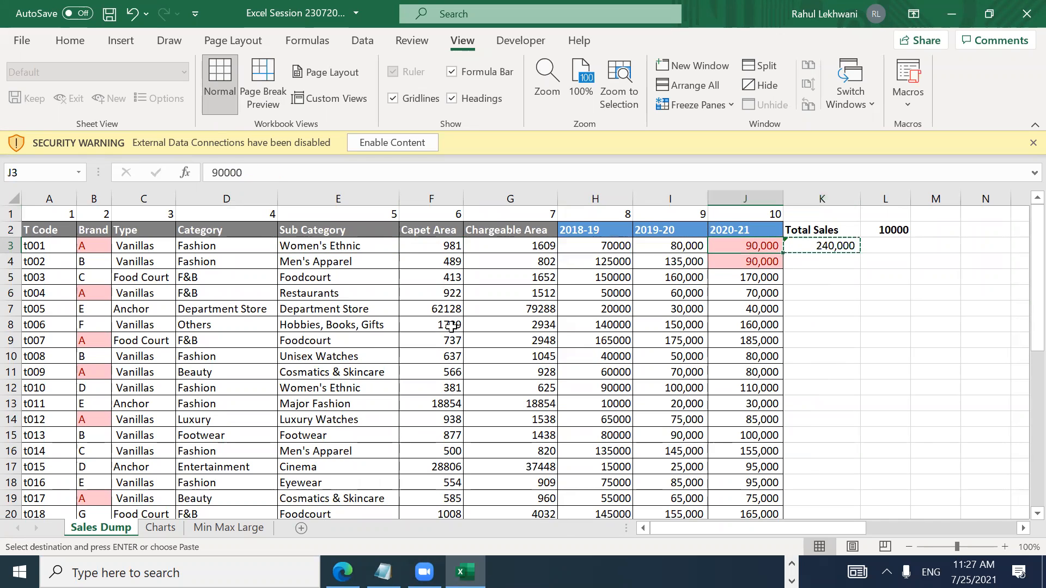
key("Down")
key("ctrl+Down")
key("Right")
key("Up")
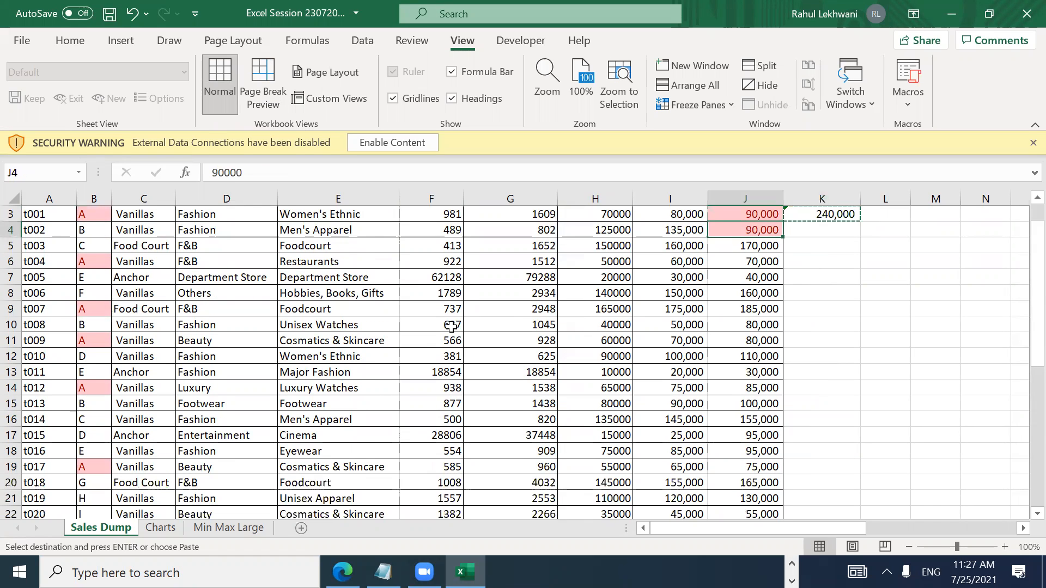
key("ctrl+Up")
scroll(451, 326, "up", 1)
key("Escape")
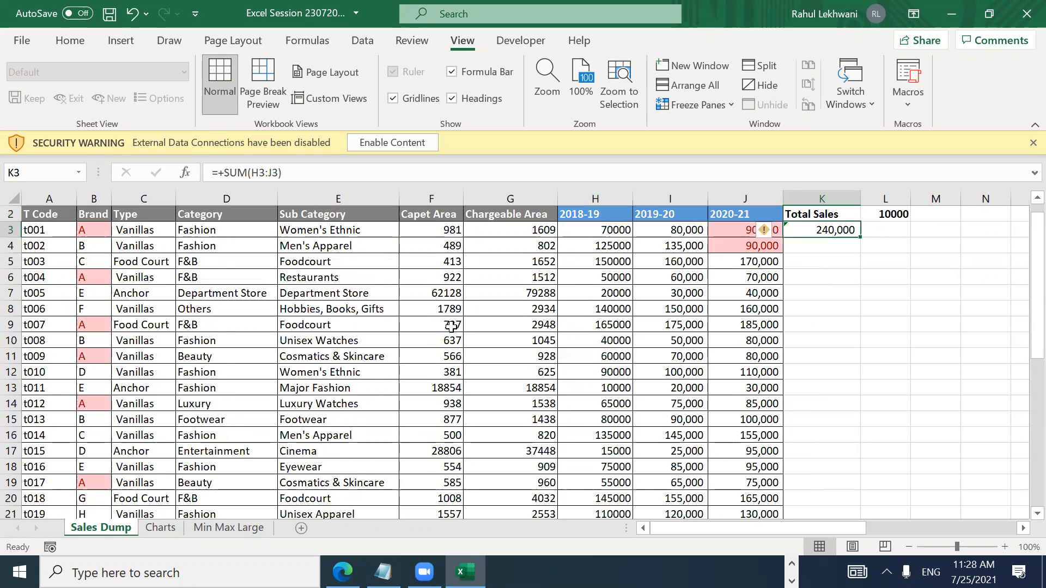
key("Down")
key("Up")
key("Up")
key("Down")
Step: Copy the K3 total and try the Alt+H Home ribbon hints, then cancel
key("ctrl+c")
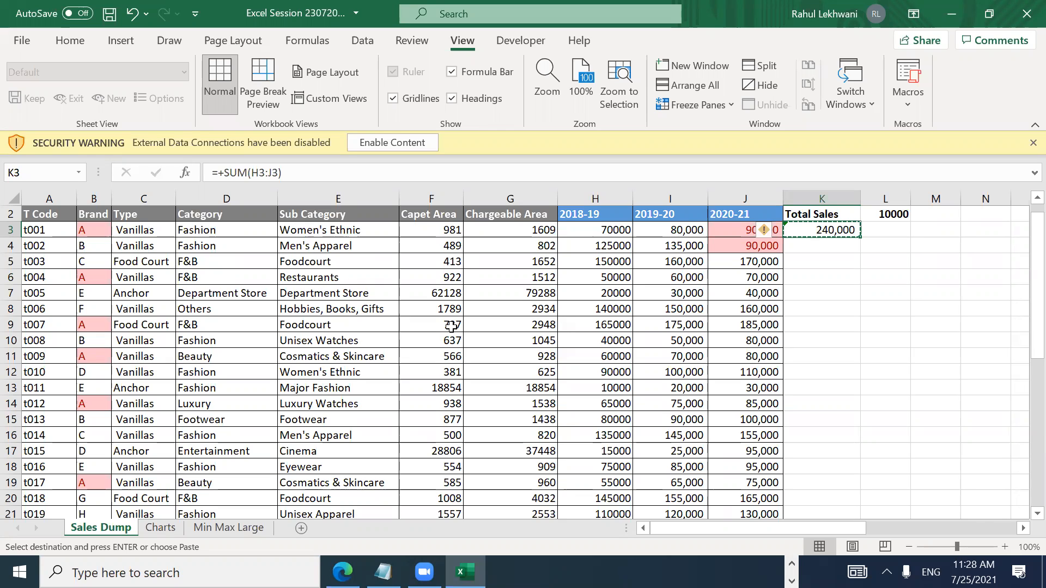
key("Escape")
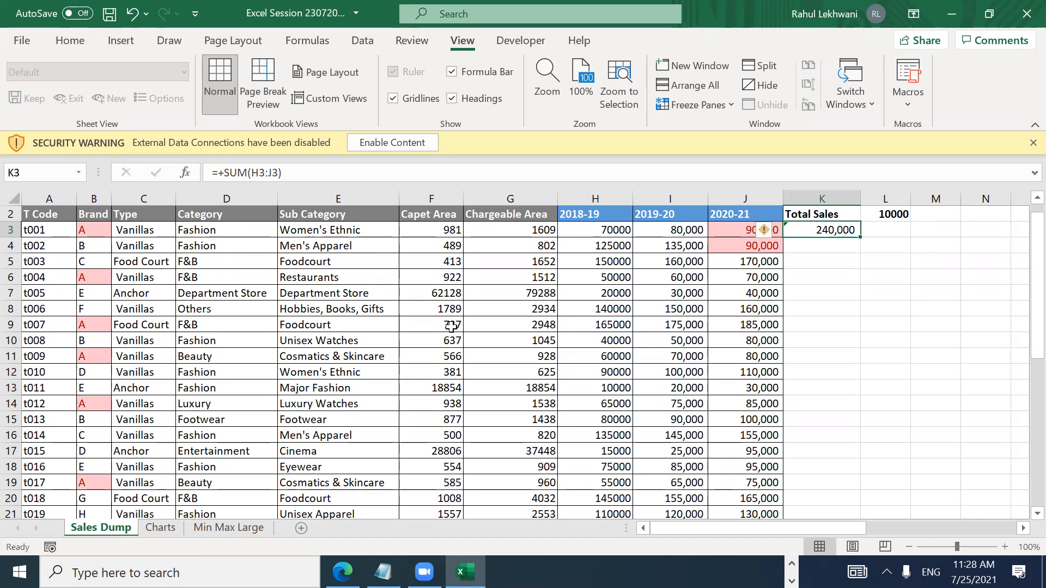
key("ctrl+c")
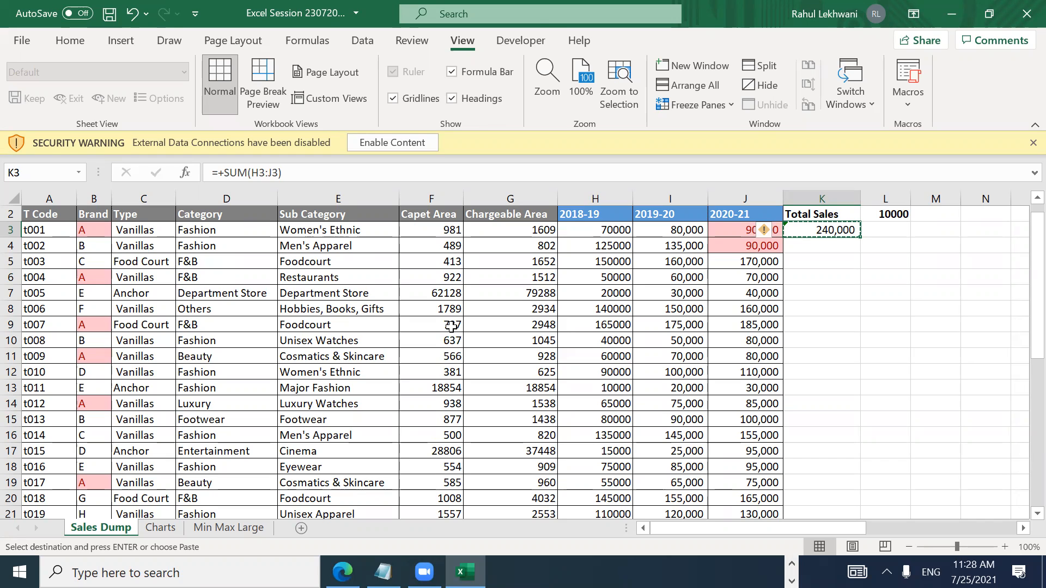
key("alt")
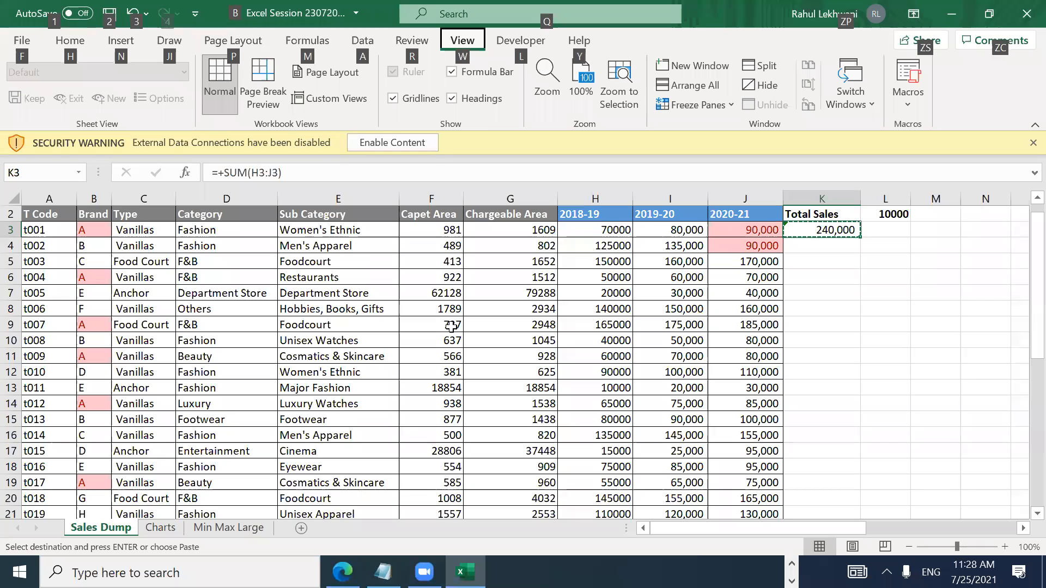
key("Escape")
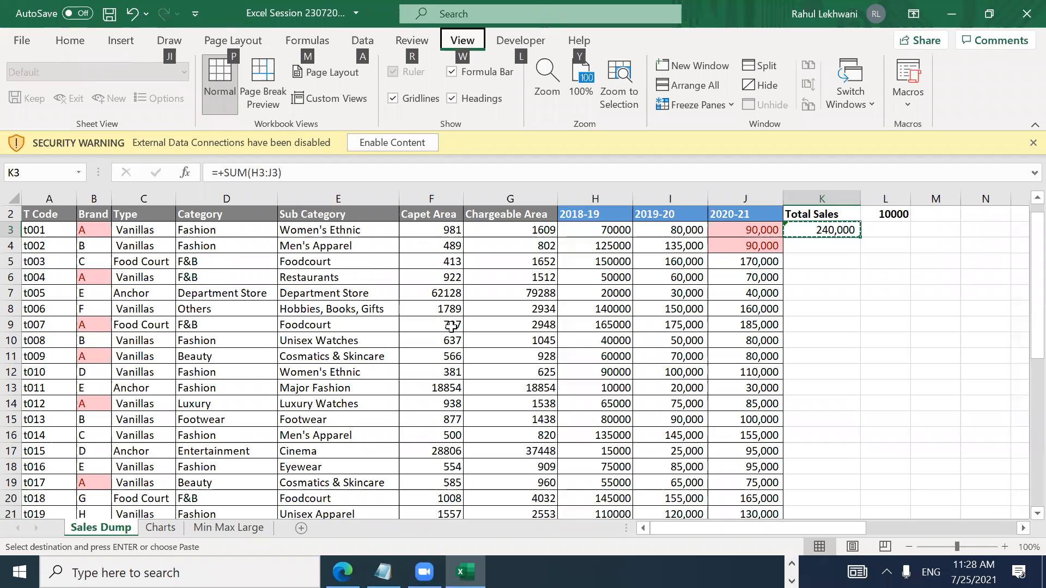
key("h")
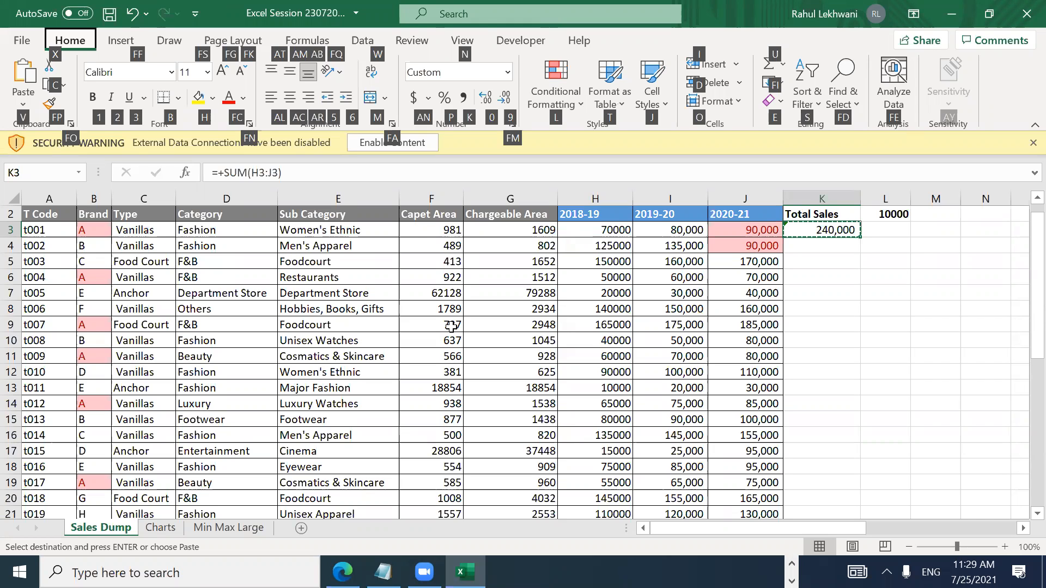
key("Left")
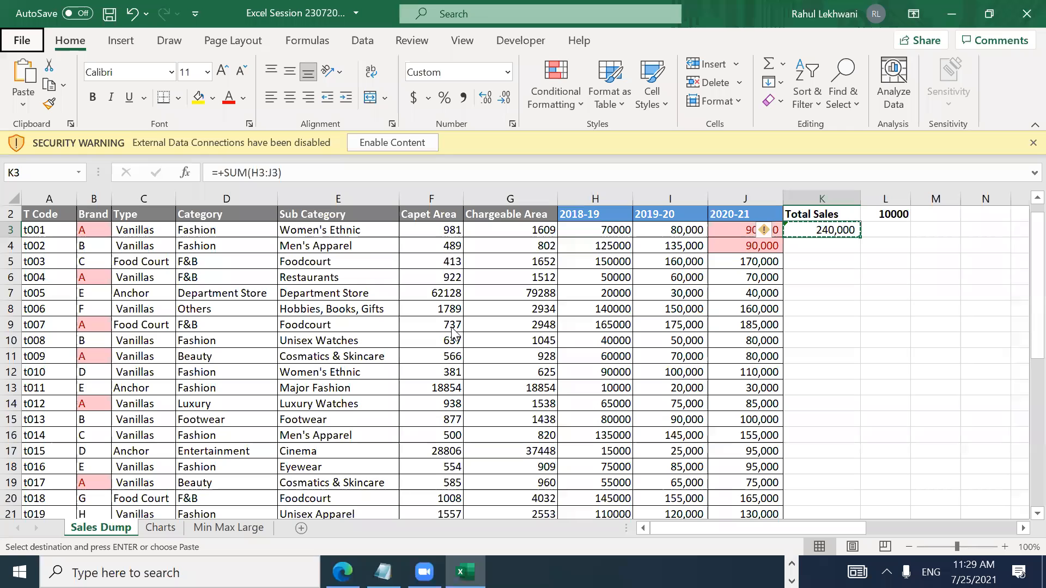
key("Escape")
key("Escape")
Step: Copy K3 and open Home > Paste > Paste Special with Alt, H, V, S, then close it
key("ctrl+c")
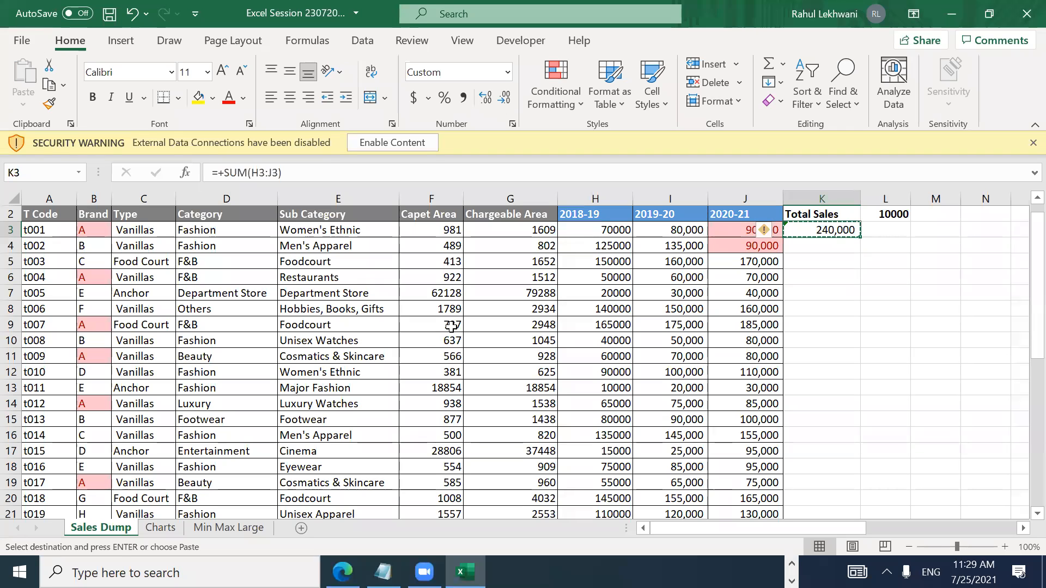
key("alt")
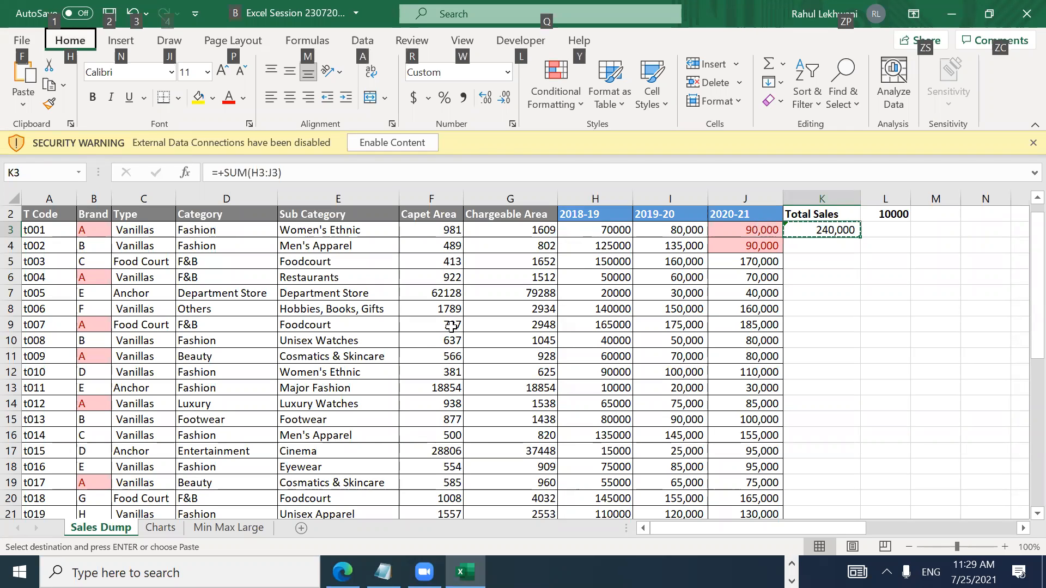
key("h")
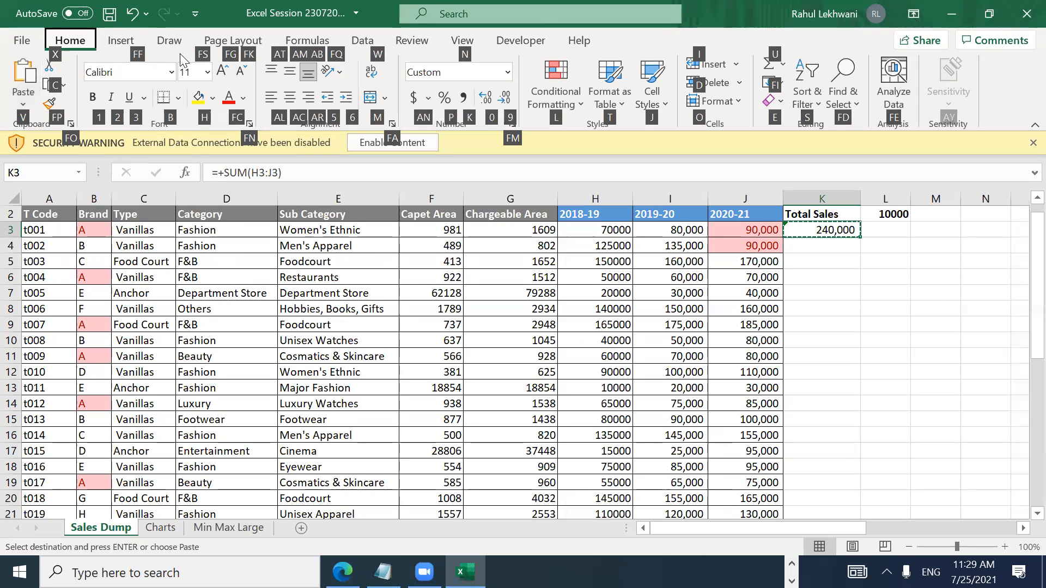
key("v")
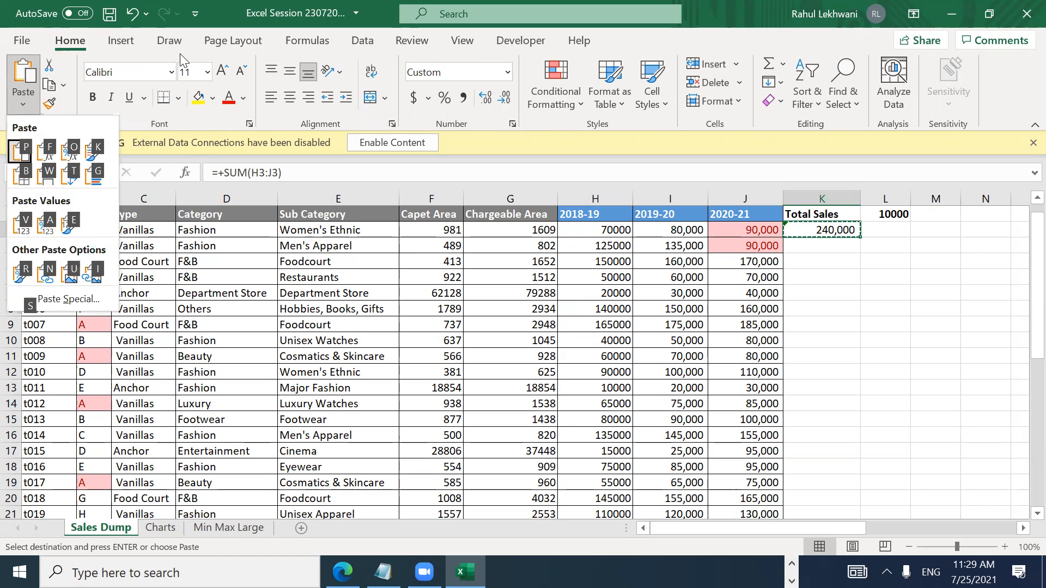
key("Down")
key("Down")
key("Down")
key("Down")
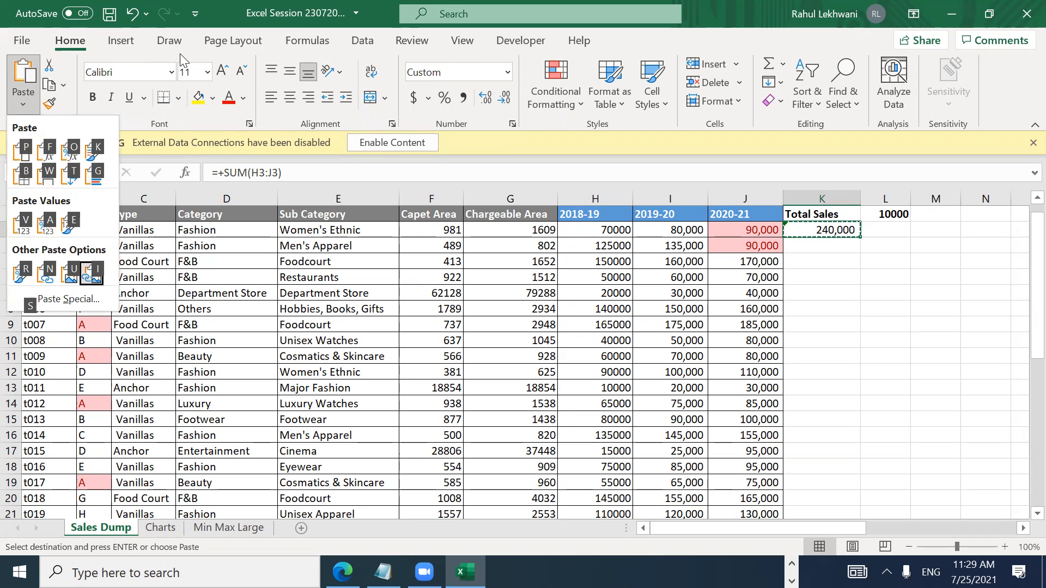
key("Up")
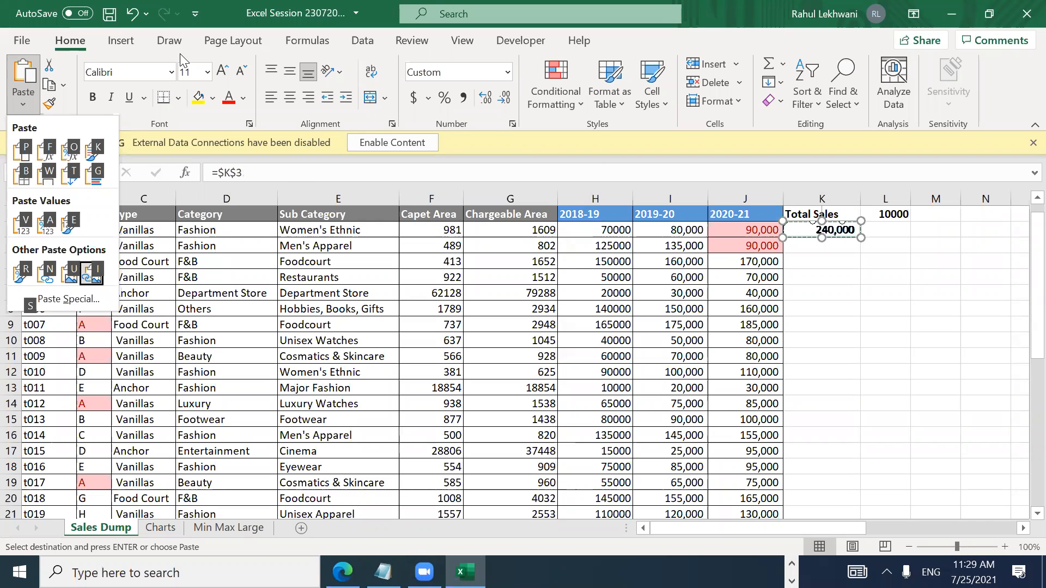
key("s")
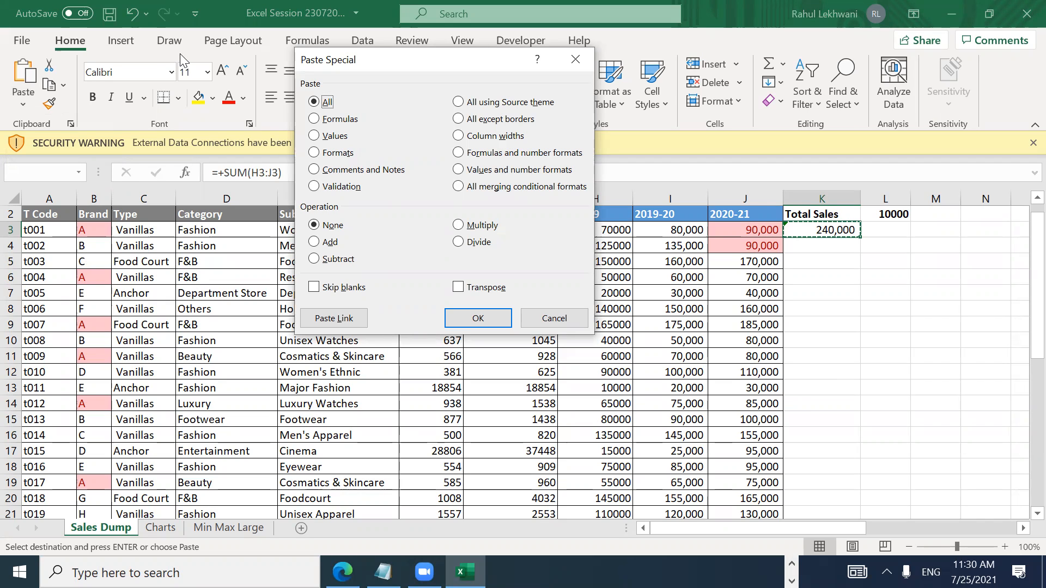
key("Escape")
key("Escape")
Step: Copy the K3 total again and move to the 2020-21 value in J3
key("Right")
key("Right")
key("Left")
key("Left")
key("ctrl+c")
key("Left")
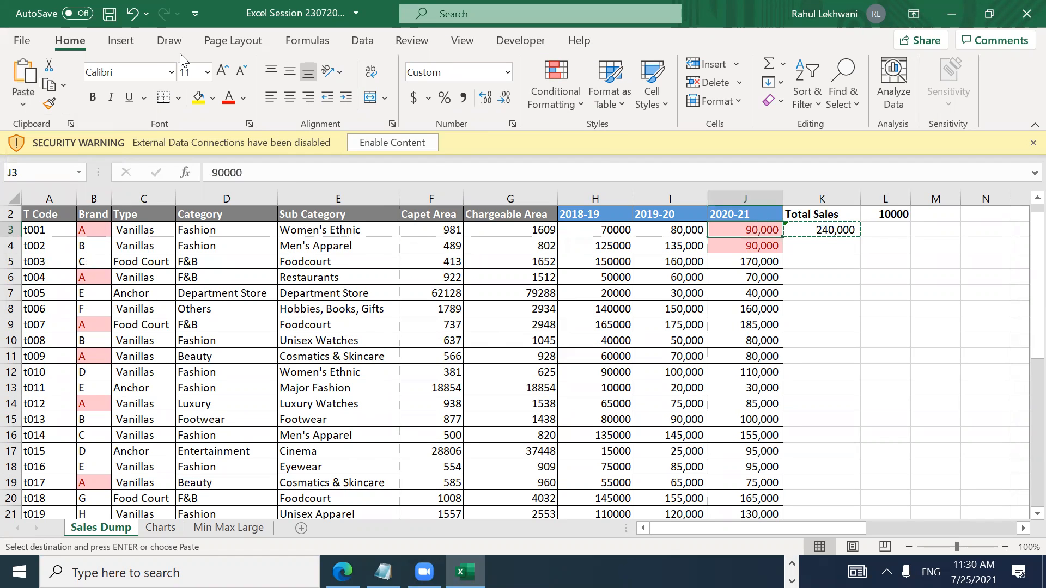
Step: Cancel the pending copy and look over columns J and K around the K3 total
key("ctrl+Down")
key("Up")
key("Up")
key("ctrl+Up")
key("Down")
key("Right")
key("Down")
key("Left")
key("ctrl+Down")
key("Up")
key("Right")
key("Up")
key("ctrl+Up")
key("Escape")
key("Up")
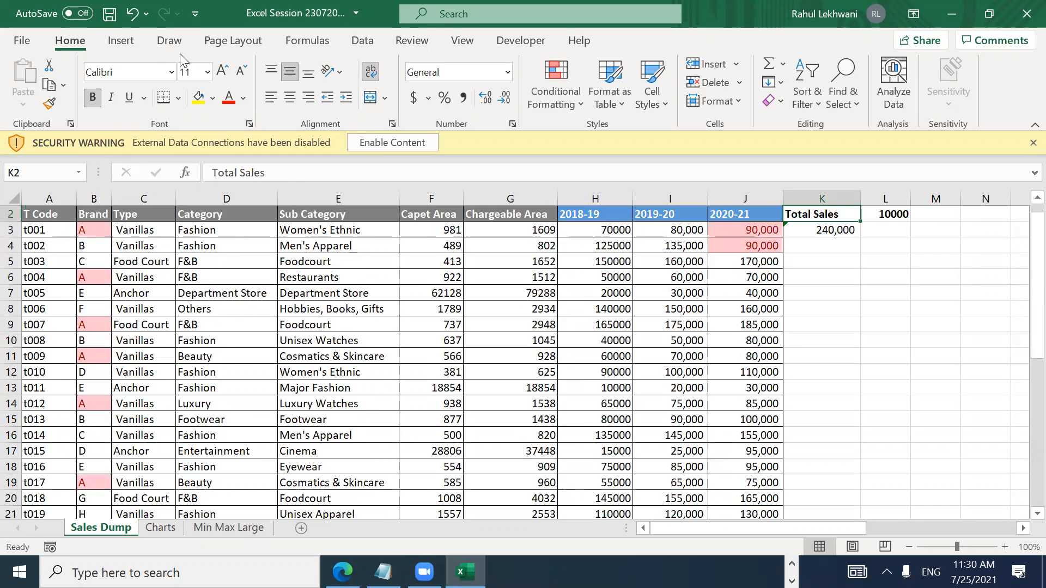
key("Up")
key("Left")
key("Down")
key("Down")
key("Right")
key("Right")
key("Left")
key("Left")
key("Right")
key("Left")
key("Right")
key("Right")
key("Right")
key("Left")
key("Left")
key("Left")
key("Right")
key("Right")
key("Left")
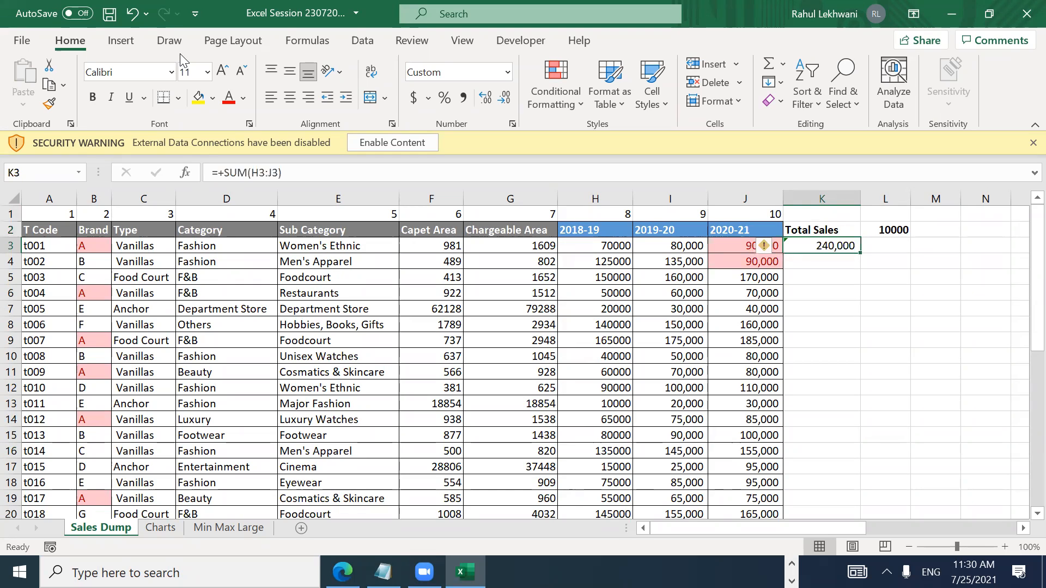
key("Right")
key("Left")
Step: Check where columns J and K end, then copy the K3 Total Sales formula
key("ctrl+Down")
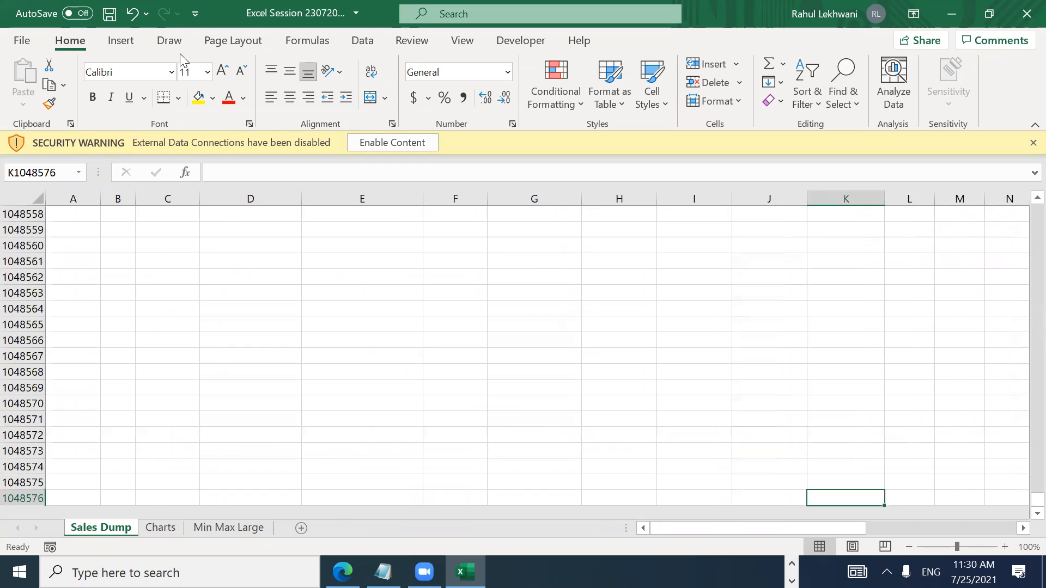
key("ctrl+Up")
key("Left")
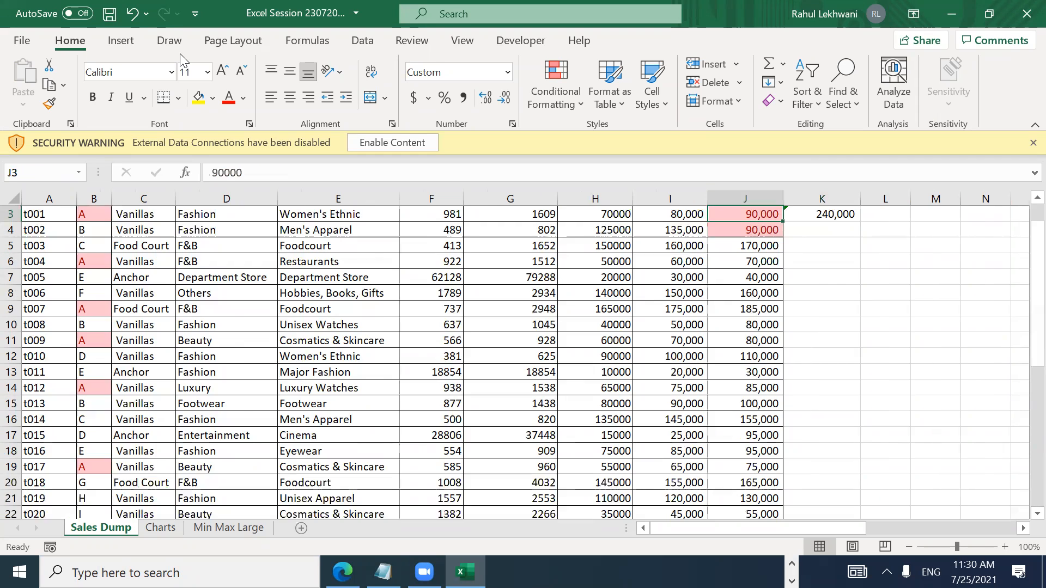
key("Up")
key("Down")
key("Down")
key("Down")
key("ctrl+Down")
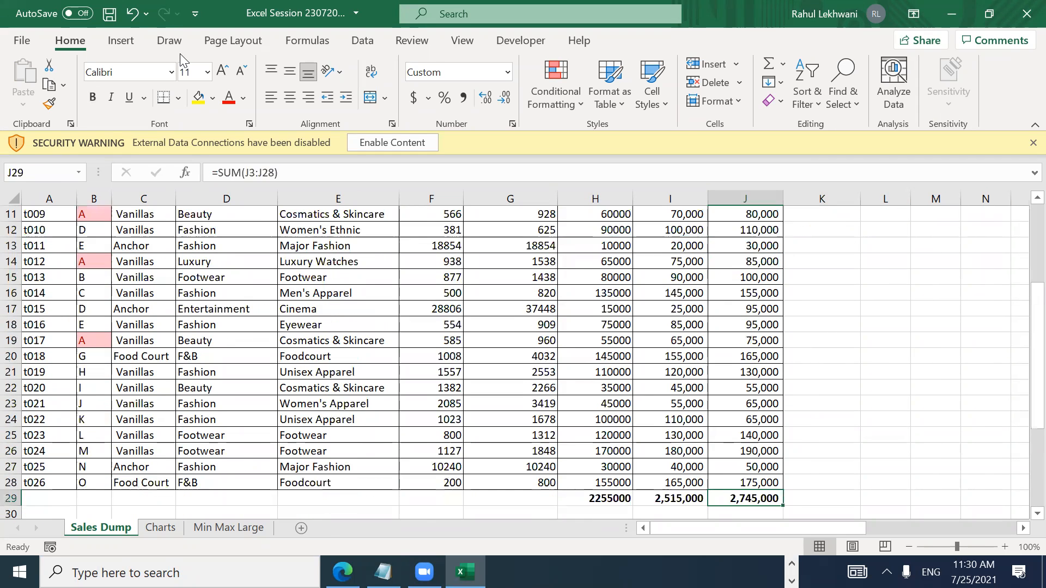
key("ctrl+Up")
key("Down")
key("Down")
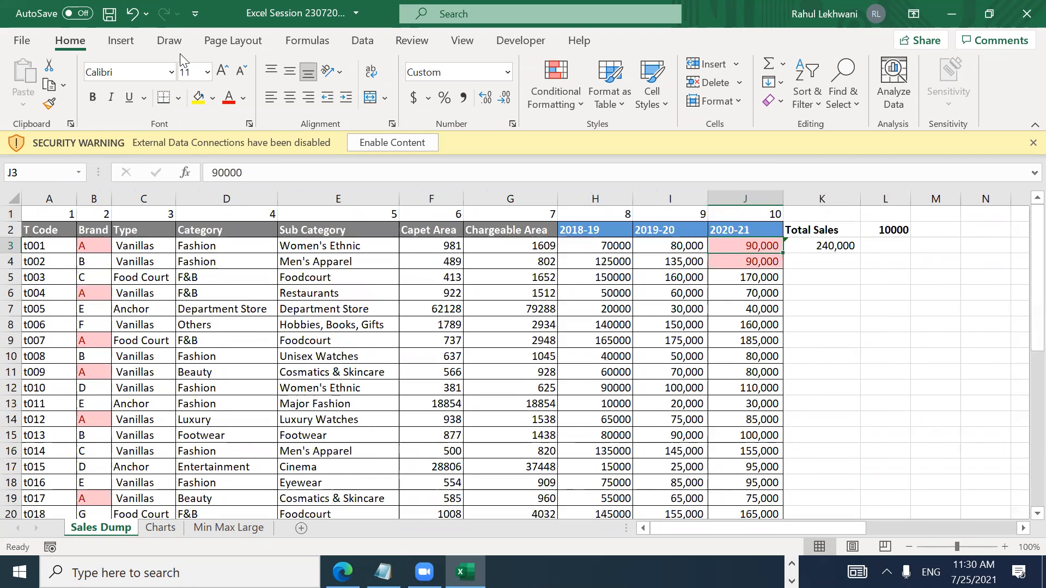
key("ctrl+Down")
key("ctrl+Up")
key("Right")
key("Down")
key("Down")
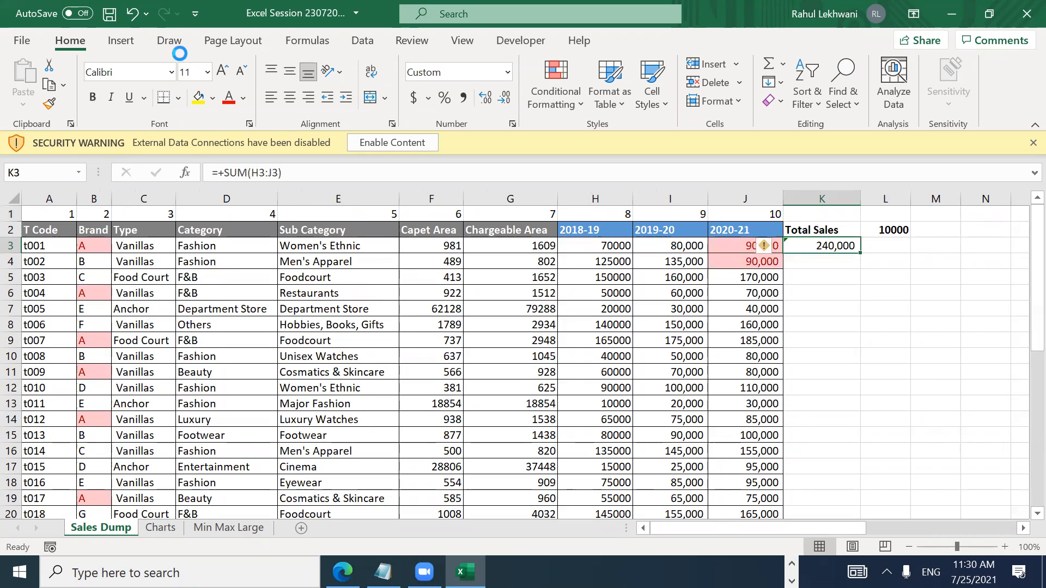
key("ctrl+c")
Step: Select K4:K28 as the paste target and bring up Paste Special
key("Left")
key("ctrl+Down")
key("Right")
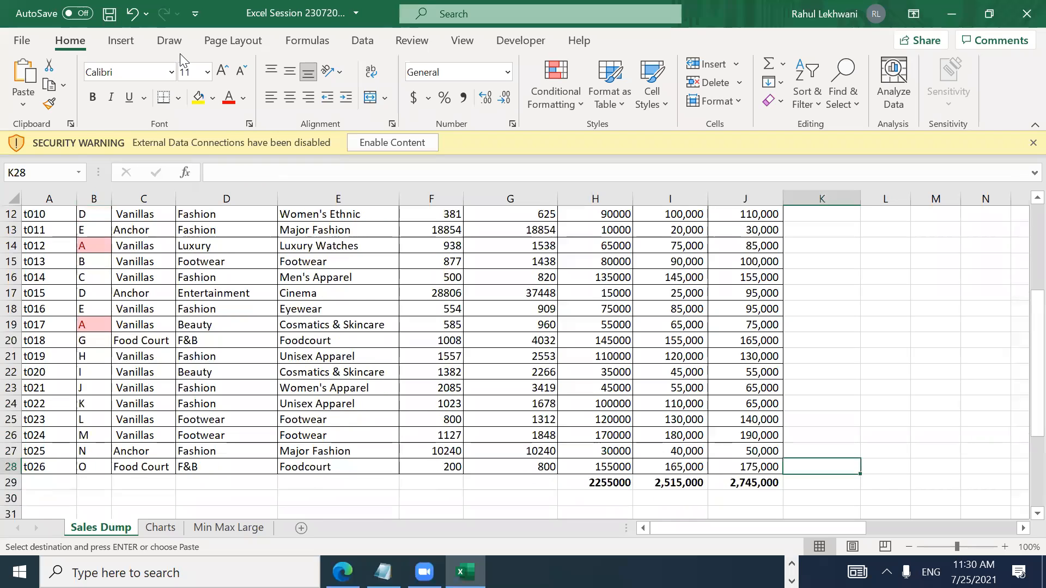
key("ctrl+shift+Up")
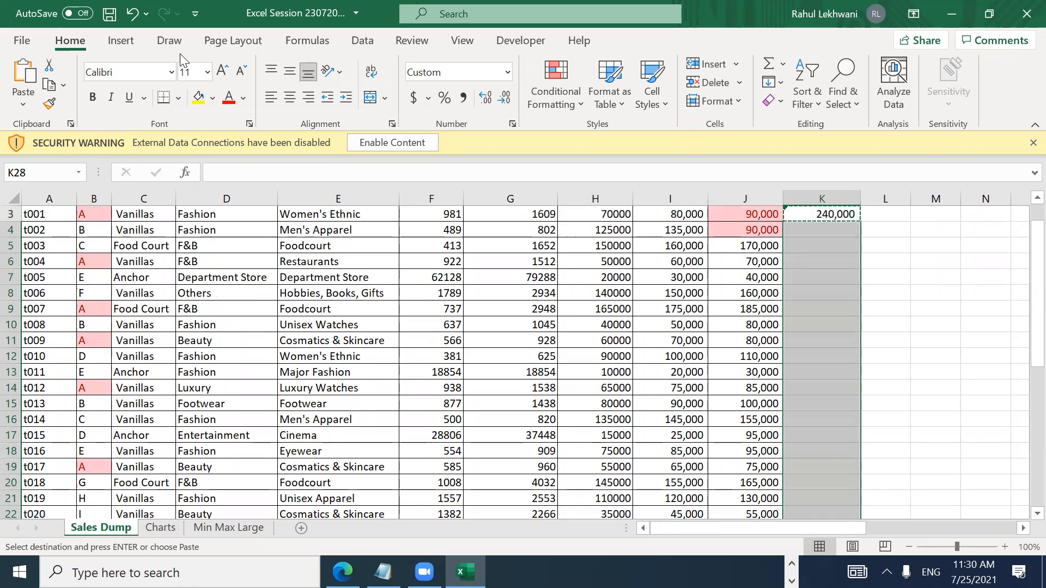
key("alt")
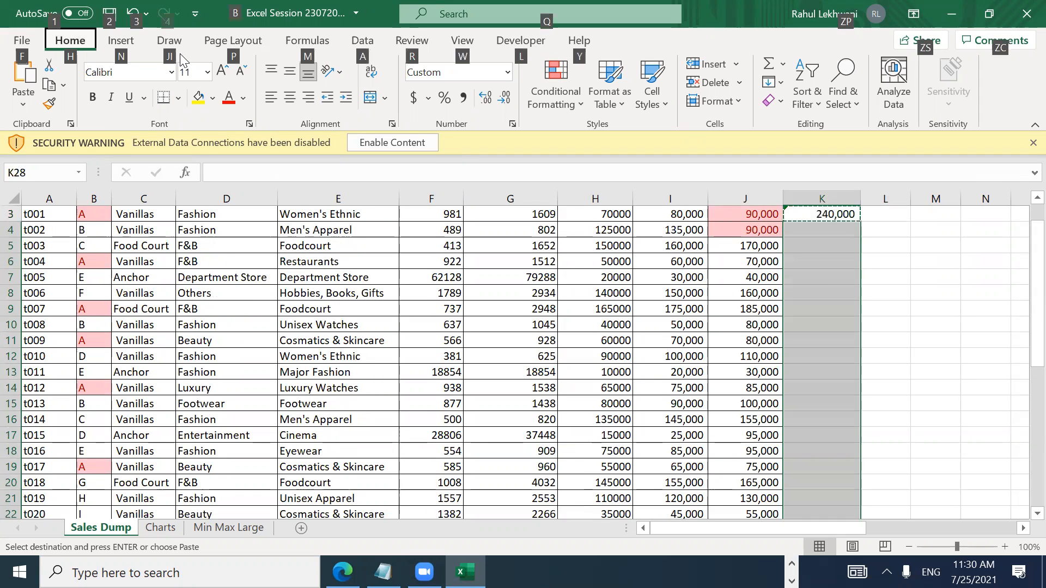
key("h")
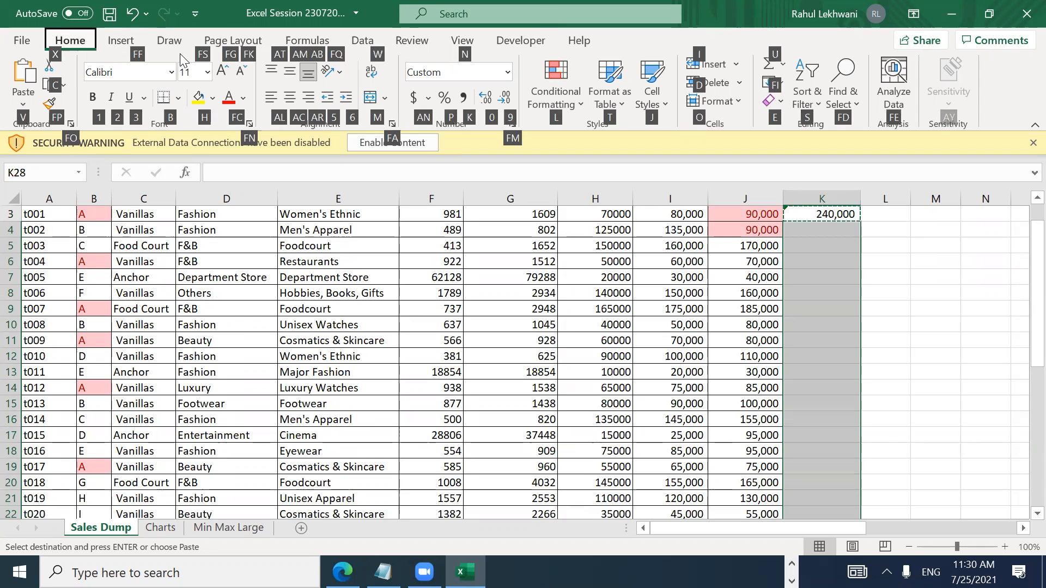
key("v")
key("s")
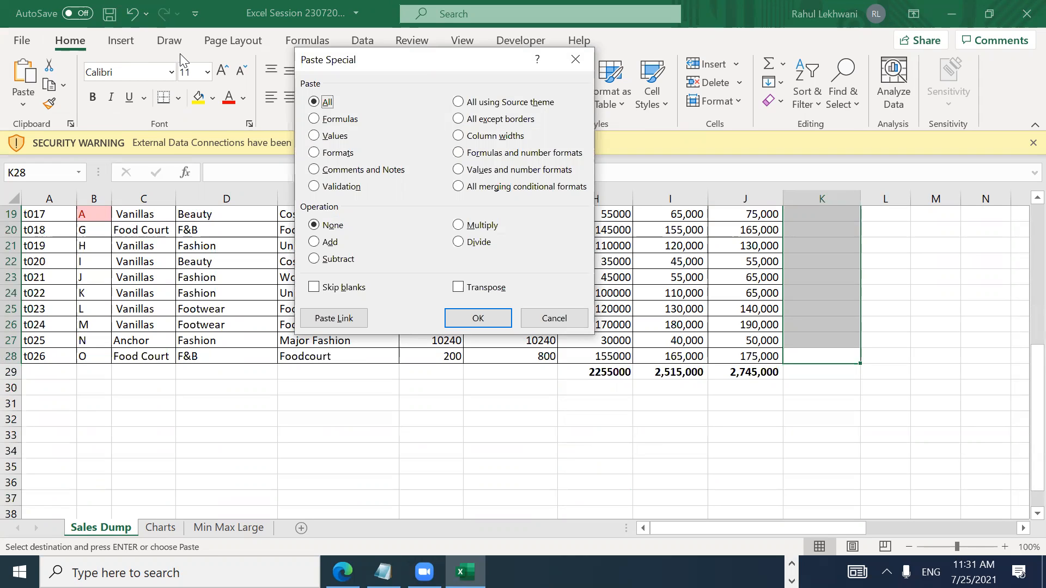
Step: Paste the copied K3 total into K4:K28 as the static value 240,000
key("f")
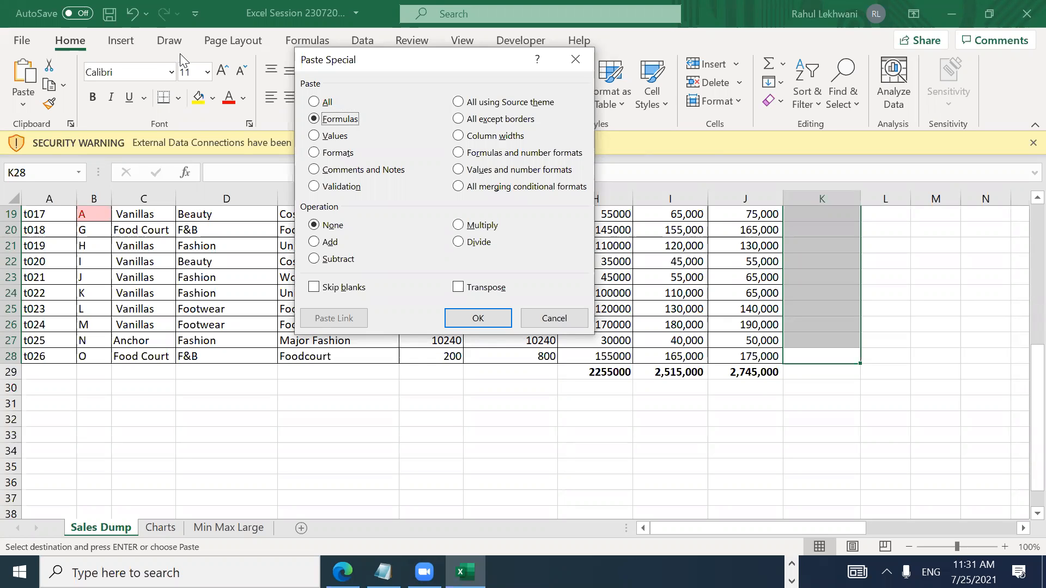
key("Up")
key("Down")
key("Up")
key("Down")
key("Down")
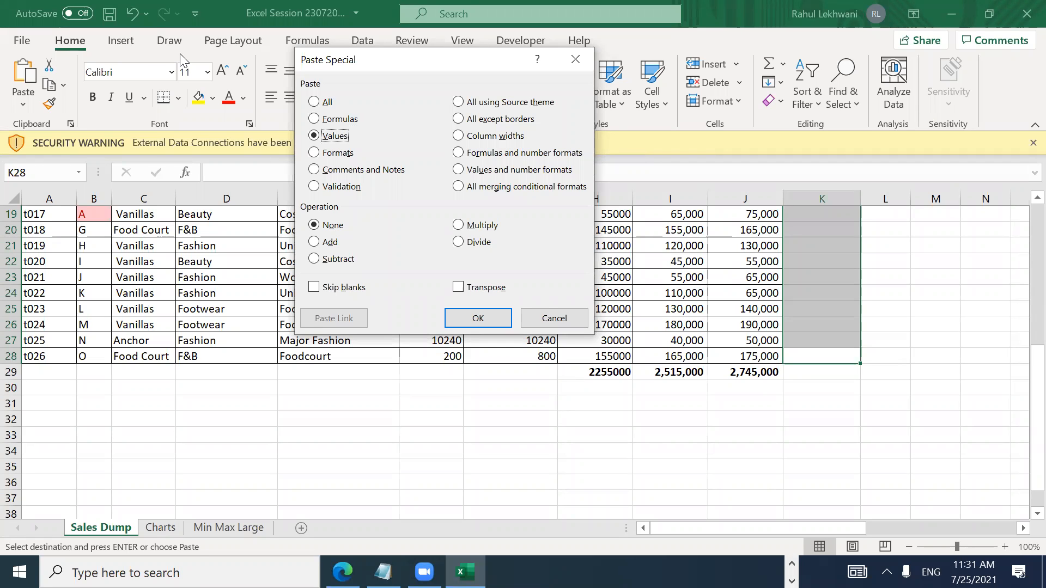
key("Return")
key("Up")
key("Up")
key("Up")
key("Up")
key("Up")
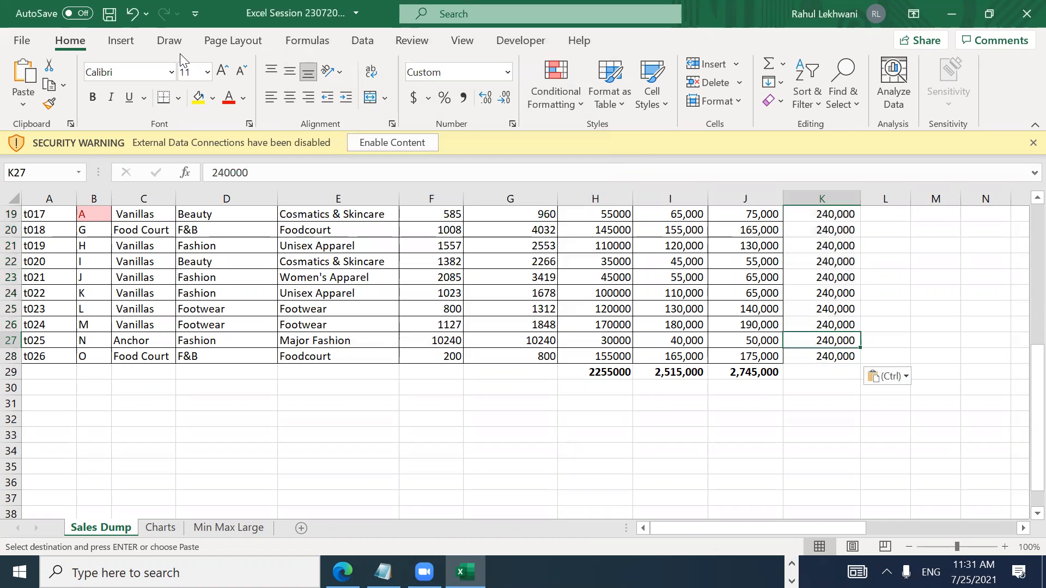
Step: Review the pasted 240,000 totals down column K and dismiss the paste options
key("ctrl+Up")
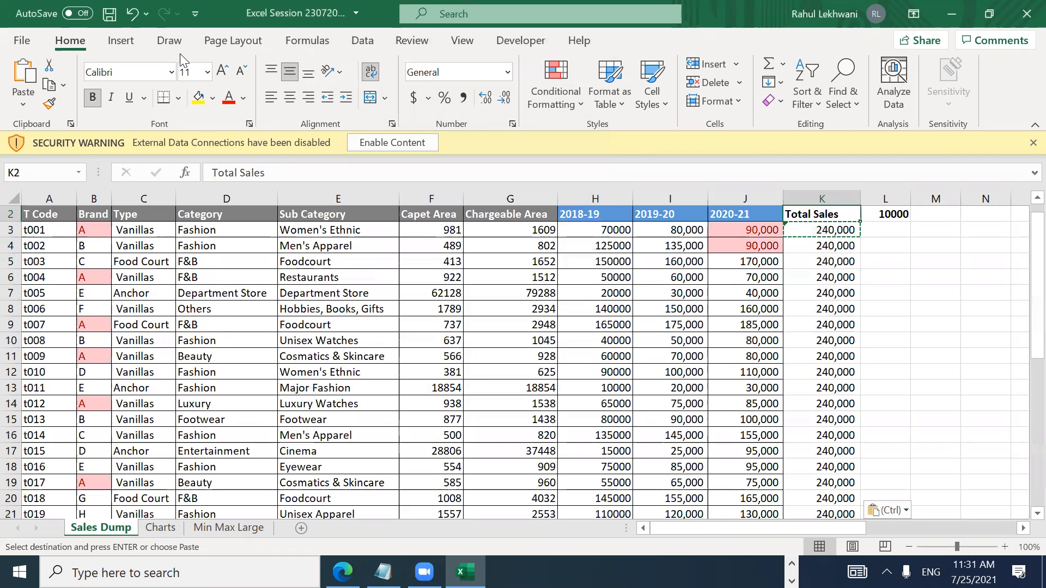
key("Down")
key("Down")
key("Down")
key("Down")
key("Down")
key("Down")
key("ctrl+Down")
key("ctrl+Up")
key("Down")
key("Down")
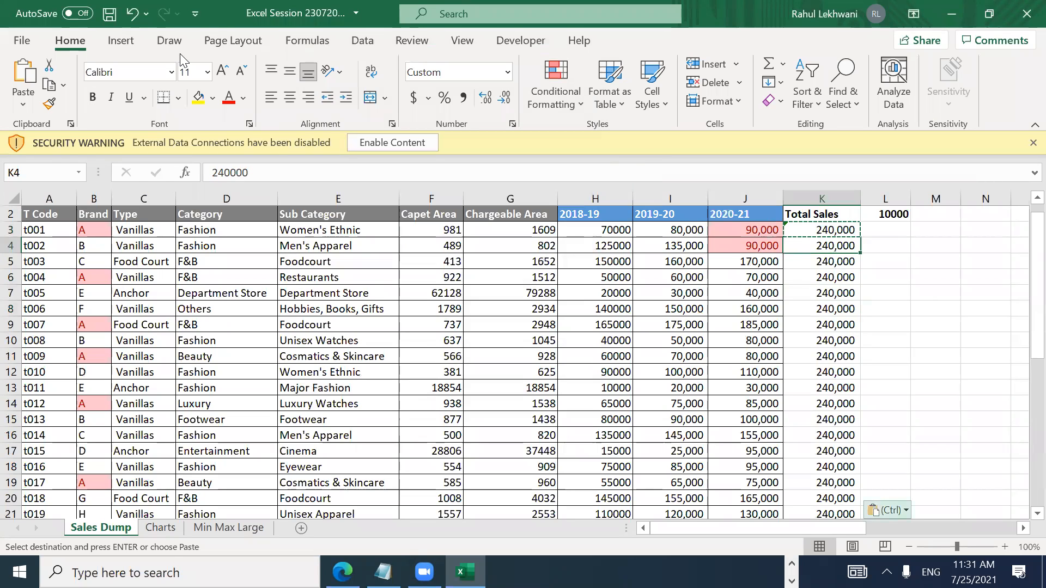
key("ctrl")
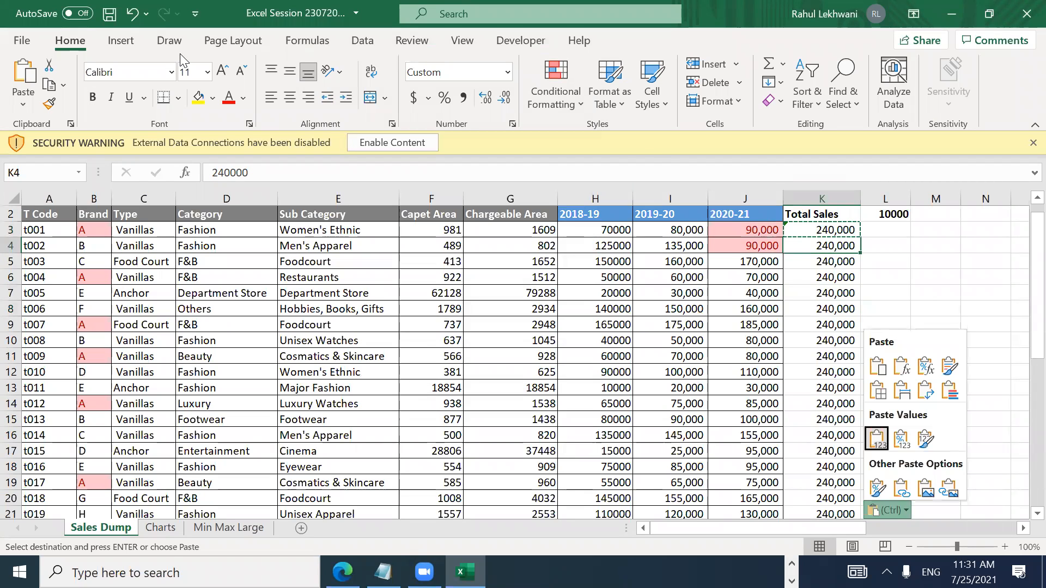
key("Escape")
Step: Clear the repeated 240,000 values from K4:K28
key("Up")
key("Down")
key("Down")
key("Down")
key("ctrl+Down")
key("ctrl+Up")
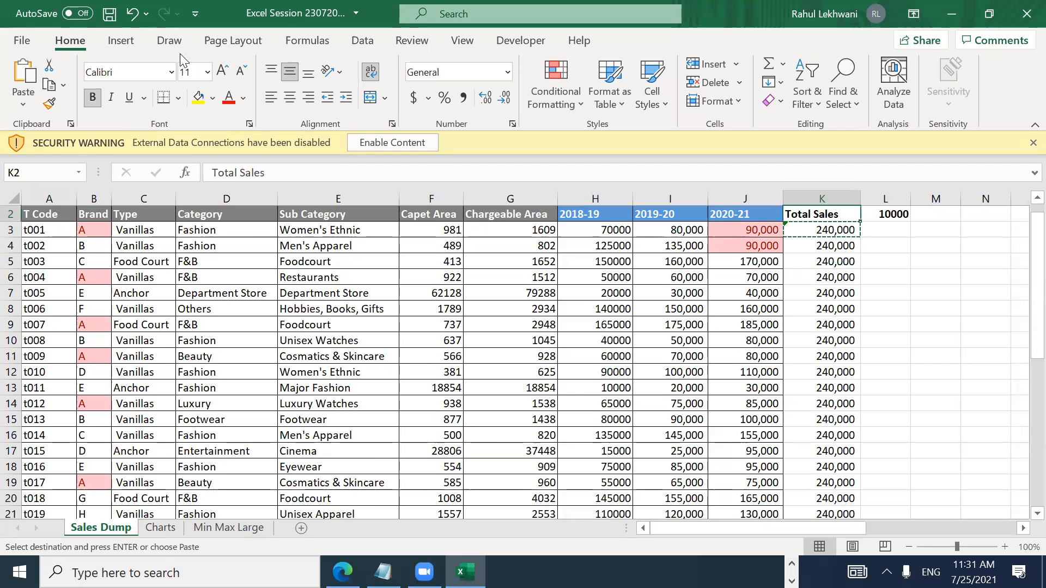
key("Down")
key("Down")
key("ctrl+shift+Down")
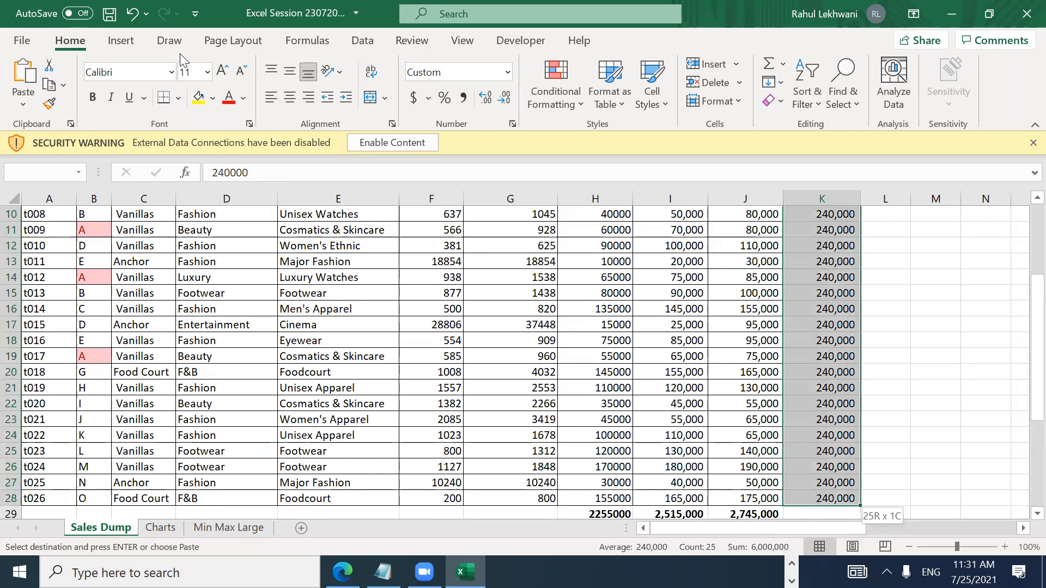
key("Delete")
Step: Confirm K3's SUM formula unchanged and copy it
key("Up")
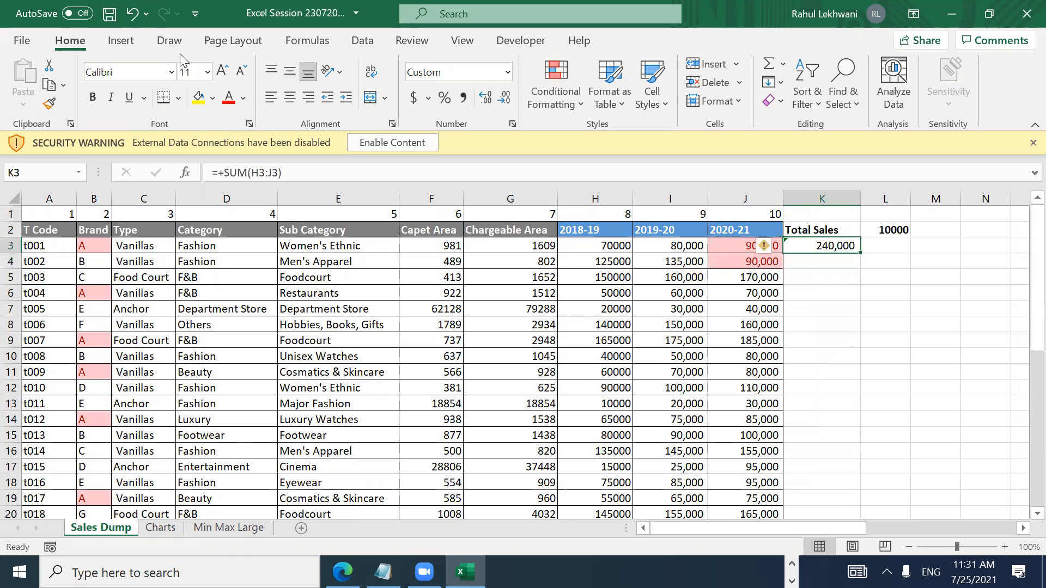
key("F2")
key("ctrl+Return")
key("ctrl+c")
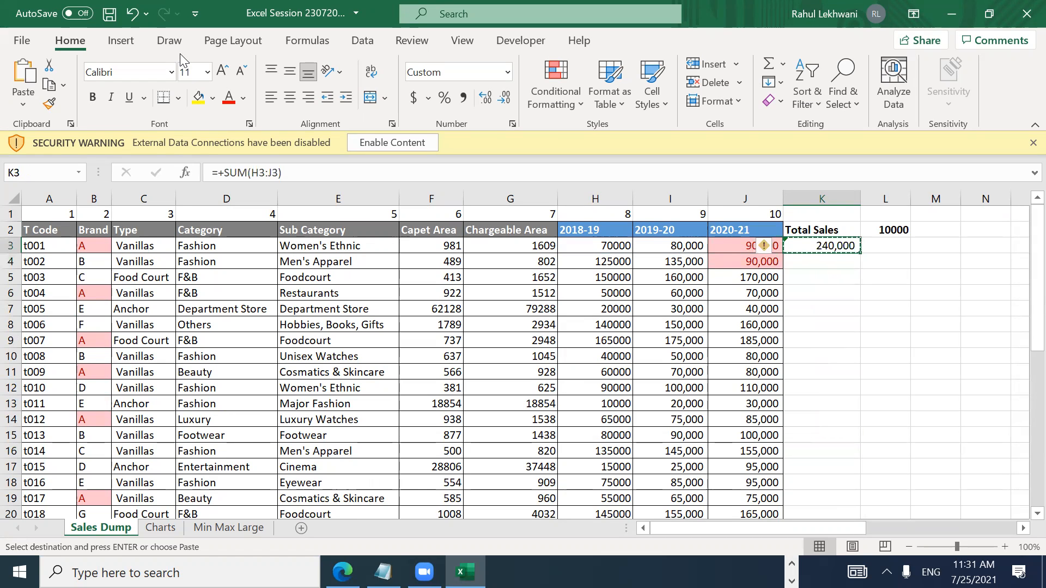
key("alt")
Step: Paste the copied K3 SUM formula using the Formulas-only option
key("h")
key("v")
key("s")
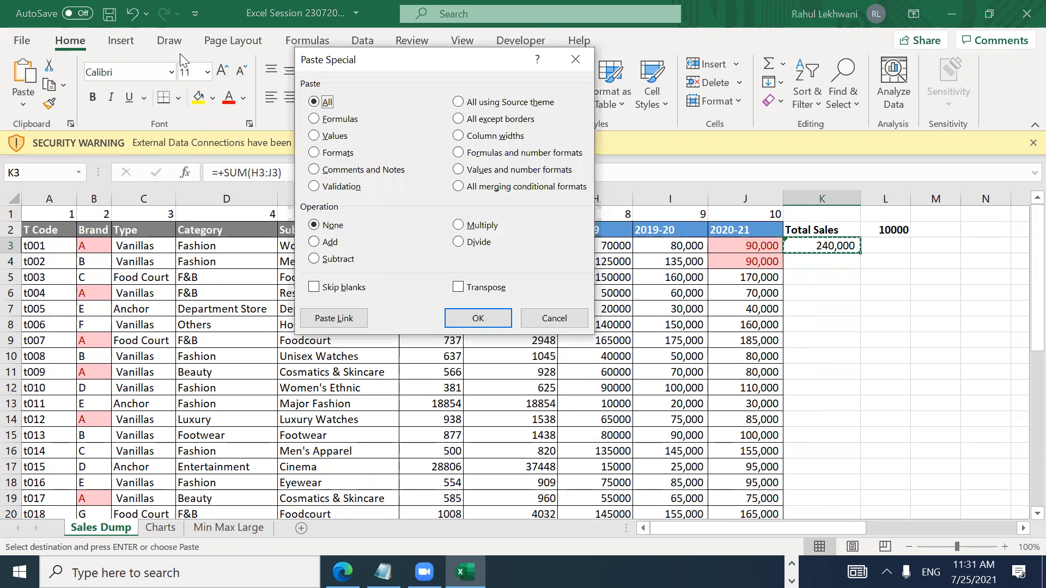
key("f")
key("Return")
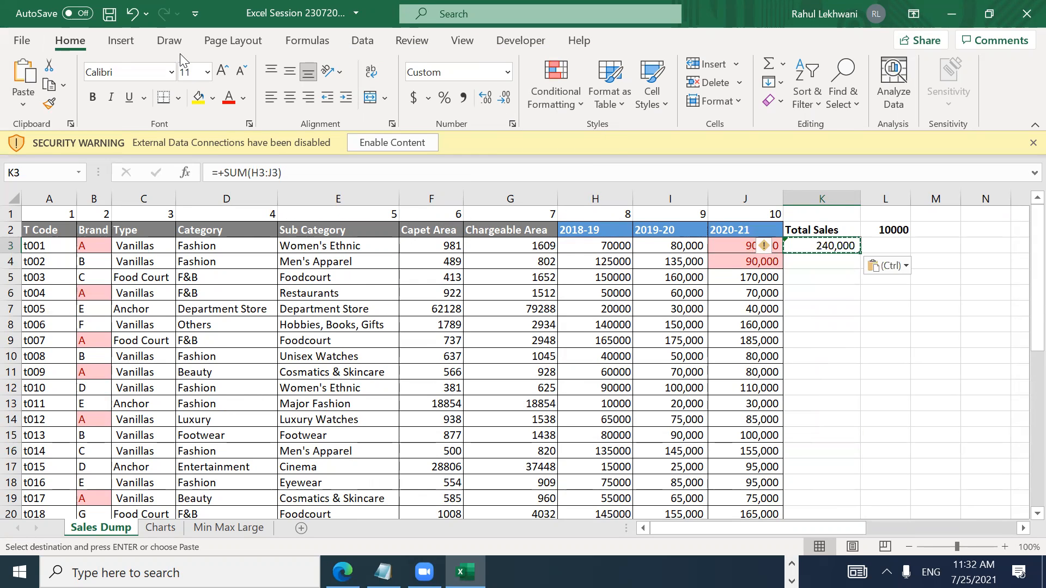
Step: Select the Total Sales cells K3:K28
key("Down")
key("Down")
key("Up")
key("Up")
key("Left")
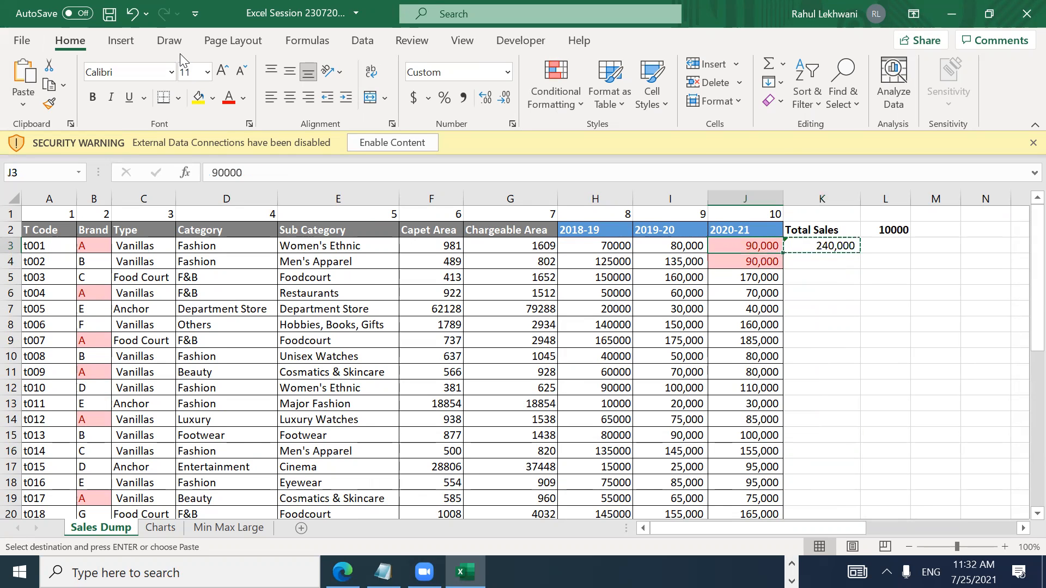
key("ctrl+Down")
key("Right")
key("Up")
key("ctrl+shift+Up")
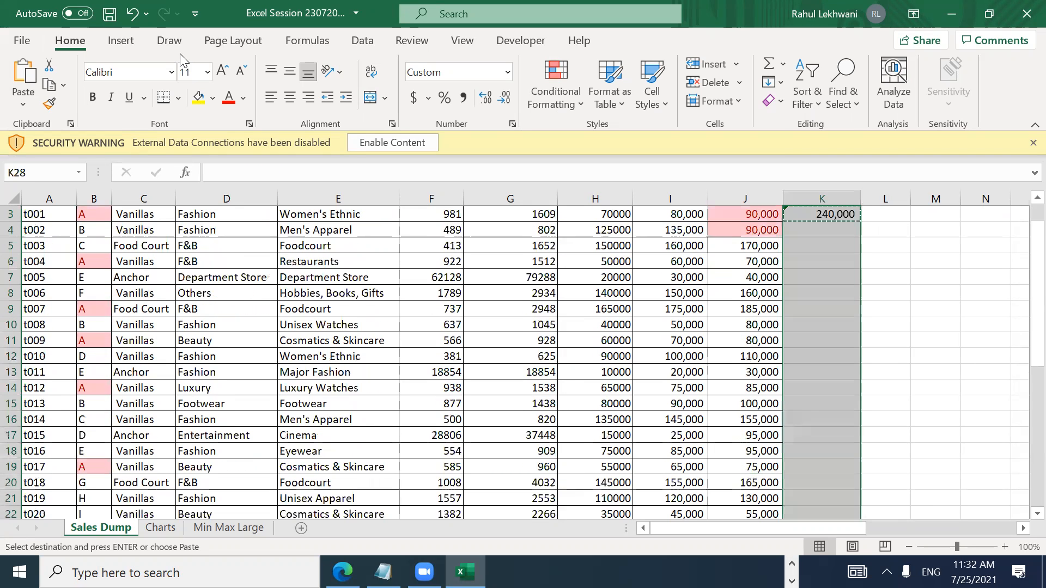
Step: Paste the SUM formula into K3:K28 as Formulas only, giving each row its own total
key("alt")
key("h")
key("v")
key("s")
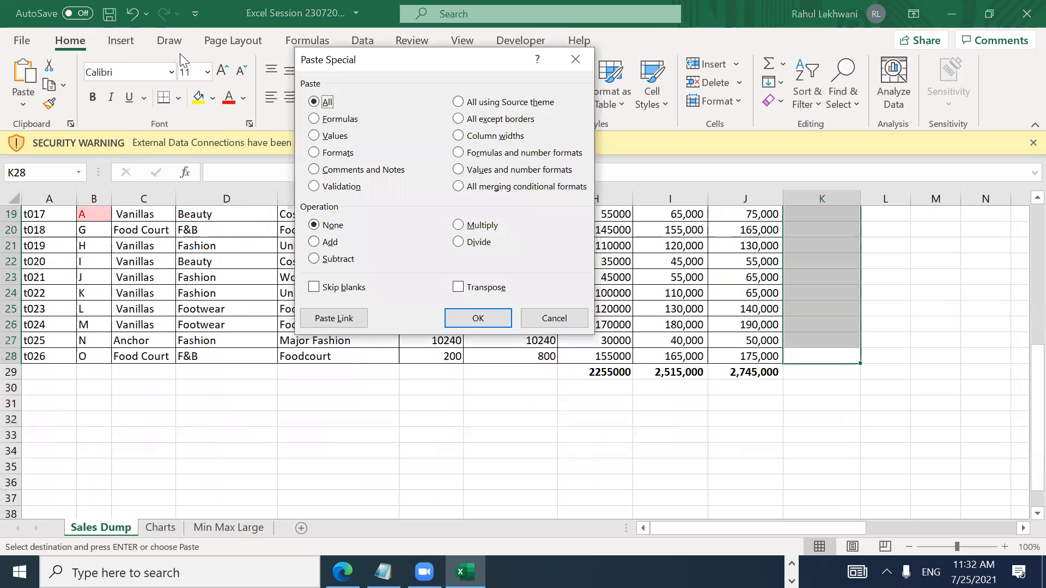
key("Down")
key("Down")
key("Up")
key("Return")
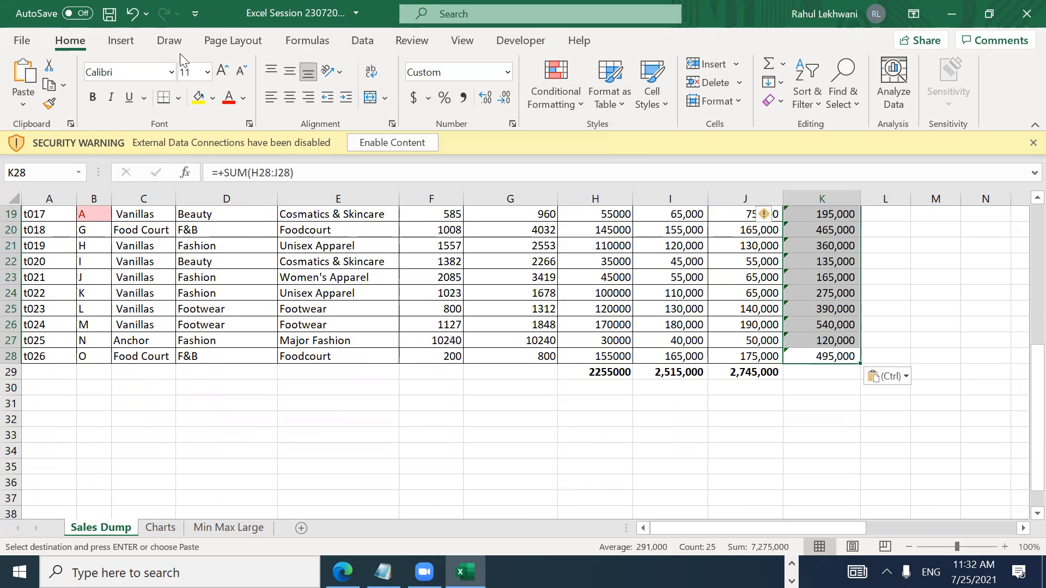
Step: Inspect the pasted row totals, such as 350,000 in K4, formula by formula
key("Up")
key("ctrl+Up")
key("Down")
key("Down")
key("Down")
key("F2")
key("Return")
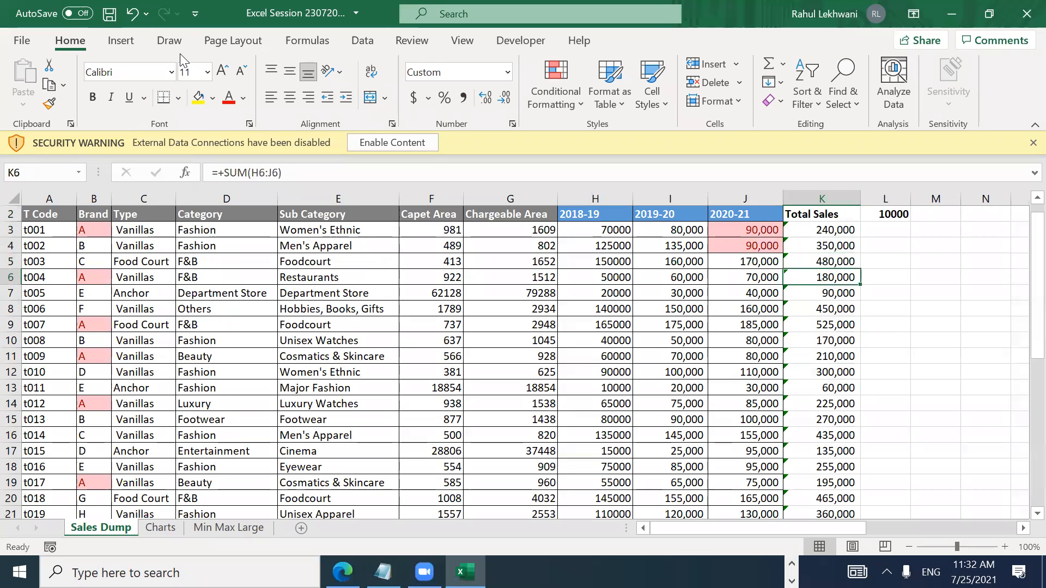
key("F2")
key("Return")
key("F2")
key("Return")
key("F2")
key("Return")
key("F2")
key("Return")
key("F2")
key("Return")
key("F2")
key("Return")
key("F2")
key("Return")
key("F2")
key("Return")
key("F2")
key("Return")
key("F2")
key("Return")
key("F2")
key("Return")
key("F2")
key("Return")
key("F2")
key("Return")
key("F2")
key("Return")
key("F2")
key("Page_Down")
key("ctrl+Up")
key("ctrl+Up")
key("Up")
key("Down")
key("Down")
key("Down")
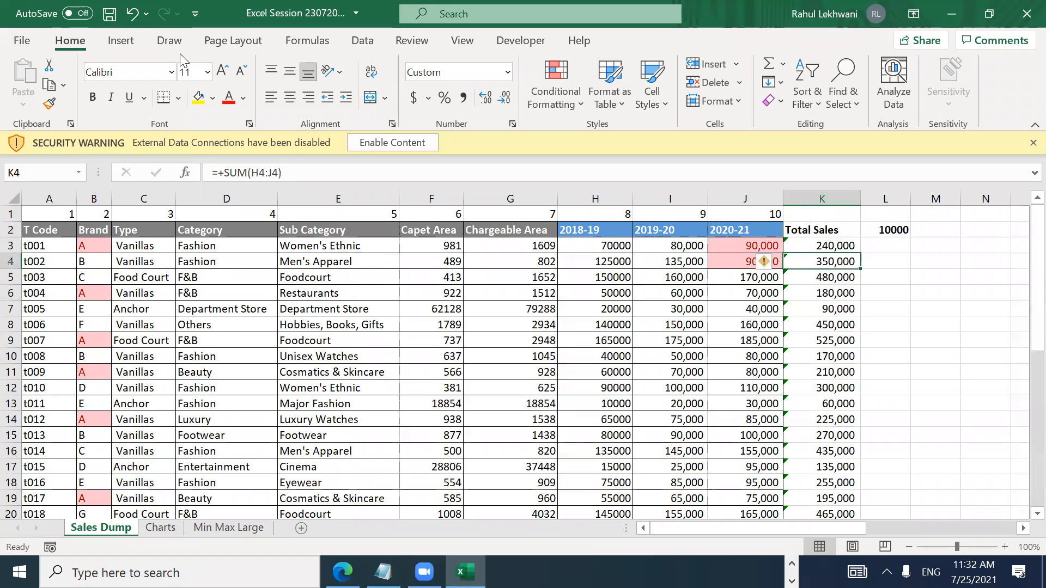
key("Up")
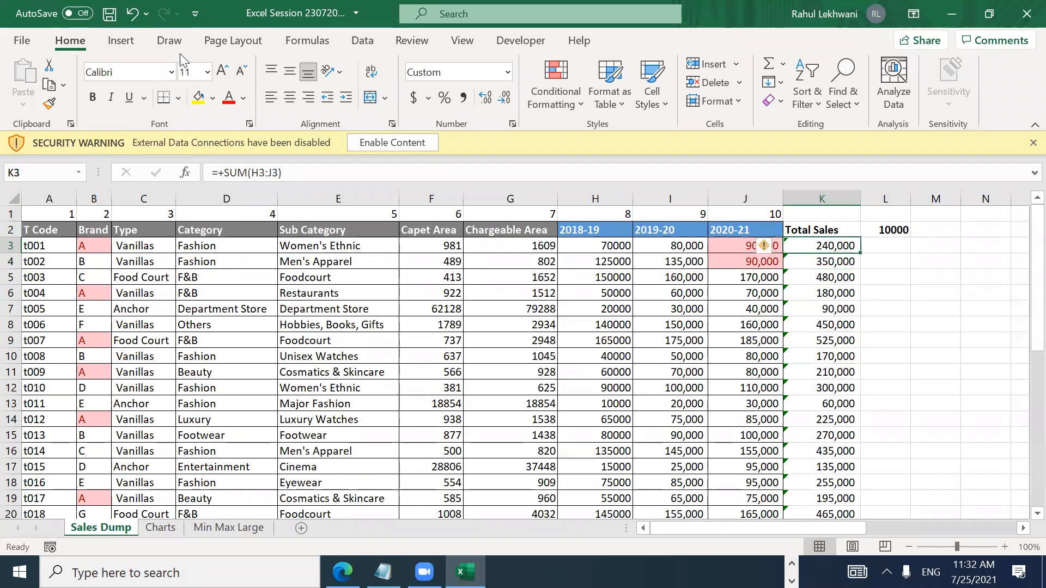
key("Left")
key("Up")
key("Up")
key("Down")
key("Down")
key("Down")
key("Down")
key("Down")
key("Up")
key("Up")
key("Up")
key("Up")
key("Right")
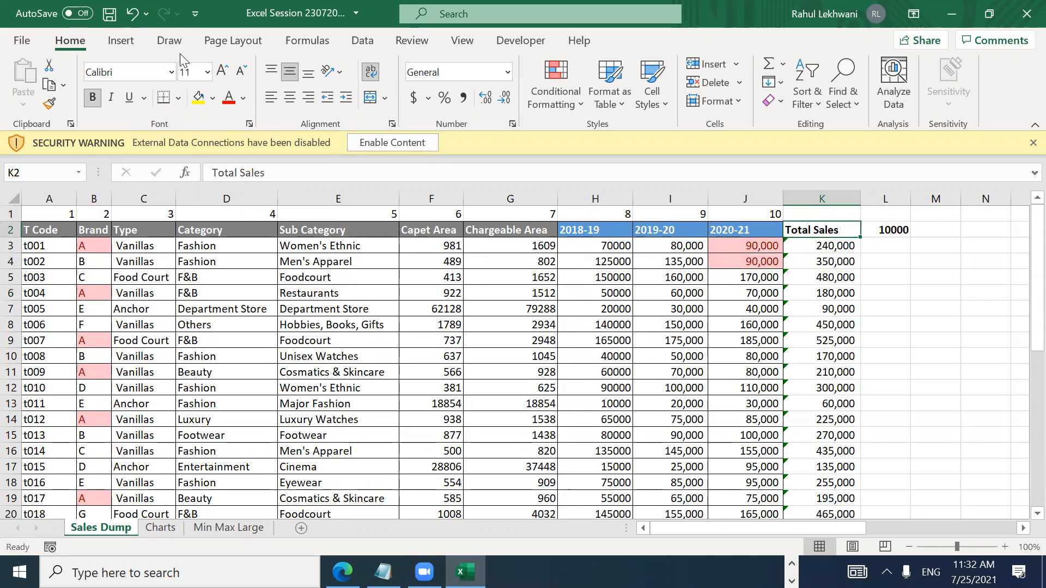
key("Left")
key("Down")
key("Down")
key("Up")
key("Up")
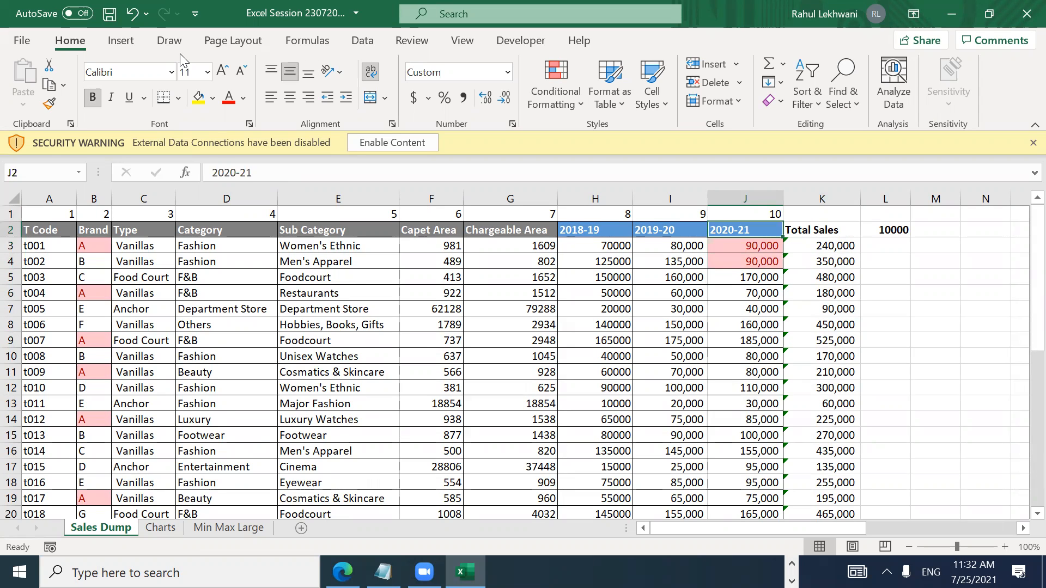
key("ctrl+shift+Down")
key("shift+Up")
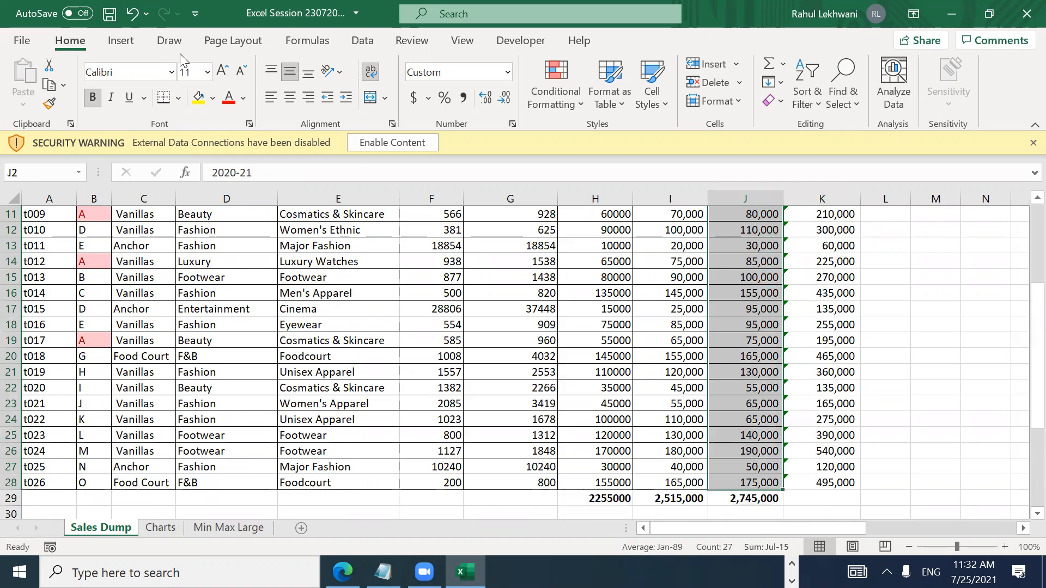
key("ctrl+shift+Up")
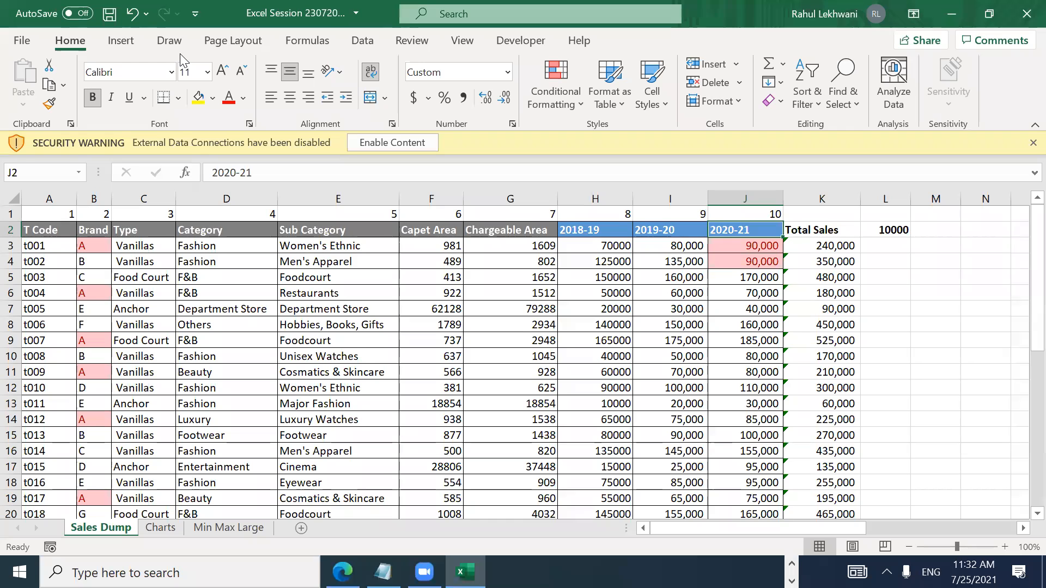
key("ctrl+shift+Down")
key("shift+Down")
key("shift+Up")
key("shift+Up")
key("shift+Up")
key("ctrl+Up")
key("Down")
Step: Copy the 2020-21 column cells J2:J28
key("ctrl+shift+Down")
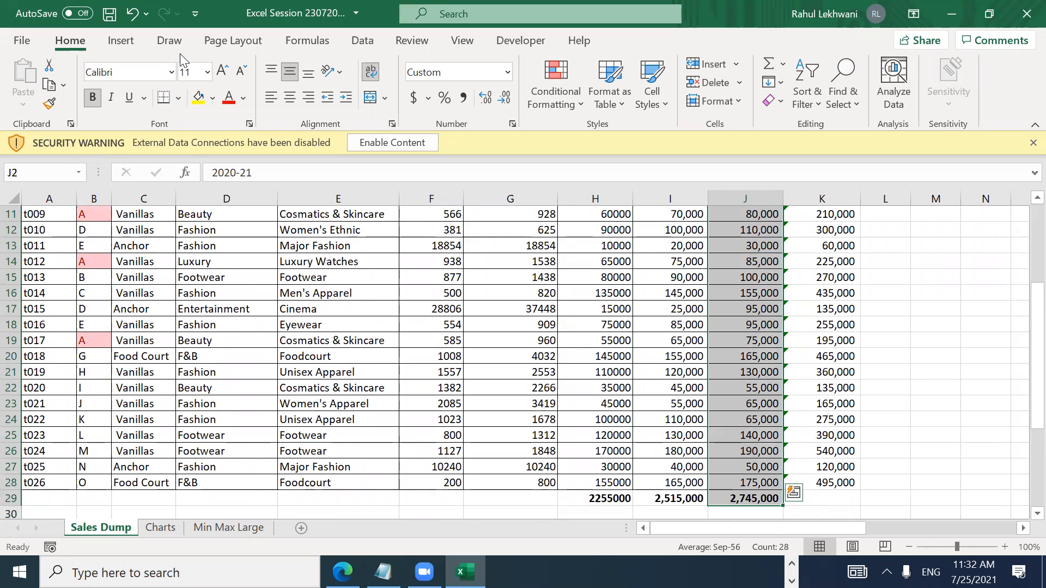
key("shift+Up")
key("shift+Down")
key("shift+Up")
key("shift+Down")
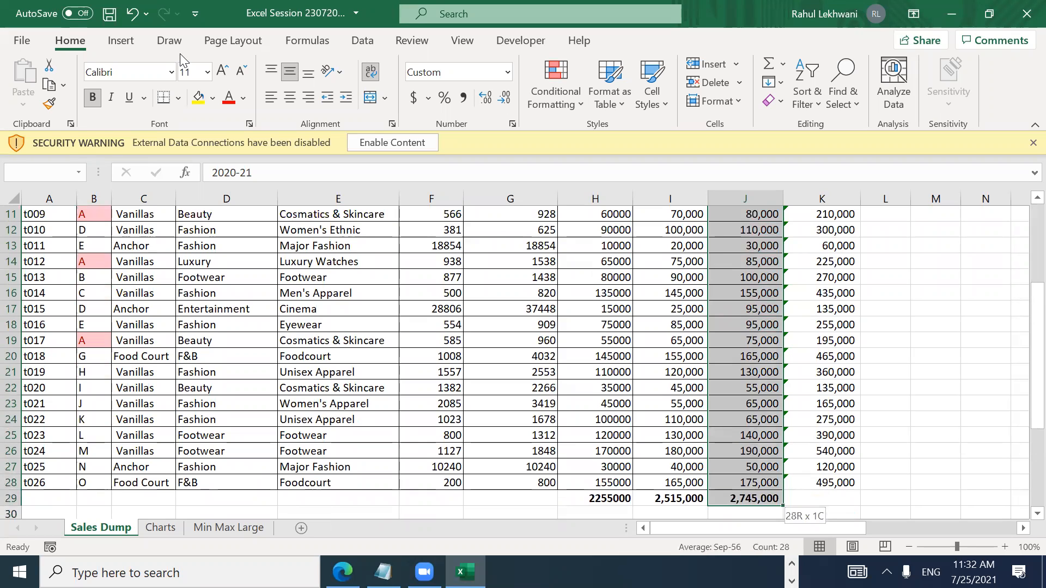
key("shift+Up")
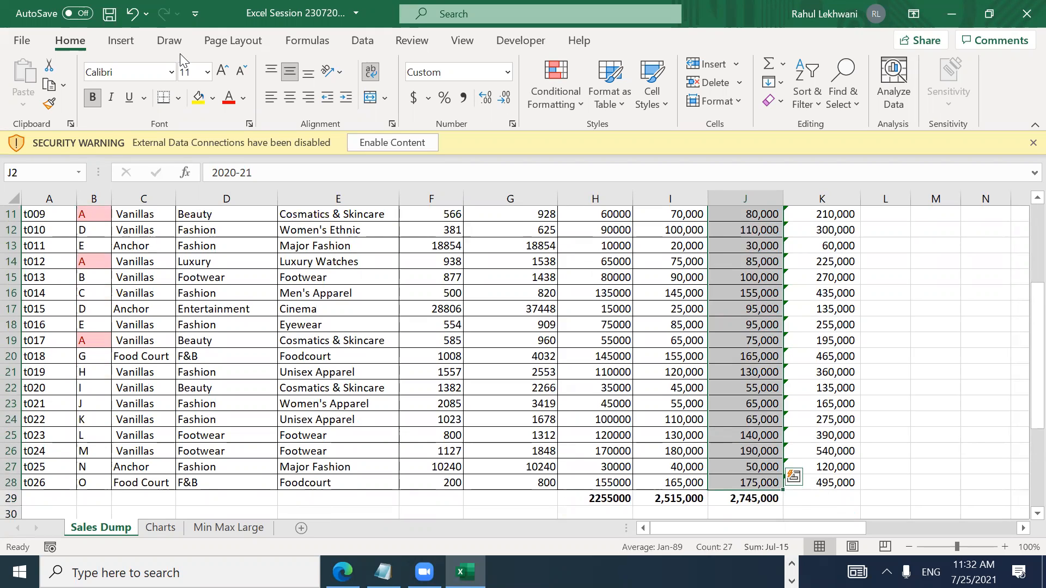
key("ctrl+c")
Step: Paste only the formats onto K2:K28, giving a blue header and red-highlighted 90,000 in K7
key("Up")
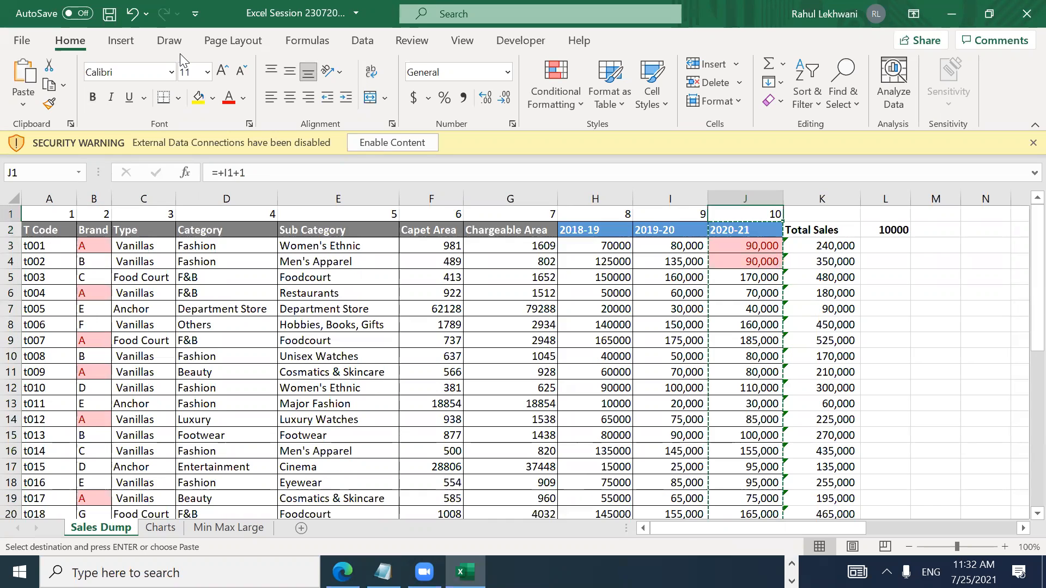
key("Down")
key("Right")
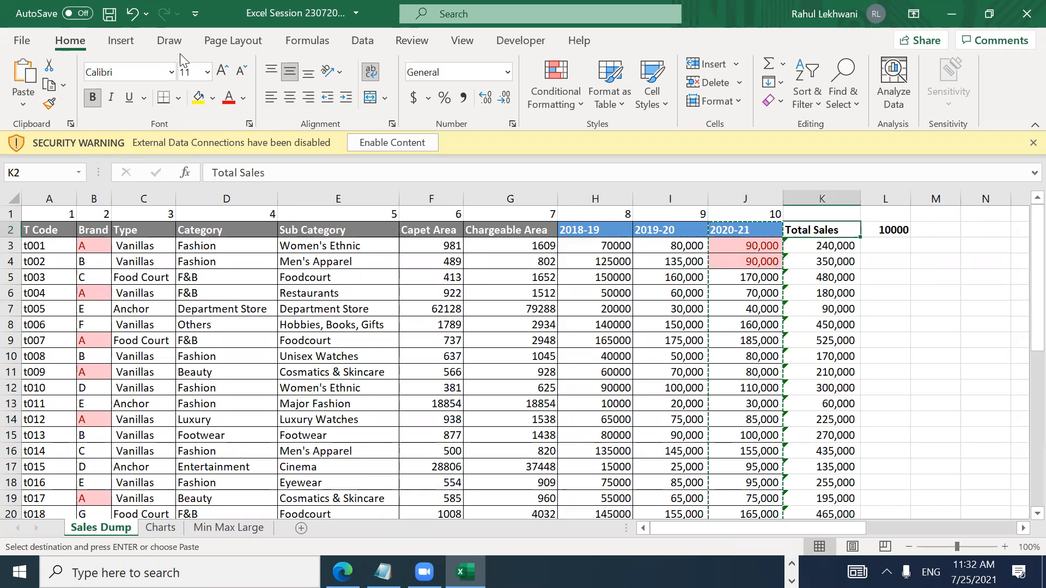
key("ctrl+shift+Down")
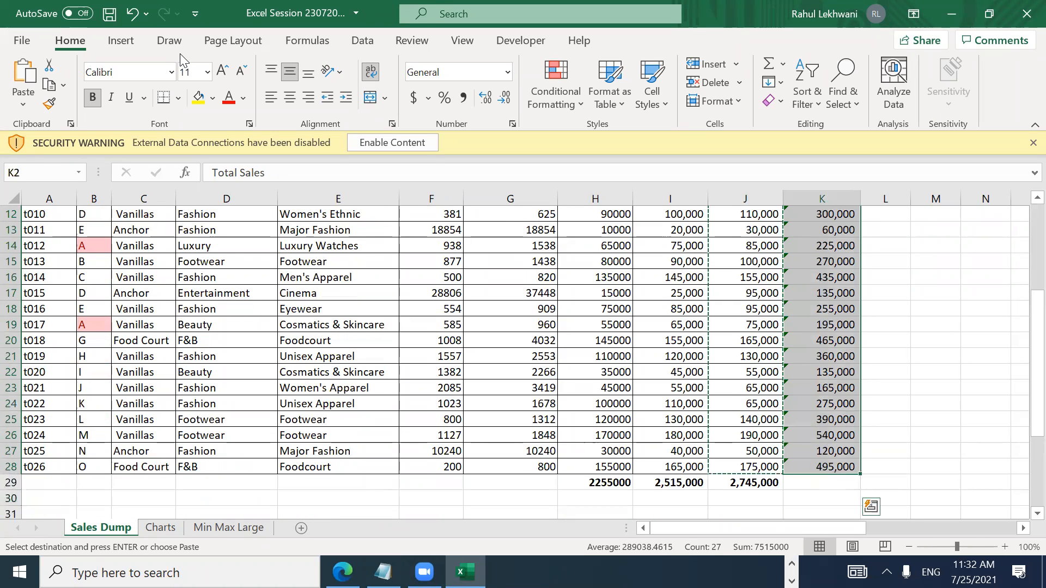
key("alt")
key("h")
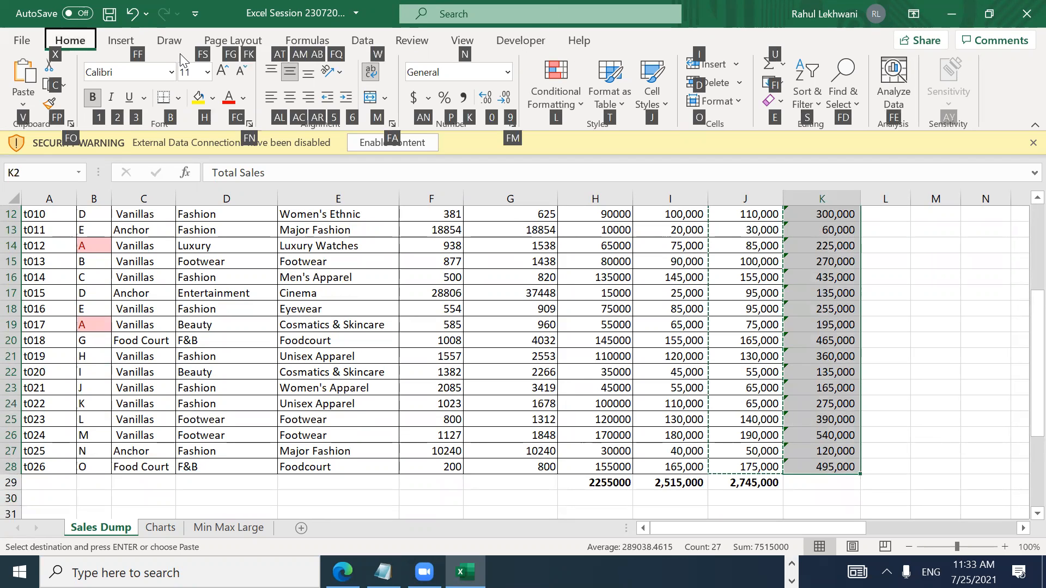
key("v")
key("s")
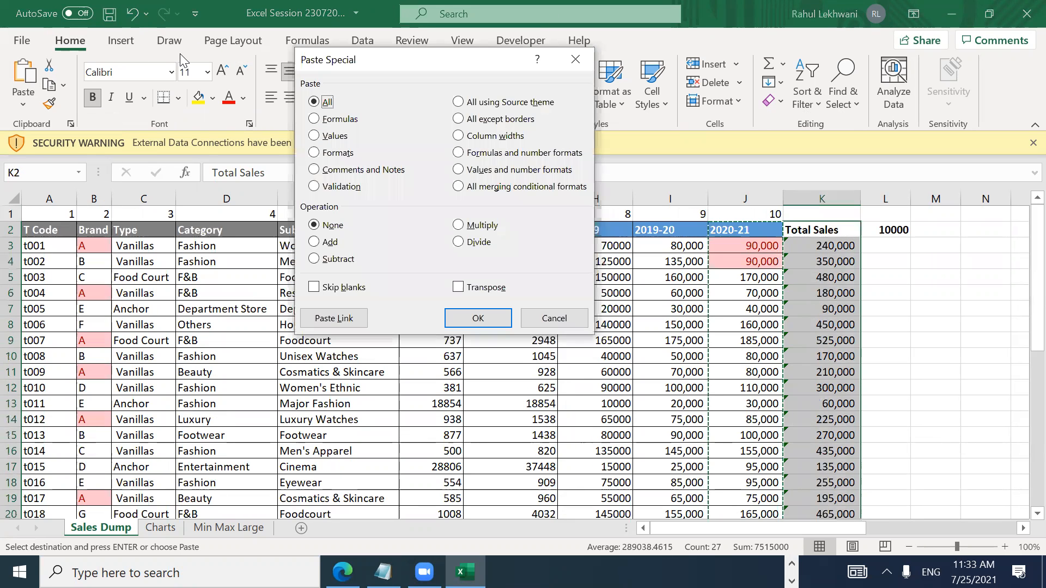
key("Down")
key("Down")
key("Down")
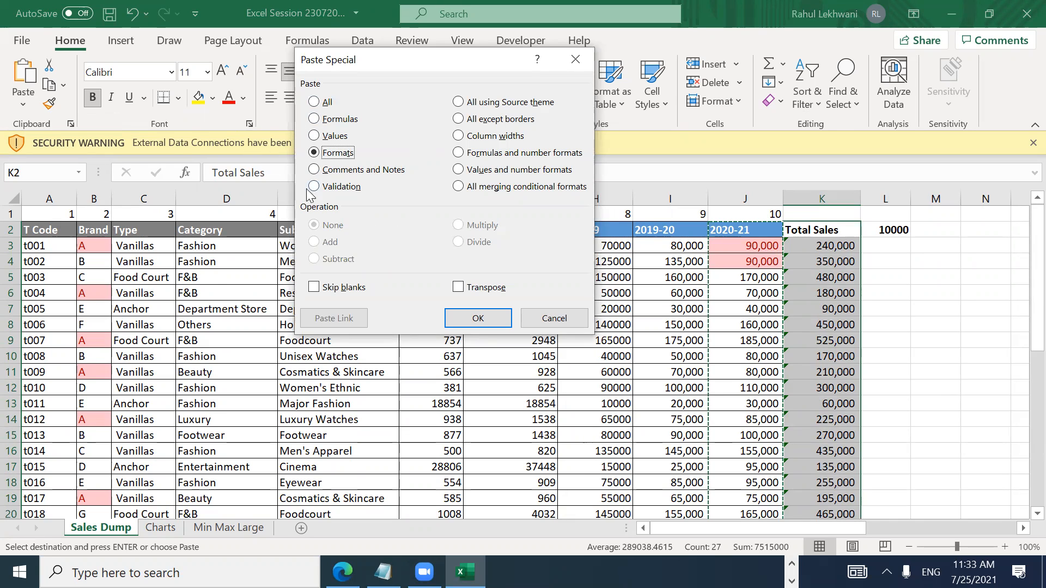
key("Down")
key("Up")
key("Up")
key("Down")
key("Return")
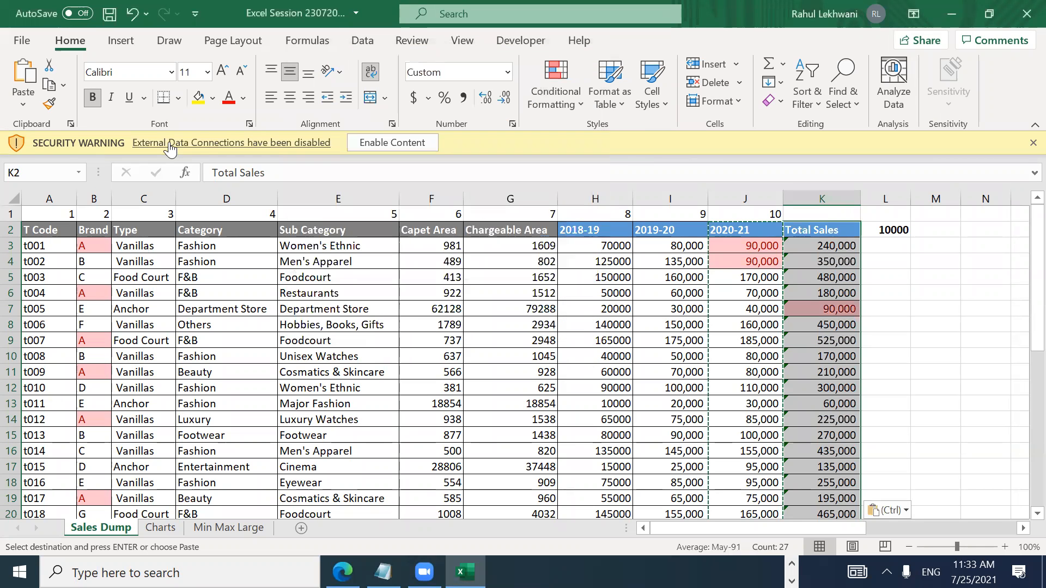
key("Down")
key("Down")
key("Down")
key("Down")
key("Down")
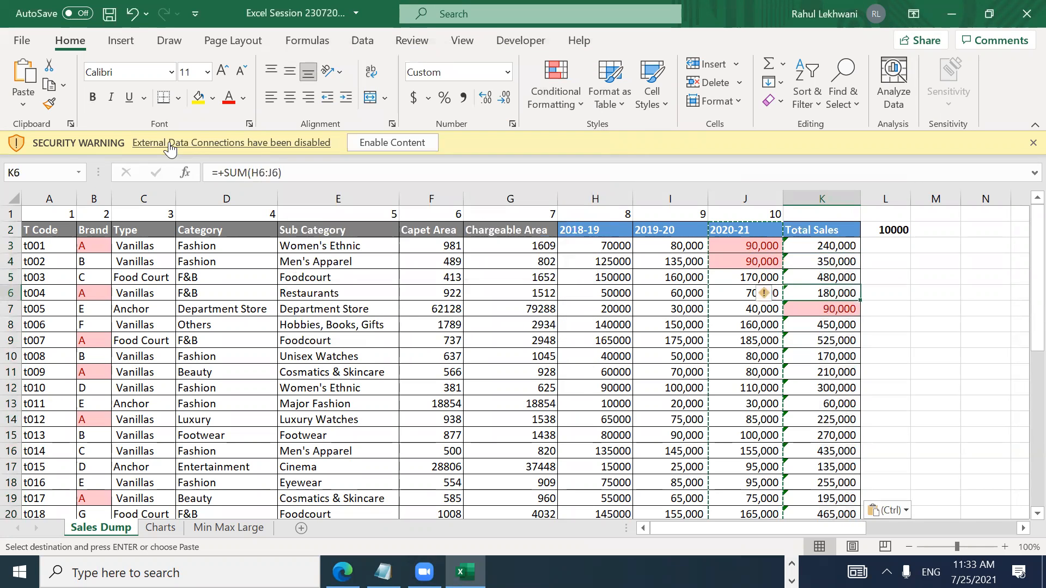
key("Down")
key("Down")
key("Down")
key("Down")
key("Down")
key("Down")
key("Down")
key("Down")
key("Down")
key("Down")
key("Down")
key("Down")
key("Down")
key("Down")
key("Down")
key("Down")
key("Down")
key("Down")
key("Down")
key("Down")
key("Up")
key("Up")
key("Up")
key("Up")
key("Up")
key("Up")
key("Up")
key("Up")
key("Up")
key("Up")
key("Up")
key("Up")
key("Up")
key("Up")
key("Up")
key("Up")
key("Up")
key("Up")
key("Up")
key("Up")
key("Up")
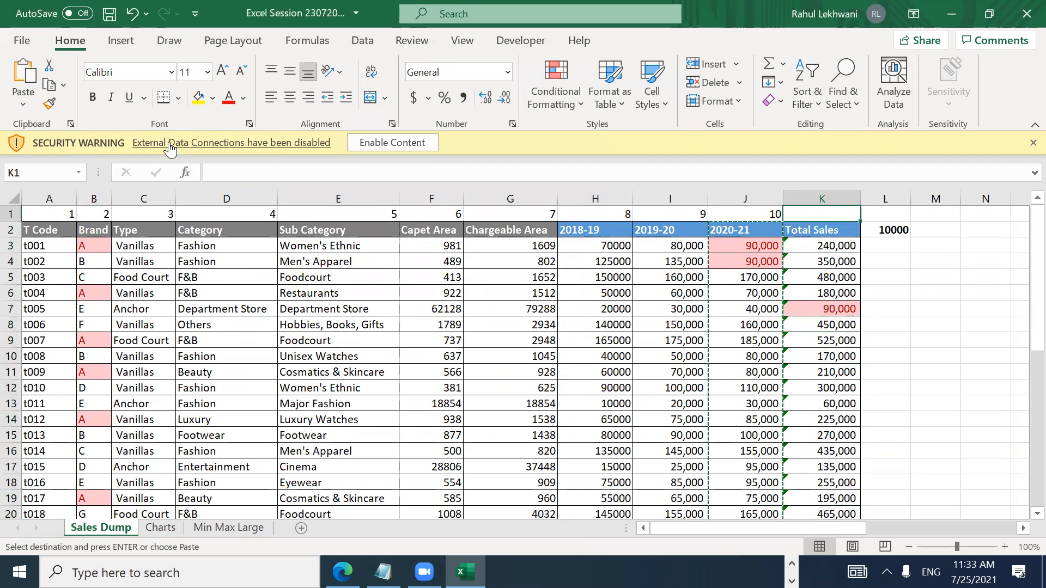
key("Down")
key("Down")
key("Down")
key("Down")
key("Down")
key("Down")
key("Down")
key("Down")
key("Down")
key("Down")
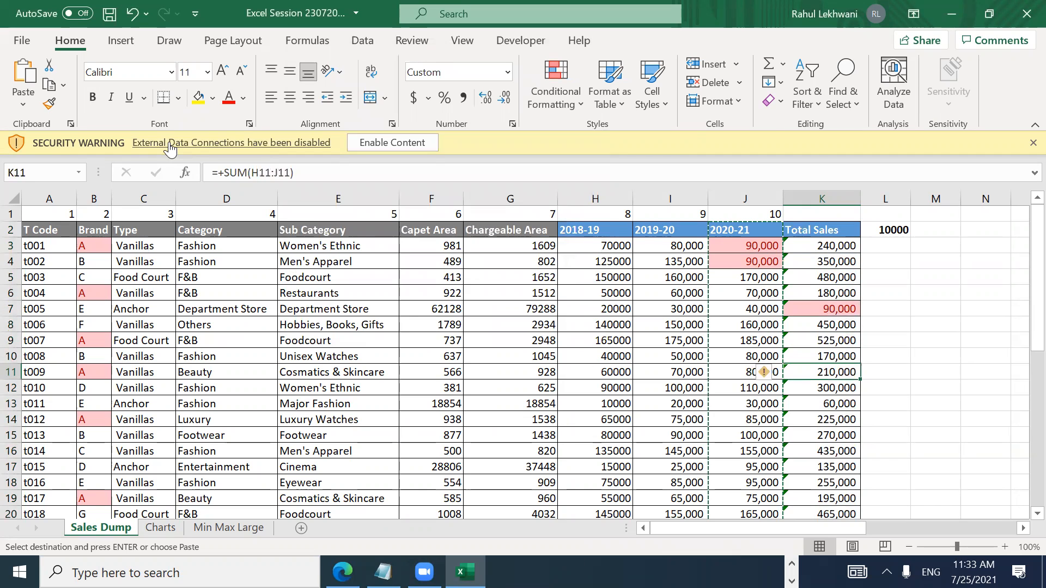
key("Left")
key("Right")
key("Up")
key("Up")
key("Up")
key("Up")
key("Up")
key("Up")
key("Up")
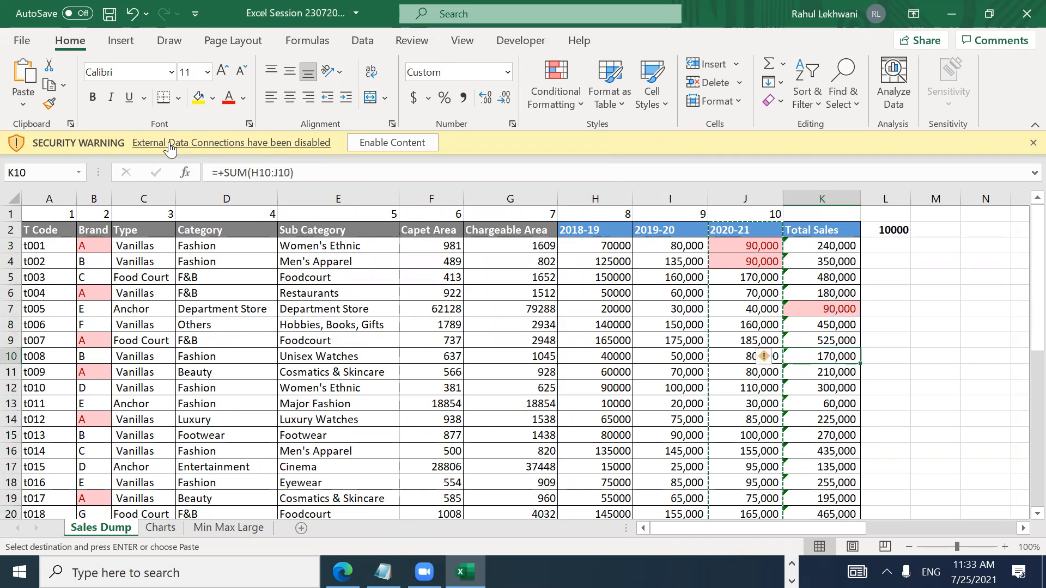
key("Up")
key("Up")
key("Down")
key("Down")
key("Down")
key("Down")
key("Down")
key("Down")
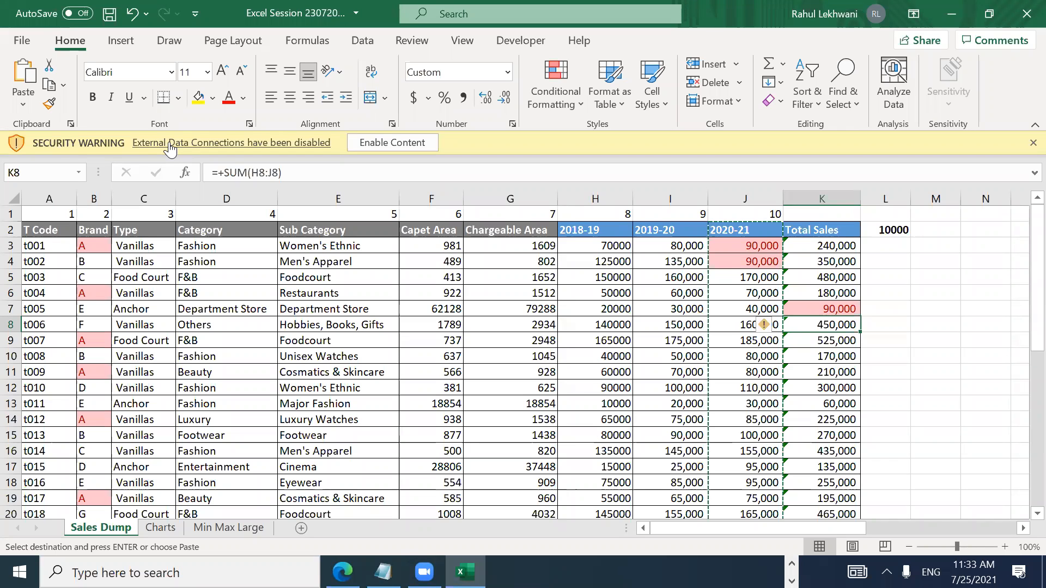
key("Right")
key("Right")
key("Up")
key("Up")
key("Up")
key("Up")
key("Up")
key("Up")
Step: Select the Total Sales values K3:K28
key("Left")
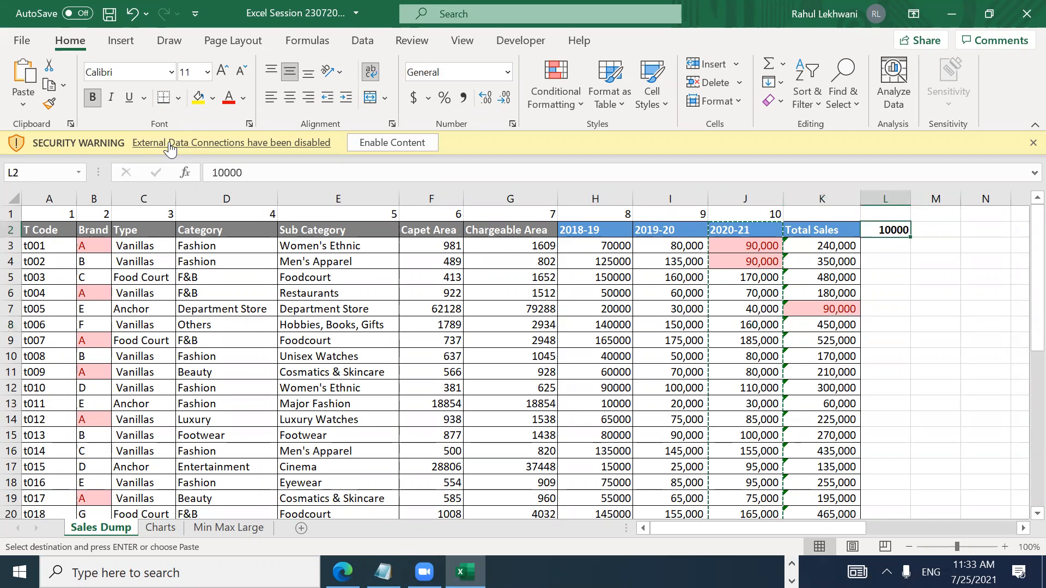
key("Left")
key("Down")
key("ctrl+Down")
key("ctrl+Up")
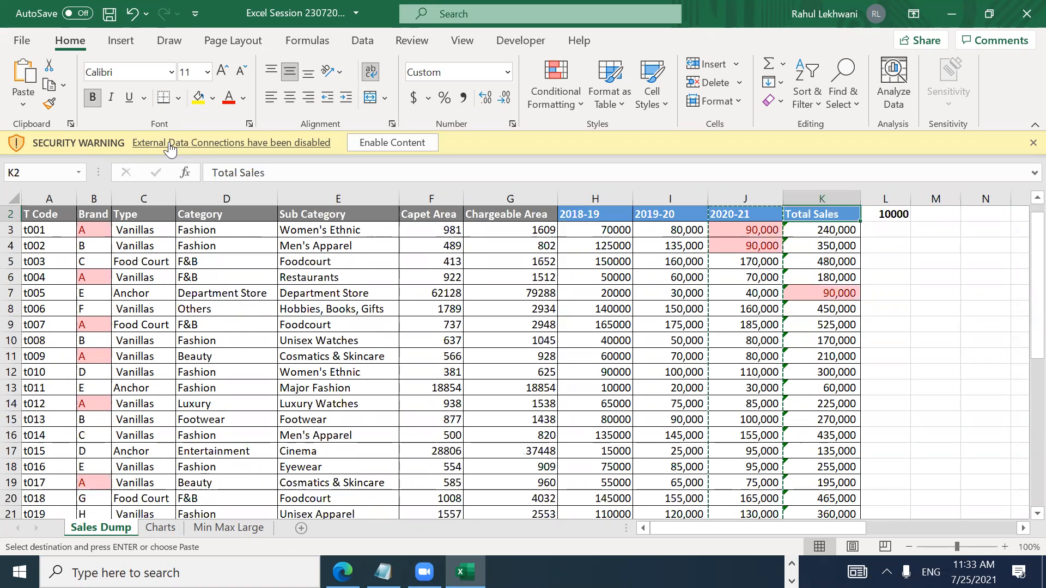
key("Down")
key("Down")
key("Up")
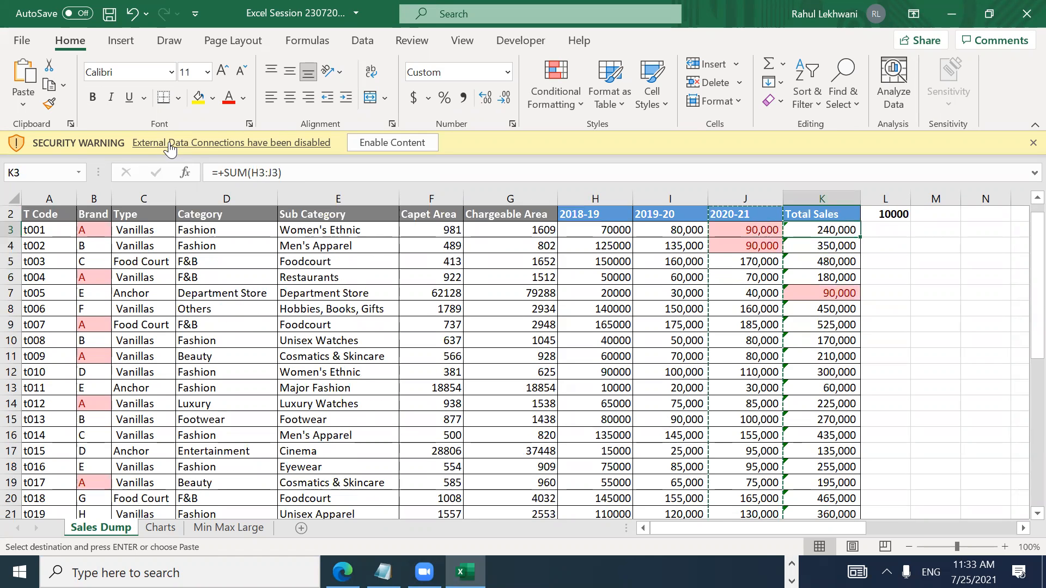
key("ctrl+shift+Down")
key("ctrl+Up")
key("Down")
key("Down")
key("Up")
key("Down")
key("Up")
key("ctrl+shift+Down")
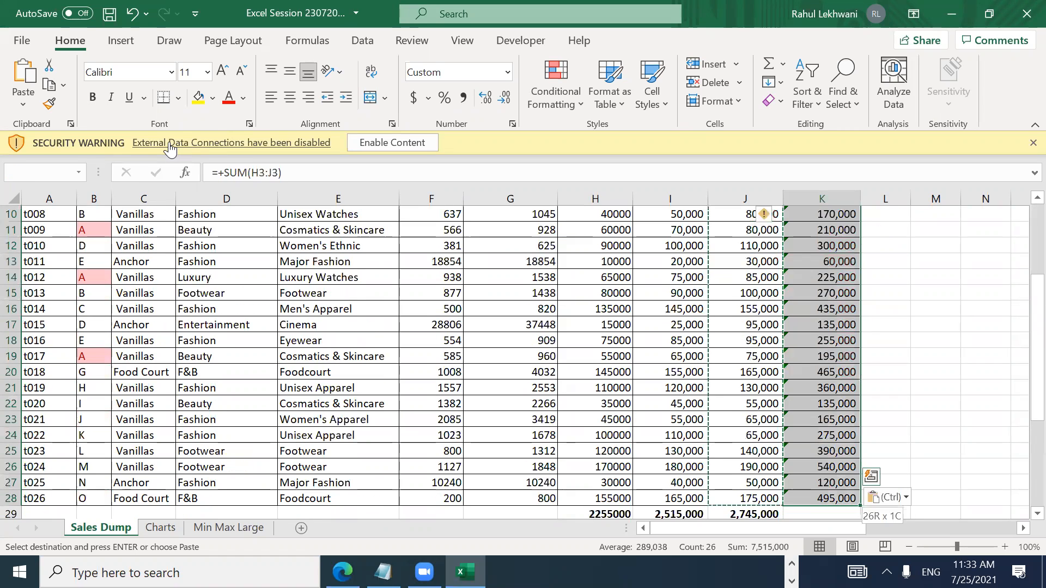
Step: Append *2 to the K3 and K4 total formulas, then undo both edits
key("Up")
key("Down")
key("F2")
type("*2")
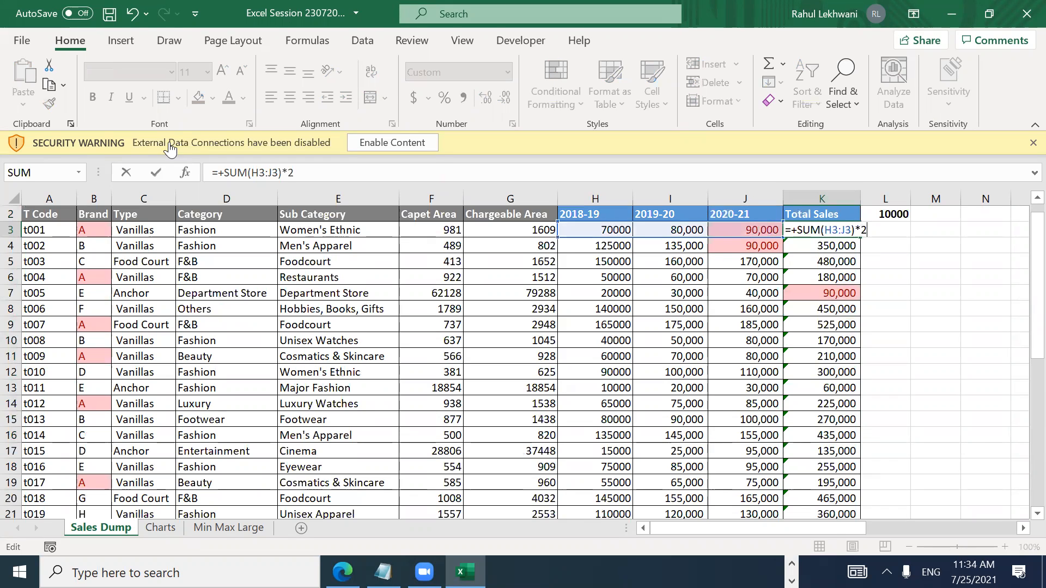
key("Return")
key("F2")
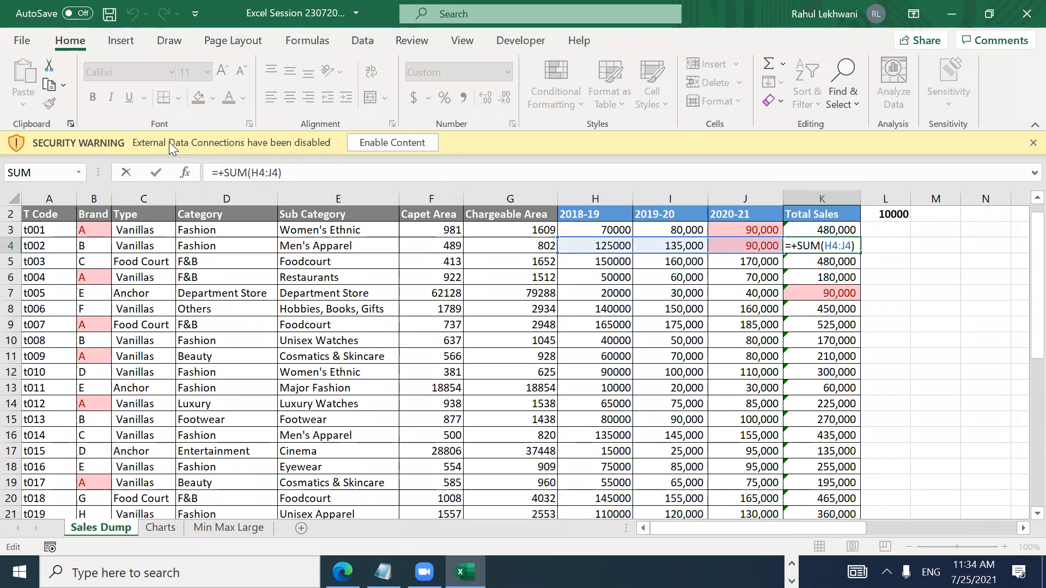
type("*2")
key("ctrl+Return")
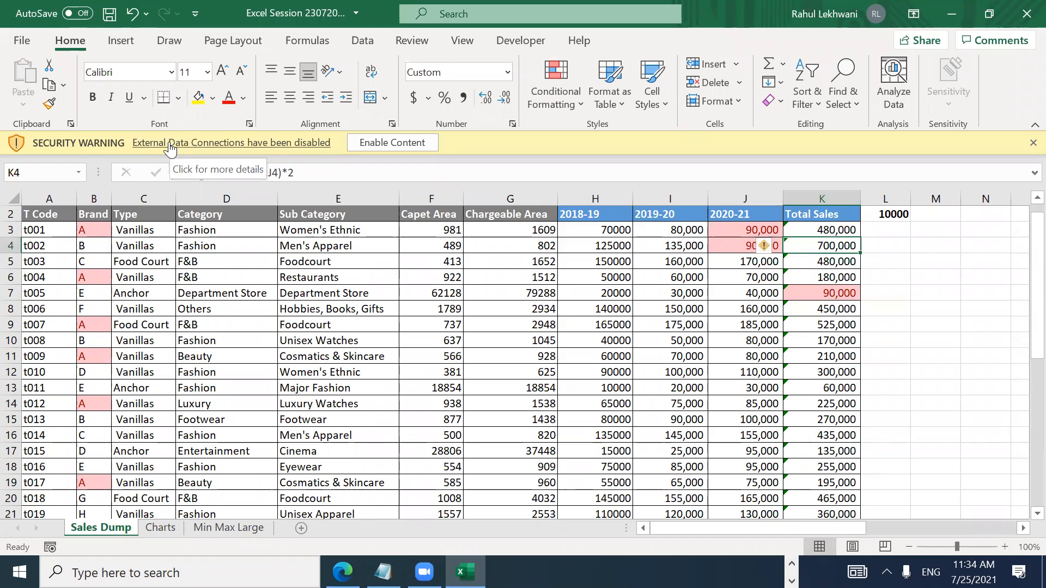
key("ctrl+z")
key("ctrl+z")
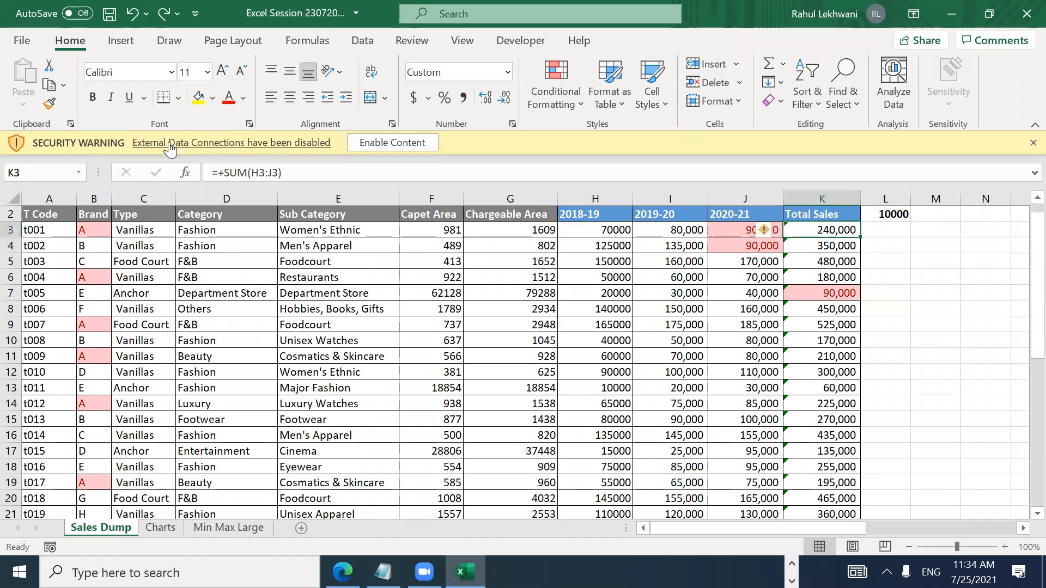
key("Right")
key("Right")
Step: Enter 2 in the spare cell L2
key("Left")
key("Up")
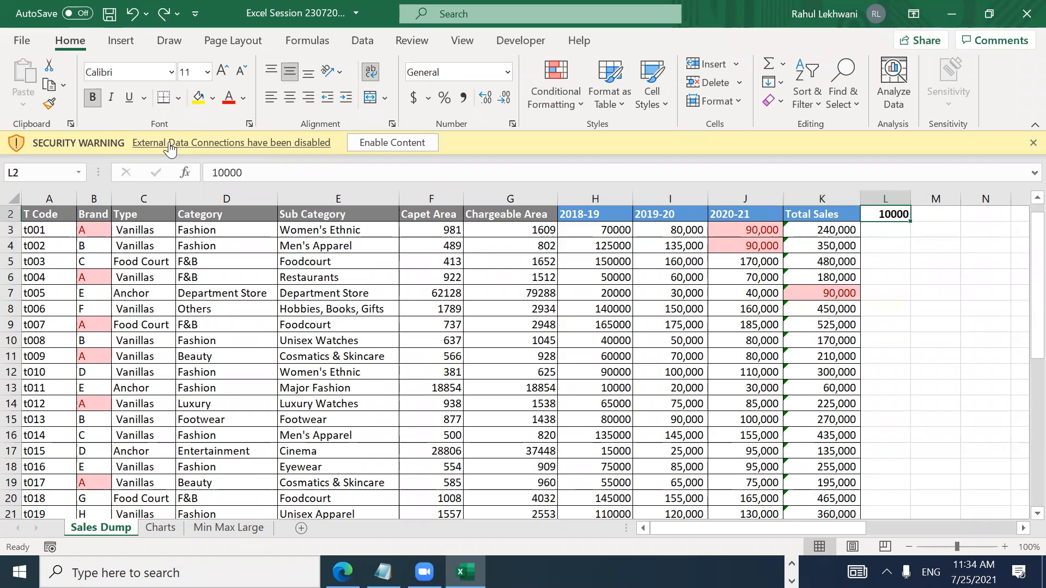
type("2")
key("Return")
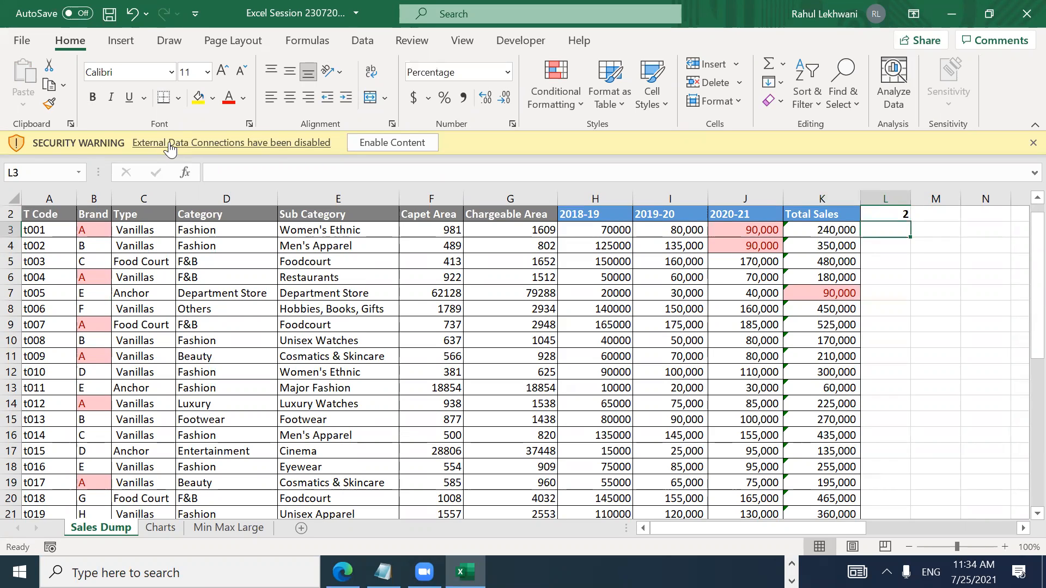
key("Up")
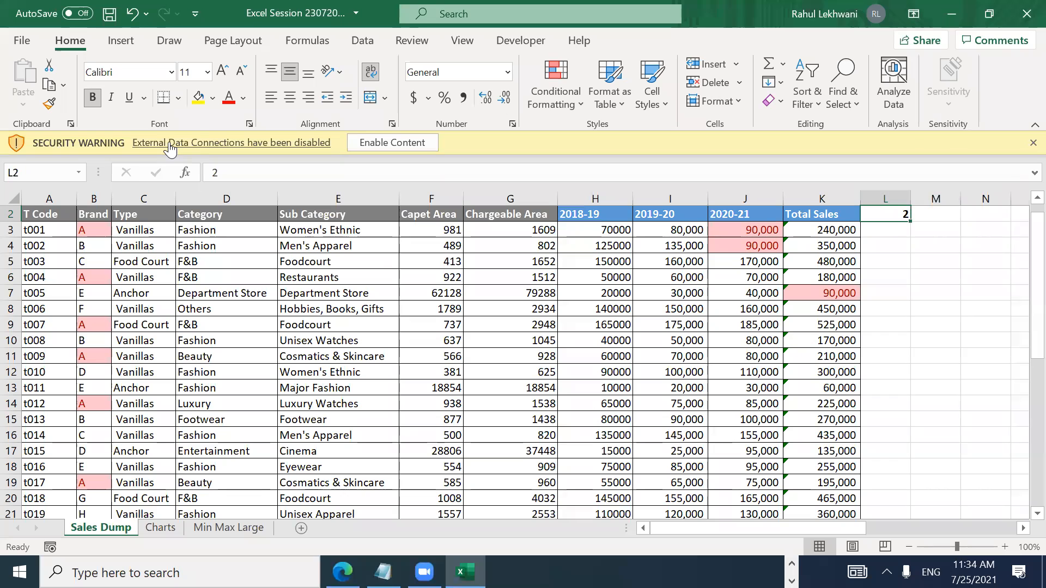
Step: Copy the 2 from L2 and select the Total Sales range K3:K28
key("ctrl+c")
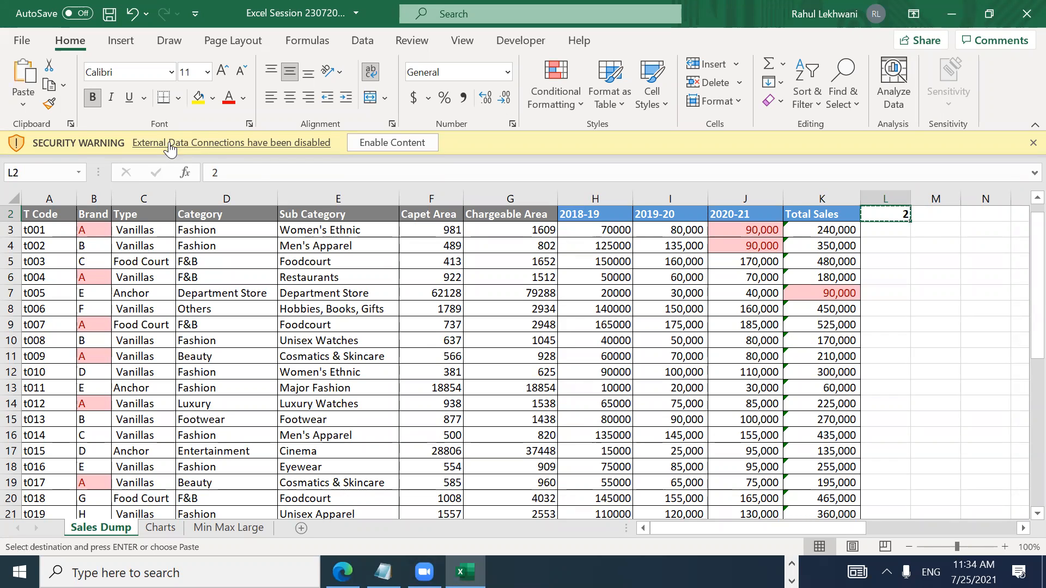
key("Left")
key("Down")
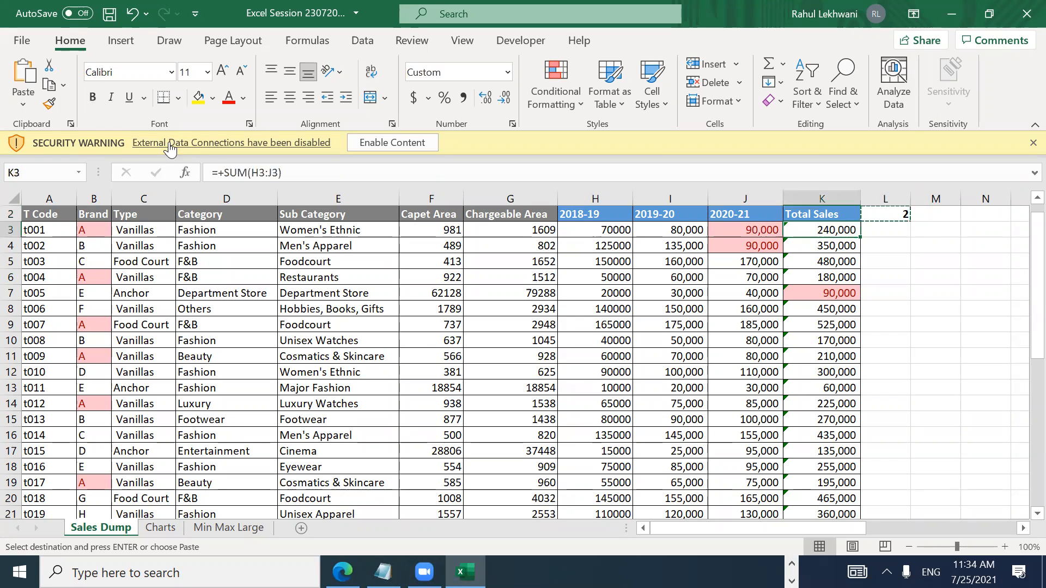
key("ctrl+shift+Down")
key("shift+Down")
key("shift+Up")
key("shift+Up")
key("shift+Down")
key("shift+Down")
key("shift+Up")
key("shift+Up")
key("shift+Down")
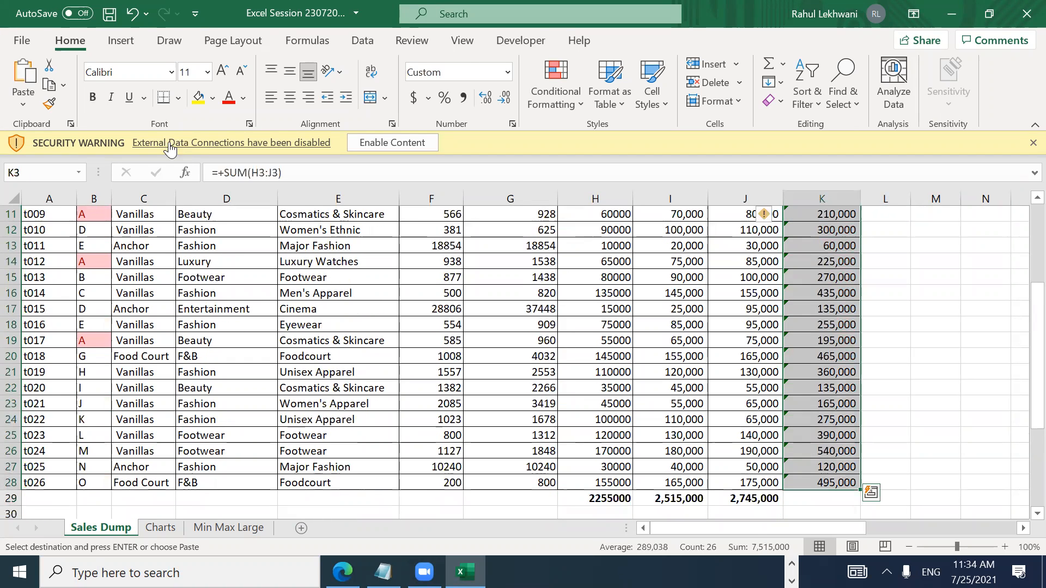
Step: Paste Special with Formulas and Multiply to double every Total Sales formula
key("alt")
key("h")
key("v")
key("s")
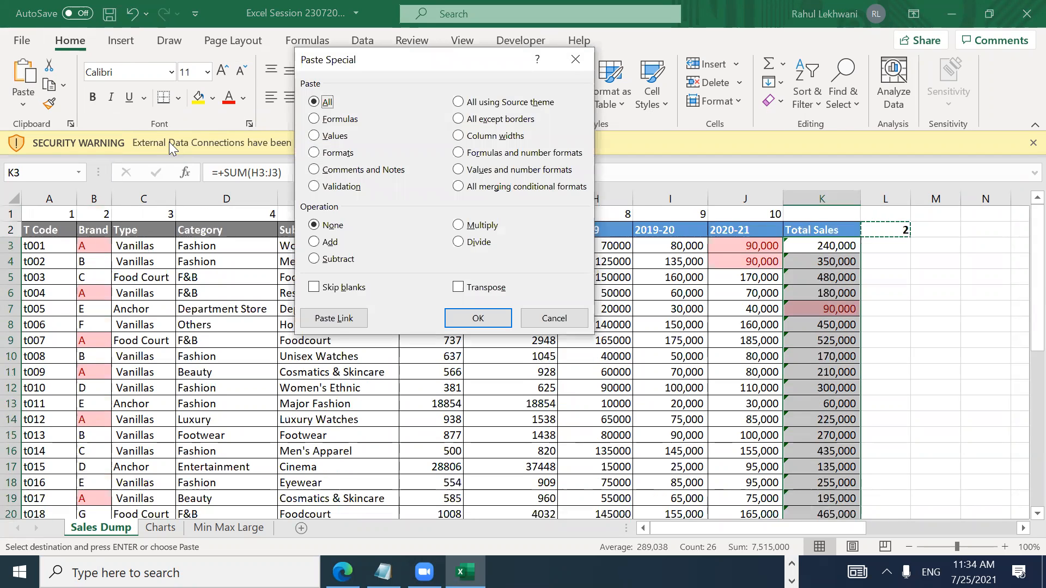
key("f")
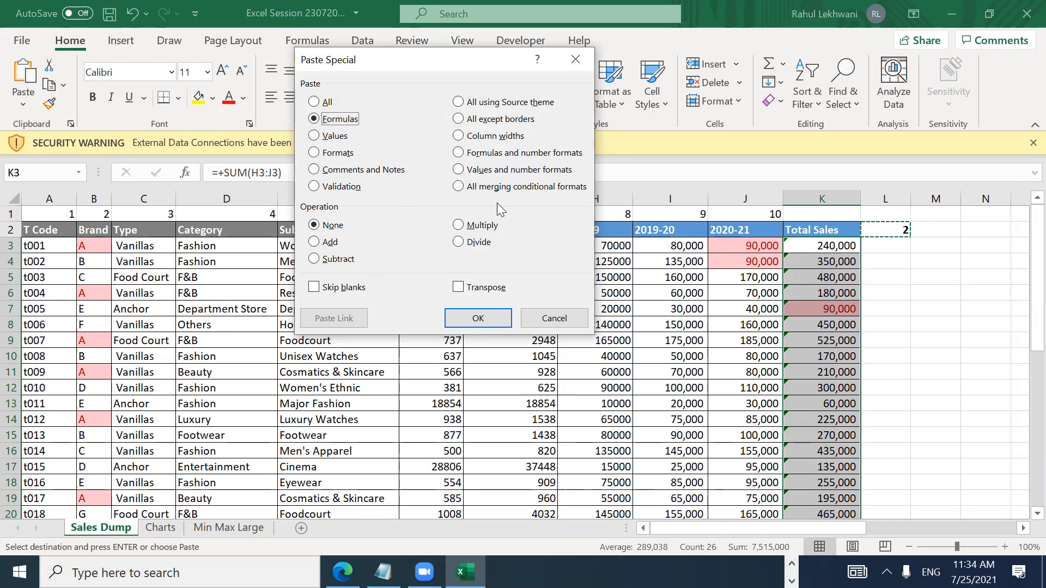
left_click(459, 226)
left_click(477, 318)
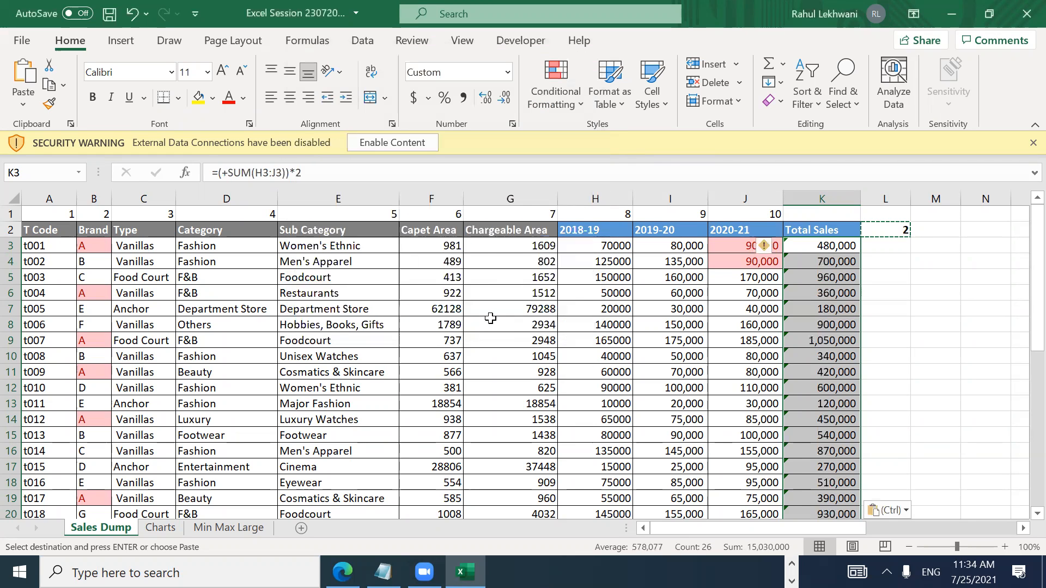
Step: Check the doubled formulas down to K10, then return to cell L2
key("Down")
key("Left")
key("Right")
key("Up")
key("Down")
key("Down")
key("Down")
key("Down")
key("Down")
key("Down")
key("Down")
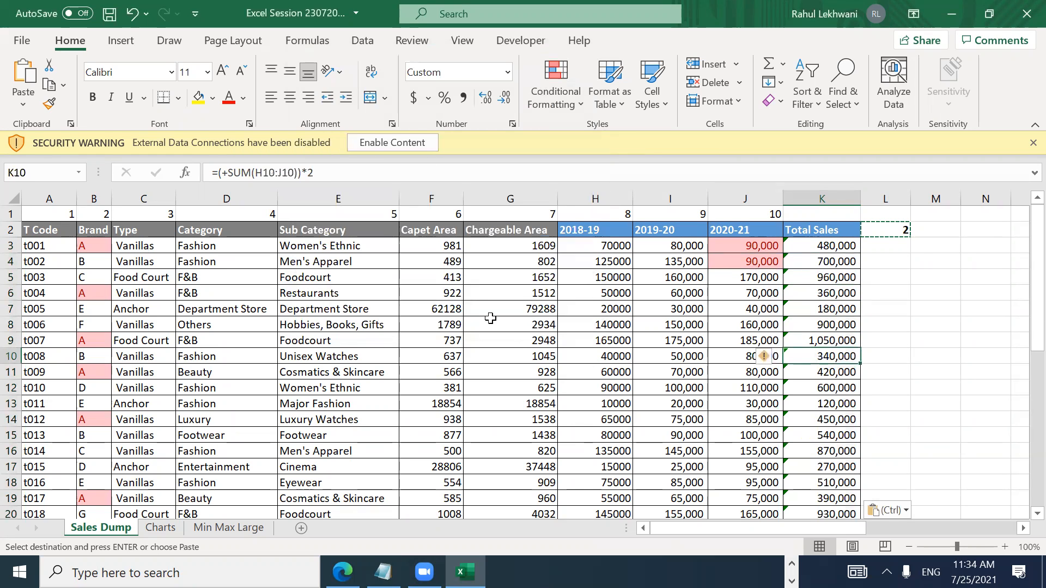
key("Down")
key("Down")
key("Down")
key("Down")
key("Down")
key("Down")
key("Down")
key("Down")
key("Down")
key("Down")
key("Down")
key("Down")
key("Down")
key("Down")
key("Down")
key("Down")
key("Down")
key("Down")
key("Down")
key("Down")
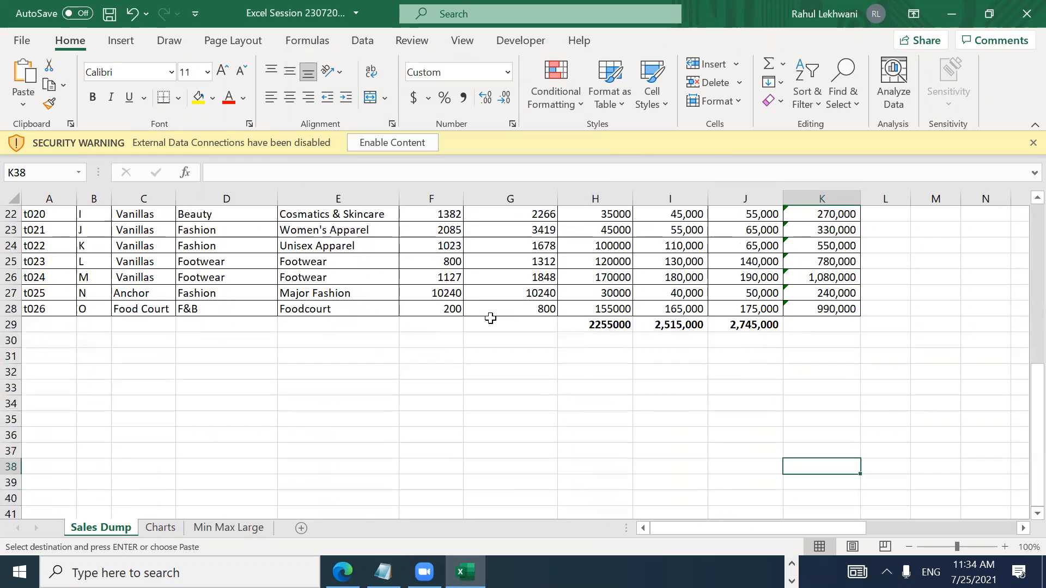
key("Up")
key("Up")
key("Up")
key("Up")
key("Up")
key("Up")
key("Up")
key("Up")
key("Up")
key("Up")
key("Up")
key("Up")
key("Up")
key("Up")
key("Up")
key("Up")
key("Up")
key("Up")
key("Up")
key("Up")
key("Right")
key("Right")
key("Left")
key("Down")
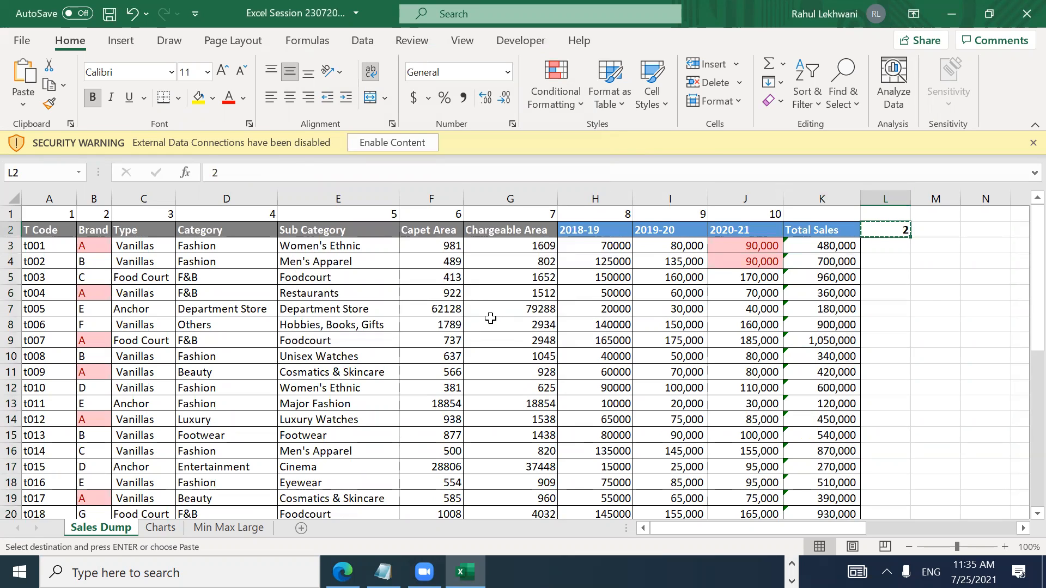
Step: Undo a Formulas and Divide Paste Special accidentally applied to L2
key("alt")
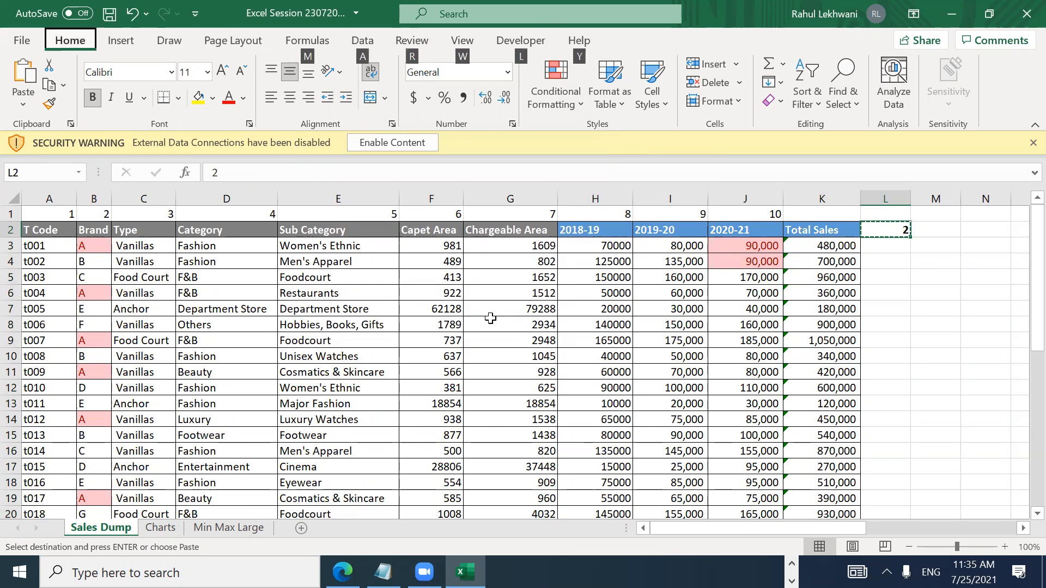
key("h")
key("v")
key("s")
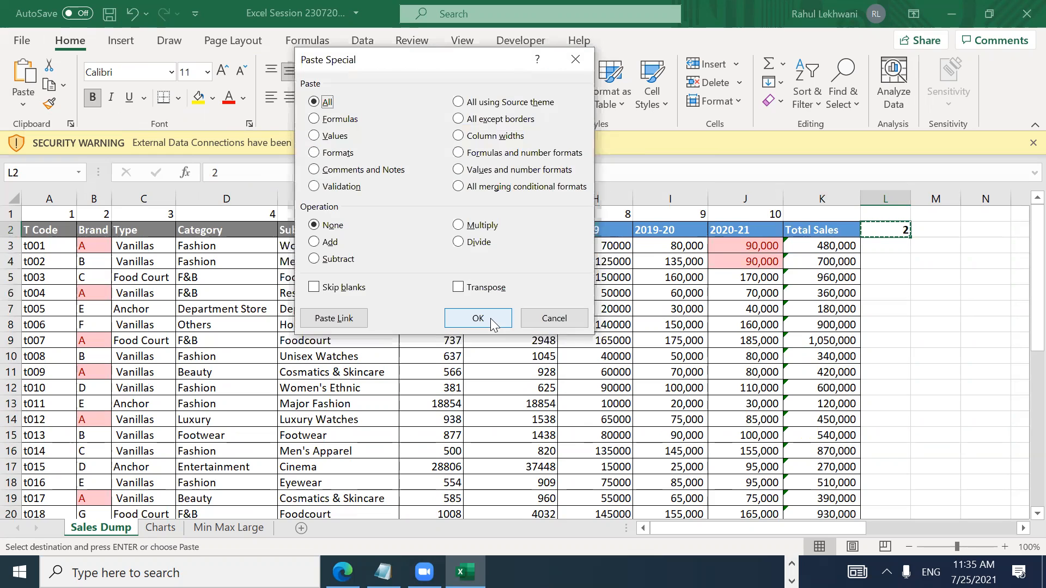
key("f")
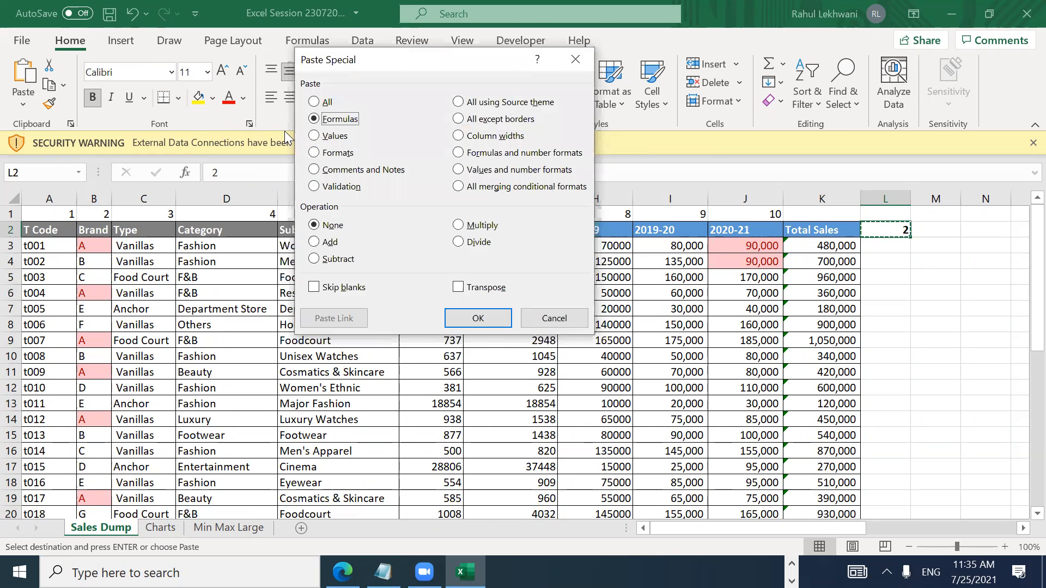
left_click(458, 242)
left_click(488, 316)
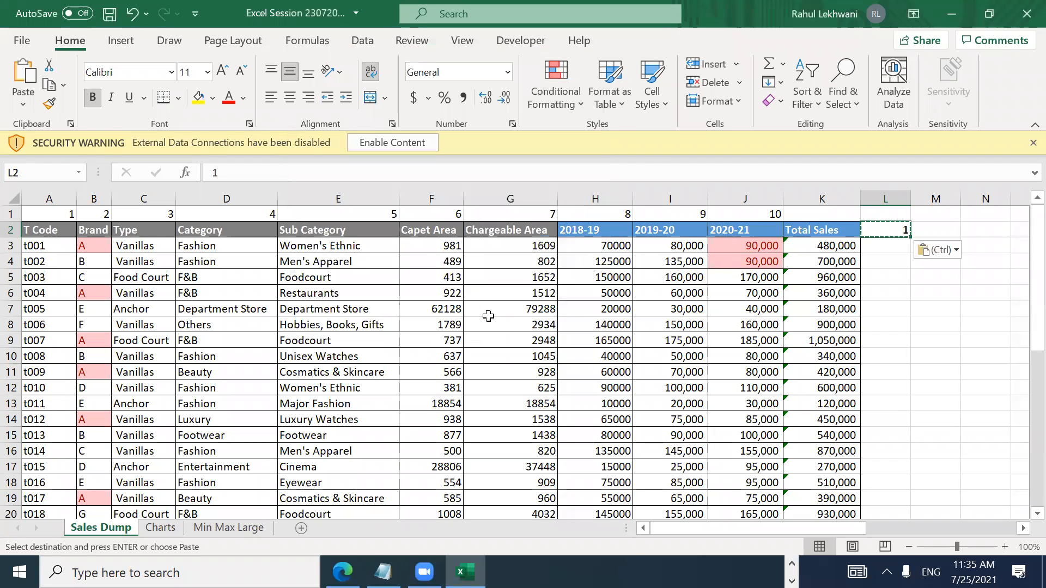
key("ctrl+z")
key("ctrl+z")
key("ctrl+z")
key("ctrl+z")
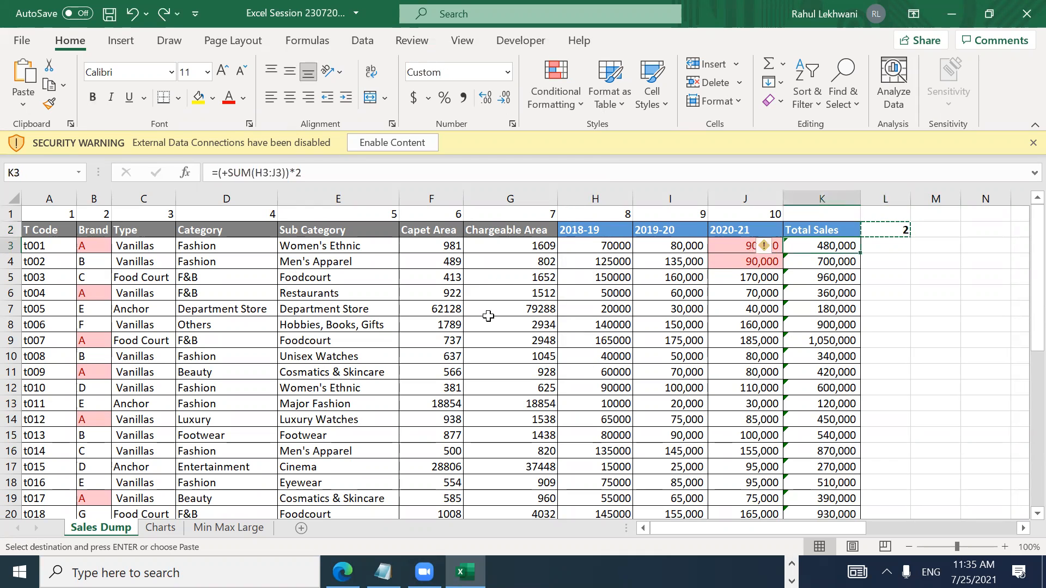
Step: Select K3:K28 and Paste Special with Formulas and Divide to halve the totals
key("ctrl+shift+Down")
key("alt")
key("h")
key("v")
key("s")
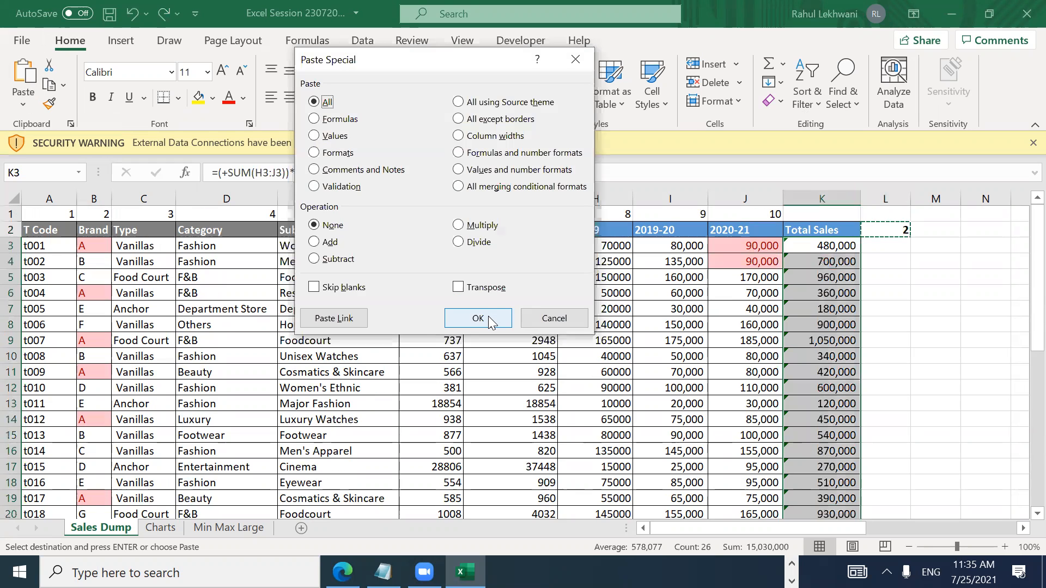
key("f")
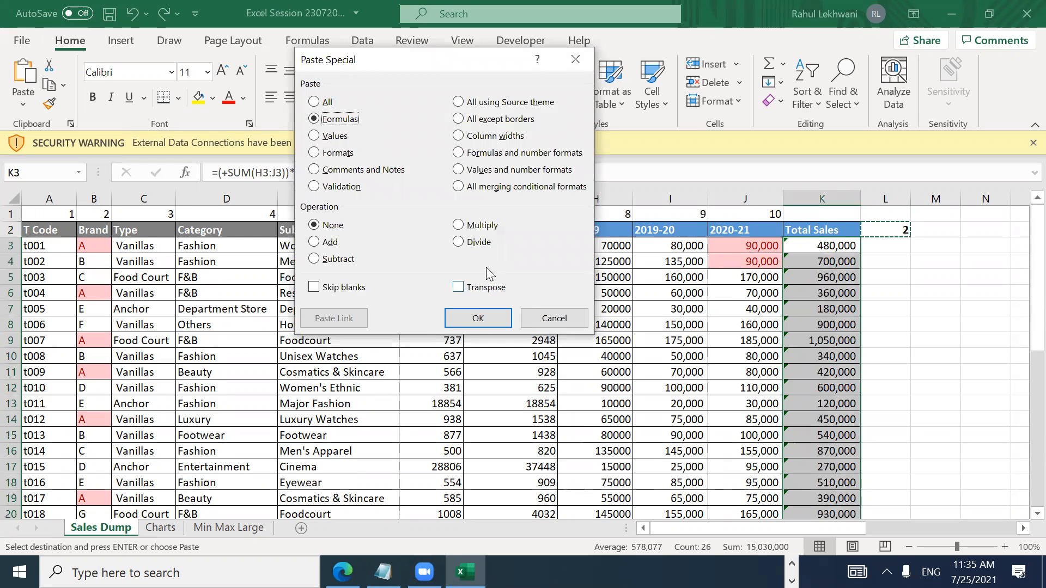
left_click(476, 246)
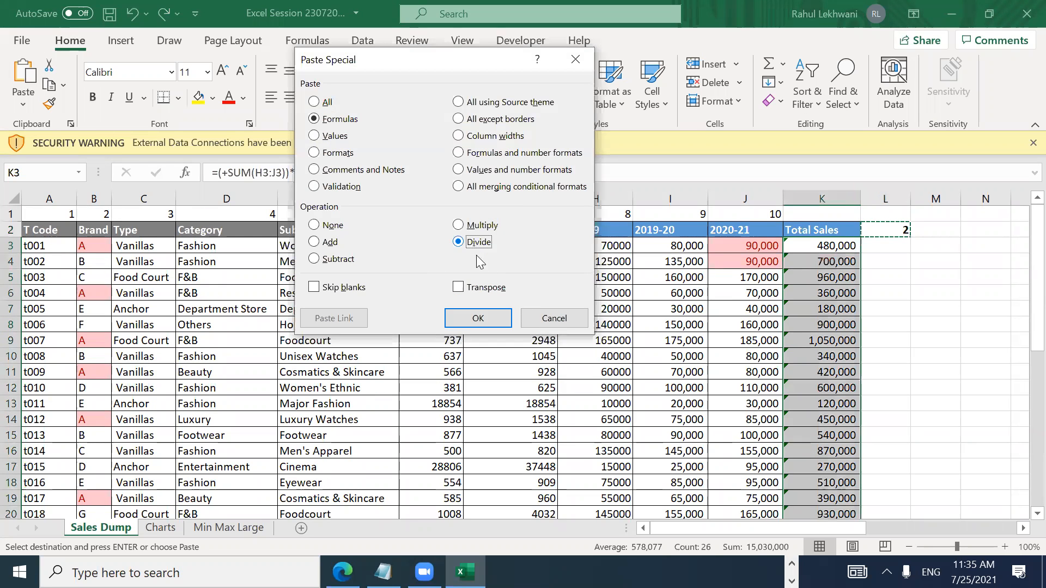
left_click(487, 317)
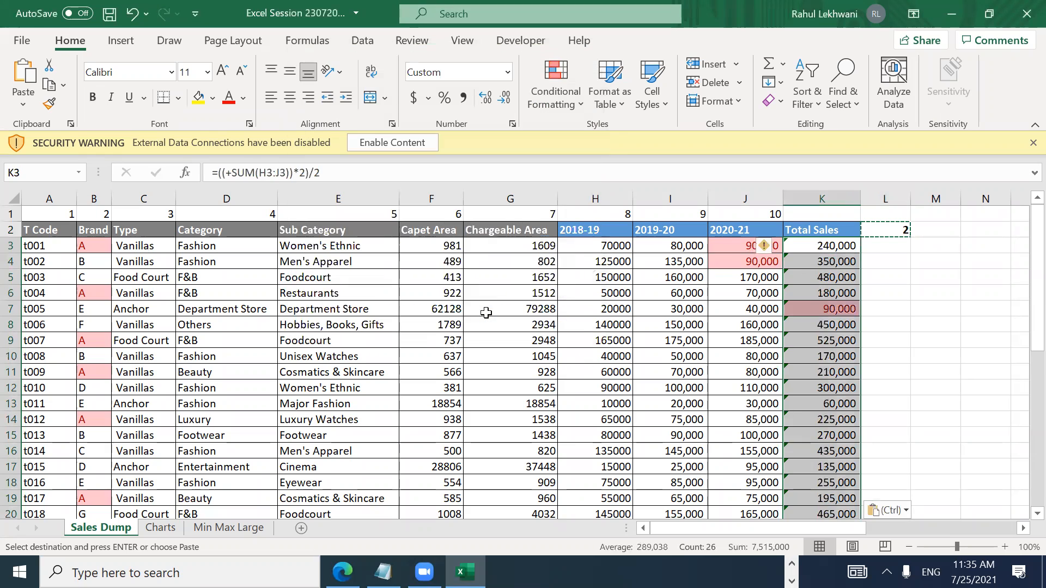
Step: Inspect the Total Sales formulas such as =((+SUM(H3:J3))*2)/2, then return to L2
left_click(828, 246)
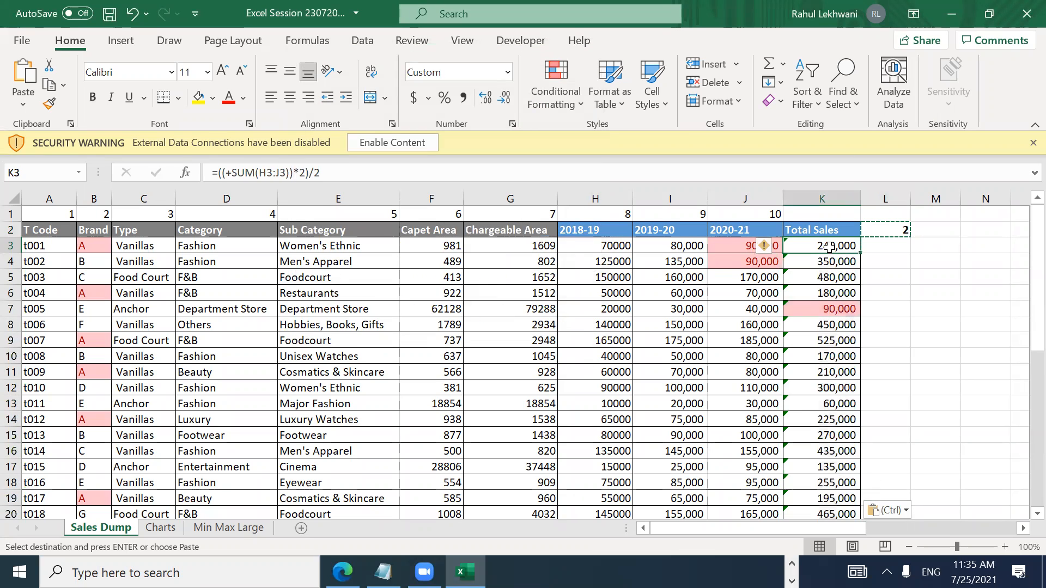
key("Down")
key("Down")
key("Down")
key("Down")
key("Down")
key("Down")
key("Down")
key("Down")
key("Down")
key("Down")
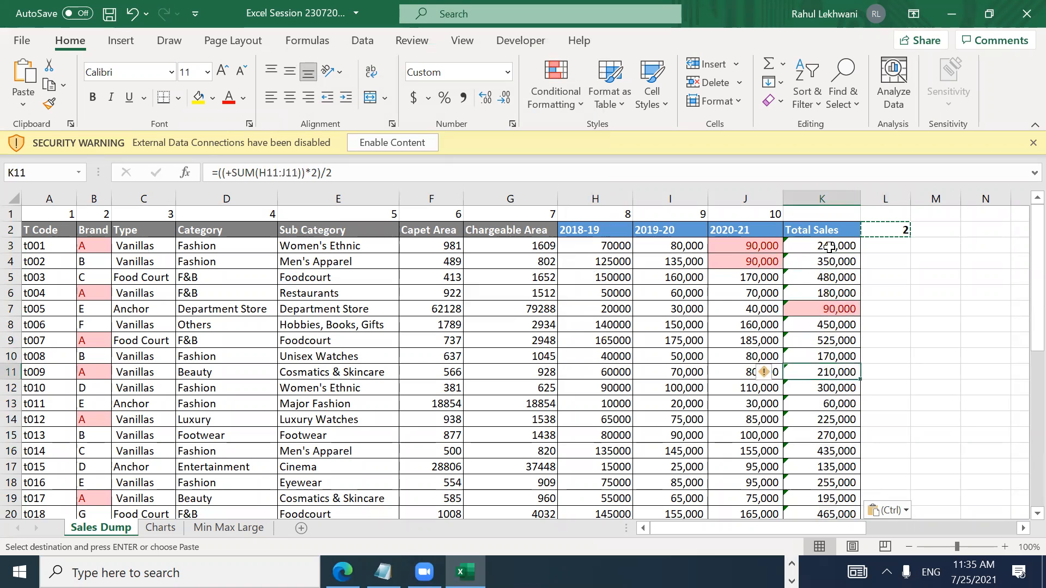
key("Down")
key("Down")
key("Down")
key("Down")
key("Down")
key("Down")
key("Down")
key("Down")
key("Down")
key("Down")
key("Down")
key("Down")
key("Down")
key("Down")
key("Down")
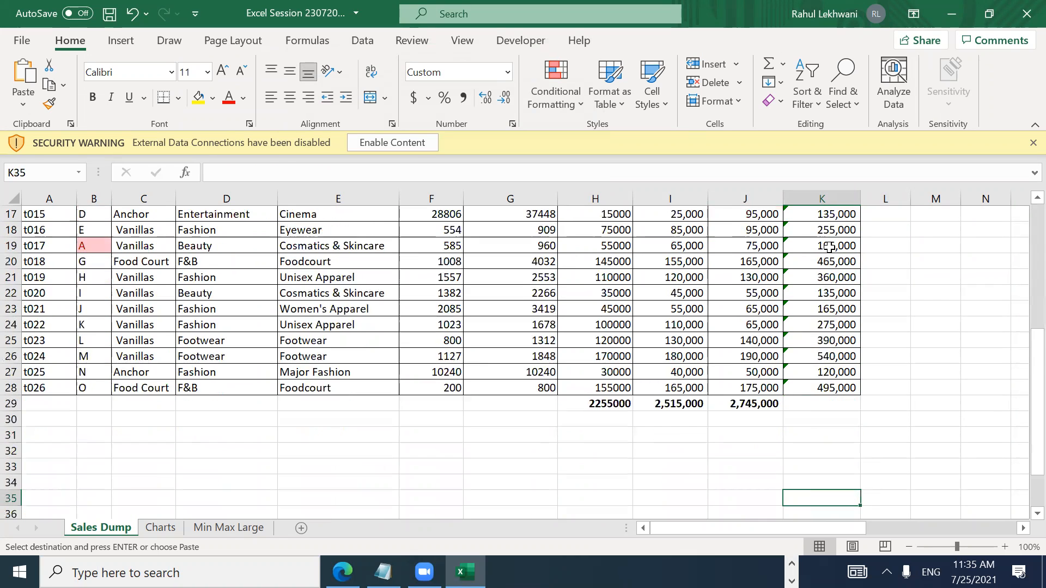
key("ctrl+Up")
key("ctrl+Up")
key("Down")
key("Down")
key("Down")
key("Down")
key("Up")
key("Up")
key("Up")
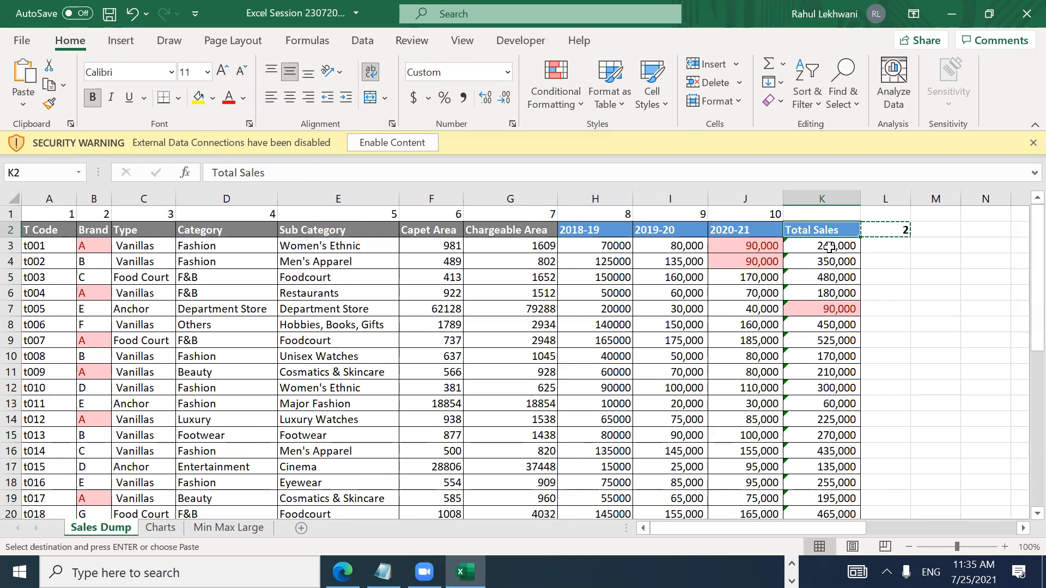
key("Right")
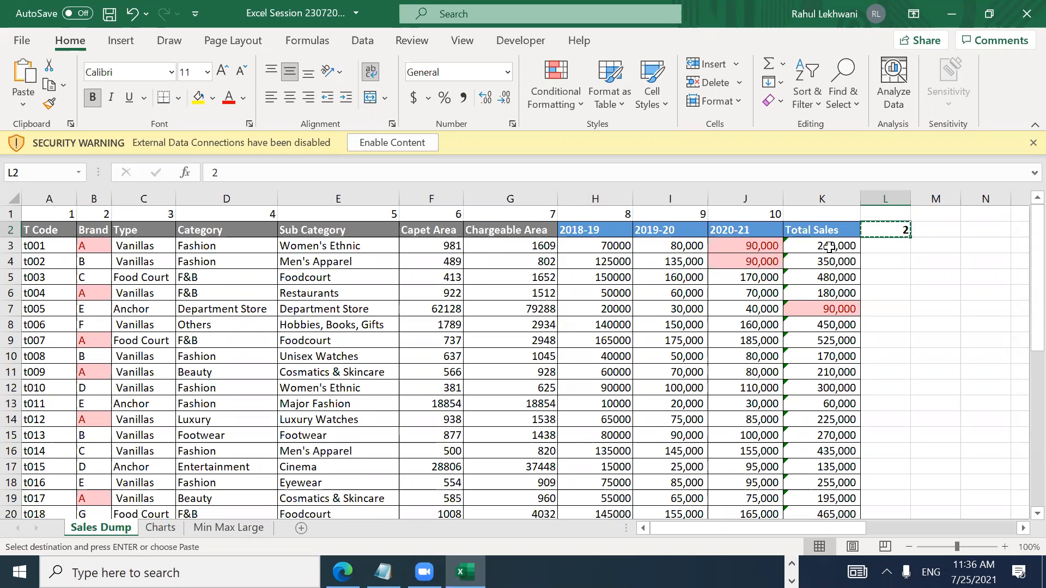
Step: Enter 100000 in cell L2
key("Left")
key("Left")
key("Down")
key("Right")
key("Right")
key("Up")
type("100000")
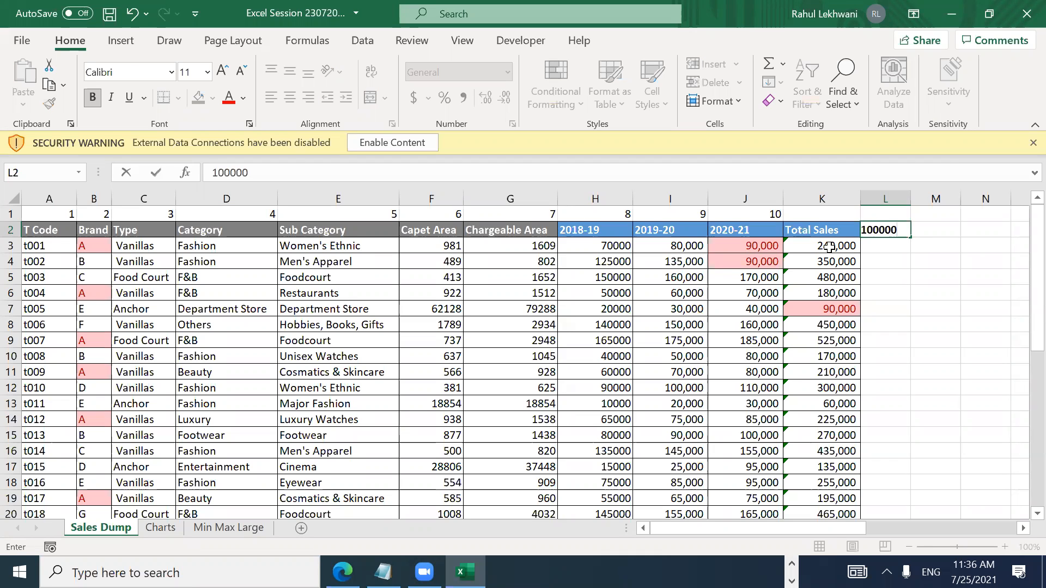
key("Return")
key("Up")
Step: Copy the 100000 from L2 and select the Total Sales range K3:K28
key("Left")
key("Left")
key("Right")
key("Right")
key("Down")
key("Down")
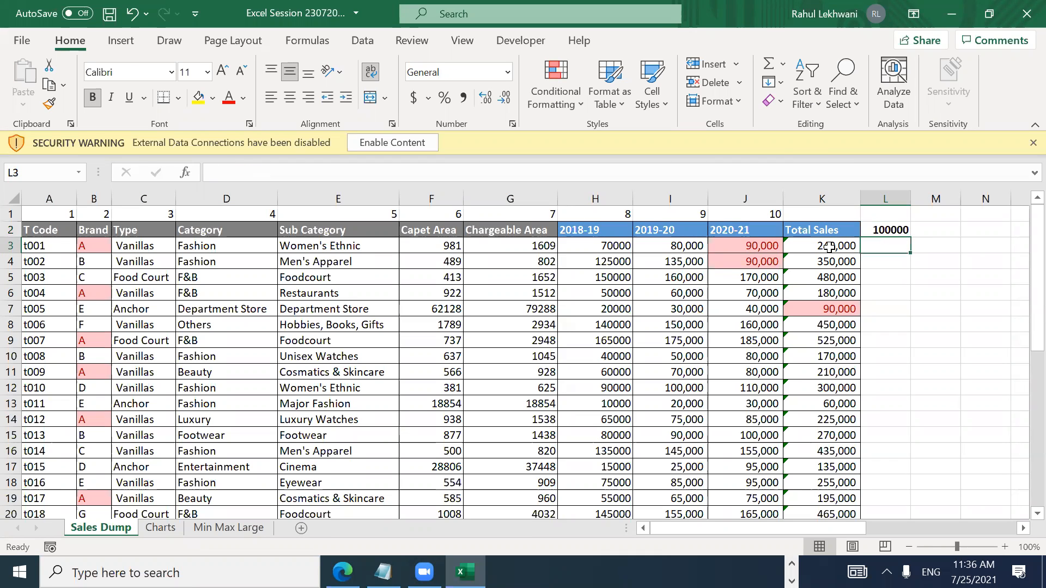
key("Left")
key("Down")
key("Down")
key("Down")
key("Down")
key("Down")
key("Down")
key("Down")
key("Up")
key("Up")
key("Up")
key("Up")
key("Up")
key("Up")
key("Up")
key("Right")
key("Up")
key("Up")
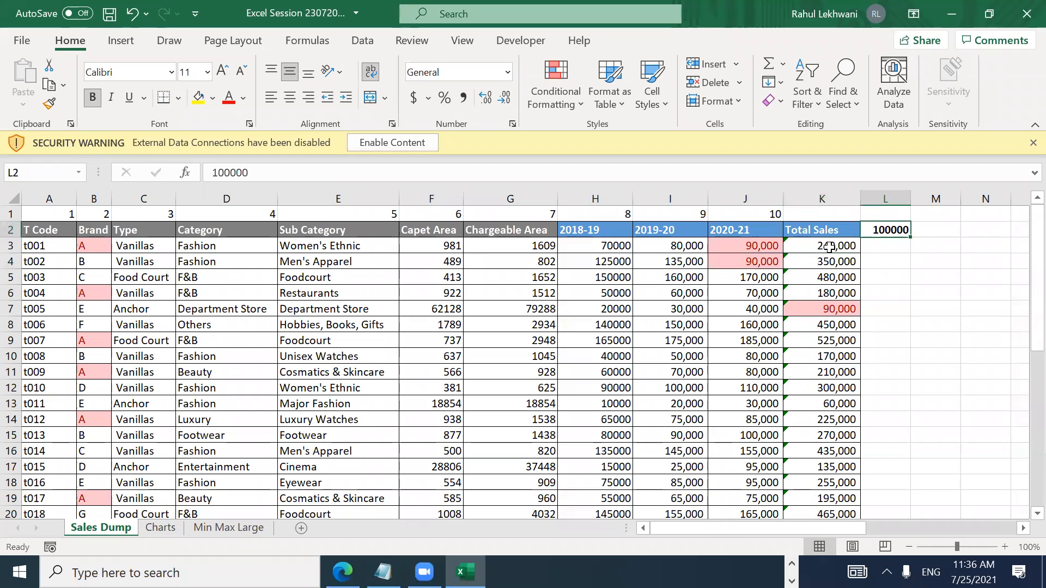
key("ctrl+c")
key("Left")
key("Down")
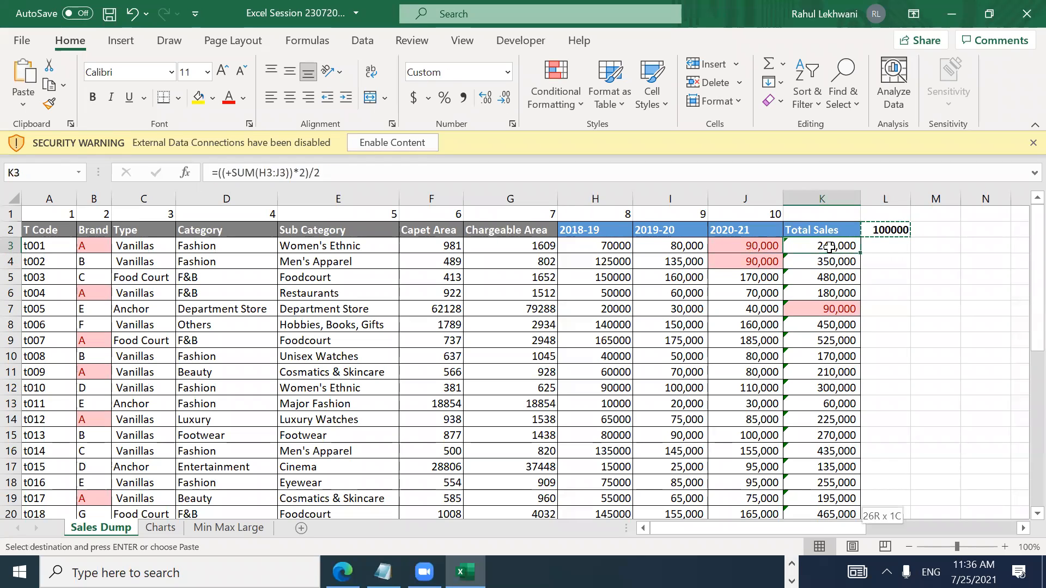
key("ctrl+shift+Down")
key("shift+Down")
key("shift+Up")
Step: Paste Special with Formulas and Add to add 100000 to every Total Sales formula
key("alt")
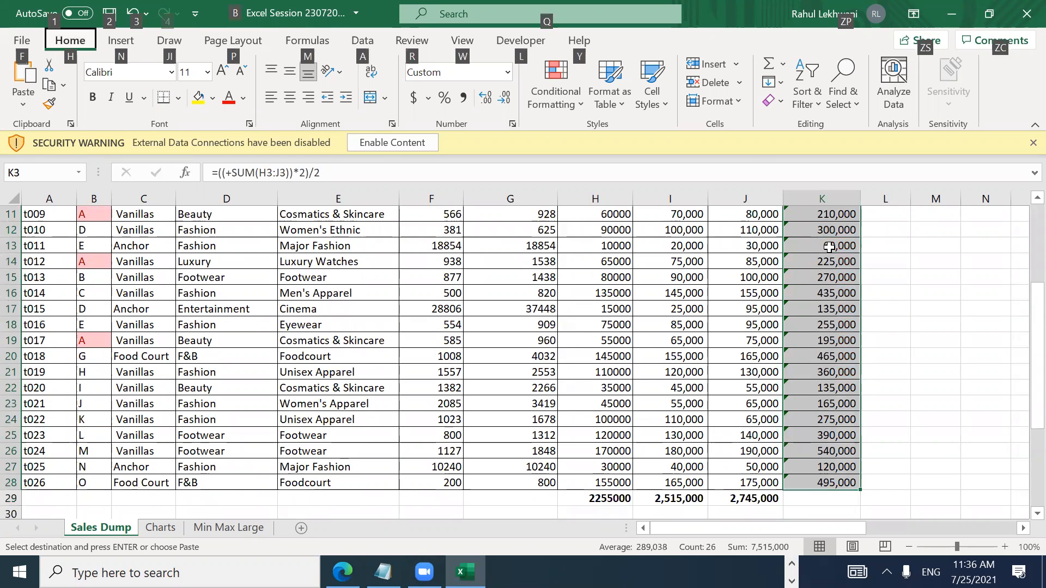
key("h")
key("v")
key("s")
key("f")
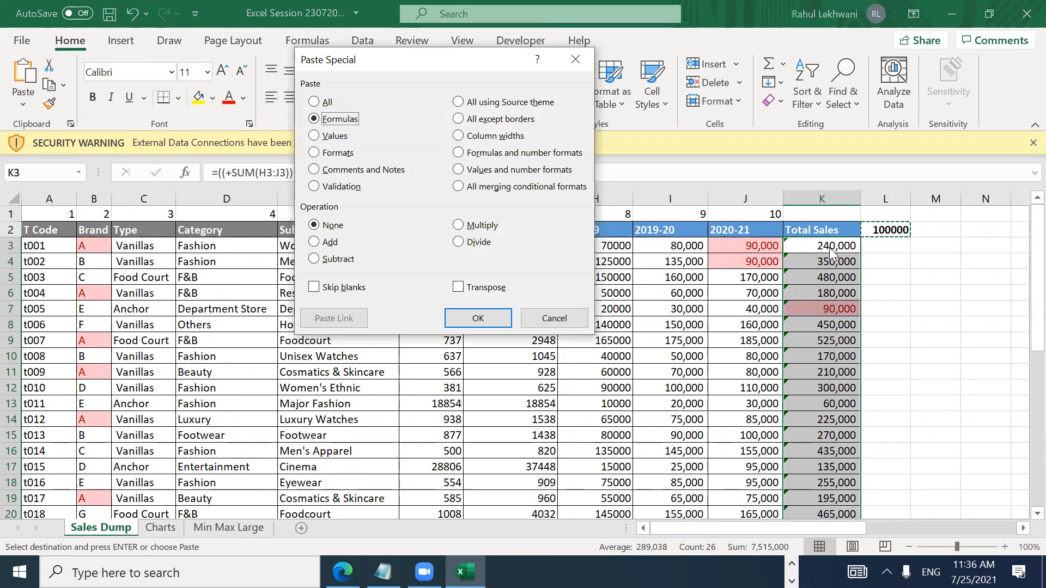
left_click(329, 249)
left_click(501, 319)
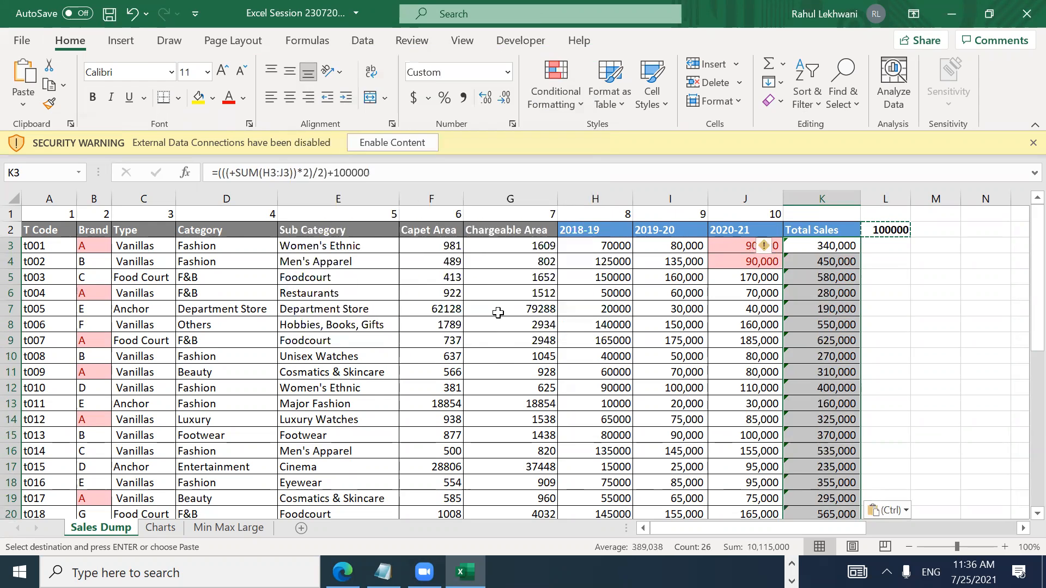
left_click(837, 244)
key("Down")
key("Down")
key("Down")
key("Down")
key("Down")
key("Down")
key("Down")
key("Down")
key("Down")
key("Down")
key("Down")
key("Down")
key("Down")
key("Down")
key("Down")
key("Down")
key("Down")
key("Down")
key("Down")
key("Down")
key("Down")
key("Down")
key("Down")
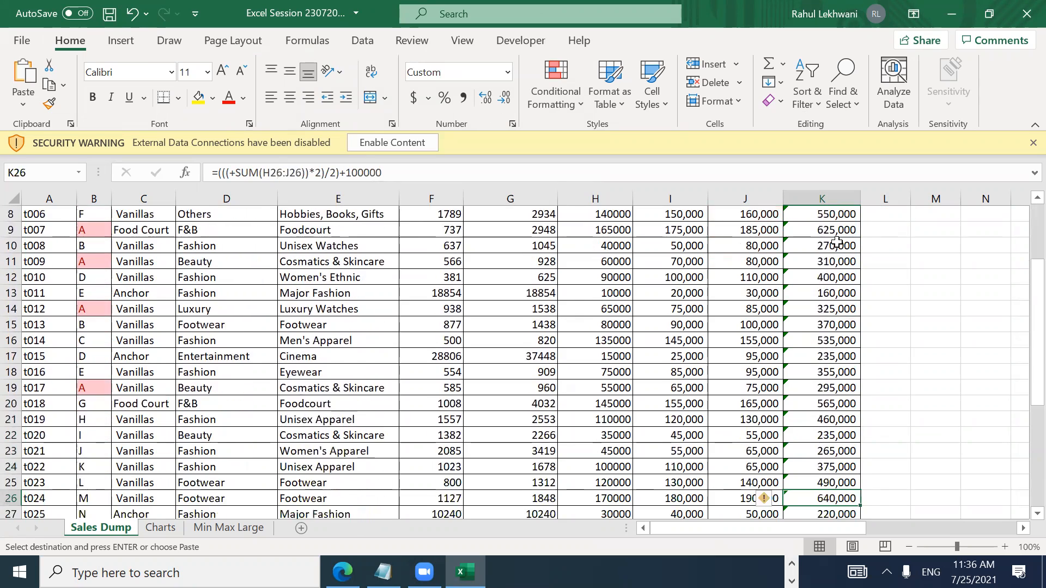
Step: Select K3:K28 and Paste Special with Formulas and Subtract to remove the 100000
key("ctrl+Up")
key("Right")
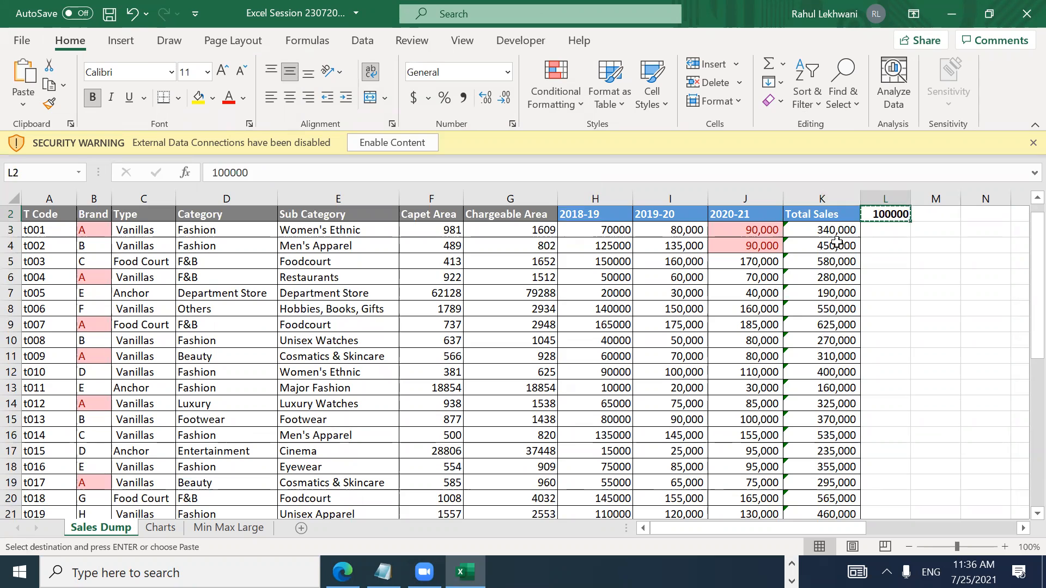
key("Left")
key("Down")
key("ctrl+shift+Down")
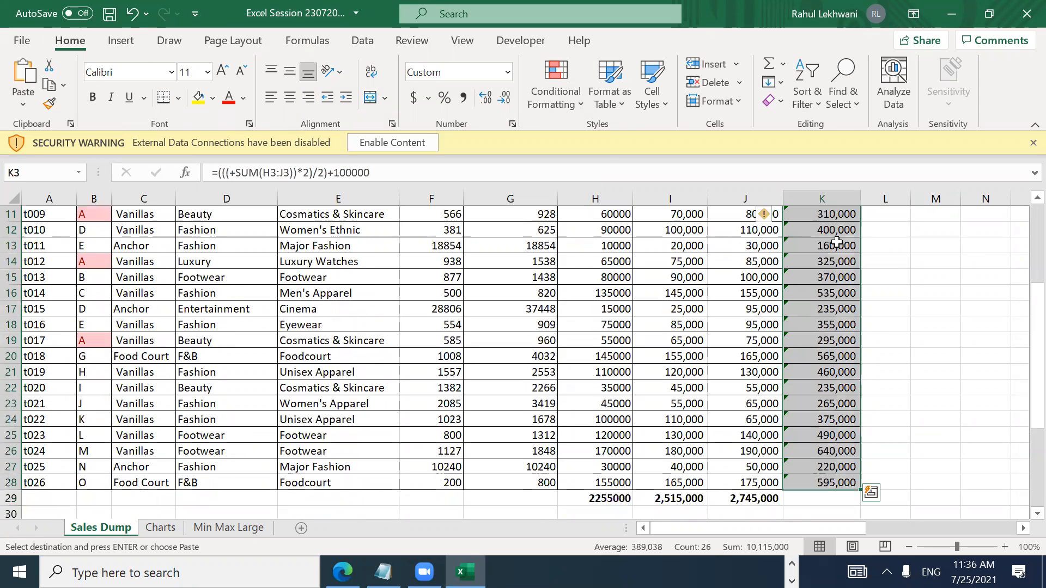
key("alt")
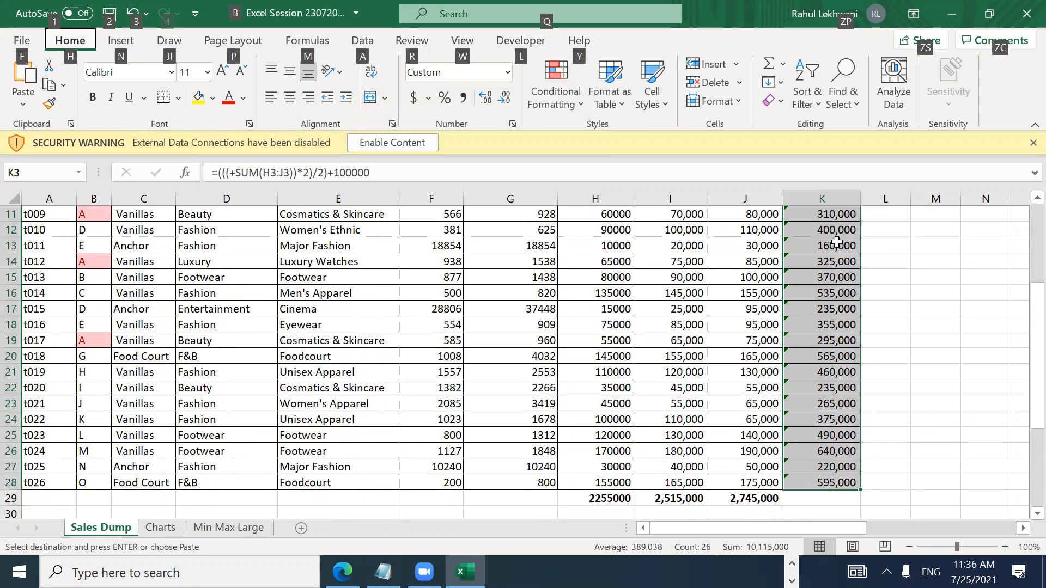
key("h")
key("v")
key("s")
key("f")
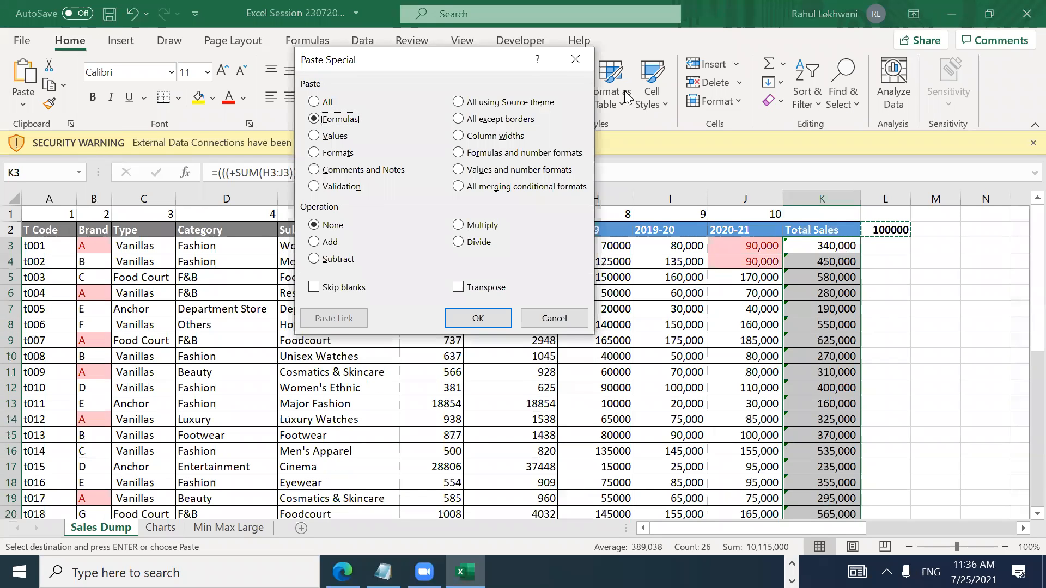
left_click(327, 261)
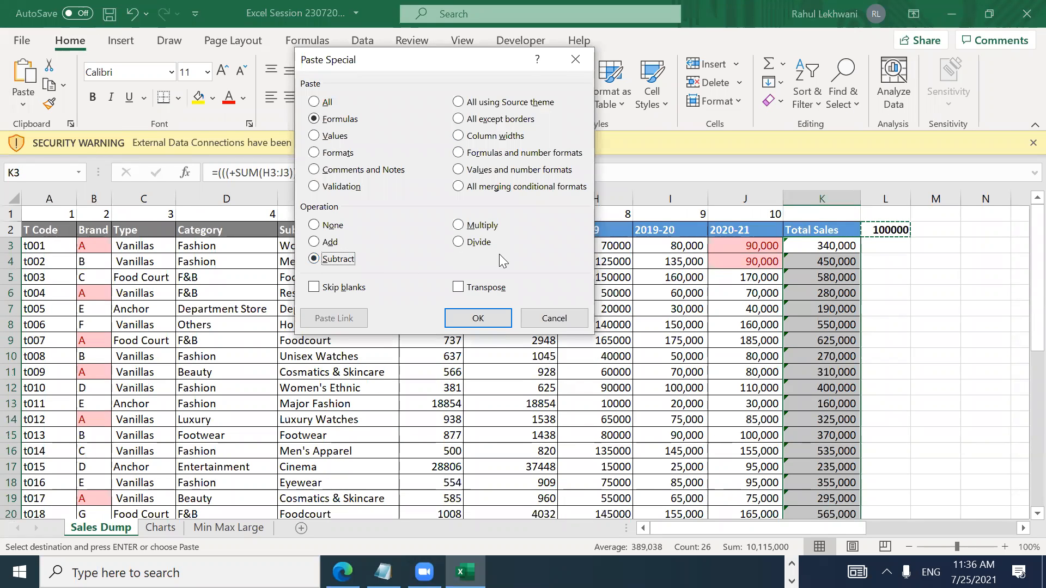
left_click(480, 321)
Step: Review the restored Total Sales formulas down to row 28 and open K3's formula
key("Right")
key("Down")
key("Left")
key("Up")
key("Down")
key("Down")
key("Down")
key("Down")
key("Down")
key("Down")
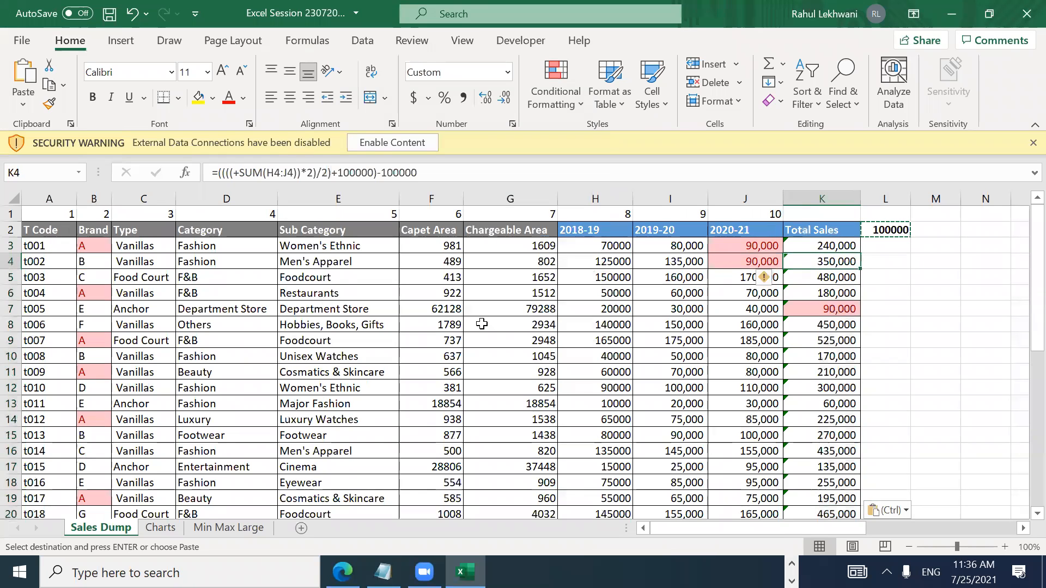
key("Down")
key("Down")
key("Down")
key("Down")
key("Down")
key("Down")
key("Down")
key("Down")
key("Down")
key("Down")
key("Down")
key("Down")
key("Down")
key("Down")
key("Down")
key("Down")
key("Down")
key("Down")
key("Down")
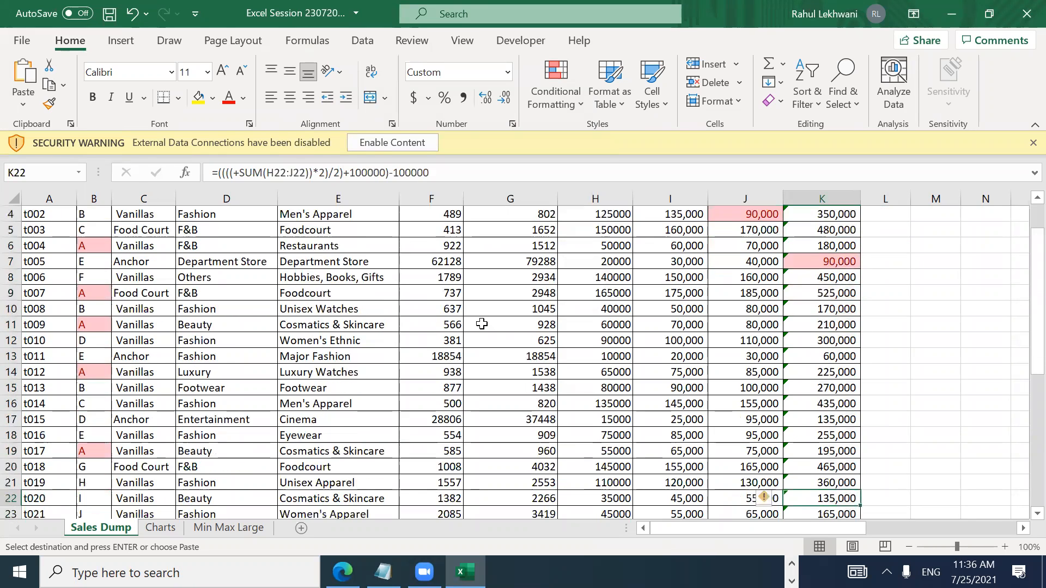
key("Up")
key("Up")
key("Up")
key("Up")
key("Up")
key("Up")
key("Up")
key("Up")
key("Up")
key("Up")
key("Up")
key("Up")
key("Up")
key("Up")
key("Up")
key("Up")
key("Up")
key("Up")
key("Up")
key("Up")
key("Up")
key("Up")
key("Up")
key("Up")
key("Up")
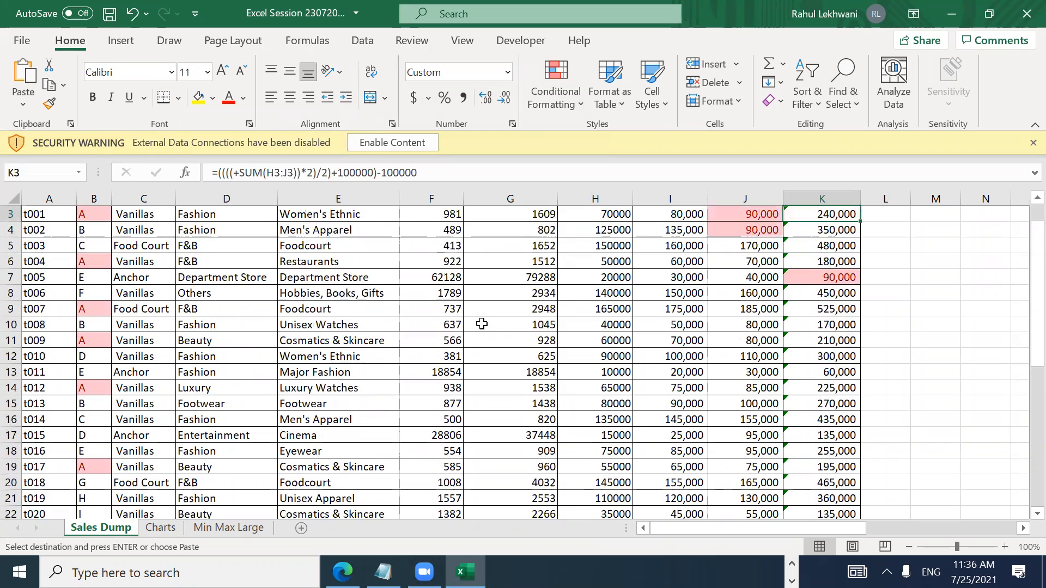
key("F2")
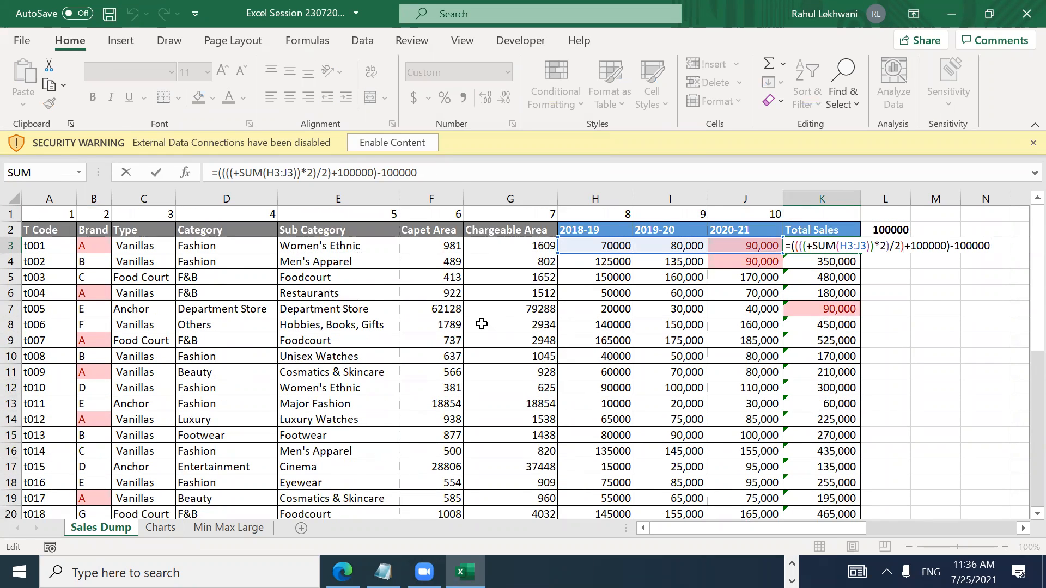
key("Right")
key("Right")
key("Right")
key("Right")
key("Return")
key("Up")
key("Up")
key("Right")
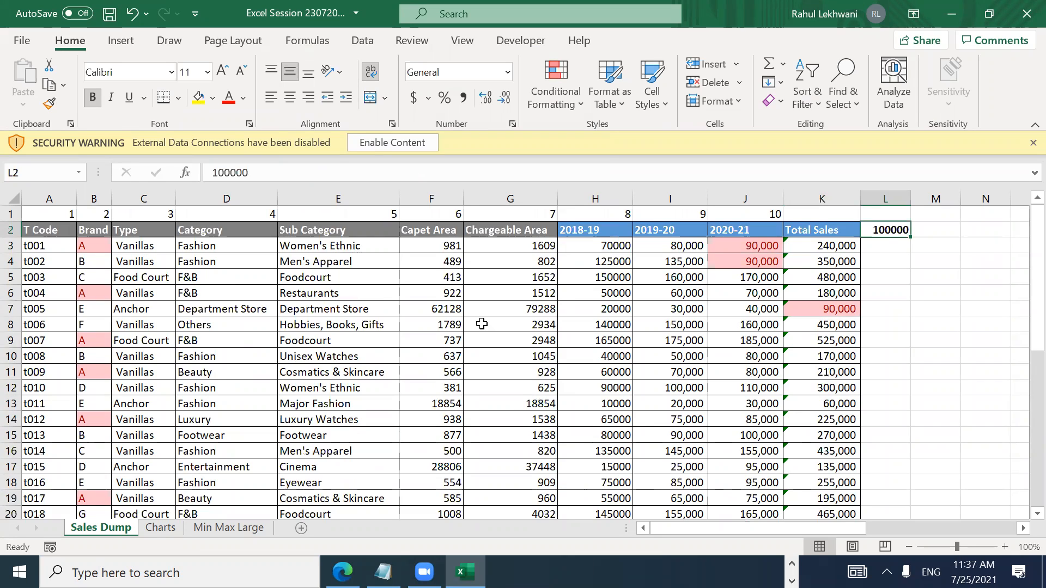
key("Home")
key("Right")
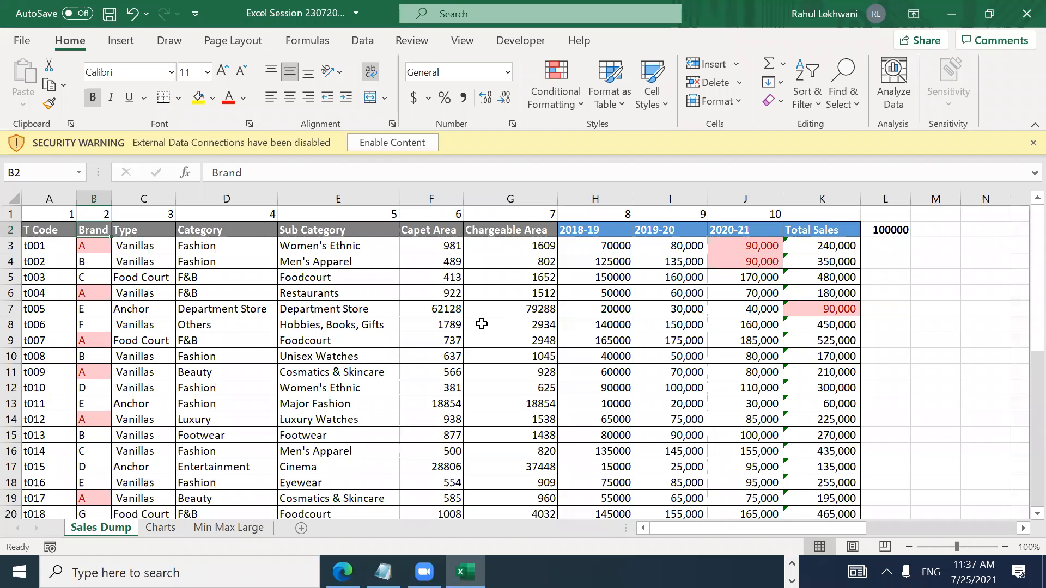
key("alt")
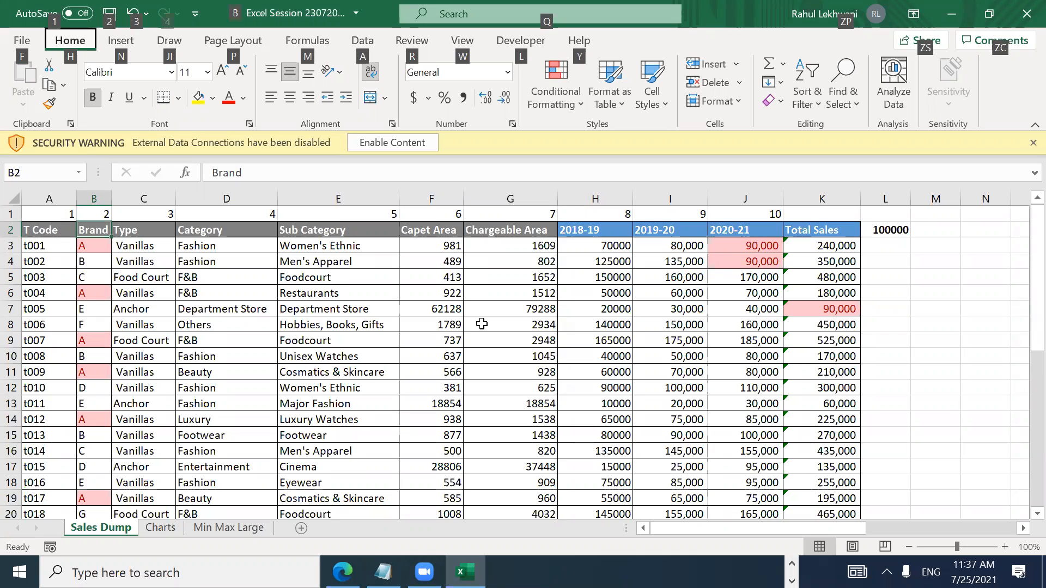
key("h")
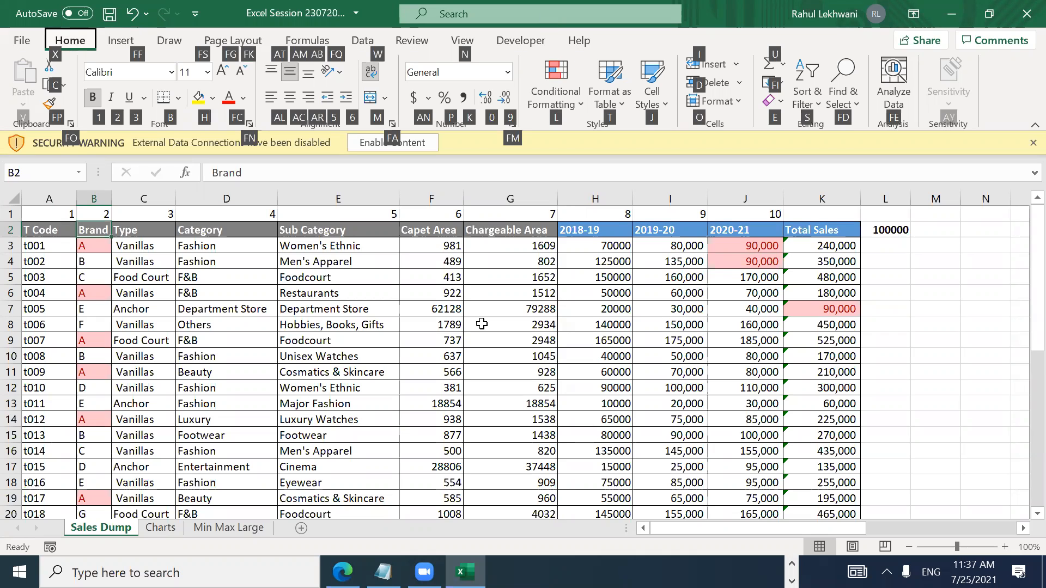
key("Escape")
key("Down")
key("Left")
key("Down")
key("Right")
key("Right")
key("Right")
key("Right")
key("Up")
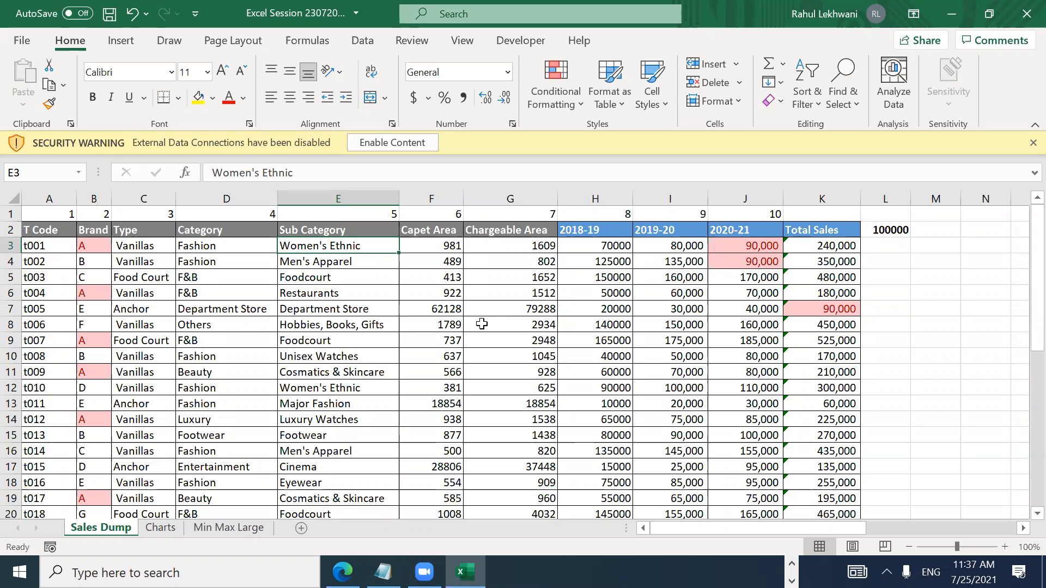
key("alt")
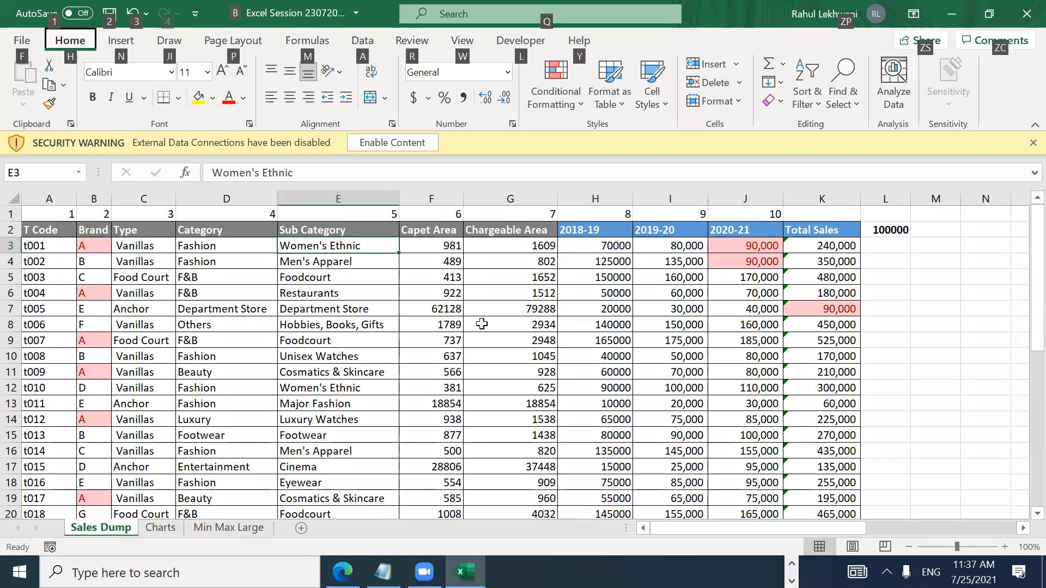
key("h")
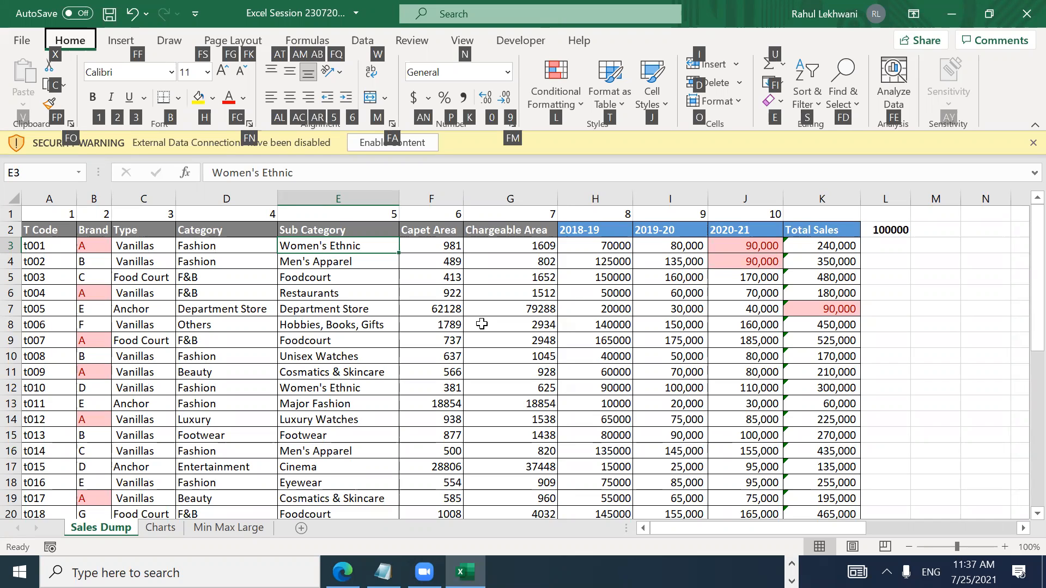
key("f")
key("f")
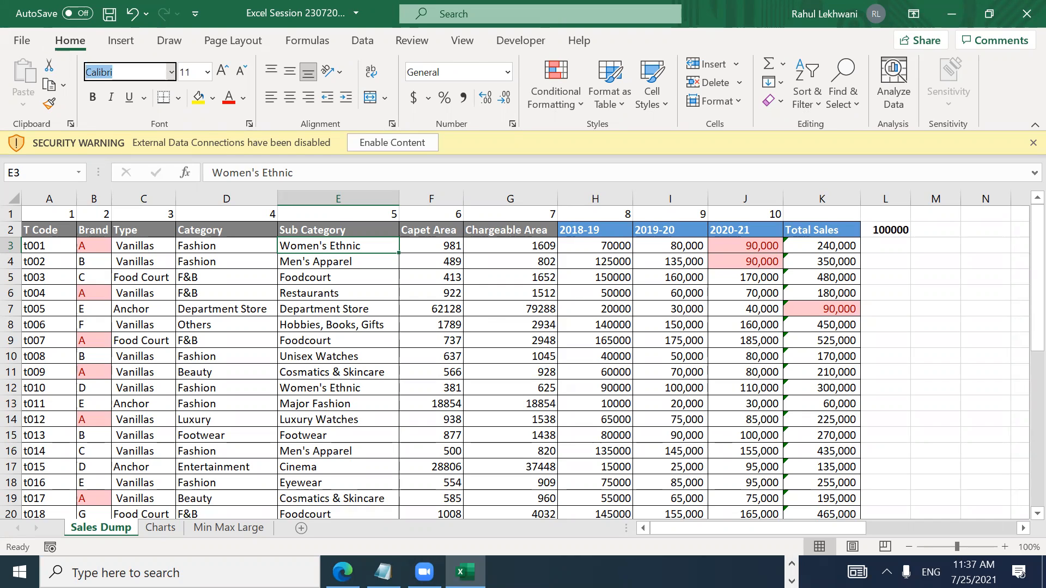
Step: Change the Women's Ethnic cell E3 to Times New Roman
type("Times New Roman")
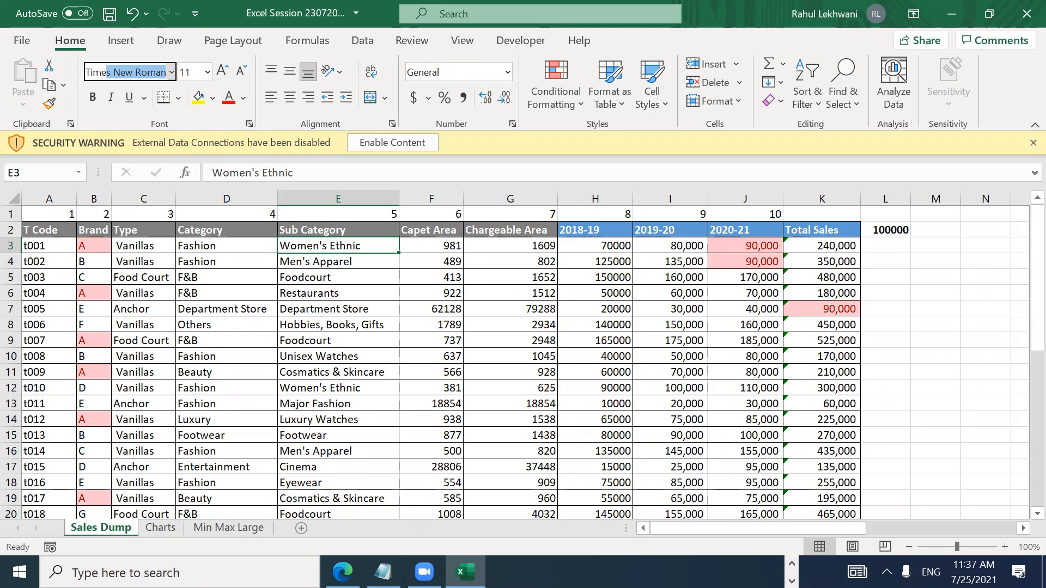
key("Return")
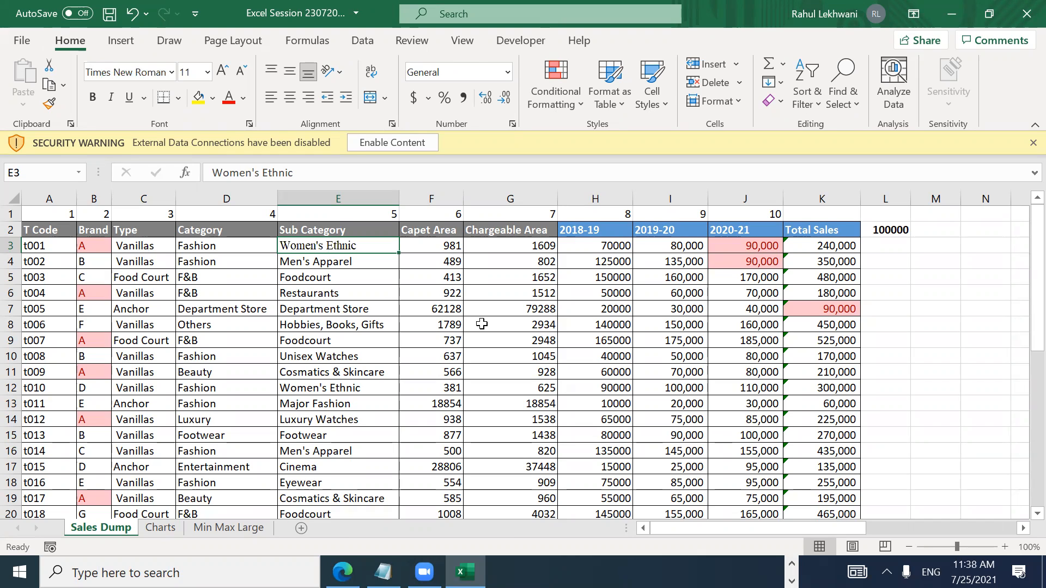
key("alt")
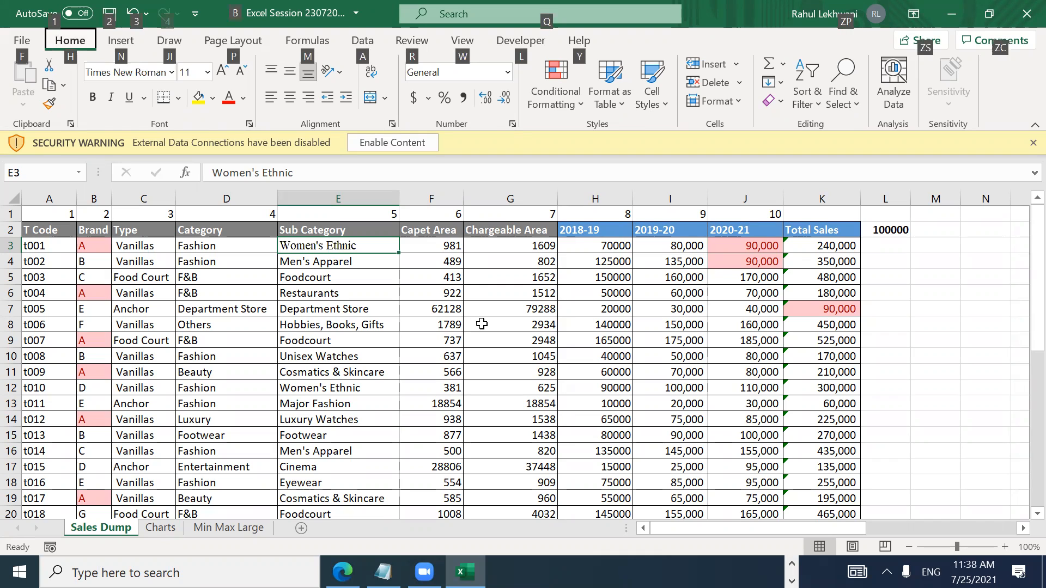
key("h")
key("Escape")
key("Escape")
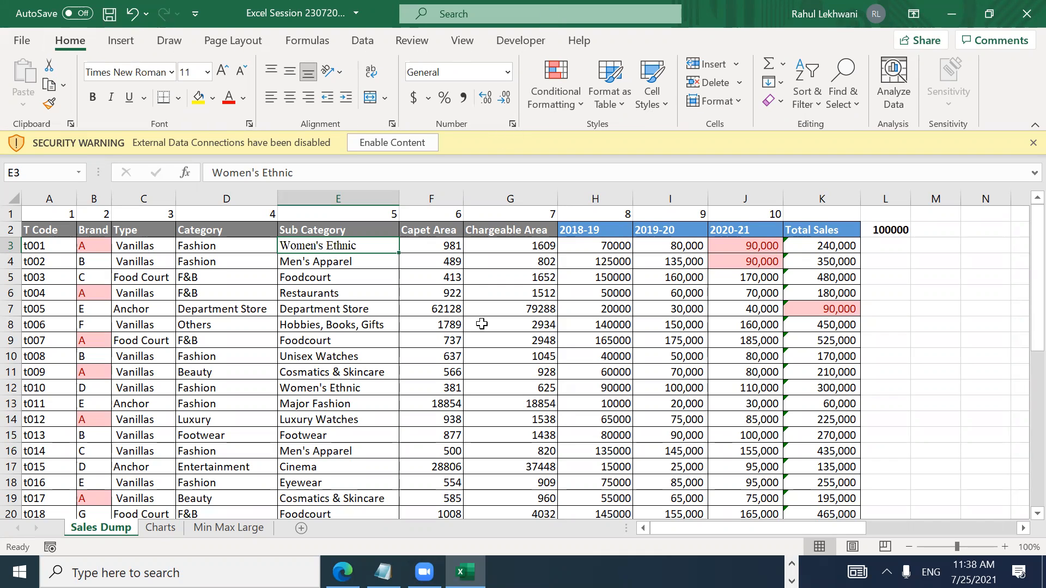
Step: Enlarge E3 to size 30, then undo both changes back to Calibri 11
key("alt")
key("h")
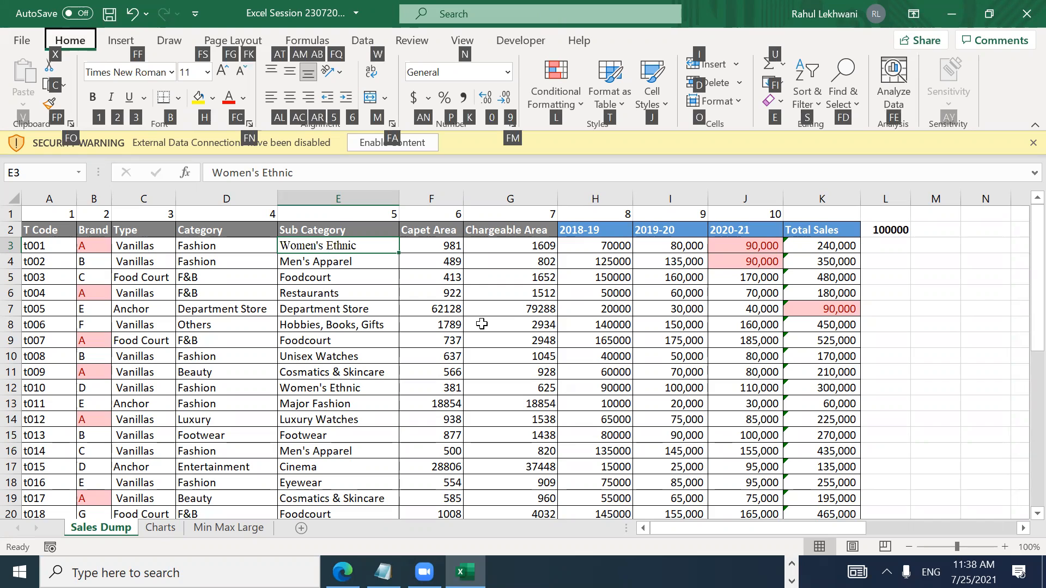
key("f")
key("s")
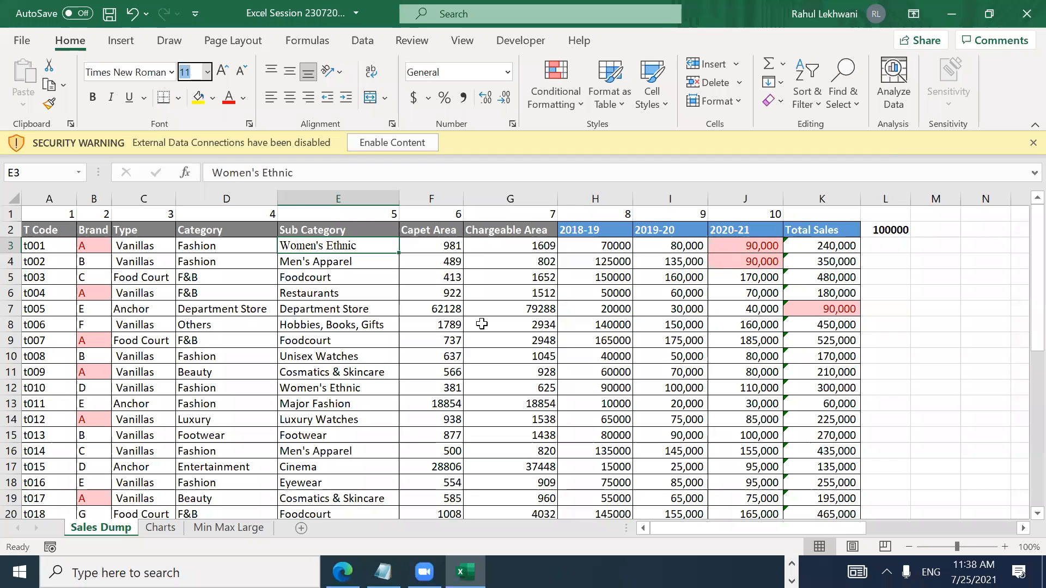
type("30")
key("Return")
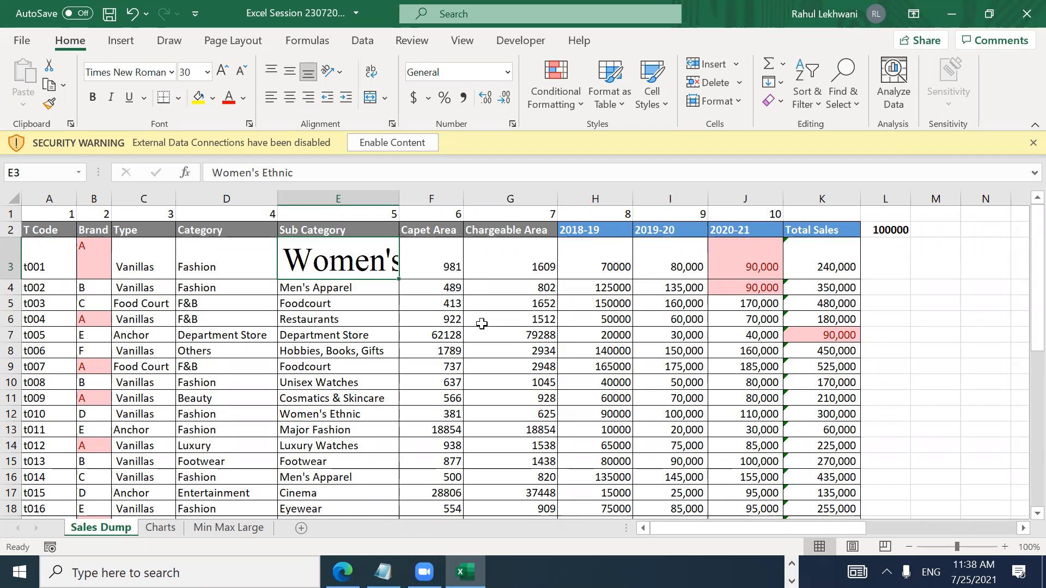
key("ctrl+z")
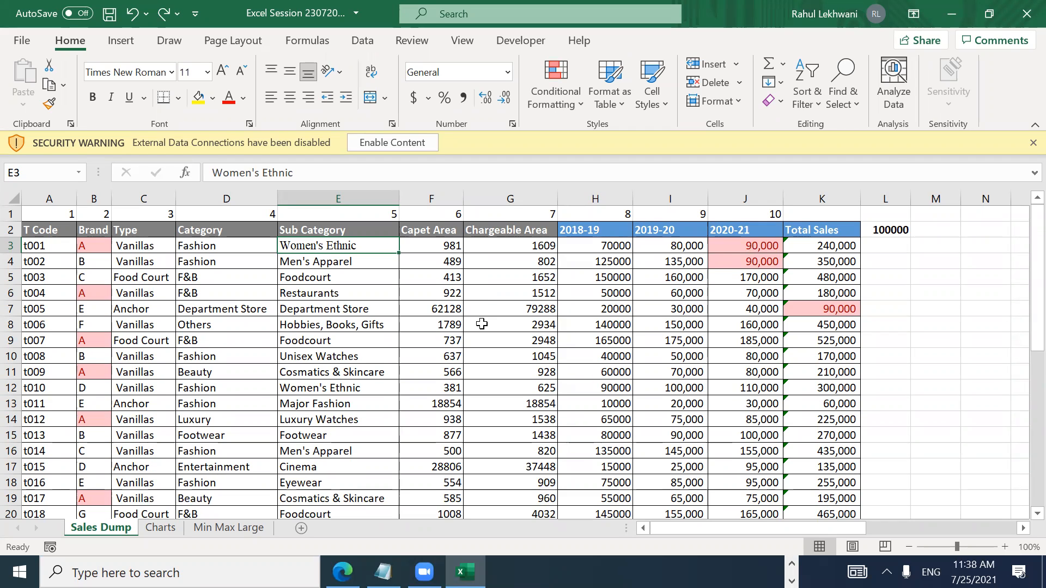
key("ctrl+z")
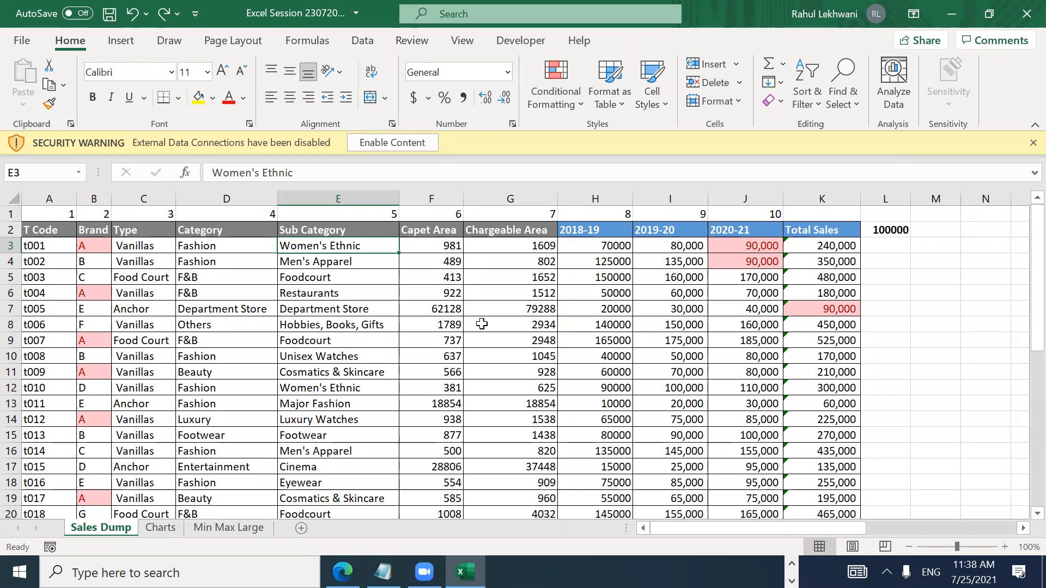
key("Right")
key("Right")
key("Right")
key("Right")
key("Right")
key("Right")
key("Right")
key("Right")
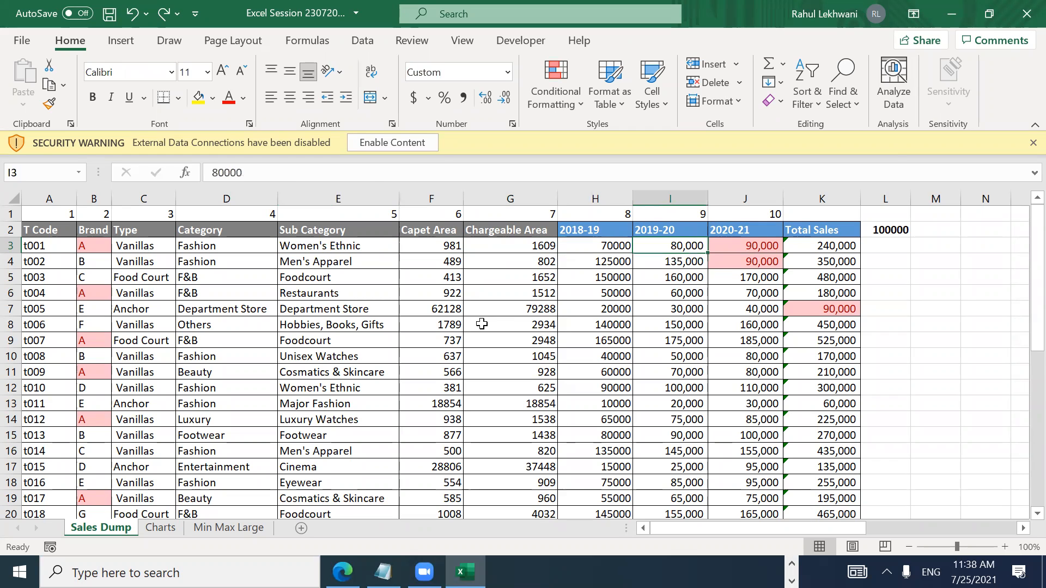
key("Left")
key("Left")
key("Left")
key("Left")
key("Left")
key("ctrl+Left")
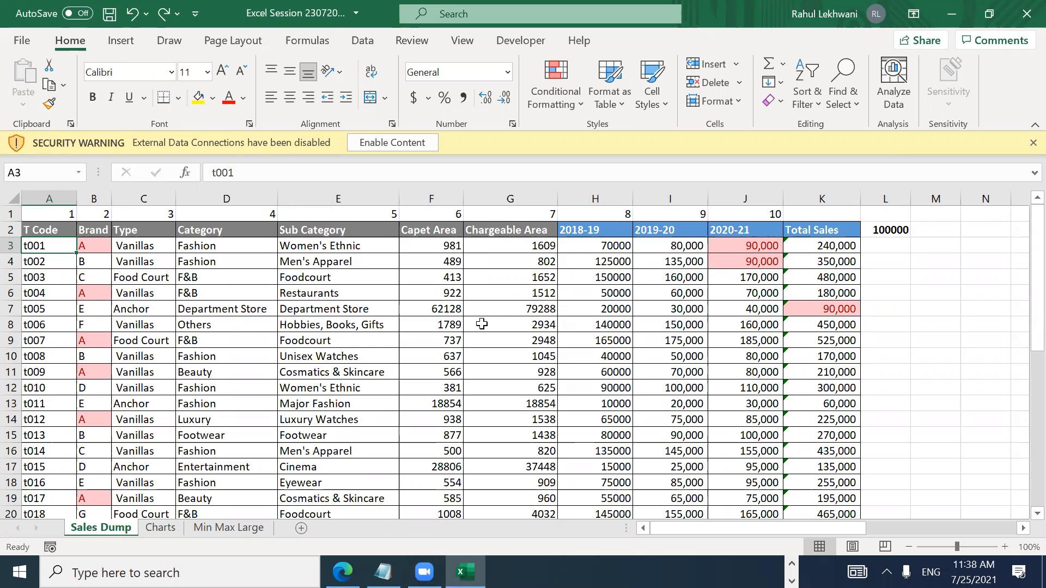
key("alt")
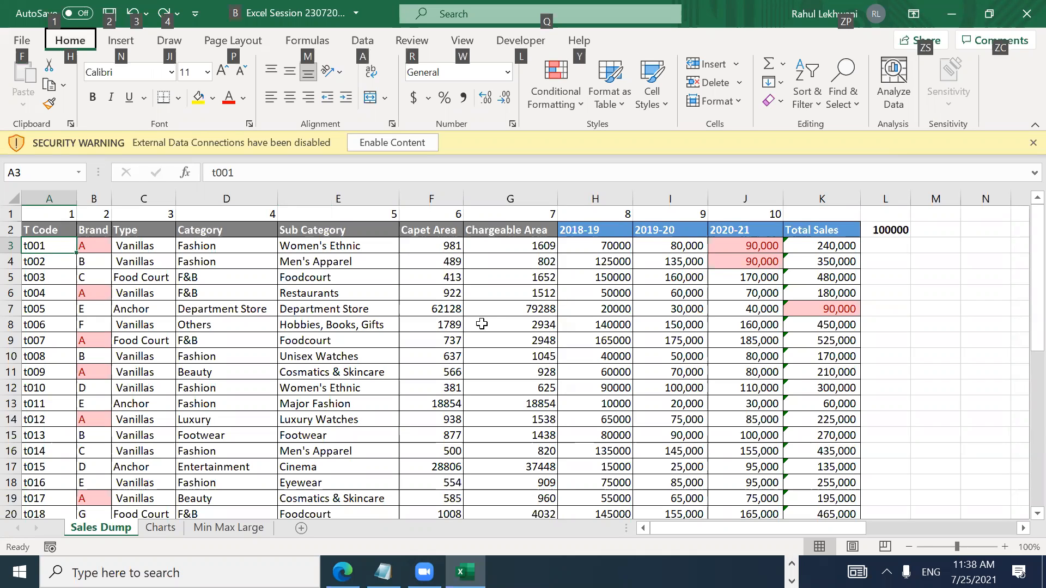
key("Escape")
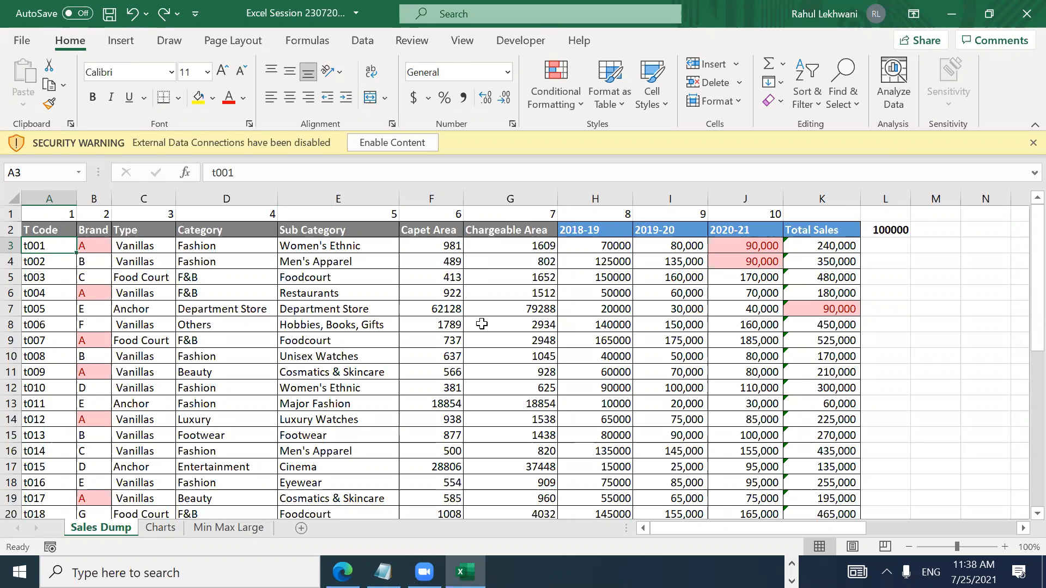
key("Right")
key("Right")
key("Right")
key("Right")
key("Right")
key("Right")
key("Right")
key("Right")
key("Right")
key("Right")
key("Right")
key("Right")
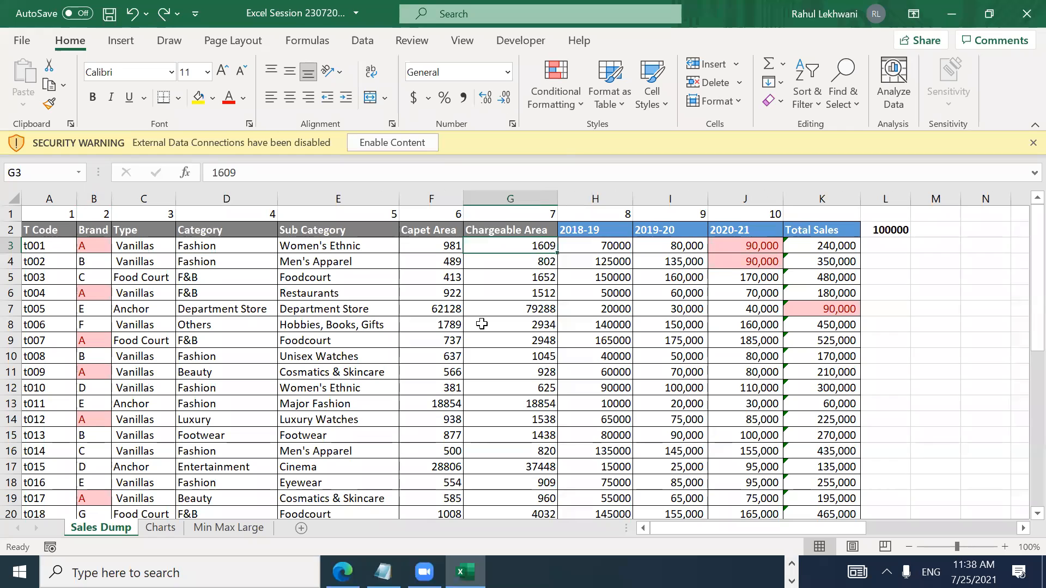
key("Left")
key("Down")
key("Up")
key("Up")
key("ctrl+c")
key("Left")
key("Down")
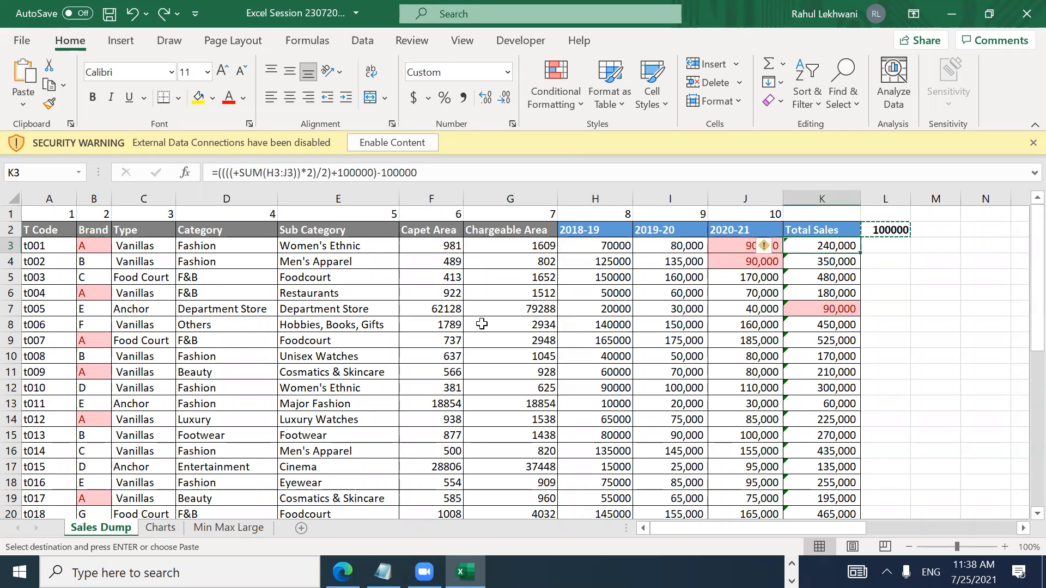
key("ctrl+shift+Down")
key("ctrl+alt+v")
key("v")
key("n")
key("x")
key("r")
key("u")
key("g")
key("f")
key("v")
key("c")
key("n")
key("h")
key("x")
key("Escape")
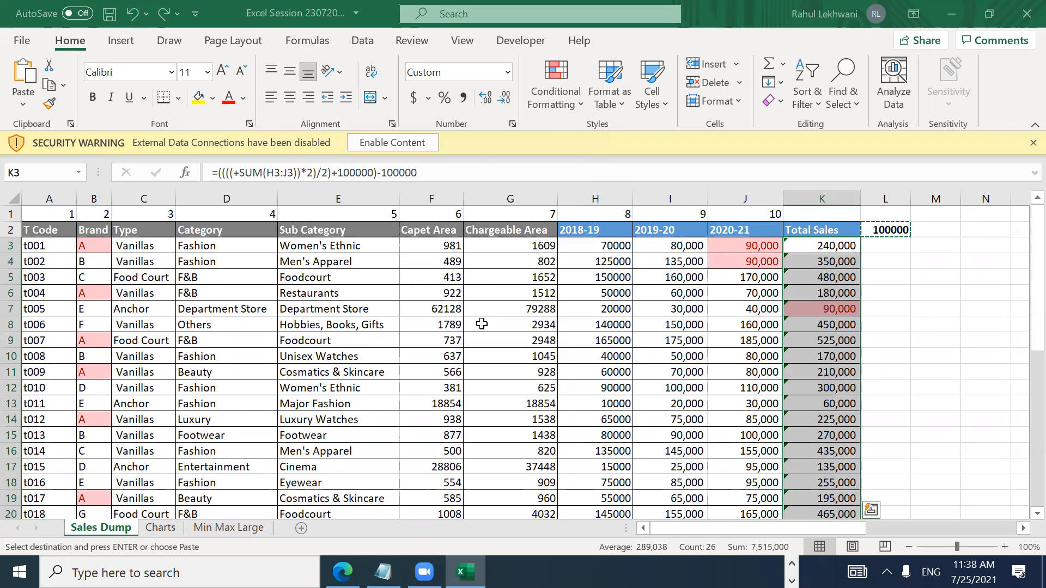
key("Escape")
key("Right")
key("Up")
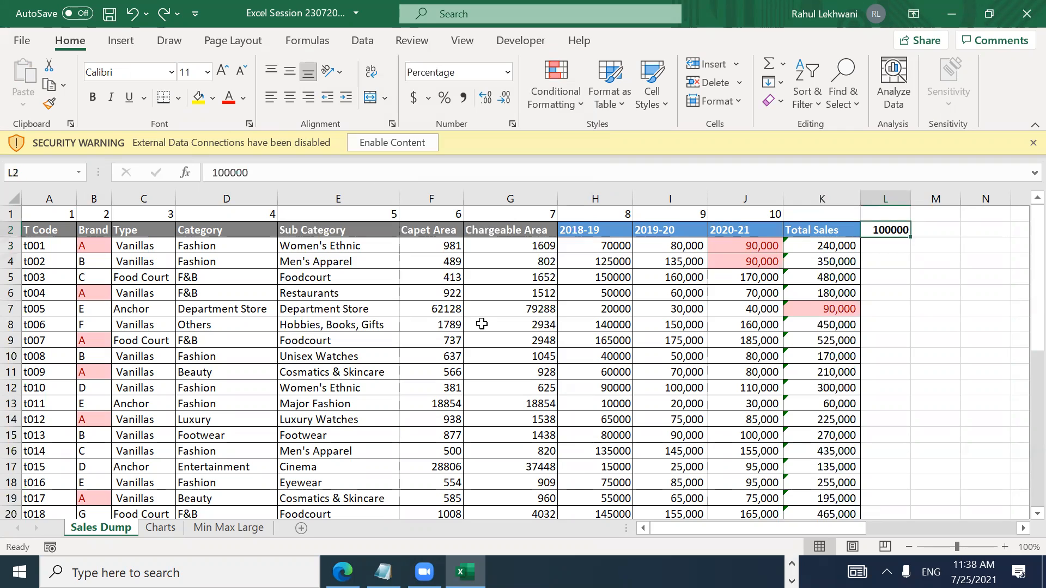
key("Left")
key("Left")
Step: Move along row 2 to M2, glance at other windows, then open the window switcher from K2
key("ctrl+Left")
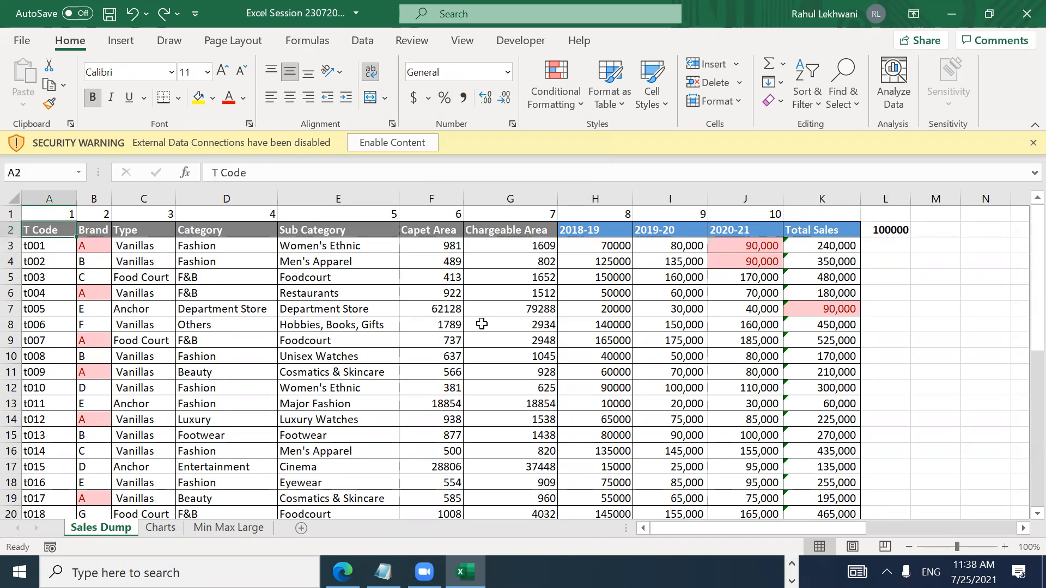
key("ctrl+Right")
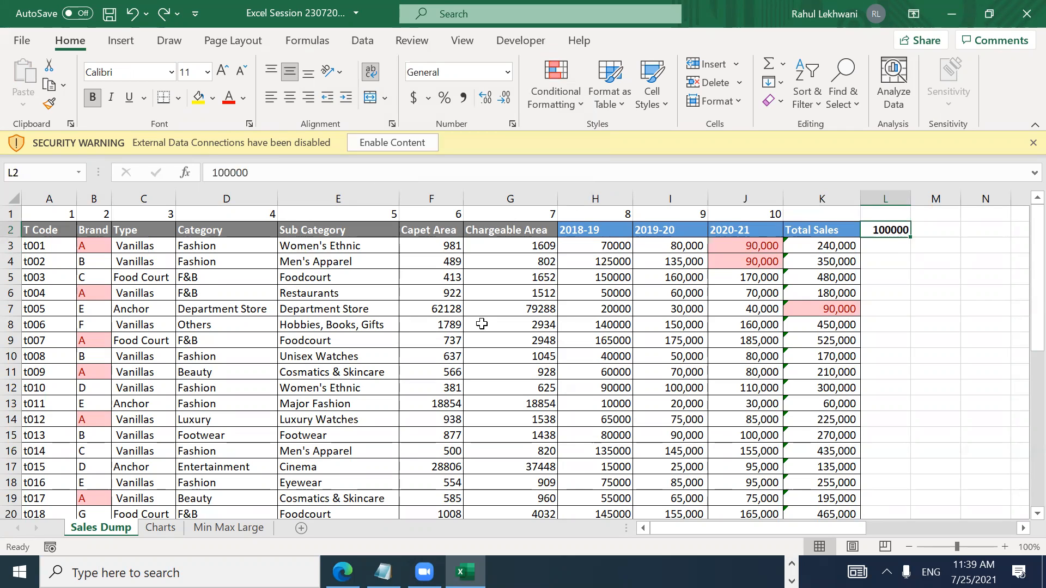
key("Right")
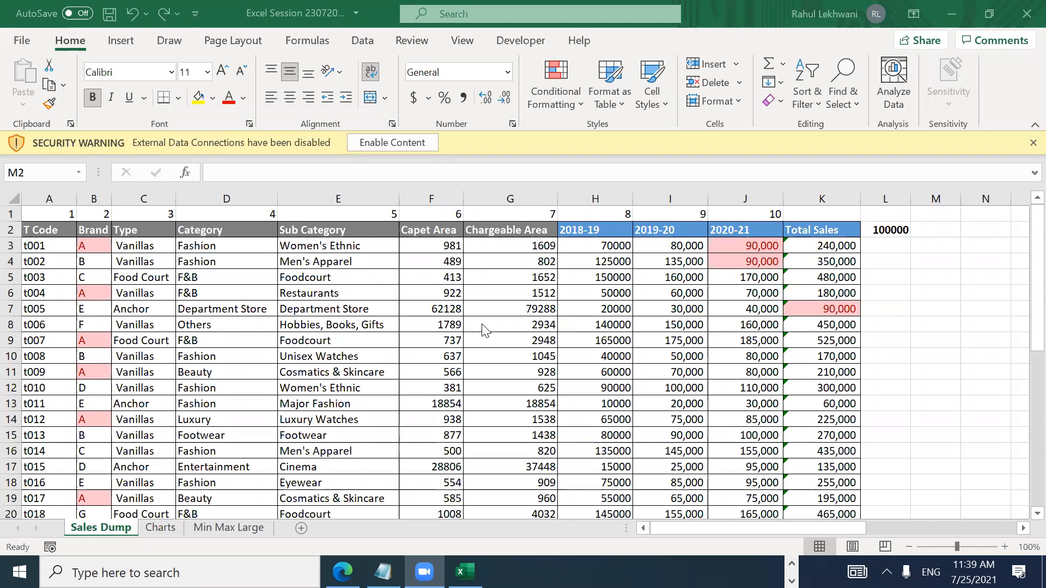
key("alt+Tab")
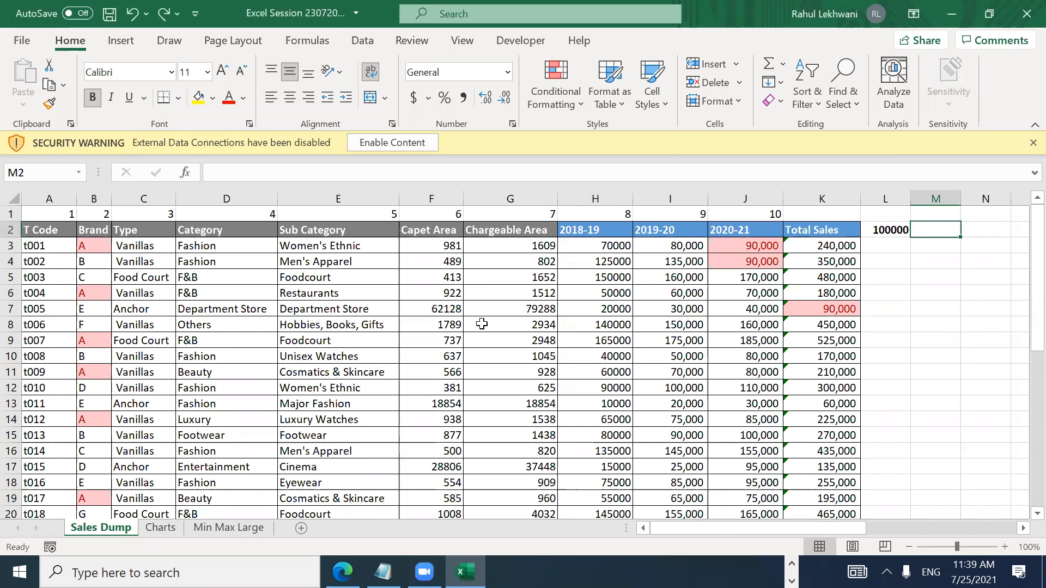
key("alt+Tab")
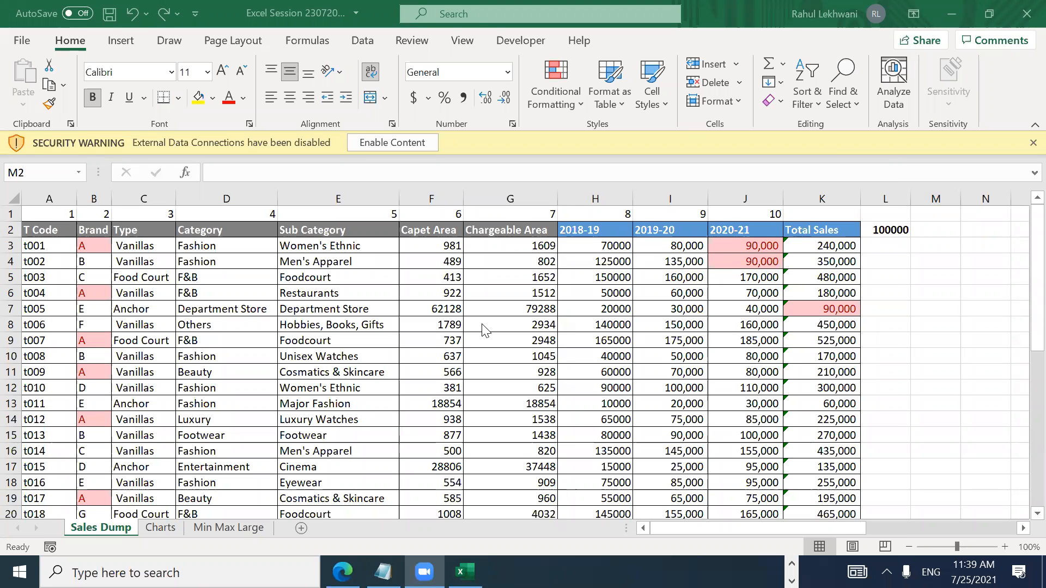
key("alt+Tab")
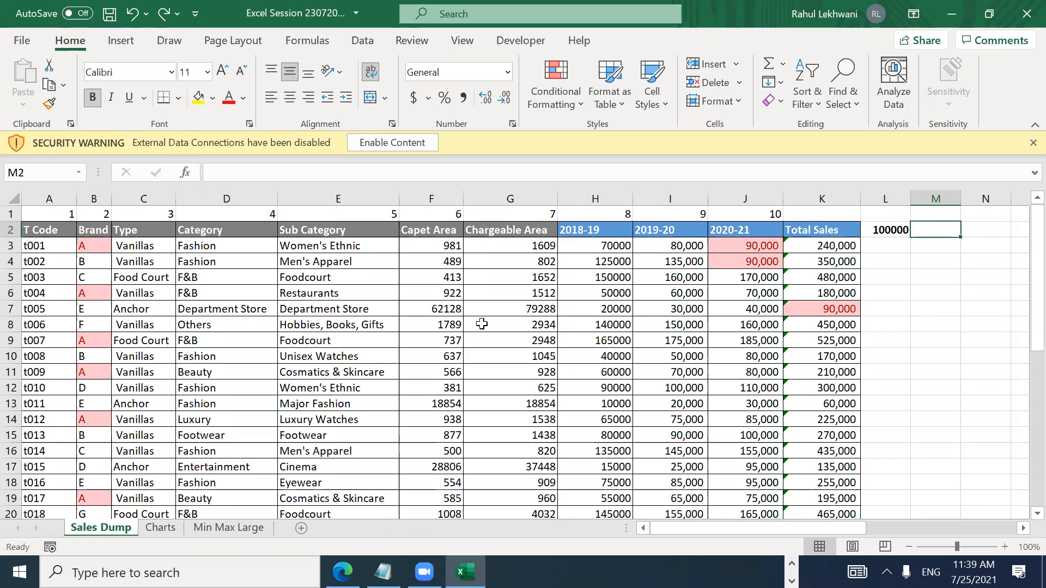
key("Left")
key("Left")
key("alt+Tab")
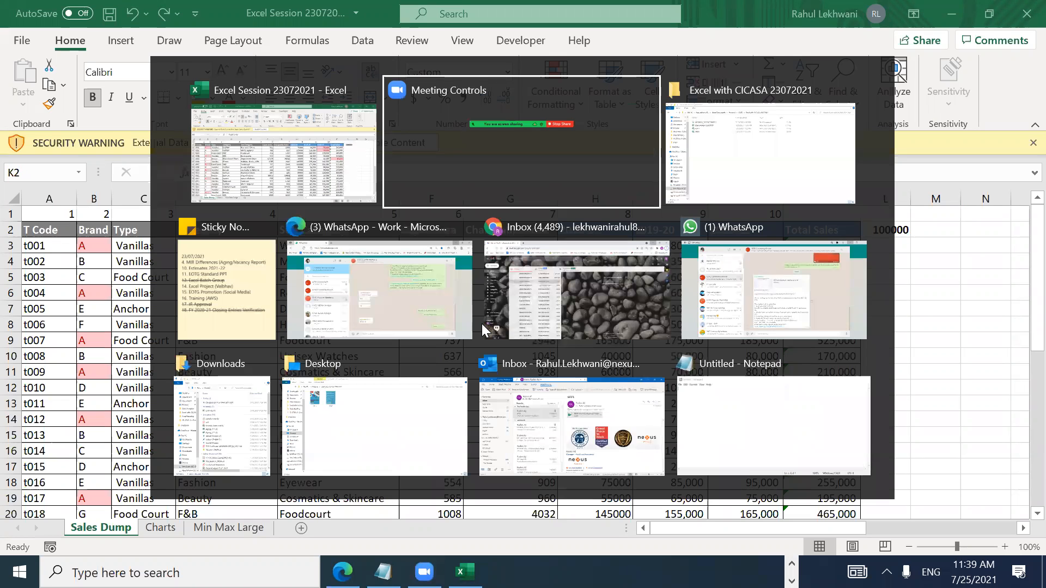
Step: In WhatsApp, reply 'No Worries' and 'Take care' to the vaccination-message chat
key("alt+Down")
key("alt+Left")
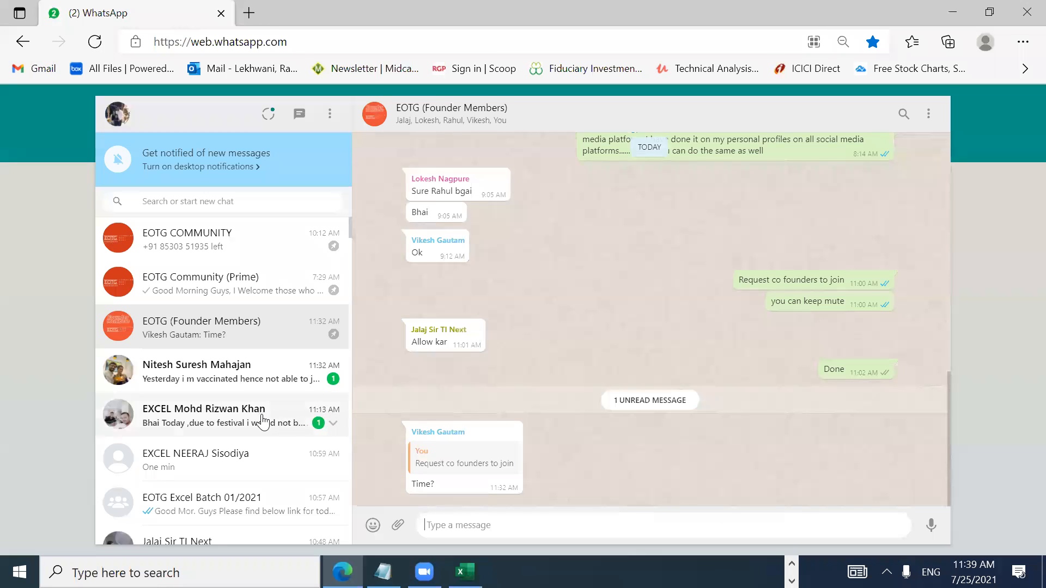
left_click(245, 391)
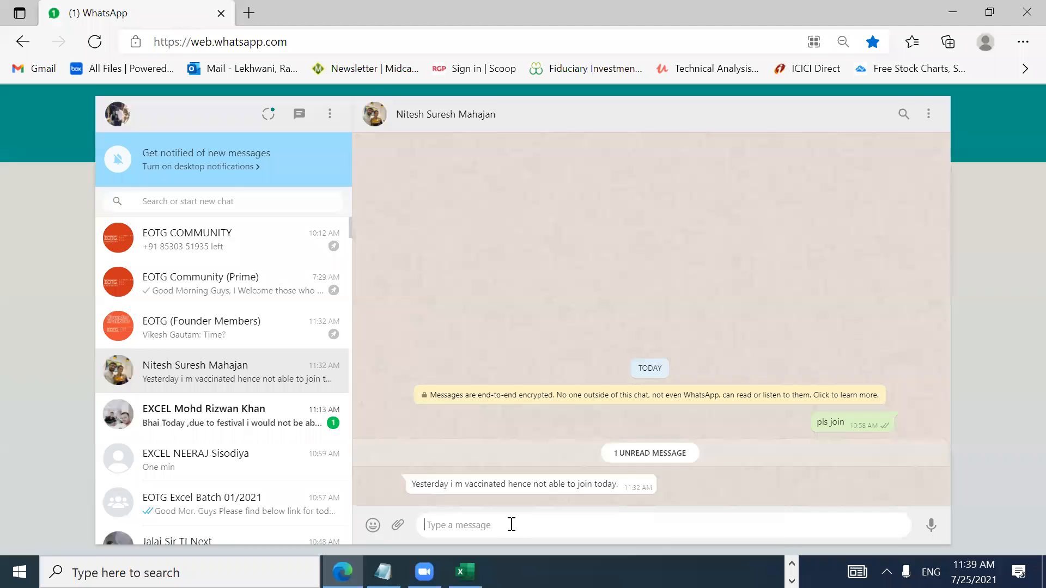
type("No Worries")
key("Return")
type("Take care")
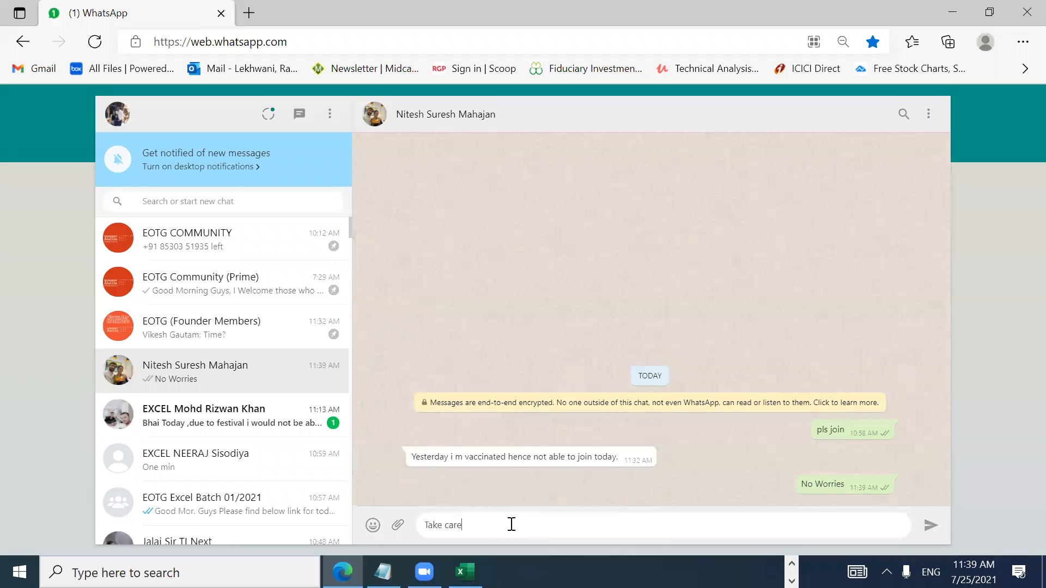
key("Return")
Step: Reply 'No issues' and 'Will share the recording' in the festival-message chat
left_click(250, 415)
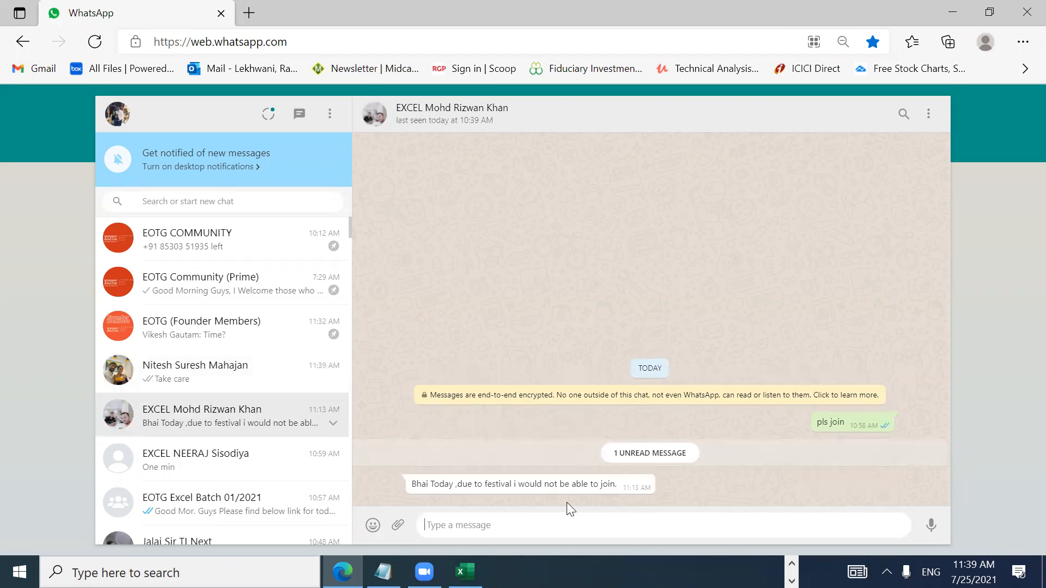
type("No iss")
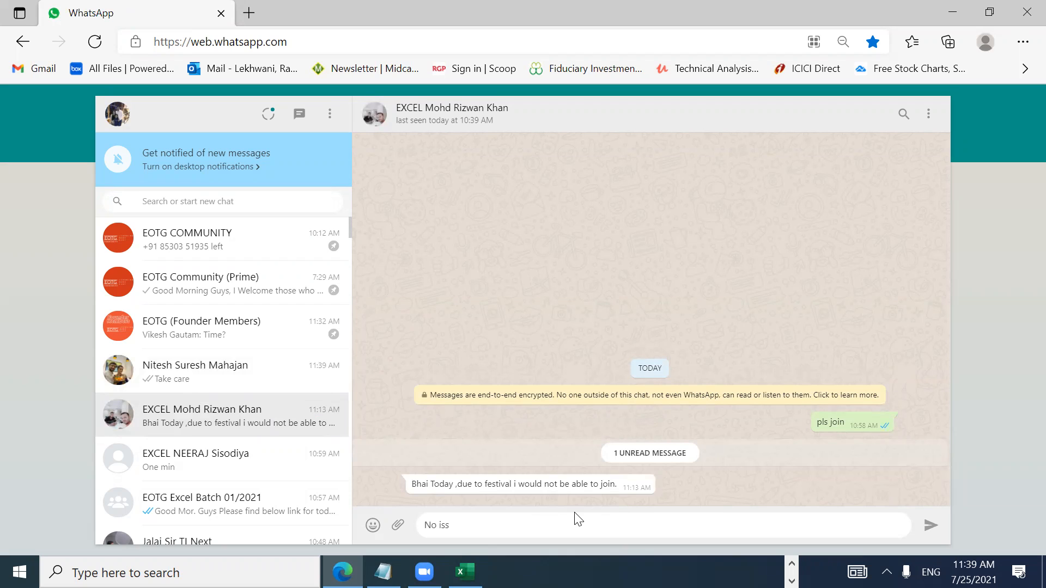
type("ues")
key("Return")
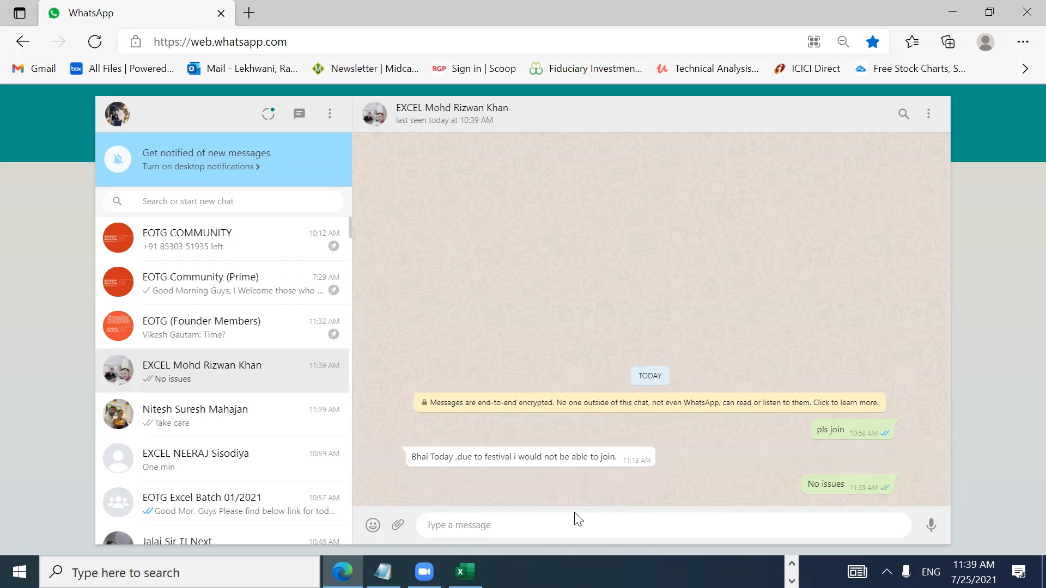
type("Will share the recording")
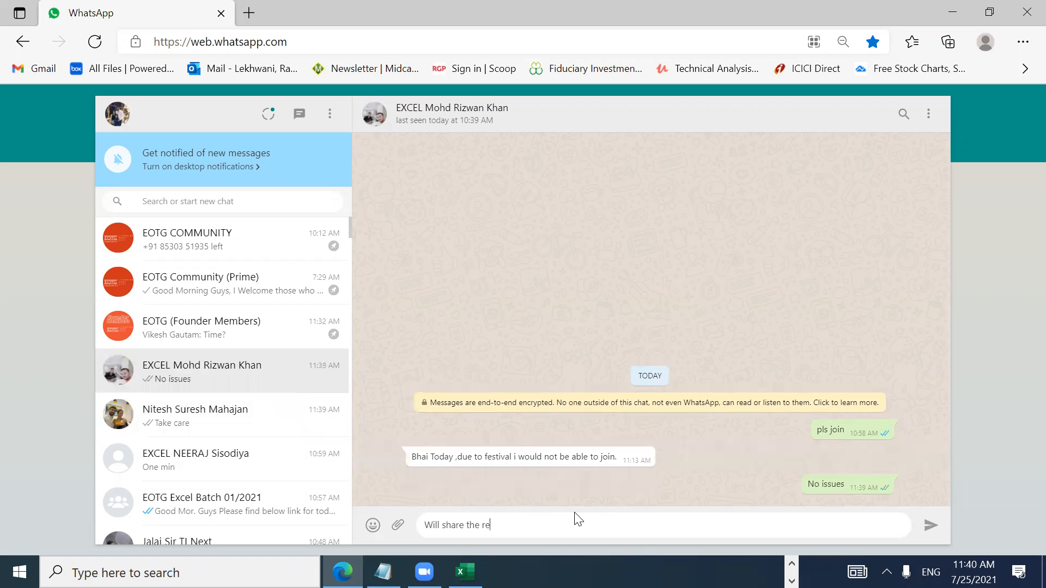
key("Return")
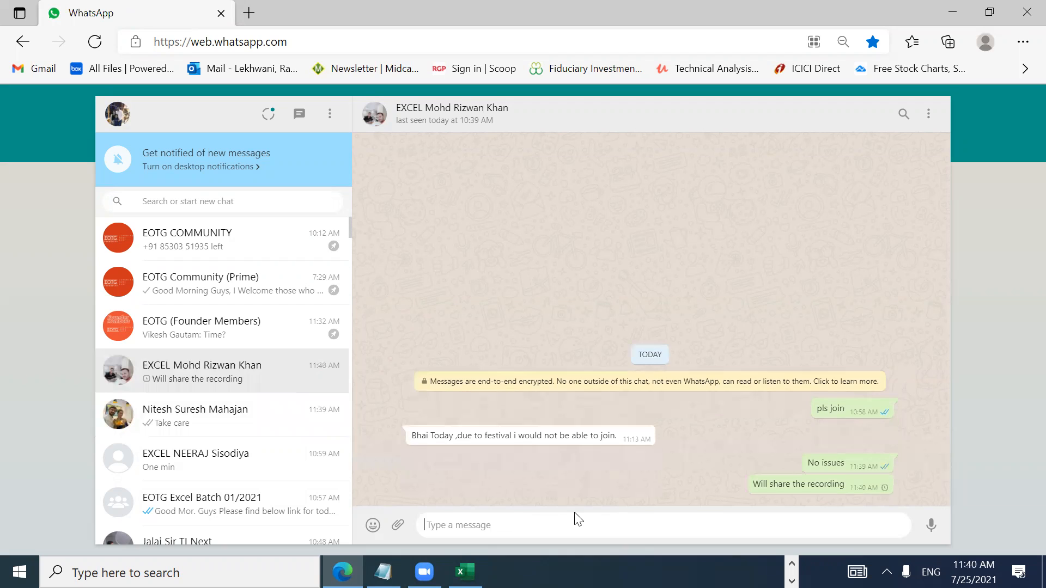
Step: Send 'will share the recording' to the first contact, then return to Excel
left_click(245, 409)
type("will share the recording")
key("Return")
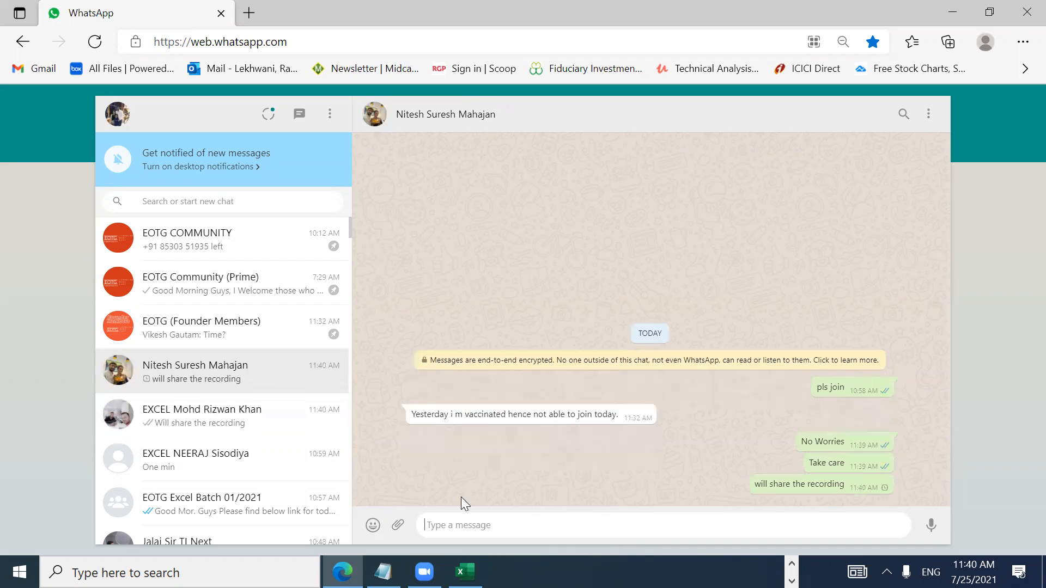
left_click(464, 572)
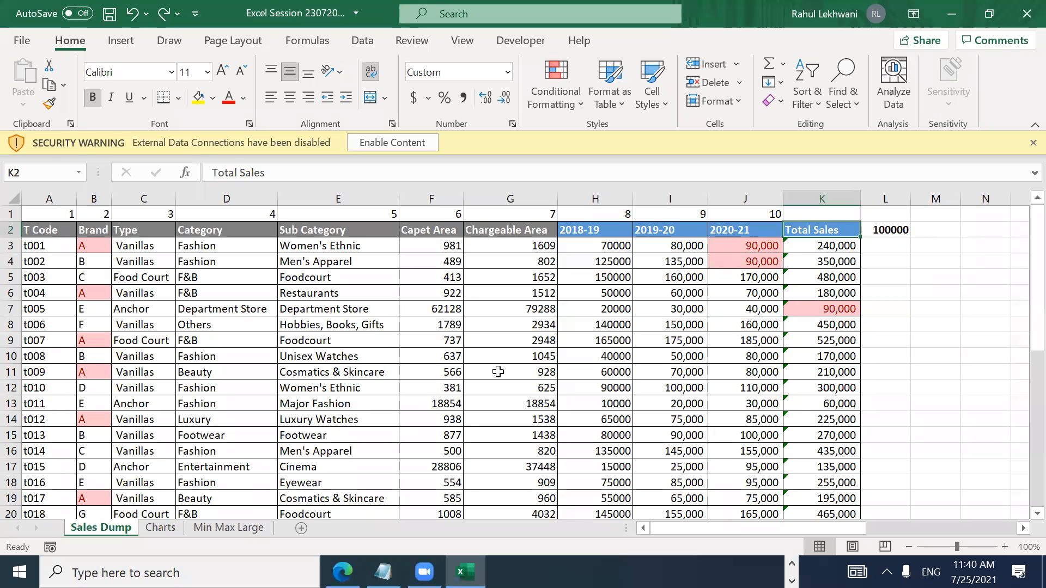
Step: Copy the Done marker from R3 into R4 beside Paste Special
key("Up")
key("alt+Tab")
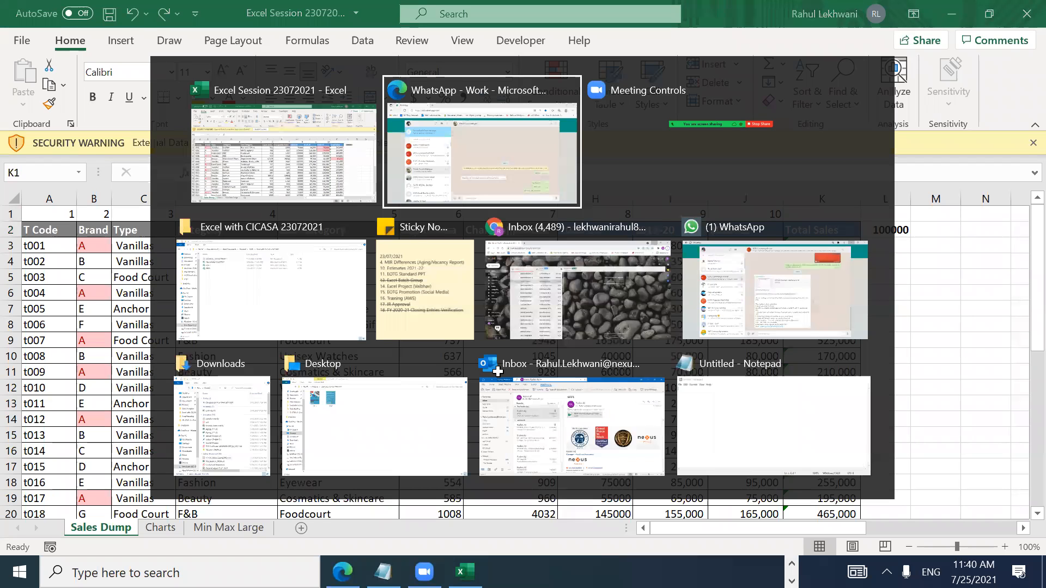
key("Escape")
key("Right")
key("Right")
key("Right")
key("Right")
key("Right")
key("Right")
key("Down")
key("Down")
key("Right")
key("Right")
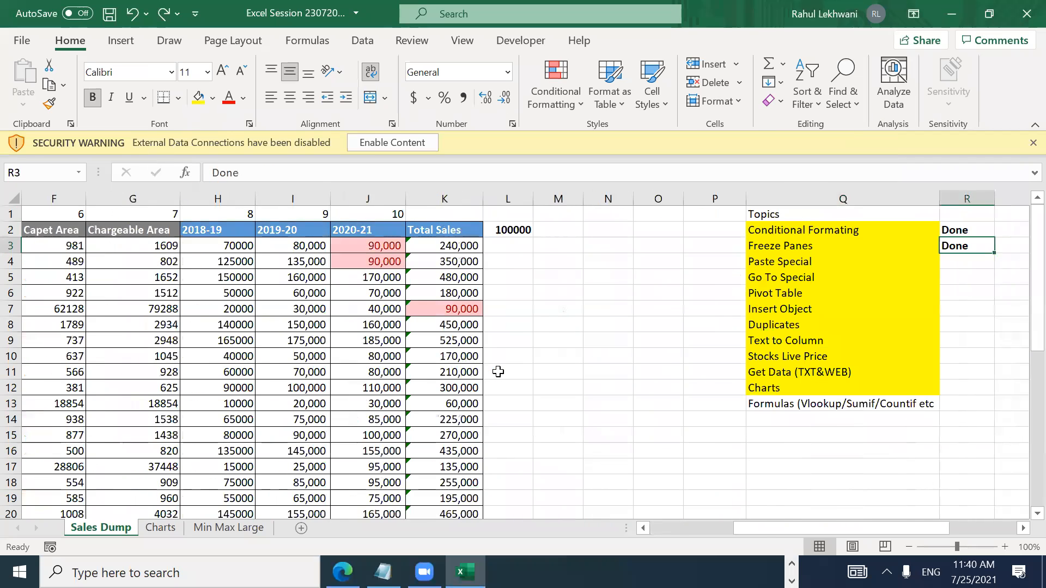
key("Left")
key("Left")
key("Right")
key("Right")
key("Left")
key("ctrl+c")
key("Down")
key("ctrl+v")
key("Escape")
Step: Clear the 480,000 Total Sales in K5, then restore it with undo
key("Down")
key("Left")
key("ctrl+Left")
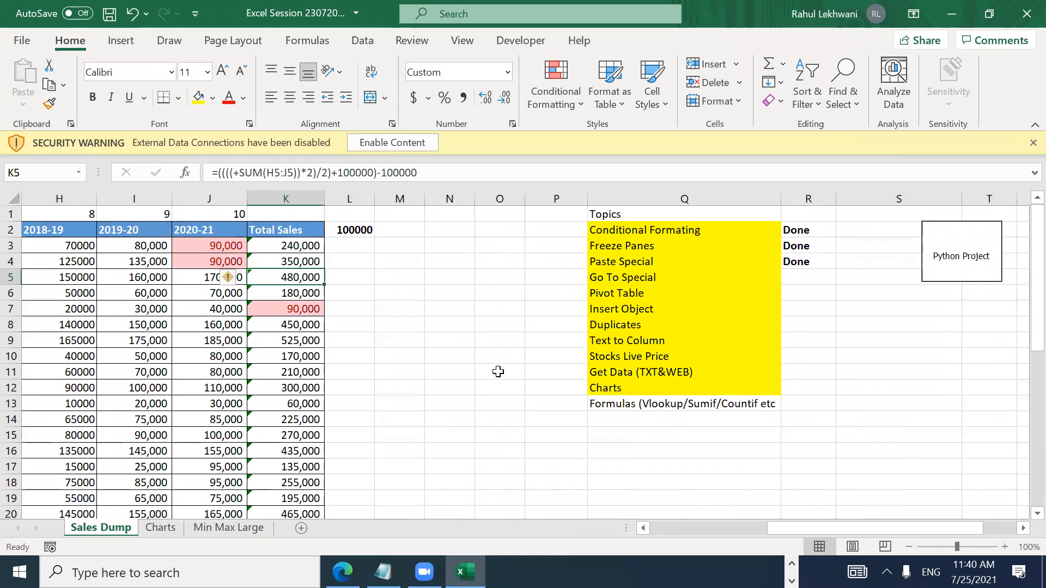
key("ctrl+Left")
key("Right")
key("Right")
key("Right")
key("Right")
key("Right")
key("Right")
key("Right")
key("Right")
key("Right")
key("Right")
key("Right")
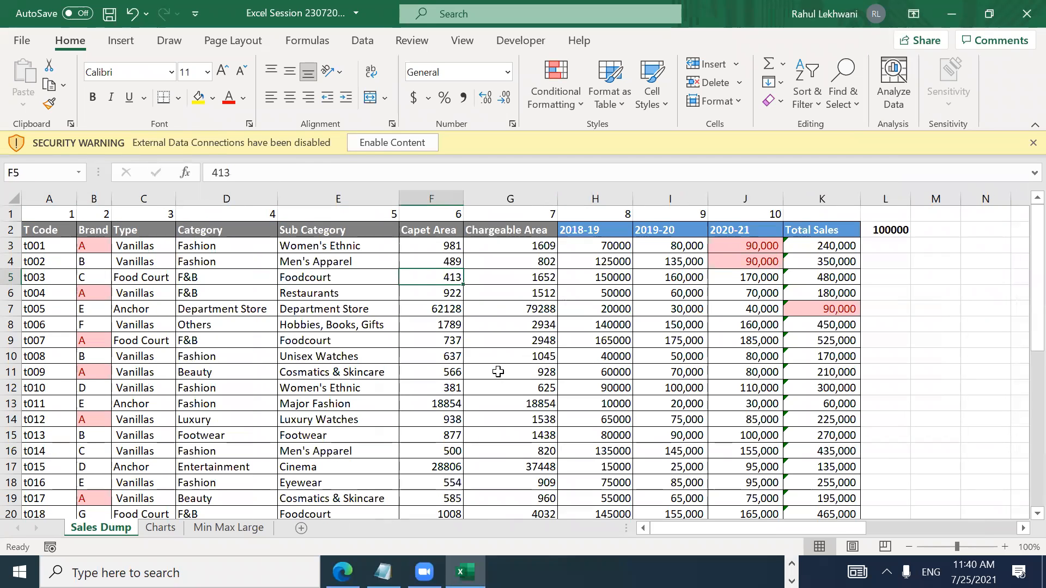
key("Left")
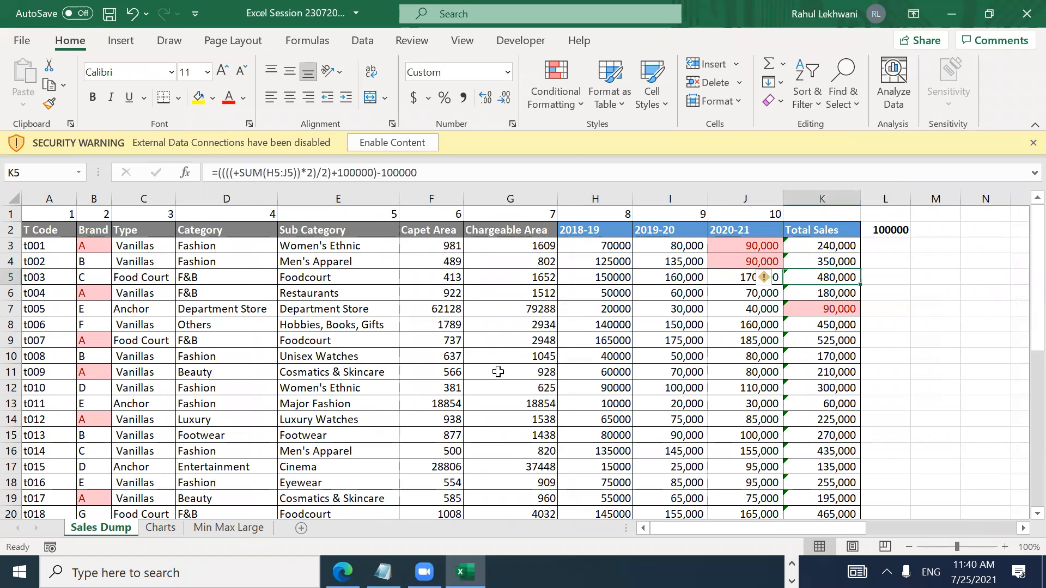
key("Delete")
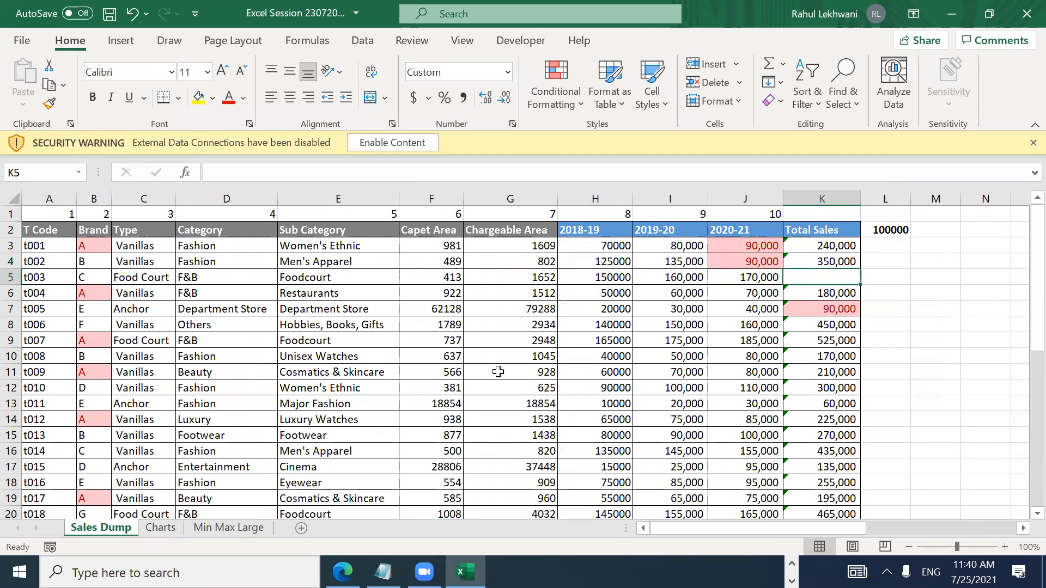
key("ctrl+z")
Step: Move back along row 5 toward the Sub Category cell E5
key("Left")
key("Left")
key("Left")
key("Left")
key("Left")
key("Left")
key("Left")
key("Left")
key("Left")
key("Right")
key("Right")
key("Right")
key("Left")
key("Left")
key("Left")
key("Left")
key("Right")
key("Right")
key("Right")
key("Right")
key("Right")
key("Left")
key("Right")
key("Left")
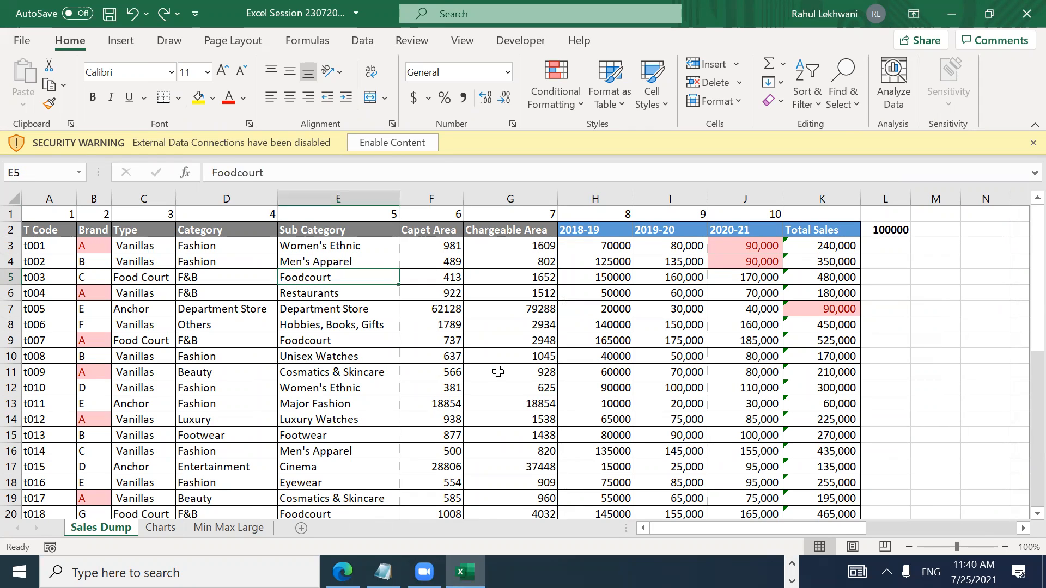
Step: Clear the Sub Category values in E5, E9 and E13
key("Delete")
key("Down")
key("Down")
key("Down")
key("Down")
key("Delete")
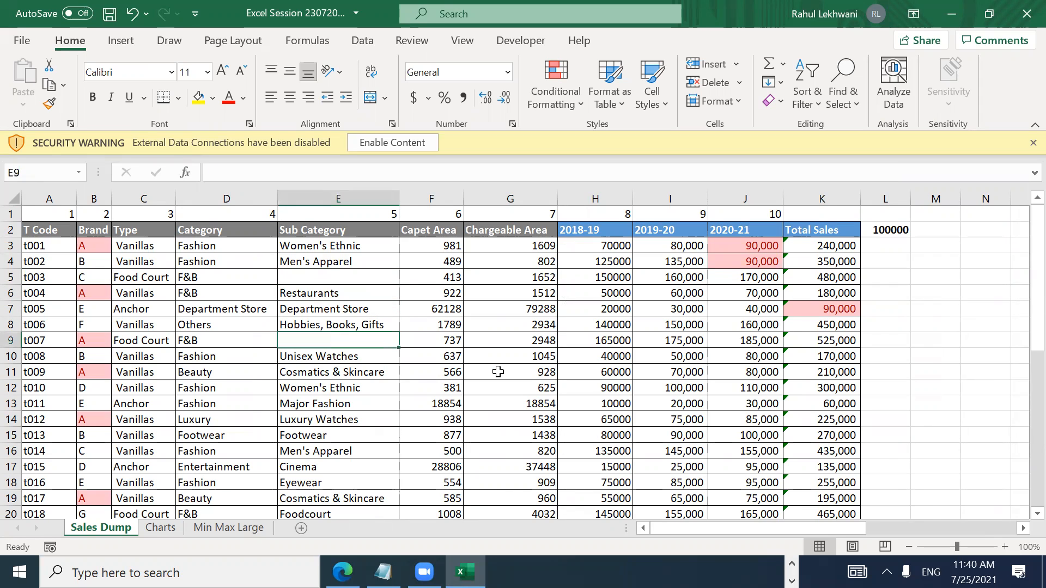
key("Down")
key("Down")
key("Down")
key("Down")
key("Delete")
key("ctrl+z")
key("Delete")
key("Down")
key("Down")
key("Down")
key("Down")
key("Delete")
key("Down")
key("Down")
key("Down")
key("Down")
Step: Clear Cinema, Cosmatics & Skincare and Footwear from E17, E22 and E26
key("Up")
key("Up")
key("Delete")
key("Down")
key("Down")
key("Down")
key("Down")
key("Down")
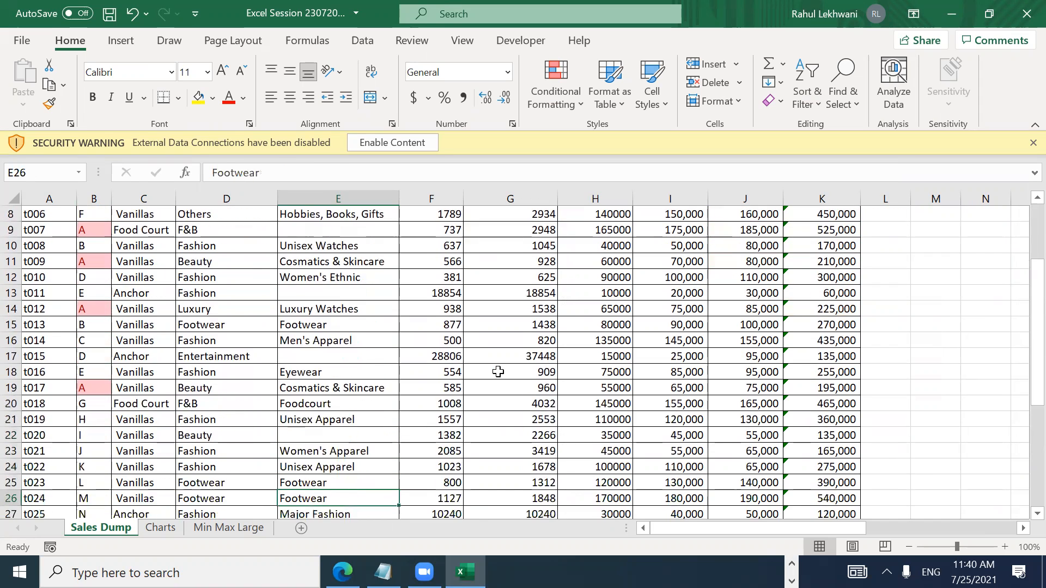
key("Up")
key("Up")
key("Down")
key("BackSpace")
key("Up")
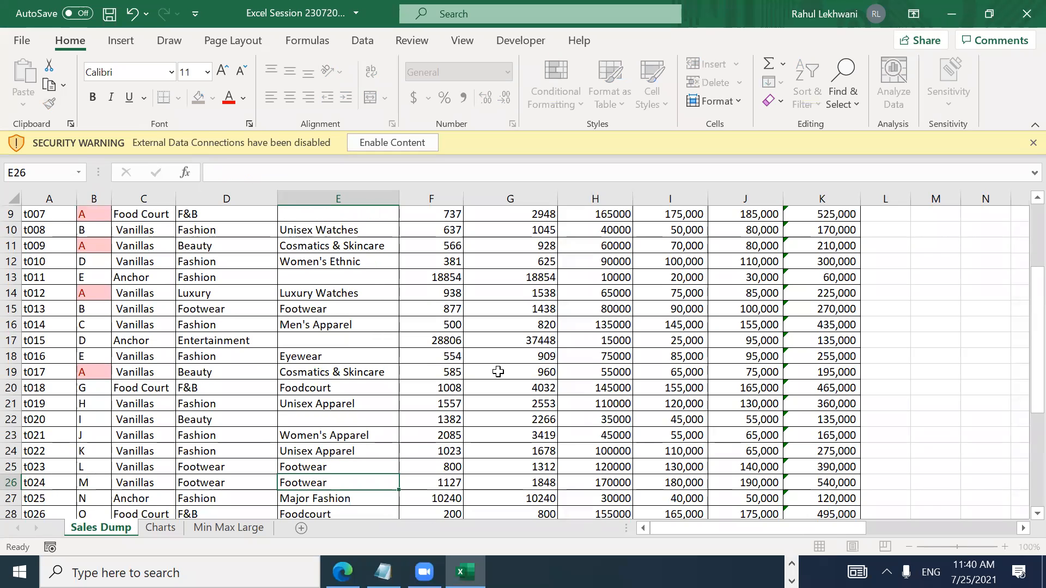
key("Down")
key("Down")
key("Down")
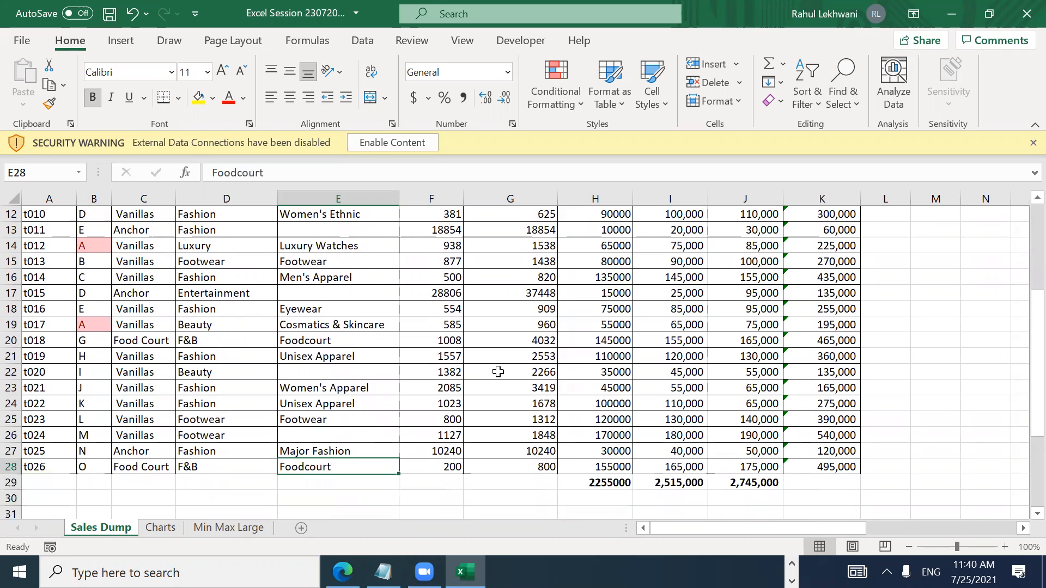
Step: Return up column E to the blank E5 below Men's Apparel in E4
key("Up")
key("Up")
key("Up")
key("Up")
key("Up")
key("Up")
key("Up")
key("Up")
key("Up")
key("Up")
key("Up")
key("Up")
key("Up")
key("Up")
key("Up")
key("Up")
key("Up")
key("Up")
key("Up")
key("Up")
key("Up")
key("Up")
key("Up")
key("Up")
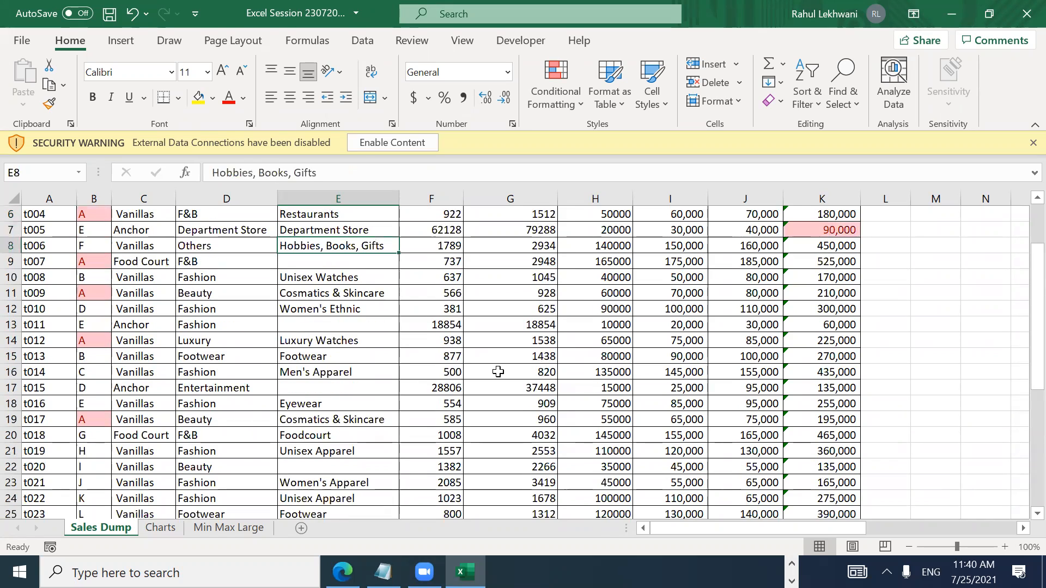
key("Up")
key("Down")
key("Down")
key("Down")
key("Down")
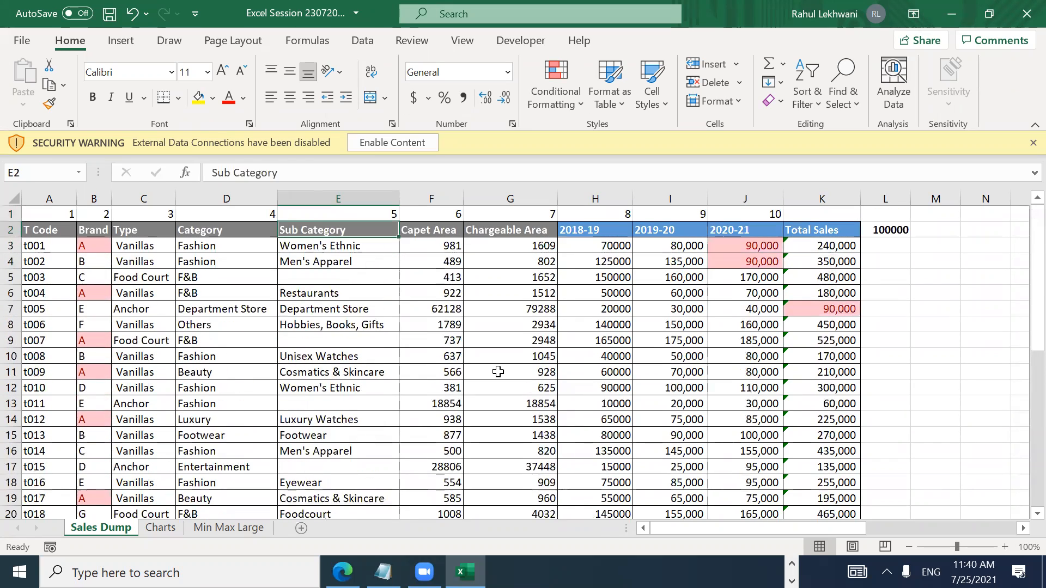
key("Up")
key("Down")
key("Up")
key("Down")
key("Up")
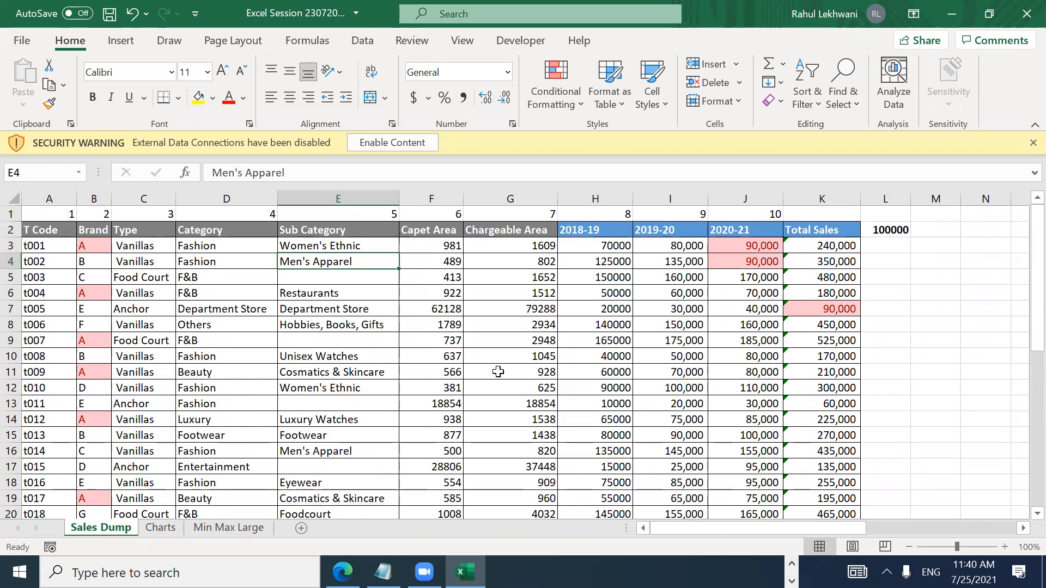
key("Down")
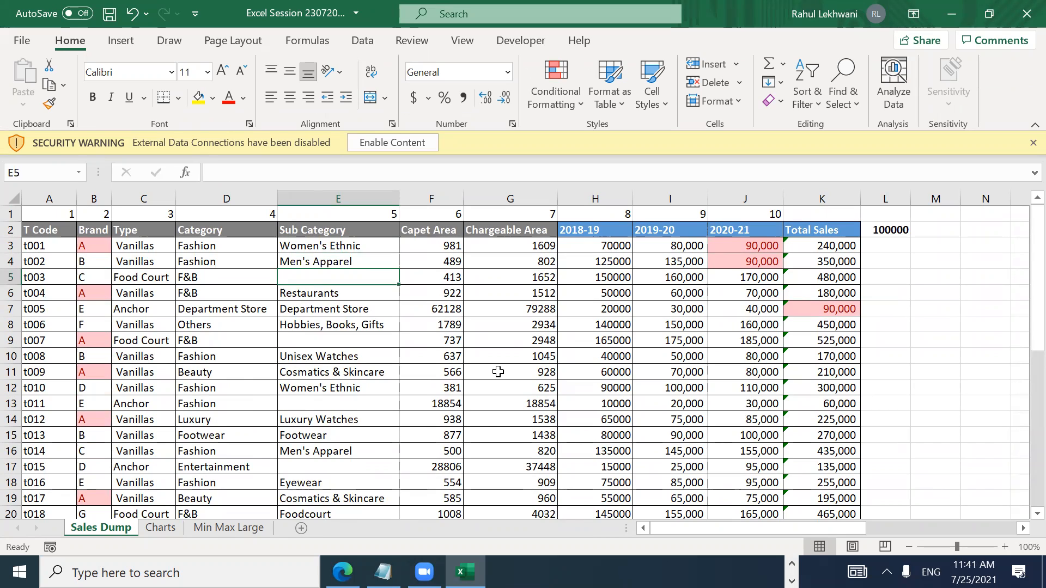
key("Up")
key("Up")
key("Up")
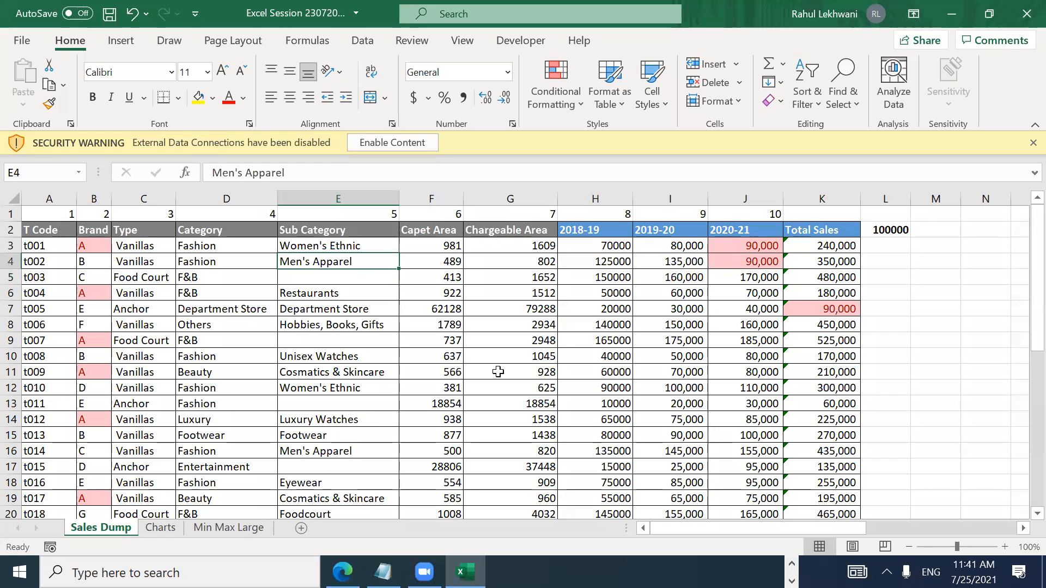
key("Down")
key("Down")
key("Down")
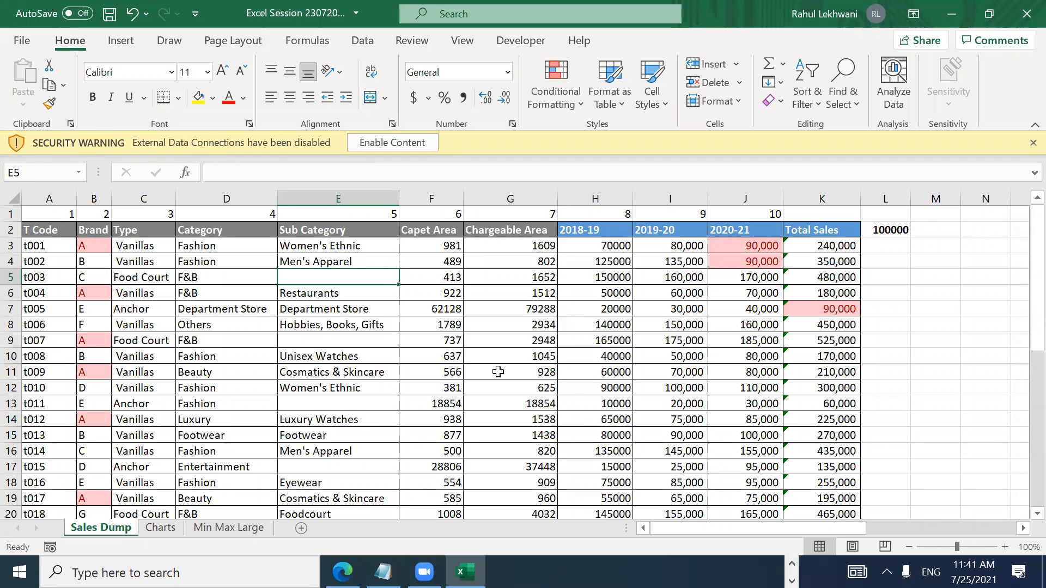
key("Up")
key("Down")
Step: Enter =+E4 in E5 to show Men's Apparel and paste it into E9
type("+")
key("Up")
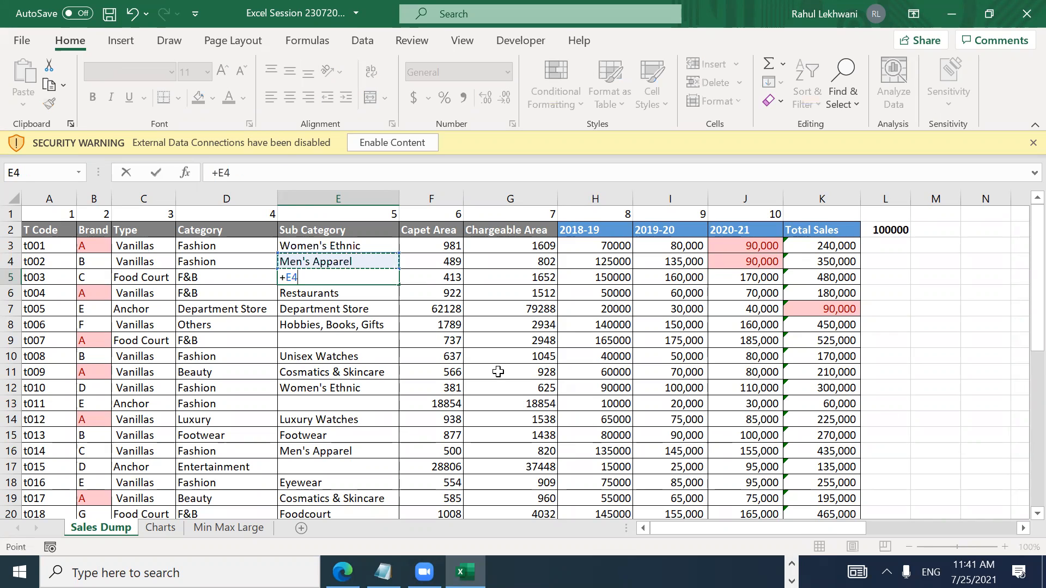
key("Return")
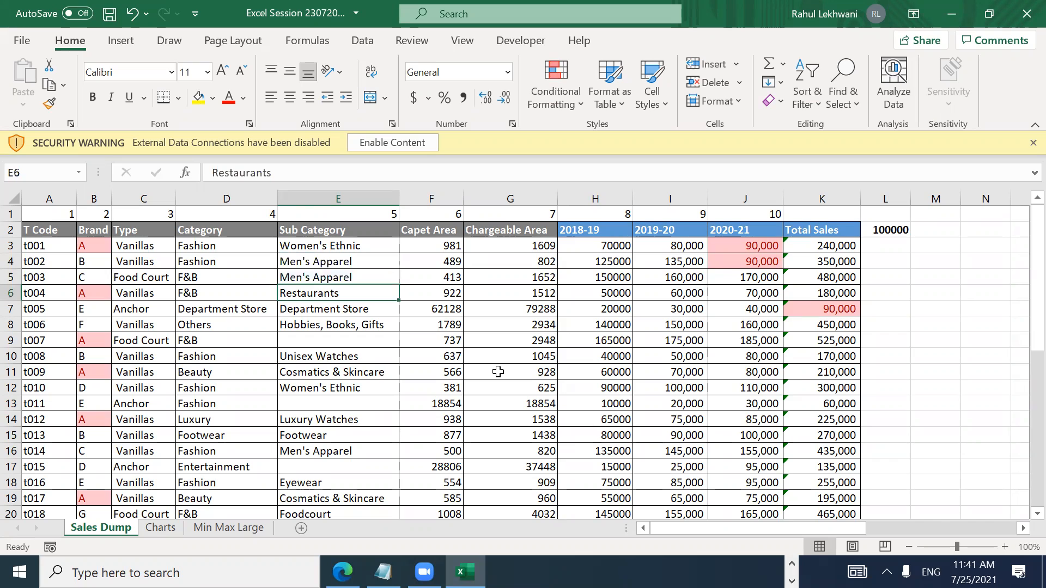
key("Up")
key("ctrl+c")
key("Down")
key("Down")
key("Down")
key("Down")
key("Return")
Step: Fill E13 with =E12 and paste the formula into E17
key("ctrl+c")
key("Down")
key("Down")
key("Down")
key("Down")
key("Down")
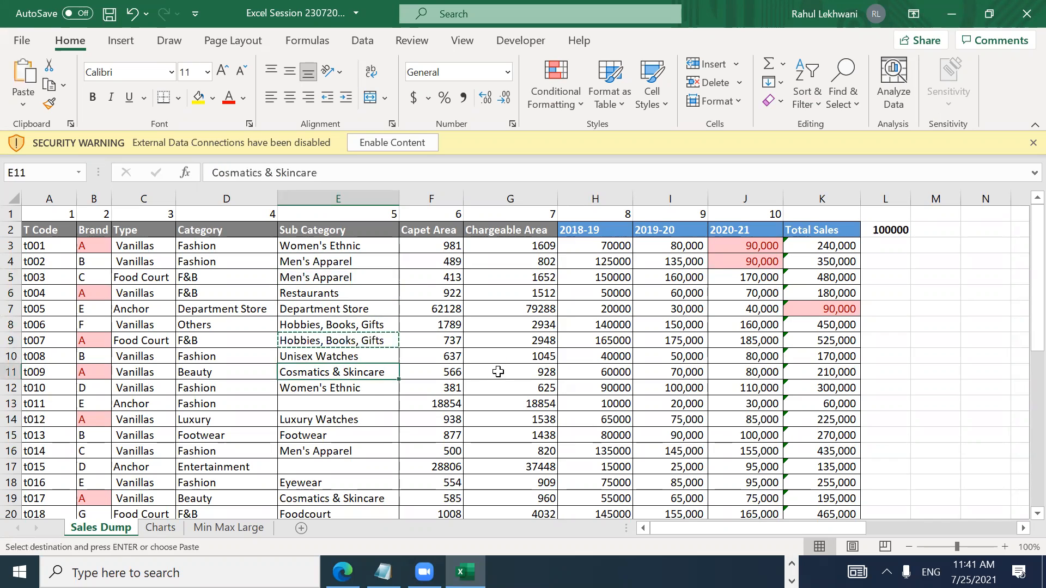
key("Up")
type("=")
key("Up")
key("ctrl+Return")
key("ctrl+c")
key("Down")
key("Down")
key("Down")
key("Down")
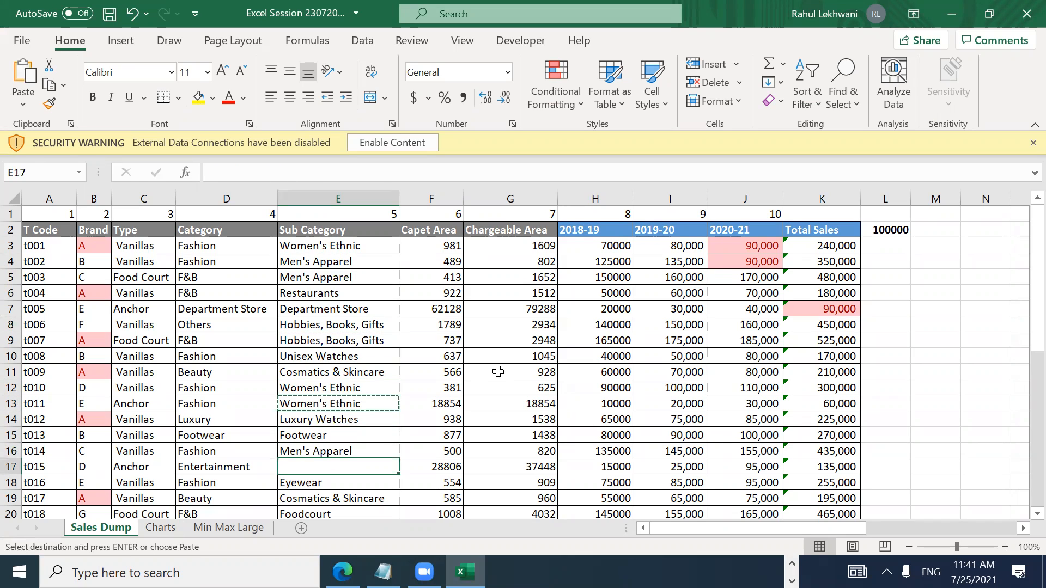
key("Return")
key("Down")
key("Down")
key("Down")
key("Down")
key("Down")
key("Down")
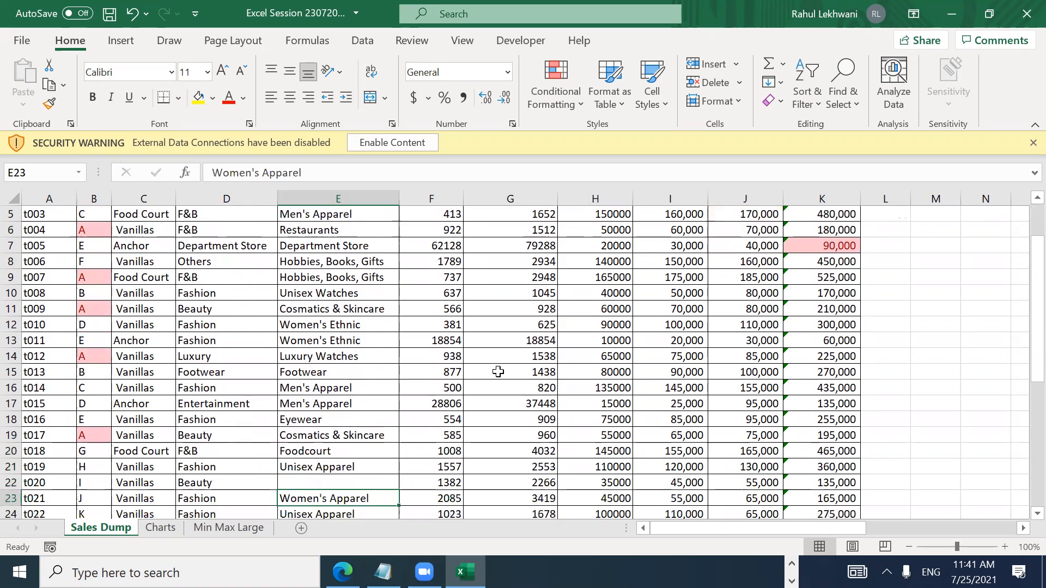
Step: Undo the trial fills from E5 to E22, save the workbook, and return to E5
key("ctrl+z")
key("ctrl+z")
key("ctrl+z")
key("ctrl+z")
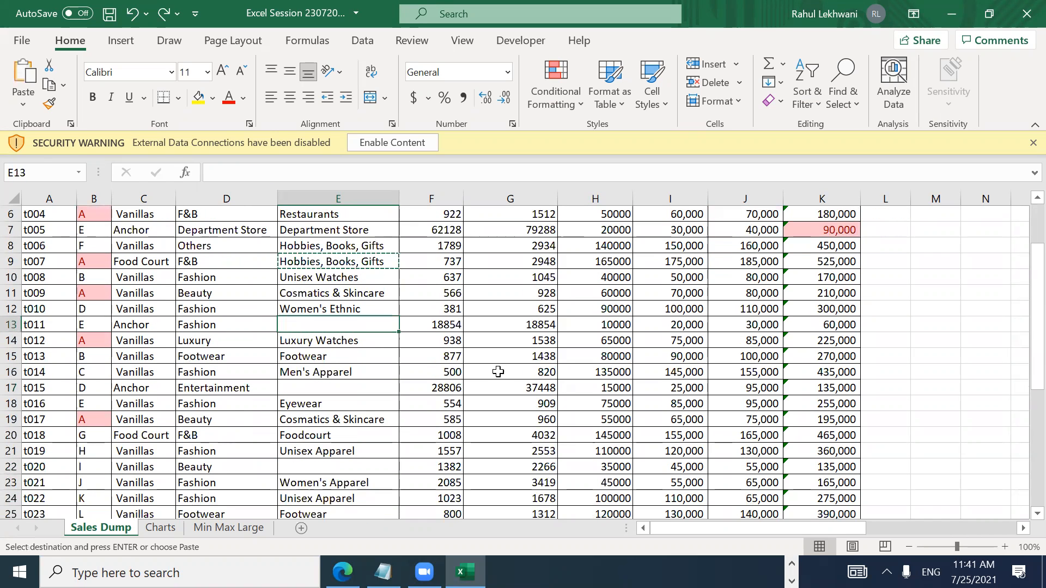
key("Down")
key("Down")
key("Down")
key("Down")
key("Down")
key("Down")
key("Down")
key("Down")
key("Down")
key("Down")
key("Down")
key("Down")
key("Down")
key("Down")
key("Down")
key("Down")
key("Down")
key("Down")
key("Down")
key("Down")
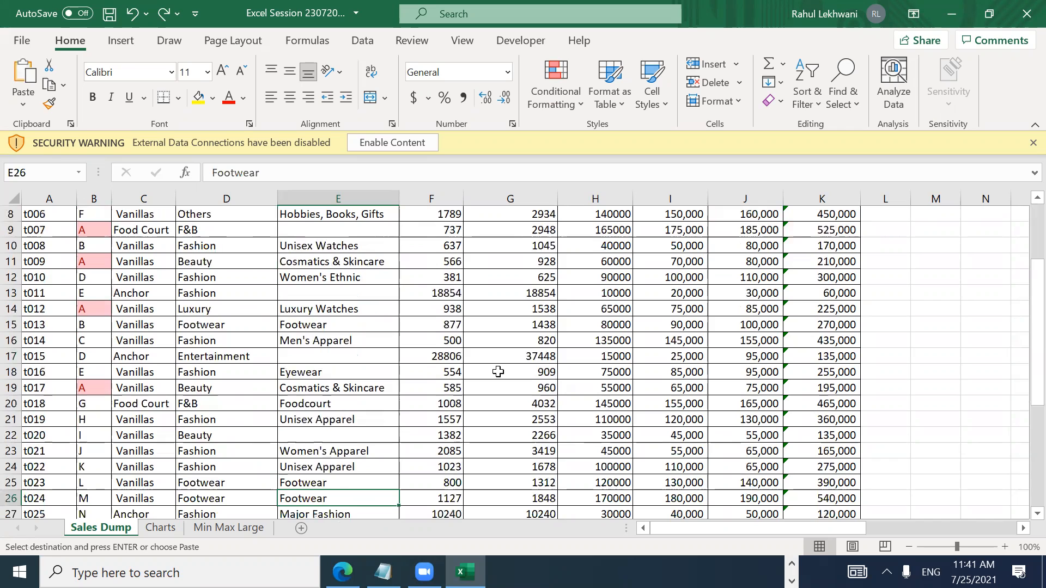
key("Up")
key("Up")
key("Up")
key("Up")
key("ctrl+v")
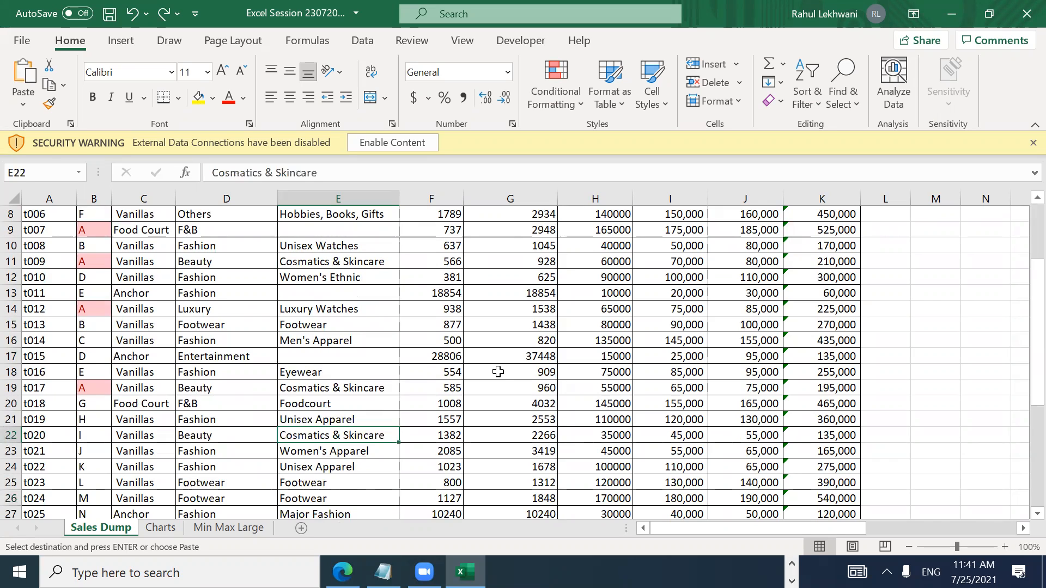
key("ctrl+z")
key("ctrl+z")
key("ctrl+s")
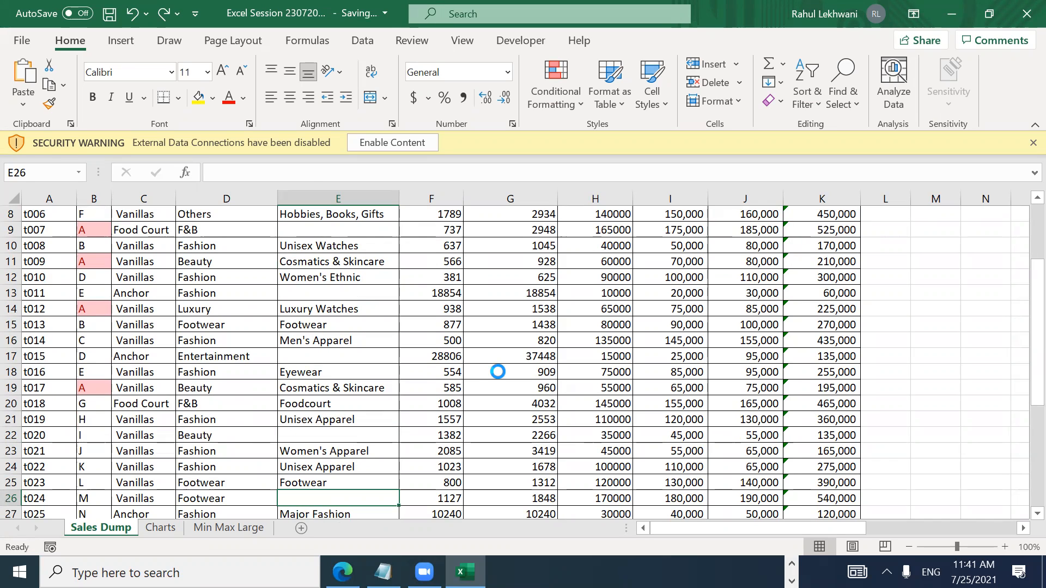
key("Up")
key("Up")
key("Up")
key("Up")
key("Up")
key("Up")
key("Up")
key("Up")
key("Up")
key("Up")
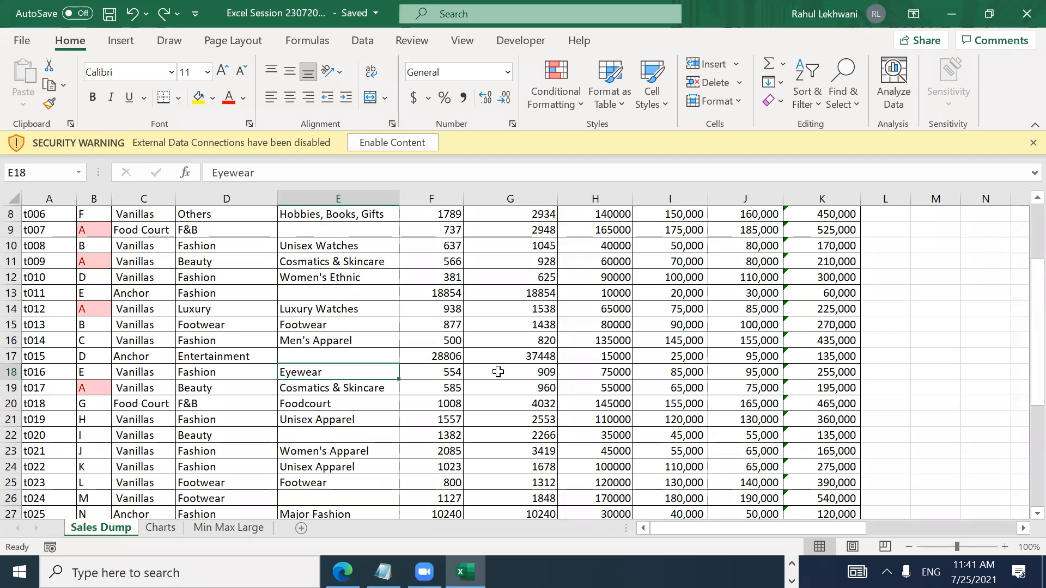
key("Up")
key("Up")
key("Up")
key("Up")
key("Up")
key("Up")
key("Up")
key("Up")
key("Up")
key("Up")
key("Up")
key("Up")
key("Up")
key("Up")
key("Down")
key("Down")
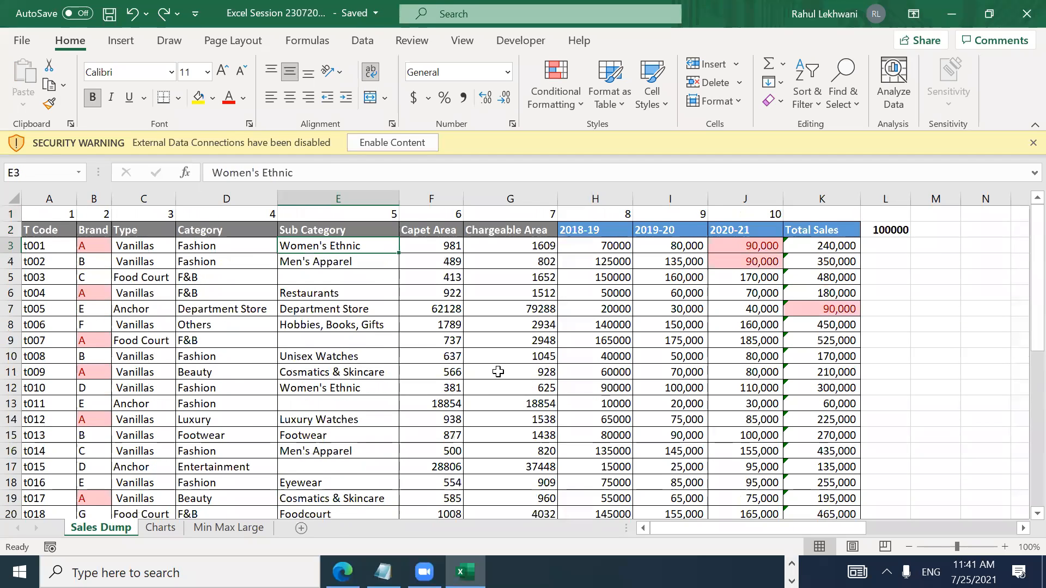
key("Up")
key("Down")
key("Down")
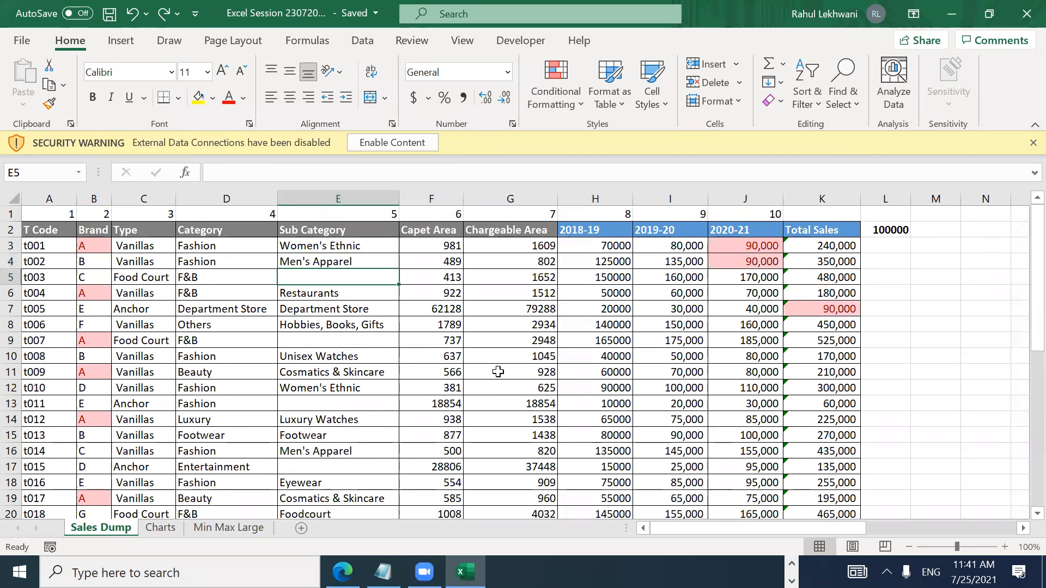
Step: Enter =+E4 in E5 so it shows Men's Apparel, and copy it
key("Up")
key("Down")
type("+")
key("Up")
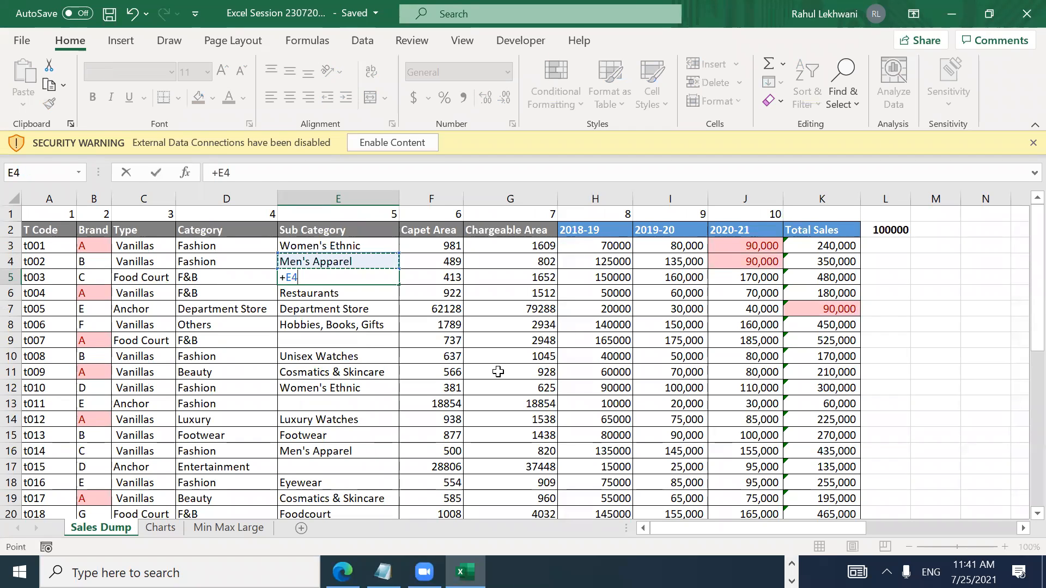
key("Return")
key("Up")
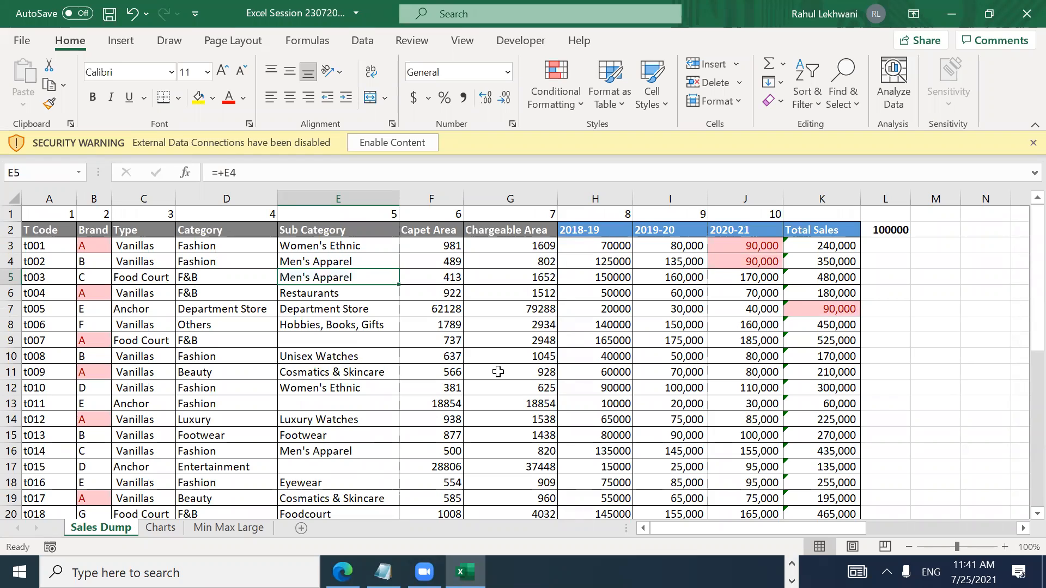
key("ctrl+c")
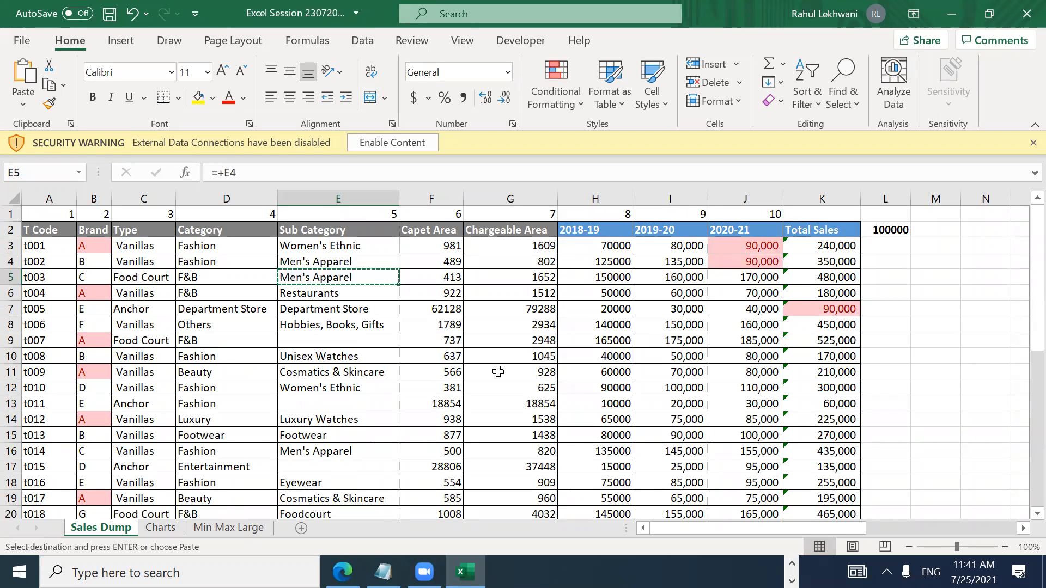
Step: Select the Sub Category range E3:E28
key("Up")
key("Up")
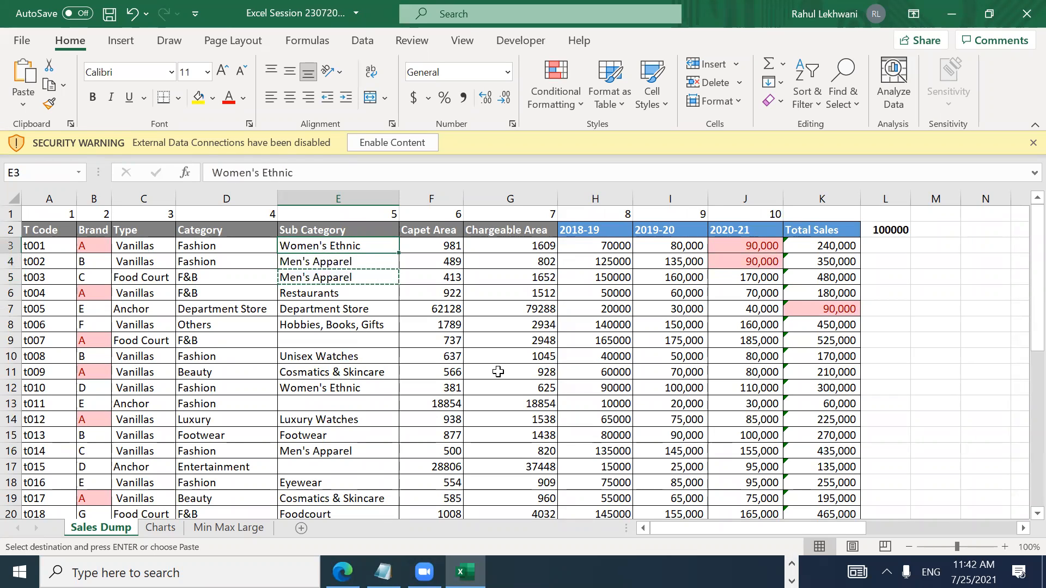
key("ctrl+shift+Down")
key("shift+Down")
key("shift+Down")
key("shift+Down")
key("shift+Down")
key("shift+Down")
key("shift+Down")
key("shift+Down")
key("shift+Down")
key("shift+Down")
key("shift+Down")
key("shift+Down")
key("shift+Down")
key("shift+Down")
key("shift+Down")
key("shift+Down")
key("shift+Down")
key("shift+Down")
key("shift+Down")
key("shift+Down")
key("shift+Down")
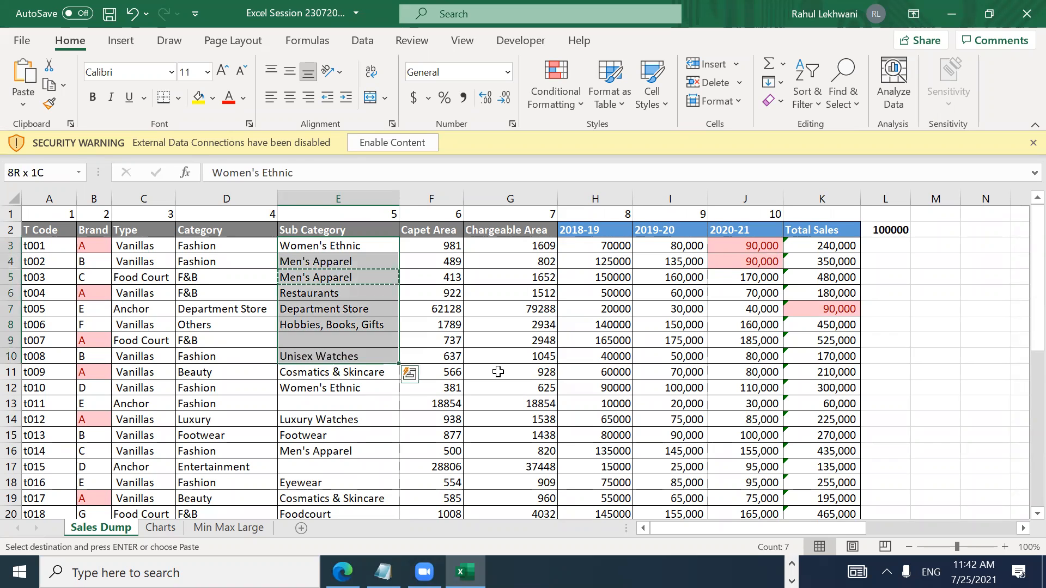
key("ctrl+shift+Down")
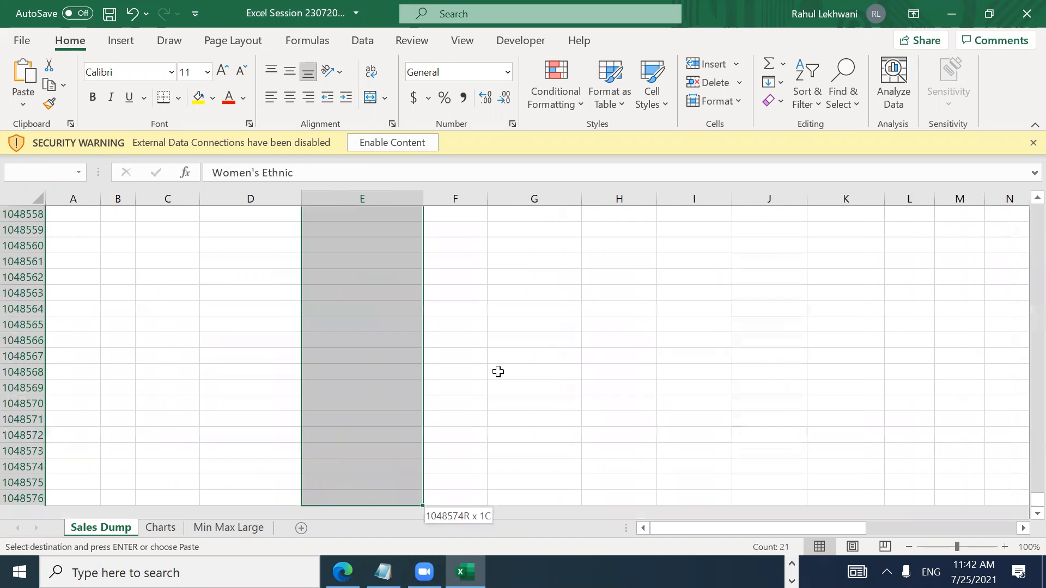
key("ctrl+shift+Up")
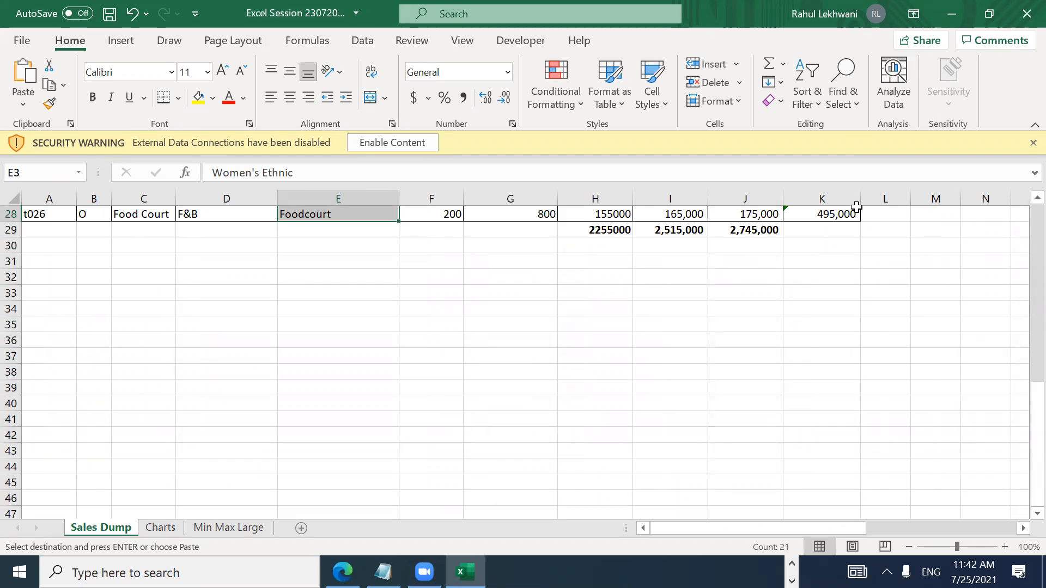
Step: Use Go To Special > Blanks to select only the empty Sub Category cells E9, E13 and E17
left_click(846, 98)
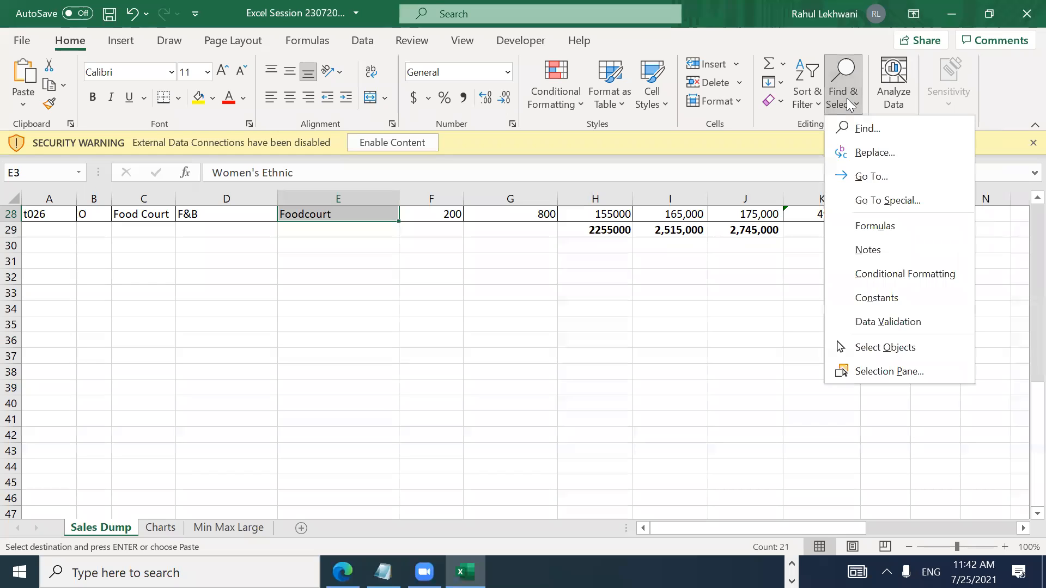
left_click(847, 100)
left_click(848, 102)
left_click(879, 201)
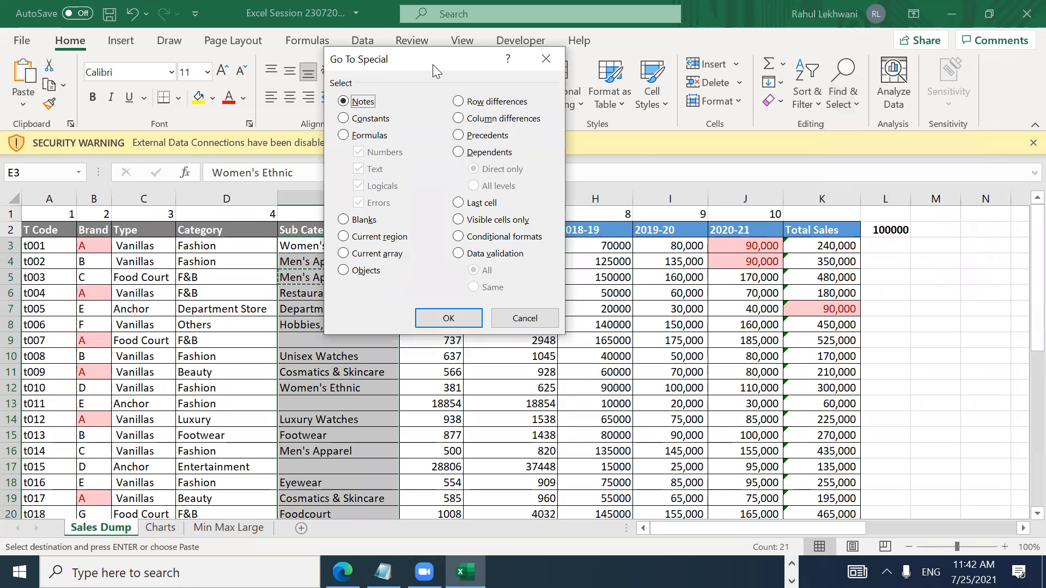
left_click_drag(432, 65, 779, 30)
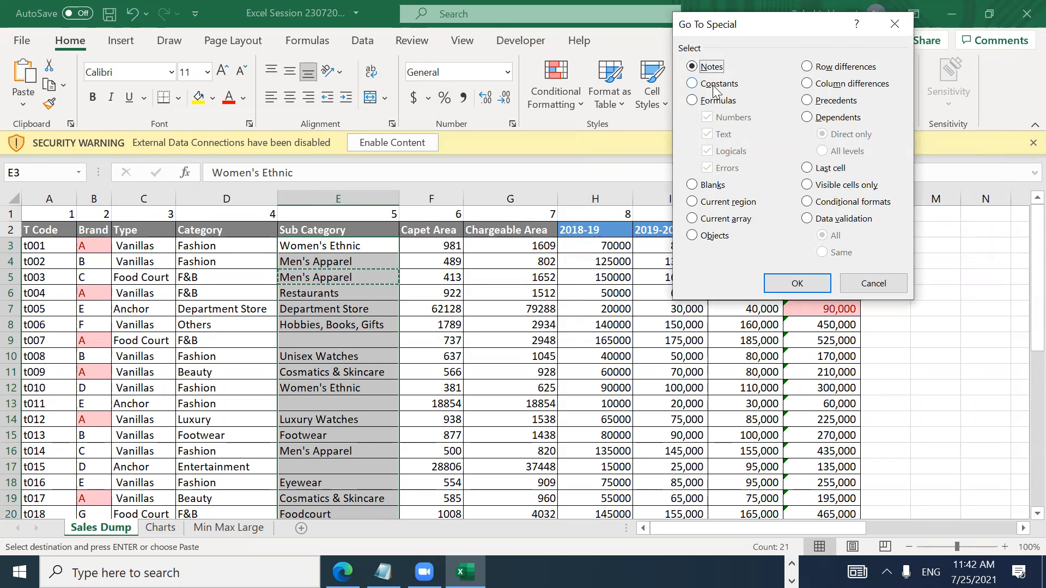
left_click(692, 185)
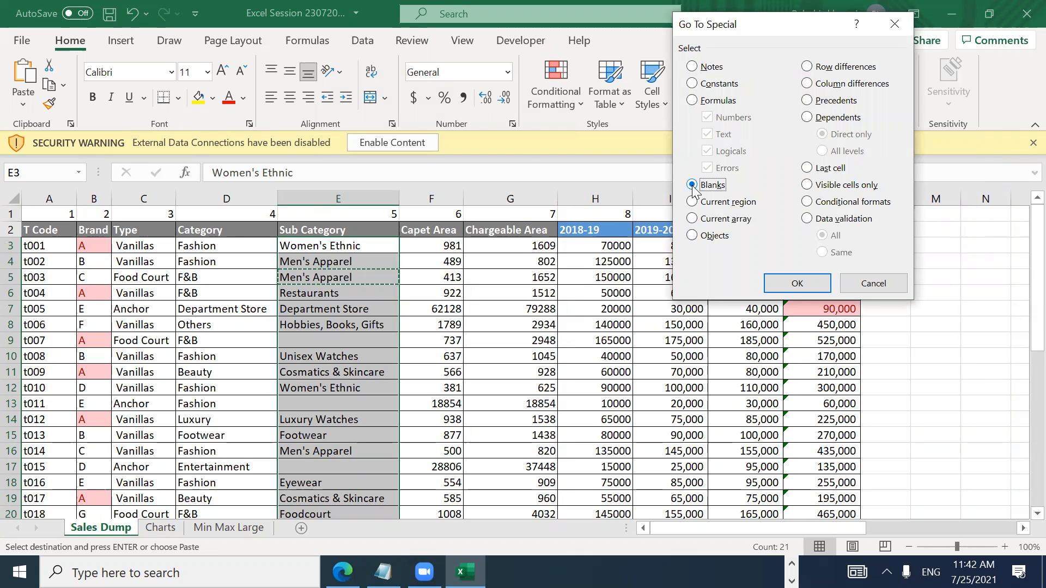
left_click(794, 280)
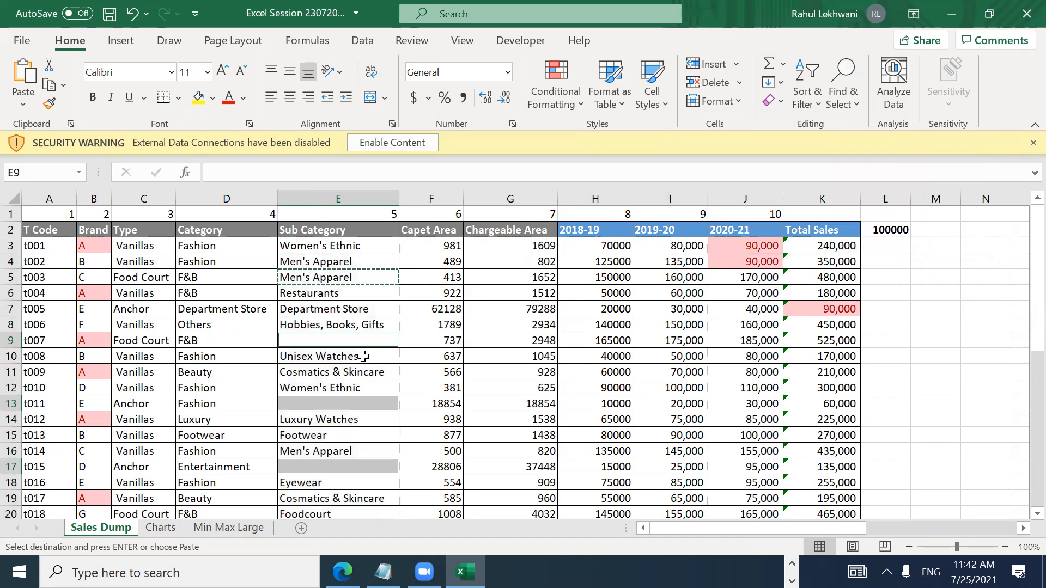
left_click_drag(1024, 297, 1021, 273)
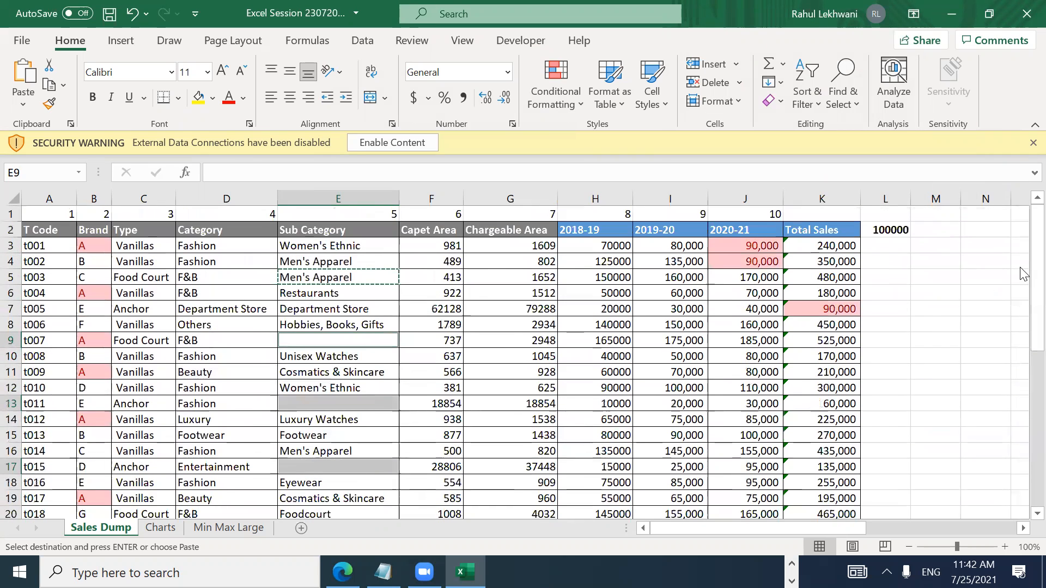
Step: Fill all selected blank Sub Category cells with =+E8 using Ctrl+Enter
type("=+E8")
key("ctrl+Return")
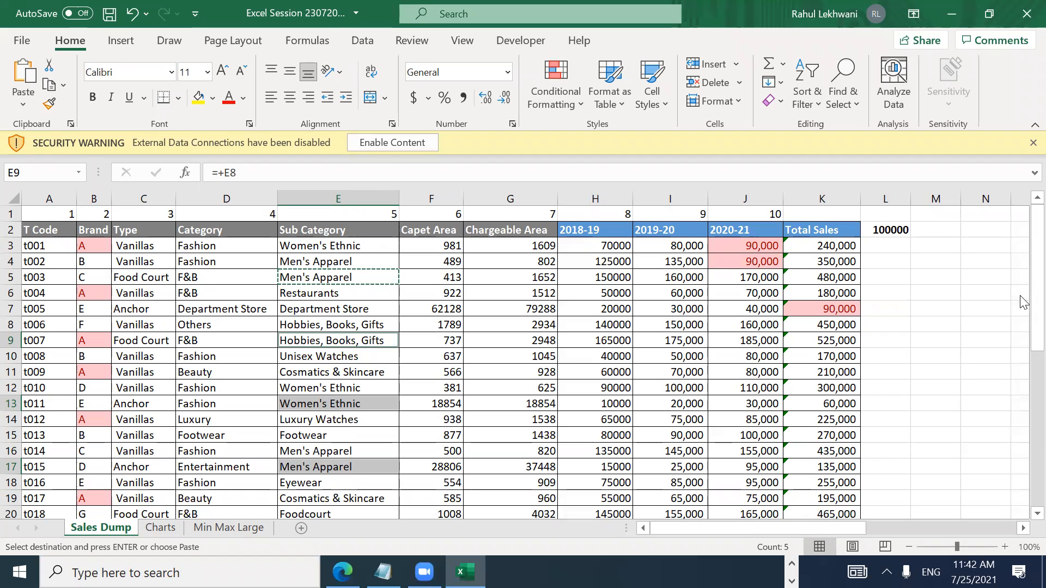
mouse_move(1020, 300)
left_mouse_down()
mouse_move(1022, 395)
mouse_move(1023, 283)
left_mouse_up()
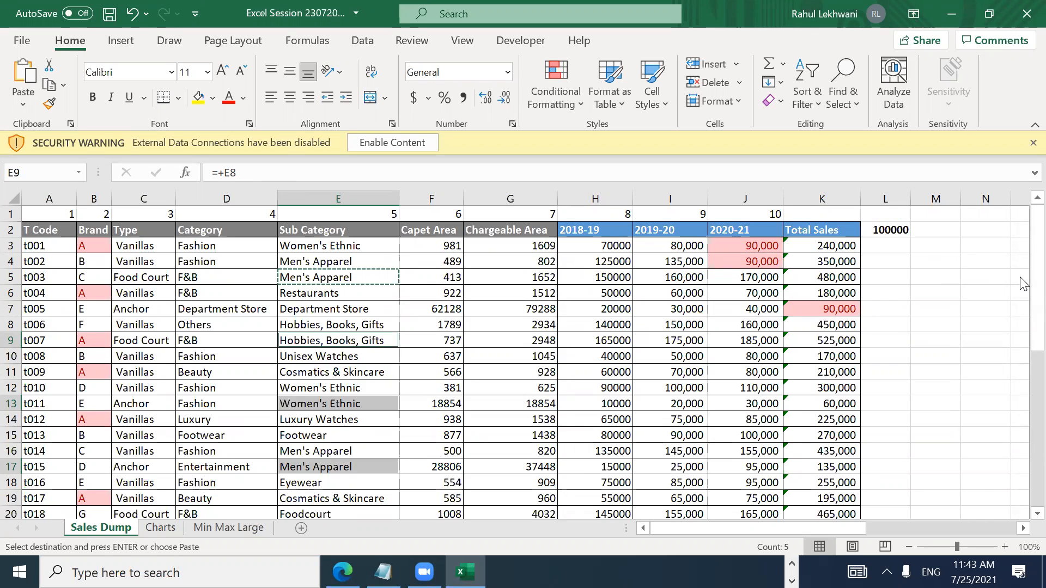
key("Down")
Step: Inspect E5's formula, then enter a test formula =E4 in cell M4
key("Up")
key("Up")
key("Up")
key("Up")
key("Up")
key("F2")
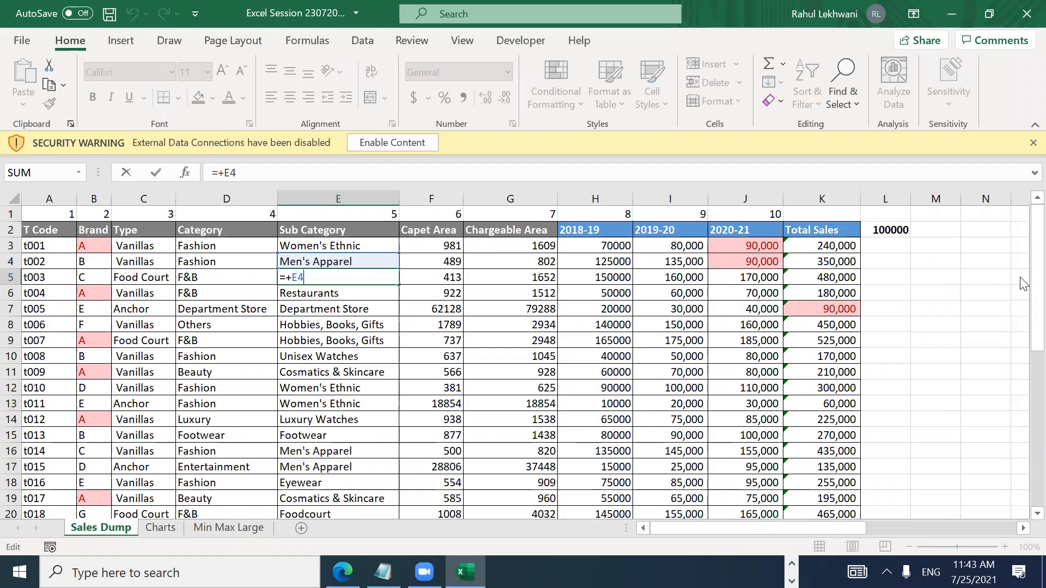
key("Escape")
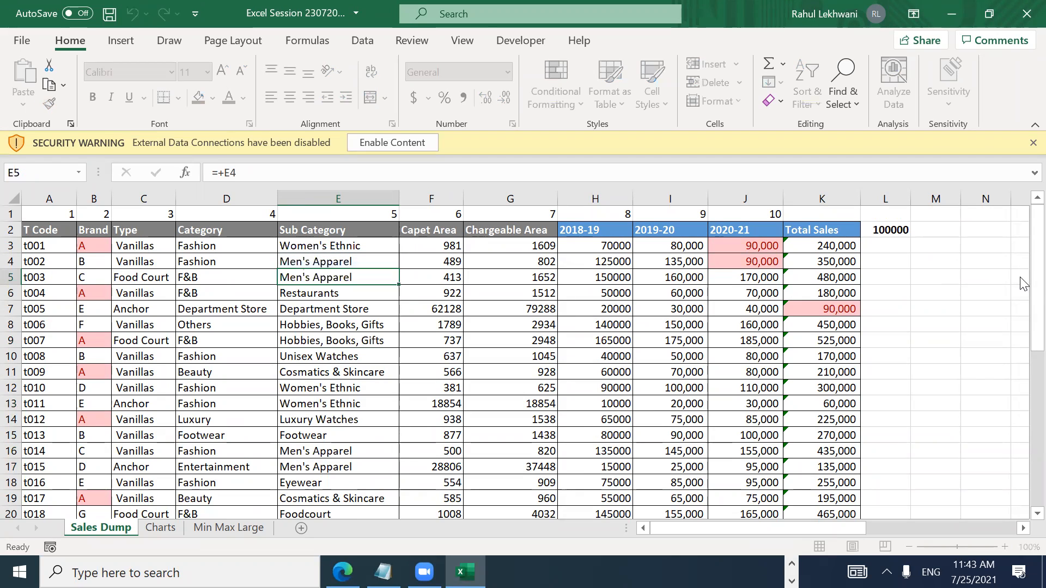
key("Right")
key("Up")
key("Right")
key("Right")
key("Right")
key("Right")
key("Right")
key("Right")
key("Right")
key("Left")
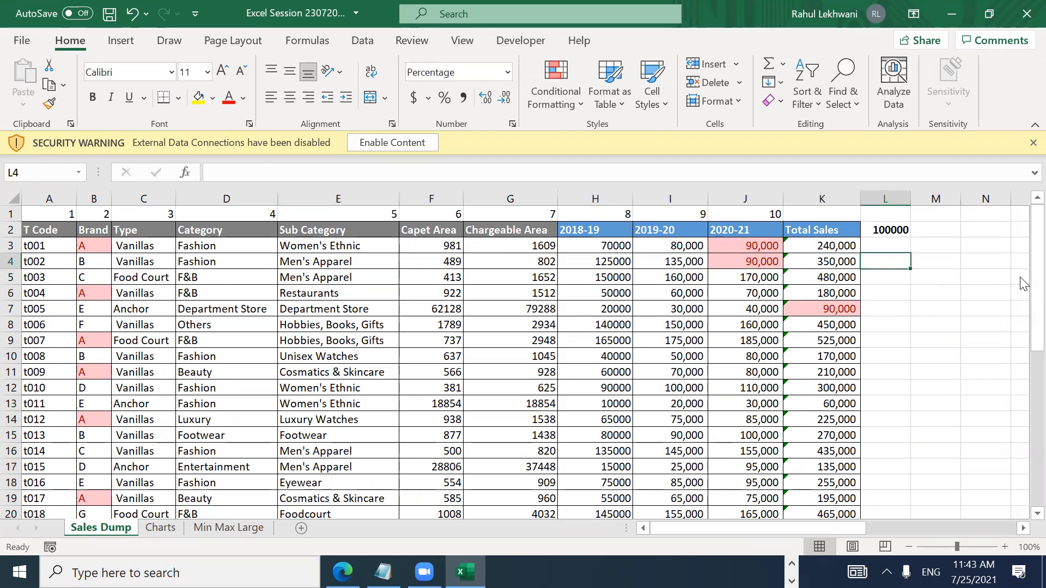
key("Right")
type("=")
key("Left")
key("Left")
key("Left")
key("Left")
key("Left")
key("Left")
key("Left")
key("Left")
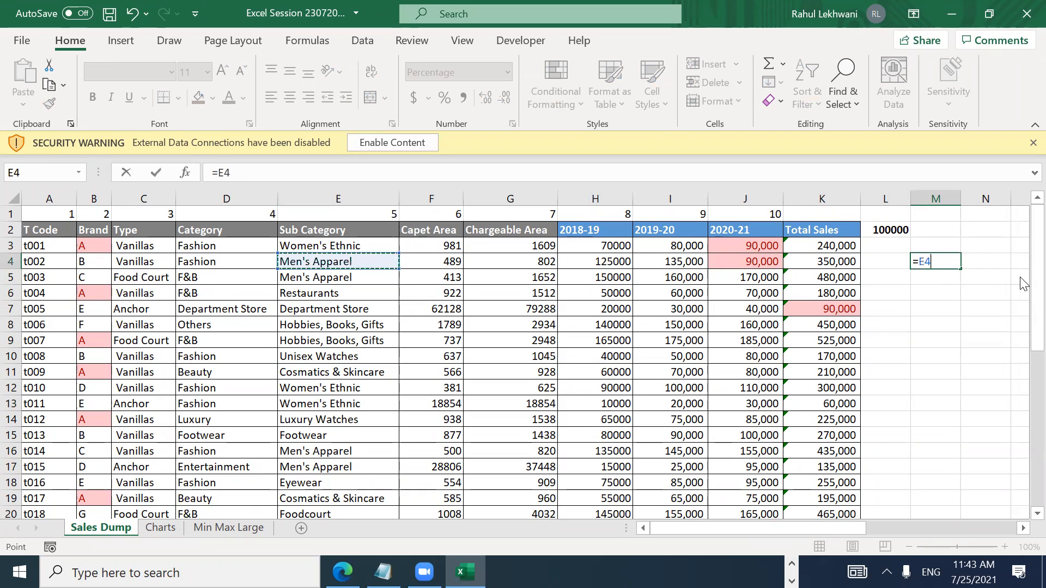
key("Return")
Step: Check the test formula in M4, then return to inspect E5's formula
key("Up")
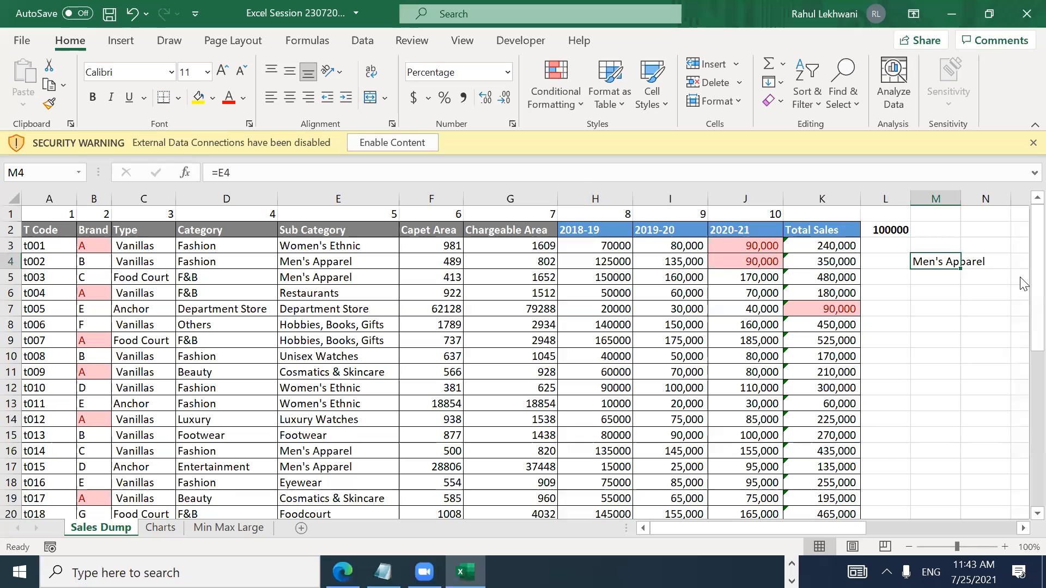
key("F2")
key("Escape")
key("F2")
key("Escape")
key("F2")
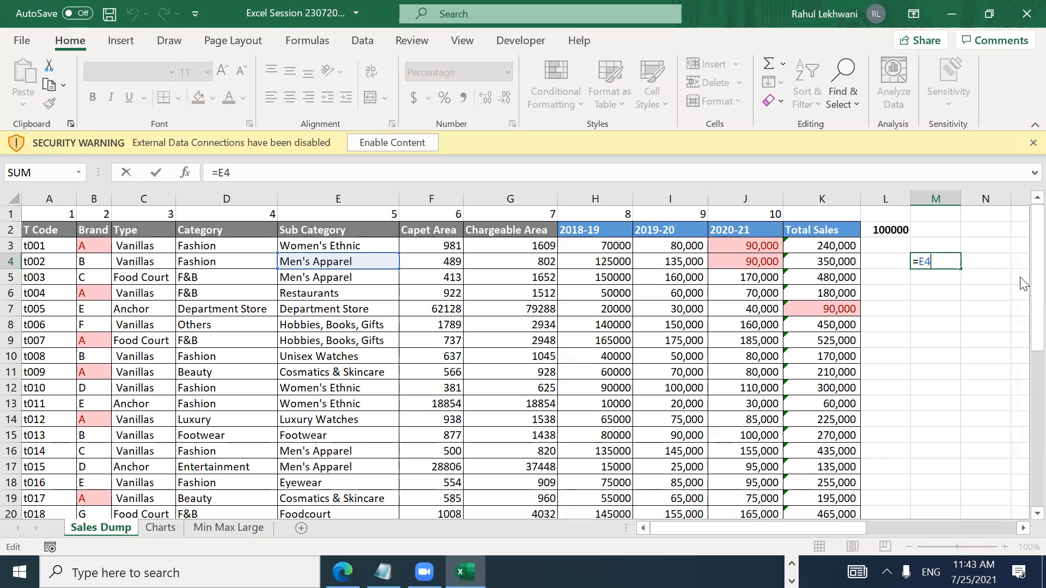
key("Escape")
key("Left")
key("Left")
key("Left")
key("Left")
key("Left")
key("Left")
key("Left")
key("Left")
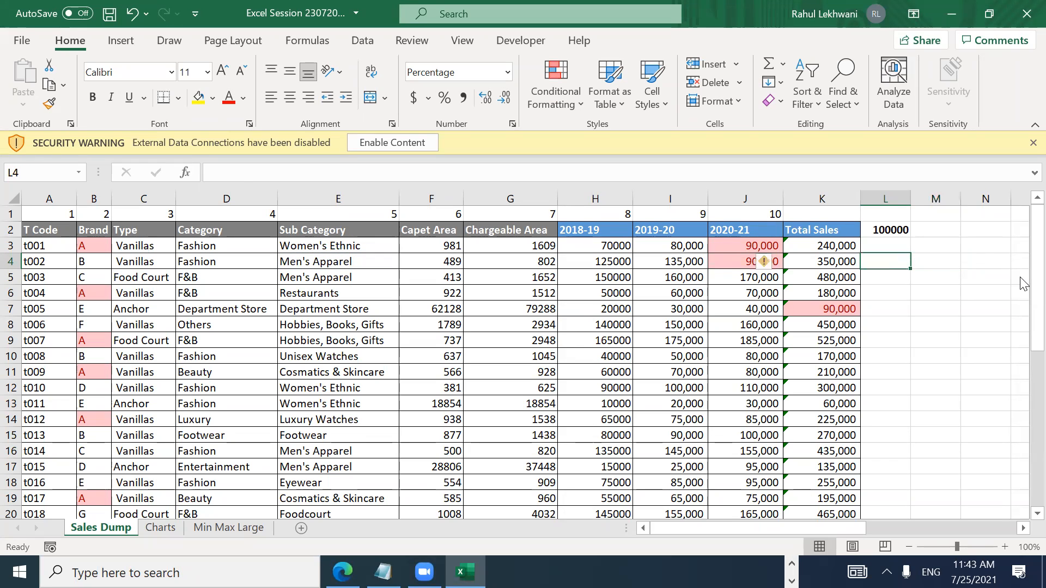
key("Down")
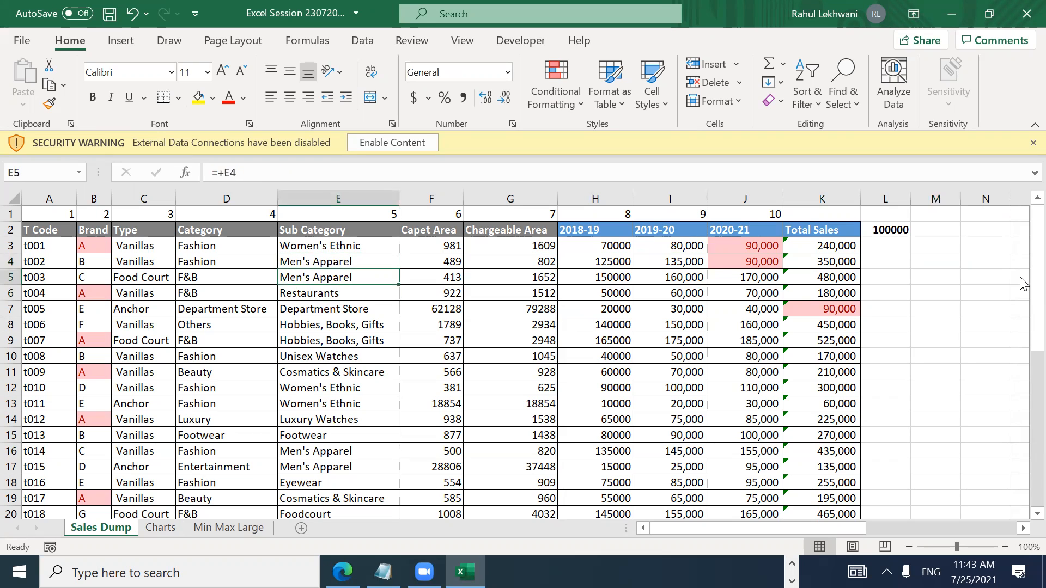
key("F2")
key("Escape")
Step: Rewrite E5's formula as =E4 without the plus sign, still showing Men's Apparel
type("+")
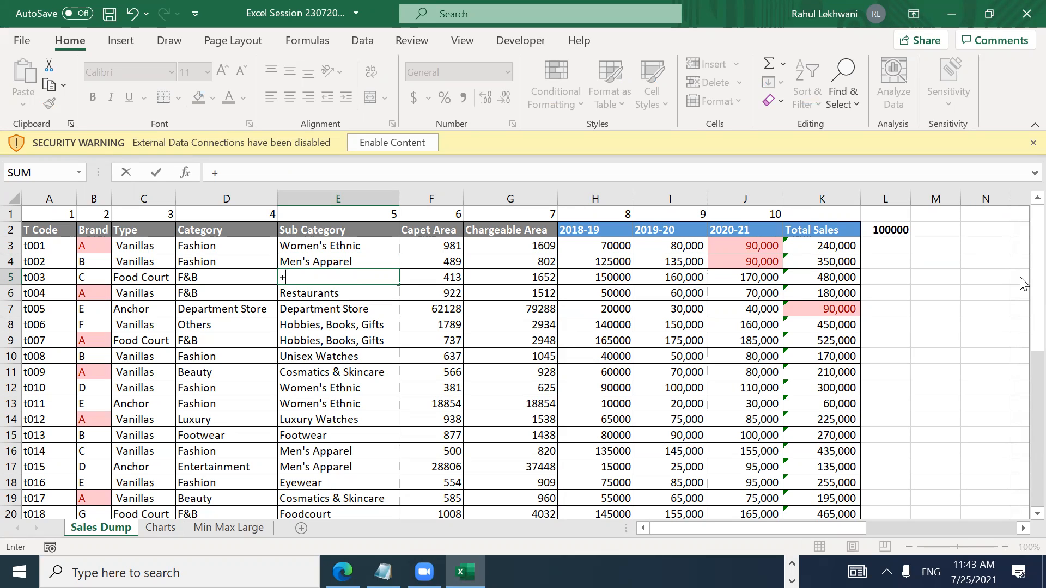
key("Up")
key("Down")
key("Up")
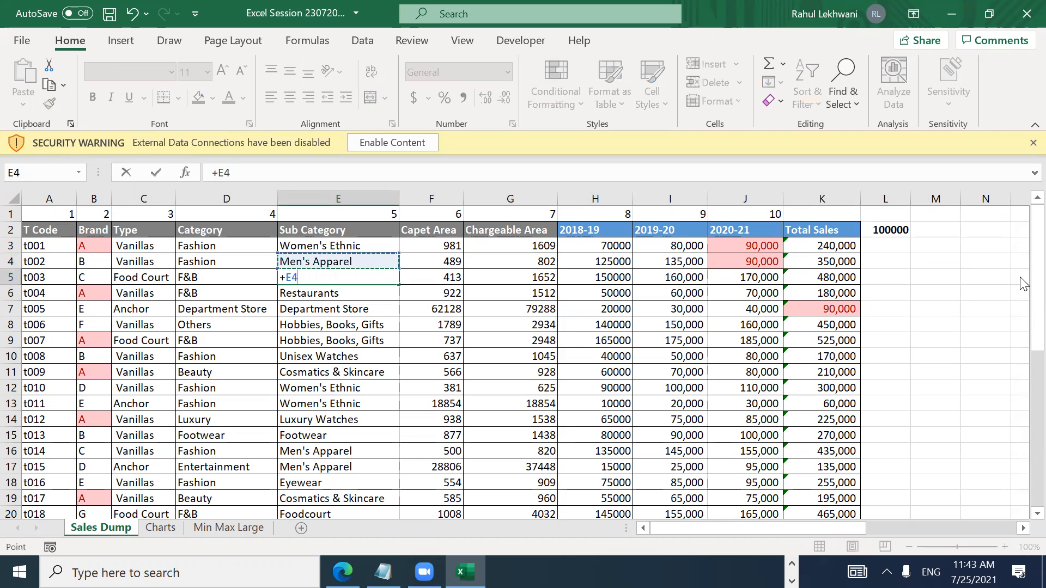
key("Return")
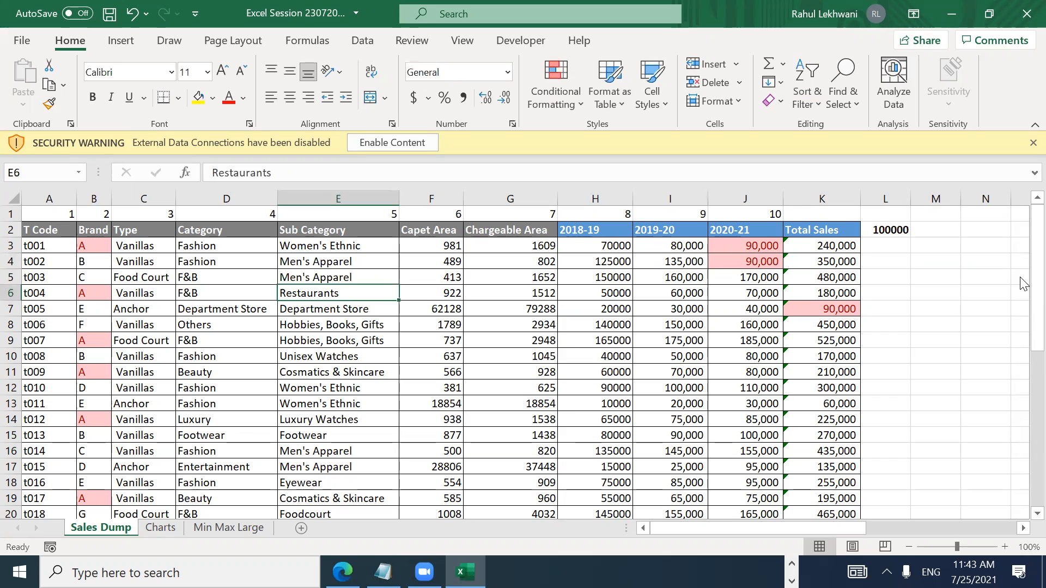
key("Up")
key("F2")
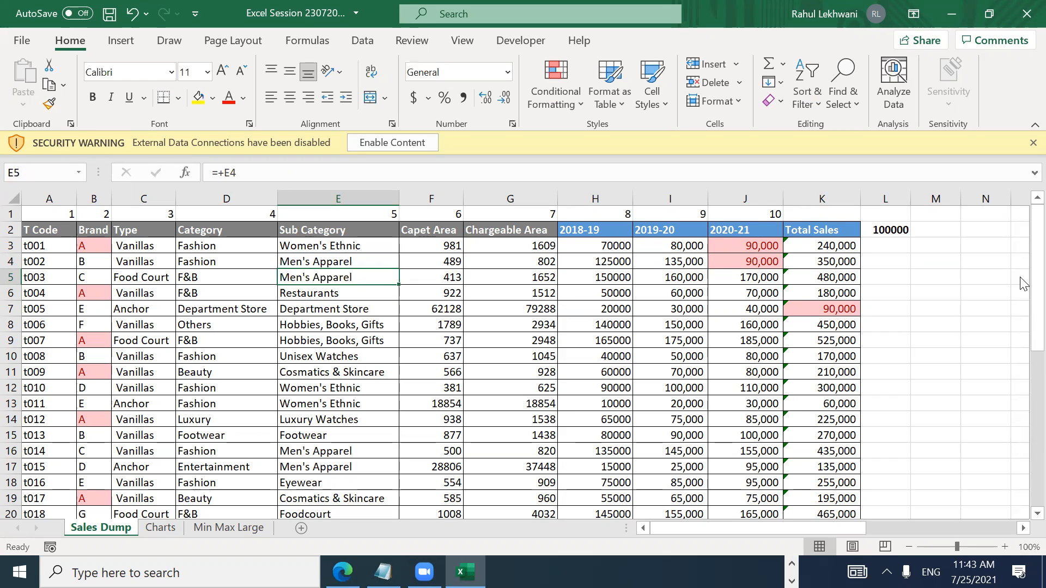
key("Escape")
type("=")
key("Up")
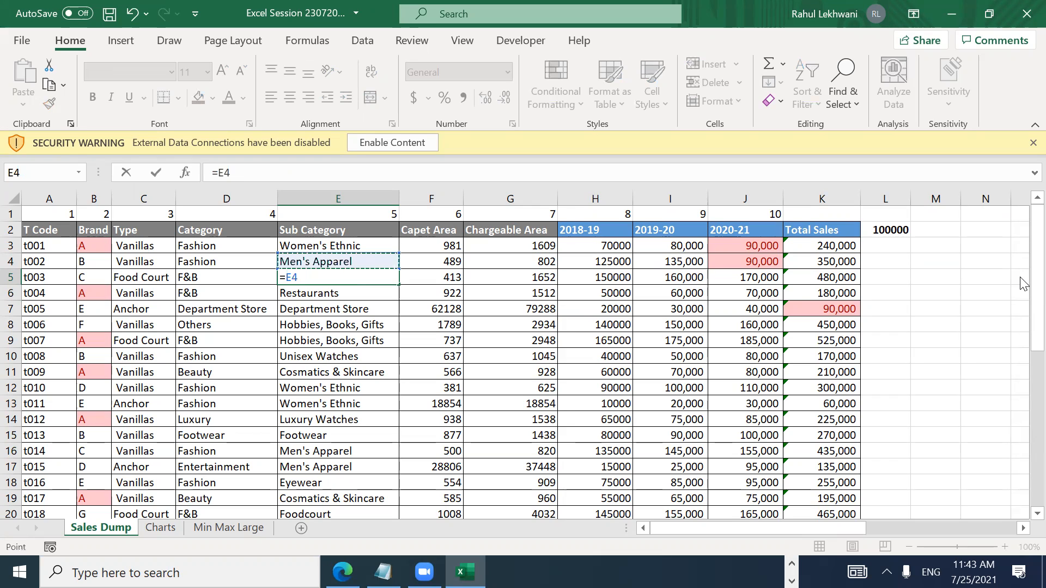
key("Escape")
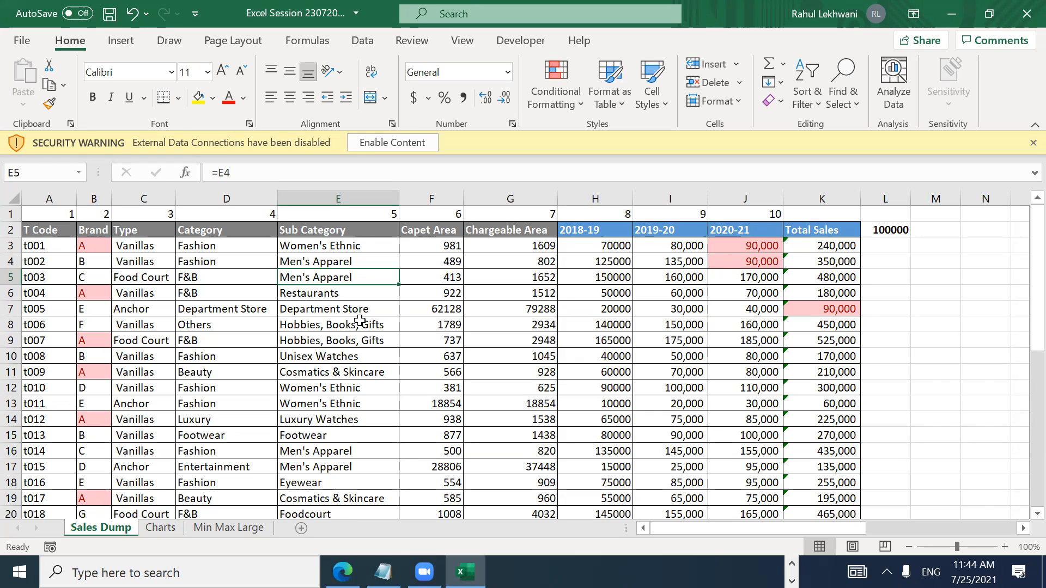
Step: Copy Done from R4 into R5 to mark Go To Special as Done
key("Right")
key("Right")
key("Right")
key("Right")
key("Right")
key("Right")
key("Right")
key("Right")
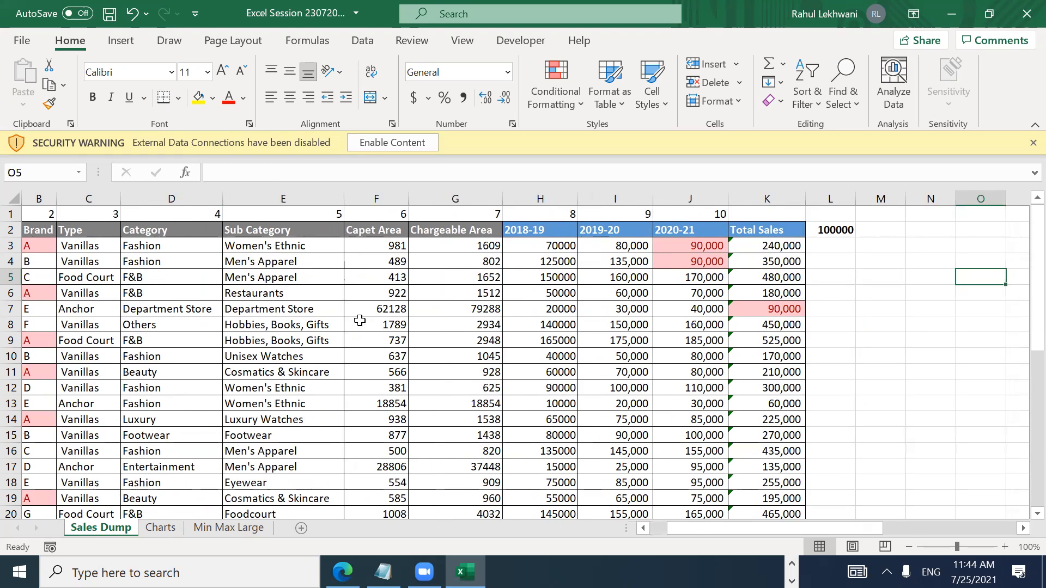
key("Right")
key("Right")
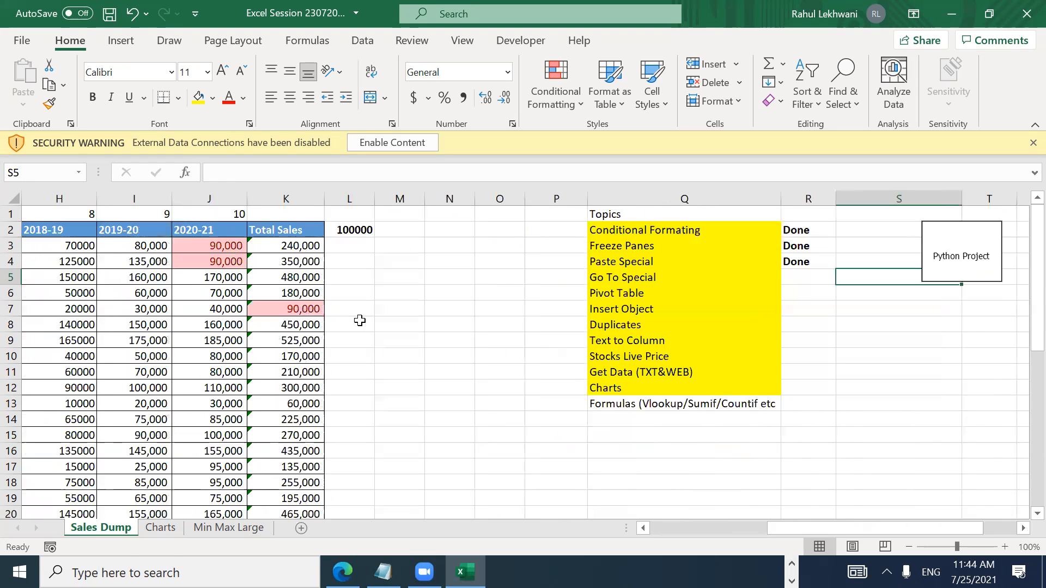
key("Up")
key("ctrl+c")
key("Down")
key("Return")
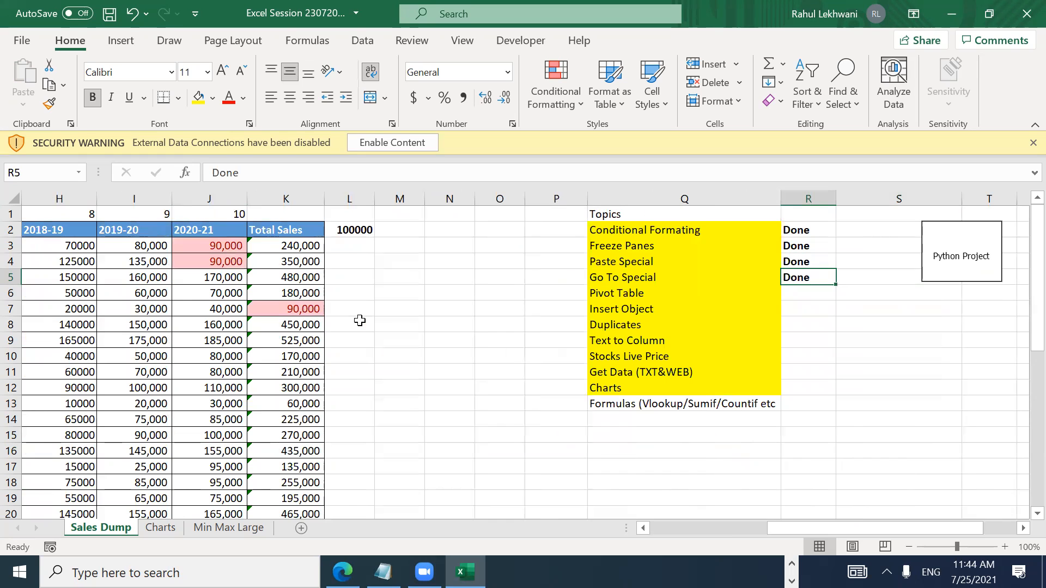
Step: Select the sales table A2:K28, from the header row down to the last data row
key("Left")
key("Left")
key("Right")
key("Down")
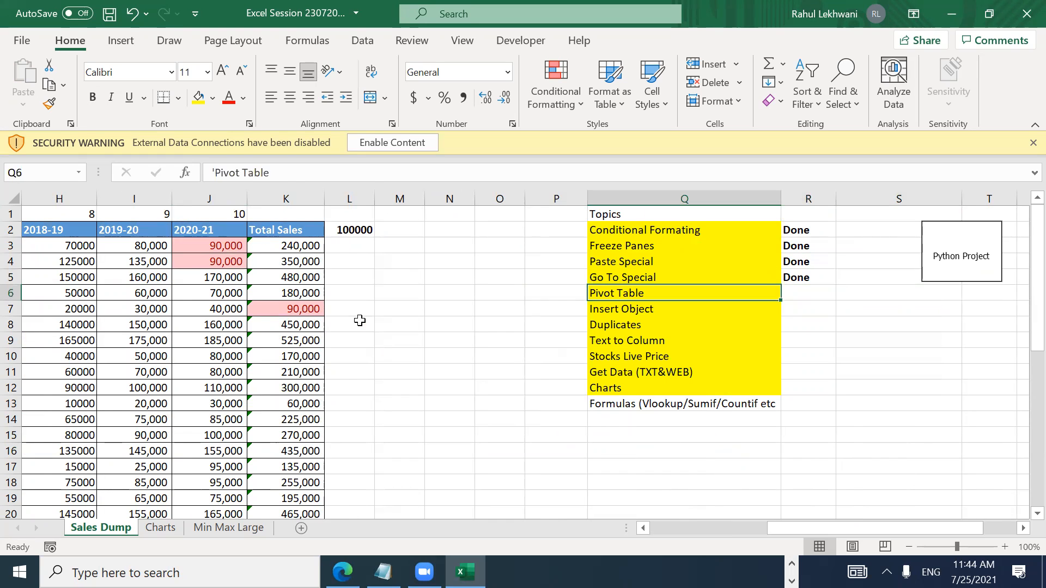
key("ctrl+Left")
key("ctrl+Left")
key("Up")
key("Up")
key("Up")
key("Up")
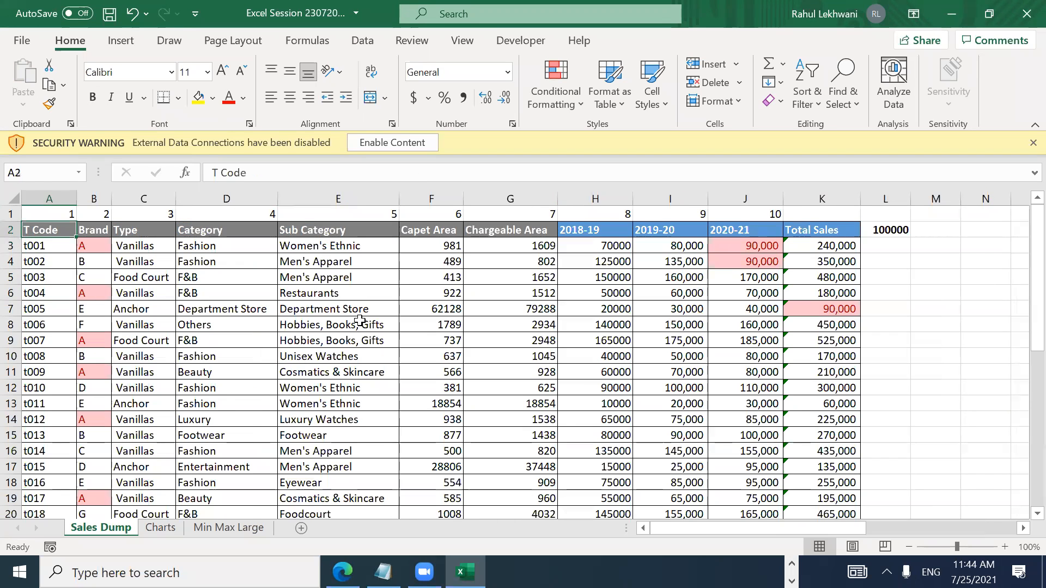
key("shift+Right")
key("shift+Right")
key("ctrl+shift+Right")
key("Left")
key("ctrl+shift+Right")
key("shift+Left")
key("ctrl+shift+Down")
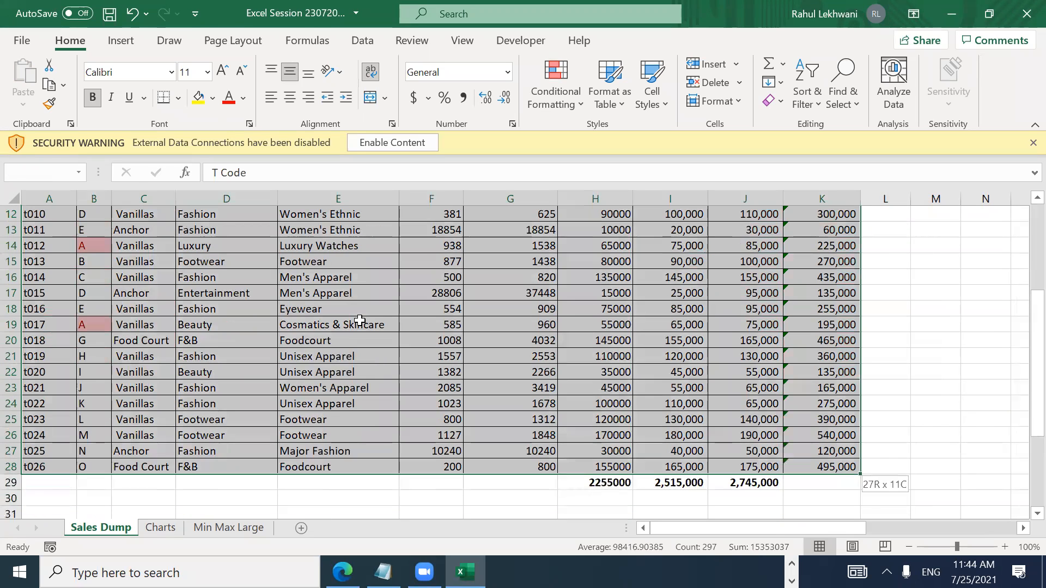
Step: Insert a PivotTable from 'Sales Dump'!$A$2:$K$28 on a new worksheet
left_click(121, 40)
left_click(37, 82)
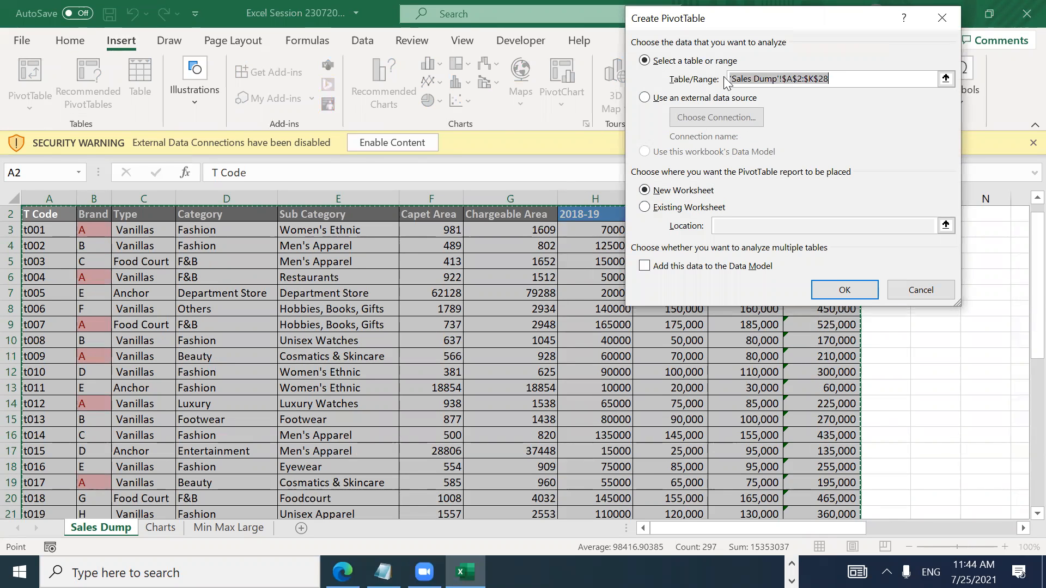
left_click(820, 288)
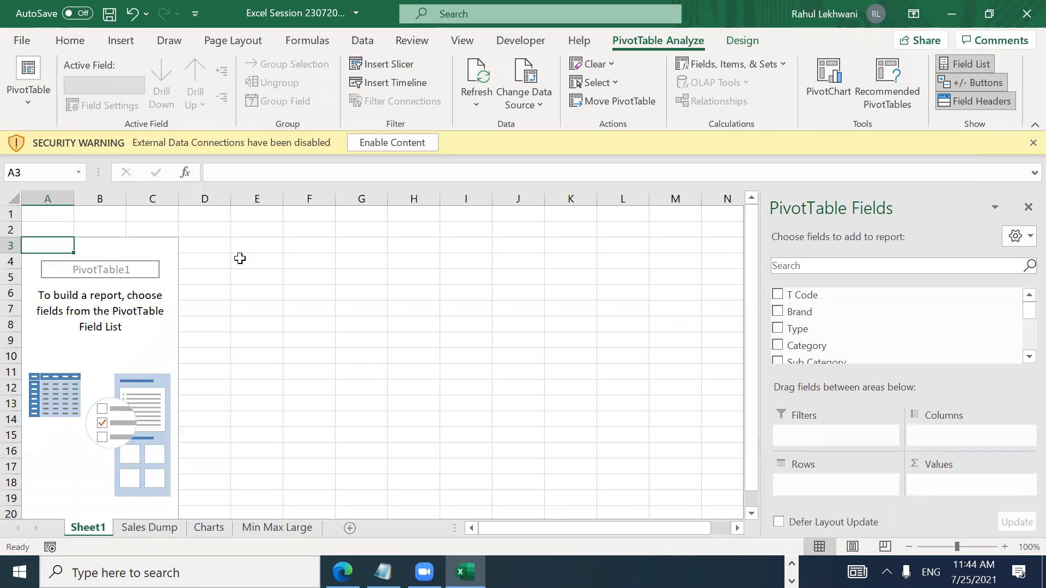
left_click_drag(752, 305, 752, 343)
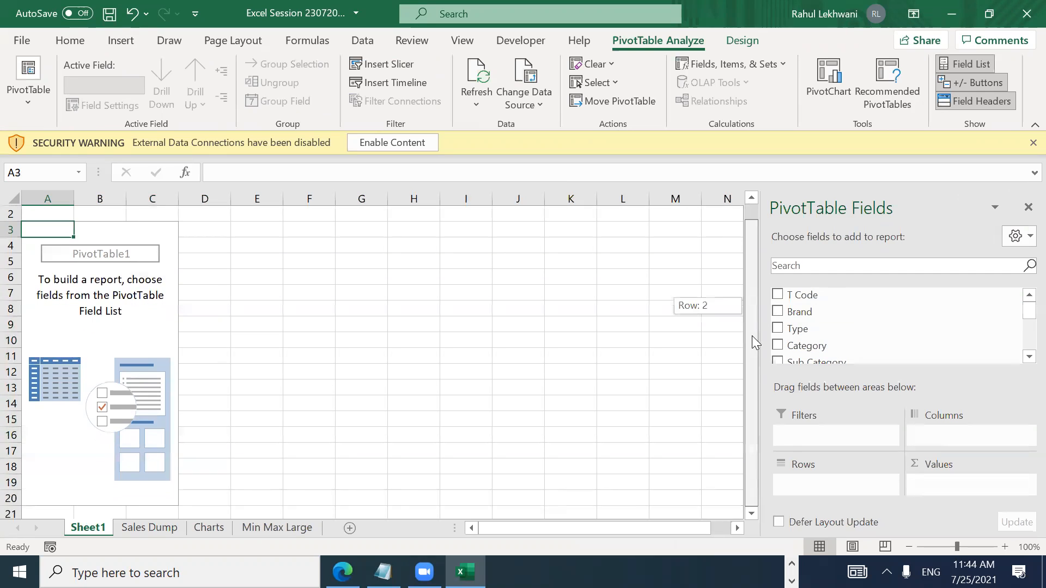
left_click(49, 343)
Step: Tick Classic PivotTable layout on the Display tab of PivotTable Options
right_click(51, 347)
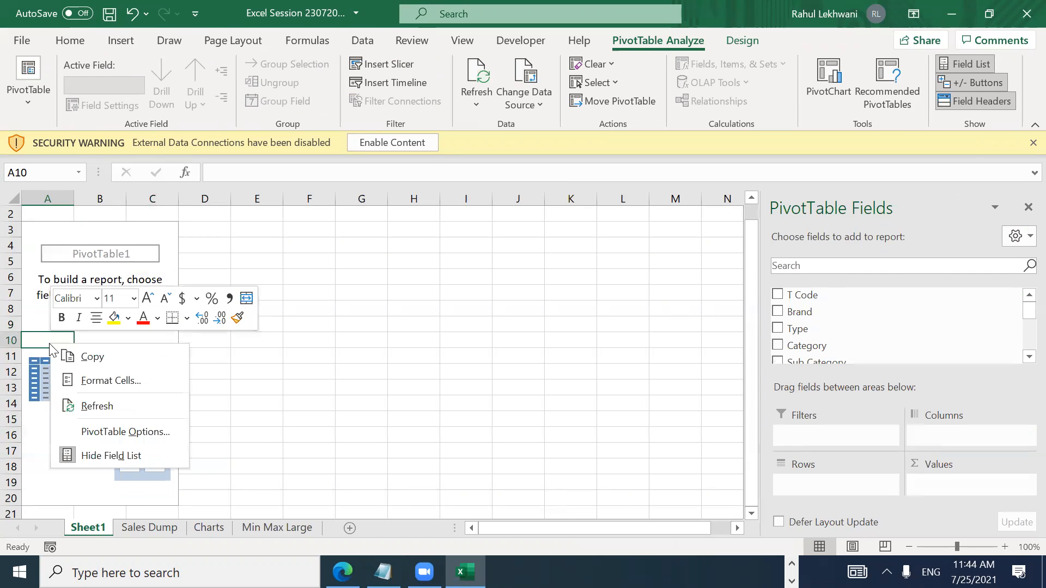
left_click(153, 437)
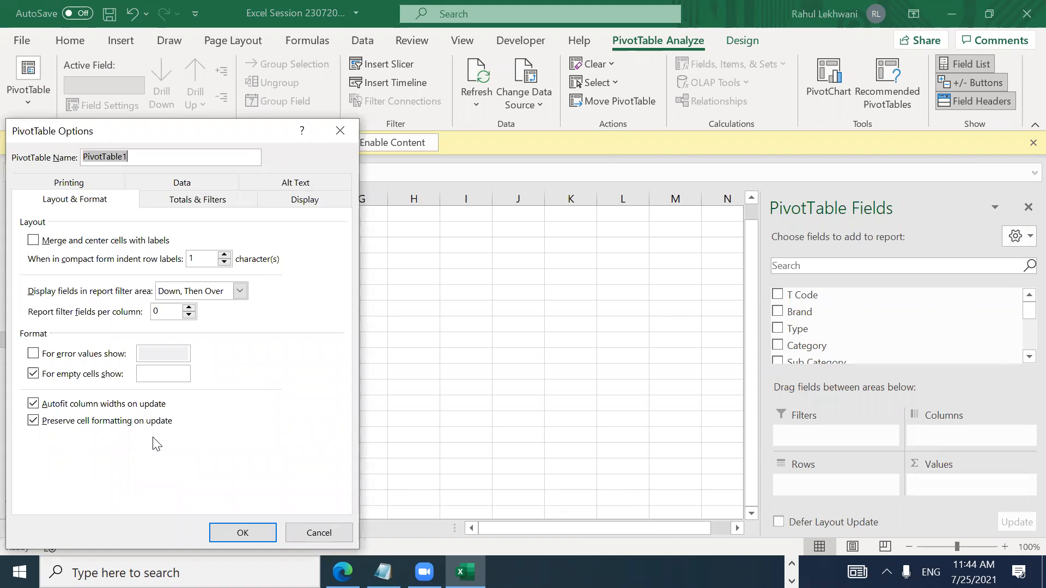
left_click(303, 200)
left_click(33, 332)
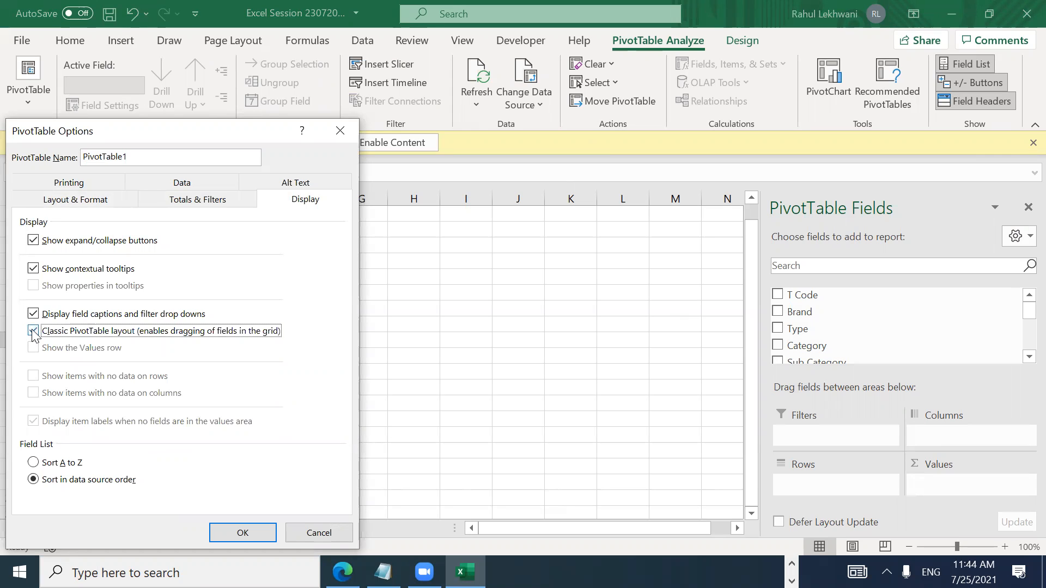
left_click(242, 533)
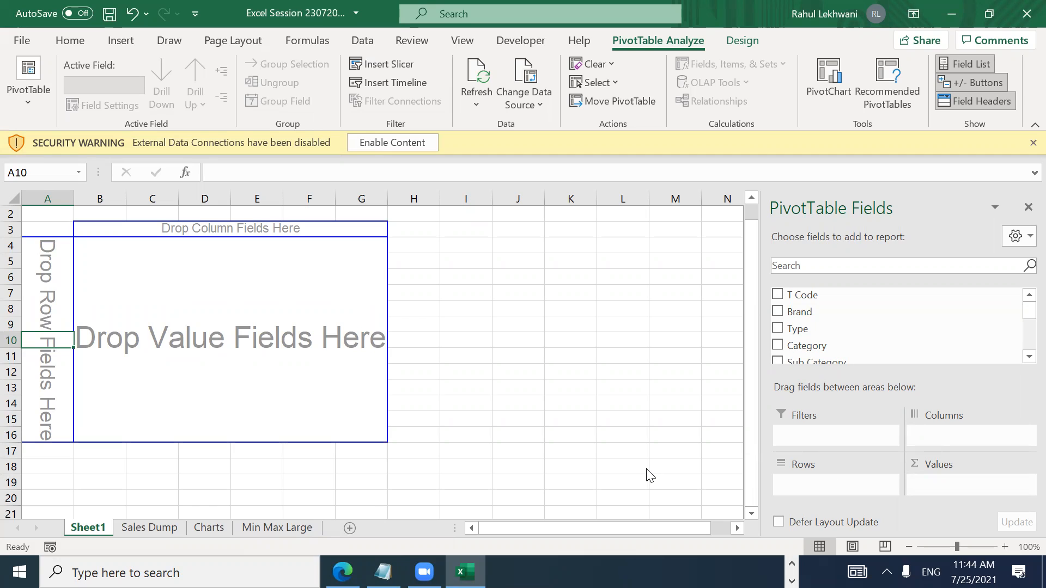
Step: Add Brand as a row field, listing brands A to O
left_click(805, 316)
left_click_drag(805, 314, 829, 483)
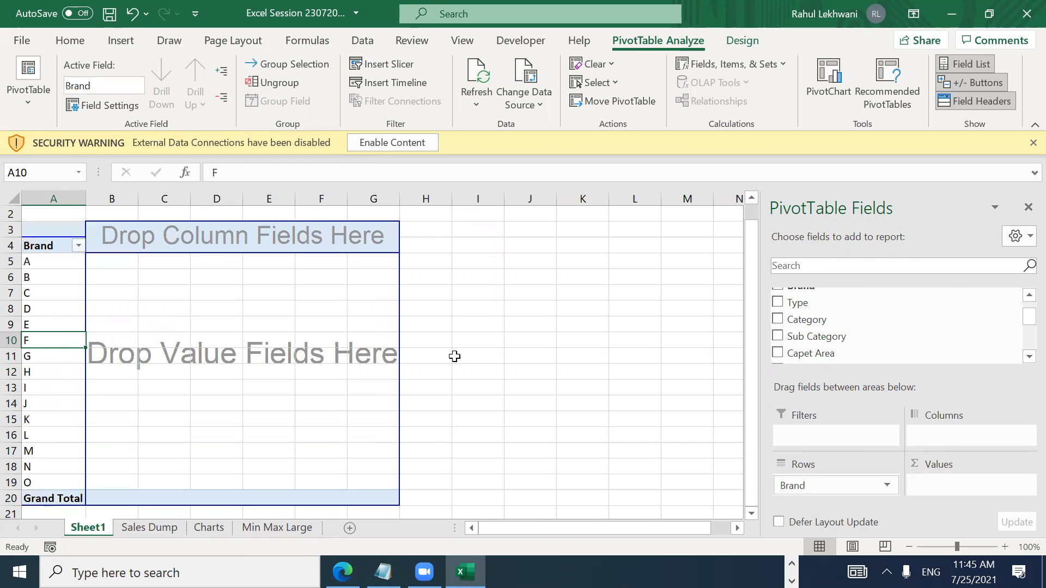
left_click_drag(75, 262, 74, 480)
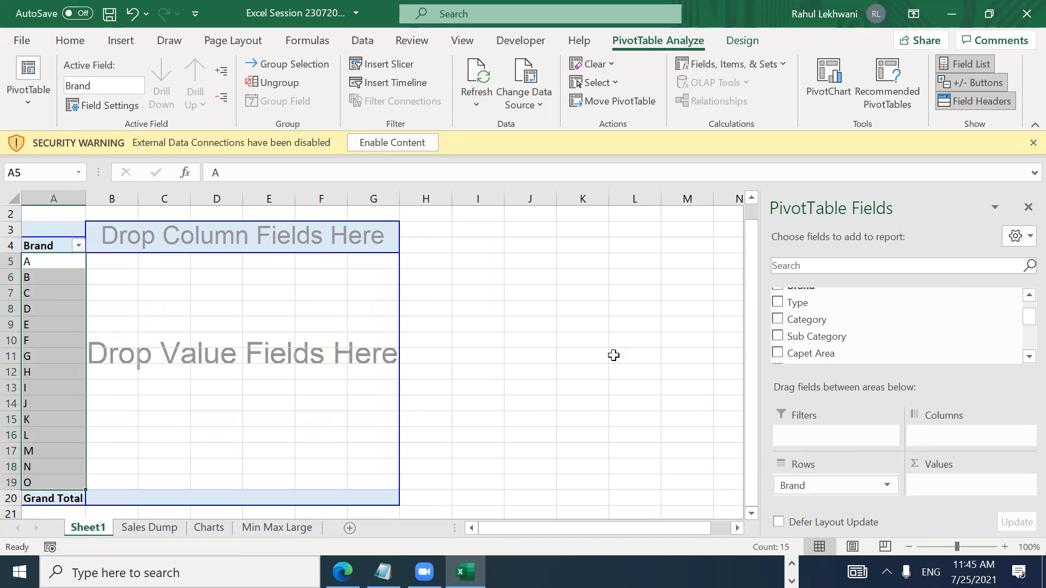
scroll(1022, 310, "up", 1)
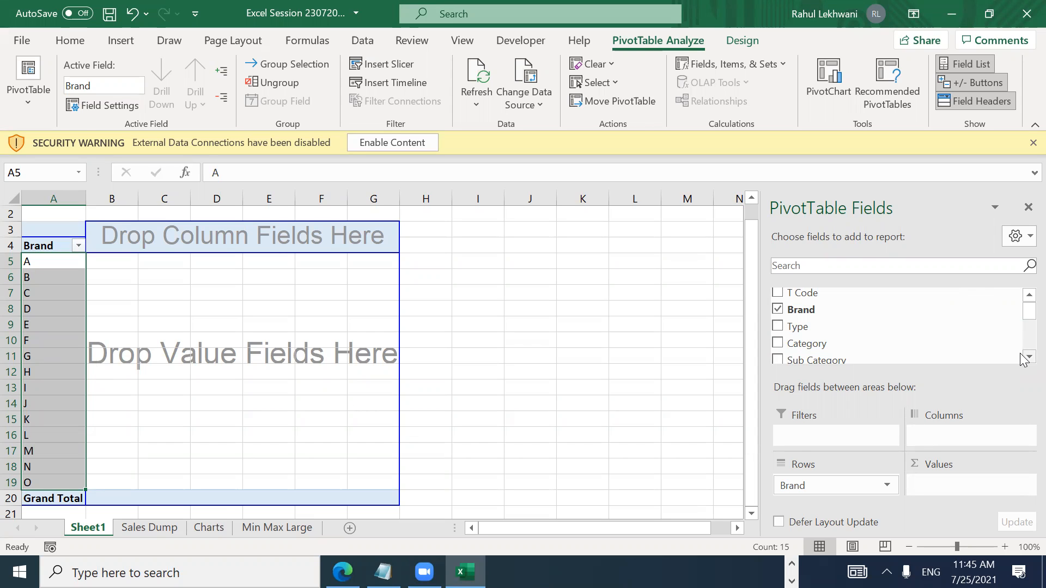
scroll(1023, 360, "down", 1)
scroll(1022, 361, "down", 3)
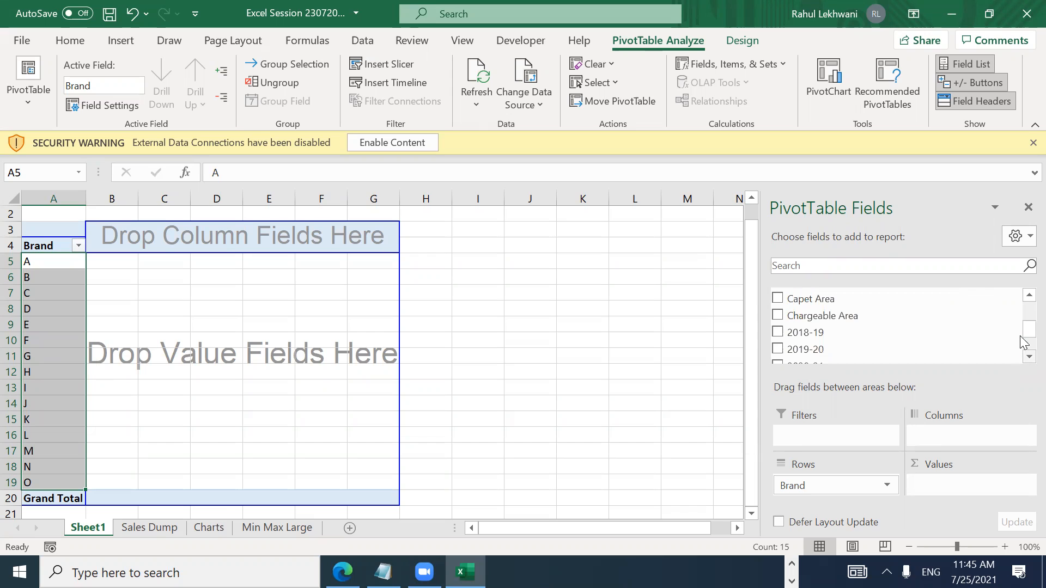
Step: Add Category to the rows beneath Brand
left_click(1027, 296)
left_click(1027, 296)
left_click(1027, 295)
left_click_drag(808, 320, 814, 493)
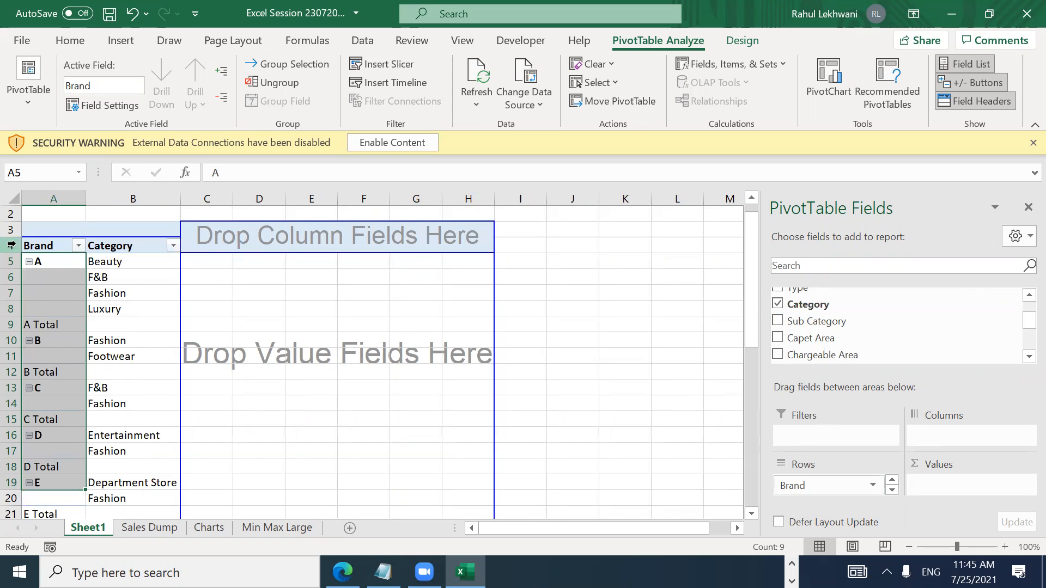
Step: Add Sub Category to the rows and move it to the right of Category
left_click(117, 265)
left_click(107, 281)
left_click(108, 290)
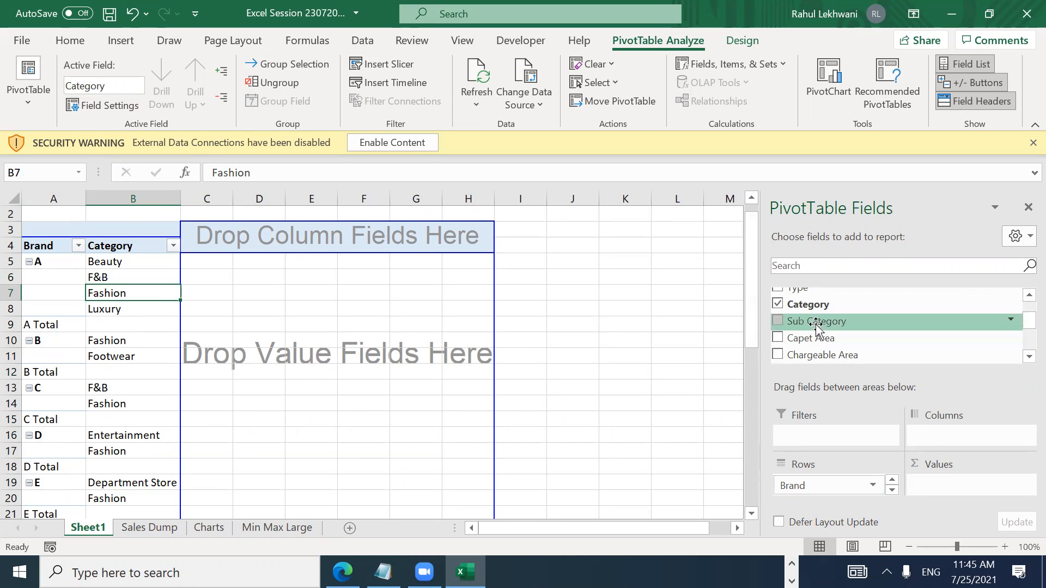
mouse_move(815, 325)
left_mouse_down()
mouse_move(823, 533)
mouse_move(828, 495)
left_mouse_up()
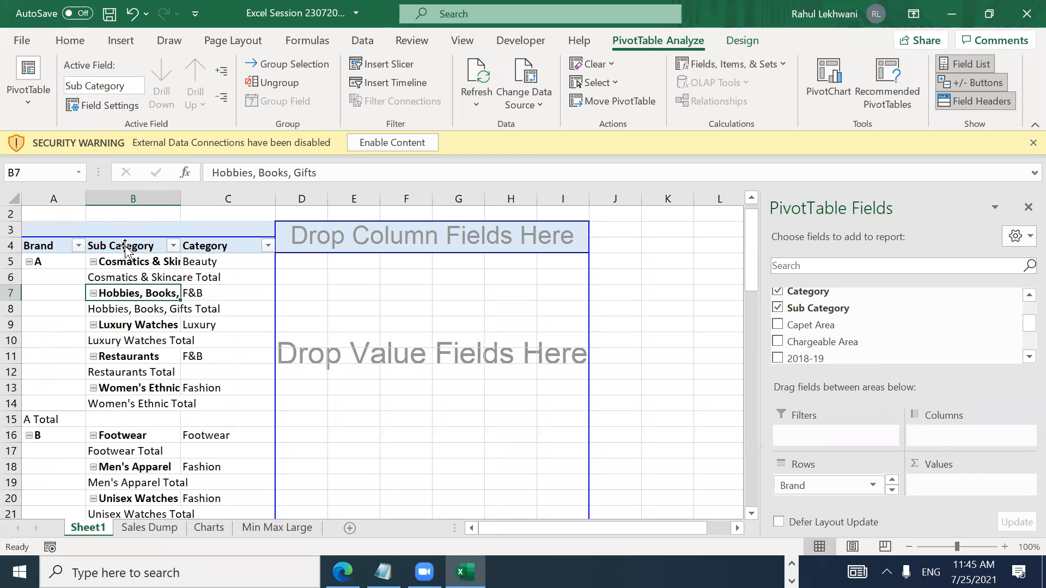
left_click_drag(125, 248, 220, 250)
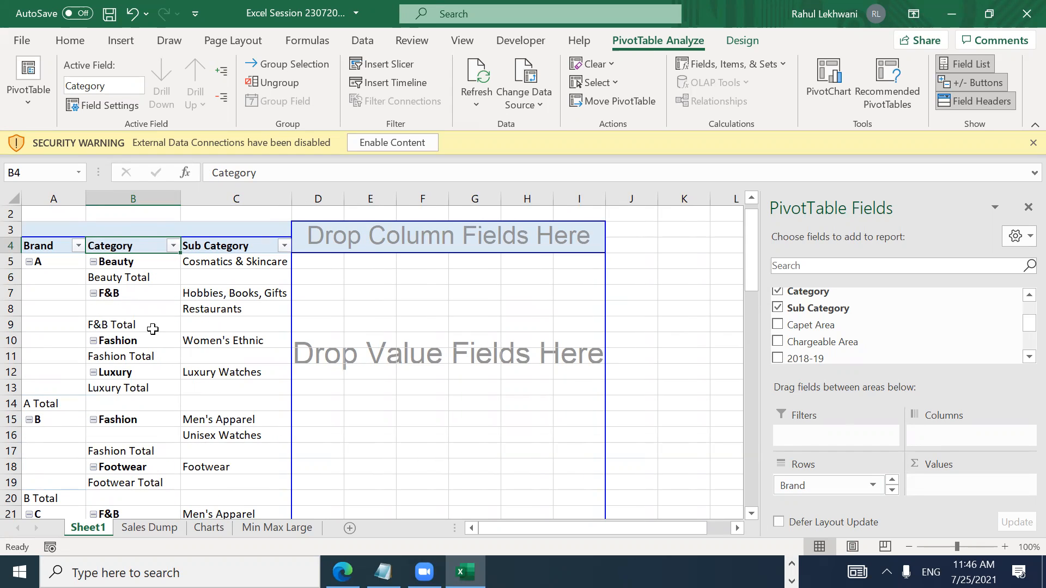
Step: Choose Do Not Show Subtotals under PivotTable Design > Subtotals to remove every subtotal row
left_click(140, 265)
left_click(123, 279)
right_click(125, 279)
left_click(105, 279)
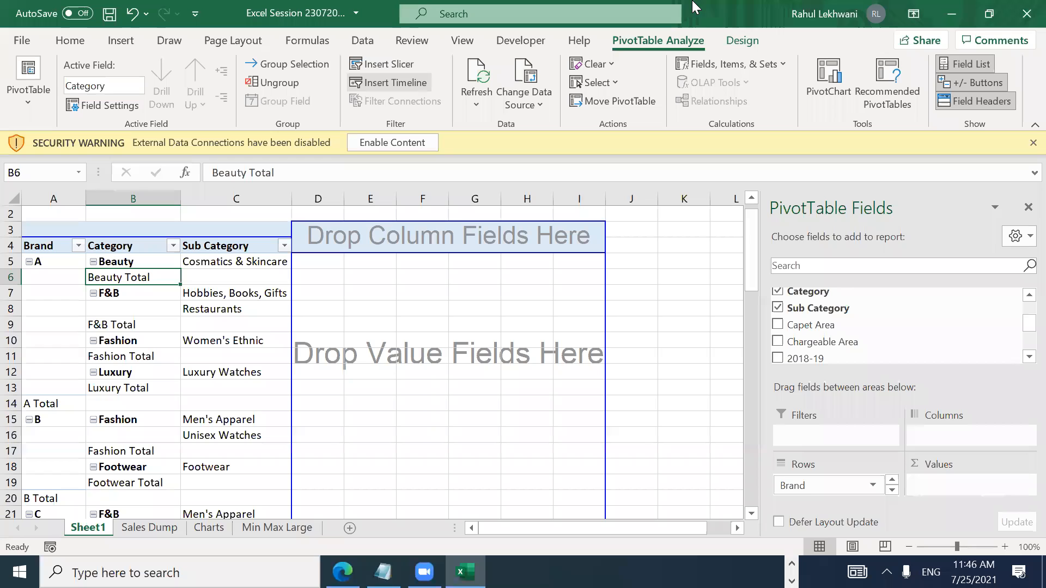
left_click(742, 41)
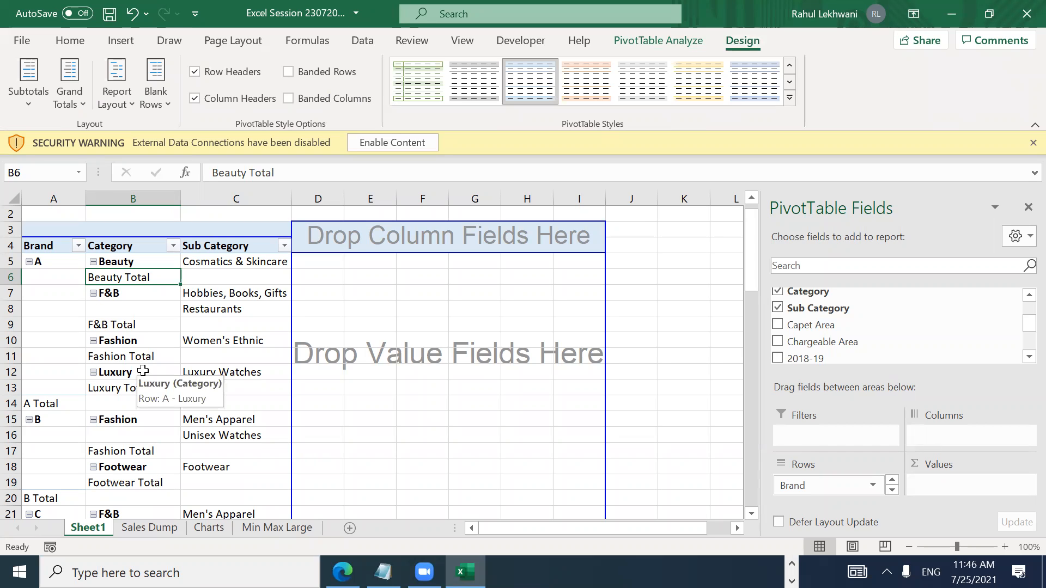
left_click(33, 96)
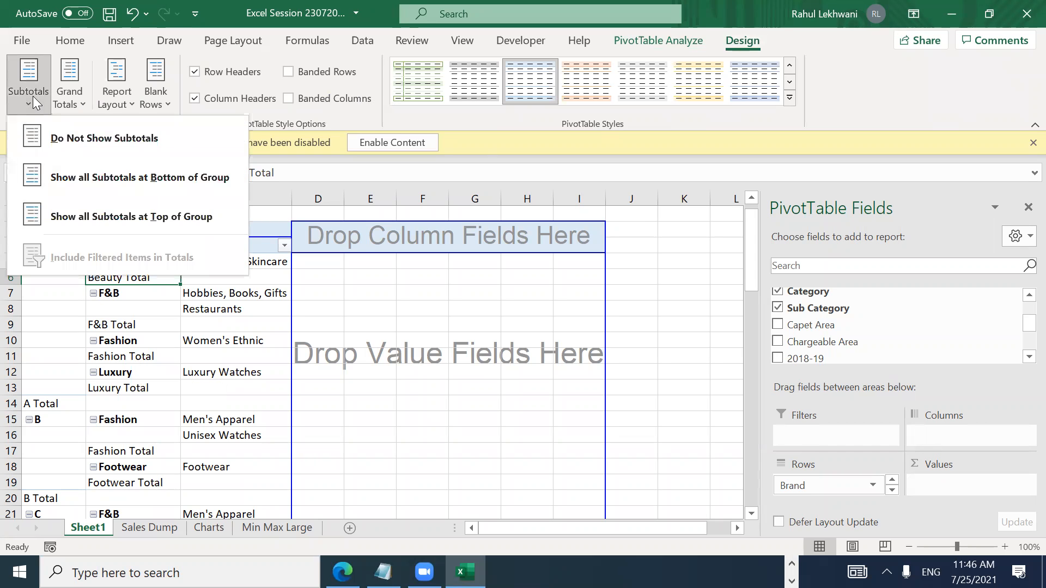
left_click(59, 142)
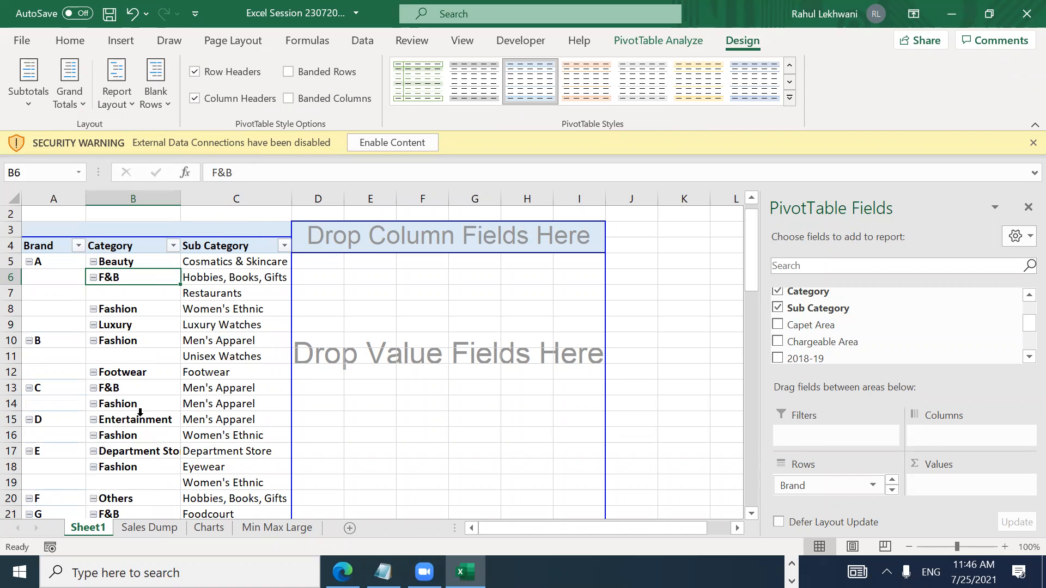
left_click_drag(221, 282, 229, 351)
left_click(228, 301)
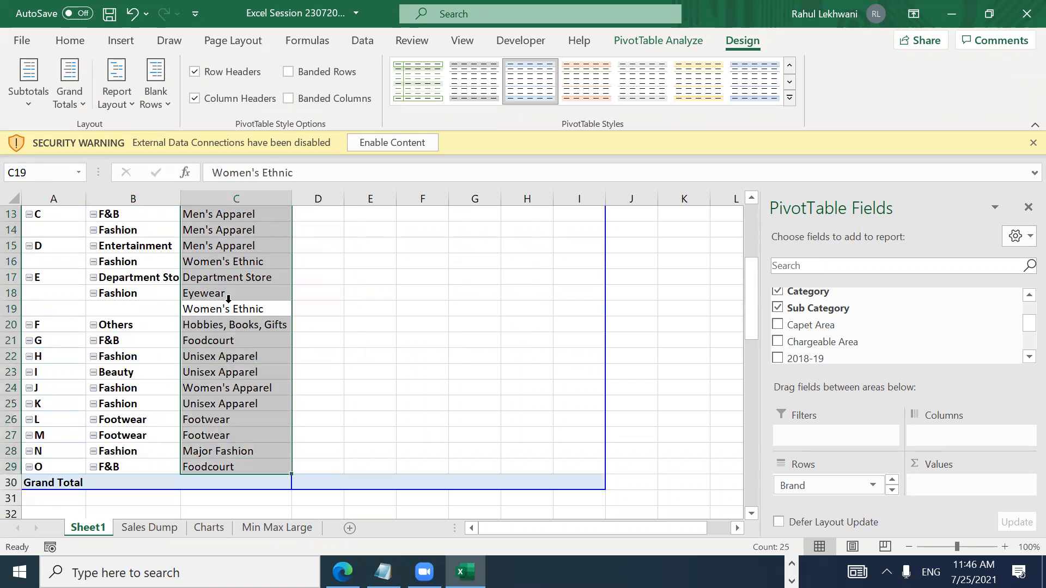
key("Up")
key("Up")
key("Up")
key("Up")
key("Up")
key("Up")
key("Up")
key("Up")
key("Up")
key("Up")
key("Up")
key("Up")
key("Up")
key("Up")
key("Up")
key("Up")
key("Up")
key("Up")
key("Down")
key("Down")
key("Down")
key("Down")
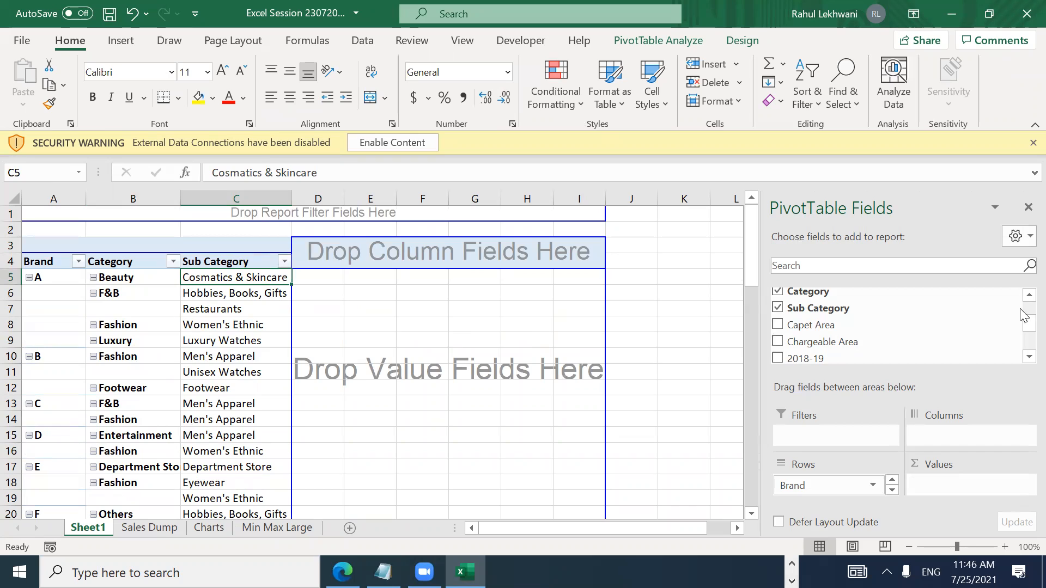
Step: Add the 2018-19, 2019-20 and Total Sales fields to the pivot's Values
left_click(1027, 358)
left_click(1027, 357)
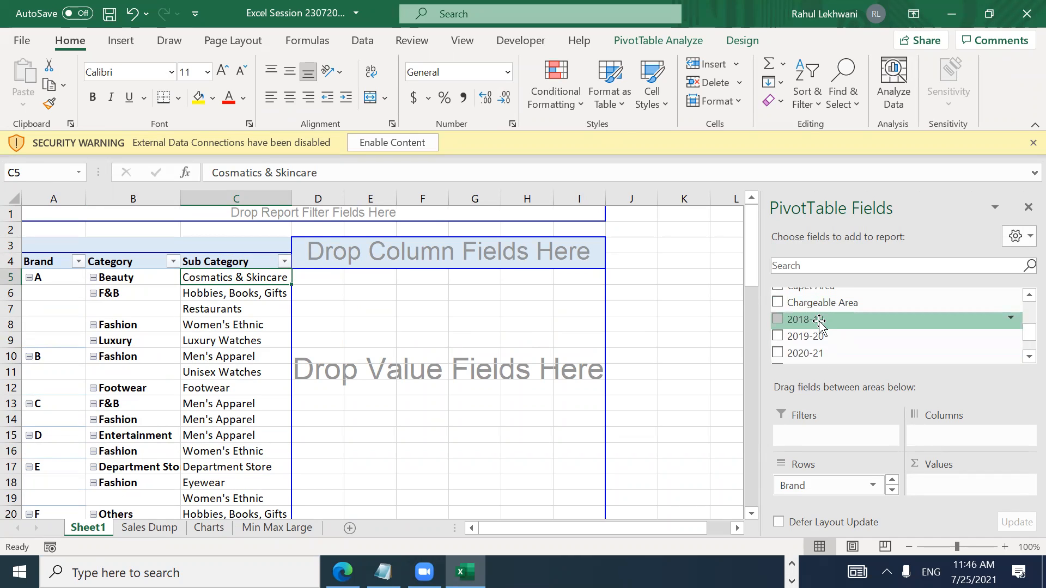
left_click_drag(820, 323, 959, 483)
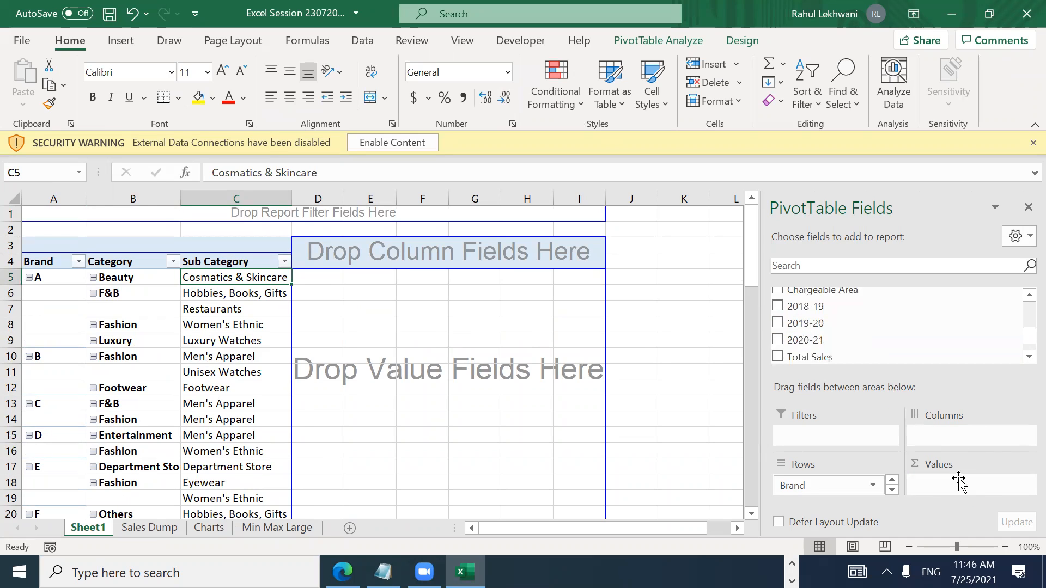
left_click_drag(815, 326, 963, 496)
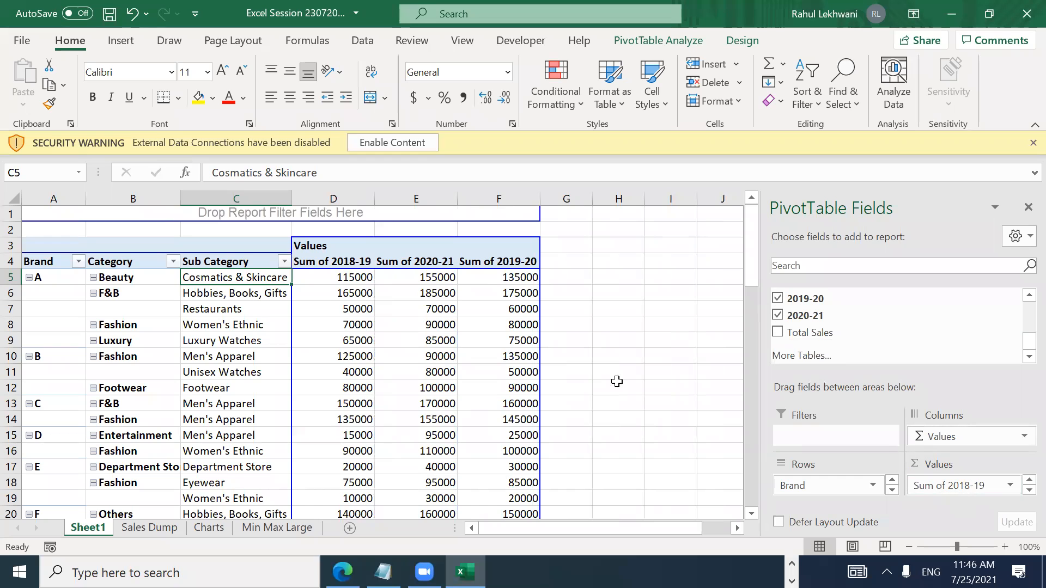
left_click_drag(806, 332, 975, 482)
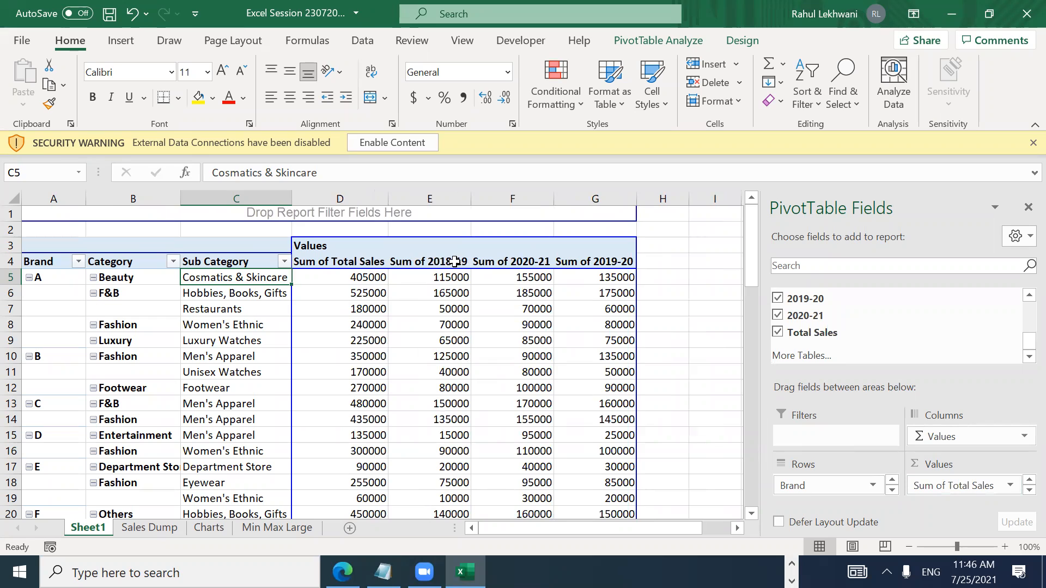
Step: Reorder the value columns to 2018-19, 2019-20, 2020-21, Total Sales, then select their headers
left_click(593, 262)
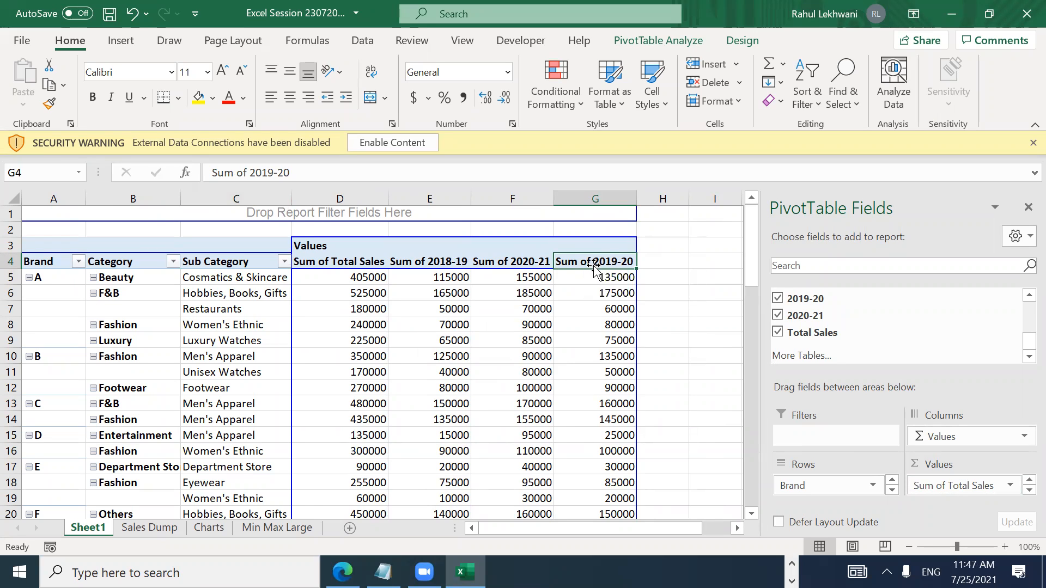
left_click_drag(593, 269, 483, 267)
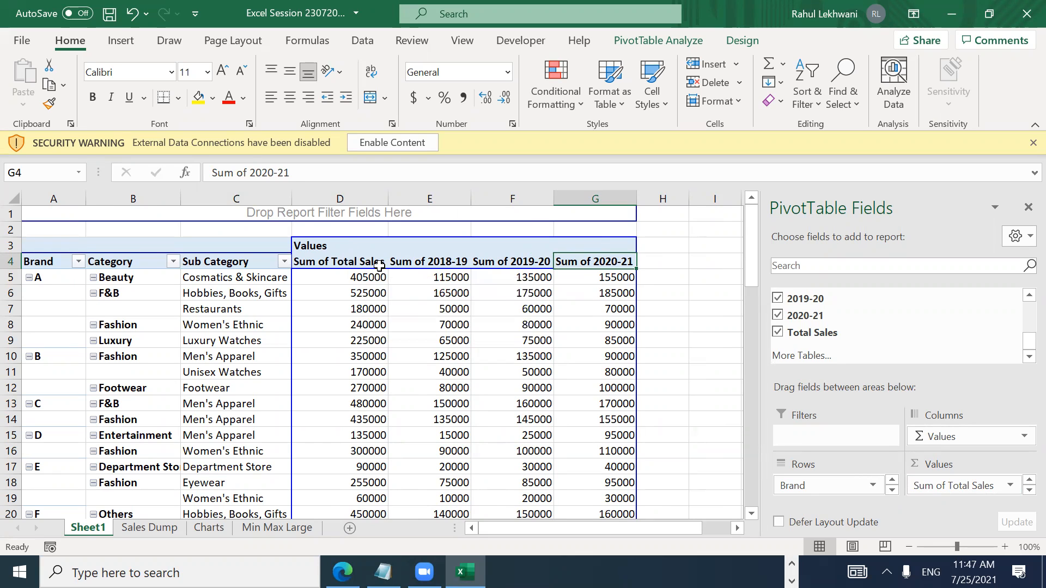
left_click(355, 266)
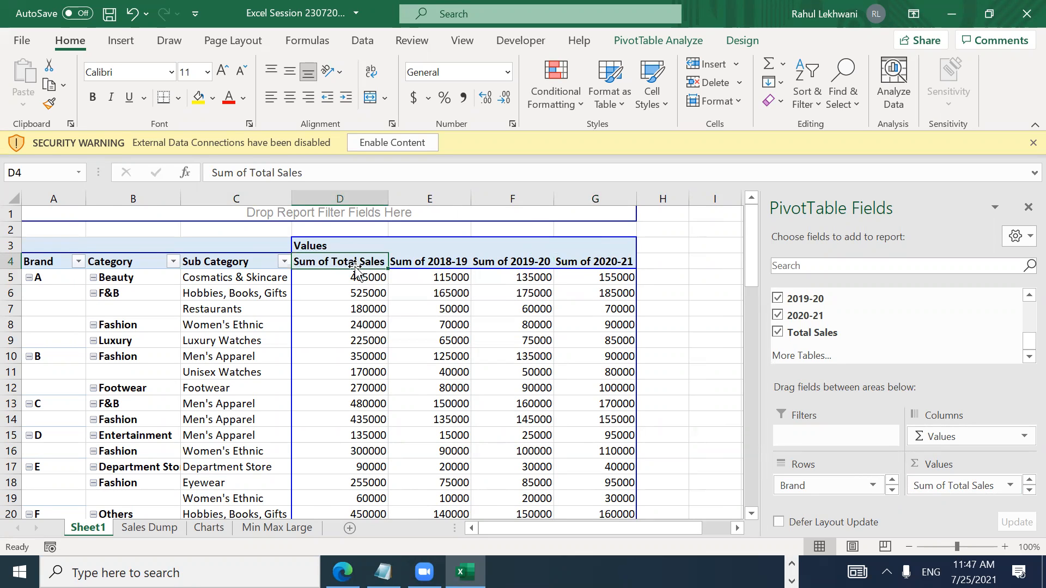
left_click_drag(355, 270, 611, 269)
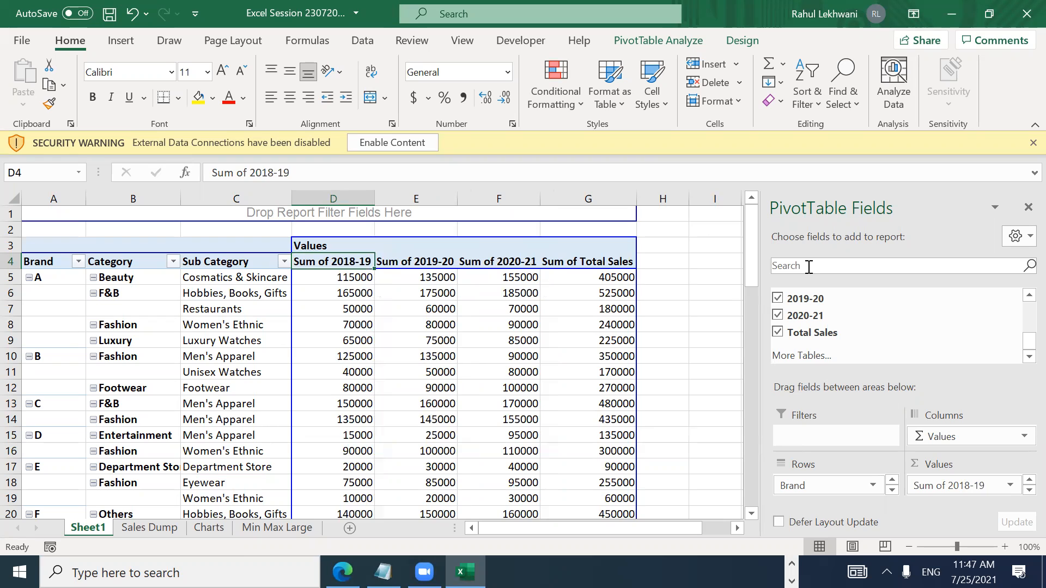
key("Right")
key("Left")
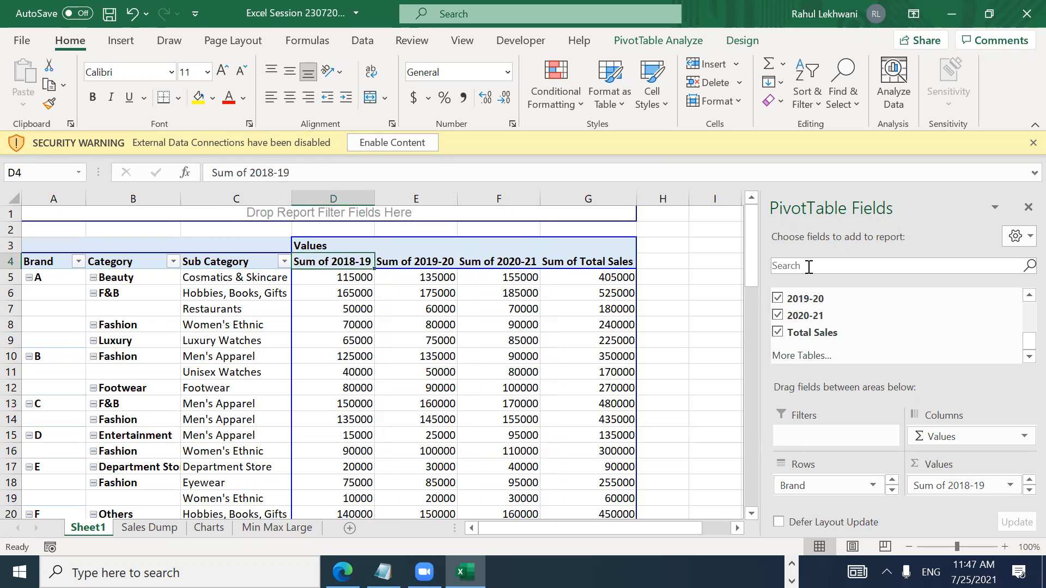
key("Left")
key("Right")
key("ctrl+shift+Right")
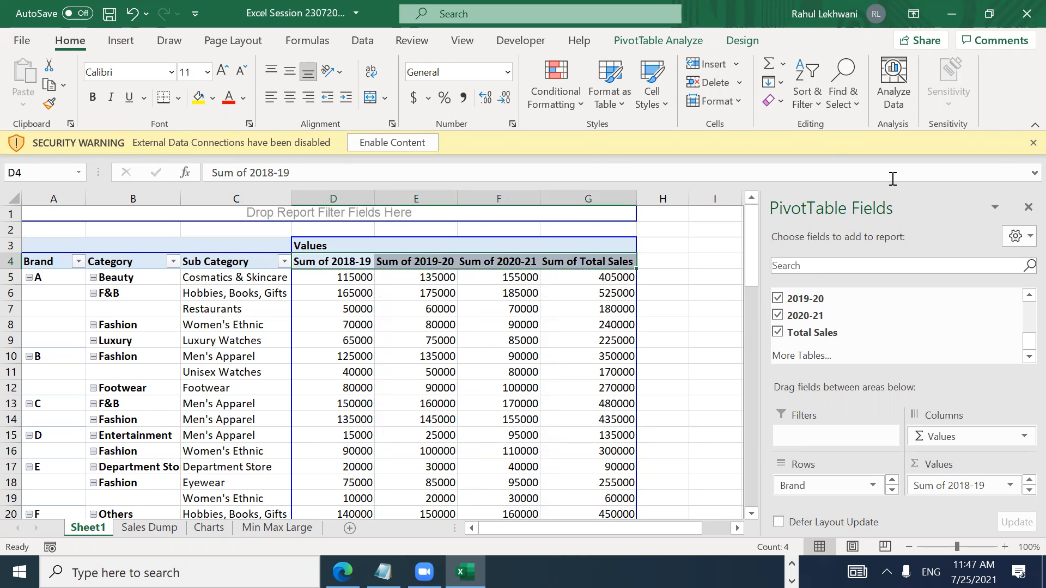
Step: Replace 'Sum of ' with nothing in the four value headers
key("ctrl+f")
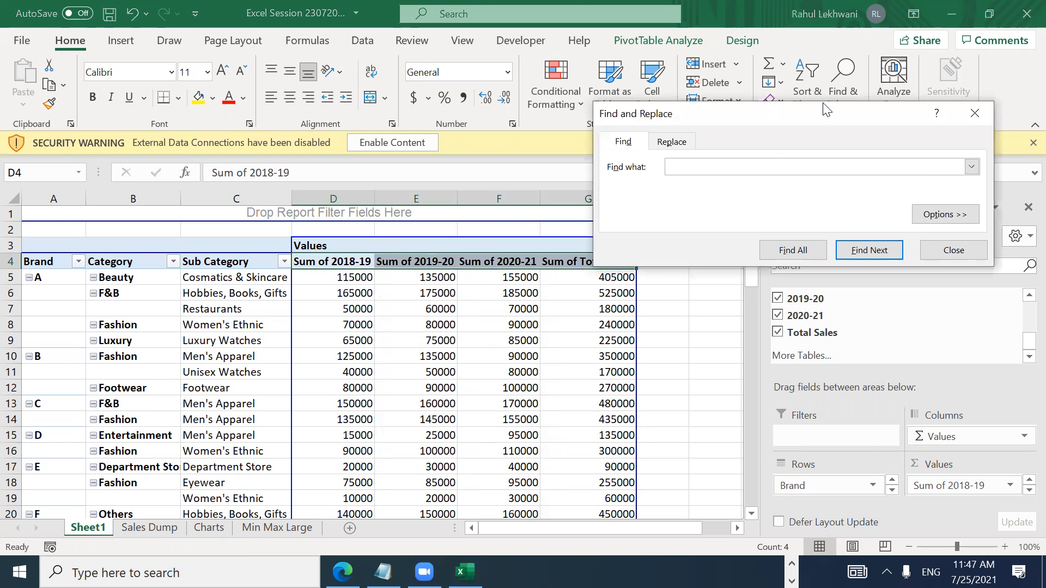
key("ctrl+h")
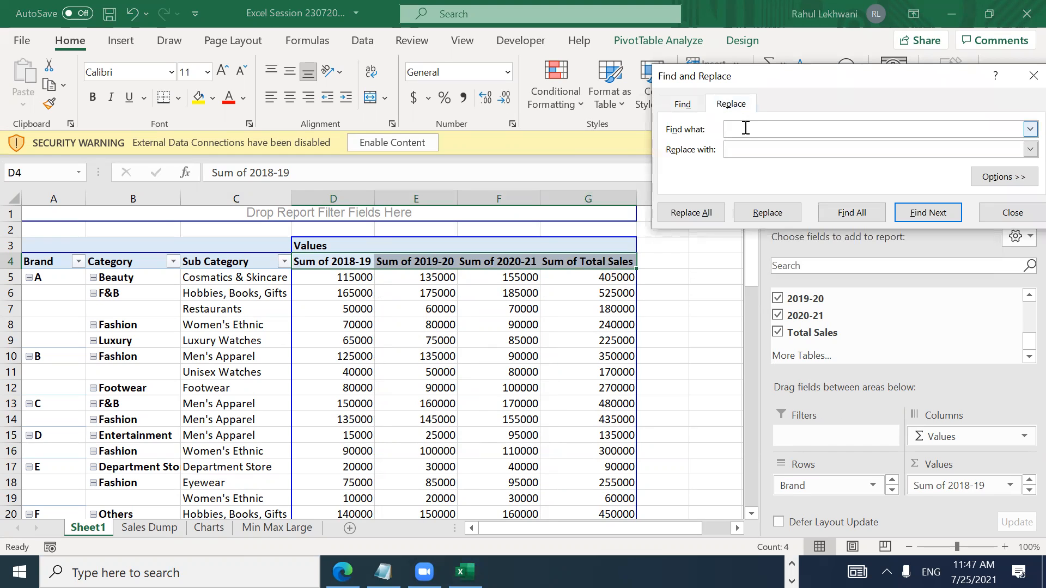
type("Sum of")
left_click(708, 212)
left_click(530, 331)
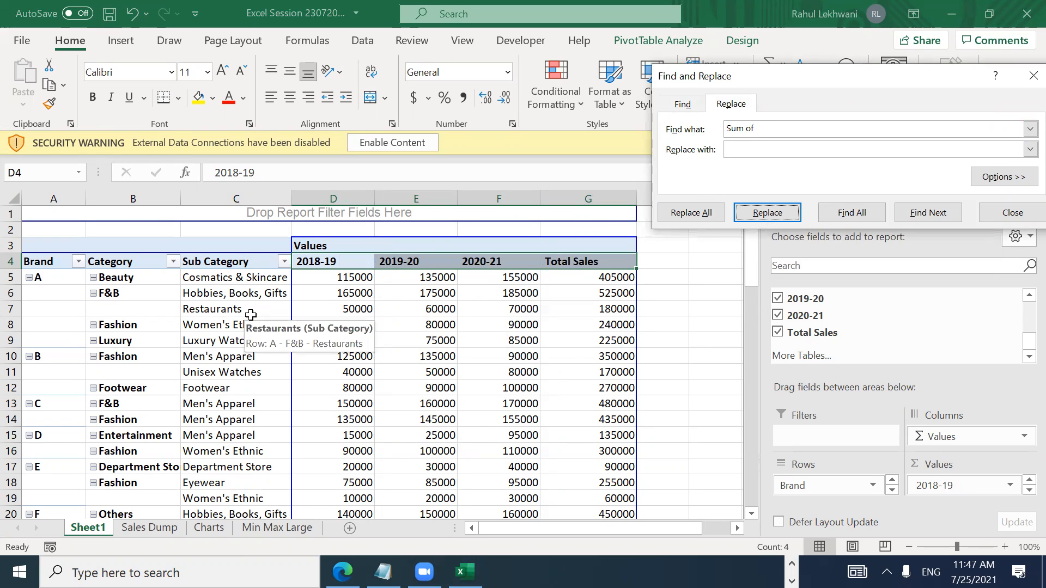
key("Escape")
left_click(443, 308)
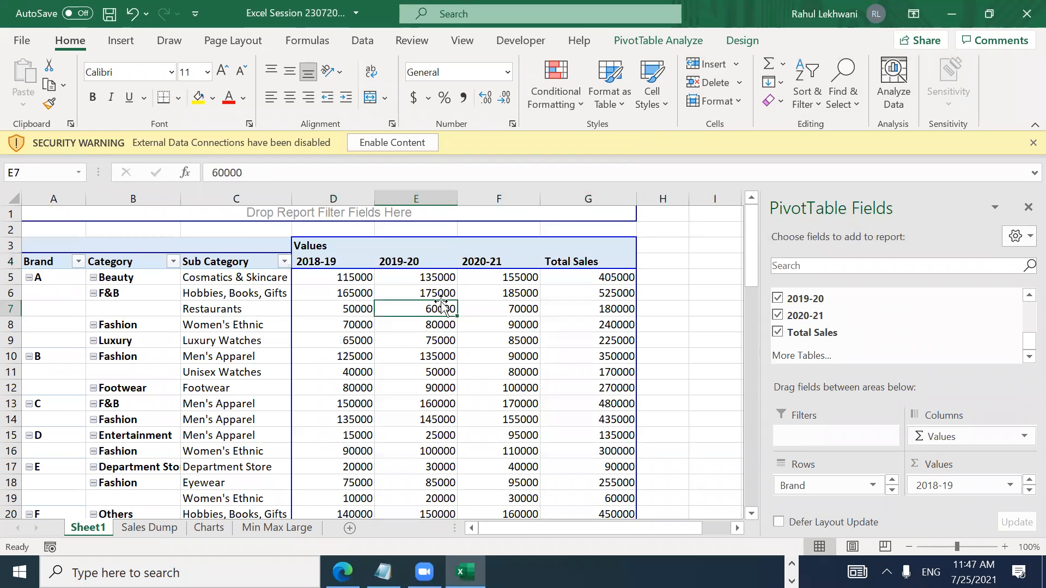
Step: Check the renamed headers and select the four headers 2018-19 through Total Sales
key("Left")
key("Up")
key("Up")
key("Up")
key("Up")
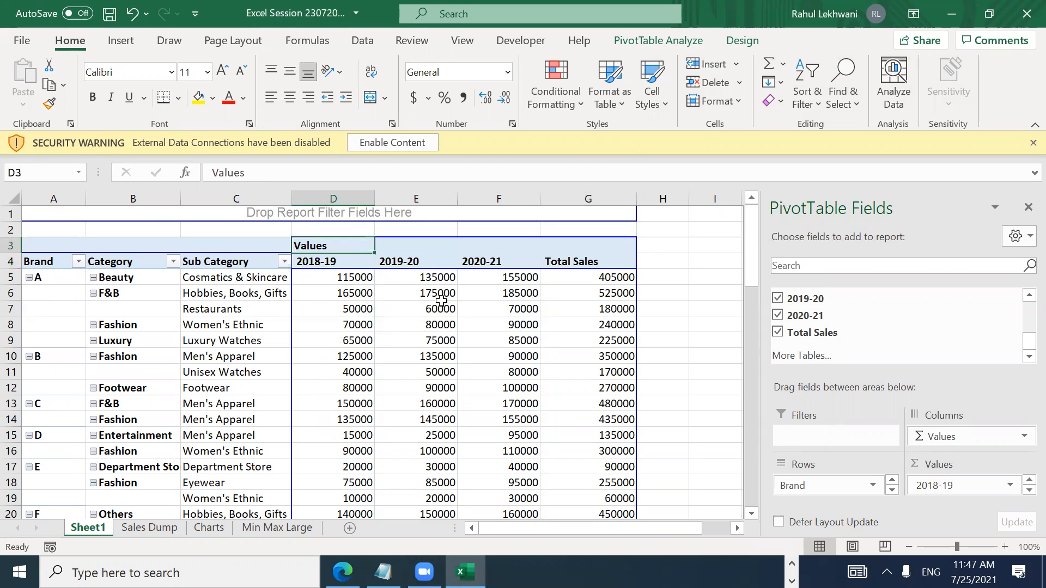
key("Down")
key("Down")
key("Down")
key("Down")
key("Down")
key("Down")
key("Down")
key("Up")
key("Up")
key("Up")
key("Up")
key("Up")
key("Up")
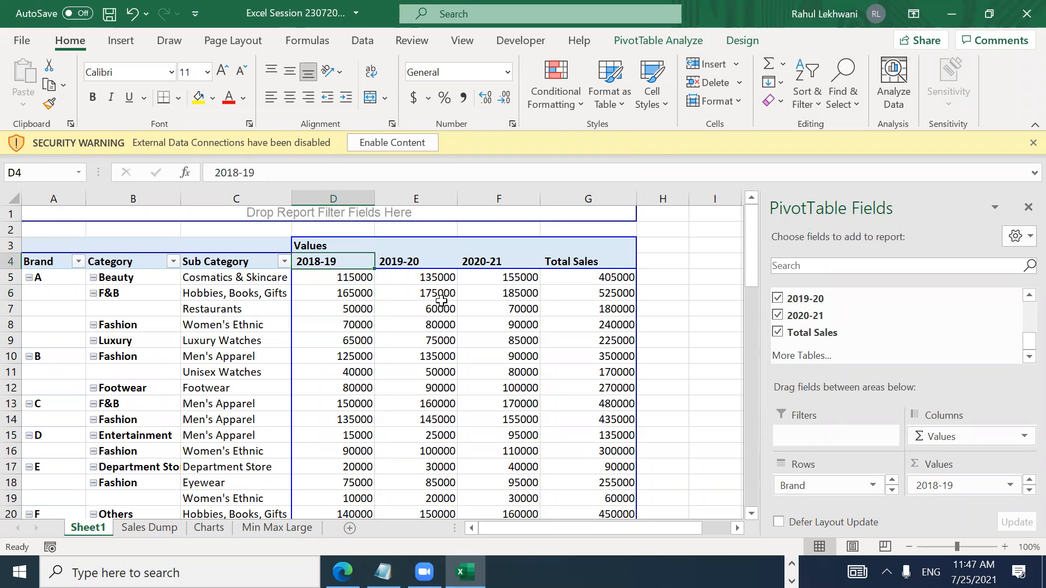
key("Right")
key("Left")
key("Right")
key("Right")
key("Right")
key("Right")
key("Left")
key("Left")
key("Left")
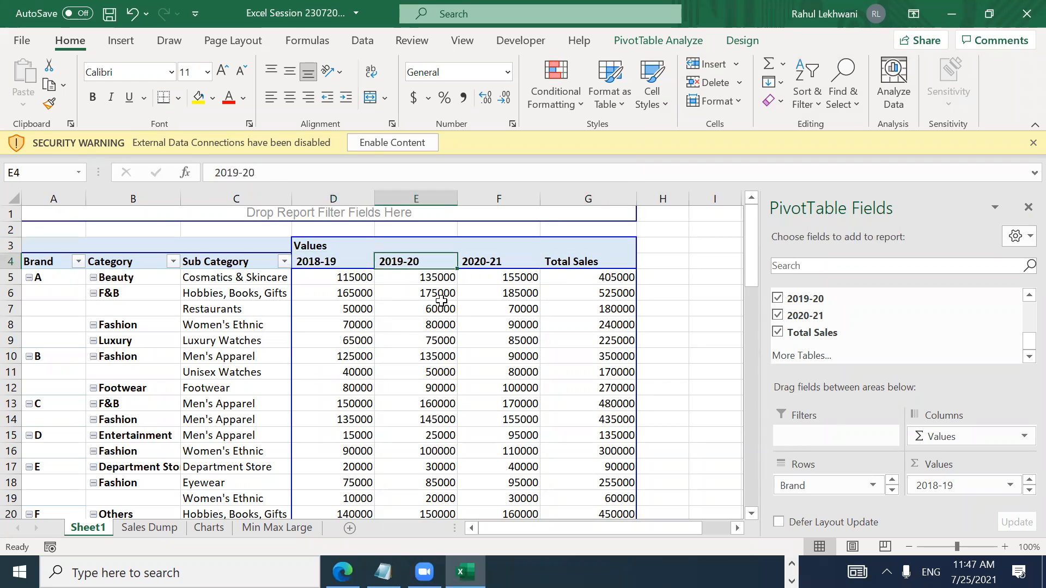
key("Left")
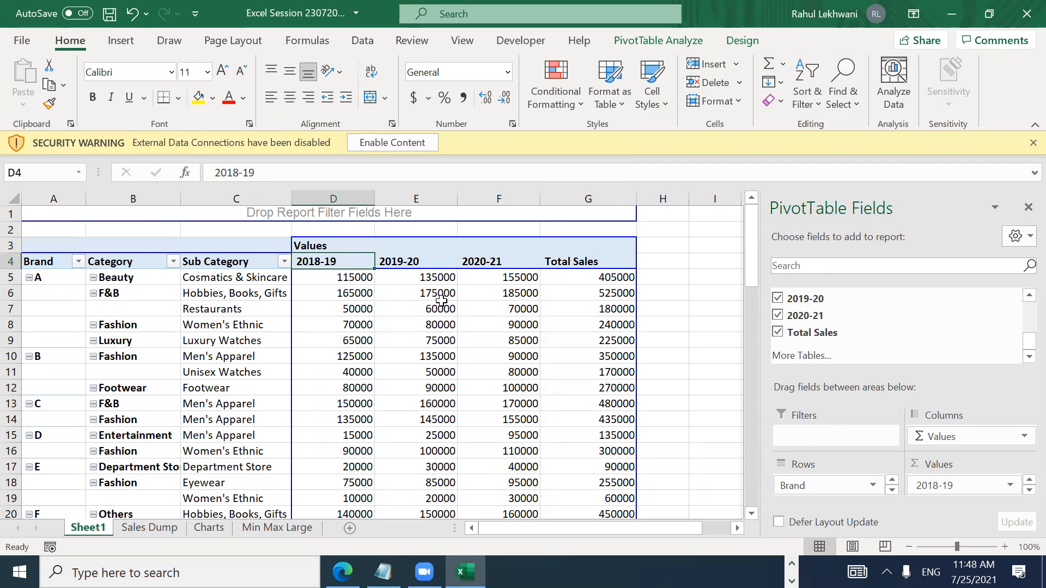
key("ctrl+shift+Right")
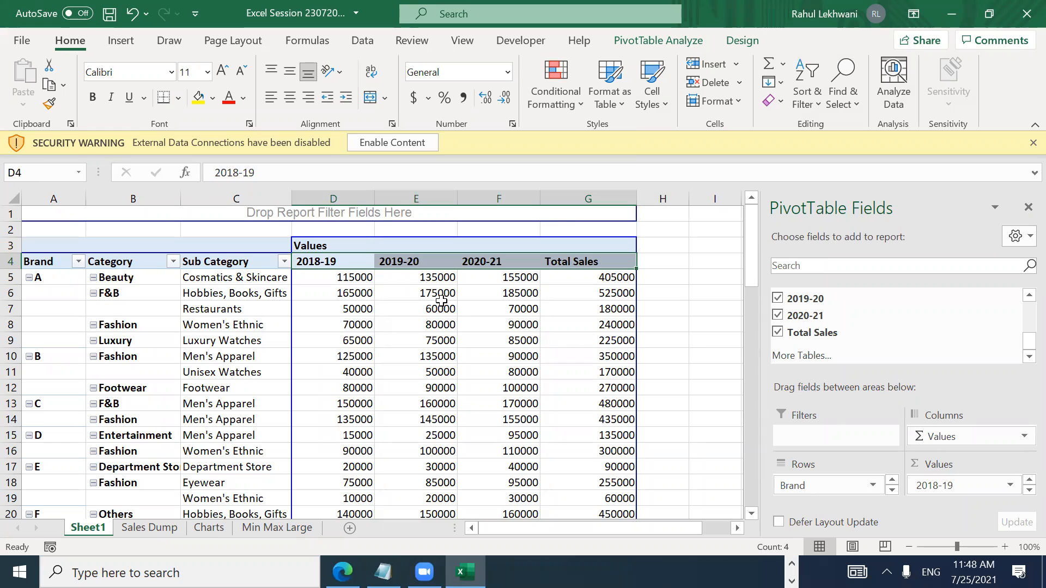
Step: Right-align the value headers D4:G4 with Alt, H, A, R
key("alt")
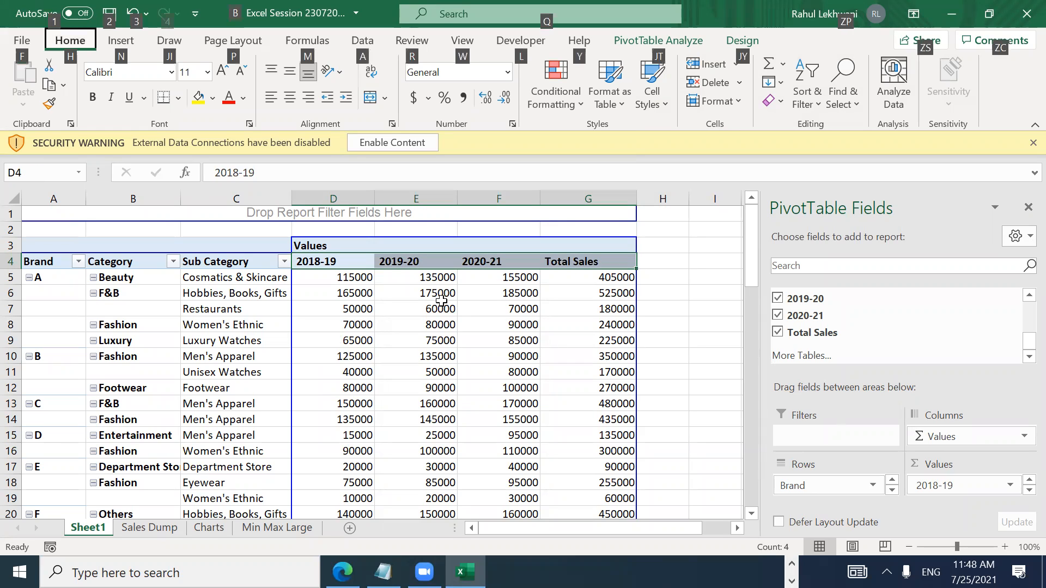
key("h")
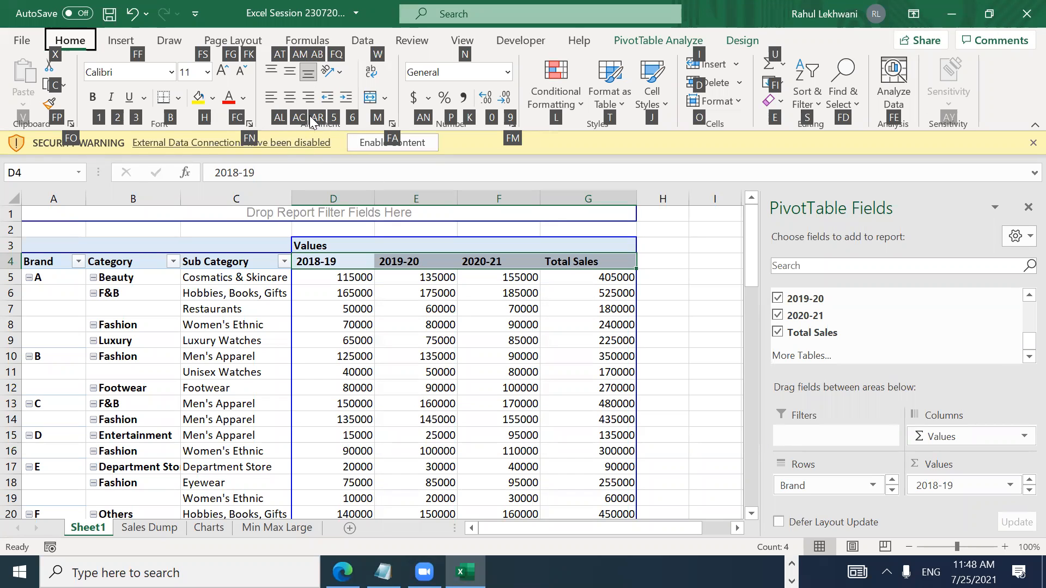
key("a")
key("r")
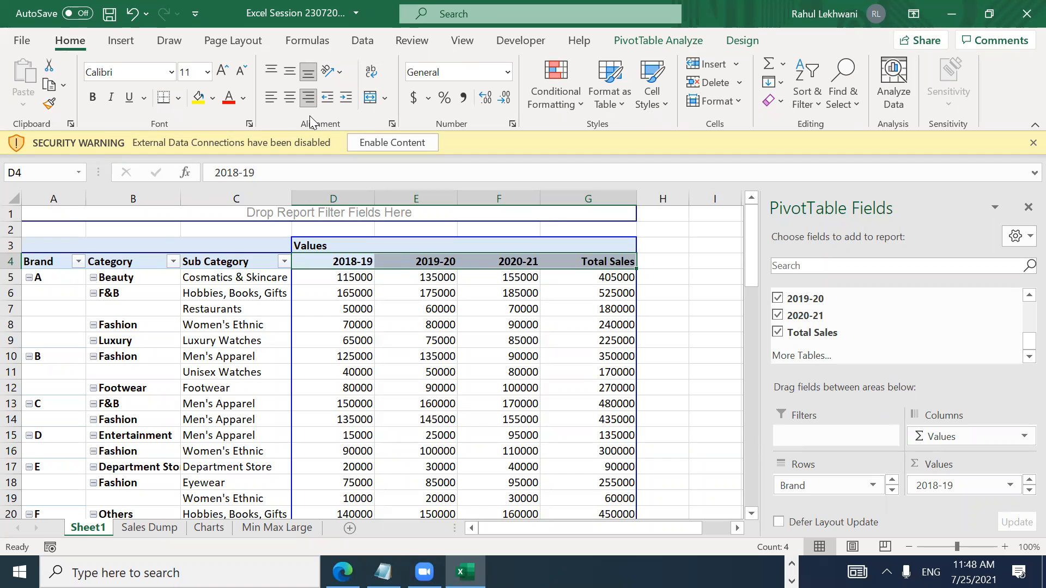
key("Down")
key("Down")
key("Down")
key("Down")
key("Down")
key("Down")
key("Down")
key("Down")
key("Down")
key("Down")
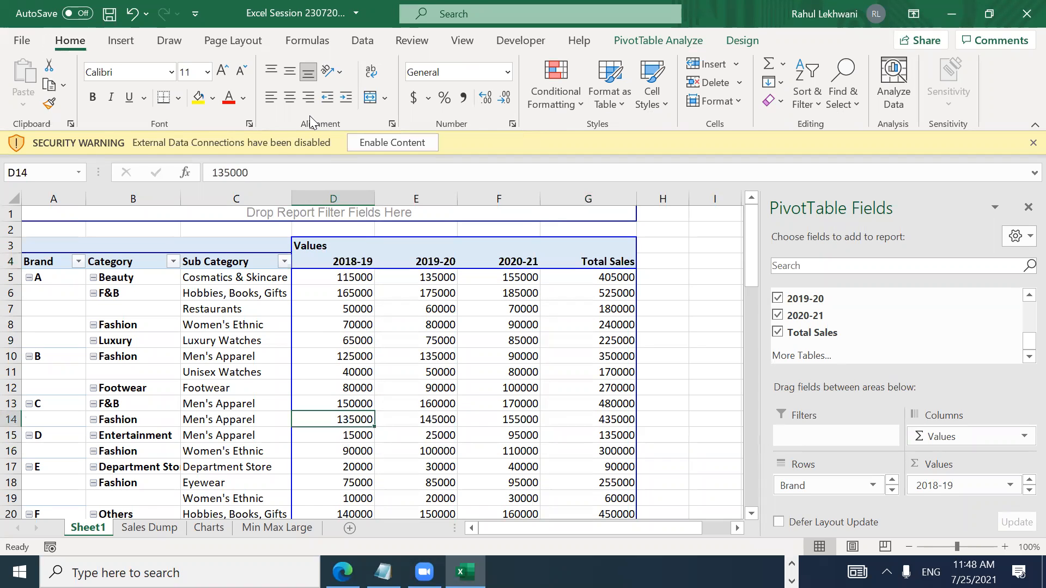
key("Down")
key("Down")
key("Down")
key("Down")
key("Down")
key("Down")
key("Down")
key("Down")
key("Down")
key("Down")
key("Down")
key("Down")
key("Down")
key("Down")
key("Down")
key("Down")
key("Down")
key("Down")
key("Down")
key("Down")
Step: Select all pivot sales values from 115000 down to the Grand Total row
key("Up")
key("Up")
key("Up")
key("Up")
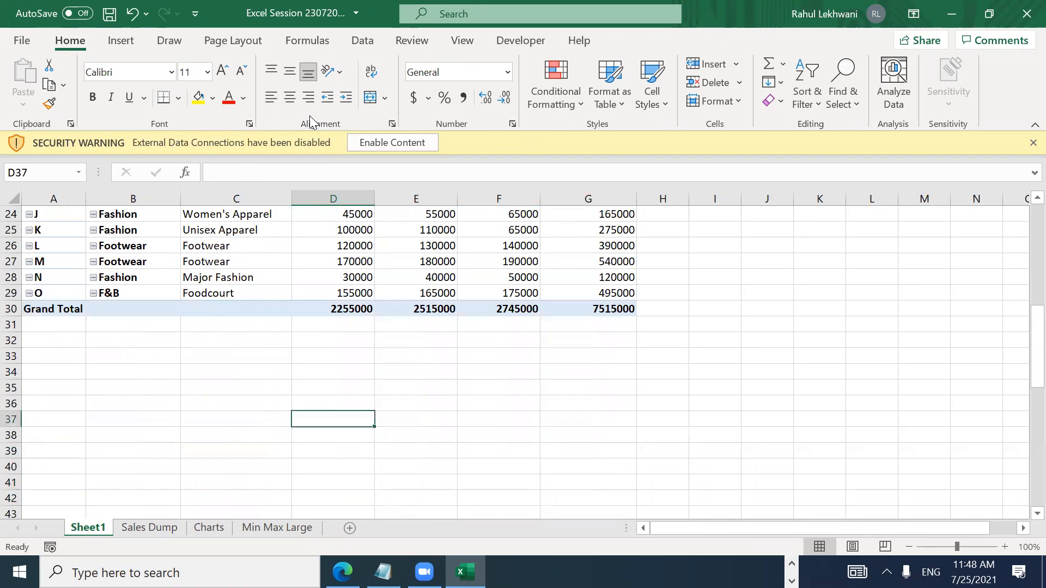
key("Up")
key("Up")
key("Up")
key("Up")
key("Up")
key("Up")
key("Up")
key("Up")
key("Up")
key("Up")
key("Up")
key("Up")
key("Up")
key("Up")
key("Up")
key("Up")
key("Up")
key("Up")
key("Up")
key("Up")
key("Down")
key("Down")
key("Down")
key("Down")
key("Up")
key("Up")
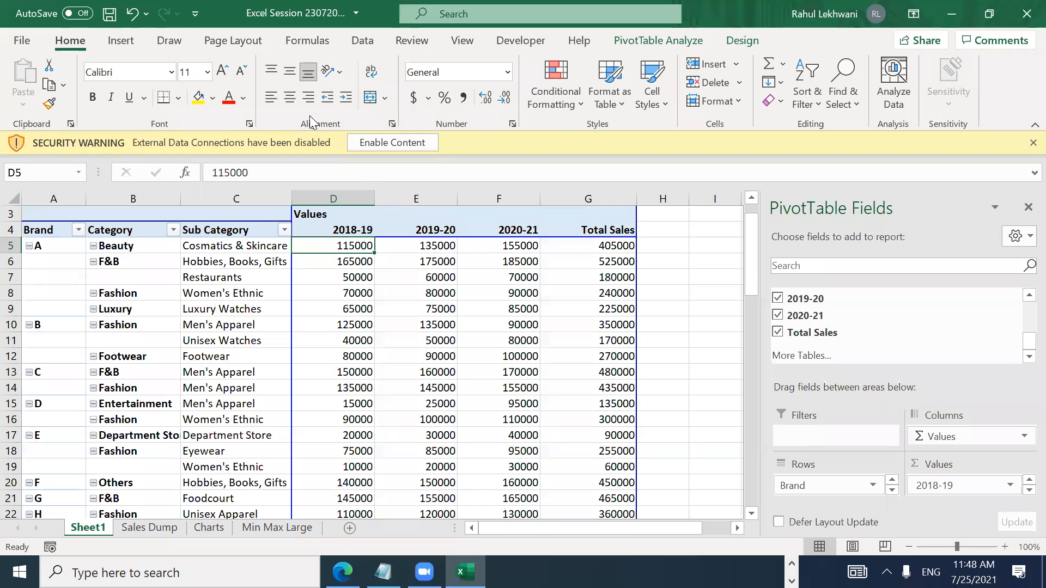
key("shift+Right")
key("shift+Right")
key("shift+Right")
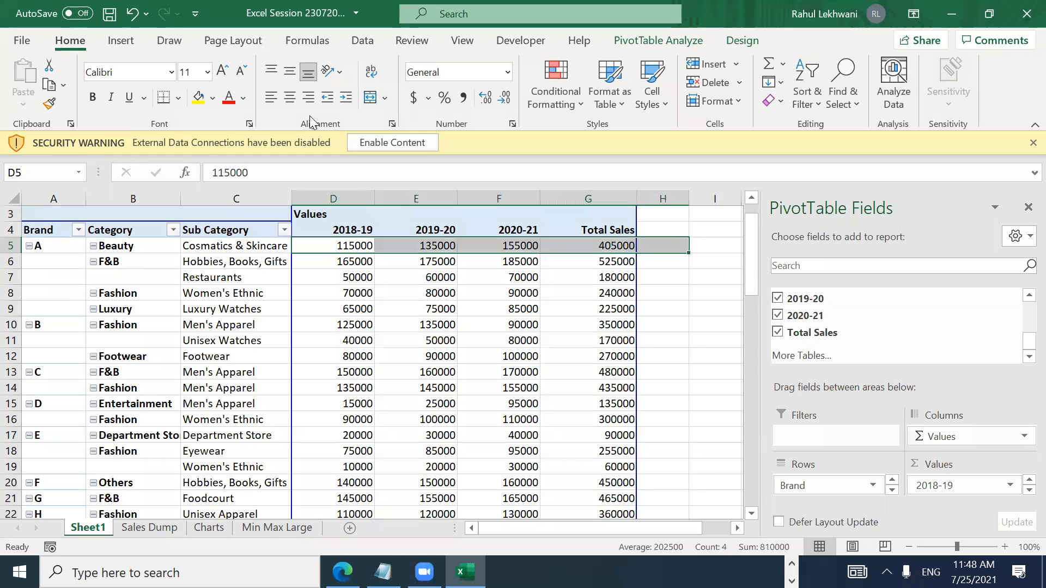
key("Left")
key("Right")
key("ctrl+shift+Right")
key("ctrl+shift+Down")
key("shift+Up")
key("shift+Down")
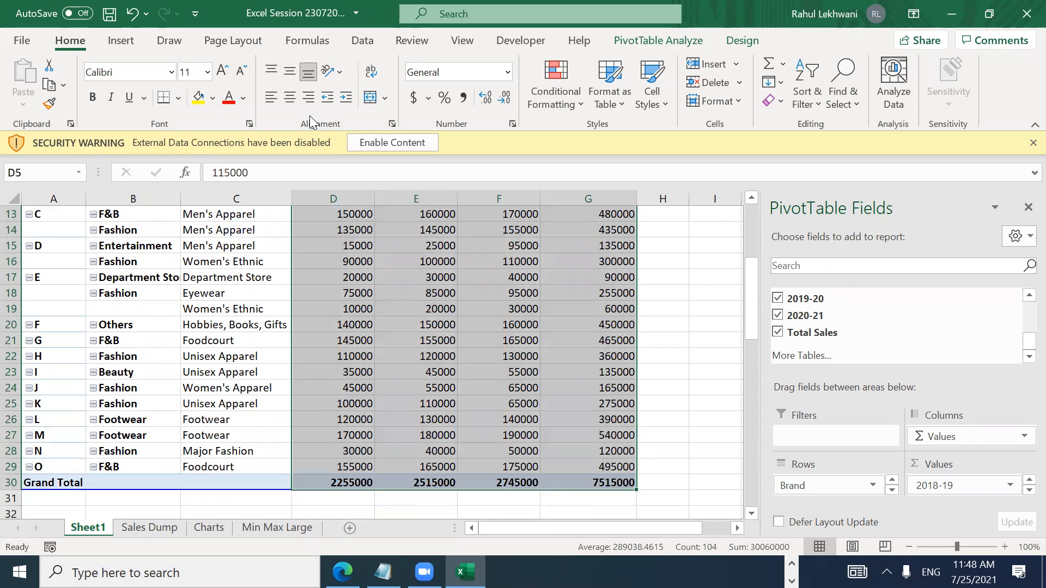
Step: Apply comma style and reduce the values to one decimal place, e.g. 115,000.0
key("alt")
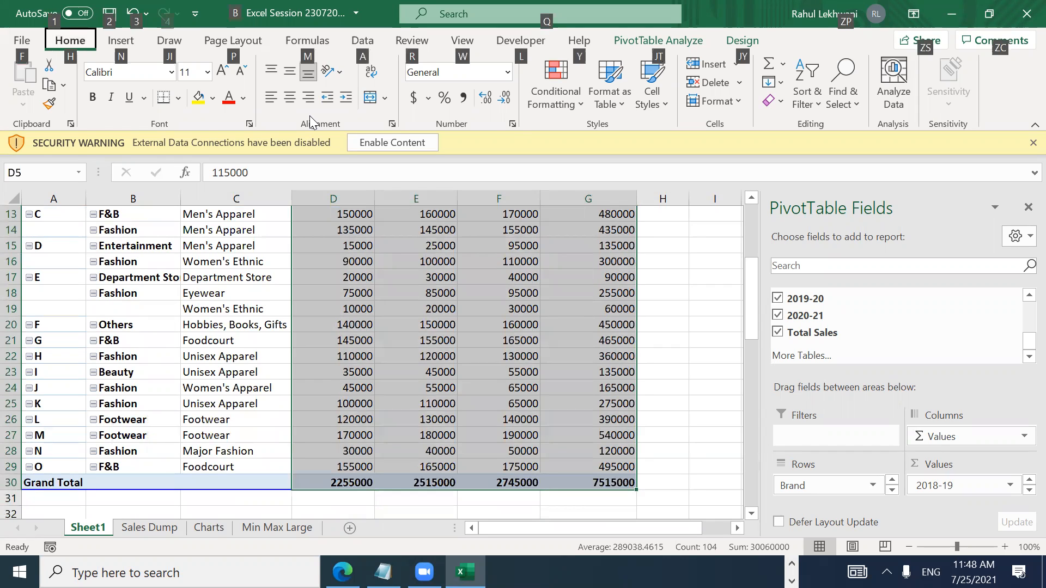
key("h")
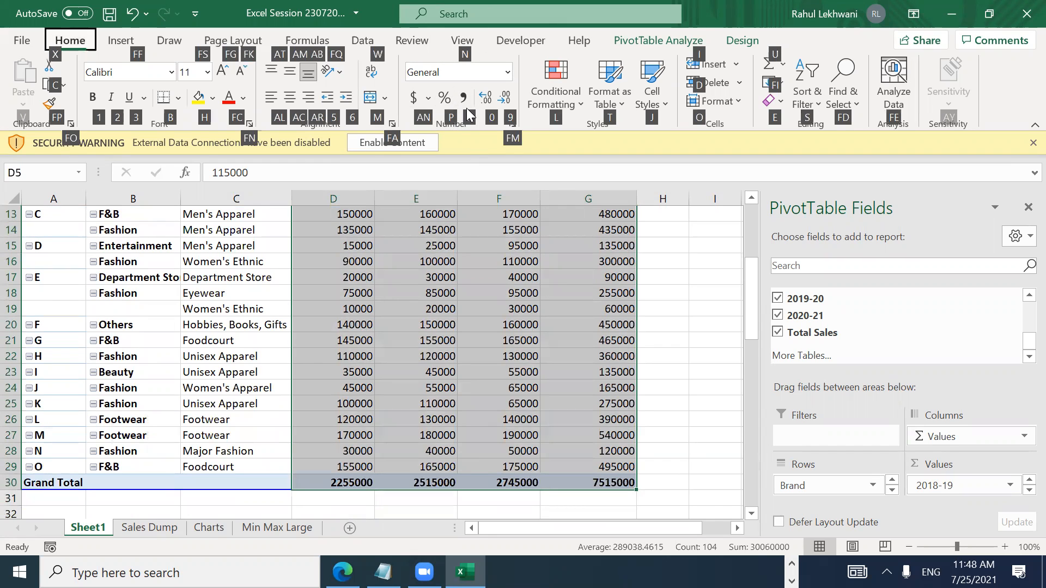
key("k")
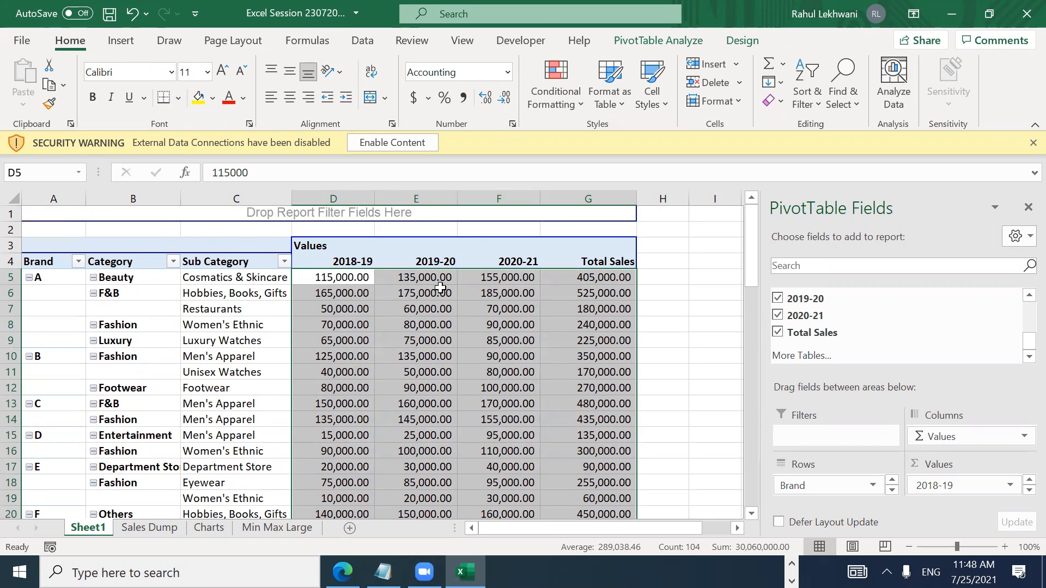
mouse_move(476, 298)
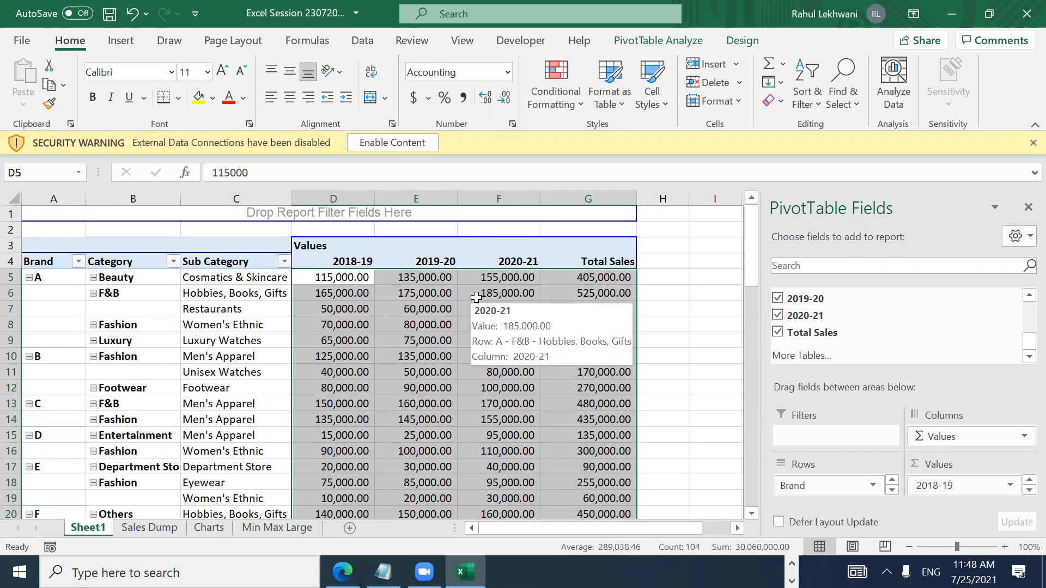
key("alt")
key("h")
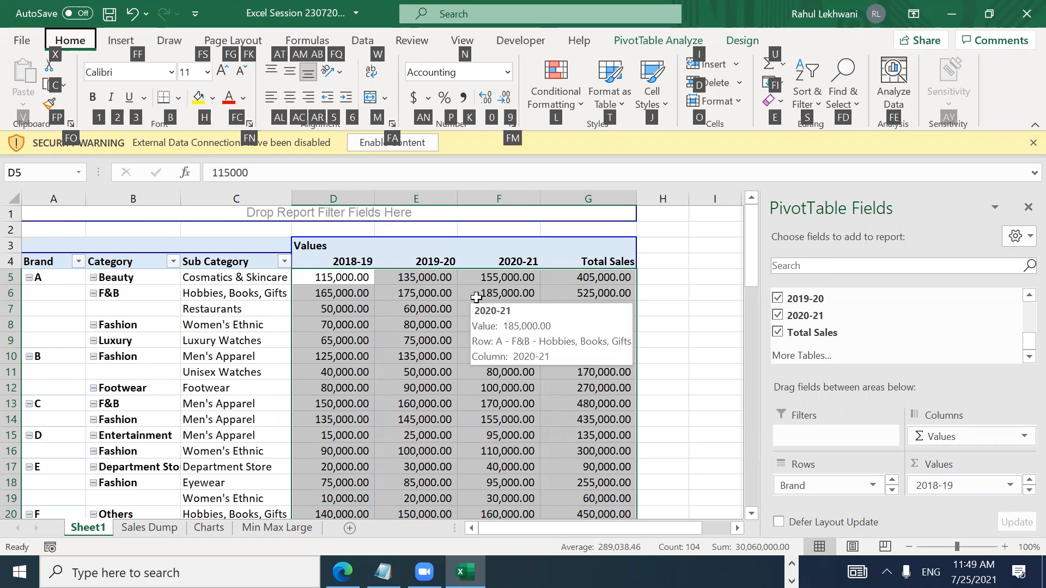
Step: Dismiss the PivotTable warning and cut the sales figures to whole numbers, e.g. 115,000
key("9")
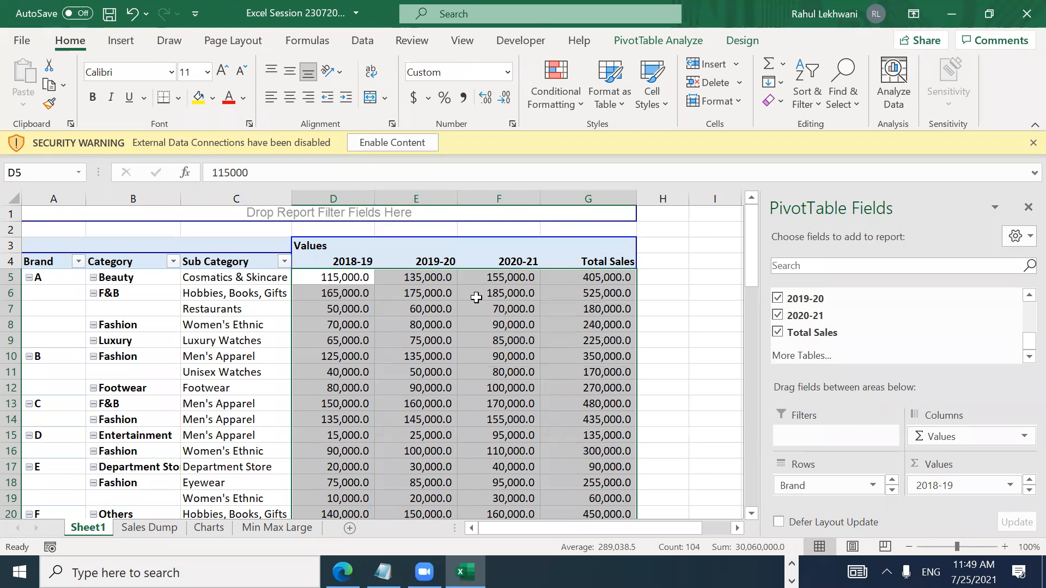
key("Delete")
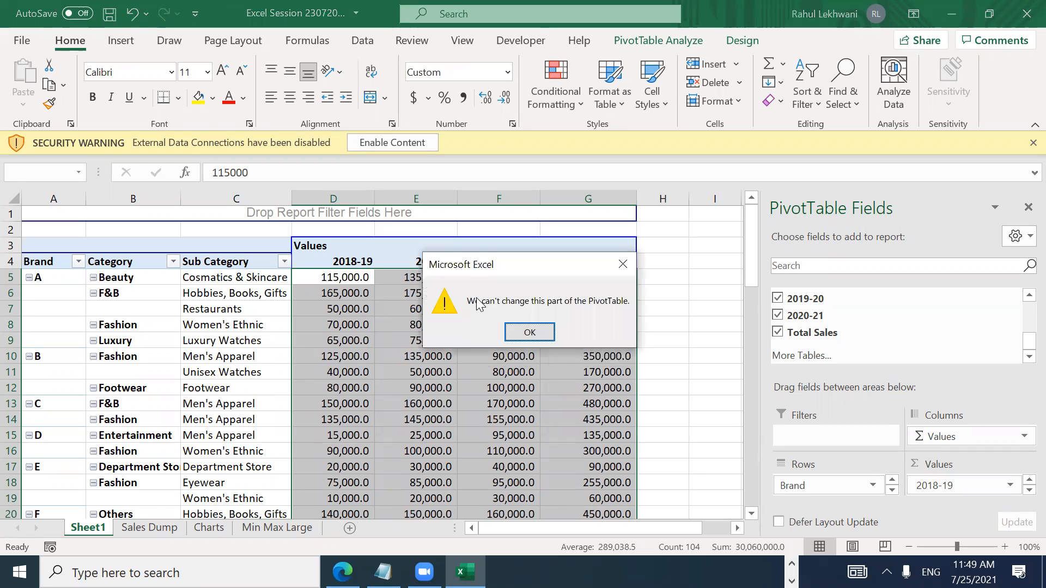
key("Return")
key("alt")
key("h")
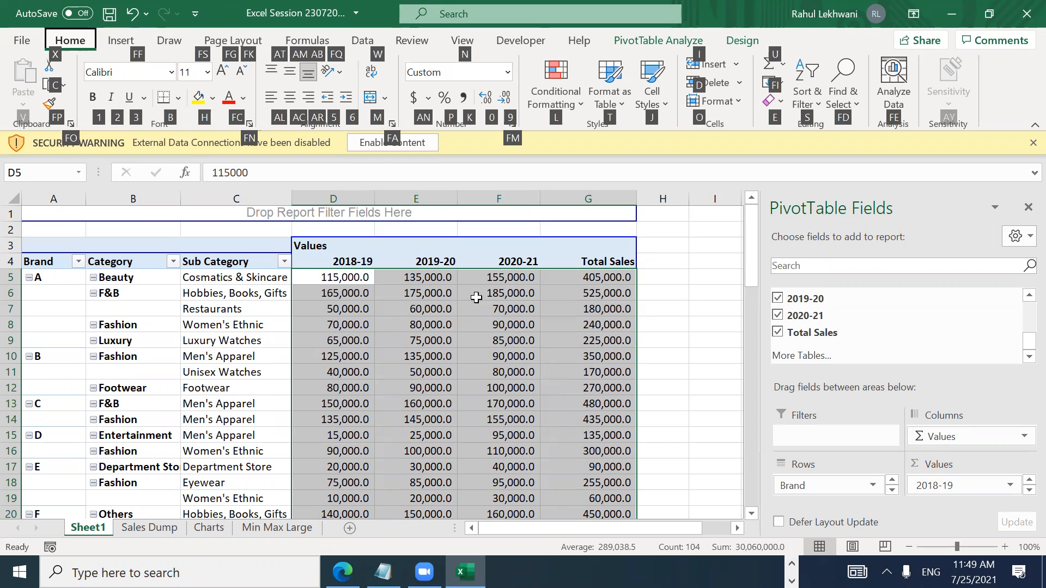
key("9")
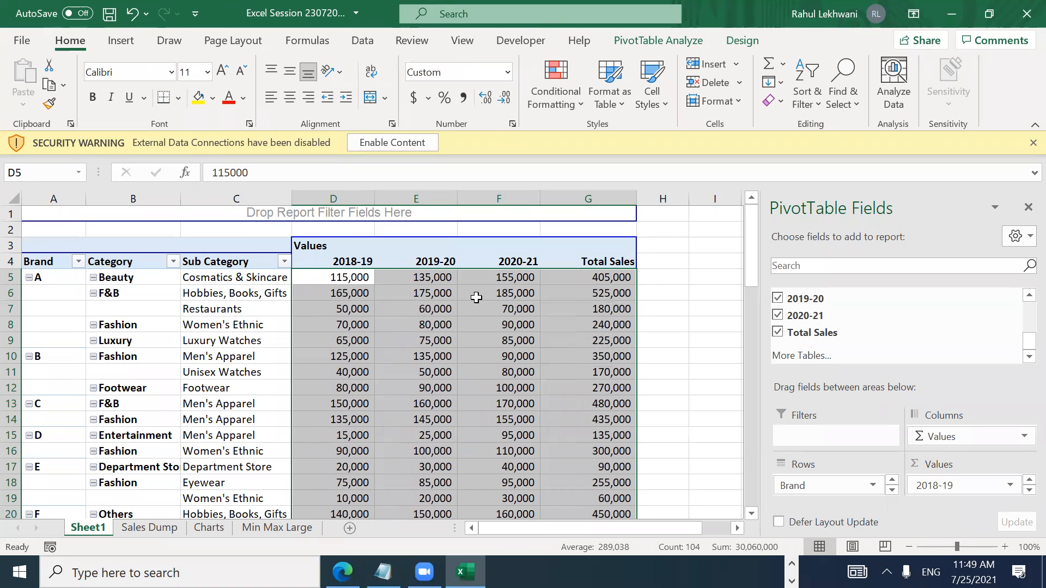
key("Down")
key("Down")
key("Down")
key("Down")
key("Down")
key("Down")
key("Down")
key("Down")
key("Down")
key("Down")
key("Down")
key("Down")
key("Down")
key("Down")
key("Down")
key("Down")
key("Down")
key("Down")
key("Down")
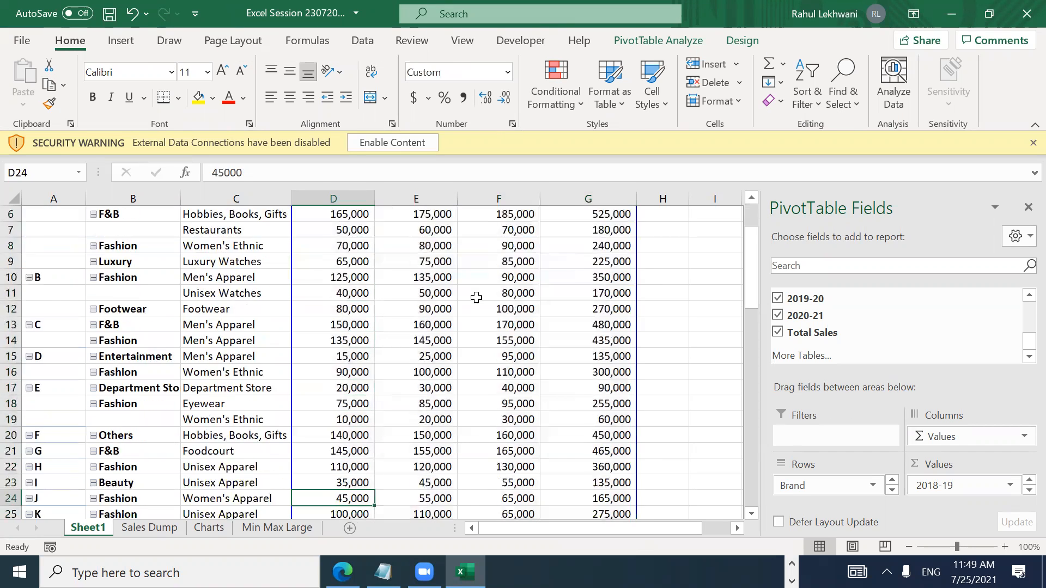
key("Down")
key("Down")
key("Down")
key("Down")
key("Down")
key("Down")
key("Down")
key("Down")
key("Down")
key("Down")
key("Down")
key("Down")
key("Down")
key("Up")
key("Up")
key("Up")
key("Up")
key("Up")
key("Up")
key("Up")
key("Up")
key("Up")
key("Up")
key("Up")
key("Up")
key("Up")
key("Up")
key("Up")
key("Up")
key("Up")
key("Up")
key("Up")
key("Up")
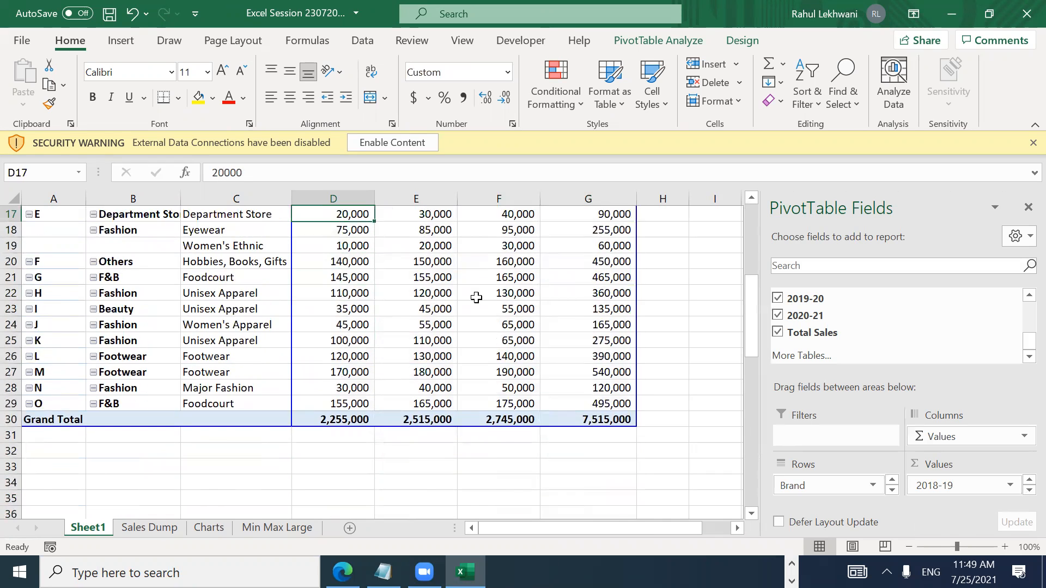
key("Up")
key("Up")
key("Up")
key("Up")
key("Up")
key("Up")
key("Up")
key("Up")
key("Up")
key("Up")
key("Up")
key("Up")
key("Up")
key("Up")
key("Up")
key("Up")
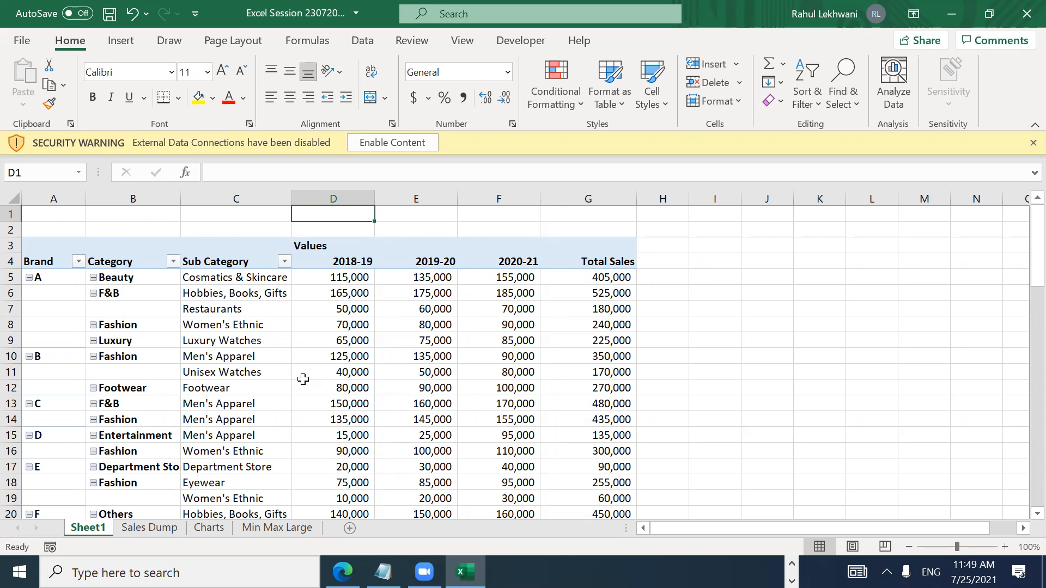
Step: Refresh PivotTable1 twice so its value columns auto-fit the whole-number figures
mouse_move(303, 379)
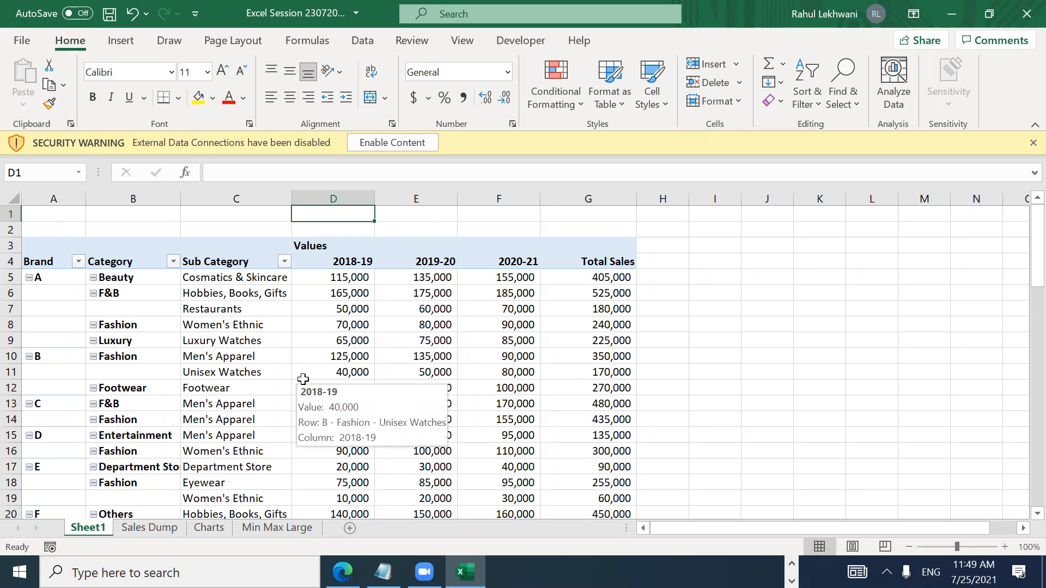
left_click(264, 341)
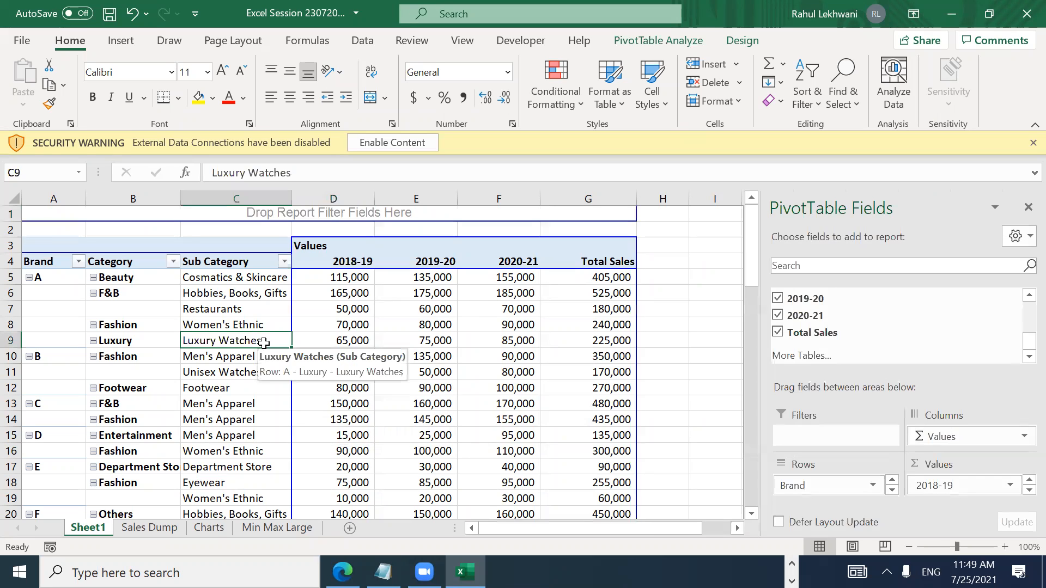
left_click(299, 40)
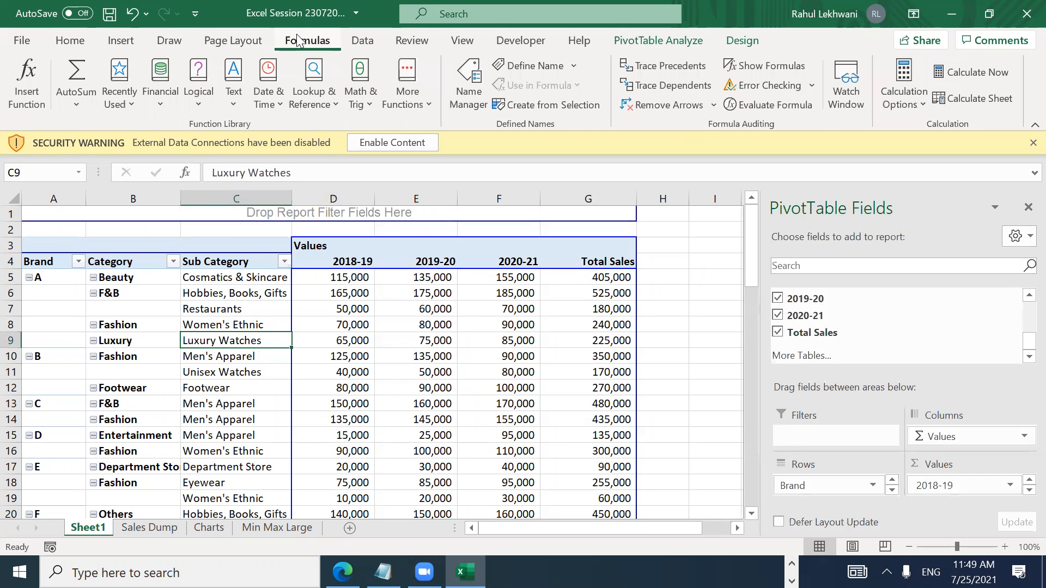
left_click(81, 42)
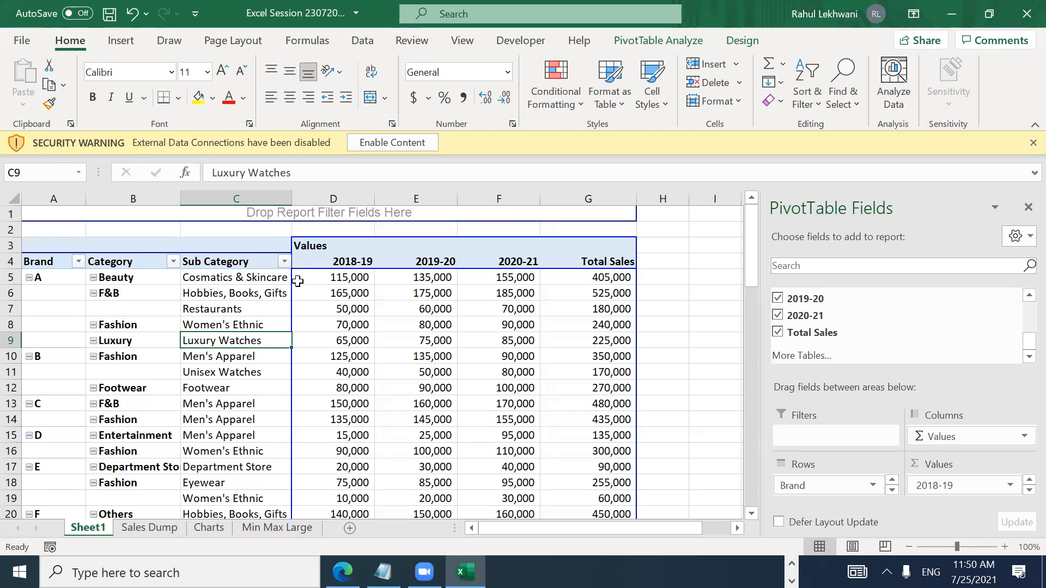
right_click(320, 329)
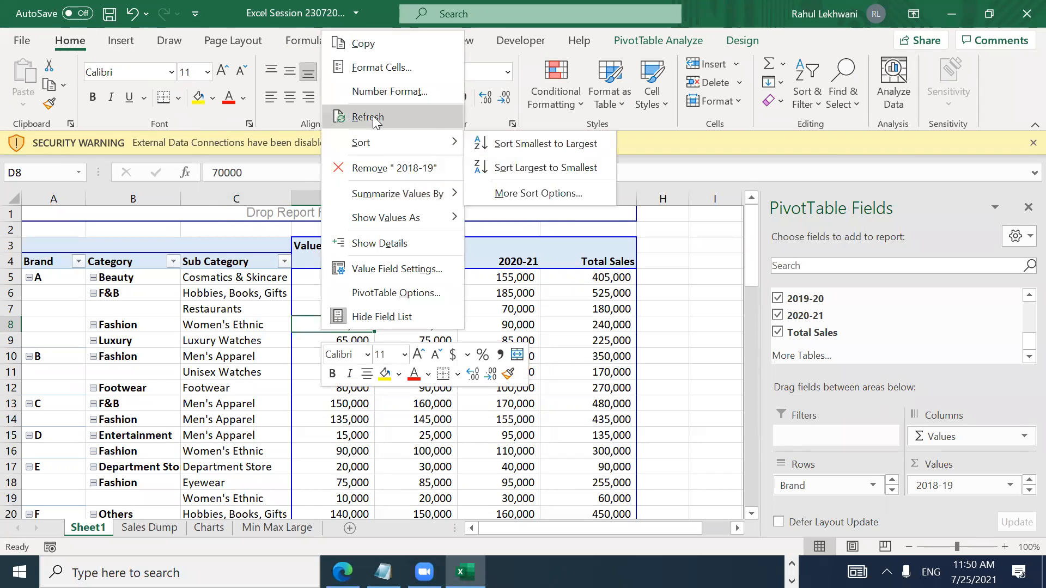
left_click(373, 118)
right_click(330, 294)
left_click(374, 340)
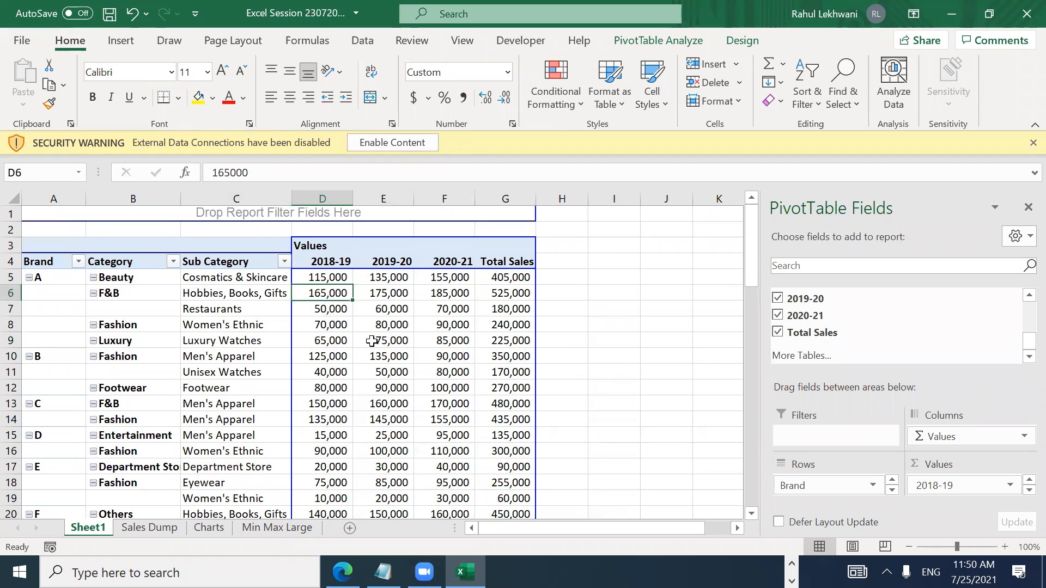
Step: Review the pivot's Category and Total Sales cells, ending on cell B1 above the pivot
left_click(121, 319)
key("Right")
key("Right")
key("Right")
key("Right")
key("Left")
key("Left")
key("Left")
key("Left")
key("Left")
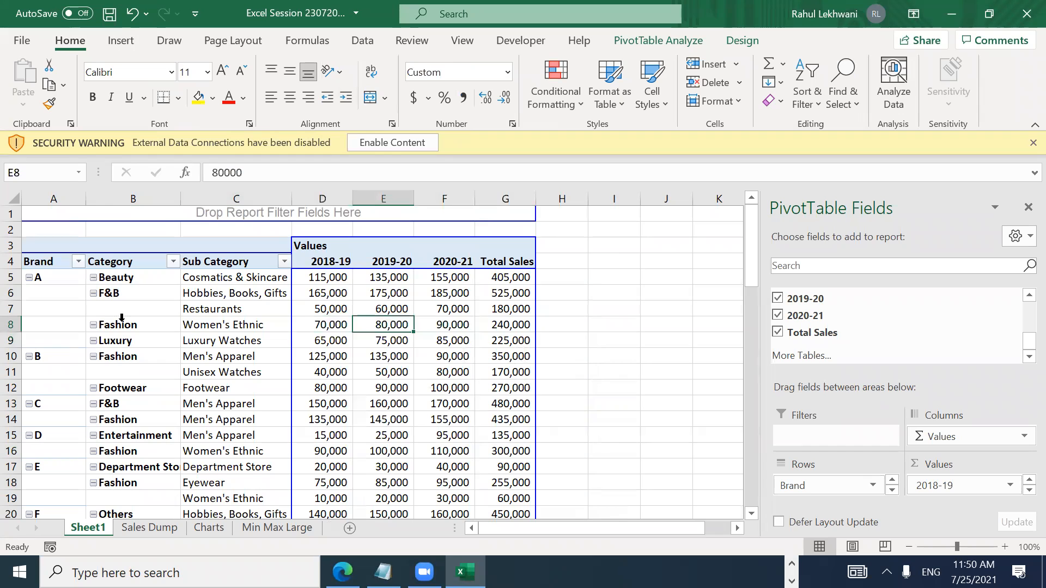
key("Right")
key("Right")
key("Right")
key("Right")
key("Right")
key("Right")
key("Right")
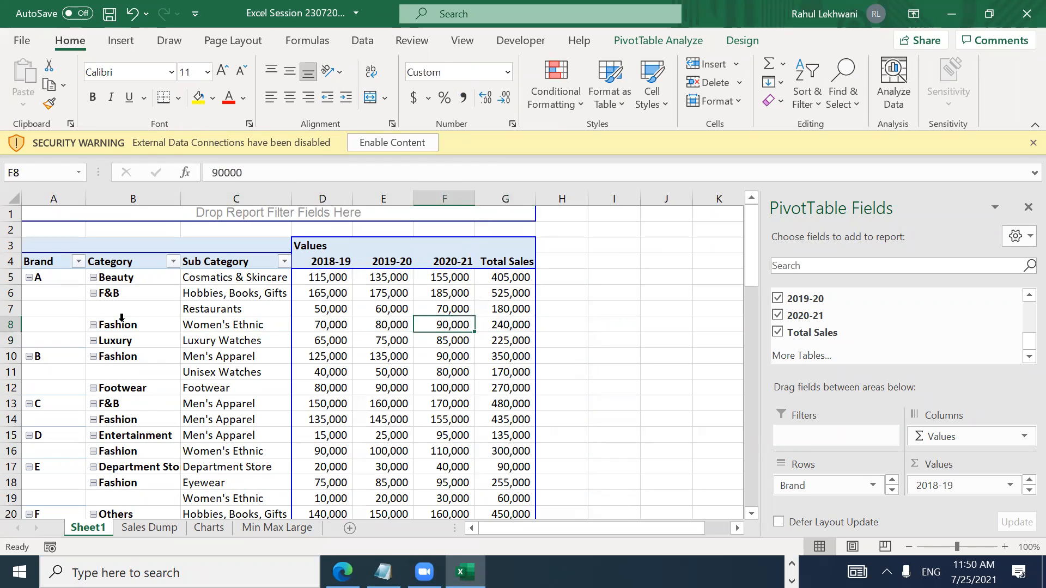
key("Left")
key("Left")
key("Left")
key("Left")
key("Left")
key("Left")
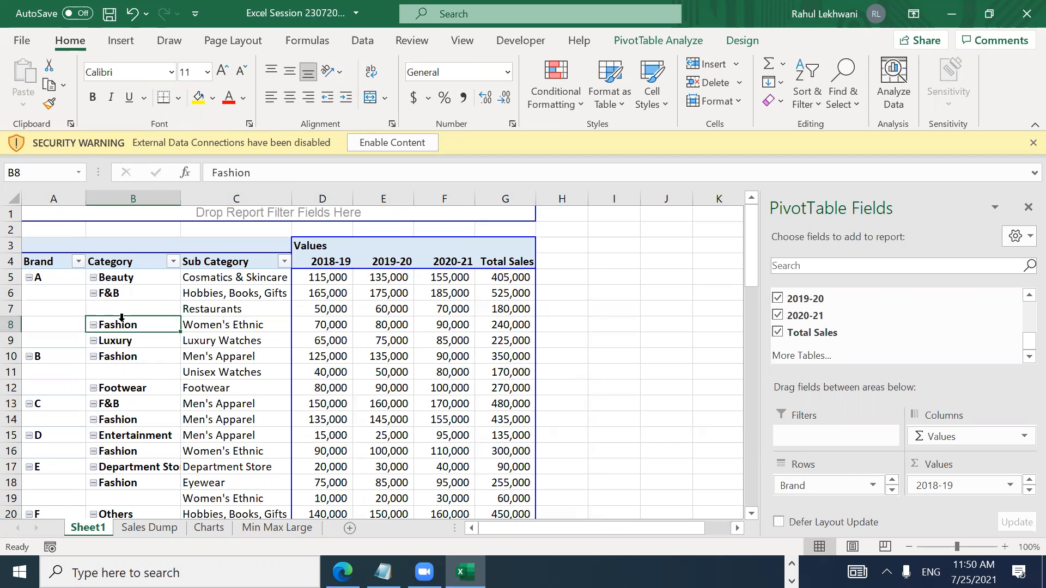
key("Up")
key("Up")
key("Up")
key("Up")
key("Up")
key("Up")
key("Up")
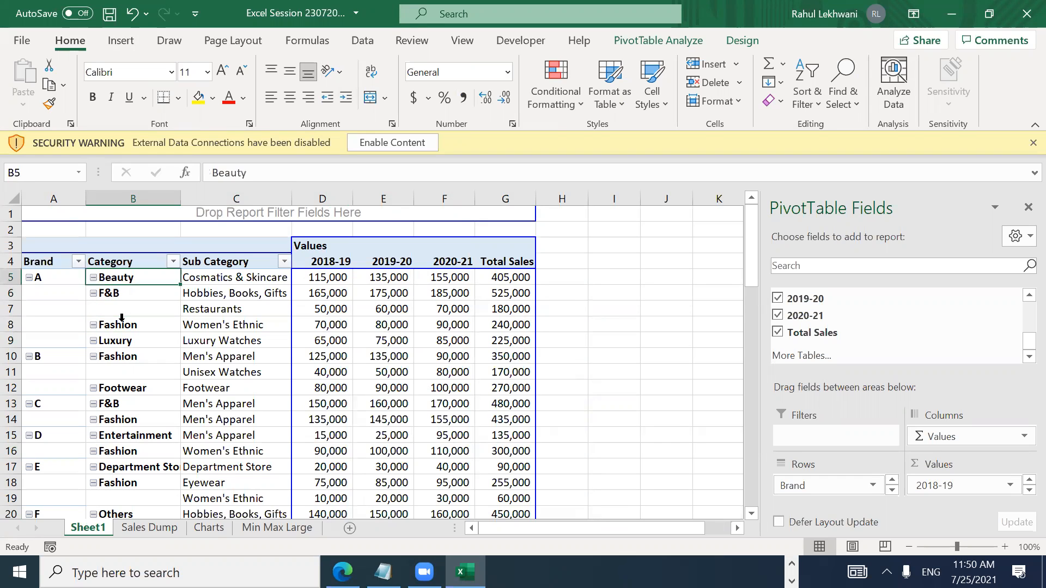
key("Down")
key("Down")
key("Up")
key("Up")
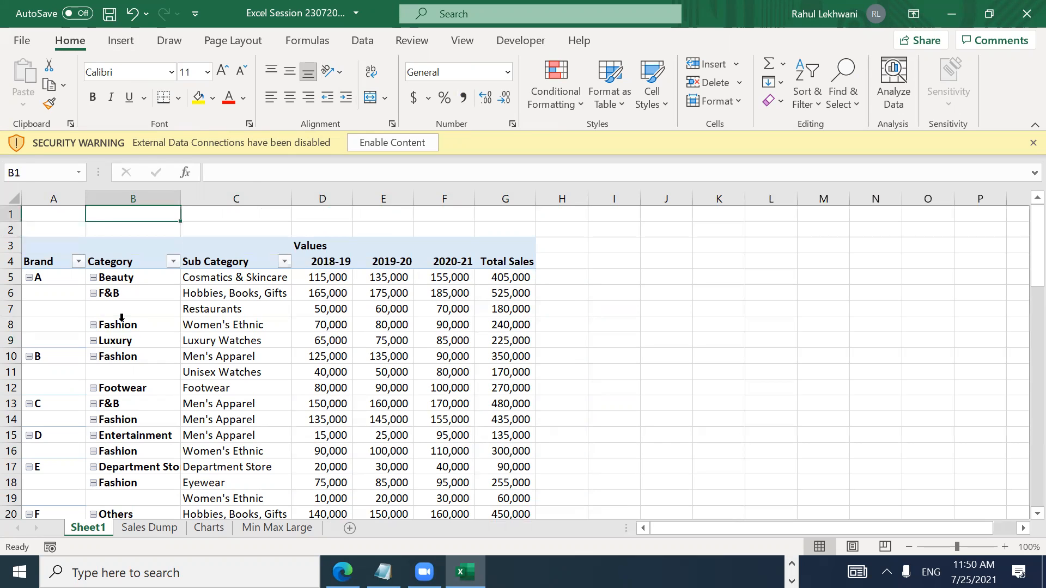
Step: Hide rows 1–3 so the pivot table starts at its header row
key("shift+space")
key("shift+Down")
key("shift+Down")
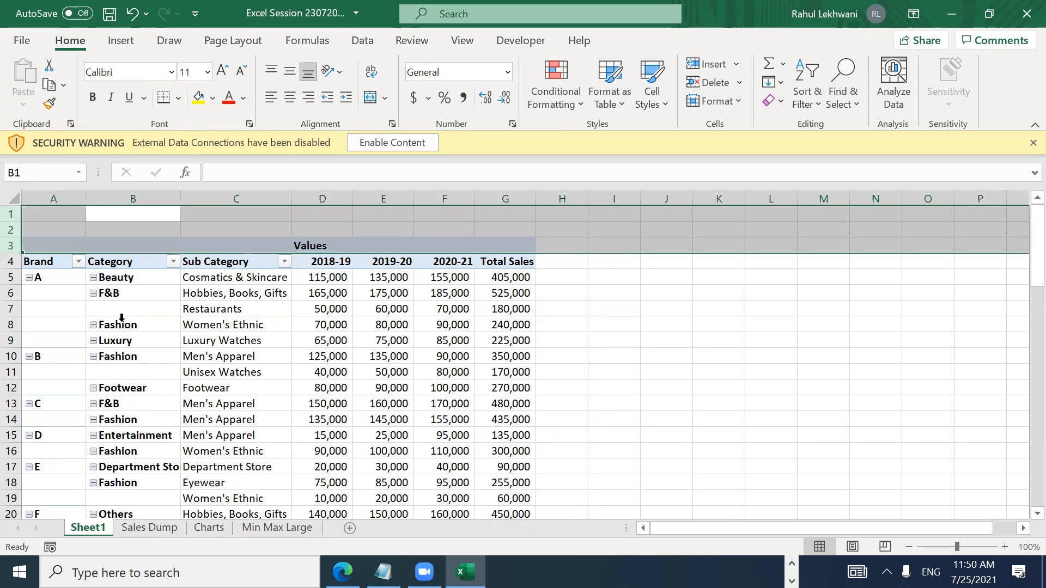
right_click(16, 236)
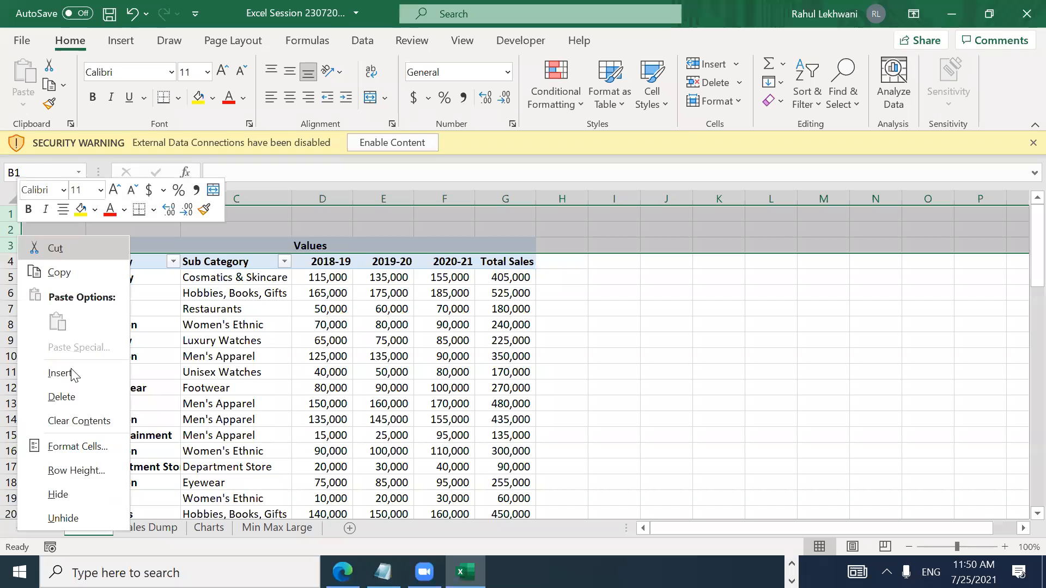
left_click(58, 494)
Step: Check the Sub Category column and year headers, then save the workbook
left_click(213, 365)
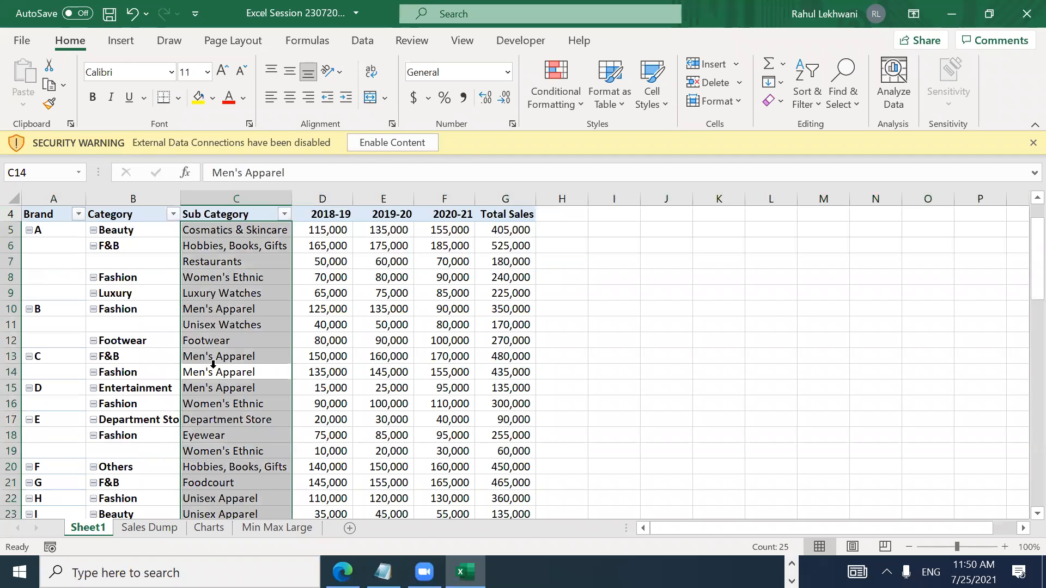
key("Down")
key("Down")
key("Down")
key("Down")
key("Down")
key("Down")
key("Down")
key("Down")
key("Down")
key("Down")
key("Down")
key("Down")
key("Down")
key("Down")
key("Down")
key("Down")
key("Down")
key("Down")
key("Down")
key("Down")
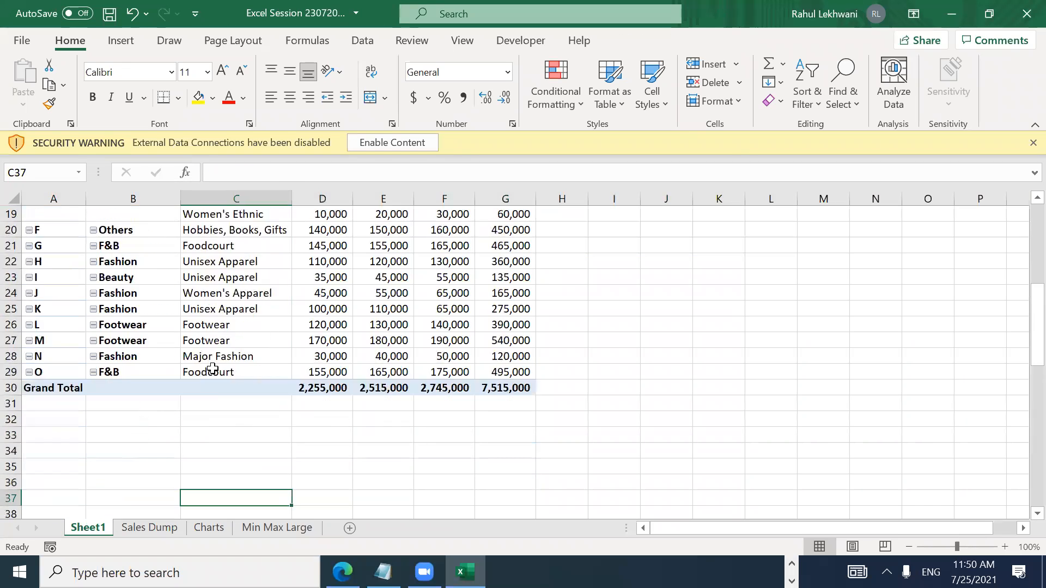
key("Down")
key("Down")
key("Down")
key("Up")
key("Up")
key("Up")
key("Up")
key("Up")
key("Up")
key("Up")
key("Up")
key("Up")
key("Up")
key("Up")
key("Up")
key("Up")
key("Up")
key("Up")
key("Up")
key("Up")
key("Up")
key("Up")
key("Up")
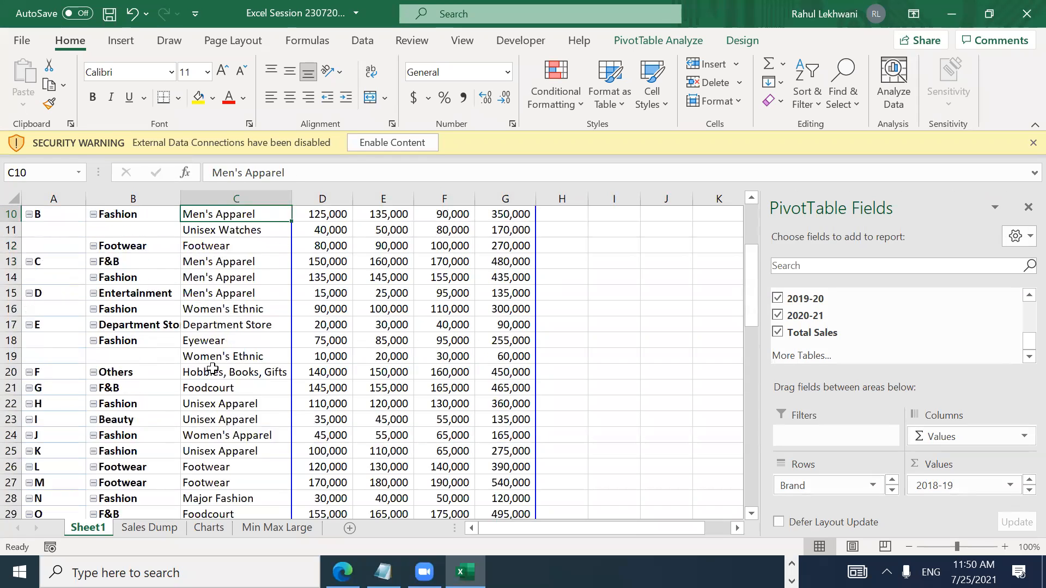
key("Up")
key("Up")
key("Up")
key("Up")
key("Up")
key("Up")
key("Right")
key("Left")
key("Left")
key("Left")
key("Right")
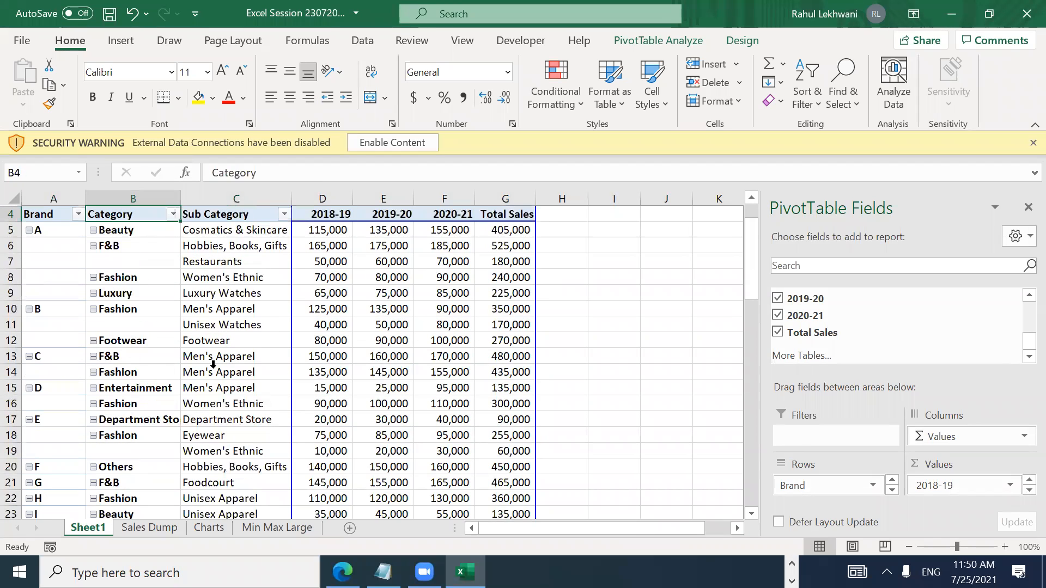
key("Right")
key("Right")
key("Right")
key("Right")
key("Right")
key("Left")
key("Home")
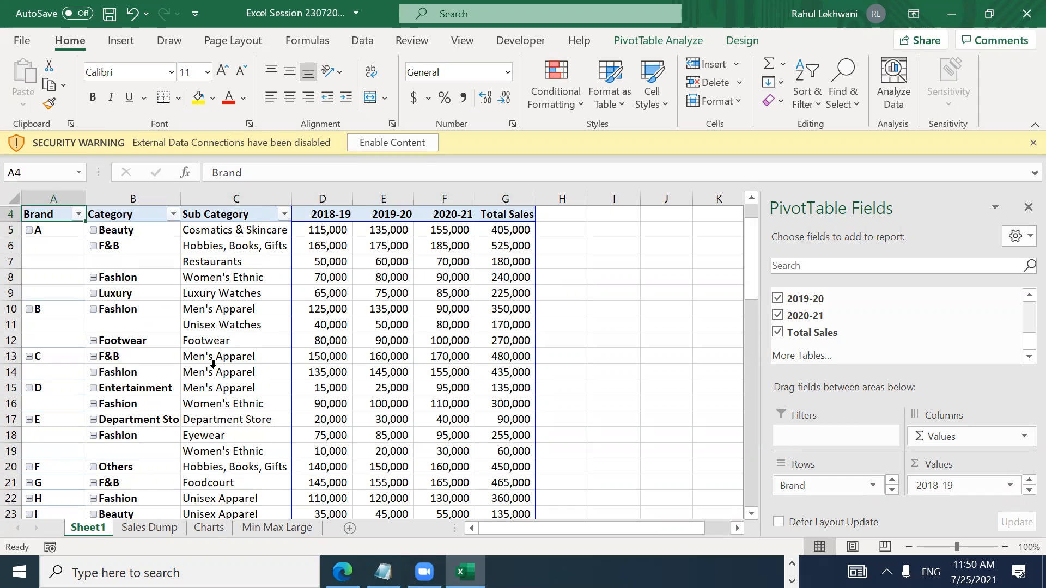
key("Right")
key("Right")
key("Right")
key("Left")
key("Left")
key("ctrl+s")
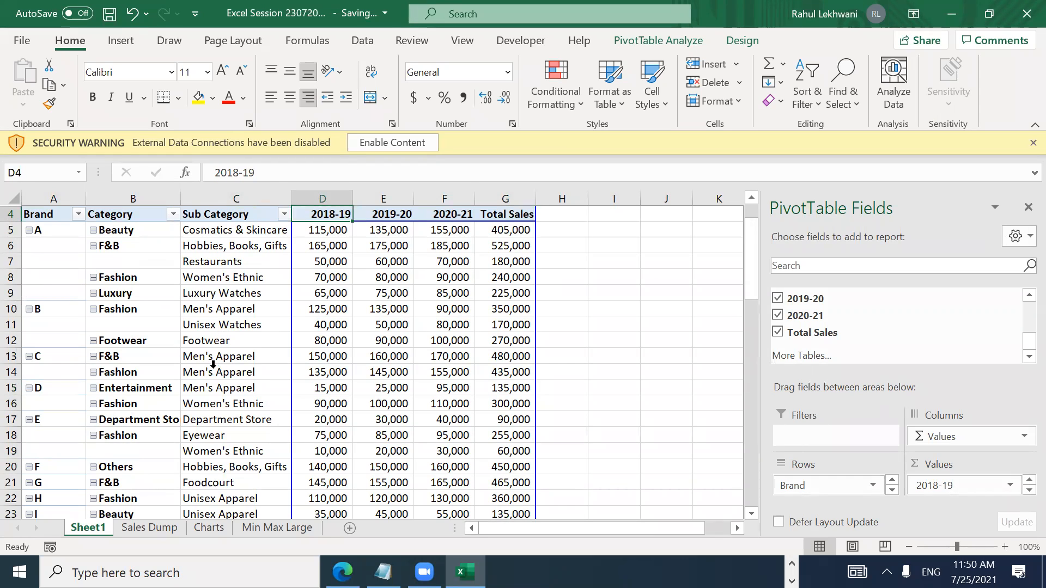
Step: Return to the Sales Dump sheet and go to the Done entry in R5 of the checklist
left_click(205, 529)
left_click(164, 527)
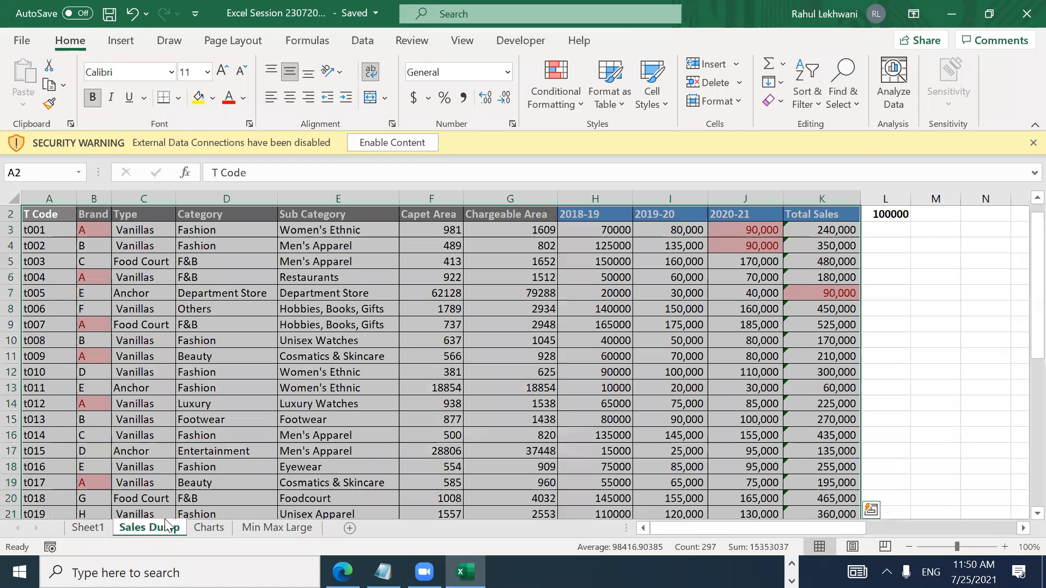
left_click(582, 404)
key("Right")
key("Right")
key("Right")
key("Right")
key("Right")
key("Right")
key("Right")
key("Right")
key("Right")
key("Up")
key("Up")
key("Up")
key("Up")
key("Up")
key("Up")
key("Up")
key("Up")
key("Up")
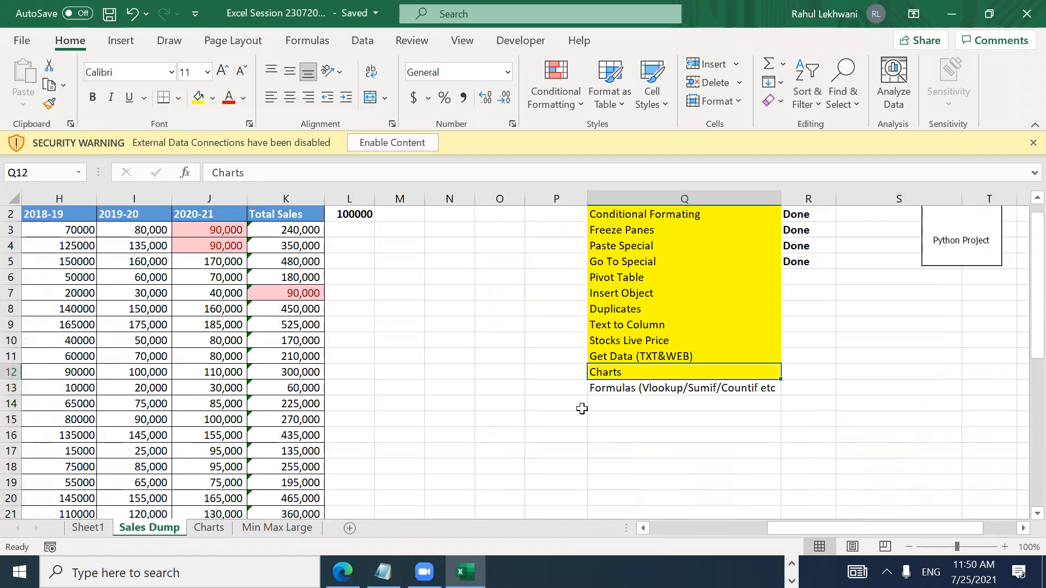
key("Tab")
key("Return")
key("Up")
key("Right")
Step: Copy Done from R5 into R6 next to Pivot Table
key("ctrl+c")
key("Down")
key("Return")
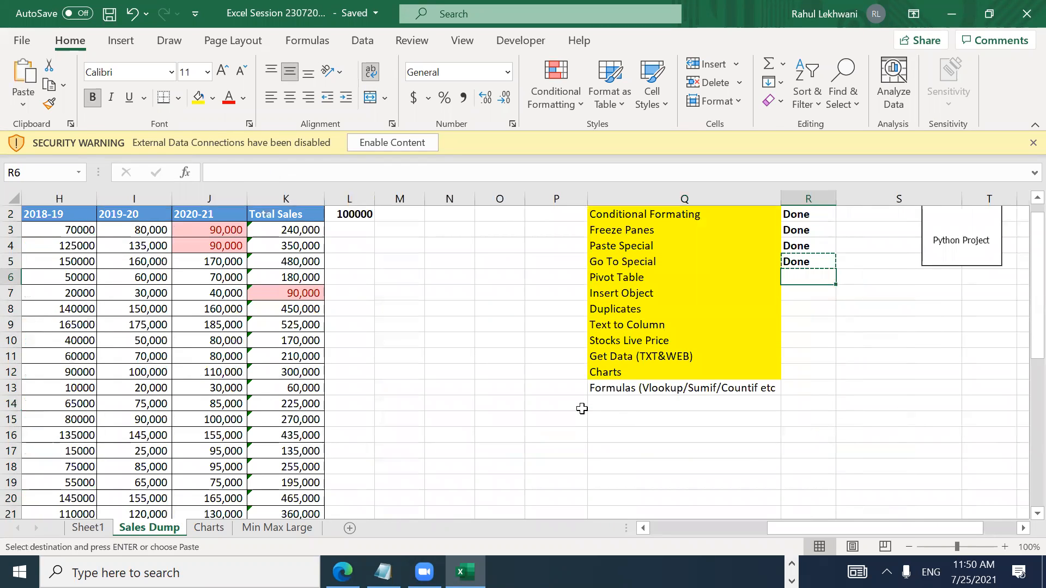
key("ctrl+Left")
key("ctrl+Left")
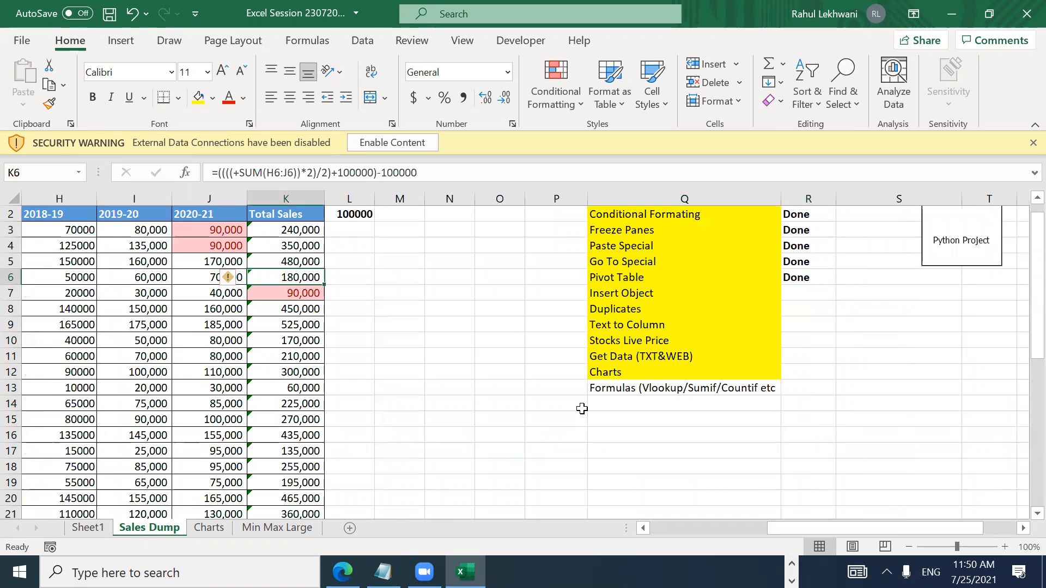
key("ctrl+Left")
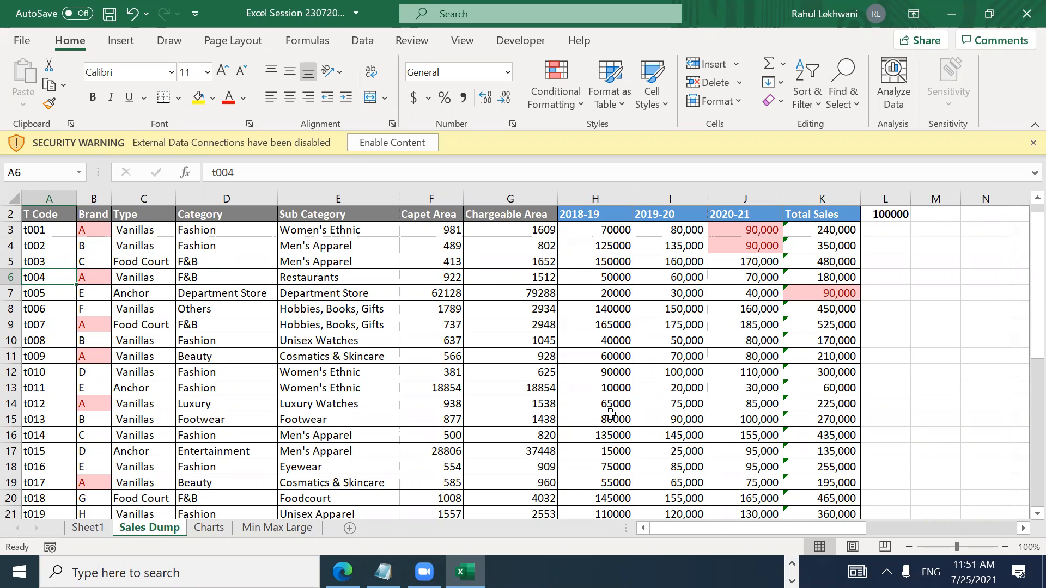
Step: Move back across the sheet to cell N2 beside the 100000 value
key("Right")
key("Right")
key("Right")
key("Right")
key("Right")
key("Right")
key("Right")
key("Right")
key("Right")
key("Right")
key("Right")
key("Right")
key("Right")
key("Right")
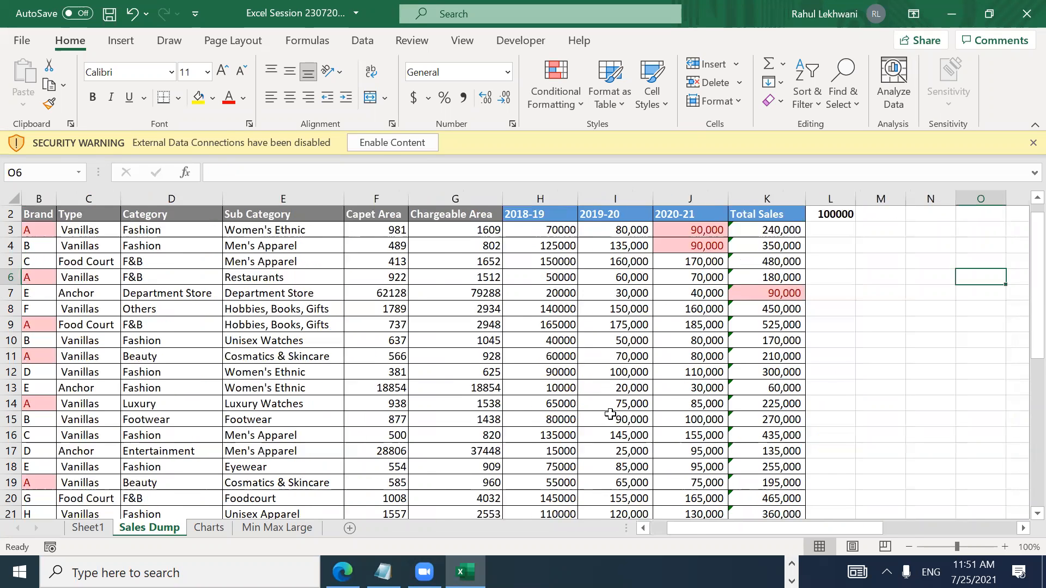
key("Right")
key("Right")
key("Right")
key("Left")
key("Left")
key("Left")
key("Left")
key("Left")
key("Up")
key("Up")
key("Up")
key("Up")
key("Right")
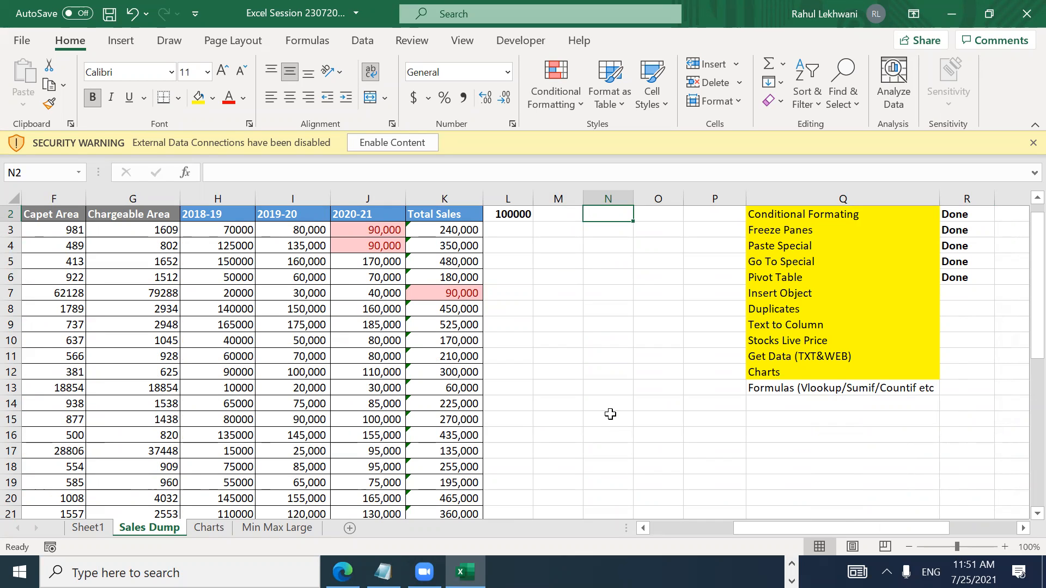
key("Down")
key("Up")
key("Up")
key("Down")
key("Down")
Step: From cell N2, start inserting an Object and choose Create from File
key("Up")
key("Up")
key("Down")
key("Down")
key("Down")
key("Up")
key("Up")
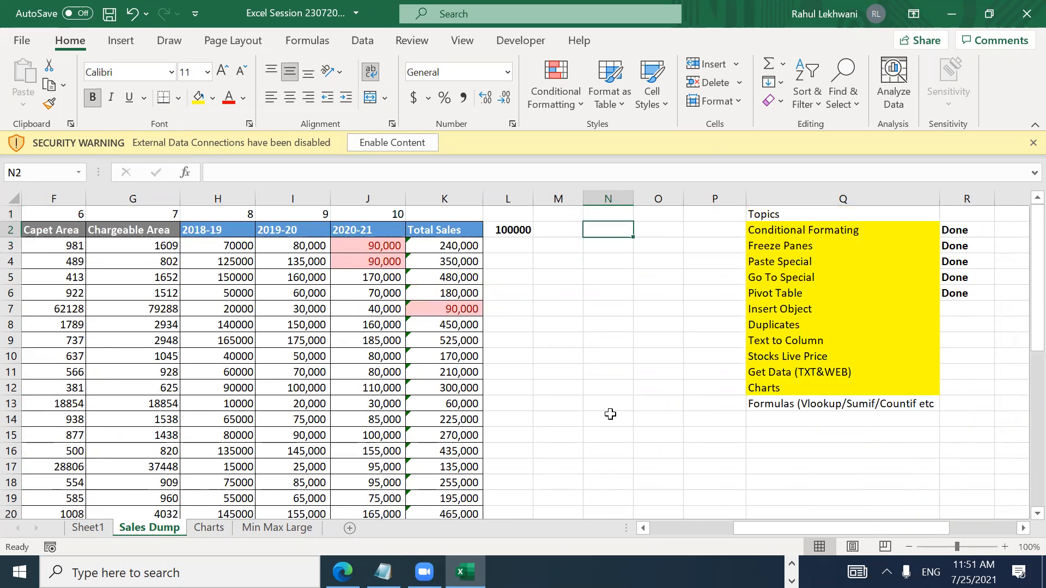
left_click(128, 44)
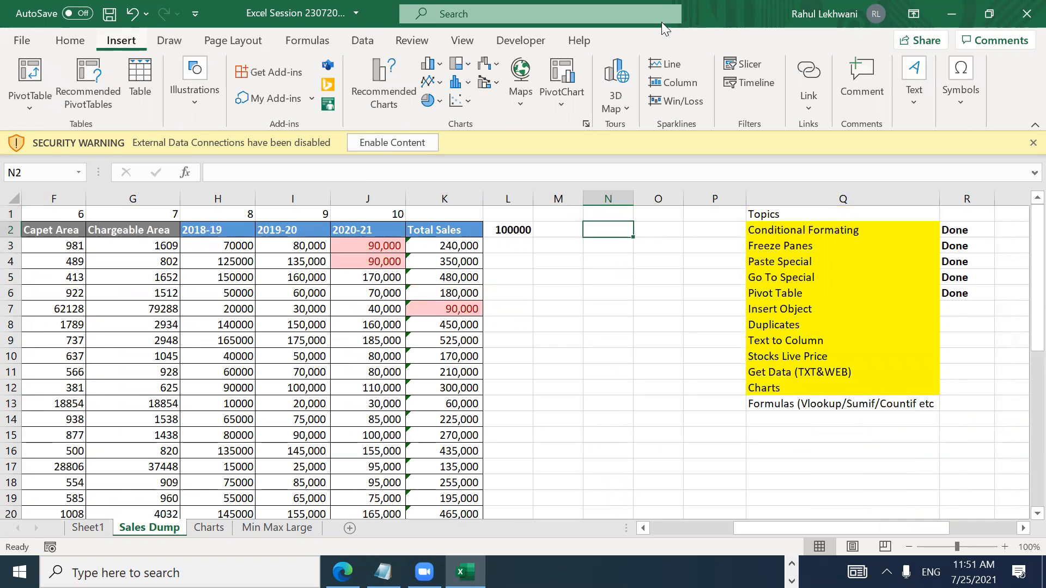
left_click(913, 98)
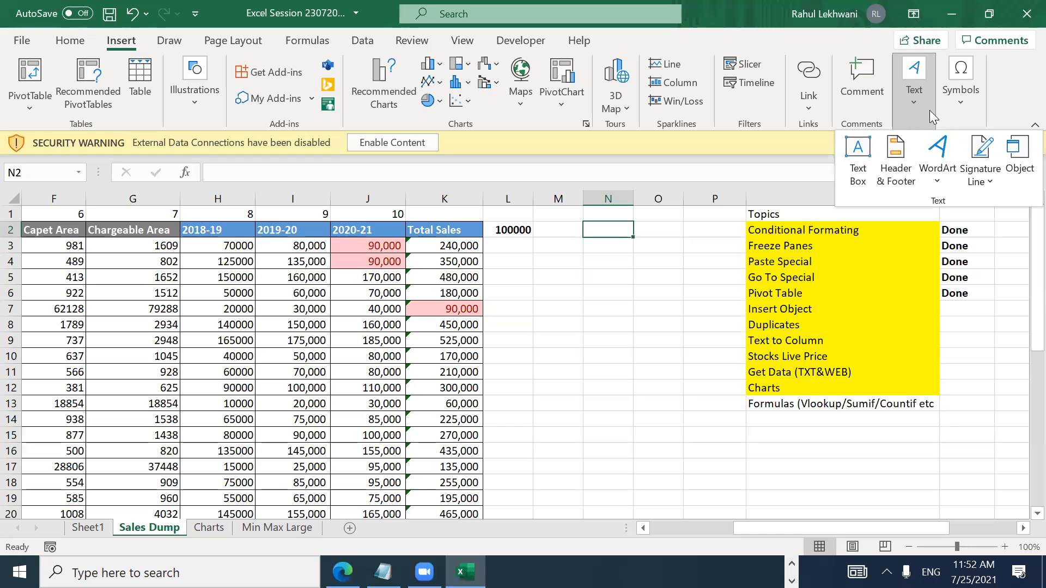
left_click(1020, 163)
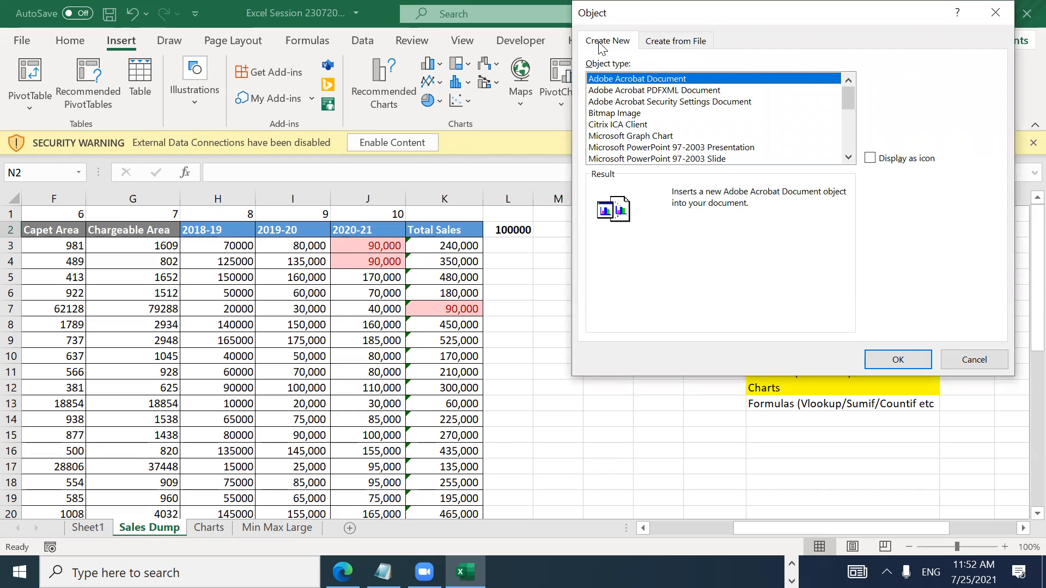
left_click(661, 44)
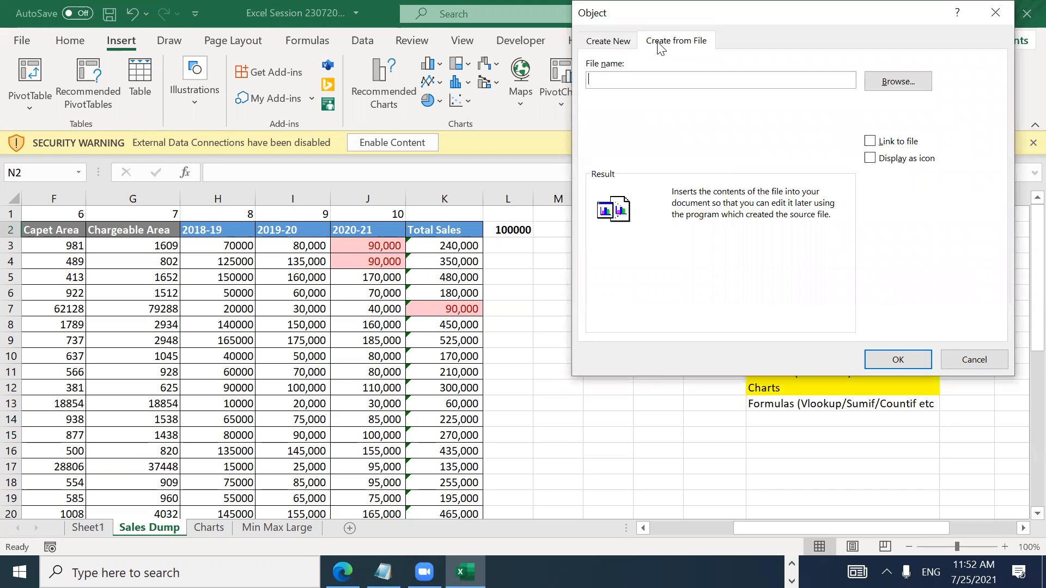
Step: Pick the Project 1 Question & Answers PDF from Desktop > Python and tick Display as icon
left_click(907, 80)
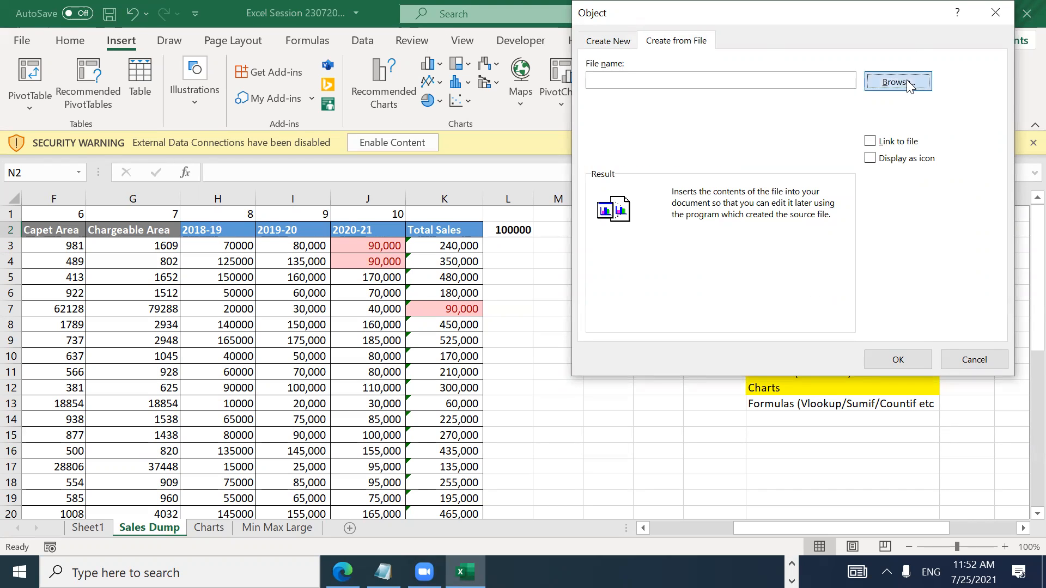
scroll(596, 156, "up", 5)
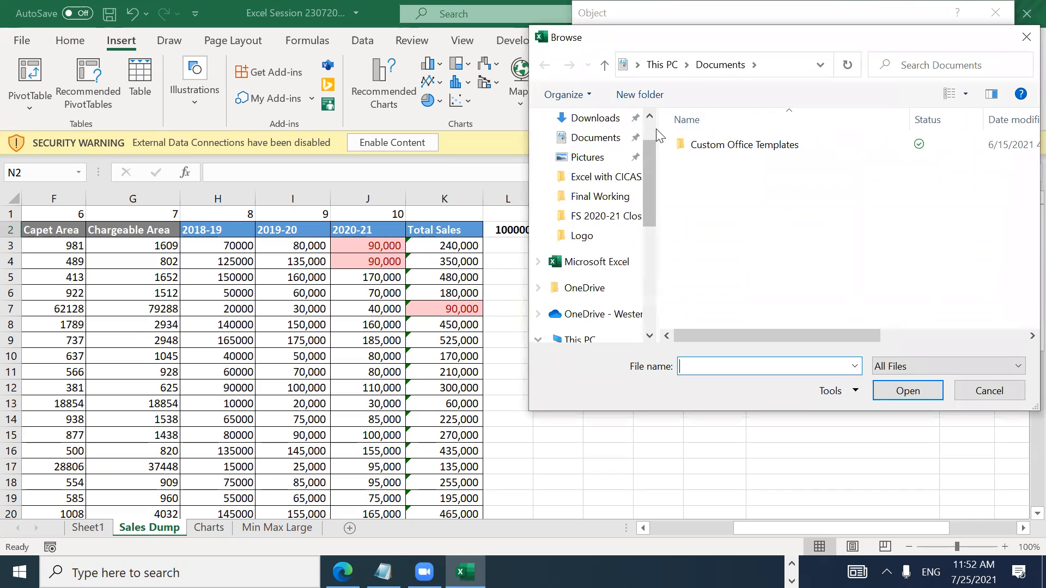
left_click(597, 157)
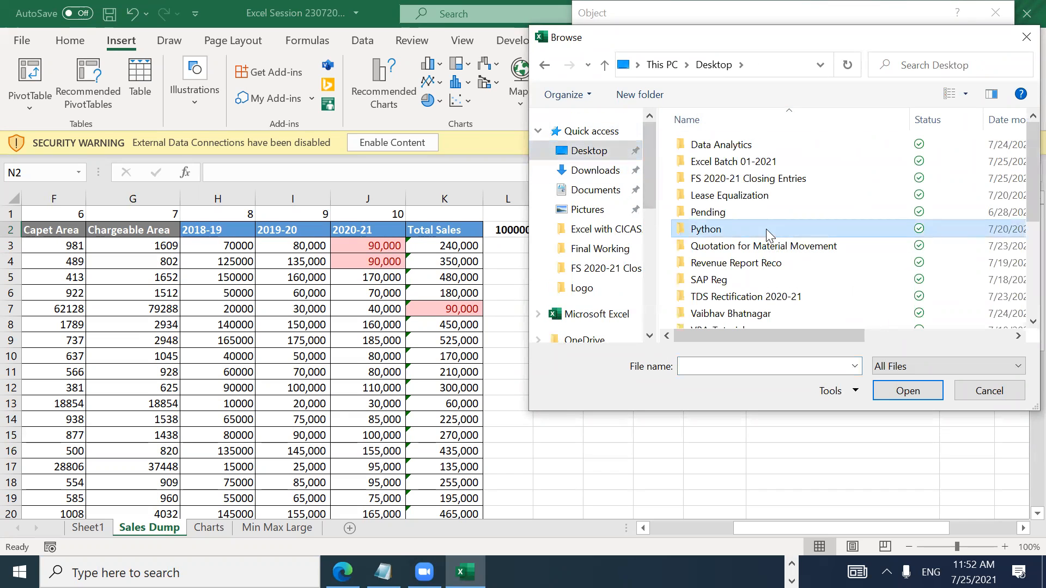
key("Down")
key("Down")
key("Down")
key("Down")
key("Down")
key("Down")
key("Down")
key("Up")
key("Up")
key("Up")
key("Up")
key("Up")
key("Up")
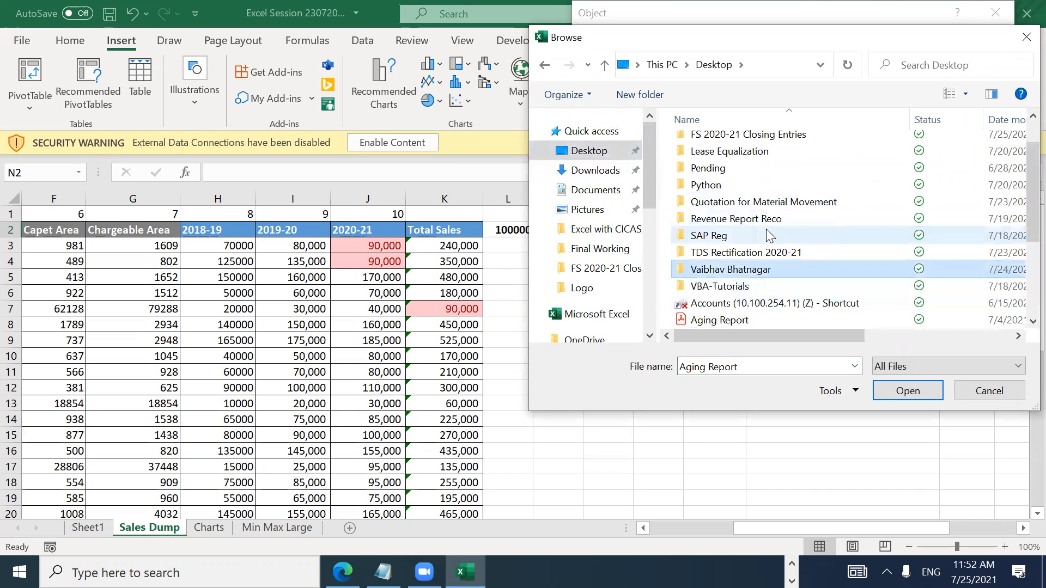
key("Up")
key("Up")
key("Up")
key("Up")
key("Down")
key("Down")
key("Return")
key("Down")
key("Down")
key("Down")
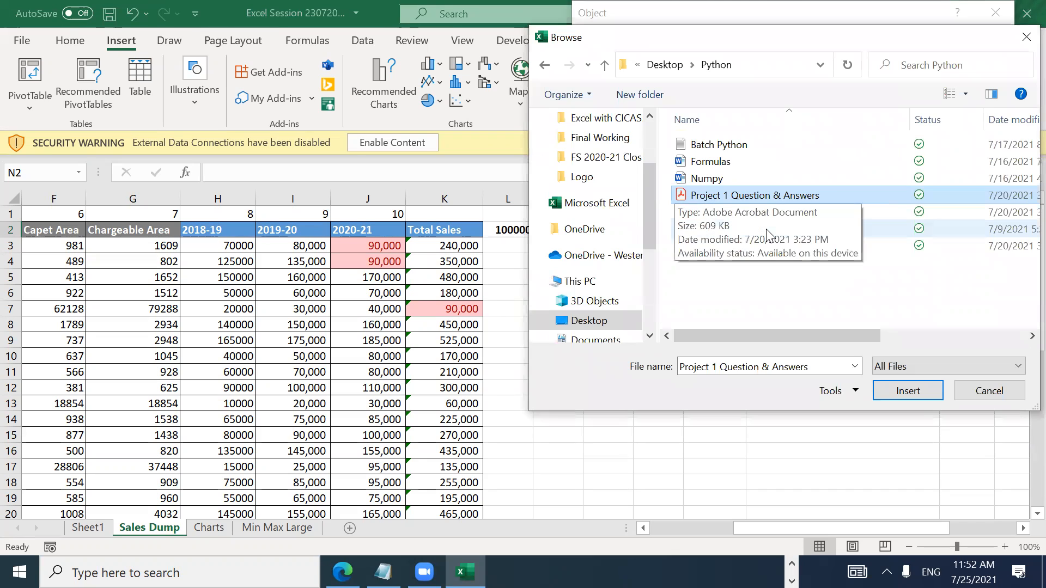
key("Return")
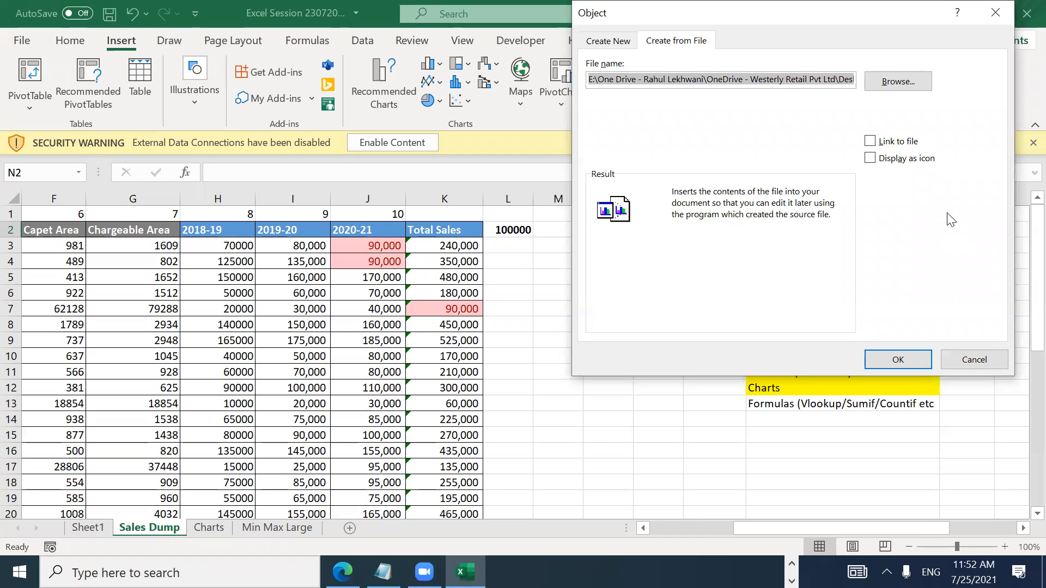
left_click(870, 162)
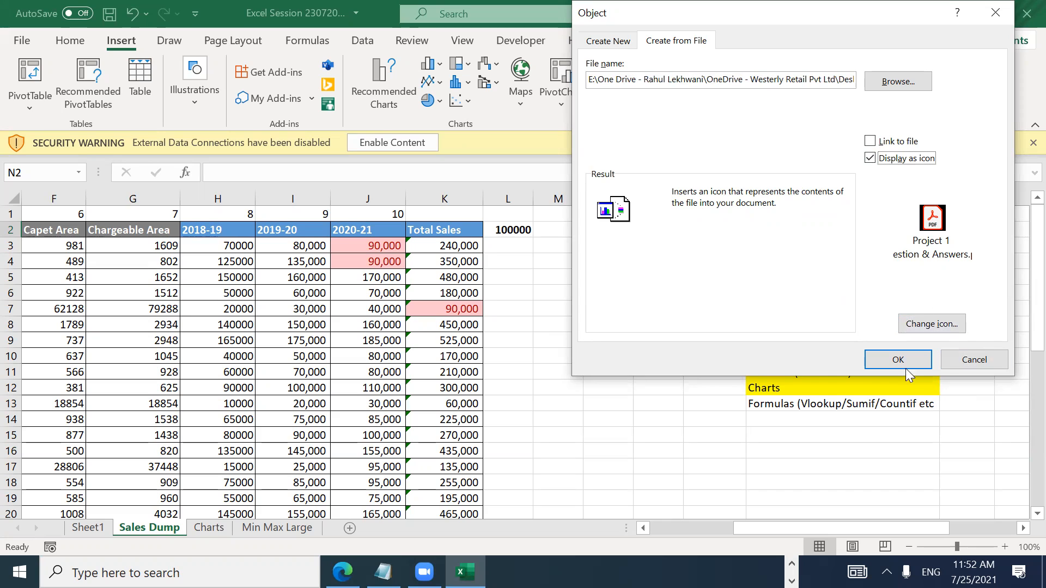
Step: Change the icon caption to 'Python Project' and embed the PDF on the sheet
left_click(935, 325)
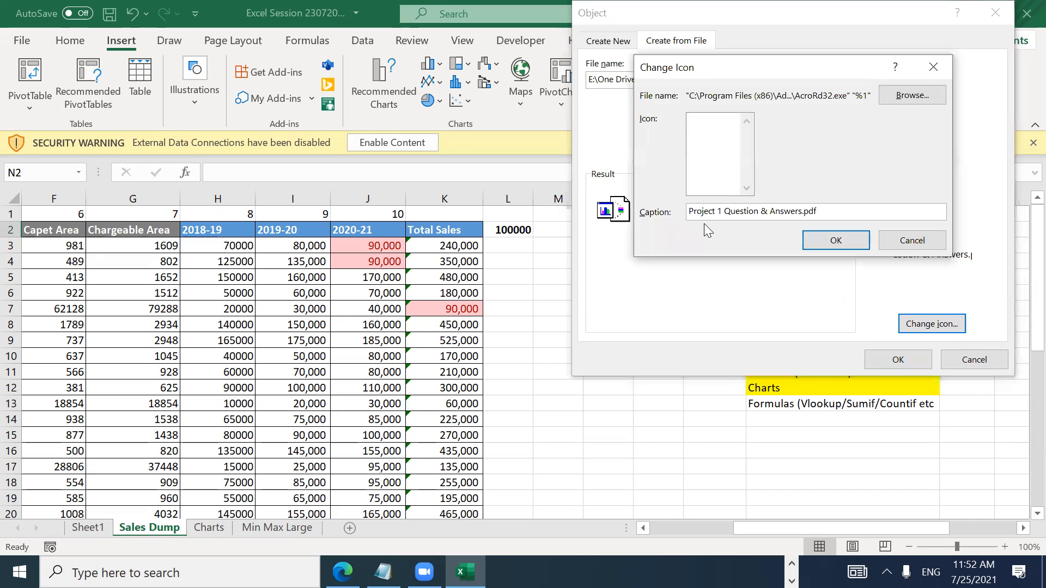
left_click_drag(821, 210, 648, 210)
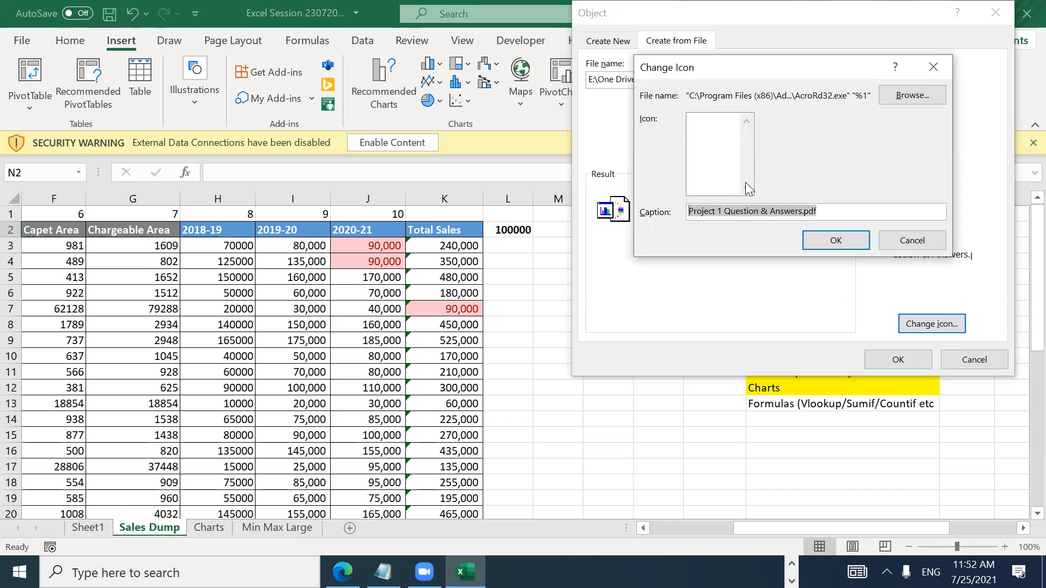
key("BackSpace")
type("Python Project")
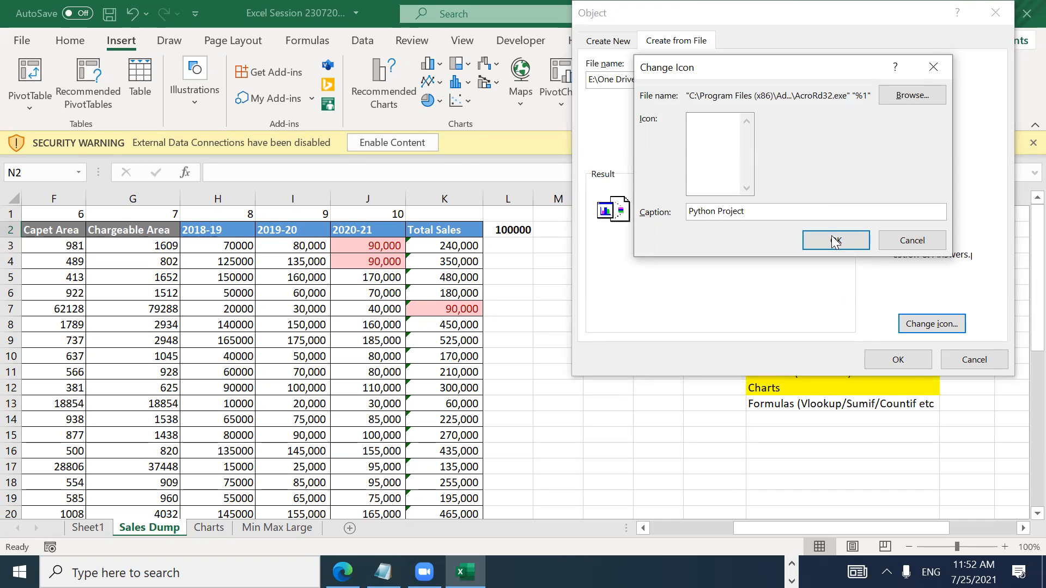
left_click(834, 242)
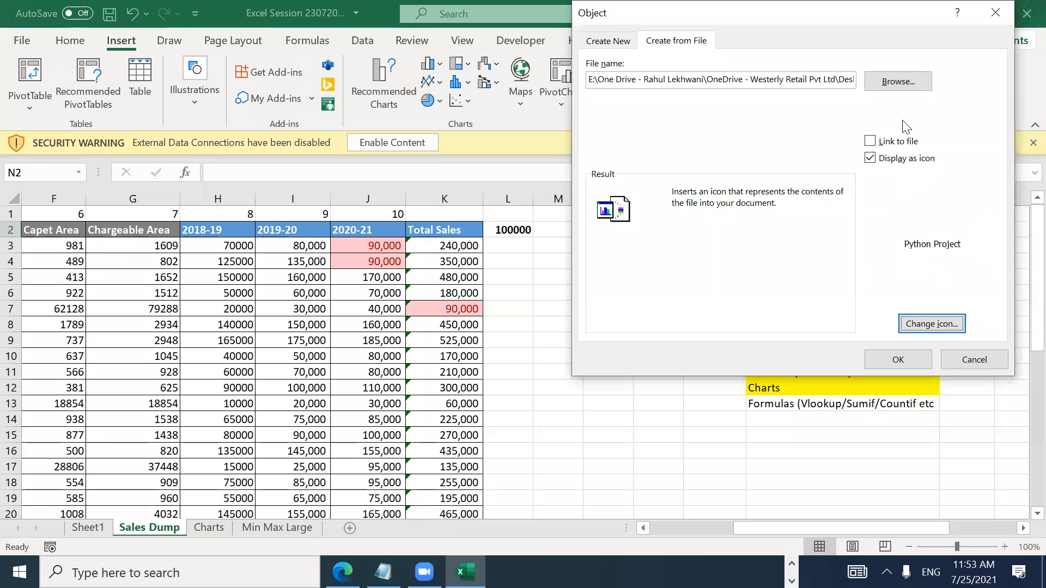
left_click(897, 361)
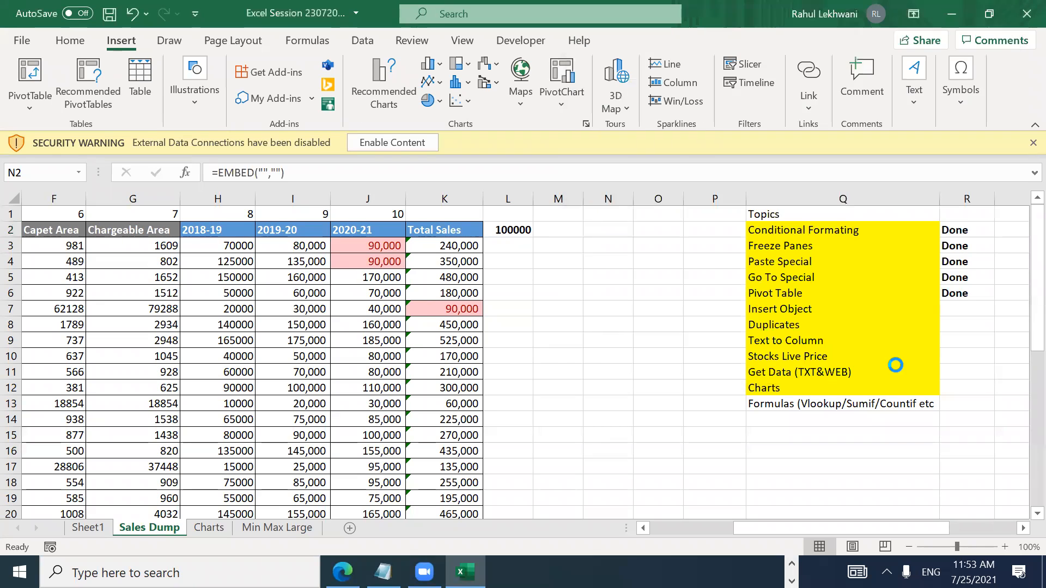
Step: Nudge the Python Project icon slightly up and open the embedded PDF
left_click(637, 324)
mouse_move(635, 240)
left_mouse_down()
mouse_move(628, 264)
mouse_move(635, 224)
left_mouse_up()
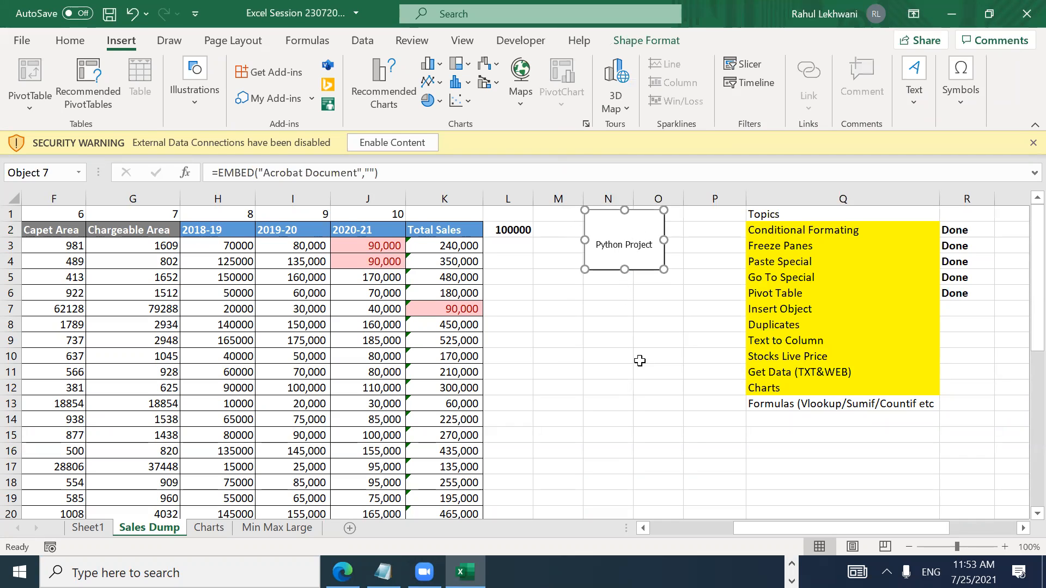
left_click(625, 403)
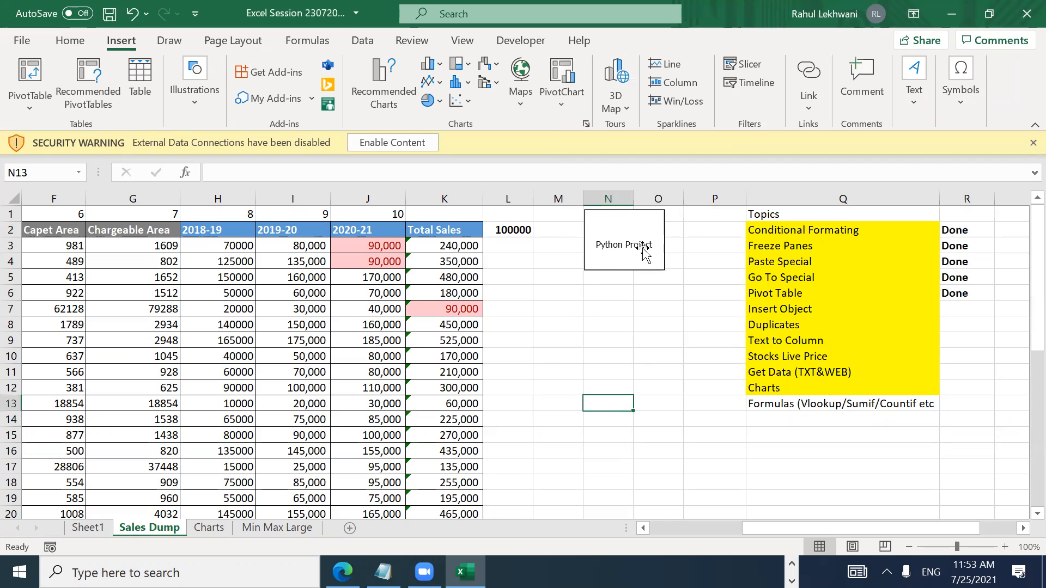
double_click(608, 236)
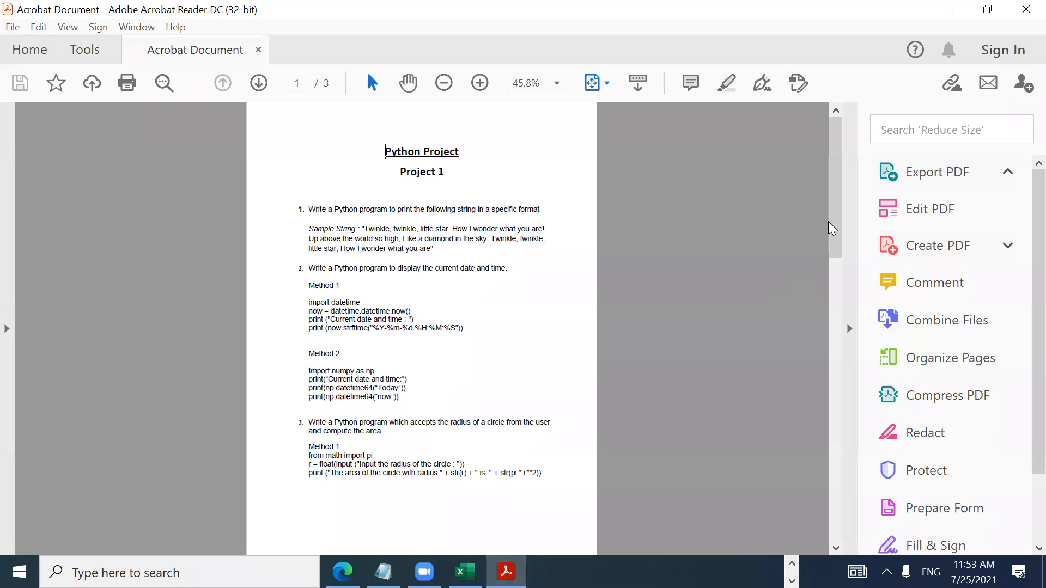
Step: Scroll through the Python Project PDF in Acrobat Reader, then close it
mouse_move(836, 168)
left_mouse_down()
mouse_move(853, 421)
mouse_move(831, 130)
mouse_move(820, 313)
mouse_move(825, 158)
left_mouse_up()
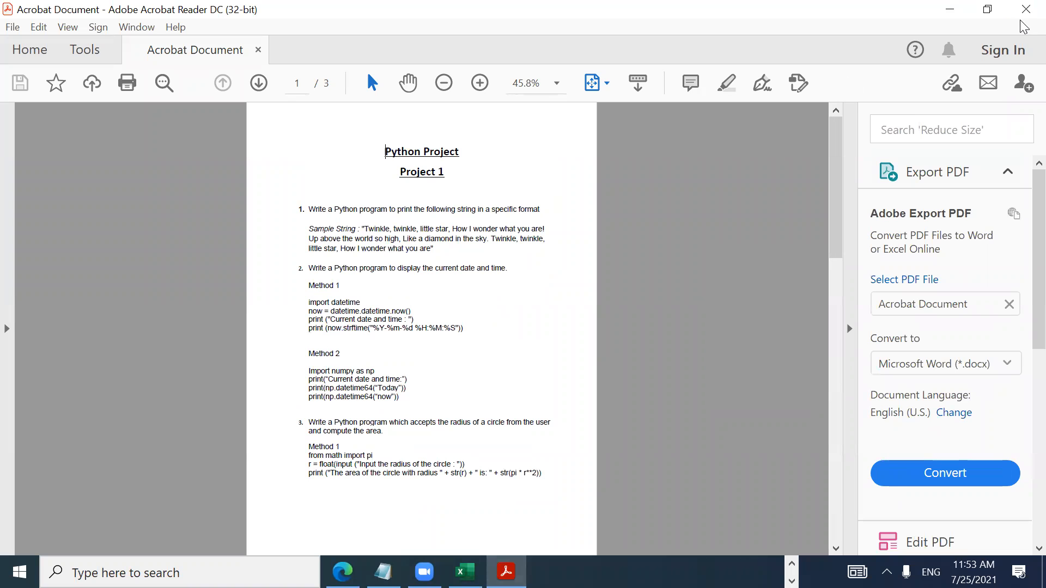
left_click(1024, 10)
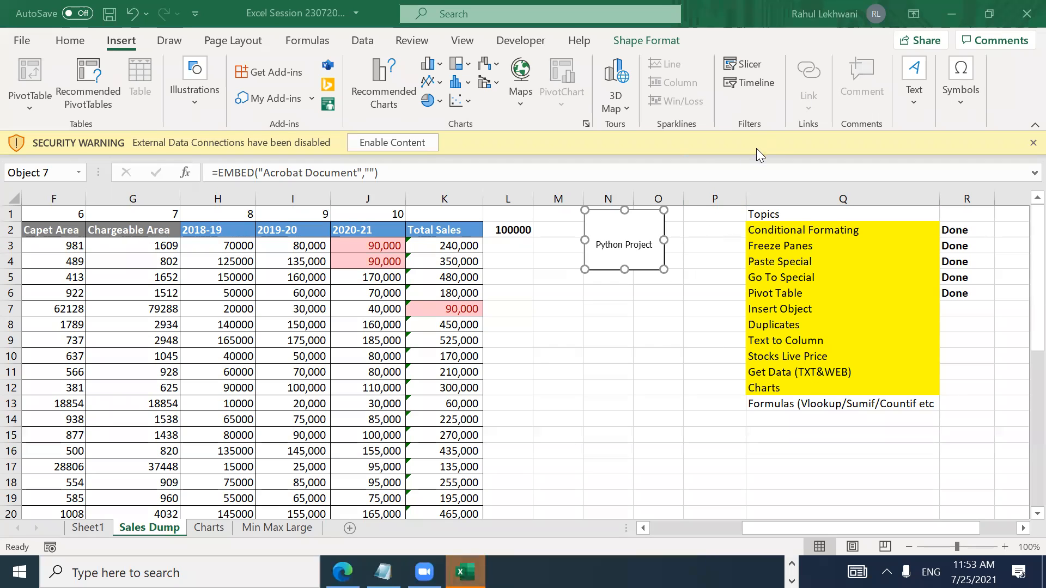
Step: Save the workbook with the embedded Python Project object and exit Excel
left_click(659, 350)
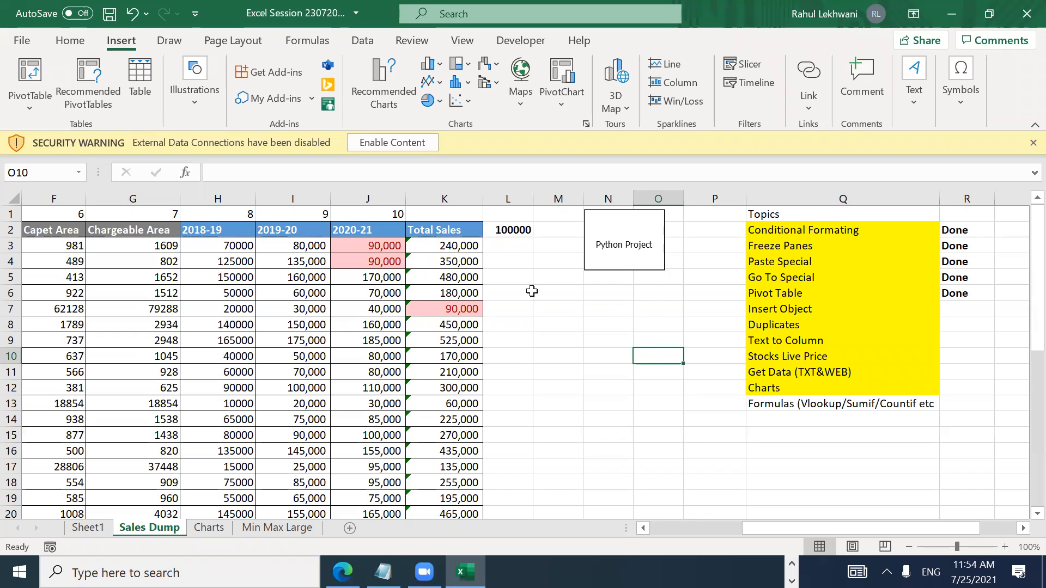
key("ctrl+s")
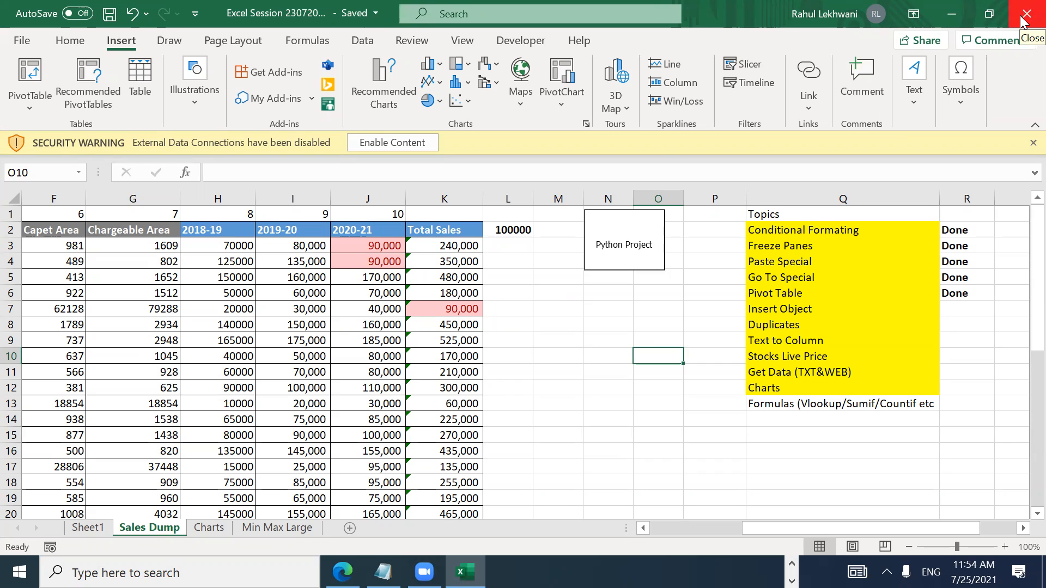
left_click(1021, 19)
Step: Close the leftover Excel window, read the EOTG (Founder Members) chat, and minimize the browser
left_click(1021, 19)
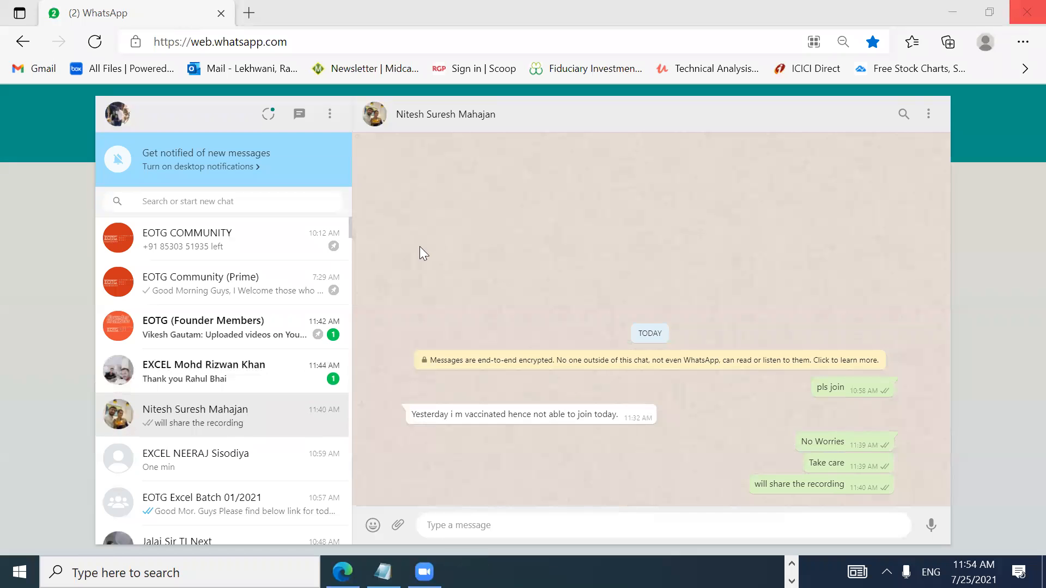
left_click(234, 373)
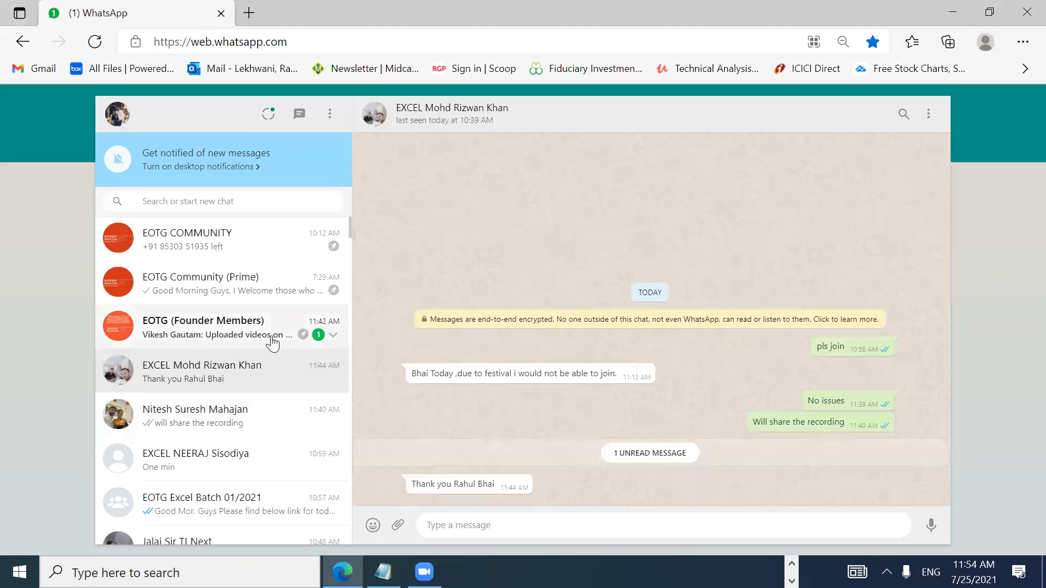
left_click(273, 343)
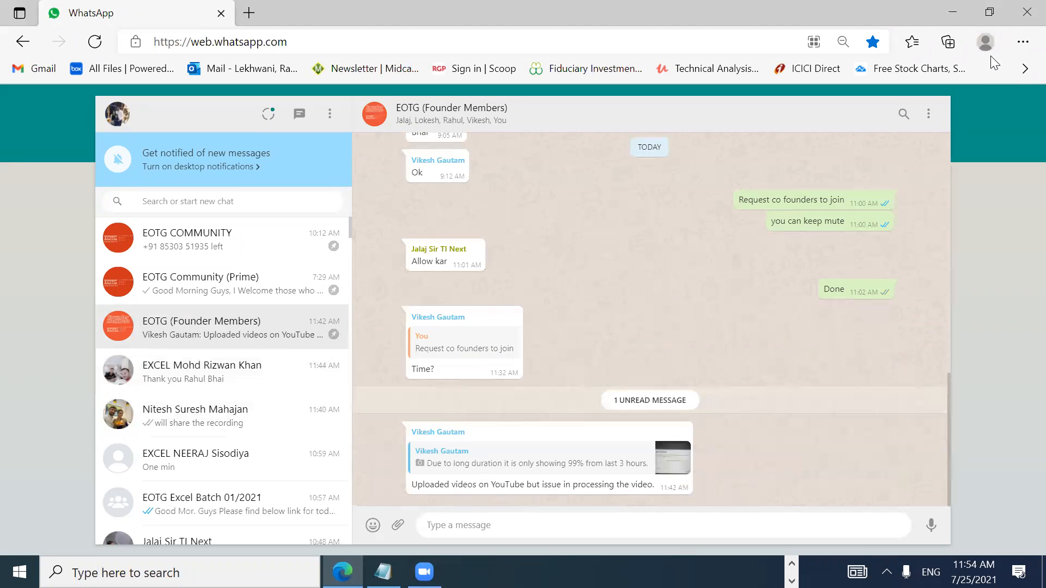
left_click(954, 12)
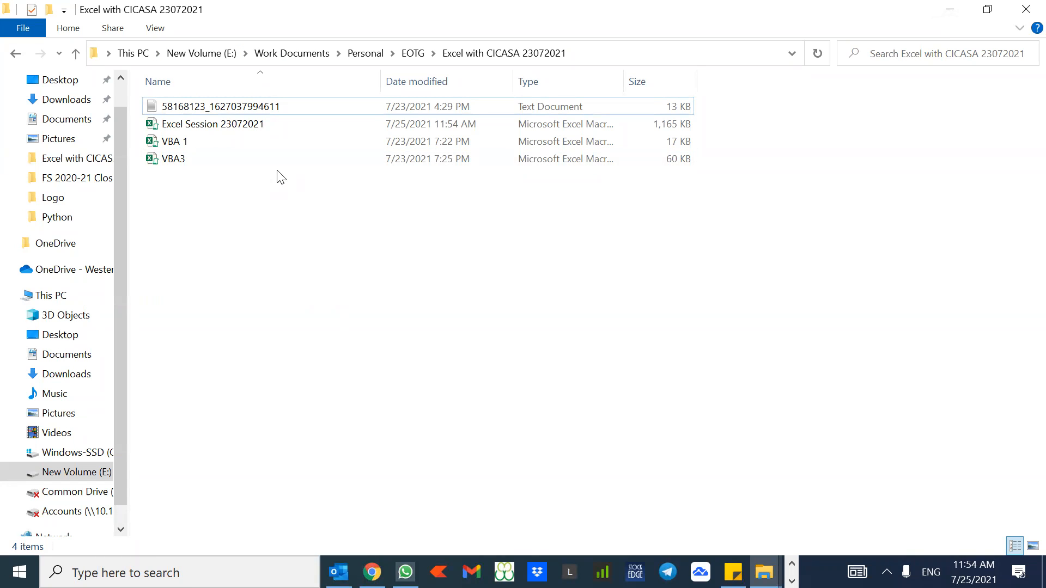
Step: Reopen Excel Session 23072021 from the Excel with CICASA 23072021 folder
key("super+d")
key("super+d")
double_click(256, 126)
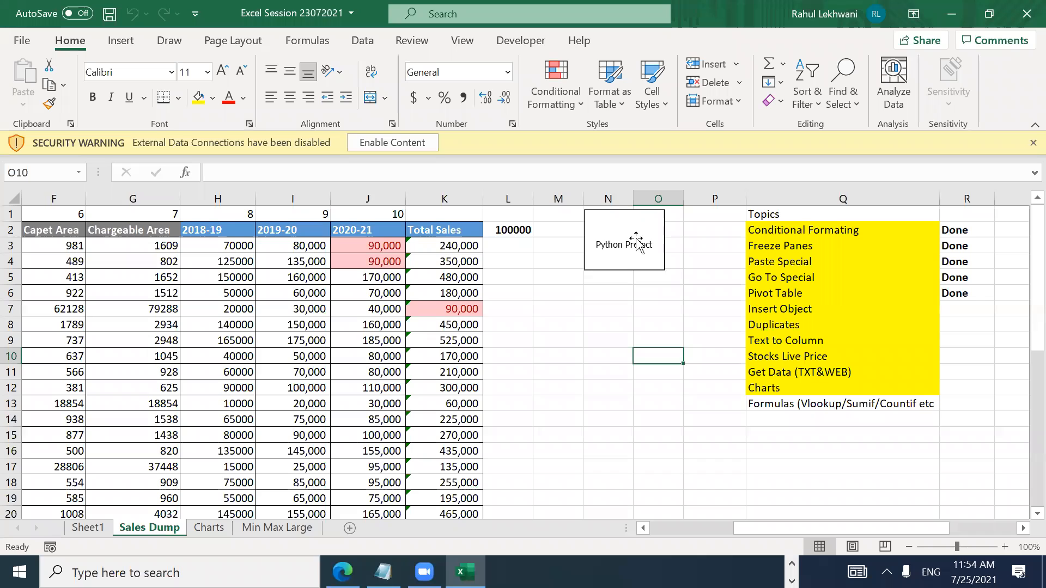
Step: Open the embedded Python Project object so its PDF shows in Acrobat Reader
left_click(636, 240)
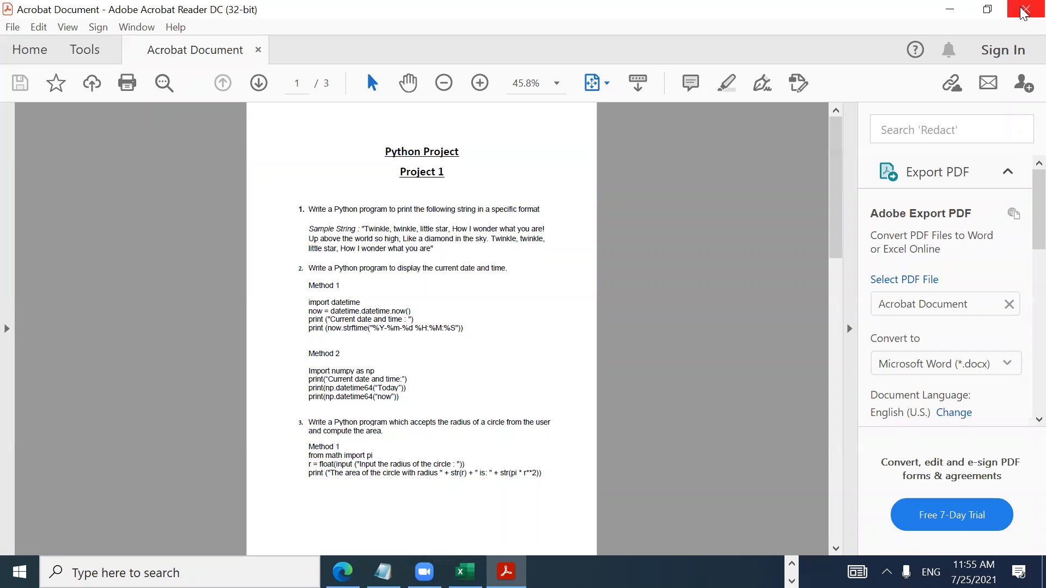
Step: Close the Python Project PDF in Acrobat and return to the workbook's Python Project object
left_click(1023, 11)
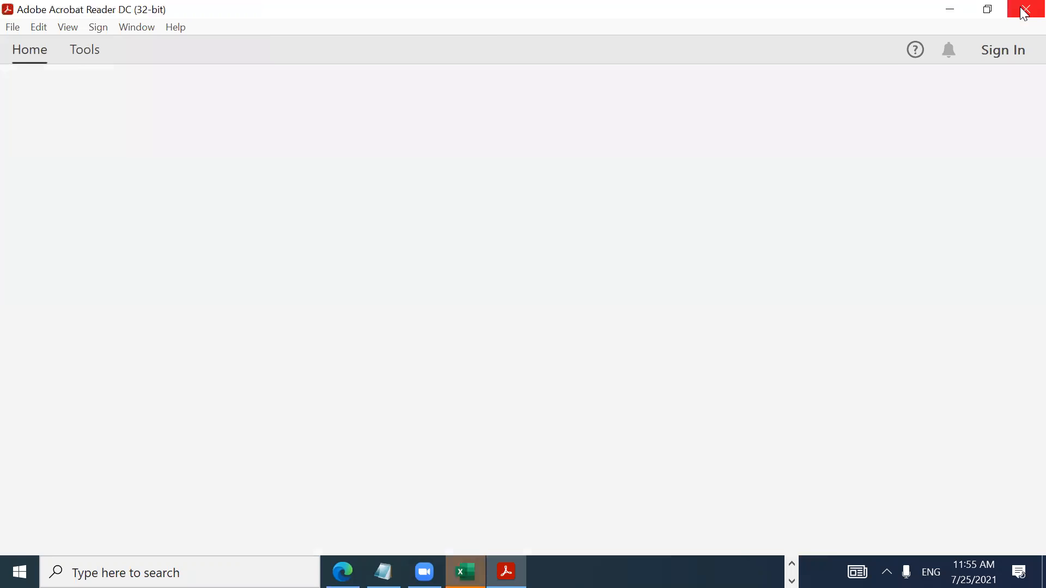
left_click(610, 328)
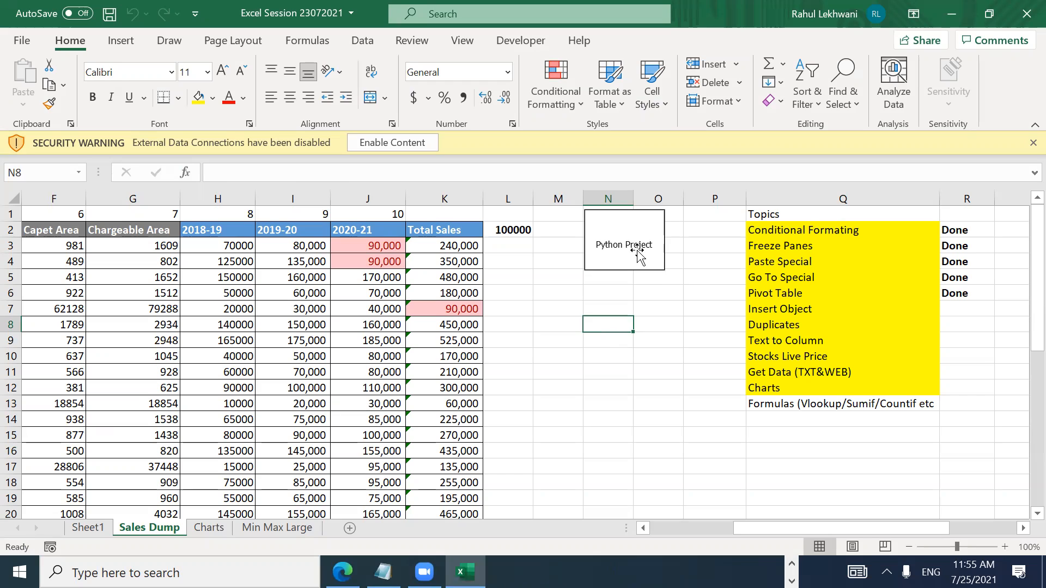
left_click(637, 252)
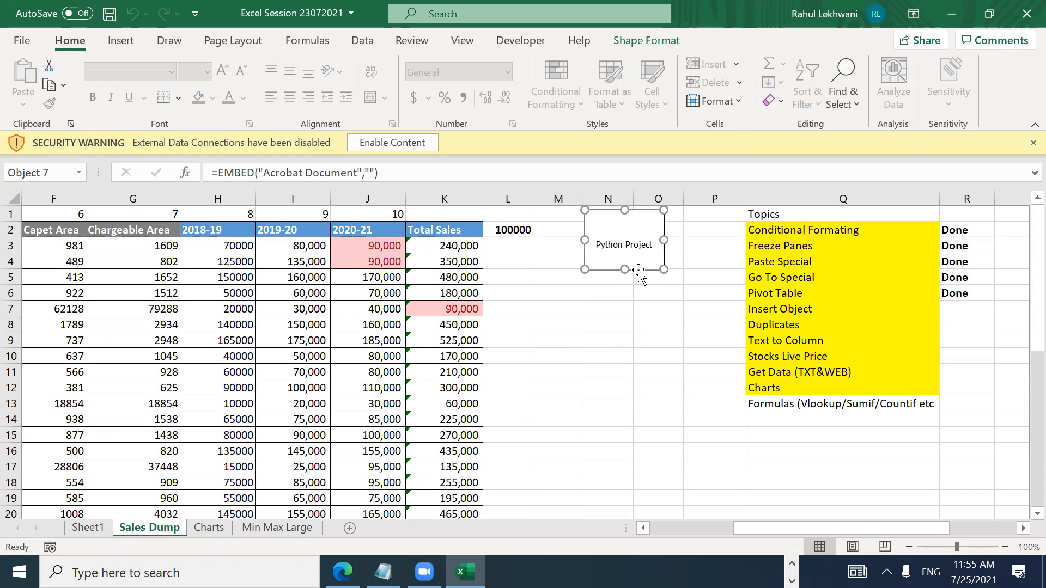
Step: Reselect the Python Project object and nudge it slightly lower beside the sales table
left_click(644, 306)
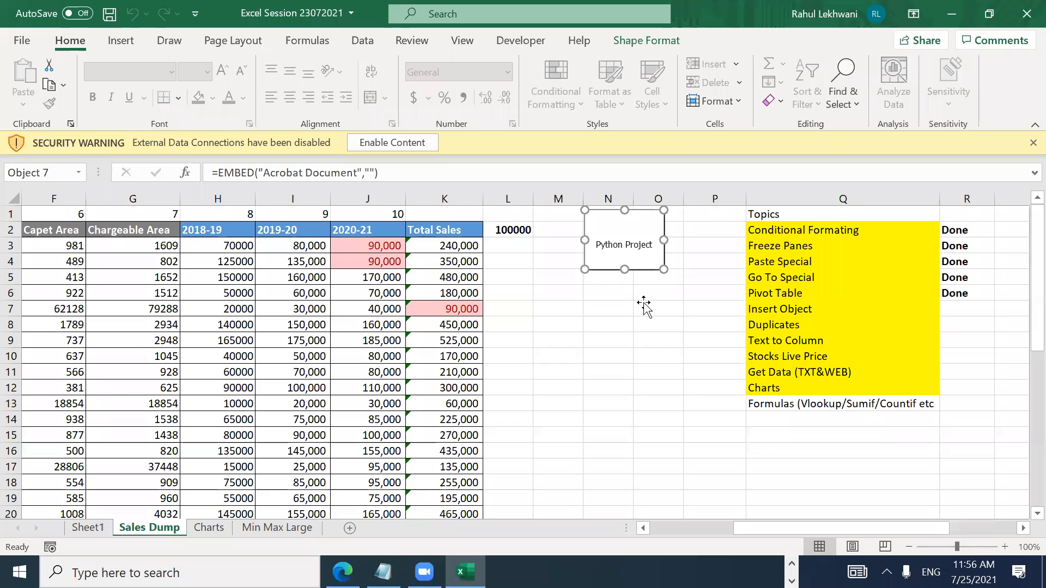
left_click(628, 254)
double_click(627, 250)
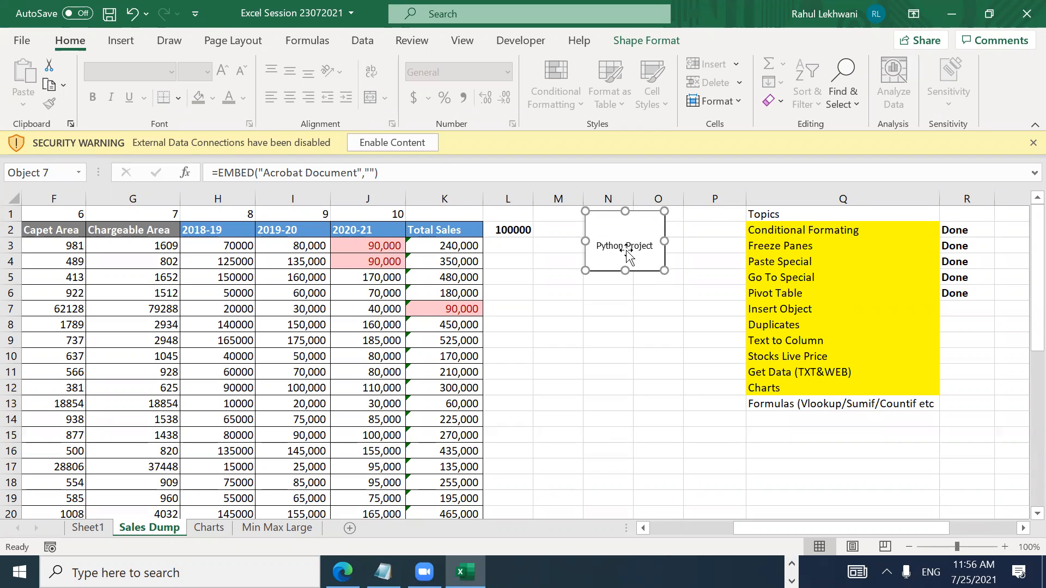
left_click_drag(627, 251, 628, 254)
key("Right")
key("Left")
key("Right")
key("Up")
key("Down")
key("Up")
key("Up")
key("Up")
key("Up")
key("Up")
key("Up")
key("Up")
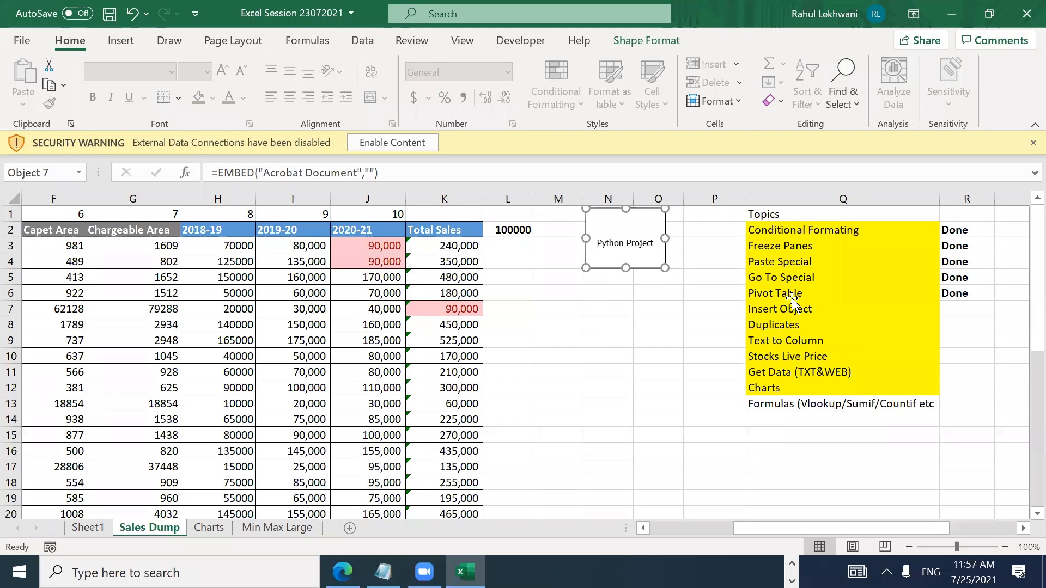
Step: Mark Insert Object as Done by filling Done down from the row above
left_click(828, 296)
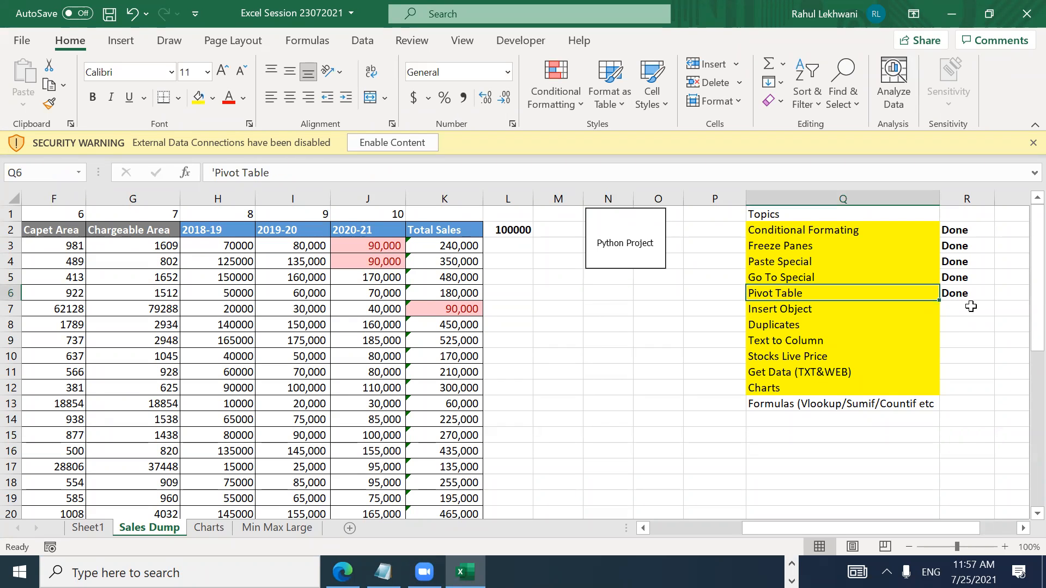
left_click(970, 307)
key("ctrl+d")
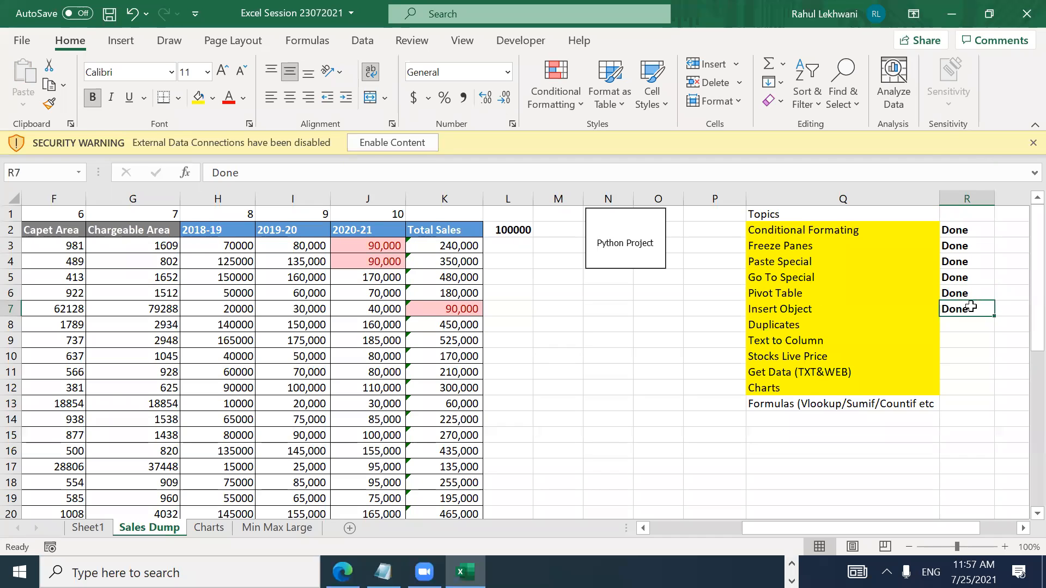
Step: Rename the Duplicates topic in Q8 to 'Remove Duplicates'
key("Left")
key("Down")
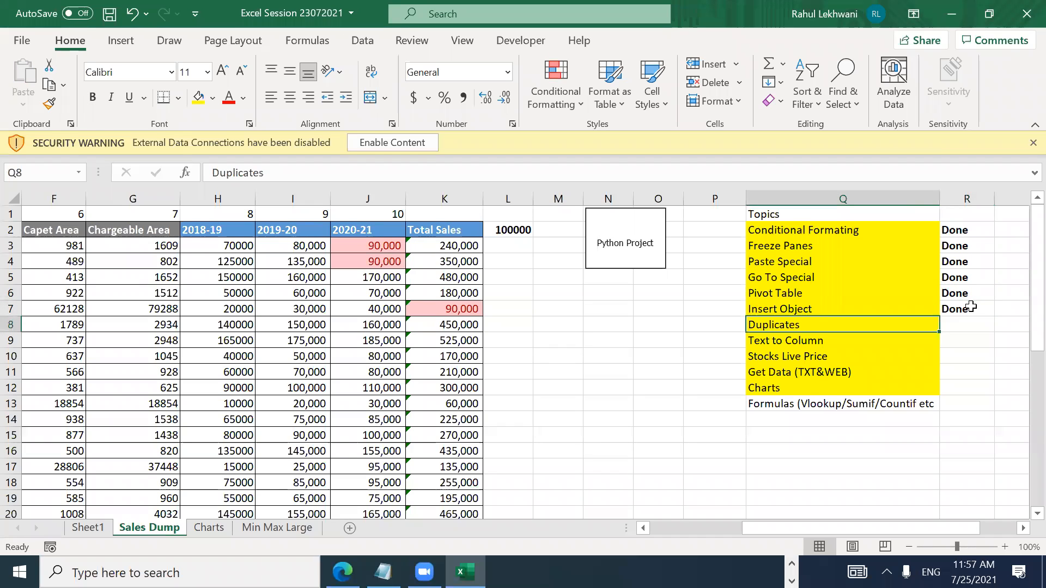
key("F2")
key("Home")
type("Remove")
key("Return")
Step: Move back to the top of the sales table
key("Up")
key("ctrl+Left")
key("ctrl+Left")
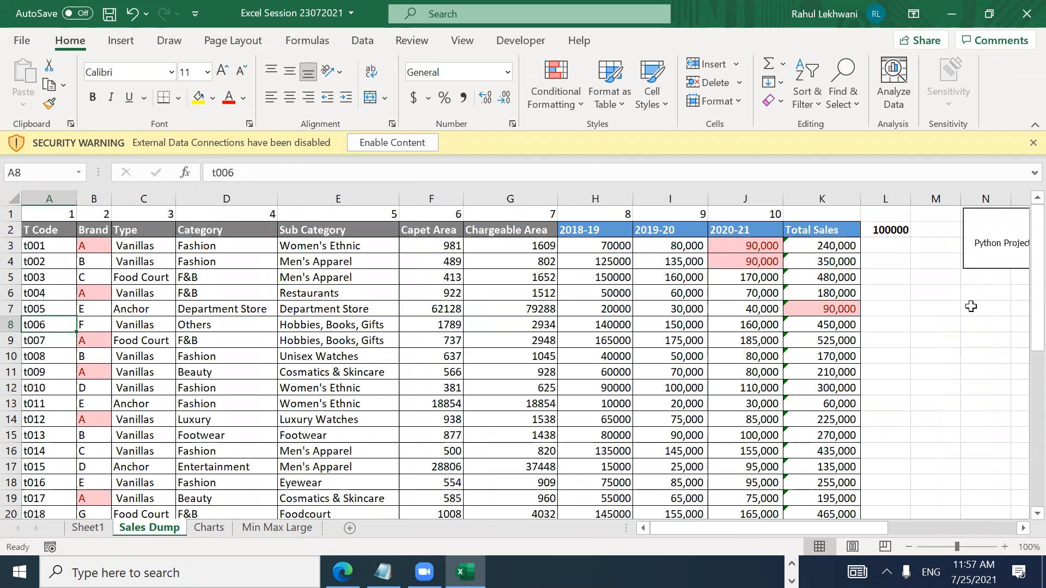
key("ctrl+Up")
key("Right")
key("Down")
key("Down")
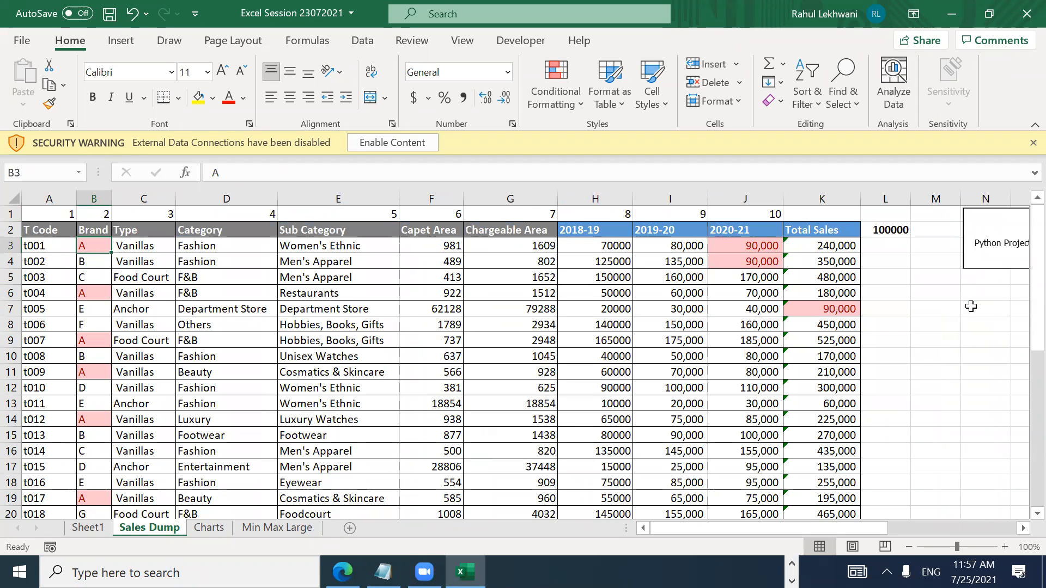
key("Down")
key("Down")
key("Down")
key("Right")
key("Right")
key("Right")
key("Right")
key("Right")
key("Right")
key("Right")
key("Right")
key("Right")
key("Right")
key("Right")
key("Right")
key("Right")
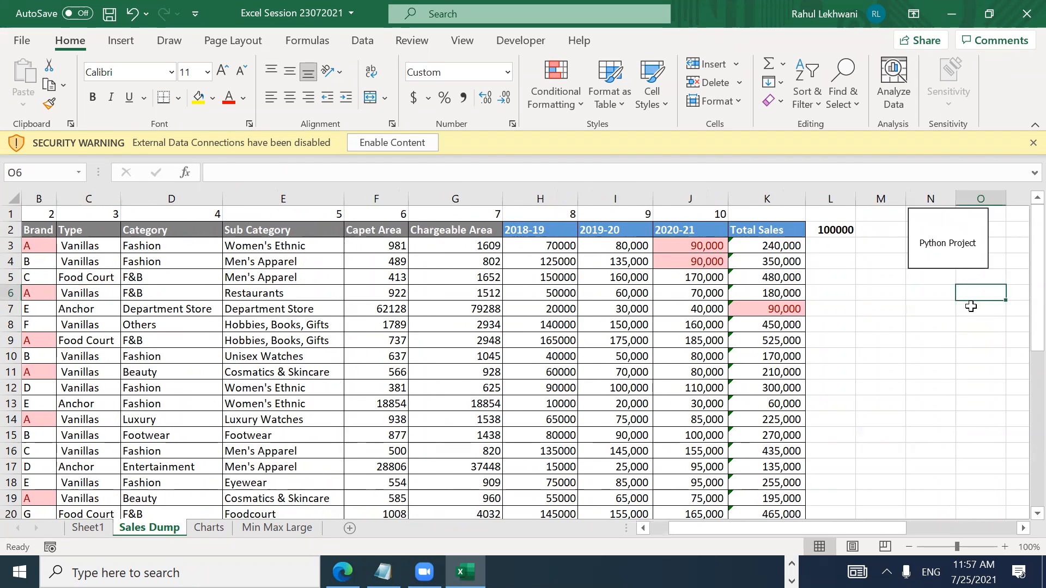
key("Right")
key("Right")
key("Right")
key("Right")
key("Right")
key("Left")
key("Left")
key("Left")
key("Left")
key("Left")
key("Left")
key("Left")
key("Left")
key("Left")
key("Left")
key("Left")
key("Left")
key("Left")
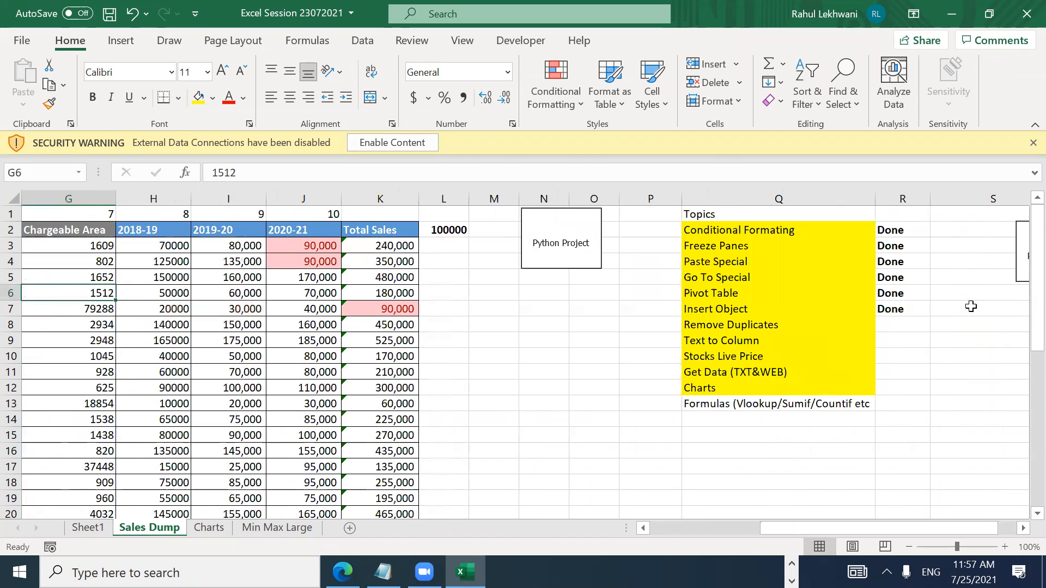
key("Left")
key("Left")
key("Left")
key("Left")
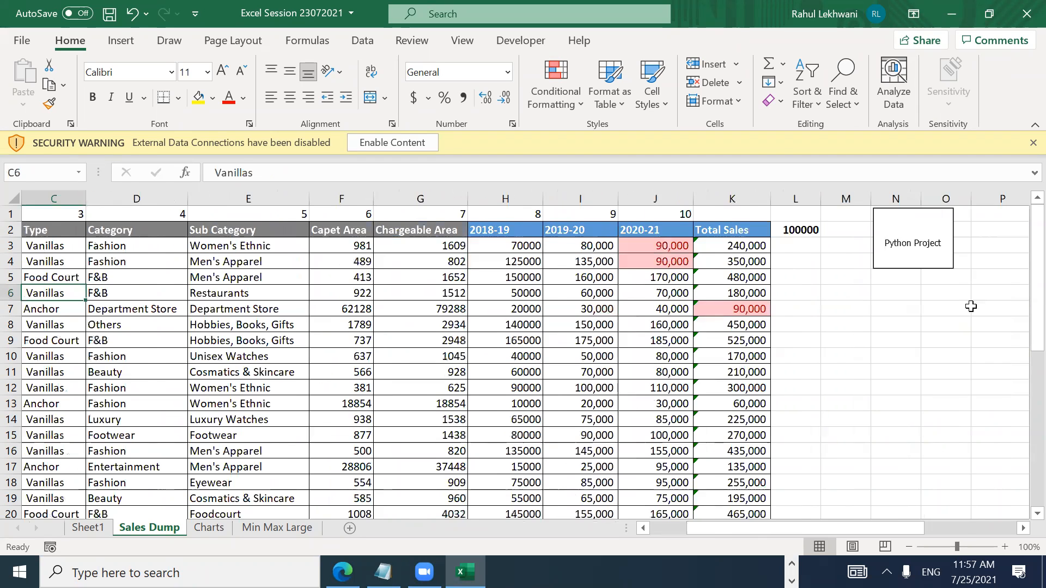
key("Left")
key("Left")
key("Up")
key("Up")
key("Up")
key("Up")
Step: Paste the sales table as values into a new workbook and auto-fit its columns
key("ctrl+a")
key("ctrl+c")
key("ctrl+n")
key("ctrl+alt+v")
key("v")
key("Return")
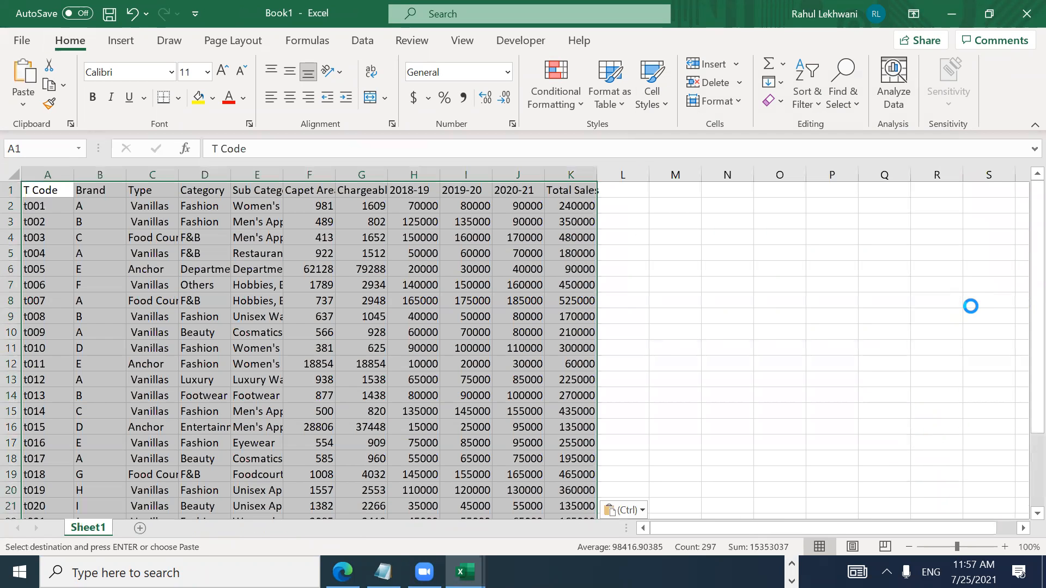
key("alt+h")
key("o")
key("i")
key("Right")
Step: Select the Brand values B2:B27
key("ctrl+Down")
key("ctrl+Up")
key("Down")
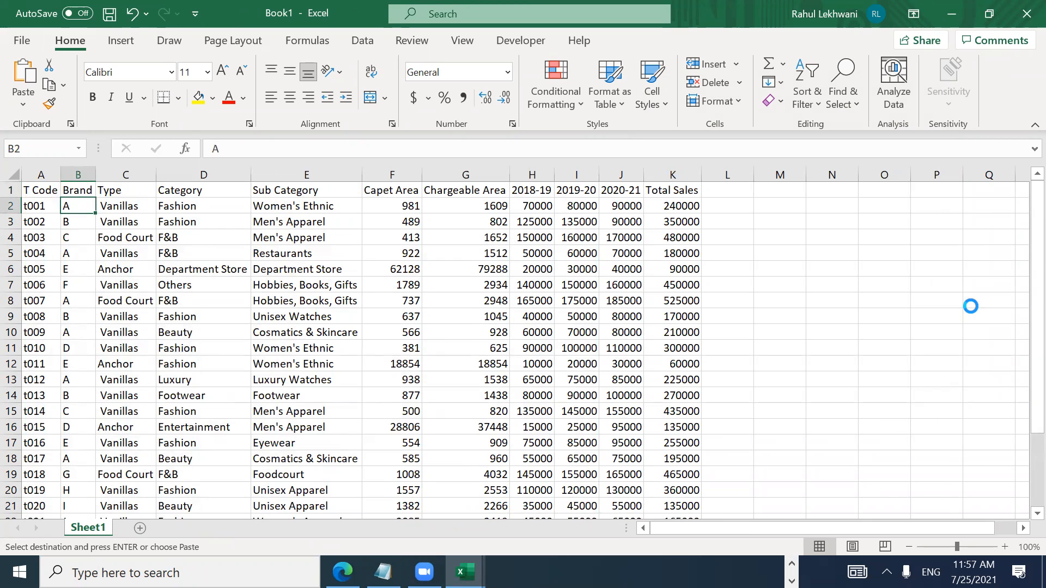
key("ctrl+shift+Down")
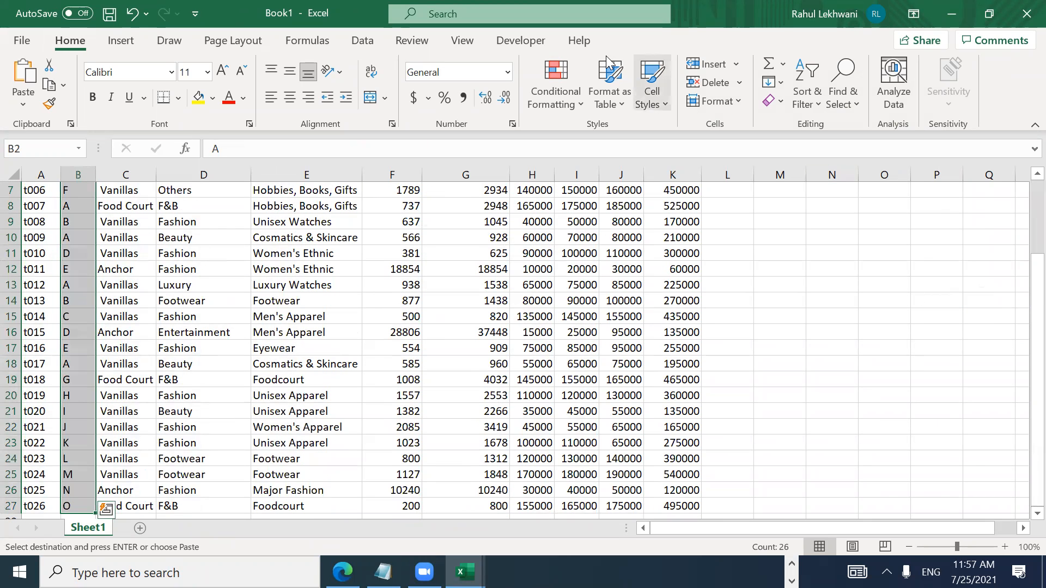
Step: Remove duplicates from the expanded table, checking only the Brand column
left_click(363, 41)
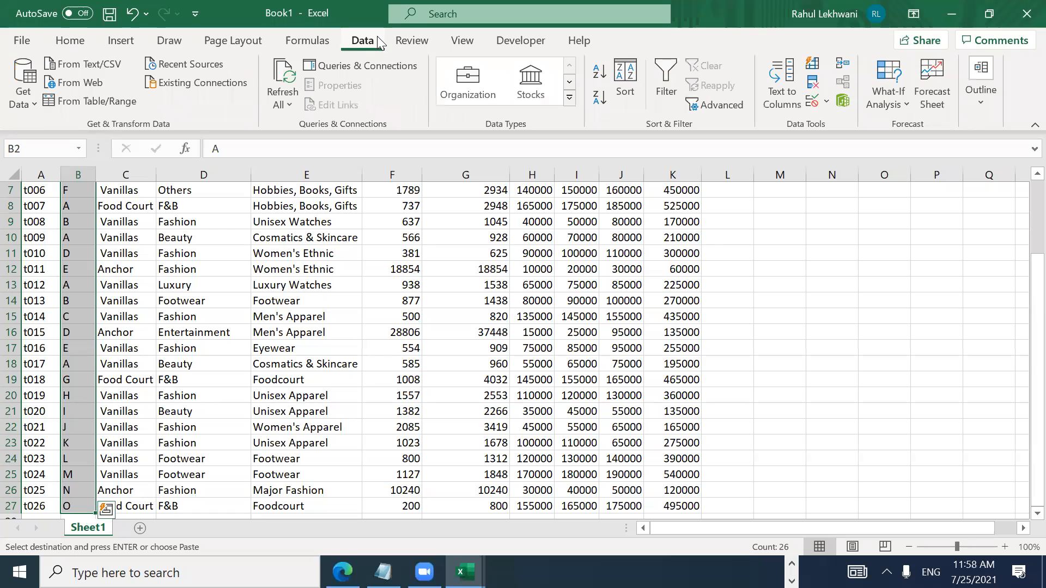
left_click(79, 46)
left_click(365, 49)
left_click(814, 87)
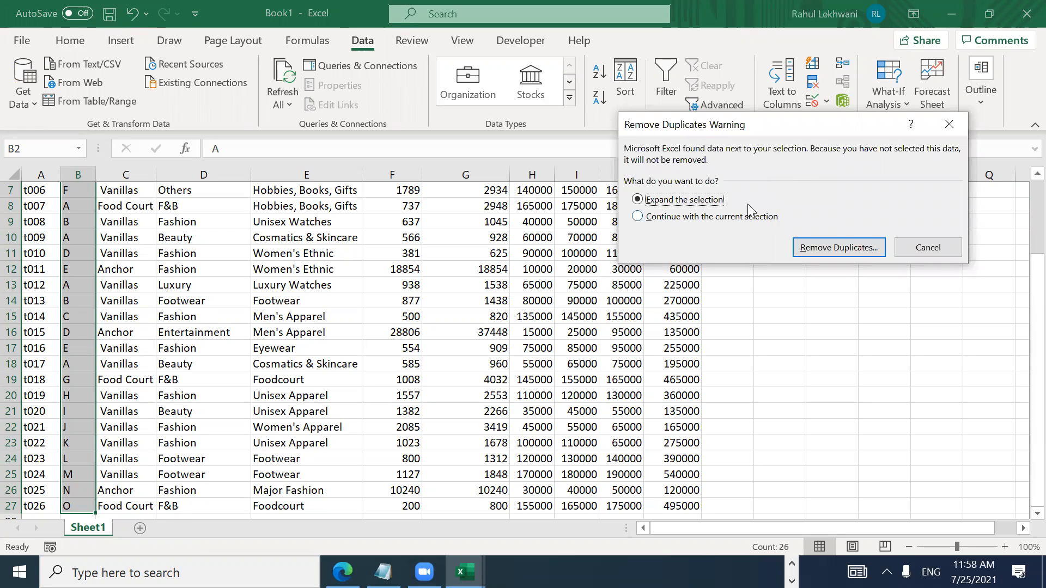
left_click(825, 249)
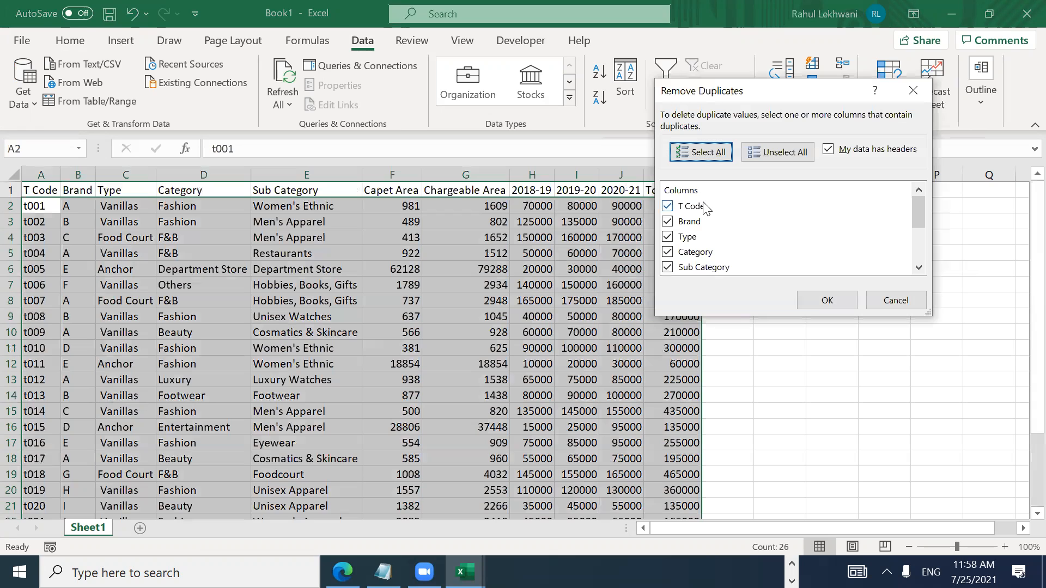
left_click(777, 155)
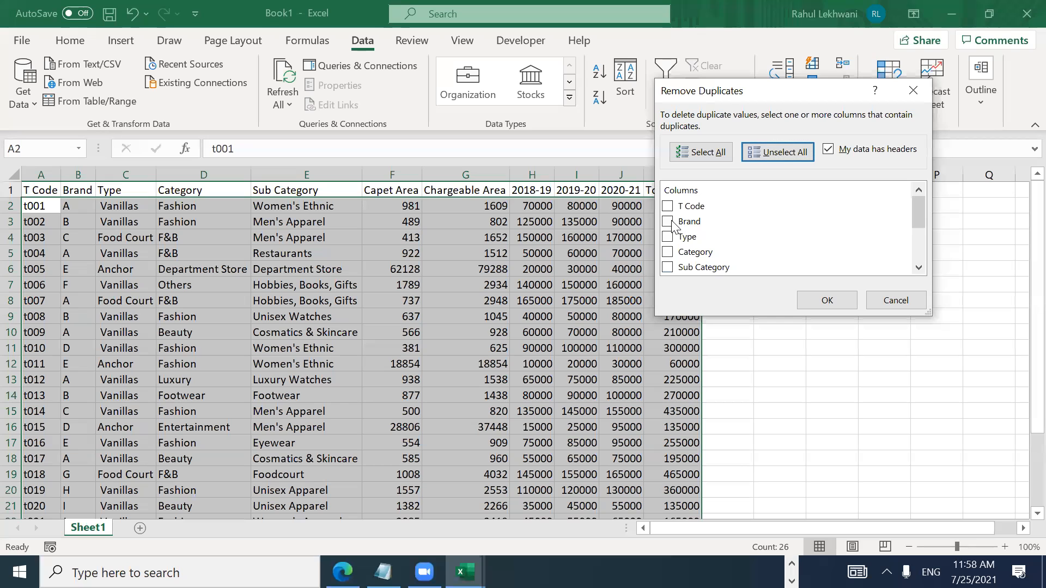
left_click(828, 226)
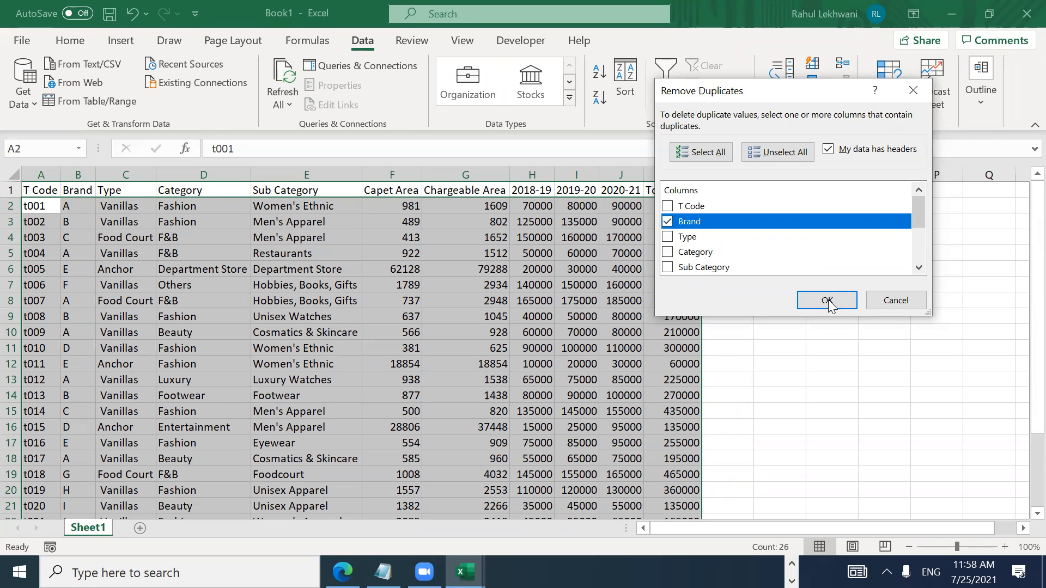
left_click(827, 301)
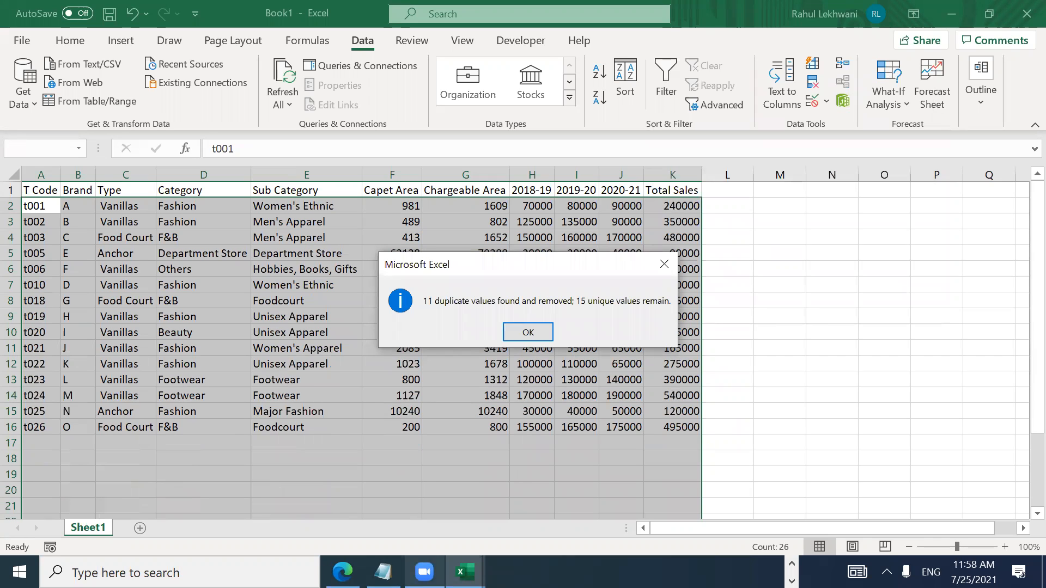
Step: Dismiss the duplicates-removed message, select the Brand data, and close Book1 without saving
mouse_move(342, 572)
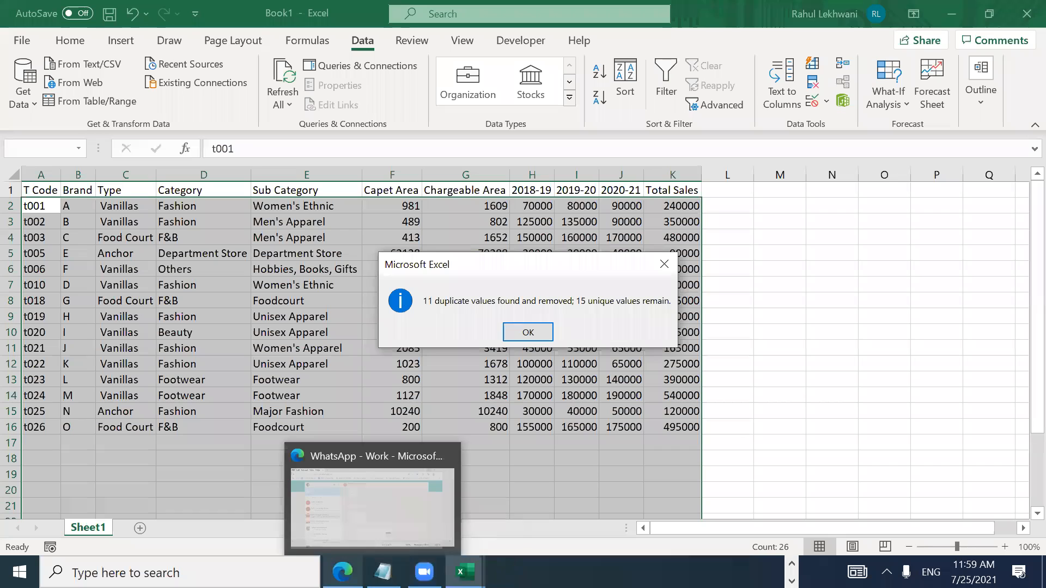
mouse_move(424, 572)
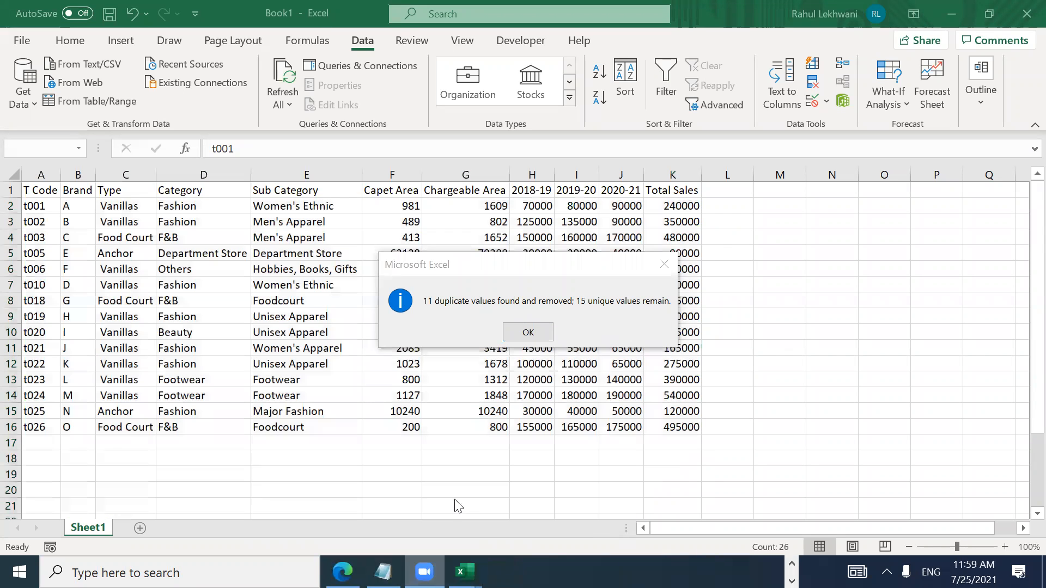
left_click(528, 333)
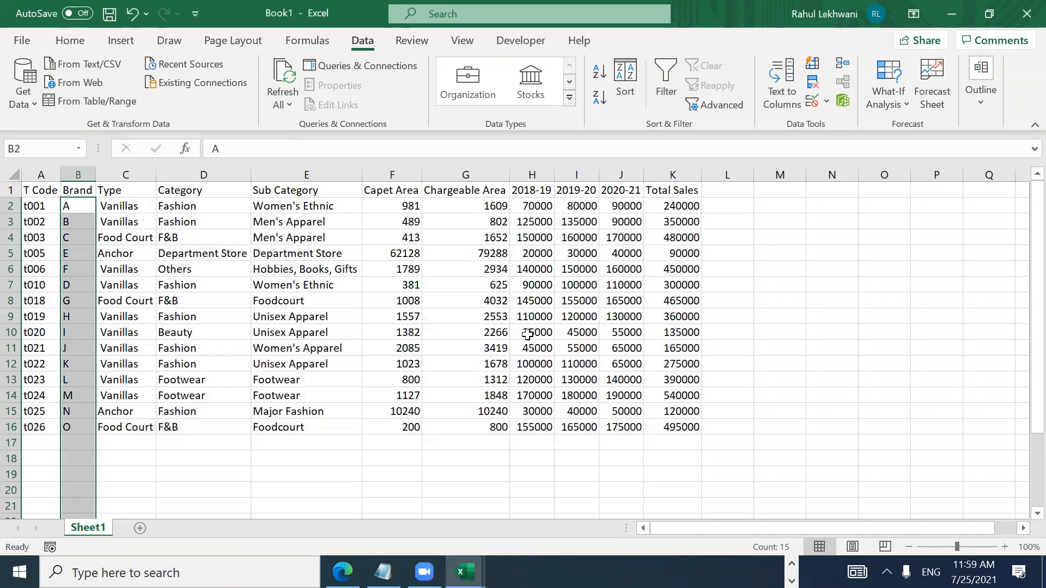
left_click(86, 204)
key("shift+Down")
key("shift+Down")
key("shift+Down")
key("shift+Down")
key("shift+Down")
key("shift+Down")
key("shift+Down")
key("shift+Down")
key("shift+Down")
key("shift+Down")
key("shift+Down")
key("shift+Down")
key("shift+Down")
key("shift+Down")
key("shift+Down")
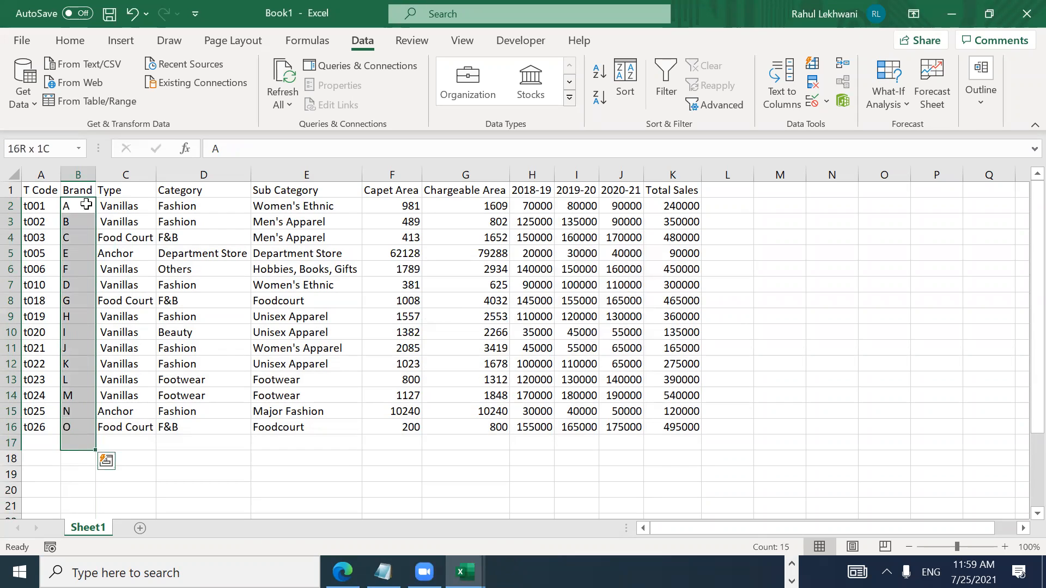
key("shift+Up")
key("shift+Right")
key("shift+Right")
key("shift+Right")
key("shift+Right")
key("shift+Right")
key("shift+Right")
key("shift+Right")
key("shift+Right")
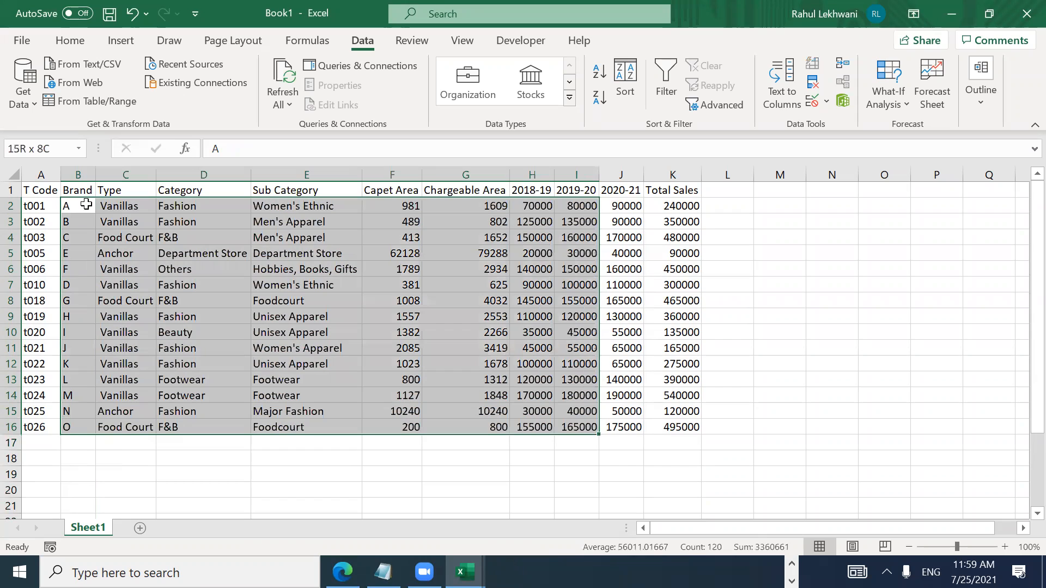
left_click(1026, 13)
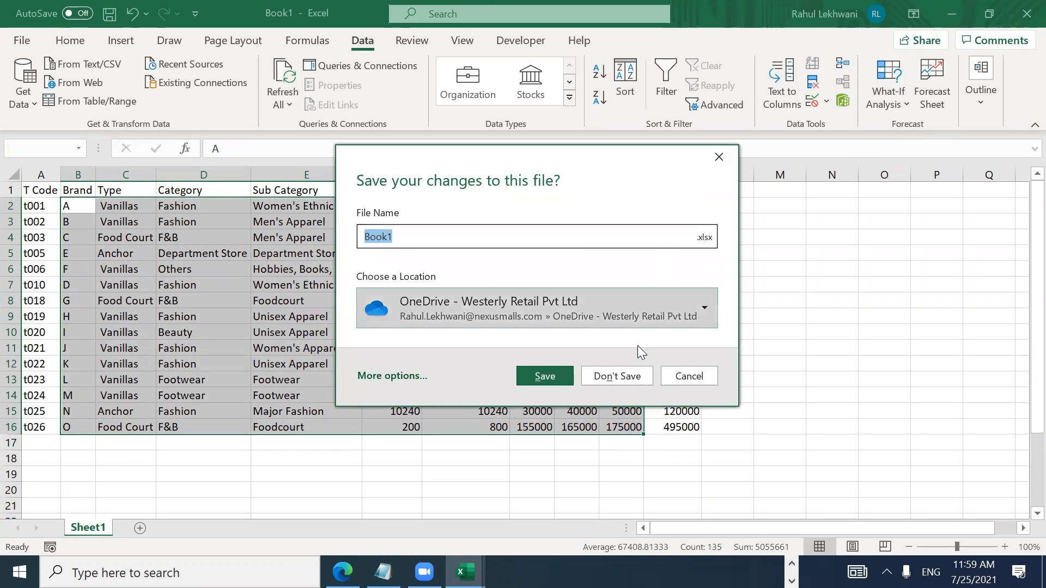
left_click(631, 380)
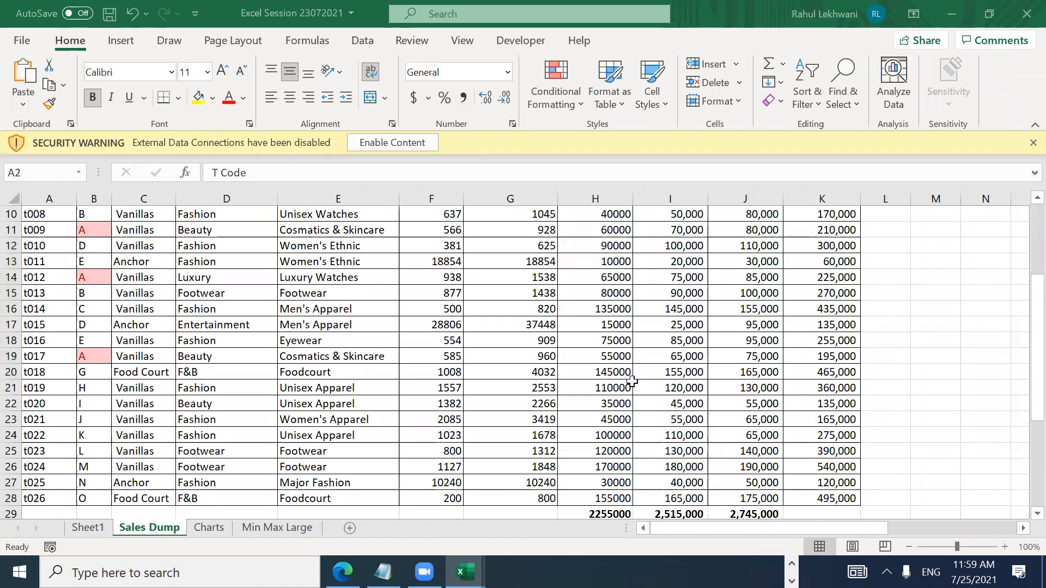
Step: Copy Done from R7 into R8 for Remove Duplicates, then switch to Sheet1's cell L4
key("Right")
key("Right")
key("Right")
key("Right")
key("Right")
key("Right")
key("Right")
key("Right")
key("Right")
key("Right")
key("Right")
key("Right")
key("Right")
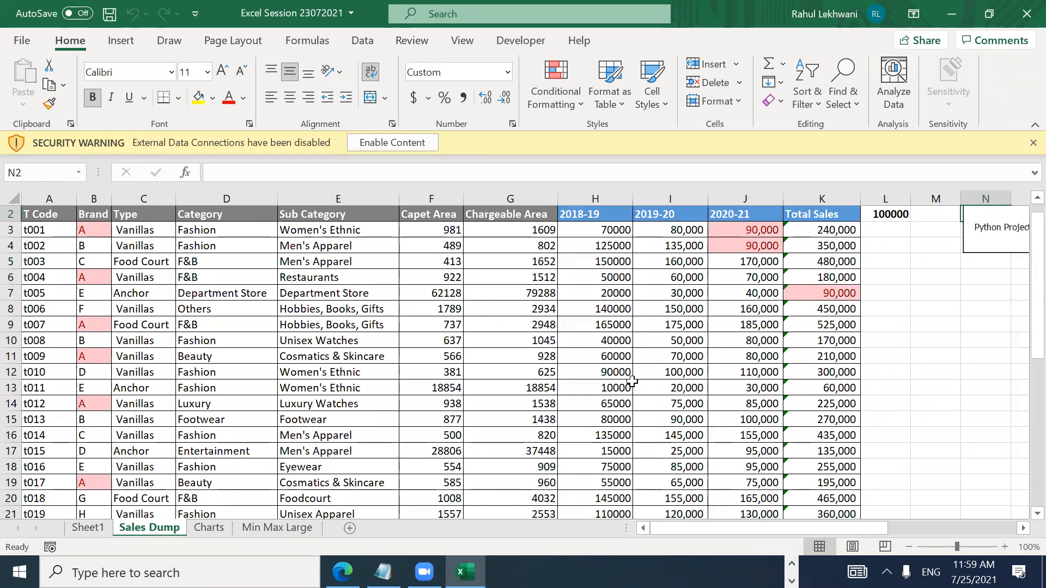
key("Right")
key("Right")
key("Right")
key("Right")
key("Down")
key("Down")
key("Down")
key("Down")
key("Down")
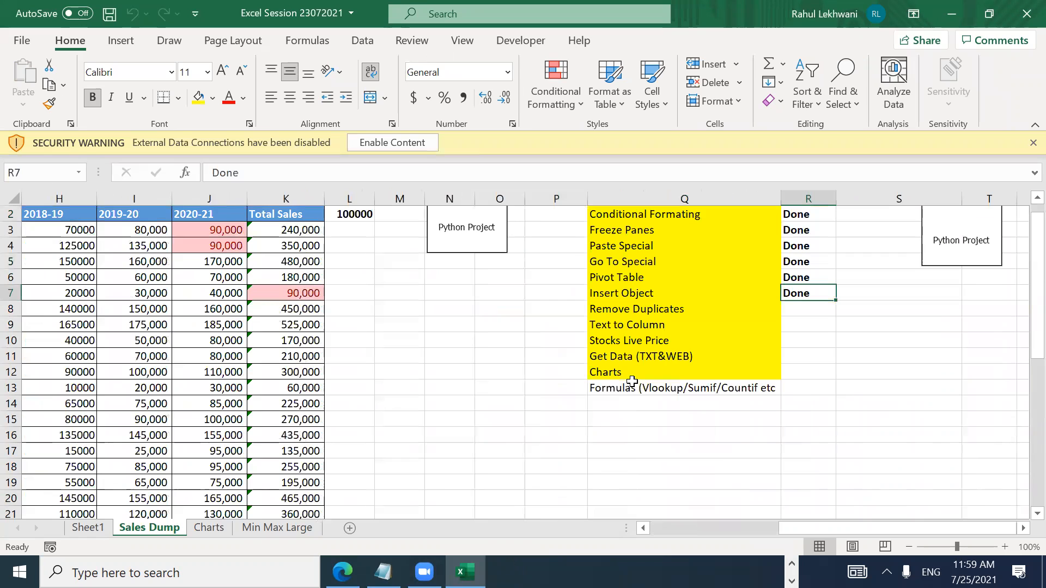
key("ctrl+c")
key("Down")
key("Return")
key("Left")
key("Down")
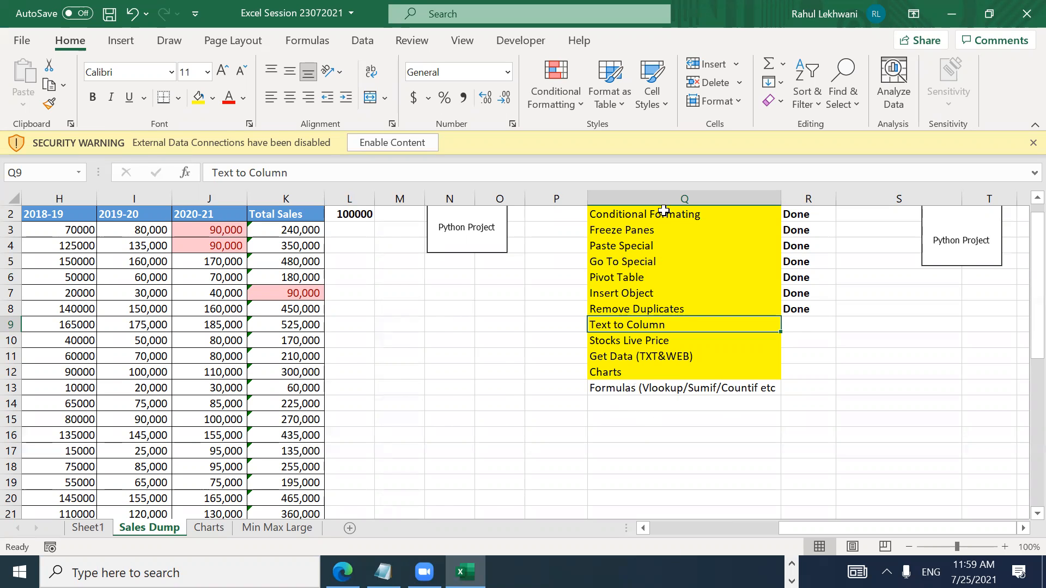
key("ctrl+Page_Up")
key("Right")
key("Right")
key("Right")
Step: Enter a sample full name in L4, fix its spelling, use a space separator, and auto-fit column L
key("Left")
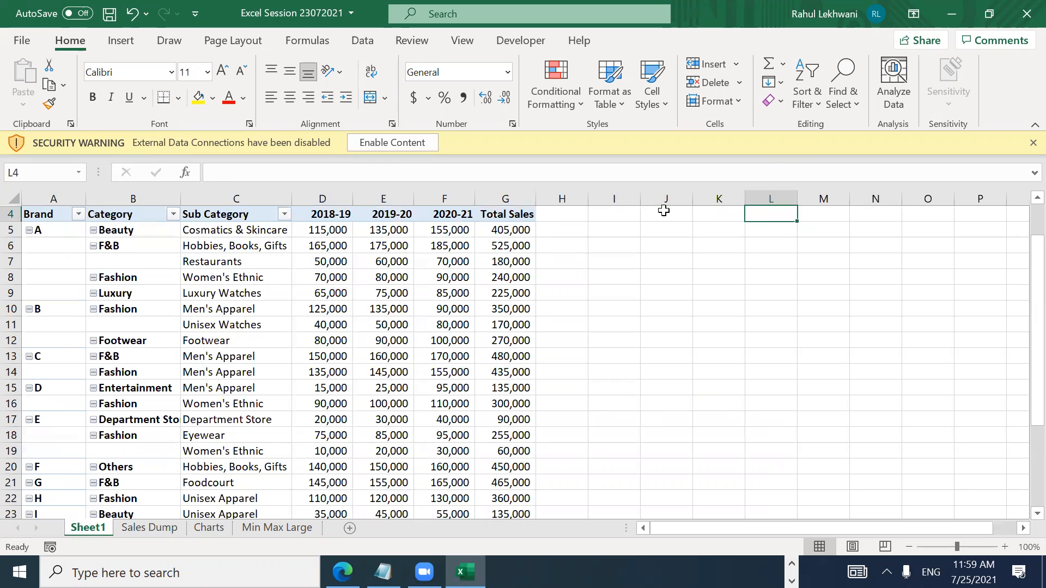
key("Return")
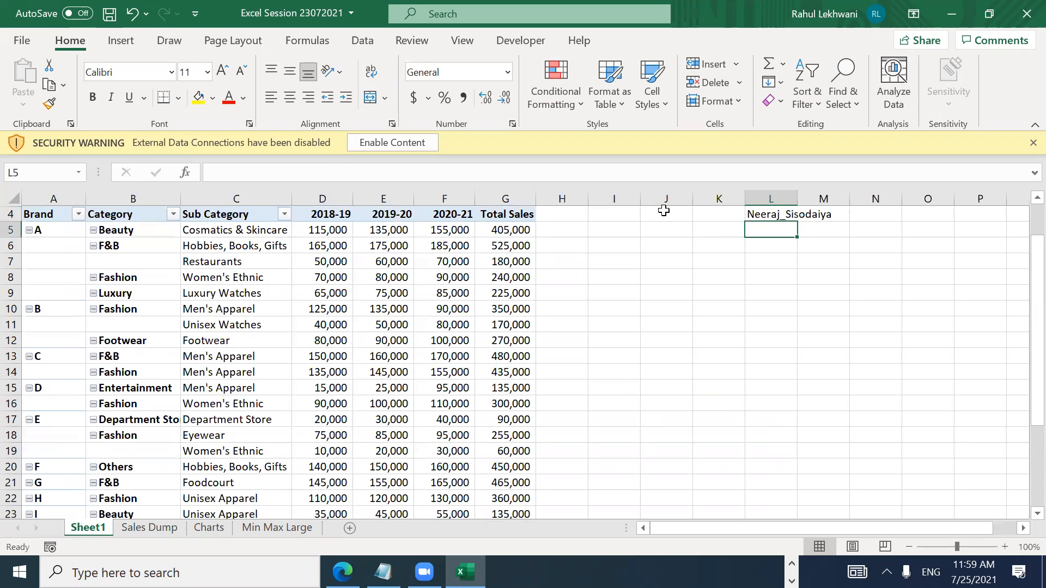
key("Up")
key("F2")
key("Left")
key("Left")
key("Left")
key("BackSpace")
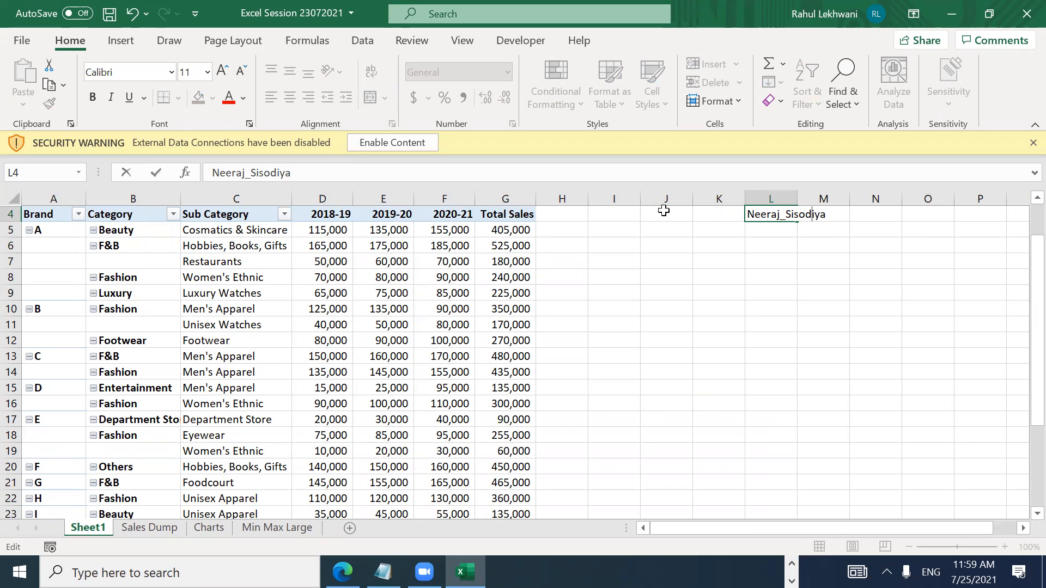
key("ctrl+Return")
key("alt+h")
key("o")
key("i")
key("Right")
key("Left")
key("Left")
key("Right")
key("Right")
key("Left")
key("Right")
key("Left")
key("Right")
key("Left")
key("F2")
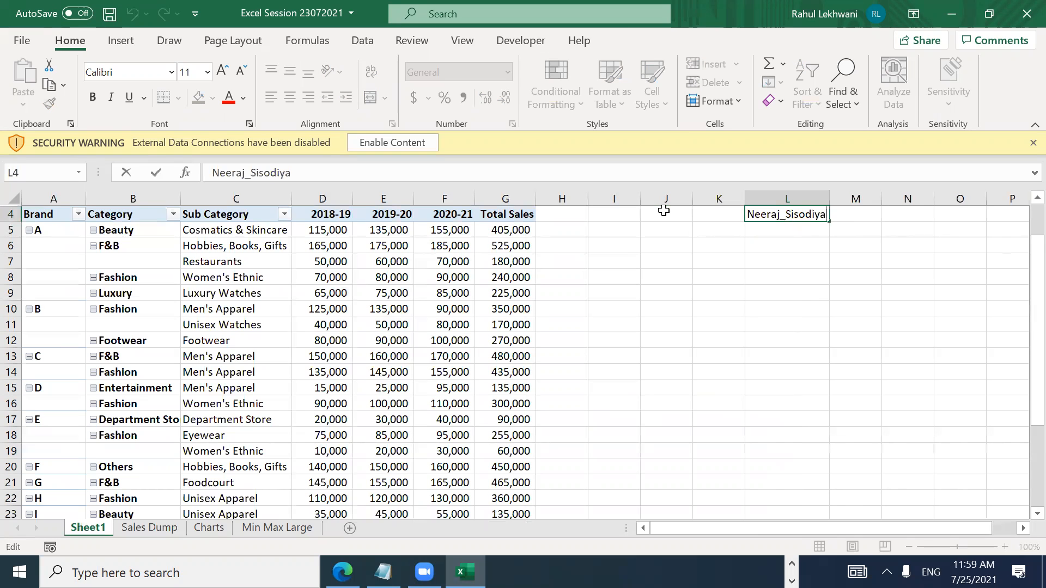
key("Left")
key("Left")
key("Left")
key("Left")
key("Left")
key("Left")
key("Left")
key("Left")
key("shift+Left")
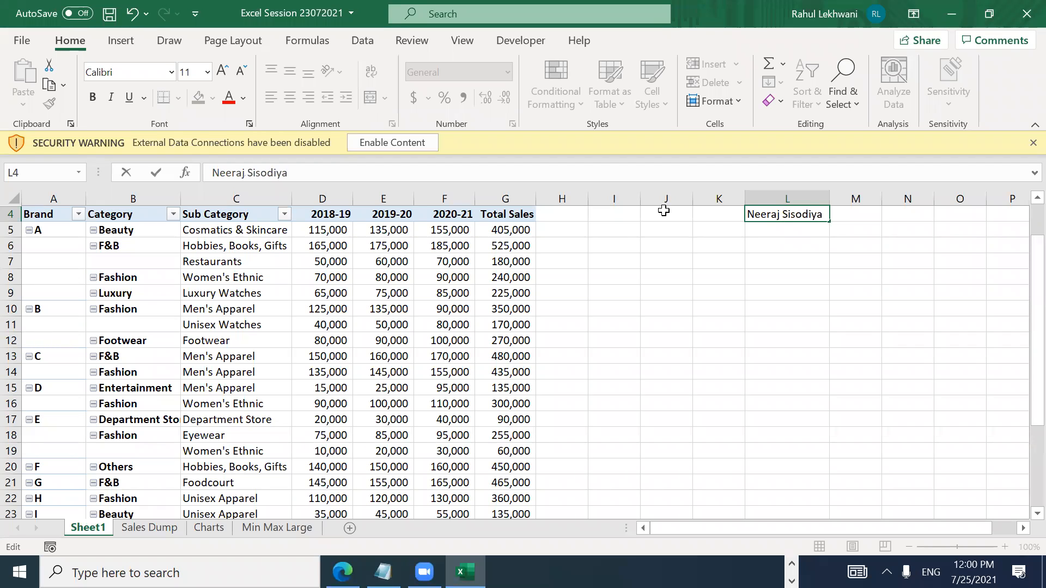
key("Return")
Step: Enter a second sample full name in L5
key("Up")
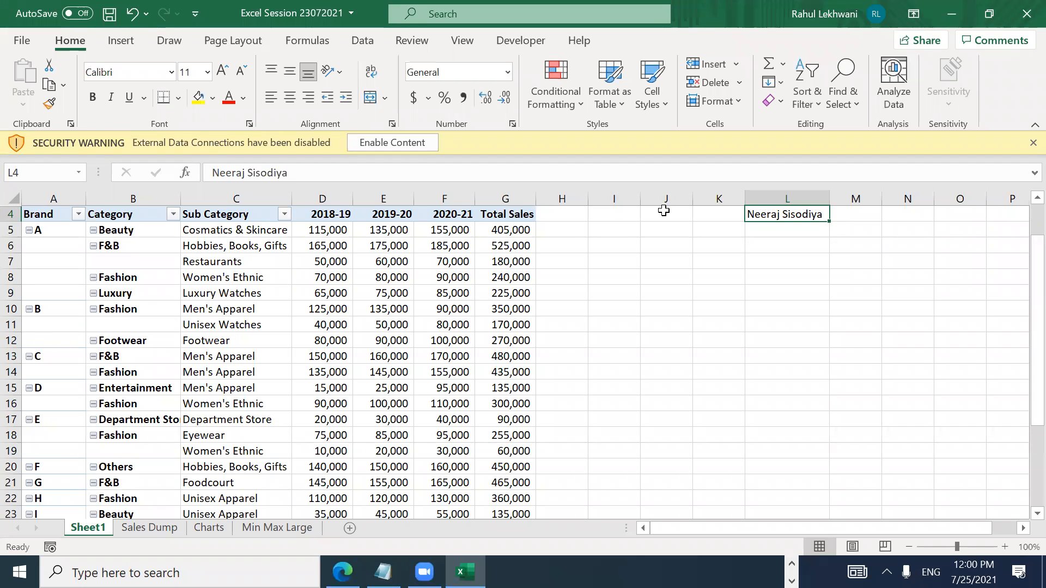
key("Down")
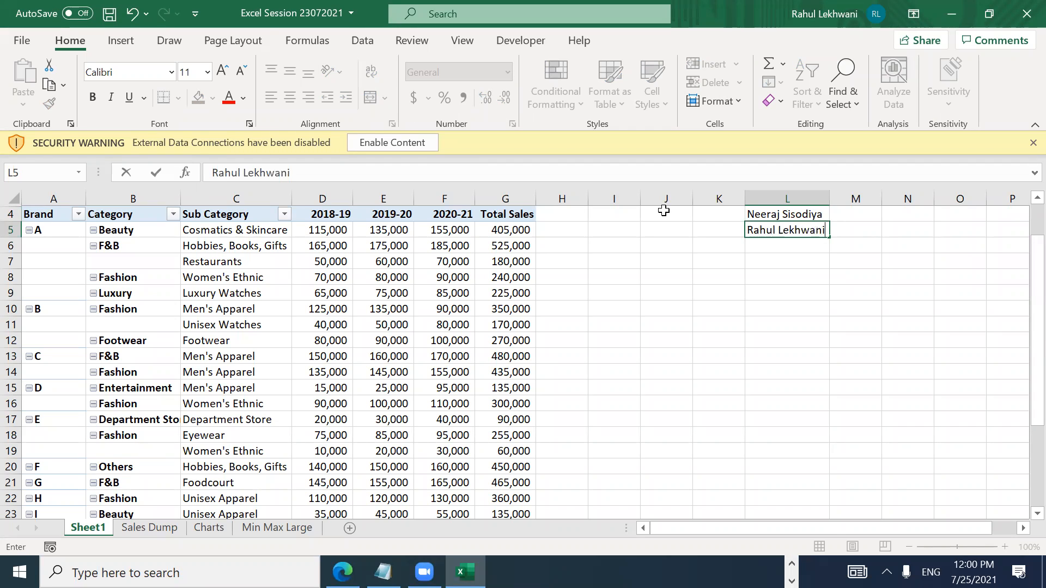
key("Return")
key("Up")
key("Up")
key("Down")
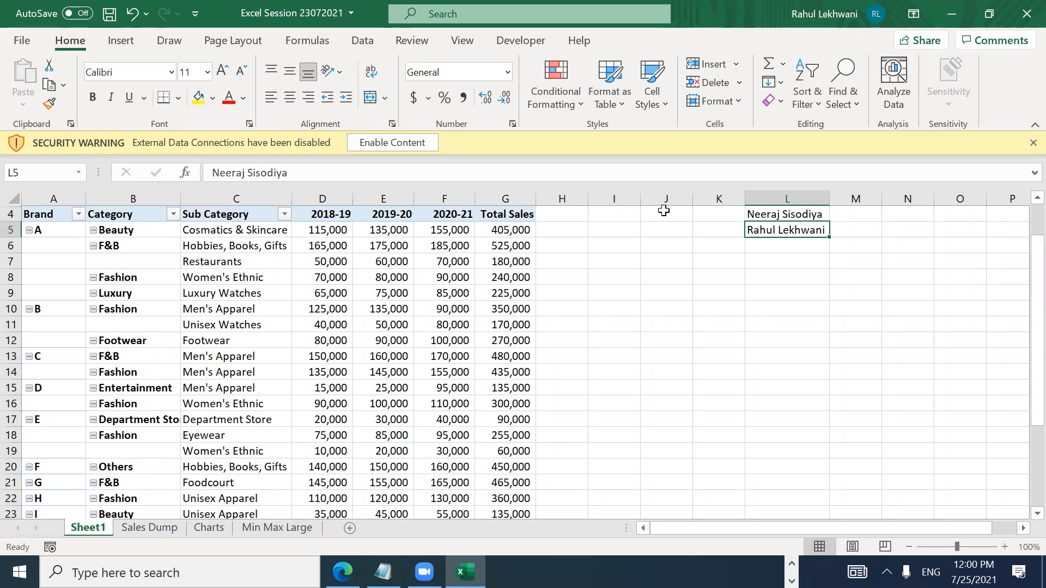
key("F2")
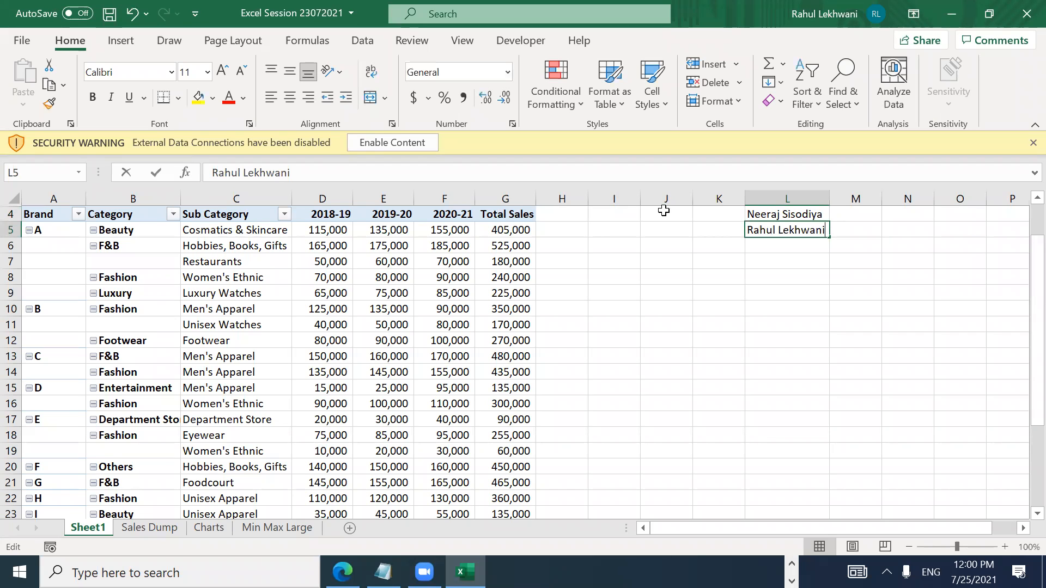
key("Return")
key("Up")
key("Up")
key("Down")
key("Down")
key("Up")
key("Up")
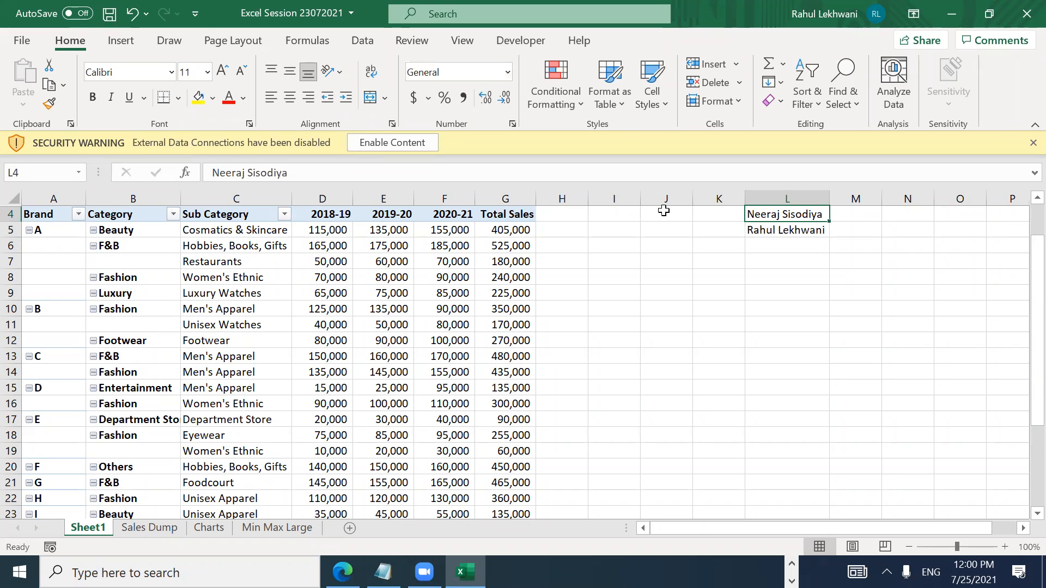
key("Right")
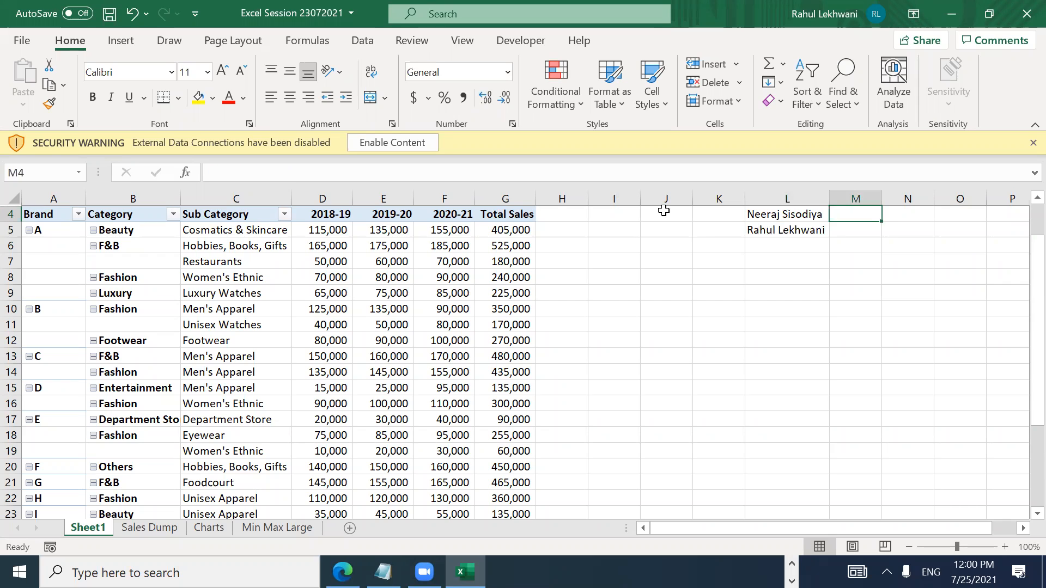
key("Left")
Step: Move the names down to L5:L6 and add Full Name, First Name, Last Name headers
key("shift+Down")
key("ctrl+x")
key("Down")
key("ctrl+v")
key("Up")
type("Full na")
key("BackSpace")
key("BackSpace")
type("Name")
key("Tab")
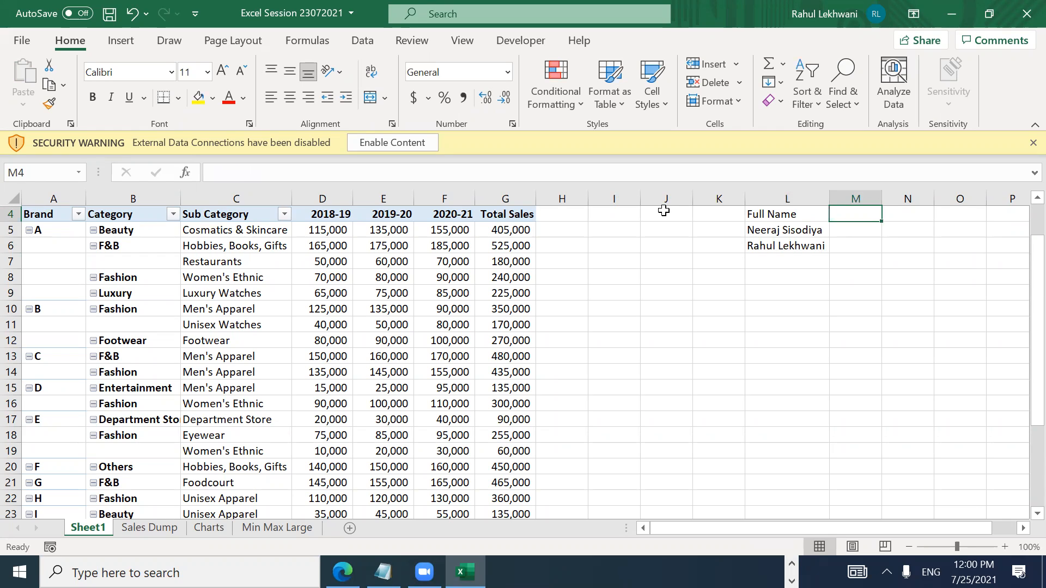
type("First")
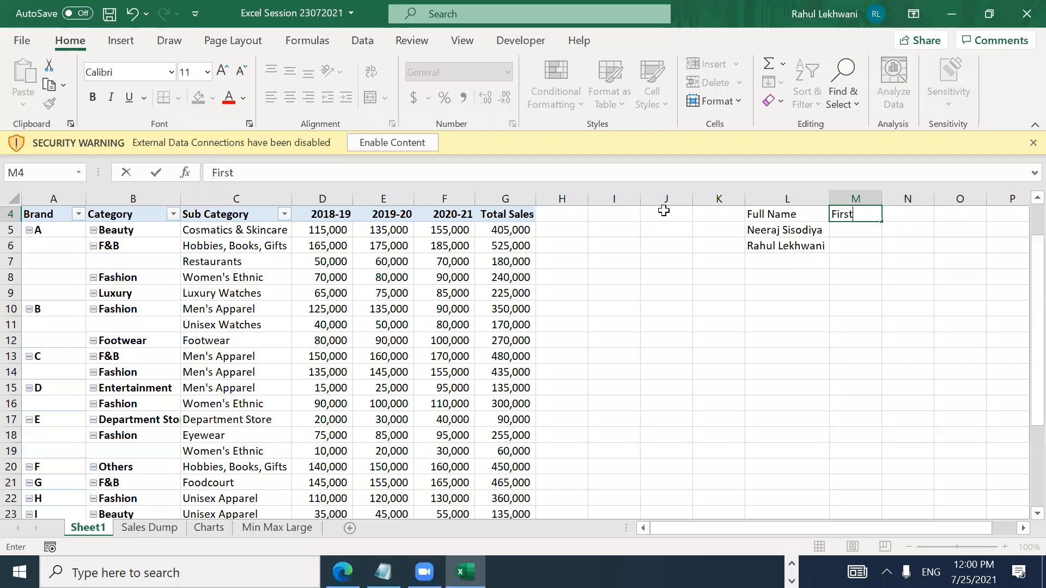
type(" Name")
key("Tab")
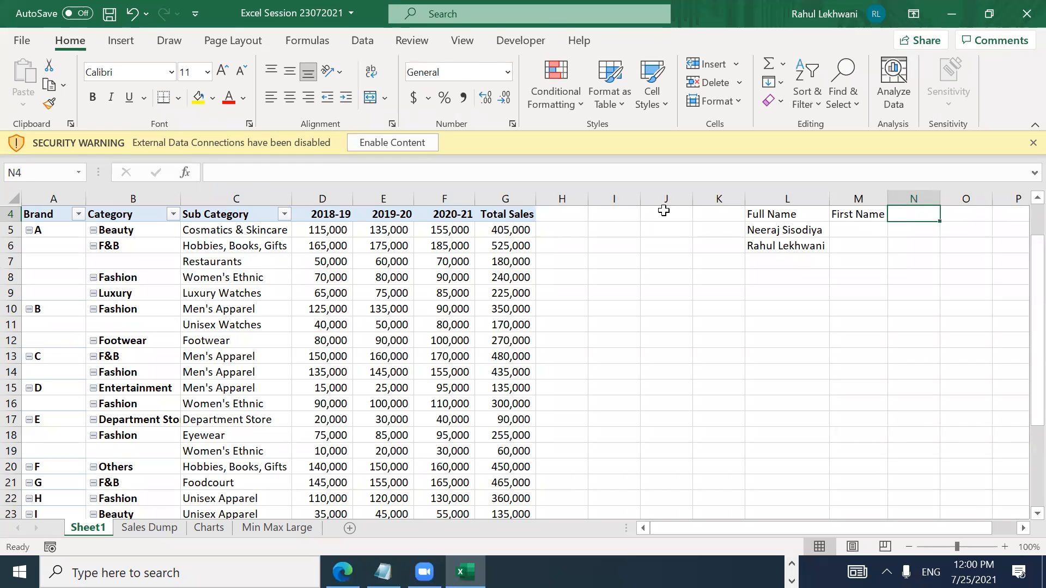
type("Last Name")
key("Return")
Step: Select the two full names in L5:L6
key("Up")
key("alt+o")
key("c")
key("s")
key("Escape")
key("alt+o")
key("Right")
key("Right")
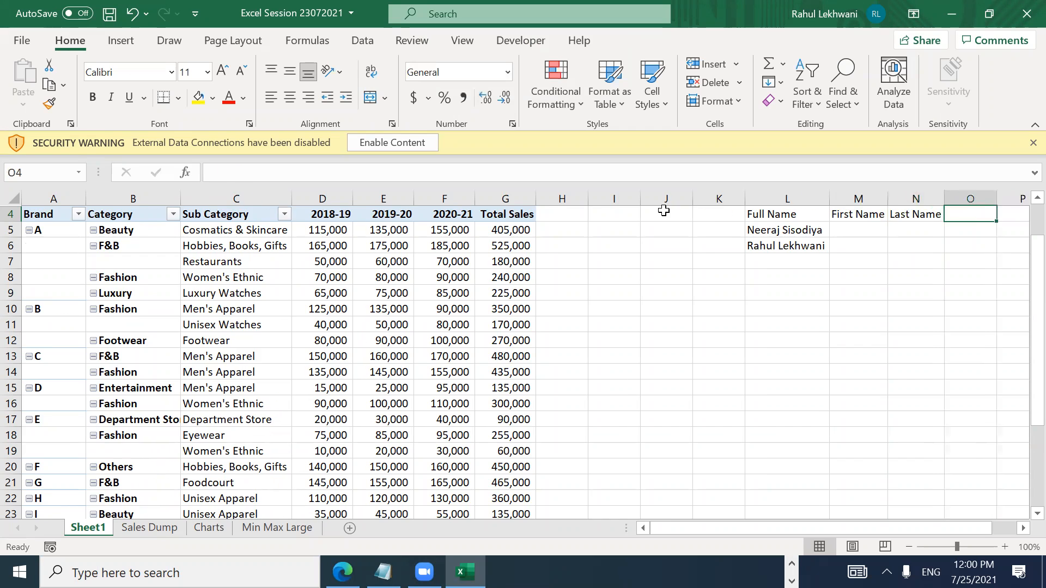
key("Left")
key("Left")
key("Left")
key("Left")
key("Right")
key("Right")
key("Left")
key("Left")
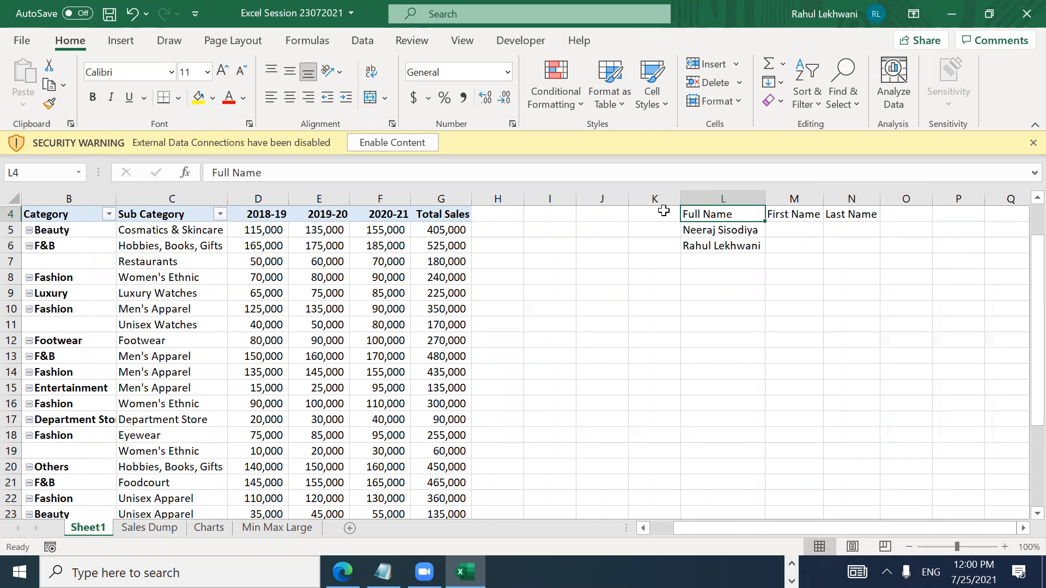
key("Right")
key("Left")
key("Down")
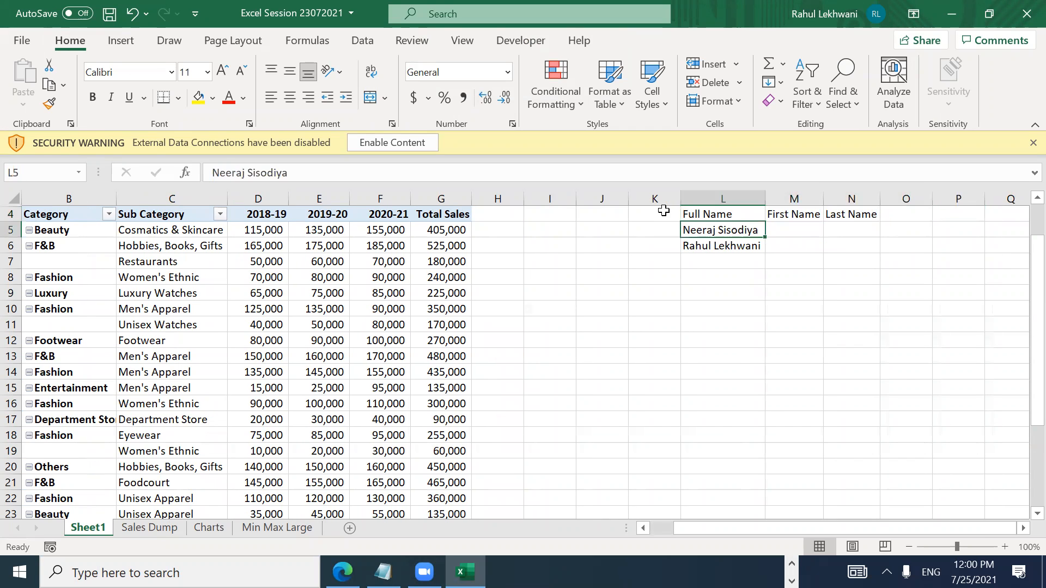
key("shift+Down")
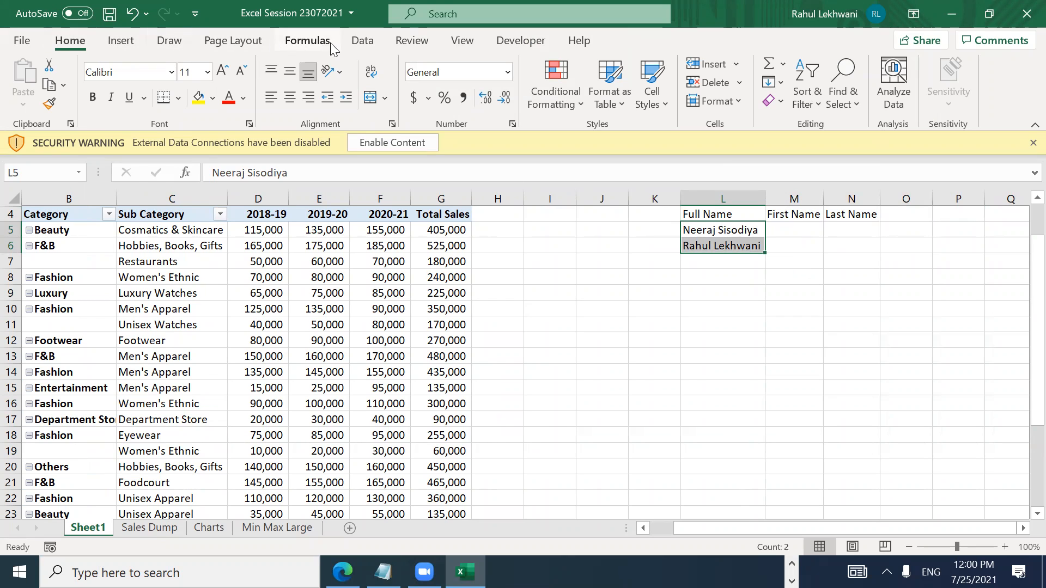
Step: Start Text to Columns on the selected names and keep the Delimited type
left_click(362, 40)
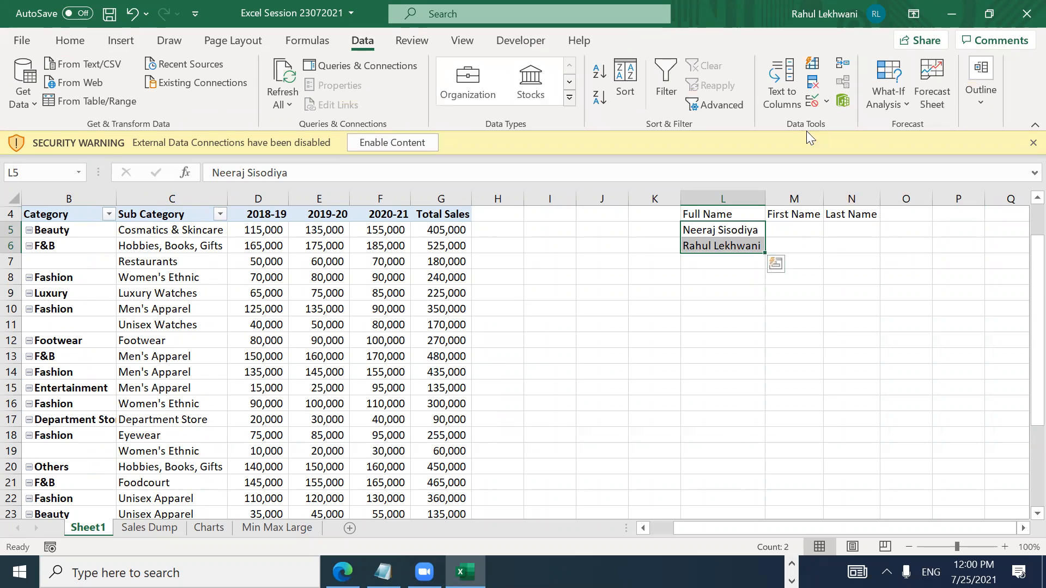
left_click(791, 94)
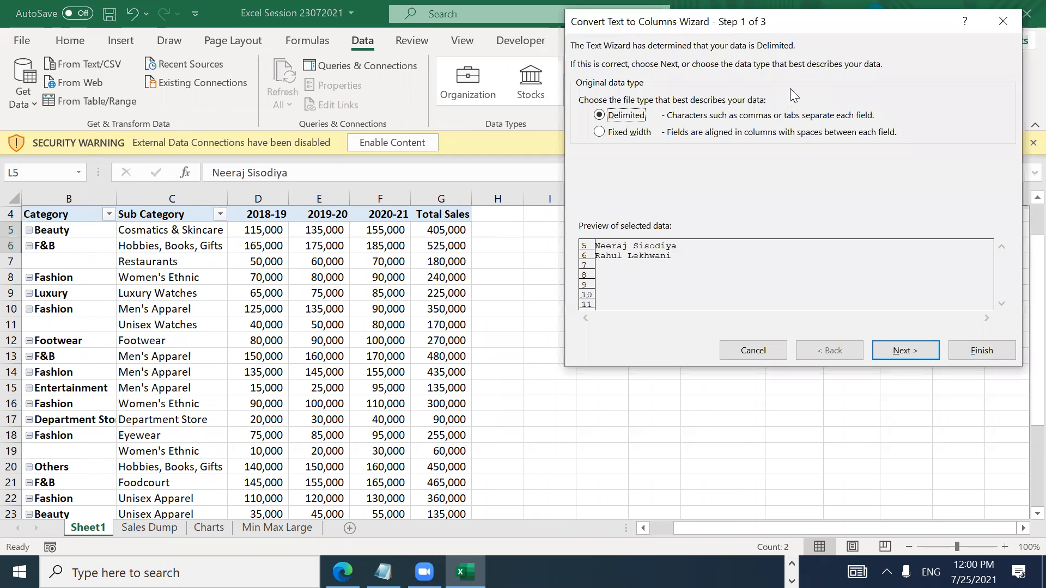
left_click_drag(759, 32, 330, 69)
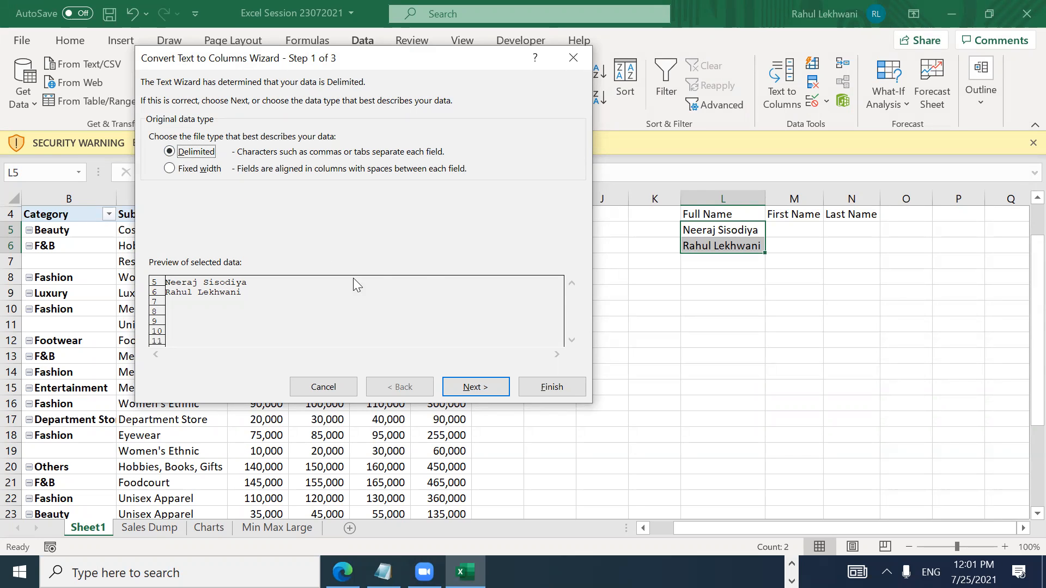
left_click(461, 388)
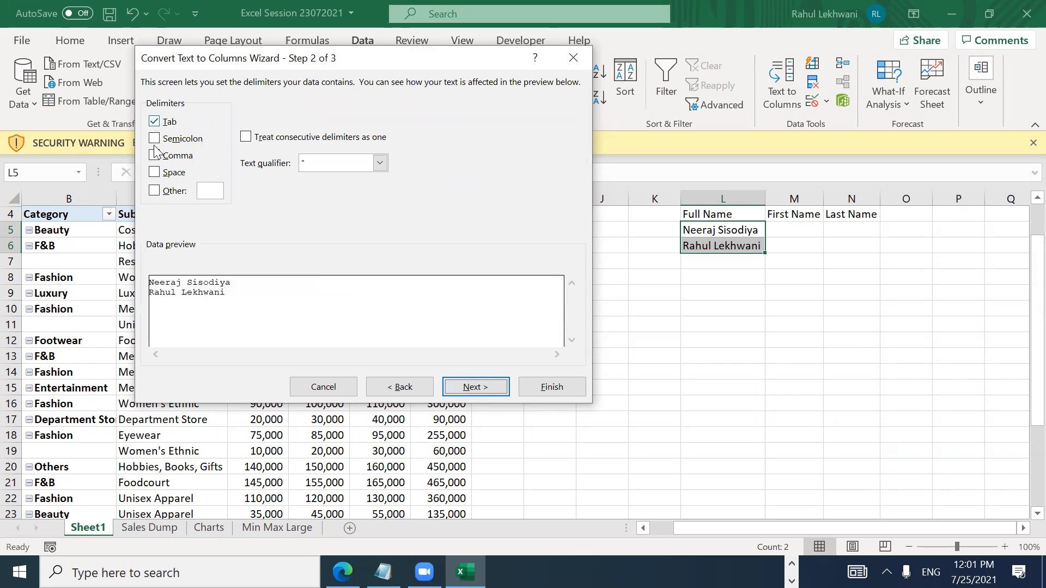
Step: Untick Tab, use Space as the delimiter, and finish so surnames land in column M
left_click(157, 122)
left_click(154, 173)
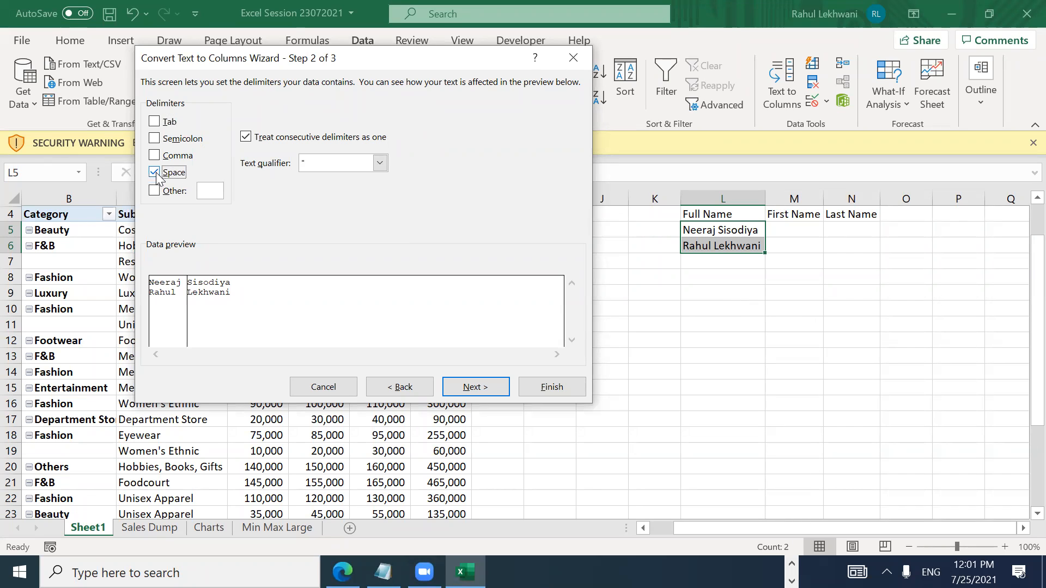
left_click(155, 173)
left_click(155, 173)
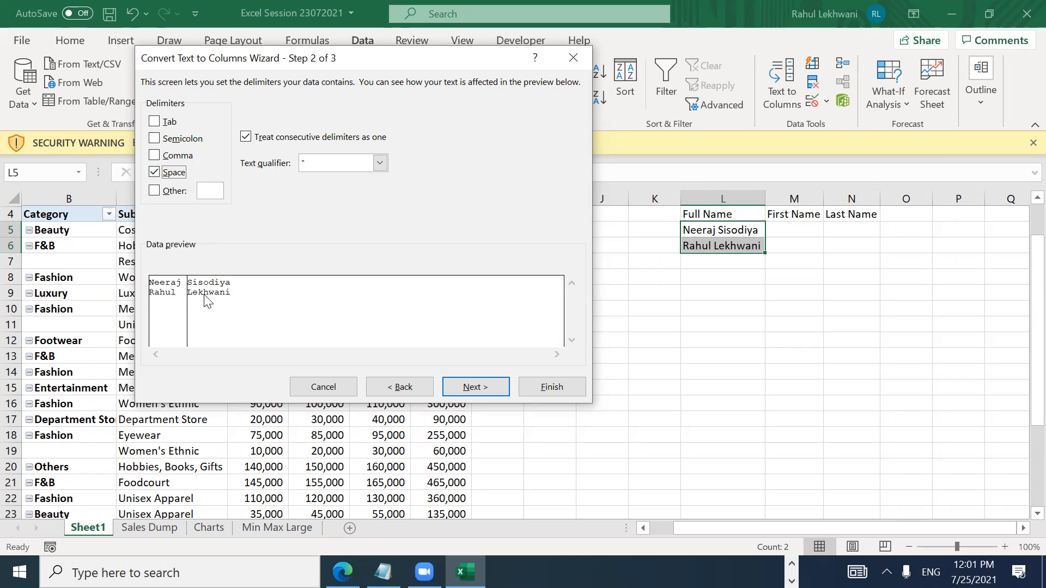
left_click(159, 176)
left_click(159, 176)
left_click(159, 176)
left_click(158, 176)
left_click(159, 176)
left_click(158, 176)
left_click(158, 176)
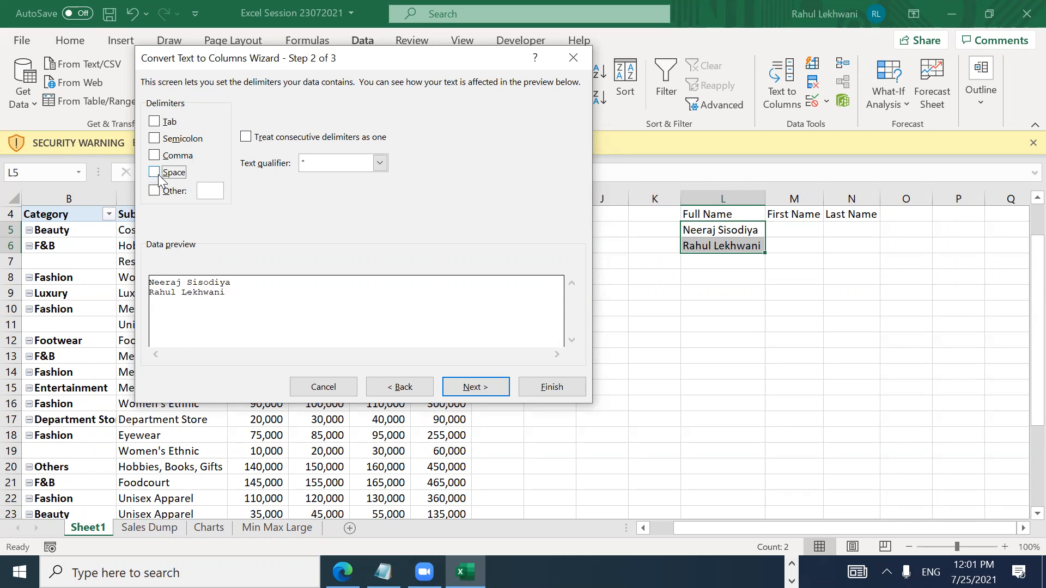
left_click(158, 176)
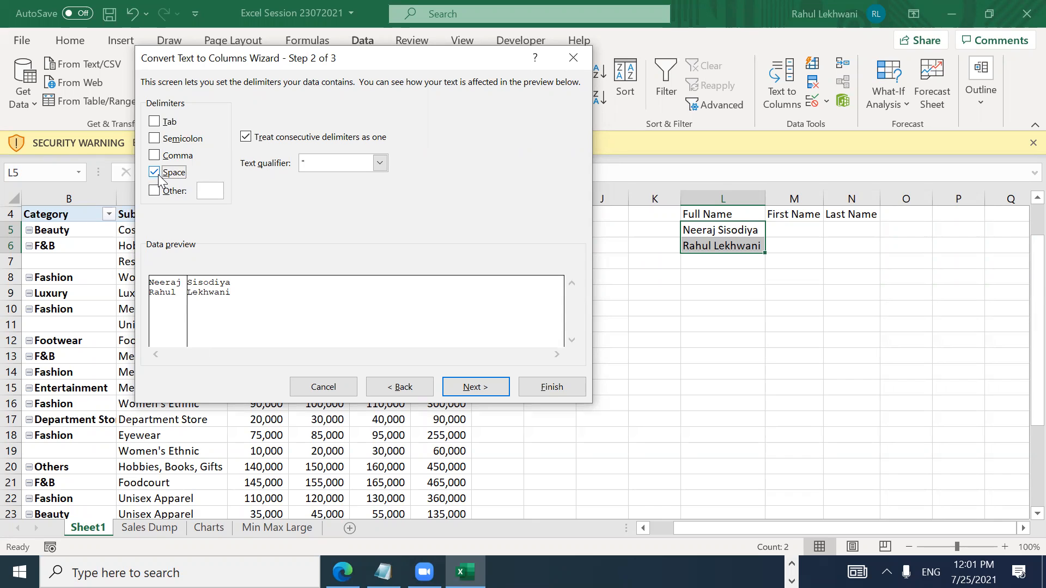
left_click(488, 386)
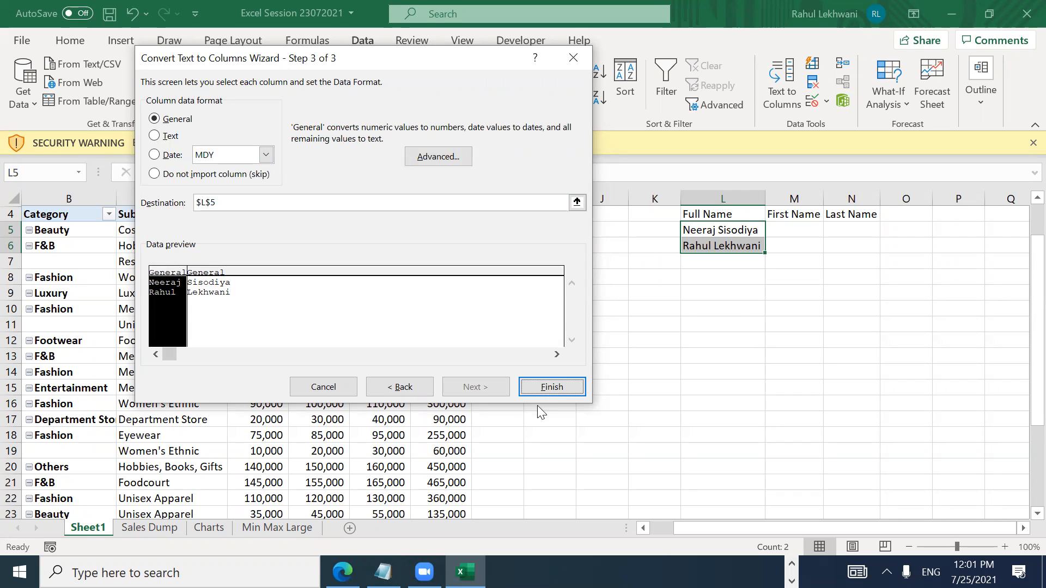
left_click(543, 390)
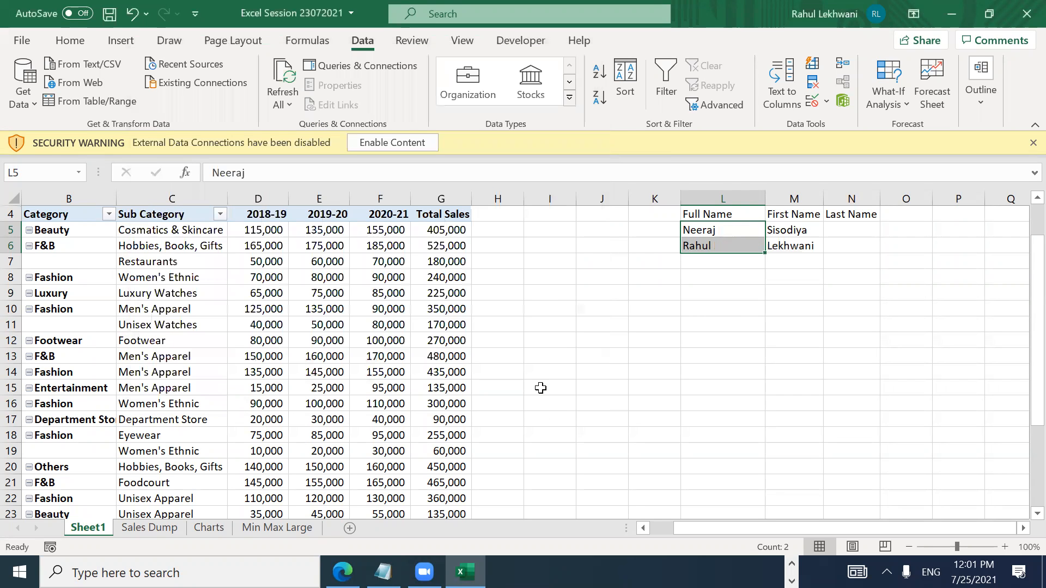
Step: Select the split names block and undo an accidental backslash overwrite of the first surname
key("ctrl+Right")
key("ctrl+Right")
key("ctrl+Left")
key("ctrl+Left")
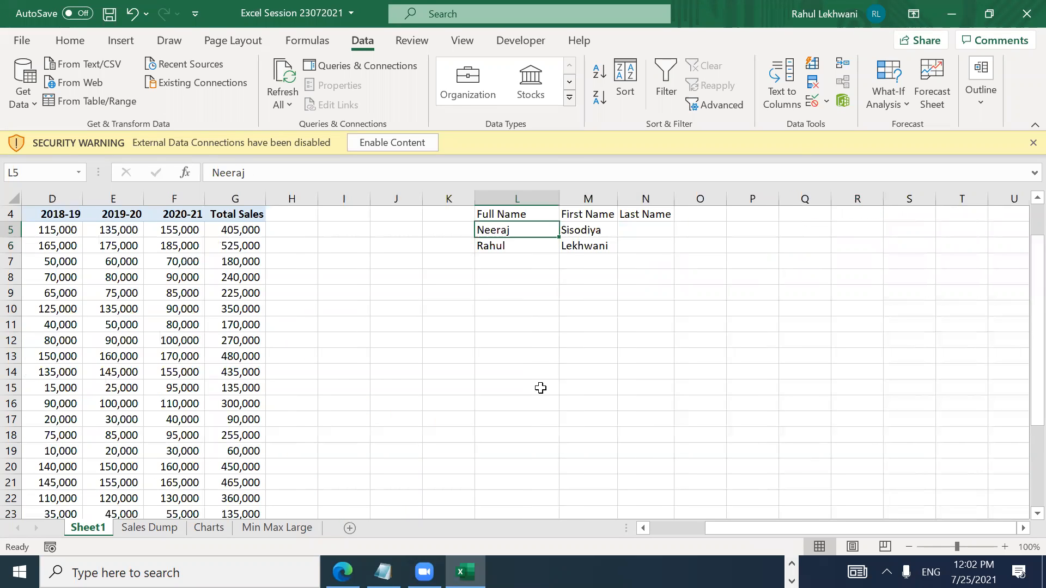
key("ctrl+shift+Right")
key("ctrl+shift+Down")
key("ctrl+c")
key("Right")
type("\\")
key("Return")
key("Up")
key("ctrl+z")
Step: Copy the split names in L5:M6 and paste them one column right at M5
key("Left")
key("shift+Down")
key("shift+Up")
key("shift+Down")
key("shift+Right")
key("ctrl+c")
key("Right")
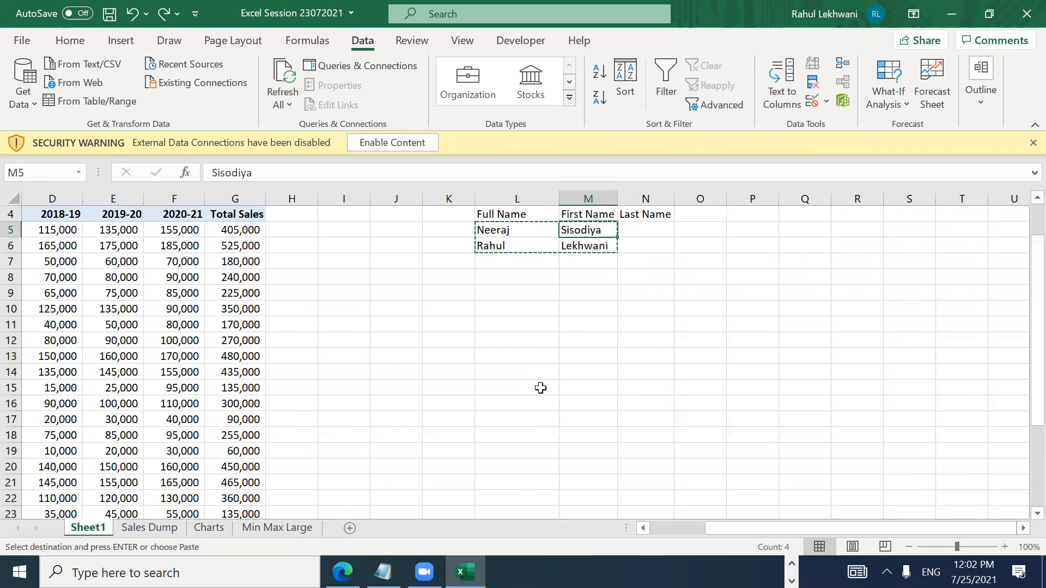
key("ctrl+v")
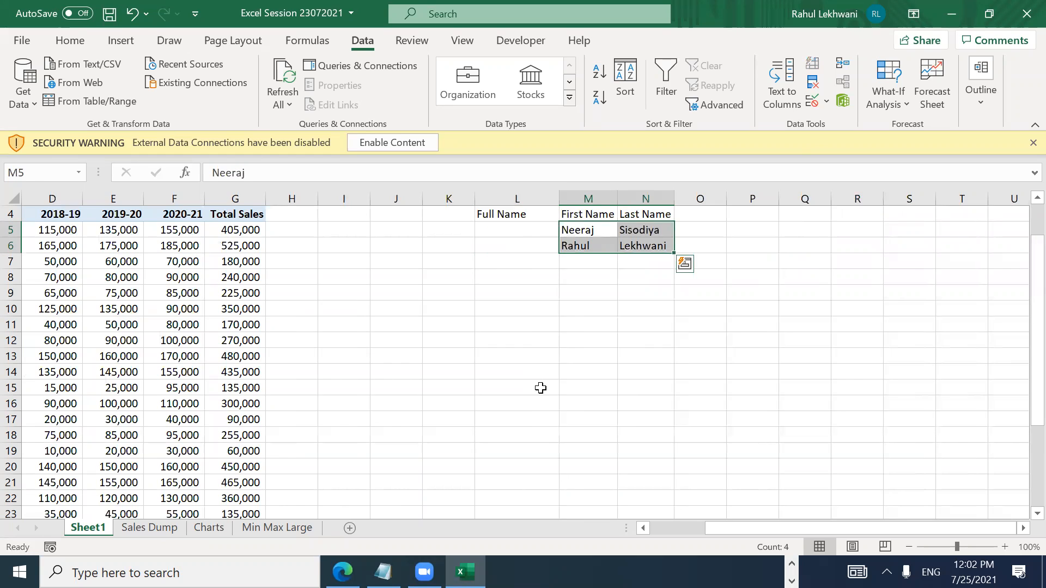
key("Left")
key("Left")
key("Left")
key("Right")
key("Right")
key("Right")
key("Right")
key("Right")
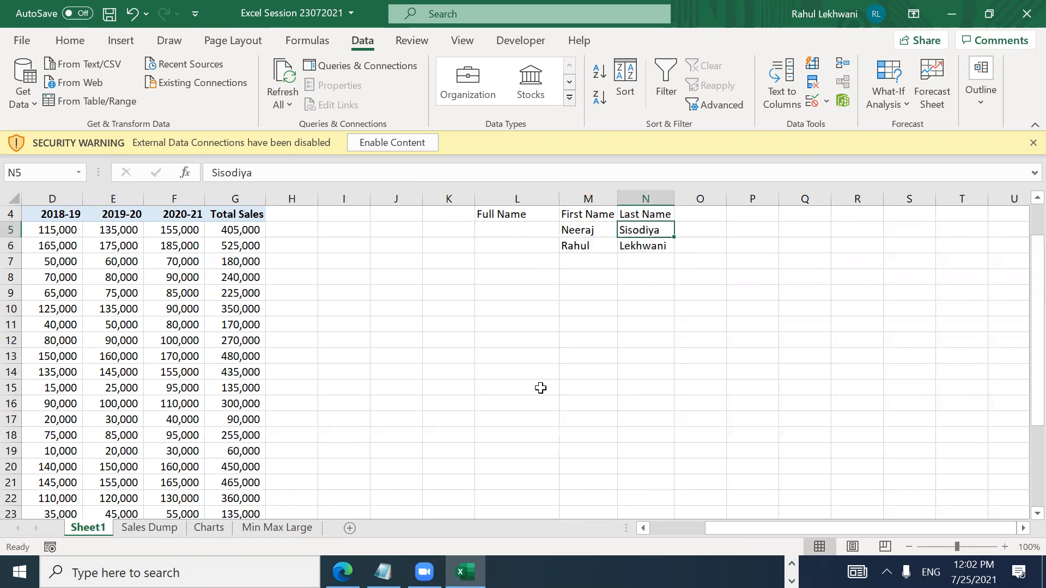
key("Left")
key("Left")
key("Left")
key("Right")
key("Right")
key("Right")
key("Left")
key("Left")
key("Right")
key("Left")
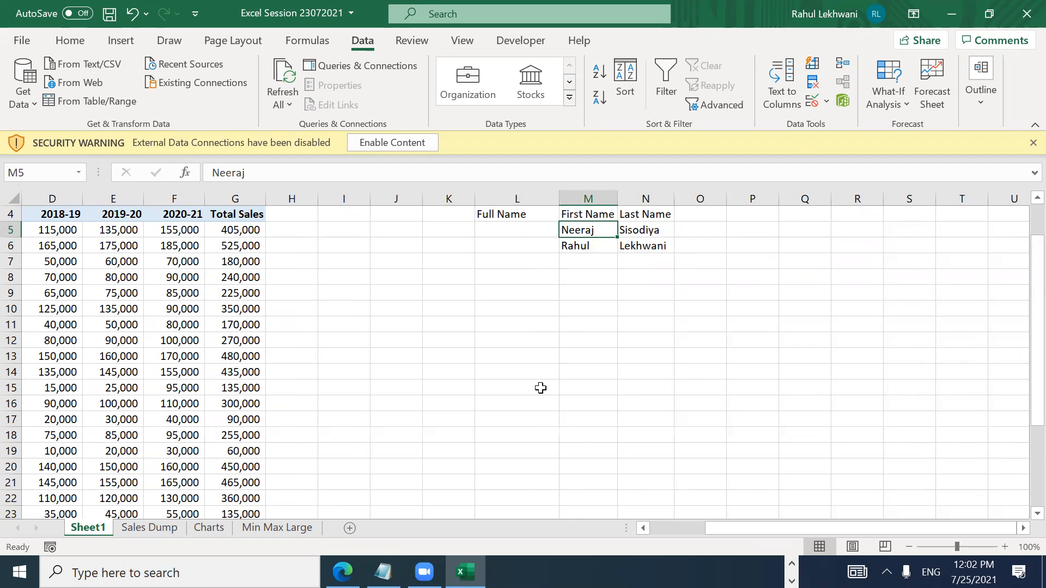
Step: Undo the paste and the split to restore the full names, then begin editing L5
key("ctrl+z")
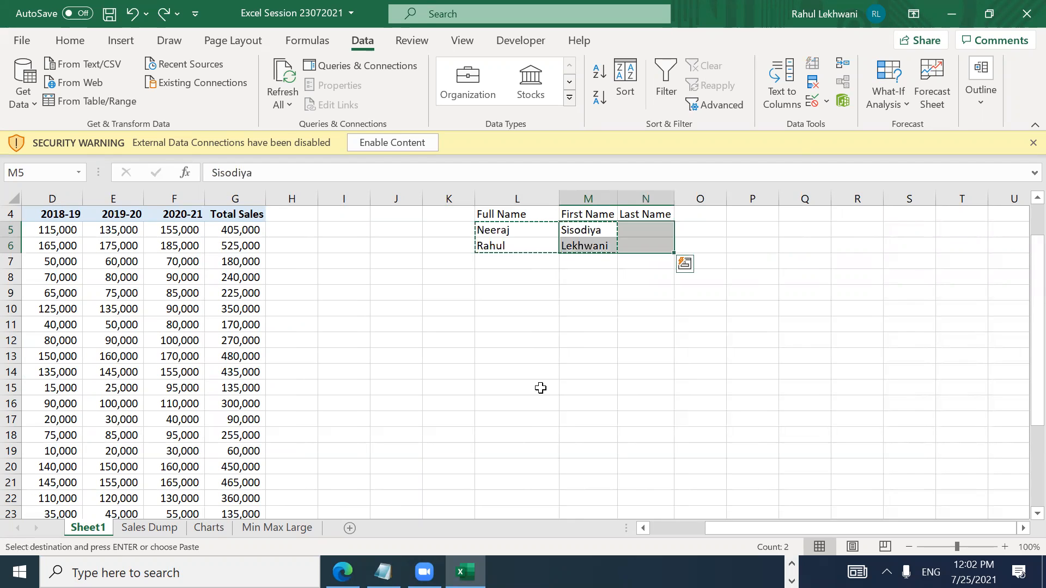
key("ctrl+z")
key("Escape")
key("Down")
key("Up")
key("F2")
key("Left")
key("Left")
key("Left")
key("Left")
key("Left")
key("Left")
key("Left")
key("Left")
key("BackSpace")
Step: Replace the space in the first full name in L5 with an underscore, removing stray characters
type("k")
key("BackSpace")
type("j")
key("Delete")
type("_")
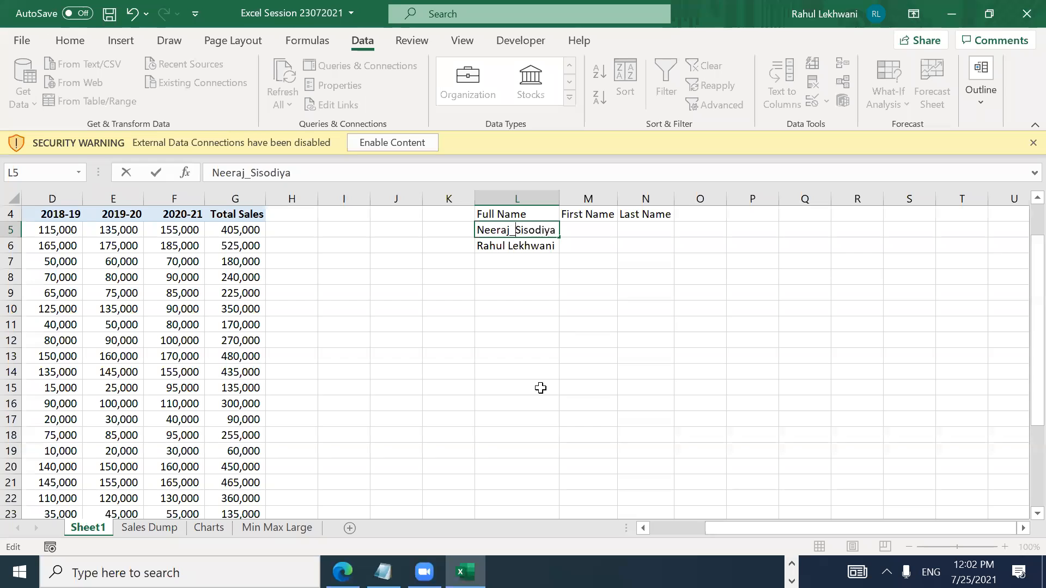
type("\\")
key("Return")
type("\\")
key("Escape")
key("Up")
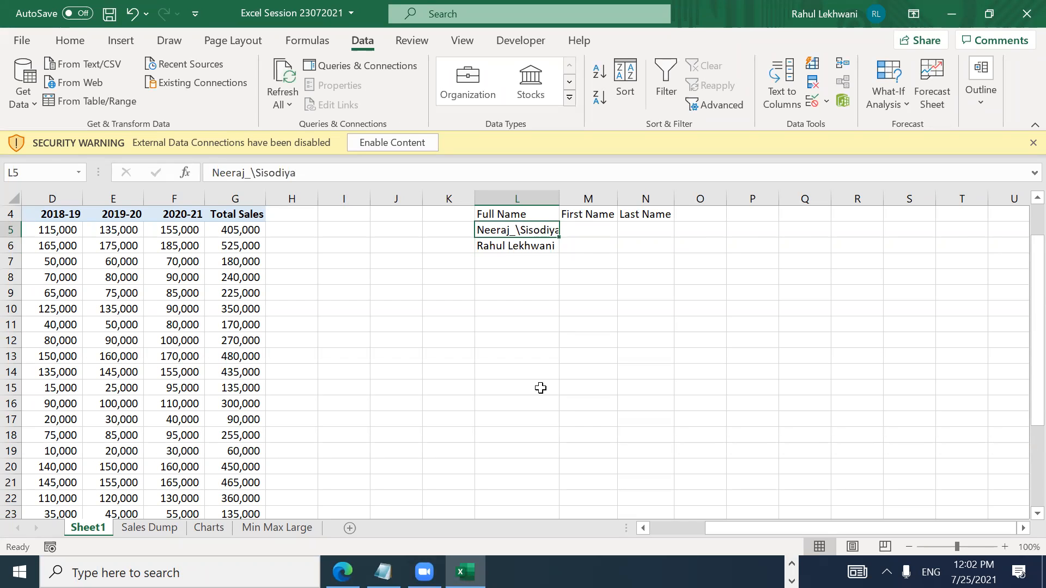
key("F2")
key("Left")
key("Left")
key("Left")
key("Left")
key("Left")
key("Left")
key("Left")
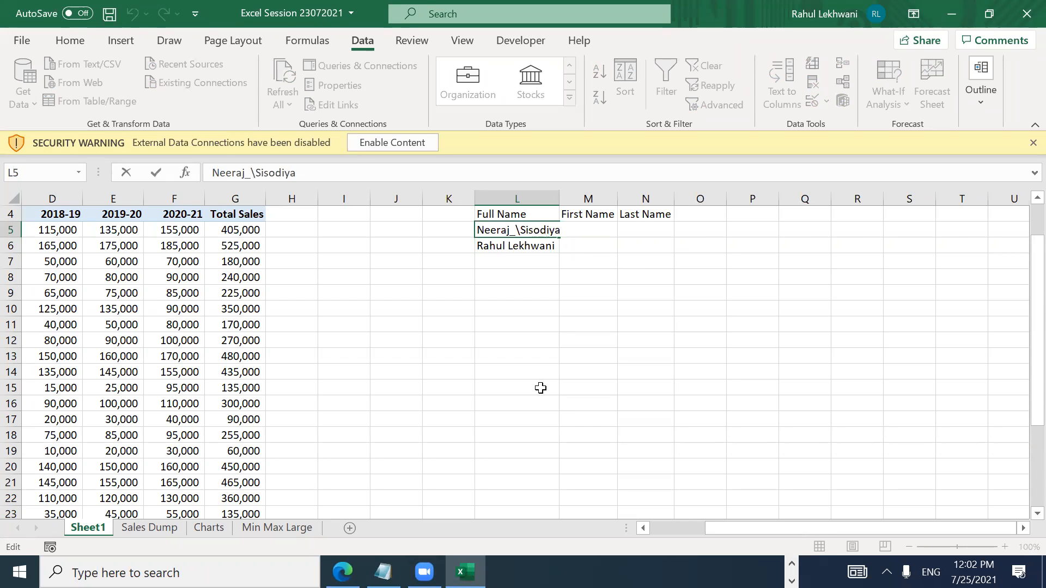
key("BackSpace")
key("Return")
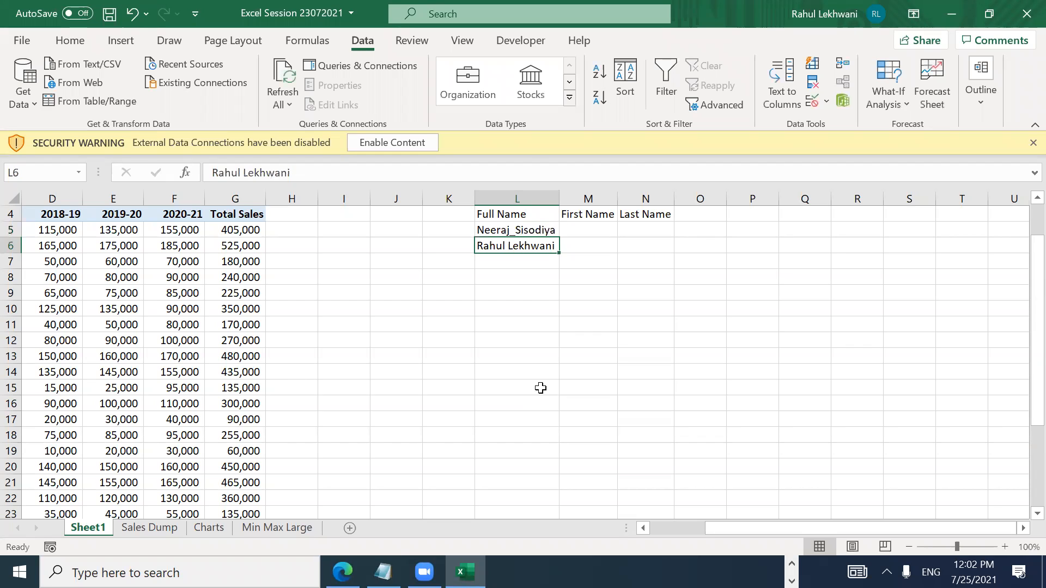
Step: Replace the space in the second full name in L6 with an underscore and select L5:L6
key("F2")
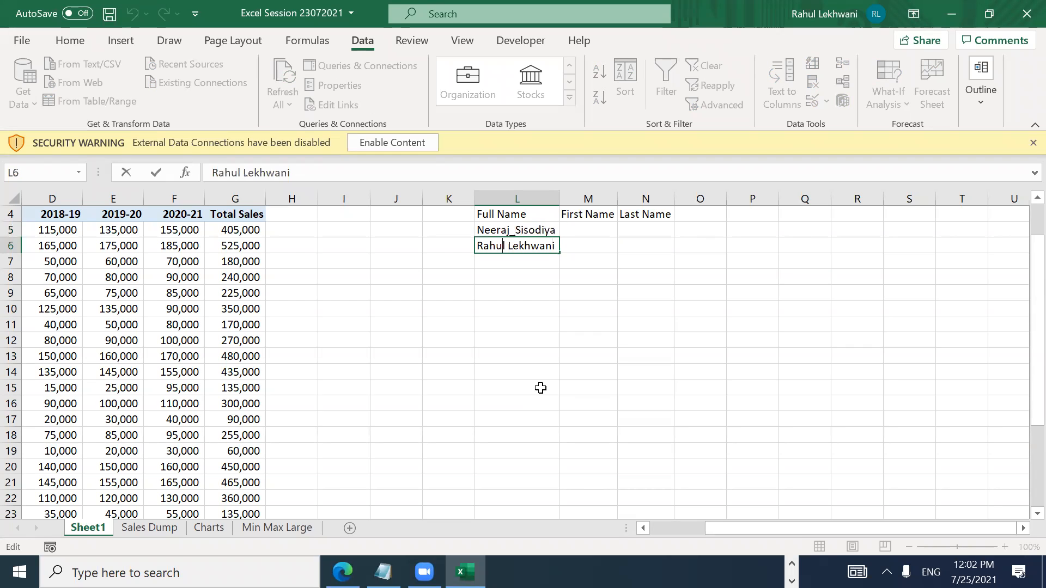
key("Delete")
type("_")
key("Return")
key("Up")
key("Up")
key("Up")
key("Down")
key("Down")
key("shift+Up")
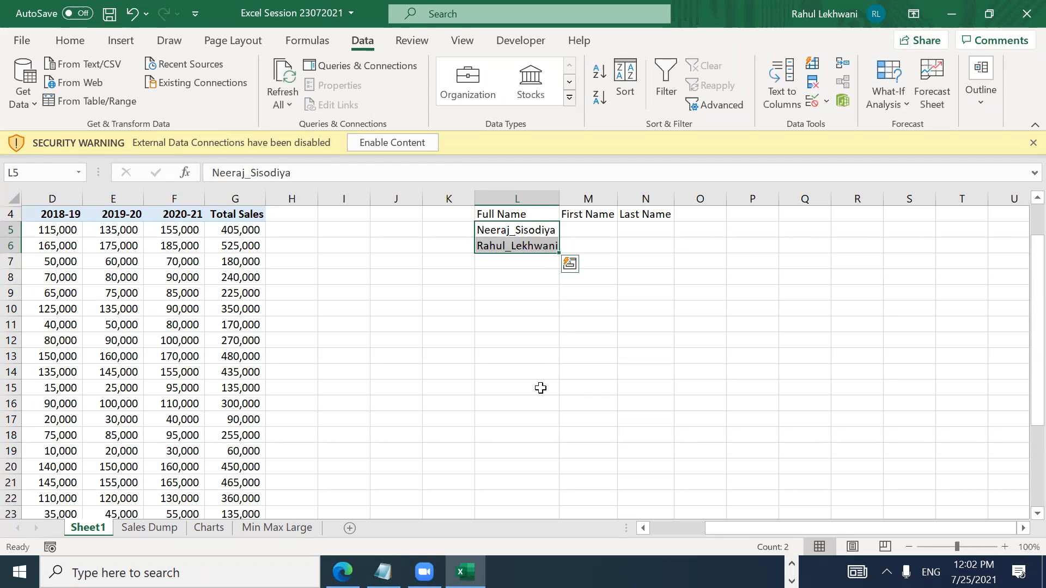
Step: Rerun Text to Columns with underscore as the Other delimiter instead of Space, destination $L$5
left_click(787, 91)
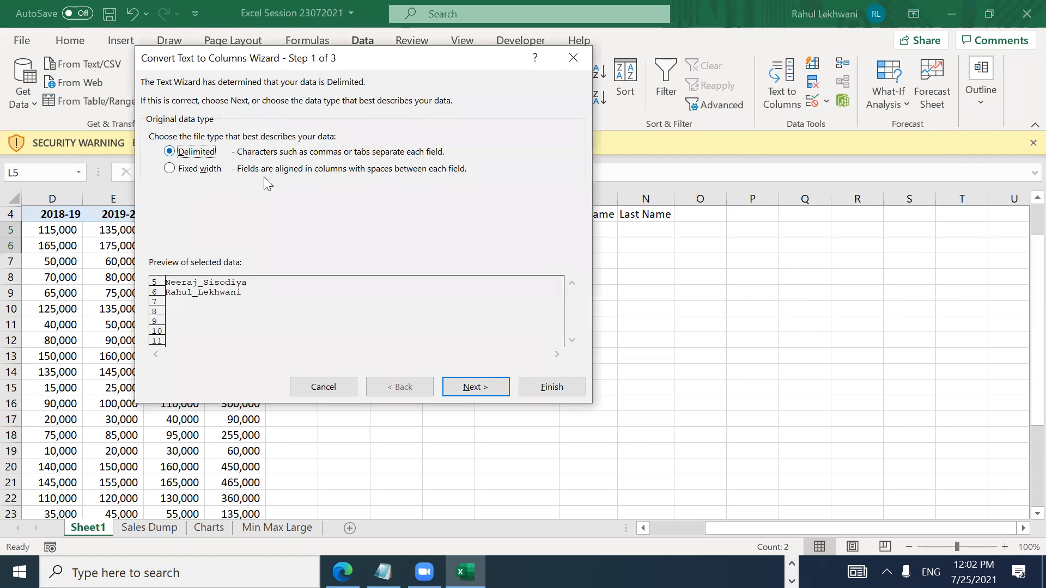
left_click(465, 389)
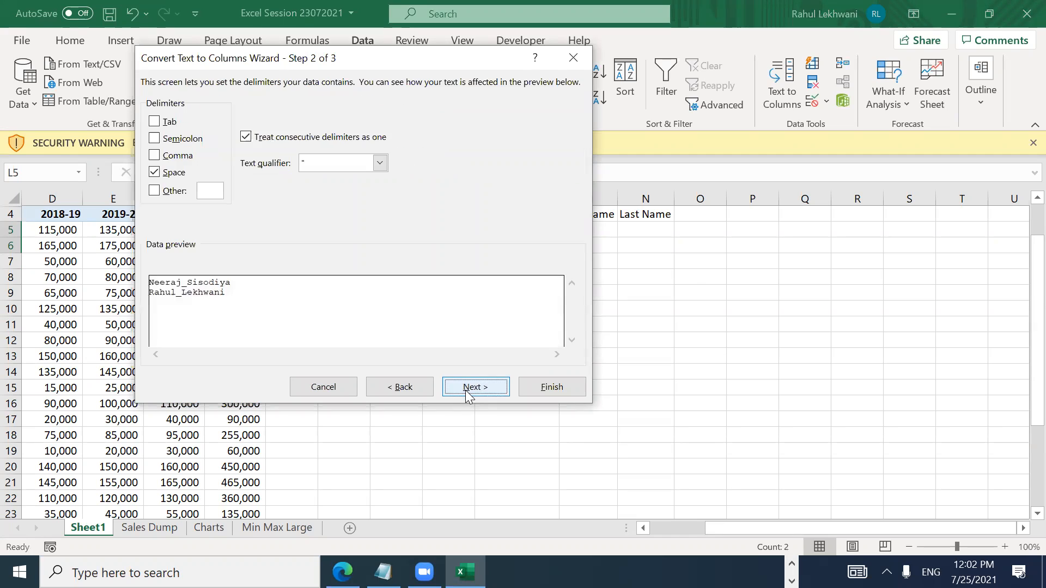
left_click(154, 173)
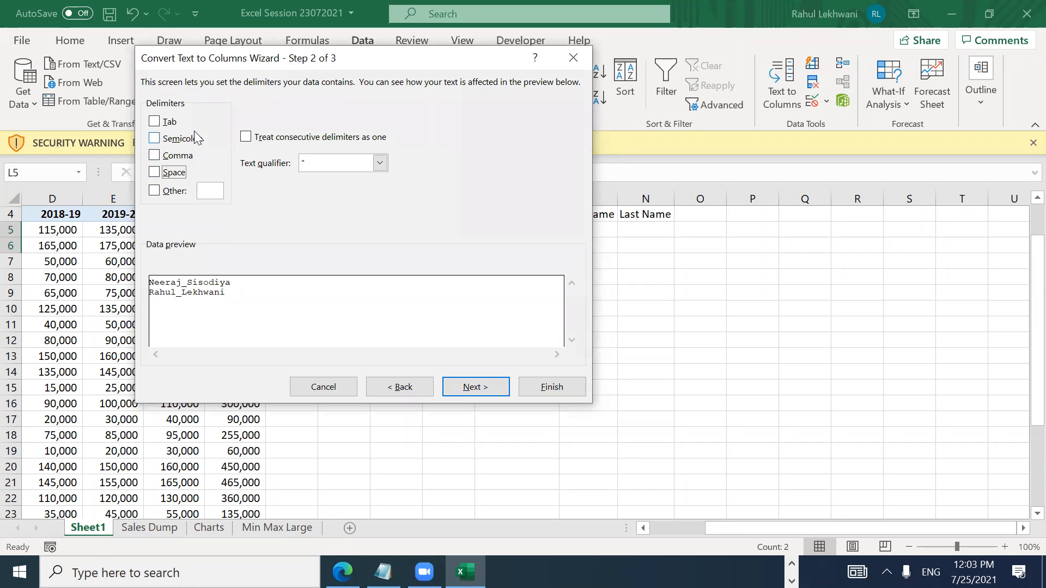
left_click(154, 190)
left_click(210, 192)
type("_")
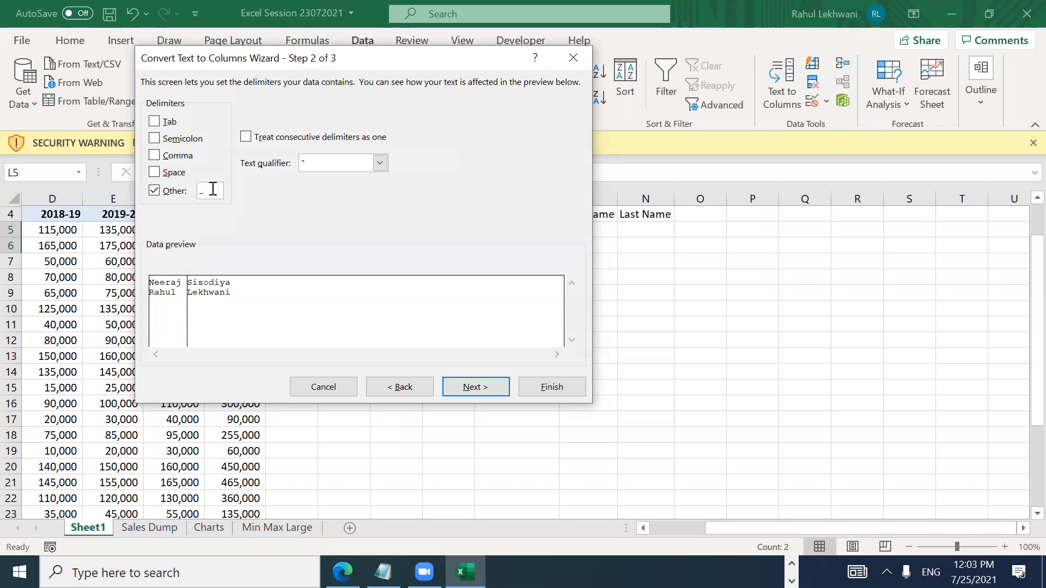
key("BackSpace")
type("_")
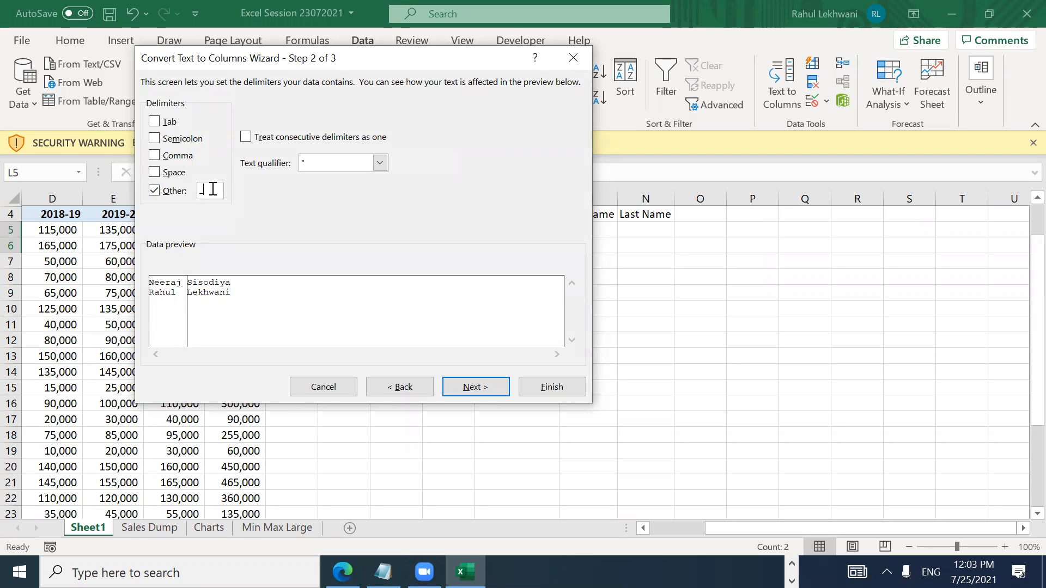
left_click(472, 388)
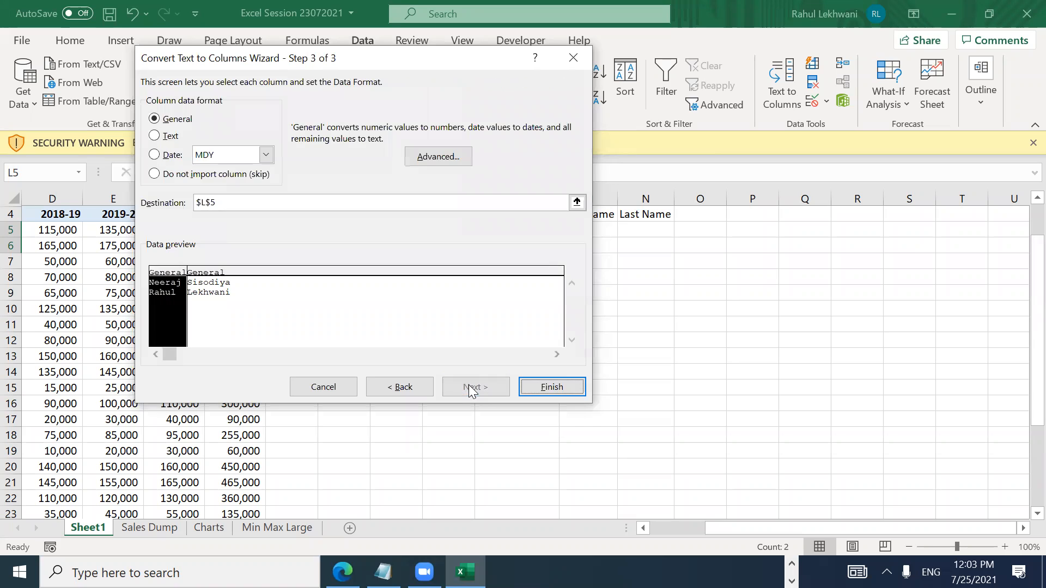
left_click(567, 390)
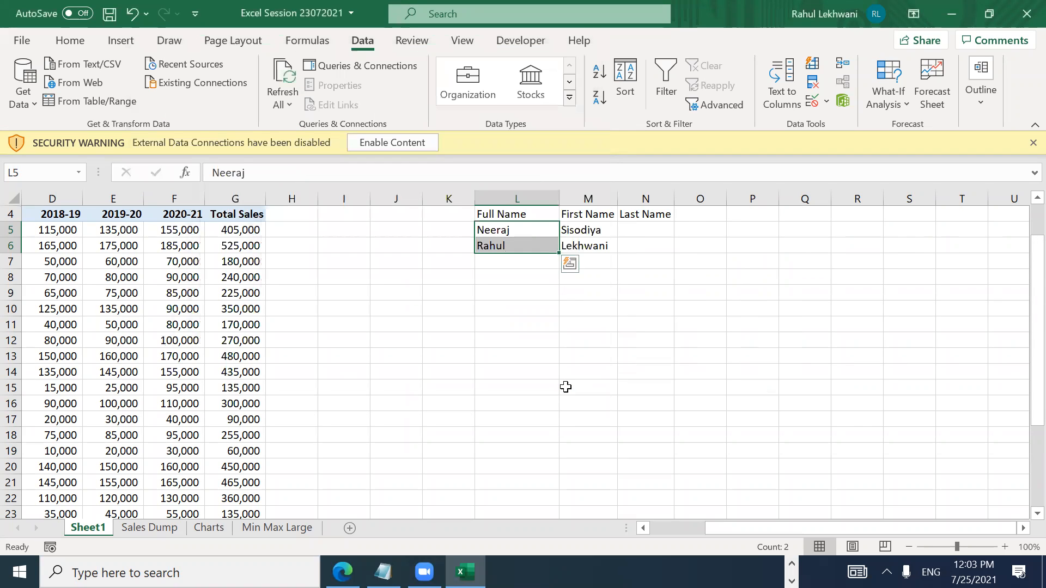
key("Right")
key("Left")
Step: Select the split names and undo a stray backslash accidentally entered in M5
key("shift+Right")
key("shift+Down")
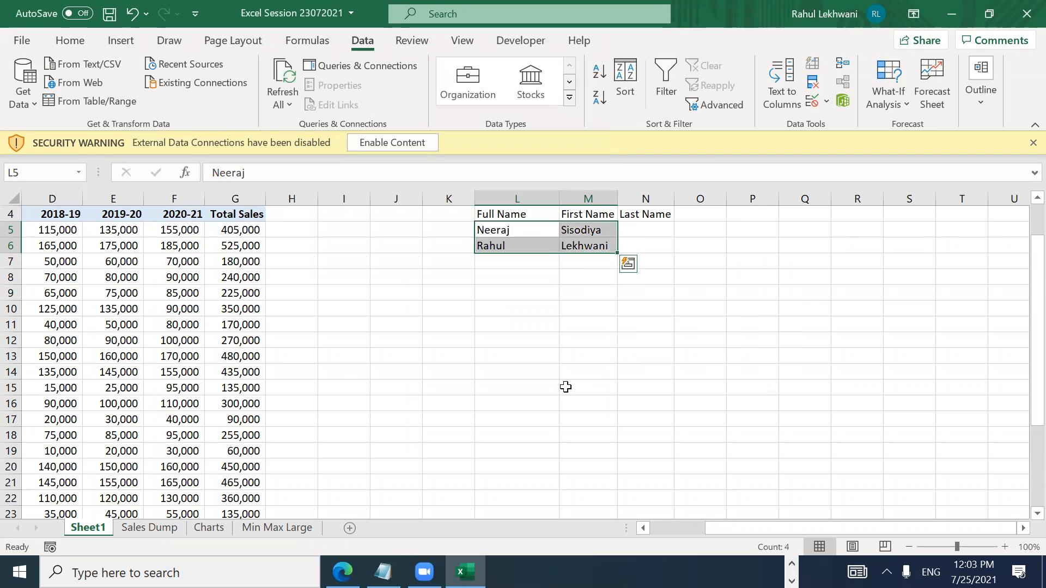
key("ctrl+c")
key("Right")
type("\\")
key("Return")
key("Up")
key("ctrl+z")
key("Down")
key("Up")
key("Left")
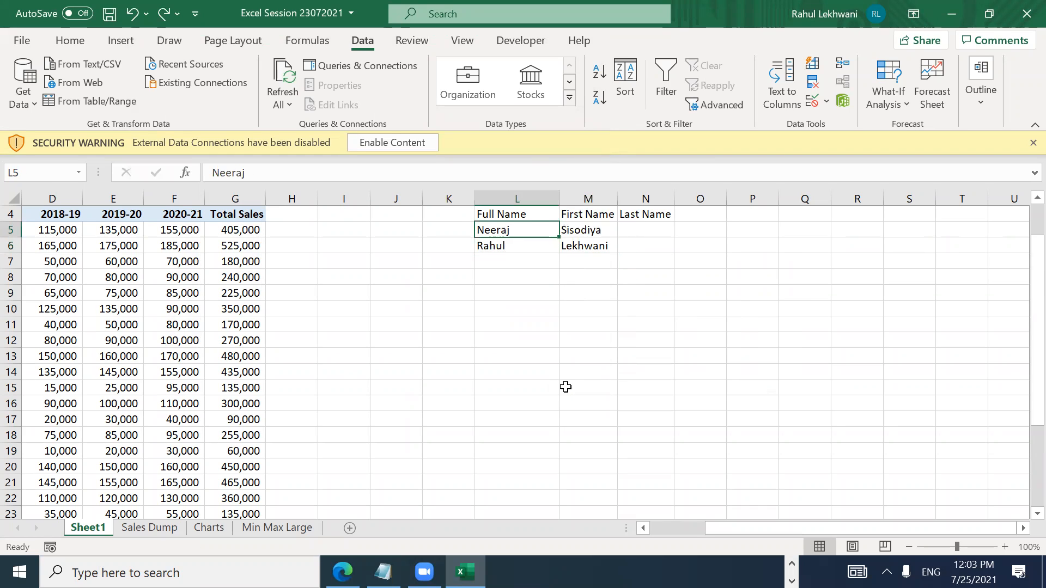
Step: Cut the split names from L5:M6 and paste them at M5 under First Name and Last Name
key("shift+Down")
key("shift+Right")
key("ctrl+x")
key("Right")
key("Return")
Step: Review the moved names in columns M and N, ending on the empty Full Name cell L5
key("Right")
key("Left")
key("Left")
key("Right")
key("Right")
key("Left")
key("Right")
key("Left")
key("Up")
key("Left")
key("Down")
key("Down")
key("Up")
key("Right")
key("Right")
key("Left")
key("Up")
key("Left")
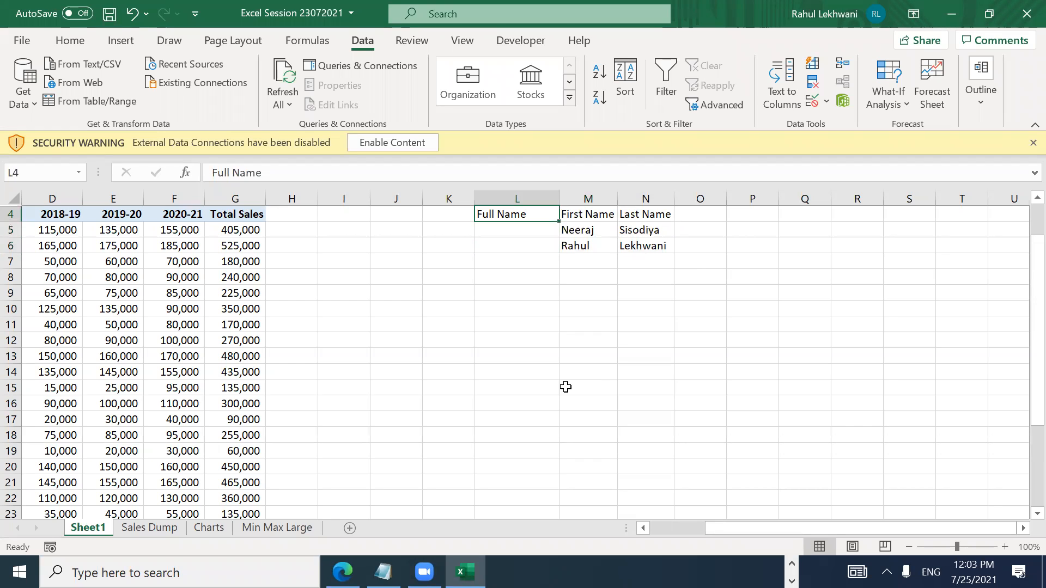
key("shift+Down")
key("shift+Down")
key("shift+Down")
key("shift+Right")
key("shift+Up")
key("shift+Right")
key("Left")
key("Right")
key("Down")
key("Right")
key("shift+Right")
key("Down")
key("Up")
key("shift+Right")
key("shift+Down")
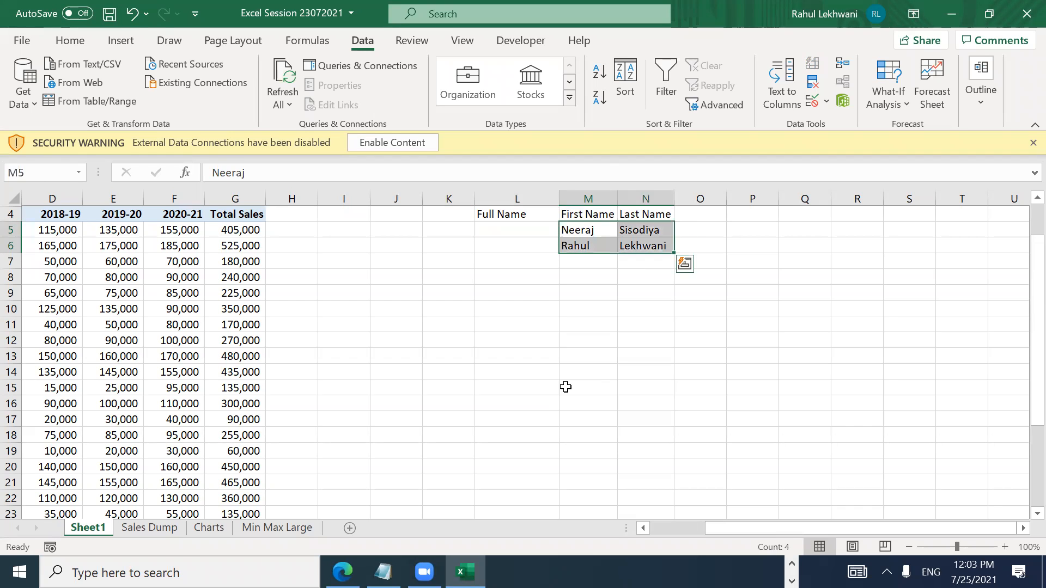
key("shift+Up")
key("shift+Left")
key("Right")
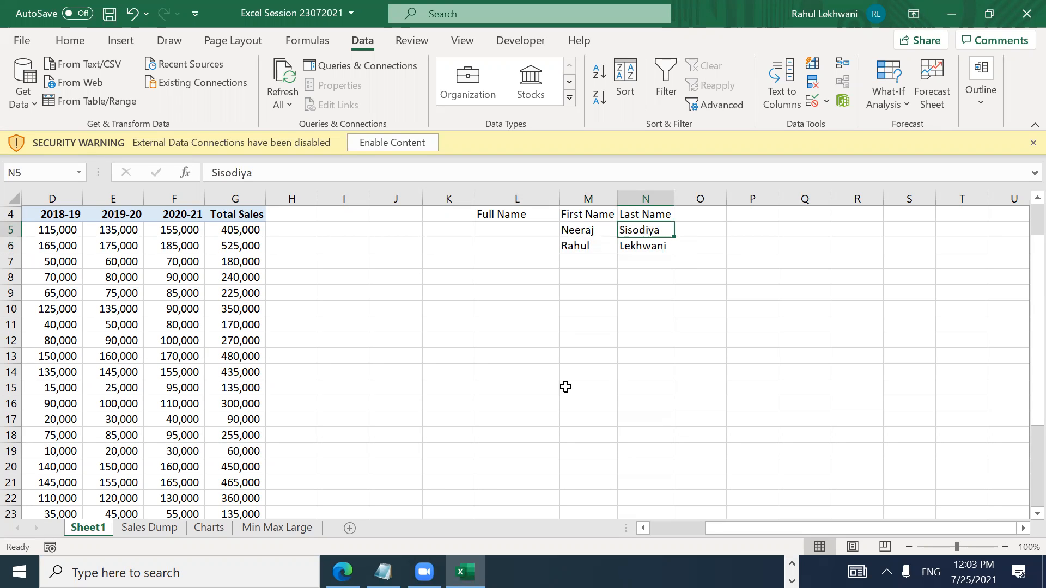
key("Left")
key("Left")
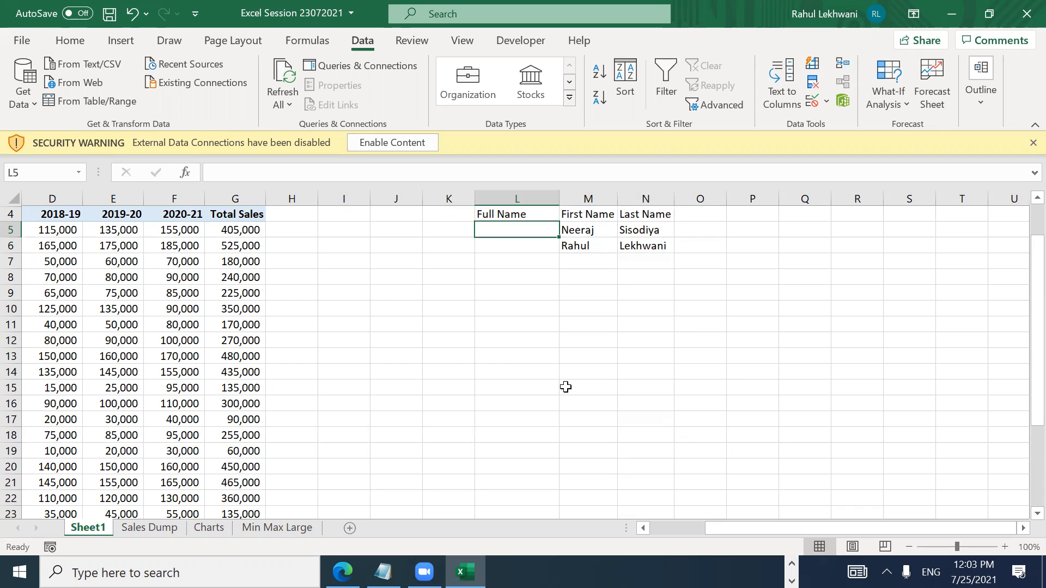
Step: Enter =CONCATENATE(M5,N5) in L5 to join the first and last names
type("+")
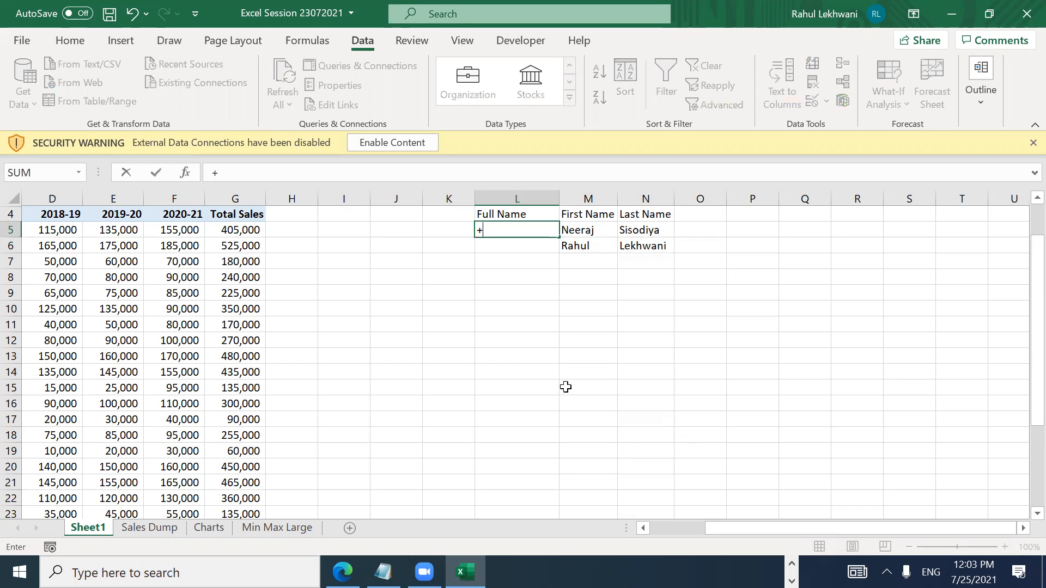
key("BackSpace")
type("=concate")
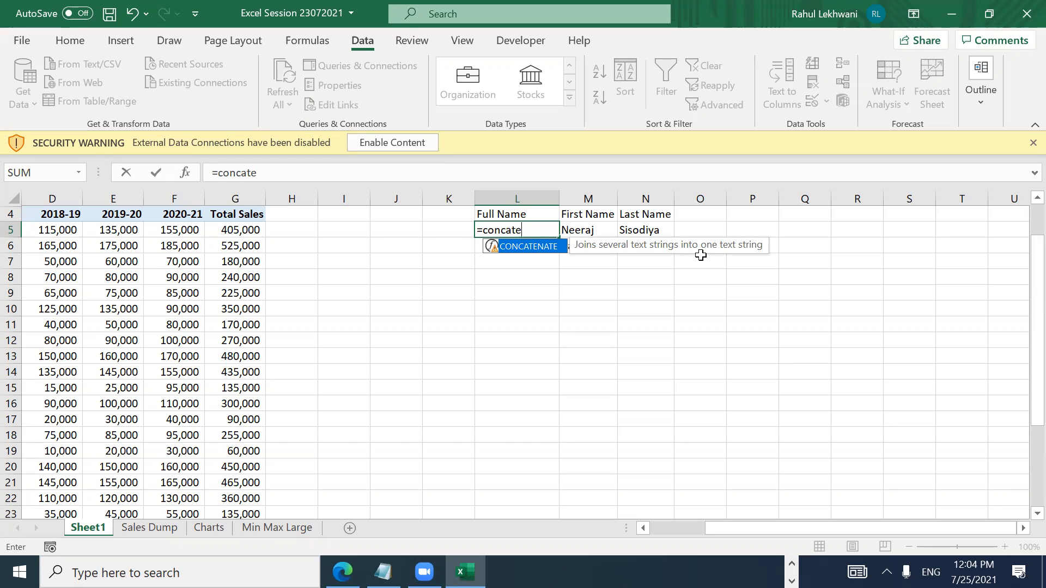
double_click(548, 247)
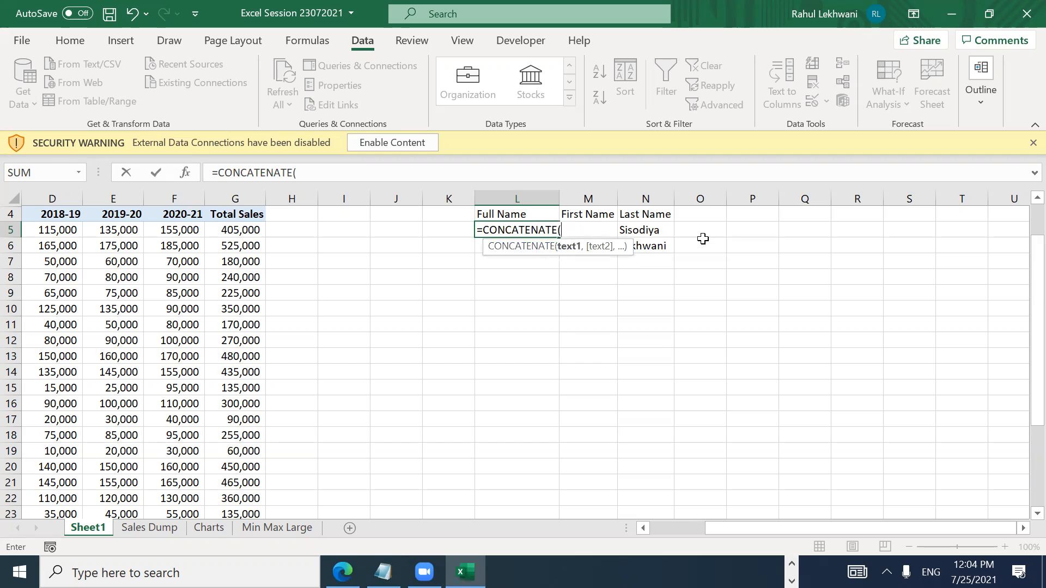
left_click(665, 230)
key("Left")
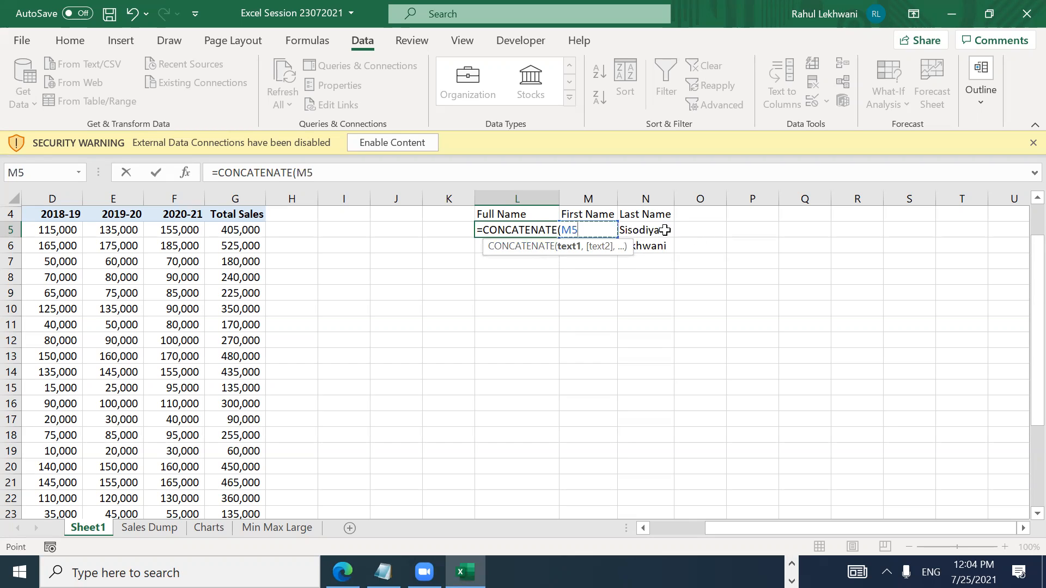
type(",")
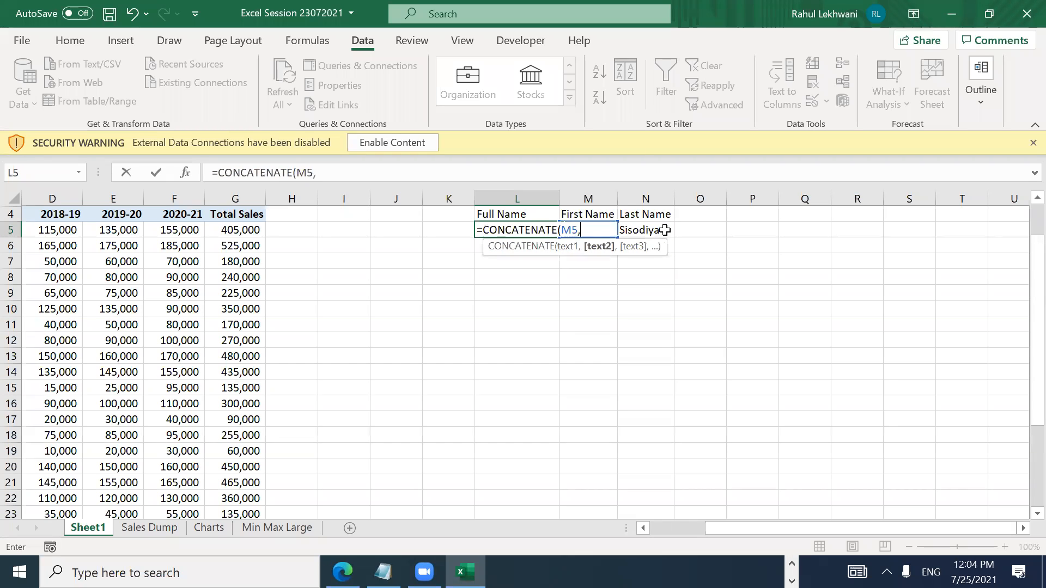
left_click(712, 230)
key("Left")
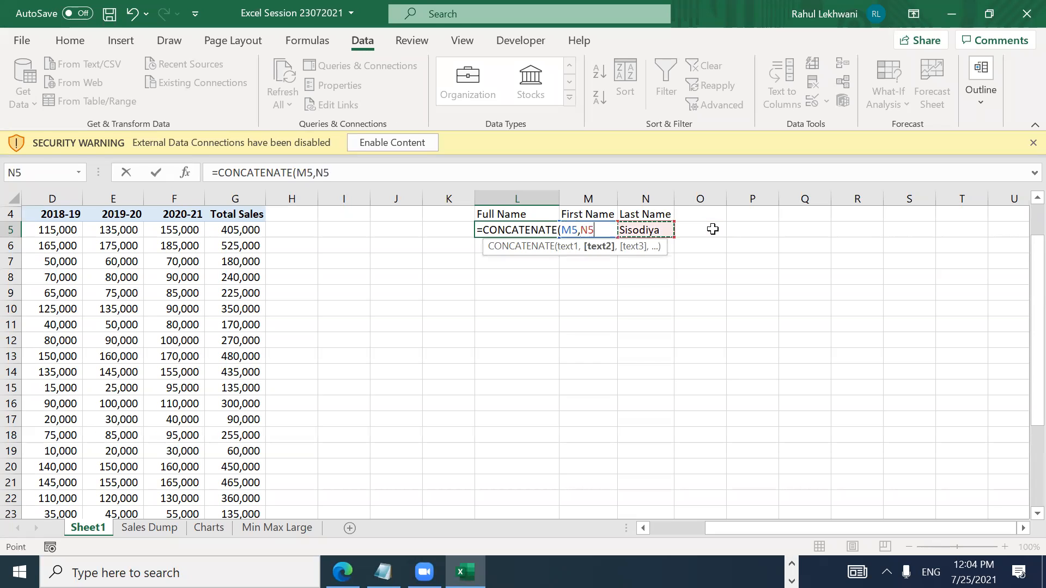
key("Return")
Step: Test-copy the L5 formula into L6, clear L6 again, and reopen L5 for editing
key("Up")
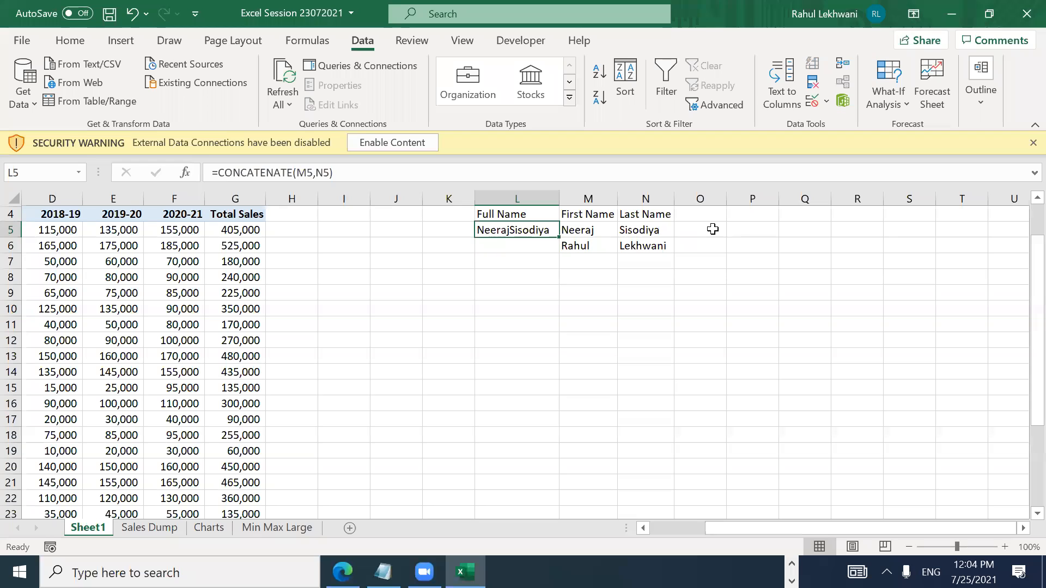
key("ctrl+c")
key("Down")
key("Return")
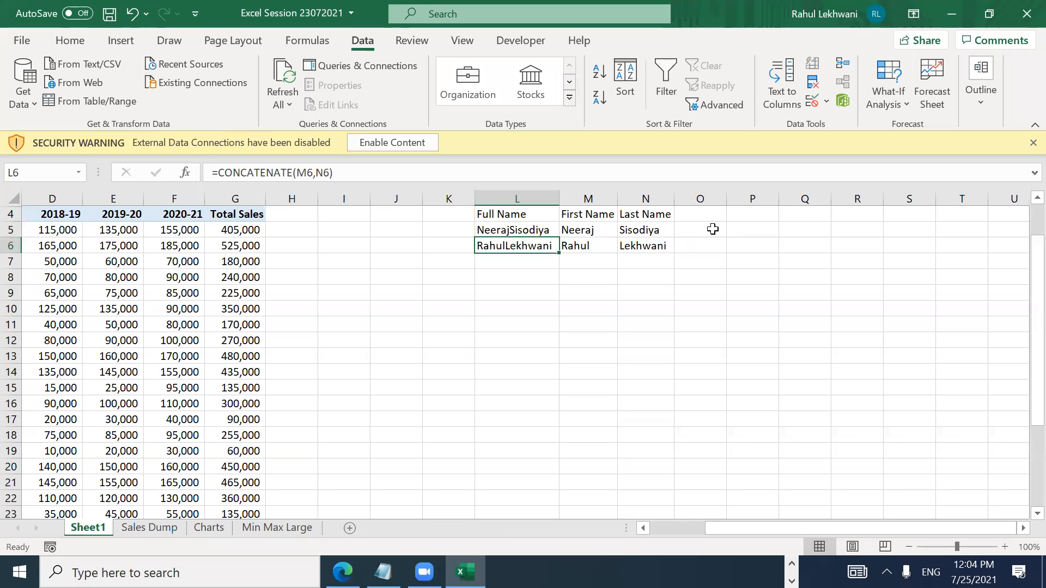
key("Delete")
key("Up")
key("F2")
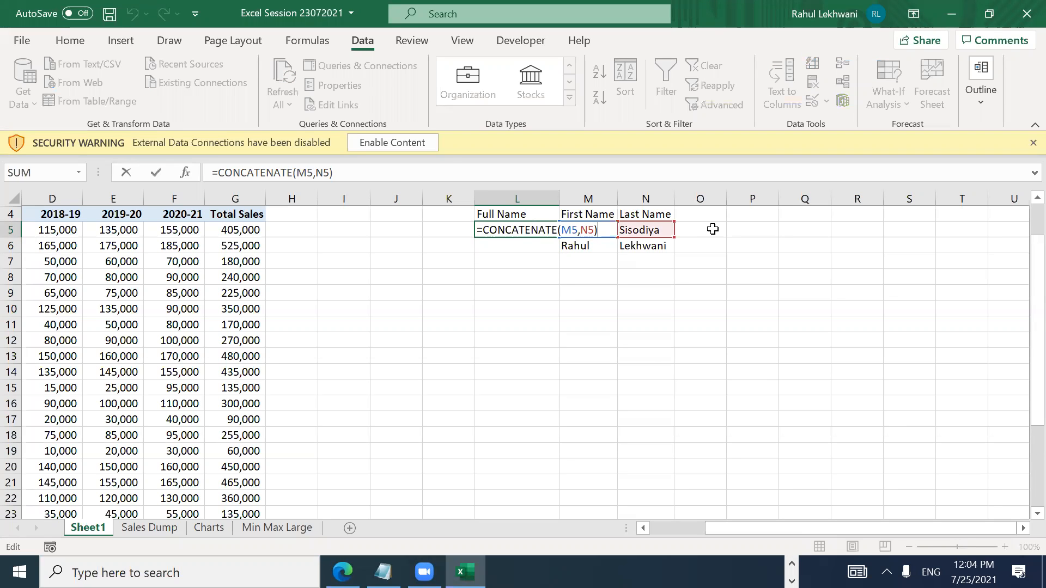
Step: Change L5 to =CONCATENATE(M5," ",N5) so the names are separated by a space
key("Left")
key("Left")
key("Left")
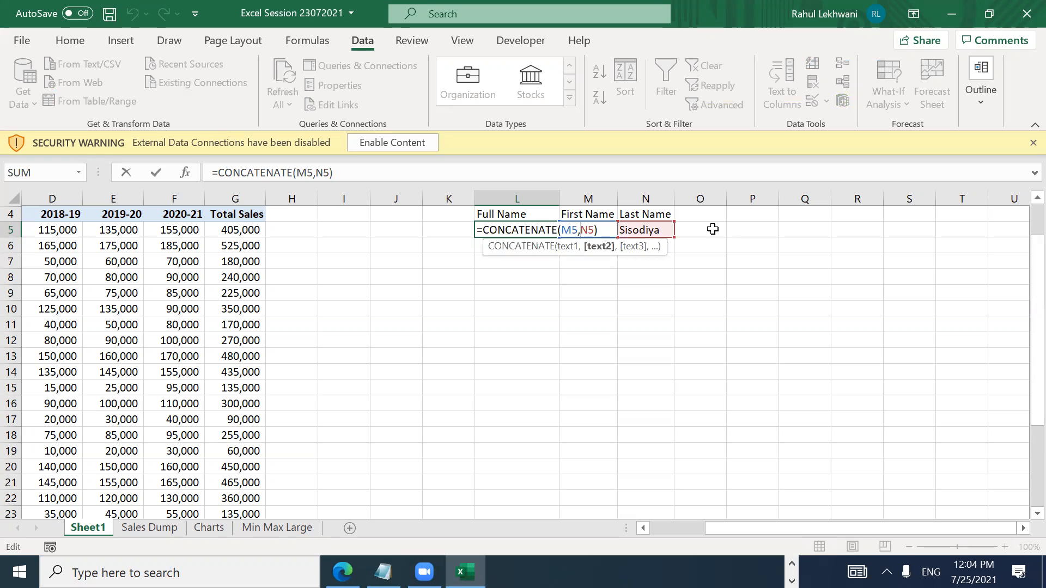
type("\"")
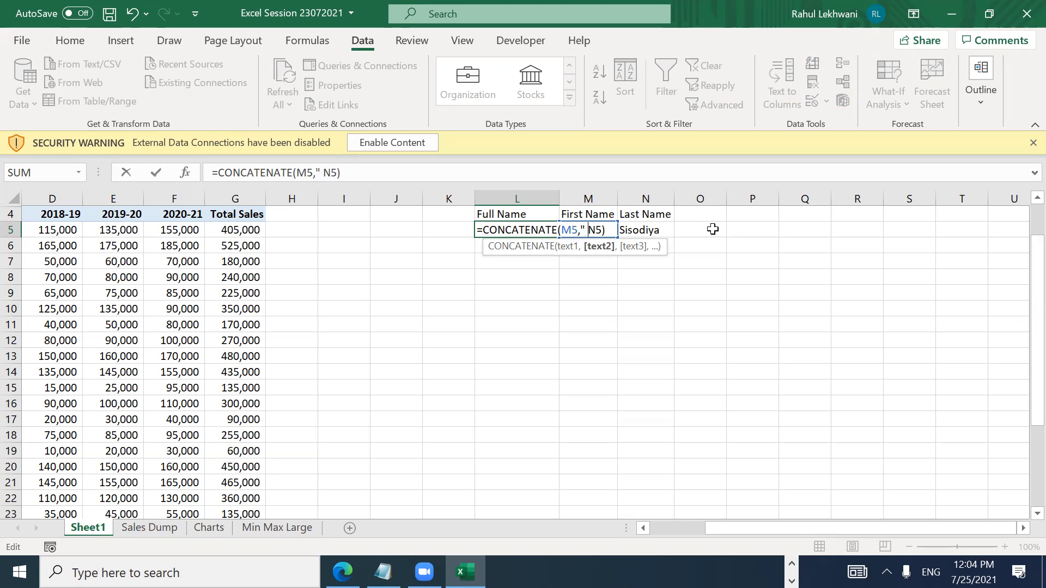
type(" \",")
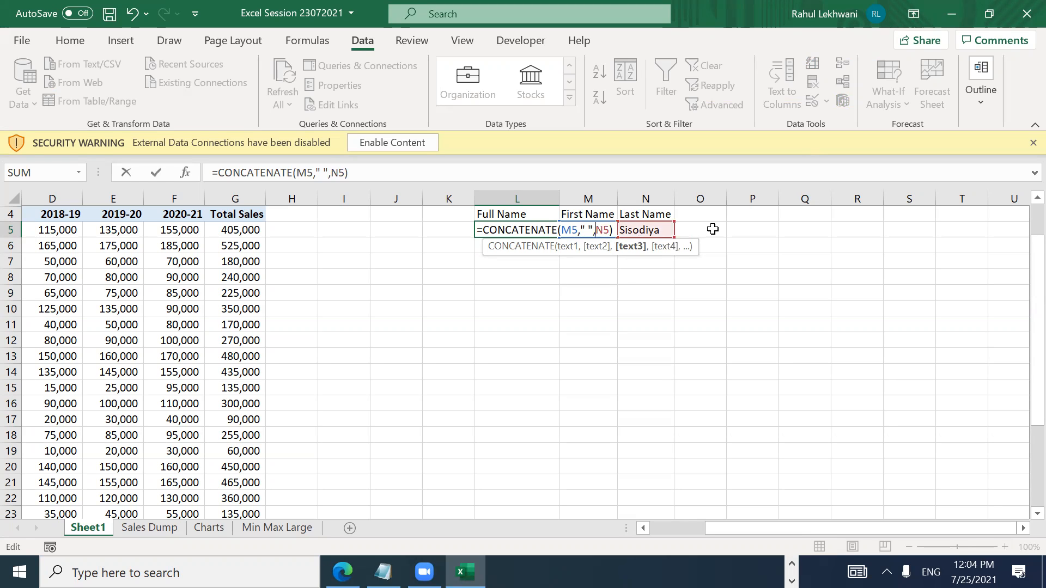
key("Left")
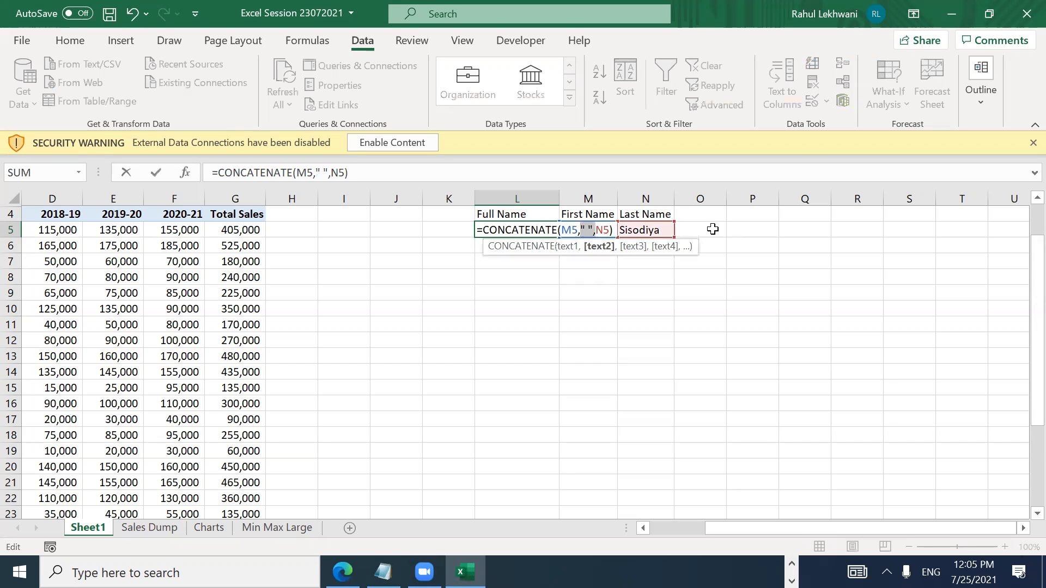
key("BackSpace")
key("BackSpace")
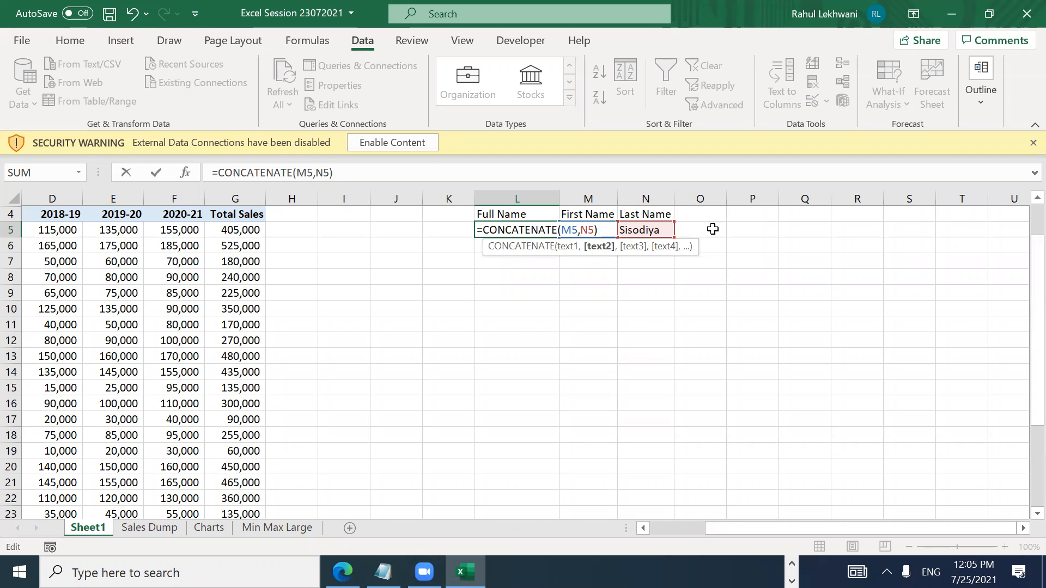
type("\" \",")
key("Return")
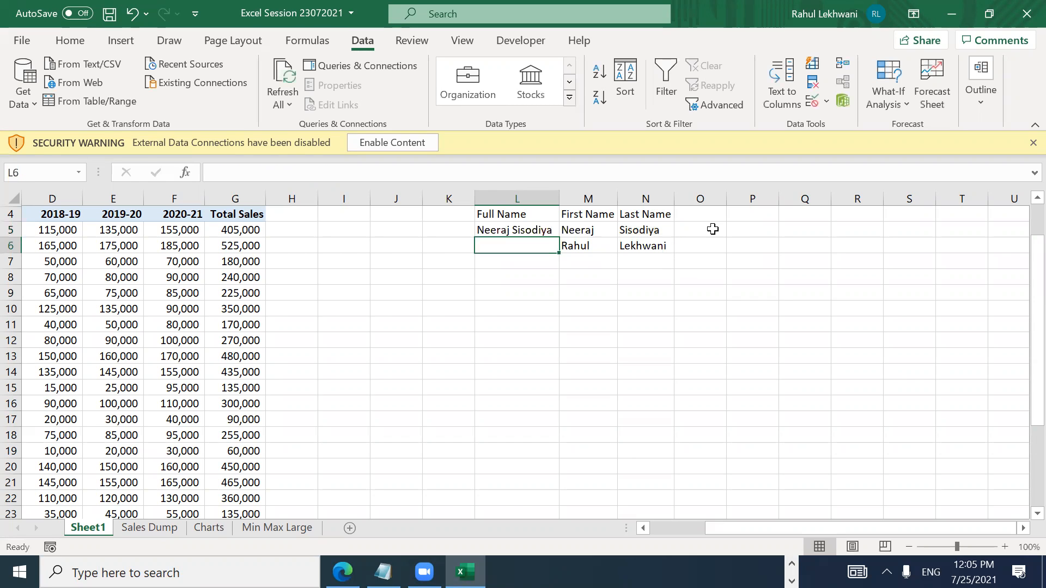
Step: Copy the spaced full-name formula from L5 into L6 and check both results
key("Up")
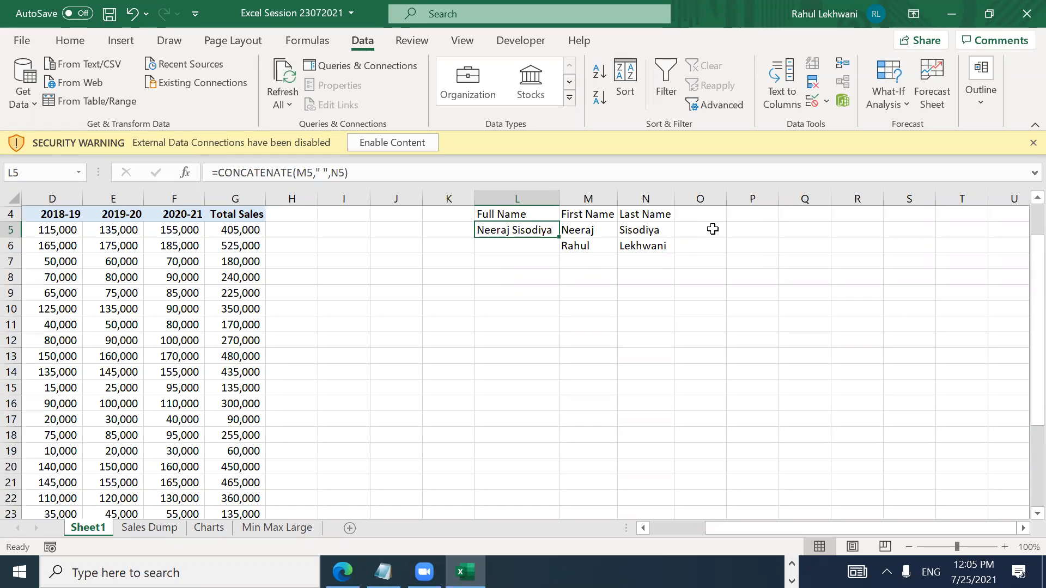
key("ctrl+c")
key("Down")
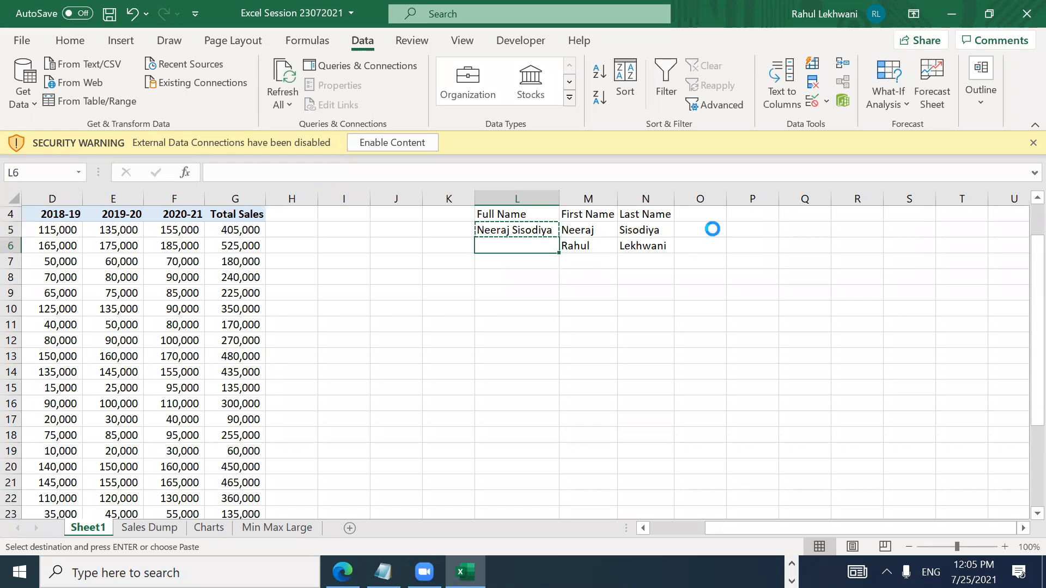
key("Return")
key("Up")
key("Up")
key("Down")
key("Down")
key("Up")
key("Up")
key("Down")
key("Down")
key("Up")
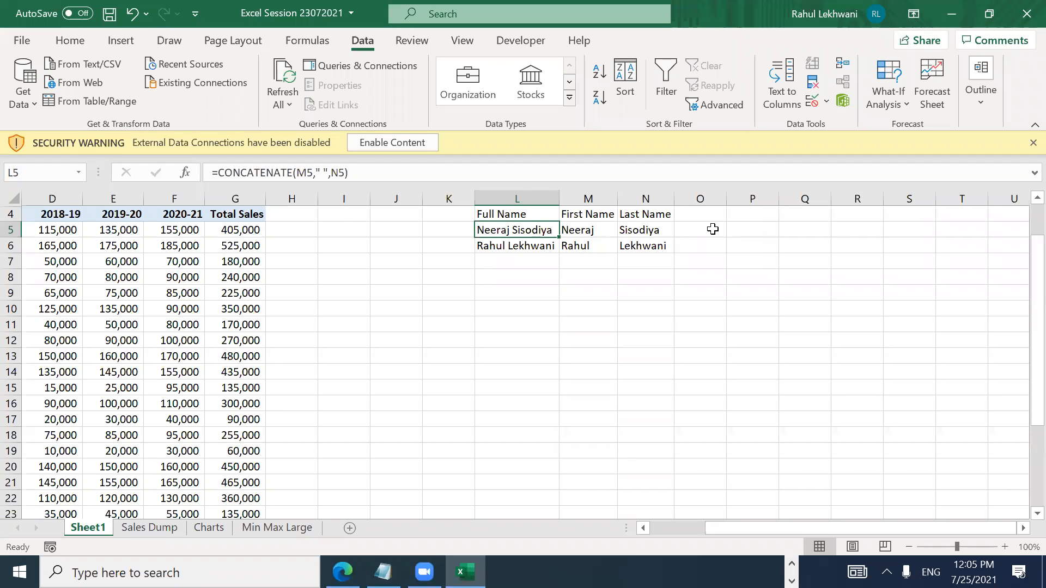
key("alt+Tab")
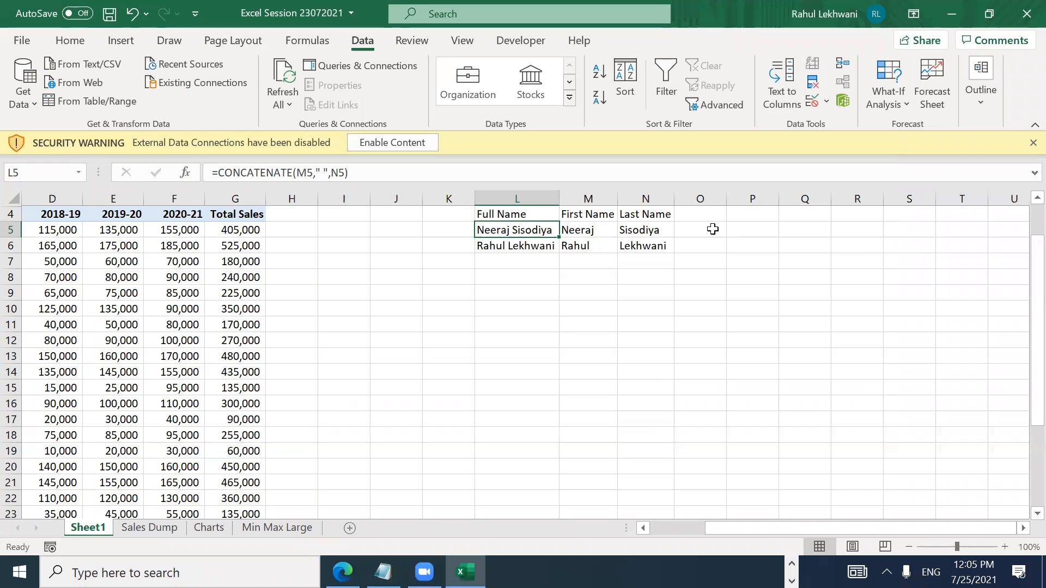
Step: On the Sales Dump sheet, rename checklist item Q9 to 'Text to Column/Concatenate'
left_click(169, 529)
key("F2")
type("/Concatenate")
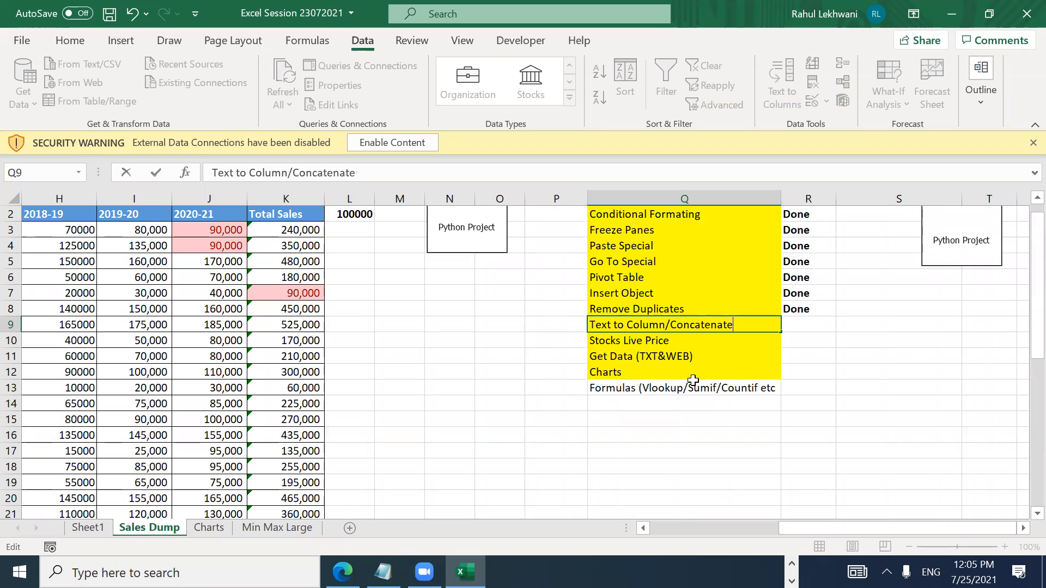
key("Return")
Step: Mark Q9's status cell R9 as Done by copying Done from R8
key("Right")
key("Up")
key("Up")
key("ctrl+c")
key("Down")
type("\\")
key("Return")
key("Up")
key("Up")
key("ctrl+c")
key("Down")
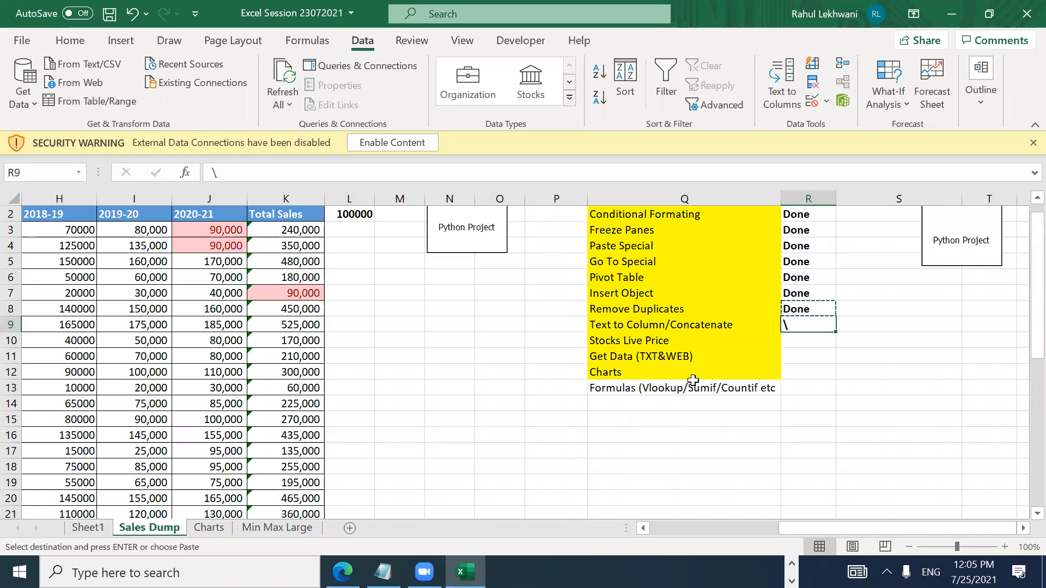
key("Return")
key("Left")
key("Left")
key("Right")
key("Down")
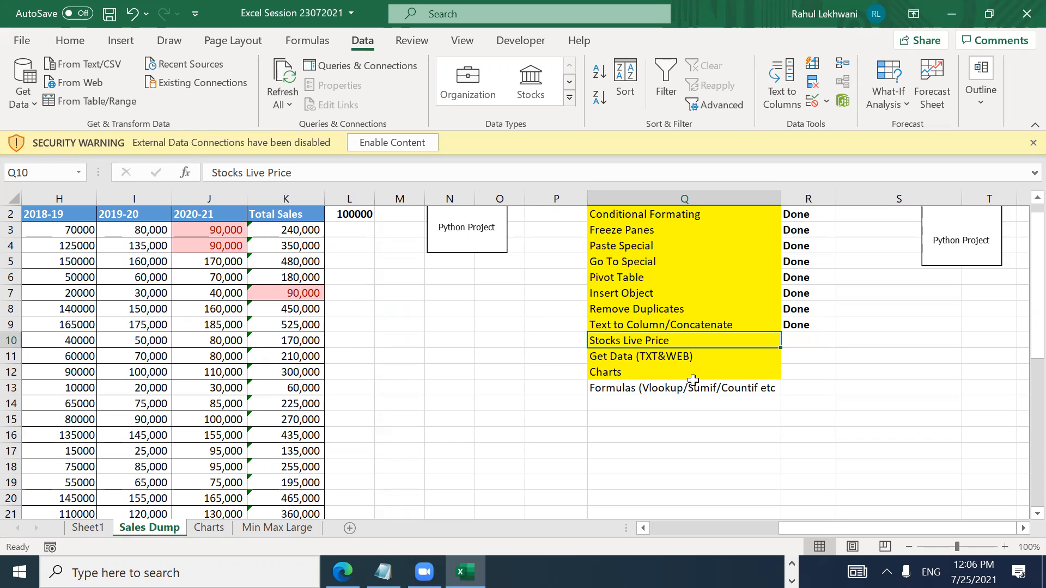
Step: Add a new blank Sheet2 to the workbook
key("Left")
key("Right")
key("Left")
key("Up")
key("Up")
key("Up")
key("Up")
key("Up")
key("Up")
key("Up")
key("Up")
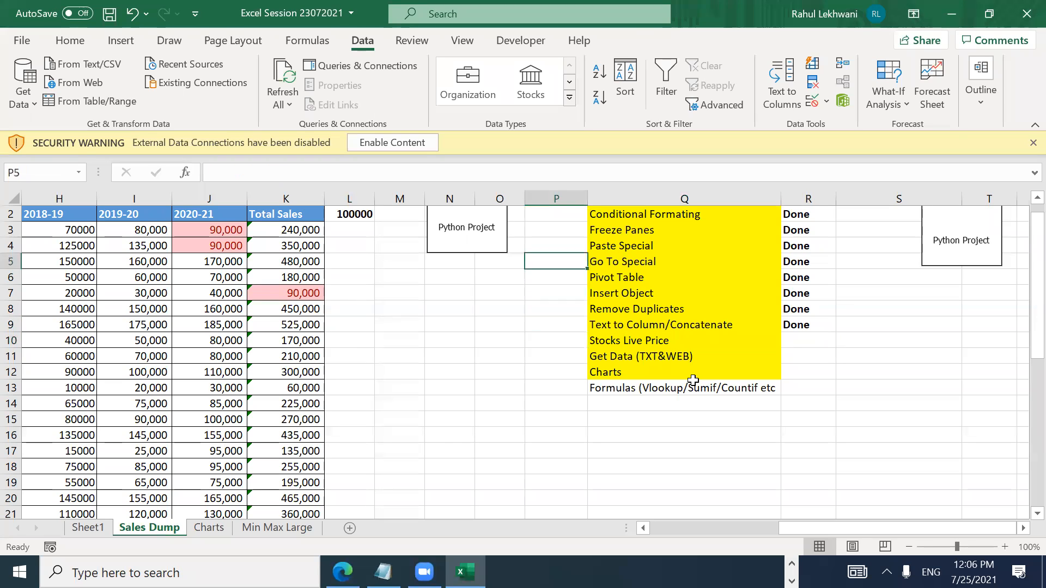
key("Right")
key("Right")
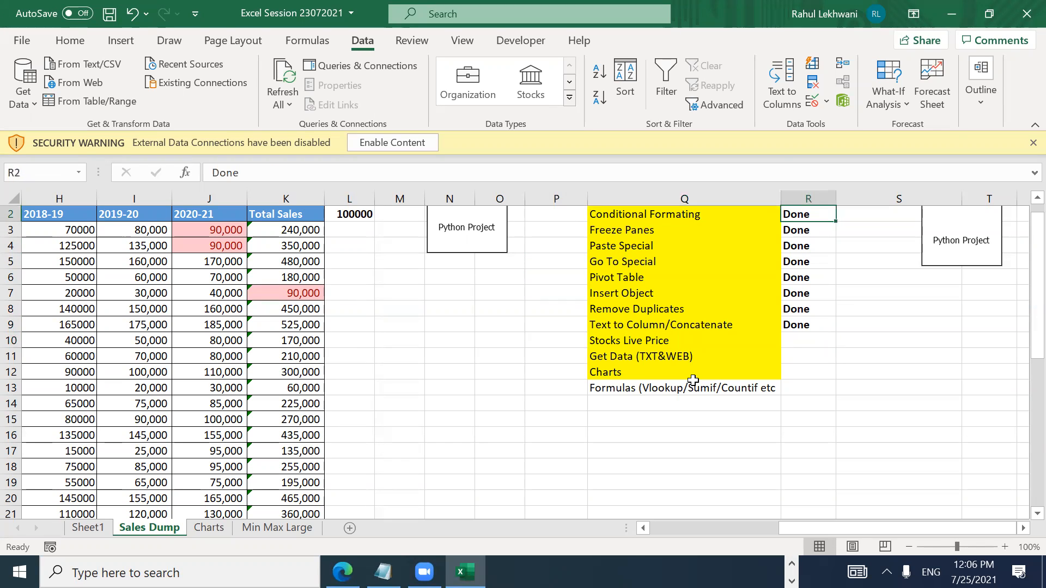
key("Left")
key("Left")
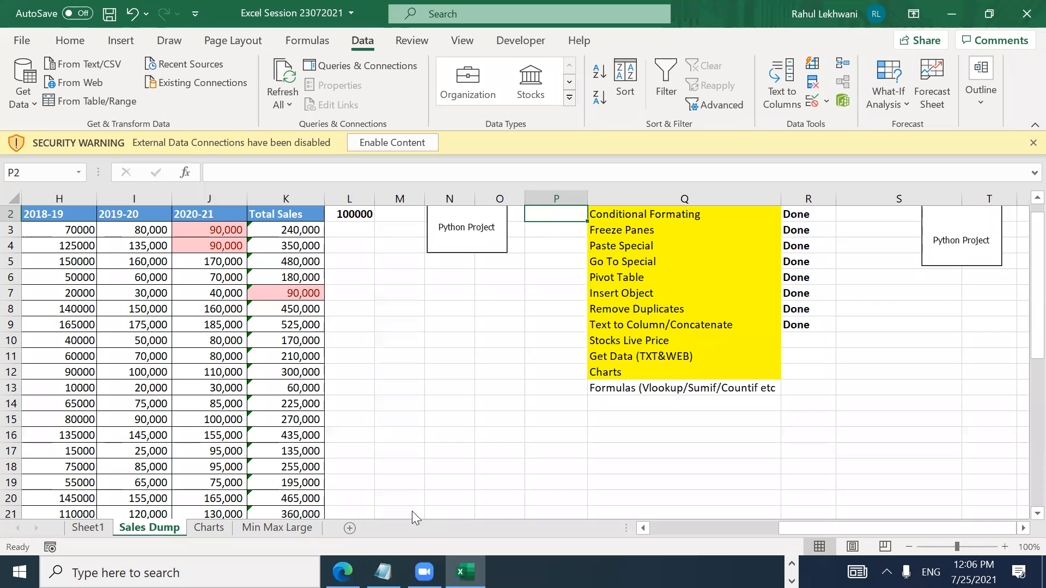
left_click(349, 528)
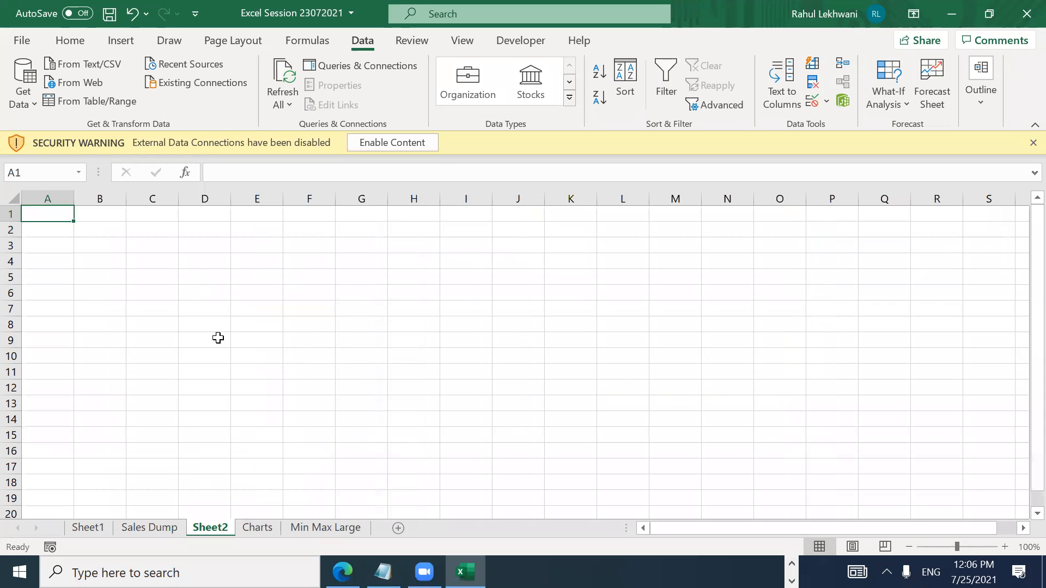
Step: Enter 'Tata Motors' in cell A2 of Sheet2
key("Down")
key("Down")
key("Down")
key("Down")
key("Up")
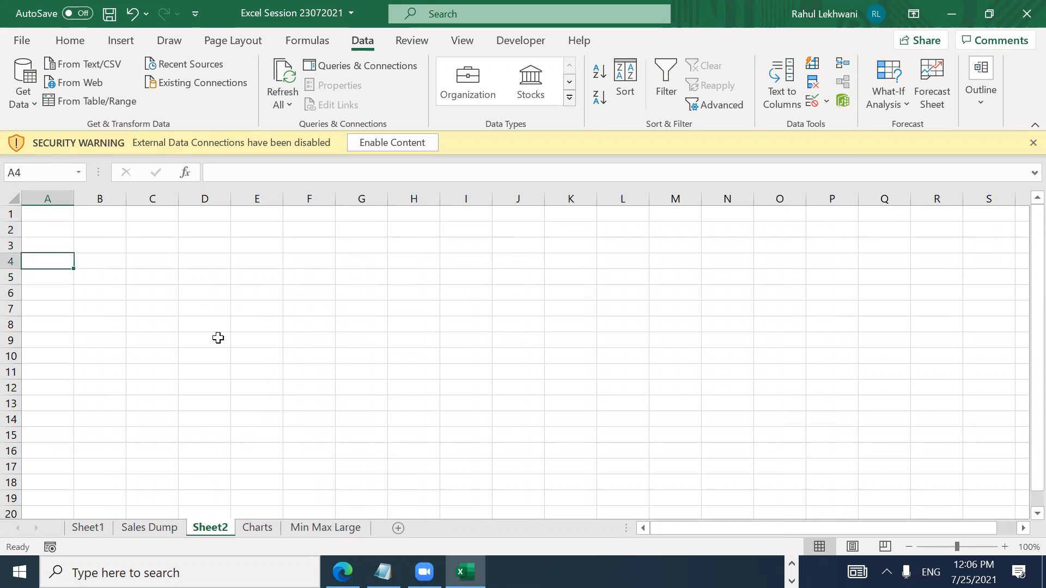
key("Up")
key("Up")
key("Right")
key("Right")
key("Left")
key("Left")
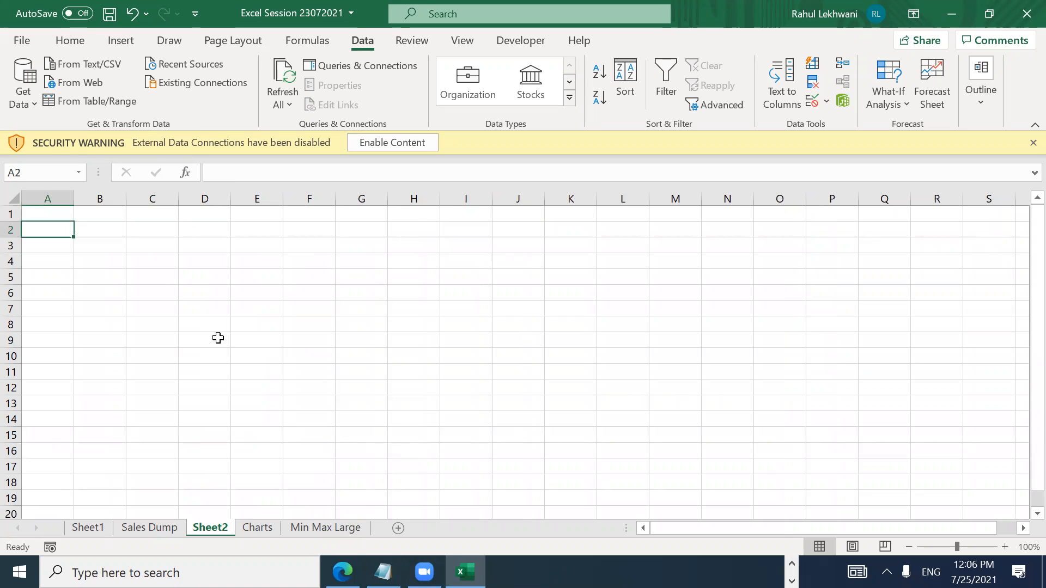
type("Tata o")
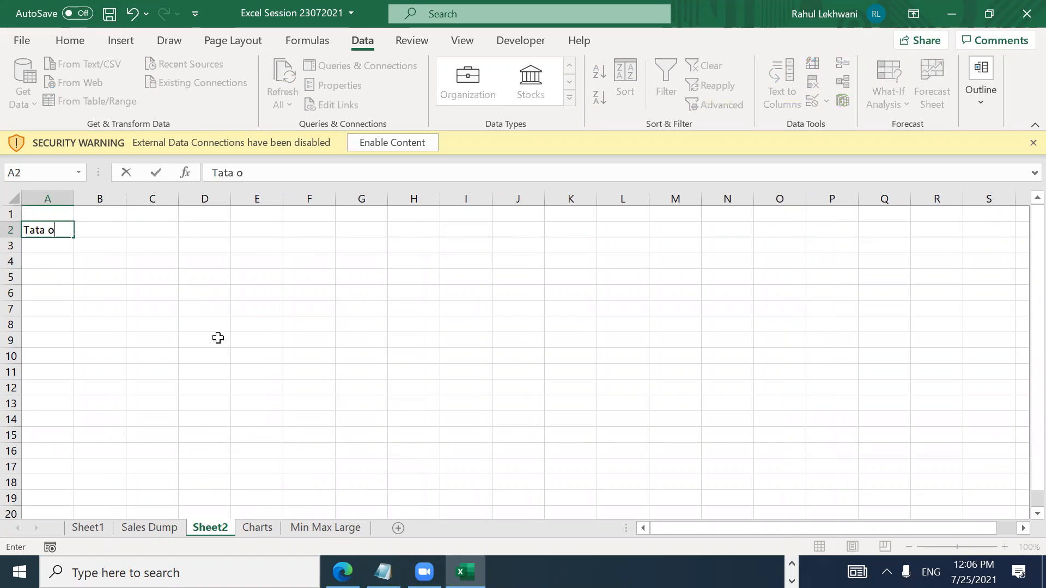
key("BackSpace")
type("Motors")
key("ctrl+Return")
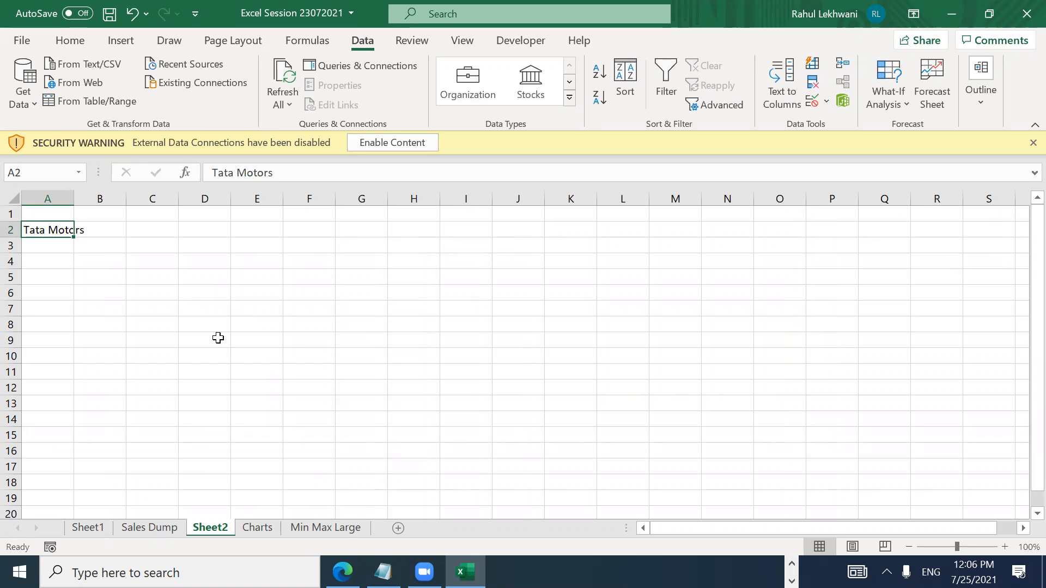
Step: AutoFit column A so the Tata Motors entry fits fully
key("alt+o")
key("c")
key("a")
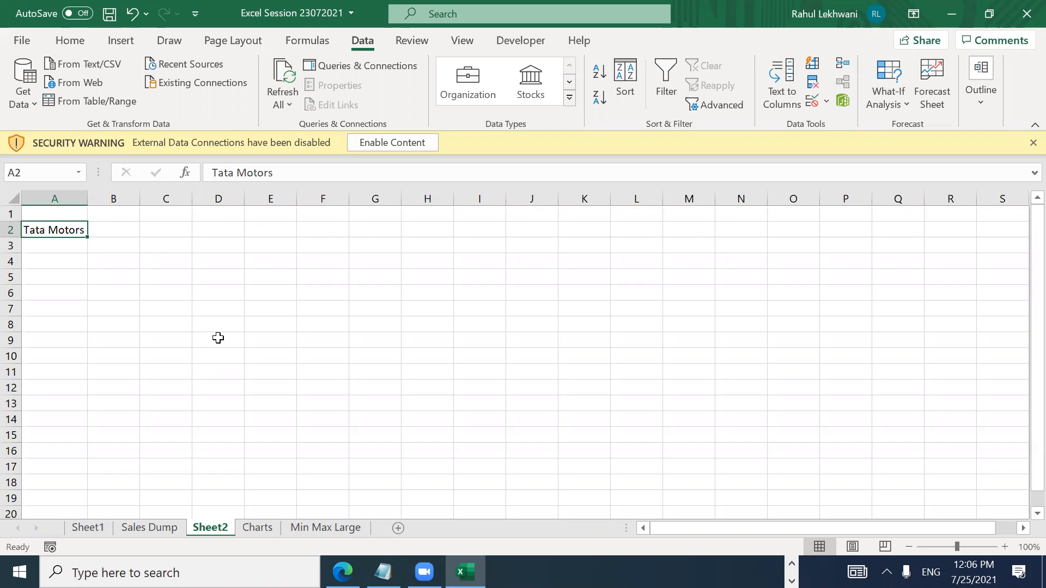
key("Down")
key("Up")
key("Down")
key("Up")
key("Down")
key("Up")
key("F2")
key("Escape")
key("F2")
key("Escape")
key("F2")
key("Escape")
key("F2")
key("Escape")
key("F2")
key("Escape")
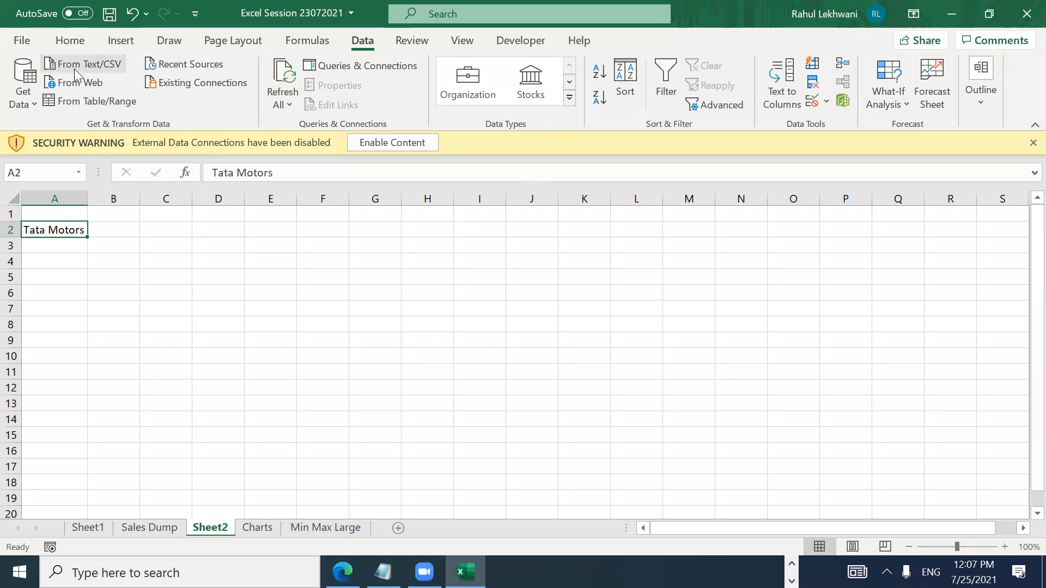
left_click(59, 43)
left_click(368, 45)
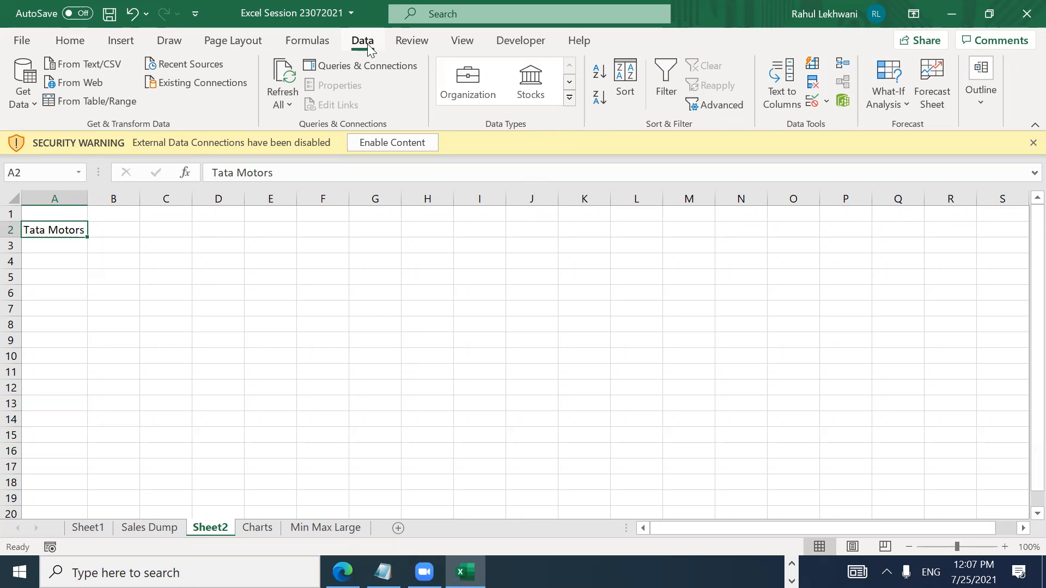
Step: Convert A2 into a Stocks data type linked to Tata Motors on the National Stock Exchange
left_click(530, 87)
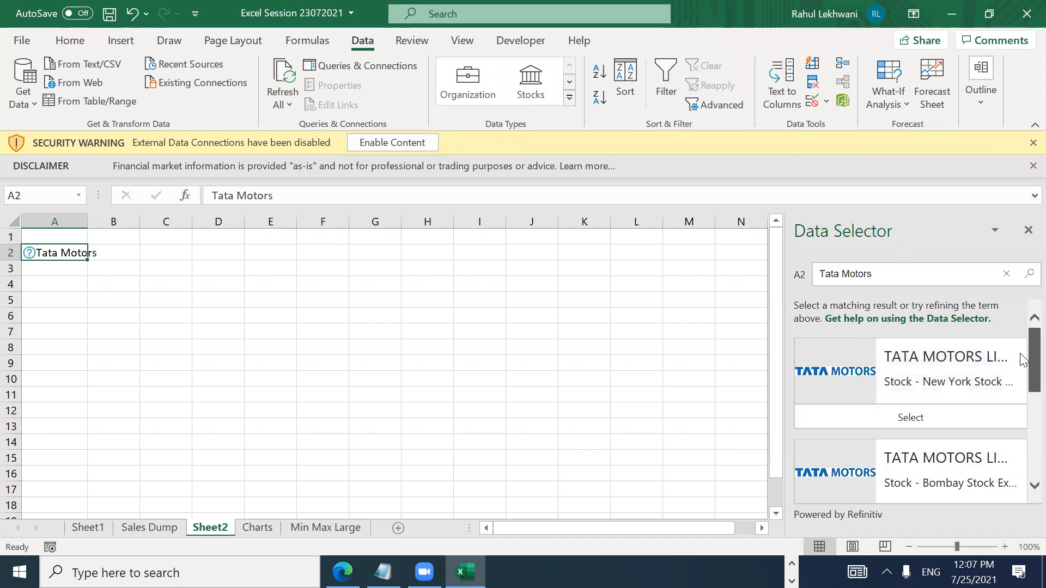
scroll(1020, 360, "down", 3)
scroll(1020, 372, "up", 3)
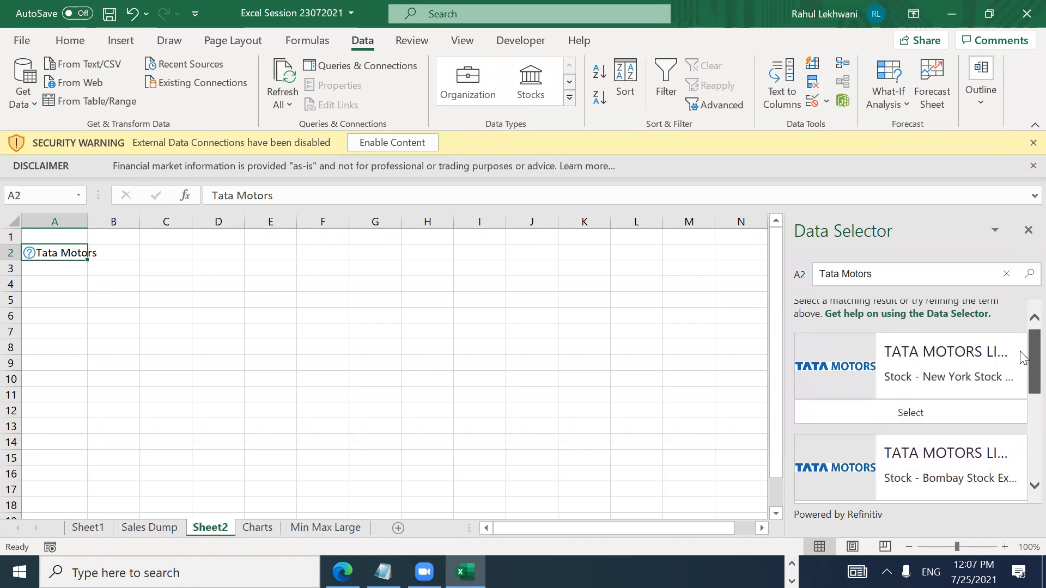
scroll(1021, 359, "down", 3)
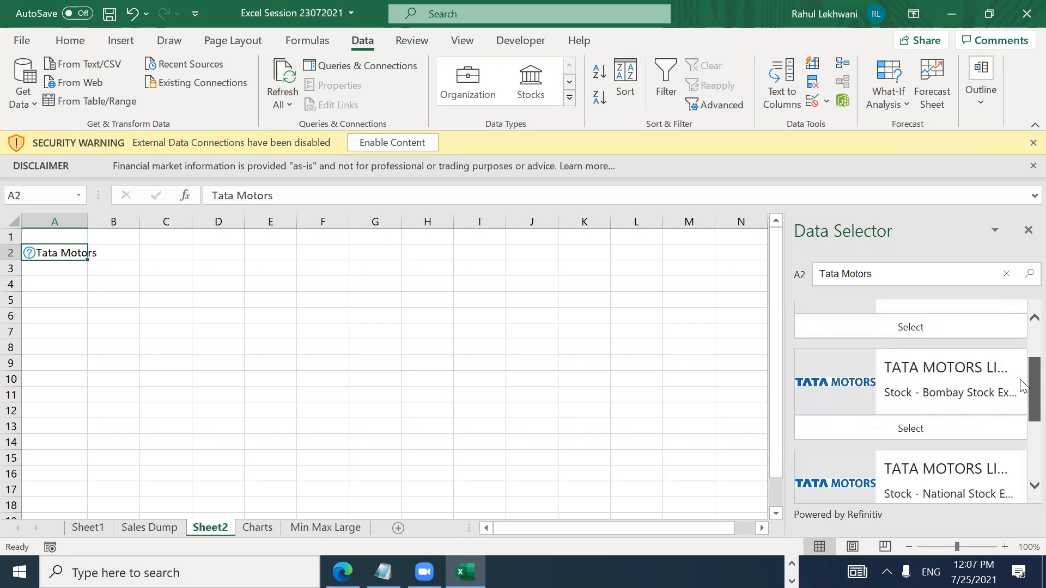
scroll(1020, 408, "down", 2)
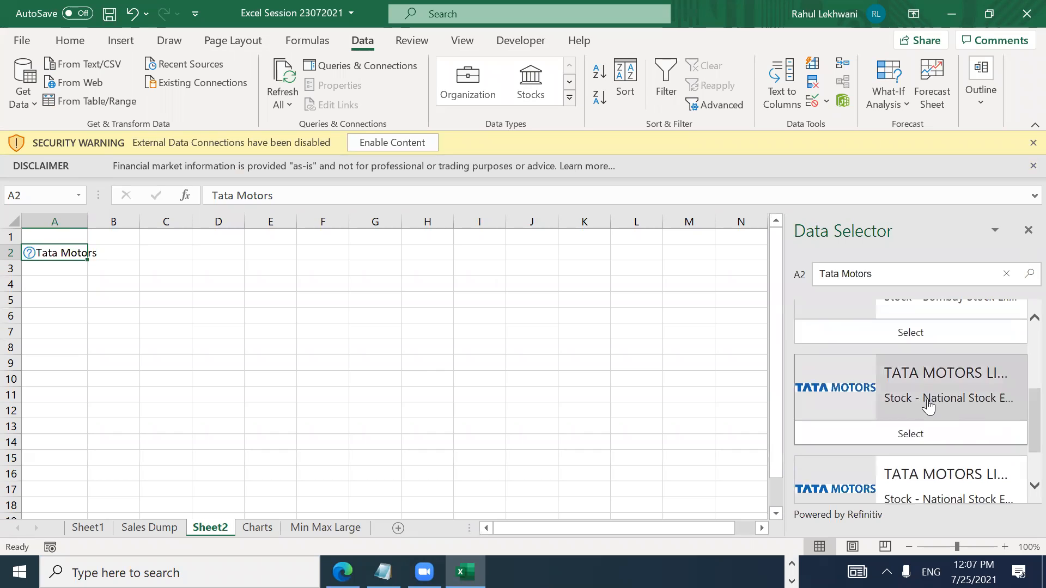
left_click(928, 435)
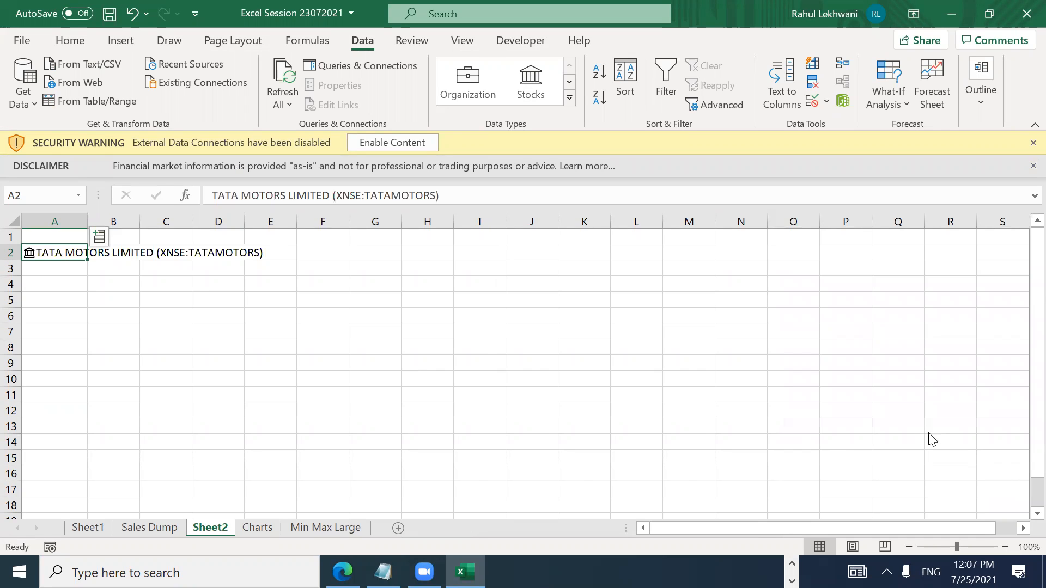
Step: AutoFit column A to the TATA MOTORS LIMITED (XNSE:TATAMOTORS) name
key("alt+o")
key("c")
key("a")
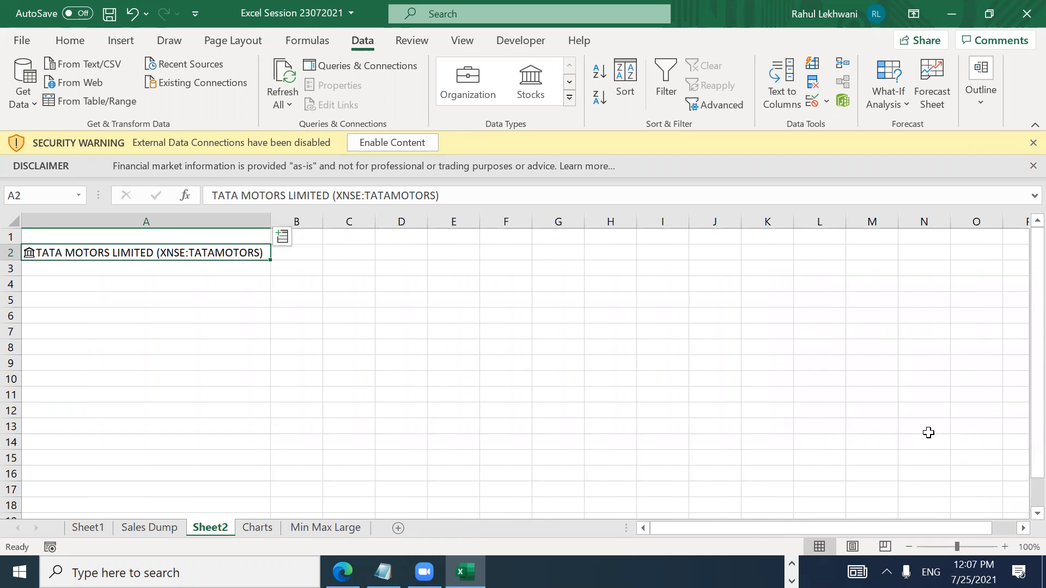
key("Right")
key("Left")
key("Right")
key("Left")
Step: Try trimming the exchange code from A2's name, then undo to restore the linked stock record
key("F2")
key("shift+Left")
key("shift+Left")
key("shift+Left")
key("shift+Left")
key("shift+Left")
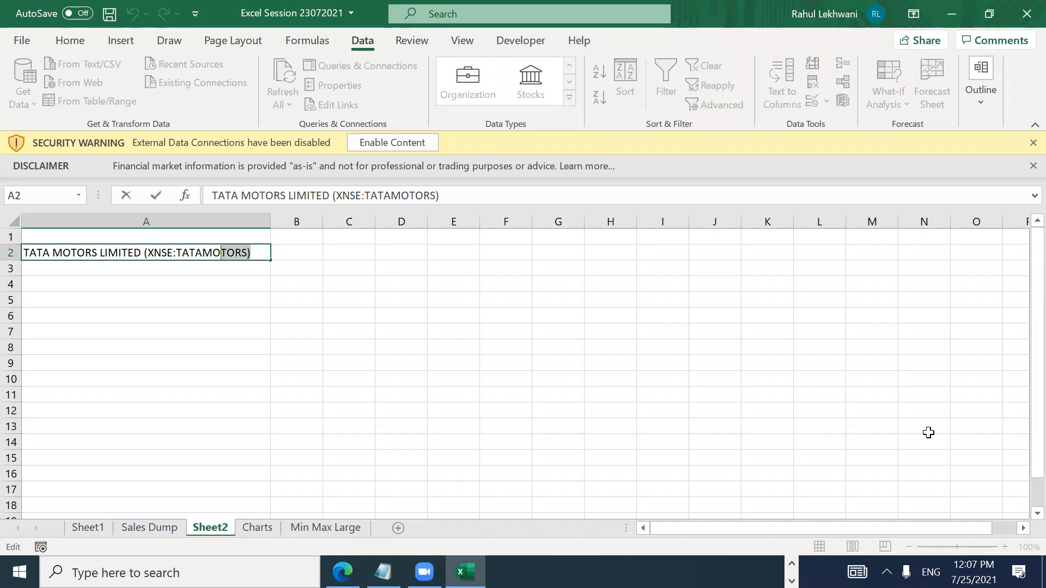
key("shift+Left")
key("shift+Left")
key("shift+Left")
key("shift+Left")
key("shift+Left")
key("shift+Left")
key("shift+Left")
key("shift+Left")
key("shift+Left")
key("shift+Left")
key("shift+Left")
key("shift+Left")
key("Return")
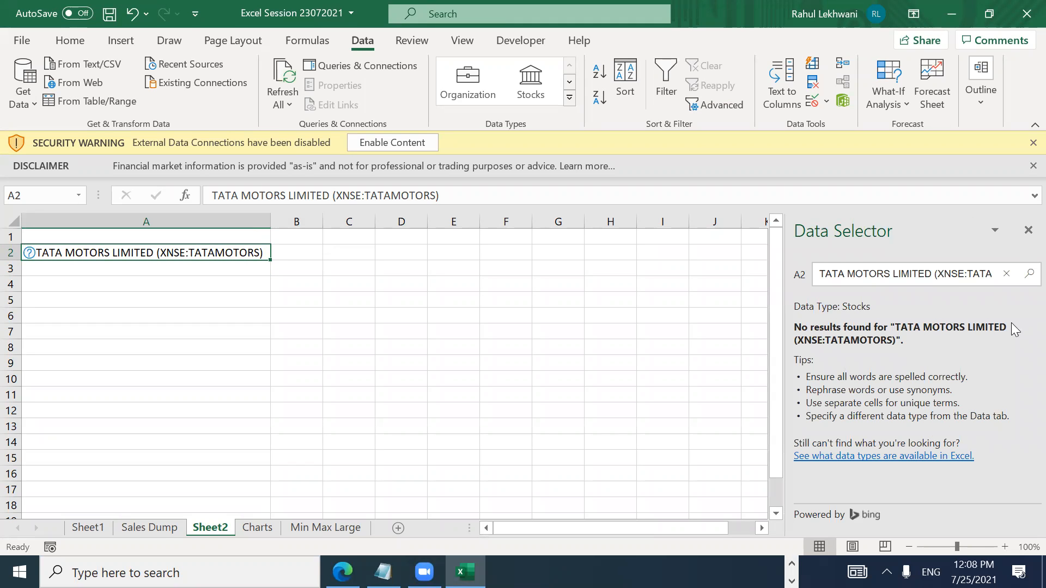
key("ctrl+z")
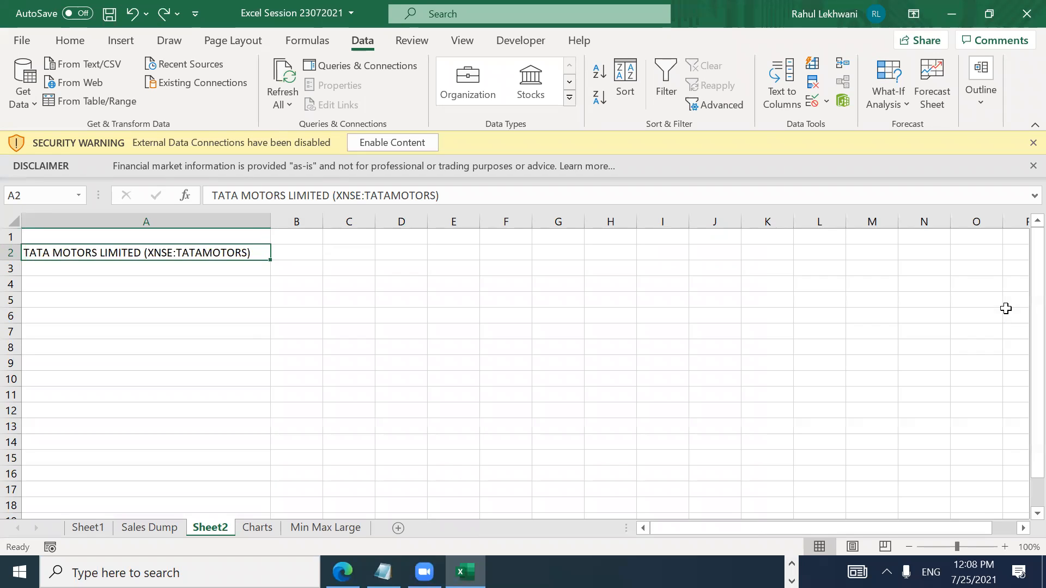
key("ctrl+z")
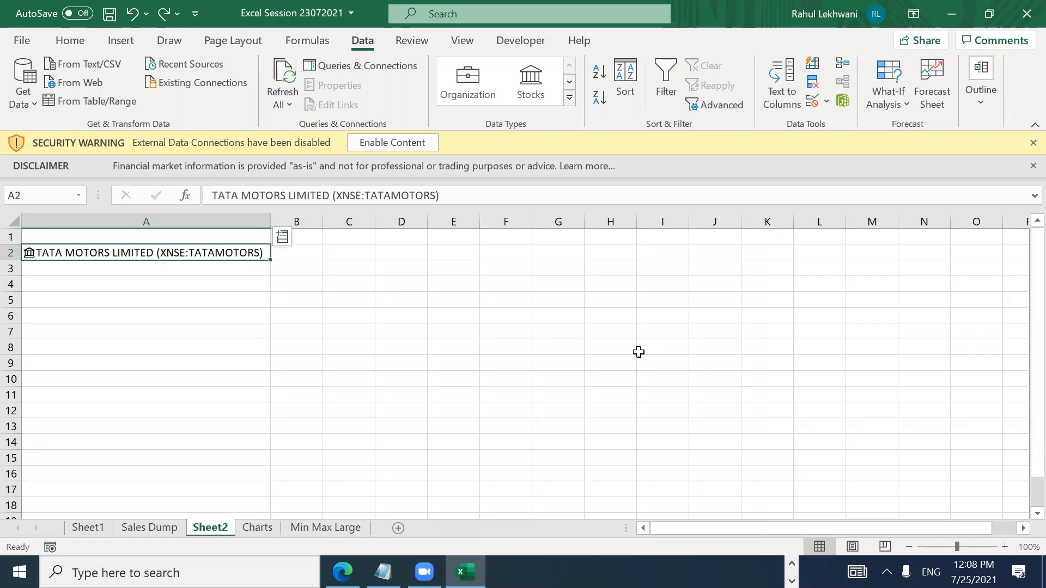
key("Right")
key("Left")
left_click(424, 571)
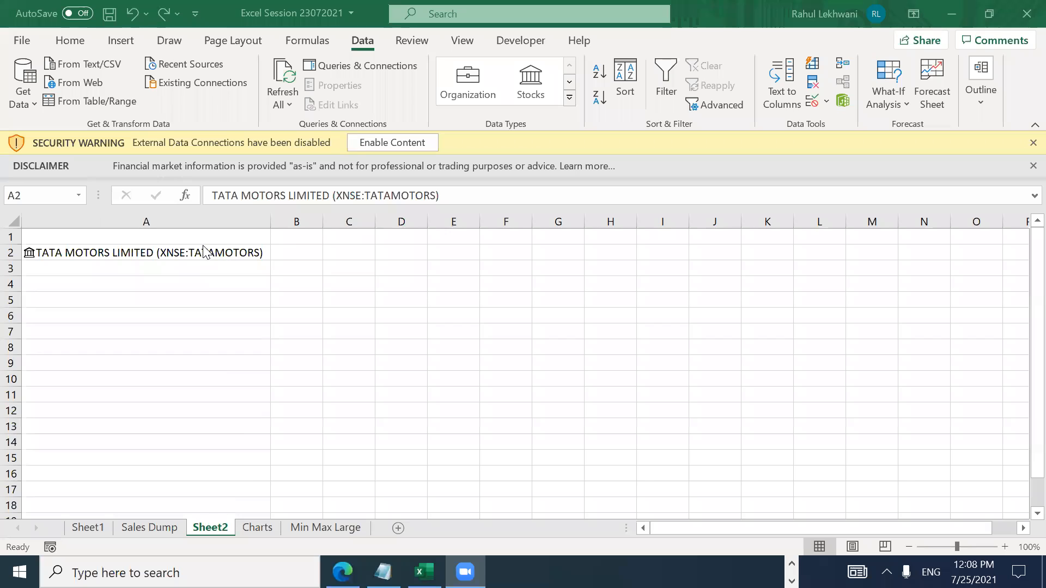
left_click(204, 246)
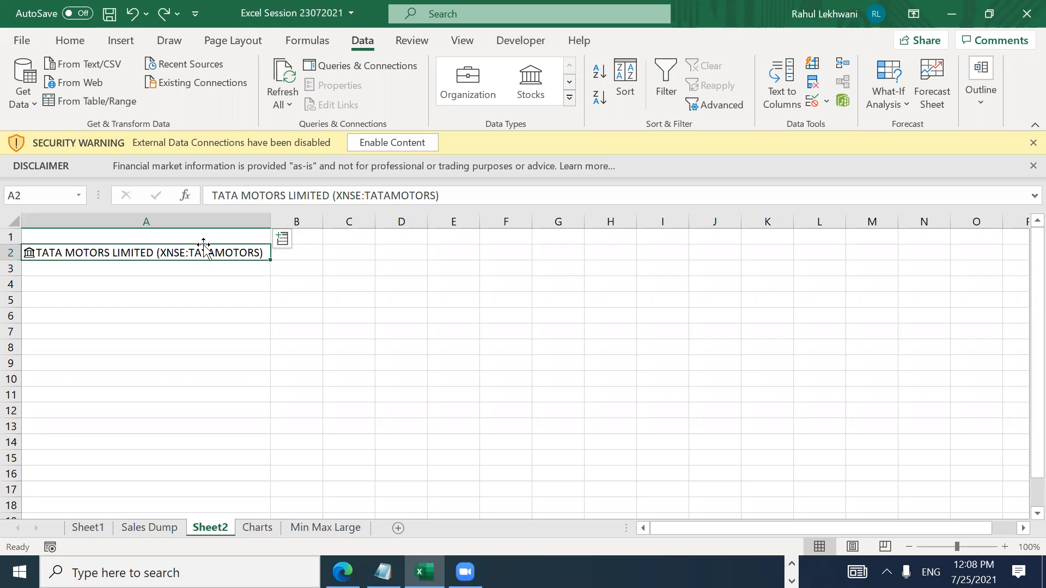
Step: Insert the 52 week high into B2 and the 52 week low into C2
left_click(284, 240)
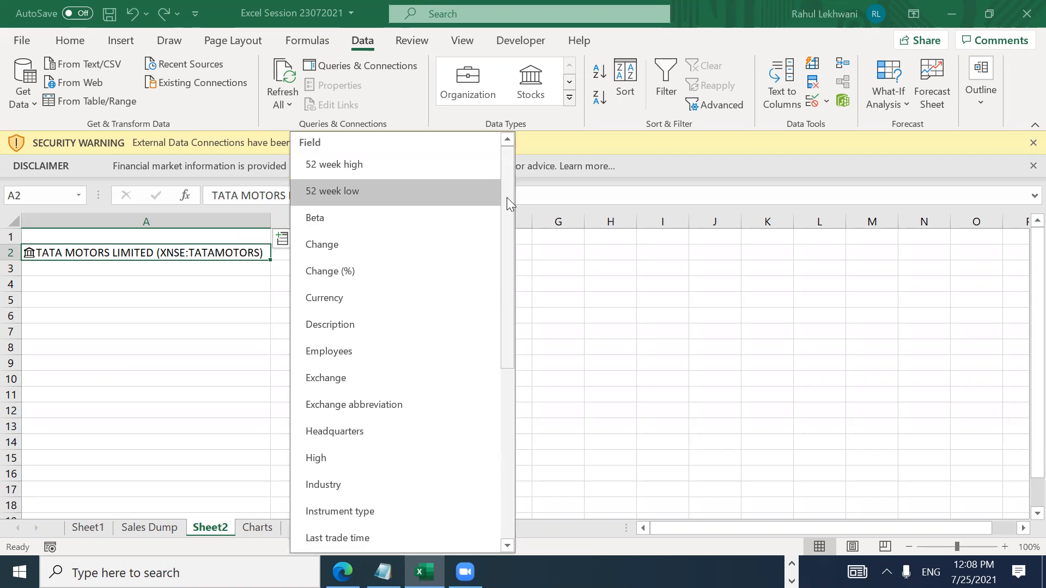
mouse_move(506, 197)
left_mouse_down()
mouse_move(523, 378)
mouse_move(522, 193)
left_mouse_up()
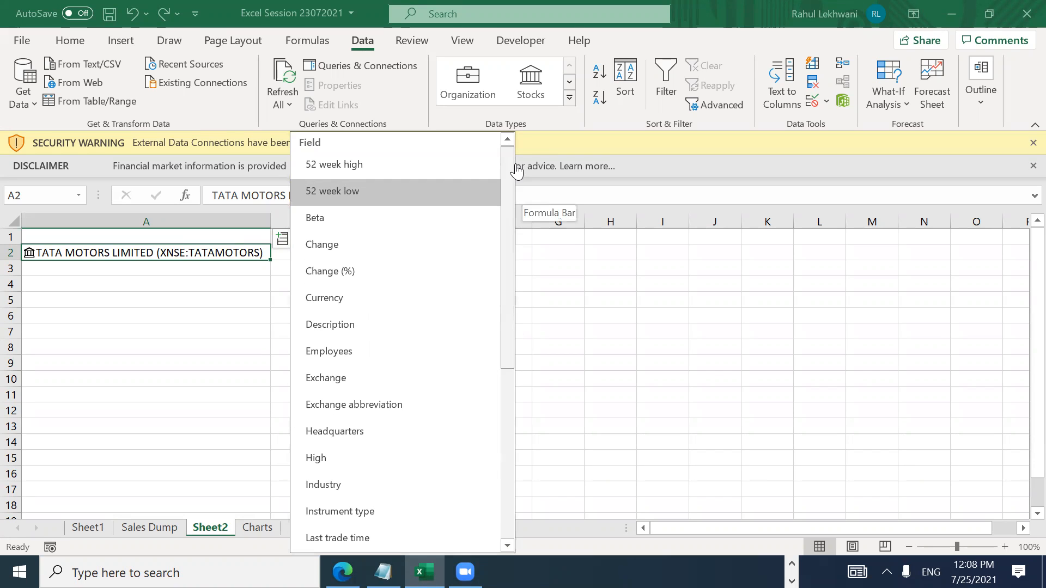
left_click(394, 164)
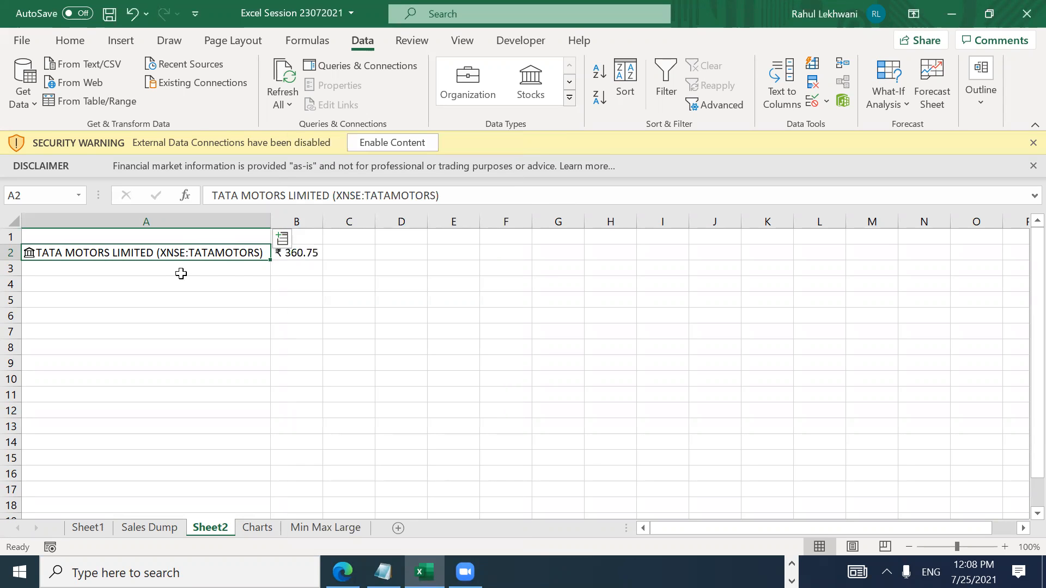
left_click(296, 253)
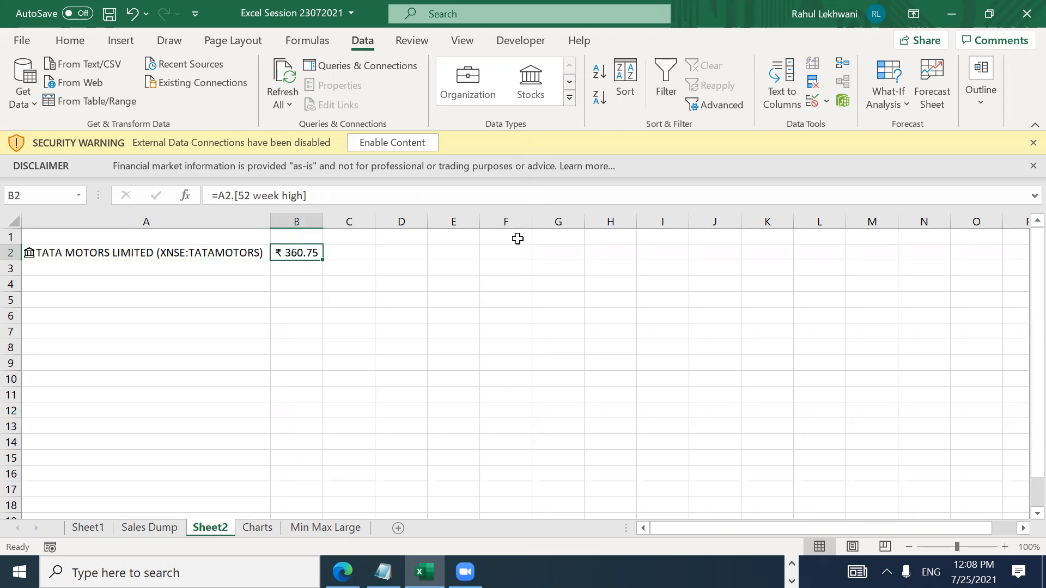
left_click(229, 252)
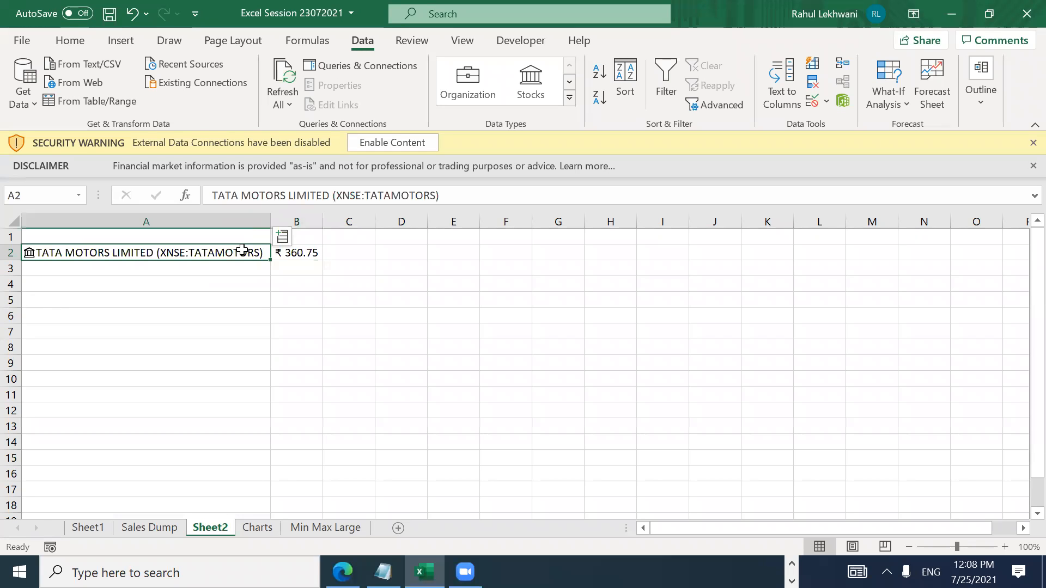
left_click(282, 238)
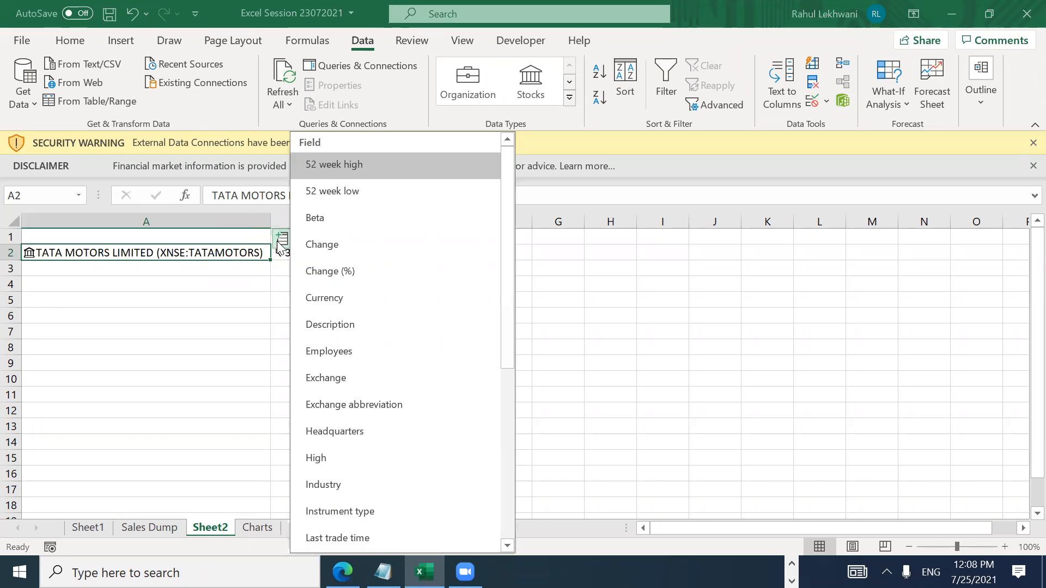
left_click(343, 195)
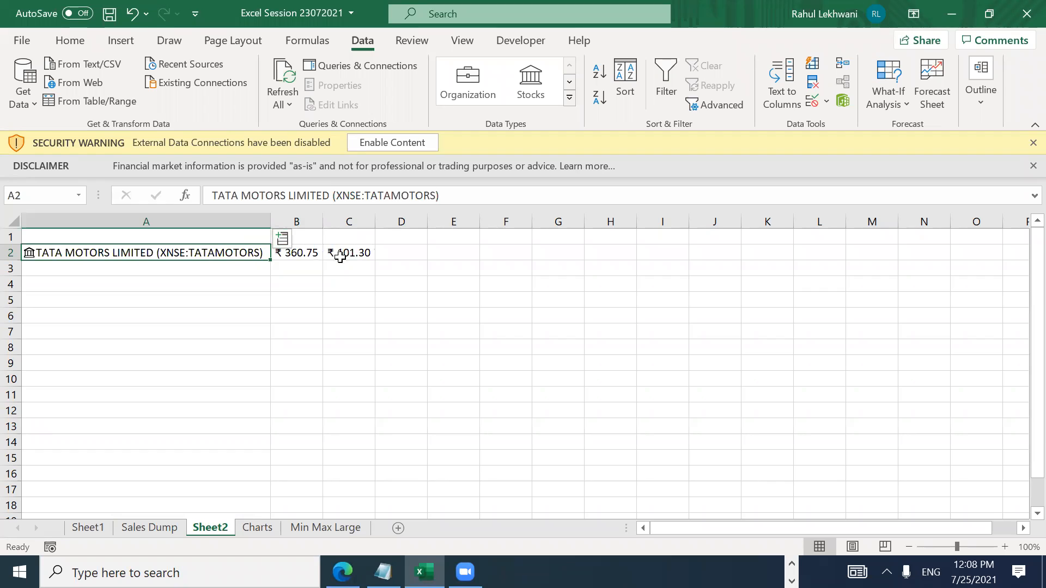
Step: Insert the company Description field into D2 and review the row 2 values
left_click(283, 240)
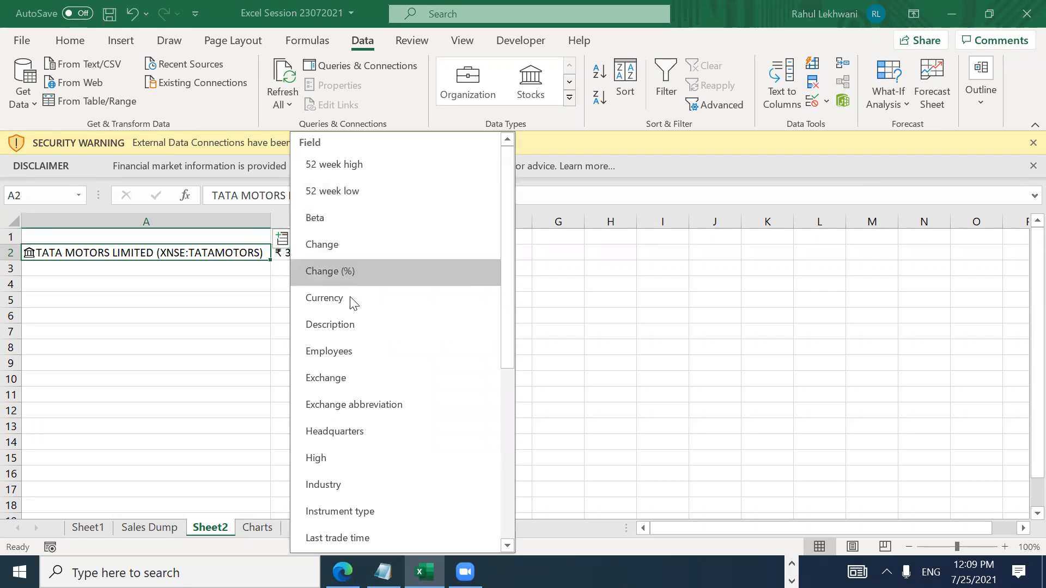
left_click(357, 329)
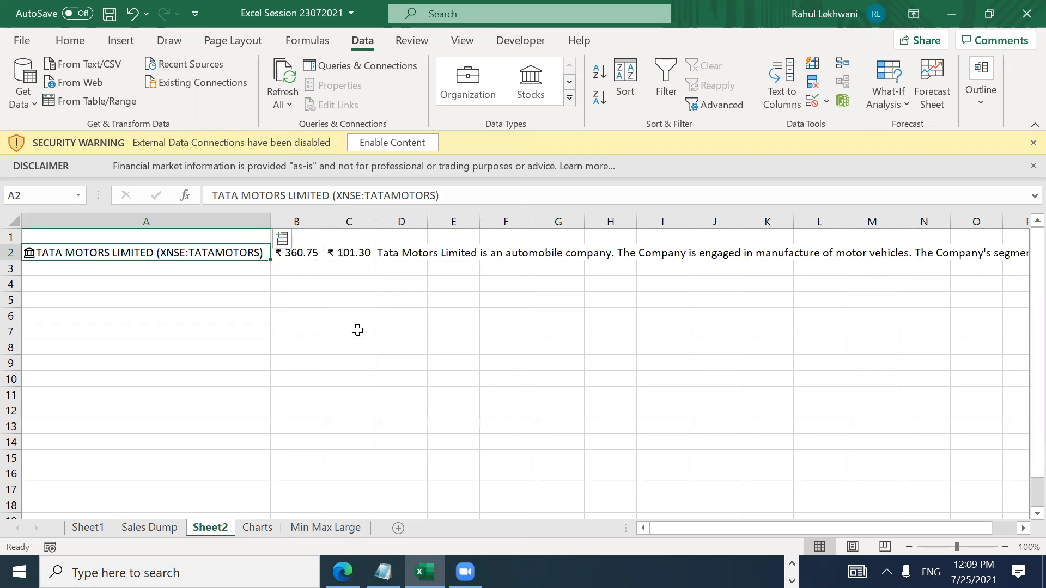
left_click(400, 261)
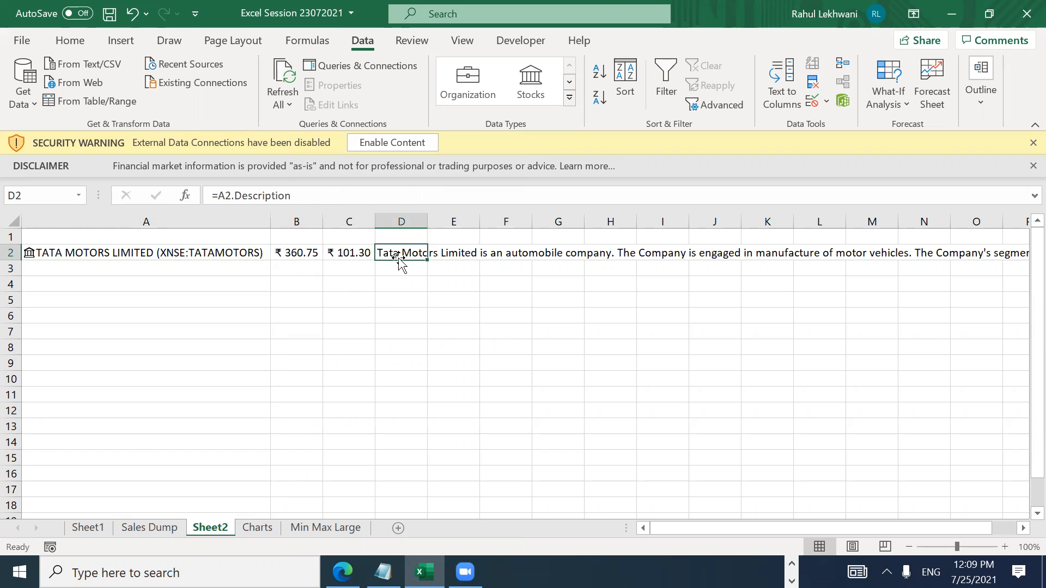
double_click(401, 260)
key("Return")
left_click(400, 261)
key("Right")
key("Right")
key("Right")
key("Right")
key("Right")
key("Left")
key("Left")
key("Left")
key("Left")
key("Right")
key("Right")
key("Right")
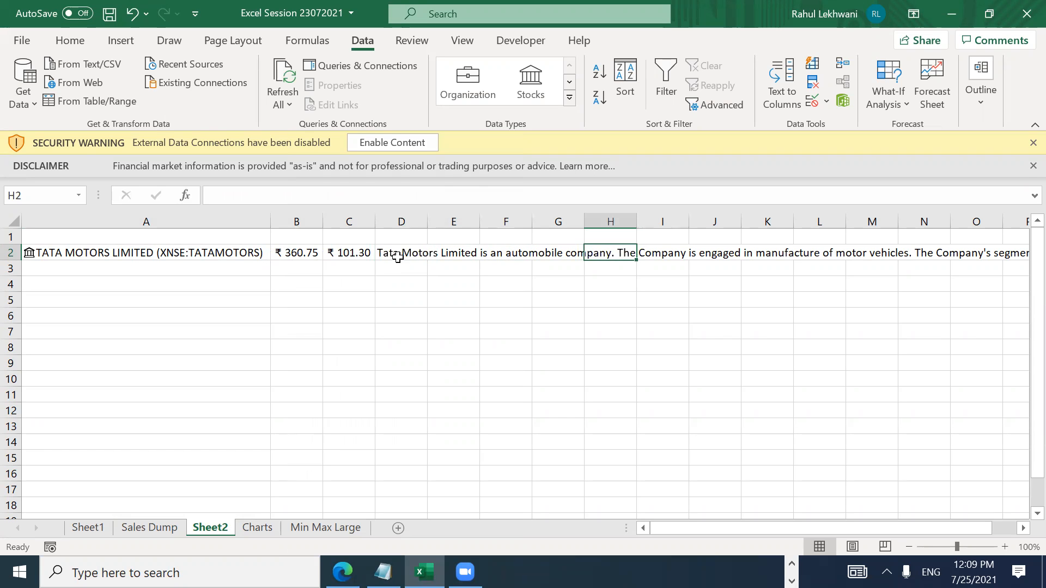
key("Right")
key("Right")
key("Right")
key("Right")
key("Right")
key("Right")
key("Right")
key("Right")
key("Right")
key("Right")
key("Right")
key("Right")
key("Right")
key("Right")
key("Right")
key("Right")
key("Right")
key("Right")
key("Right")
key("Right")
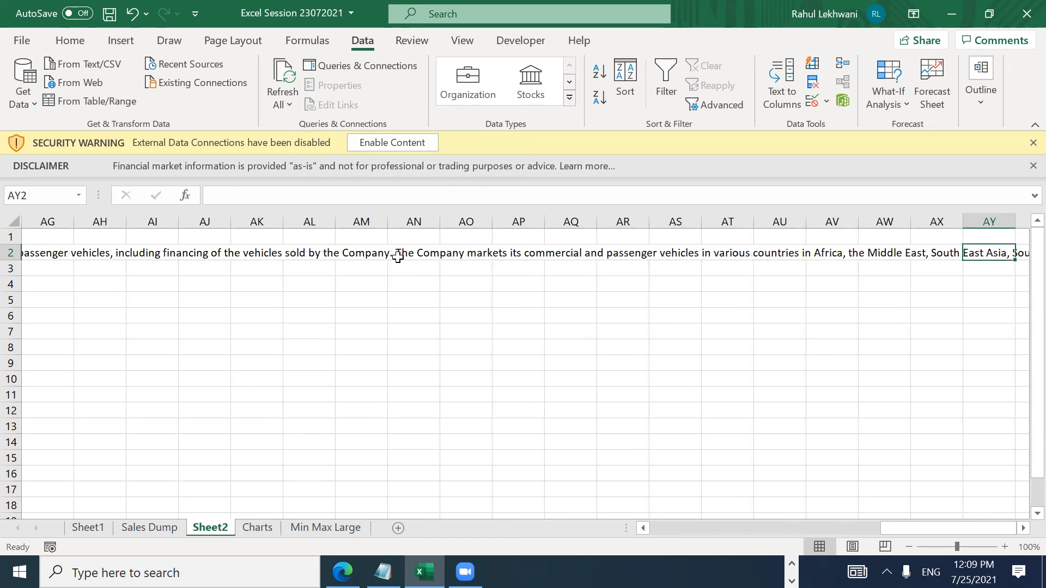
key("Right")
key("Right")
key("Right")
key("Right")
key("Right")
key("Right")
key("Right")
key("Right")
key("Right")
key("Right")
key("Right")
key("Right")
key("Right")
key("Right")
key("Right")
key("Right")
key("Right")
key("Right")
key("Right")
key("Right")
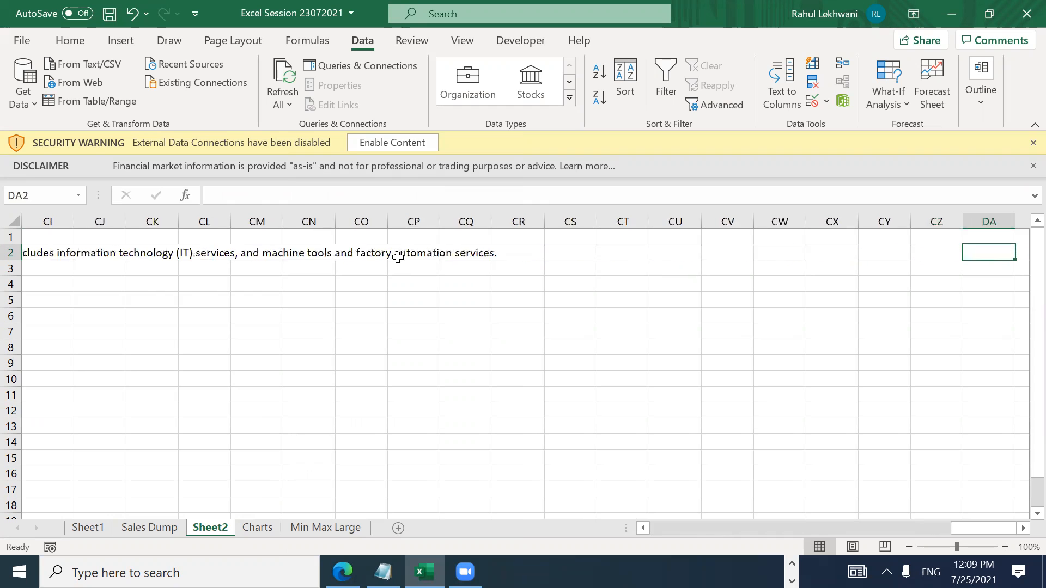
key("Home")
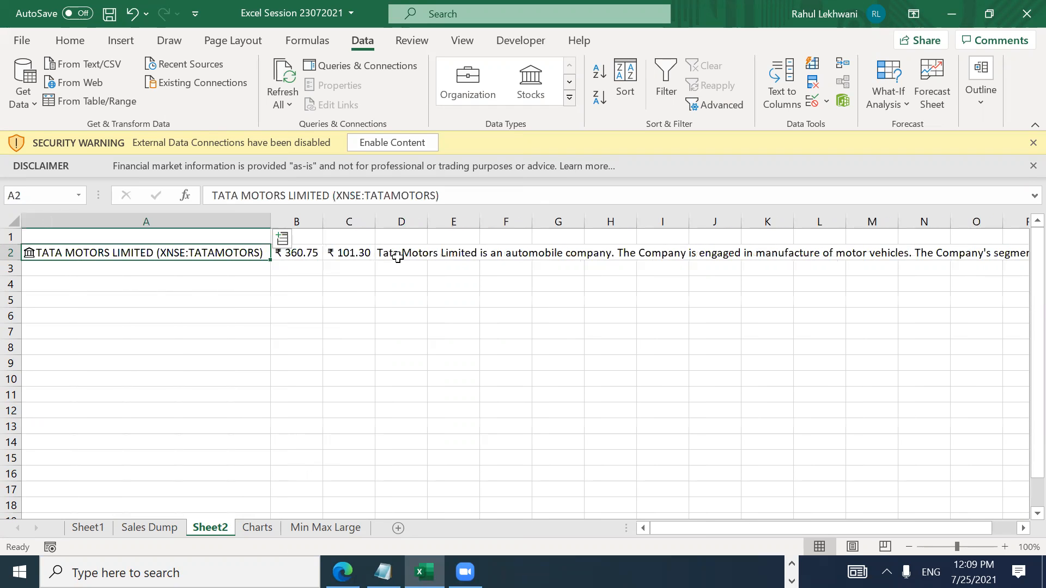
key("Down")
key("Up")
key("Right")
key("Right")
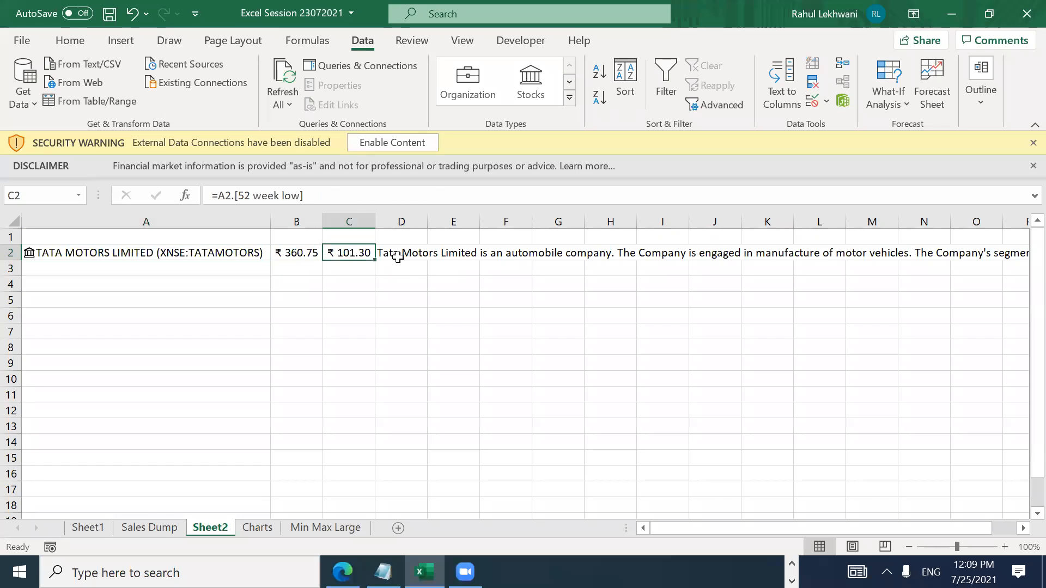
key("Right")
key("Right")
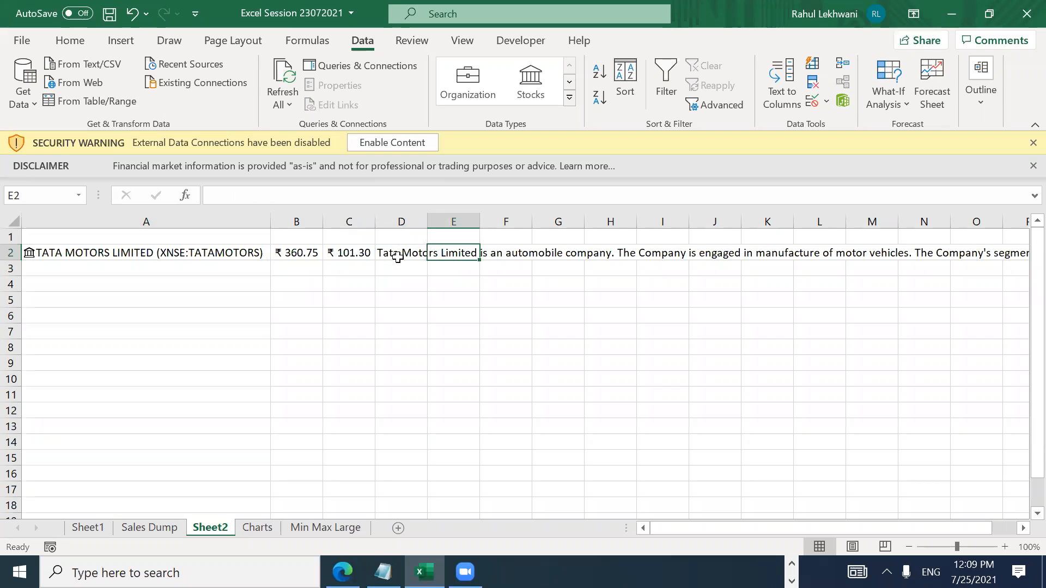
key("Left")
key("Left")
key("Left")
key("Left")
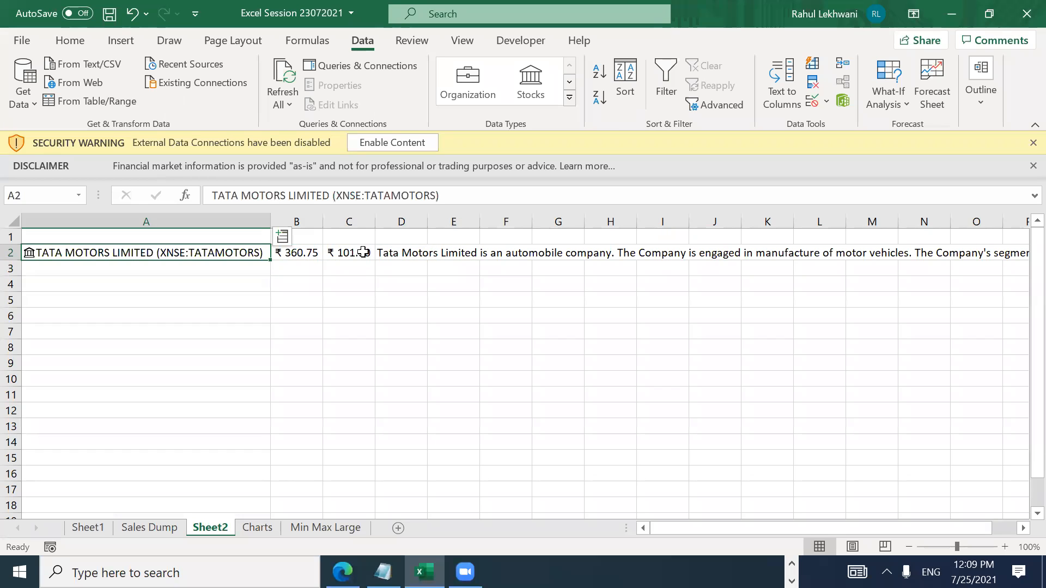
Step: Add the Employees (75,278), Industry and Market cap fields to row 2
left_click(282, 238)
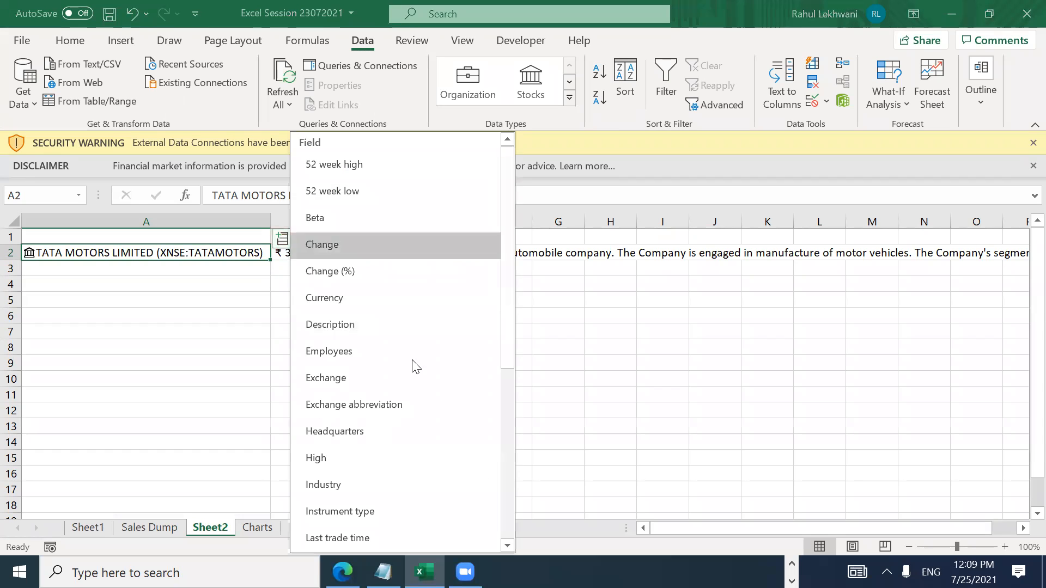
left_click(464, 354)
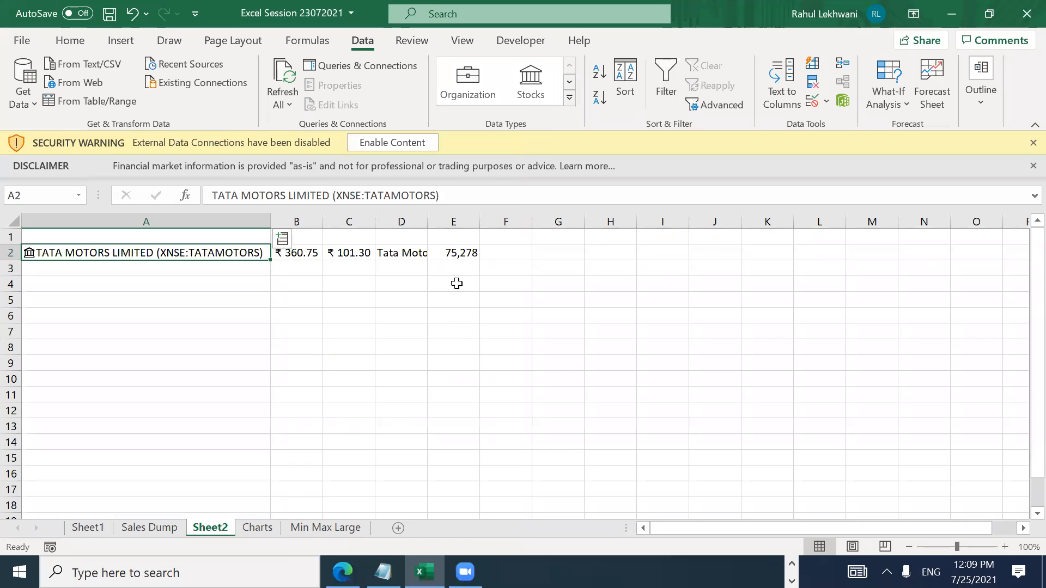
left_click(283, 240)
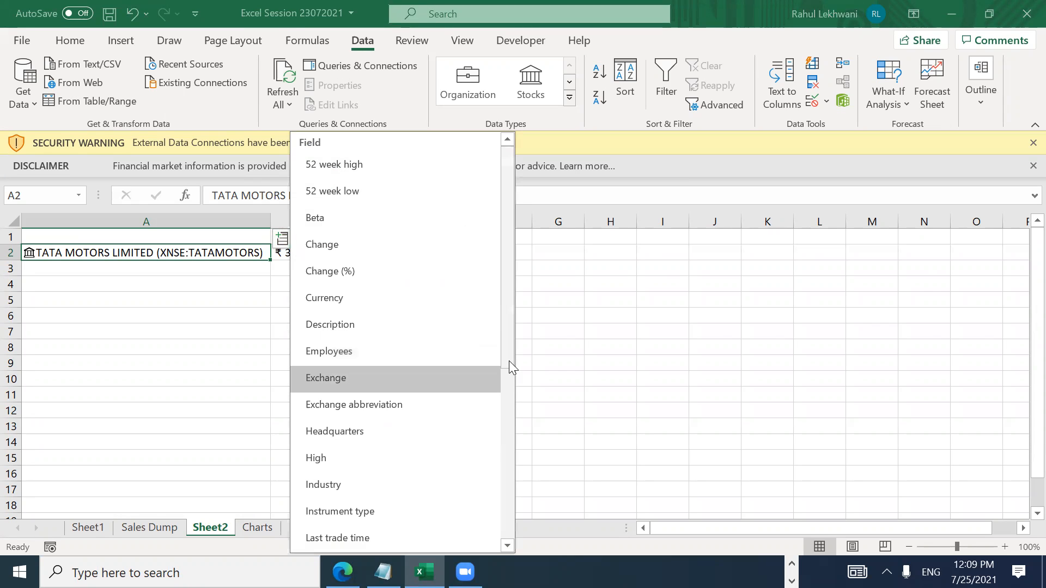
scroll(517, 410, "down", 1)
scroll(516, 410, "down", 3)
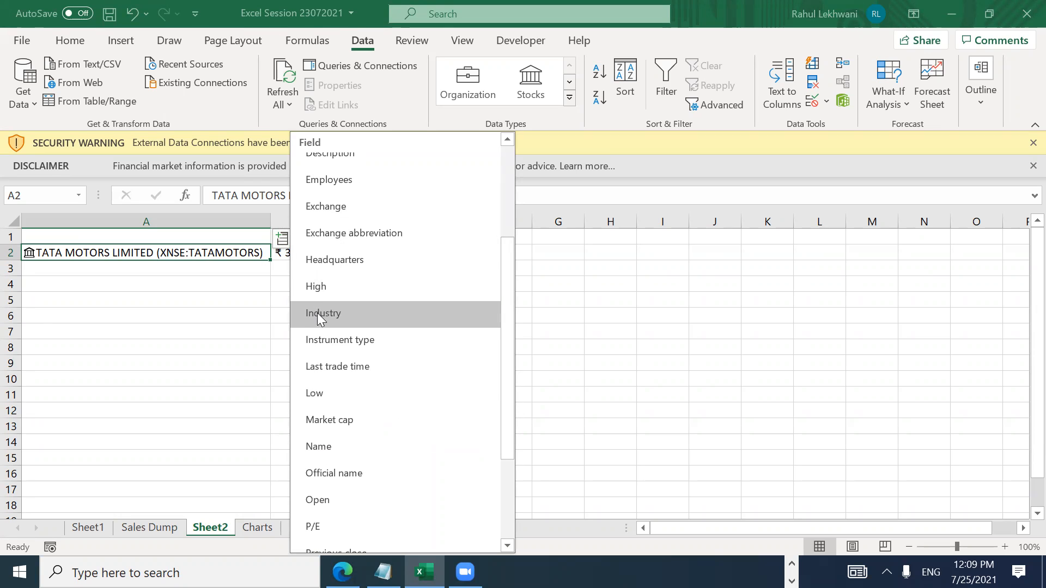
left_click(317, 313)
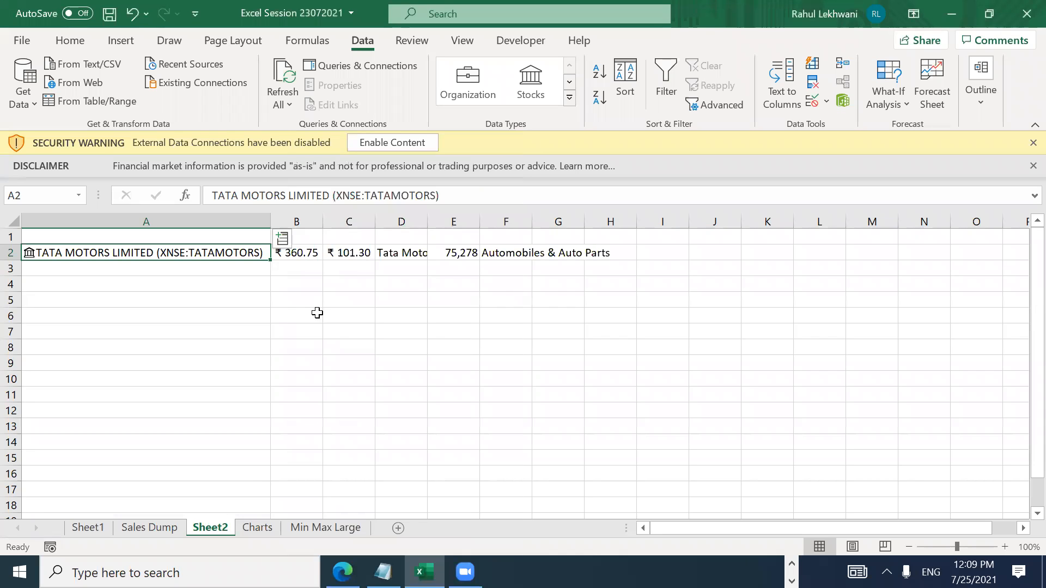
left_click(283, 241)
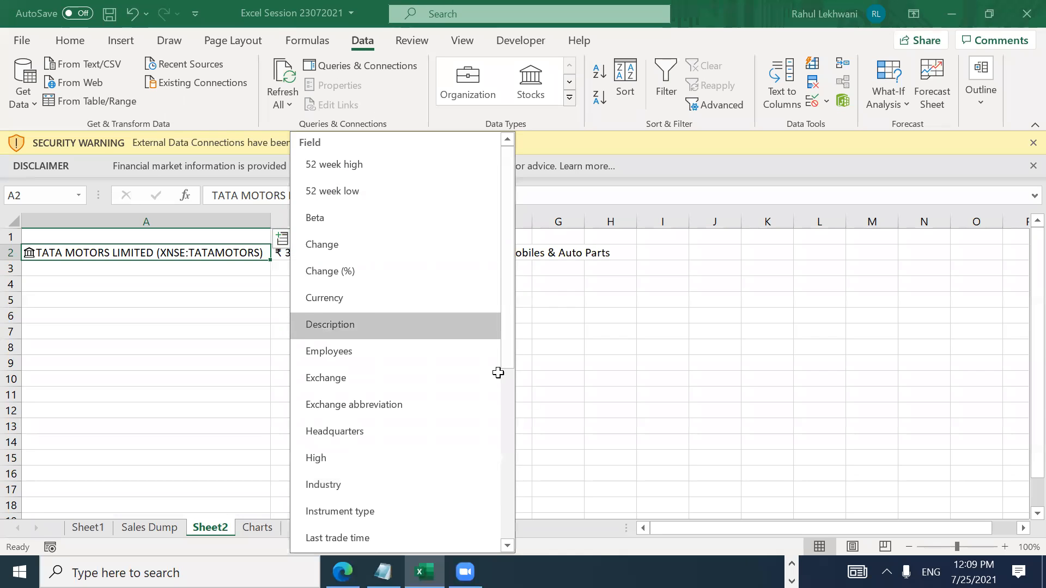
left_click_drag(512, 357, 519, 522)
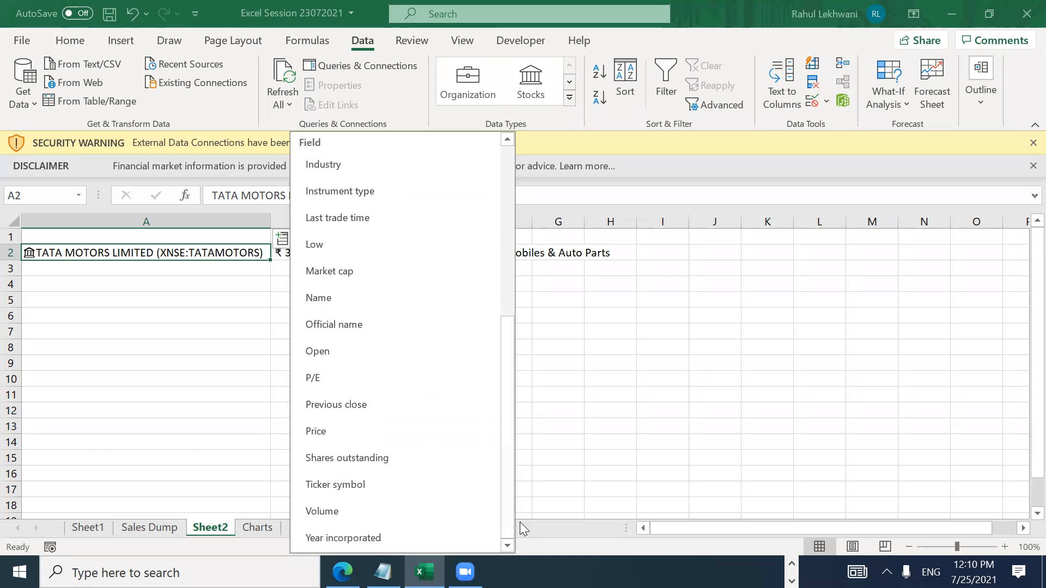
left_click(353, 272)
Step: AutoFit column G for the ₹1,049,278,000,000 market cap and add Year incorporated (1945)
key("Right")
key("Right")
key("Right")
key("Right")
key("Right")
key("Right")
key("alt+o")
key("c")
key("a")
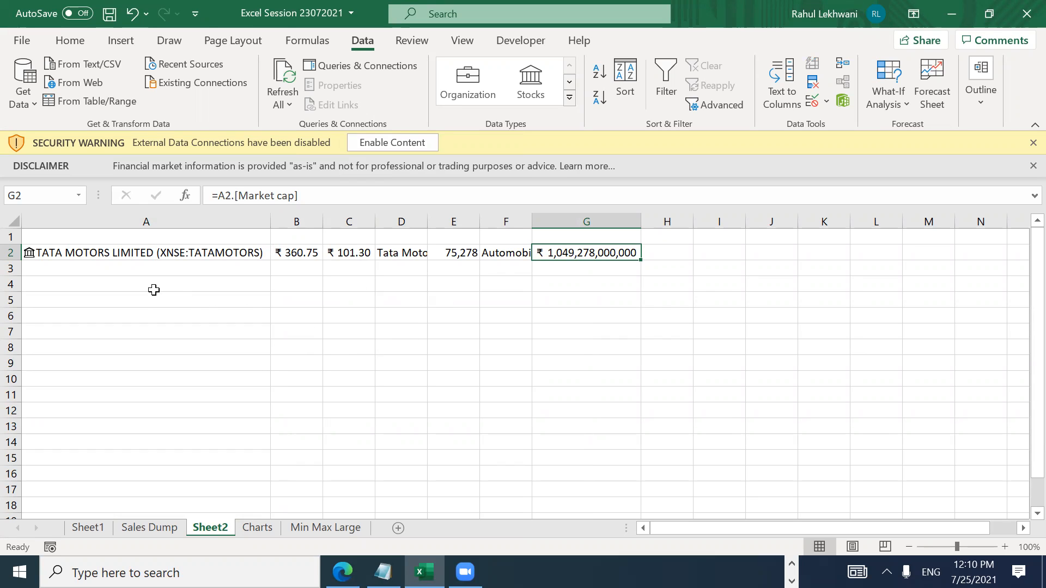
left_click(255, 252)
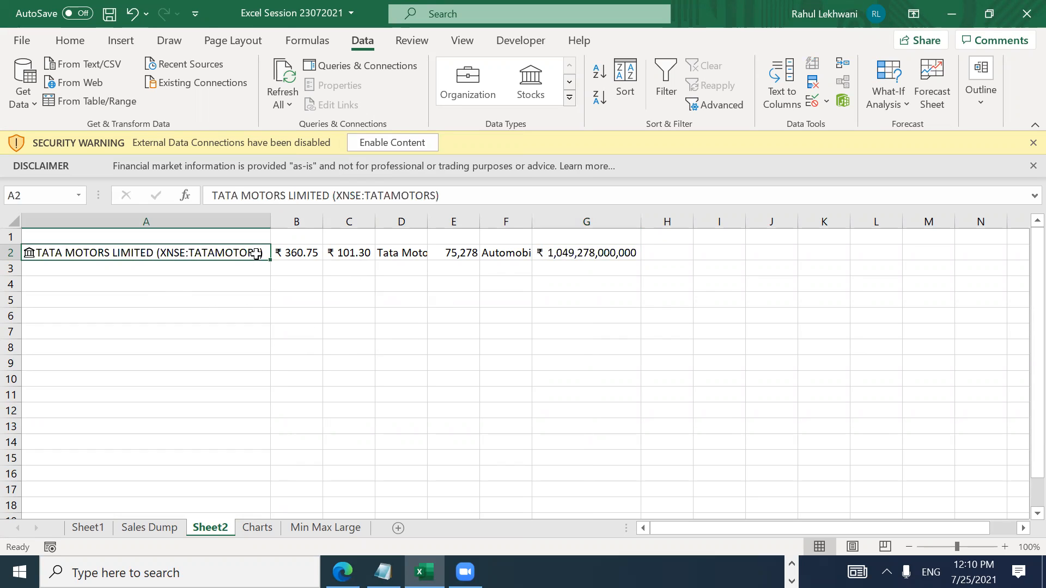
left_click(287, 238)
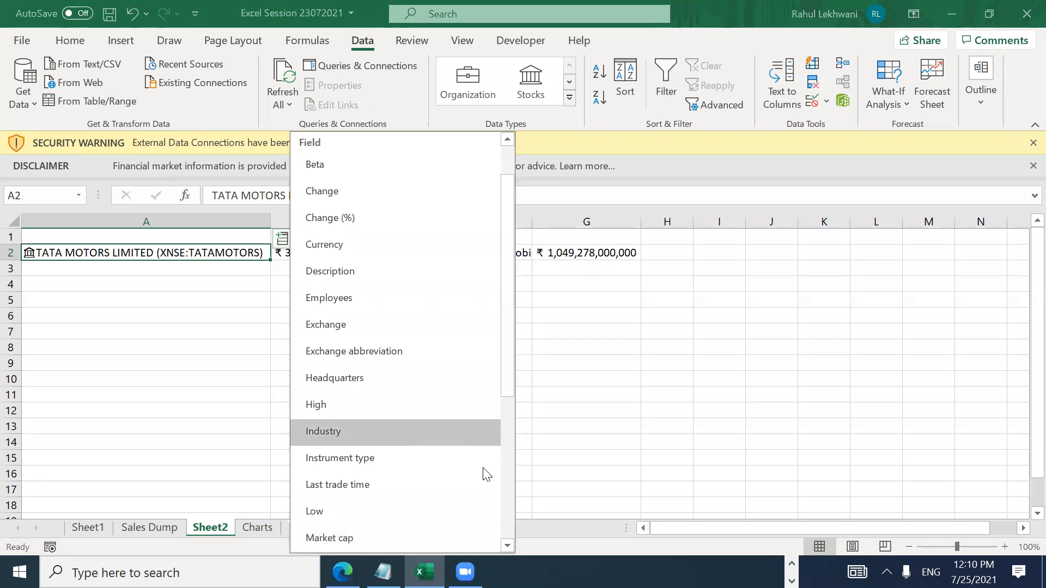
left_click(505, 500)
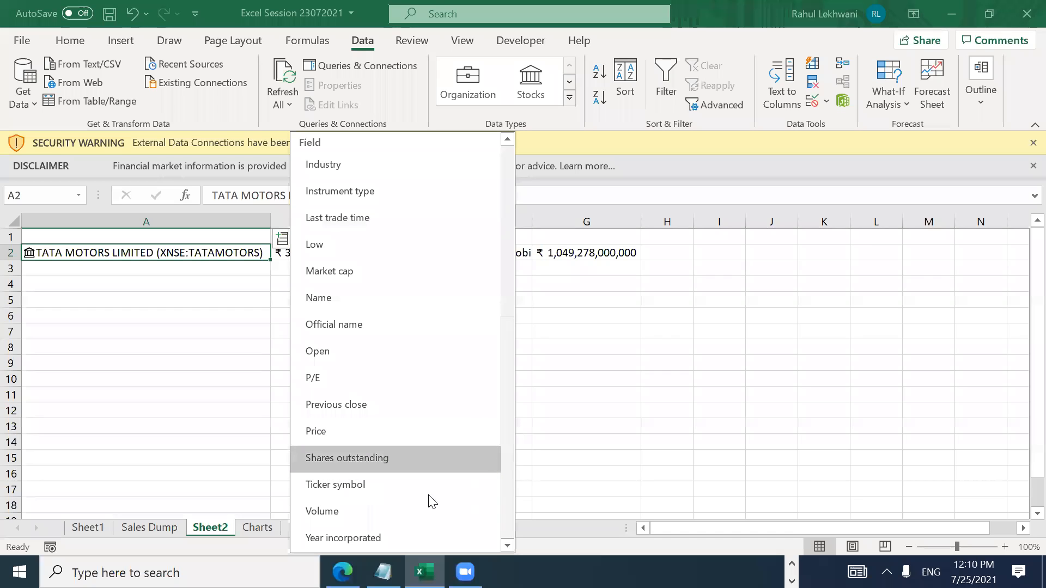
left_click(367, 537)
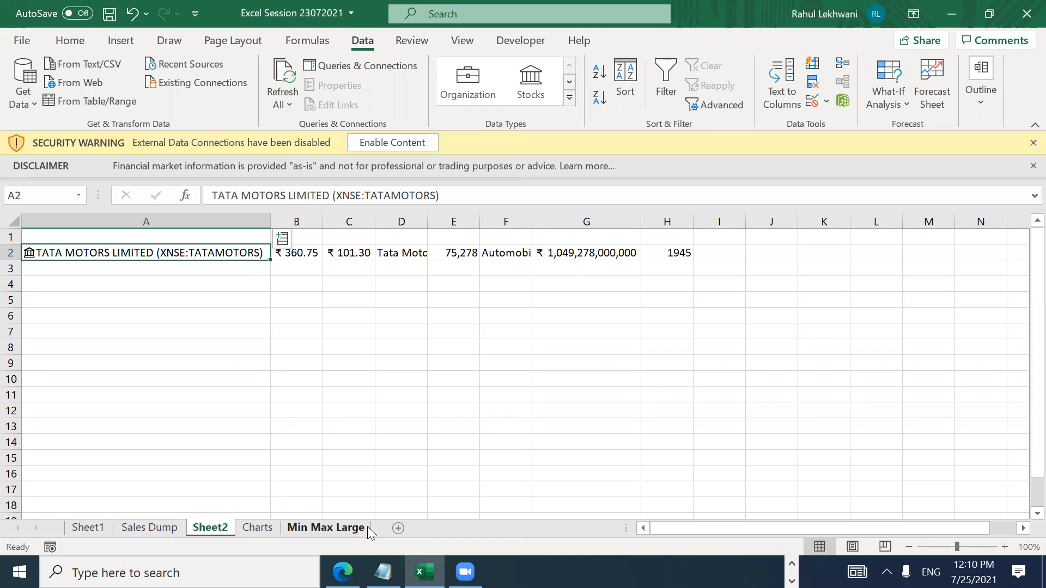
key("super+d")
Step: From the desktop, enter the Data Analytics folder and open the Stock Chart workbook
key("Up")
key("Return")
key("Down")
key("Down")
key("Down")
key("Down")
key("Down")
key("Down")
key("Down")
key("Down")
key("Down")
key("Down")
key("Down")
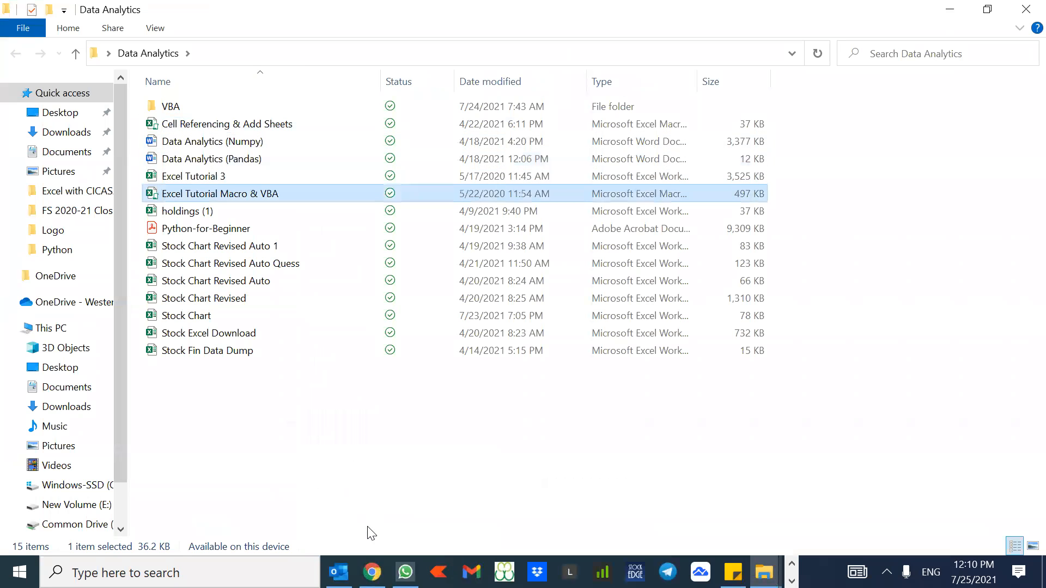
key("Down")
key("Down")
key("Return")
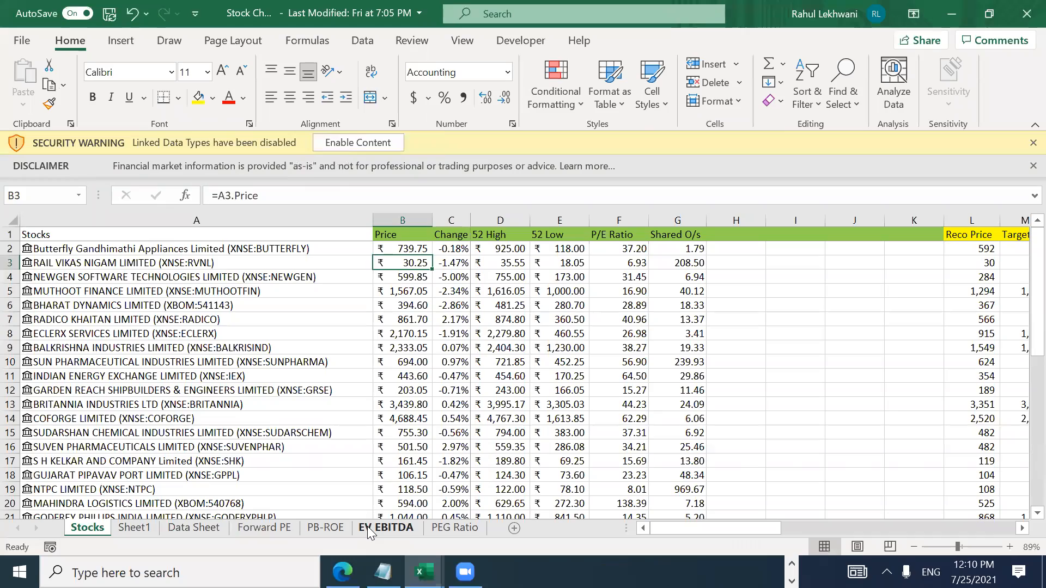
key("Left")
key("Down")
key("Down")
key("Down")
key("Down")
key("Down")
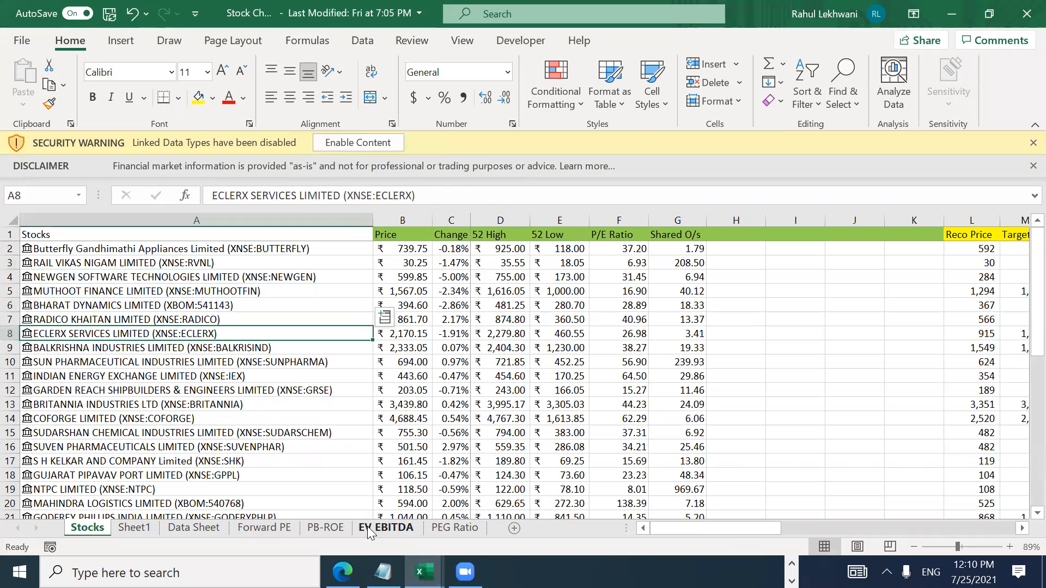
key("Down")
key("Down")
key("Down")
key("Down")
key("Down")
key("Down")
key("Down")
key("Down")
key("Down")
key("Down")
key("Down")
key("Down")
key("Down")
key("Down")
key("Down")
key("Down")
key("Down")
key("Down")
key("Down")
key("Down")
key("ctrl+Home")
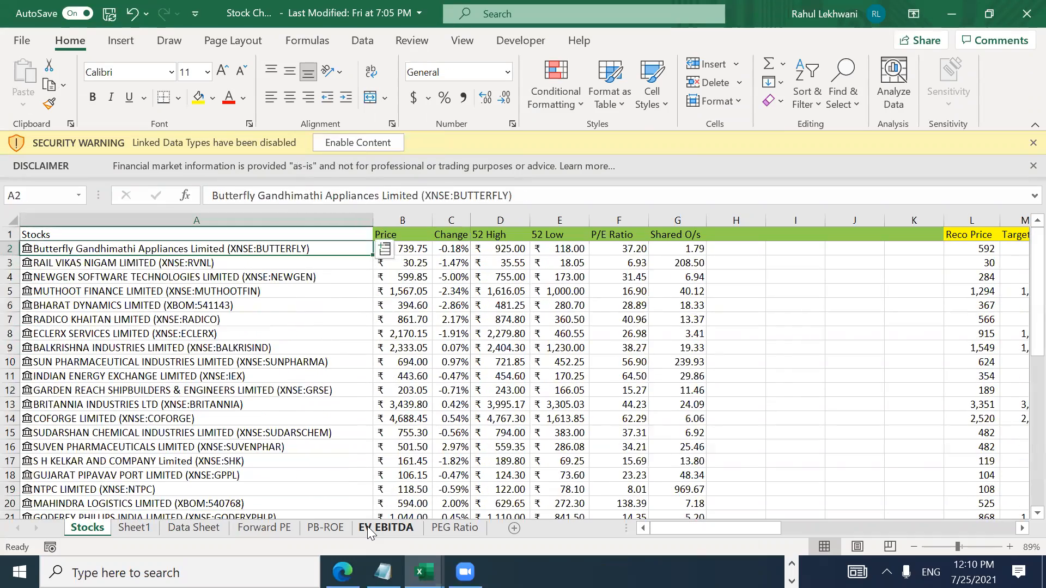
key("ctrl+shift+Down")
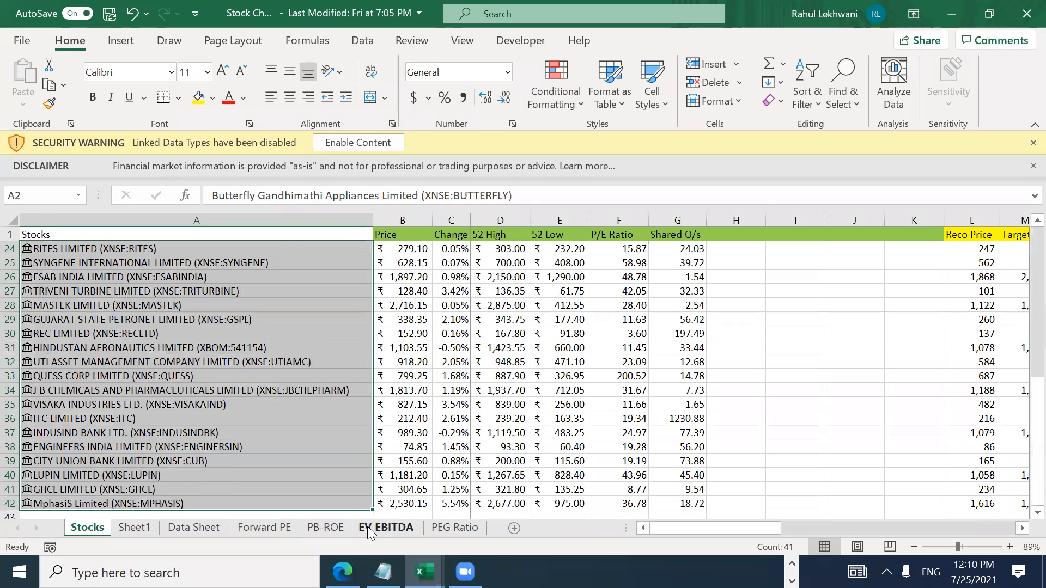
key("shift+Up")
key("Down")
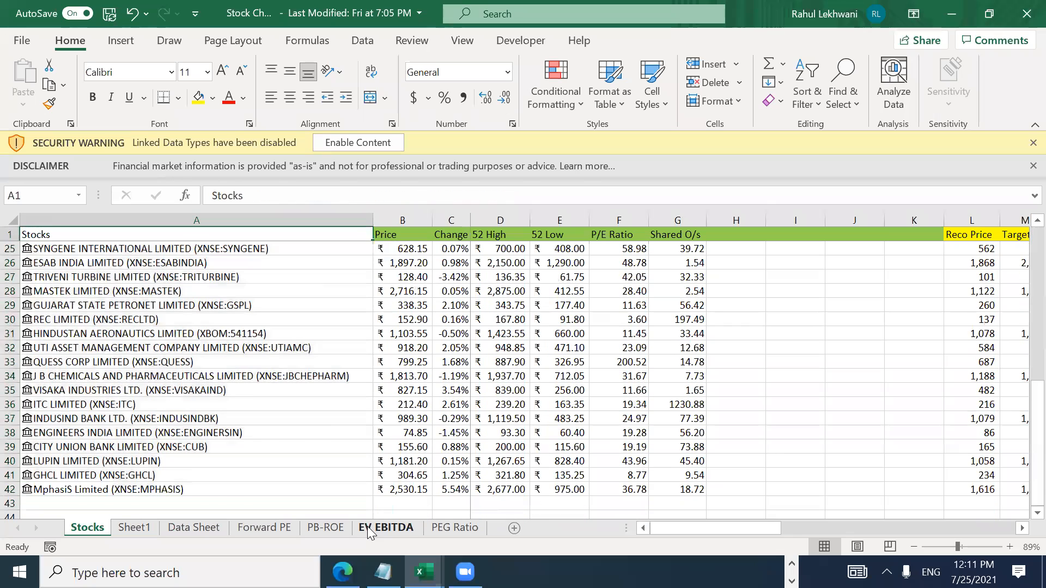
key("Right")
key("Up")
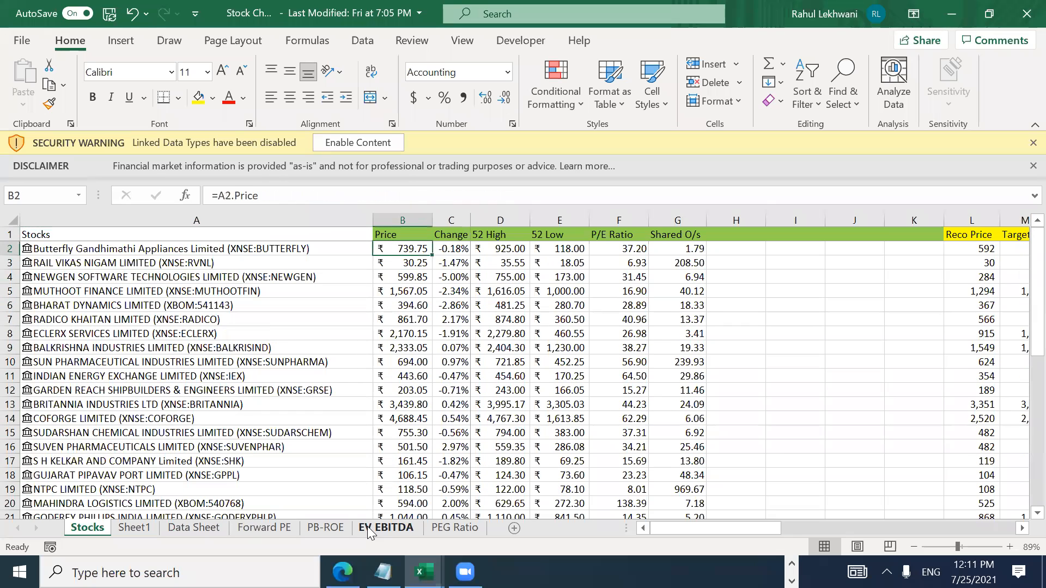
key("Right")
key("Right")
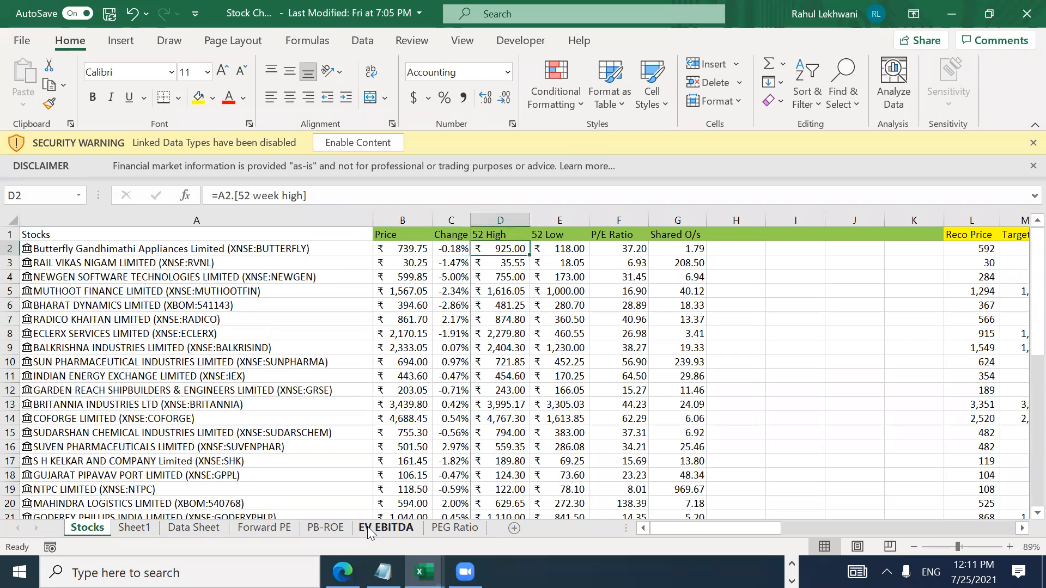
key("Right")
key("Right")
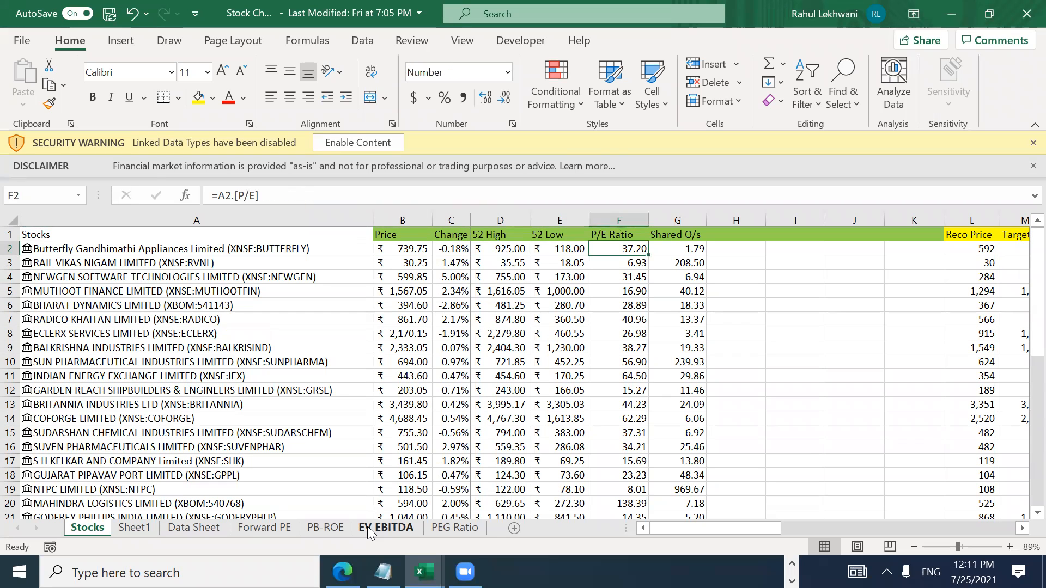
key("Right")
key("Right")
key("Right")
key("Right")
key("Right")
key("Right")
key("Right")
key("Right")
key("Right")
key("Right")
key("Right")
key("Right")
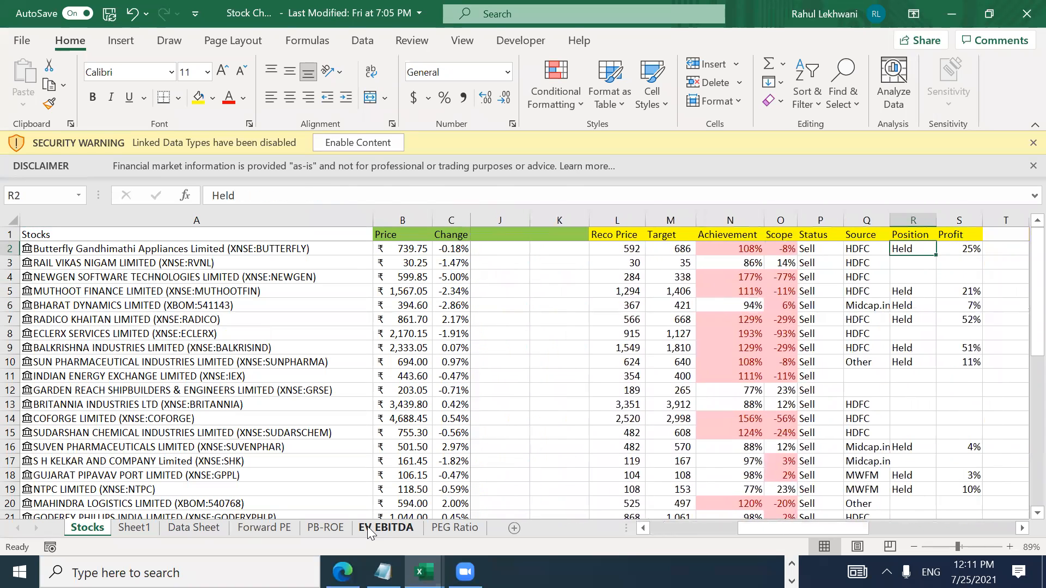
key("Home")
key("Right")
key("Right")
key("Left")
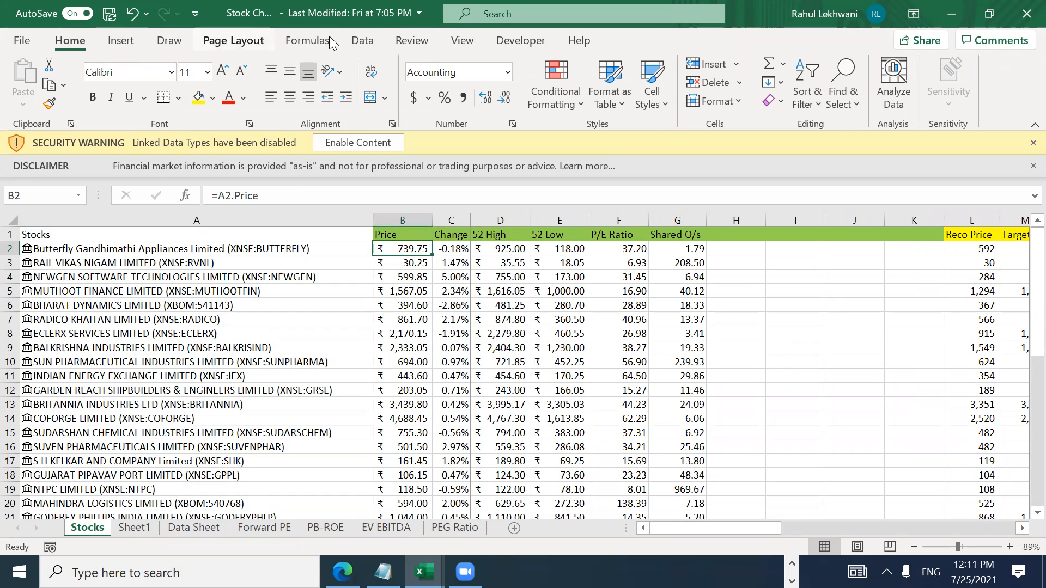
Step: Refresh all linked stock data, allowing the external data connection
left_click(362, 41)
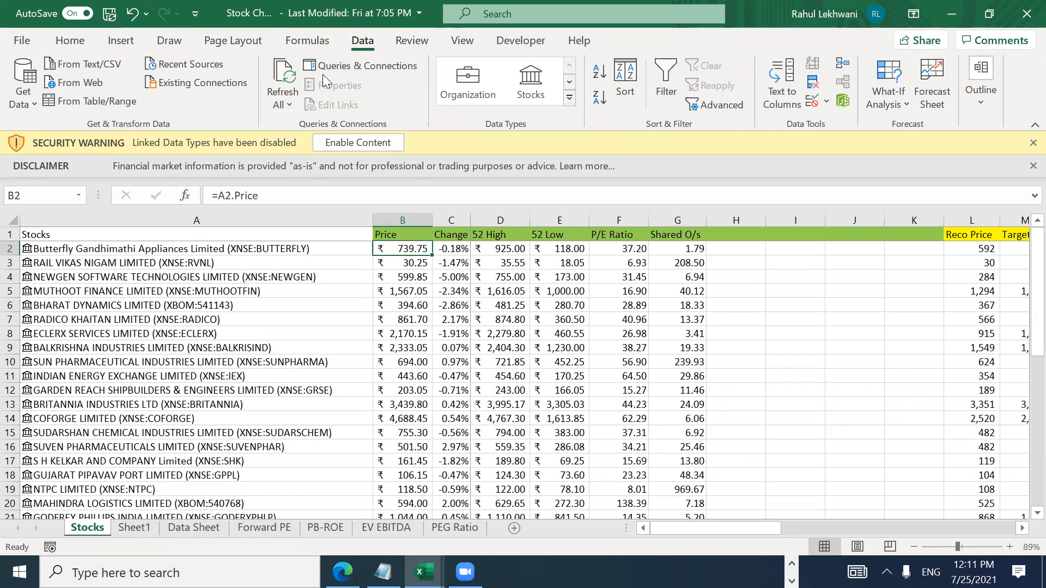
left_click(289, 105)
left_click(298, 129)
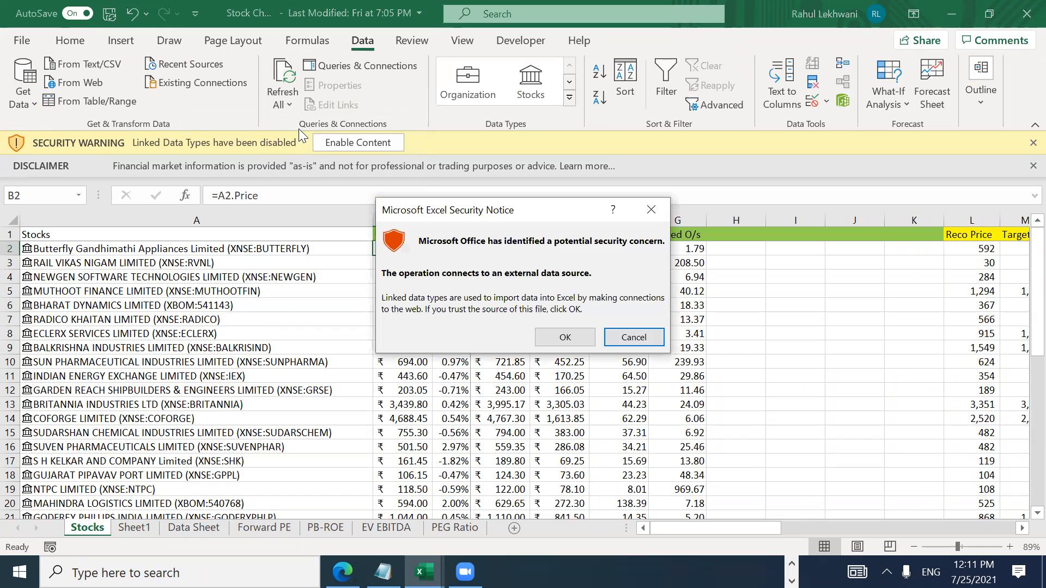
left_click(563, 337)
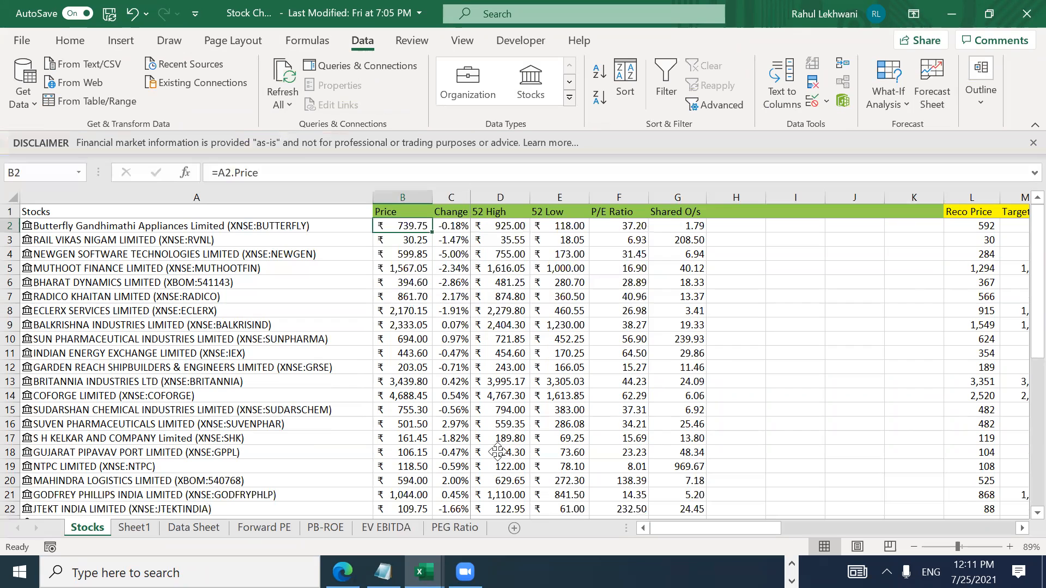
Step: Check the refreshed Price column values, then switch to the Excel Session 23072021 workbook
left_click(405, 296)
key("Down")
key("Down")
key("Down")
key("Down")
key("Down")
key("Down")
key("Down")
key("Down")
key("Down")
key("Down")
key("Down")
key("Down")
key("Down")
key("Down")
key("Down")
key("Down")
key("Down")
key("Down")
key("Down")
key("Down")
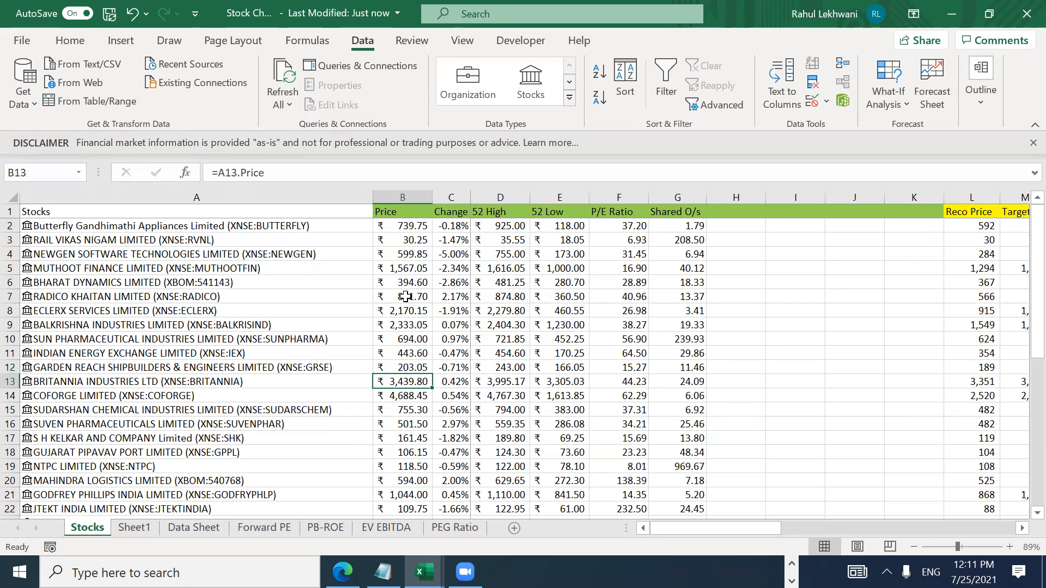
key("Down")
key("Down")
key("Down")
key("Down")
key("Down")
key("Down")
key("Down")
key("Down")
key("Down")
key("Down")
key("Down")
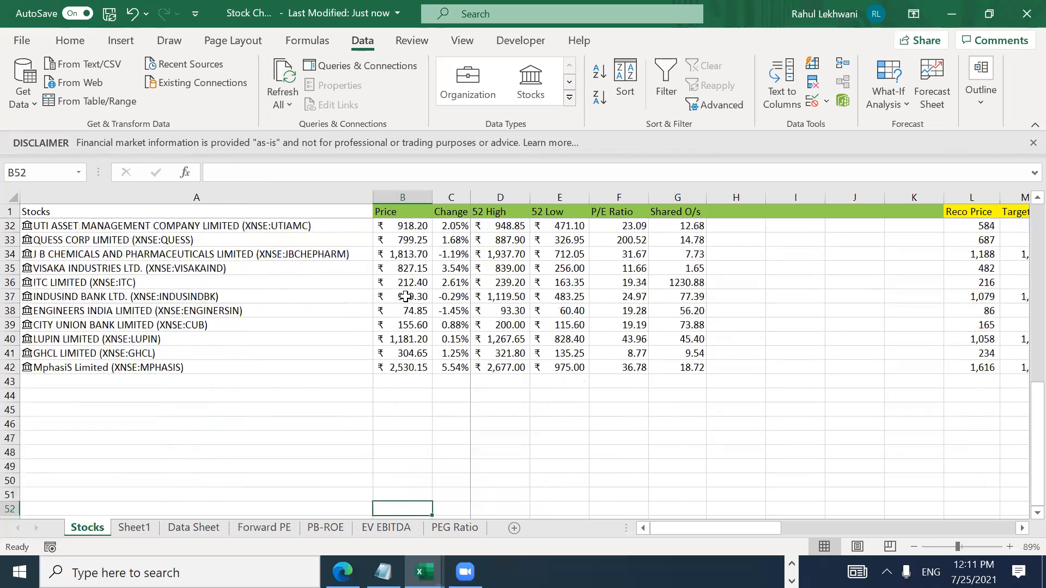
key("ctrl+Up")
key("Down")
key("ctrl+Down")
key("ctrl+Up")
key("Down")
key("ctrl+Down")
key("ctrl+Up")
key("Down")
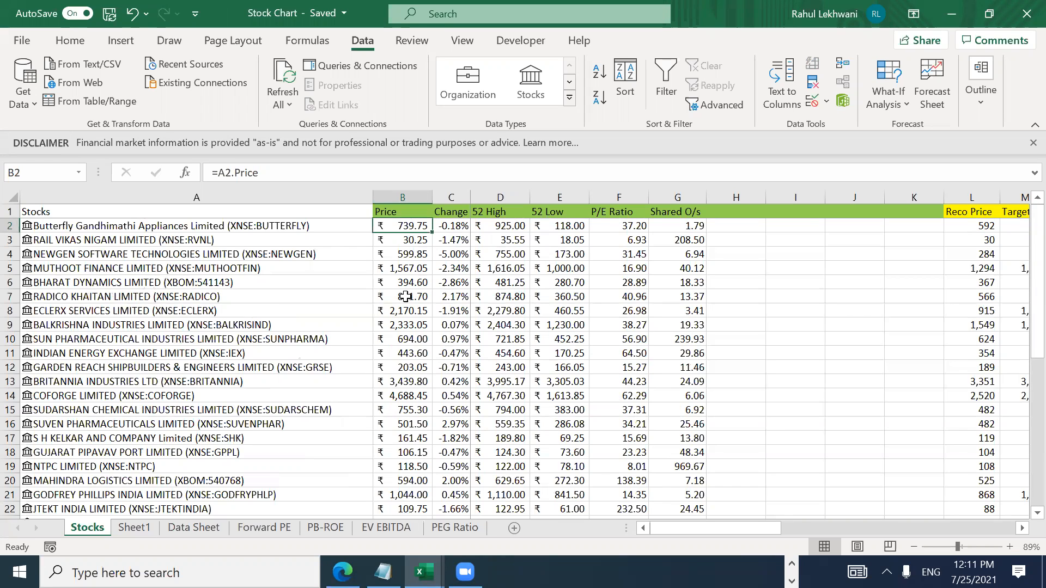
key("alt+Tab")
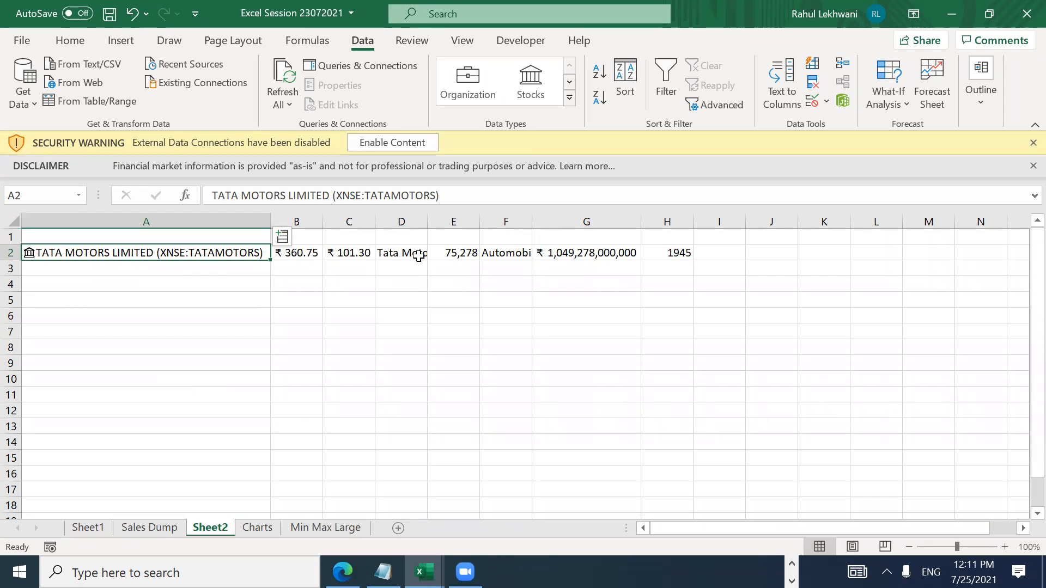
key("Right")
key("Right")
key("Right")
key("Right")
key("Right")
key("Right")
key("Right")
key("Right")
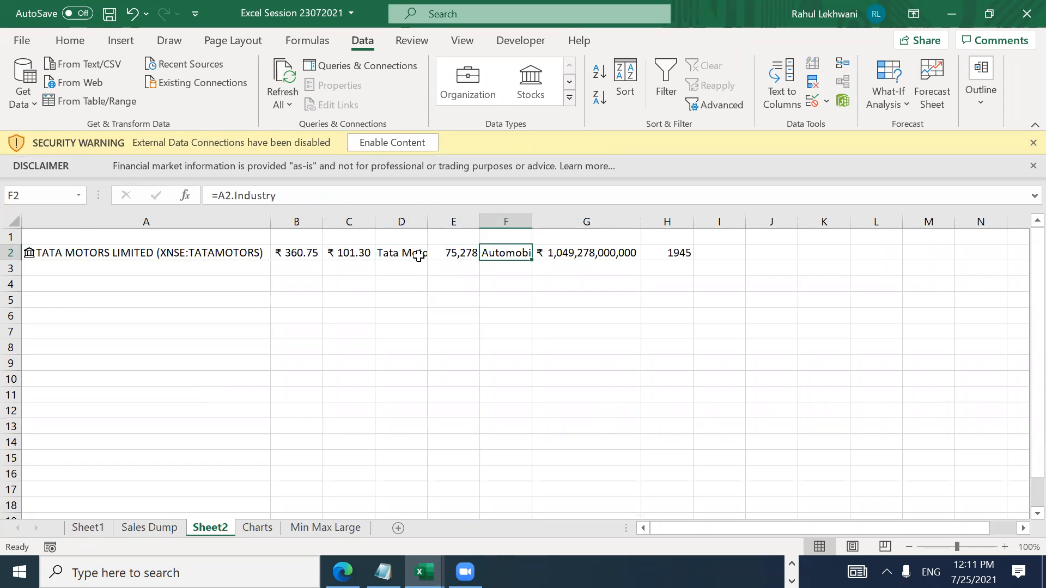
key("Left")
key("Left")
key("Left")
key("Left")
key("Left")
key("Left")
key("Left")
key("Left")
key("Right")
key("Right")
key("Right")
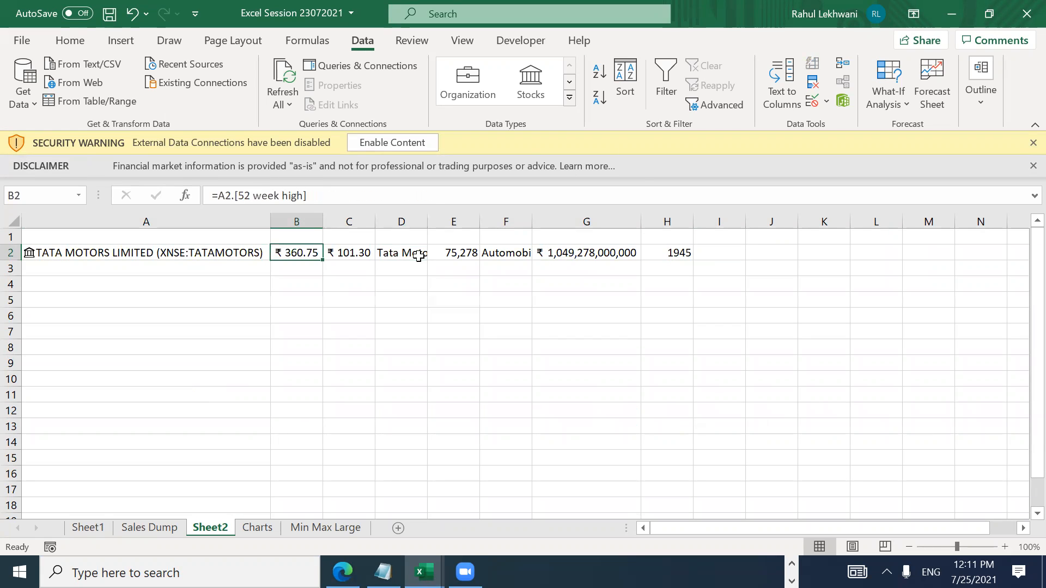
key("Right")
key("Right")
key("Right")
key("Right")
key("Right")
key("Right")
key("Left")
key("Left")
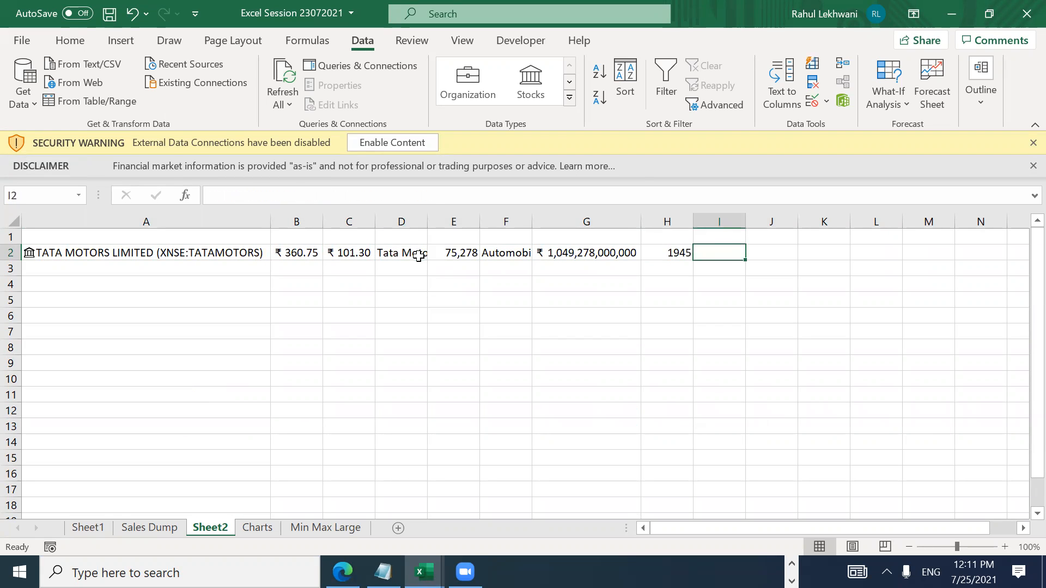
key("Home")
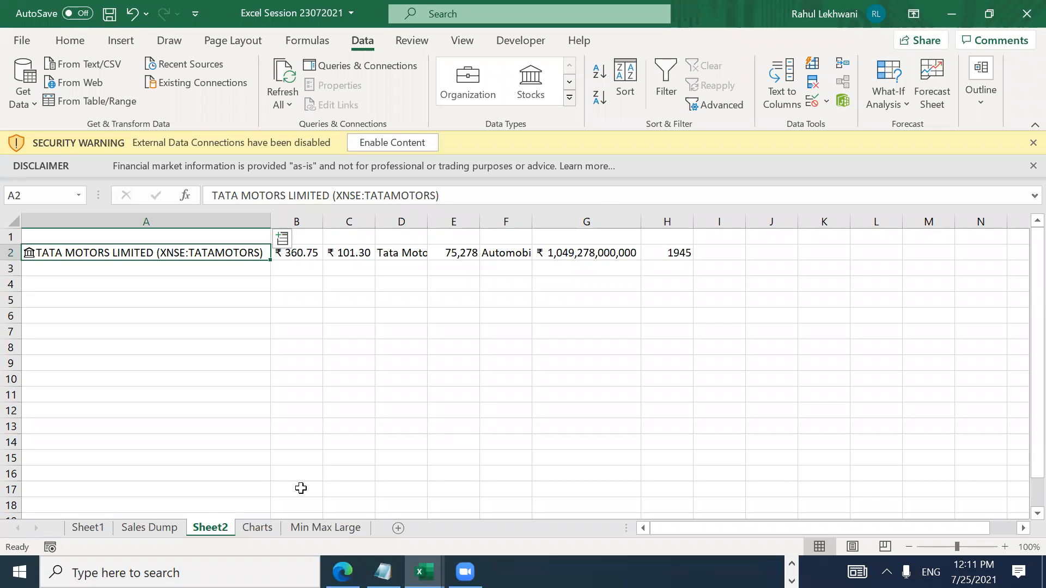
right_click(220, 524)
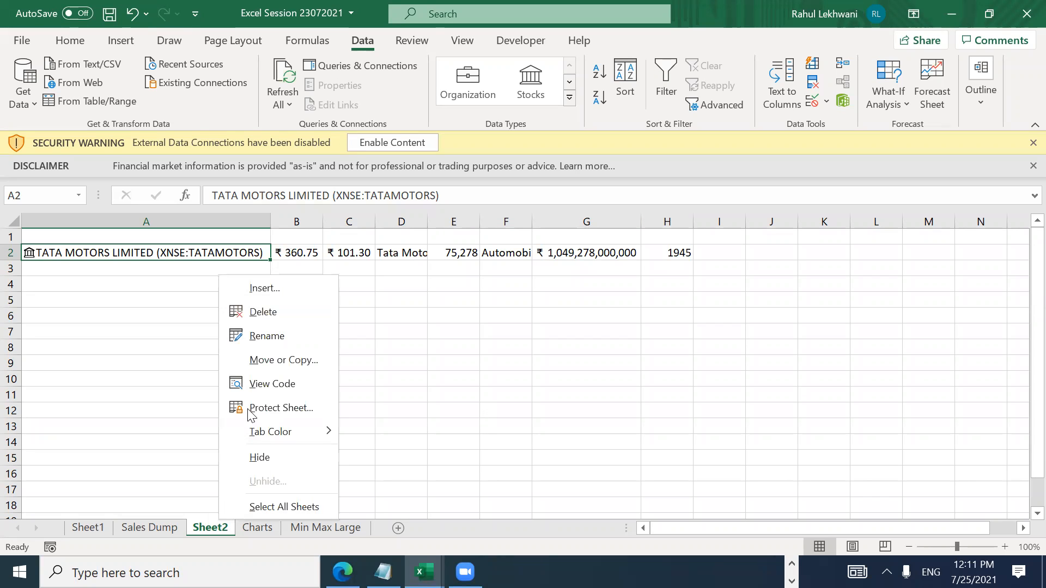
left_click(266, 310)
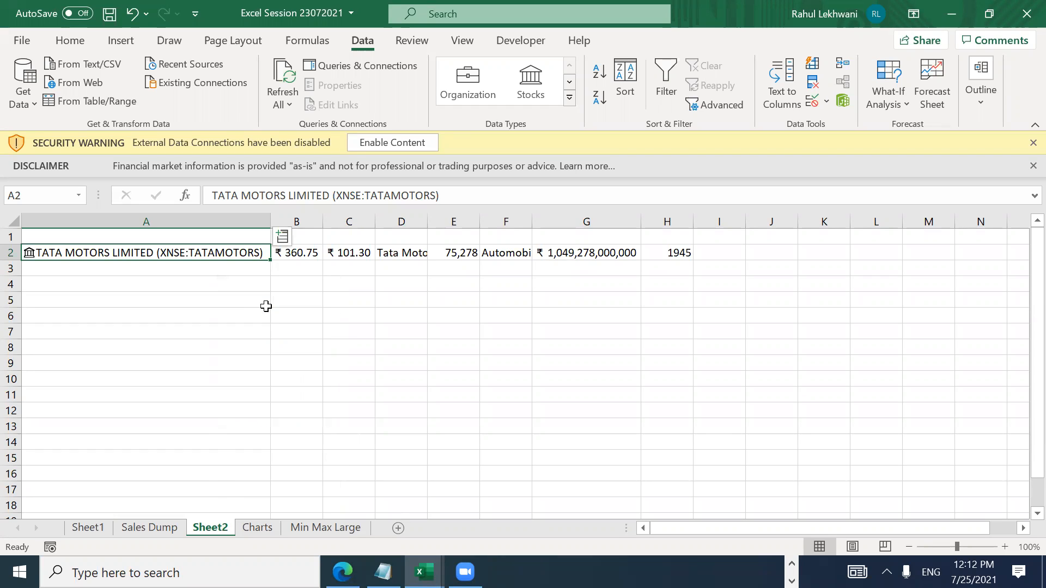
Step: Enter TCS in A5 and link it to Tata Consultancy Services on the National Stock Exchange
left_click(235, 302)
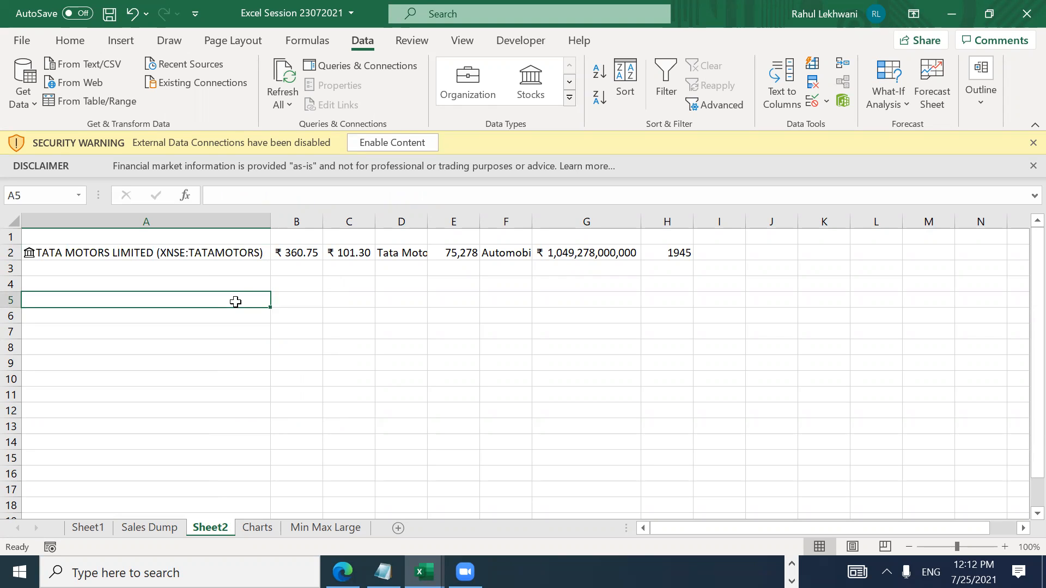
type("TCS")
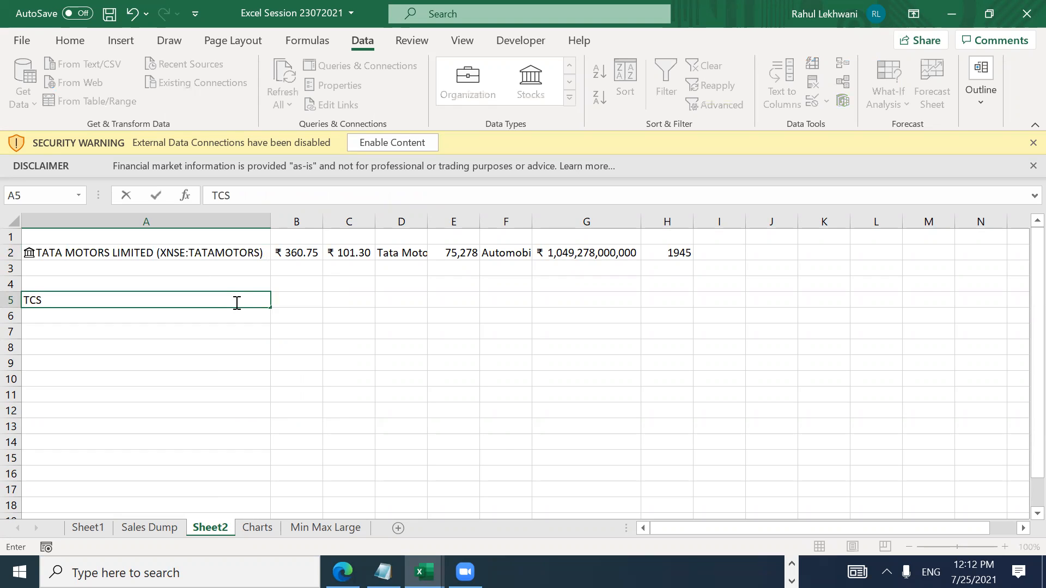
key("Return")
left_click(235, 301)
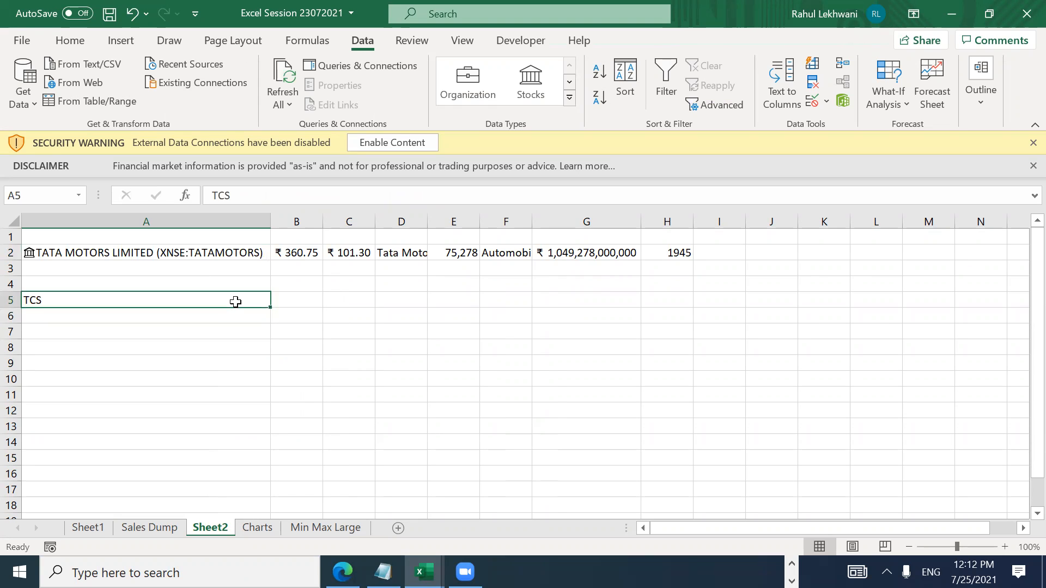
left_click(537, 82)
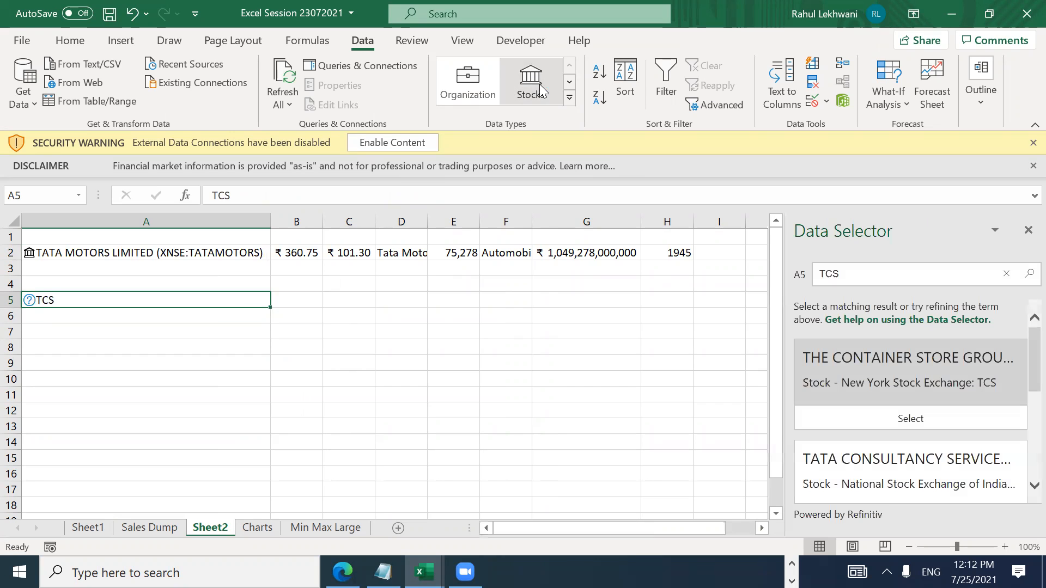
scroll(966, 372, "down", 3)
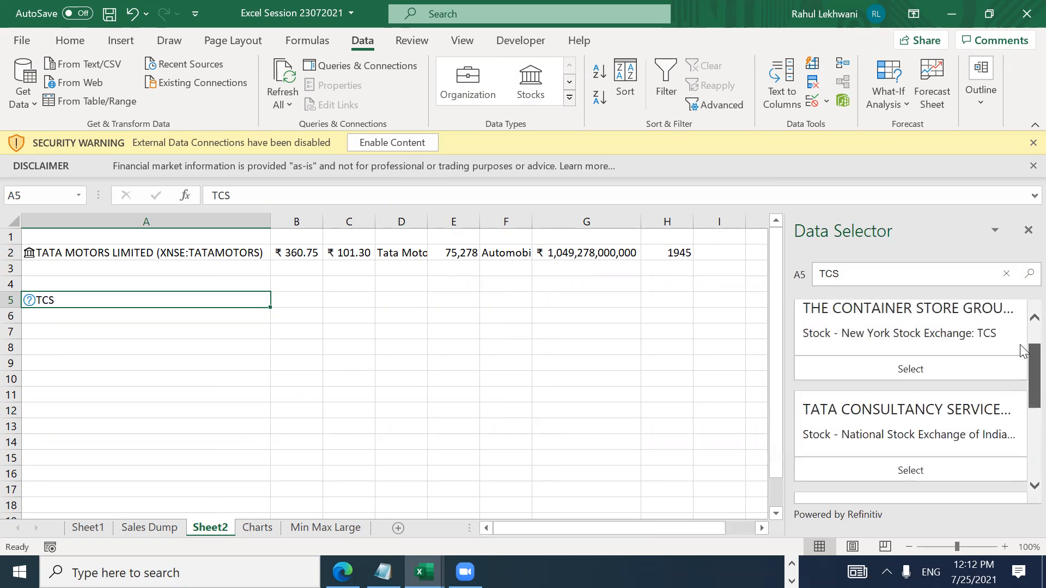
left_click(910, 413)
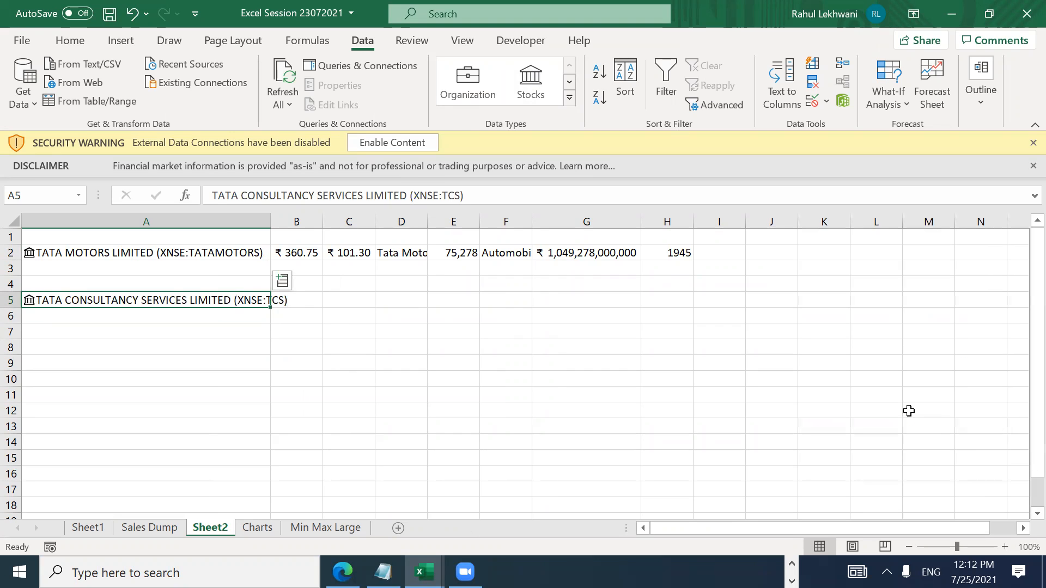
left_click(301, 253)
Step: Copy the TATA MOTORS linked fields B2:H2 into B5 for TCS
key("ctrl+shift+Right")
key("ctrl+c")
key("Down")
key("Down")
key("Down")
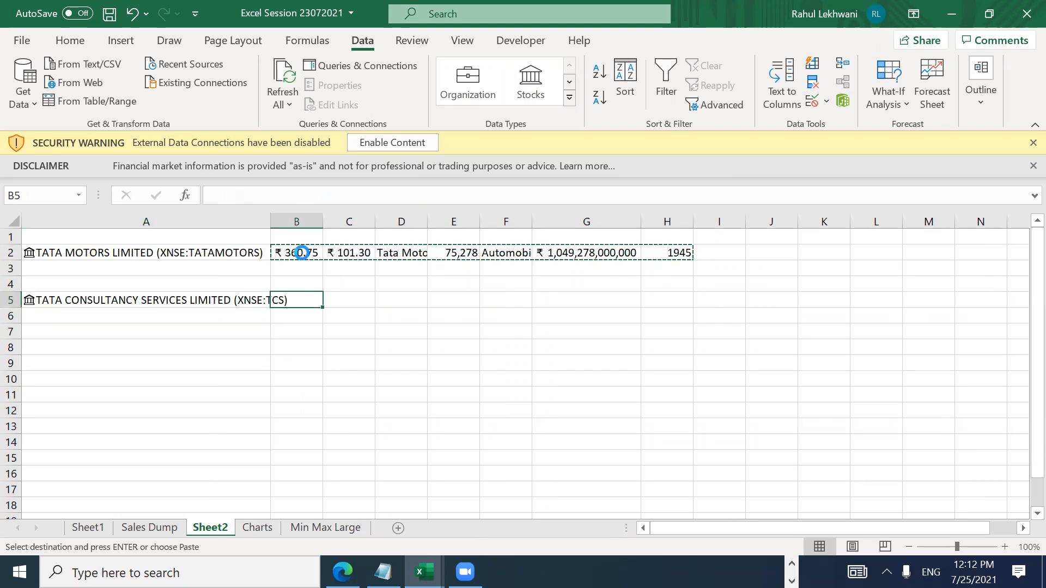
key("ctrl+v")
key("Return")
key("F2")
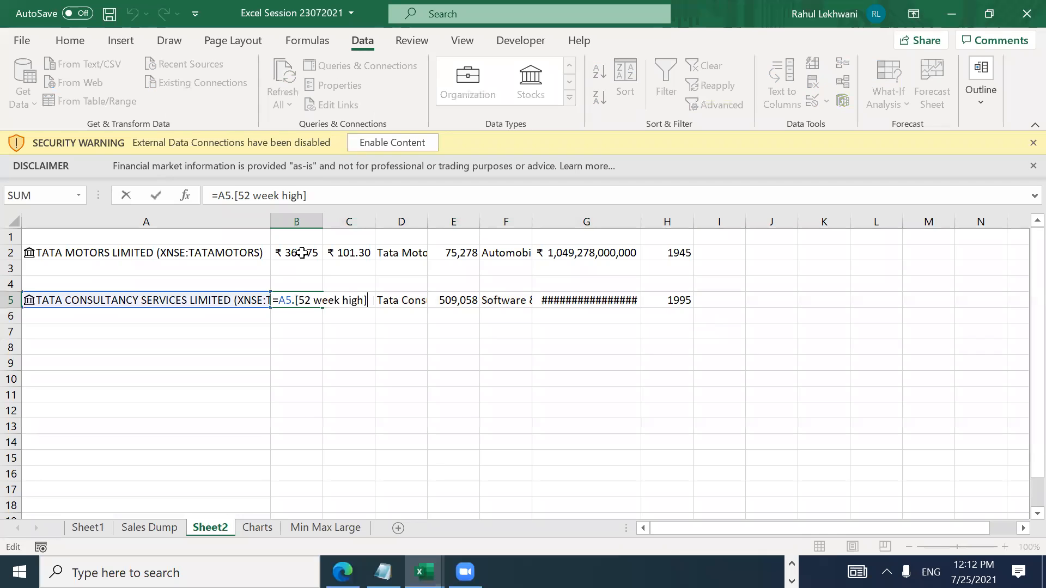
key("Escape")
Step: Autofit columns B to H to the TCS values in row 5
key("ctrl+shift+Right")
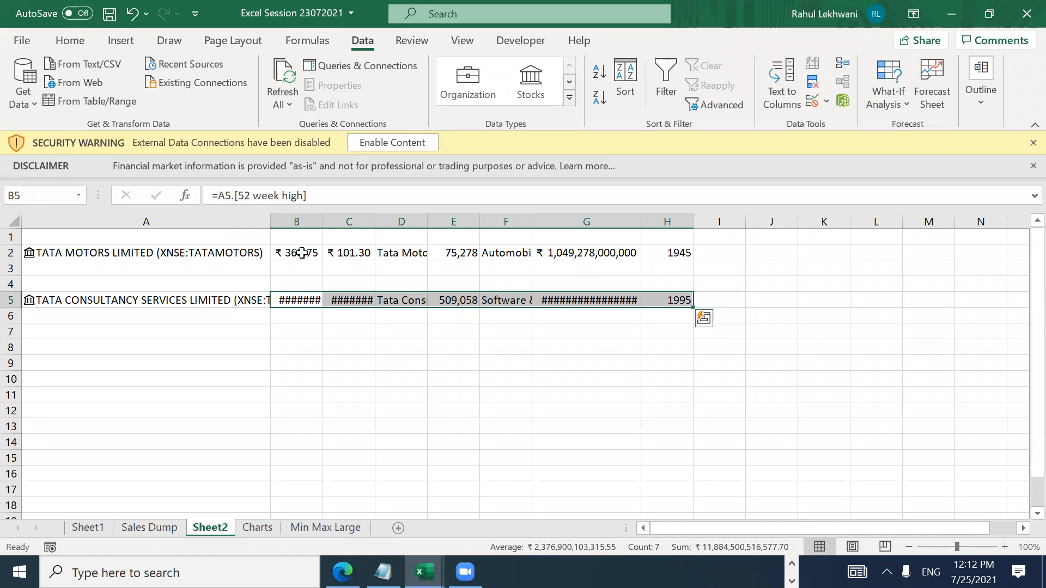
key("alt+o")
key("c")
key("a")
key("Right")
key("Right")
key("Left")
key("Left")
key("Right")
key("Left")
key("Left")
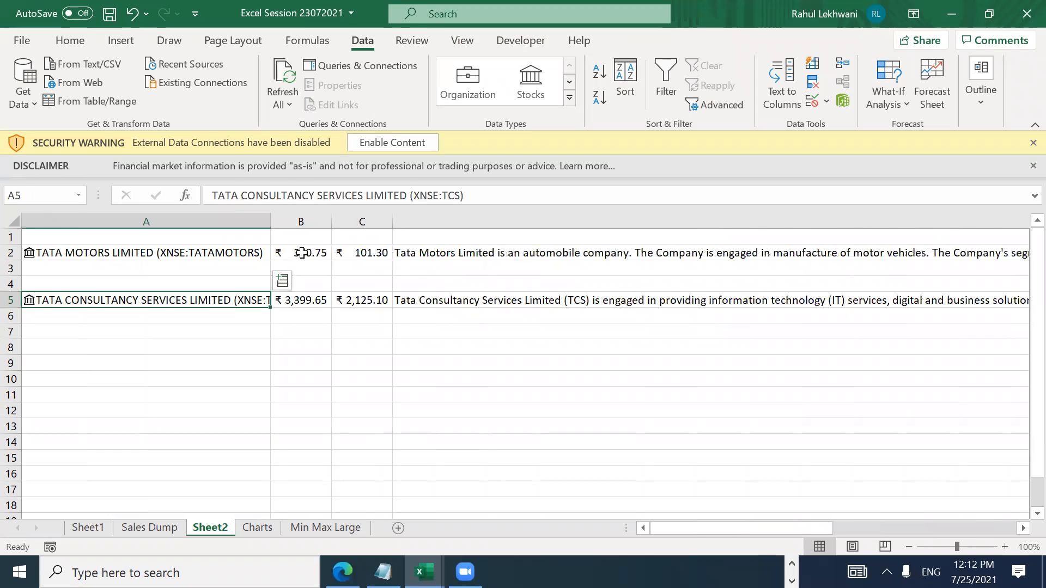
key("ctrl+z")
key("Left")
key("Right")
key("shift+Right")
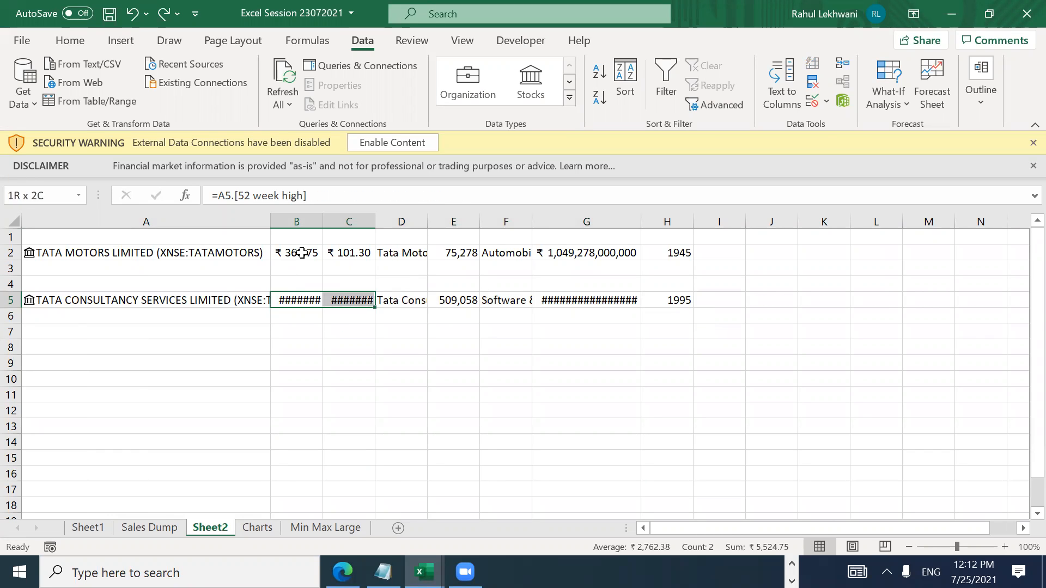
key("ctrl+y")
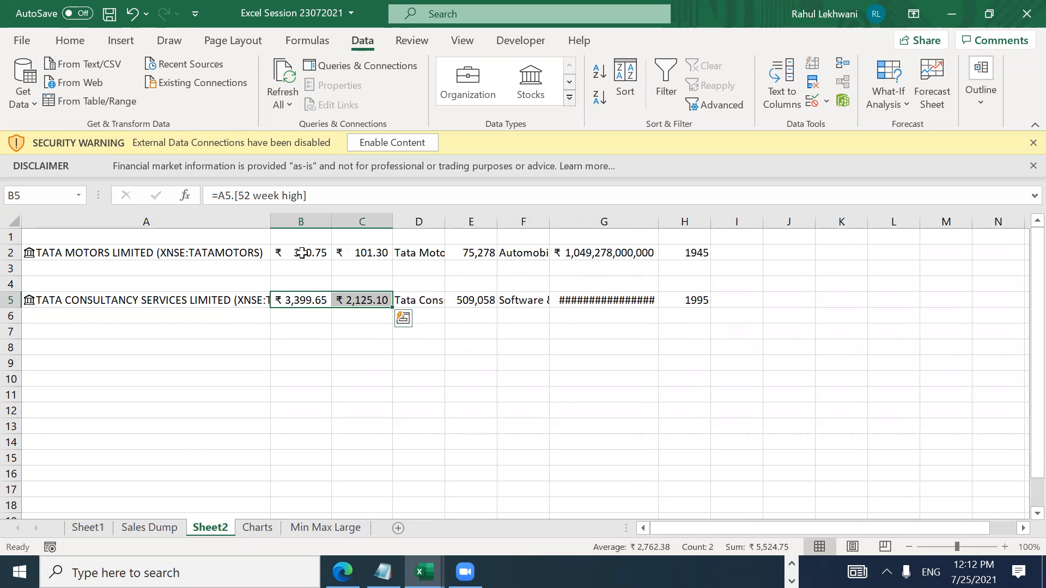
Step: Widen column G so its full value shows in G5
key("Left")
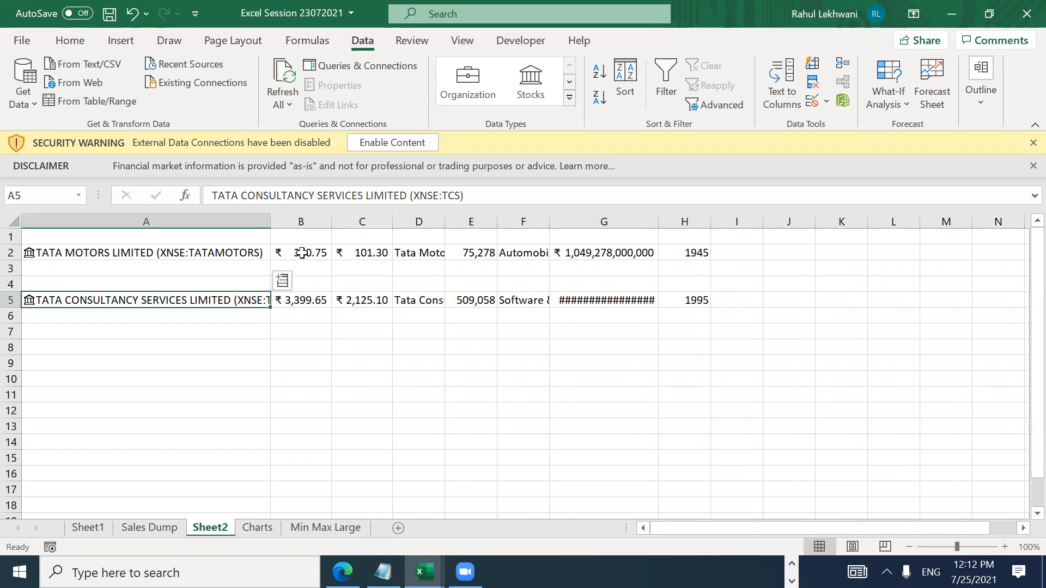
key("Right")
key("Right")
key("Right")
key("Right")
key("Right")
key("Right")
key("alt+o")
key("c")
key("a")
key("Right")
key("Left")
Step: Check the year-incorporated formula in H5, then switch to the Stock Chart workbook
key("Right")
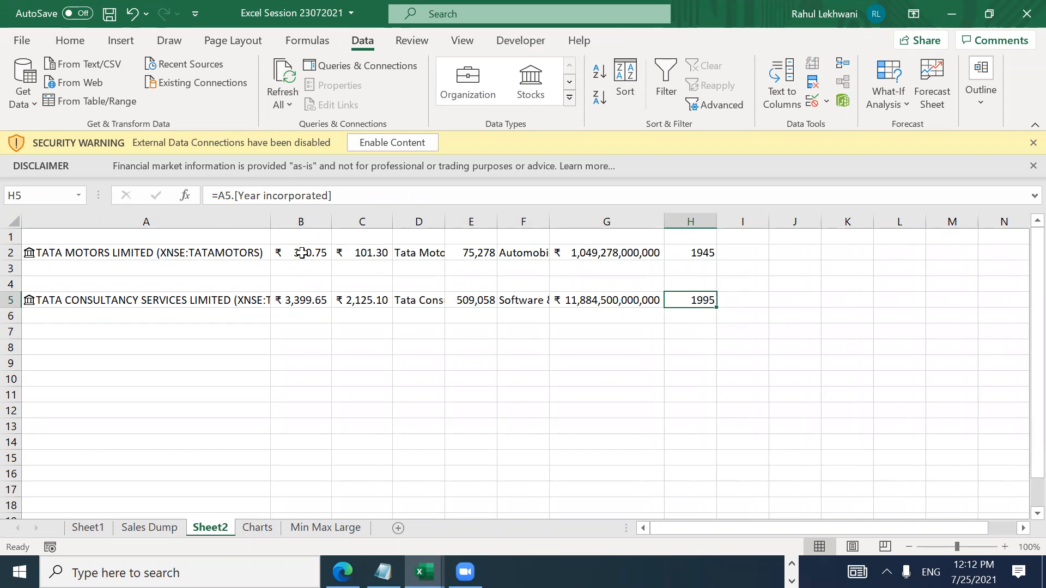
key("F2")
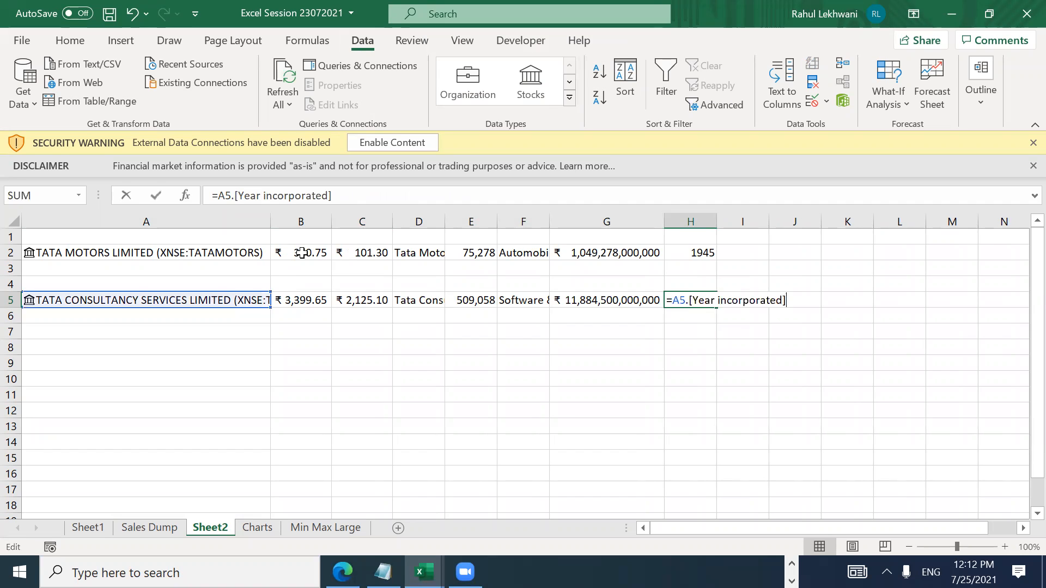
key("Escape")
key("F2")
key("ctrl+Return")
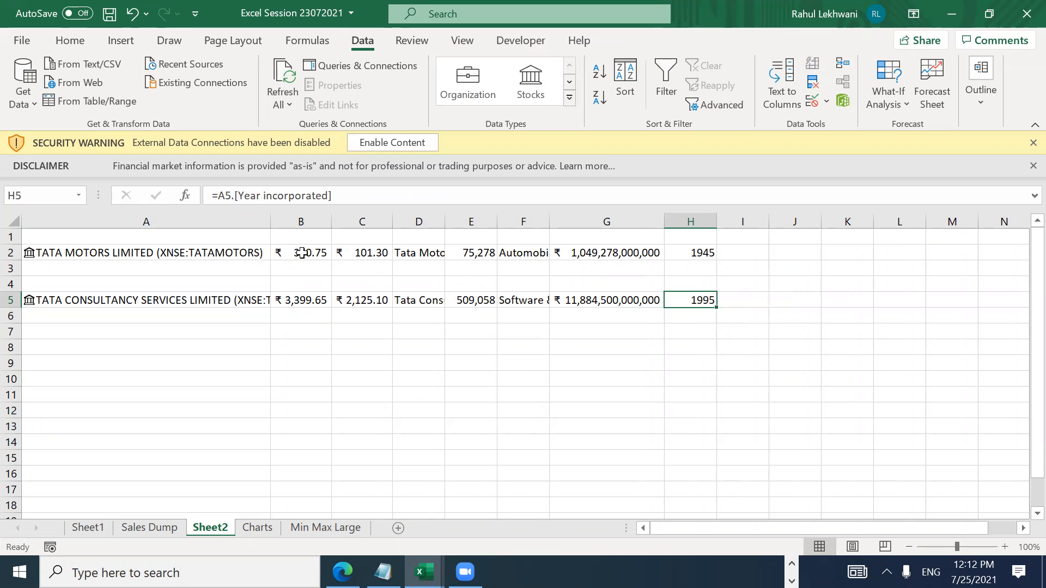
key("Left")
key("Home")
key("alt+Tab")
left_click(302, 252)
Step: Browse the Stocks list down to MphasiS and back, then return to Excel Session 23072021
key("ctrl+Down")
key("ctrl+Up")
key("ctrl+Down")
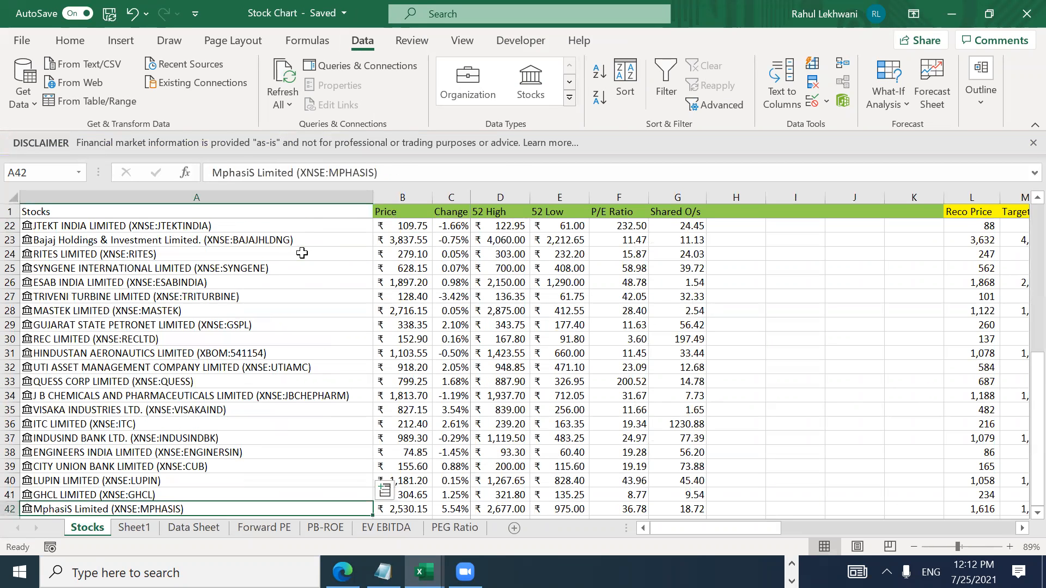
key("Down")
key("ctrl+Up")
key("ctrl+Up")
key("Down")
key("Down")
key("Down")
key("Down")
key("Down")
key("Down")
key("Down")
key("Down")
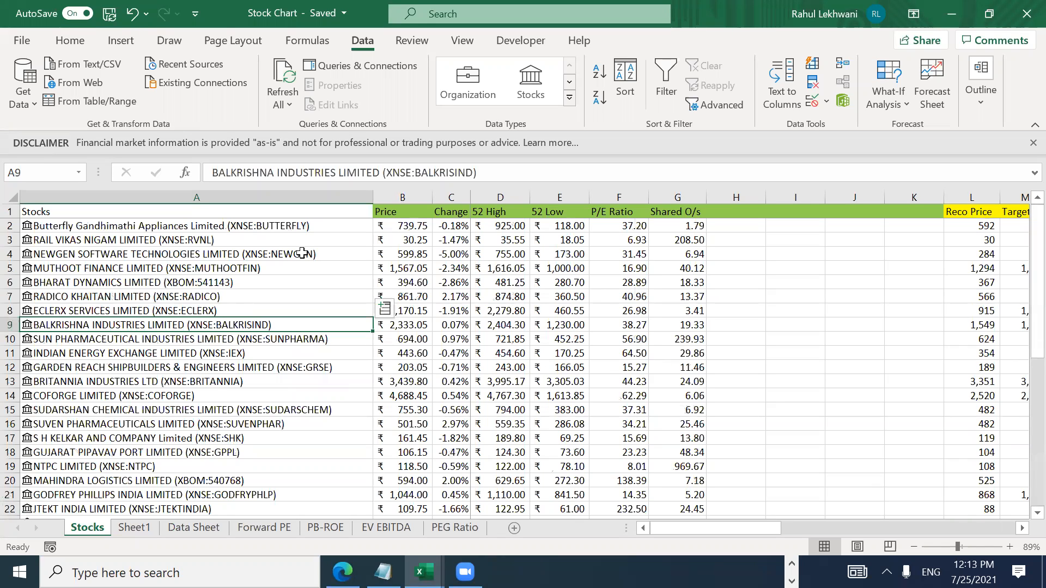
key("alt+Tab")
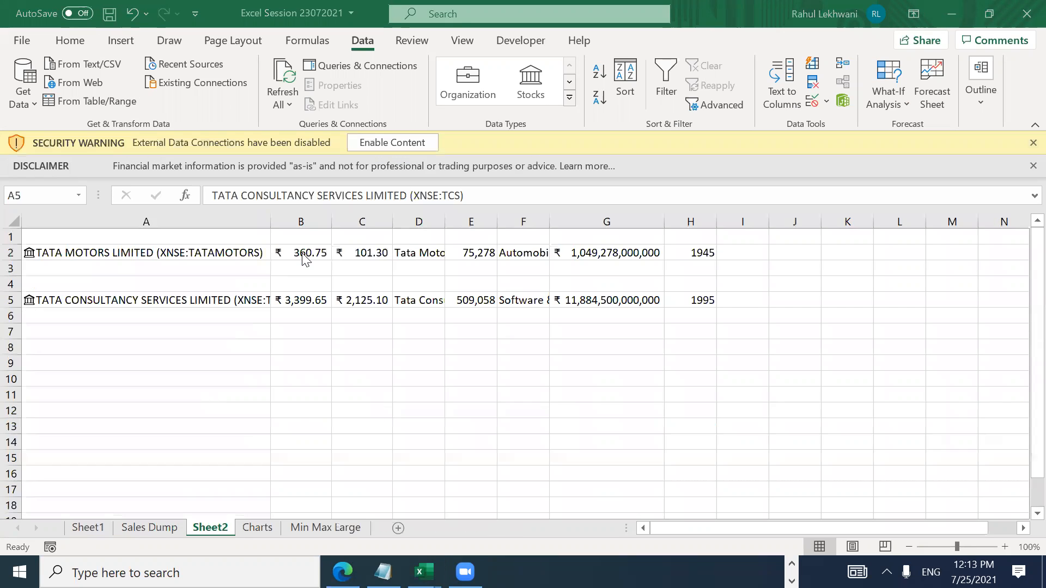
Step: On the Sales Dump sheet, copy Done from R9 into R10 for Stocks Live Price
left_click(145, 533)
key("Down")
key("Down")
key("Down")
key("Down")
key("Down")
key("Down")
key("Down")
key("Down")
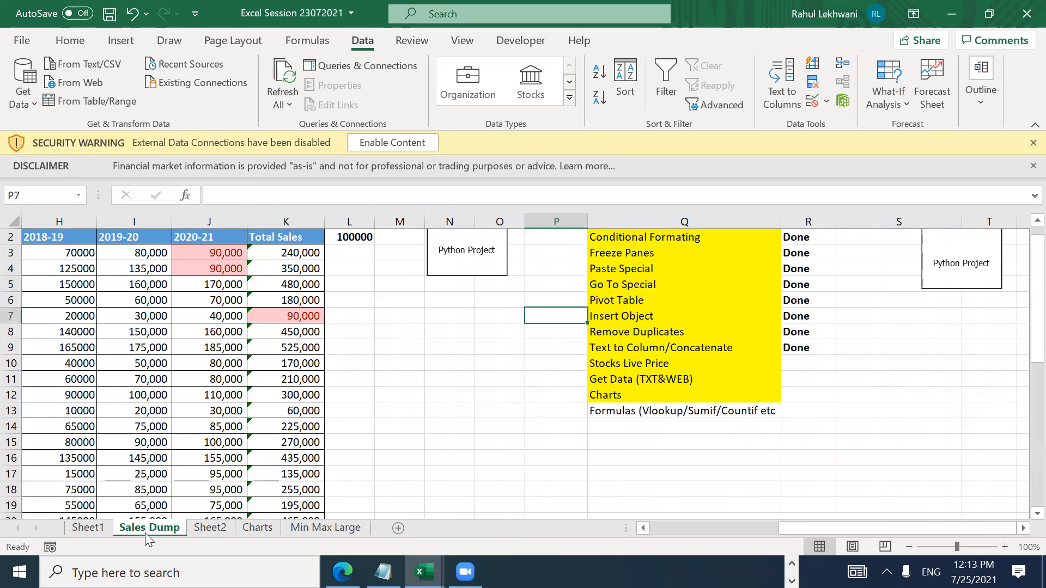
key("Right")
key("Right")
key("Right")
key("Left")
key("Up")
key("ctrl+c")
key("Down")
key("Return")
key("Left")
key("Down")
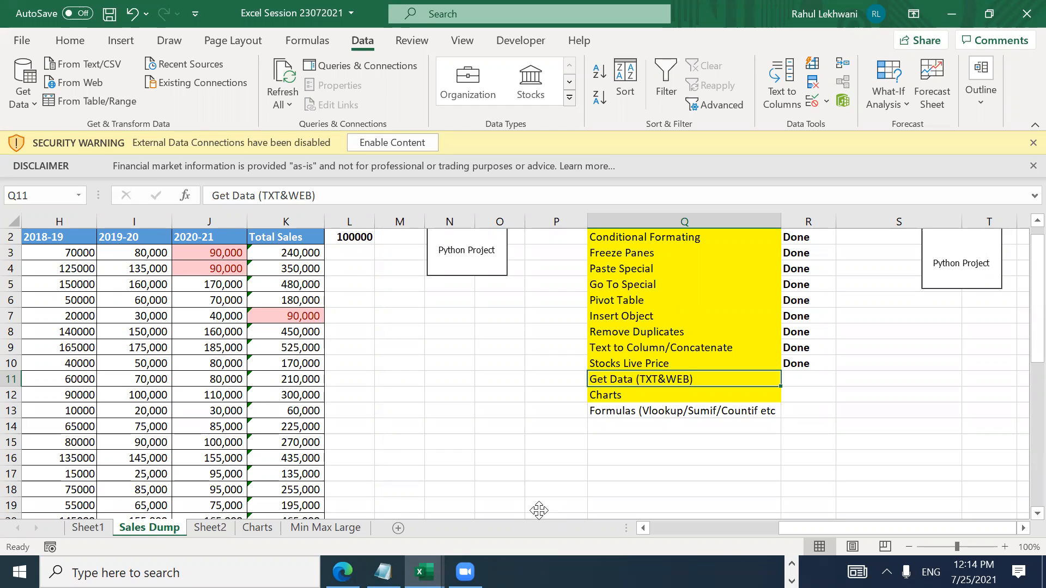
Step: Add VBA and Power BI as new topics below the list
key("Down")
key("Down")
key("Down")
key("Down")
key("Down")
key("Up")
key("Up")
key("Up")
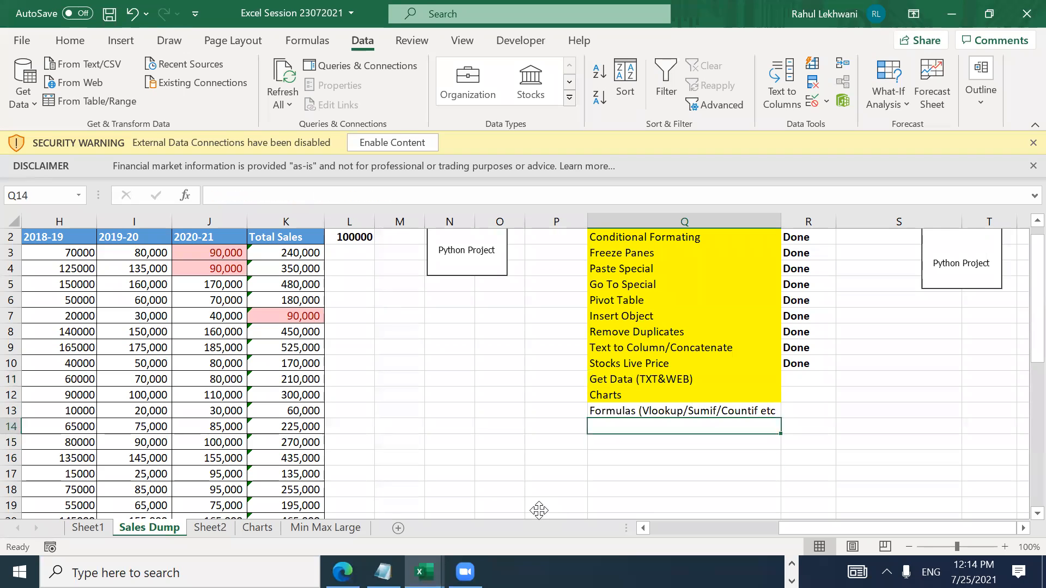
key("Down")
key("Up")
key("Down")
key("Down")
key("Up")
key("Up")
key("Down")
type("VBA")
key("Return")
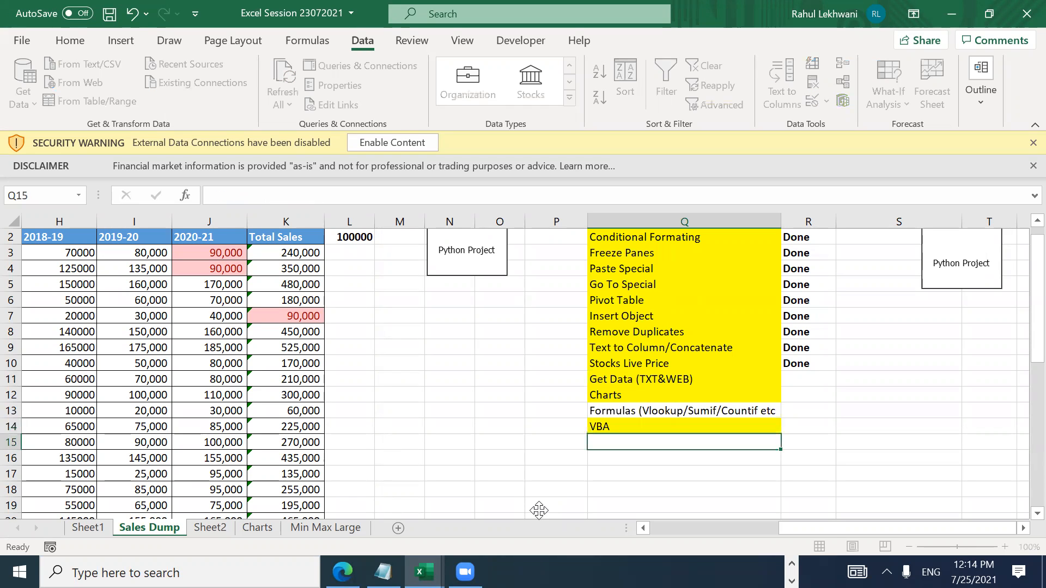
type("Power BI")
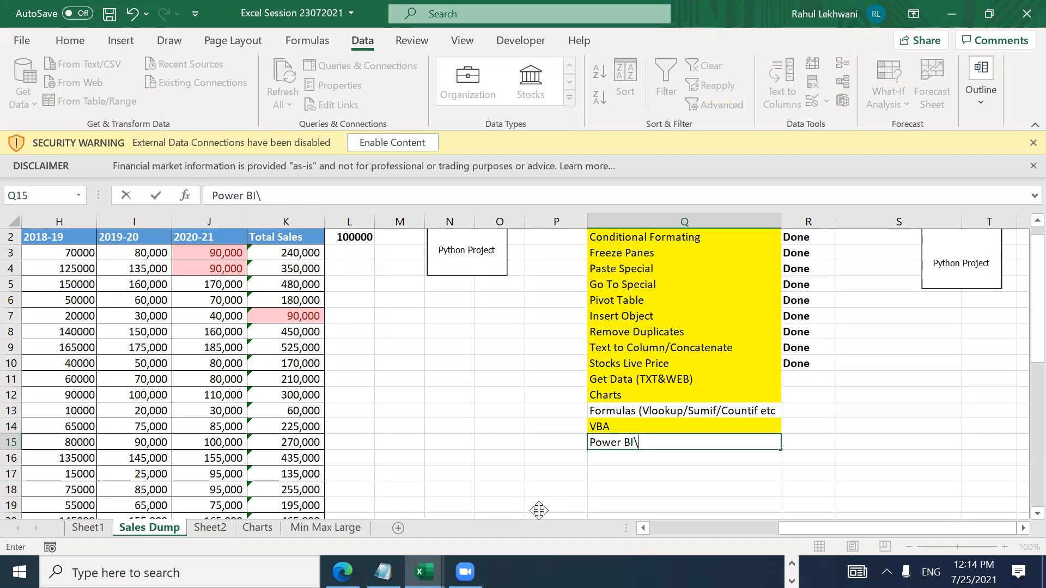
key("Return")
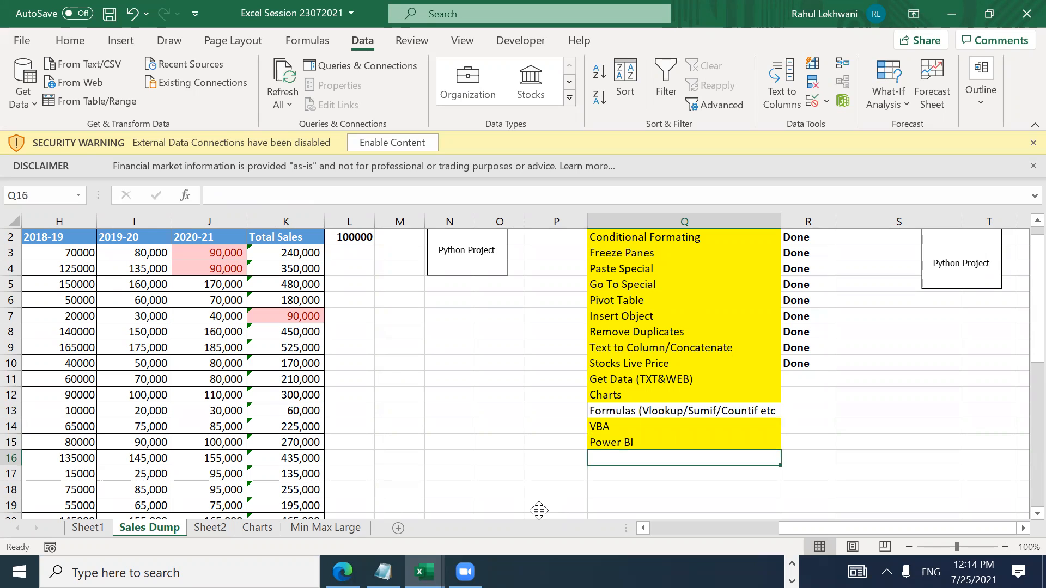
Step: Add Google Sheets as the next topic
key("Up")
key("Up")
key("Up")
key("Down")
key("Down")
key("Down")
key("Up")
key("Down")
type("Goog")
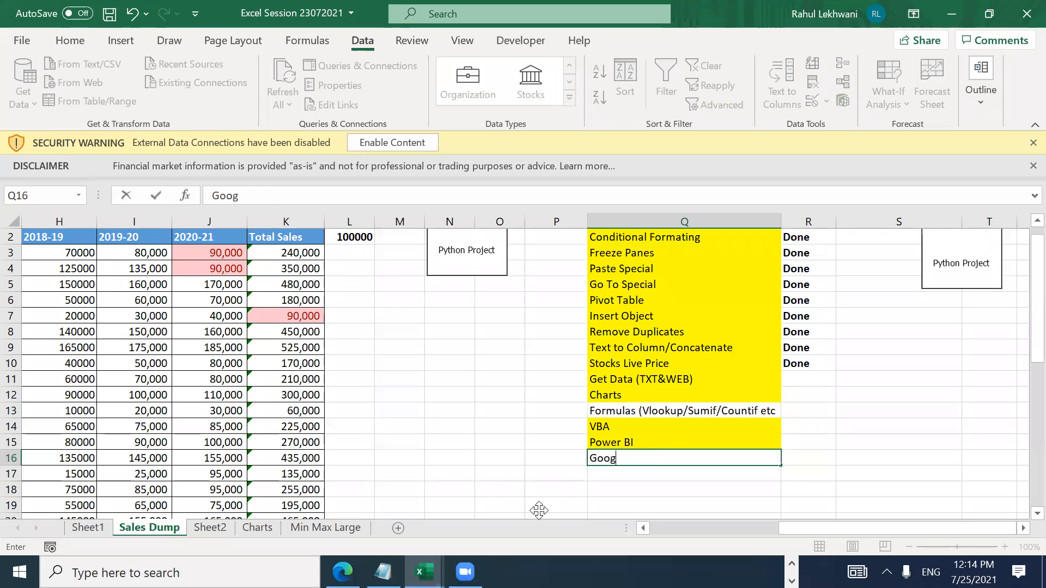
type("le Sheets")
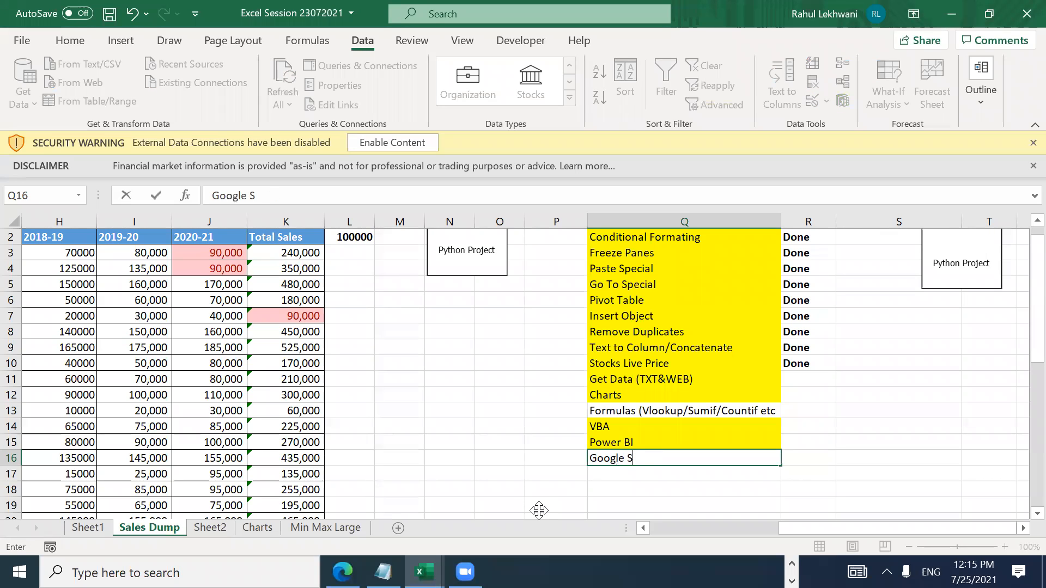
key("Return")
Step: Copy the yellow-filled VBA topic cell
key("Up")
key("Up")
key("Up")
key("Up")
key("Up")
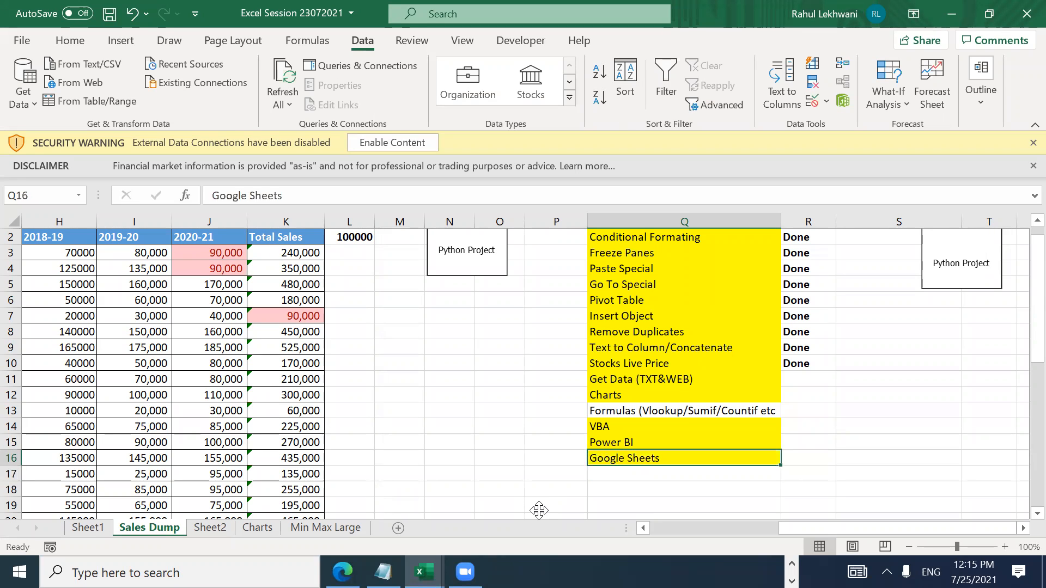
key("Down")
key("Up")
key("ctrl+c")
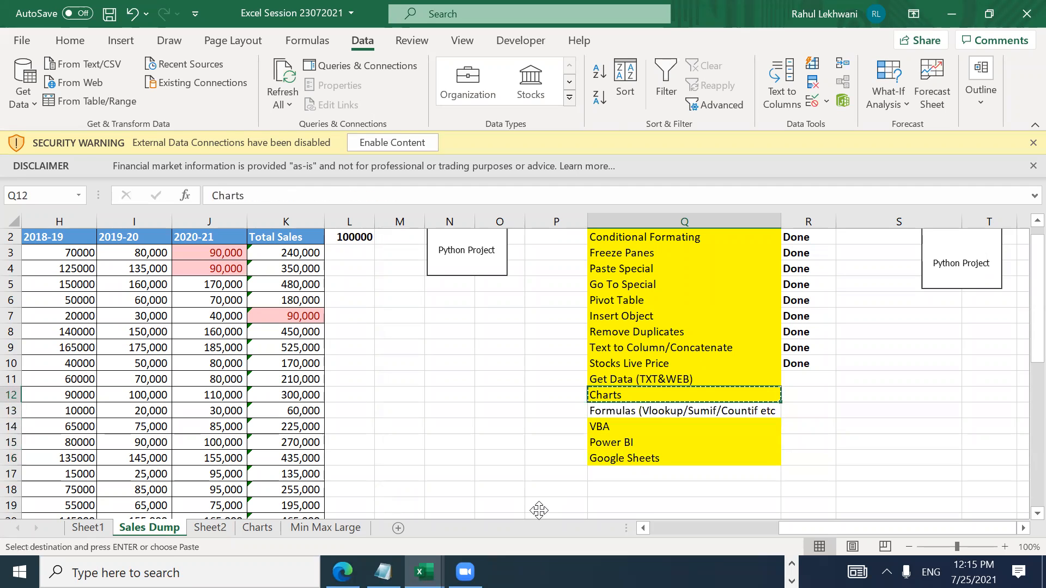
key("Down")
key("Escape")
key("Down")
key("Down")
key("Up")
key("Up")
key("Down")
key("ctrl+c")
Step: Paste only its formatting onto the Formulas row to make it yellow
key("Up")
key("alt")
key("h")
key("v")
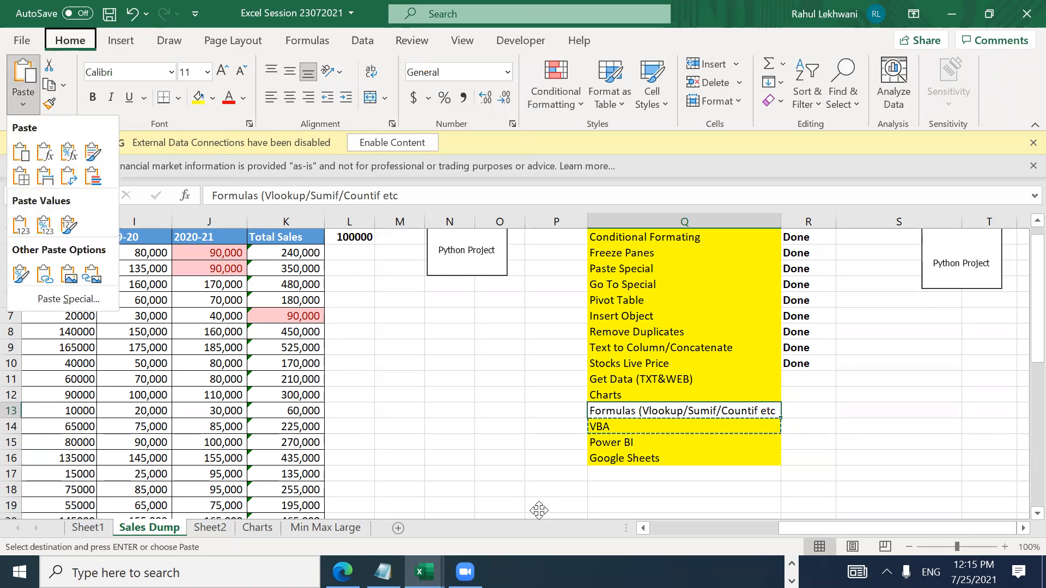
key("s")
key("t")
key("Return")
key("Escape")
key("Up")
key("Up")
key("Up")
key("Up")
key("Down")
key("Down")
key("Down")
key("Down")
key("Down")
key("Up")
key("Up")
key("Up")
key("Up")
key("Up")
key("Up")
key("Up")
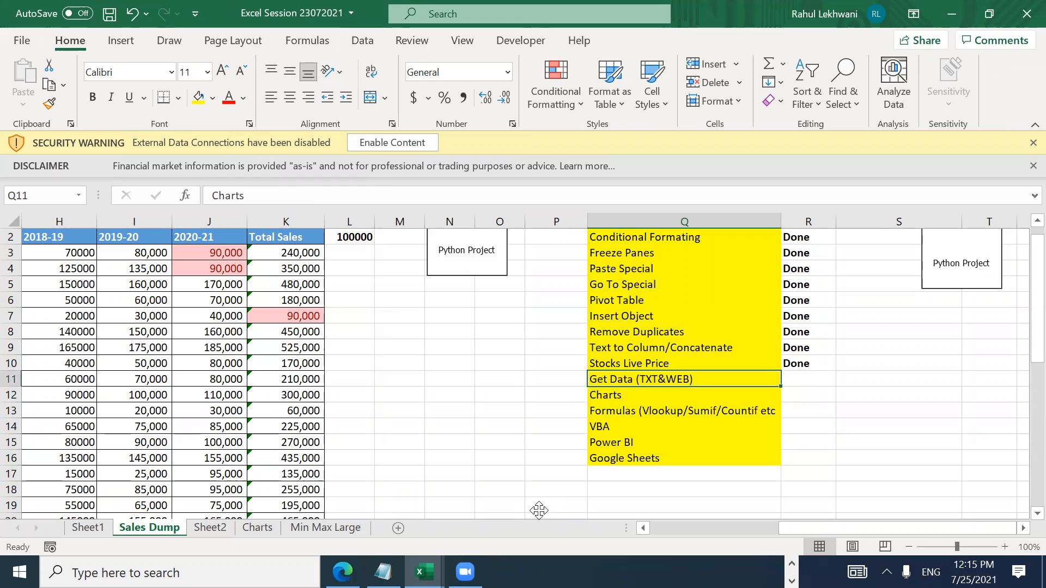
key("Up")
key("Up")
key("Up")
key("Up")
key("Up")
key("Up")
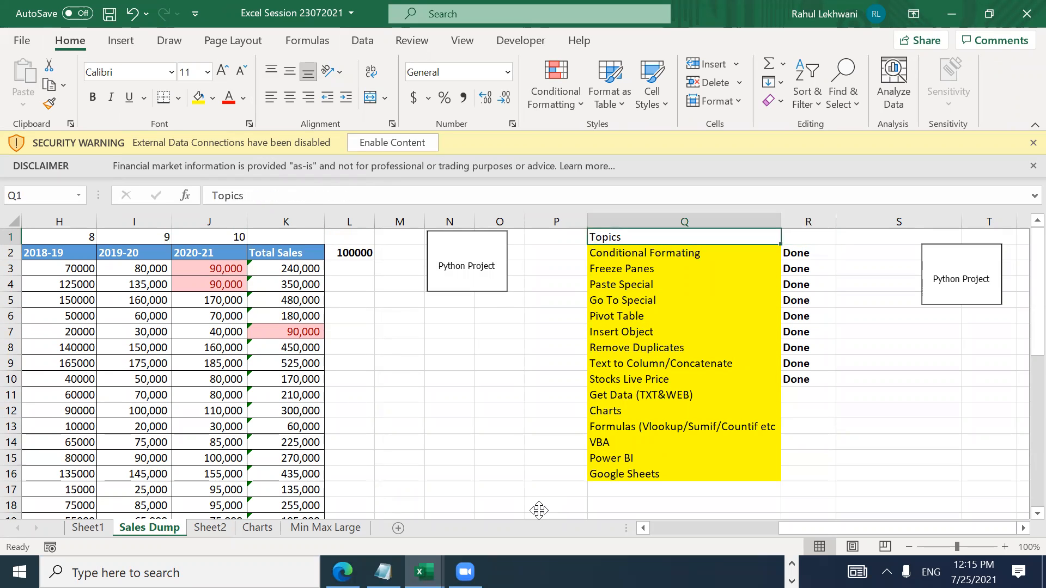
Step: Enter 'Batch 1' in R1 as the status heading and save the workbook
key("Right")
key("Right")
key("Left")
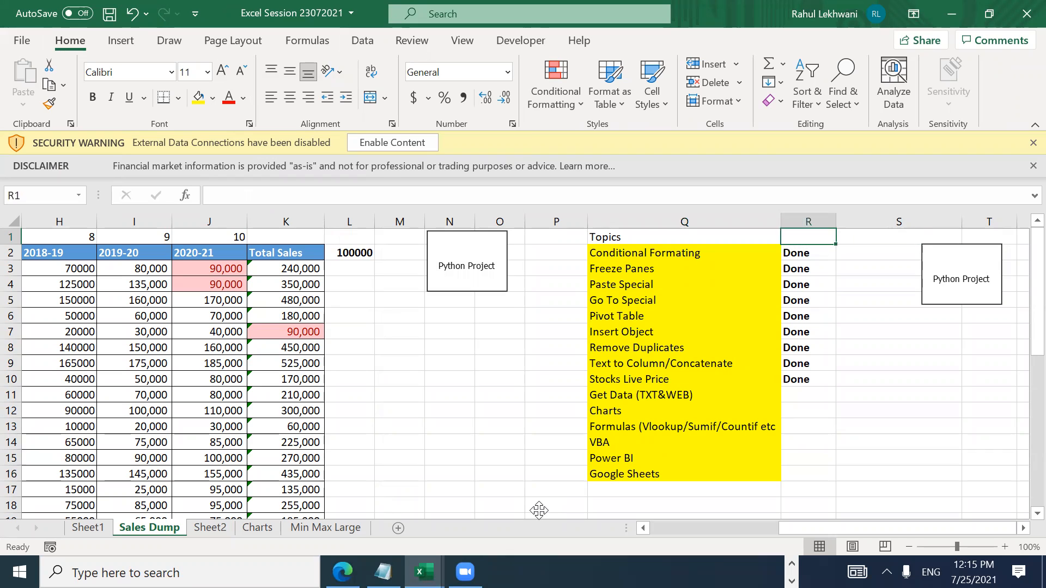
type("Batch 1")
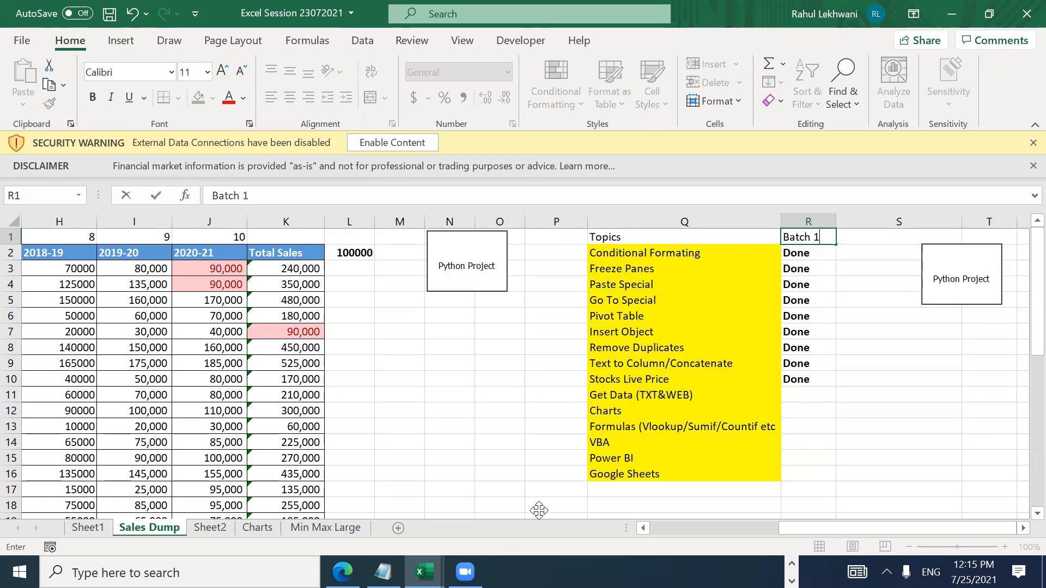
key("Return")
key("ctrl+s")
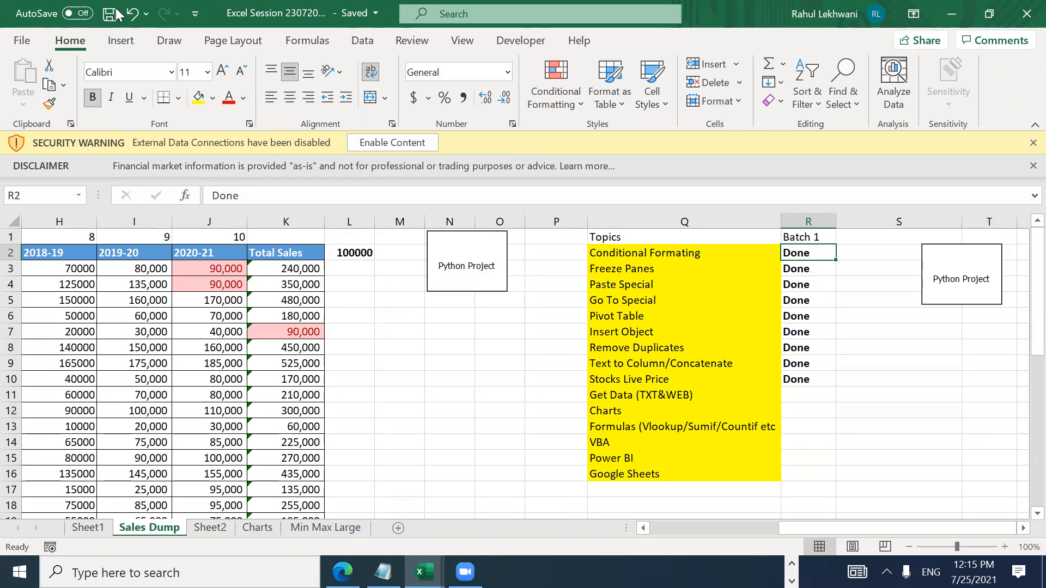
Step: Open the full Save As window and browse the Desktop folders
left_click(22, 45)
left_click(54, 262)
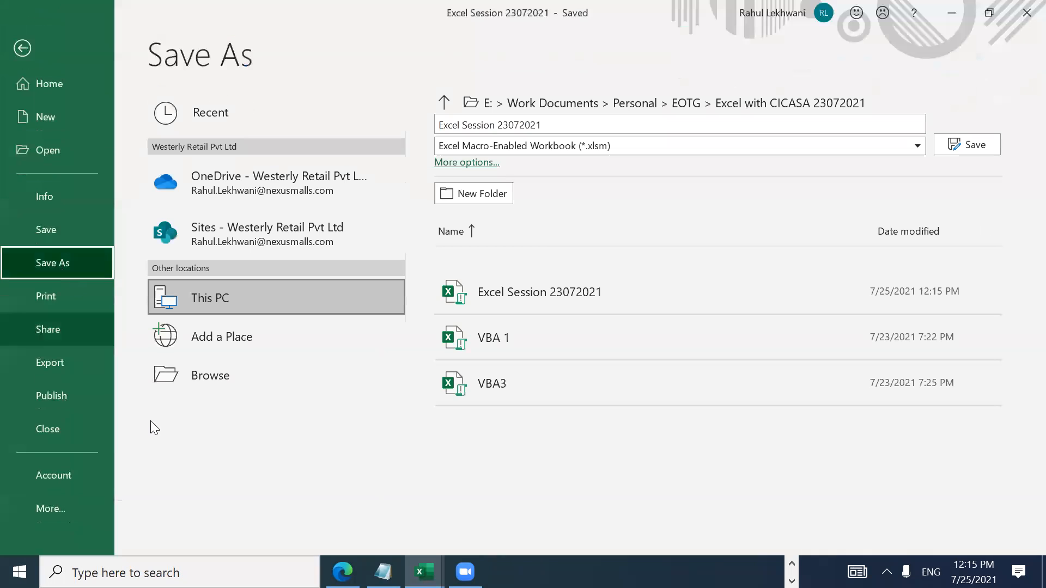
left_click(232, 380)
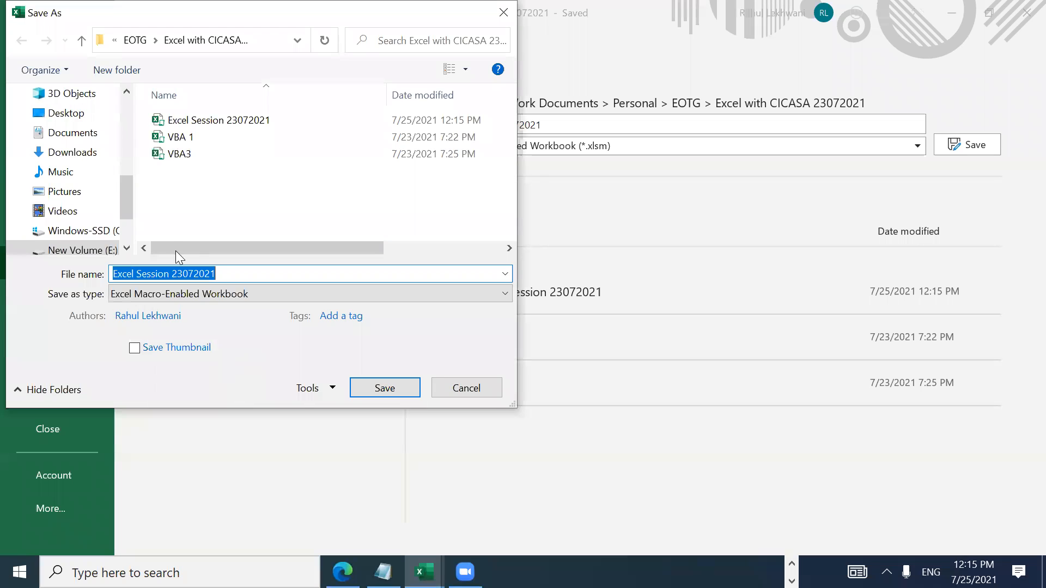
scroll(127, 99, "up", 5)
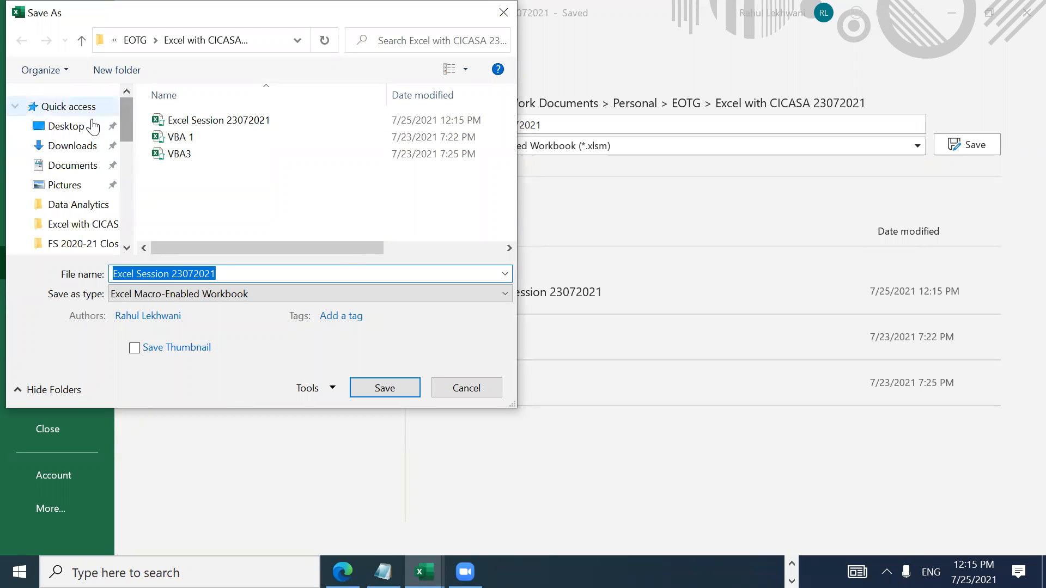
left_click(62, 126)
left_click(201, 187)
key("Down")
key("Down")
key("Down")
key("Down")
key("Down")
key("Down")
key("Down")
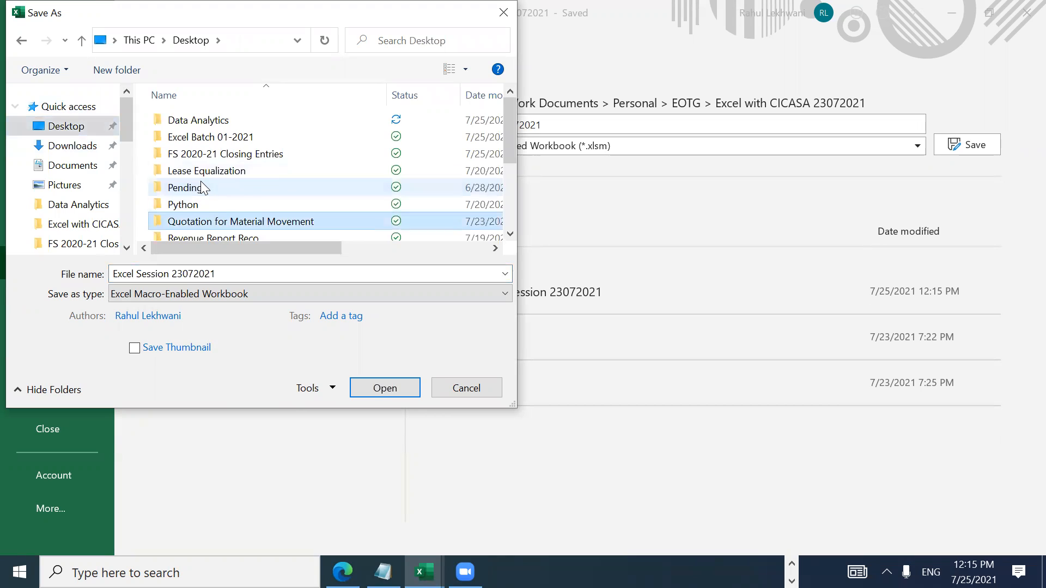
key("Down")
key("Down")
key("Down")
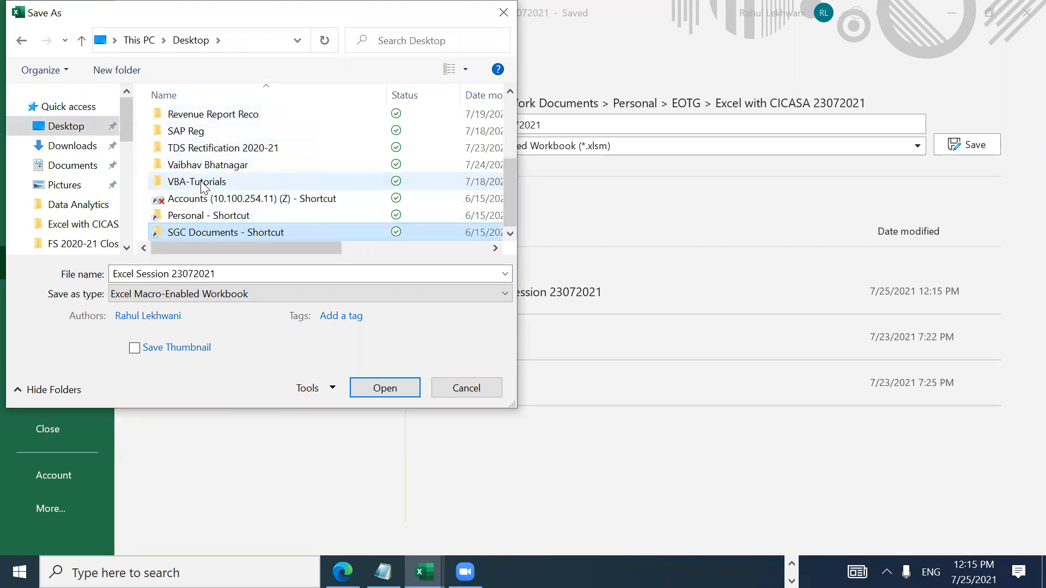
key("Up")
key("Up")
key("Down")
key("Down")
key("Up")
key("Up")
key("Up")
key("Up")
key("Up")
key("Up")
key("Up")
key("Up")
key("Up")
key("Up")
key("Up")
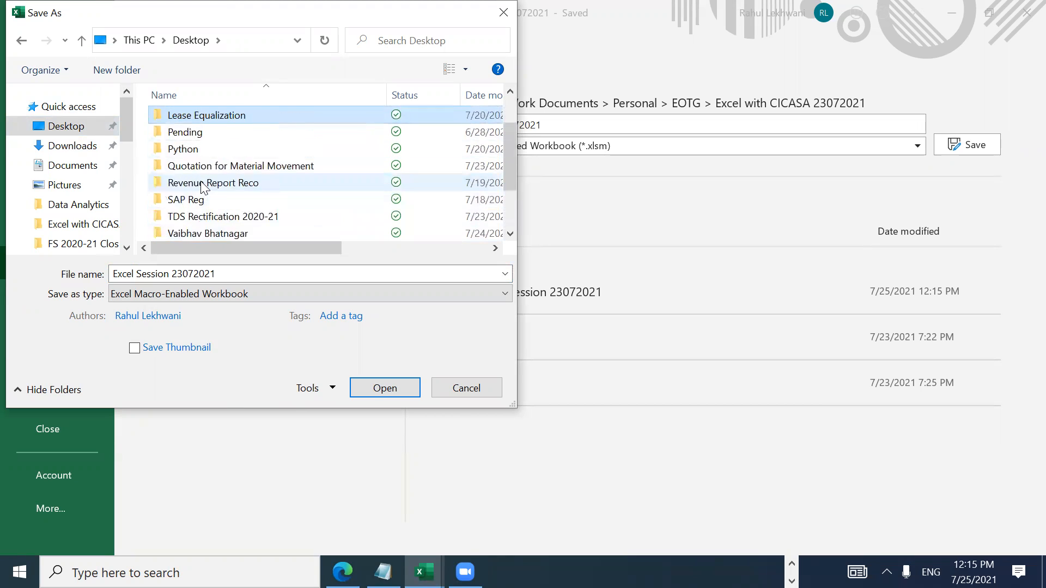
key("Up")
key("Up")
key("Up")
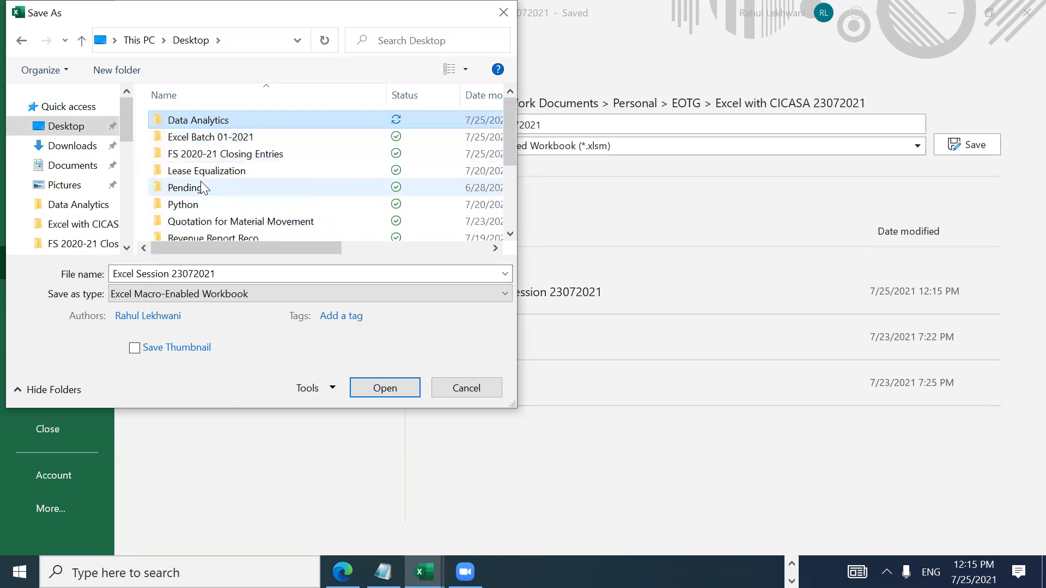
key("Down")
key("Down")
key("Down")
key("Down")
key("Down")
key("Down")
key("Down")
key("Down")
key("Down")
key("Down")
key("Down")
key("Down")
key("Down")
key("Down")
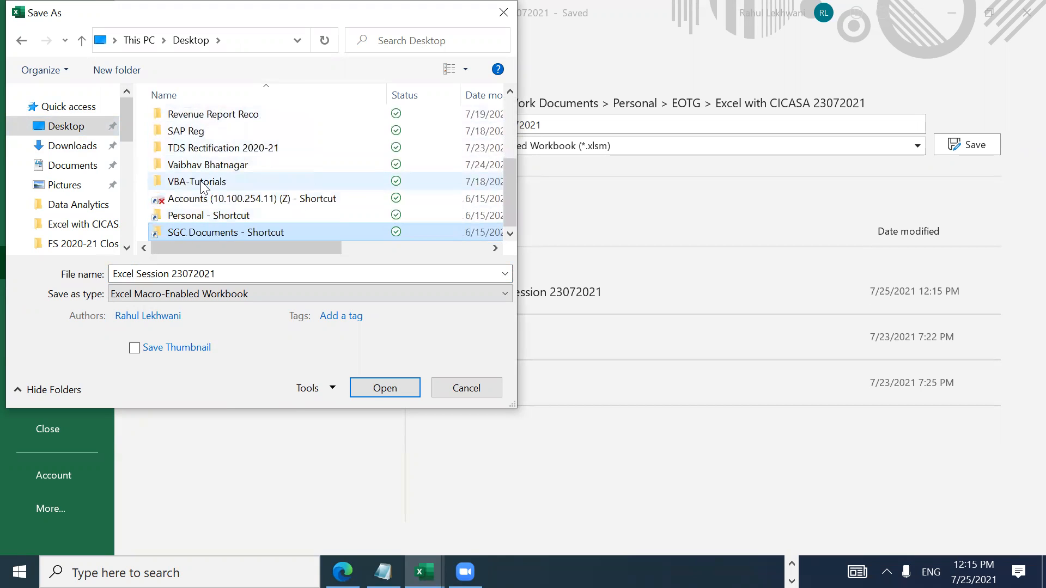
key("Up")
key("Up")
key("Up")
key("Up")
key("Up")
key("Up")
key("Up")
key("Up")
key("Up")
key("Up")
key("Up")
key("Up")
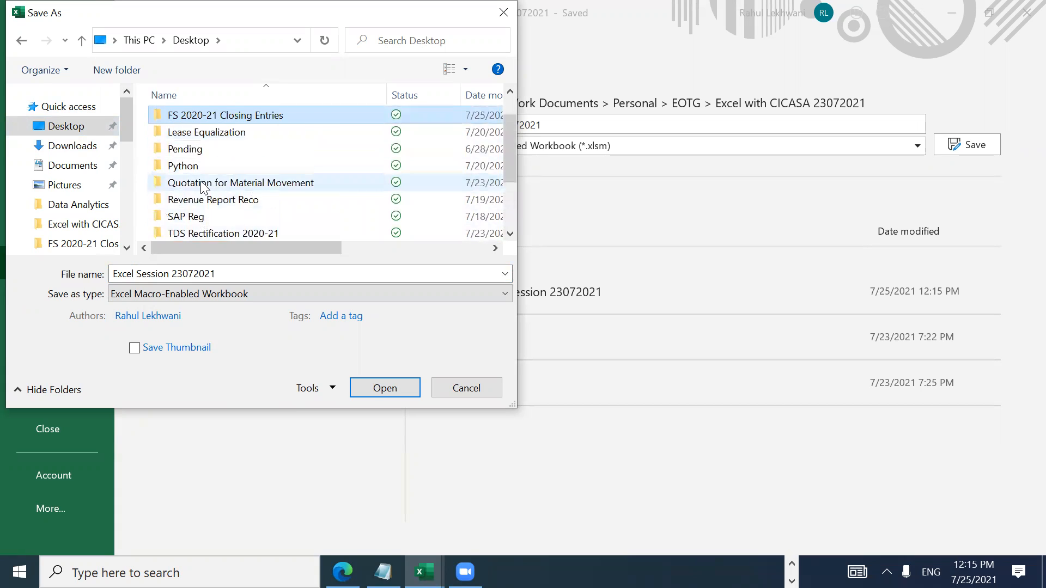
key("Up")
key("Up")
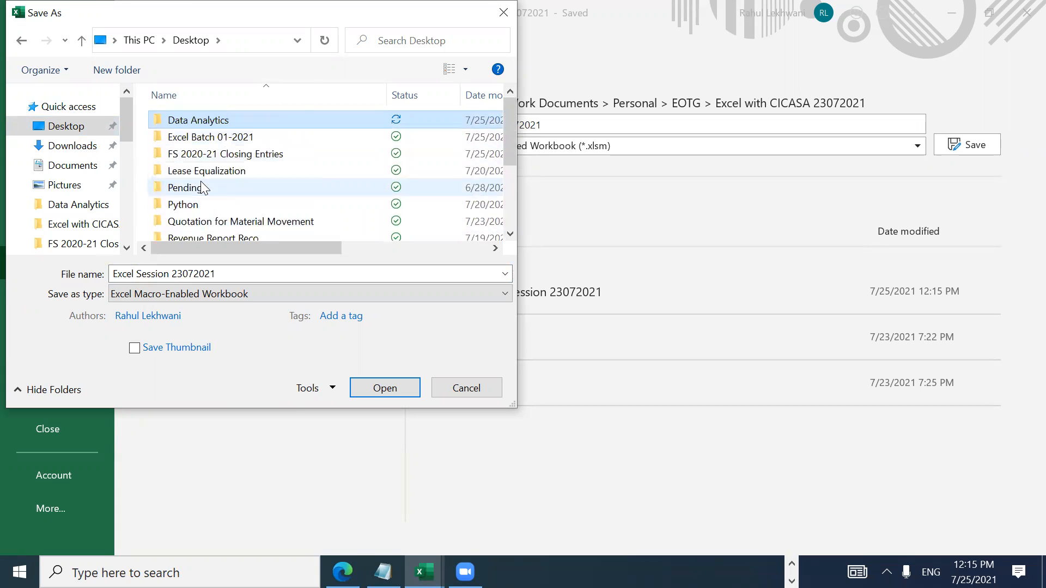
Step: Save to the Desktop under the new name Excel Session 25072021
left_click(70, 144)
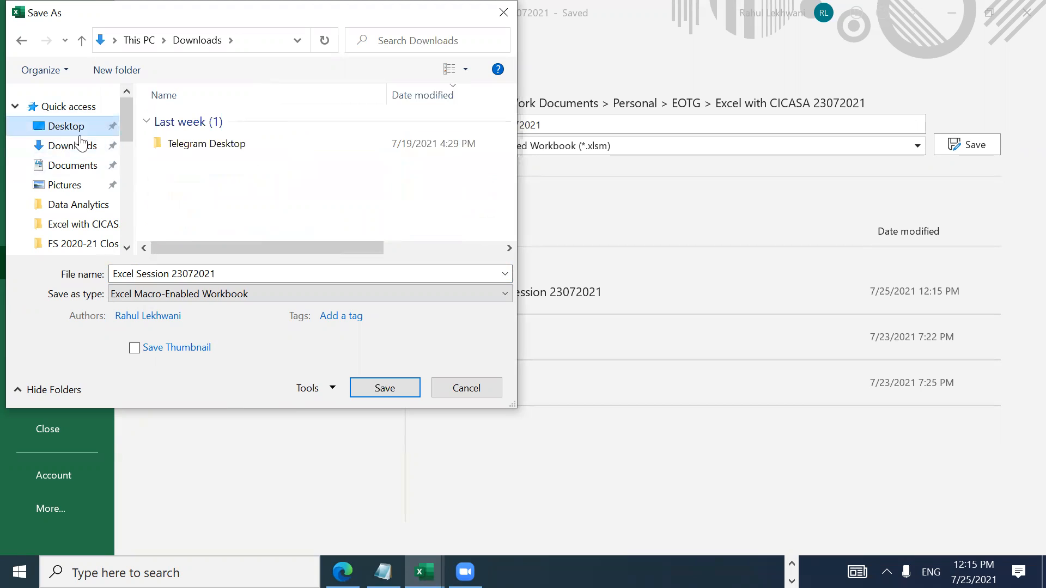
left_click(79, 134)
left_click(233, 272)
left_click(234, 275)
key("BackSpace")
key("BackSpace")
key("BackSpace")
key("BackSpace")
key("BackSpace")
key("BackSpace")
key("BackSpace")
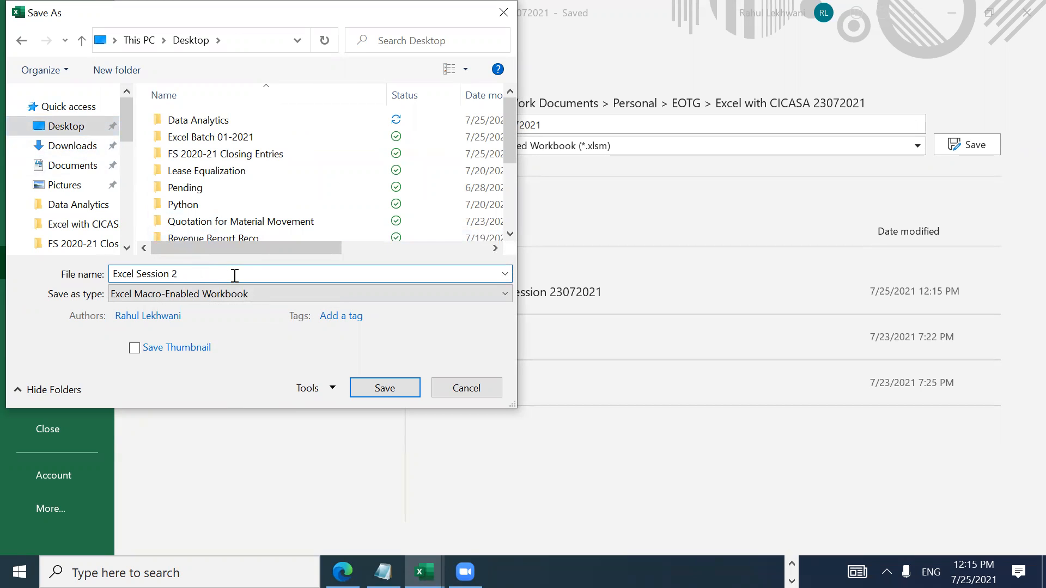
type("5072021")
key("Return")
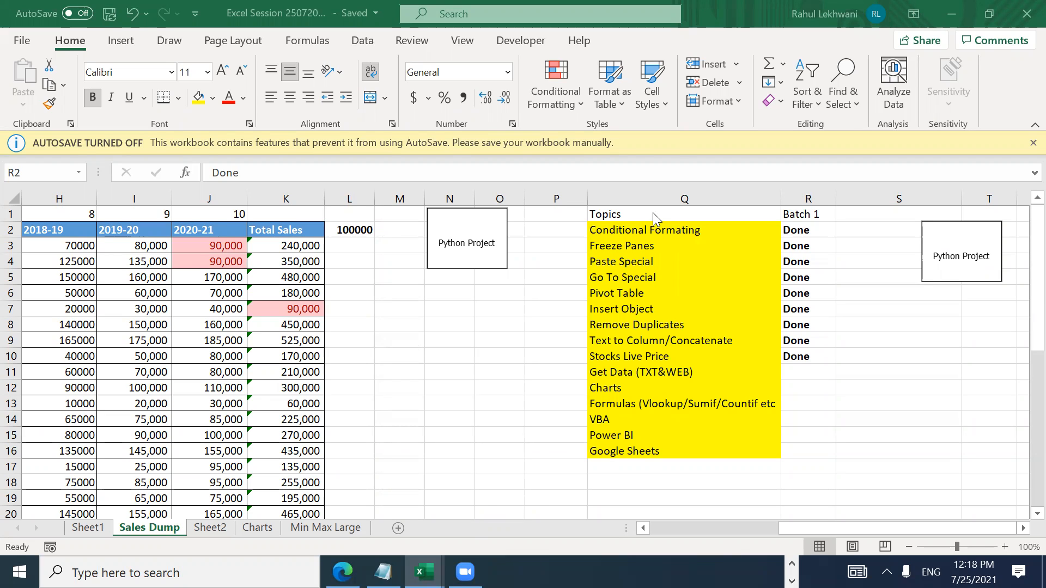
left_click(470, 237)
left_click(470, 238)
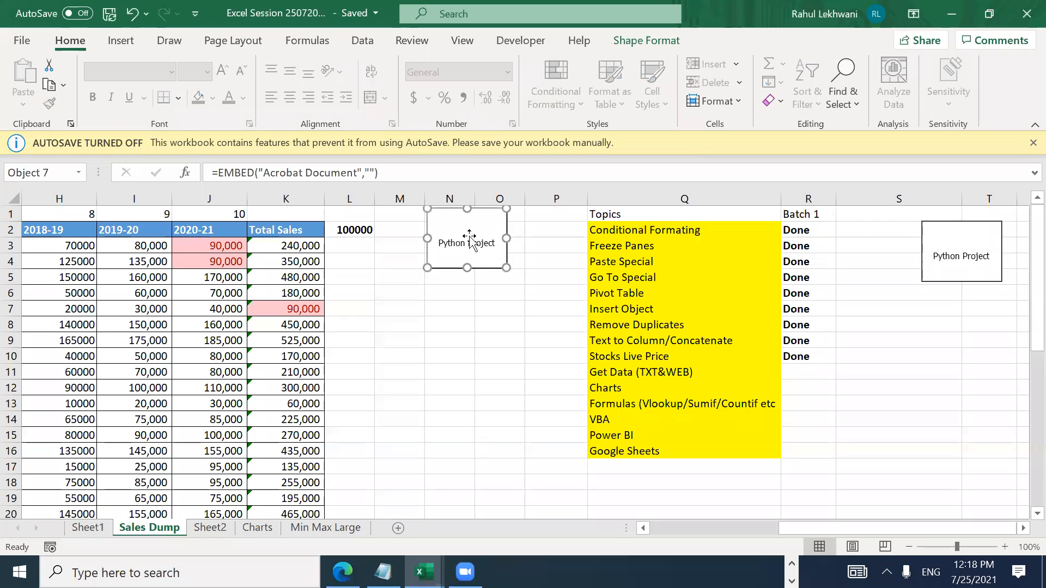
key("Delete")
left_click(990, 239)
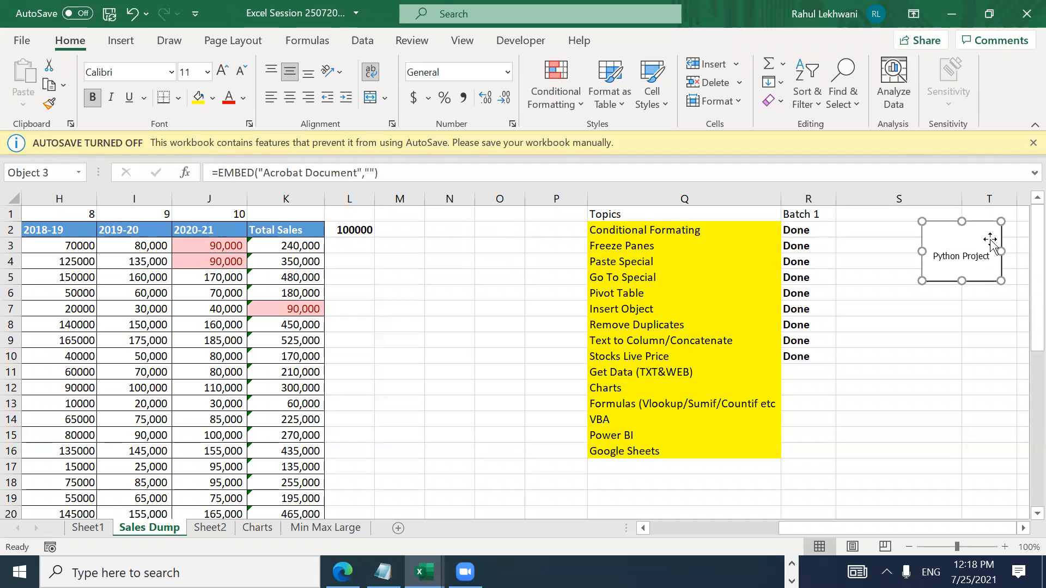
key("Delete")
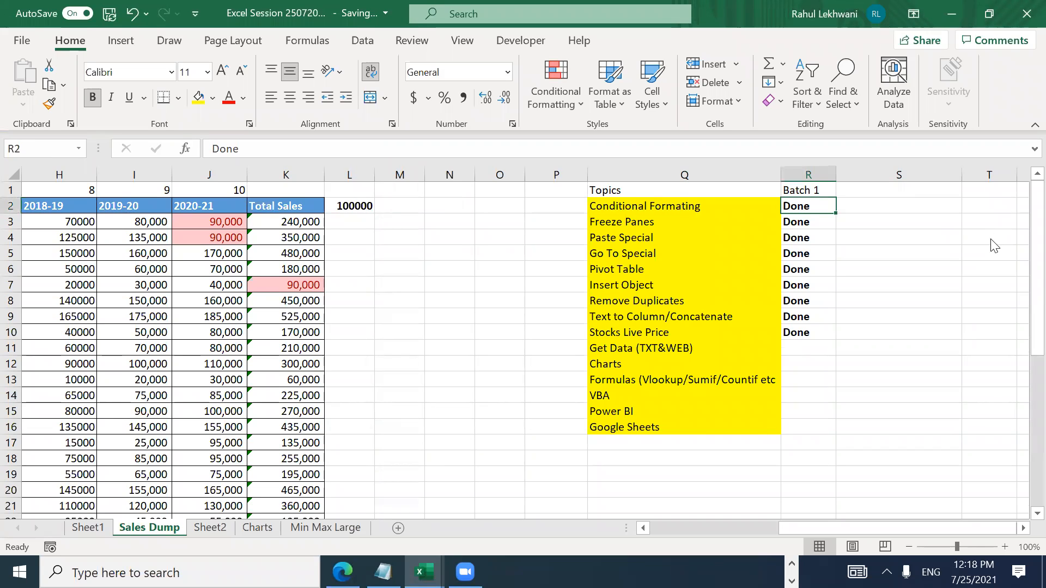
left_click(980, 245)
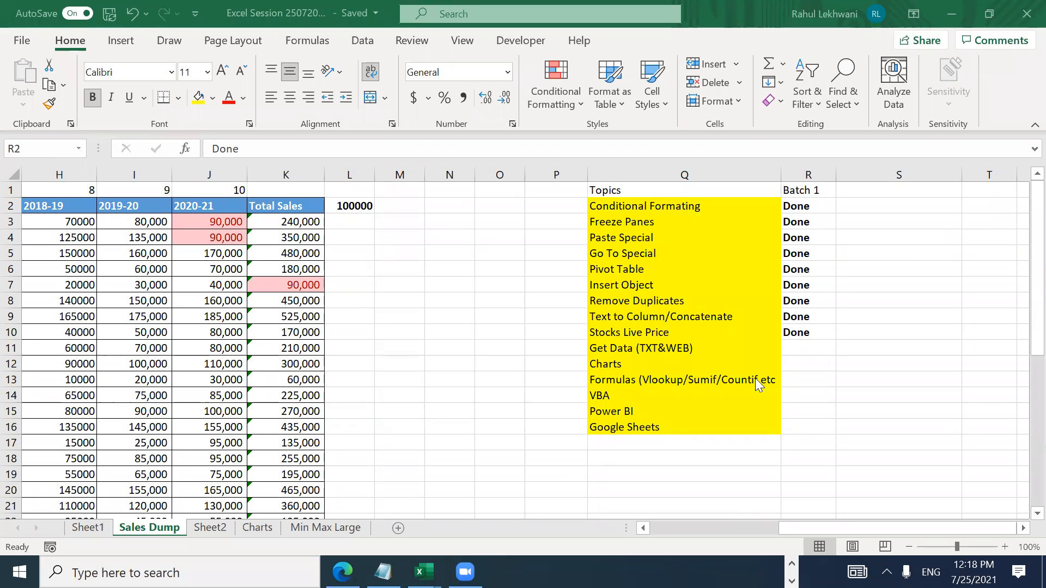
Step: Replace the Batch 1 header in R1 with the date 07/25/2021
left_click(797, 347)
left_click(797, 347)
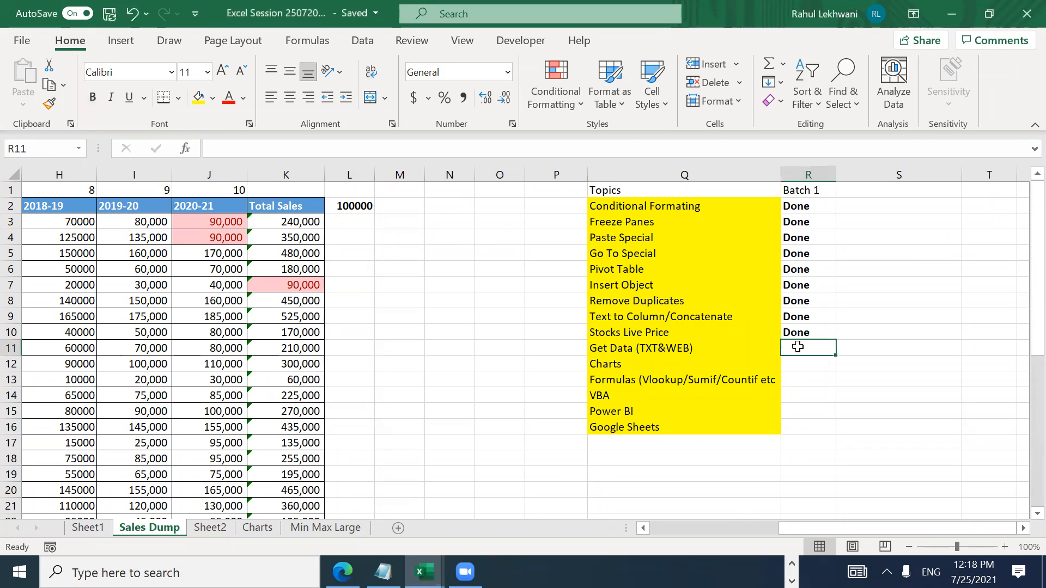
key("Left")
key("Left")
key("Right")
key("Right")
key("Left")
key("Right")
key("Left")
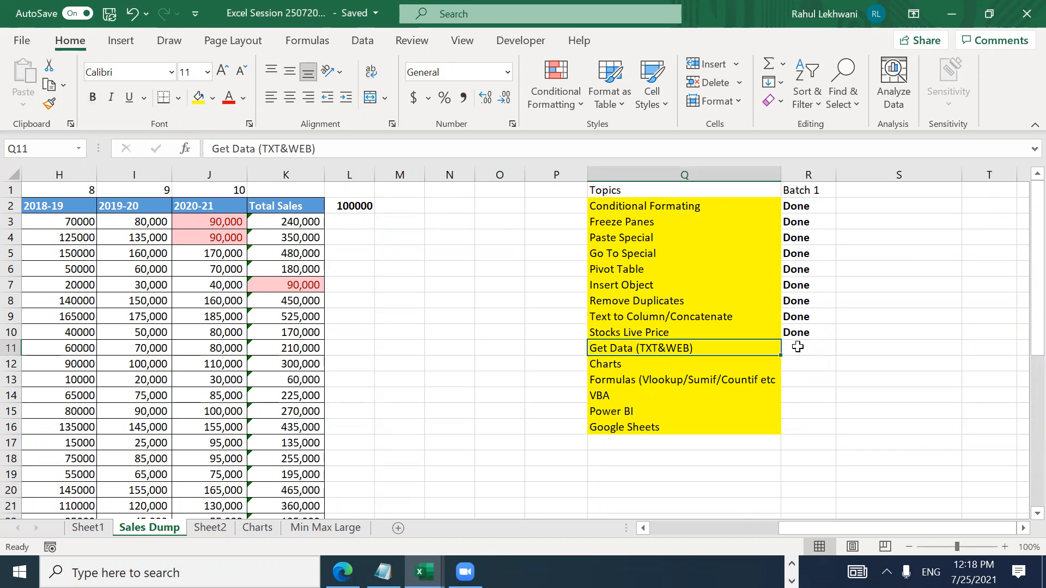
key("Right")
key("Left")
key("Right")
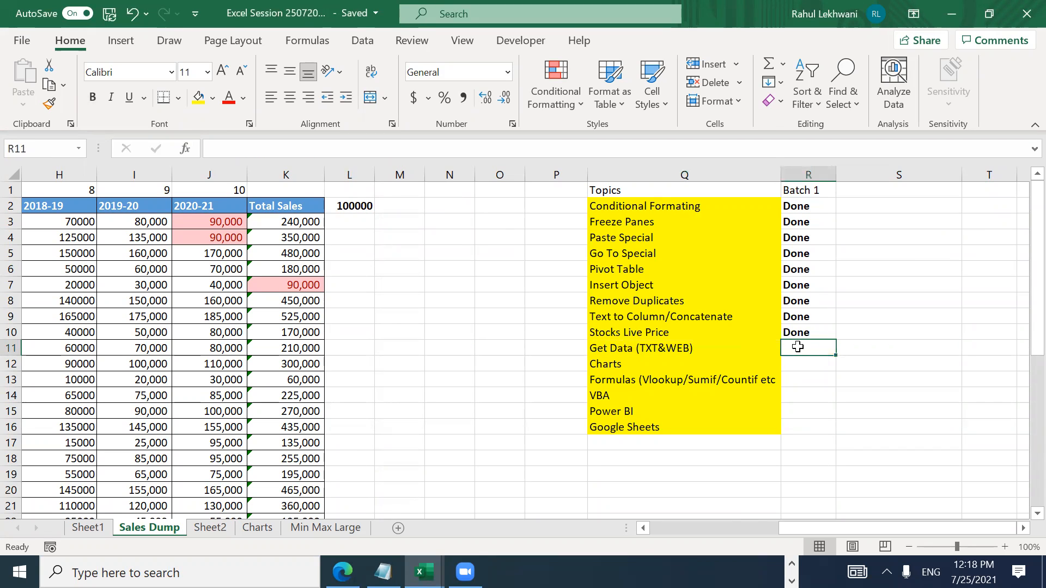
key("Up")
key("Up")
key("Up")
key("Up")
key("Up")
key("Up")
key("Up")
key("Up")
key("Up")
key("Up")
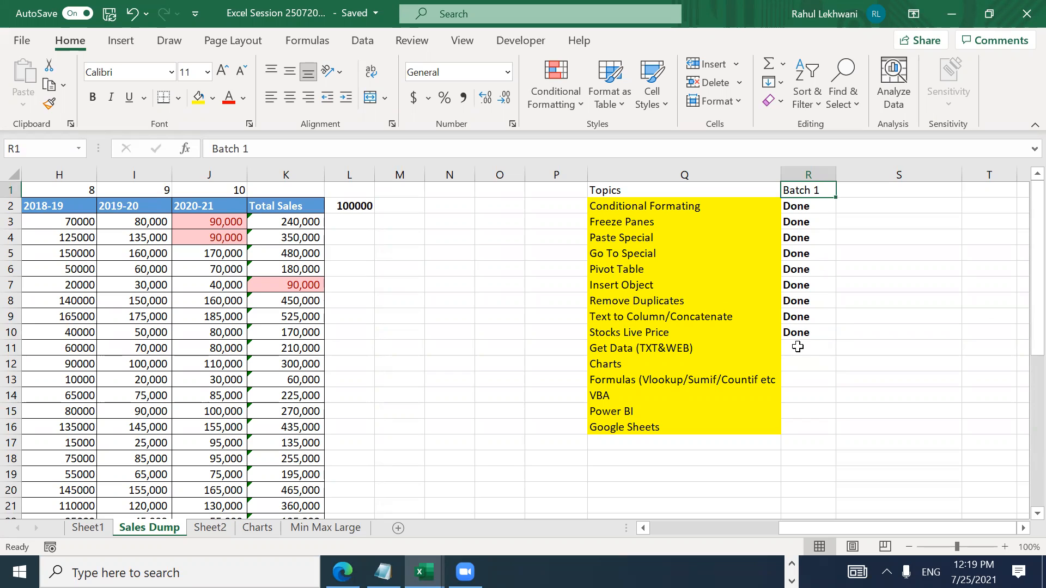
type("072")
key("BackSpace")
type("/25/2021")
key("Return")
Step: Format the R1 header date as d-mmm-yy so it reads 25-Jul-21
key("Up")
key("ctrl+shift+3")
key("Down")
key("Up")
key("Right")
key("Down")
key("Left")
key("Up")
key("Left")
key("Down")
key("Right")
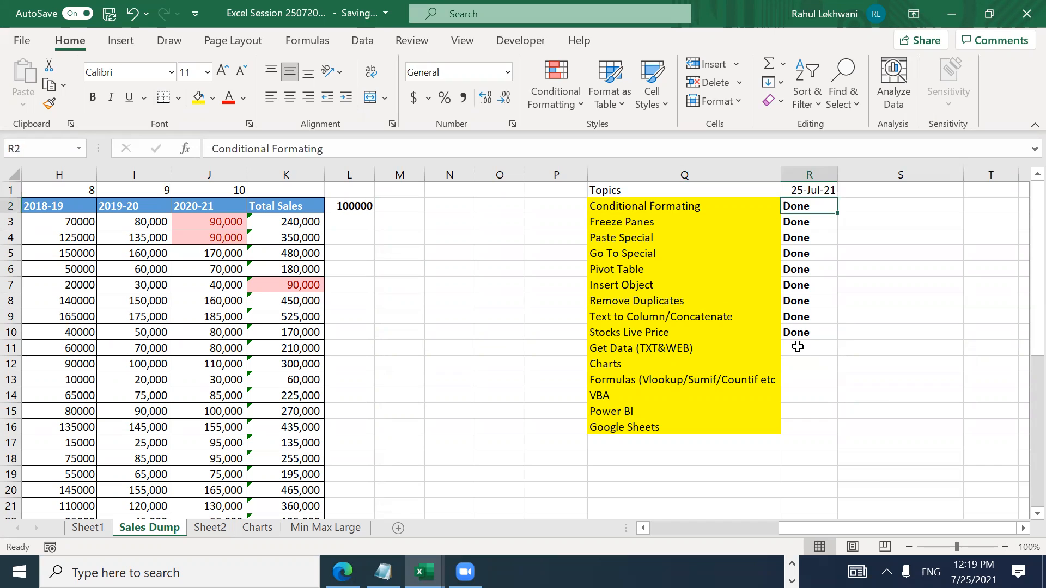
key("Down")
key("ctrl+Down")
key("Down")
key("Down")
key("Up")
key("Up")
key("Up")
key("Up")
key("Up")
key("Up")
key("Up")
key("Up")
key("Up")
key("Up")
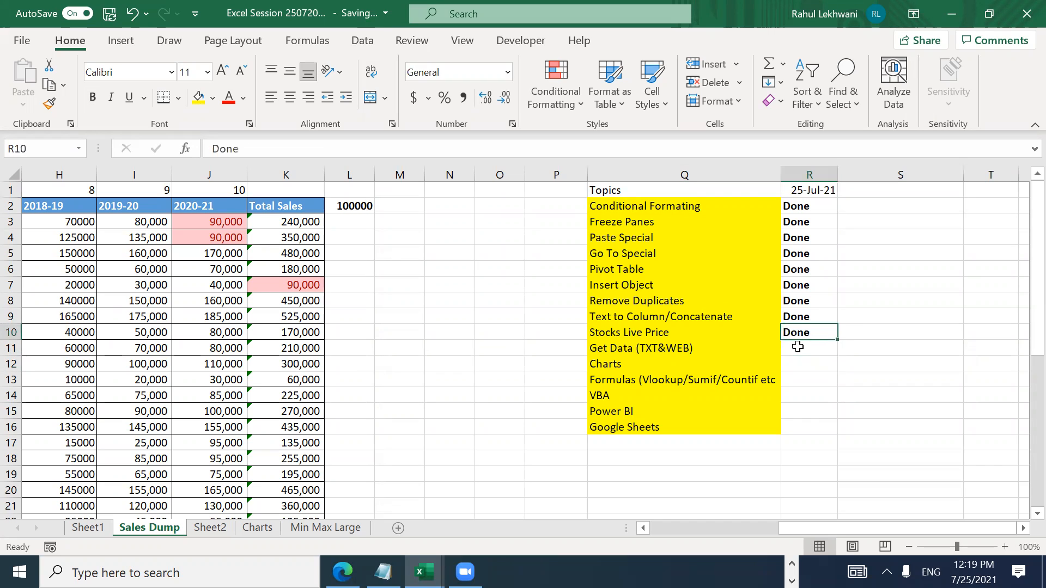
Step: Unbold the Done entries in R2:R10 and set topics Q2:Q16 to No Fill
key("ctrl+shift+Down")
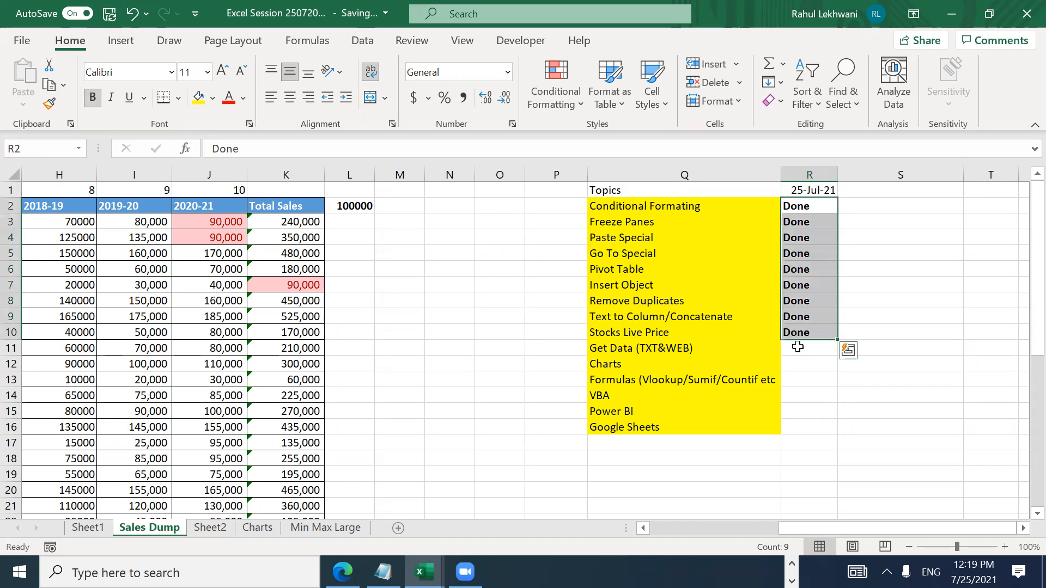
key("ctrl+b")
key("Left")
key("Down")
key("Left")
key("Down")
key("Up")
key("Up")
key("Right")
key("ctrl+shift+Down")
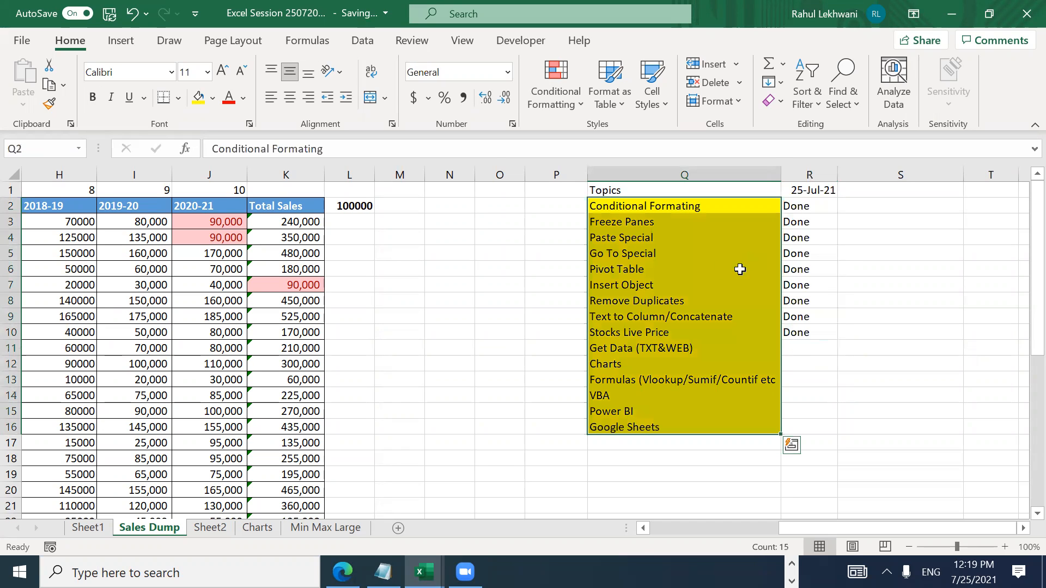
left_click(212, 99)
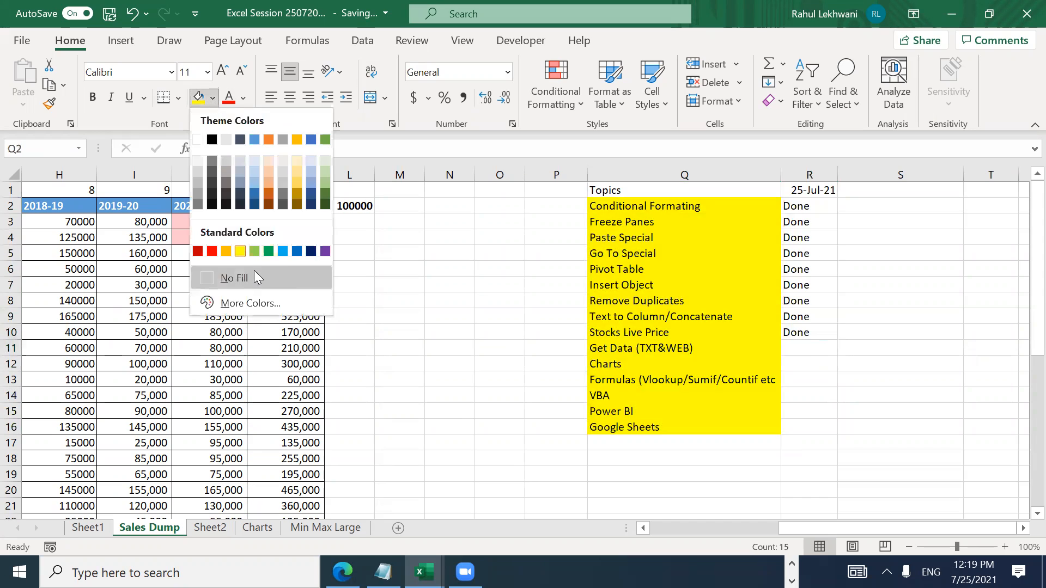
left_click(255, 275)
Step: Apply All Borders to the Q1:R16 checklist and autofit column R
key("Up")
key("ctrl+a")
key("shift+Right")
key("shift+Left")
key("alt")
key("h")
key("b")
key("a")
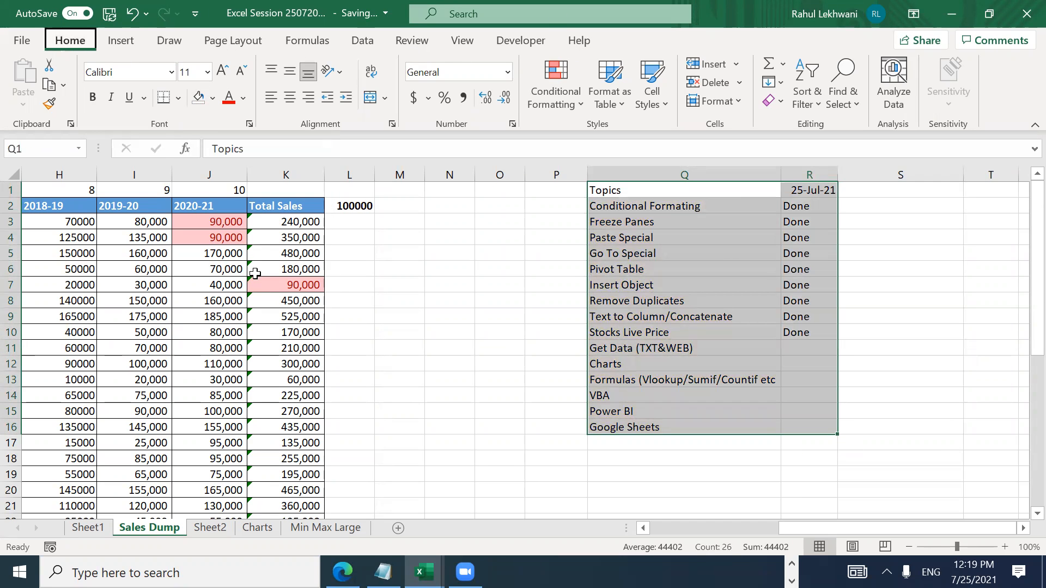
key("Right")
key("Down")
key("Down")
key("Down")
key("Down")
key("Down")
key("Down")
key("Down")
key("Down")
key("Down")
key("Down")
key("Up")
key("Up")
key("Up")
key("Up")
key("Up")
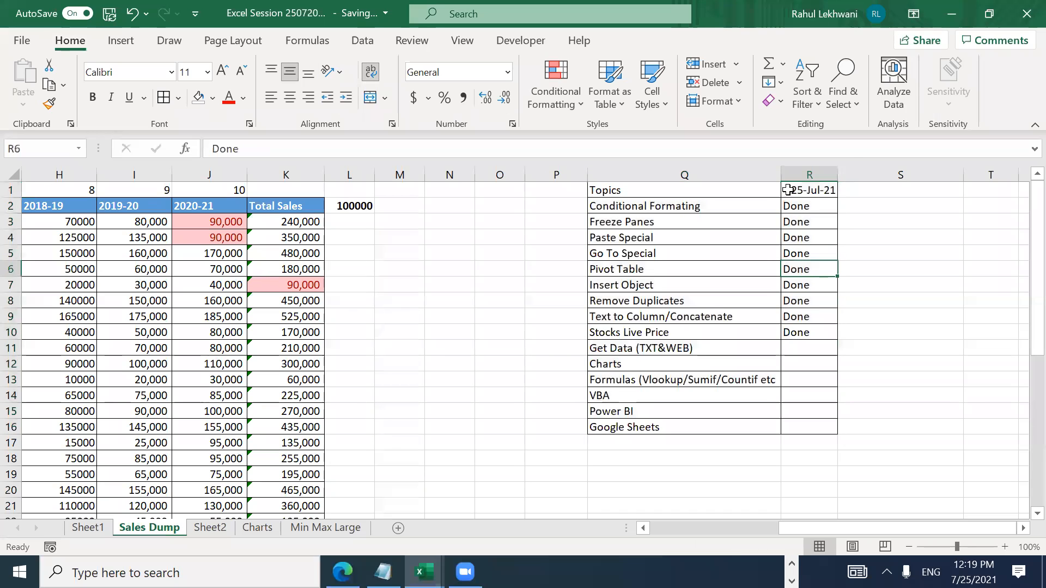
double_click(837, 175)
Step: Add the closing ')' to the Formulas (Vlookup/Sumif/Countif etc) topic in Q13
left_click(811, 207)
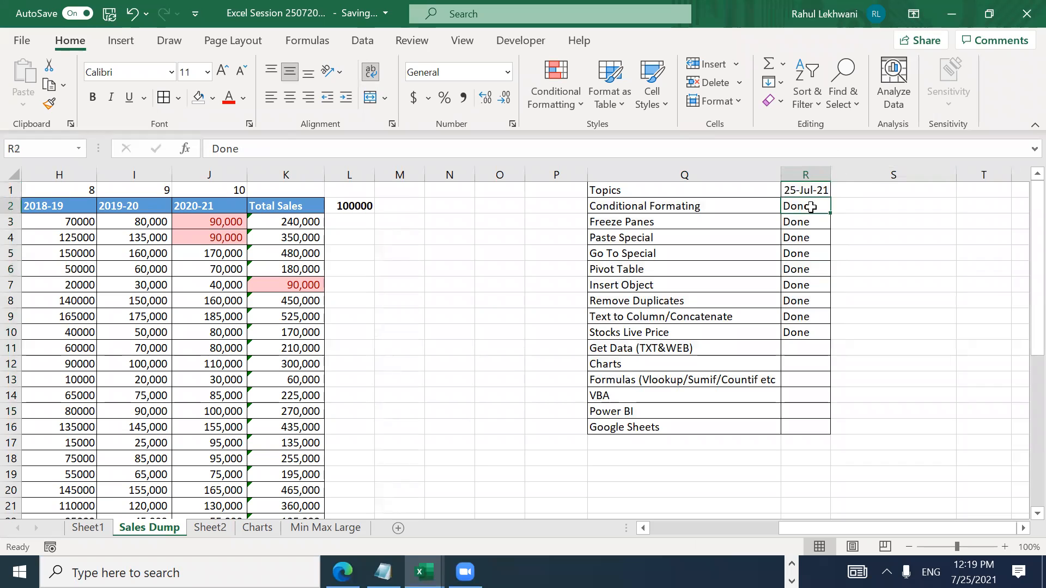
key("ctrl+Down")
key("Down")
key("Left")
key("Left")
key("Down")
key("Down")
key("Down")
key("Right")
key("Down")
key("Down")
key("Down")
key("Up")
key("Up")
key("Up")
key("Up")
key("Up")
key("Up")
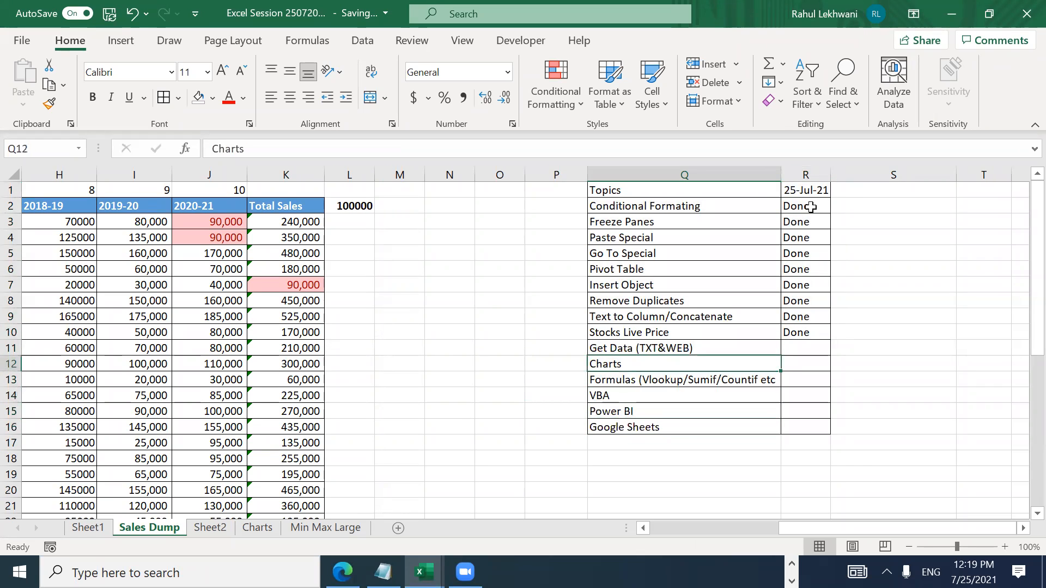
key("Down")
key("Down")
key("Down")
key("Up")
key("Up")
key("Up")
key("Down")
key("Down")
key("F2")
type(")")
key("Return")
key("Up")
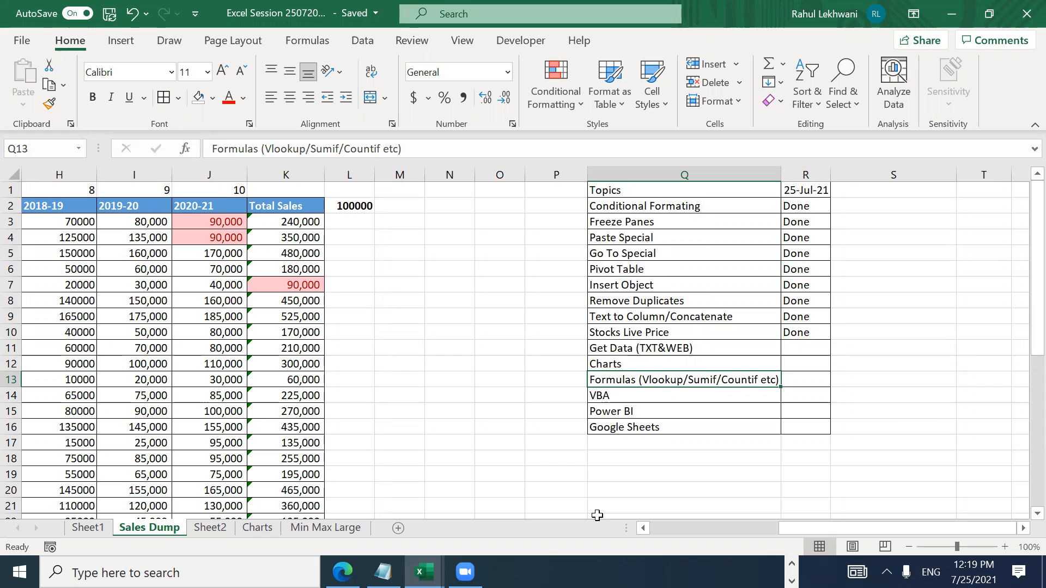
Step: Bring up the Alt+Tab window switcher over the Sales Dump checklist
key("alt+Tab")
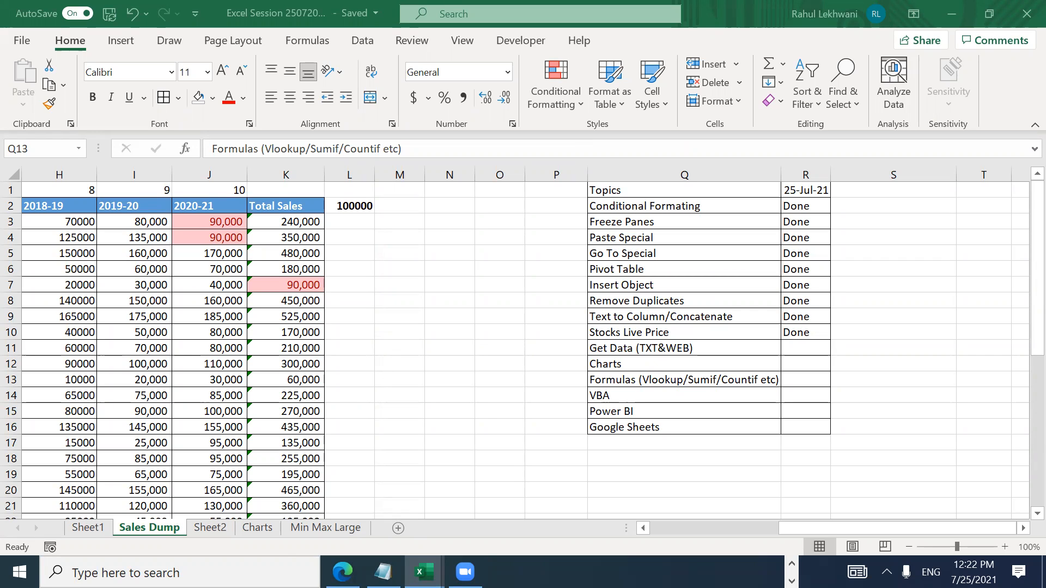
key("alt+Tab")
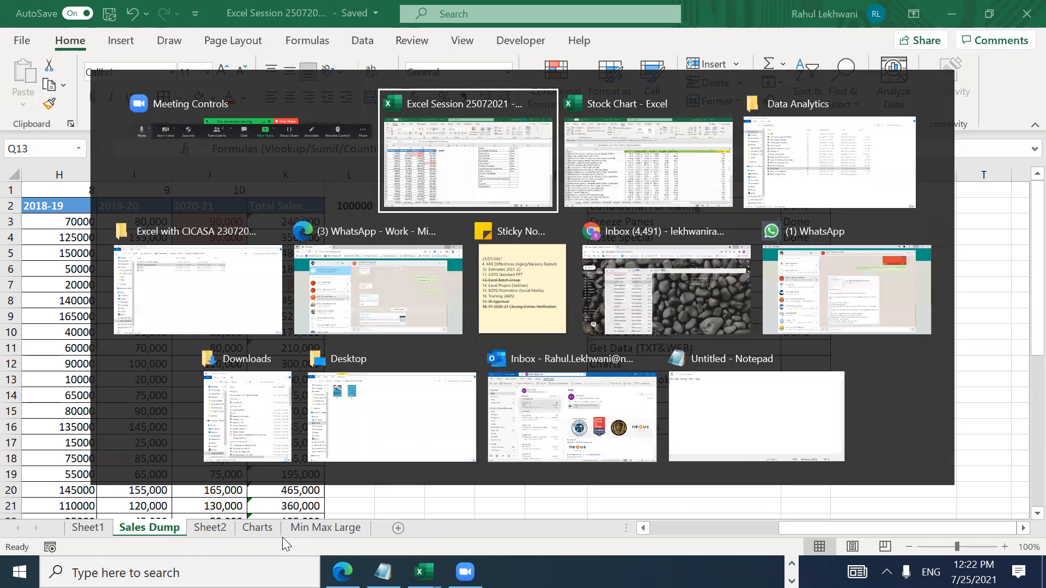
Step: Switch to WhatsApp Web and join the Tue & Thurs 7PM IST group from its invite
key("alt+Tab")
key("Down")
key("Left")
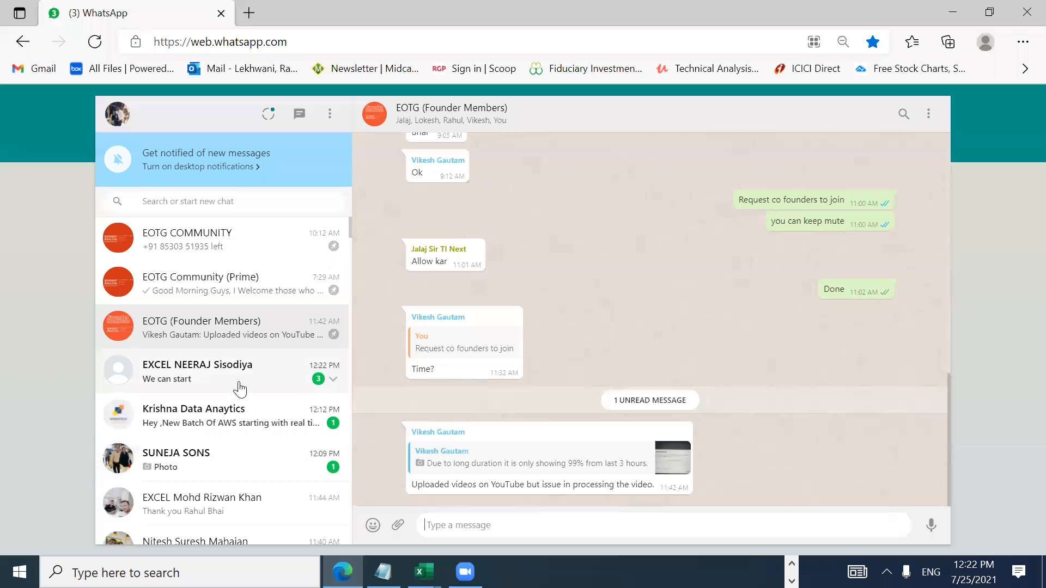
left_click(243, 384)
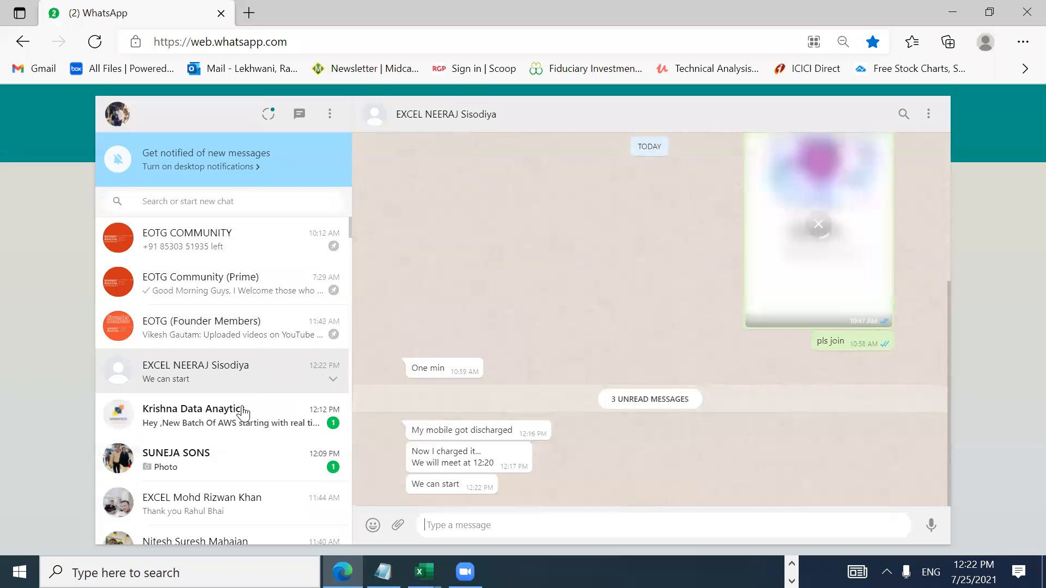
left_click(244, 416)
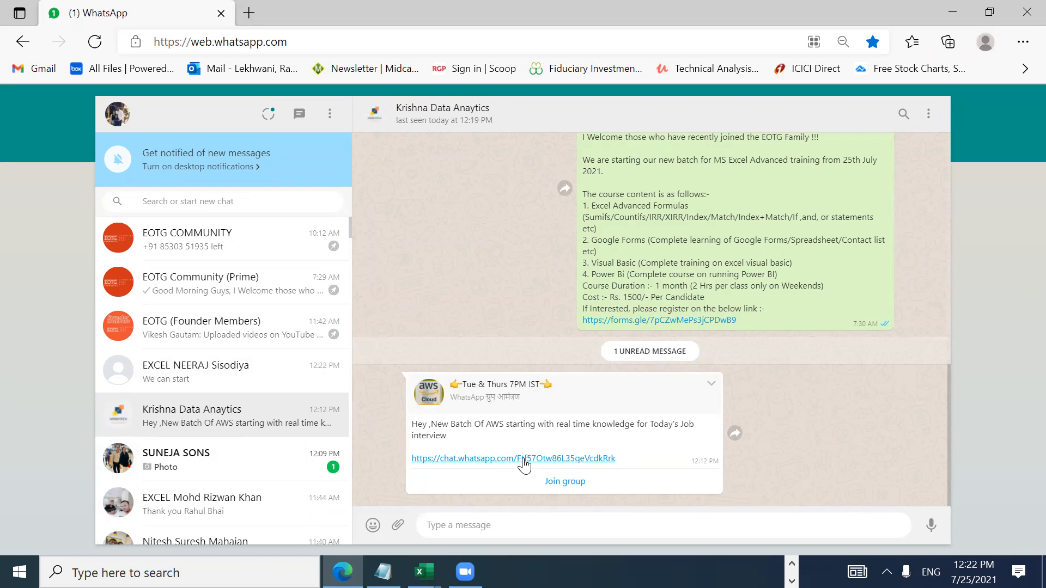
left_click(544, 483)
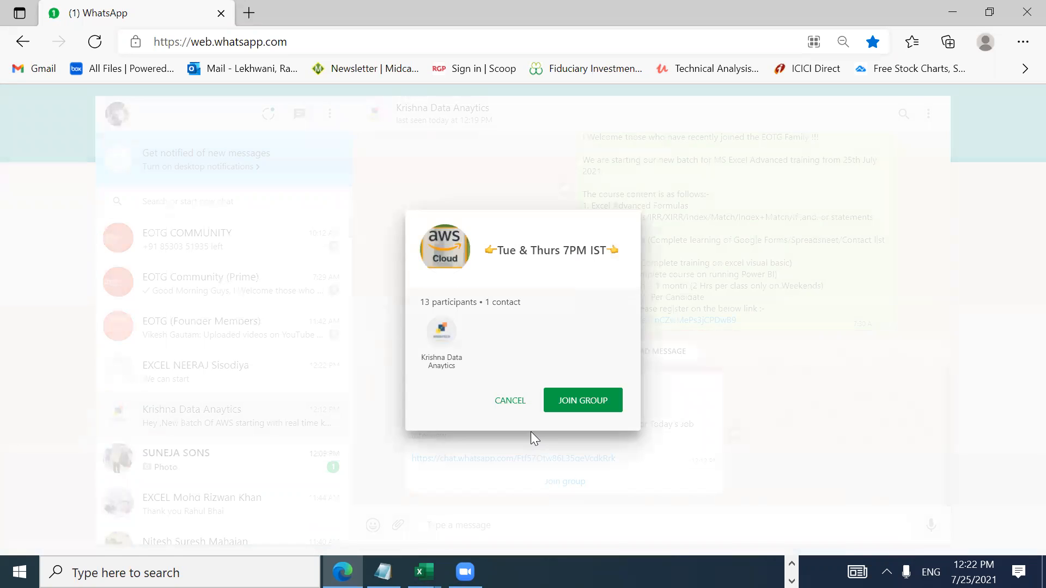
left_click(565, 405)
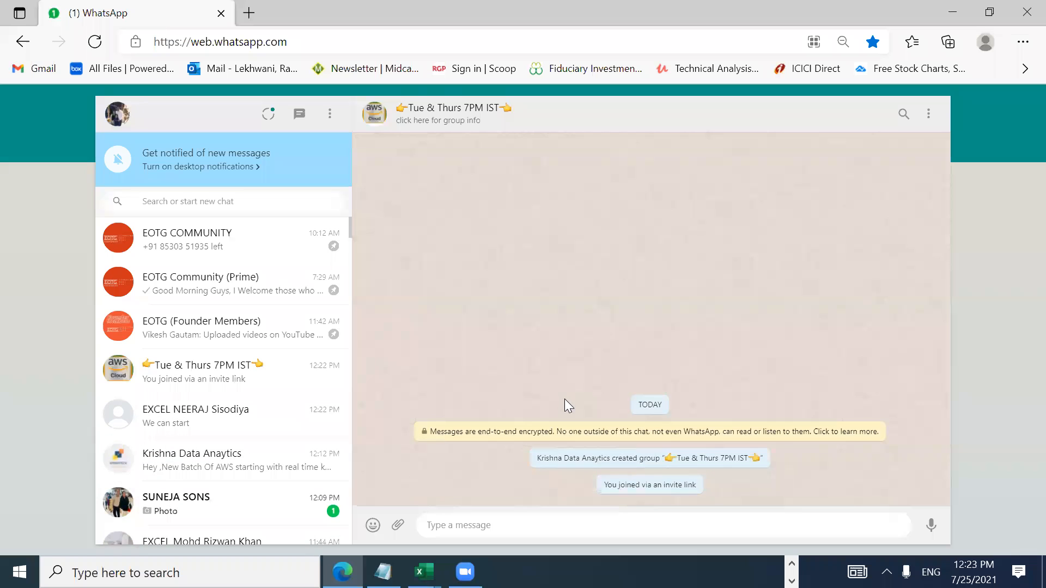
Step: Glance at another chat, then return to the Excel workbook
left_click(256, 503)
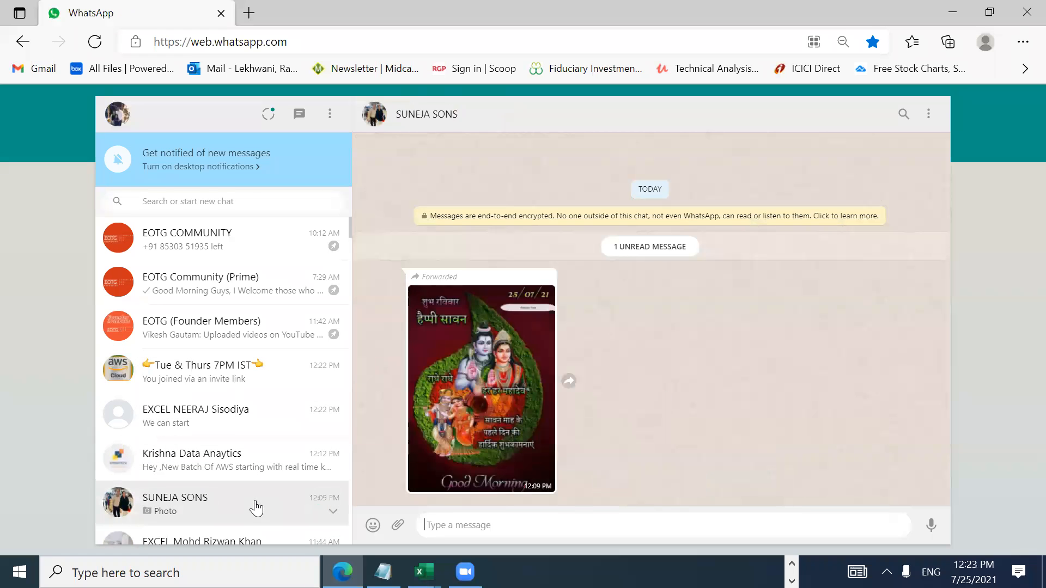
left_click(272, 461)
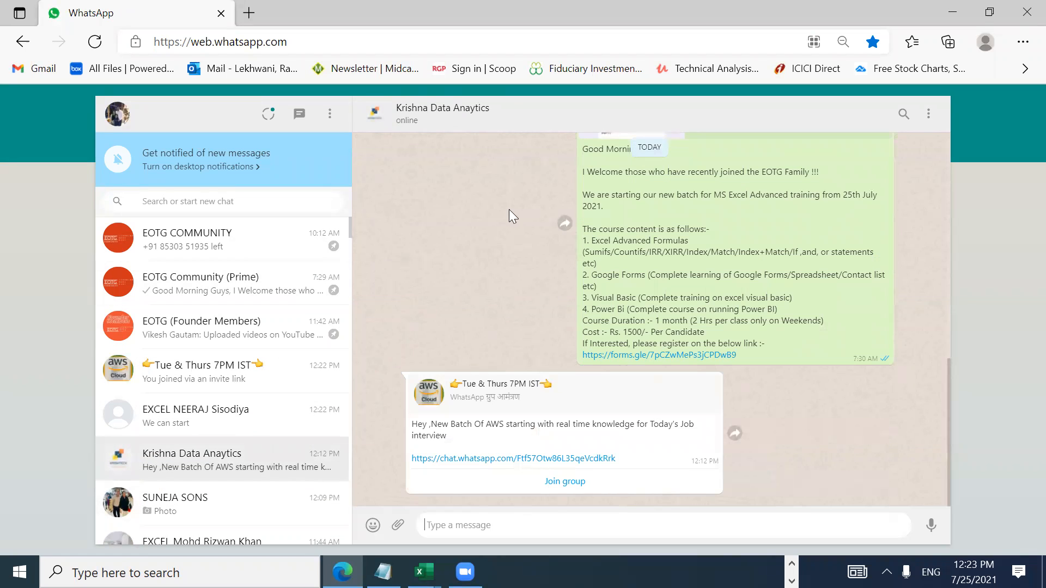
mouse_move(349, 227)
left_mouse_down()
mouse_move(349, 250)
mouse_move(355, 216)
left_mouse_up()
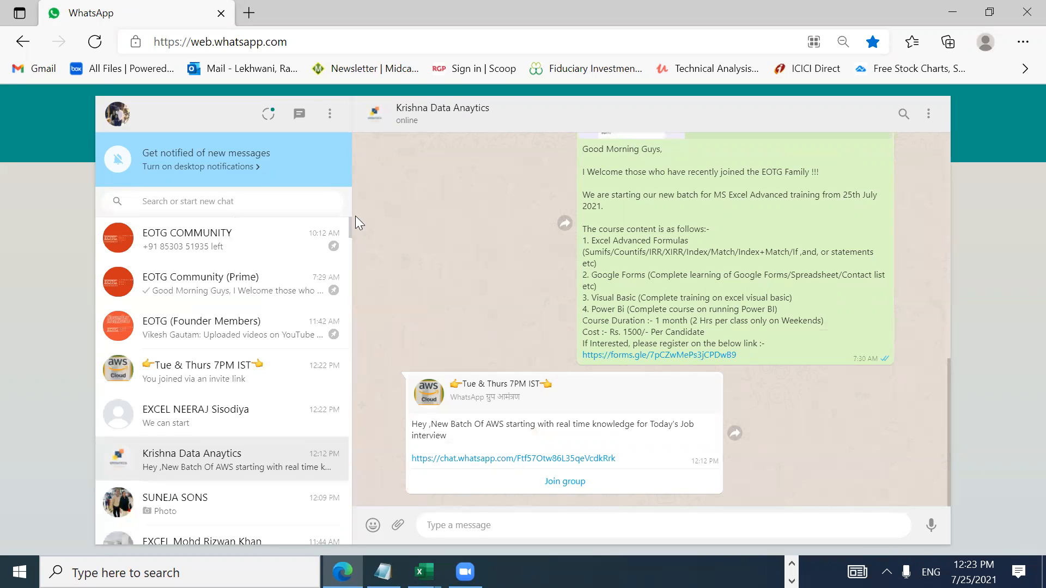
key("alt+Tab")
key("Tab")
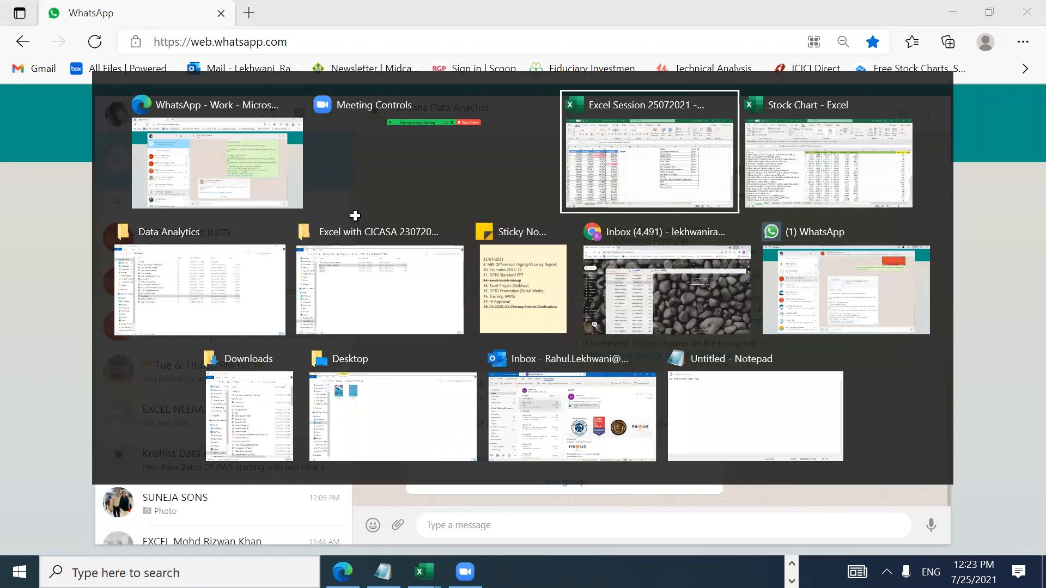
key("alt+Tab")
key("alt+Tab")
key("alt+Tab")
key("alt+Tab")
key("alt+Tab")
key("alt+Tab")
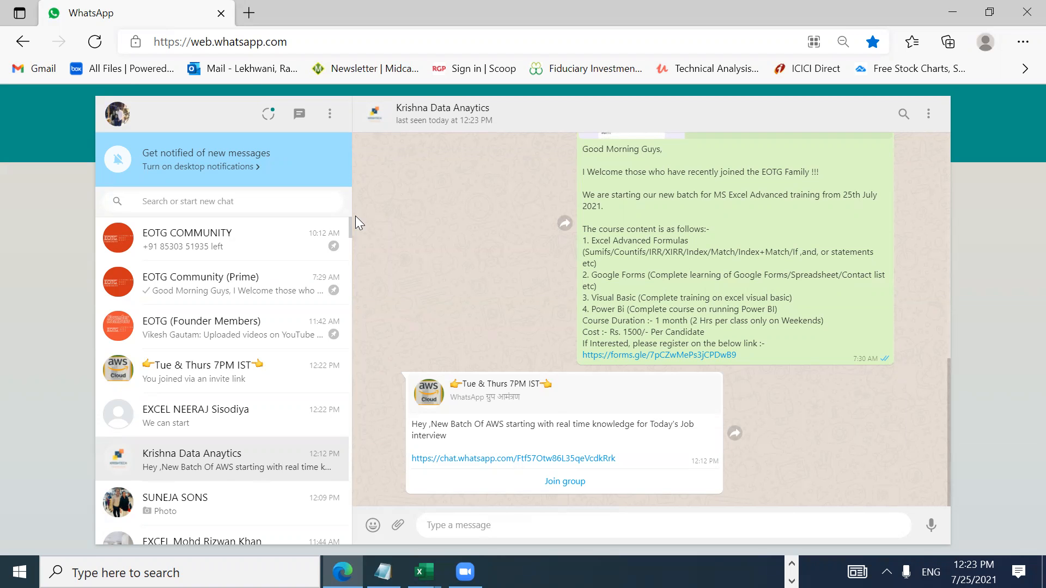
key("alt+Tab")
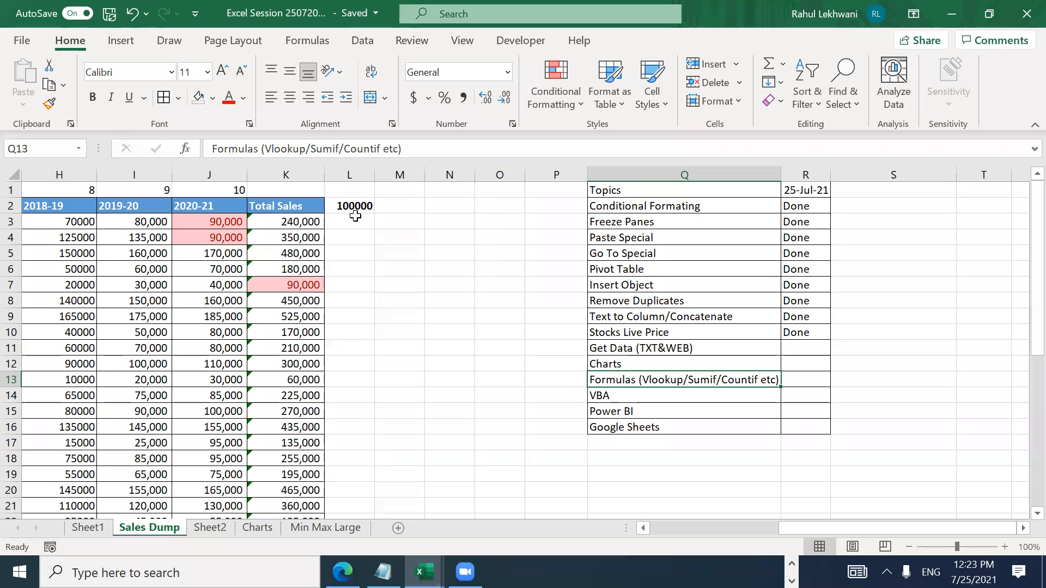
Step: Switch from the Sales Dump checklist to the Sheet2 tab
key("Right")
key("Up")
key("Up")
key("Up")
key("Left")
key("Down")
key("Down")
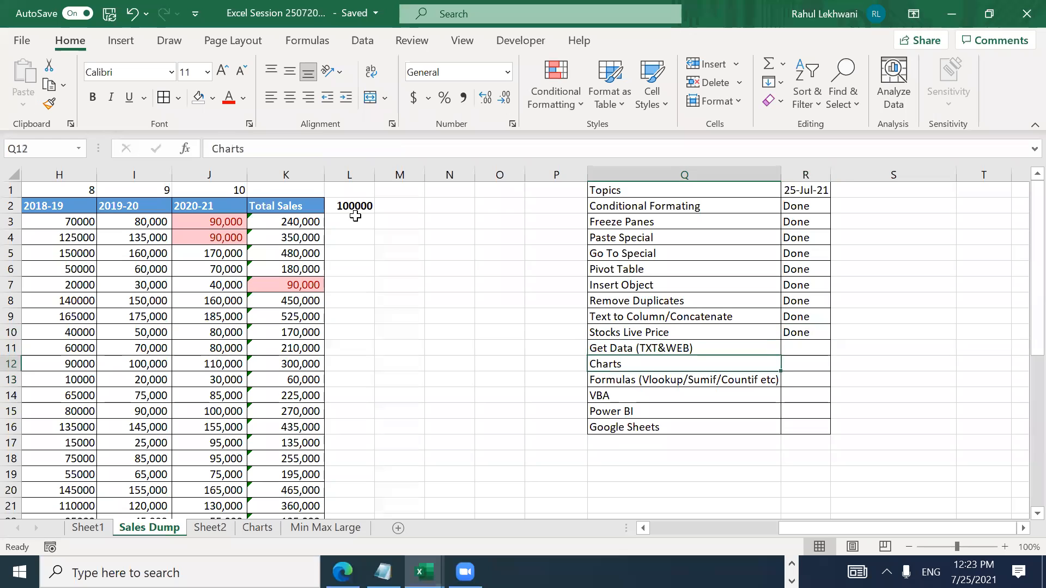
key("Up")
key("Right")
key("Left")
key("Right")
key("Right")
key("Left")
key("Left")
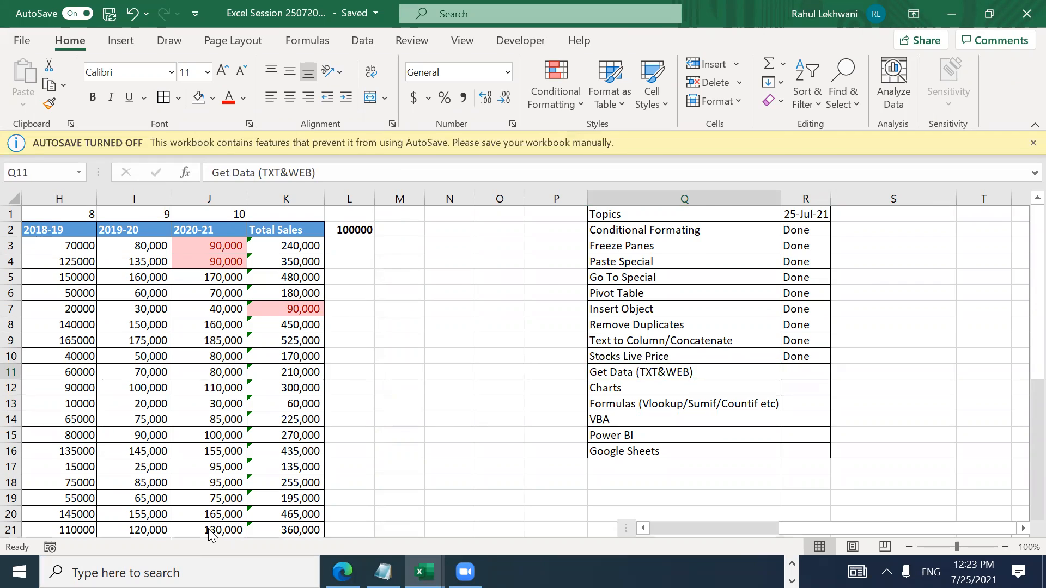
left_click(208, 528)
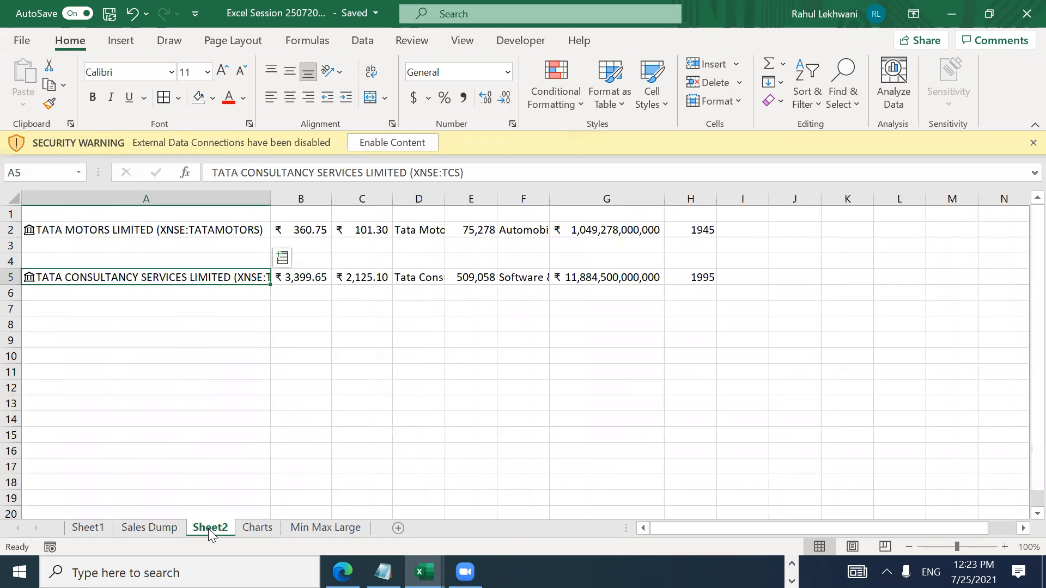
Step: Select rows 2 to 5 on Sheet2, then settle on cell A1 of the blank sheet
key("Right")
key("Up")
key("Up")
key("Up")
key("shift+space")
key("shift+Down")
key("Down")
key("Up")
key("shift+space")
key("shift+Down")
key("shift+Down")
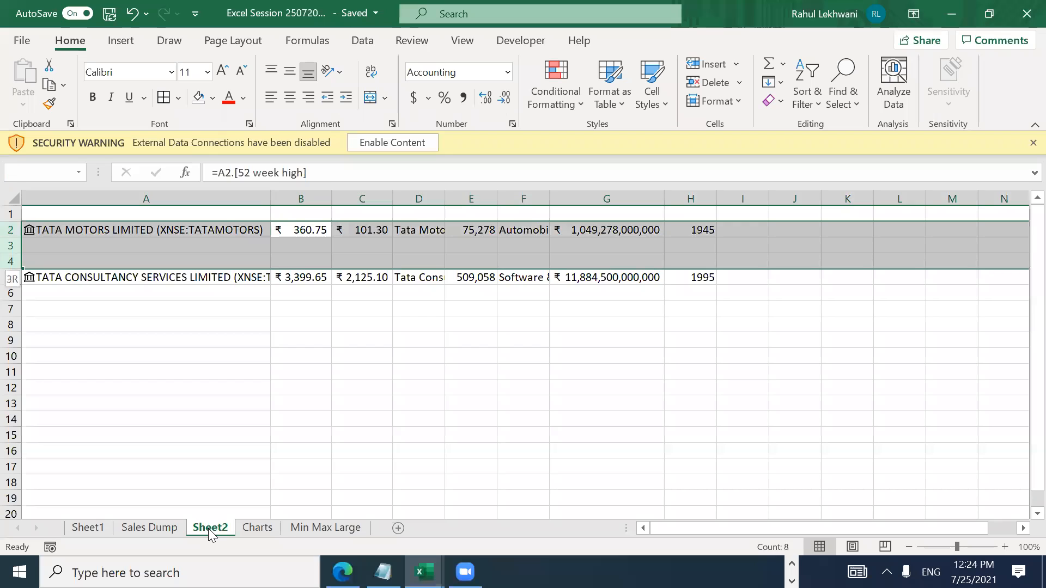
key("shift+Down")
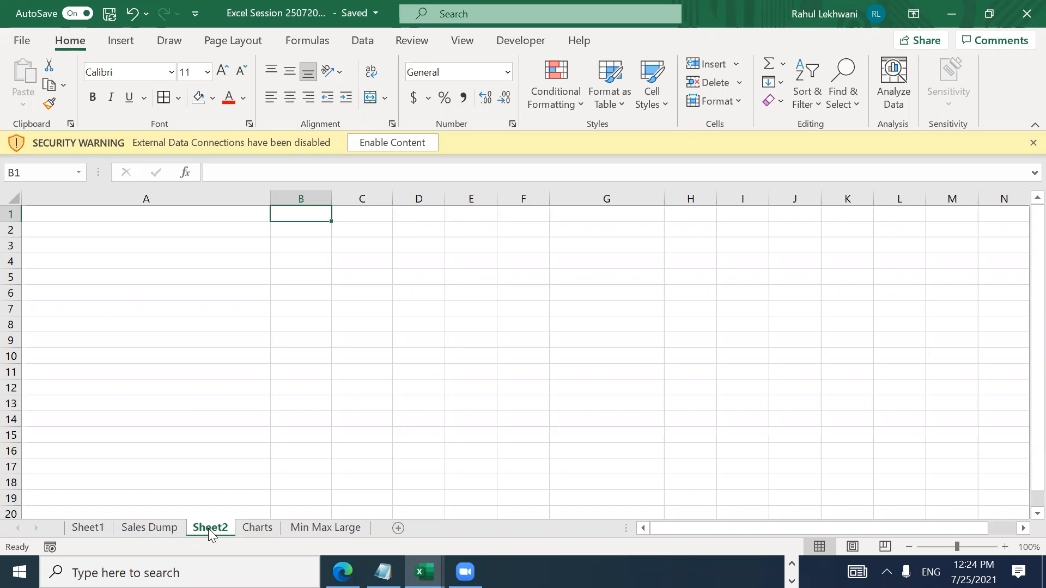
key("Left")
key("Right")
key("Right")
key("Left")
key("Left")
key("Right")
key("Right")
key("Left")
key("Right")
key("Left")
key("Left")
key("Right")
key("Left")
key("Right")
key("Left")
key("Right")
key("Left")
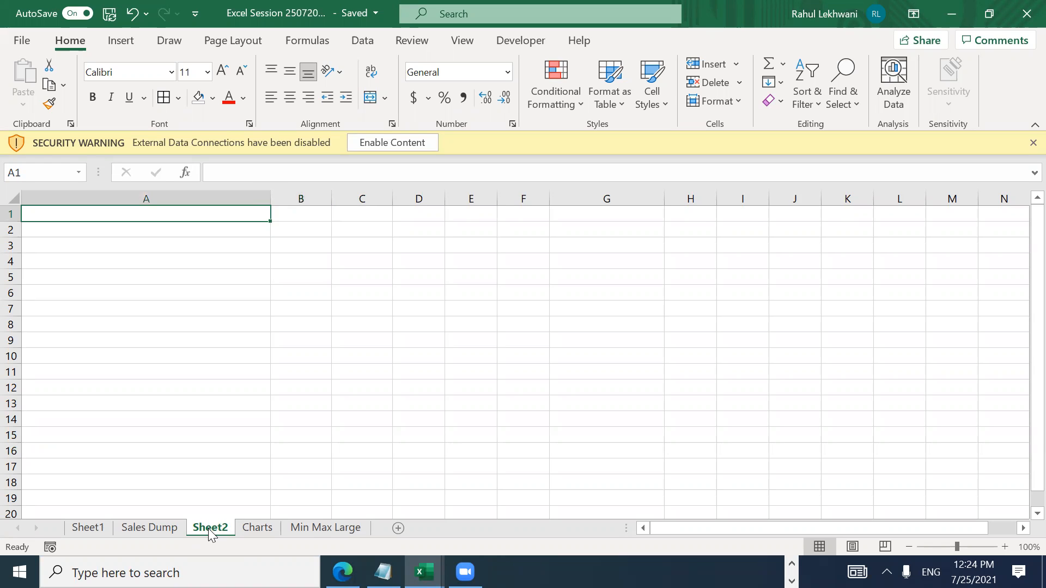
Step: Start a Data > From Text/CSV import and accept the security notice
left_click(121, 40)
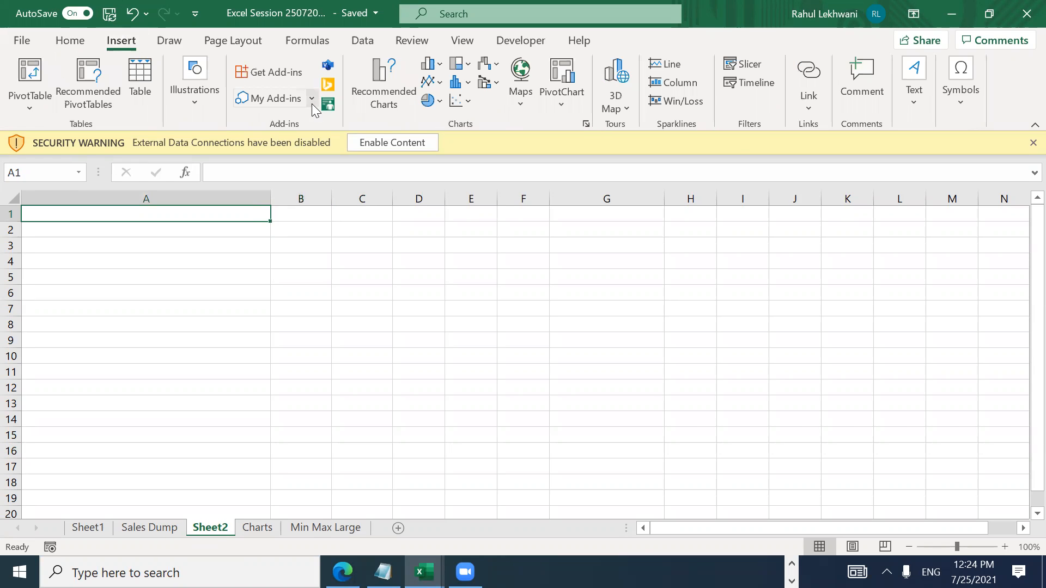
left_click(367, 43)
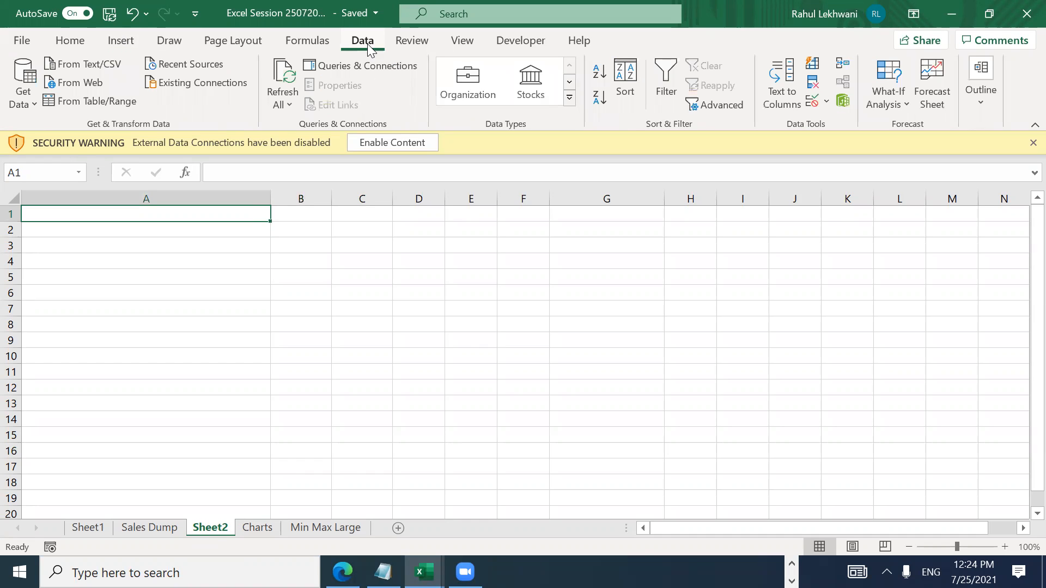
left_click(91, 64)
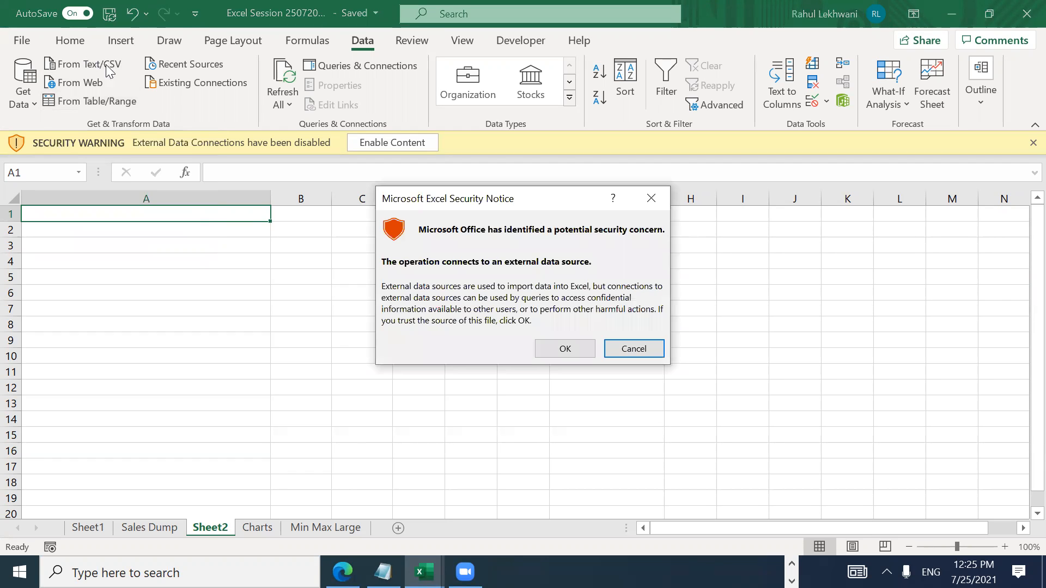
left_click(565, 349)
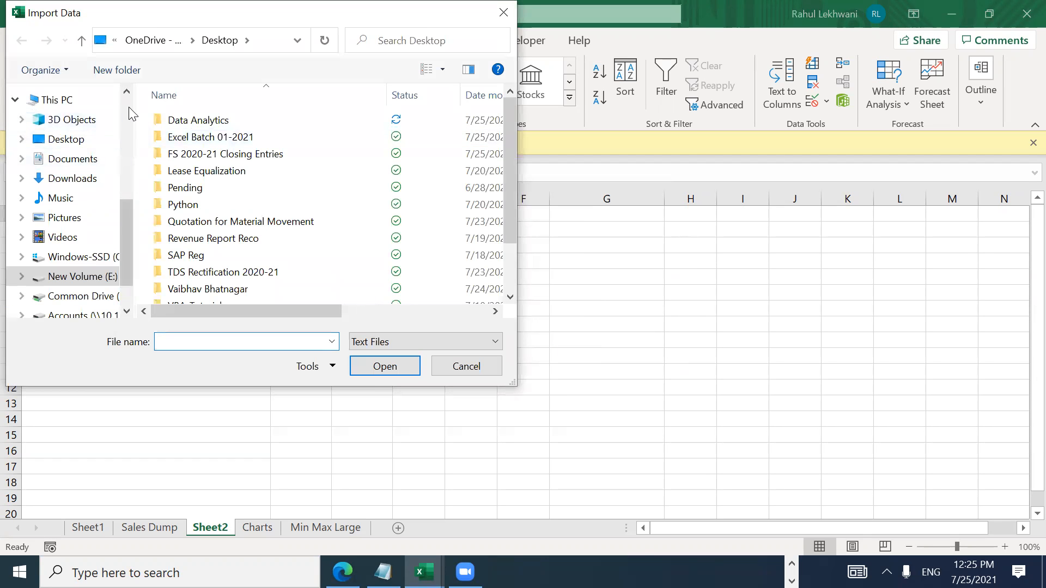
Step: Browse from the Desktop into the Personal folder
scroll(81, 126, "up", 5)
left_click(81, 127)
left_click(359, 207)
key("Up")
key("Up")
key("Up")
key("Up")
key("Up")
key("Down")
key("Down")
key("Down")
key("Down")
key("Down")
key("Down")
key("Down")
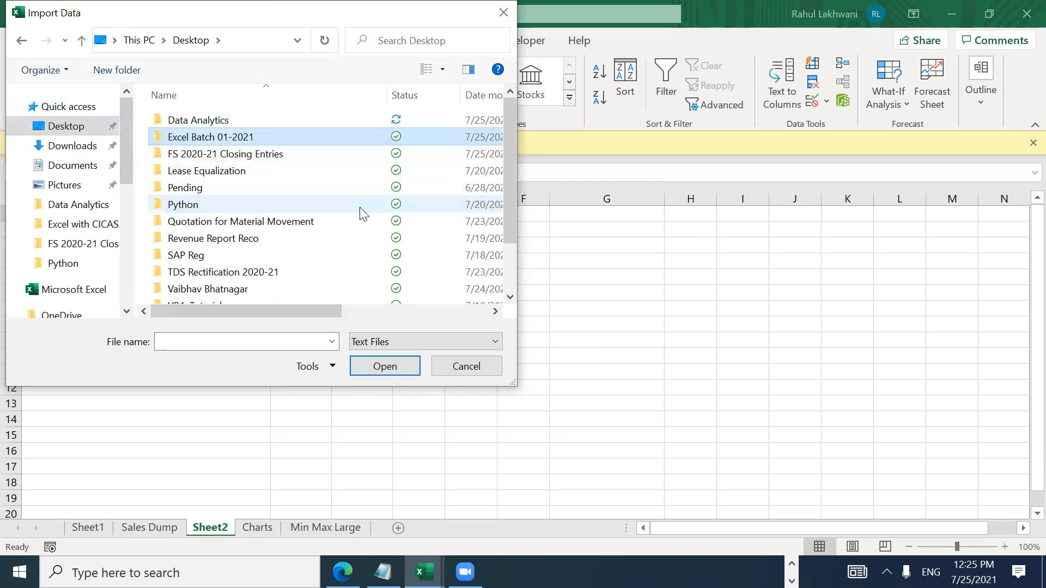
key("Down")
key("Down")
key("Down")
key("Down")
key("Down")
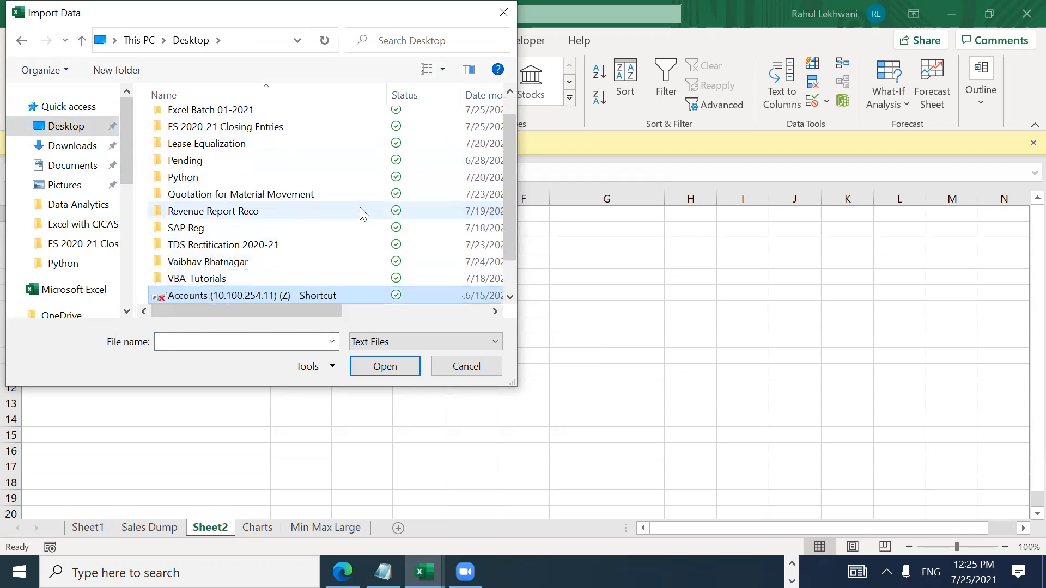
scroll(359, 213, "down", 1)
key("Up")
key("Up")
key("Down")
key("Down")
key("Down")
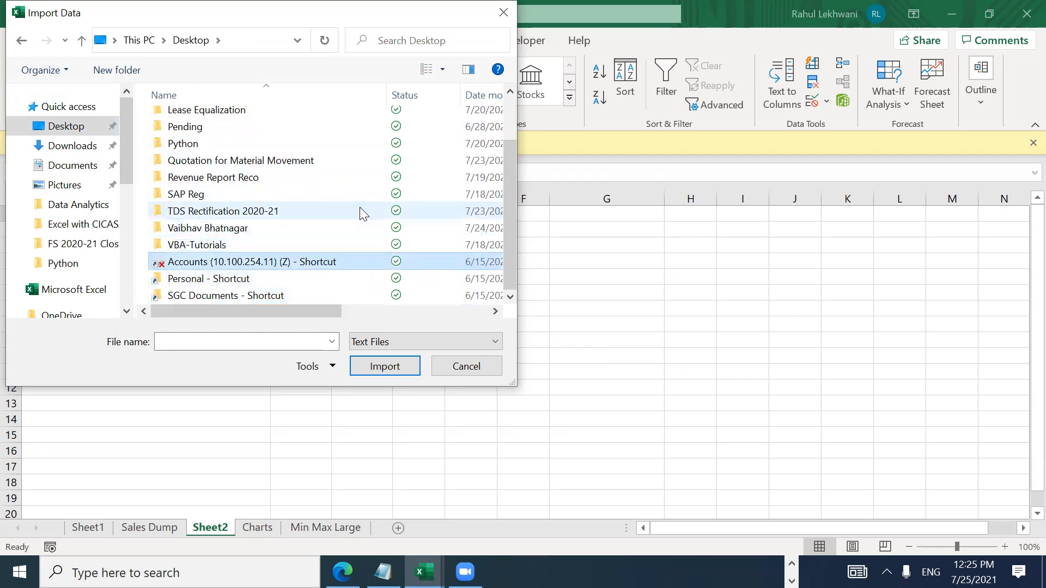
key("Return")
Step: Open EOTG > Excel with CICASA 23072021 and import the bank-statement .txt file
key("Down")
key("Down")
key("Down")
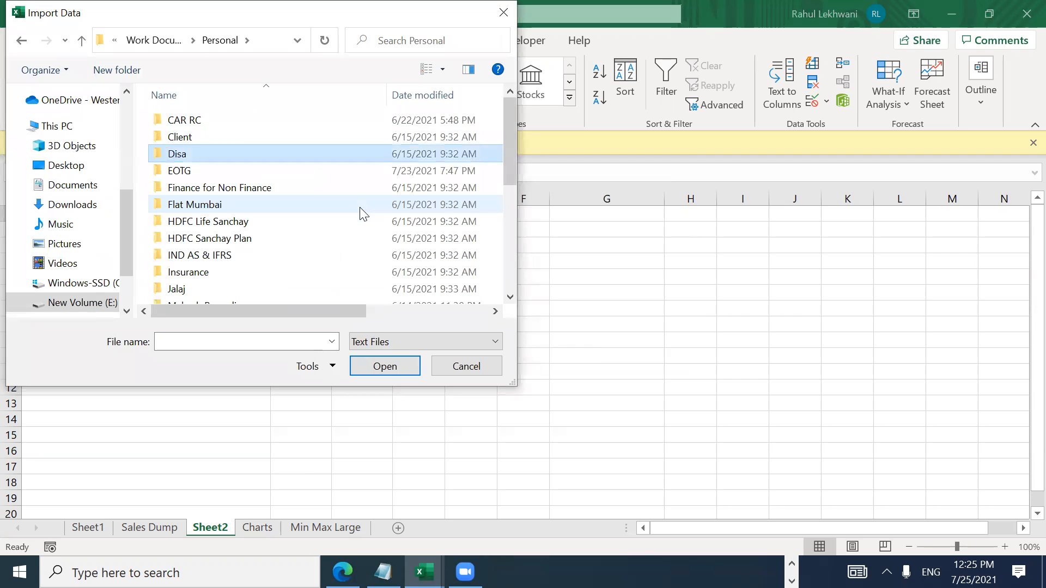
key("Return")
key("Down")
key("Right")
key("Right")
key("Right")
key("Up")
key("Return")
key("Down")
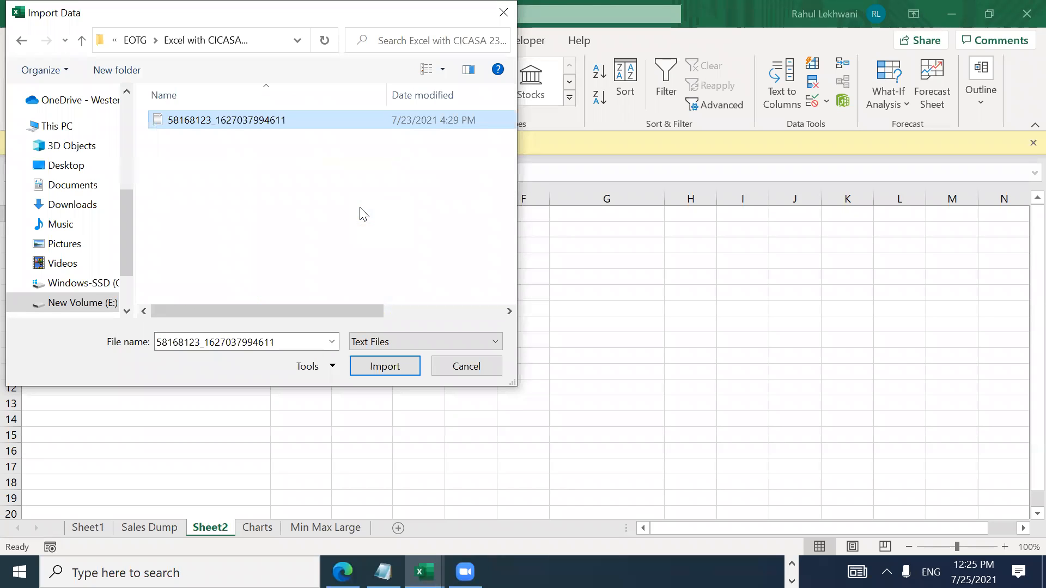
key("Return")
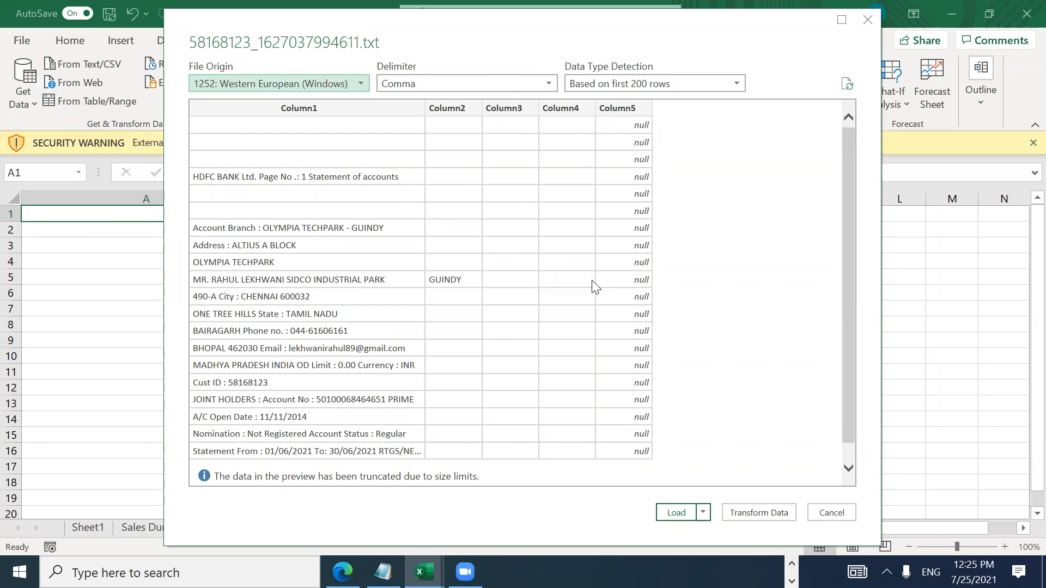
Step: Load the previewed bank statement into a new table sheet and browse its rows
left_click(678, 513)
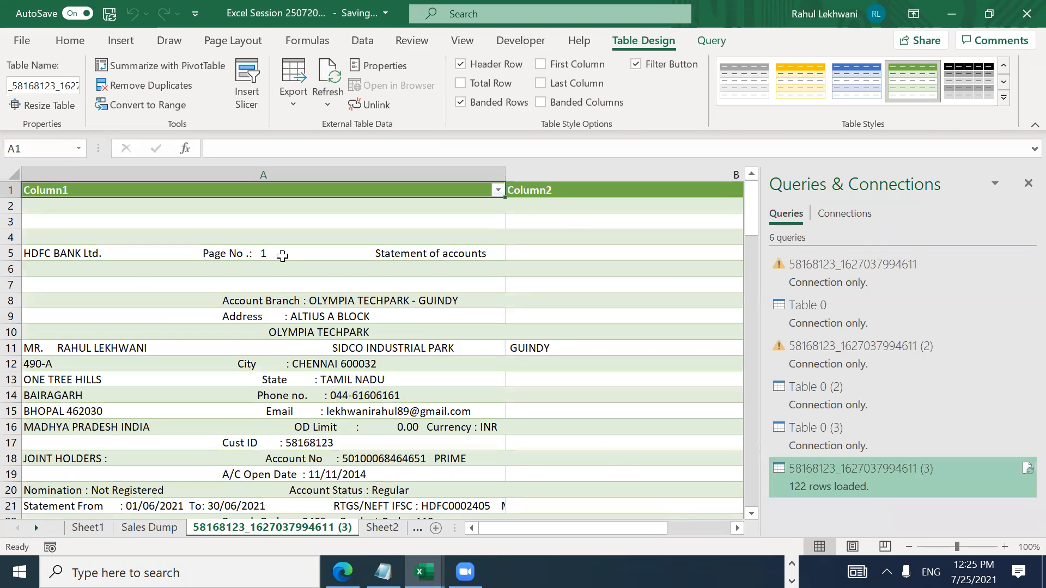
left_click(282, 256)
key("Down")
key("Down")
key("Down")
key("Down")
key("Down")
key("Down")
key("Down")
key("Down")
key("Down")
key("Down")
key("Down")
key("Down")
key("Down")
key("Down")
key("Down")
key("Down")
key("Down")
key("Down")
key("Down")
key("Down")
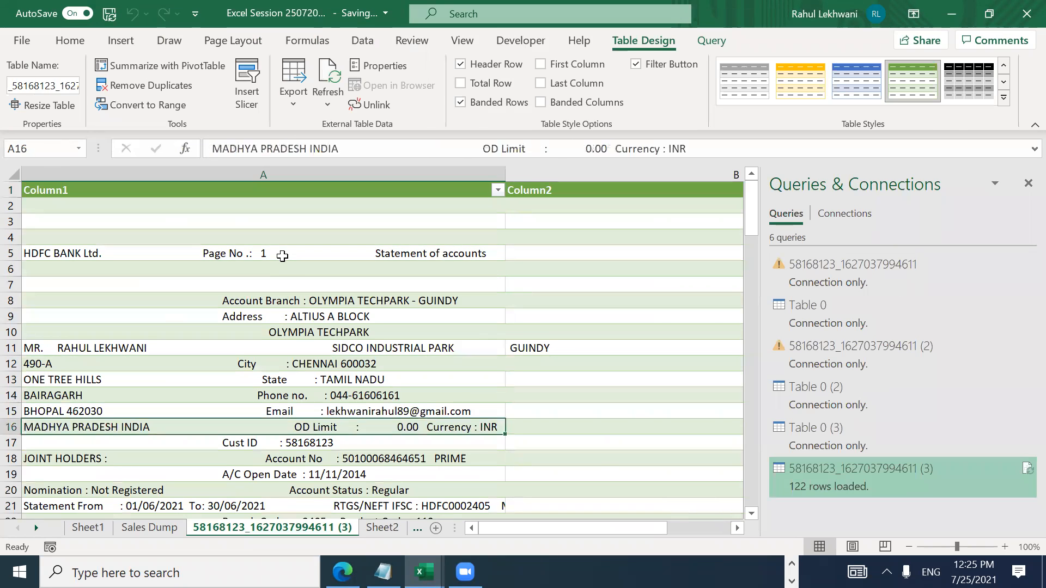
key("Down")
key("Down")
key("Down")
key("Down")
key("Down")
key("Down")
key("Down")
key("Down")
key("Down")
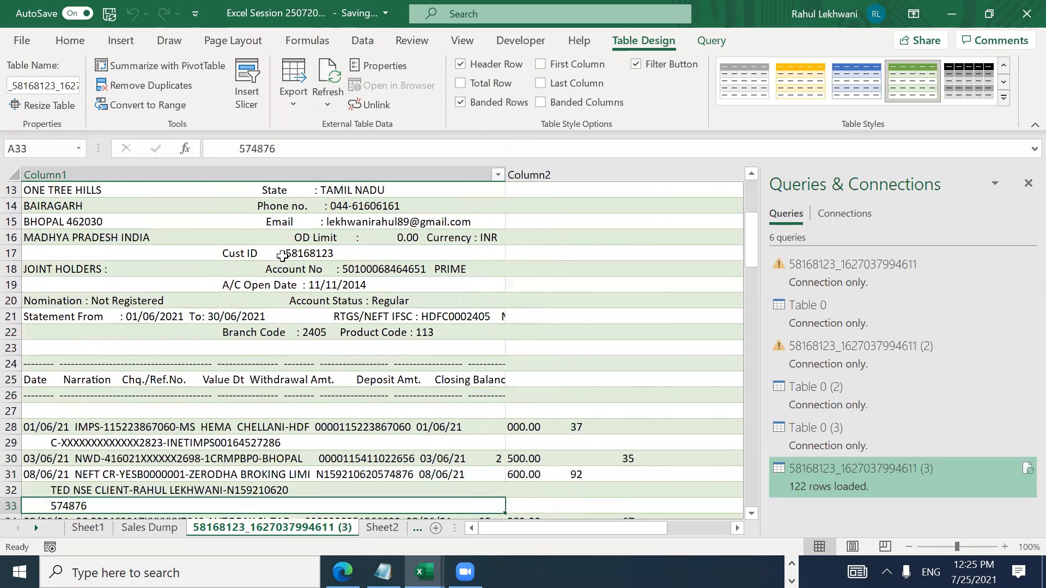
key("Down")
key("Down")
key("Down")
key("Down")
key("Down")
key("Down")
key("Down")
key("Down")
key("Down")
key("Down")
key("Down")
key("Down")
key("Down")
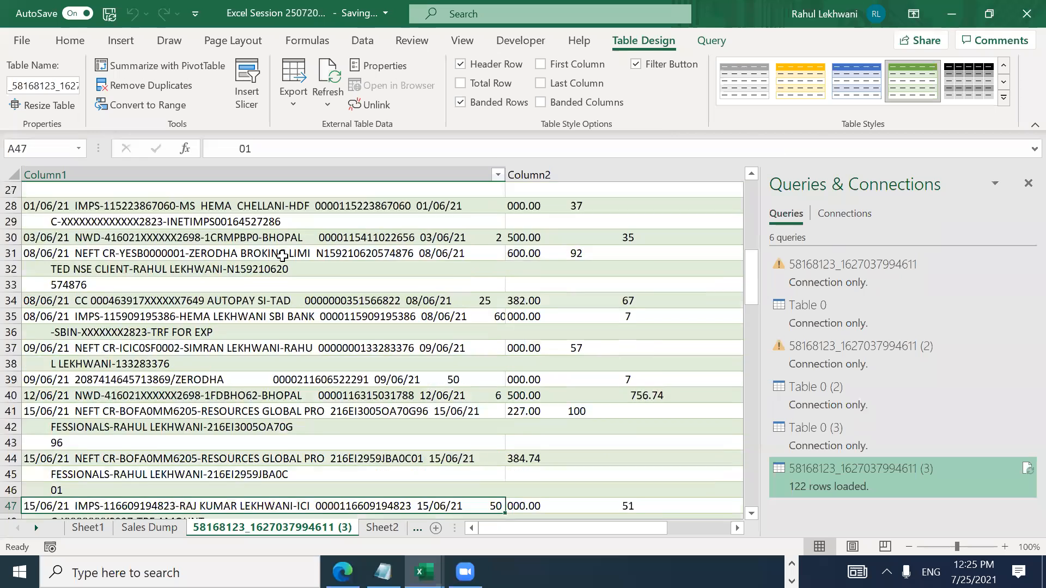
key("Up")
key("Up")
key("Up")
key("Up")
key("Up")
key("Up")
key("Up")
key("Up")
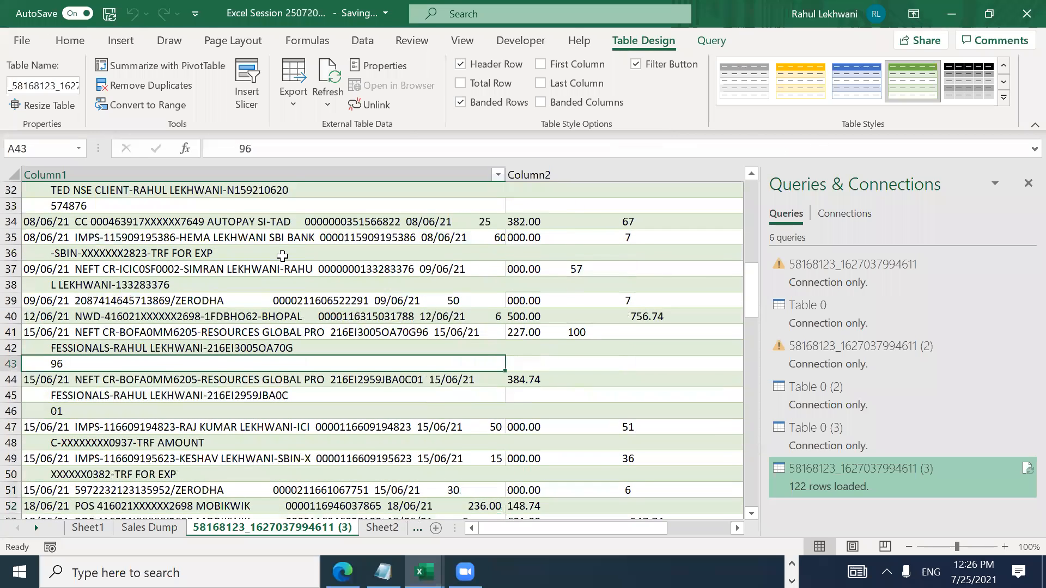
Step: Show the desktop and select the Personal shortcut
key("super+d")
key("Up")
key("Up")
key("Up")
key("Down")
key("Down")
key("Up")
key("Up")
key("Up")
key("Down")
Step: Open the bank-statement .txt from Personal > EOTG > Excel with CICASA 23072021
key("Return")
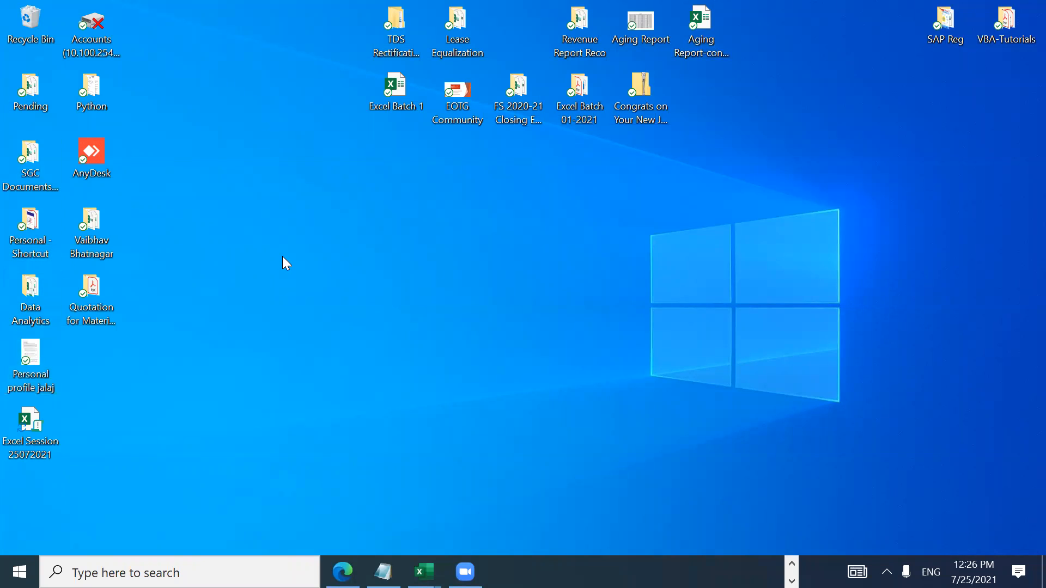
key("Return")
key("Down")
key("Down")
key("Down")
key("Down")
key("Down")
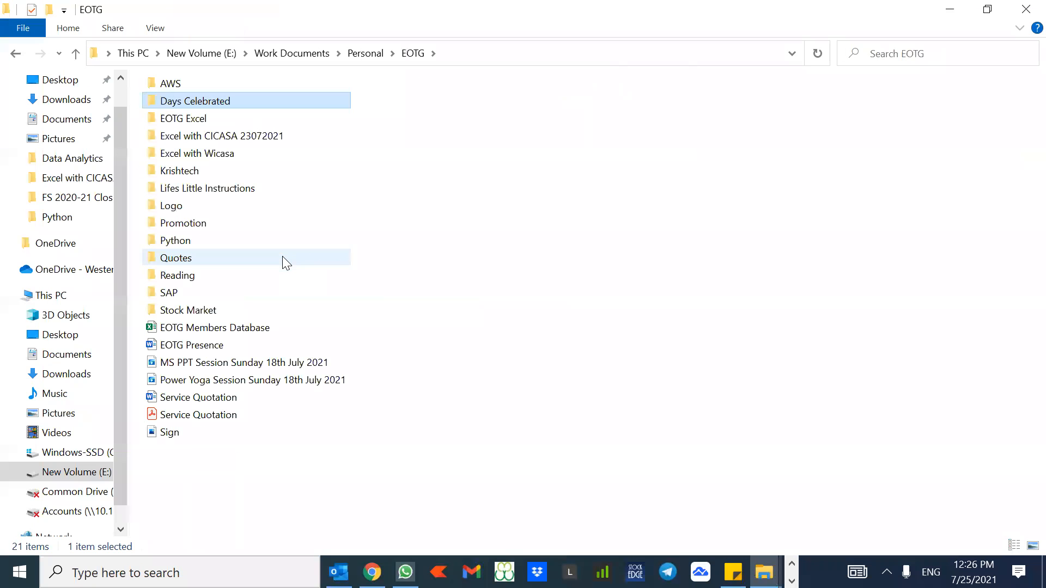
key("Up")
key("Up")
key("Return")
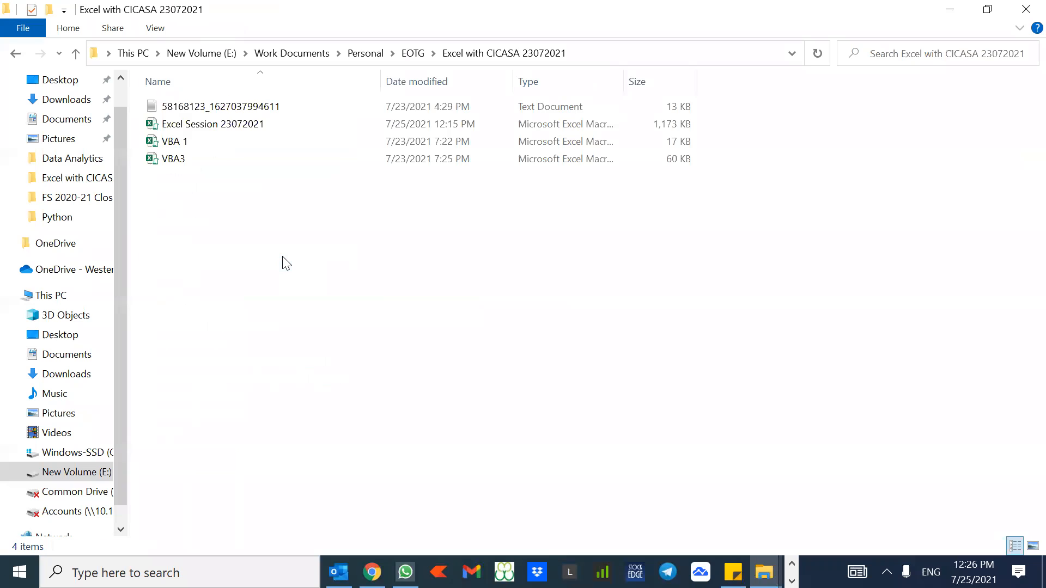
key("Down")
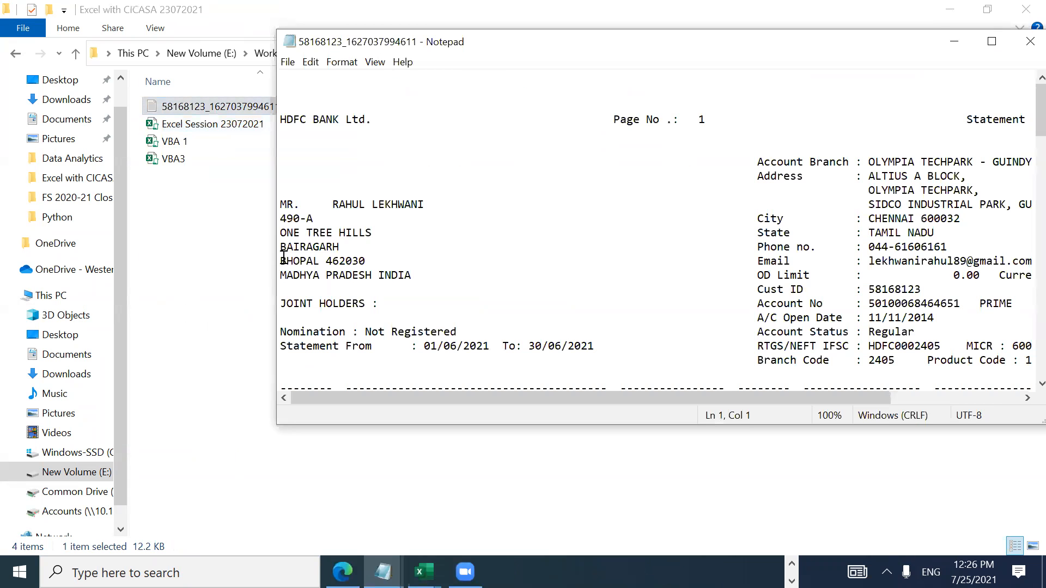
Step: Maximize Notepad and read through the statement text, selecting transaction blocks
left_click(987, 48)
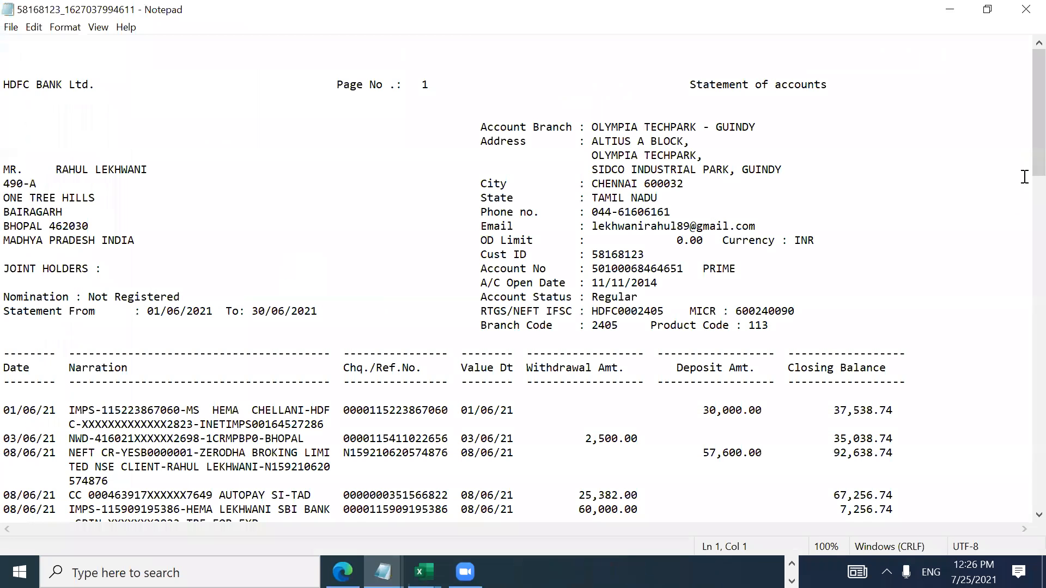
scroll(1023, 195, "down", 3)
scroll(1022, 195, "down", 1)
left_click_drag(697, 255, 6, 512)
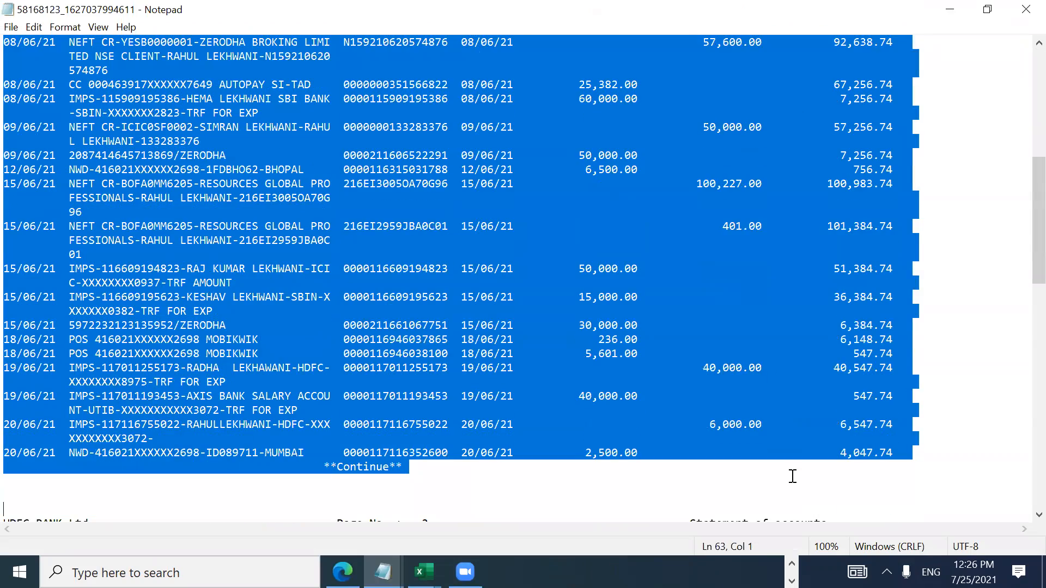
left_click_drag(792, 476, 675, 236)
left_click(676, 239)
left_click_drag(173, 127, 710, 149)
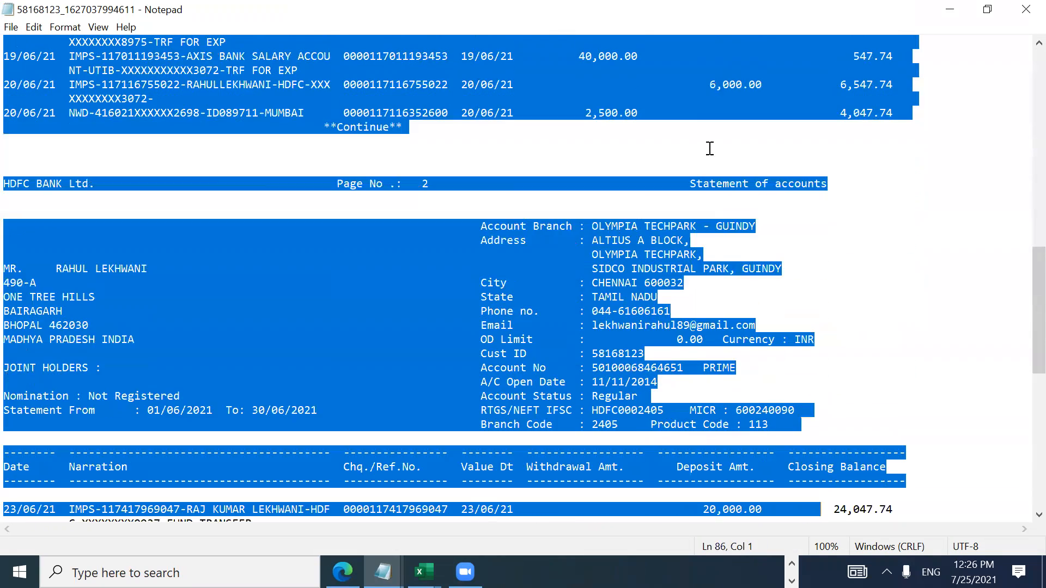
left_click(918, 184)
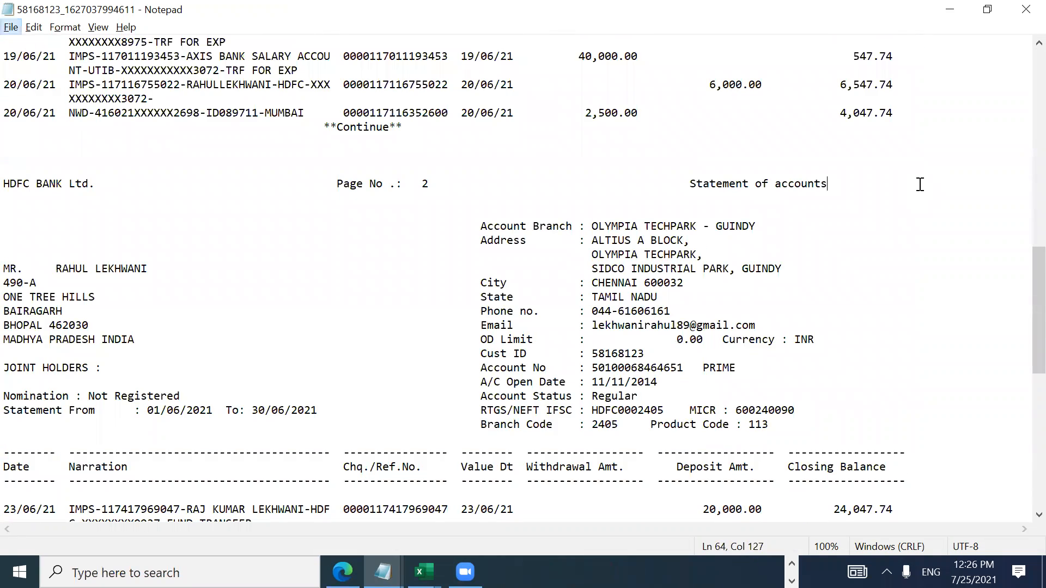
Step: Scroll the statement text once more, then return to the imported Excel table
key("alt+Tab")
key("alt+Tab")
key("alt+Tab")
key("alt+Tab")
key("Up")
scroll(1022, 120, "down", 5)
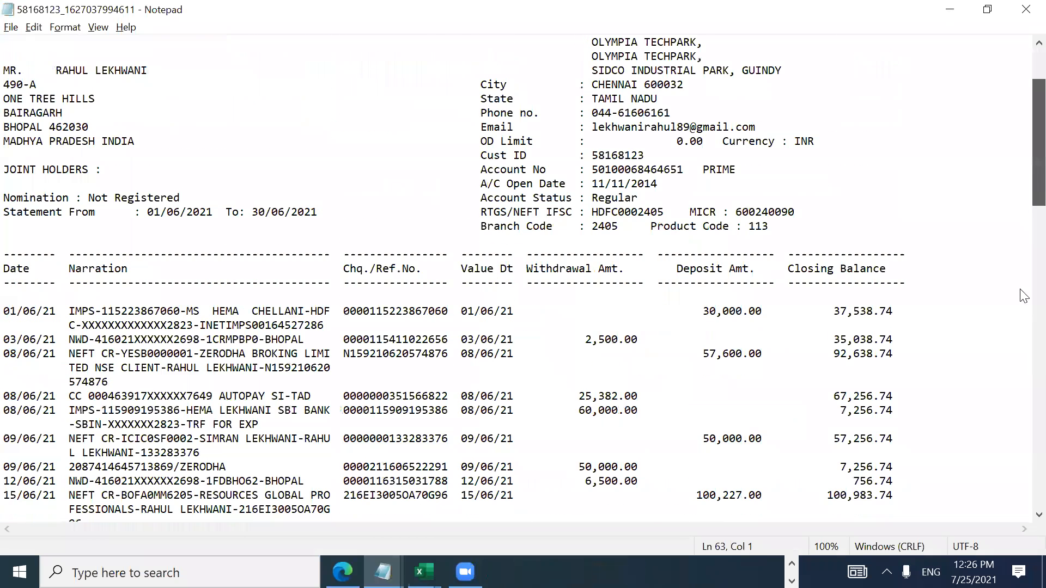
scroll(1023, 120, "up", 13)
scroll(1023, 119, "down", 20)
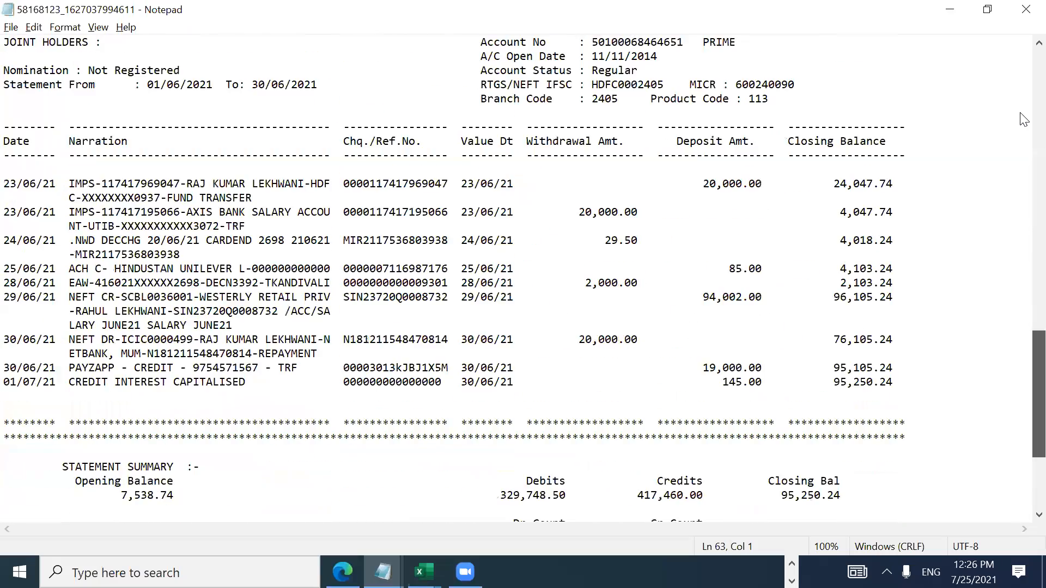
scroll(1023, 120, "up", 20)
key("alt+Tab")
left_click(50, 410)
Step: Browse the imported table's header and transaction rows, checking what Column2 holds
key("Up")
key("Up")
key("Up")
key("Up")
key("Up")
key("Up")
key("Up")
key("Up")
key("Up")
key("Up")
key("Up")
key("Up")
key("Up")
key("Up")
key("Up")
key("Up")
key("Up")
key("Up")
key("Up")
key("Up")
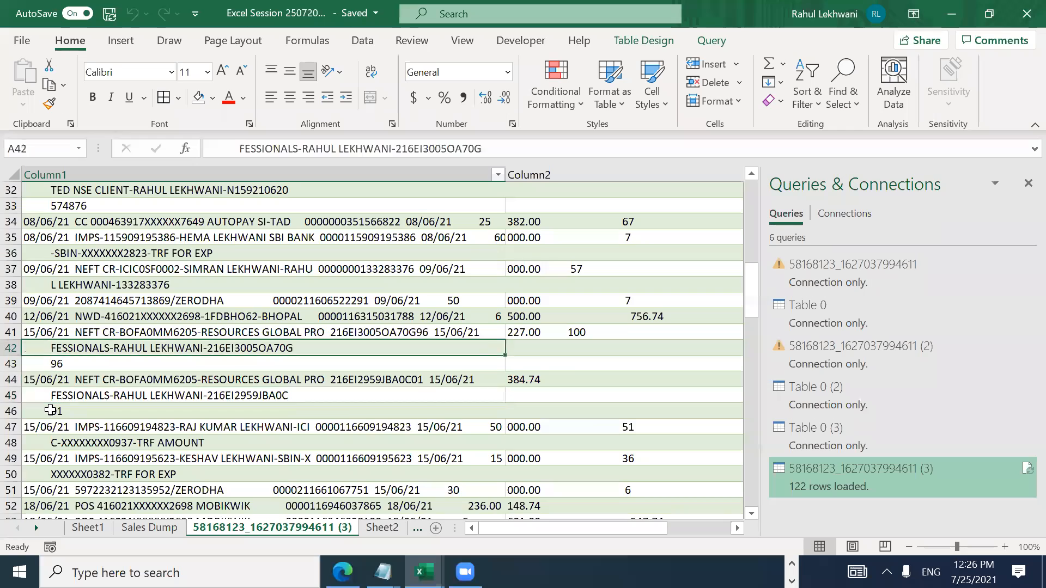
key("ctrl+Home")
key("Down")
key("Down")
key("Down")
key("Down")
key("Down")
key("Up")
key("Down")
key("Down")
key("Down")
key("Down")
key("Down")
key("Down")
key("Down")
key("Down")
key("Down")
key("Down")
key("Down")
key("Down")
key("Down")
key("Down")
key("Down")
key("Down")
key("Down")
key("Down")
key("Down")
key("Up")
key("Up")
key("Up")
key("Up")
key("Right")
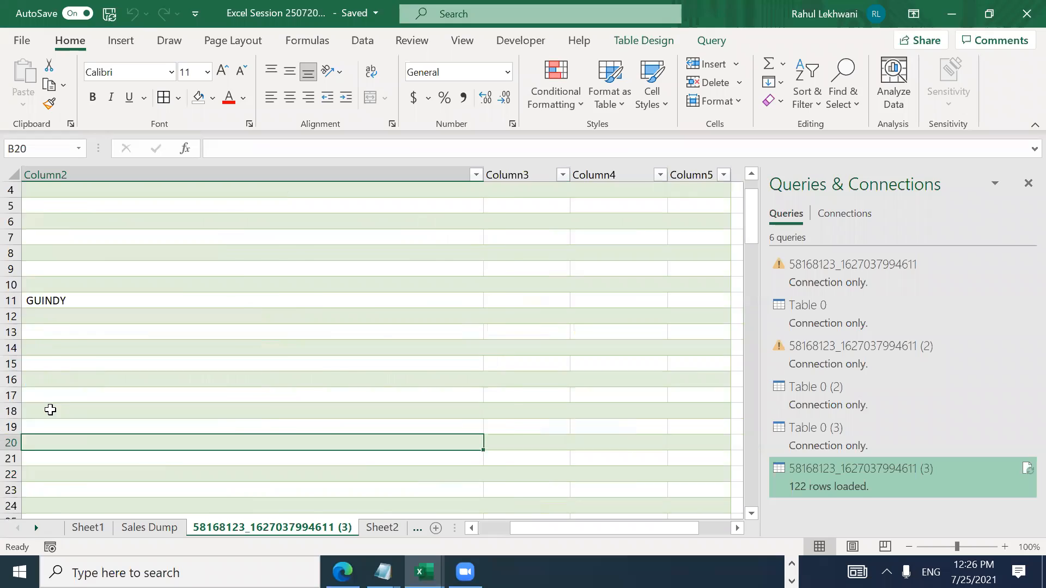
key("Left")
key("Down")
key("Down")
key("Down")
key("Down")
key("Down")
key("Down")
key("Down")
key("Down")
key("Down")
key("Down")
key("Down")
key("Down")
key("Down")
key("Down")
key("Down")
key("Down")
key("Down")
key("Down")
key("Down")
key("Down")
key("Down")
key("Down")
key("Down")
key("Down")
key("Down")
key("Down")
key("Down")
key("Down")
key("Down")
key("Down")
key("Down")
key("Down")
key("Down")
key("Down")
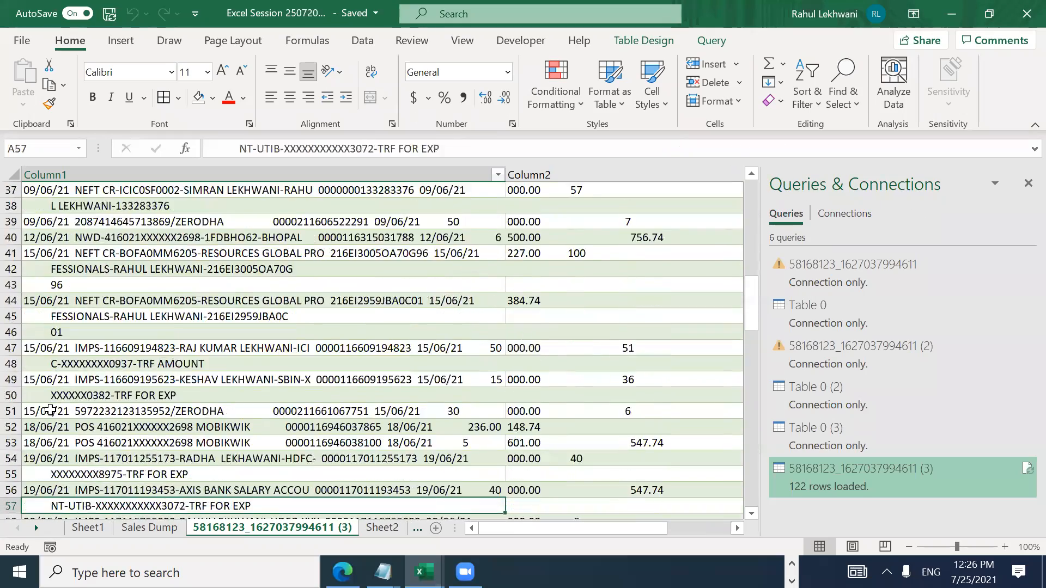
key("Down")
key("Down")
key("Down")
key("Down")
key("Down")
key("Down")
key("Down")
key("Down")
key("Down")
key("Down")
key("Down")
key("Down")
key("Down")
key("Up")
key("Up")
key("Up")
key("Up")
key("Up")
key("Up")
key("Up")
key("Up")
key("Up")
key("Up")
key("Up")
key("Up")
key("Up")
key("Up")
key("Up")
key("Up")
key("Up")
key("Up")
key("Up")
key("Up")
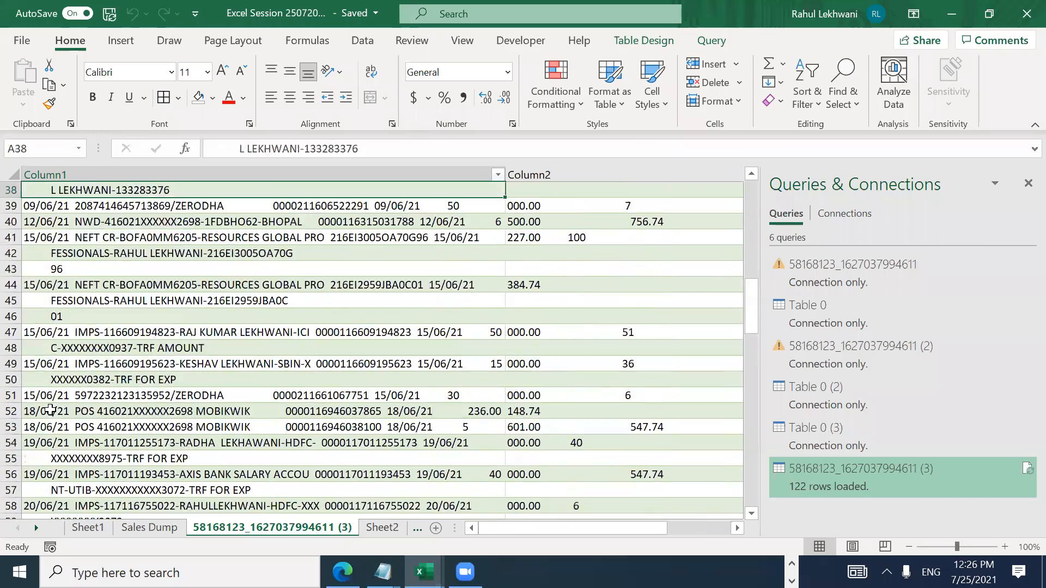
key("Up")
key("Up")
key("Up")
key("Up")
key("Up")
key("Up")
key("Up")
key("Up")
key("Up")
key("Up")
key("Up")
key("Up")
key("Up")
key("Up")
key("Up")
key("Up")
key("Up")
key("Up")
key("Up")
key("Up")
key("Up")
key("Up")
key("Up")
key("Up")
key("Down")
key("Down")
key("Down")
key("Down")
key("Down")
key("Down")
key("Down")
key("Down")
key("Down")
key("Down")
key("Down")
key("Down")
key("Down")
key("Down")
key("Down")
key("Down")
key("Down")
key("Down")
key("Down")
key("Down")
key("Down")
key("Down")
key("Down")
key("Up")
key("Up")
key("Up")
key("Up")
key("Up")
key("Up")
key("Up")
key("Up")
key("Up")
key("Up")
key("Up")
key("Up")
key("Up")
key("Down")
key("Down")
Step: Inspect the contents of cells A30 and B30 without editing them
key("F2")
key("Escape")
key("Right")
key("F2")
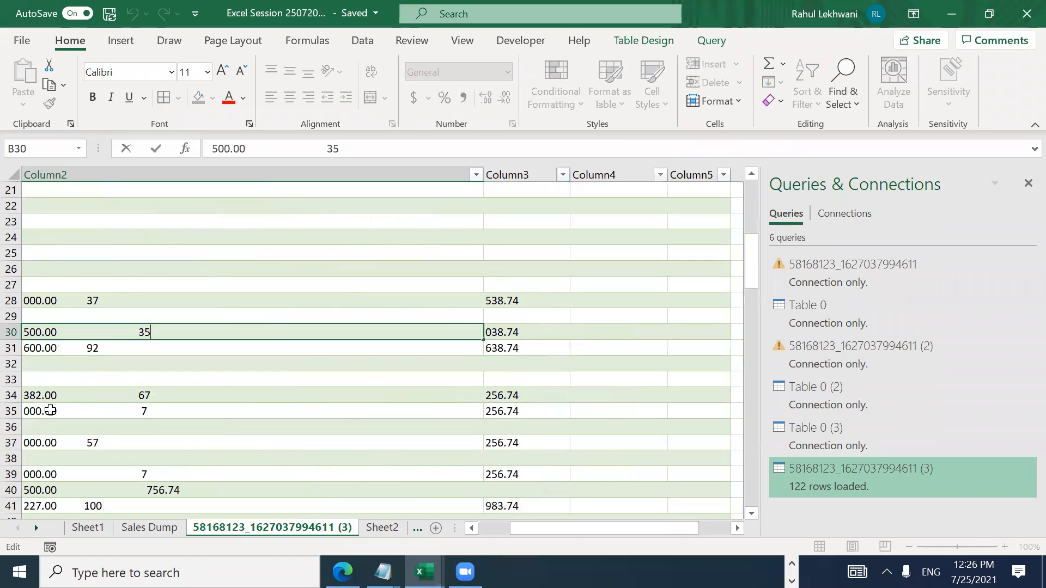
key("Escape")
key("F2")
key("Escape")
key("Left")
key("Right")
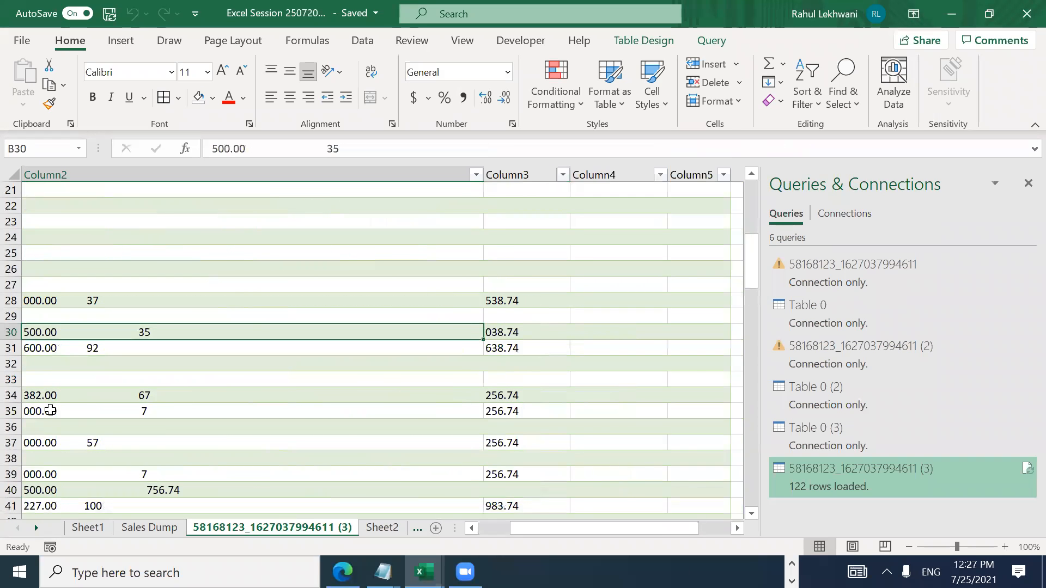
key("Left")
key("Right")
key("Left")
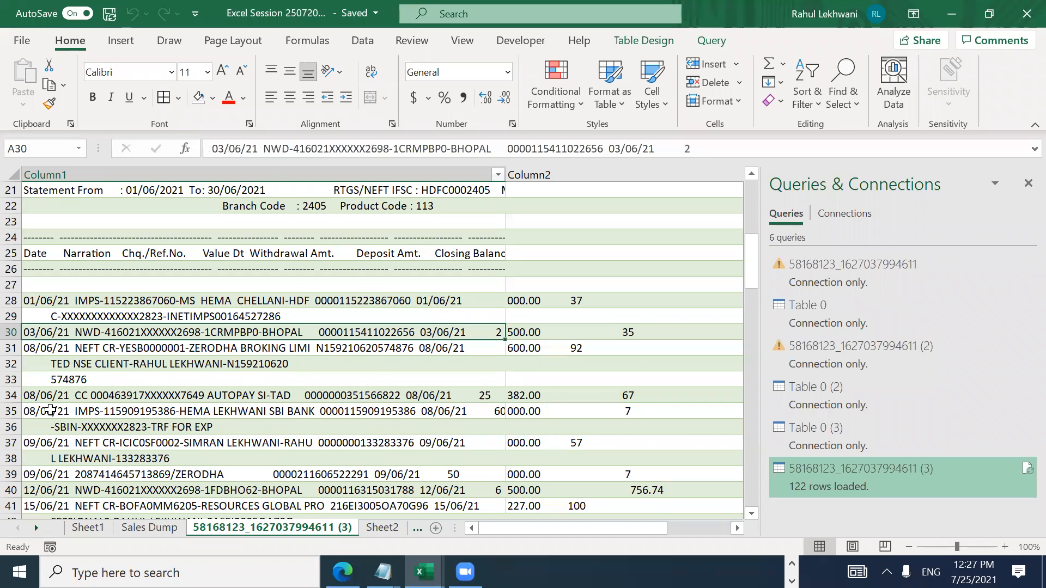
Step: Select the whole Column1 data range starting from cell A11
key("ctrl+Home")
key("Down")
key("Down")
key("Down")
key("Down")
key("Down")
key("Down")
key("Down")
key("Down")
key("Down")
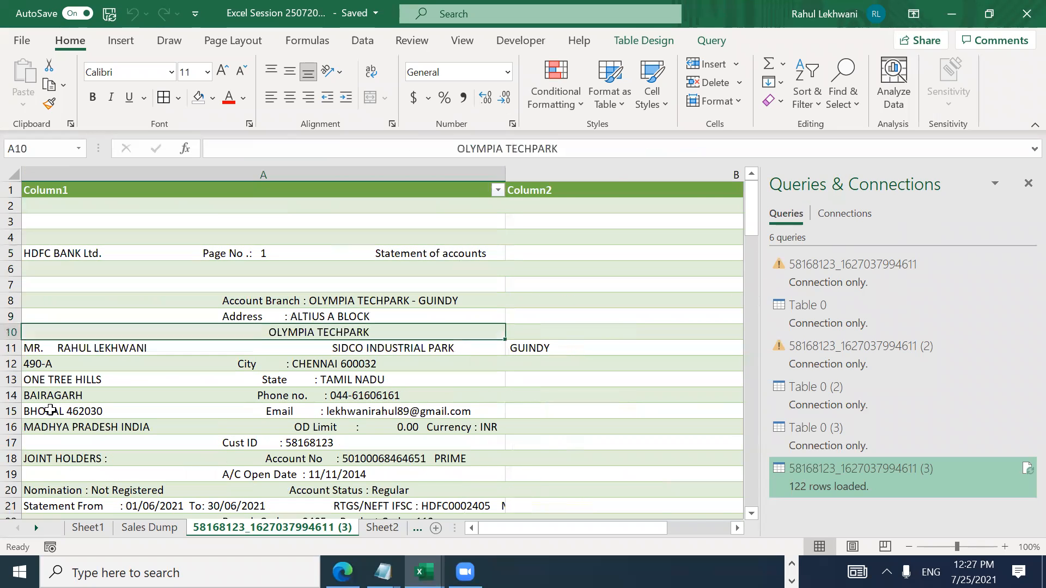
key("Down")
key("Right")
key("Left")
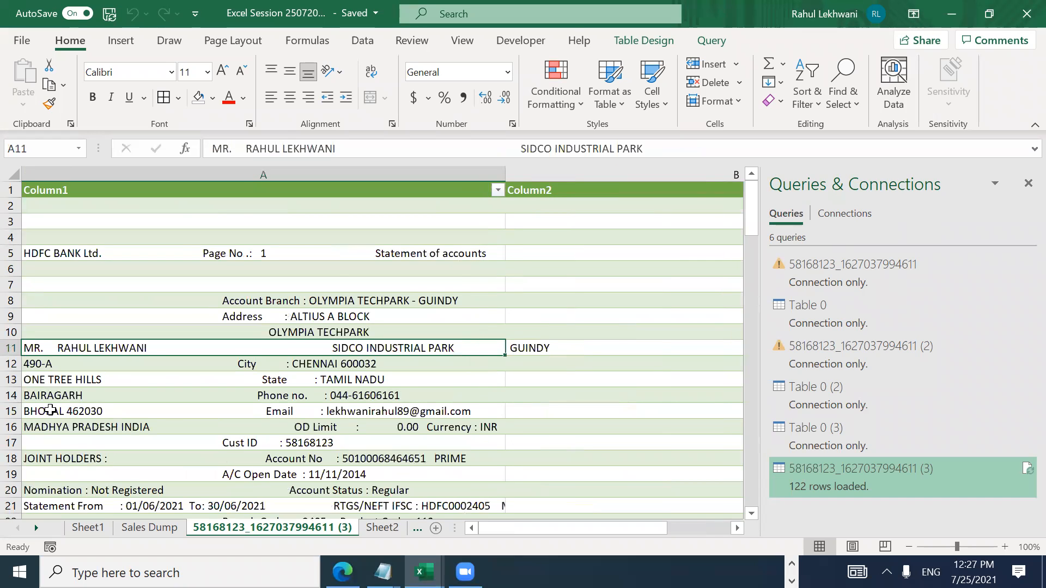
key("ctrl+space")
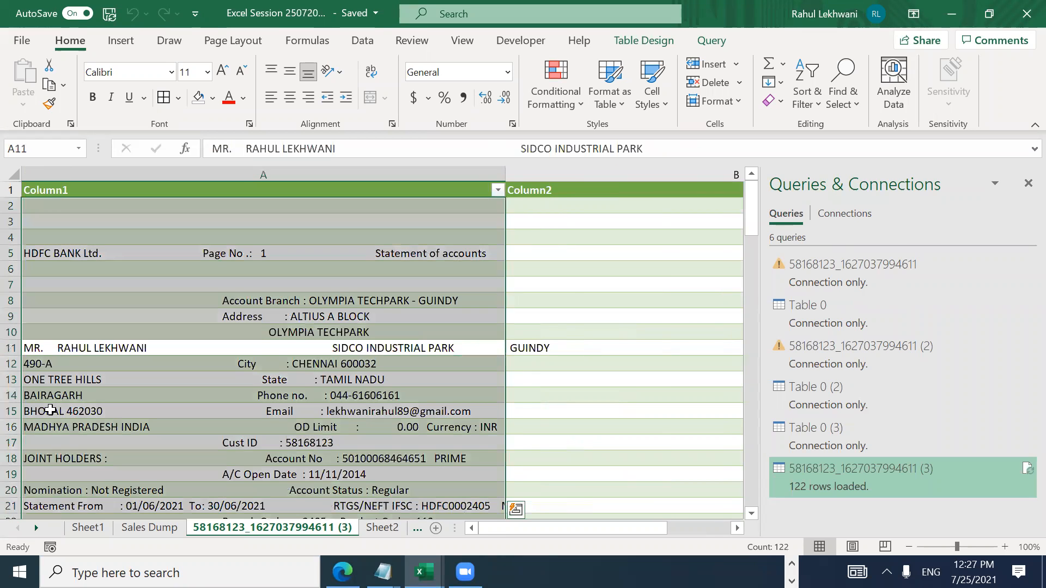
key("Down")
key("Up")
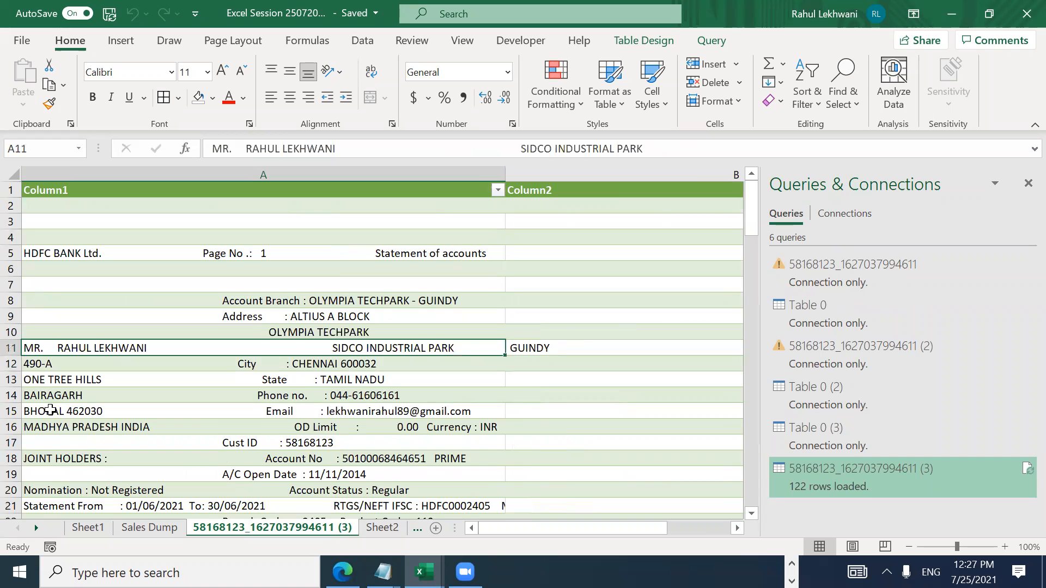
key("ctrl+space")
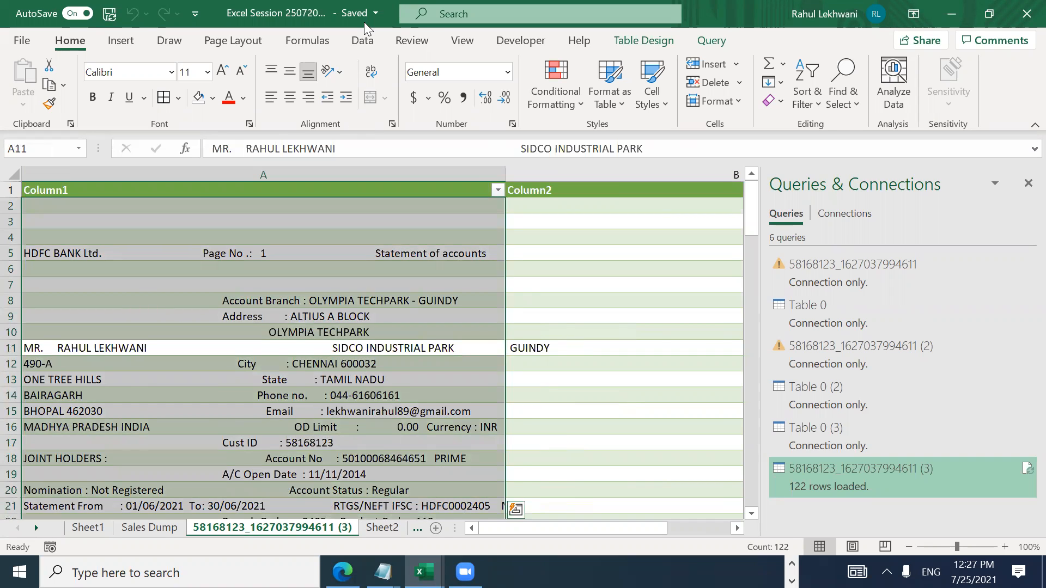
Step: Run Text to Columns as Delimited by Space, consecutive delimiters as one, replacing existing data
left_click(362, 41)
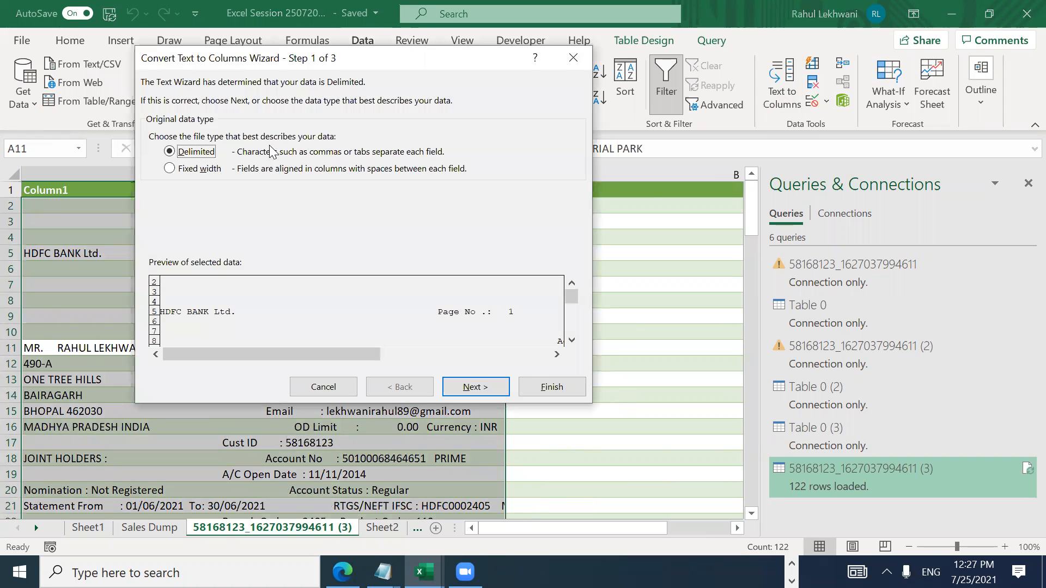
left_click(475, 386)
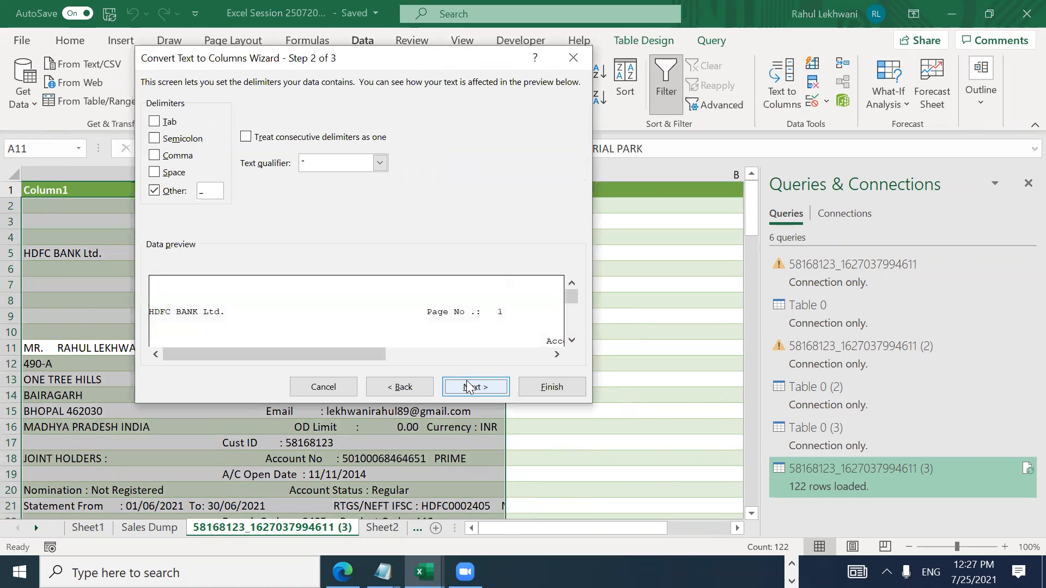
left_click(154, 191)
left_click(155, 173)
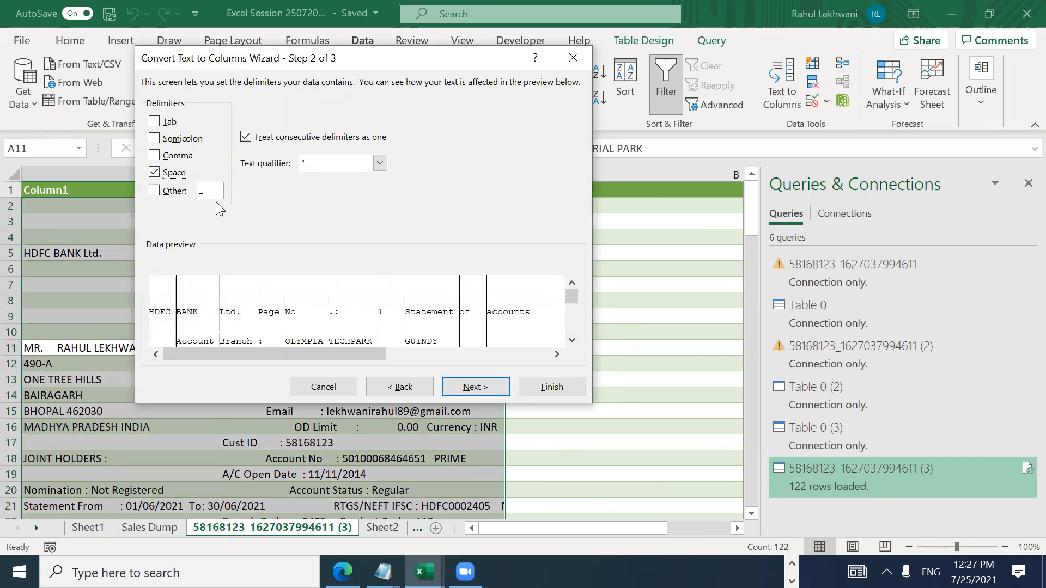
left_click(155, 191)
left_click(477, 388)
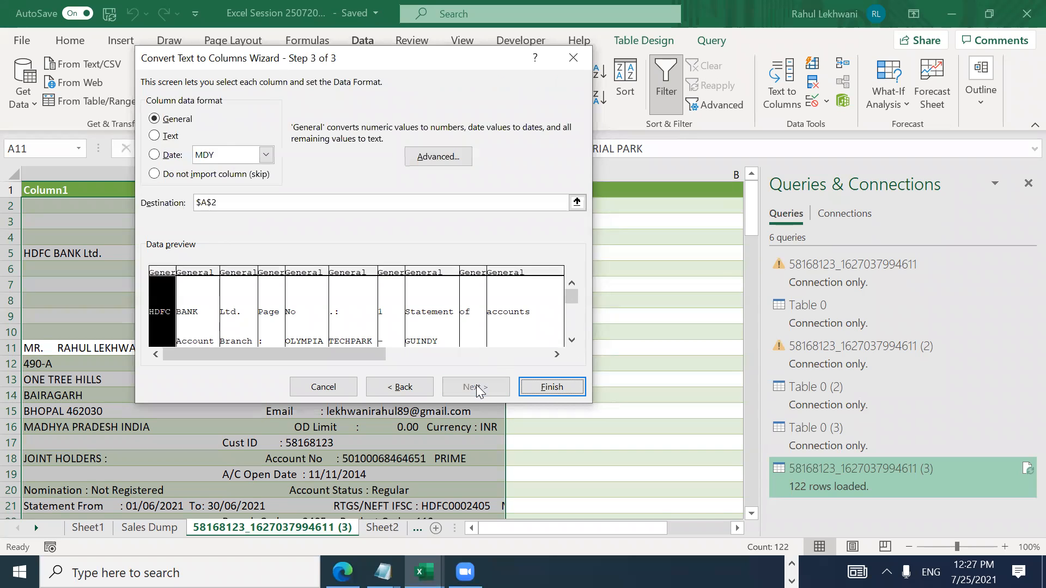
left_click(531, 386)
left_click(498, 332)
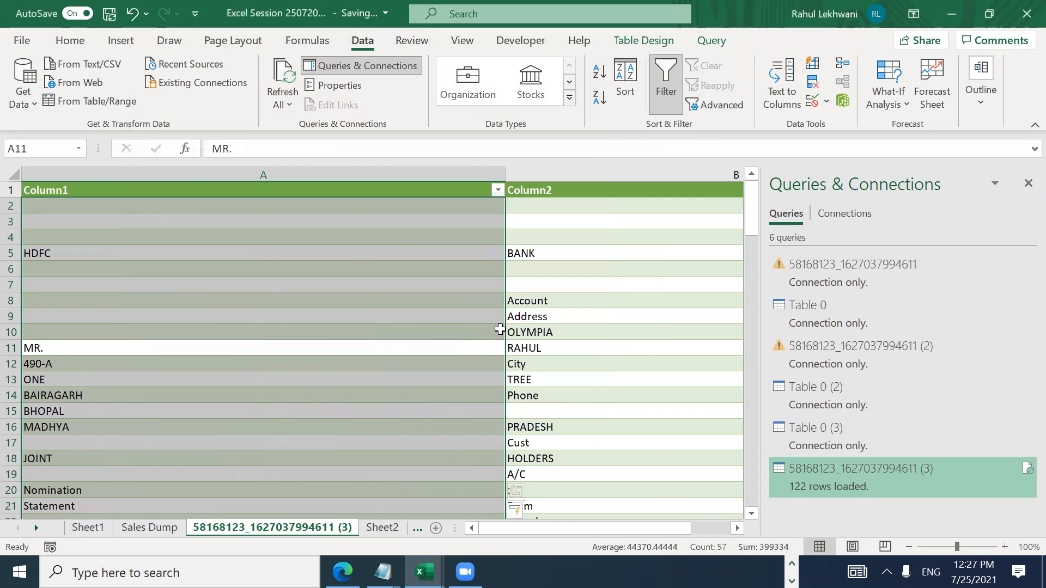
Step: Check the split columns, then select and delete the bank-header rows
left_click(414, 335)
key("Right")
key("Right")
key("Right")
key("Right")
key("Right")
key("Right")
key("Right")
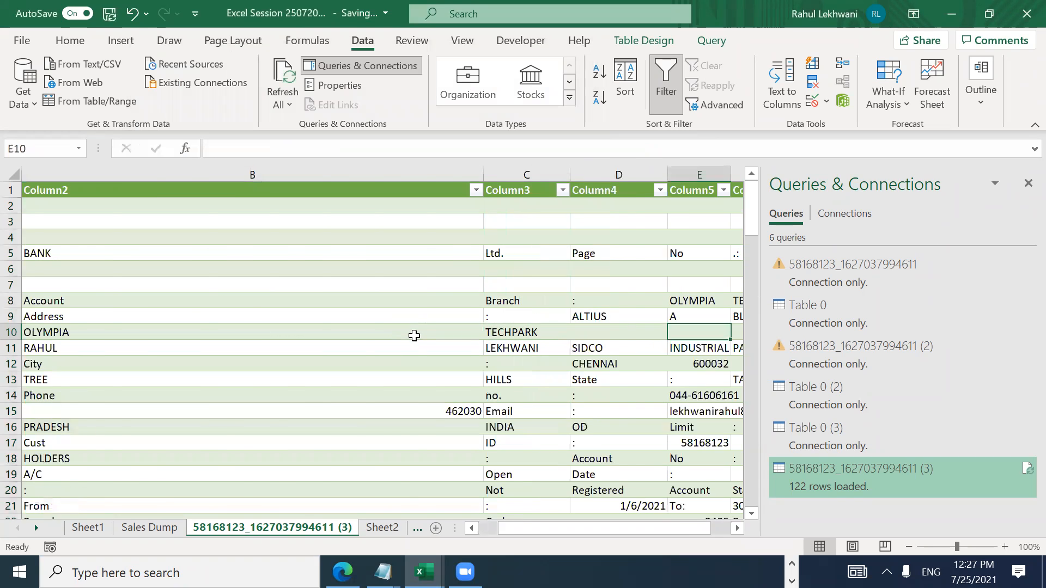
key("Home")
key("Right")
key("Right")
key("Right")
key("Right")
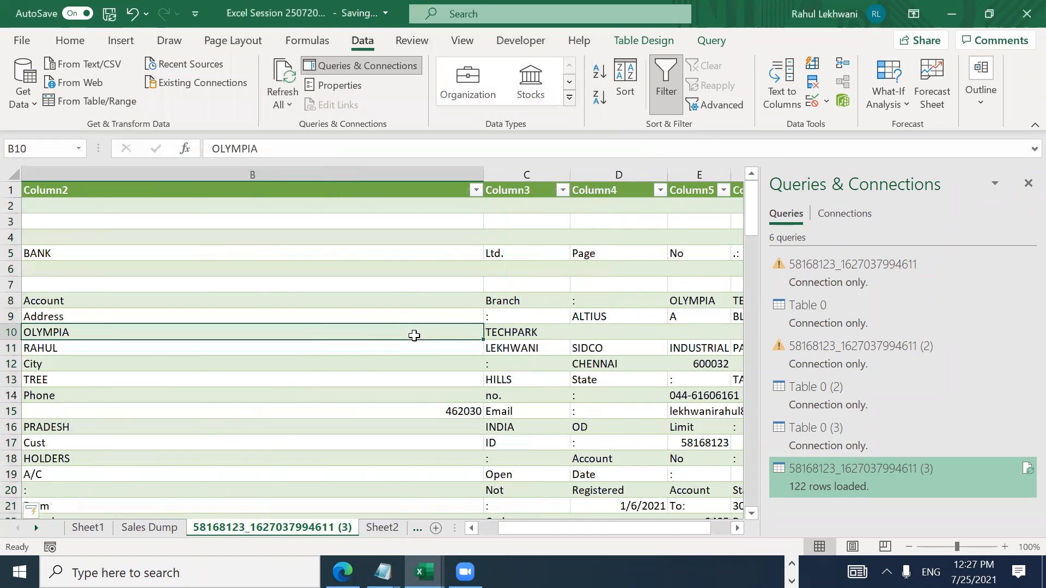
key("Home")
key("Up")
key("Up")
key("Up")
key("Up")
key("Up")
key("Up")
key("Up")
key("Up")
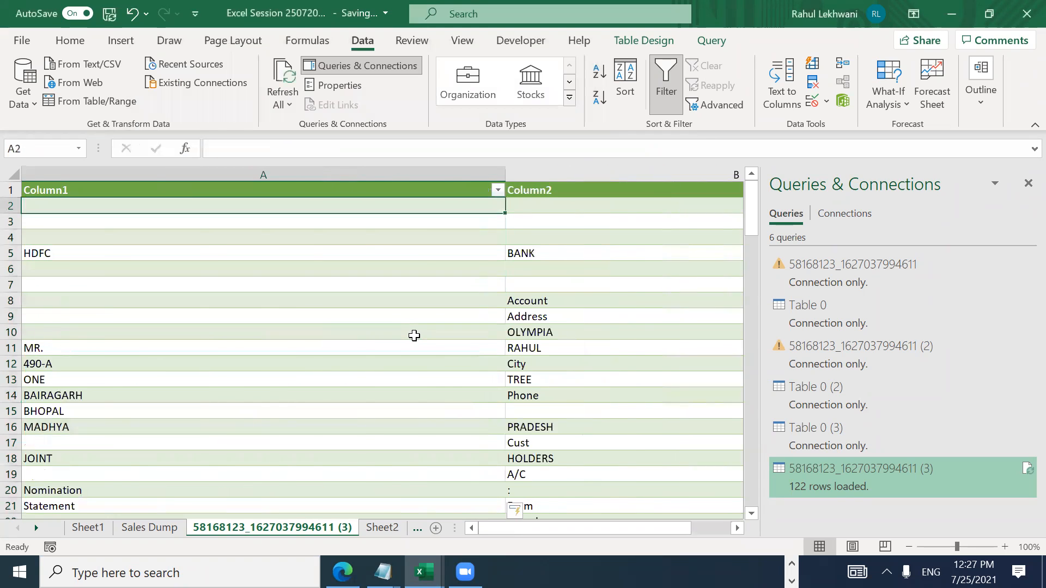
key("ctrl+shift+Right")
key("shift+Down")
key("shift+Down")
key("shift+Down")
key("shift+Down")
key("shift+Down")
key("shift+Down")
key("shift+Down")
key("shift+Down")
key("shift+Down")
key("shift+Down")
key("shift+Down")
key("shift+Down")
key("shift+Down")
key("shift+Down")
key("shift+Down")
key("shift+Down")
key("shift+Down")
key("shift+Down")
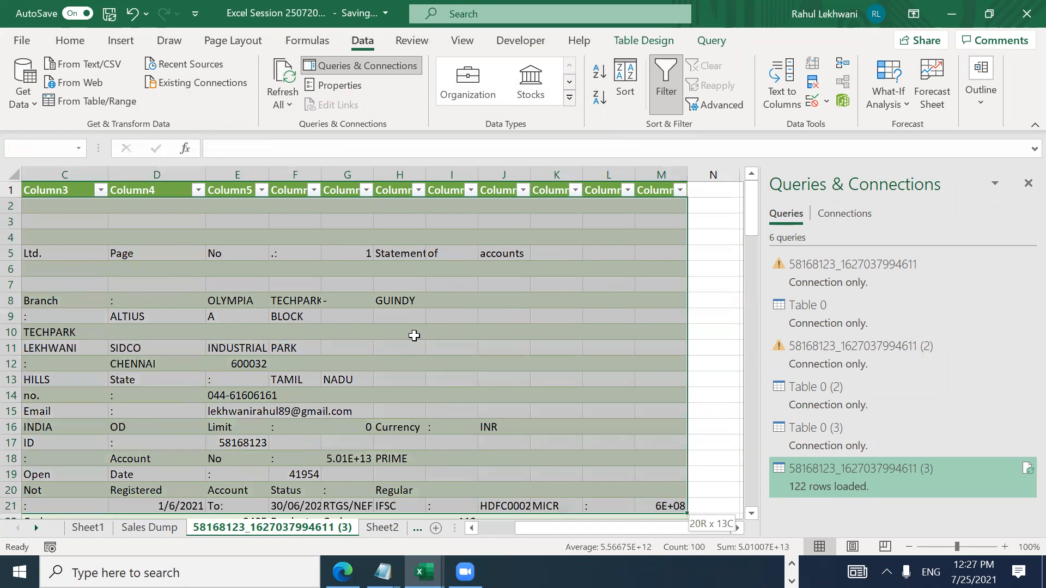
key("ctrl+minus")
Step: Narrow Column1 by dragging, after undoing an oversized autofit
key("Down")
key("Down")
key("Down")
key("Down")
key("Down")
key("Down")
key("Down")
key("ctrl+space")
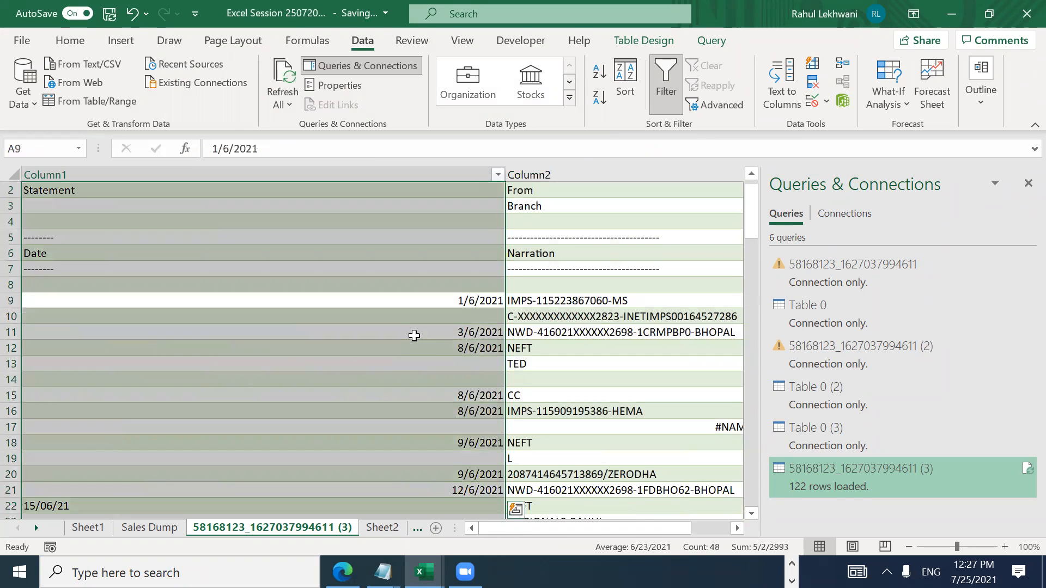
key("alt+o")
key("c")
key("a")
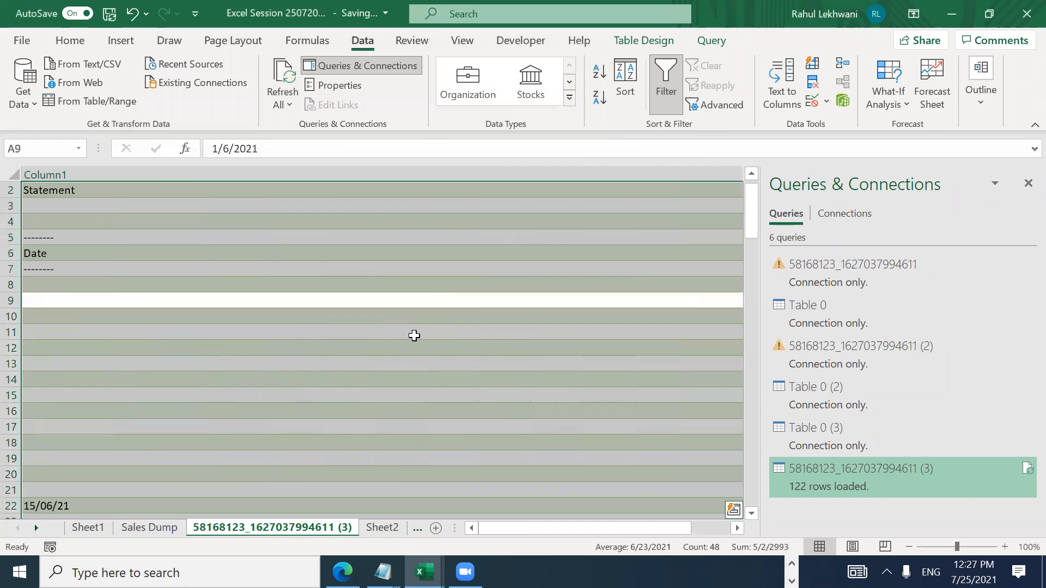
key("ctrl+z")
left_click_drag(502, 173, 59, 184)
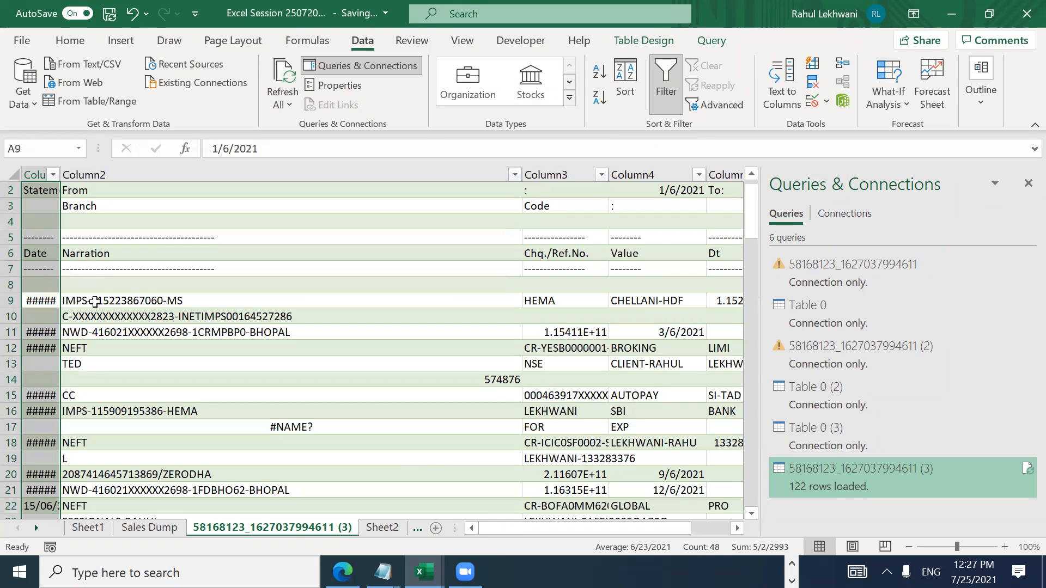
Step: AutoFit the widths of Column5 and column F
left_click(95, 301)
key("Right")
key("Right")
key("Right")
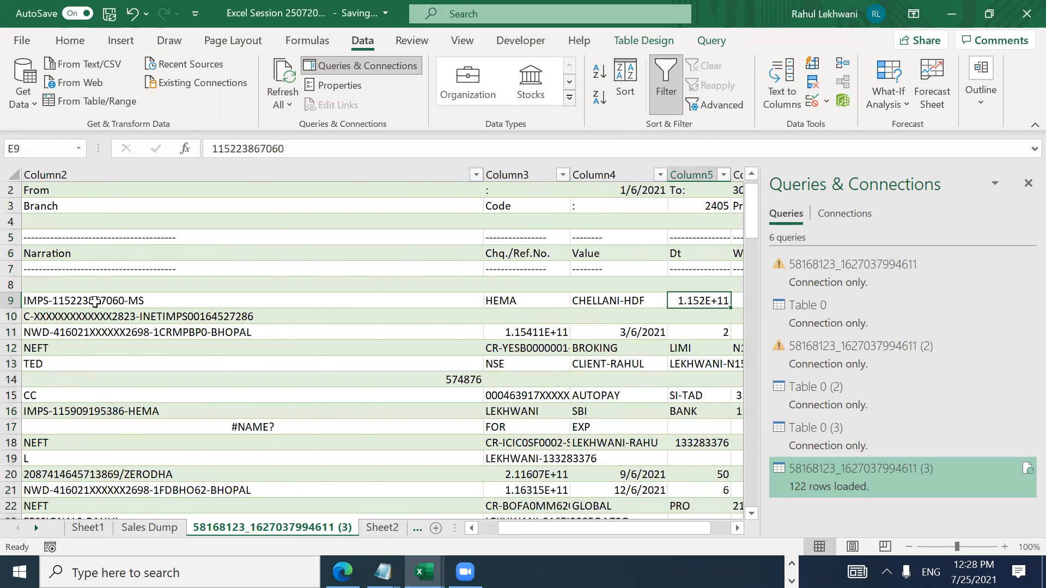
key("Right")
key("Left")
key("alt")
key("o")
key("c")
key("a")
key("Right")
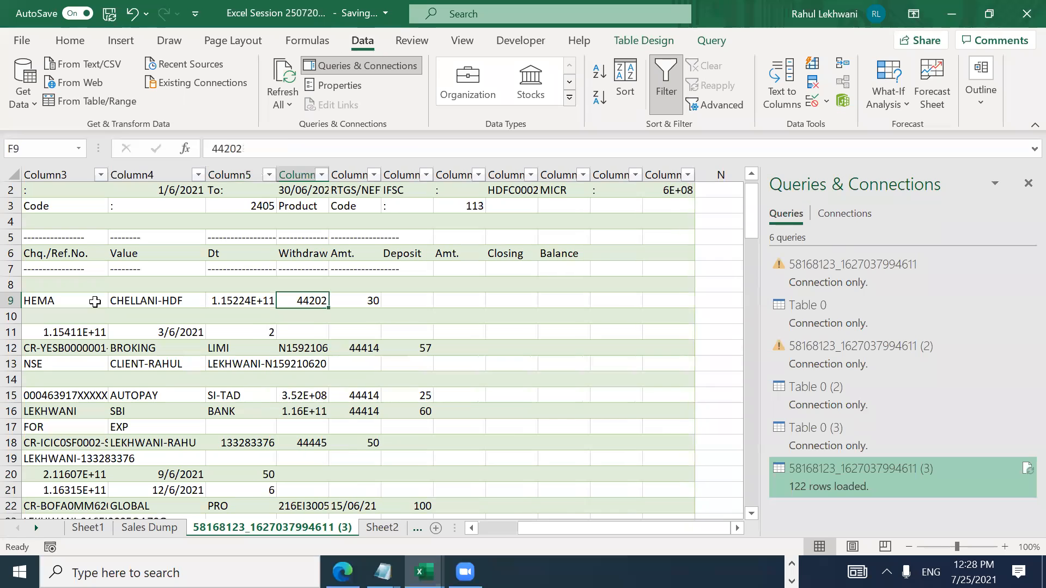
key("alt")
key("o")
key("c")
key("a")
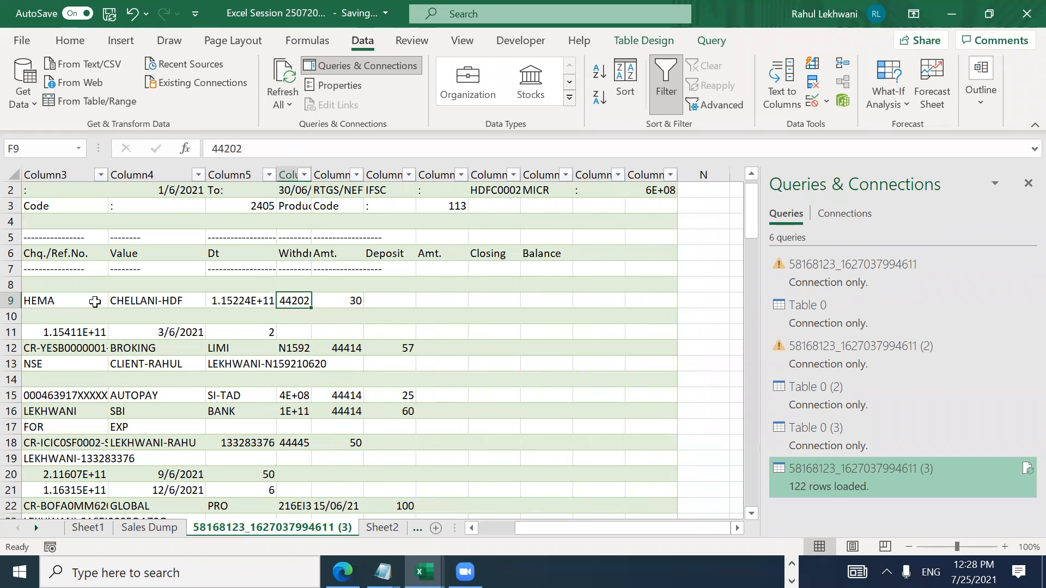
Step: Cancel the stray entry in G9 and AutoFit column G
key("Right")
type("c")
key("Escape")
key("alt")
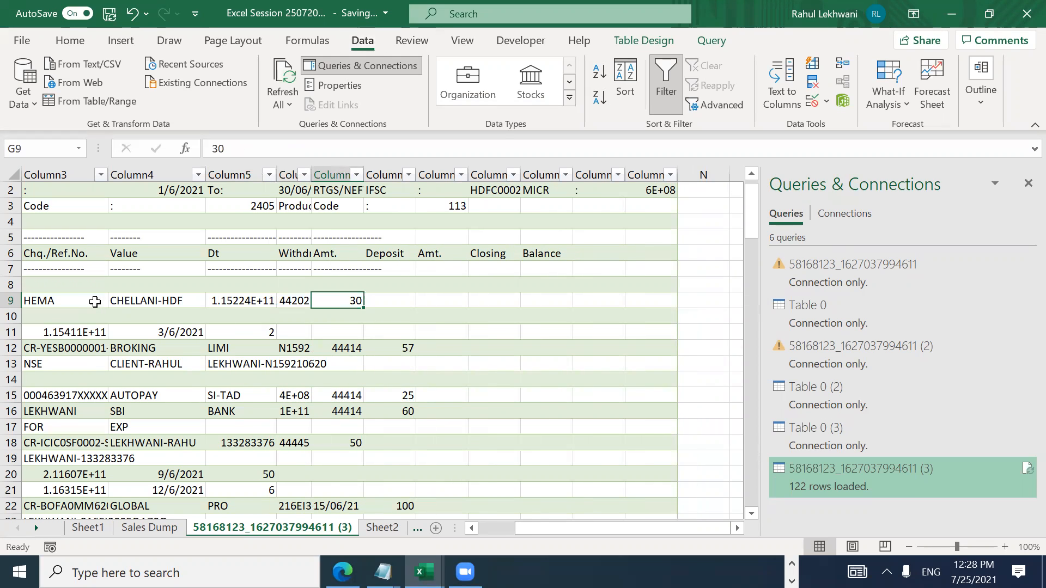
key("o")
key("c")
key("a")
Step: Check values down Column4, then open Column1's filter dropdown
key("Left")
key("Left")
key("Left")
key("Left")
key("Left")
key("Left")
key("Right")
key("Right")
key("Right")
key("Down")
key("Down")
key("Down")
key("Down")
key("Down")
key("Down")
key("Down")
key("Down")
key("Down")
key("Down")
key("Down")
key("Down")
key("Down")
key("Down")
key("Down")
key("Down")
key("Down")
key("Down")
key("Down")
key("Down")
key("Down")
key("Down")
key("Down")
key("Down")
key("Down")
key("Down")
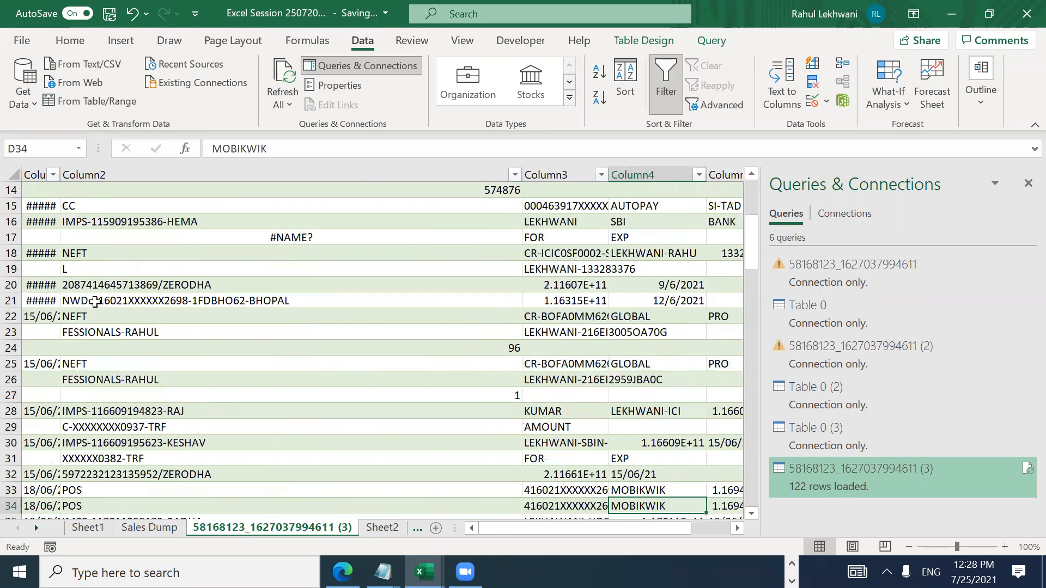
key("Down")
key("Down")
key("Down")
key("Up")
key("Up")
key("Up")
key("Up")
key("Up")
key("Up")
key("Up")
key("Up")
key("Up")
key("Up")
key("Up")
key("Up")
key("Up")
key("Up")
key("Up")
key("Up")
key("Up")
key("Up")
key("Up")
key("Up")
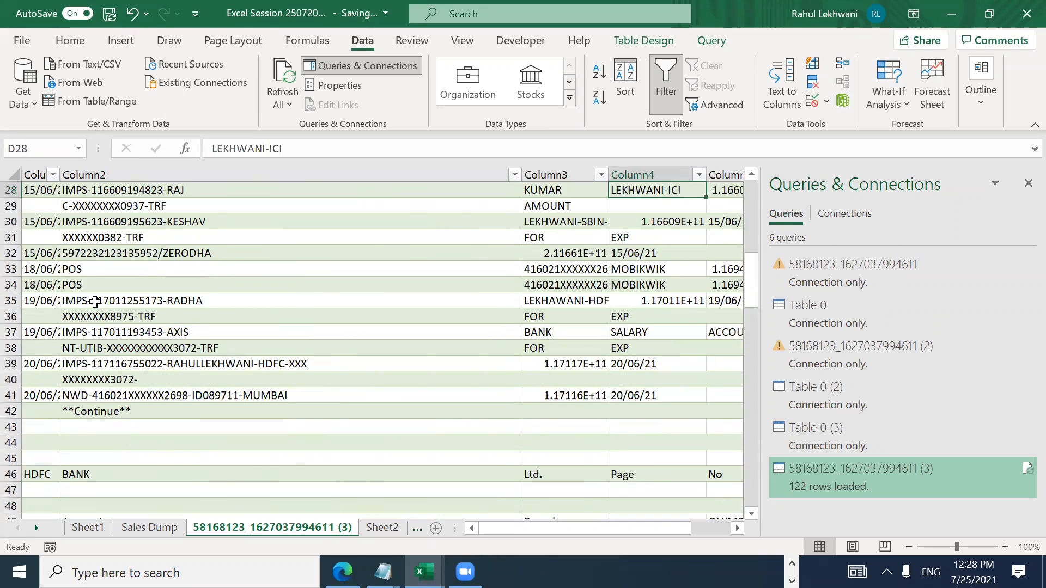
key("Left")
key("Left")
key("Left")
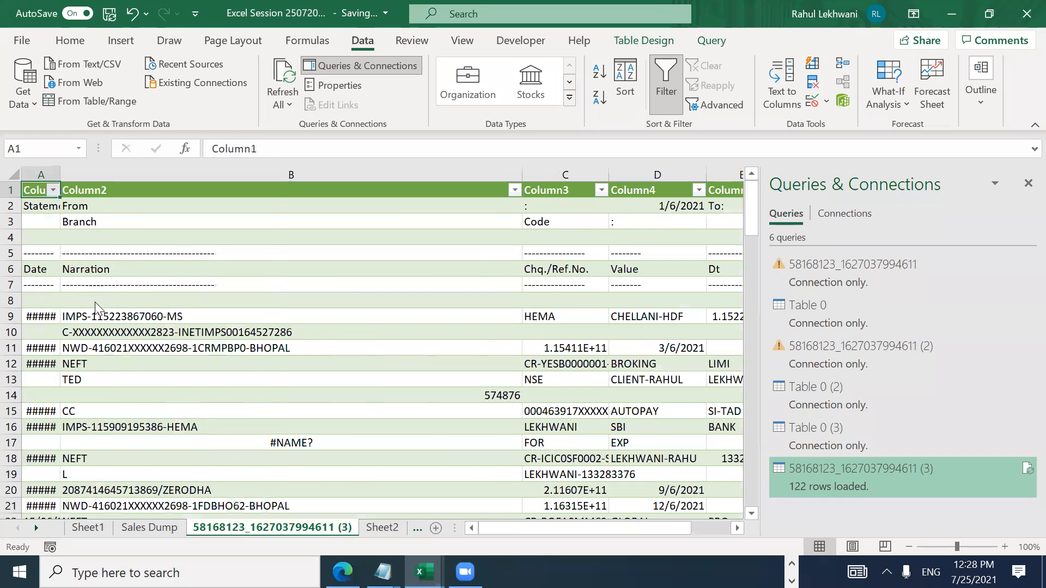
key("alt+Down")
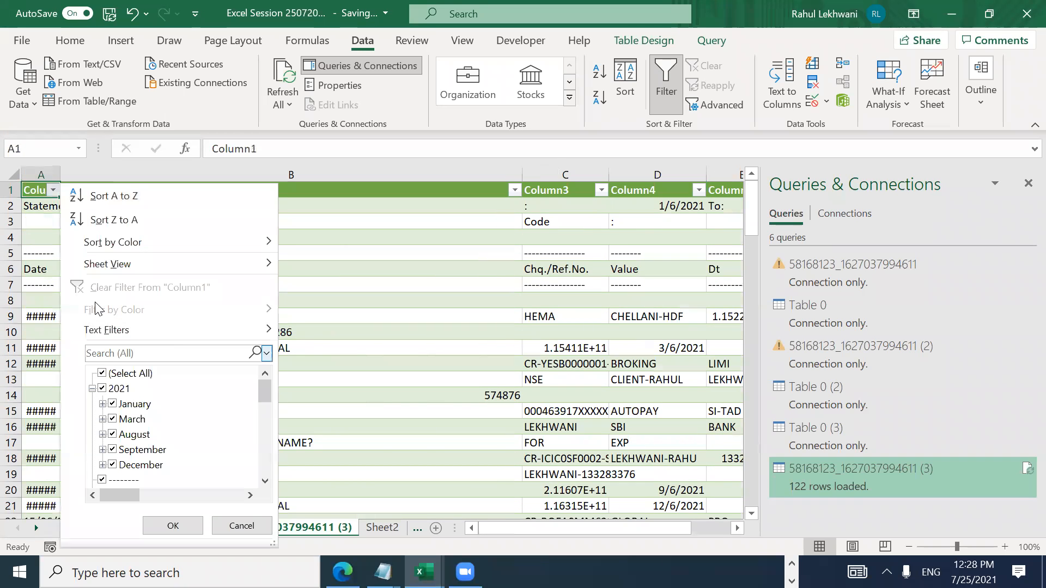
Step: Filter Column1 to show only (Blanks)
left_click(104, 374)
left_click_drag(265, 397, 262, 496)
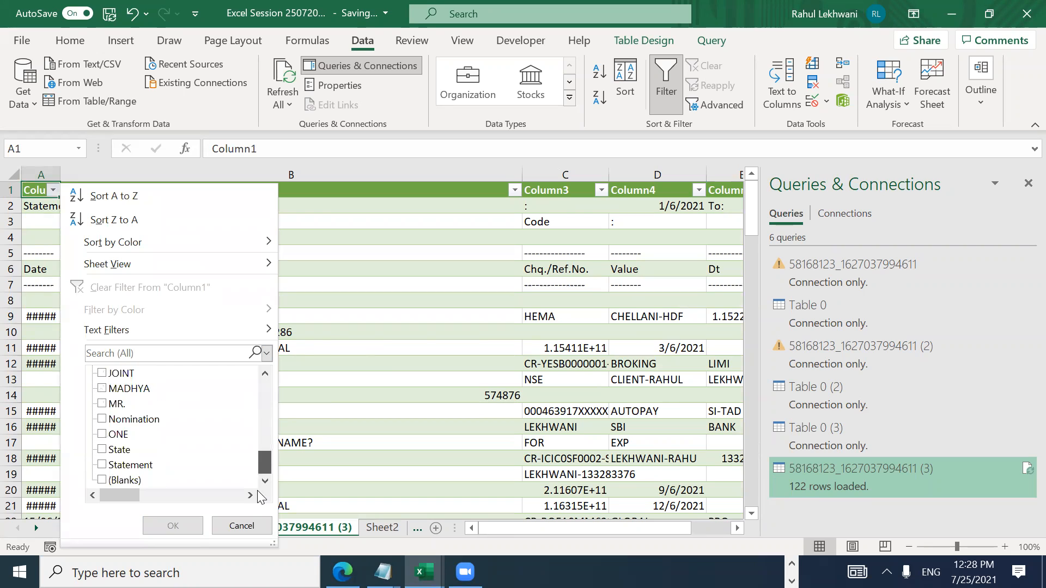
left_click(125, 480)
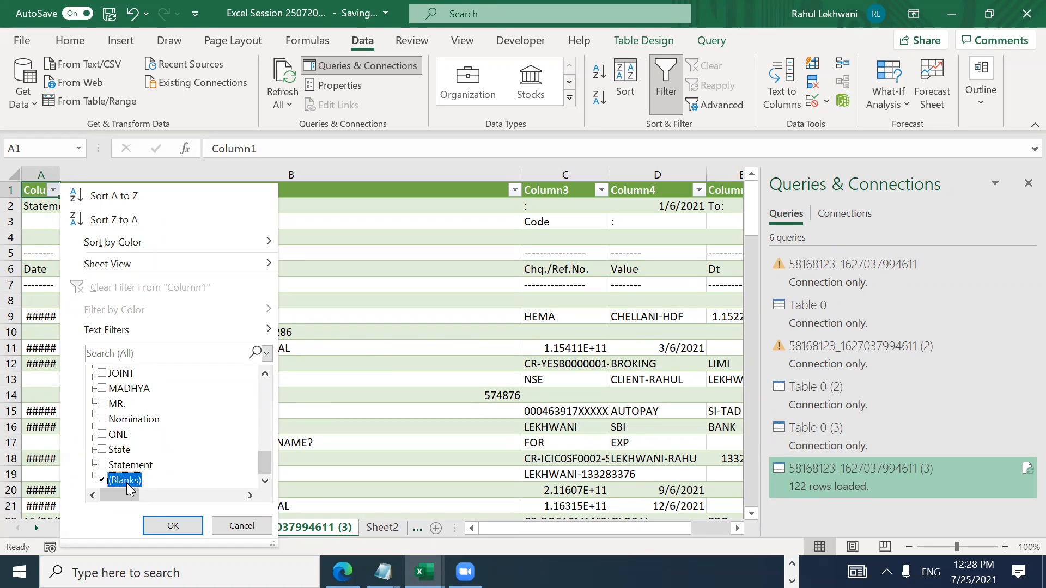
left_click(168, 525)
Step: Select the visible filtered rows from the first one downward
left_click(260, 297)
key("Up")
key("Up")
key("Up")
key("Up")
key("Up")
key("Up")
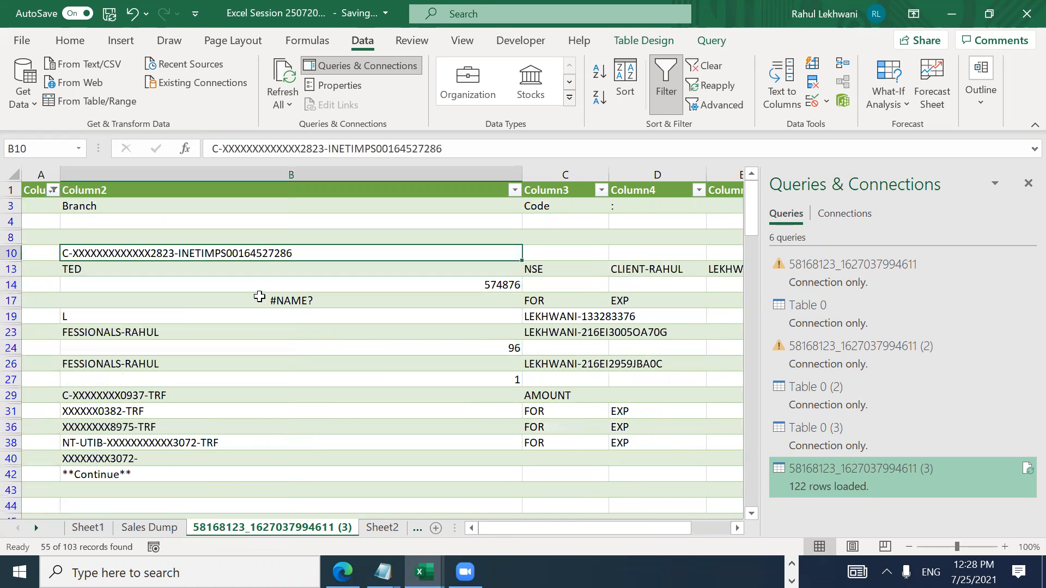
key("shift+space")
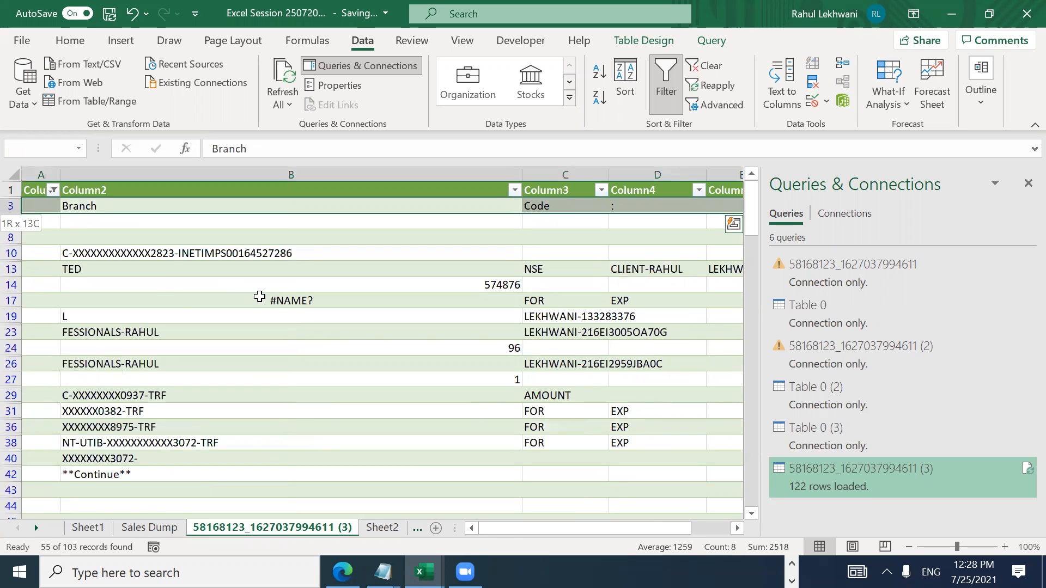
key("shift+Down")
key("shift+Down")
key("shift+Down")
key("shift+Down")
key("shift+Down")
key("shift+Down")
key("shift+Down")
key("shift+Down")
key("shift+Down")
key("shift+Down")
key("shift+Down")
key("shift+Down")
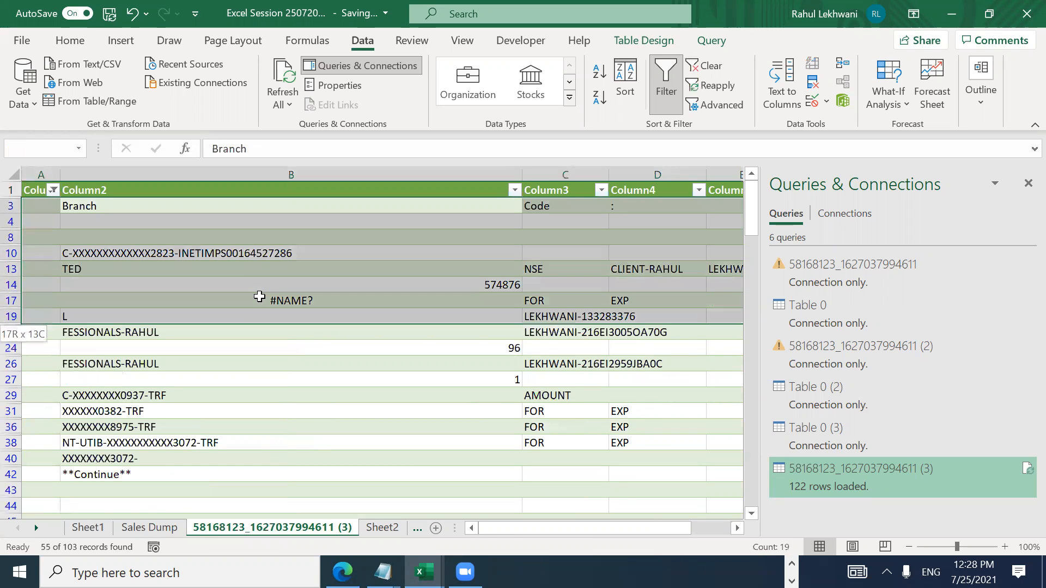
key("shift+Down")
key("shift+Down")
key("shift+Down")
key("shift+Down")
key("shift+Down")
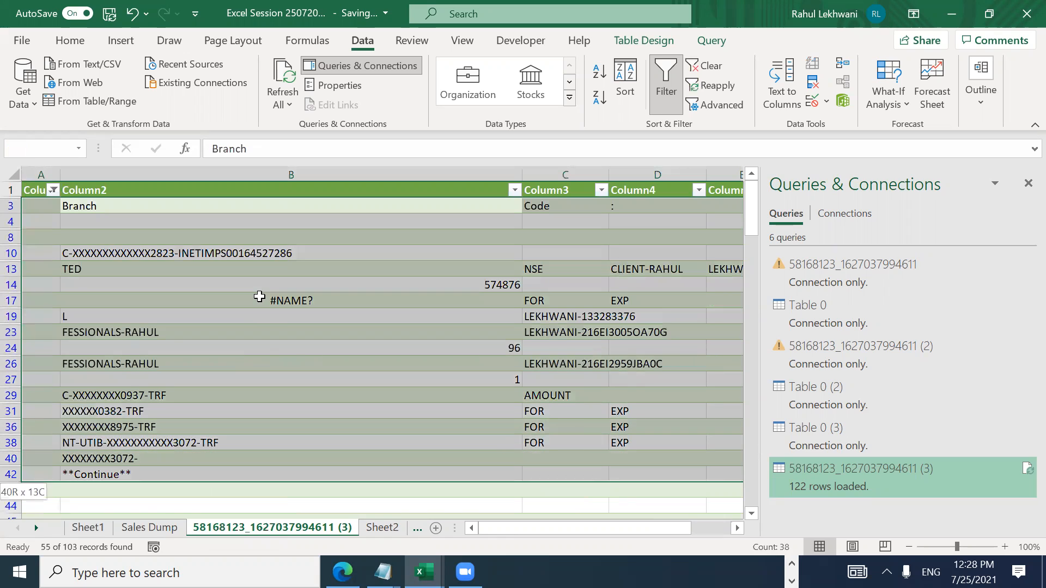
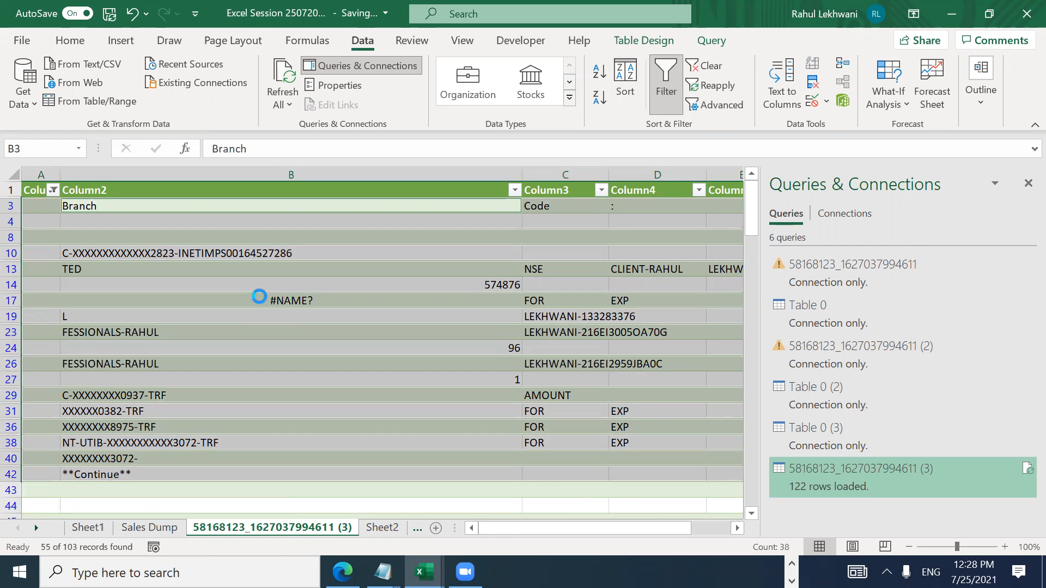
Step: Delete the filtered blank rows as entire rows, then clear the filter so all 122 rows show
key("Return")
key("Down")
key("Down")
key("Down")
key("Down")
key("Down")
key("Down")
key("Down")
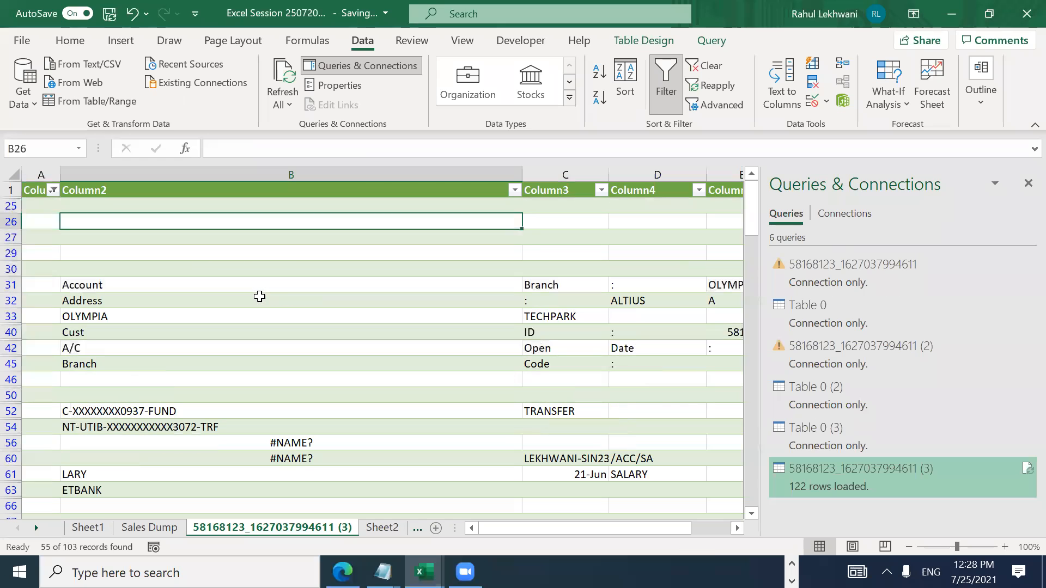
key("Down")
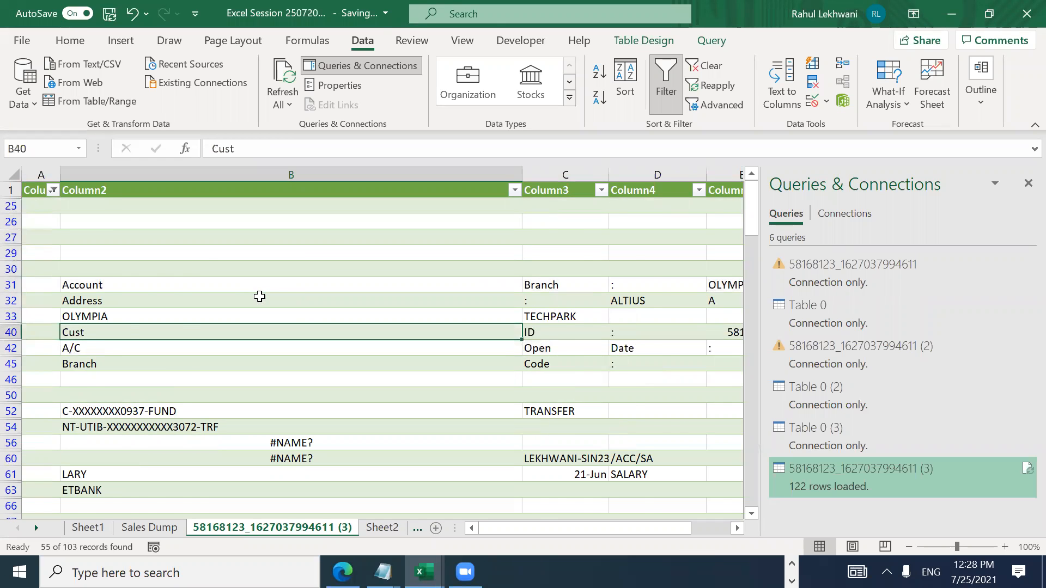
key("ctrl+shift+l")
key("Down")
key("Down")
key("Down")
key("Down")
key("ctrl+Up")
key("ctrl+Up")
key("ctrl+Up")
key("ctrl+Up")
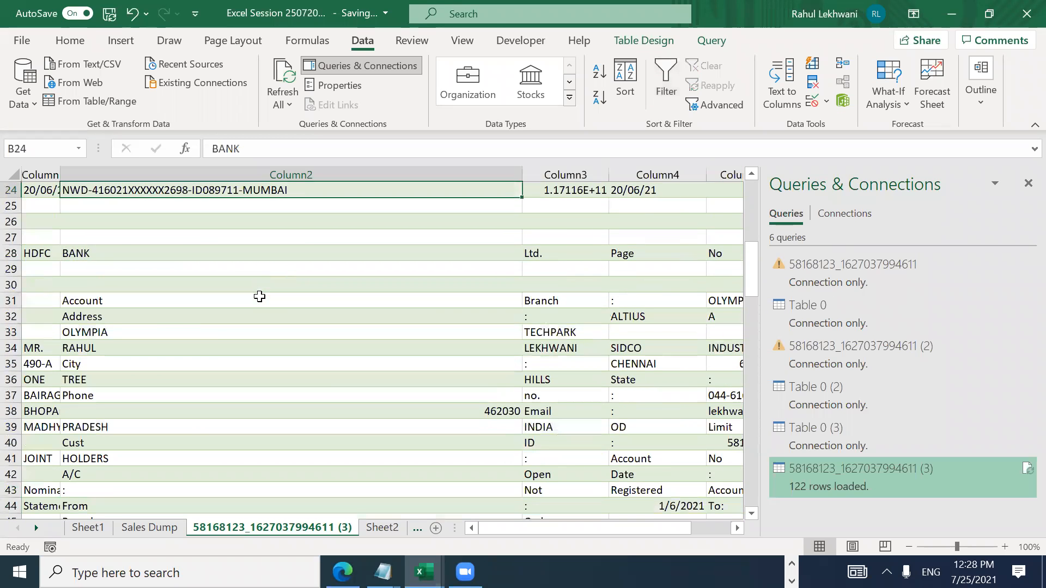
Step: AutoFit column A so the dates display in full
key("Down")
key("Down")
key("Down")
key("Down")
key("Left")
key("Down")
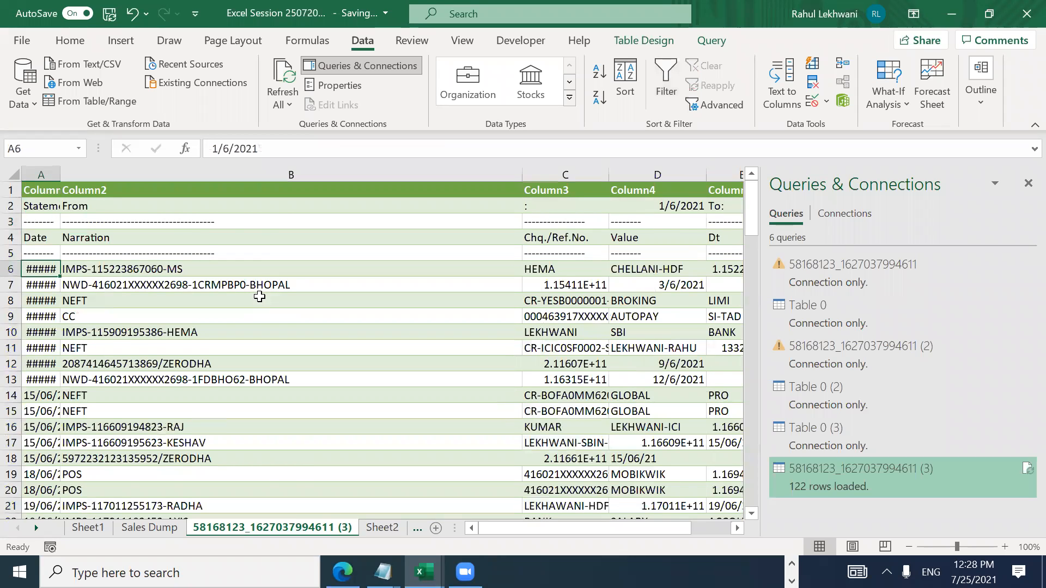
key("ctrl+shift+Down")
key("alt+h")
key("o")
key("i")
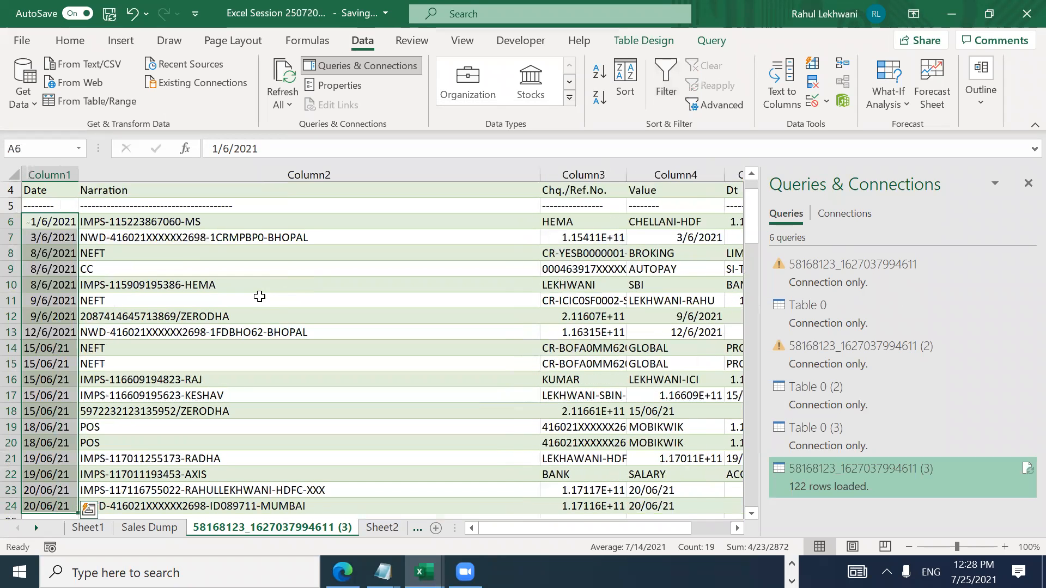
Step: Delete the dashed row 5 beneath the Date/Narration headings
key("Right")
key("Right")
key("Left")
key("Right")
key("Right")
key("Right")
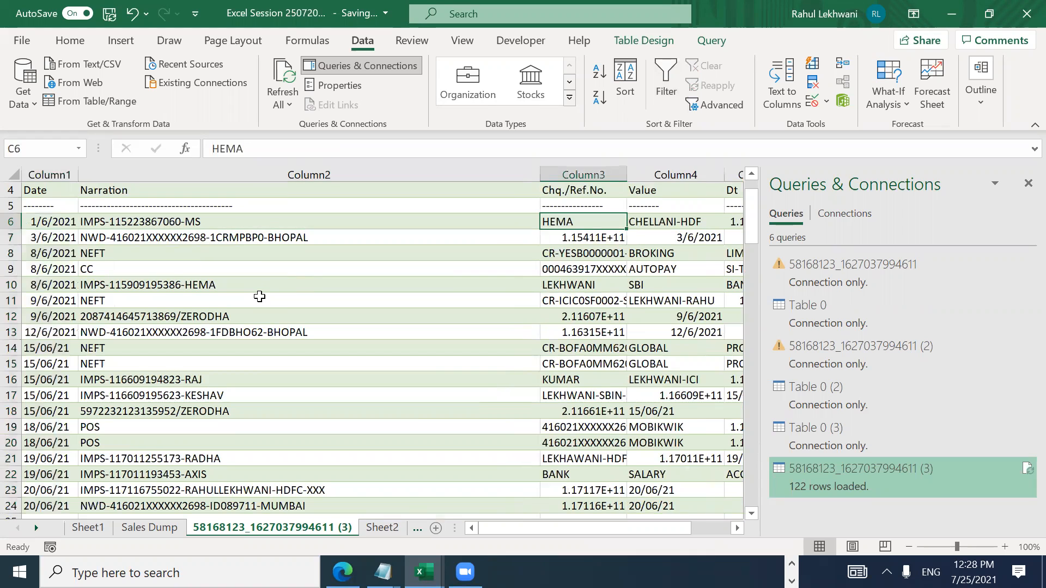
key("Left")
key("Left")
key("Left")
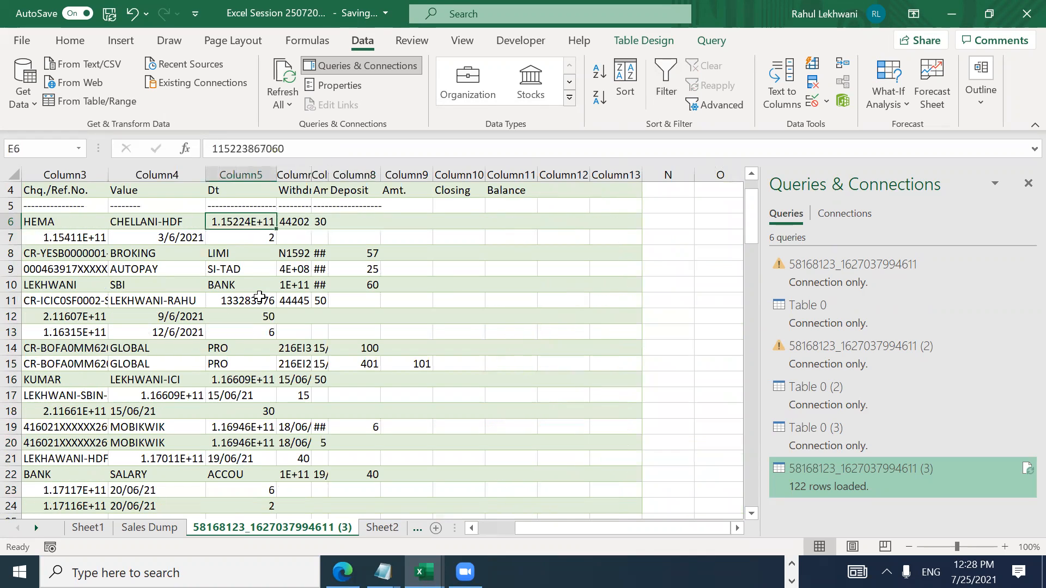
key("Left")
key("Right")
key("ctrl+shift+Right")
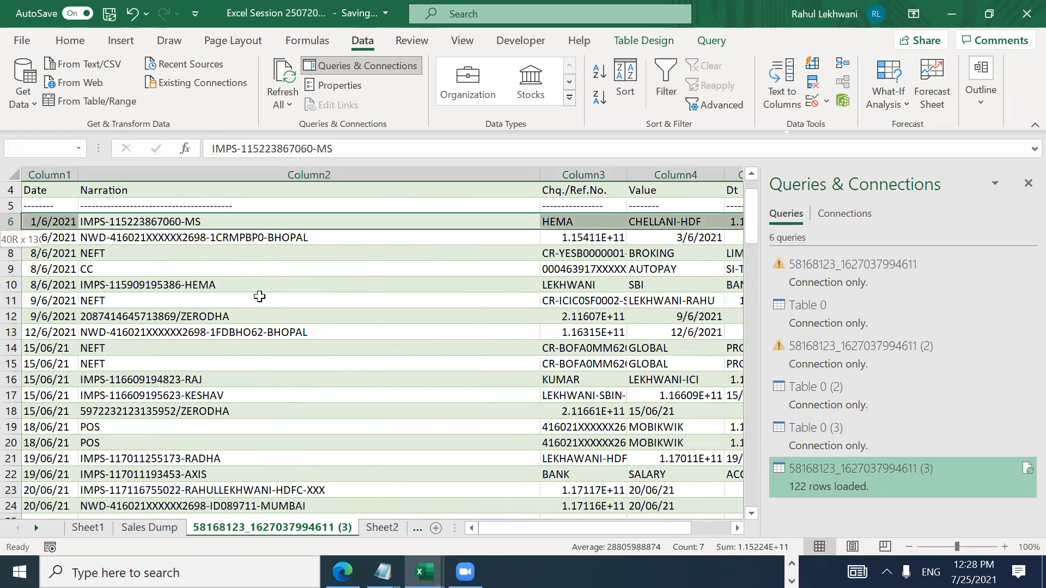
key("Up")
key("Up")
key("Down")
key("shift+space")
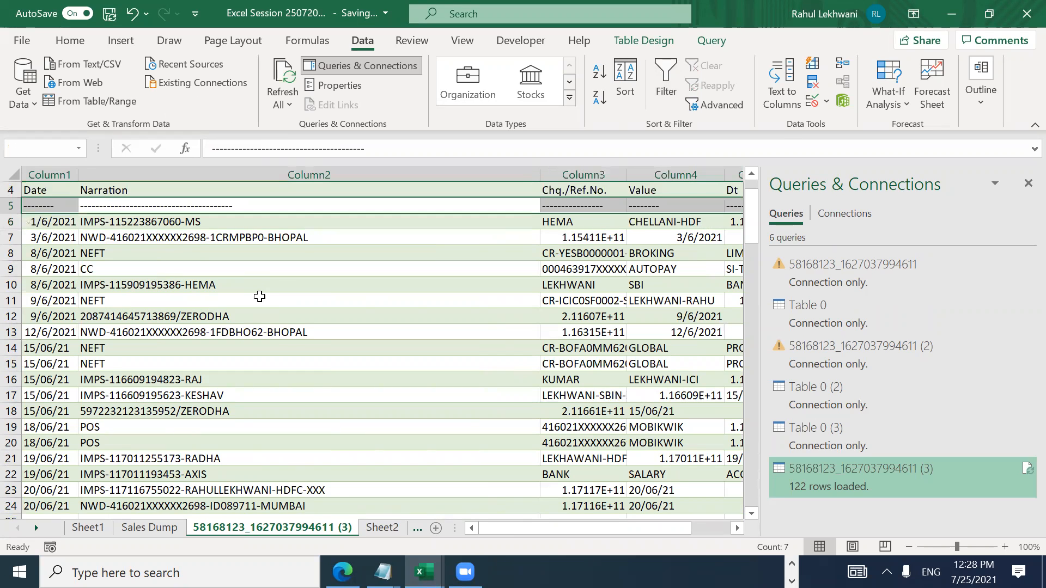
key("ctrl+minus")
key("Up")
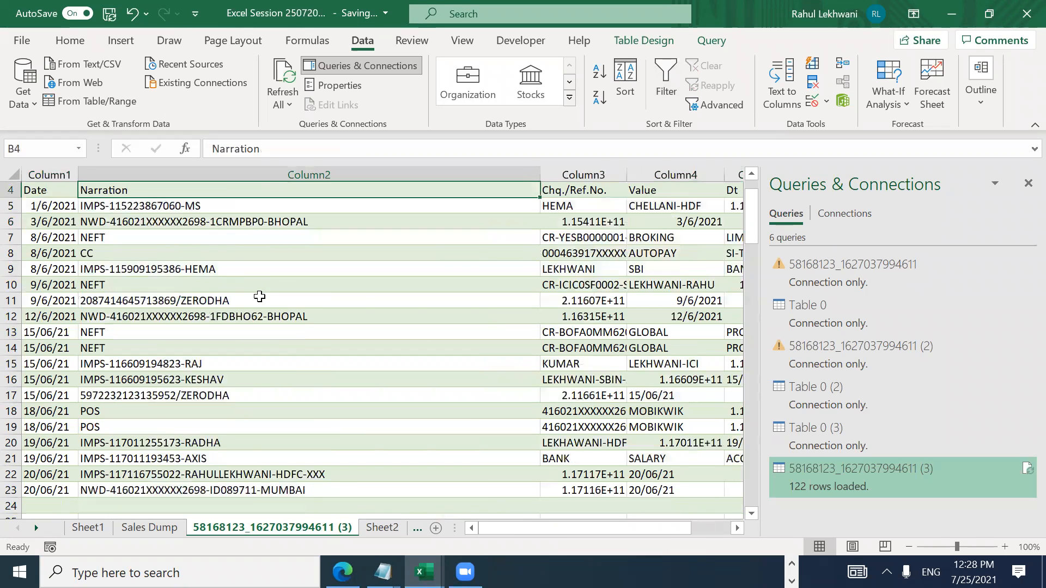
Step: Turn the filter back on and inspect the Withdrawal column's value list without changes
key("shift+space")
key("ctrl+shift+l")
key("Right")
key("Right")
key("Right")
key("Right")
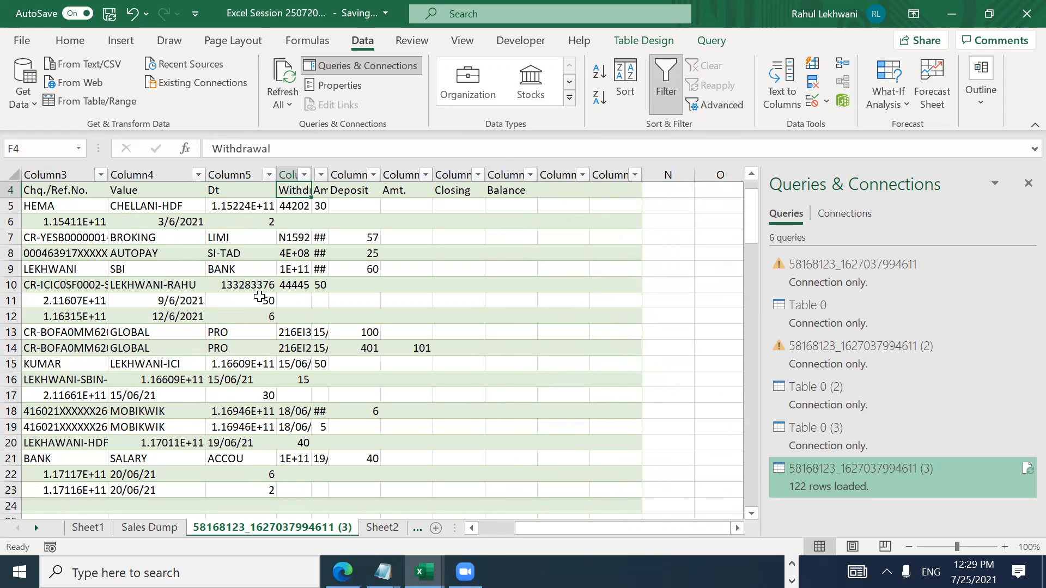
key("alt+Down")
key("Down")
key("Escape")
Step: Delete the dashed row 3
key("Up")
key("alt")
key("Escape")
key("Home")
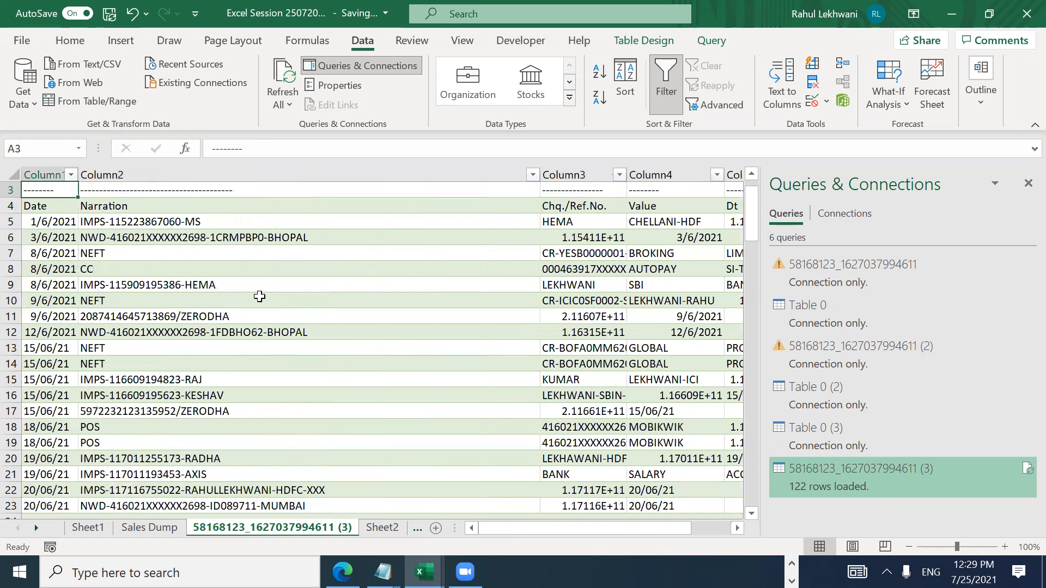
key("ctrl+shift+Right")
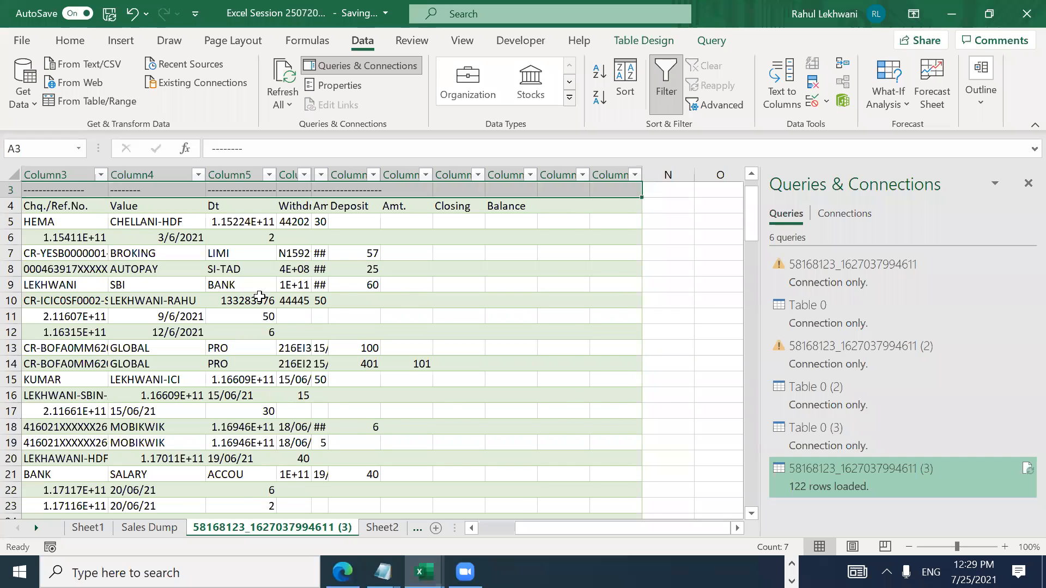
key("ctrl+minus")
Step: Delete the Statement From row so Date/Narration headings sit in row 2
key("Up")
key("Up")
key("Right")
key("Down")
key("Right")
key("Right")
key("Right")
key("Right")
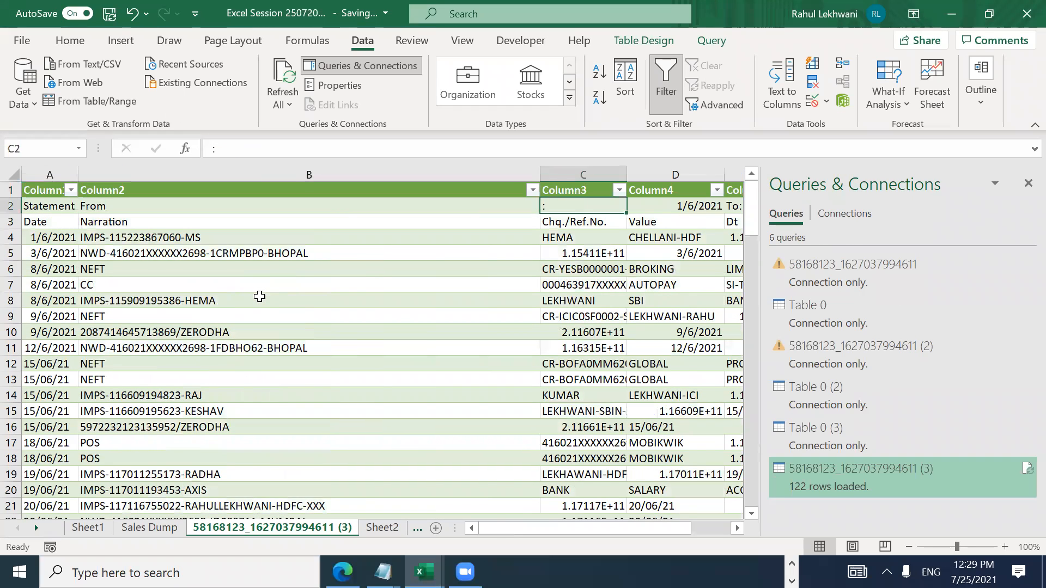
key("Home")
key("Right")
key("Right")
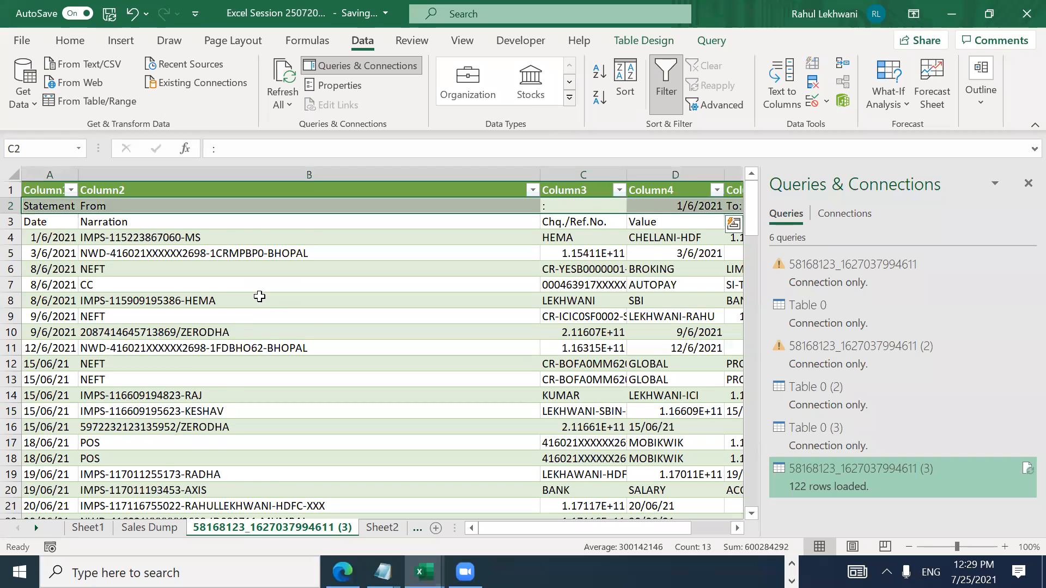
key("ctrl+minus")
Step: Check the new heading row and scan down the Narration column for blank rows
key("Right")
key("Right")
key("Right")
key("Home")
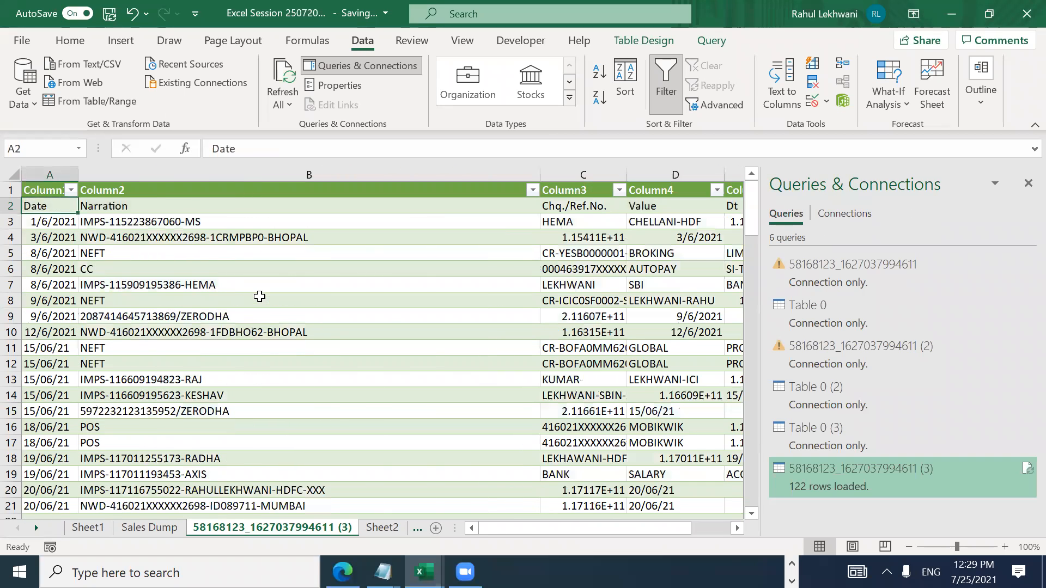
key("Right")
key("Down")
key("Down")
key("Down")
key("Down")
key("Down")
key("Down")
key("Down")
key("Down")
key("Down")
key("Down")
key("Down")
key("Down")
key("Down")
key("Down")
key("Down")
key("Down")
key("Down")
key("Down")
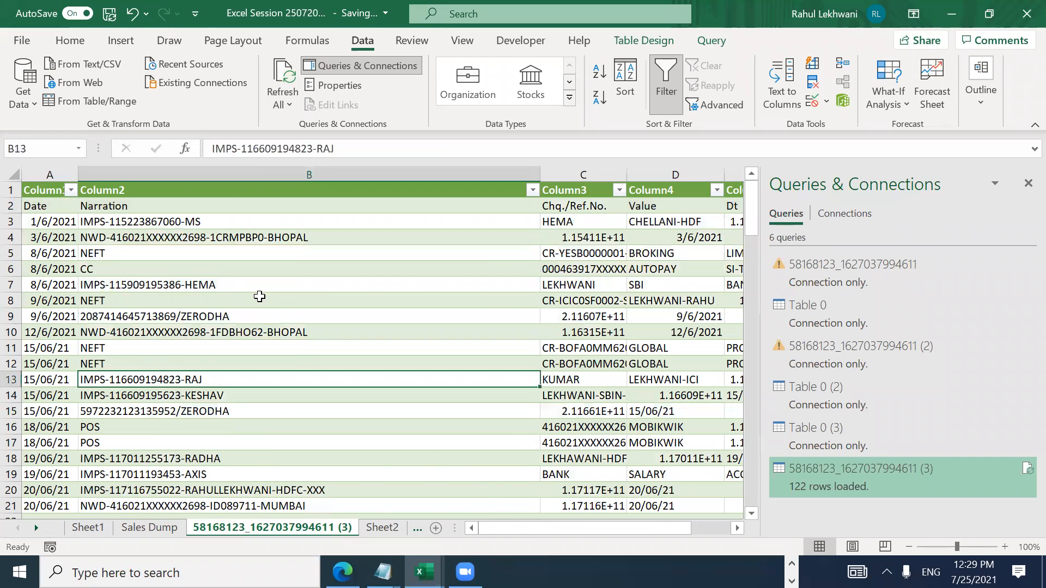
key("Down")
key("Down")
key("Down")
key("Down")
key("Down")
key("Down")
key("Down")
key("Down")
key("Down")
key("Down")
key("Down")
key("Down")
key("Down")
key("Down")
key("Down")
key("Down")
key("Up")
key("Up")
key("Up")
key("Up")
key("Up")
key("Up")
key("Up")
key("Up")
key("Up")
key("Up")
key("Up")
Step: Delete the three blank rows 22–24 after the transactions
key("shift+space")
key("shift+Down")
key("shift+Down")
key("shift+Down")
key("shift+Down")
key("shift+Down")
key("shift+Down")
key("shift+Down")
key("shift+Down")
key("shift+Down")
key("shift+Down")
key("shift+Down")
key("shift+Down")
key("shift+Down")
key("shift+Down")
key("shift+Down")
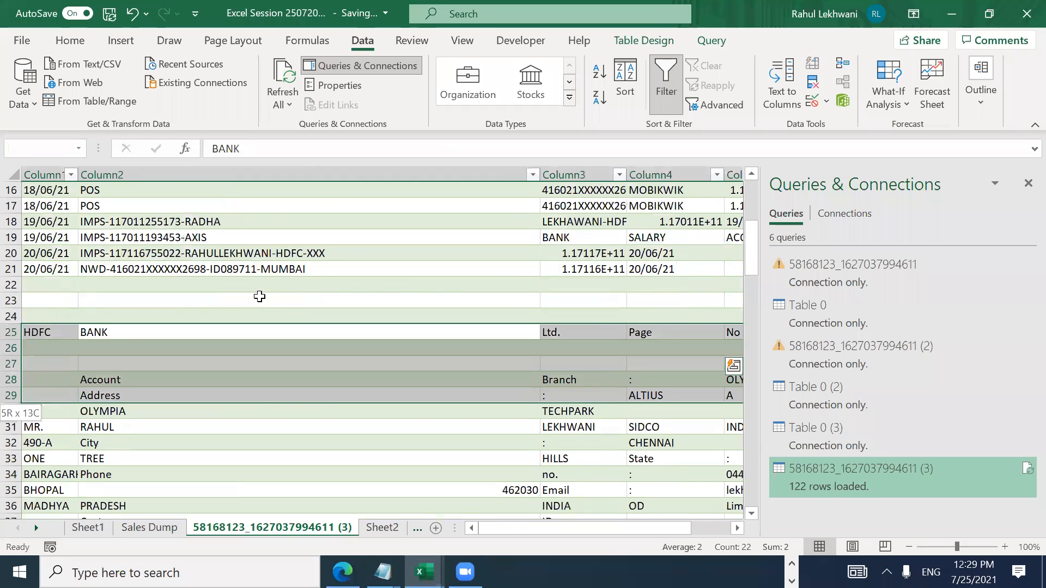
key("shift+Down")
key("shift+Down")
key("shift+Down")
key("shift+Down")
key("shift+Down")
key("shift+Down")
key("shift+Down")
key("shift+Down")
key("shift+Down")
key("shift+Down")
key("shift+Down")
key("shift+Down")
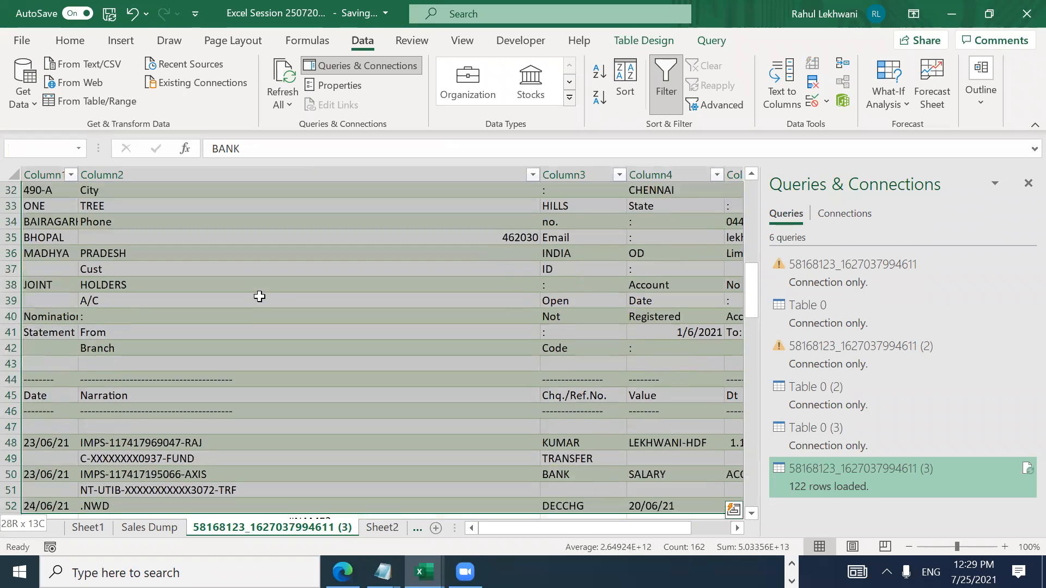
key("shift+Down")
key("shift+Down")
key("shift+Down")
key("shift+Up")
key("shift+Up")
key("shift+Up")
key("shift+Up")
key("shift+Up")
key("shift+Up")
key("shift+Up")
key("shift+Up")
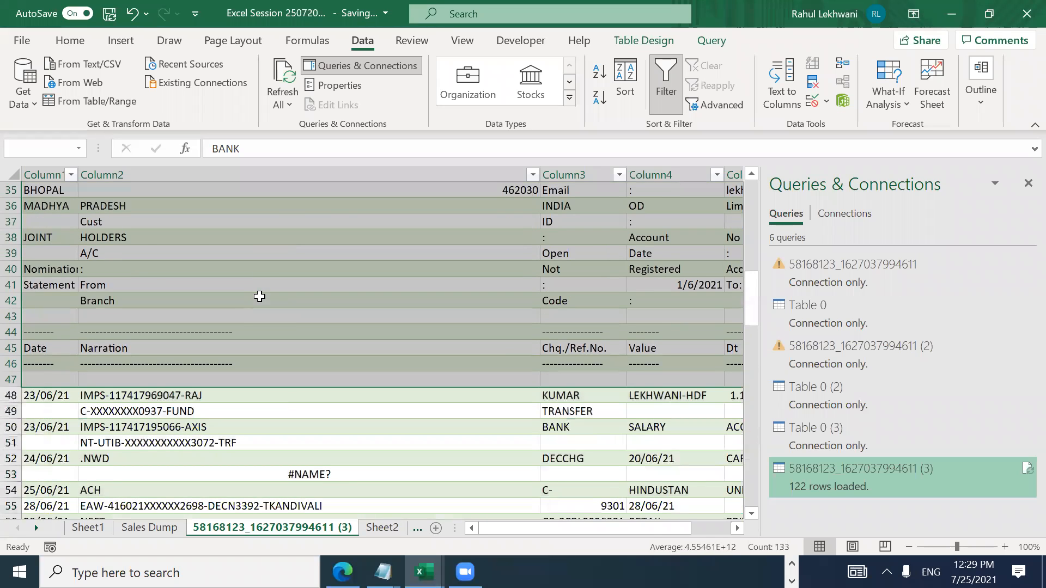
key("shift+Up")
key("shift+Up")
key("shift+Up")
key("shift+Up")
key("shift+Up")
key("shift+Up")
key("shift+Up")
key("shift+Up")
key("shift+Up")
key("shift+Up")
key("shift+Up")
key("shift+Up")
key("shift+Up")
key("shift+Up")
key("shift+Up")
key("shift+Up")
key("shift+Up")
key("shift+Up")
key("shift+Up")
key("shift+Up")
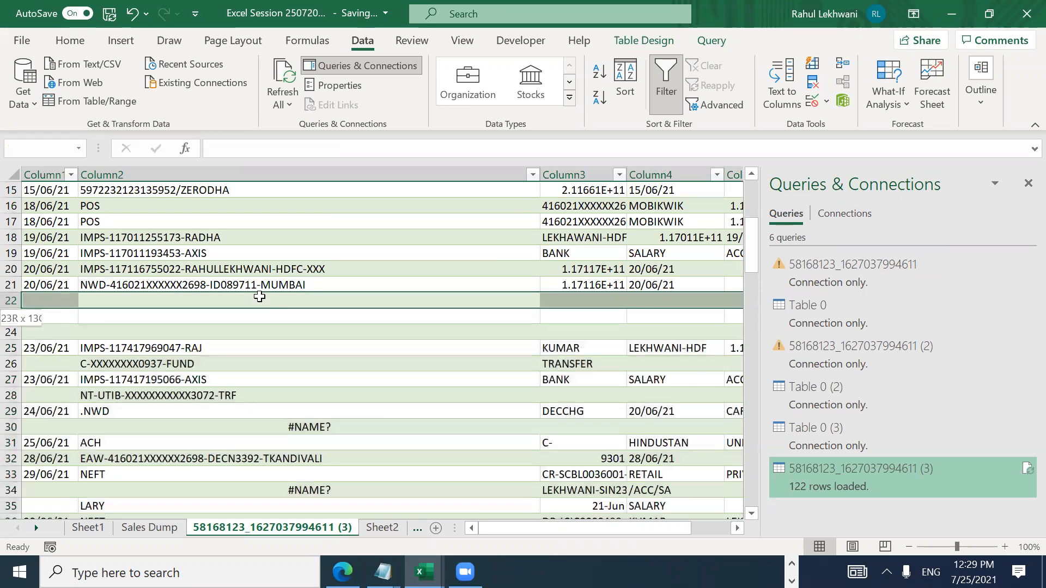
key("shift+Up")
key("ctrl+minus")
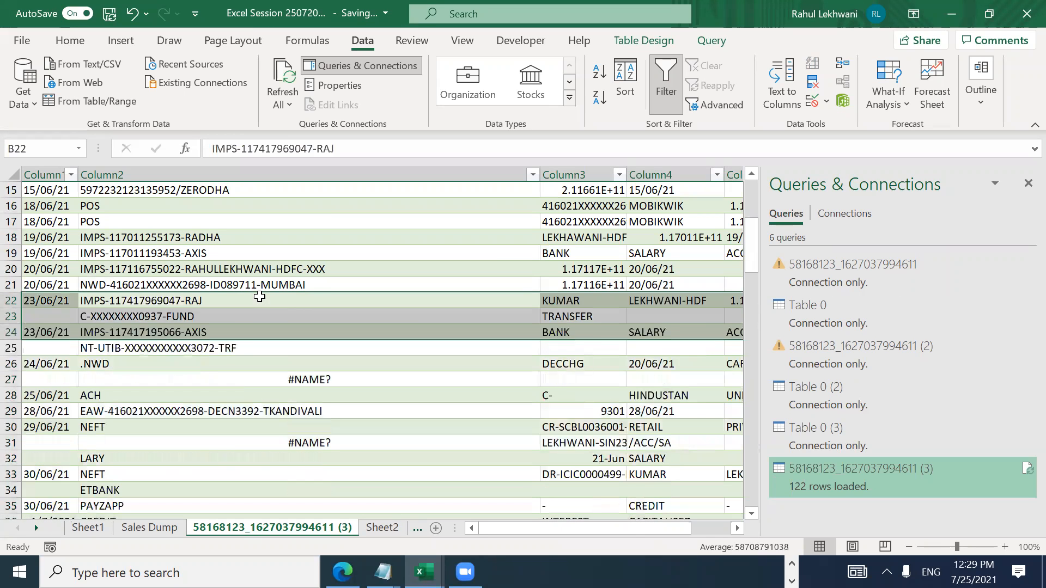
Step: Return to the Column1 heading and open its filter dropdown
key("Down")
key("ctrl+Up")
key("ctrl+Left")
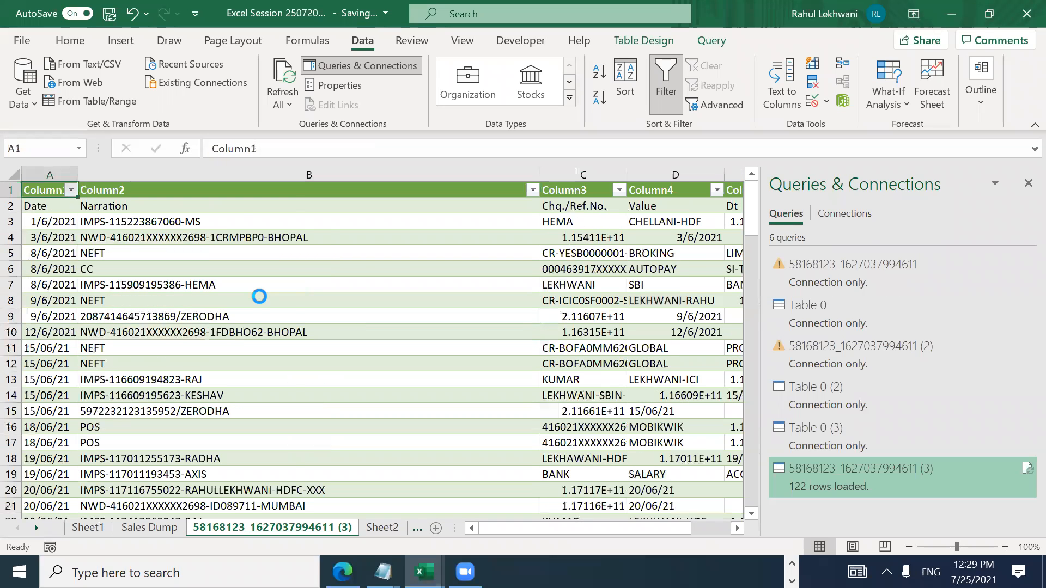
key("alt+Down")
key("alt+Down")
key("alt+Down")
key("alt+Down")
key("alt+Down")
key("alt+Down")
key("alt+Down")
key("alt+Down")
key("alt+Down")
key("alt+Down")
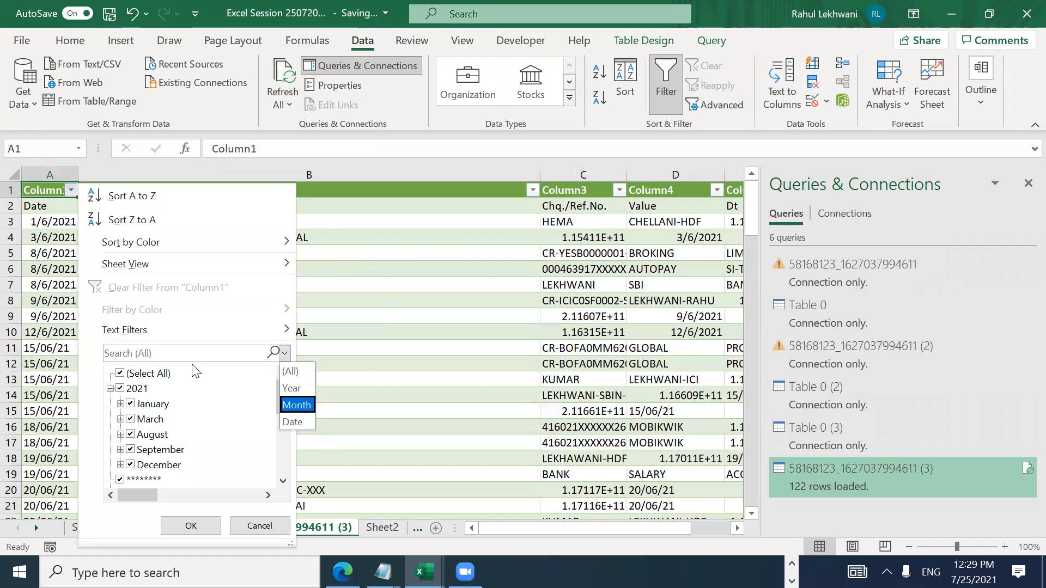
left_click(122, 375)
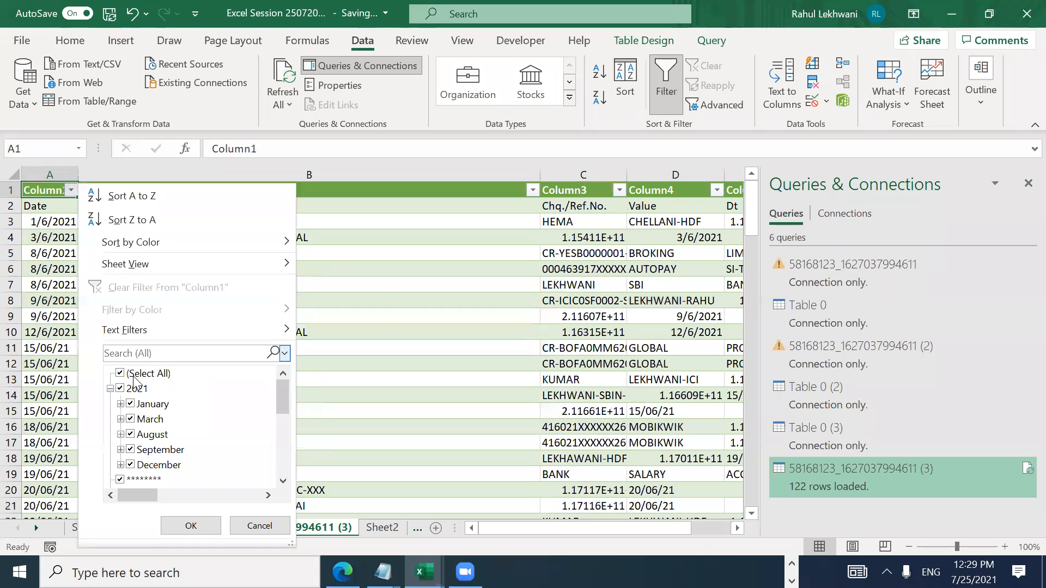
left_click(120, 373)
left_click_drag(283, 398, 284, 459)
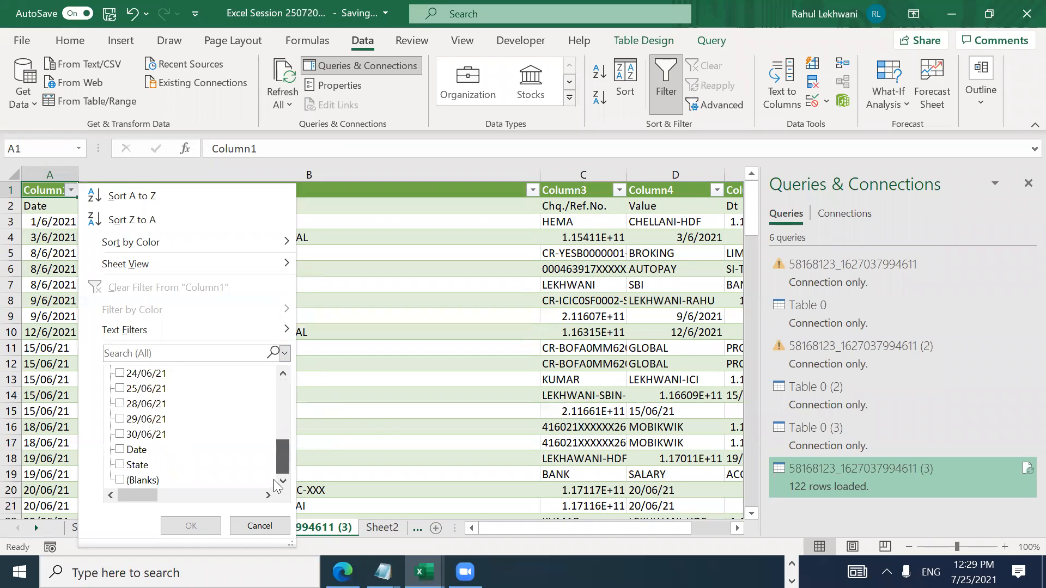
left_click(142, 480)
left_click(190, 526)
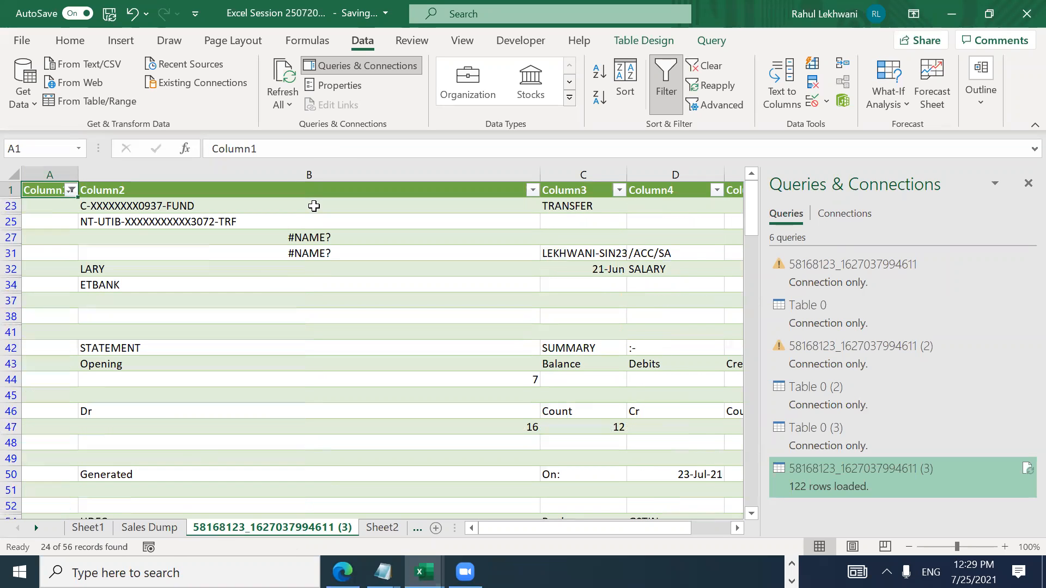
left_click(294, 217)
key("Up")
key("shift+space")
key("shift+Down")
key("shift+Down")
key("shift+Down")
key("shift+Down")
key("shift+Down")
key("shift+Down")
key("shift+Down")
key("shift+Down")
key("shift+Down")
key("shift+Down")
key("shift+Down")
key("shift+Down")
key("shift+Down")
key("shift+Down")
key("shift+Down")
key("shift+Down")
key("shift+Down")
key("shift+Down")
key("shift+Down")
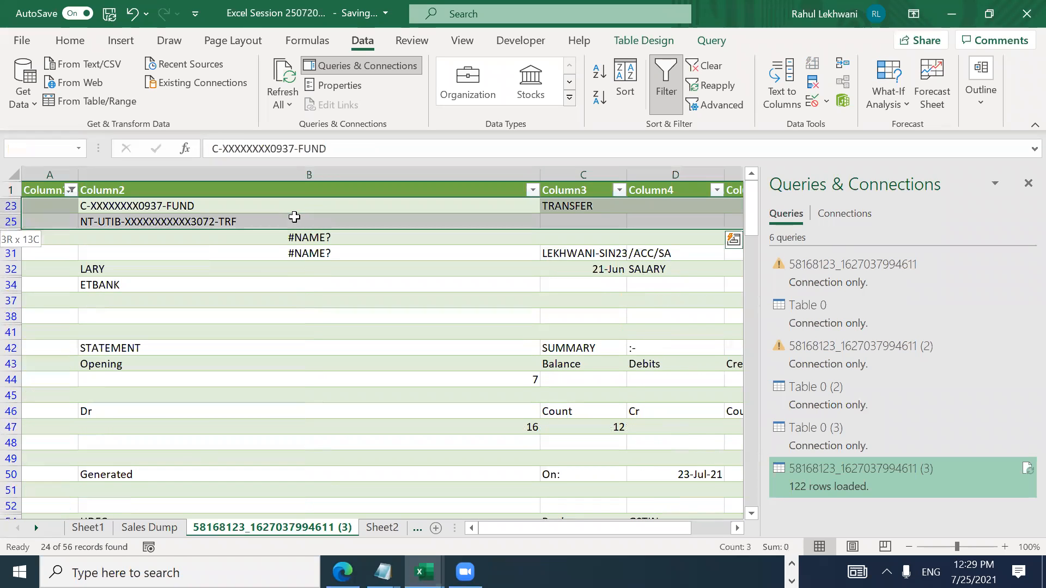
key("shift+Down")
key("shift+Down")
key("shift+Down")
key("shift+Down")
key("shift+Down")
key("shift+Down")
key("shift+Down")
key("shift+Down")
key("shift+Down")
key("shift+Down")
key("shift+Down")
key("shift+Down")
key("shift+Down")
key("shift+Down")
key("shift+Up")
key("shift+Up")
key("shift+Up")
key("shift+Up")
key("shift+Up")
key("shift+Up")
key("shift+Up")
key("shift+Up")
key("shift+Up")
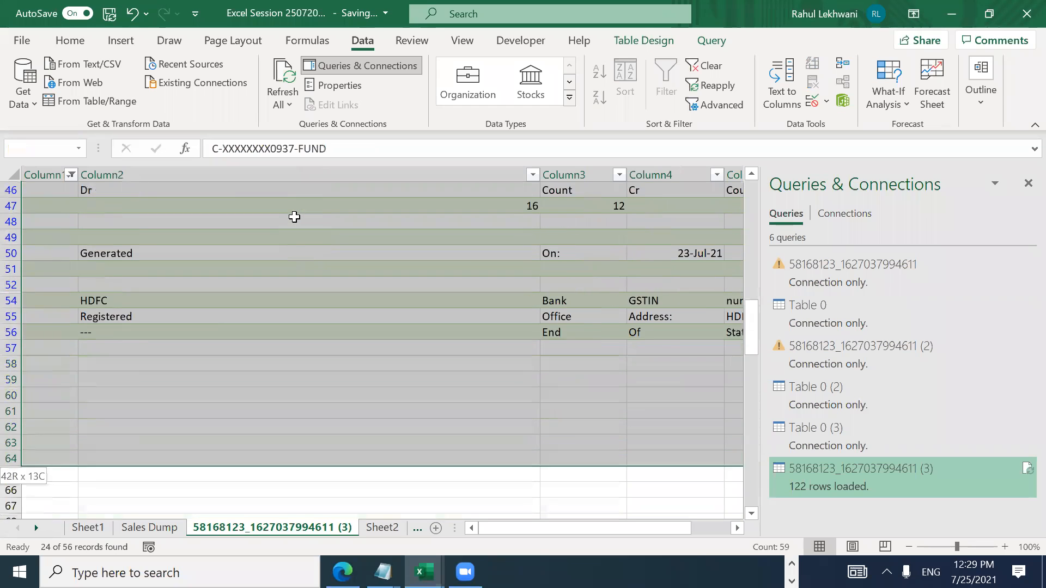
key("shift+Up")
key("shift+Up")
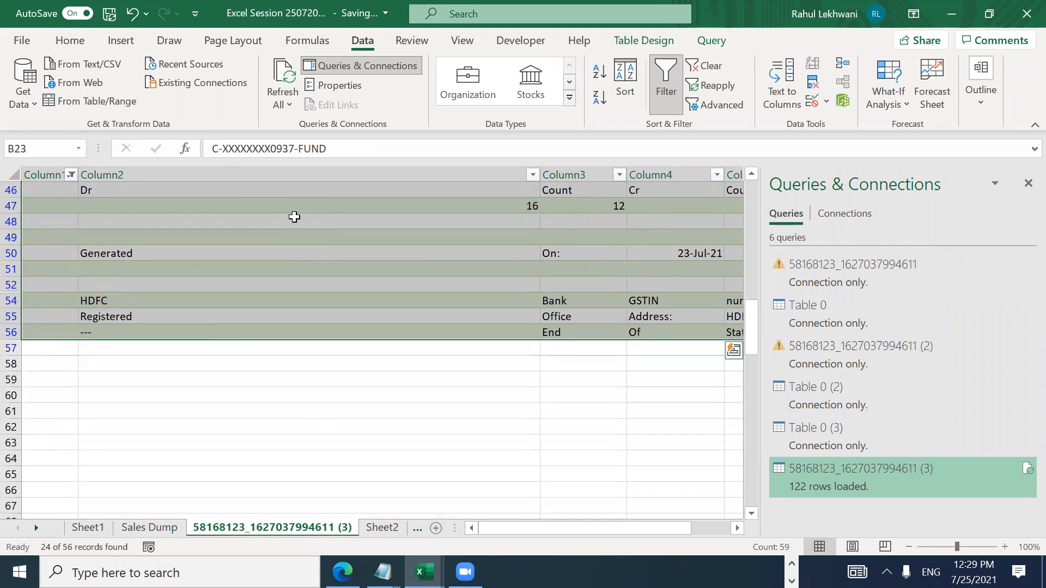
key("alt+semicolon")
key("ctrl+minus")
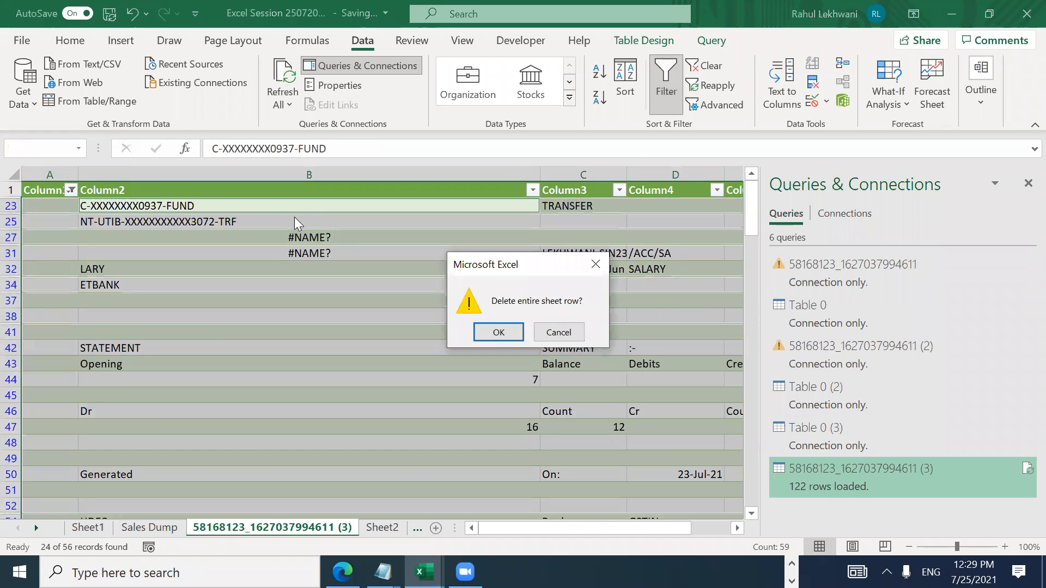
key("Return")
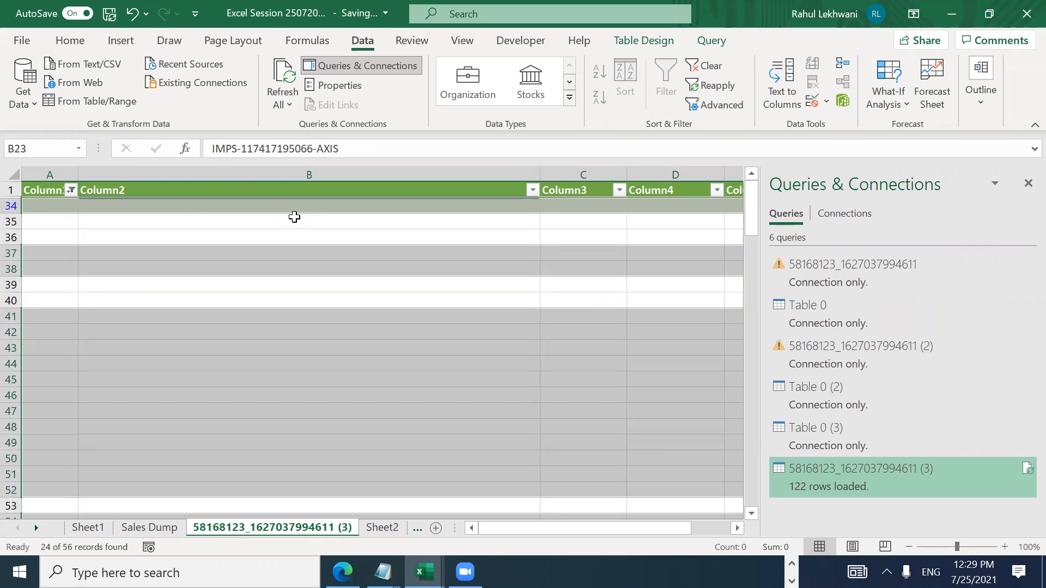
left_click(262, 385)
key("ctrl+shift+l")
key("Return")
key("ctrl+z")
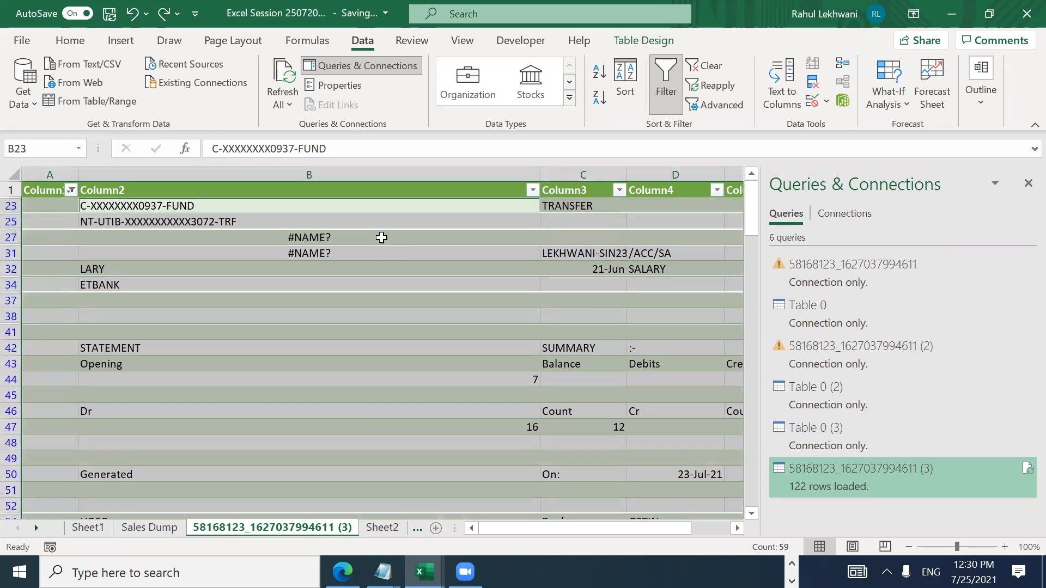
key("Down")
key("Down")
key("Up")
key("Up")
key("shift+space")
key("shift+Down")
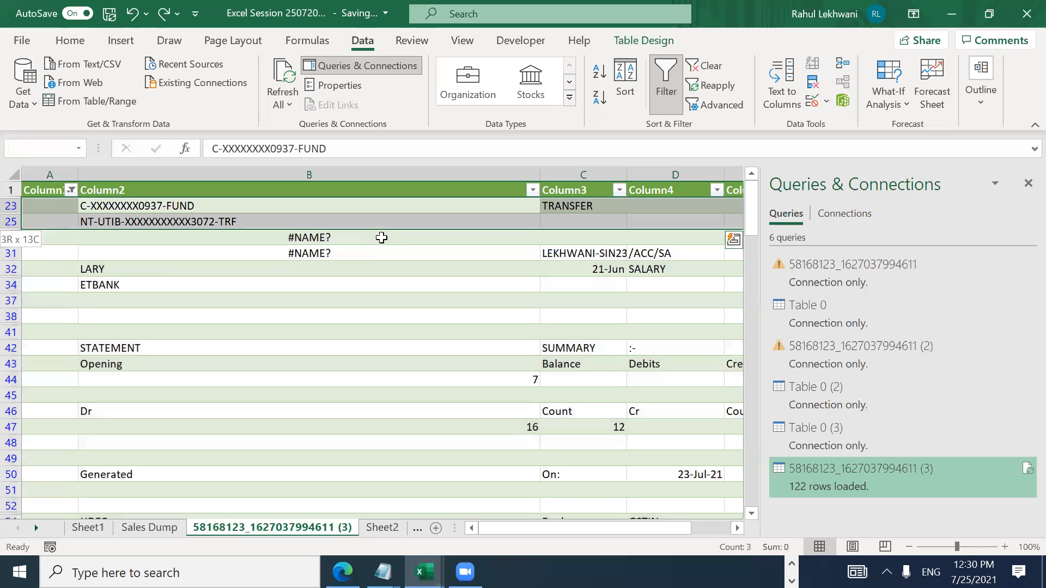
key("shift+Down")
key("shift+Down")
key("shift+Down")
key("shift+Down")
key("shift+Down")
key("shift+Down")
key("shift+Down")
key("shift+Down")
key("shift+Down")
key("shift+Down")
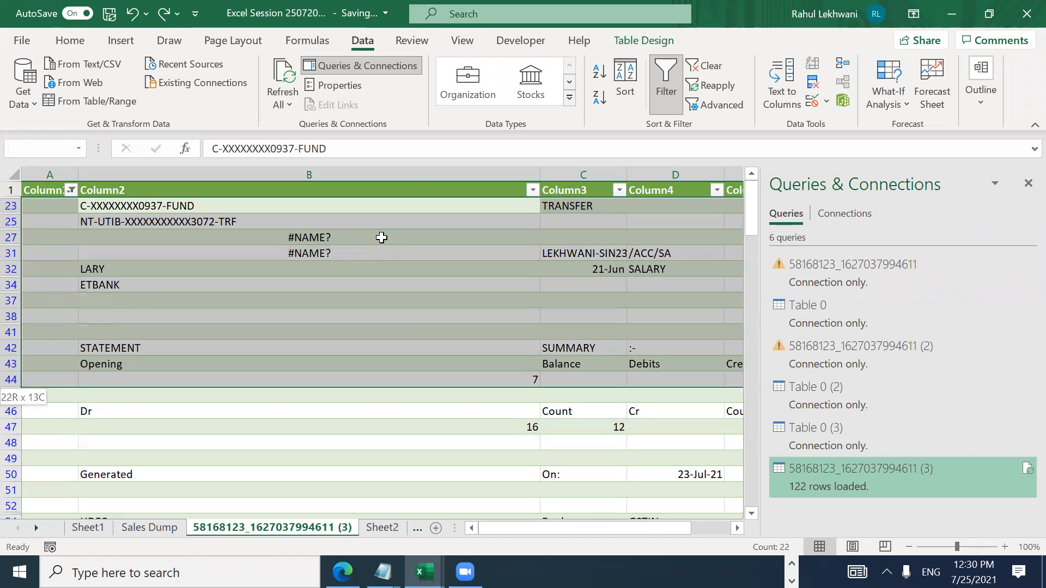
key("shift+Down")
key("shift+Down")
key("shift+Down")
key("shift+Down")
key("shift+Down")
key("shift+Down")
key("shift+Down")
key("shift+Up")
key("shift+Up")
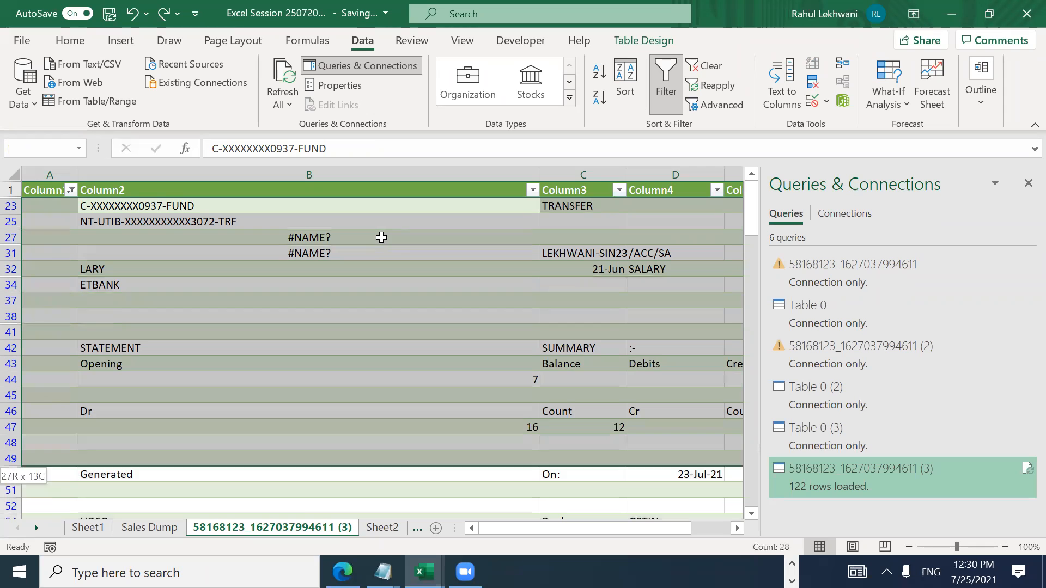
key("shift+Up")
key("shift+Up")
key("shift+Up")
key("Up")
key("Down")
key("Down")
key("Down")
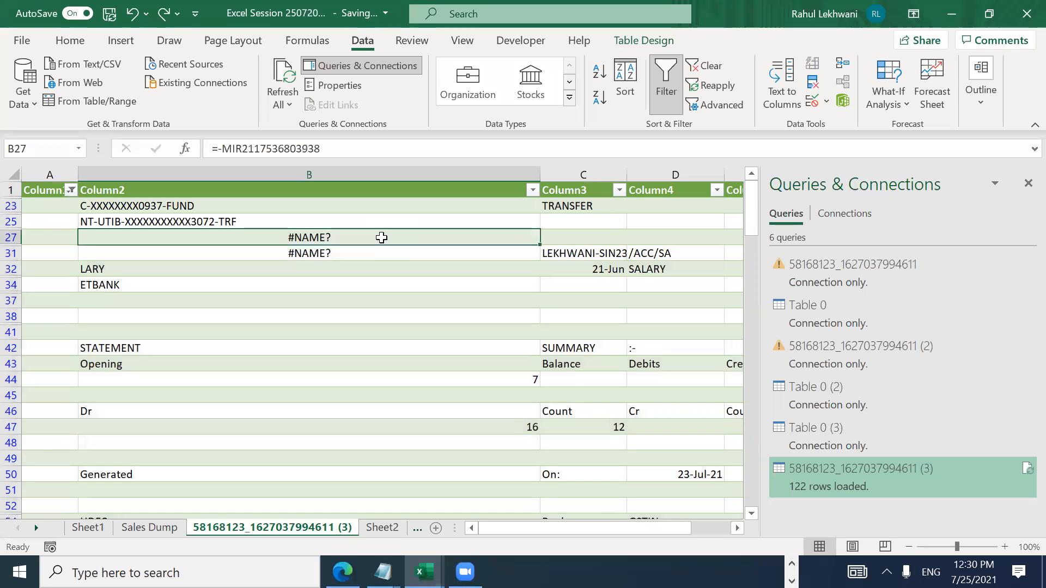
key("ctrl+Up")
right_click(283, 527)
Step: Delete the imported query sheet and go to Sheet1
left_click(330, 323)
key("Return")
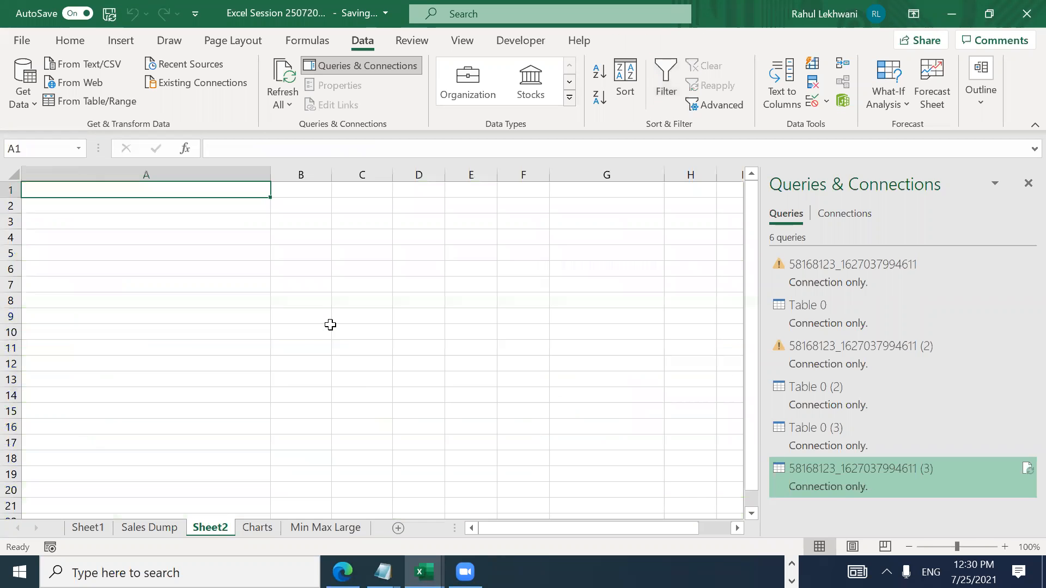
right_click(203, 528)
left_click(98, 534)
left_click(98, 533)
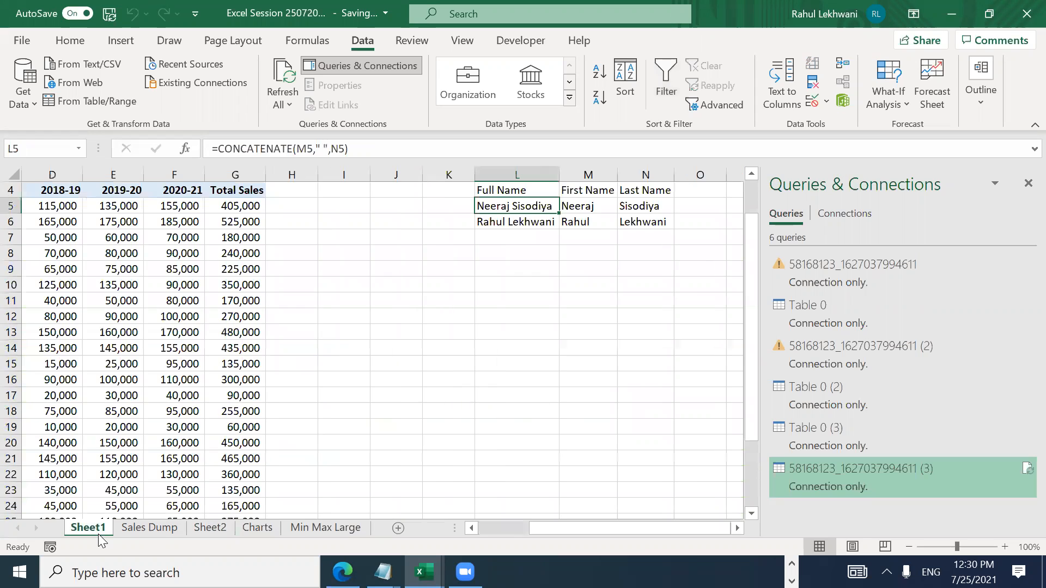
Step: Review the full-name formulas and row 7 on Sheet1, then show the empty Sheet2
key("Down")
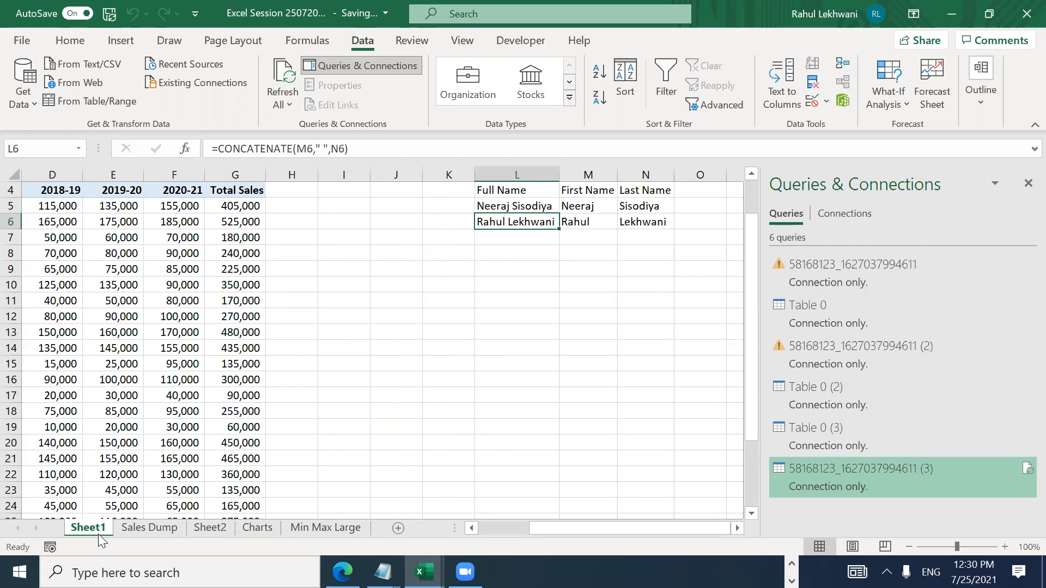
key("Down")
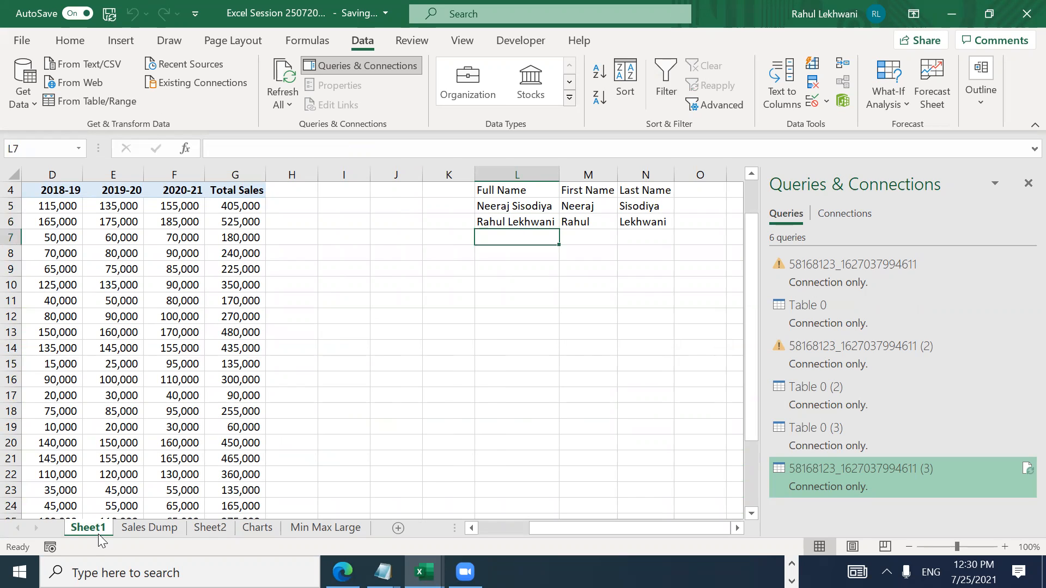
key("Right")
key("Right")
key("Left")
key("Left")
key("Left")
key("Left")
key("Right")
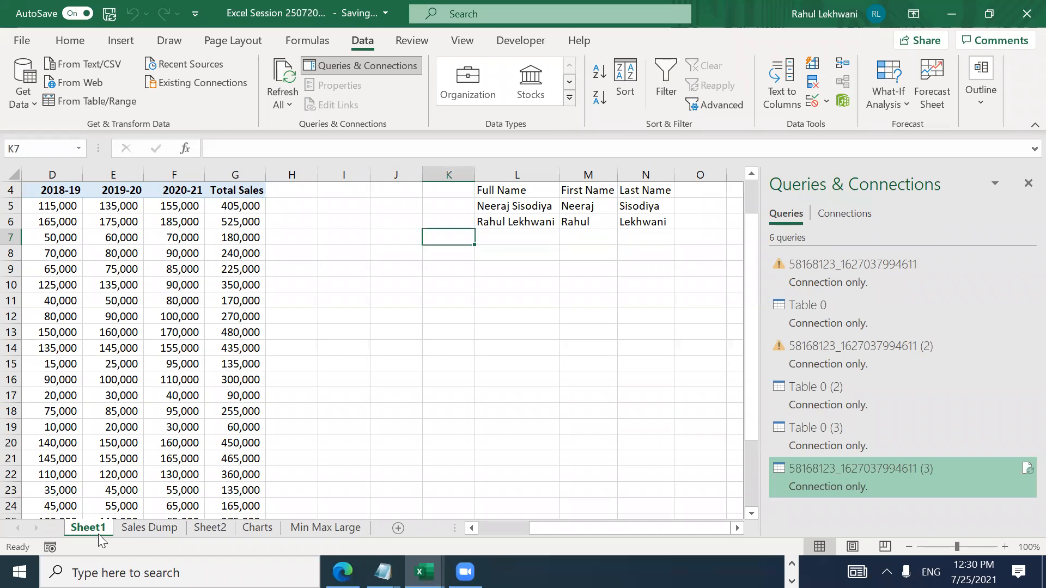
key("Left")
key("Left")
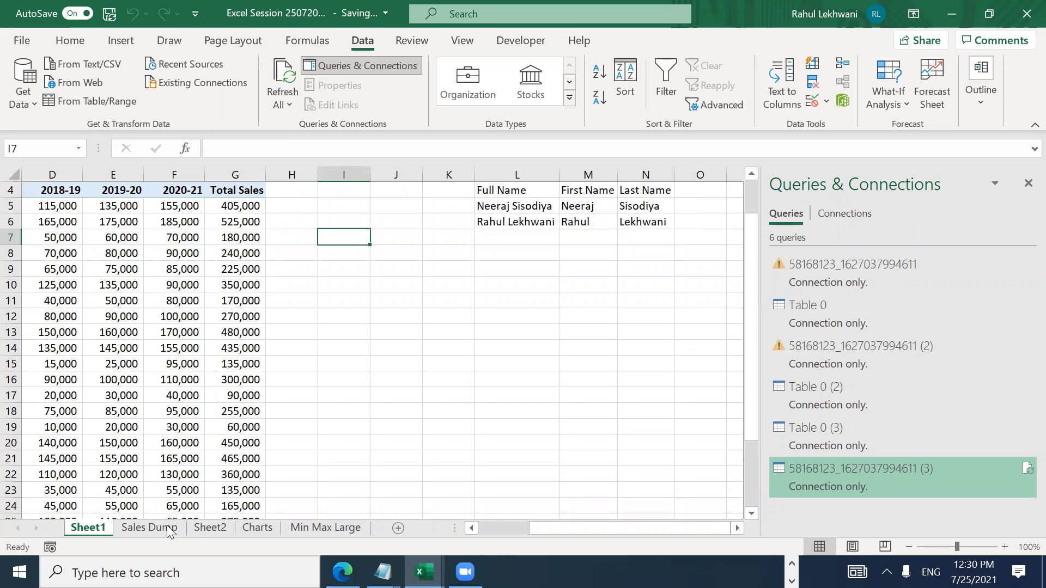
left_click(202, 527)
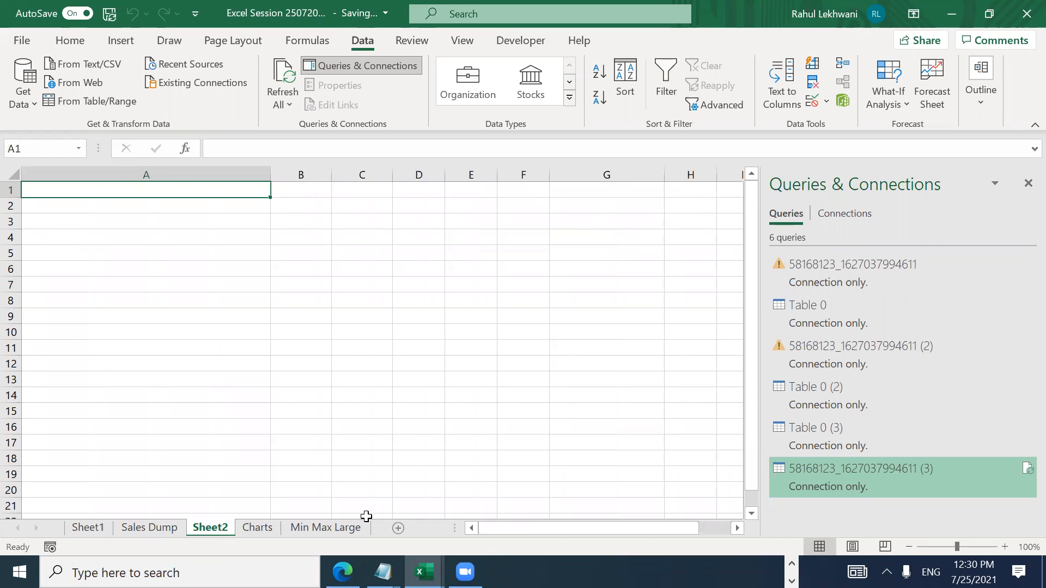
left_click(791, 564)
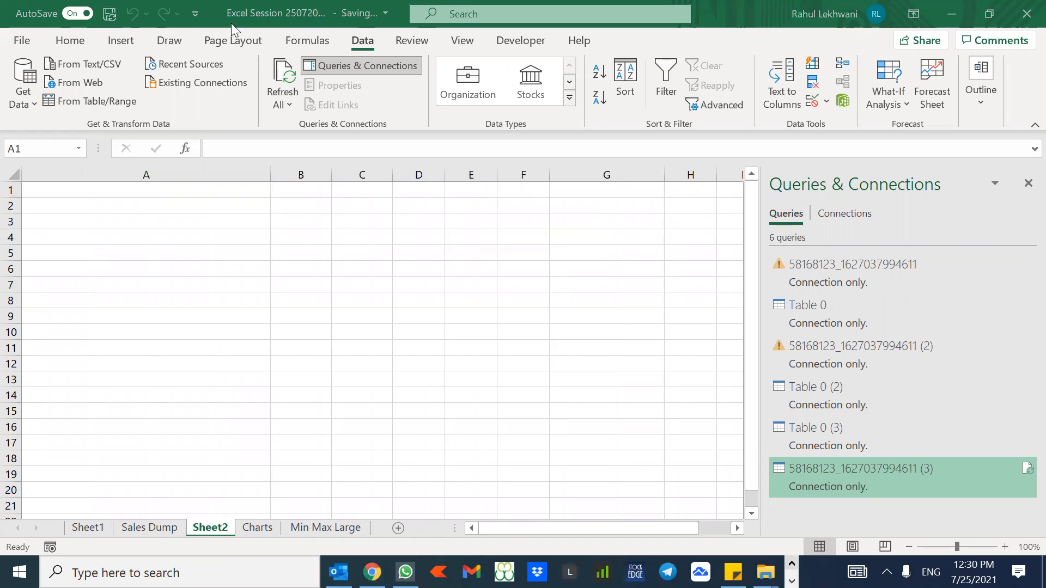
Step: Search Google in Chrome for 'pdf to excel converter' and open the abcdpdf.com result
left_click(221, 10)
left_click(381, 346)
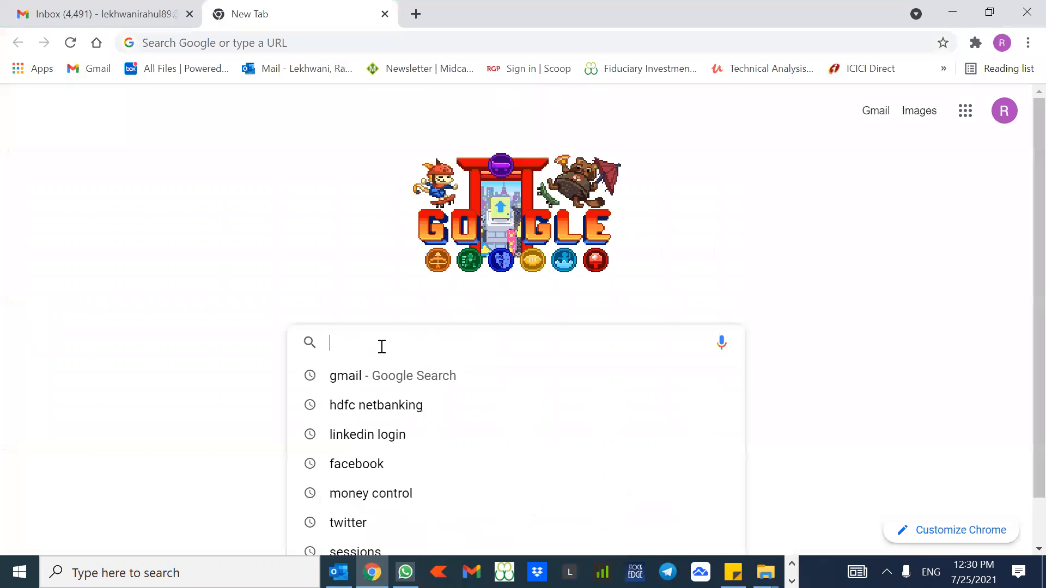
type("pdf to ex")
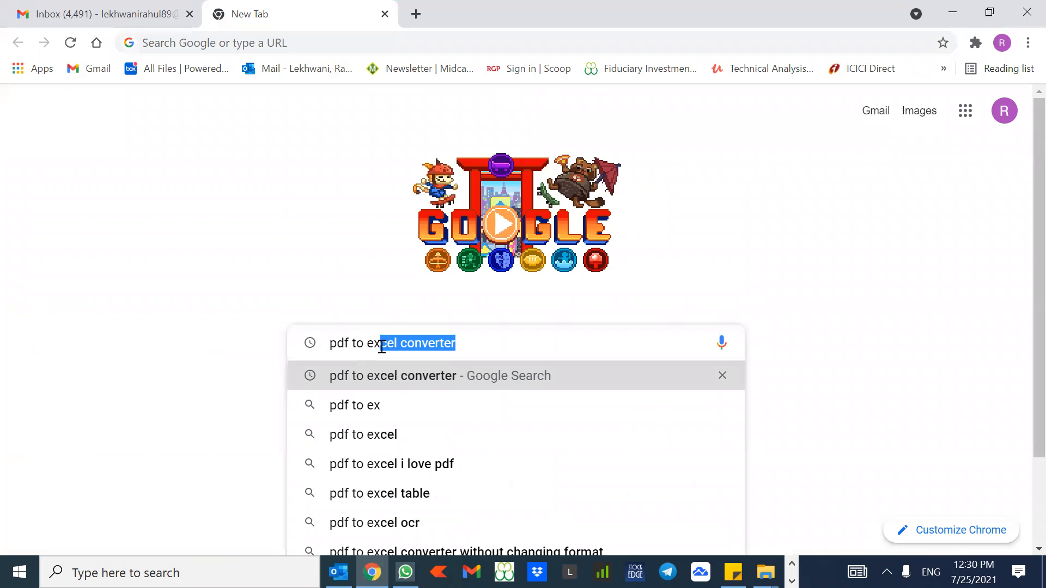
key("Return")
left_click(264, 250)
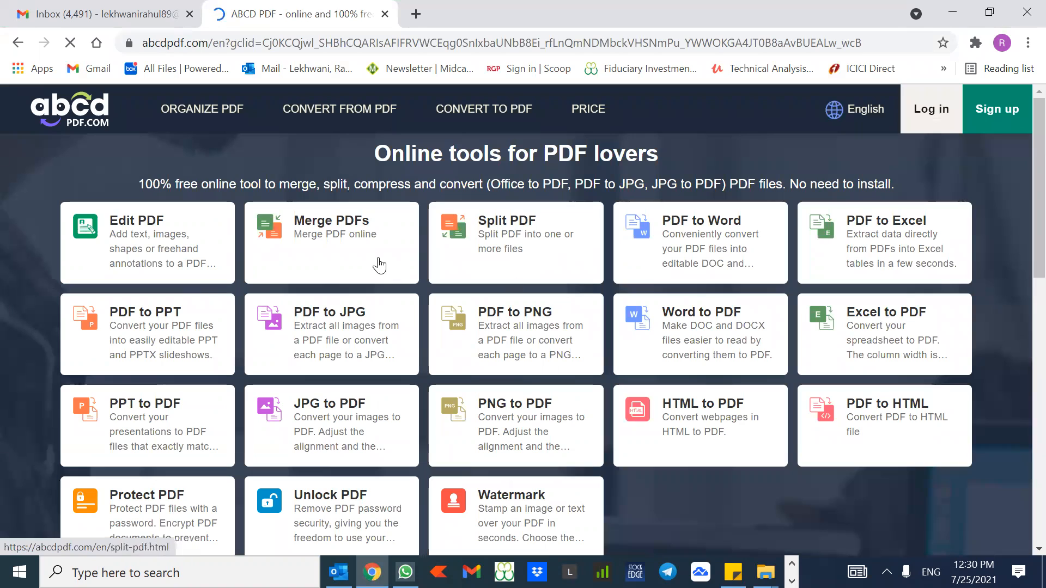
Step: In abcdpdf's PDF to Excel tool, upload Desktop > Python > Project 1 Question & Answers
left_click(866, 254)
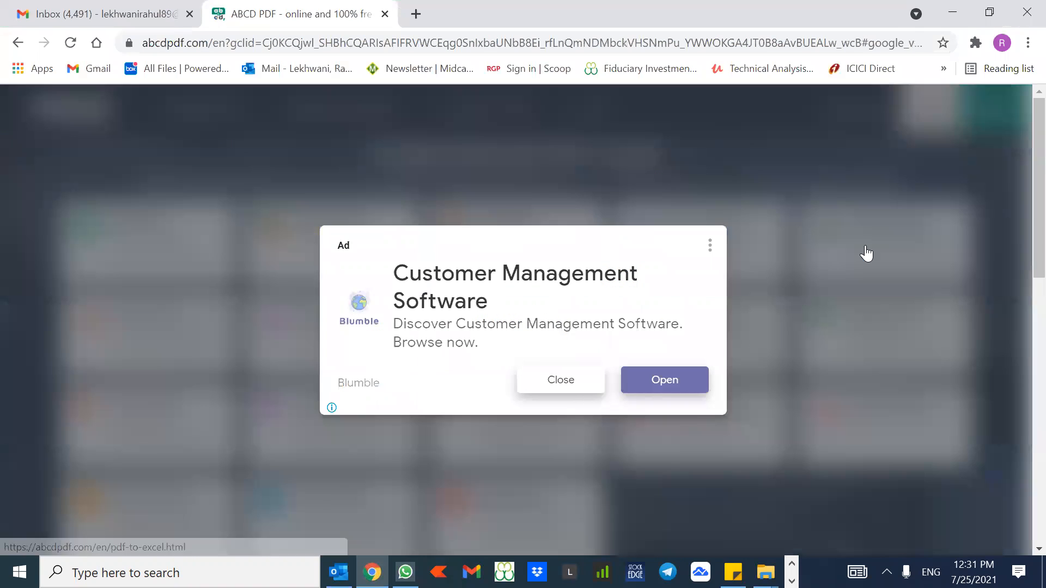
left_click(561, 380)
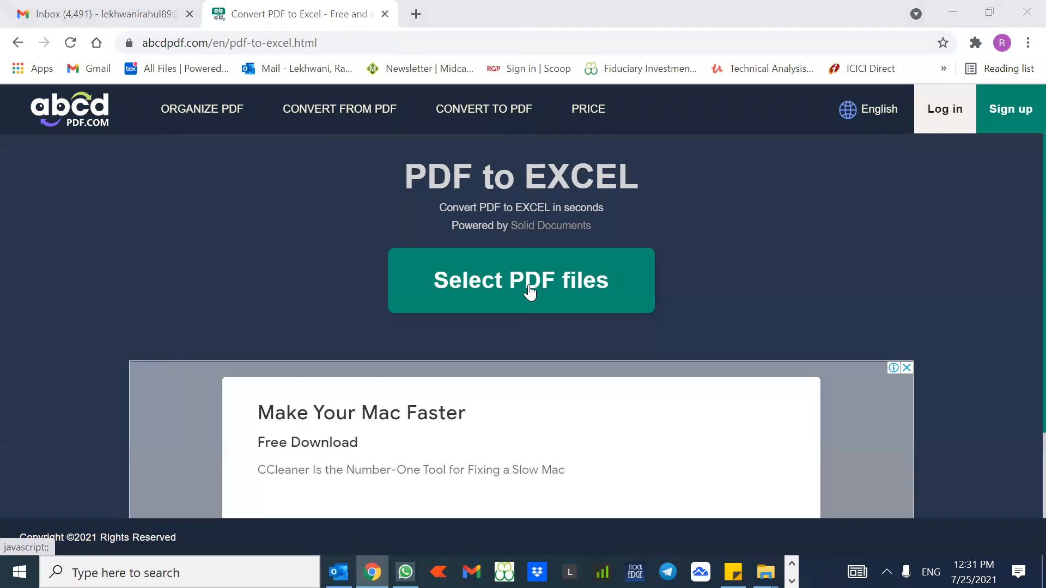
left_click(530, 293)
scroll(129, 106, "up", 5)
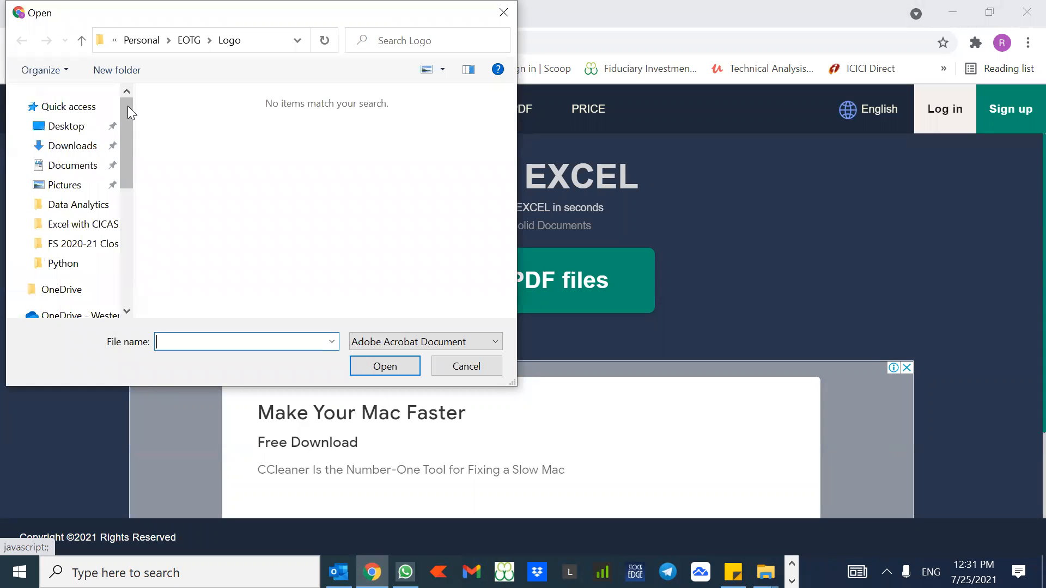
left_click(82, 126)
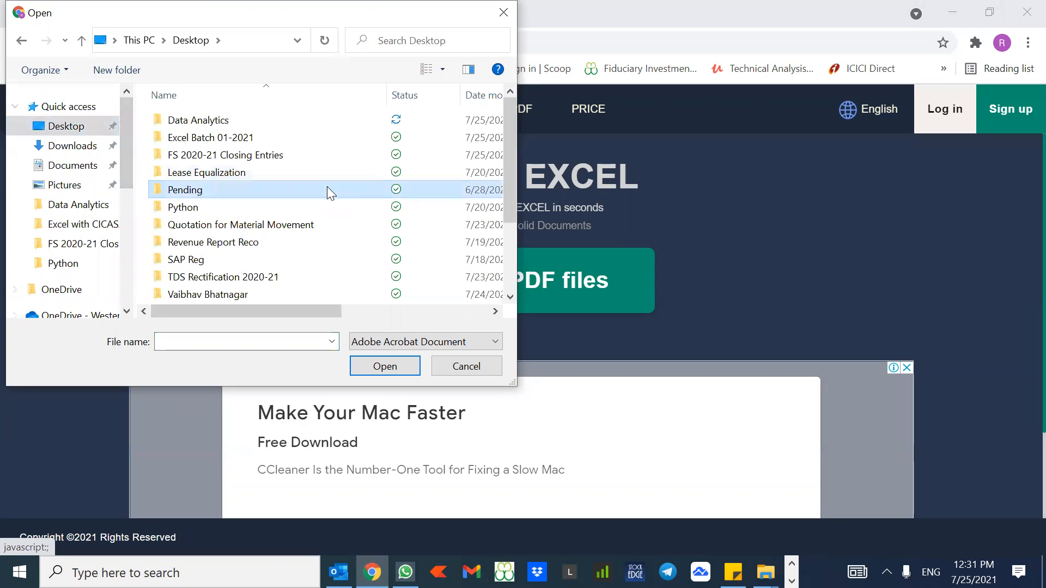
key("Down")
key("Down")
key("Up")
key("Return")
key("Down")
key("Up")
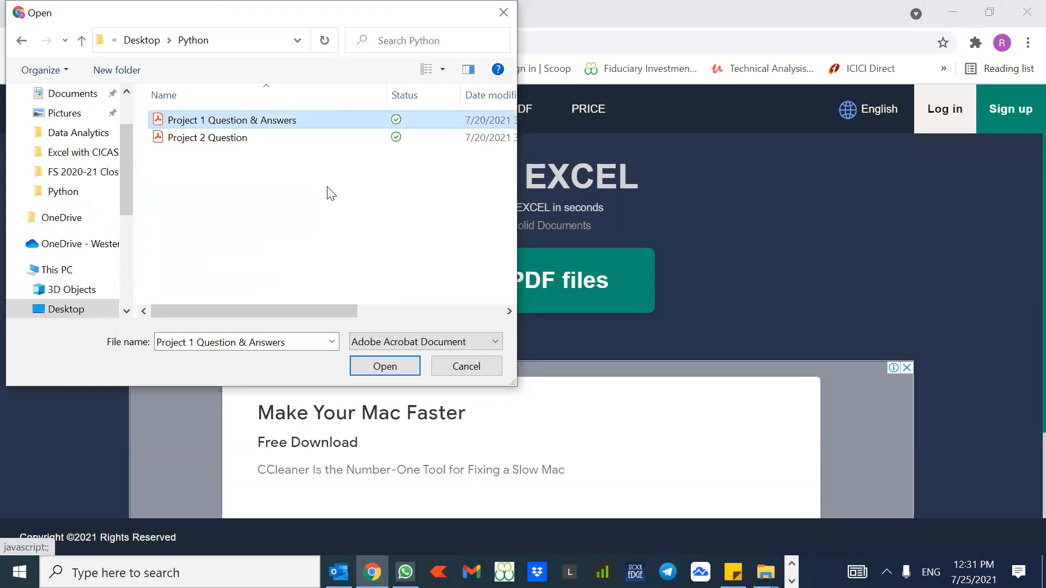
key("Return")
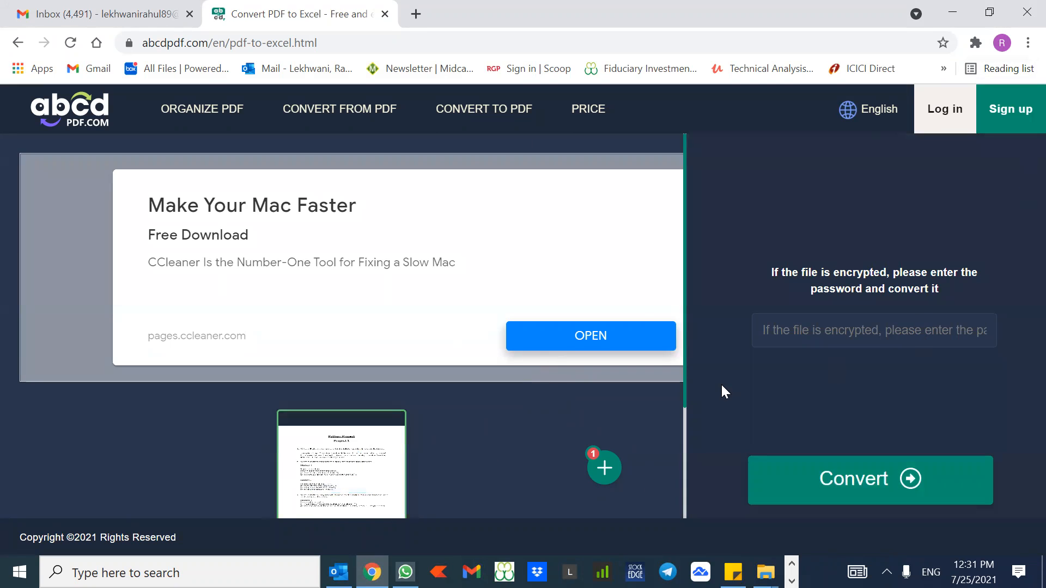
Step: Convert the PDF to Excel, download the .xlsx file and open it
left_click(868, 486)
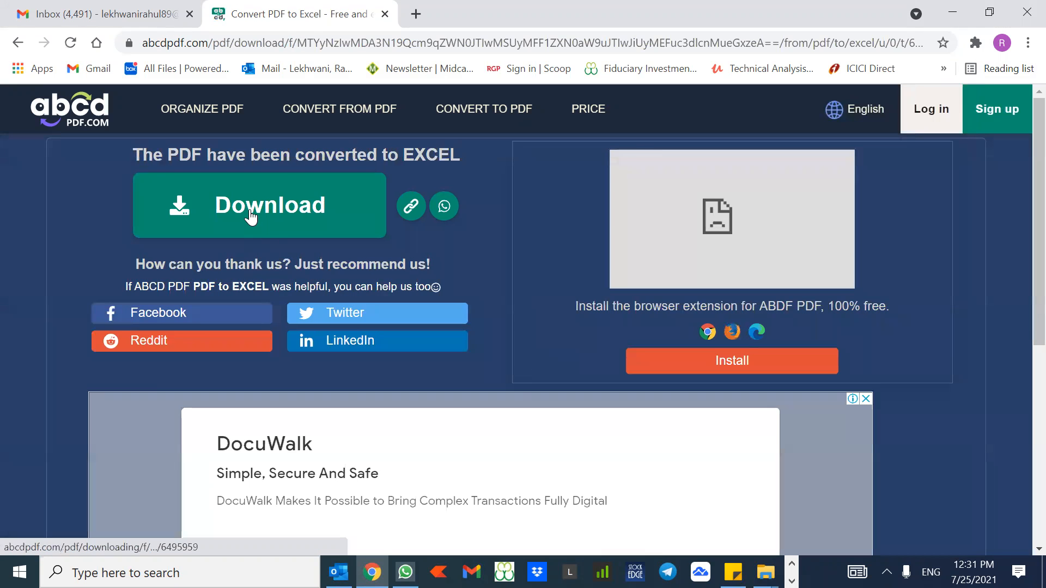
left_click(250, 210)
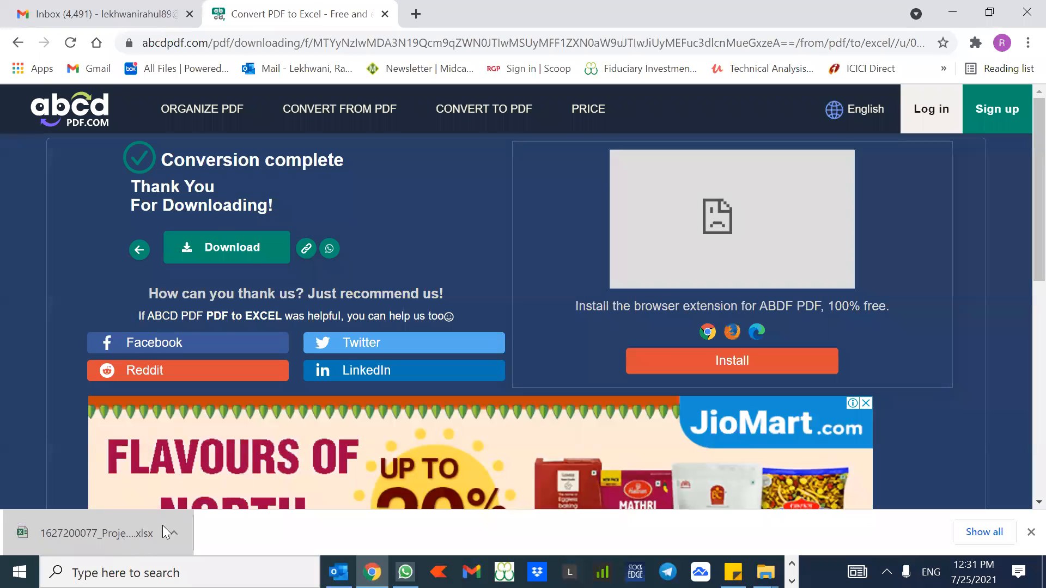
left_click(113, 524)
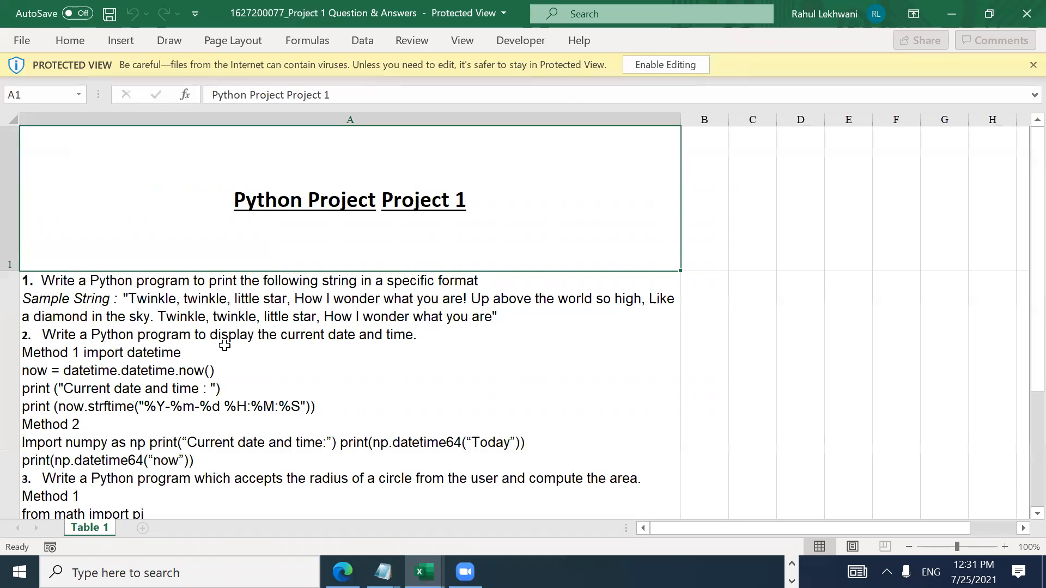
Step: Browse the Project 1 questions and select column A to show the Home commands
key("Down")
key("Down")
key("Down")
key("Down")
key("Down")
key("Down")
key("Up")
key("Up")
key("Up")
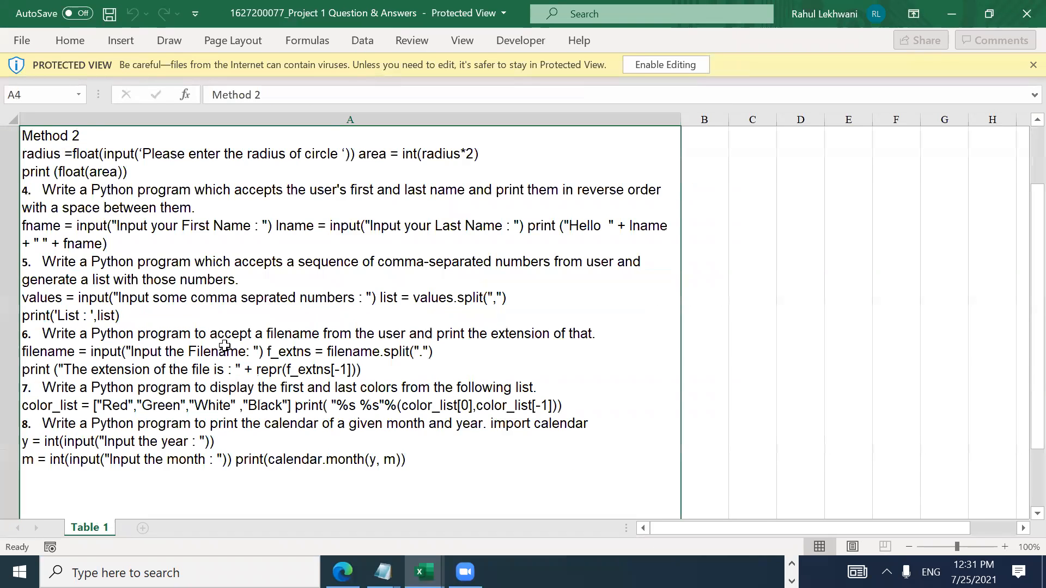
key("Up")
key("Up")
key("Up")
key("Down")
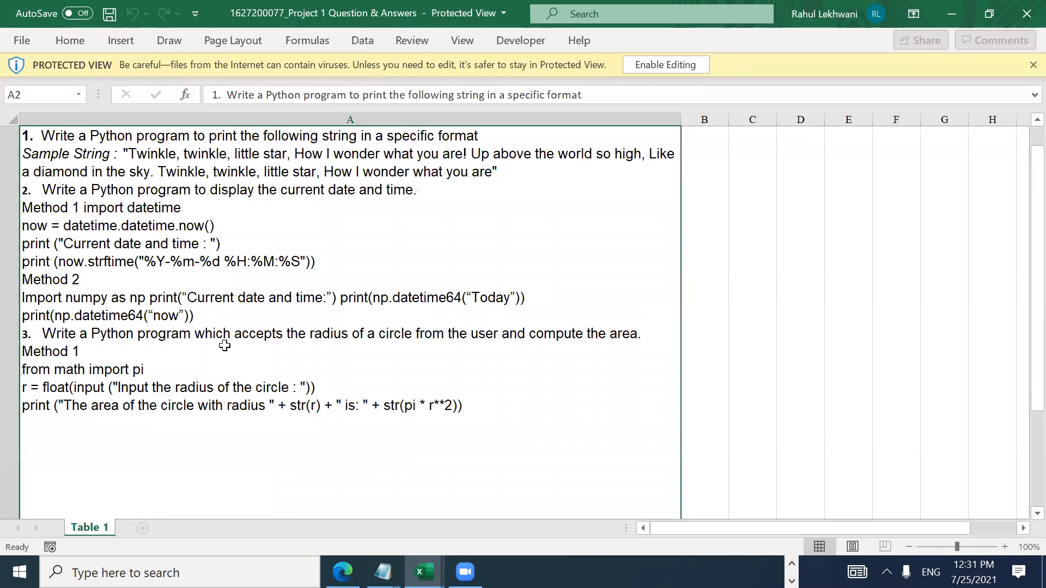
key("Down")
key("Down")
key("Up")
key("Up")
key("Up")
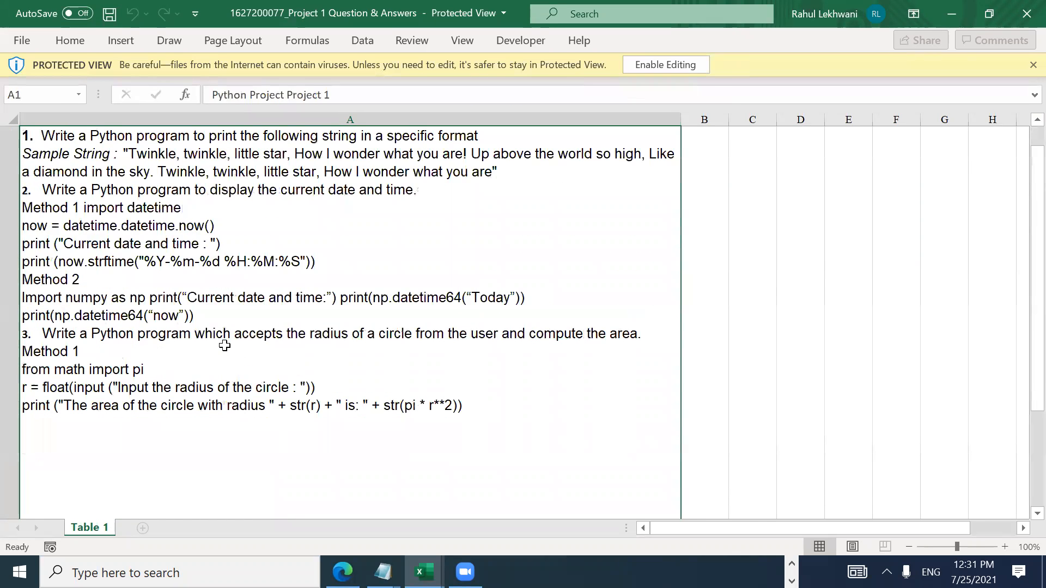
key("Down")
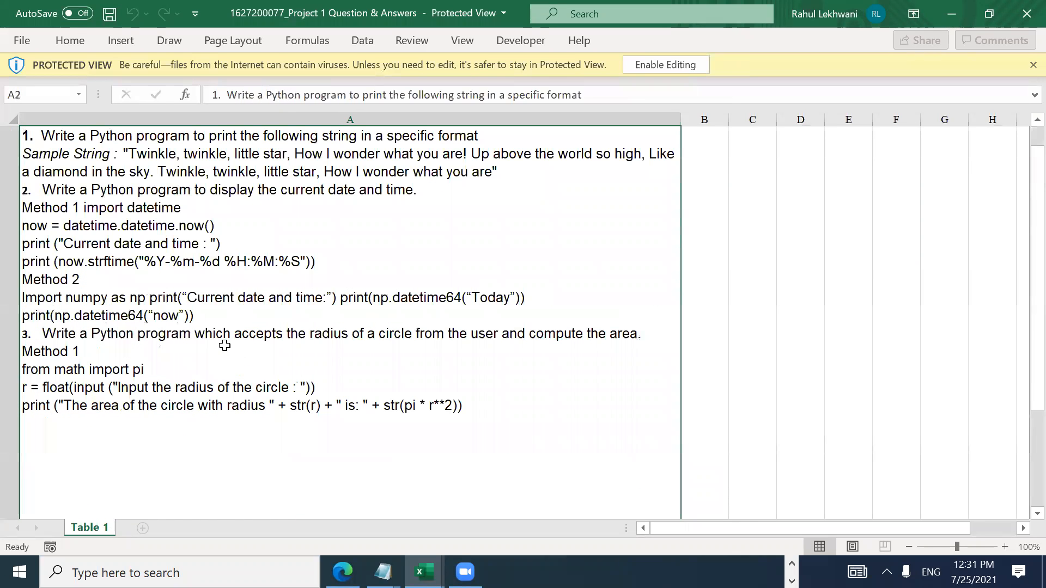
key("Up")
key("ctrl+space")
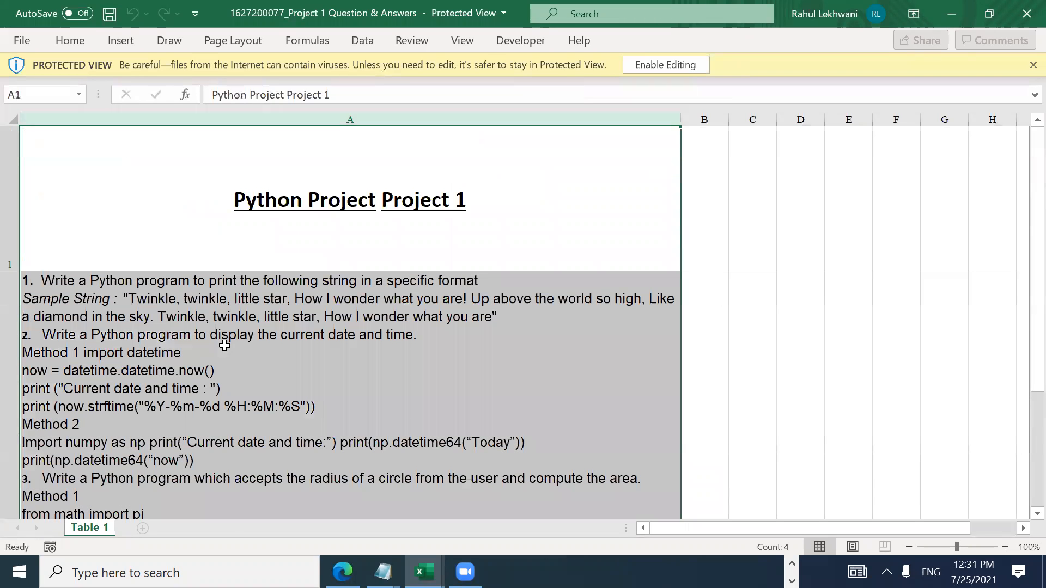
key("alt")
key("h")
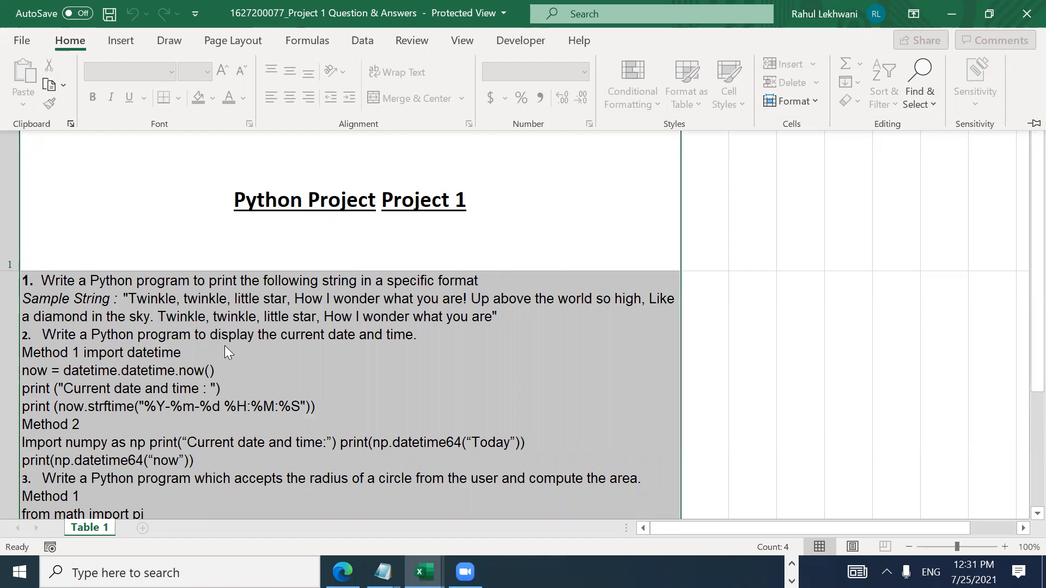
Step: Look over the title and first question again, then close the Project 1 workbook
left_click(363, 394)
scroll(350, 369, "down", 1)
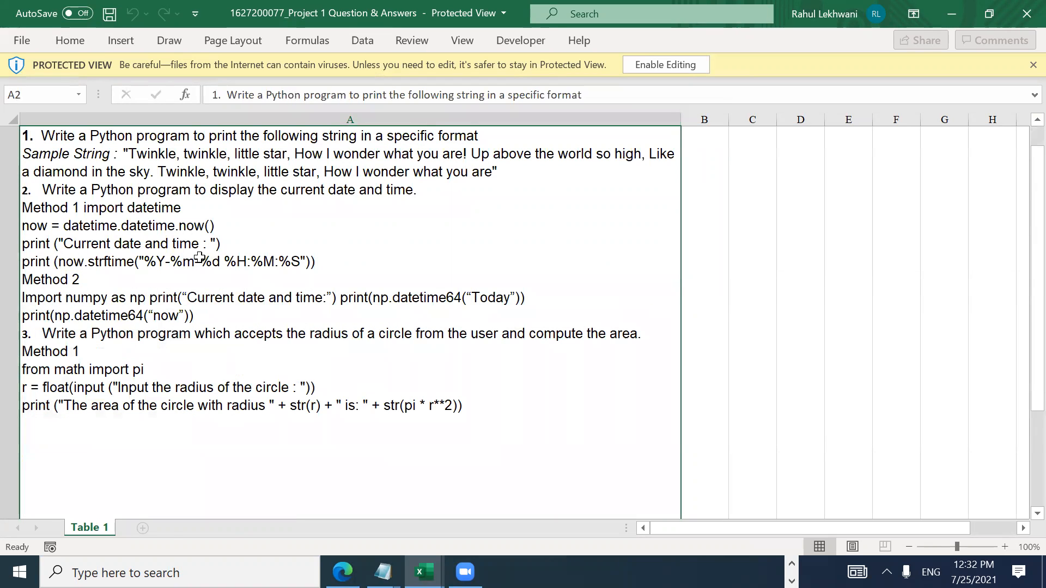
key("Up")
key("Down")
key("Down")
key("Down")
key("Up")
key("Up")
key("Up")
key("Down")
key("Up")
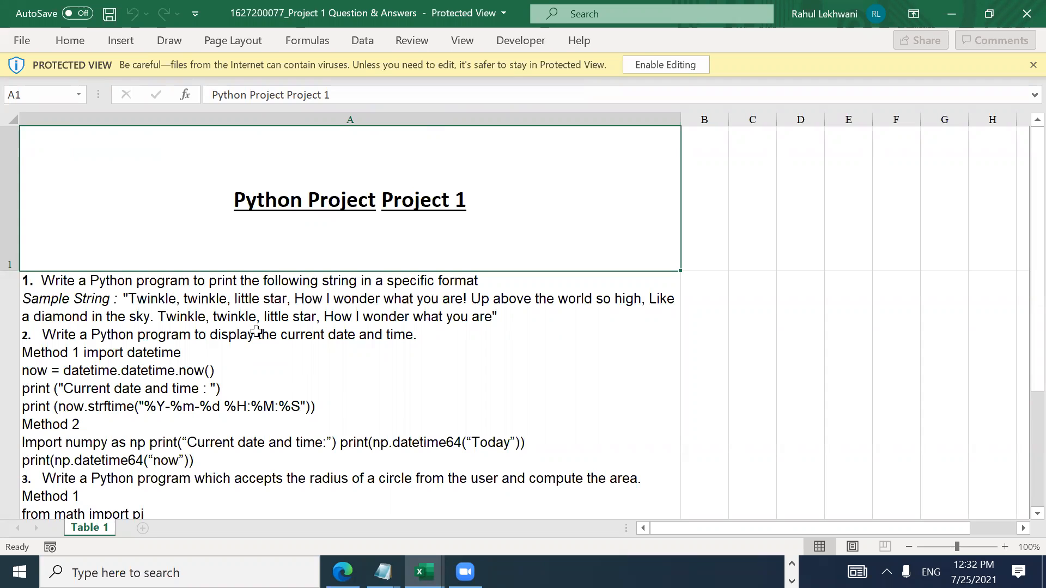
left_click(1027, 14)
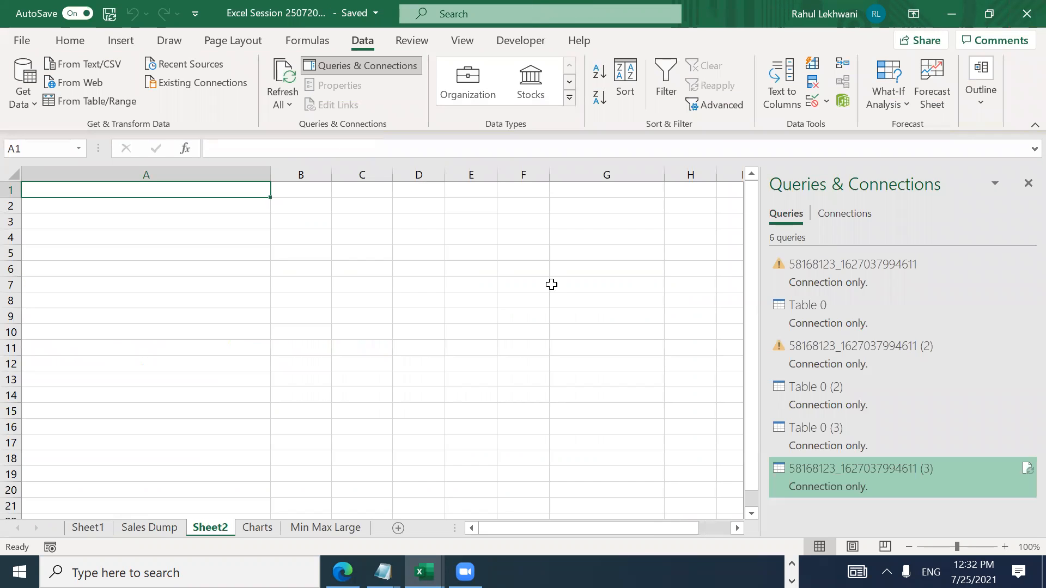
Step: On Sheet1, select the PivotTable range A4:G30 down to Grand Total and copy it
right_click(212, 531)
left_click(161, 294)
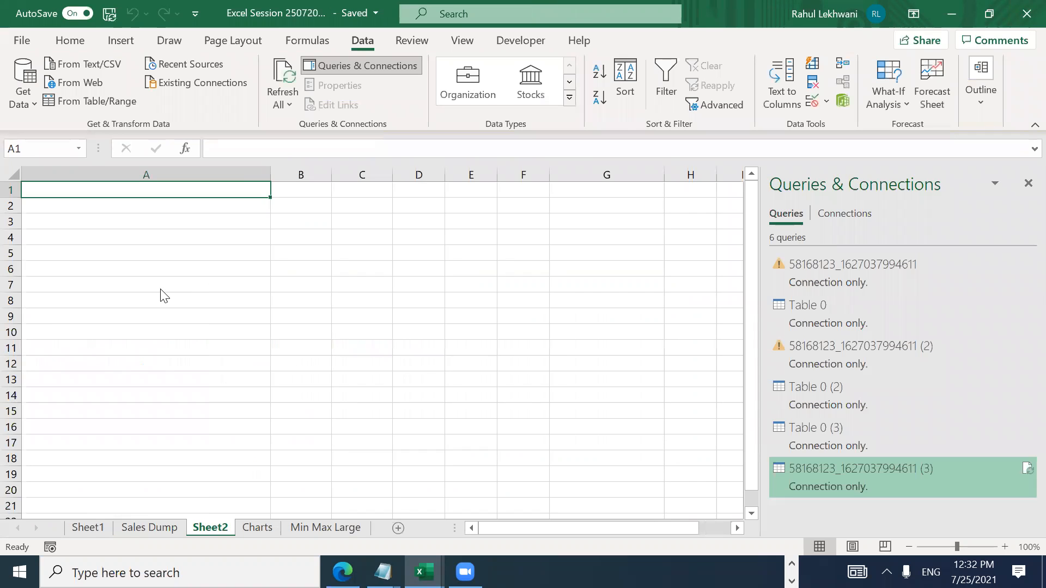
left_click(89, 528)
key("Up")
key("Up")
key("Up")
key("Left")
key("Left")
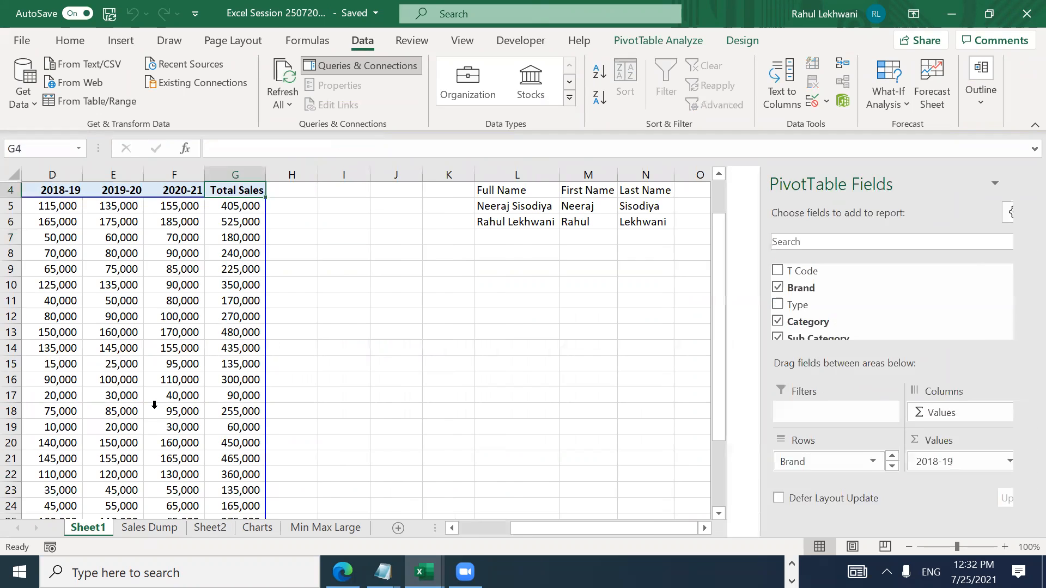
key("ctrl+Left")
key("ctrl+shift+Right")
key("shift+Down")
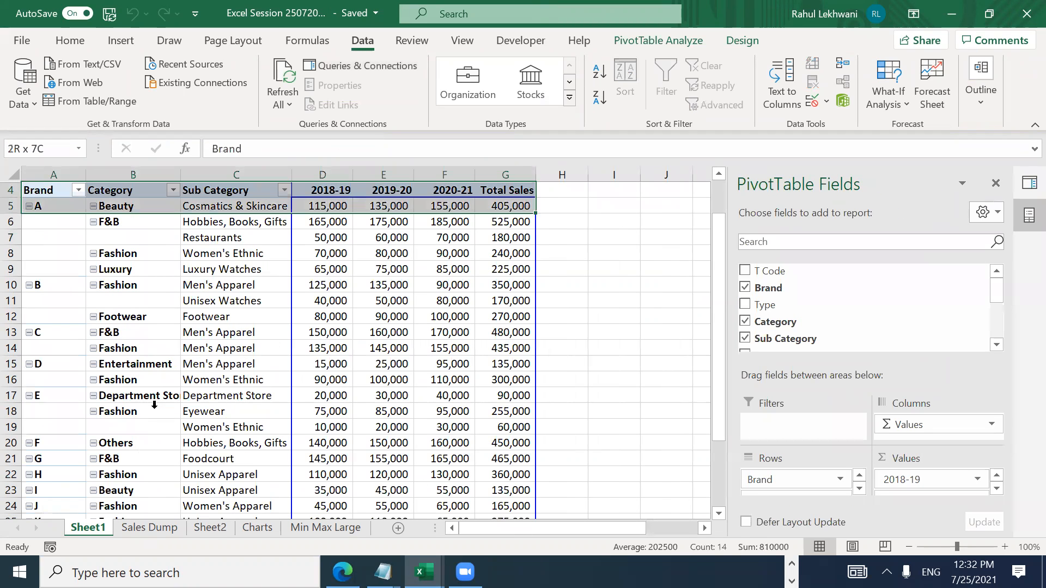
key("ctrl+shift+Down")
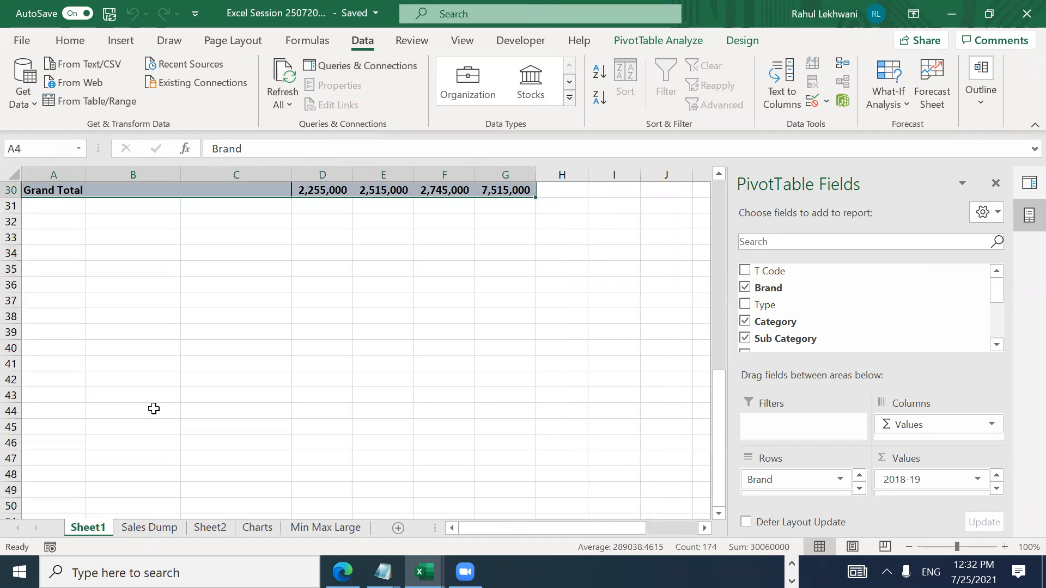
key("ctrl+c")
Step: Paste the PivotTable as values into new workbook Book2 and AutoFit columns A–G
key("ctrl+n")
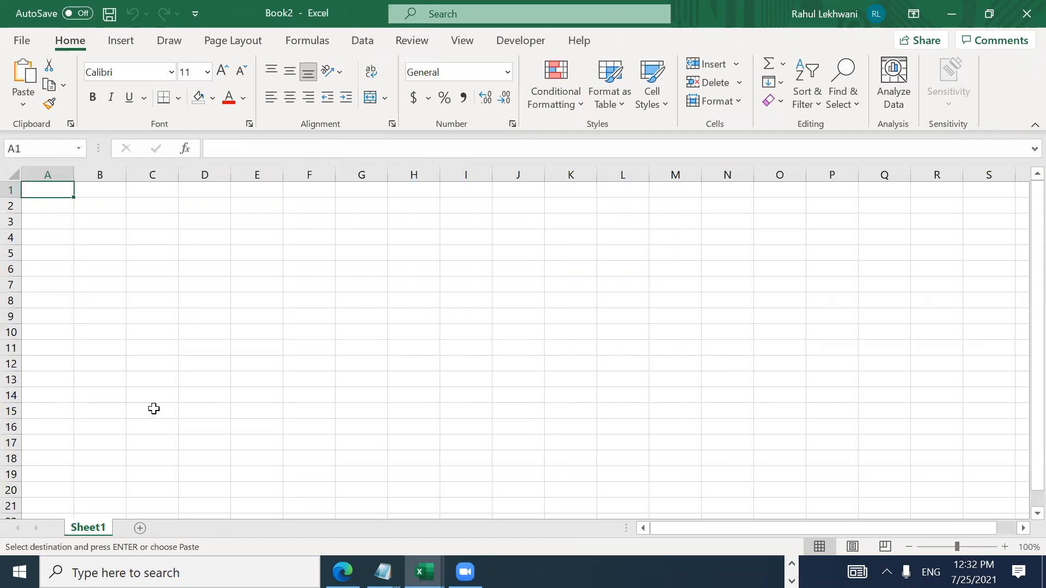
key("alt+h")
key("v")
key("s")
key("v")
key("Return")
key("alt+h")
key("o")
key("i")
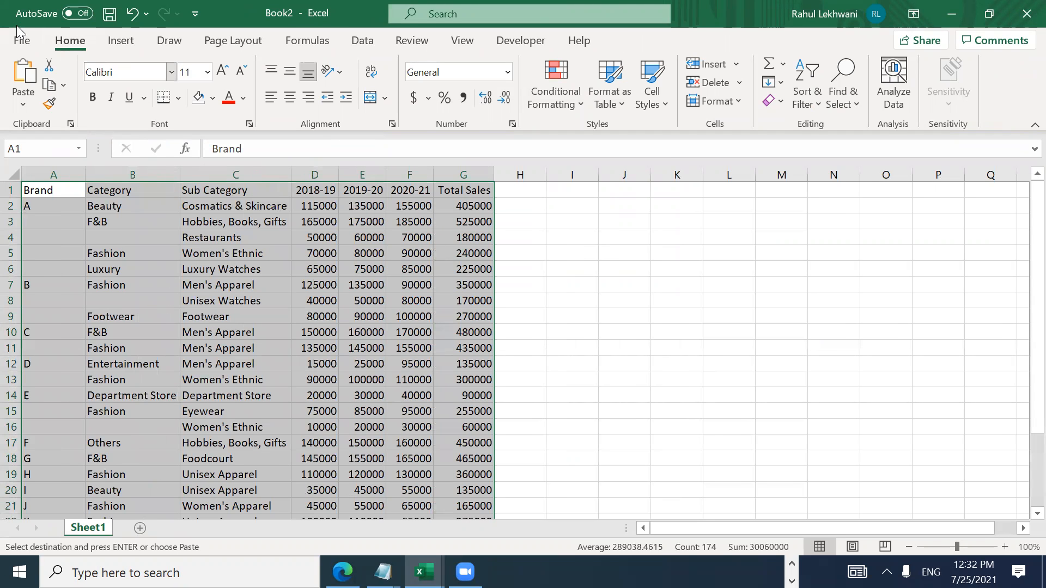
Step: Print Book2 with Microsoft Print to PDF, saving the PDF named 12 on the Desktop
left_click(21, 46)
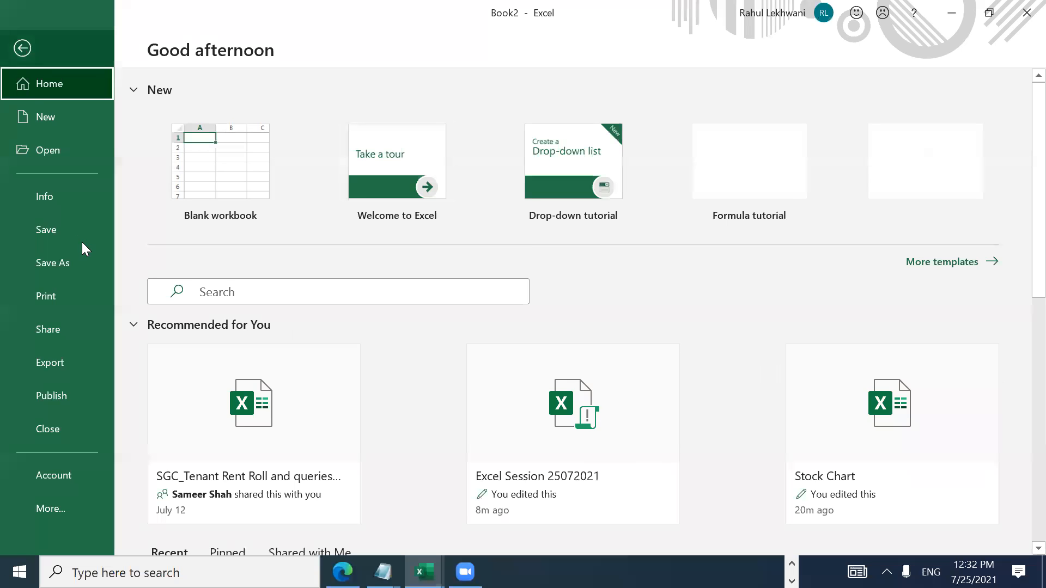
left_click(62, 306)
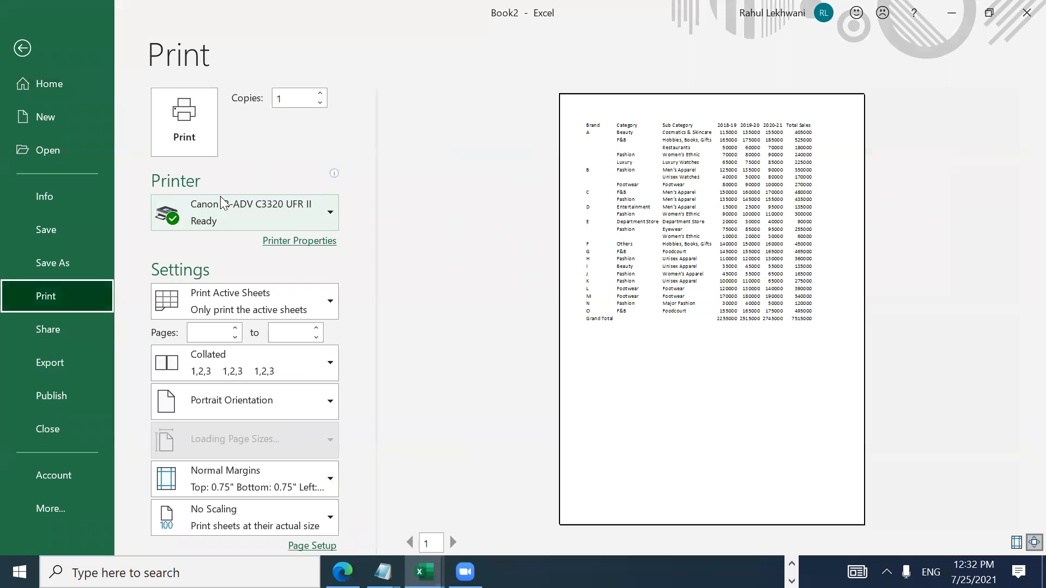
left_click(222, 225)
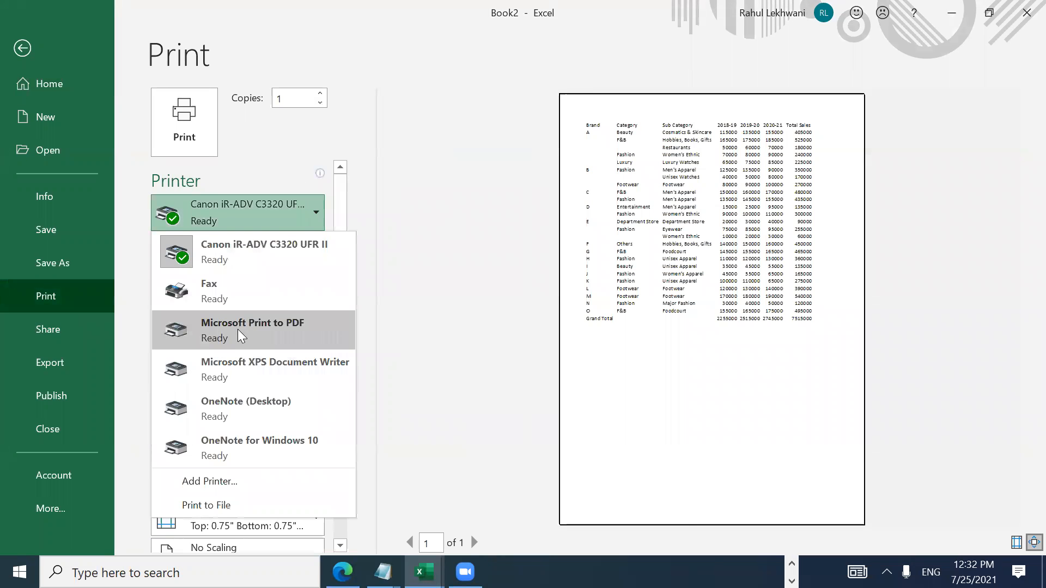
left_click(238, 330)
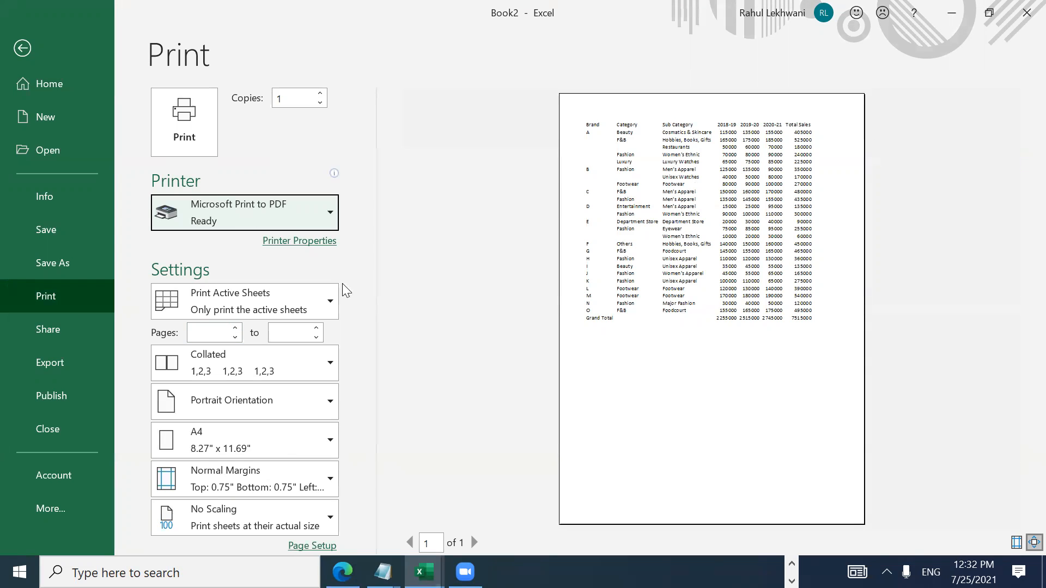
left_click(316, 220)
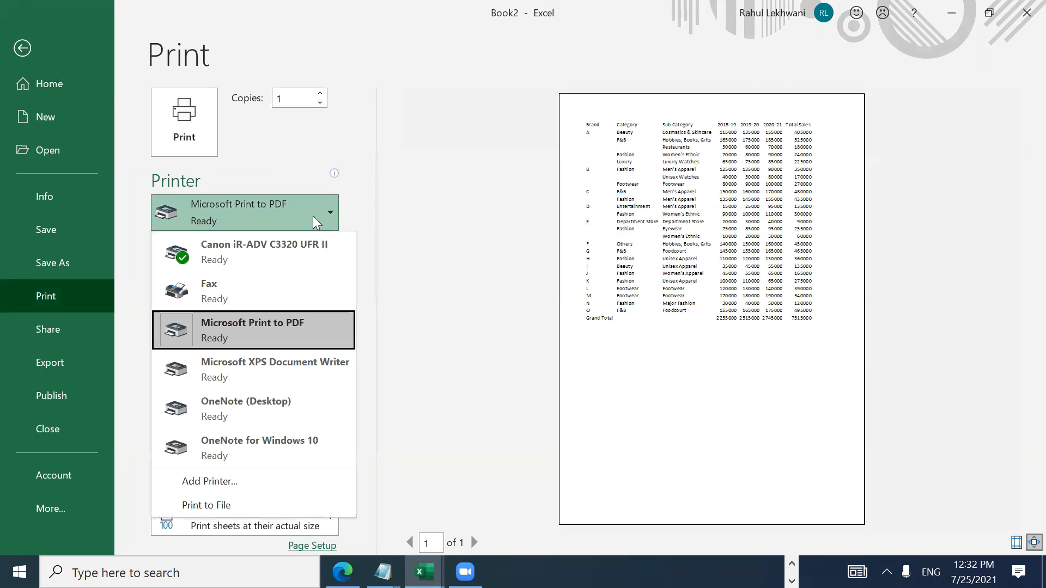
left_click(316, 220)
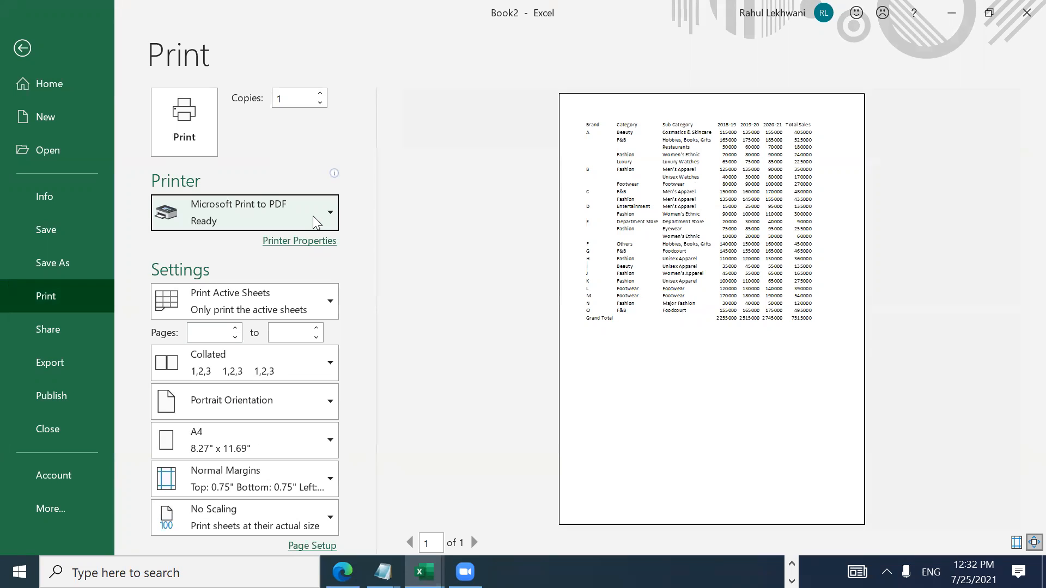
left_click(199, 134)
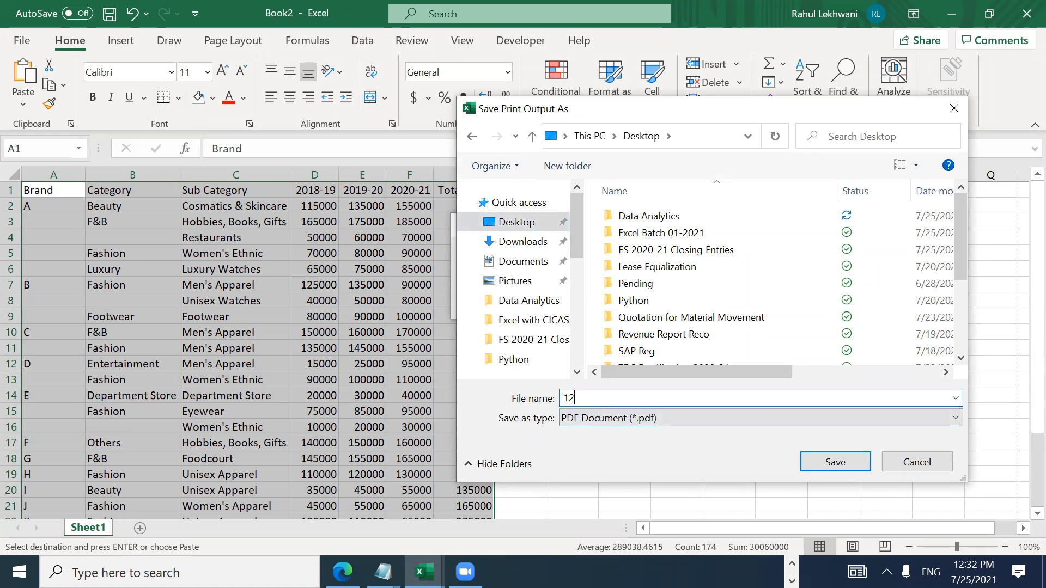
key("Return")
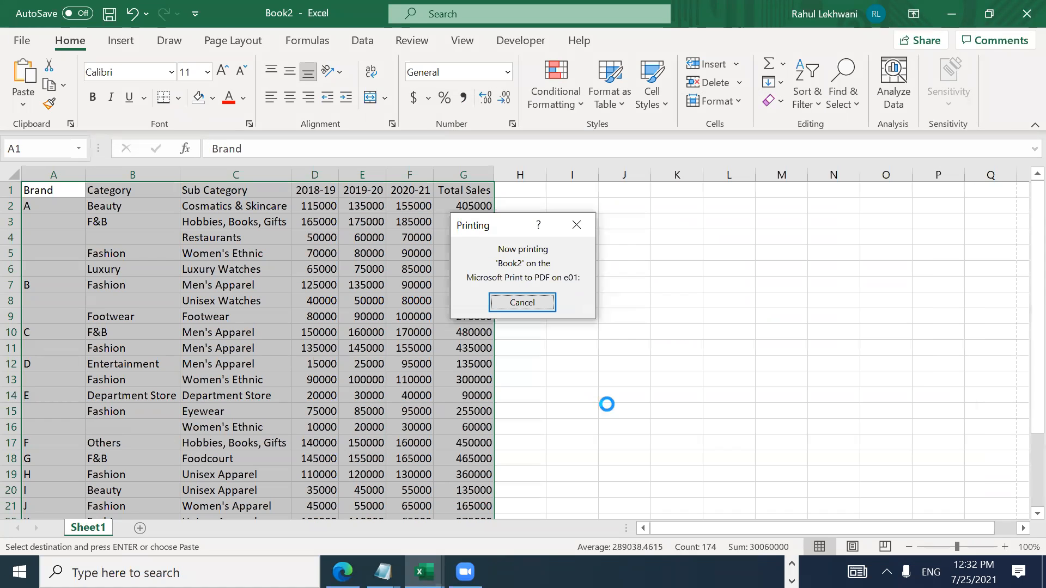
Step: Discard Book2 without saving and open 123.pdf from the desktop
left_click(1022, 13)
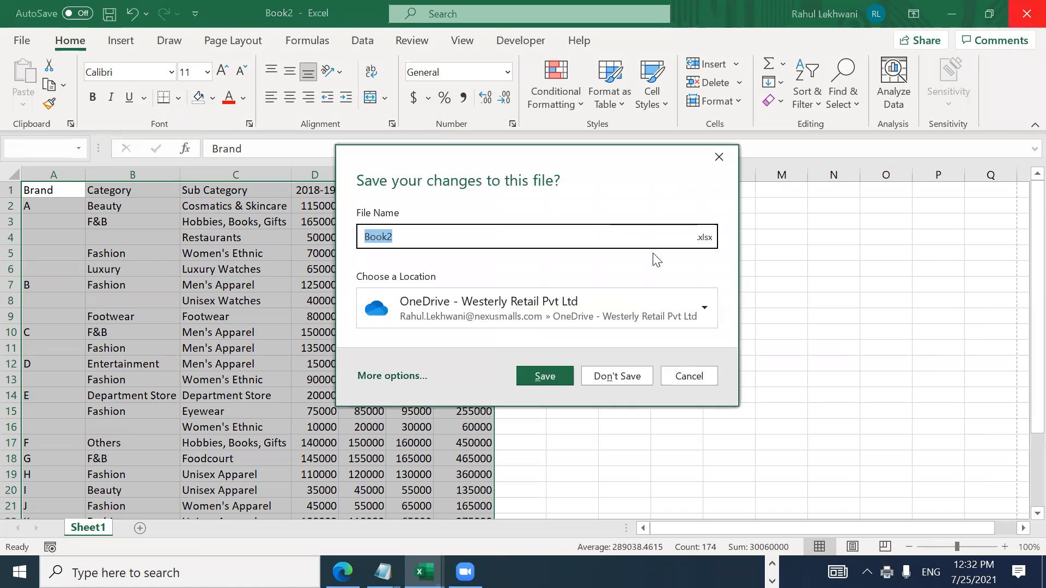
left_click(597, 376)
key("super+d")
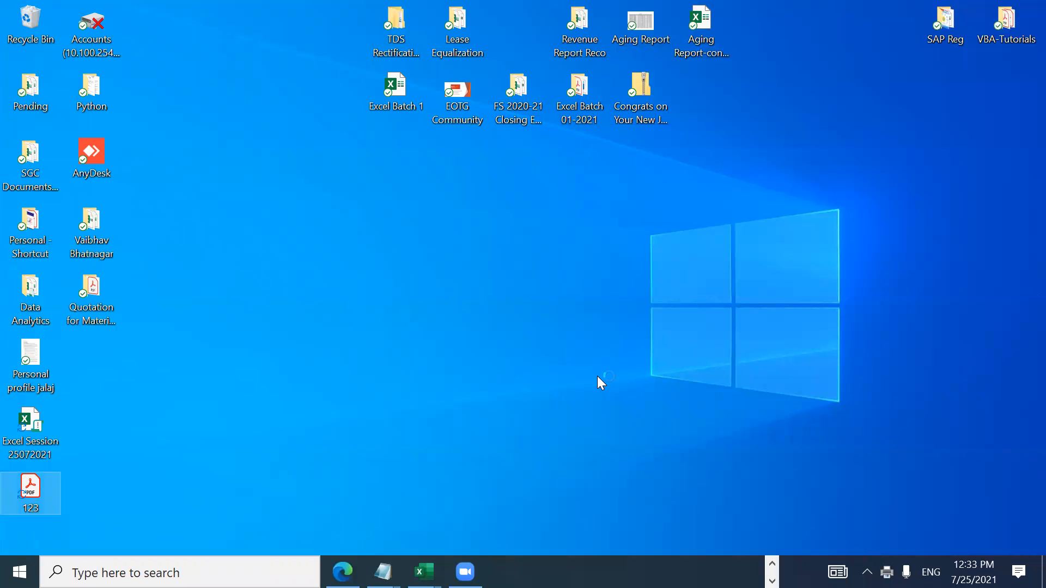
key("Return")
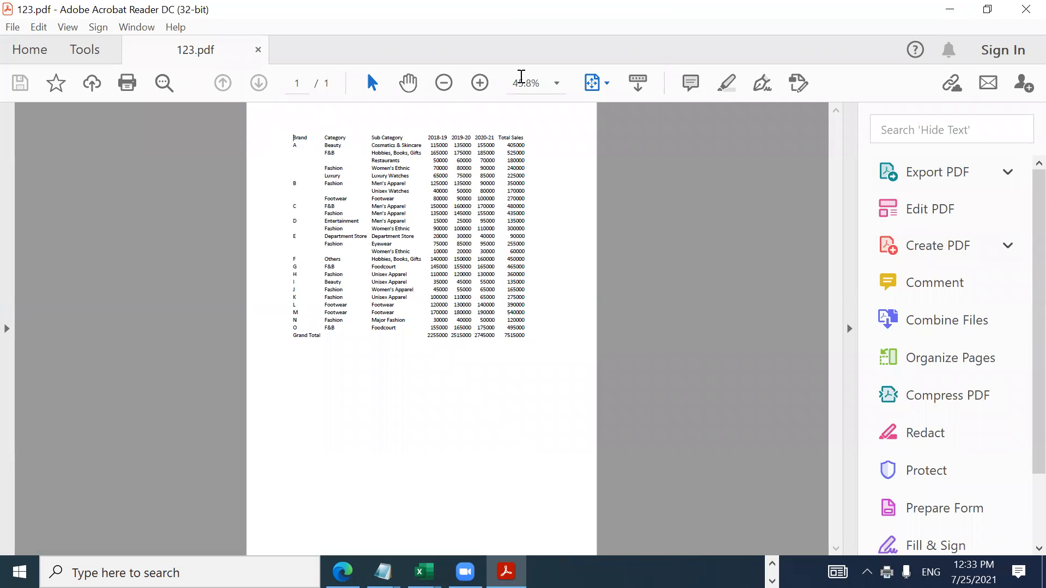
Step: Zoom 123.pdf to 107%, scroll through the brand sales table, then close Acrobat
left_click(479, 84)
left_click(479, 83)
left_click(480, 84)
left_click(479, 84)
left_click(479, 83)
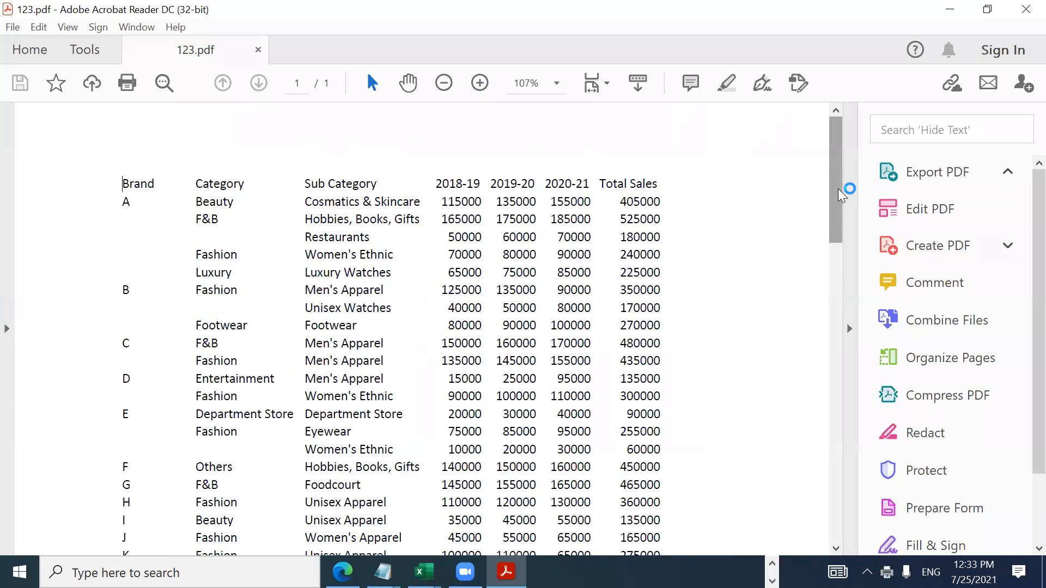
left_click_drag(836, 190, 862, 376)
left_click_drag(839, 340, 850, 167)
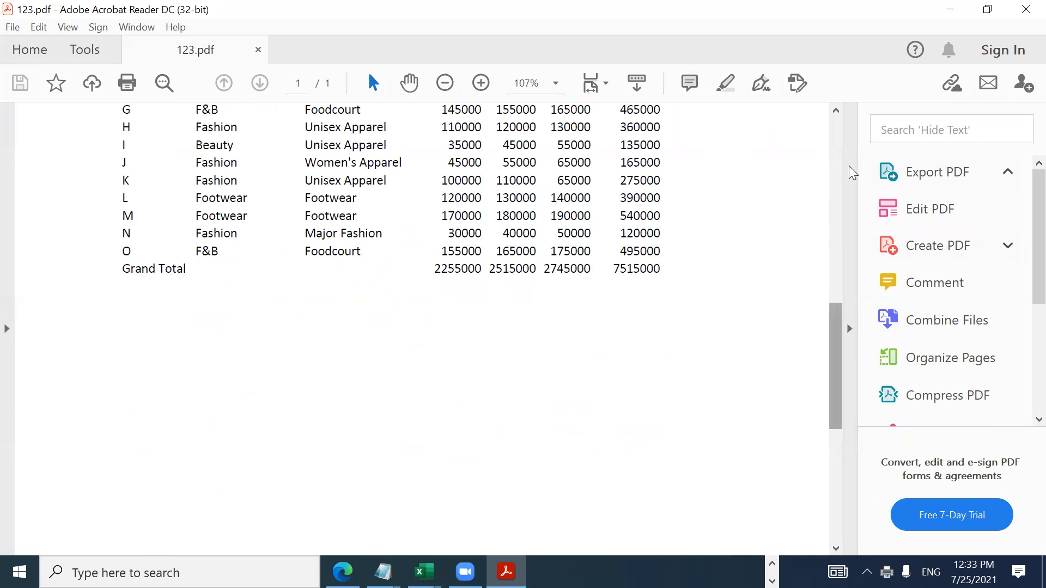
left_click(1024, 7)
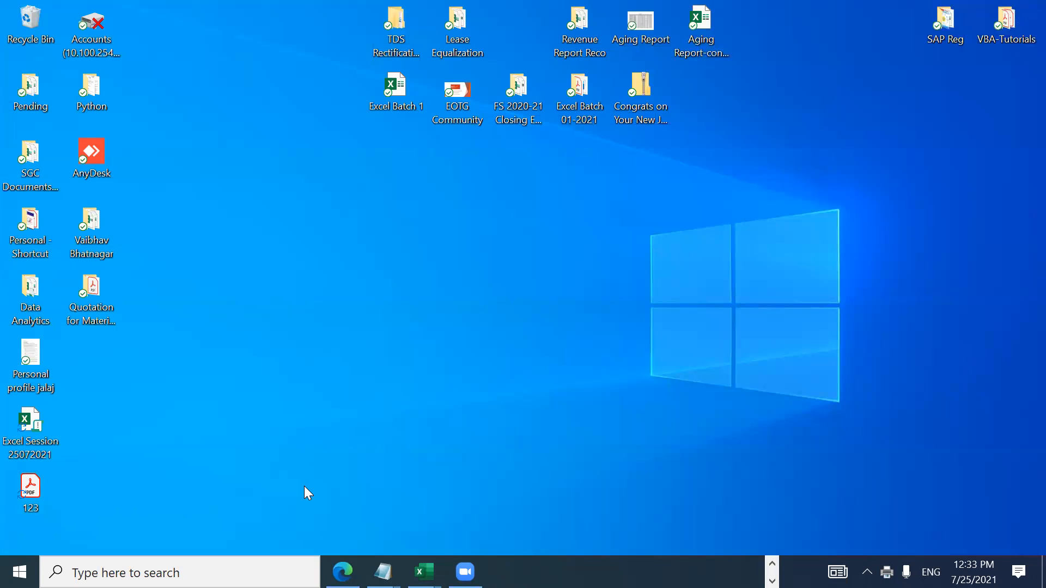
left_click(771, 564)
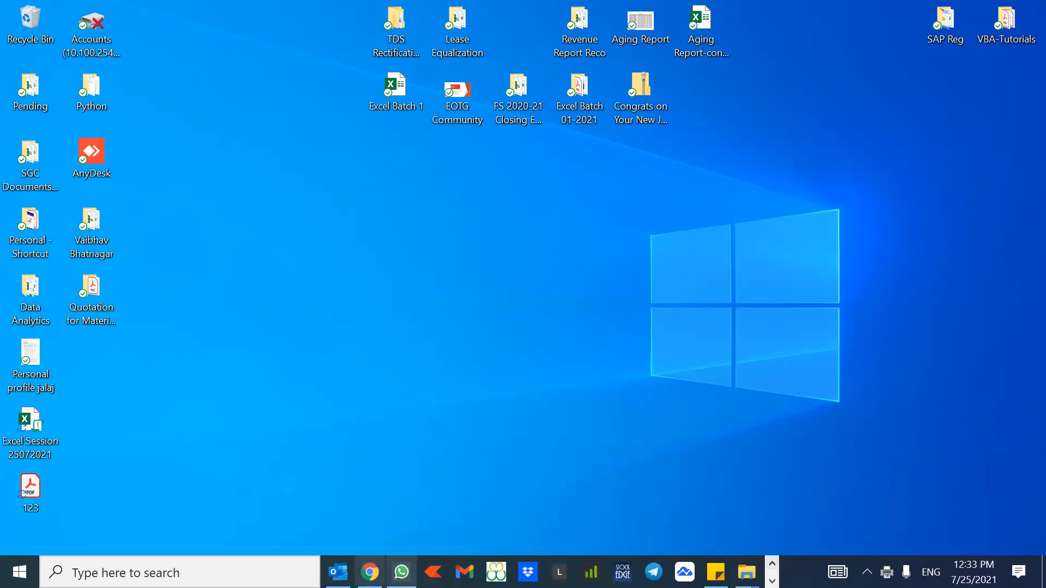
Step: Back in Chrome, open abcdpdf's PDF to Excel tool from the CONVERT FROM PDF menu
left_click(370, 571)
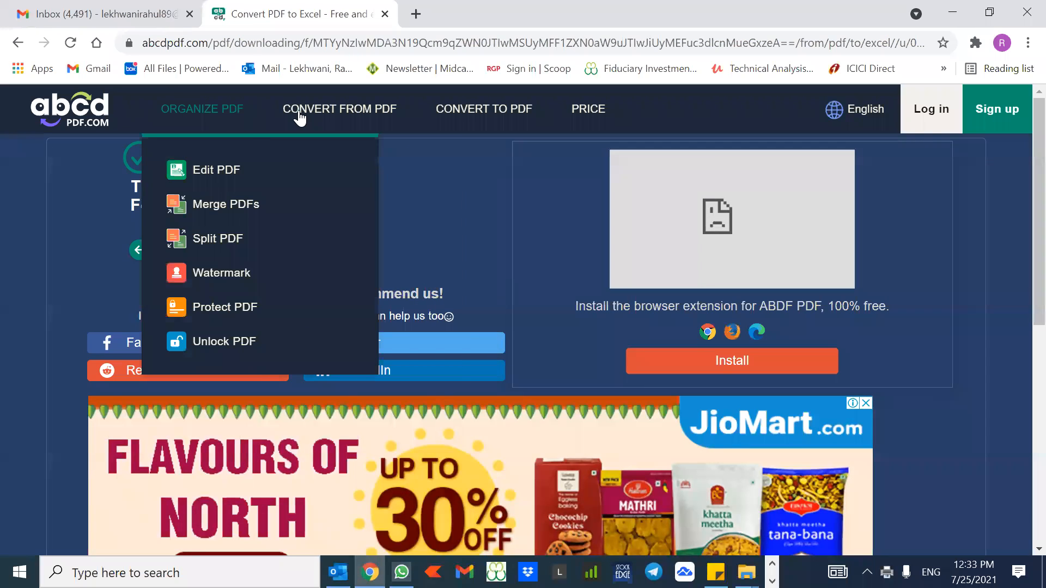
mouse_move(302, 119)
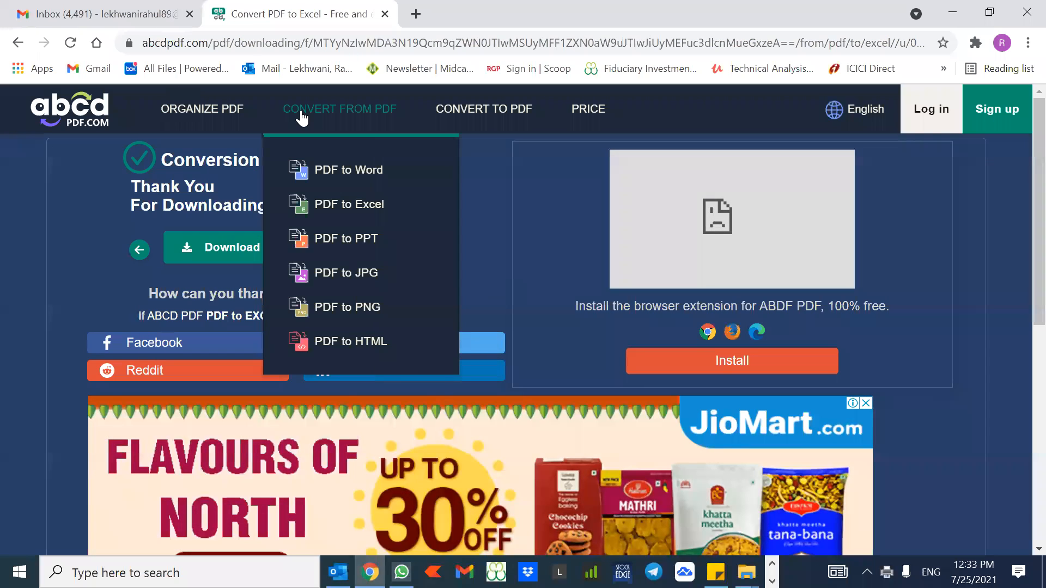
left_click(314, 207)
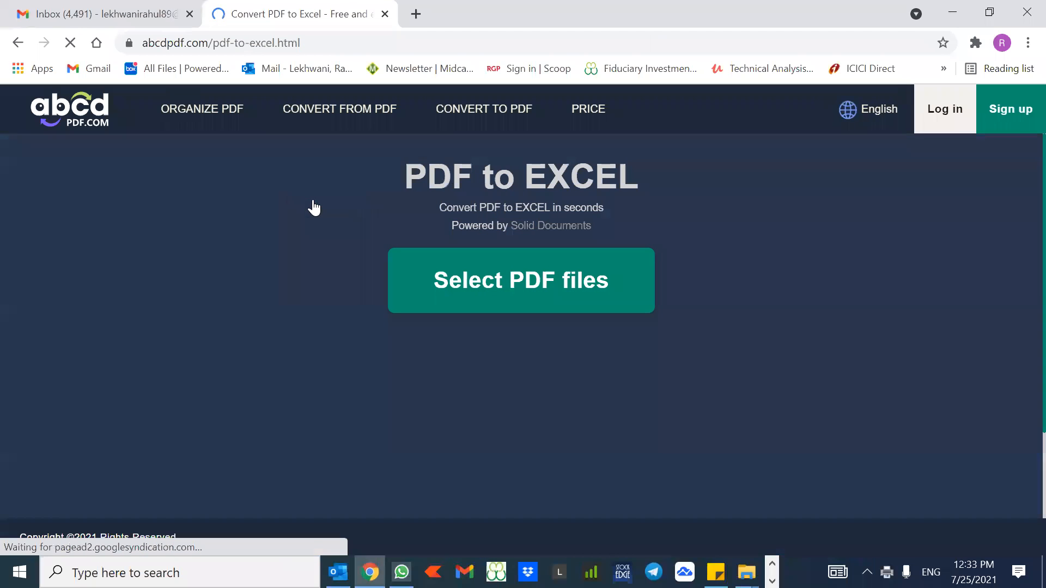
left_click(522, 277)
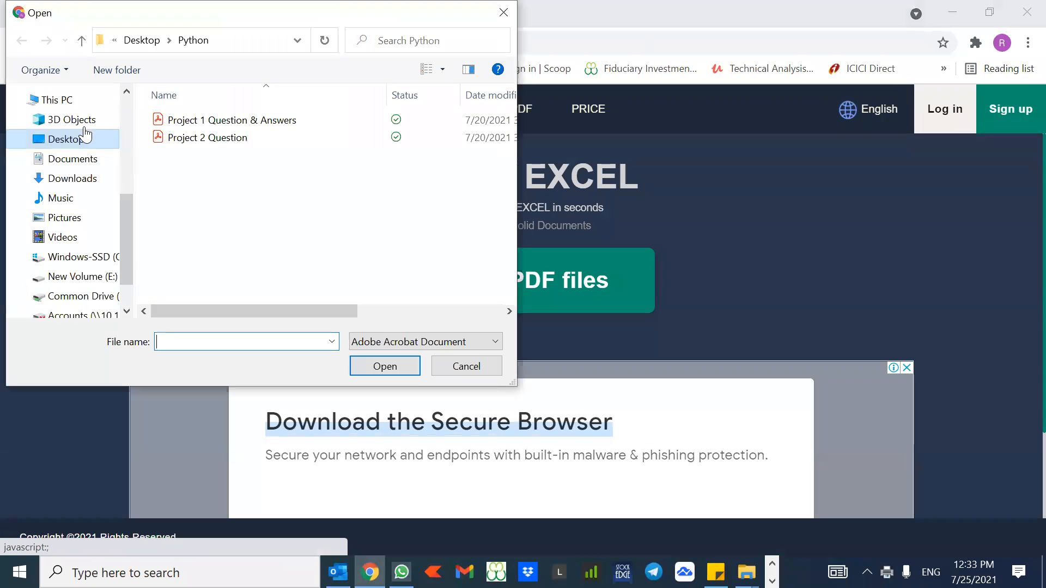
Step: Upload the Aging Report PDF from the Desktop folder for conversion
scroll(116, 109, "up", 4)
left_click(88, 126)
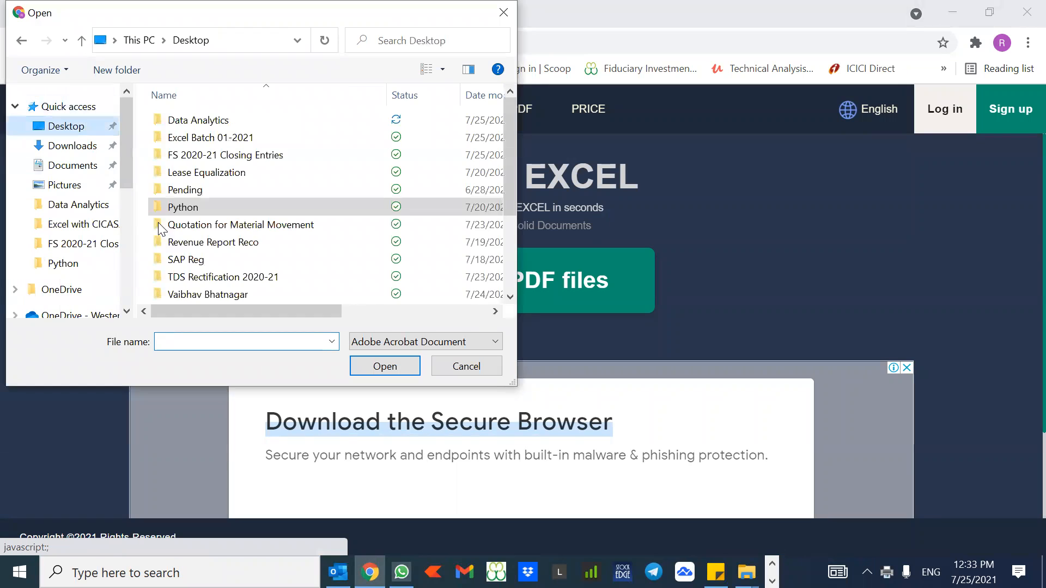
key("Down")
key("Down")
key("Down")
key("Down")
key("Down")
key("Down")
key("Down")
key("Down")
key("Down")
key("Up")
key("Up")
key("Up")
key("Down")
key("Down")
key("Down")
key("Up")
key("Up")
key("Up")
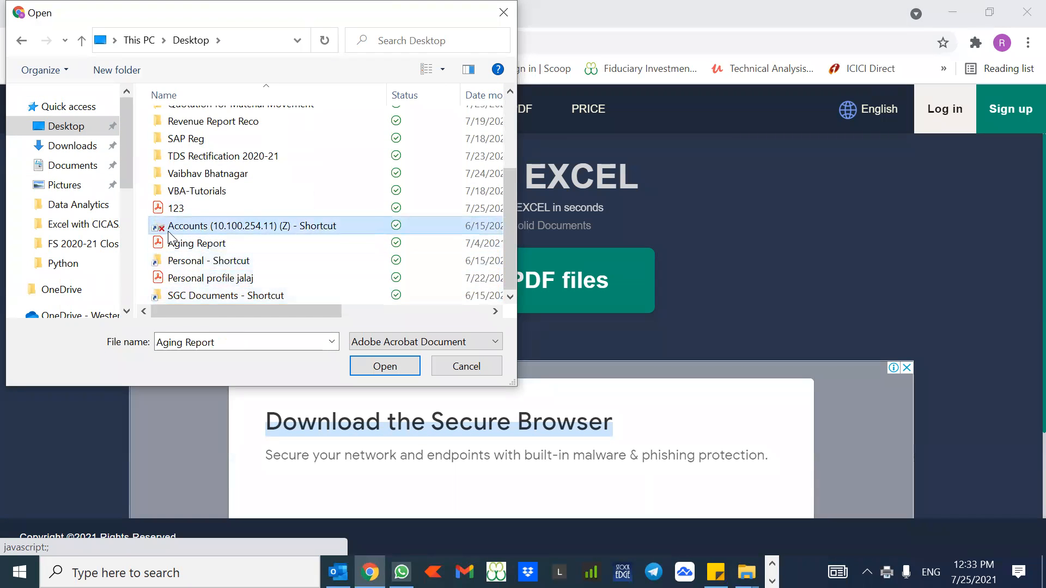
key("Return")
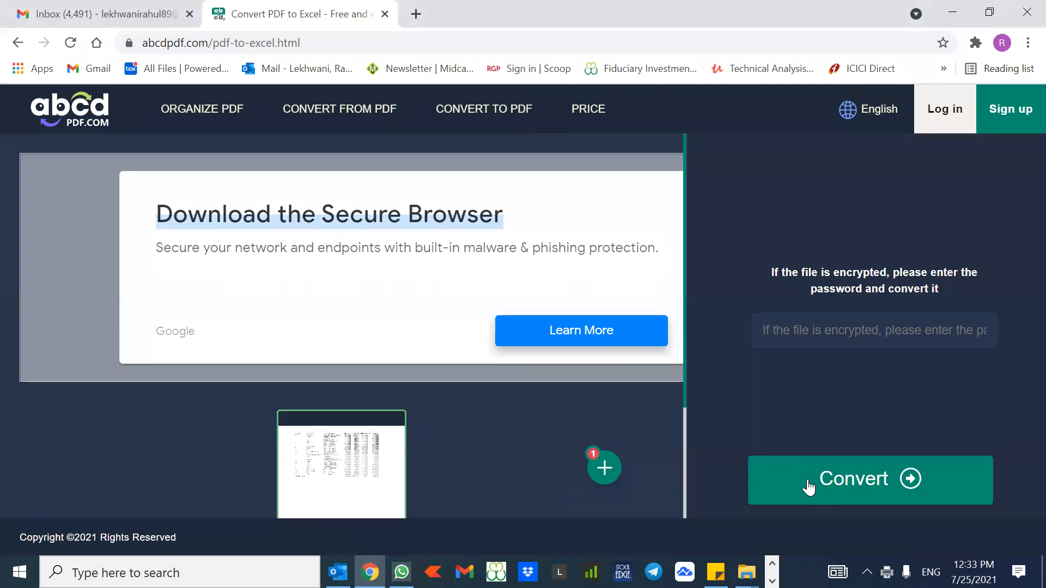
left_click(808, 486)
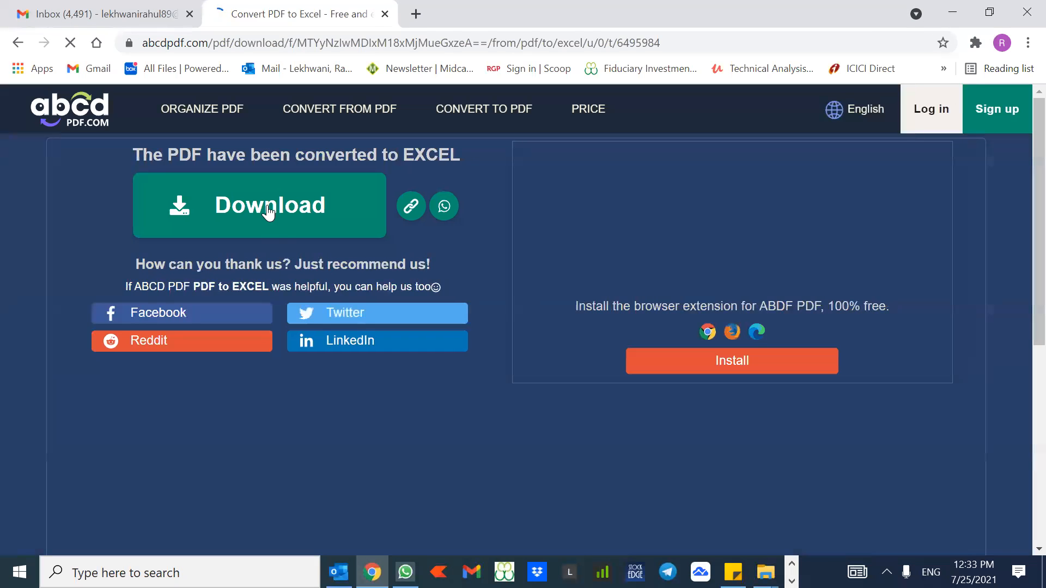
left_click(268, 207)
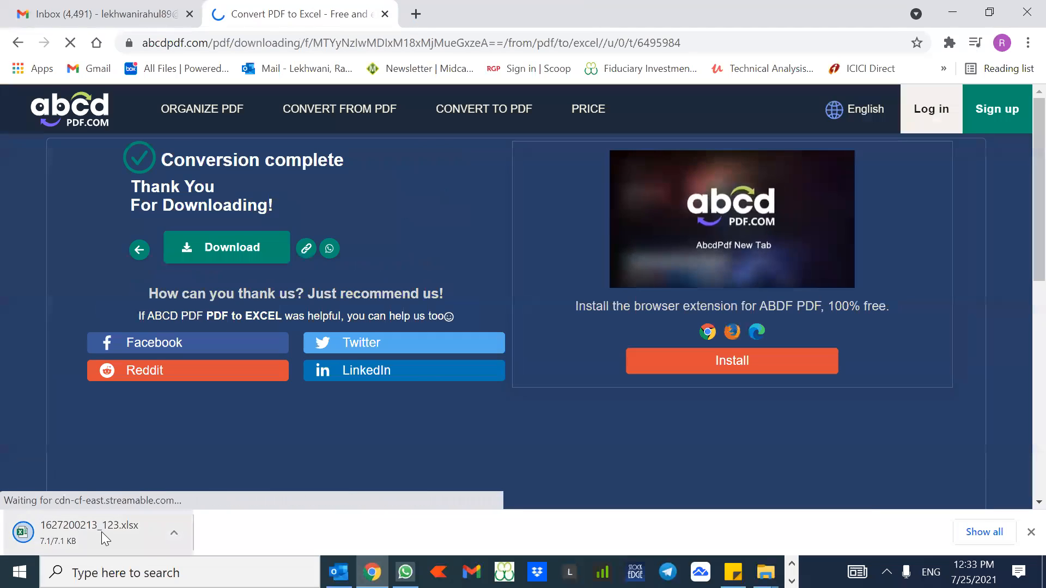
left_click(102, 532)
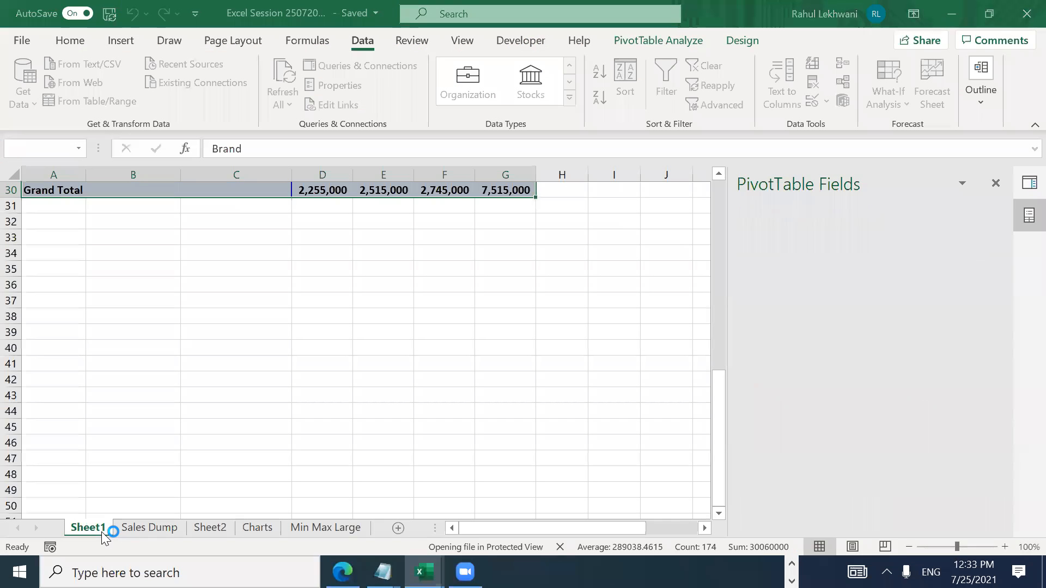
Step: Review the converted brand sales table, from the 2020-21 header down to the Grand Total row
key("Down")
key("Right")
key("Right")
key("Right")
key("Right")
key("Right")
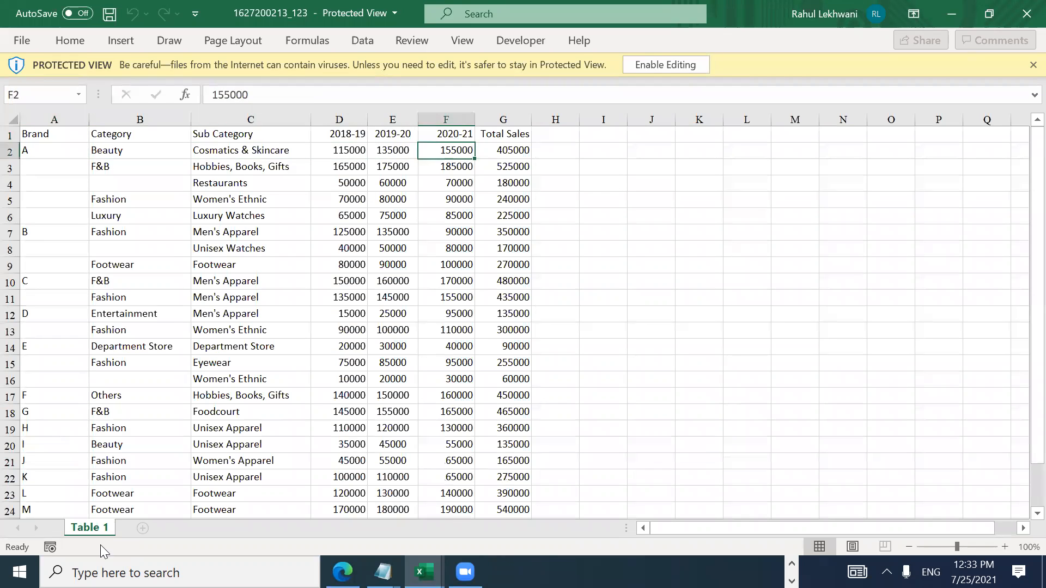
key("Right")
key("Left")
key("Left")
key("Home")
key("Right")
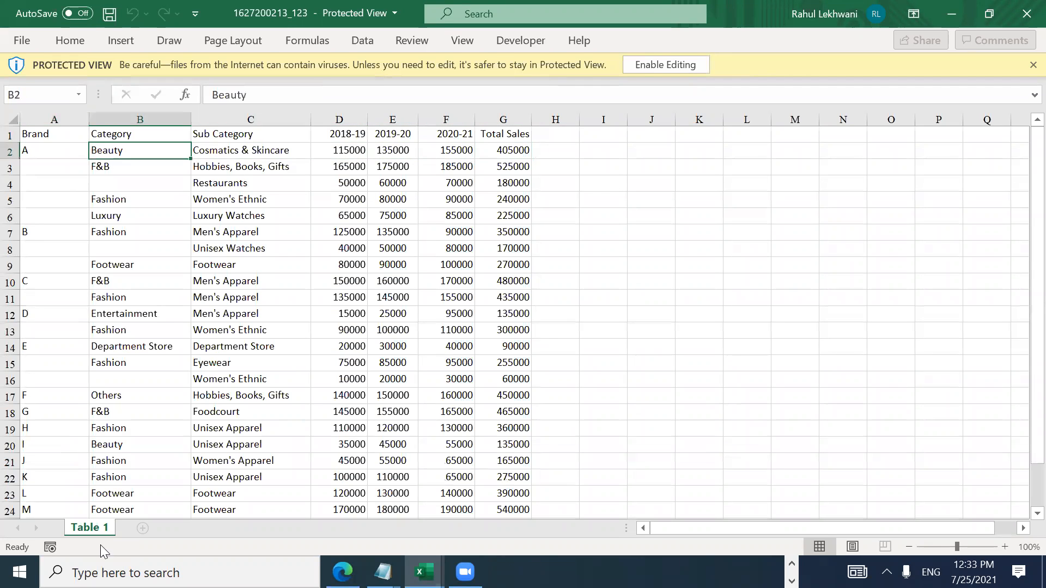
key("Right")
key("Right")
key("Right")
key("Right")
key("Right")
key("Left")
key("Down")
key("Down")
key("ctrl+Down")
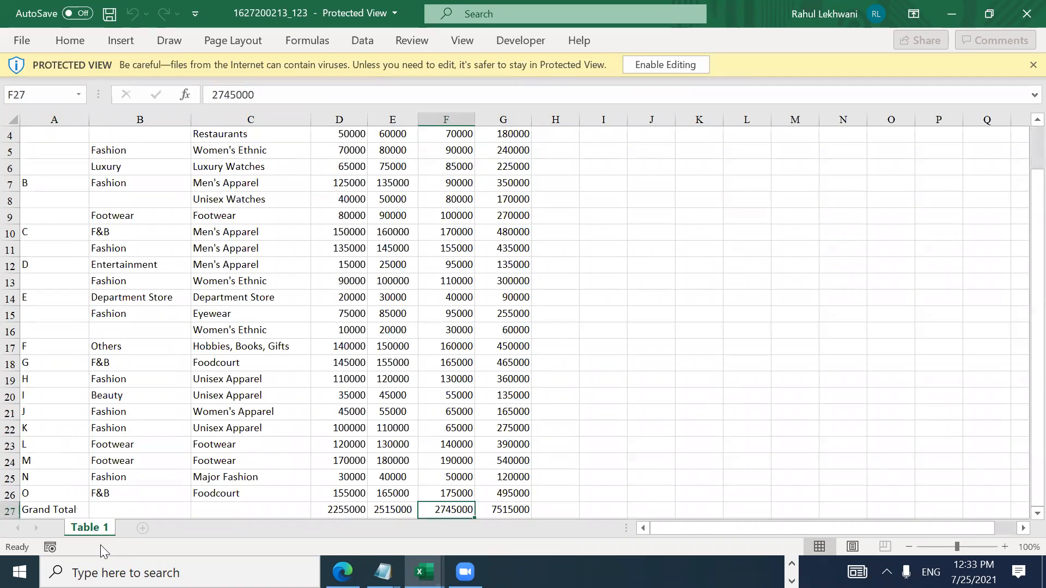
key("ctrl+Up")
key("ctrl+Down")
key("ctrl+Up")
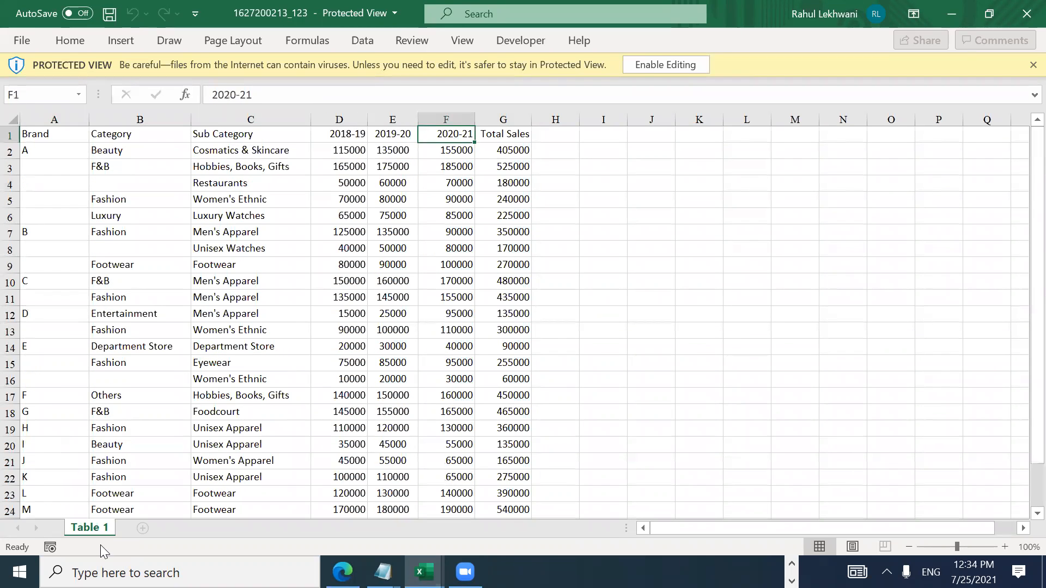
Step: Enable editing on the Protected View workbook and move to the Fashion entry in B5
left_click(665, 65)
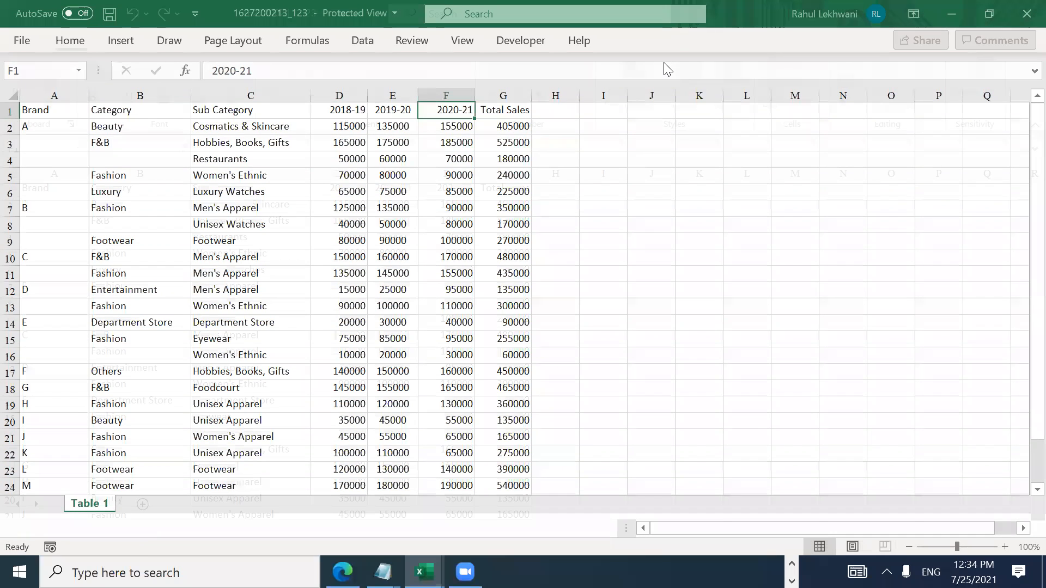
key("Down")
key("Down")
key("Down")
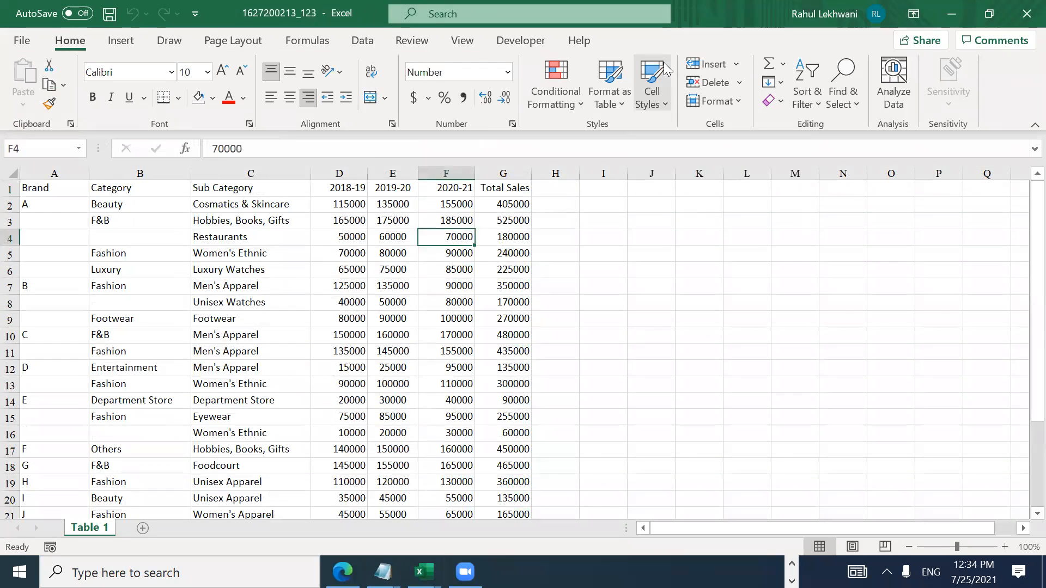
key("Down")
key("Left")
key("Left")
key("Left")
key("Left")
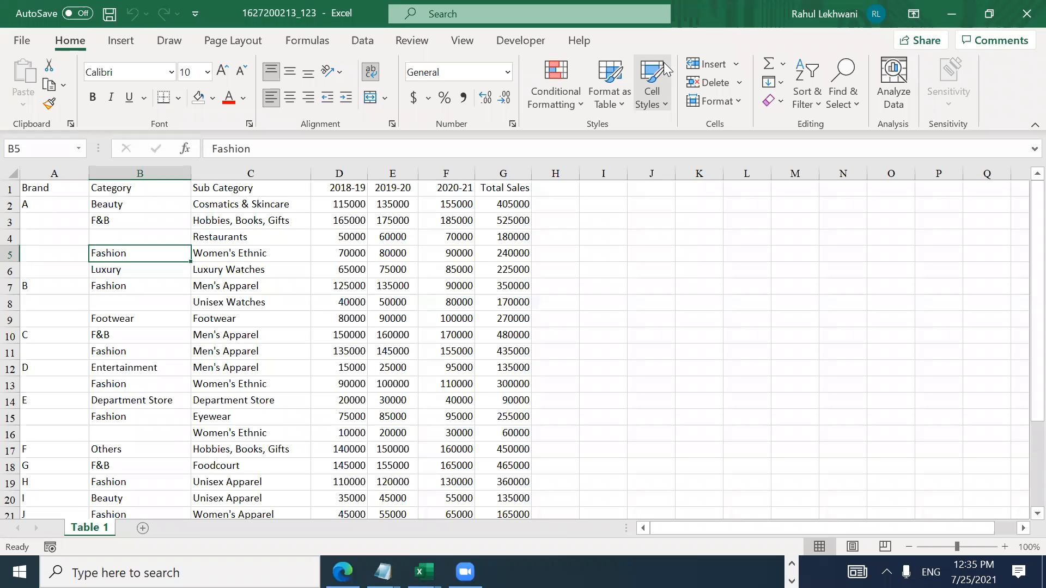
left_click(1024, 10)
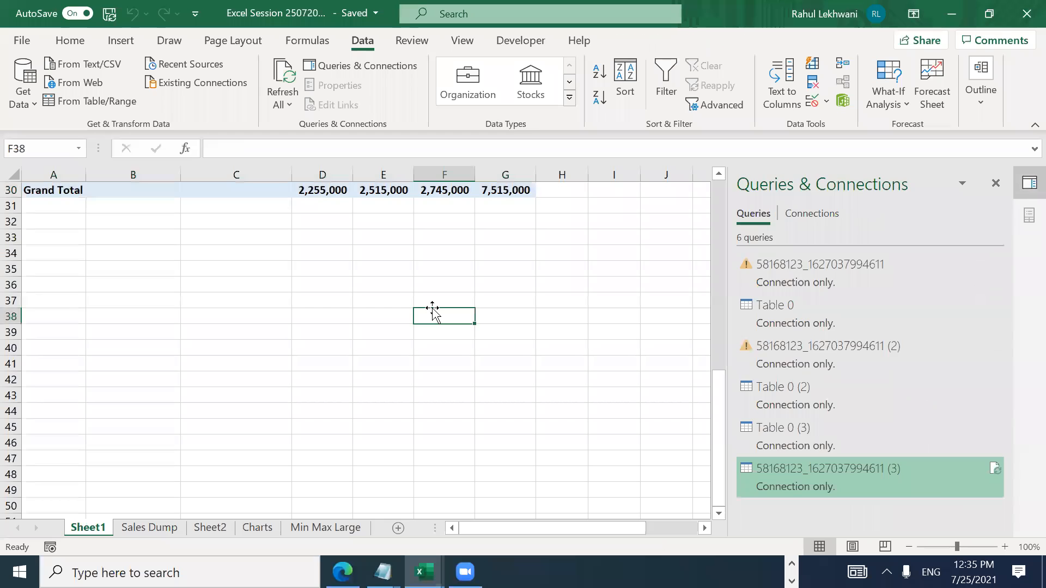
key("ctrl+Up")
key("ctrl+Left")
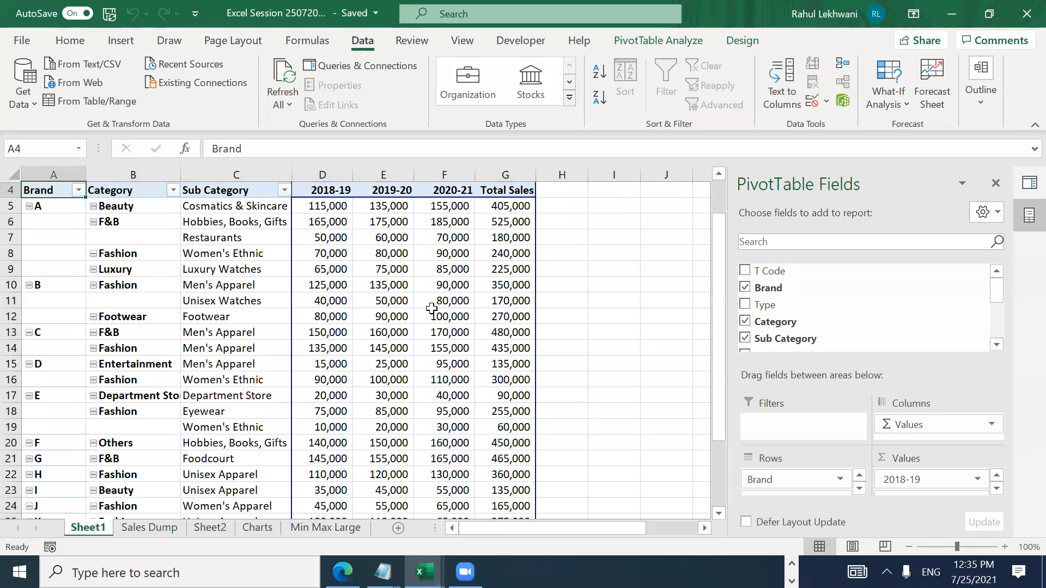
Step: Switch to the Stock Chart workbook and close it
key("alt+Tab")
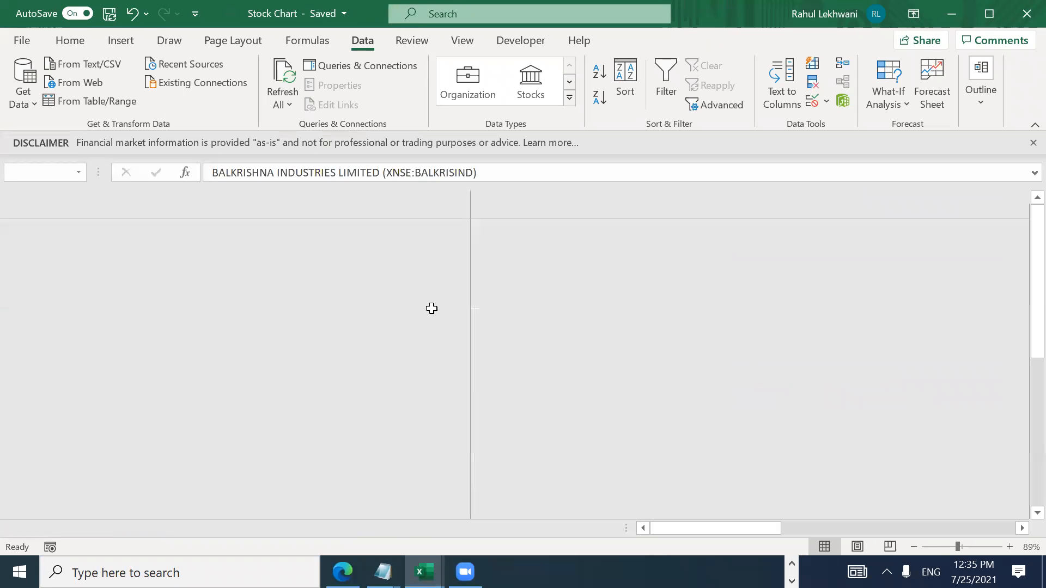
key("alt+Tab")
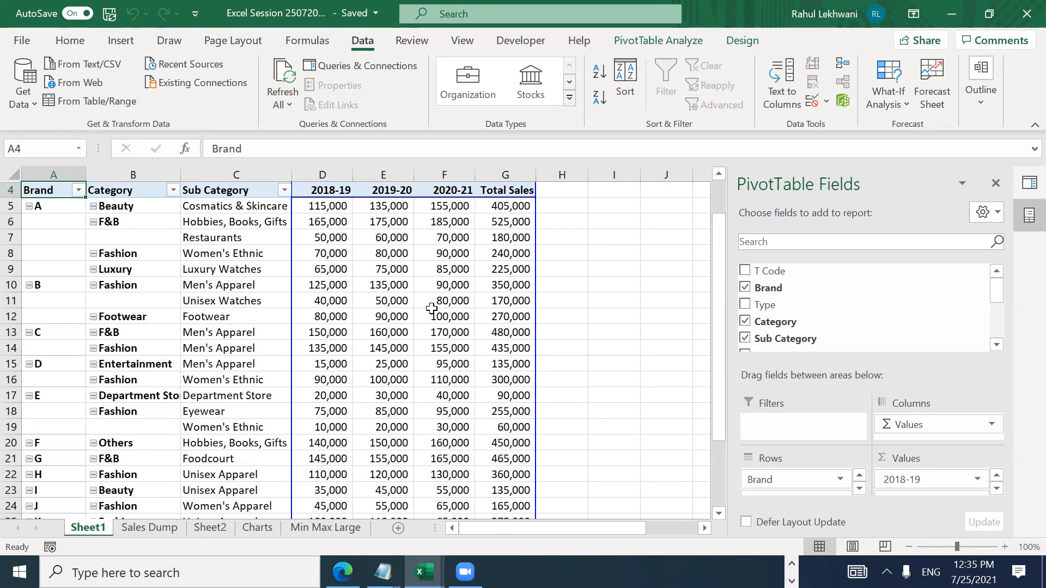
key("alt+Tab")
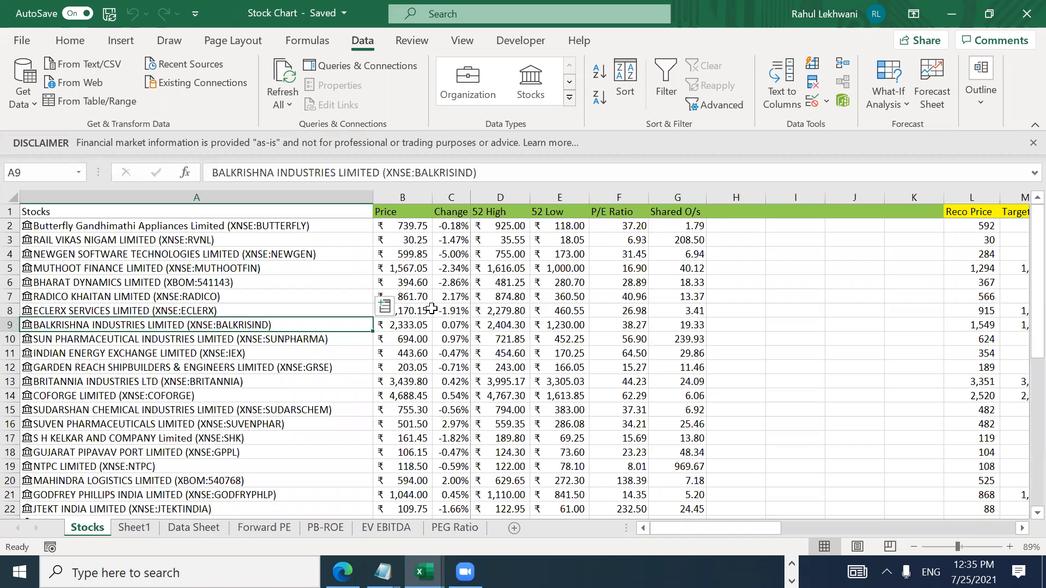
key("alt+Tab")
key("alt+Tab")
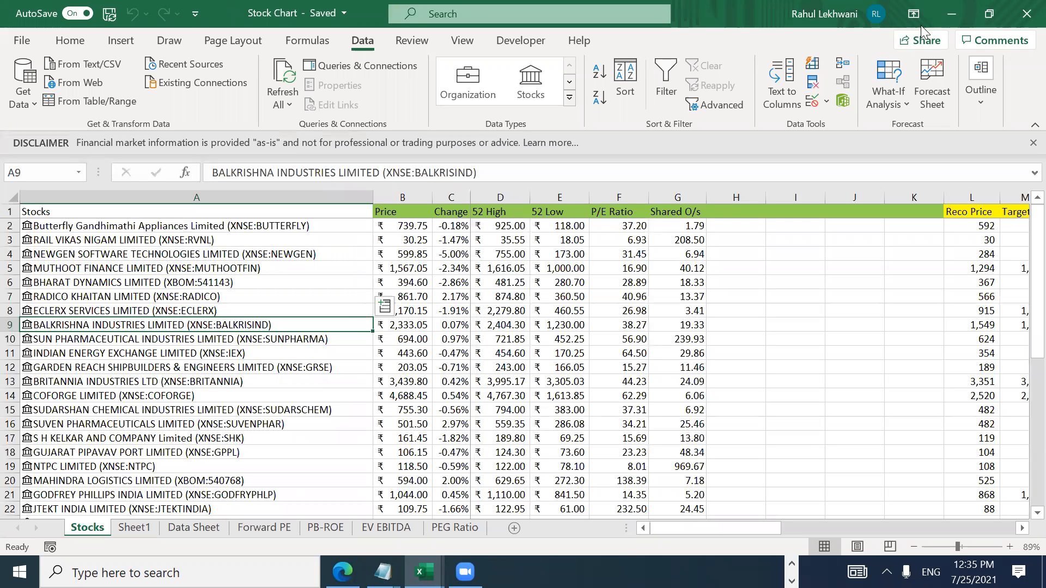
left_click(1024, 18)
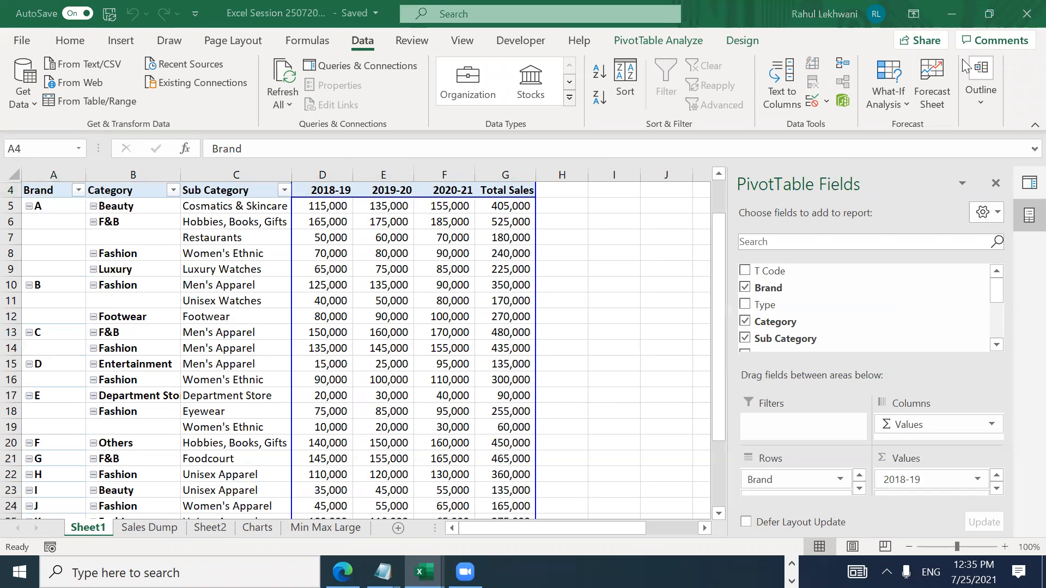
left_click(479, 352)
key("ctrl+Up")
key("ctrl+Left")
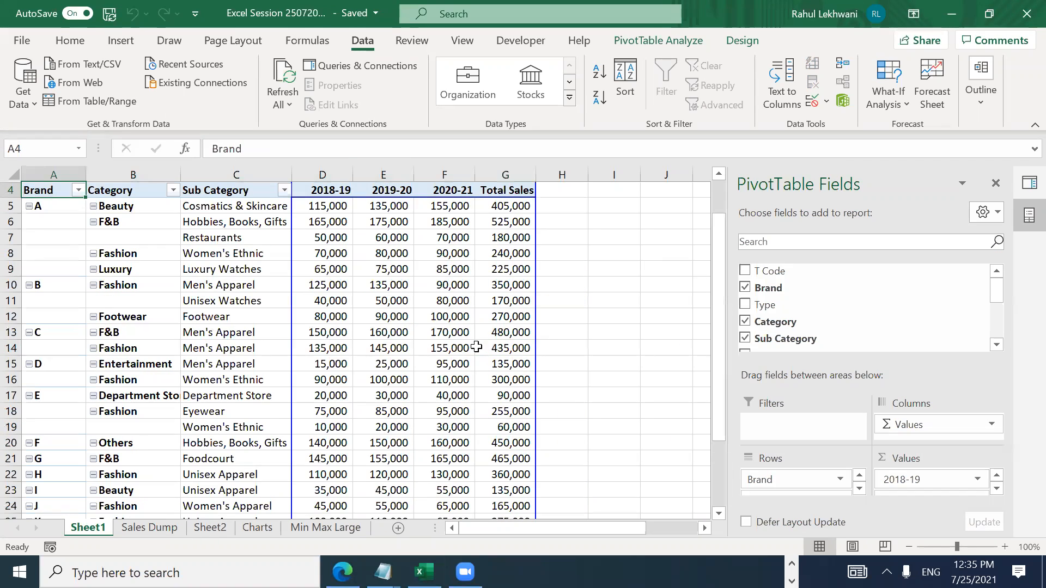
Step: Go to the empty Sheet2 of Excel Session and select cell A1
left_click(213, 532)
left_click(409, 344)
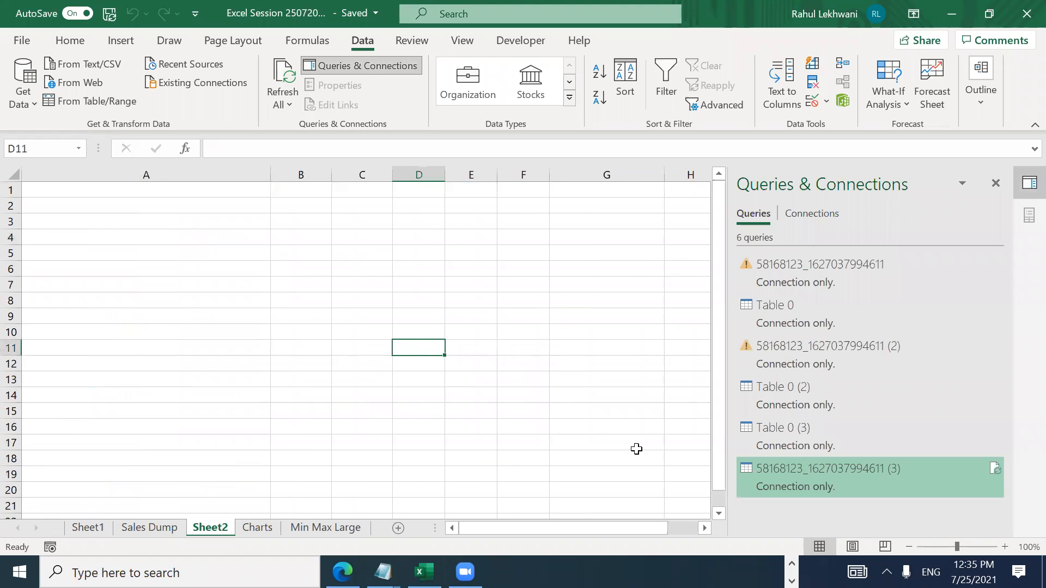
left_click(180, 194)
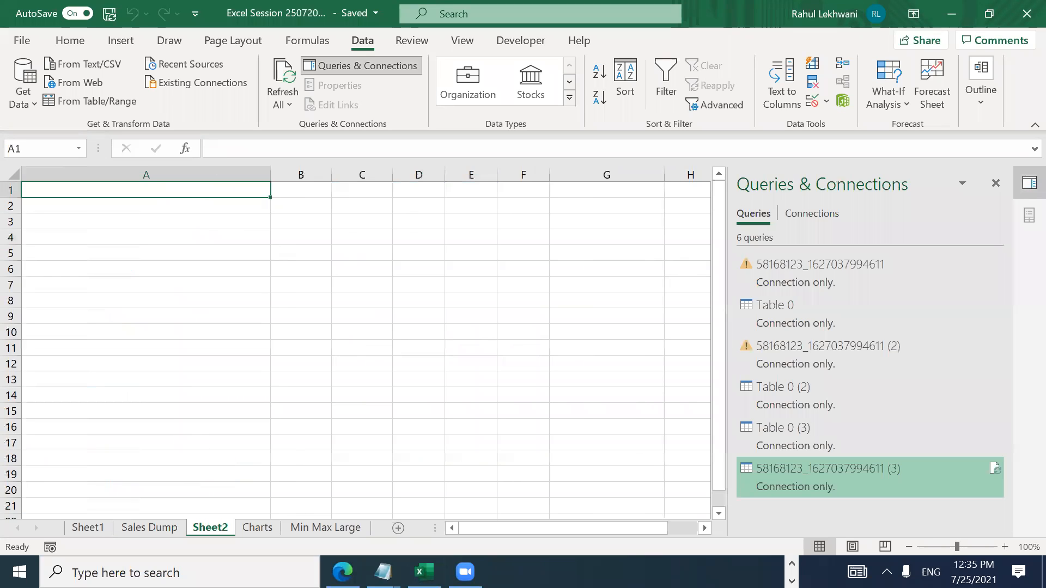
left_click(791, 564)
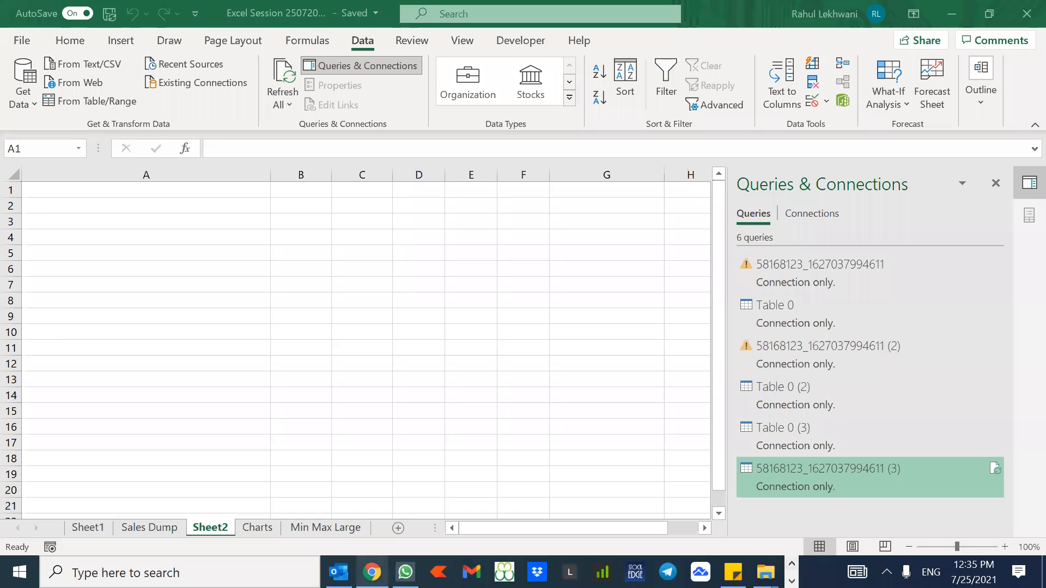
Step: Close the abcdpdf tab and open Moneycontrol via a 'mone' search in a new tab
left_click(372, 572)
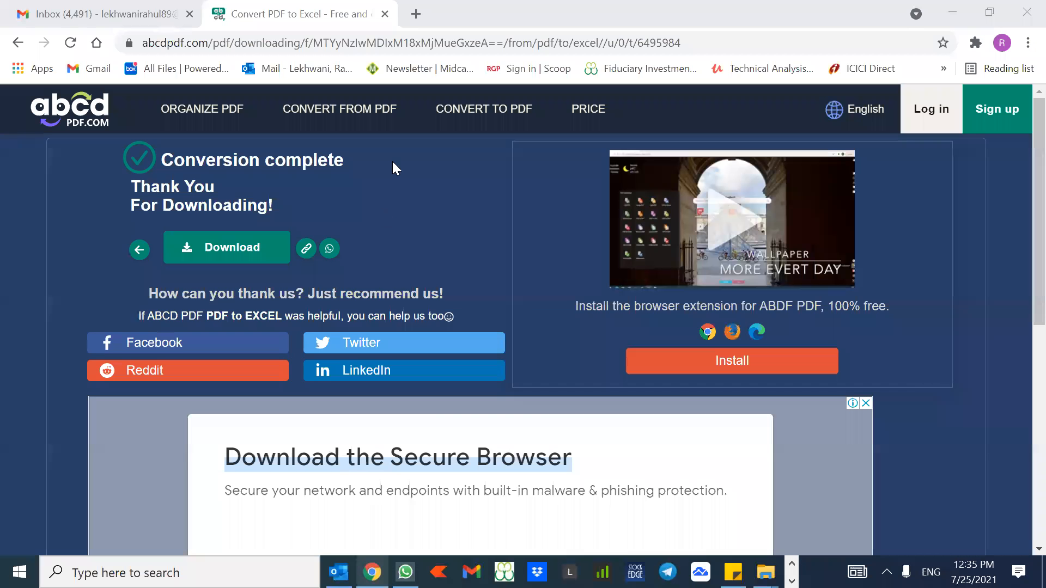
left_click(385, 14)
left_click(227, 16)
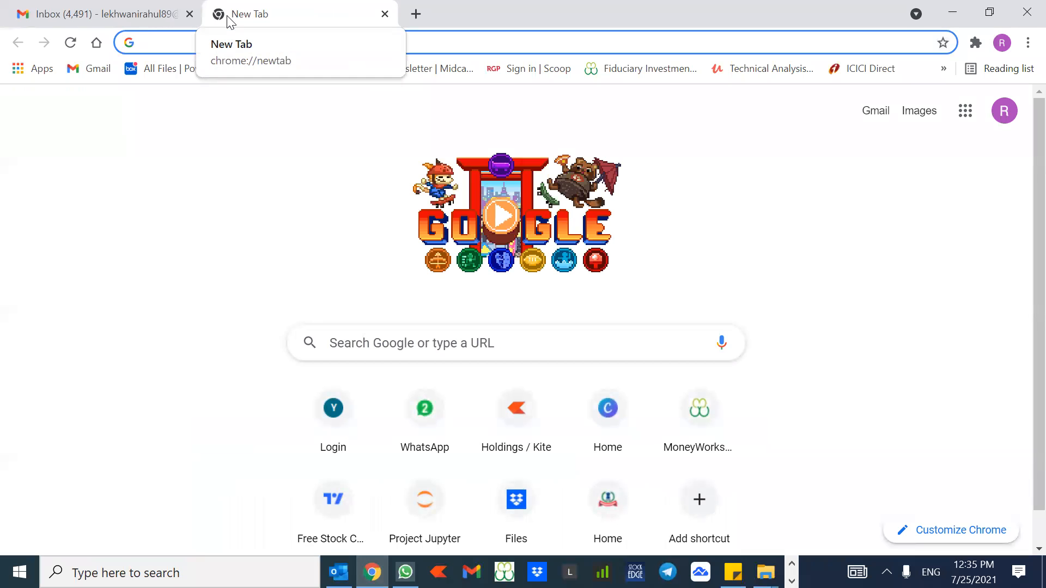
type("moneyworks4me.com")
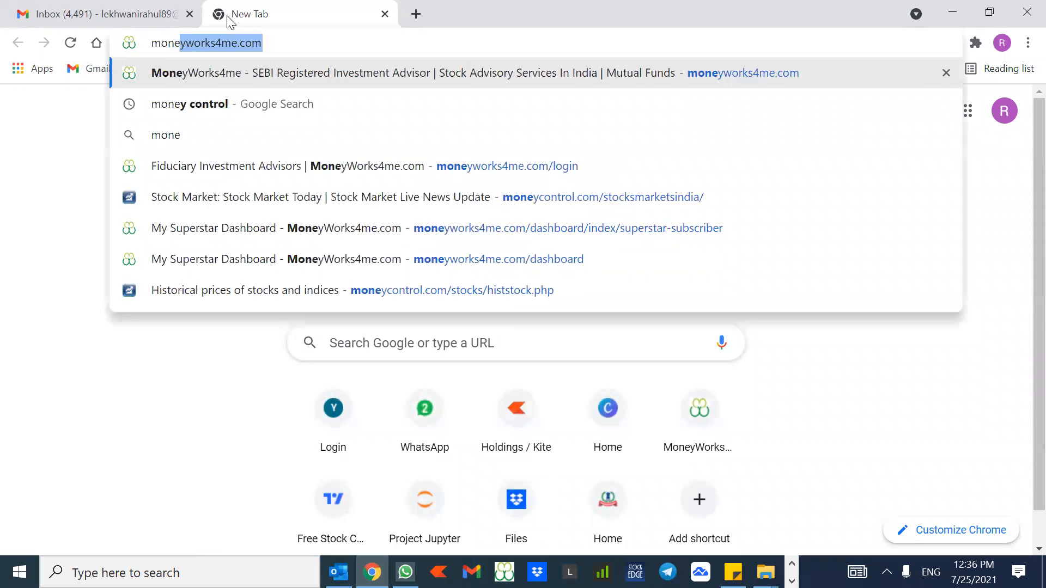
key("Down")
key("Return")
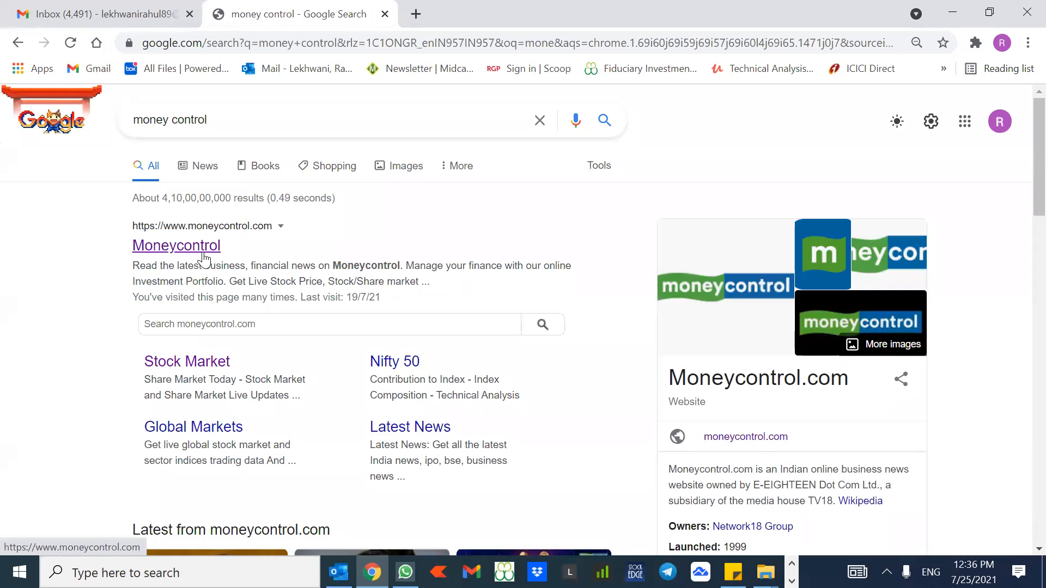
left_click(203, 250)
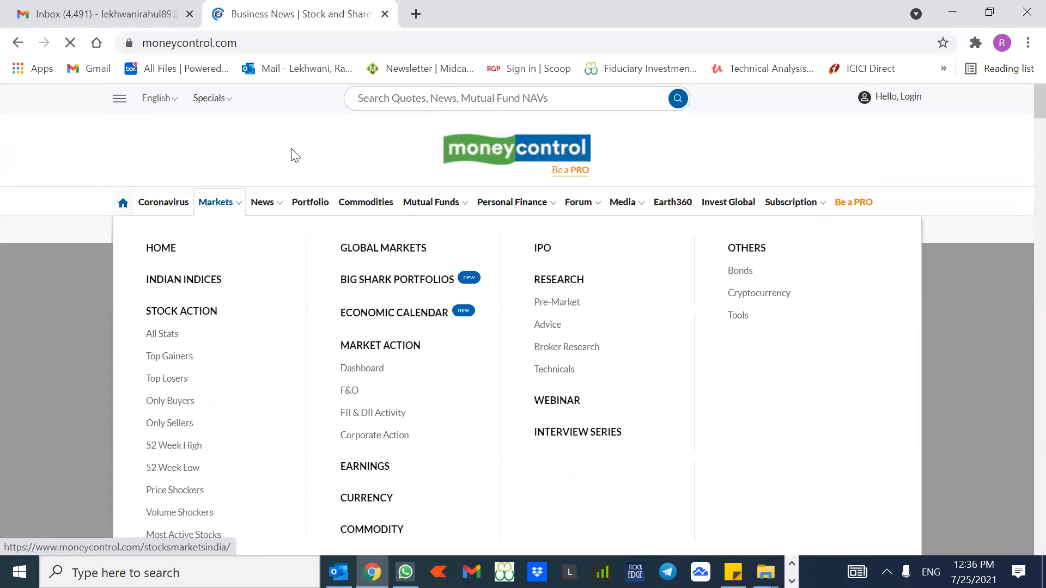
Step: Search Moneycontrol quotes for 'tatat motor' and pick the Tata Motors suggestion
left_click(437, 101)
type("t")
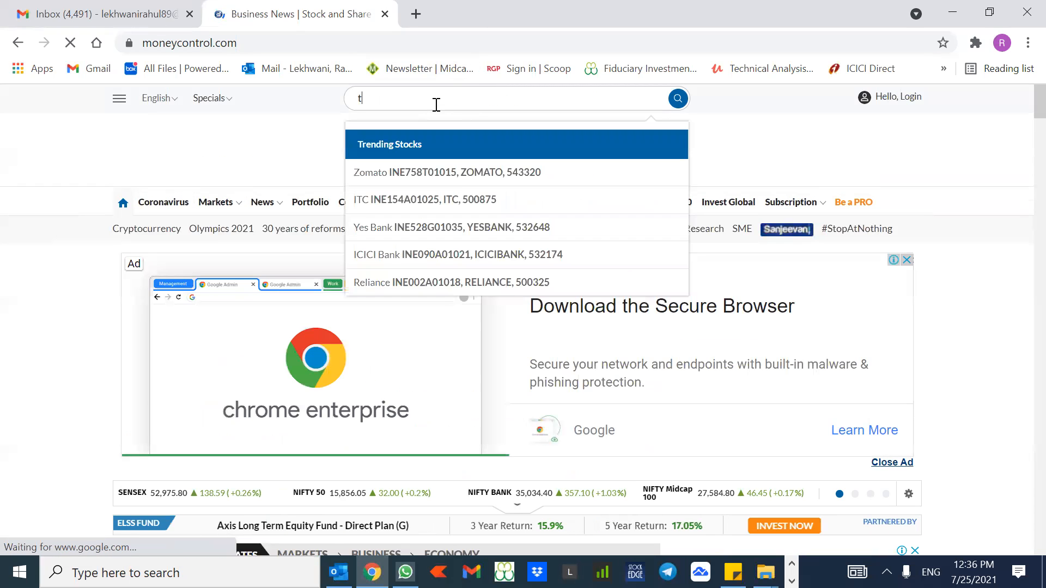
type("atat m")
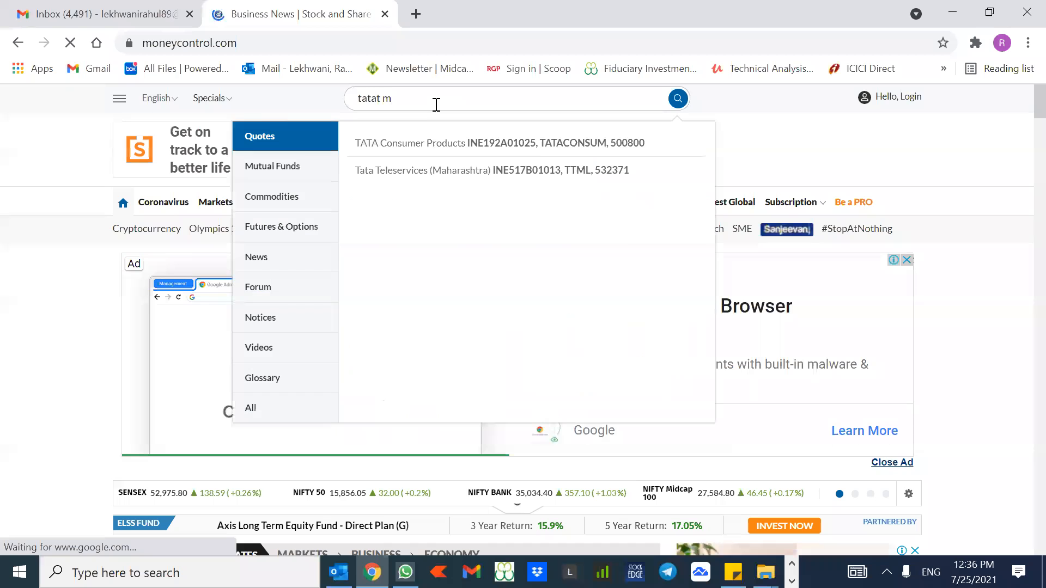
type("otor")
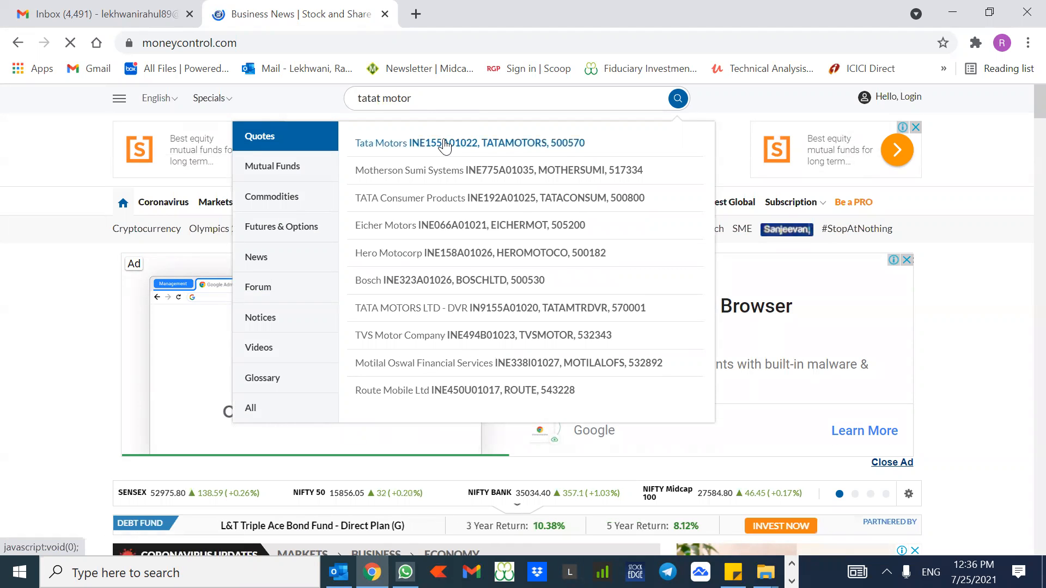
left_click(444, 145)
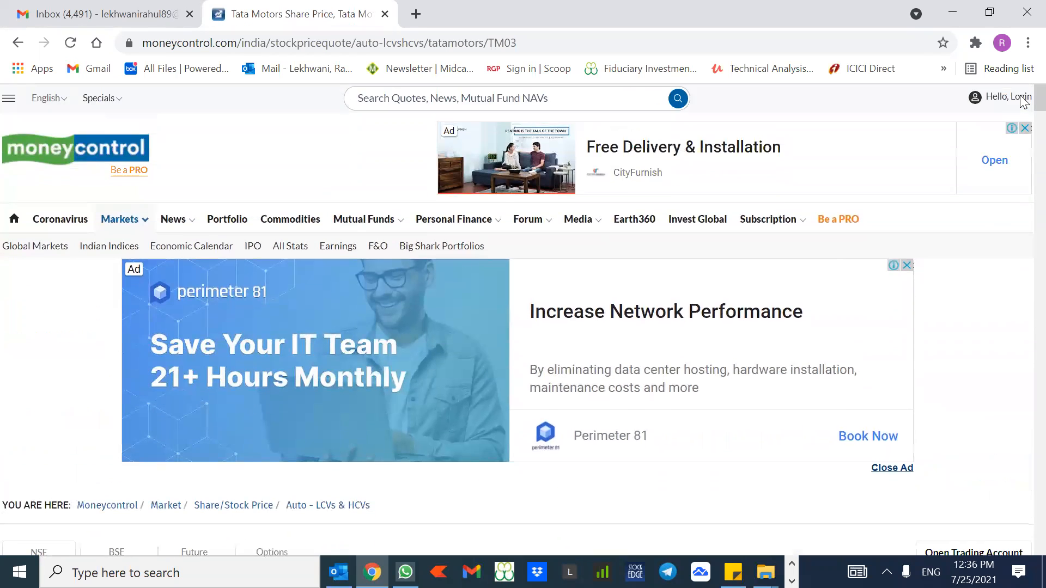
Step: Show Tata Motors' consolidated Balance Sheet, Mar 2017–Mar 2021, in the Financials section
scroll(1023, 126, "down", 10)
scroll(1022, 148, "down", 9)
scroll(1023, 147, "up", 6)
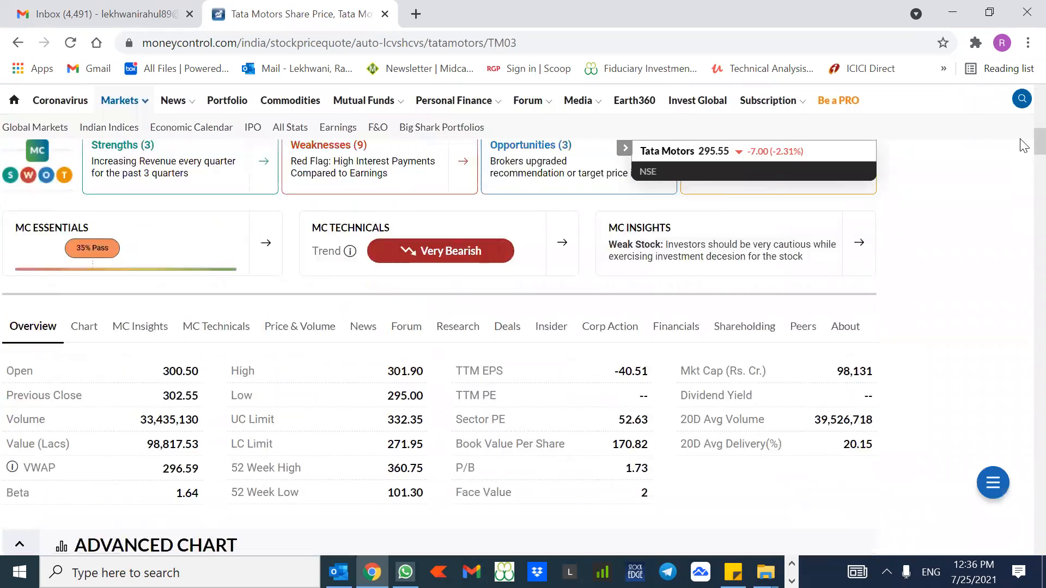
scroll(1022, 147, "up", 2)
scroll(1020, 149, "down", 3)
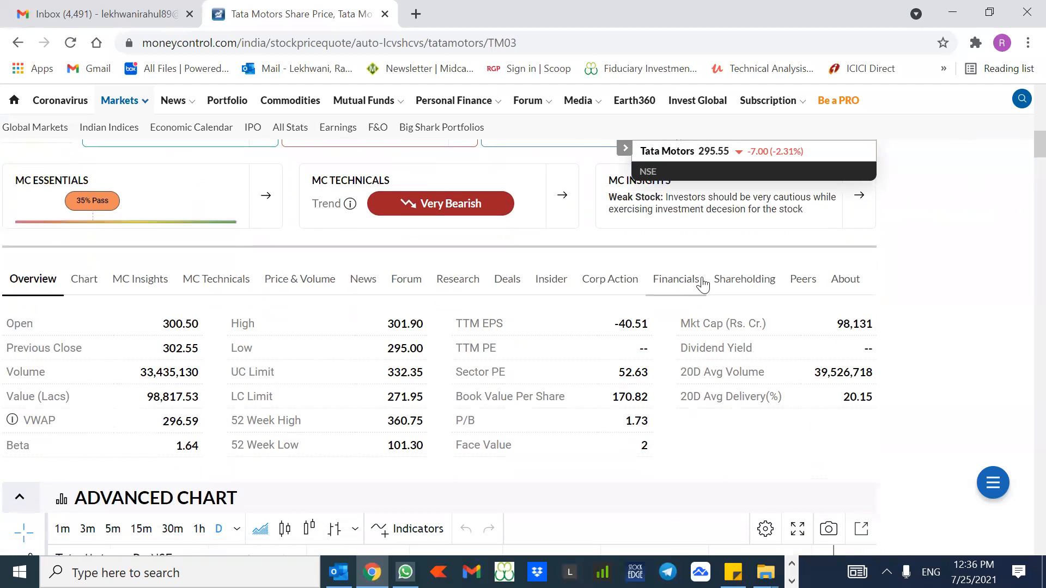
scroll(673, 285, "down", 15)
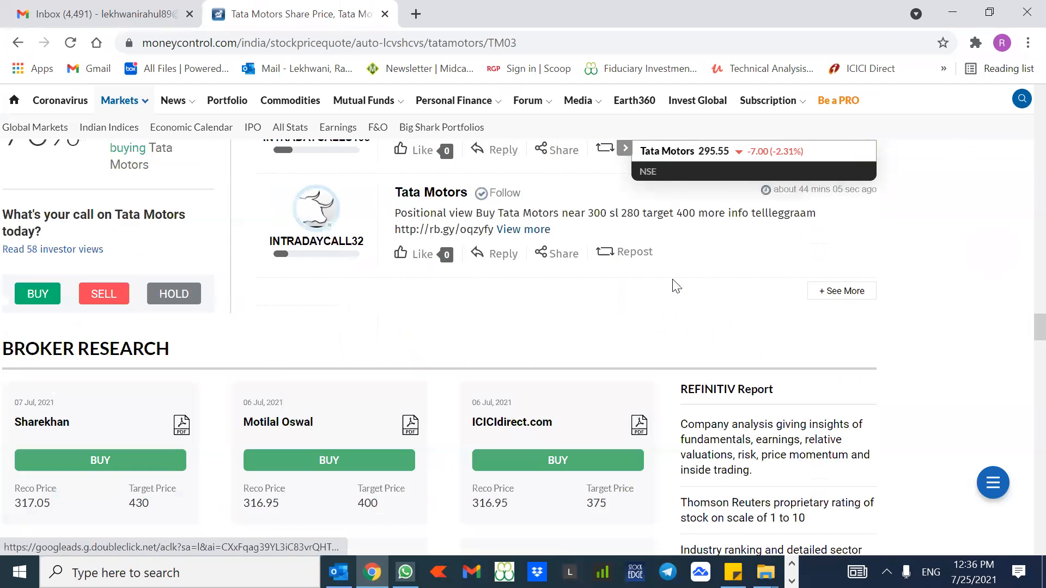
scroll(675, 286, "down", 10)
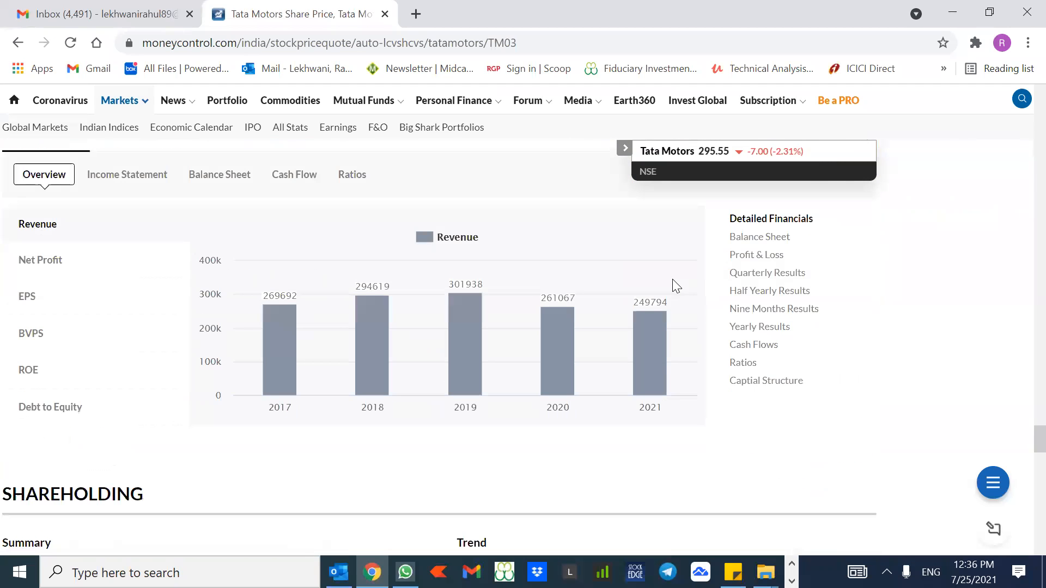
left_click(221, 181)
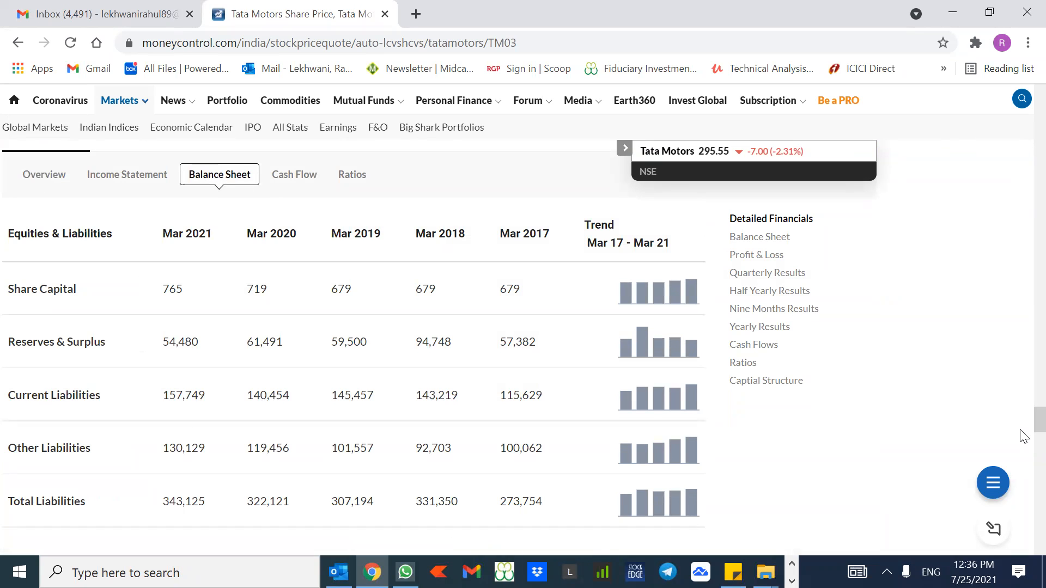
scroll(1023, 452, "down", 12)
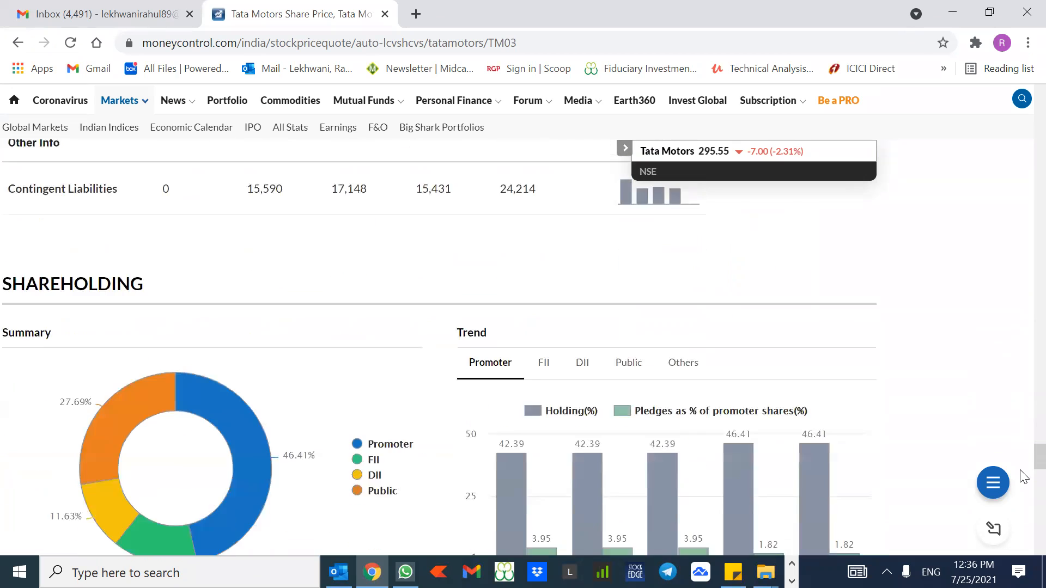
scroll(1022, 457, "up", 20)
scroll(1022, 425, "down", 3)
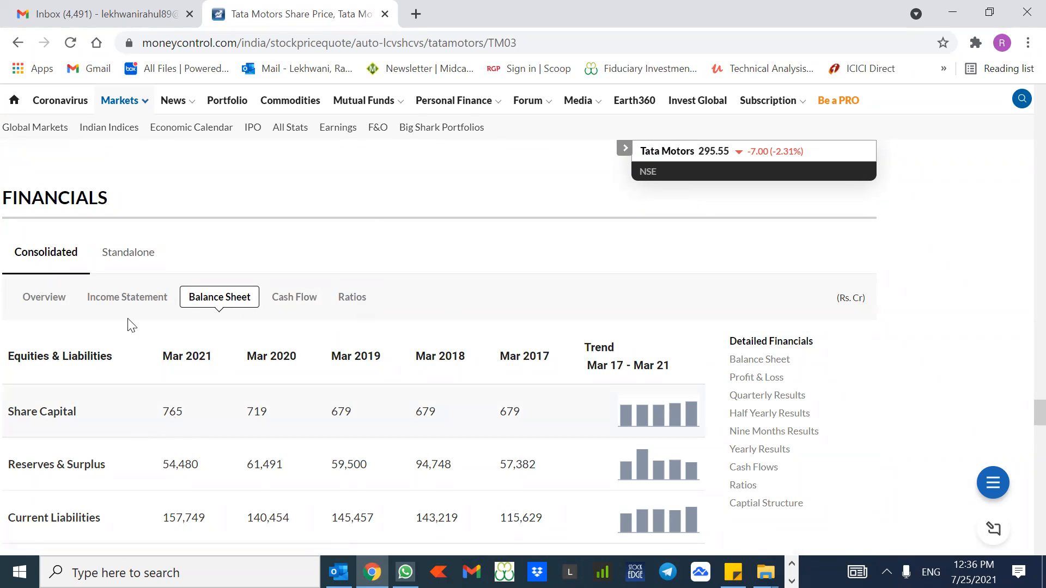
Step: Open the detailed Tata Motors balance sheet page and review its year columns
left_click(780, 361)
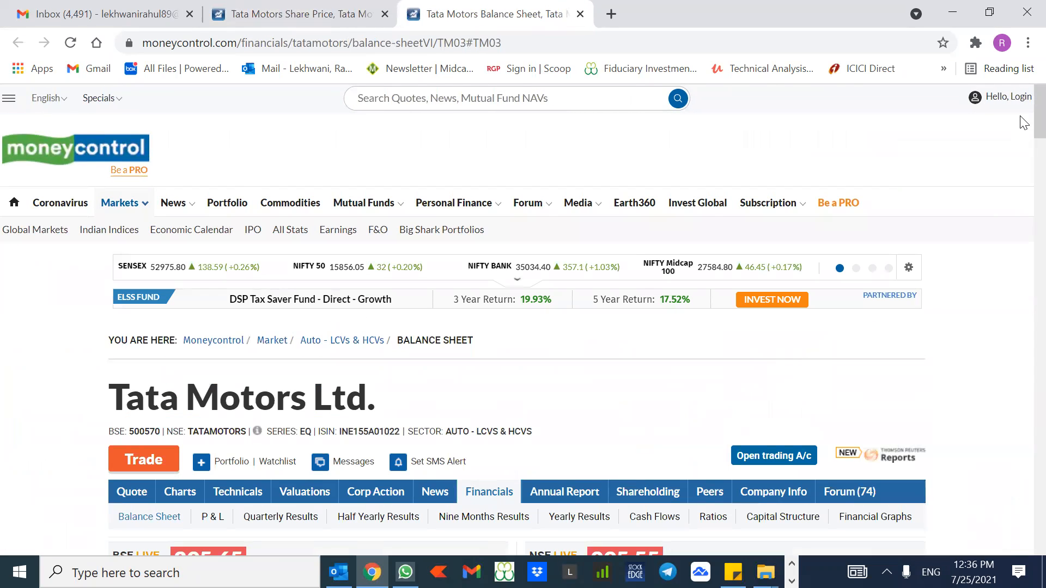
scroll(1023, 213, "down", 5)
scroll(1022, 214, "down", 20)
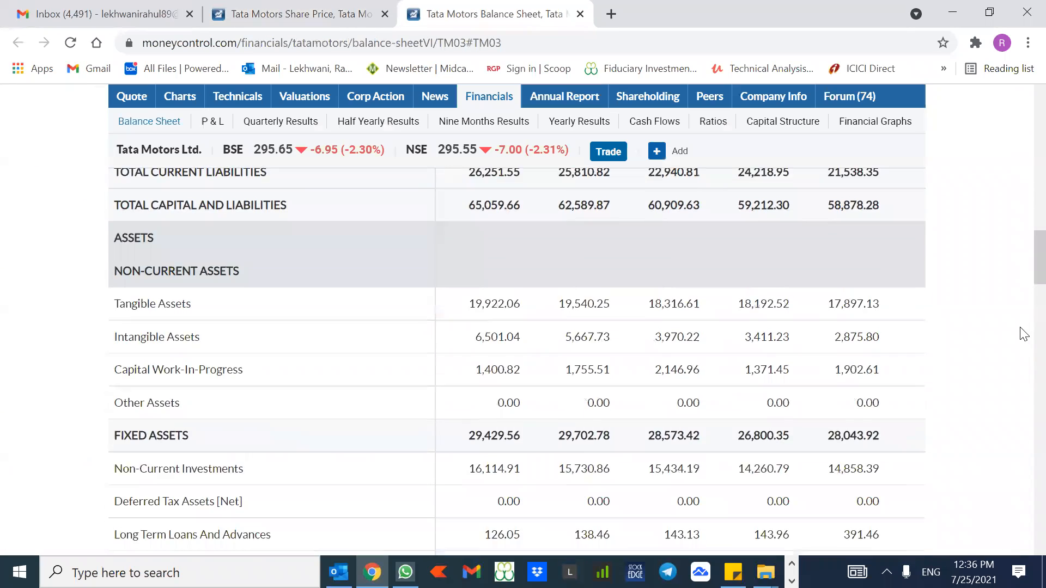
scroll(1024, 140, "up", 20)
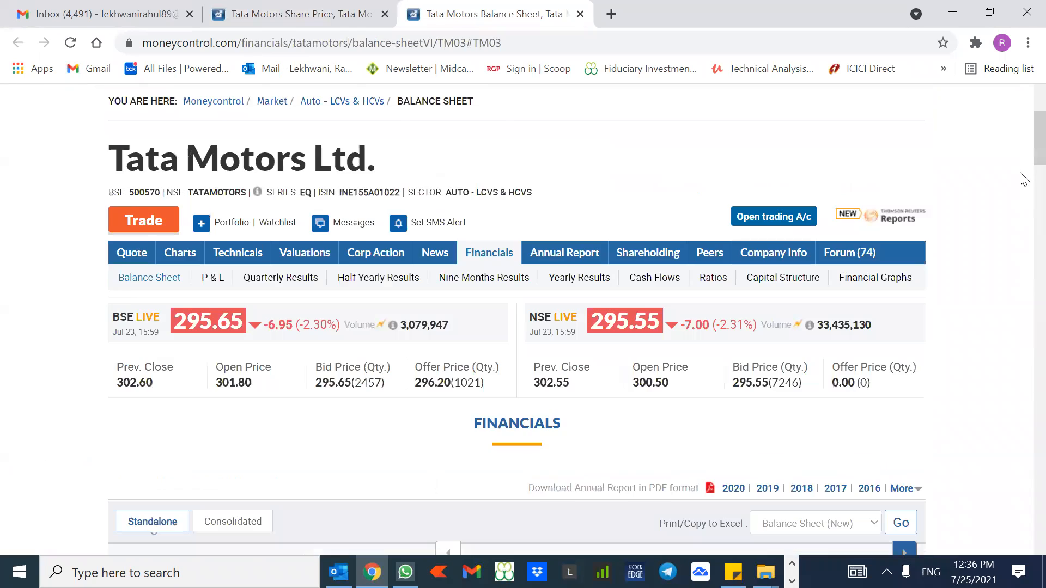
scroll(473, 305, "down", 5)
left_click_drag(472, 305, 878, 304)
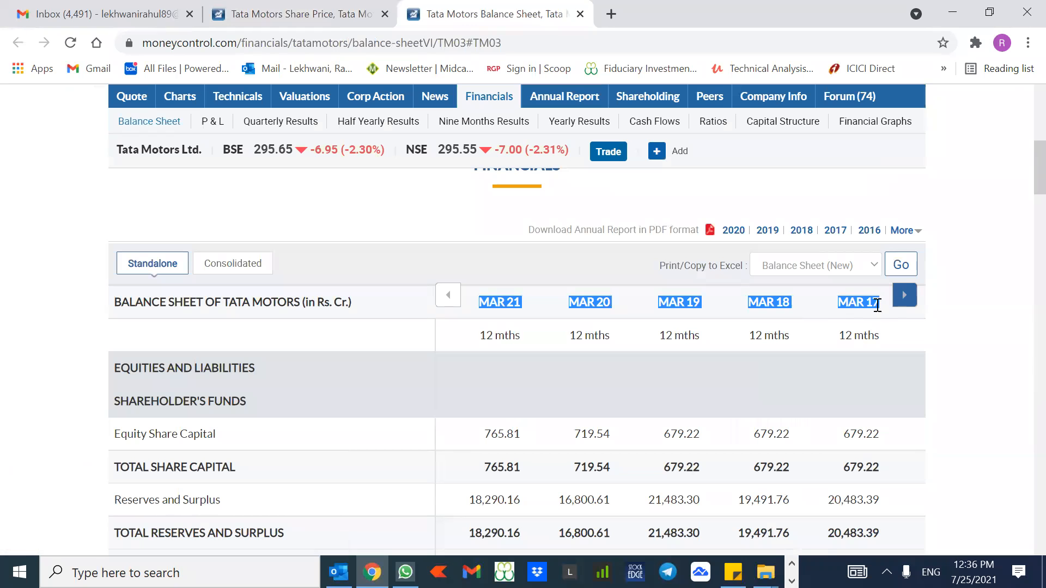
scroll(1021, 136, "up", 10)
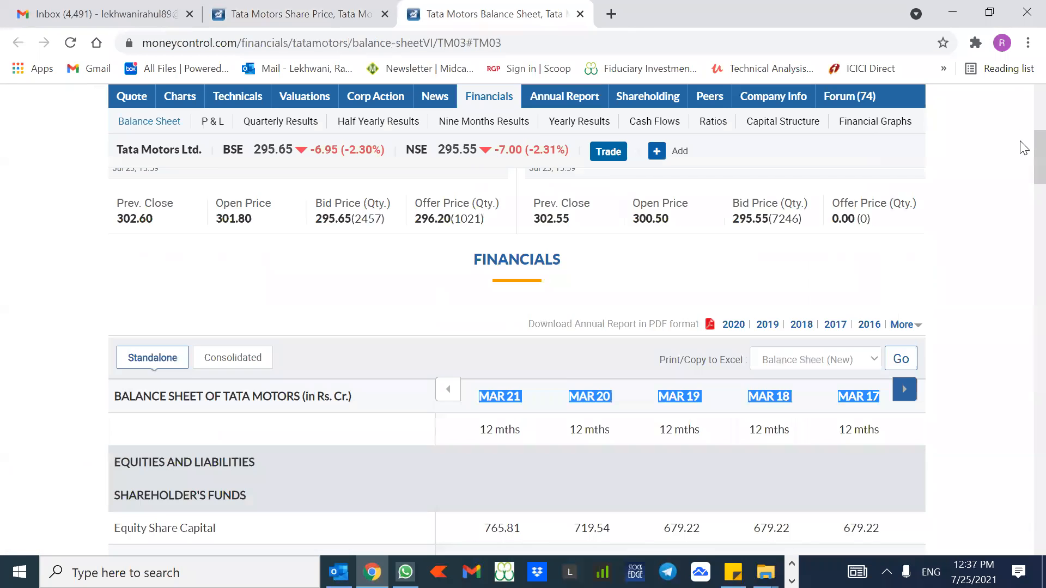
scroll(1024, 209, "down", 6)
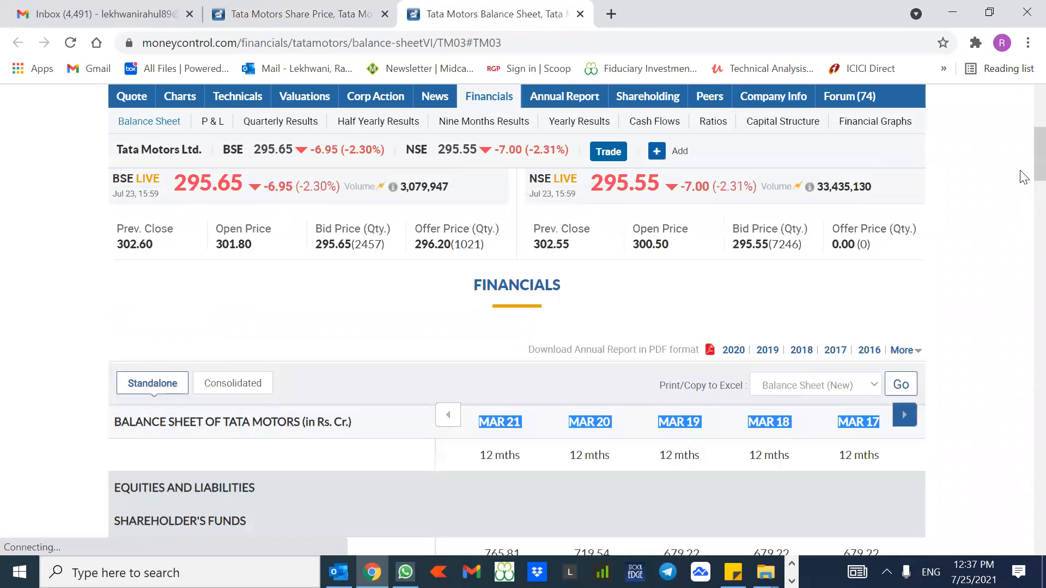
scroll(1021, 205, "down", 4)
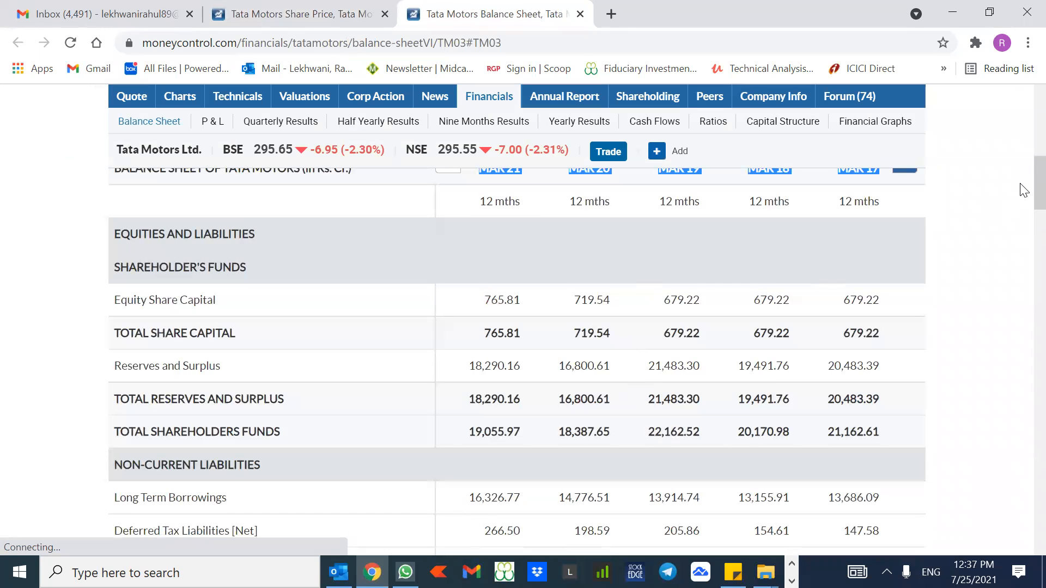
left_click(998, 174)
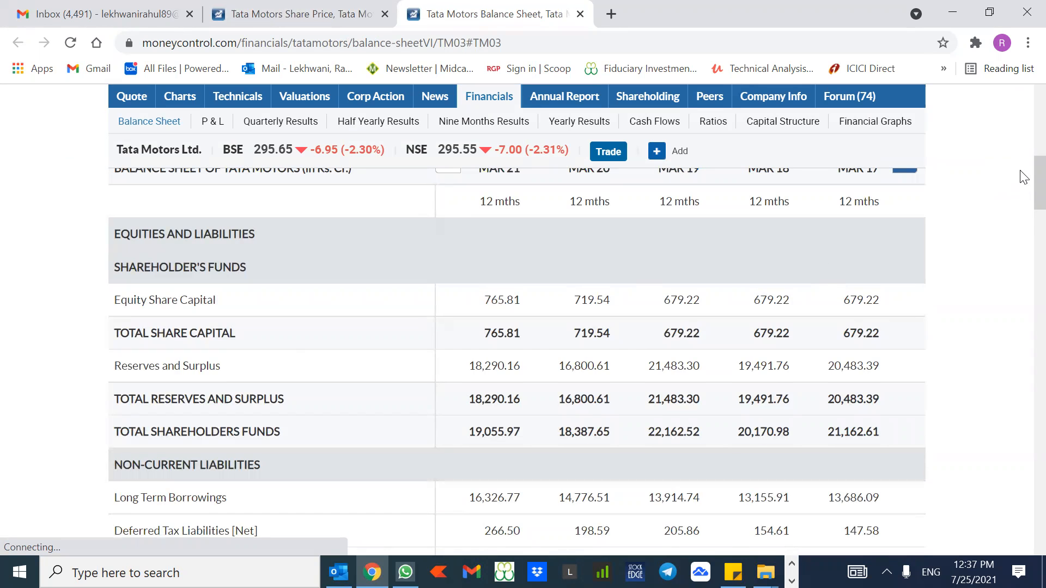
Step: Copy the balance sheet page's web address and switch back to Excel
scroll(1022, 180, "up", 5)
scroll(1024, 154, "up", 2)
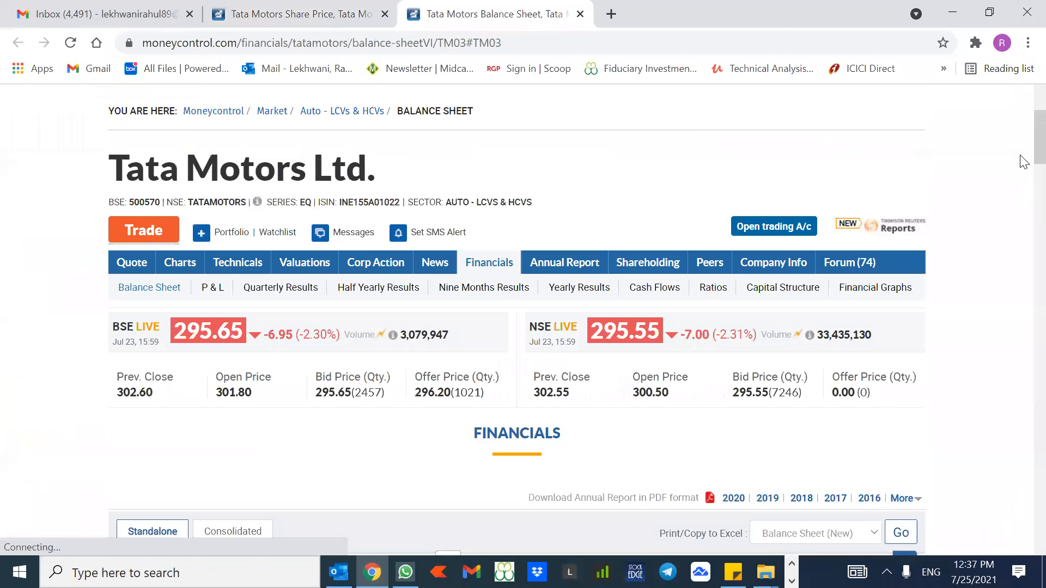
scroll(1024, 158, "down", 6)
scroll(1024, 162, "up", 3)
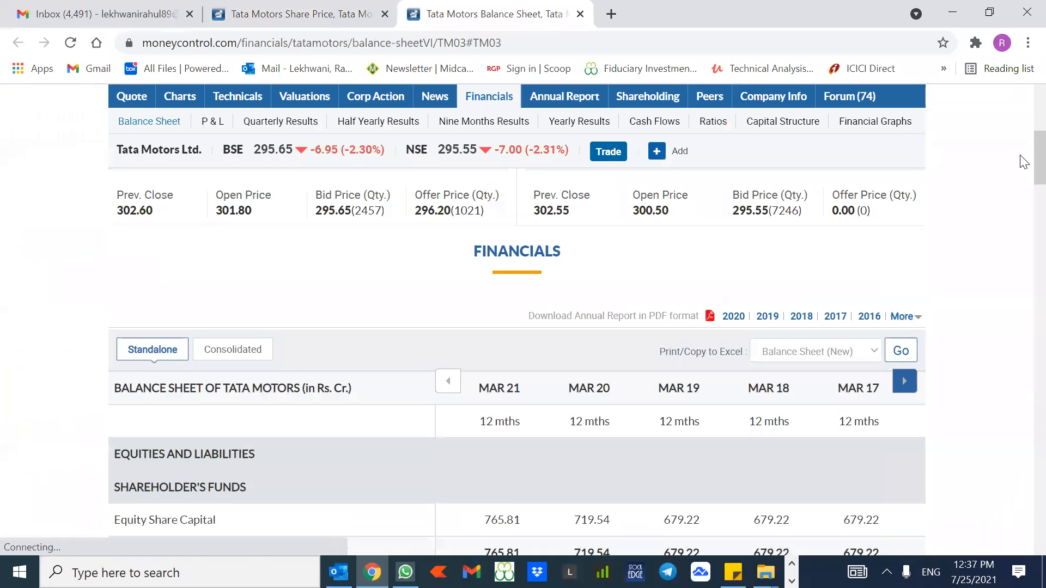
scroll(1024, 158, "up", 4)
scroll(1022, 136, "down", 9)
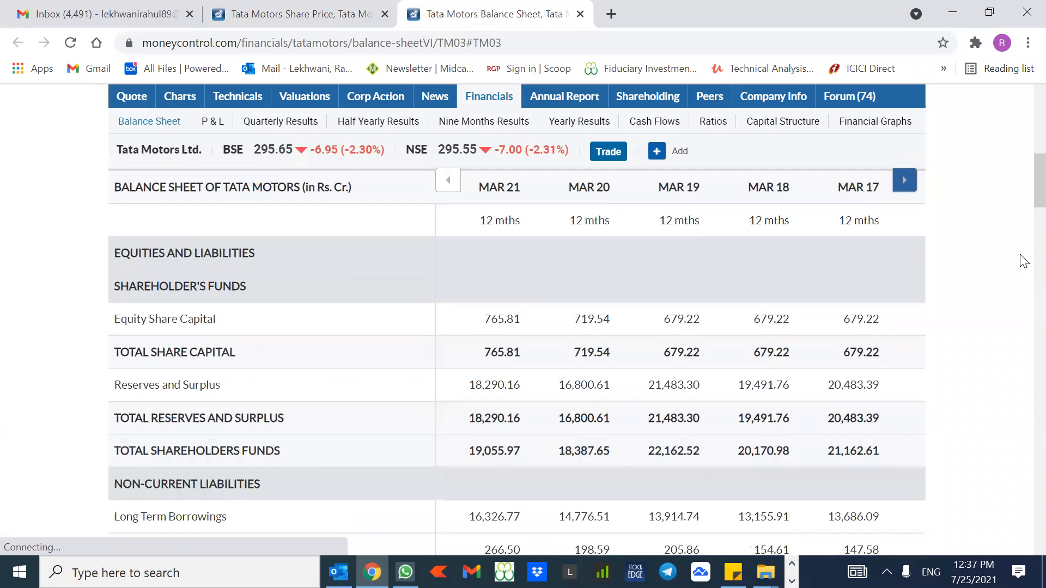
scroll(1022, 116, "down", 8)
scroll(534, 121, "up", 13)
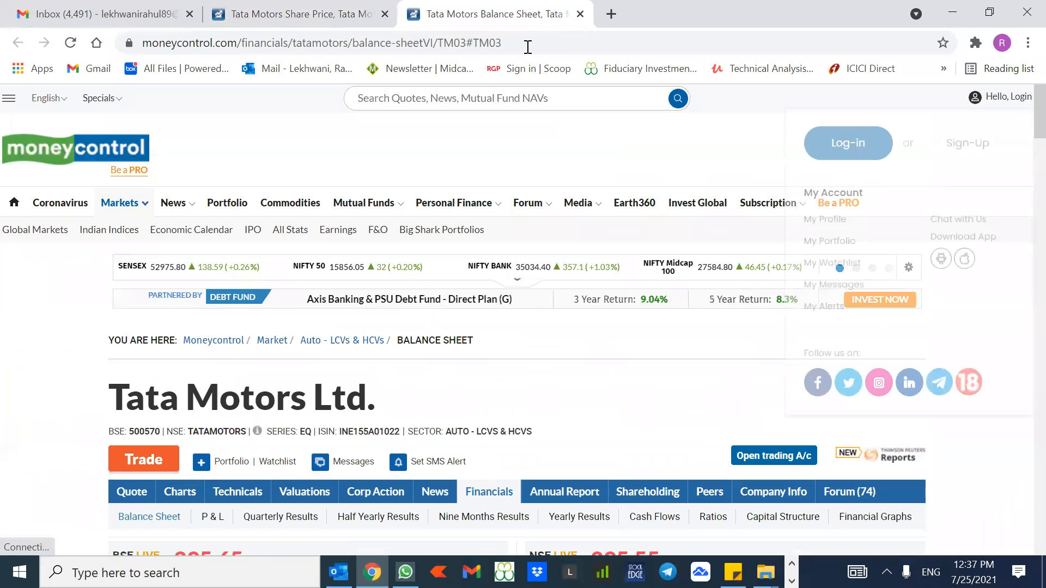
left_click(528, 47)
key("ctrl+c")
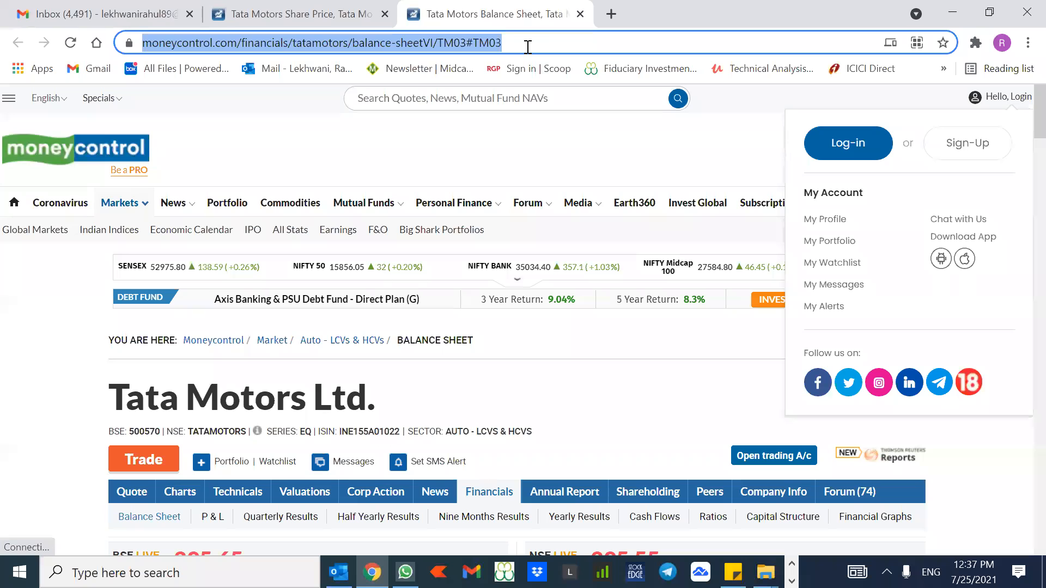
key("alt+Tab")
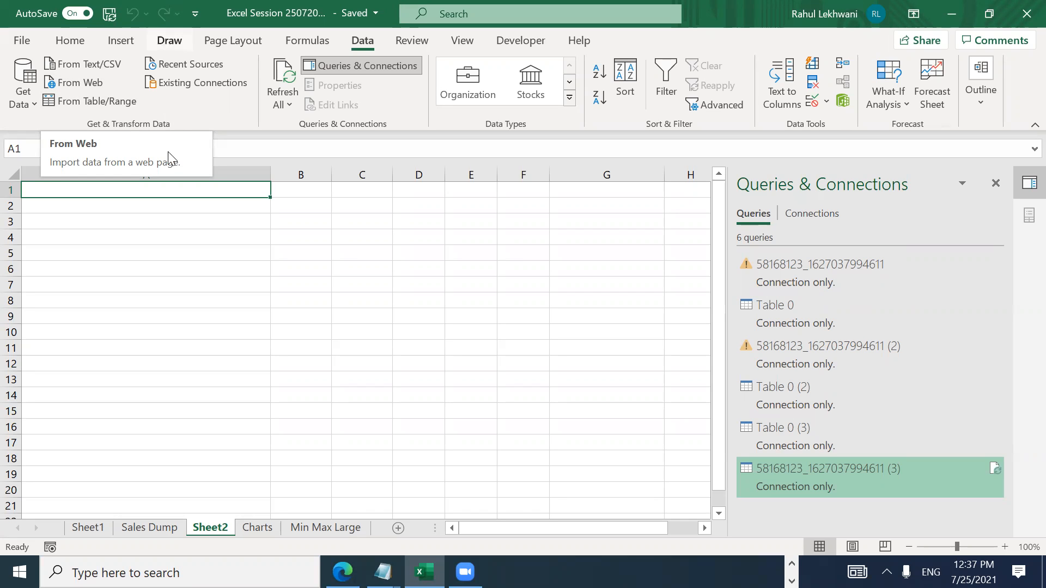
Step: Import Table 0 from the Moneycontrol balance sheet URL via From Web into a new sheet
left_click(78, 85)
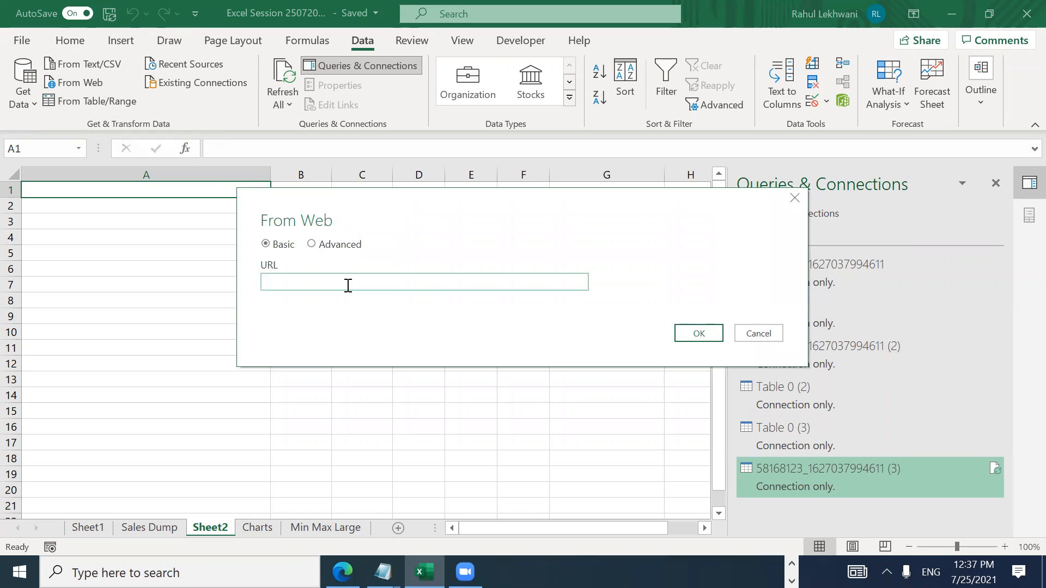
key("ctrl+v")
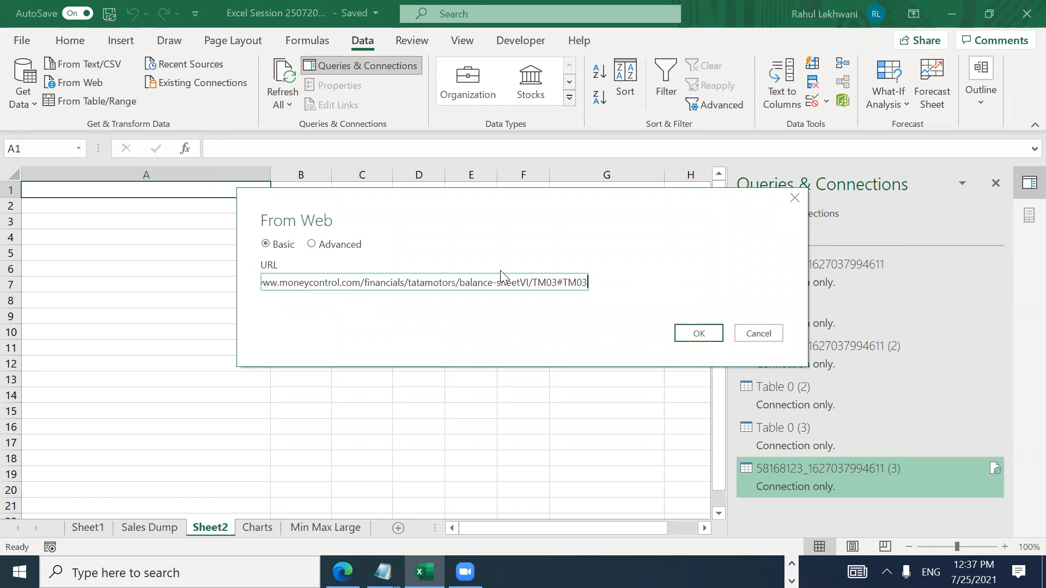
left_click(708, 333)
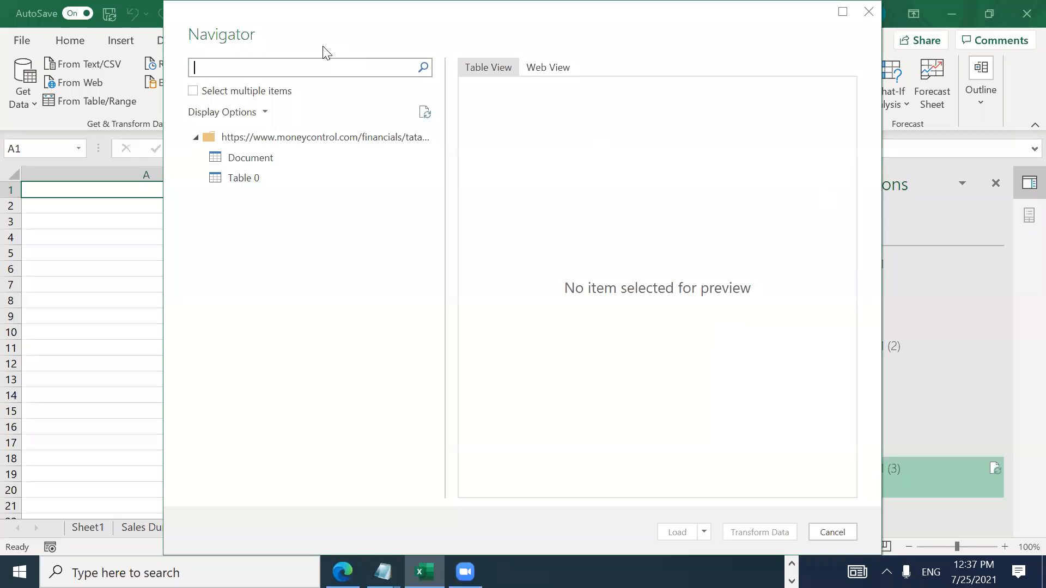
left_click(263, 180)
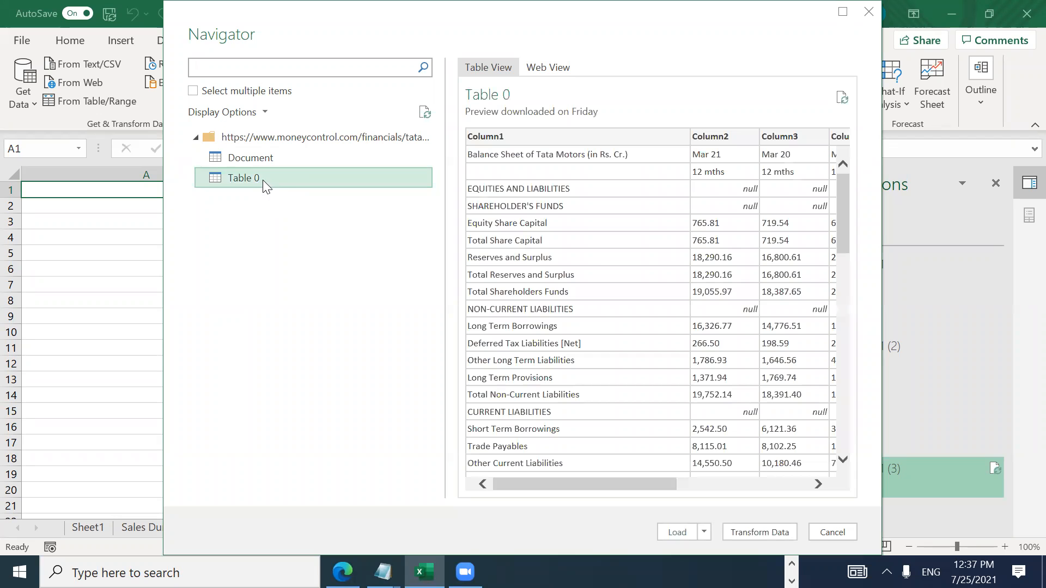
left_click_drag(567, 484, 485, 469)
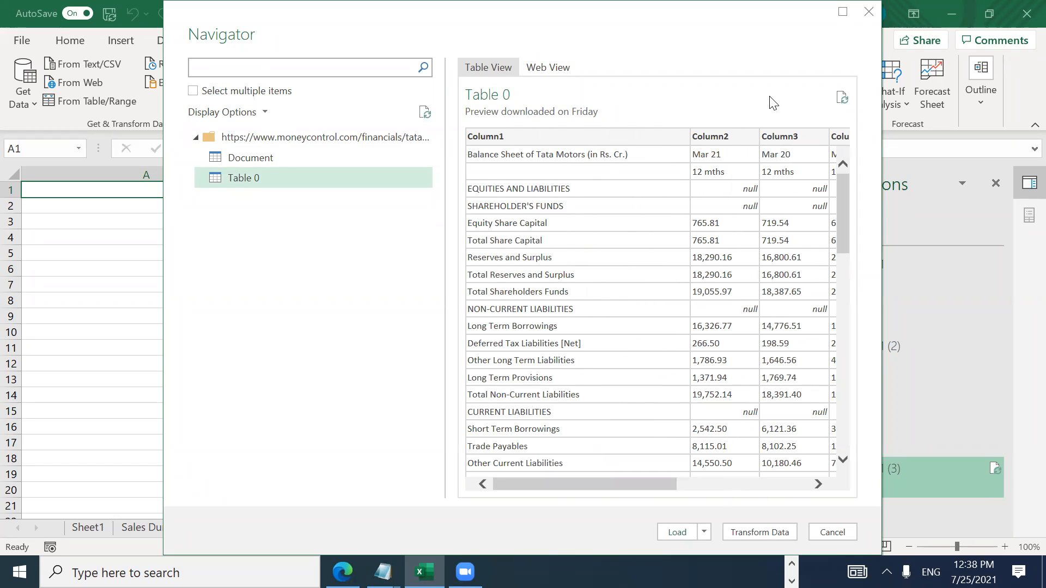
left_click(677, 532)
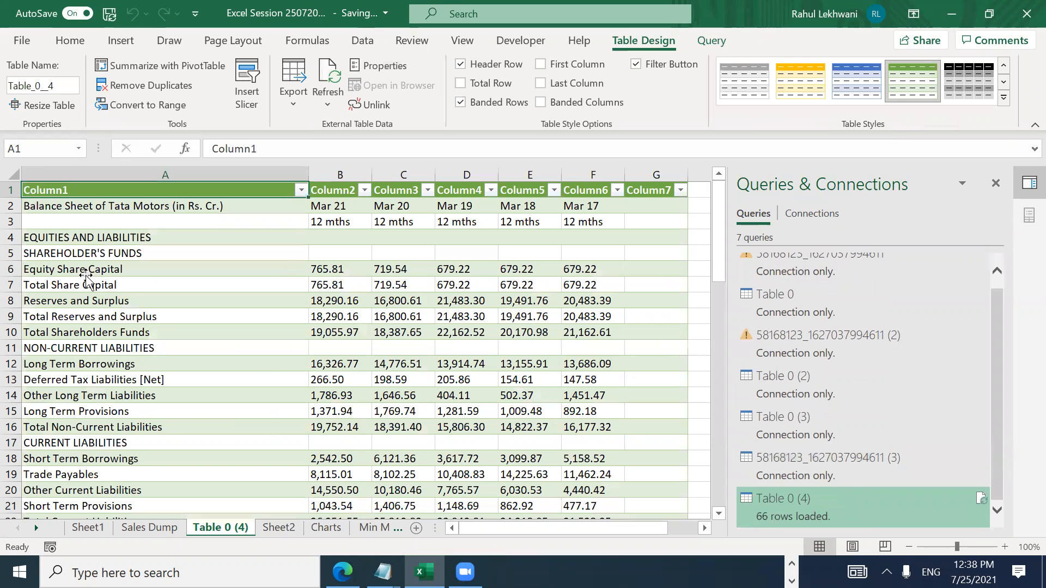
Step: Check the 66 imported balance sheet rows to the end, return to A1, and switch to Chrome
key("Down")
key("Down")
key("Down")
key("Down")
key("Down")
key("Down")
key("Down")
key("Down")
key("Down")
key("Down")
key("Down")
key("Down")
key("Down")
key("Down")
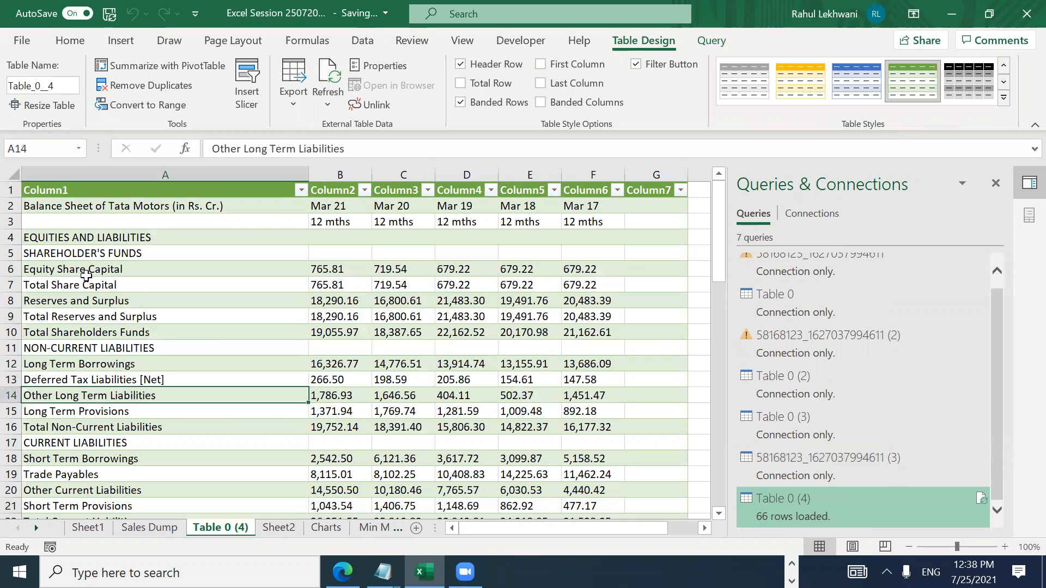
key("Down")
key("Down")
key("Down")
key("Down")
key("Down")
key("Down")
key("Down")
key("Down")
key("Down")
key("Down")
key("Down")
key("Down")
key("Down")
key("Down")
key("Down")
key("Down")
key("Down")
key("Down")
key("Down")
key("Down")
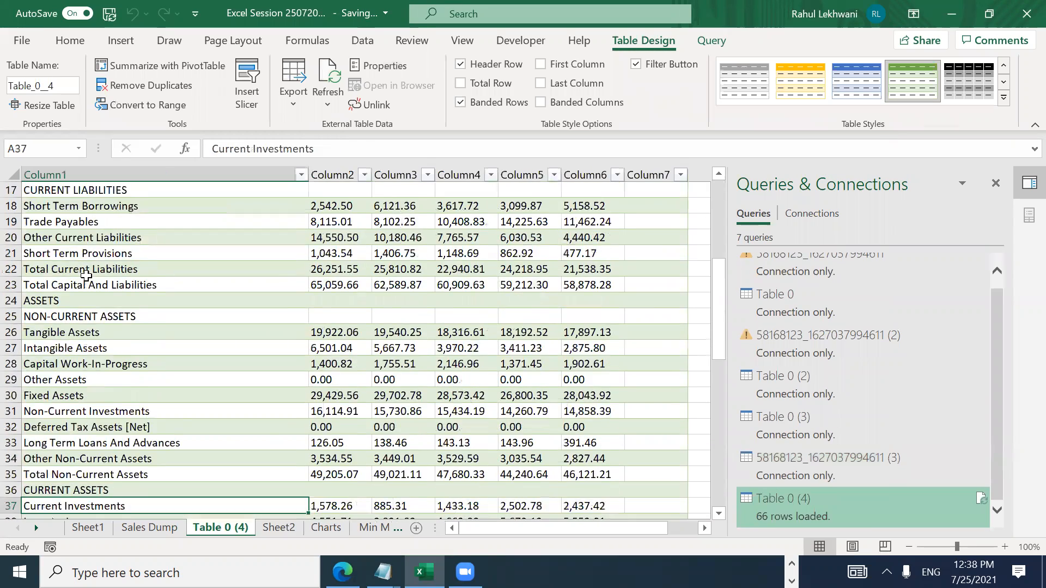
key("Down")
key("Down")
key("Down")
key("Down")
key("Down")
key("Down")
key("Down")
key("Down")
key("Down")
key("Down")
key("Down")
key("Down")
key("Down")
key("Down")
key("Down")
key("Down")
key("Down")
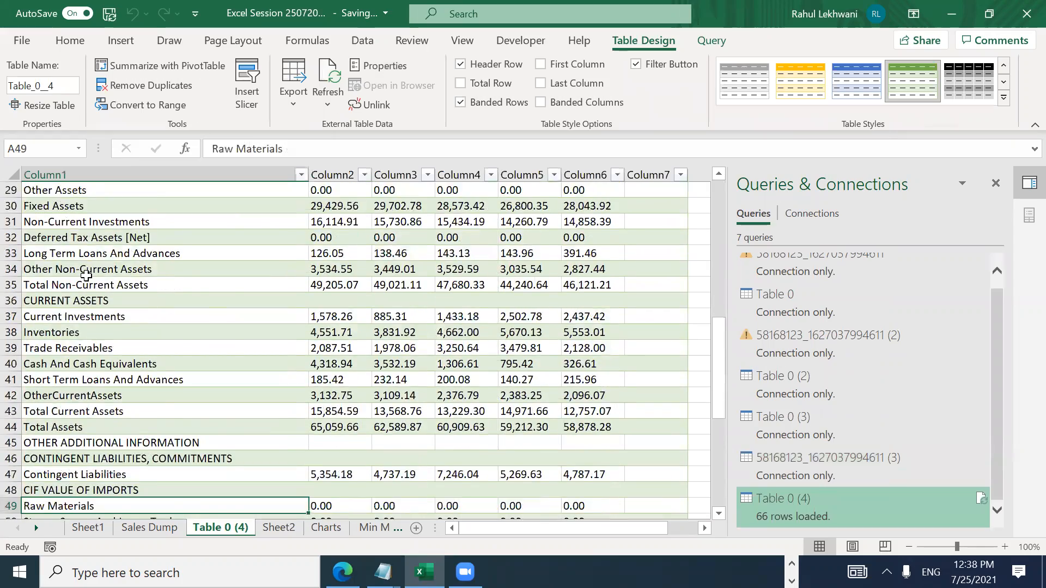
key("Down")
key("Down")
key("Down")
key("Down")
key("Down")
key("Down")
key("Down")
key("Down")
key("Down")
key("Down")
key("Down")
key("Down")
key("Down")
key("Down")
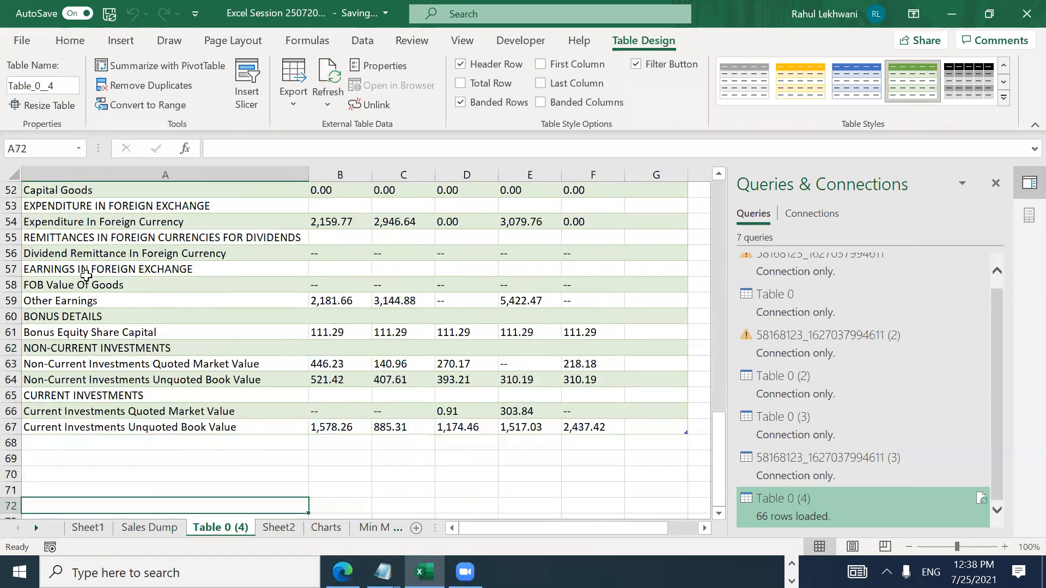
key("Up")
key("Up")
key("Up")
key("Up")
key("Up")
key("Up")
key("Up")
key("Up")
key("Up")
key("Up")
key("Up")
key("Up")
key("Up")
key("Up")
key("Up")
key("Up")
key("Up")
key("Up")
key("Up")
key("Up")
key("Up")
key("Up")
key("Up")
key("Up")
key("Up")
key("Up")
key("Up")
key("Up")
key("Up")
key("Up")
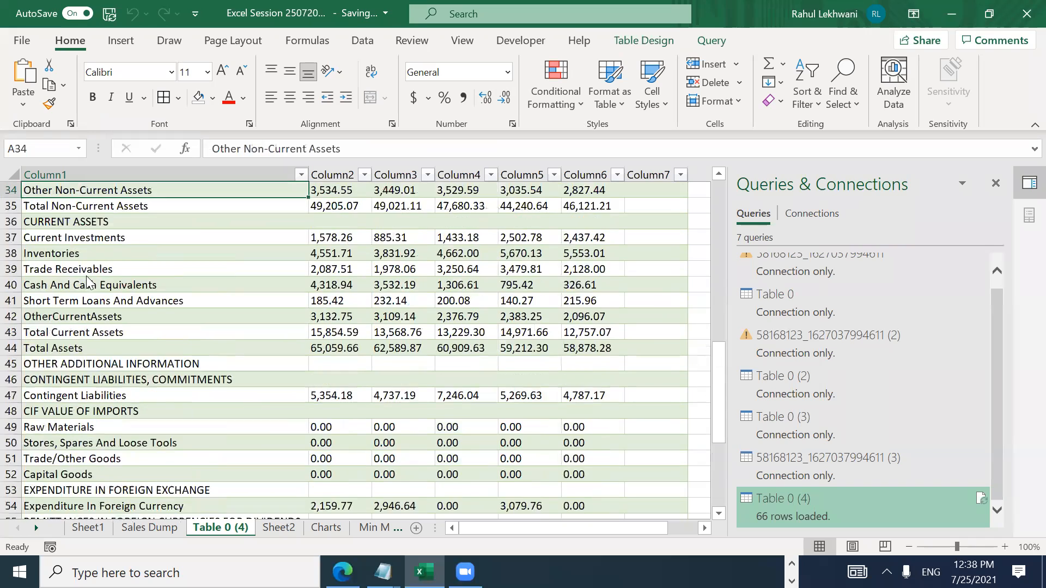
key("ctrl+Home")
key("alt+Tab")
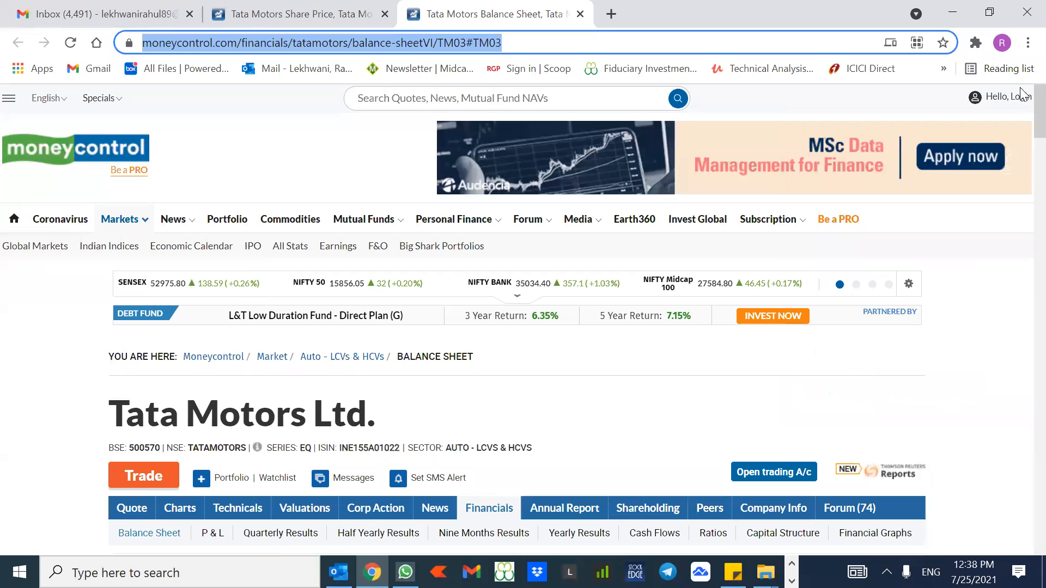
Step: View the Tata Motors balance sheet table on Moneycontrol, then return to Excel
scroll(1023, 119, "down", 10)
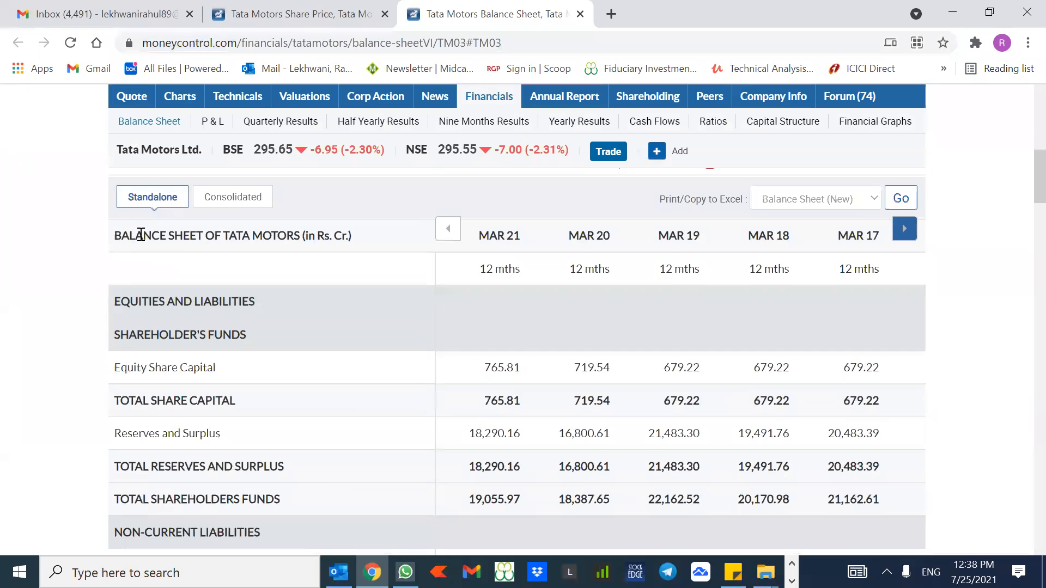
left_click_drag(115, 235, 640, 549)
left_click_drag(613, 309, 690, 238)
scroll(690, 238, "down", 3)
left_click(974, 247)
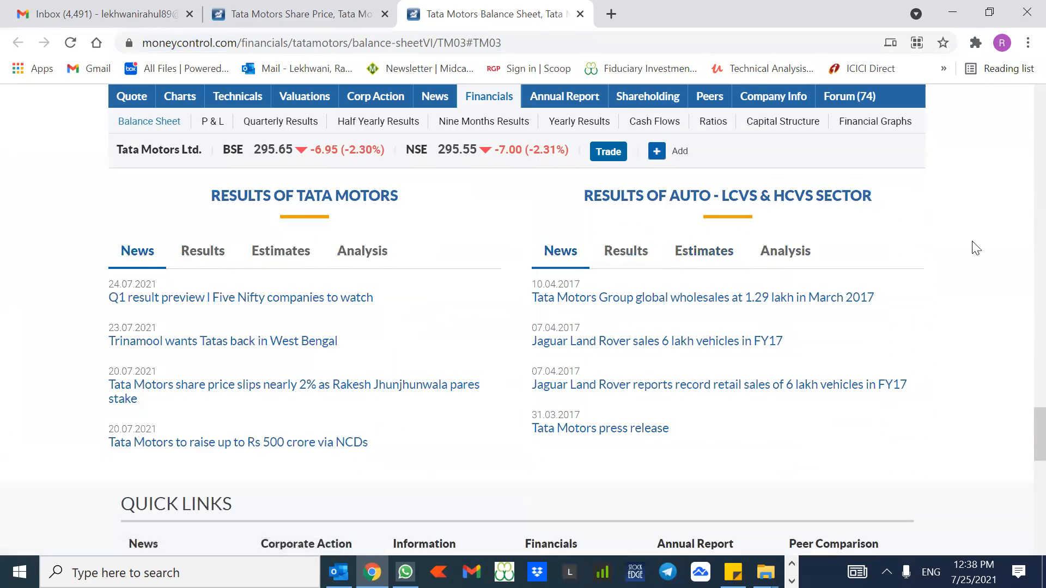
key("alt+Tab")
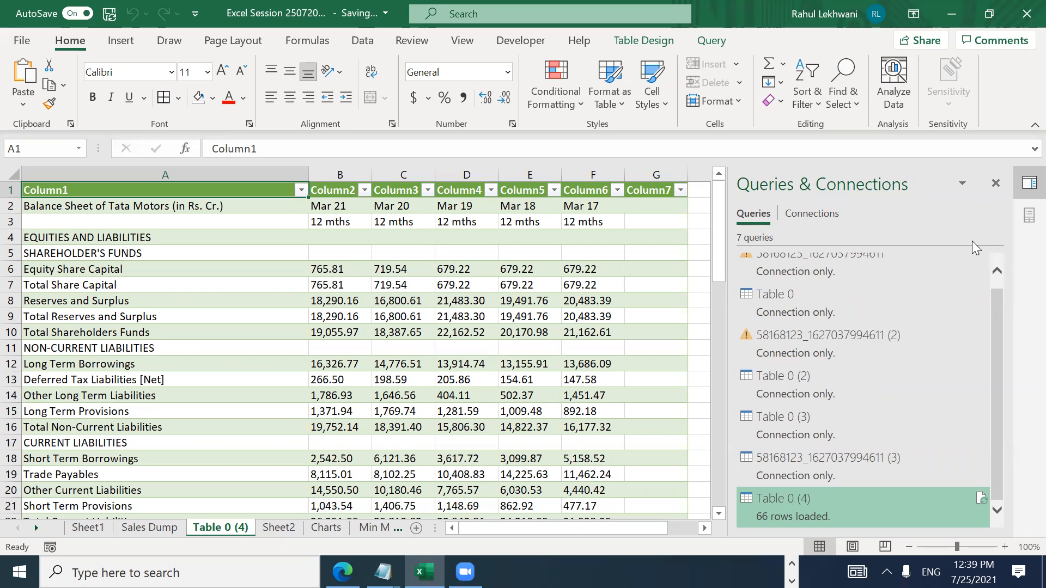
Step: Browse the imported Tata Motors table on Table 0 (4) from top to bottom and back
key("Down")
key("Down")
key("Down")
key("Down")
key("Down")
key("Down")
key("Down")
key("Down")
key("Down")
key("ctrl+Down")
key("ctrl+Up")
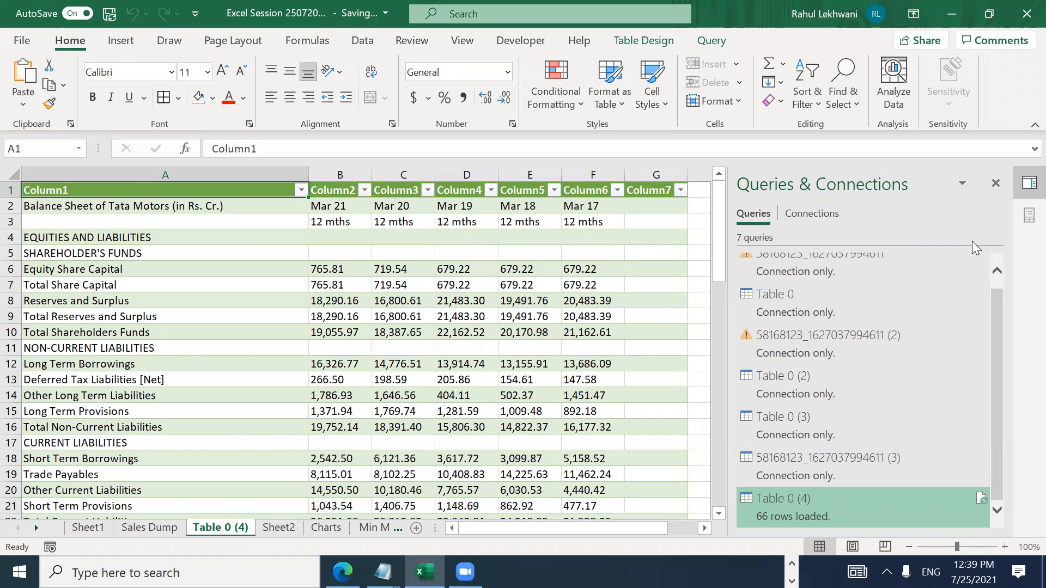
key("Down")
key("Down")
key("Down")
key("ctrl+Down")
key("ctrl+Home")
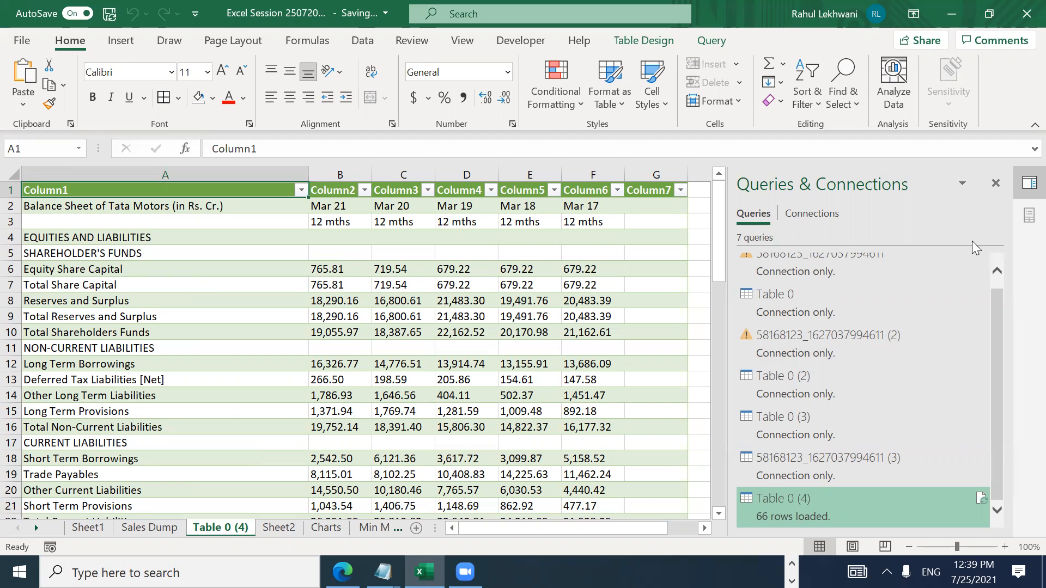
Step: From the desktop, open the Data Analytics folder and the Stock Chart Revised Auto Quess workbook
key("super+d")
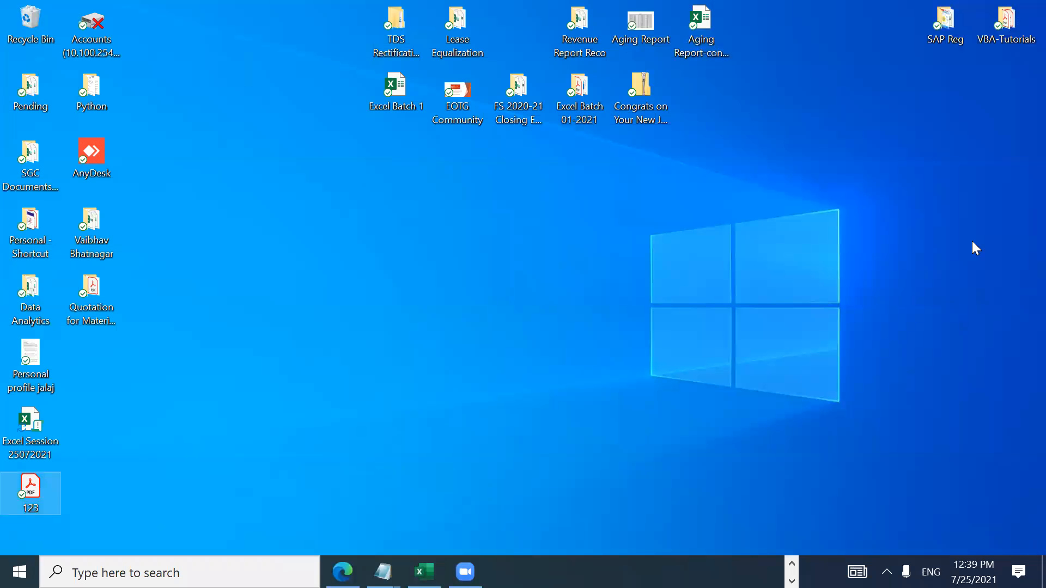
key("Up")
key("Up")
key("Up")
key("Right")
key("Up")
key("Up")
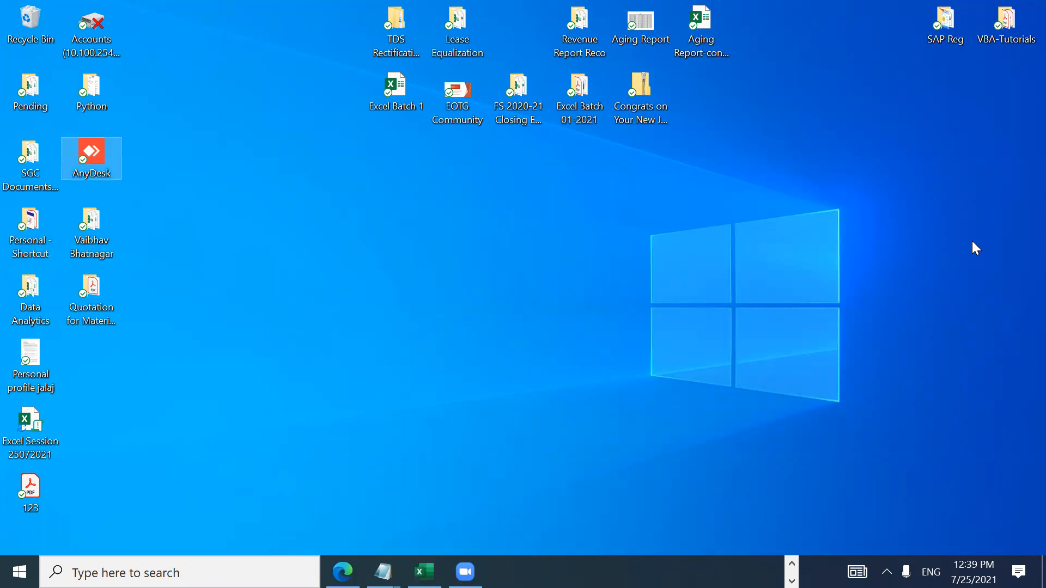
key("Down")
key("Down")
key("Down")
key("Down")
key("Up")
key("Return")
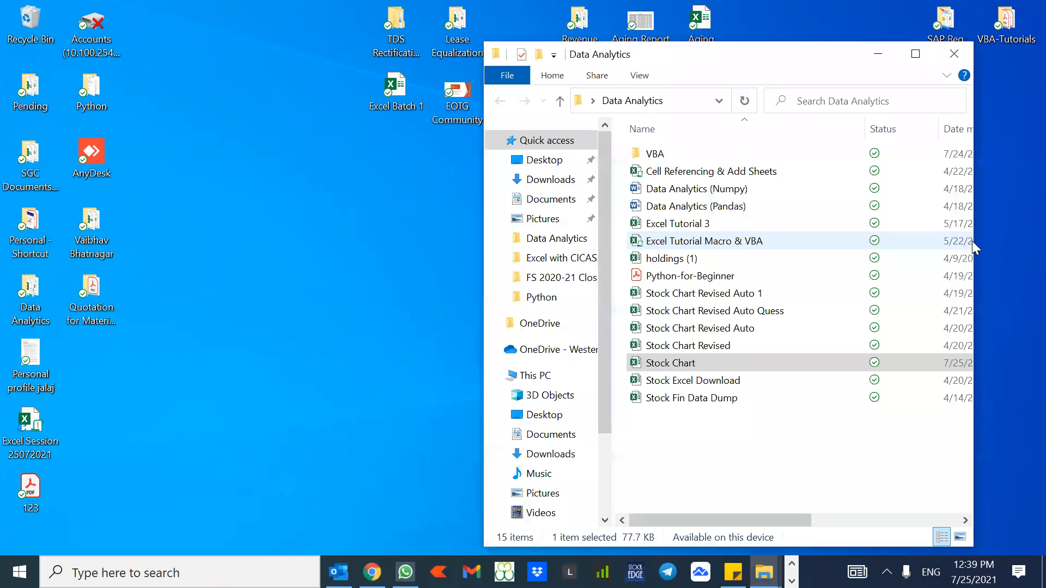
double_click(750, 312)
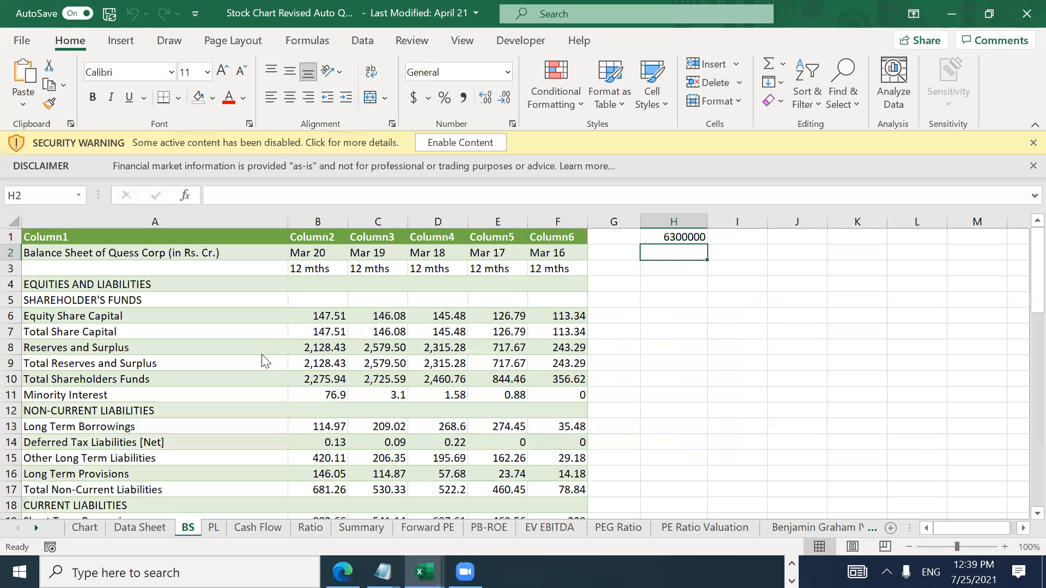
left_click(262, 353)
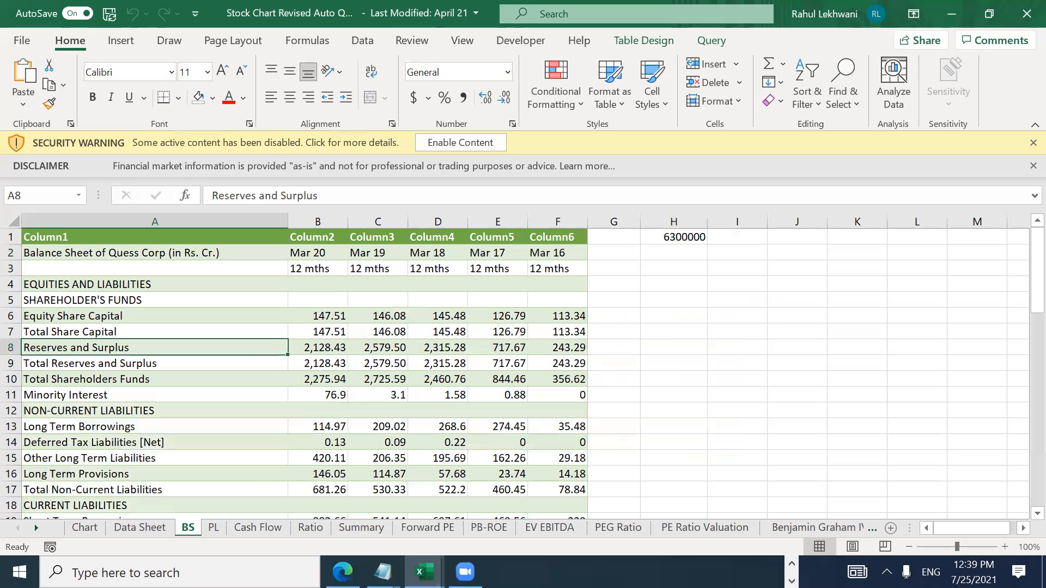
Step: Browse the Quess Corp balance sheet on the BS sheet from top to bottom
left_click(143, 254)
key("Down")
key("Down")
key("Down")
key("Down")
key("Down")
key("Down")
key("Down")
key("Down")
key("Down")
key("Down")
key("Down")
key("Down")
key("Down")
key("Down")
key("Down")
key("ctrl+Down")
key("ctrl+Down")
key("ctrl+Up")
key("ctrl+Home")
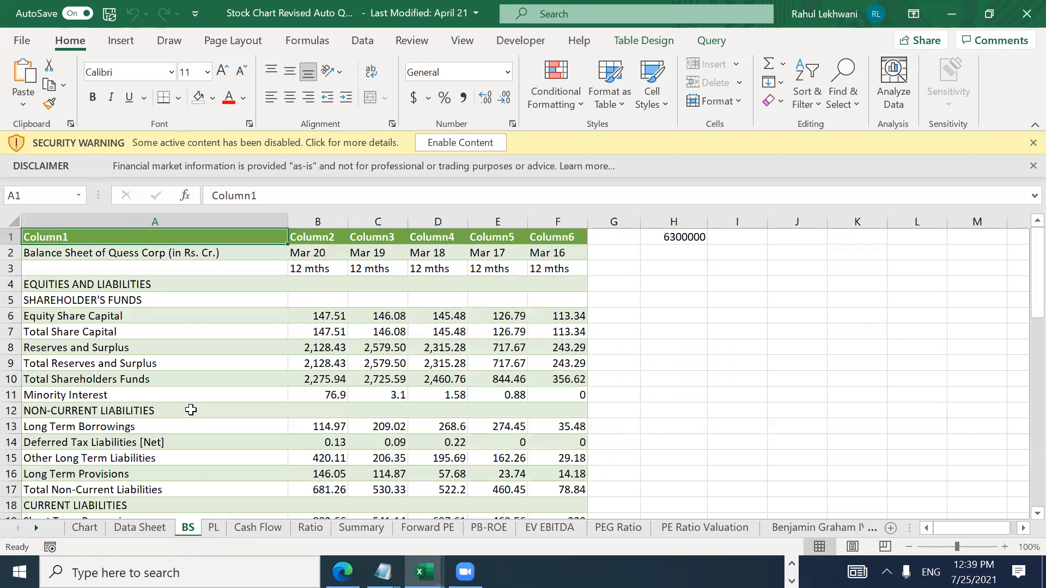
Step: Tour the PL, Cash Flow, Ratio and Summary sheets, then view the Fundamental Analysis charts
left_click(206, 529)
left_click(253, 533)
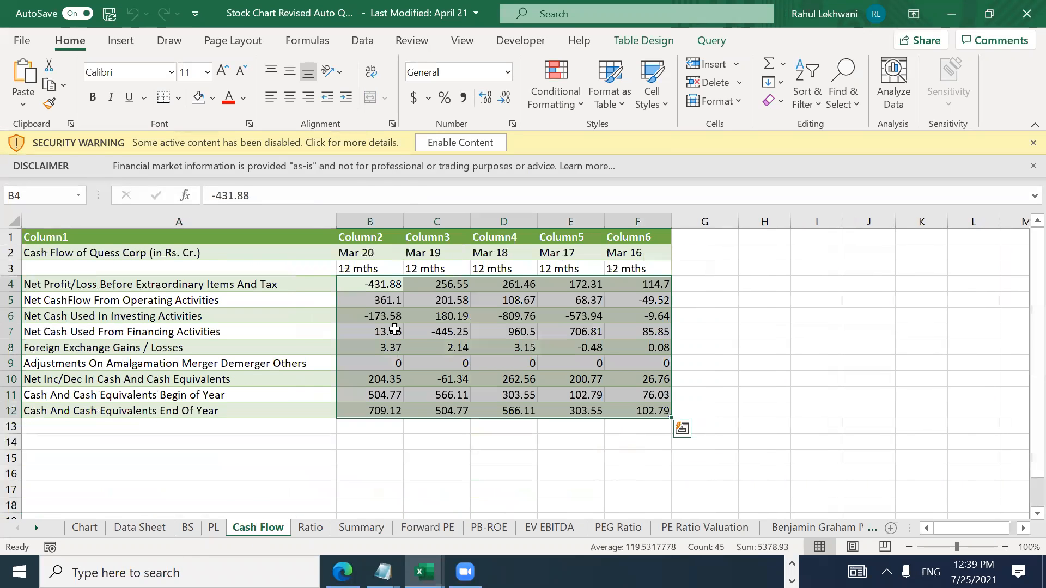
left_click(319, 529)
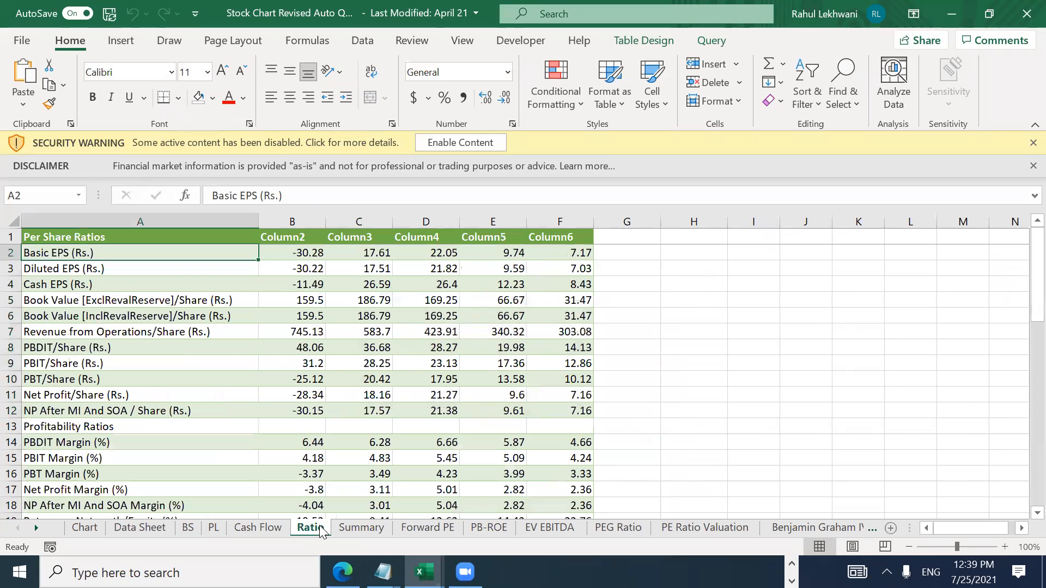
left_click(351, 525)
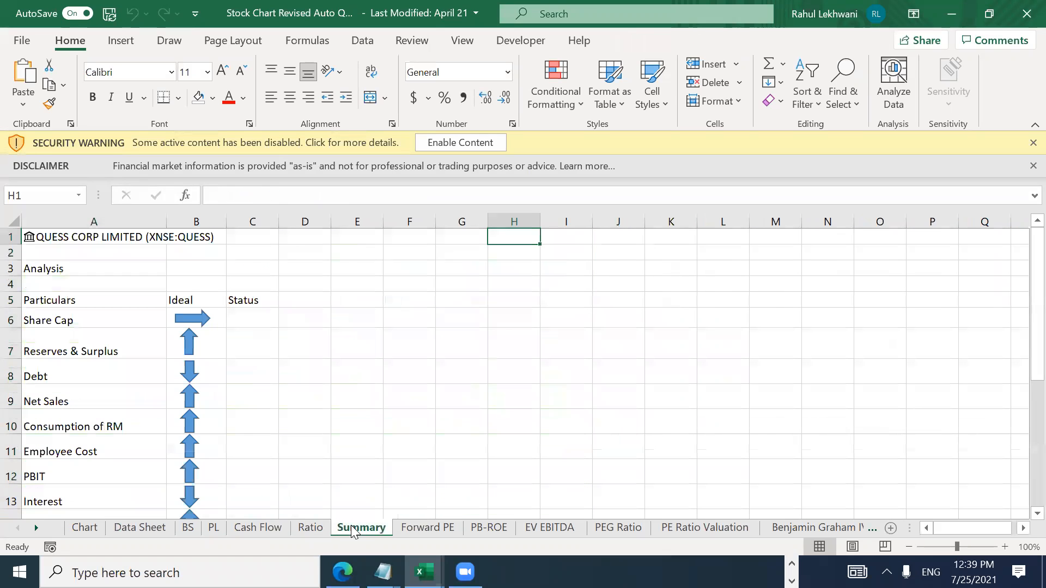
left_click(96, 532)
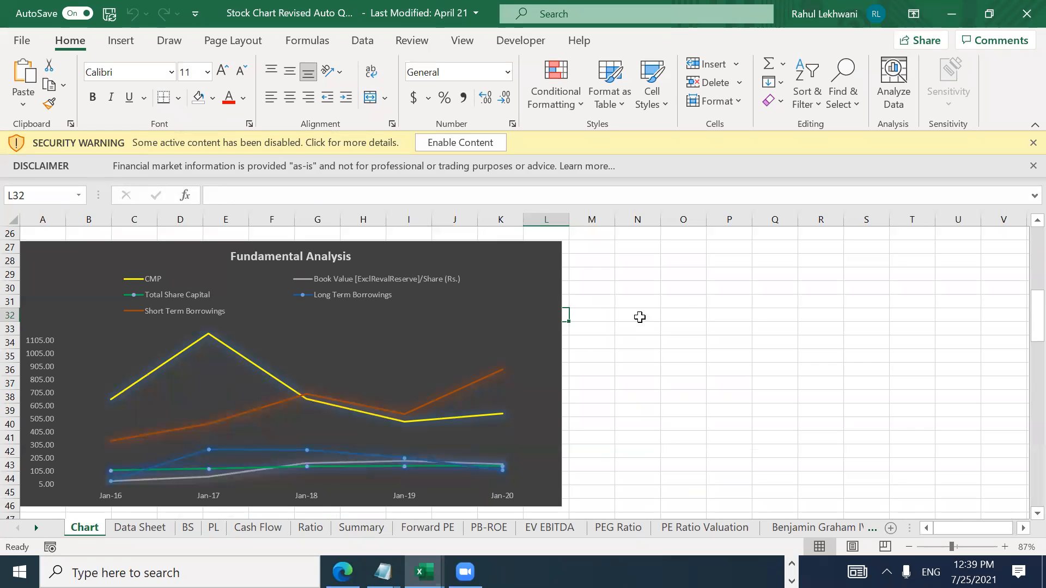
scroll(1022, 320, "up", 8)
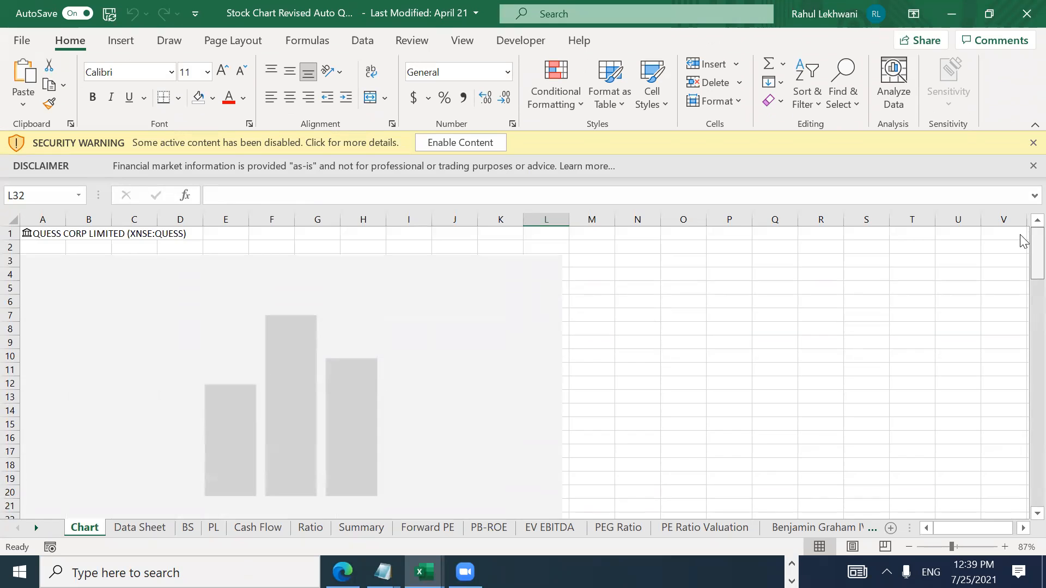
scroll(1022, 289, "down", 7)
scroll(1022, 333, "down", 8)
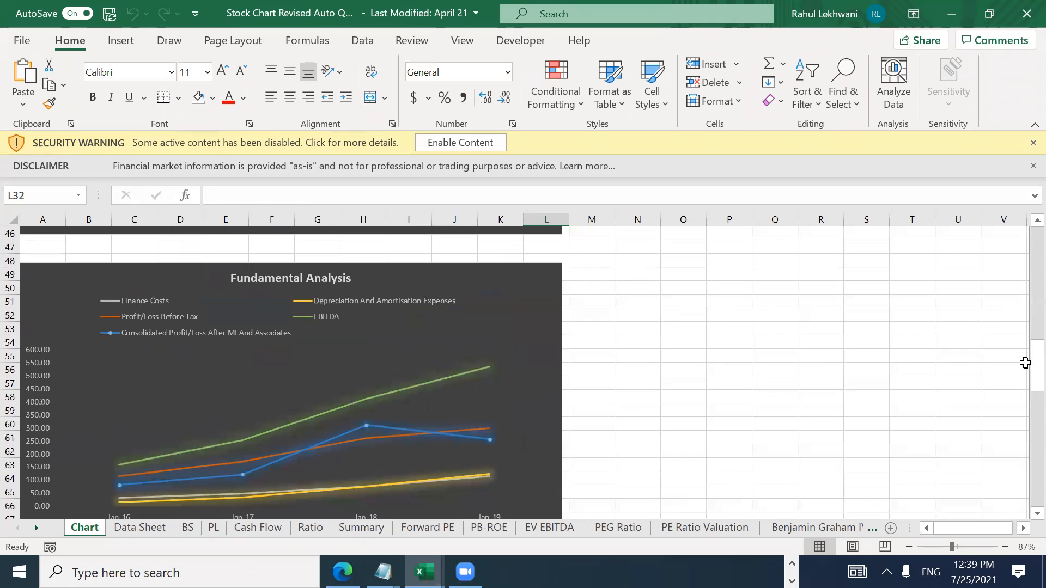
Step: Flip through the BS, PL, Cash Flow, Ratio and Summary sheets to reach Forward PE
left_click(189, 532)
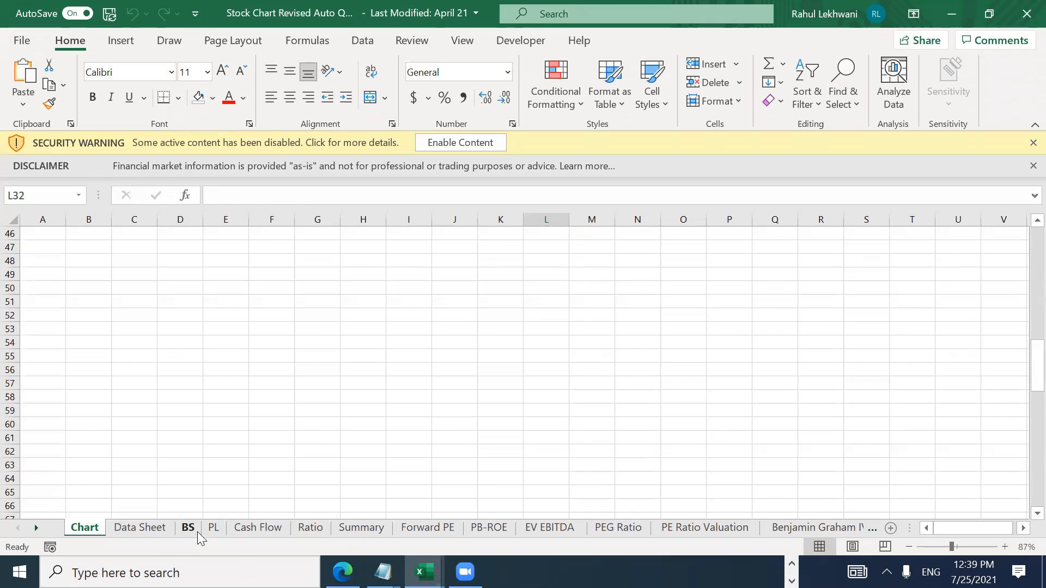
left_click(213, 529)
left_click(286, 528)
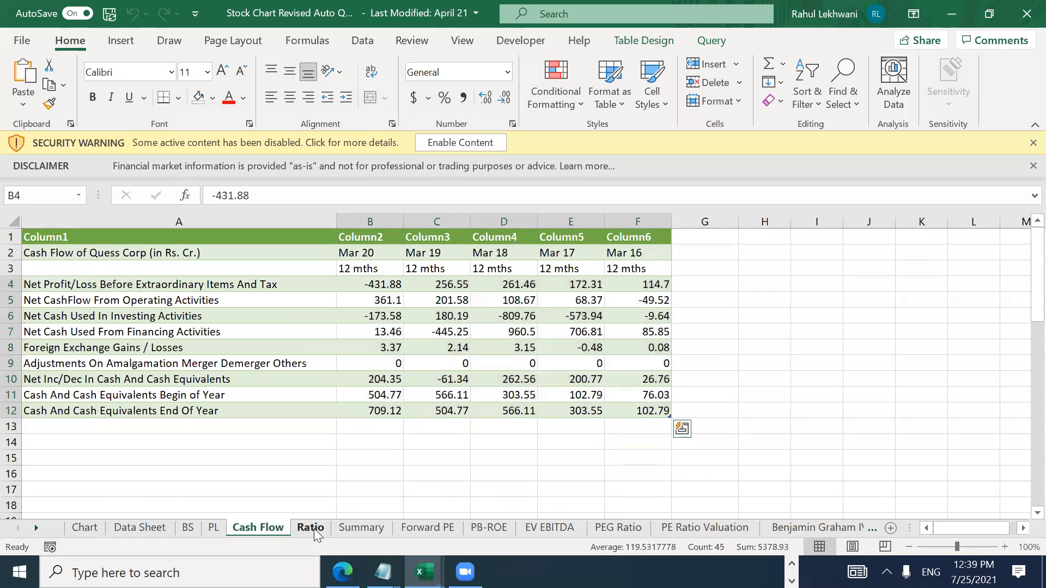
left_click(314, 528)
left_click(326, 529)
left_click(428, 527)
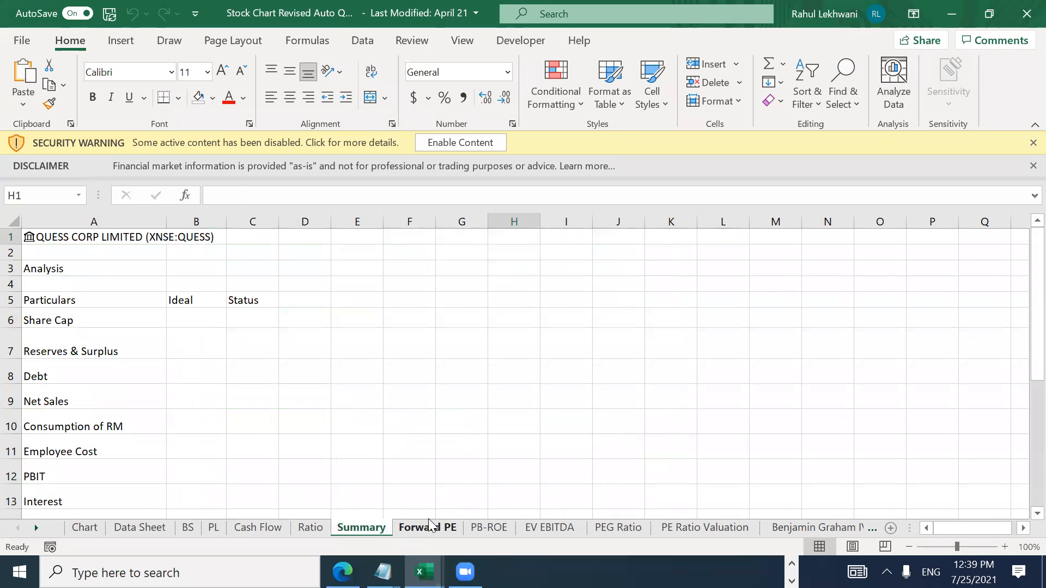
Step: Inspect the Forward PE EPS formulas, tracing Year 1 EPS to the Data Sheet's Diluted EPS VLOOKUP
left_click(126, 286)
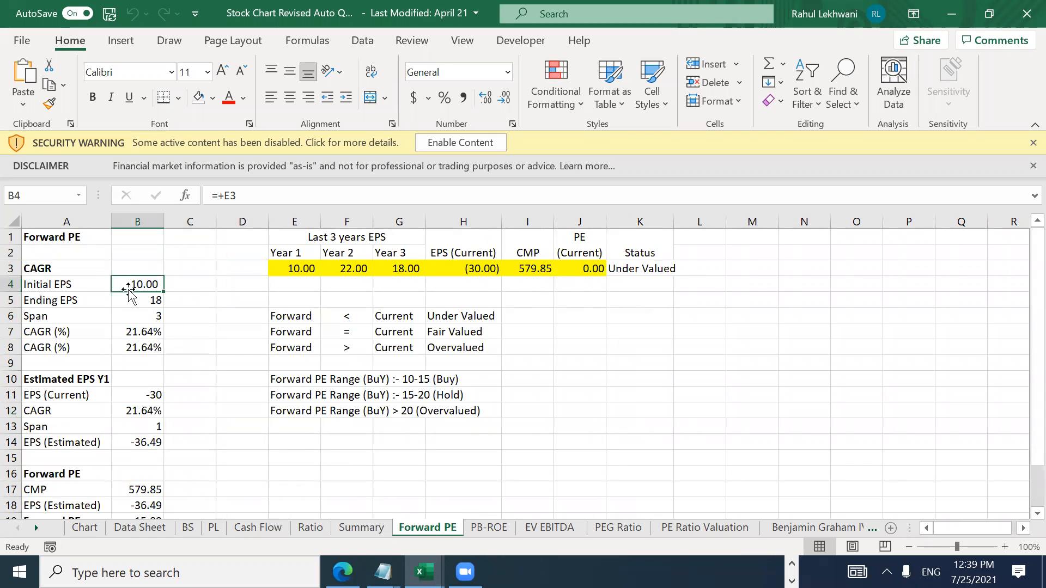
key("Right")
key("Up")
key("Right")
key("Right")
key("Right")
key("Right")
key("Right")
key("Right")
key("Right")
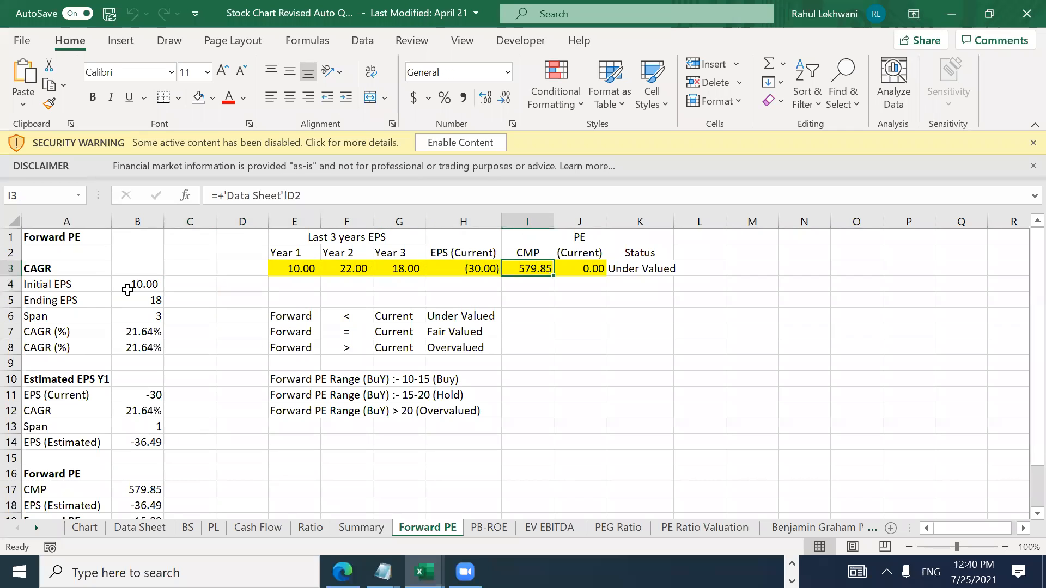
key("Left")
key("Left")
key("Left")
key("Left")
key("Left")
key("Left")
key("Right")
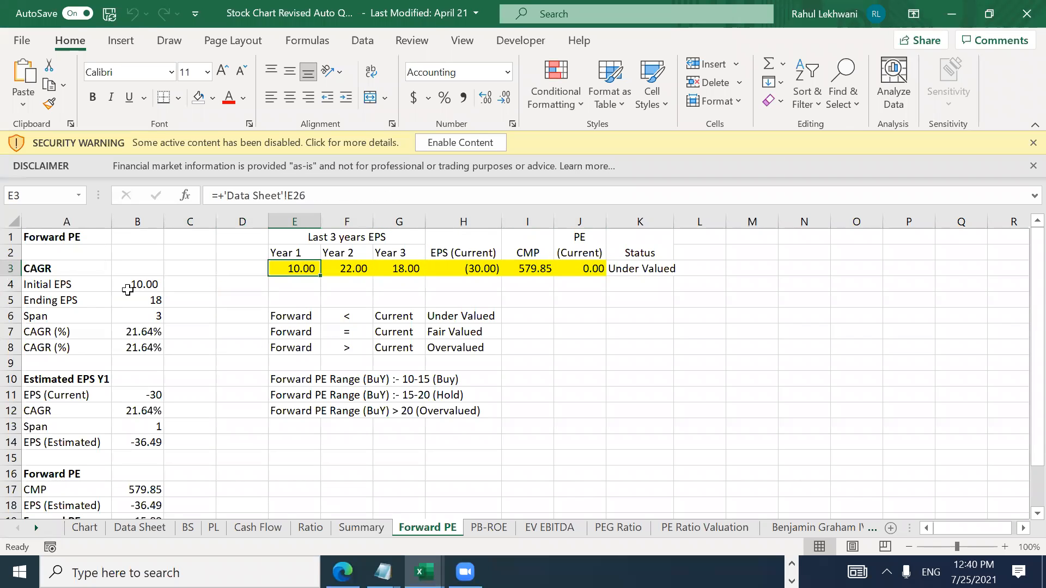
key("ctrl+bracketleft")
key("Home")
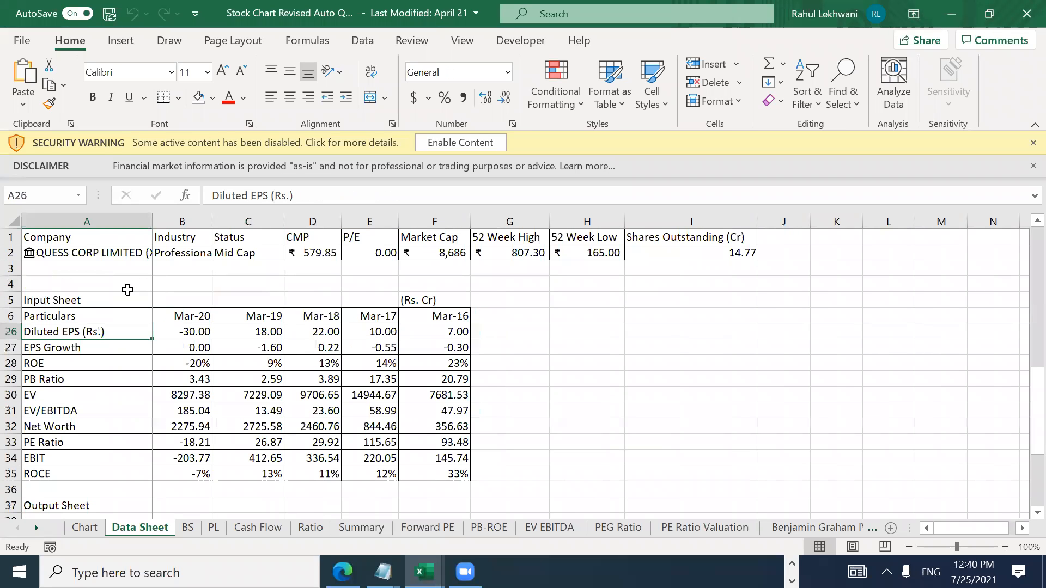
key("Right")
key("Right")
key("Down")
key("Down")
key("Up")
key("Up")
key("Left")
key("Left")
key("Right")
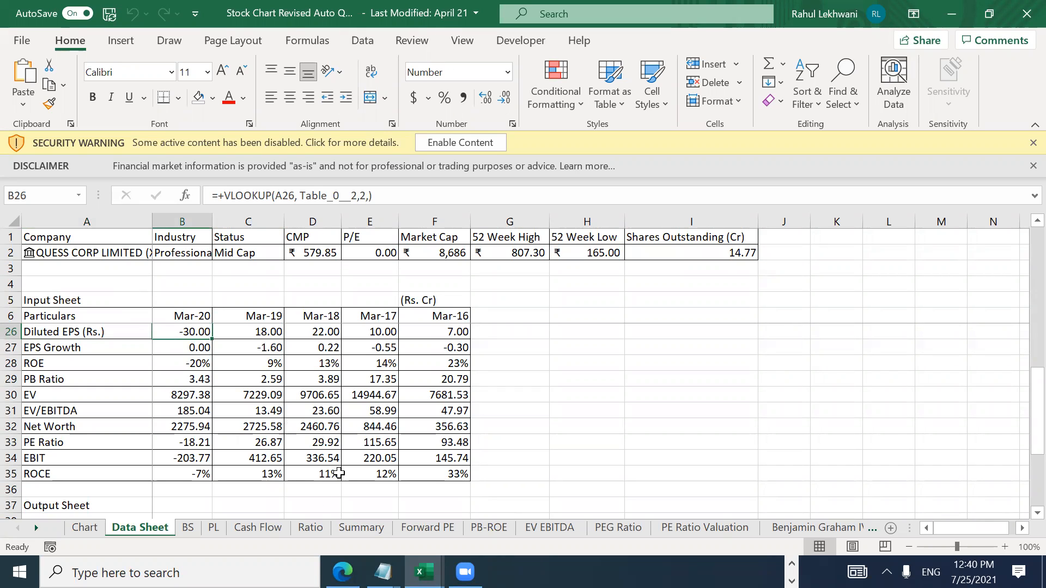
Step: Pick a value on the BS sheet, then switch to another window
left_click(186, 529)
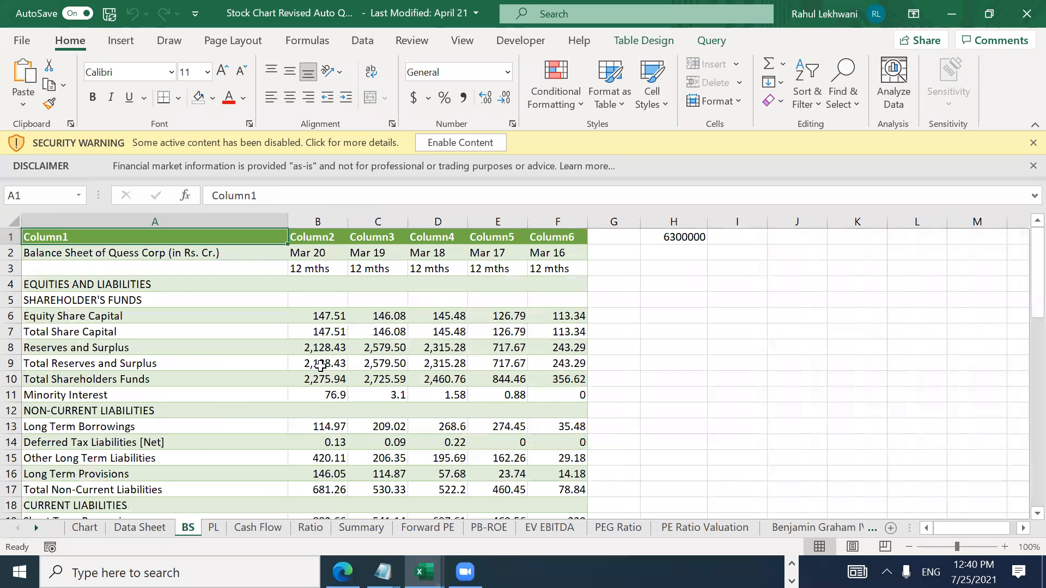
left_click(324, 374)
key("Down")
key("Down")
key("Down")
key("Down")
key("Down")
key("Down")
key("Down")
key("Down")
key("Down")
key("Down")
key("Down")
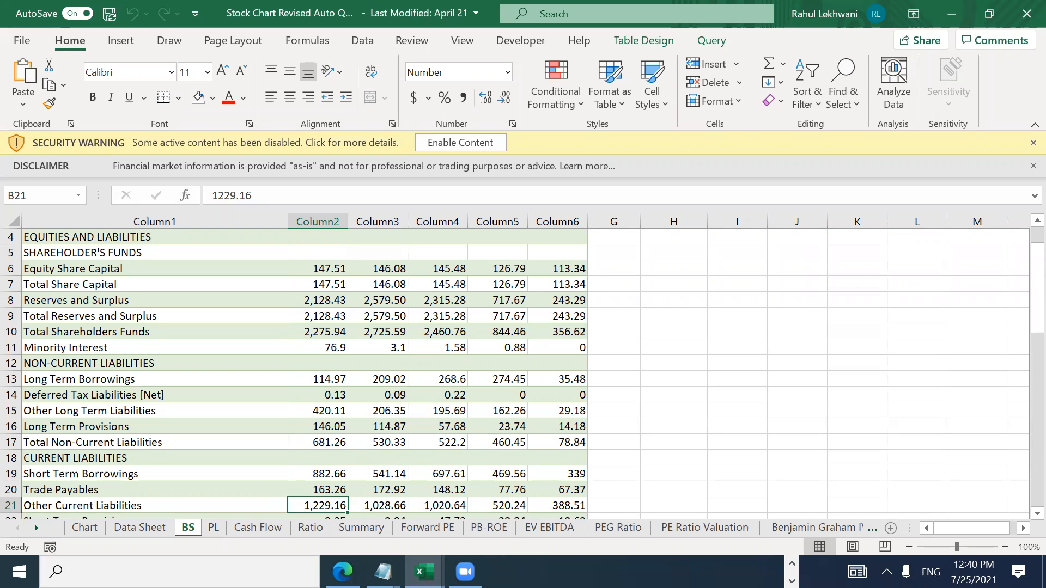
left_click(465, 571)
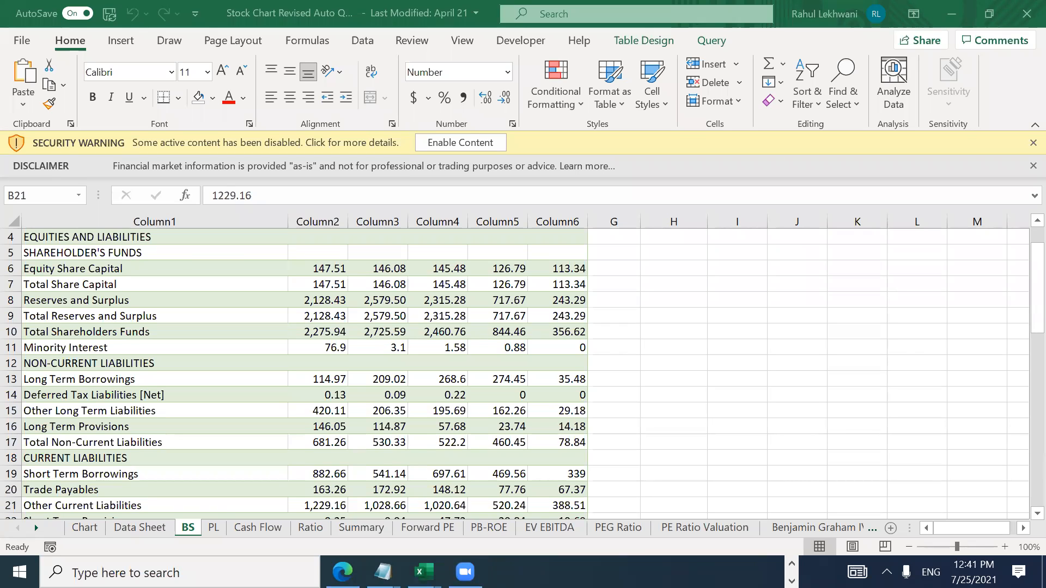
Step: Back in Excel, browse the balance sheet values and labels, ending at A1
left_click(448, 301)
key("ctrl+Down")
key("ctrl+Down")
key("ctrl+Up")
key("ctrl+Up")
key("ctrl+Up")
key("ctrl+Up")
key("Left")
key("ctrl+Down")
key("ctrl+Down")
key("ctrl+Down")
key("ctrl+Down")
key("ctrl+Down")
key("ctrl+Down")
key("ctrl+Down")
key("ctrl+Down")
key("ctrl+Down")
key("ctrl+Down")
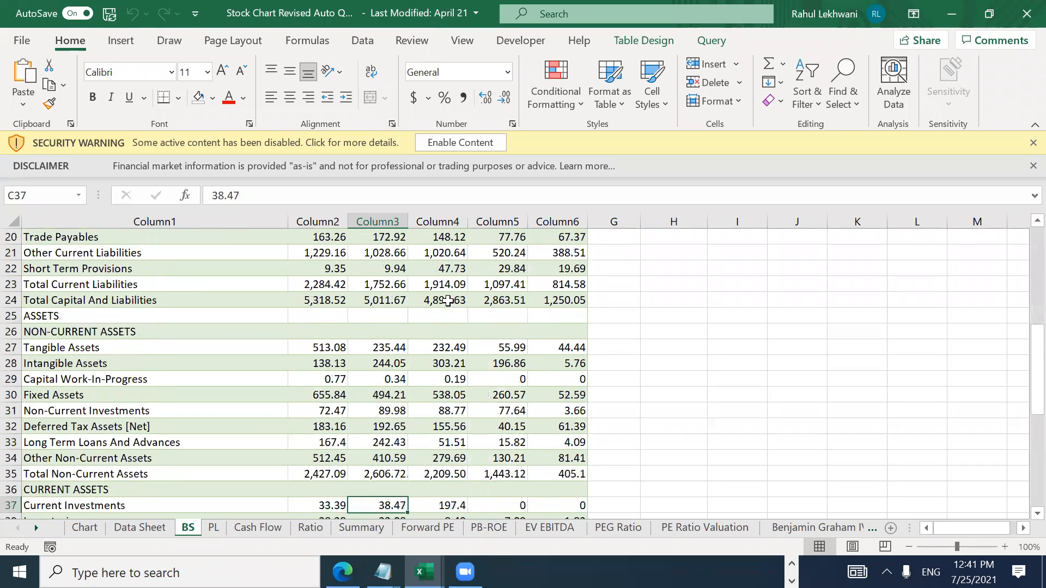
key("ctrl+Down")
key("ctrl+Down")
key("ctrl+Down")
key("ctrl+Down")
key("ctrl+Down")
key("ctrl+Down")
key("ctrl+Down")
key("ctrl+Down")
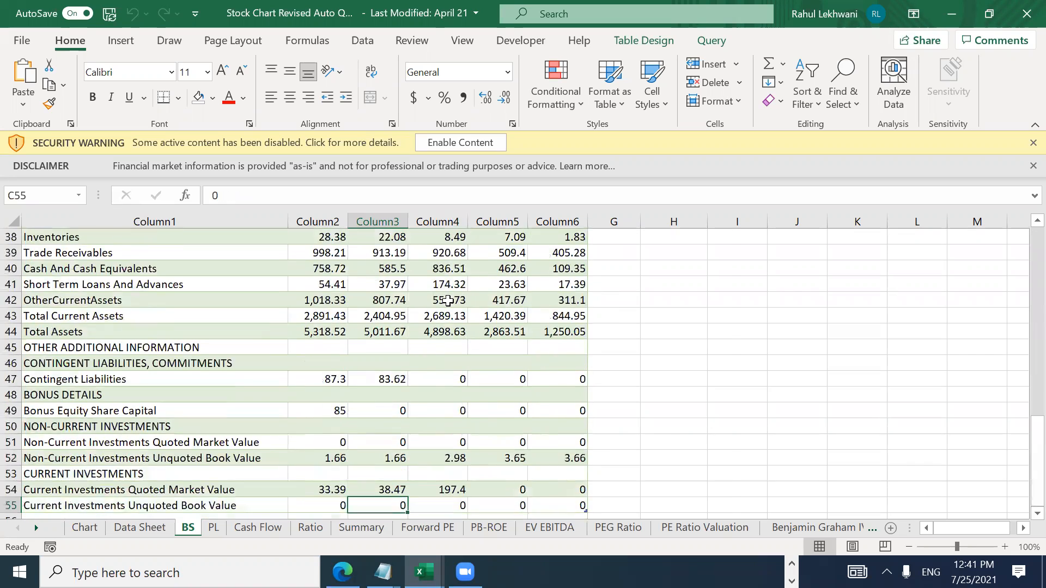
key("ctrl+Up")
key("ctrl+Up")
key("ctrl+Up")
key("ctrl+Up")
key("ctrl+Up")
key("ctrl+Up")
key("ctrl+Up")
key("ctrl+Up")
key("ctrl+Up")
key("ctrl+Up")
key("ctrl+Up")
key("ctrl+Up")
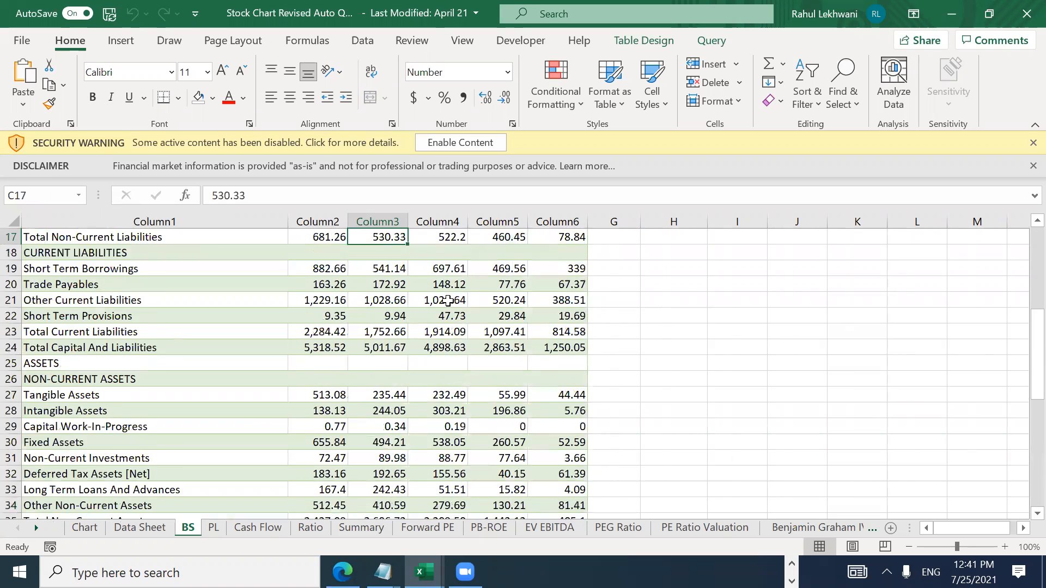
key("ctrl+Left")
key("Down")
key("Down")
key("Down")
key("Down")
key("Down")
key("Down")
key("Down")
key("Down")
key("Down")
key("Down")
key("Down")
key("Down")
key("Down")
key("Down")
key("Down")
key("Down")
key("Down")
key("Down")
key("Down")
key("Down")
key("Down")
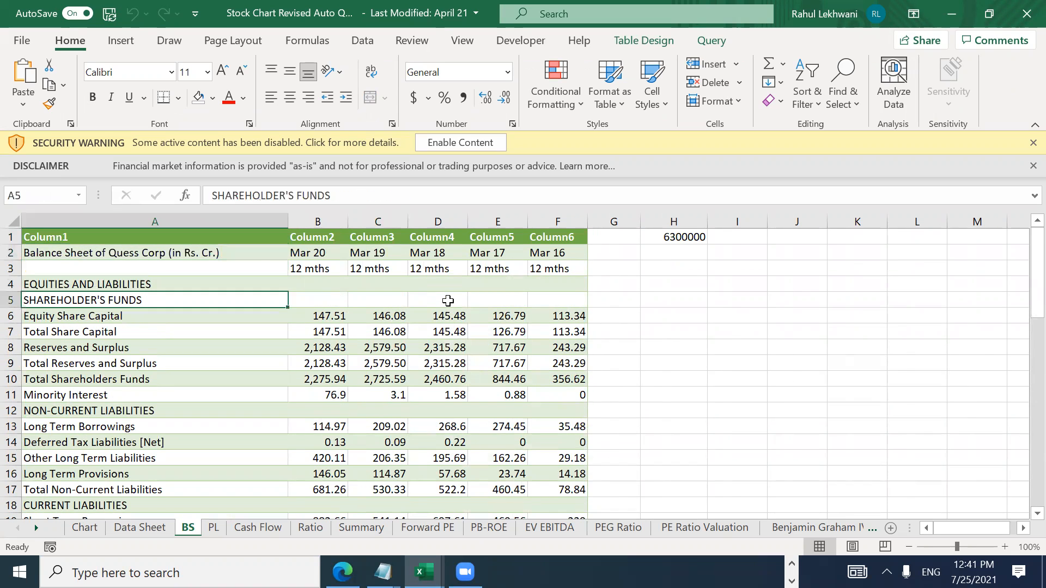
key("Down")
key("Down")
key("Down")
key("Down")
key("Down")
key("Down")
key("Down")
key("Down")
key("Down")
key("Down")
key("Down")
key("Down")
key("Down")
key("Down")
key("Down")
key("Down")
key("Down")
key("Down")
key("Down")
key("Down")
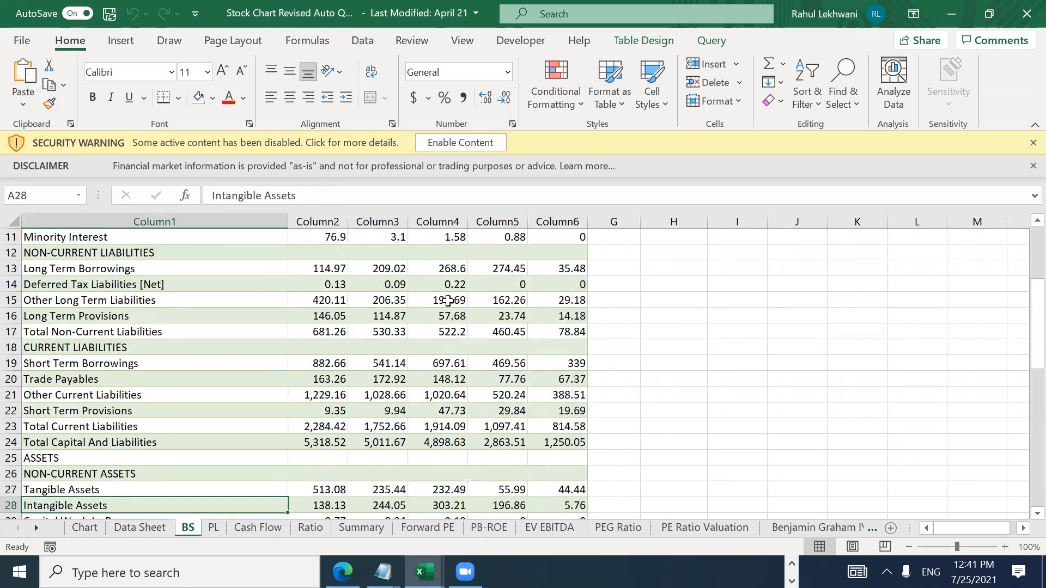
key("ctrl+Home")
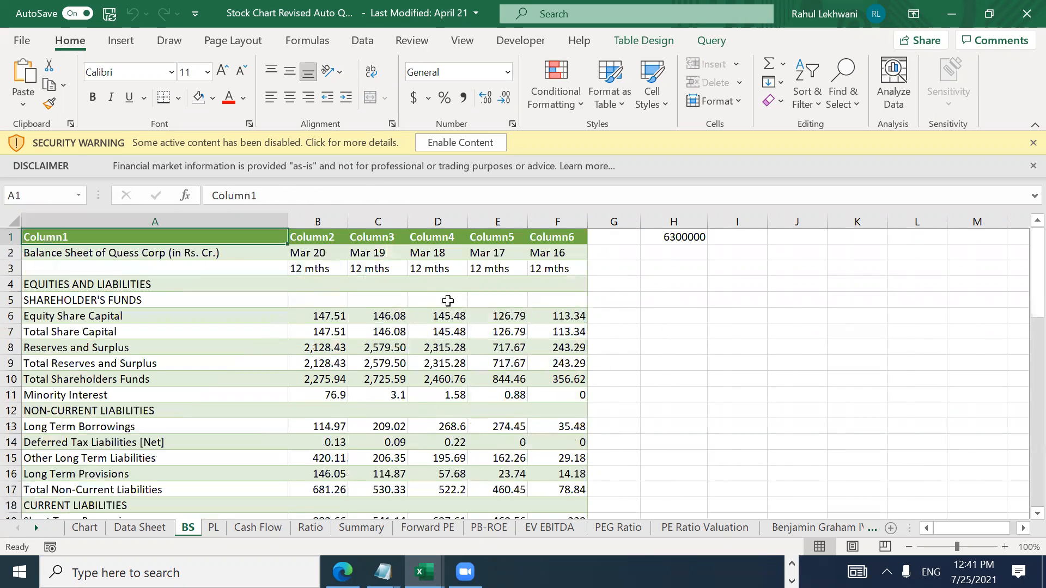
Step: Open the PB-ROE sheet and look along the PB Ratio and ROE rows beside the chart
left_click(489, 527)
left_click(219, 279)
key("Up")
key("Left")
key("Left")
key("Right")
key("Right")
key("Right")
key("Right")
key("Right")
key("Right")
key("Right")
key("Right")
key("Right")
key("Right")
key("Right")
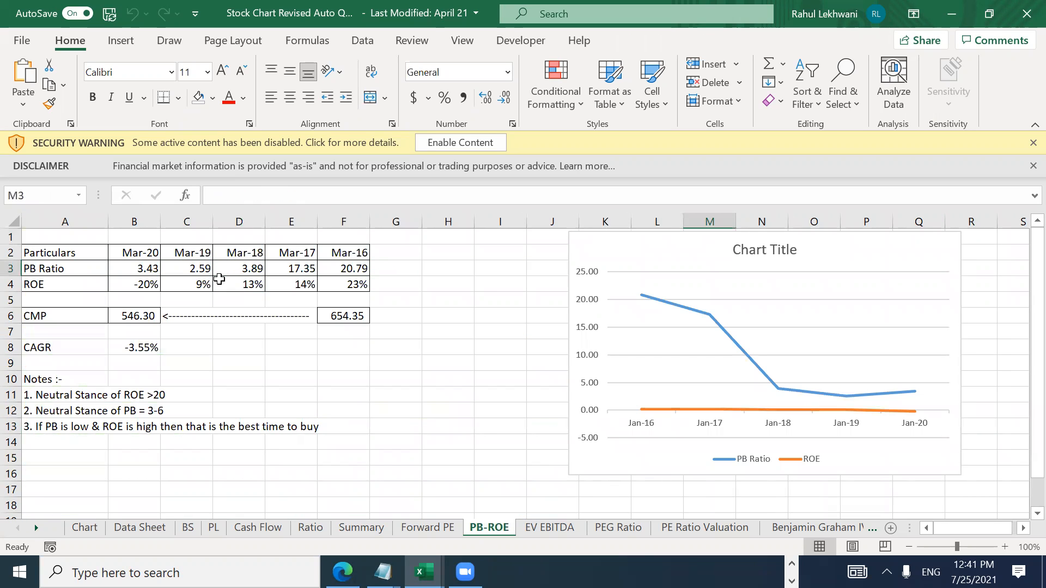
Step: Browse the Quess Corp Fundamental Analysis charts on the Chart sheet, then close the stock chart workbook
left_click(85, 527)
left_click(740, 310)
key("Down")
key("Down")
key("Down")
key("Down")
key("Down")
key("Down")
key("Down")
key("Down")
key("Down")
key("Down")
key("Down")
key("Down")
key("Down")
key("Down")
key("Down")
key("Down")
key("Down")
key("Down")
key("Left")
key("Left")
key("Left")
key("Left")
key("Left")
key("Down")
key("Down")
key("Down")
key("Down")
key("Down")
key("Down")
key("Down")
key("Down")
key("Down")
key("Down")
key("Down")
key("Down")
key("Down")
key("Down")
key("Down")
key("Down")
key("Down")
key("Down")
key("Down")
key("Down")
key("Down")
key("Down")
key("Down")
key("Down")
key("Down")
key("Down")
key("Down")
key("Down")
key("Down")
key("Down")
key("Down")
key("Down")
key("Down")
key("Down")
key("Down")
key("Down")
key("Down")
key("Down")
key("Down")
key("Down")
key("Up")
key("Up")
key("Up")
key("Up")
key("ctrl+Up")
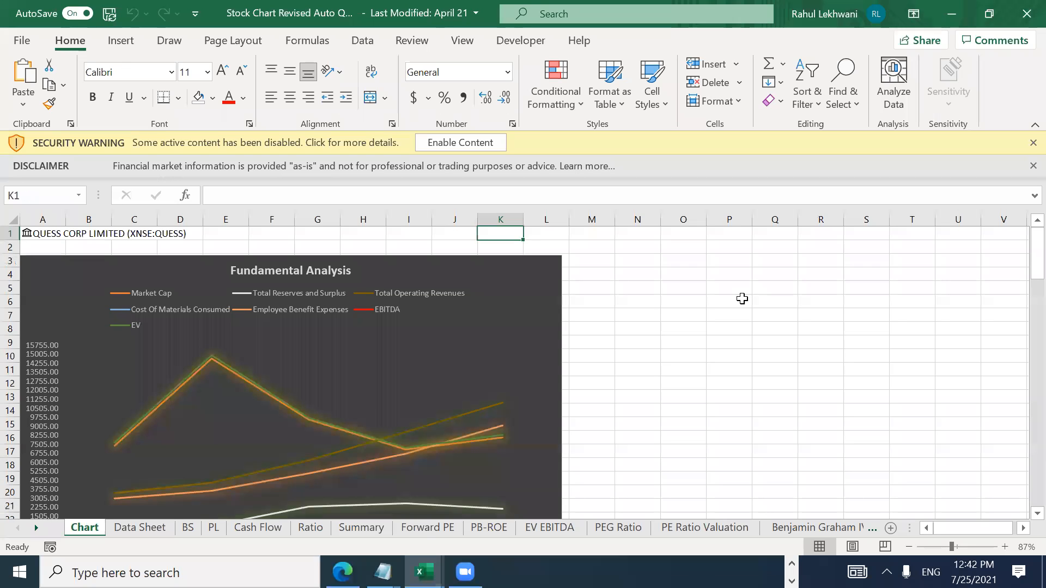
key("Down")
key("Down")
key("Left")
key("Left")
key("Down")
key("Down")
key("Down")
key("Down")
key("Down")
key("Down")
key("Down")
key("Down")
key("Down")
key("Down")
key("Down")
key("Down")
key("Down")
key("Down")
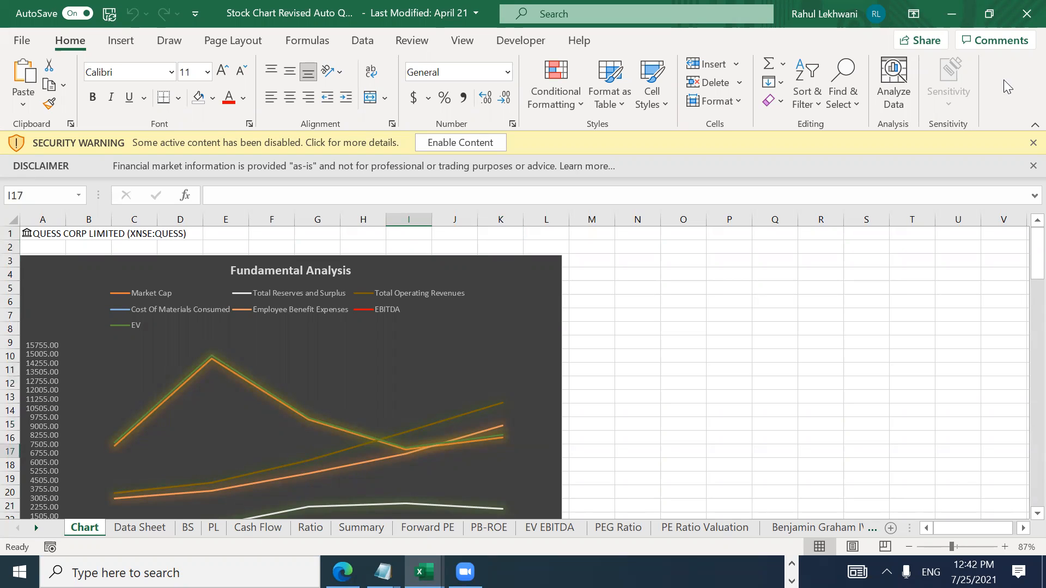
left_click(1027, 13)
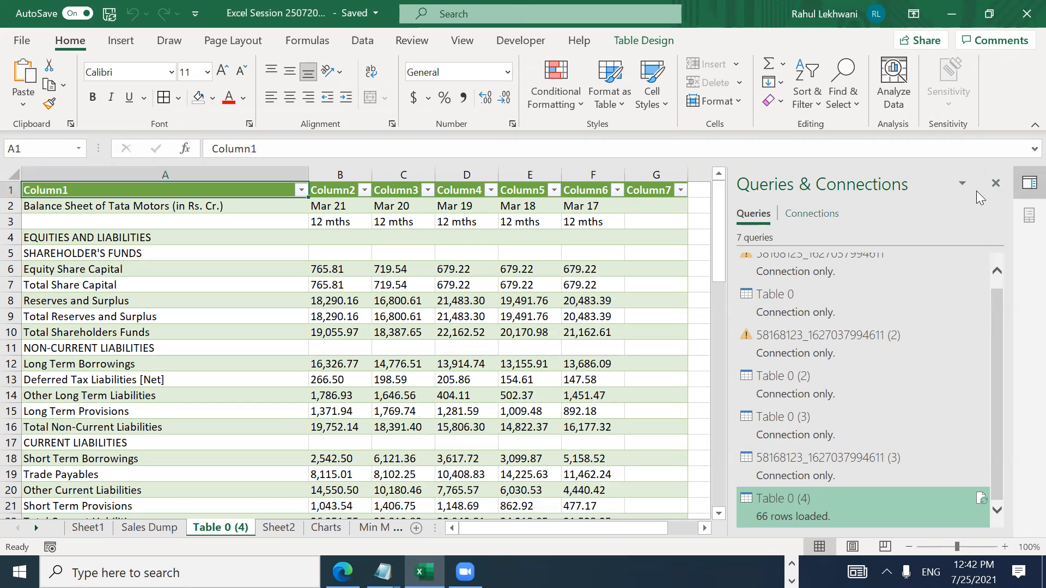
Step: Close the Queries & Connections pane and delete the Table 0 (4) sheet
left_click(1000, 181)
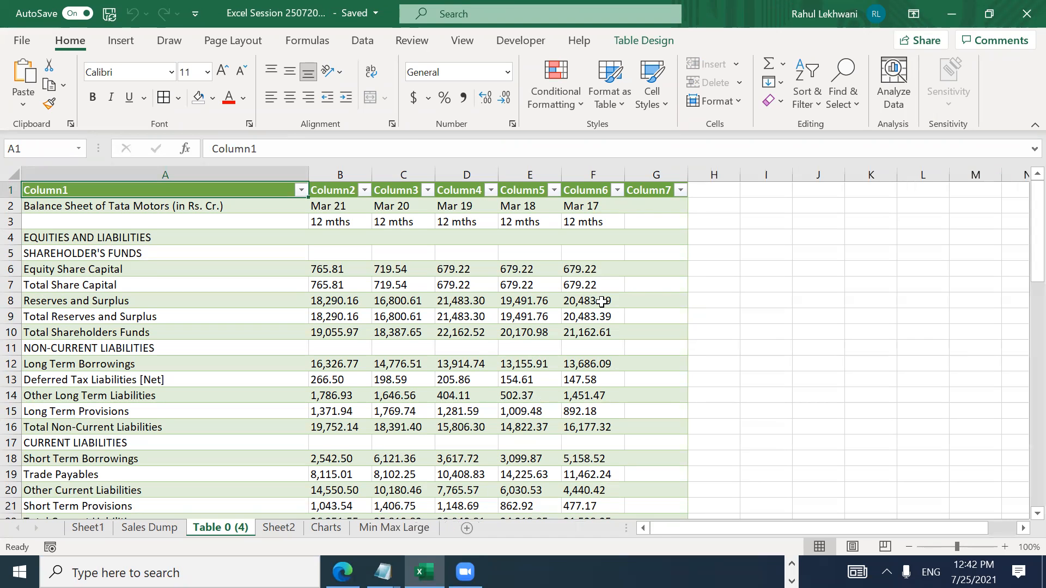
left_click(671, 292)
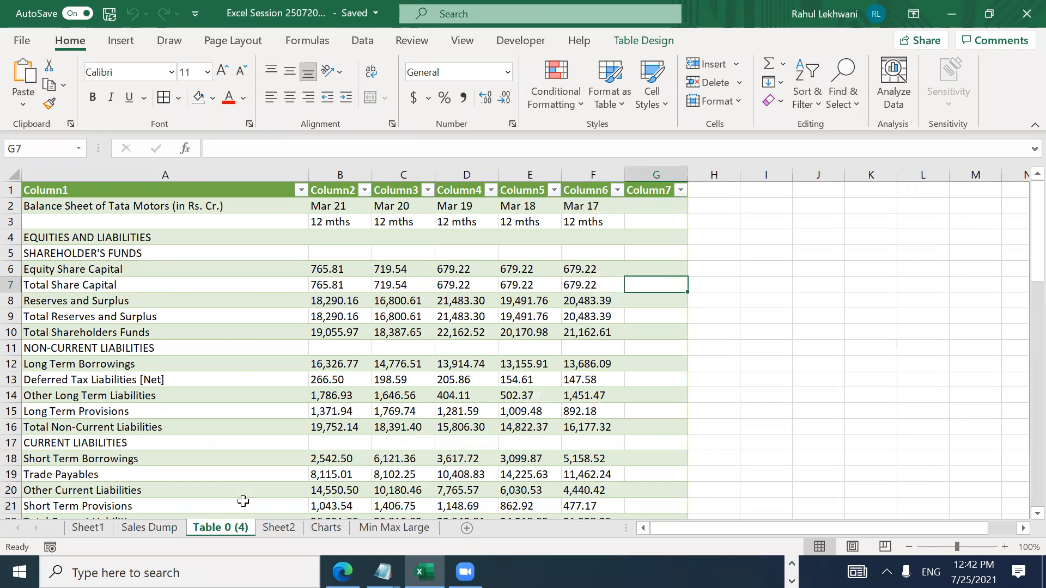
right_click(233, 527)
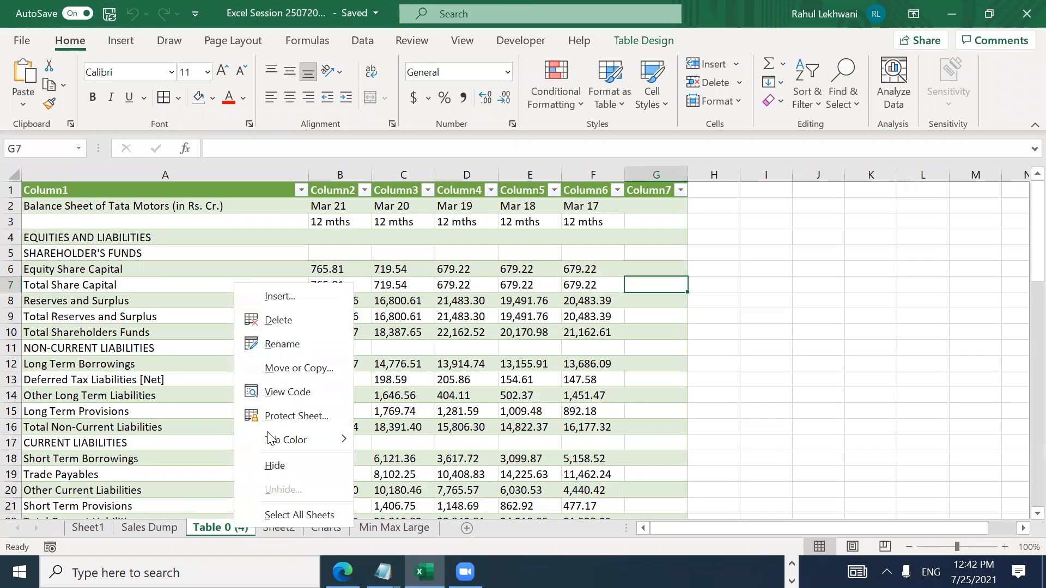
left_click(291, 324)
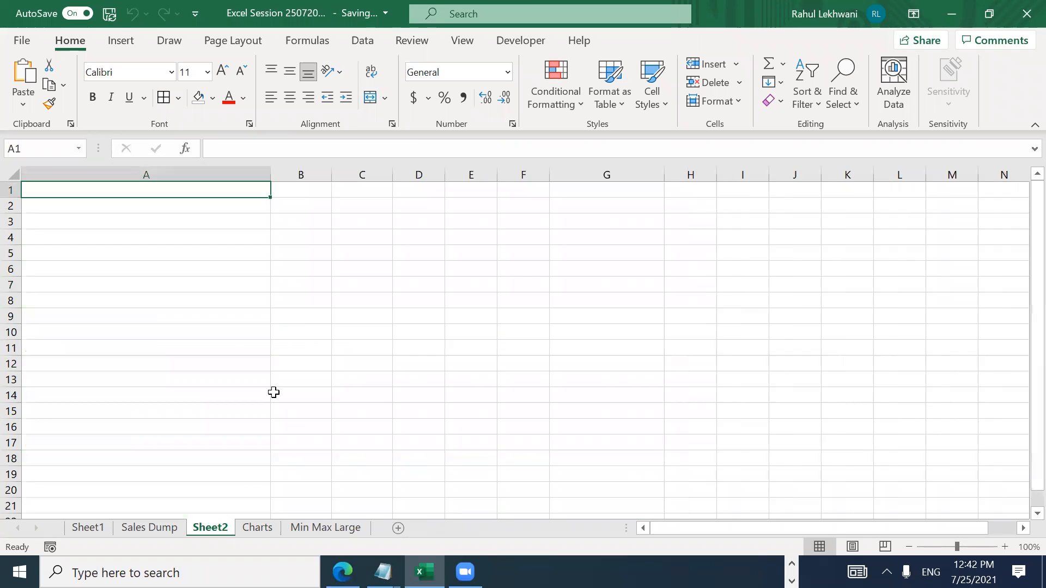
Step: On Sales Dump, copy Done from R10 into R11 for Get Data, then go to Charts
left_click(154, 528)
key("Up")
key("Left")
key("Up")
key("Right")
key("ctrl+c")
key("Down")
key("Return")
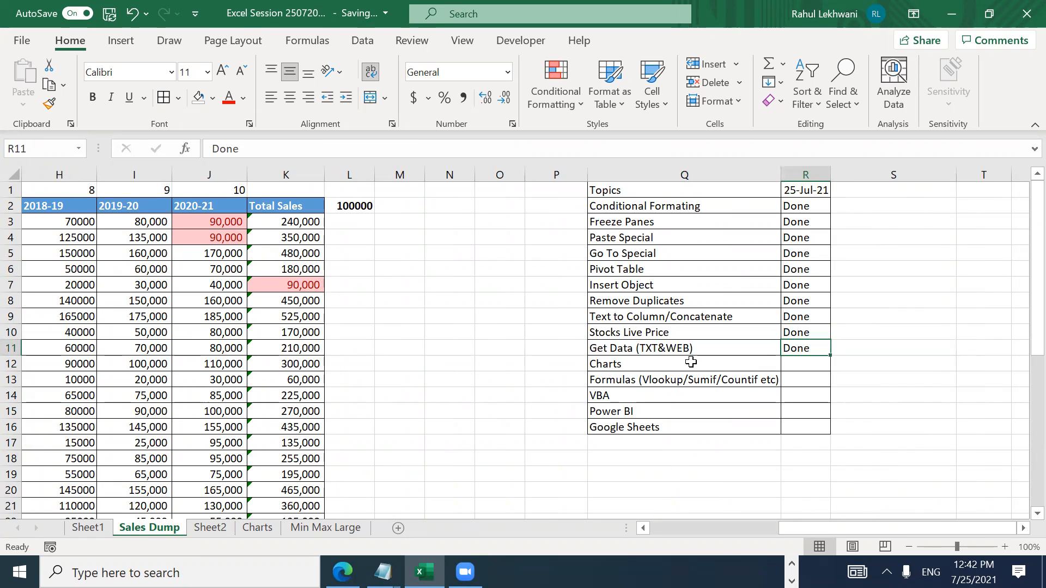
left_click(691, 362)
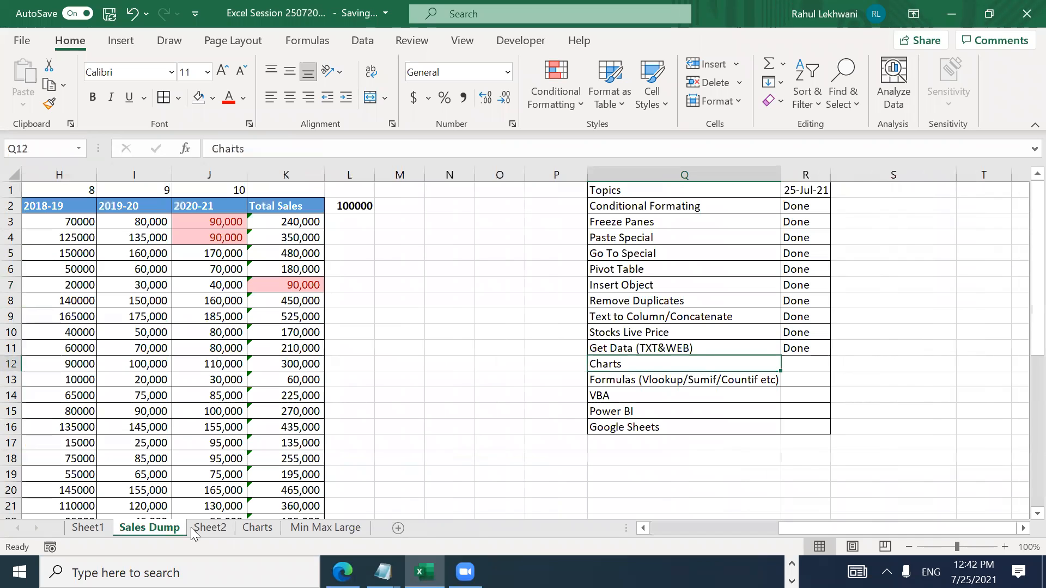
left_click(258, 528)
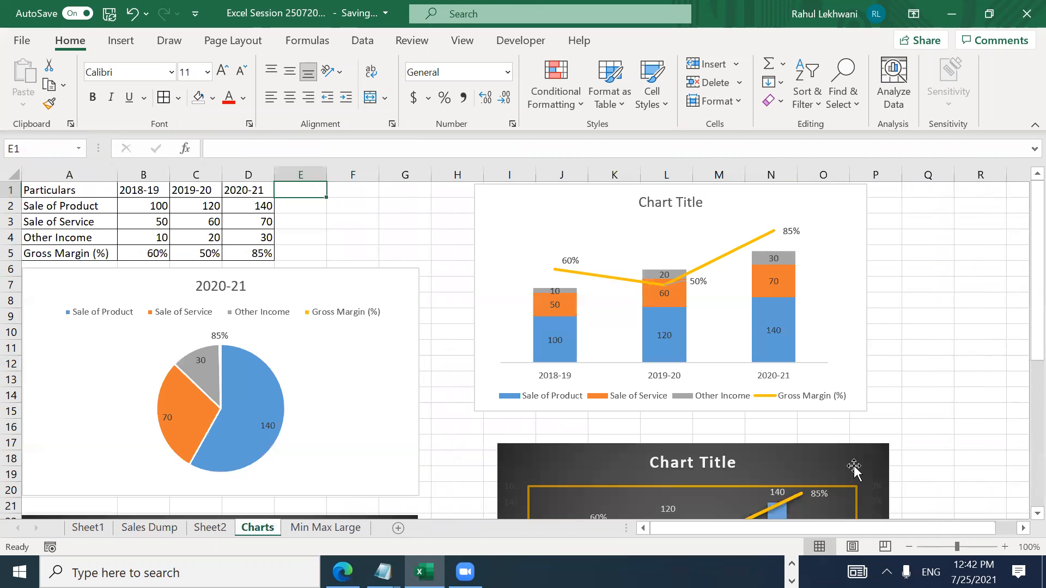
key("Left")
key("Left")
key("Left")
key("Left")
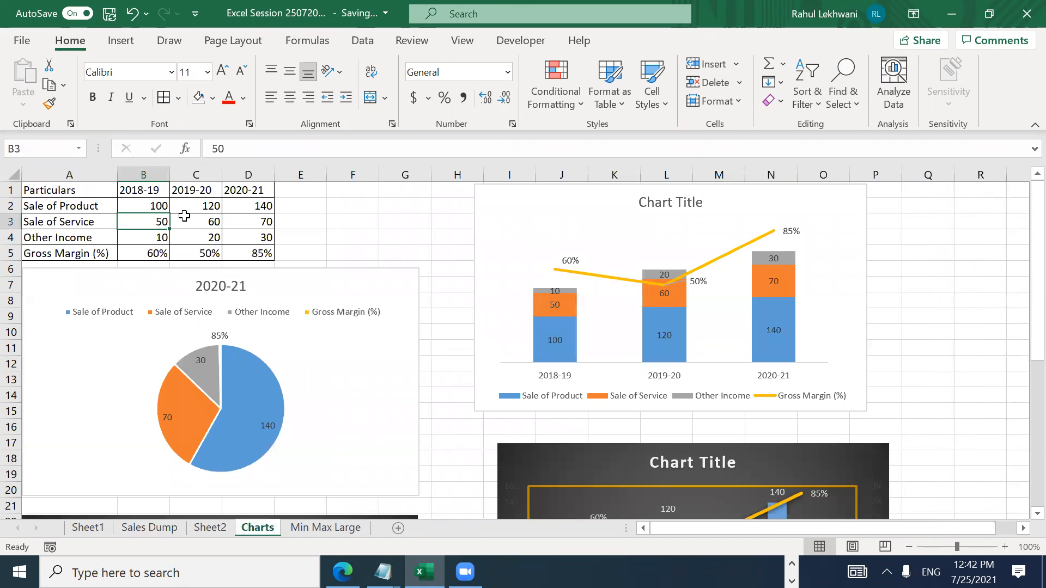
key("Down")
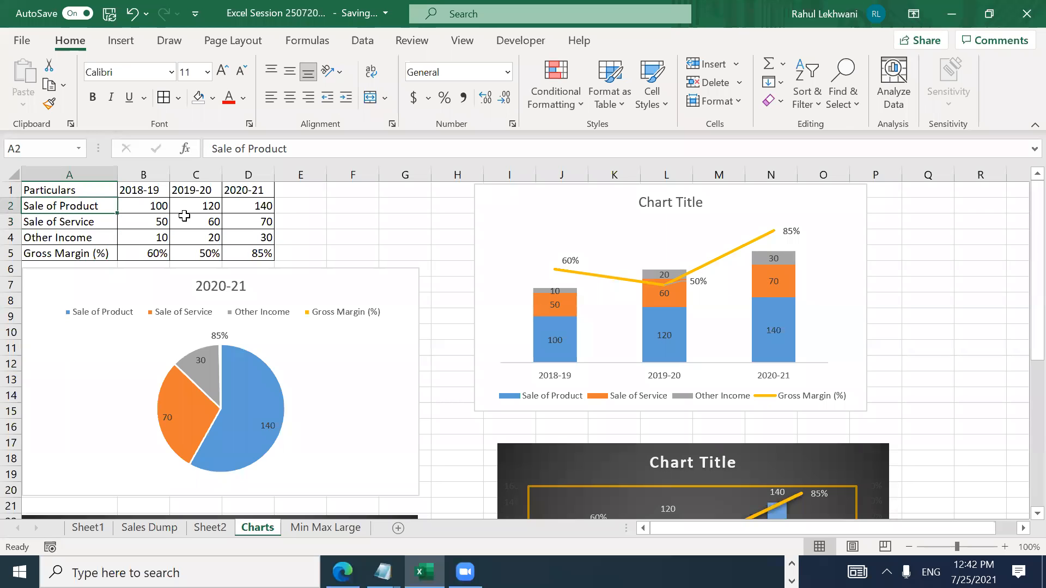
key("Down")
key("Down")
key("Down")
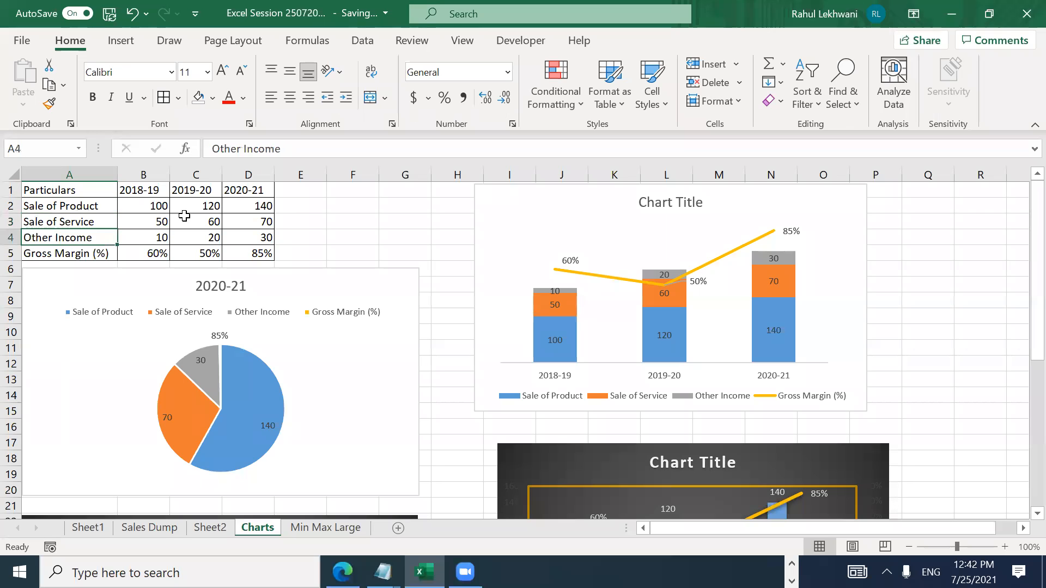
key("Right")
key("Right")
key("Left")
key("Left")
key("Right")
key("Up")
key("Up")
key("Up")
key("Left")
key("Right")
key("Right")
key("Left")
key("Up")
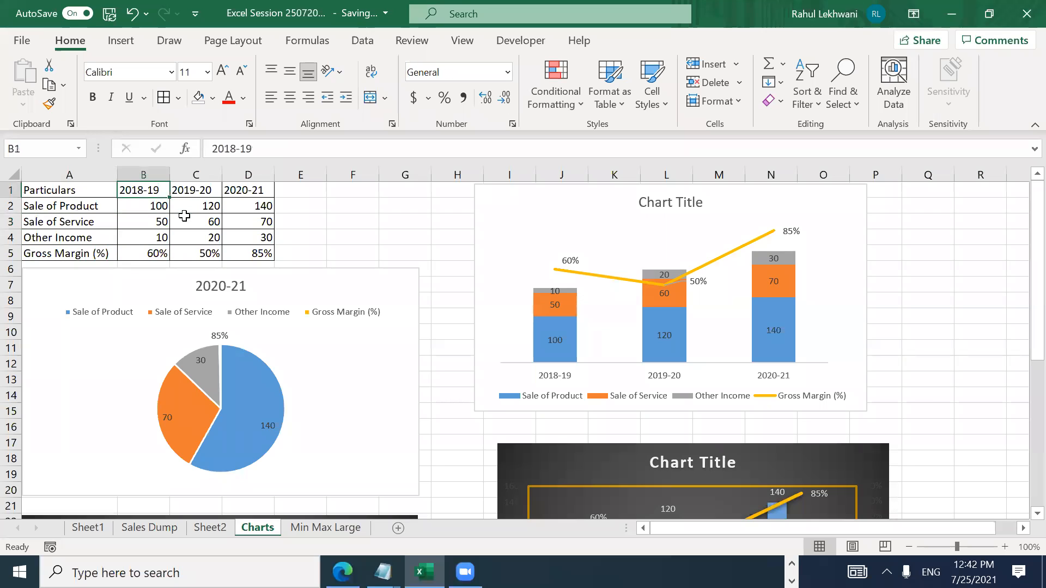
key("Right")
key("Right")
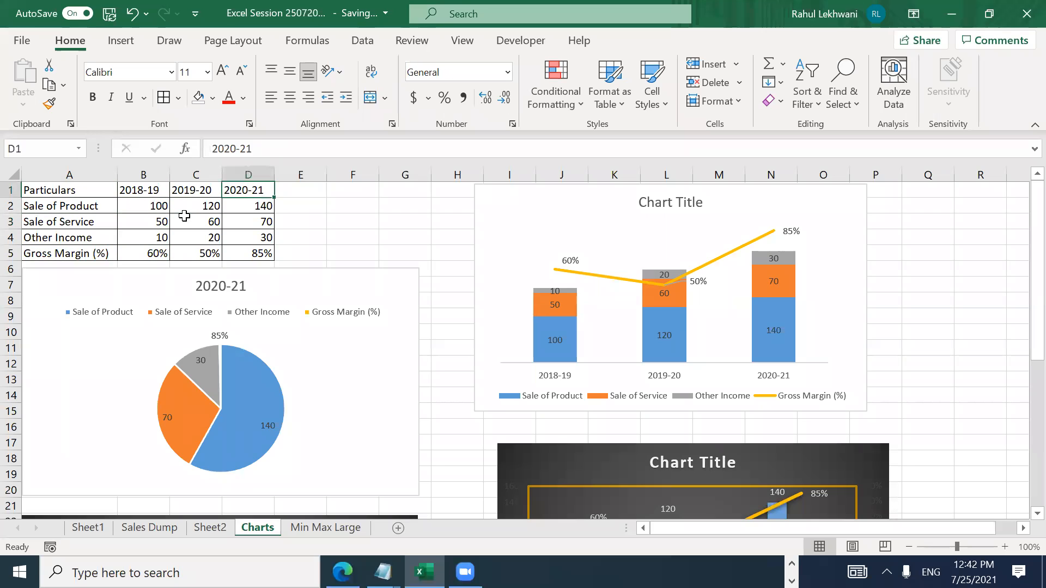
key("Left")
key("Left")
key("Left")
key("Down")
key("Down")
key("Down")
key("Down")
key("Down")
key("Down")
key("Down")
key("Down")
key("Down")
key("Down")
key("Down")
key("Down")
key("Down")
key("Down")
key("Down")
key("Up")
key("Up")
key("Up")
key("Up")
key("Up")
key("Up")
key("Up")
key("Up")
key("Up")
key("Up")
key("Up")
key("Up")
key("Up")
key("Up")
key("Up")
key("Down")
key("Down")
key("Down")
key("Down")
key("Down")
key("Down")
key("Down")
key("Down")
key("Down")
key("Down")
key("Down")
key("Down")
key("Down")
key("Down")
key("Down")
key("Down")
key("Down")
key("Down")
key("Down")
key("Down")
key("Down")
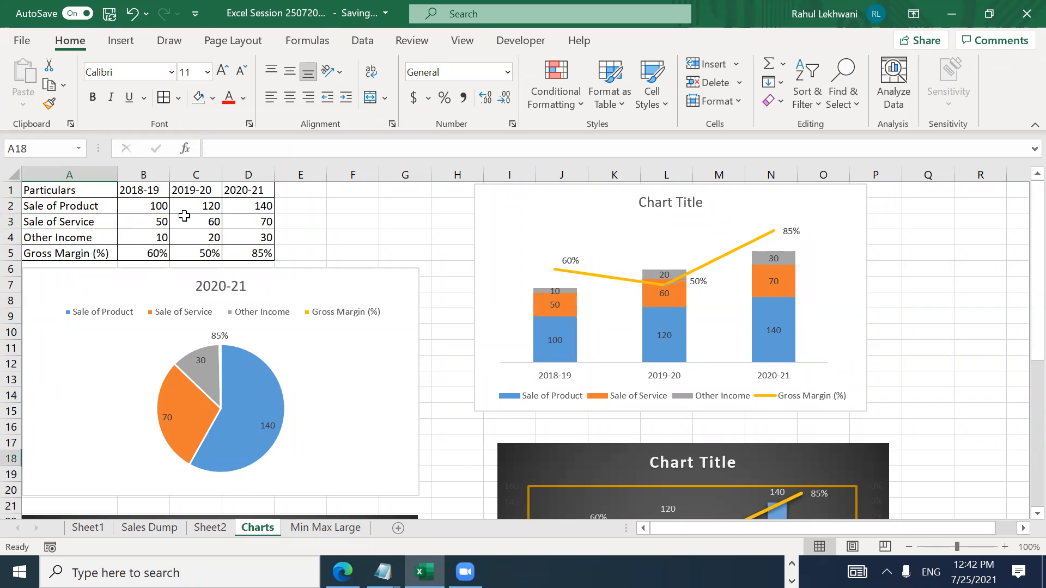
key("Up")
key("Up")
key("Up")
key("Up")
key("Up")
key("Up")
key("Up")
key("Up")
key("Up")
key("Up")
key("Up")
key("Up")
key("Up")
key("Up")
key("Up")
key("Up")
key("Up")
key("Up")
key("Up")
key("Up")
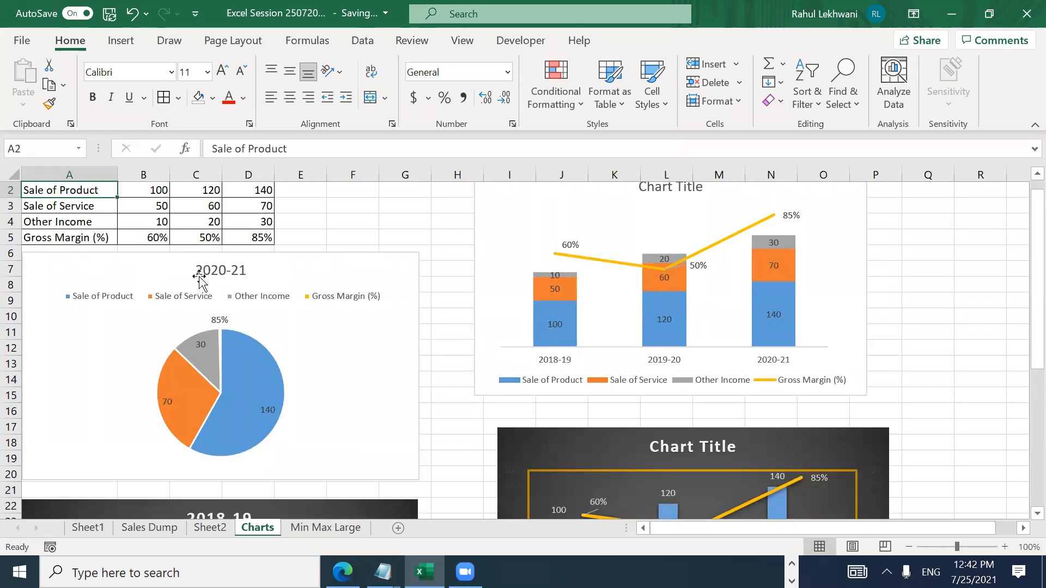
left_click(303, 376)
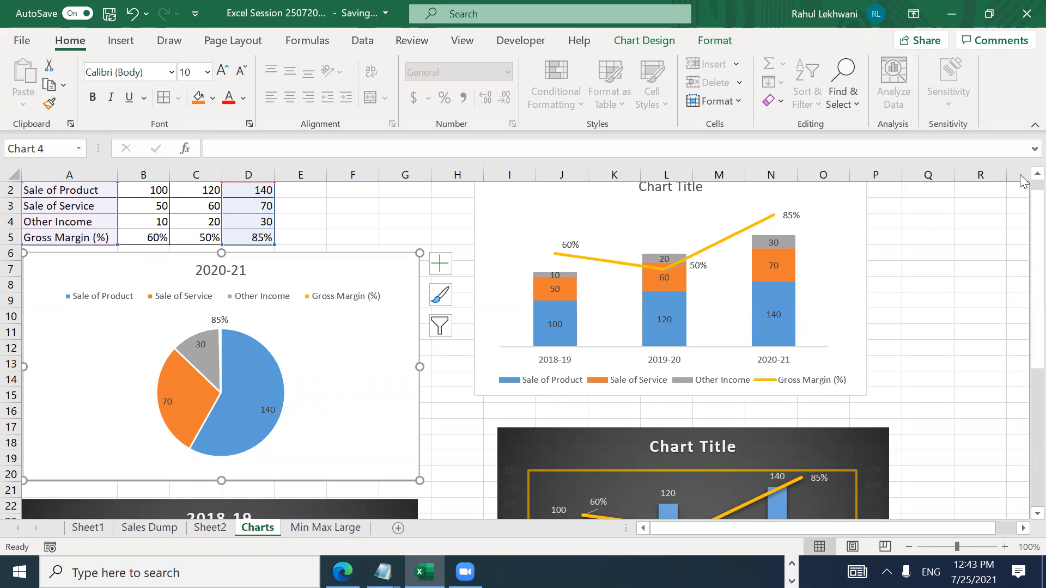
left_click(1037, 174)
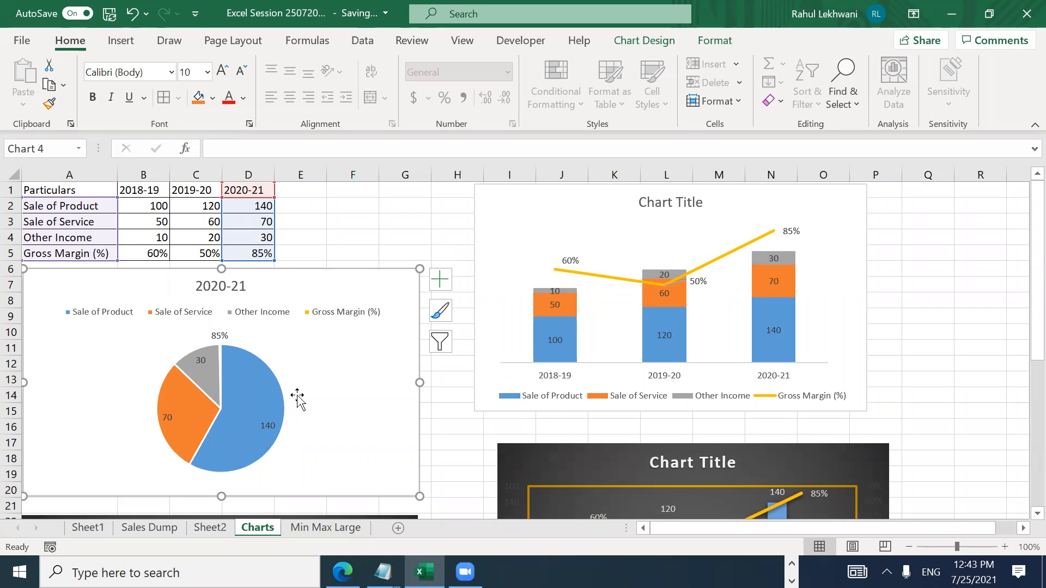
mouse_move(261, 438)
scroll(1021, 275, "down", 4)
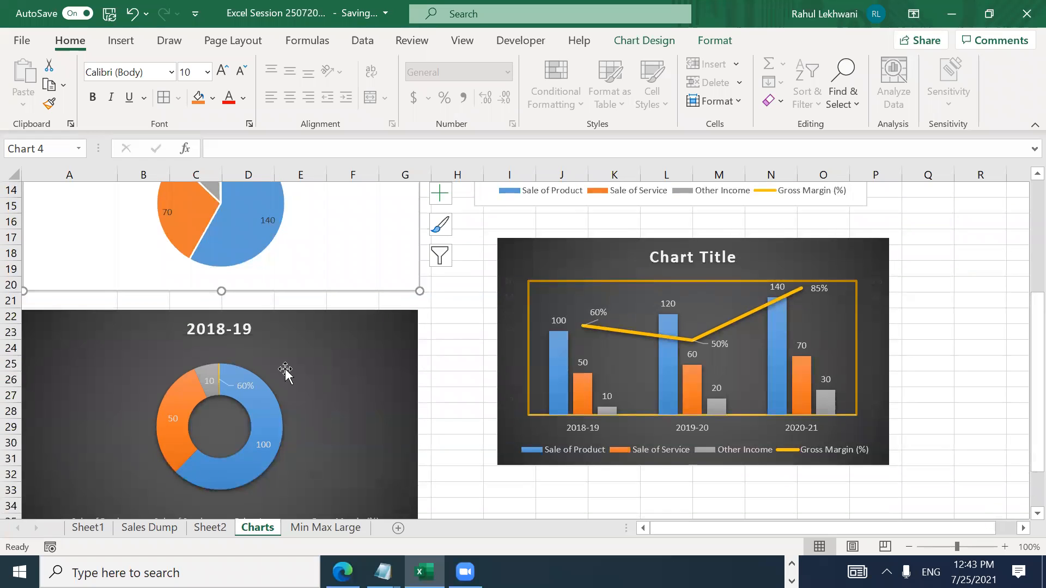
left_click(301, 367)
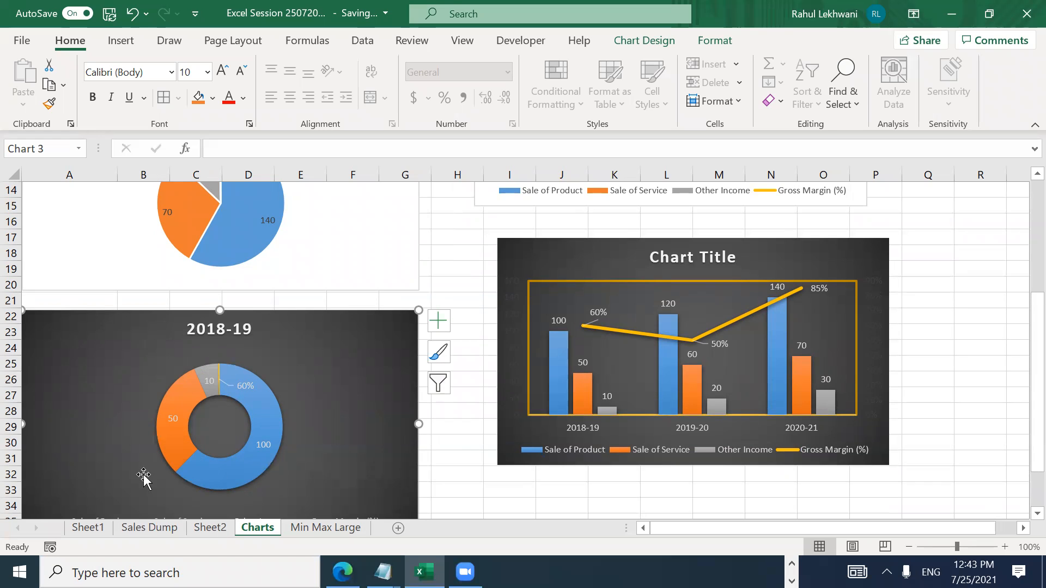
mouse_move(266, 473)
left_click_drag(1022, 297, 1012, 185)
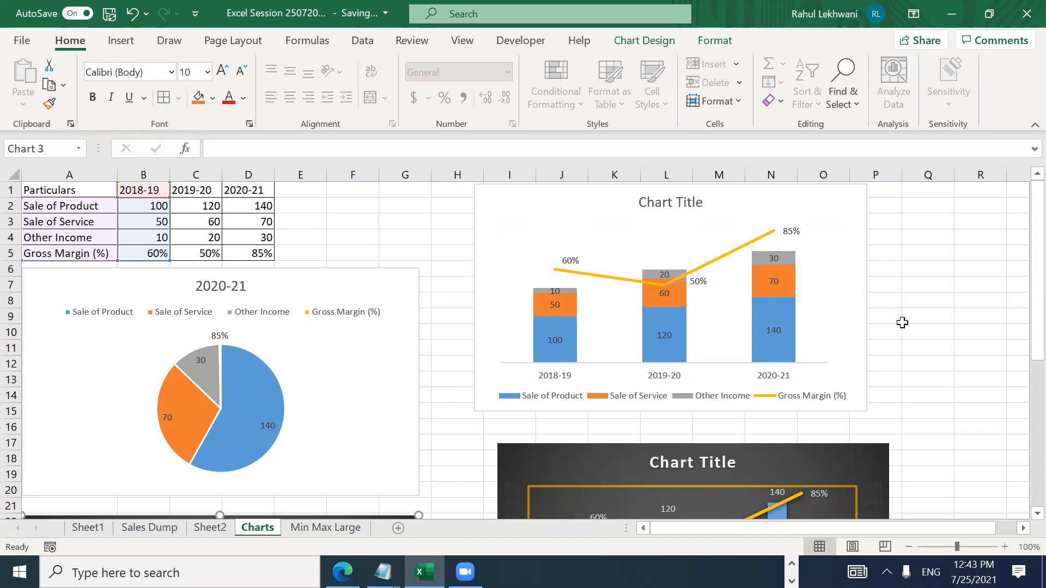
left_click_drag(1023, 255, 1023, 365)
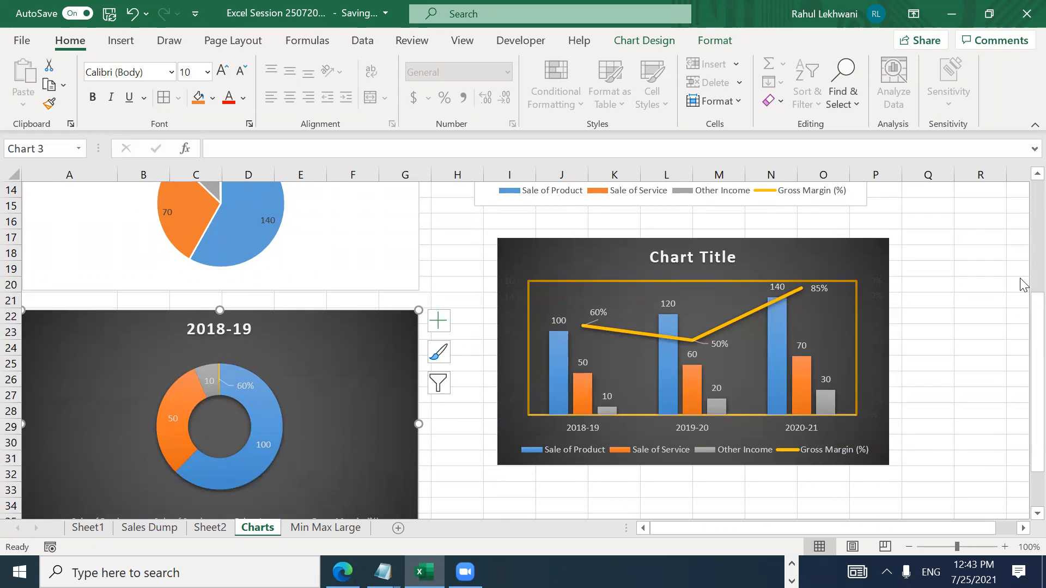
left_click_drag(1020, 373, 1023, 267)
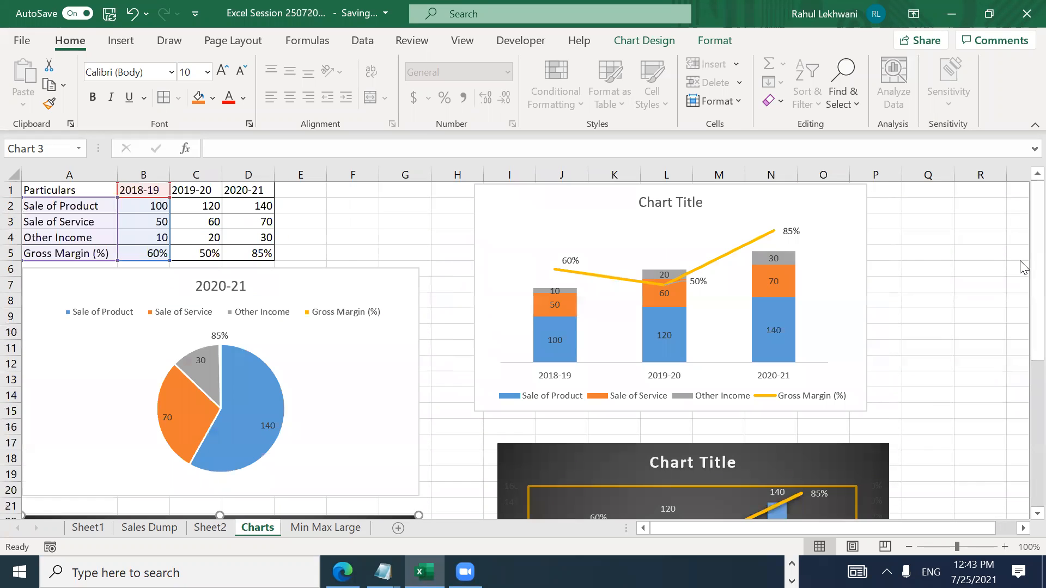
left_click(944, 254)
key("Left")
key("Left")
key("Left")
key("Left")
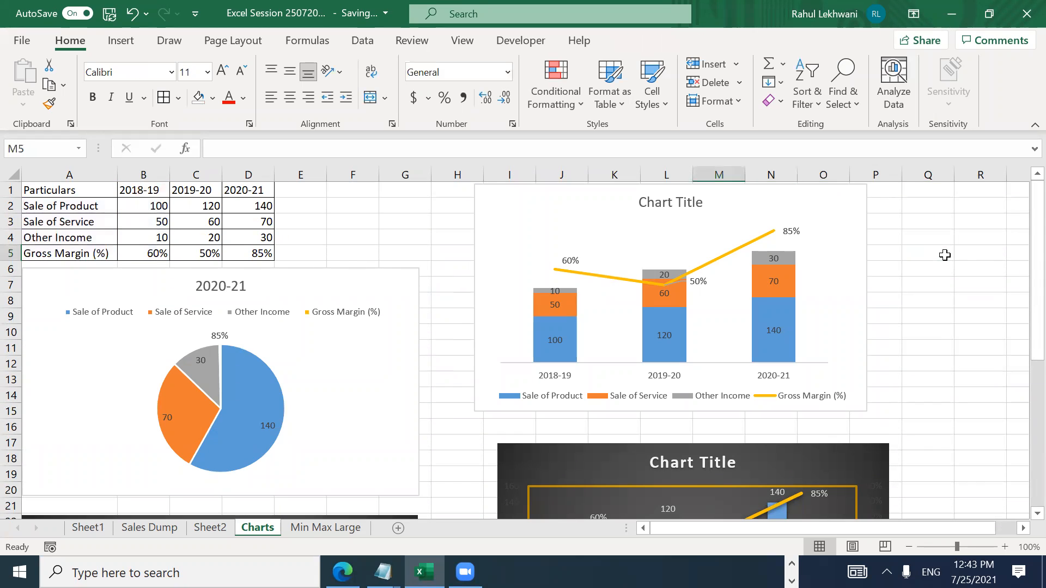
key("Left")
key("Left")
key("Left")
key("Up")
key("Up")
key("Left")
key("Left")
key("Left")
key("Left")
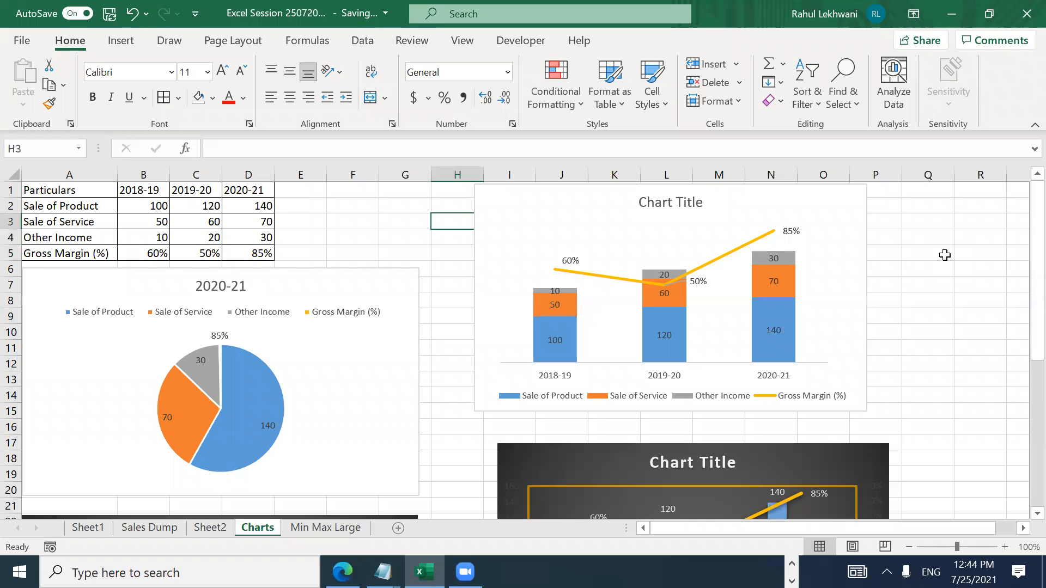
key("Left")
key("Left")
key("Left")
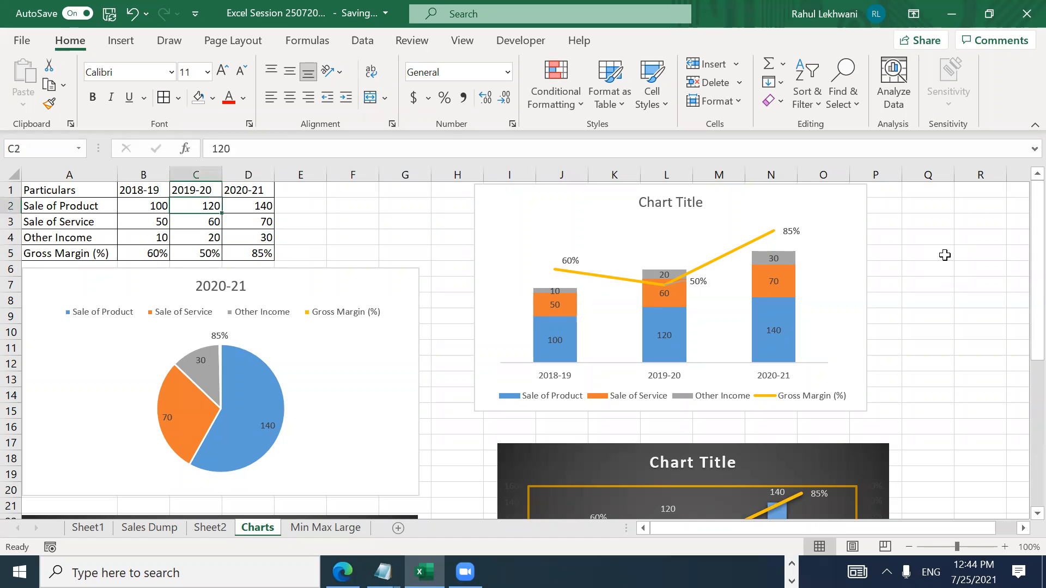
key("Right")
key("Right")
key("Right")
key("Right")
key("Right")
key("Right")
key("Right")
key("Right")
key("Right")
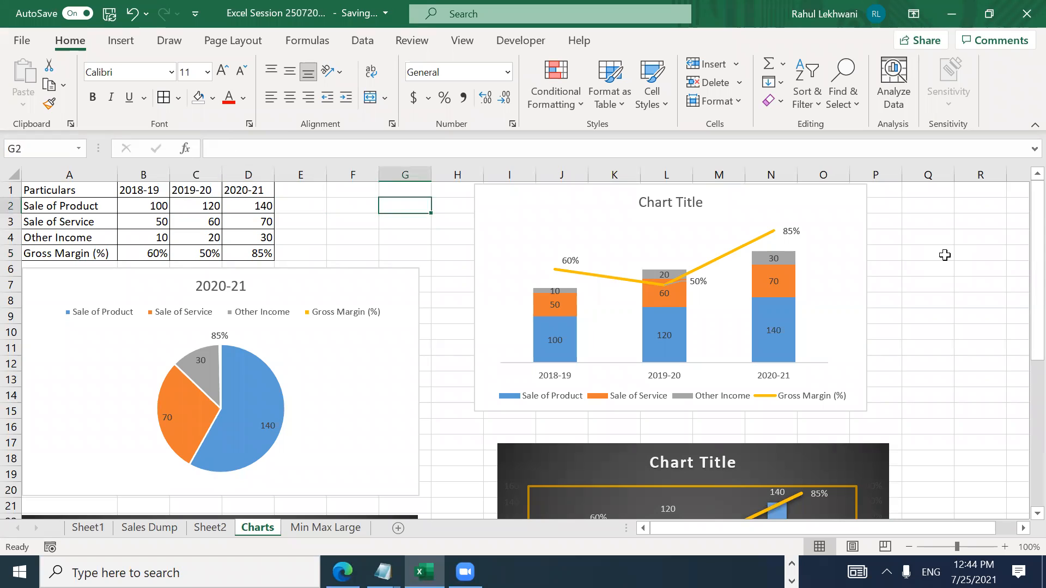
key("Right")
key("Right")
key("Right")
key("Right")
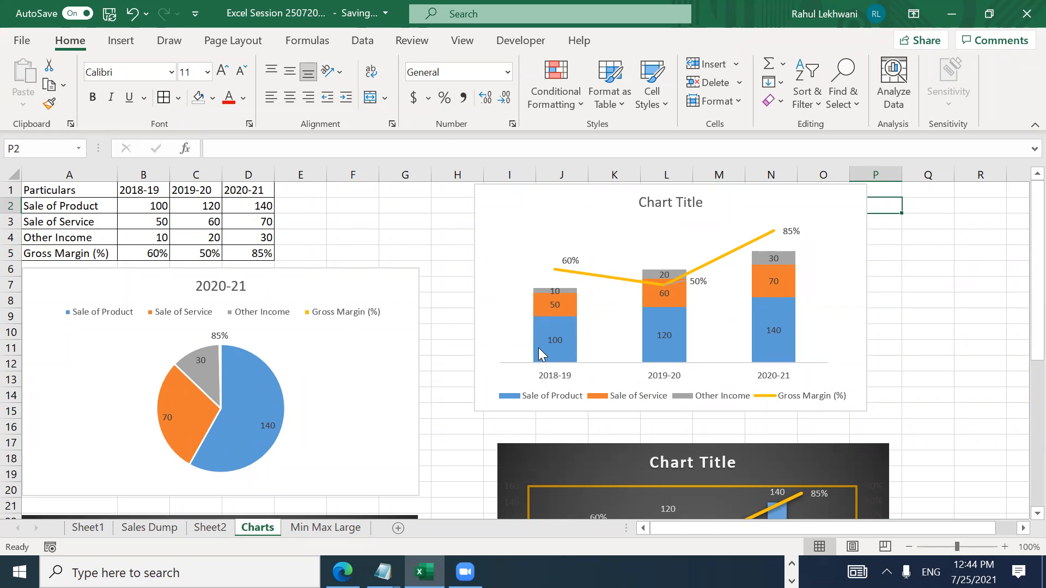
mouse_move(554, 314)
mouse_move(553, 278)
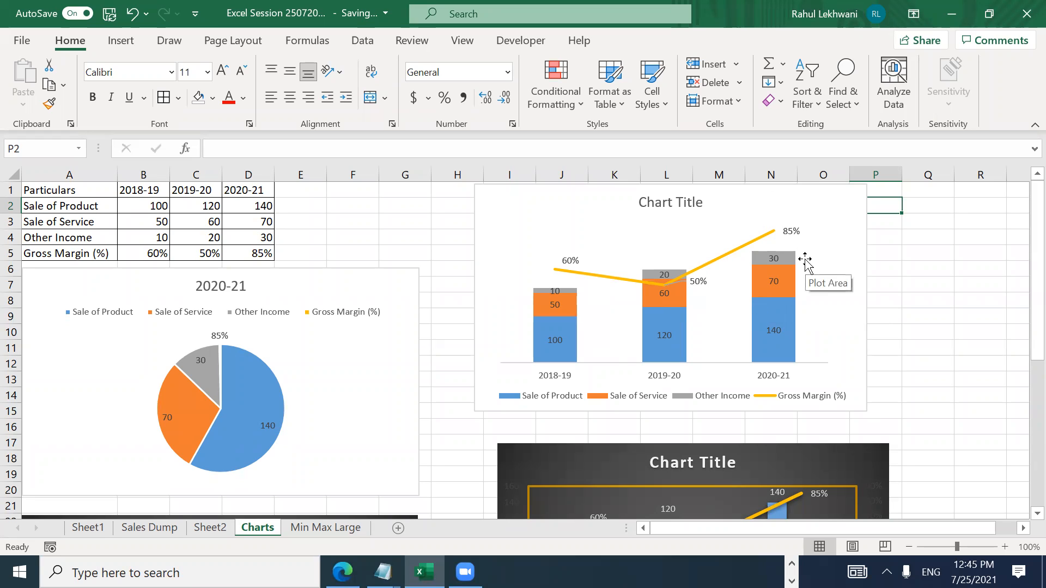
left_click_drag(1037, 313, 1020, 415)
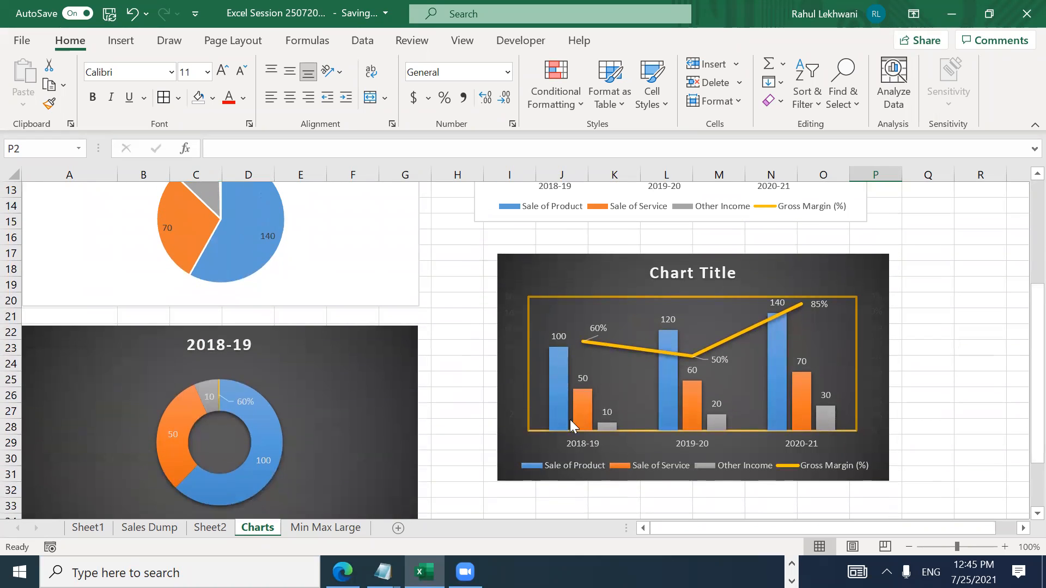
mouse_move(1037, 332)
left_mouse_down()
mouse_move(1020, 303)
mouse_move(1021, 343)
left_mouse_up()
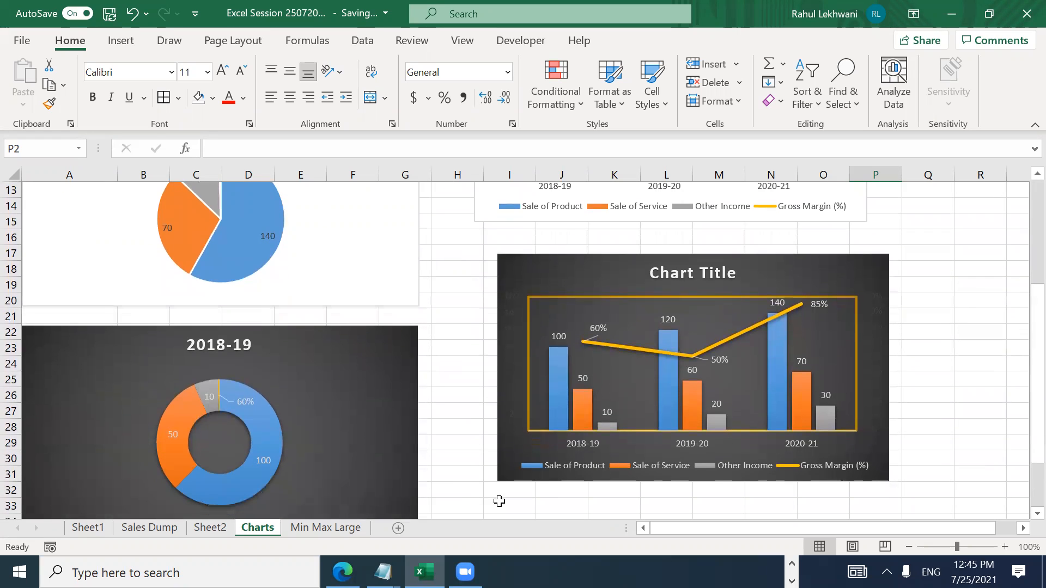
left_click_drag(1020, 324, 1020, 327)
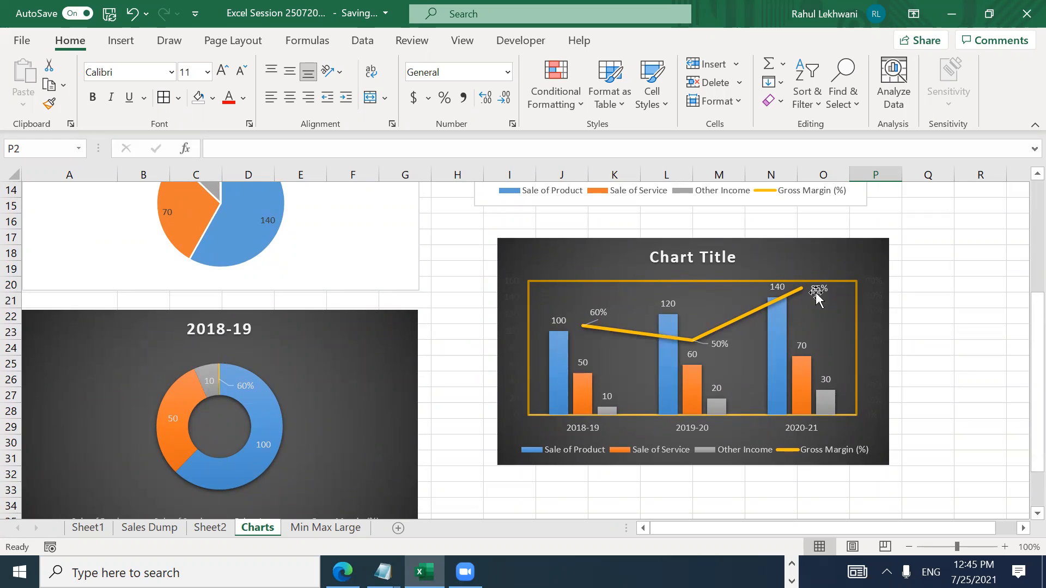
left_click_drag(1022, 372, 1022, 248)
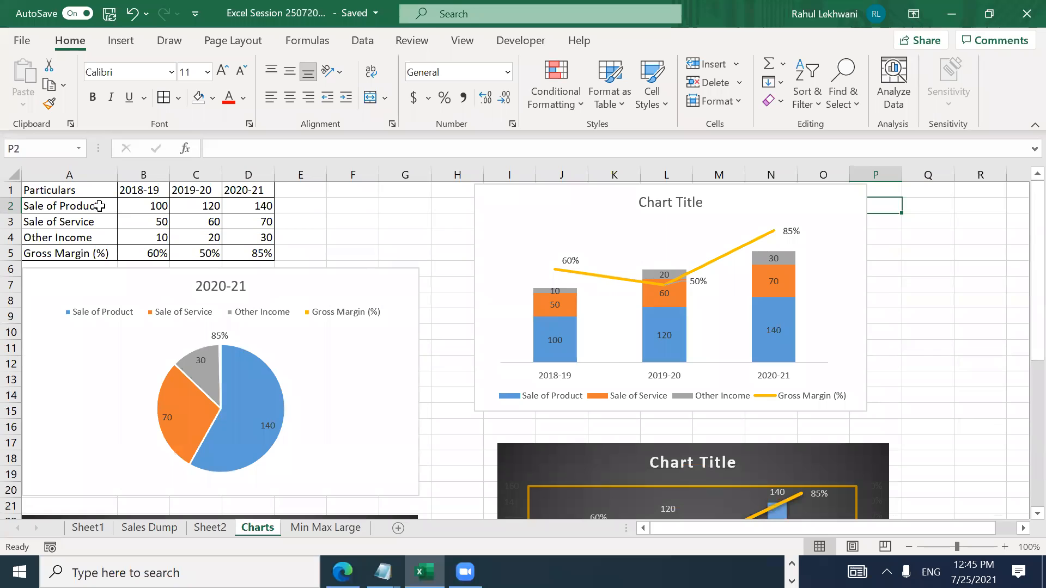
left_click(84, 185)
key("shift+Down")
key("shift+Down")
key("shift+Down")
key("shift+Down")
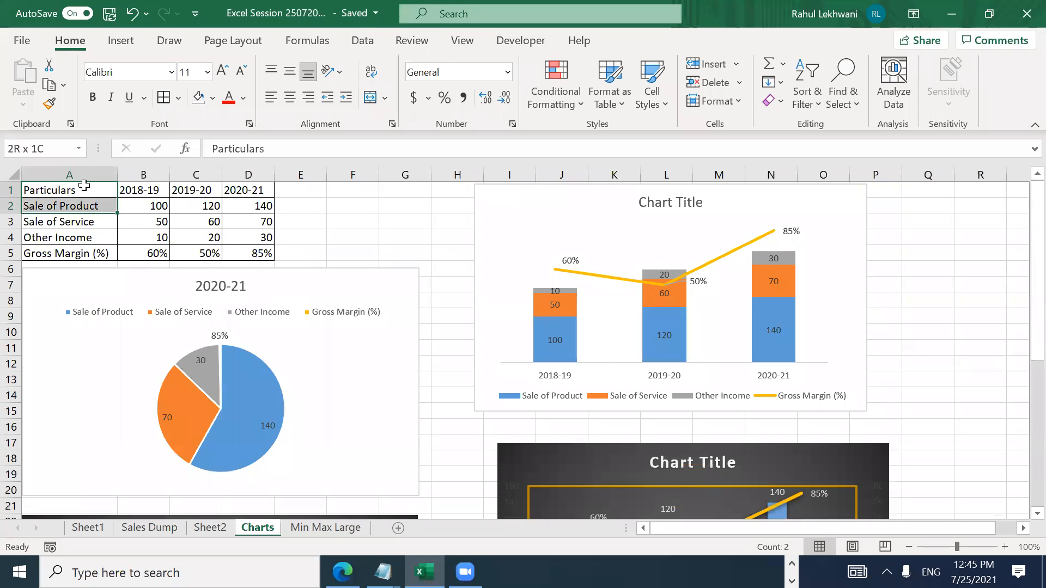
key("shift+Right")
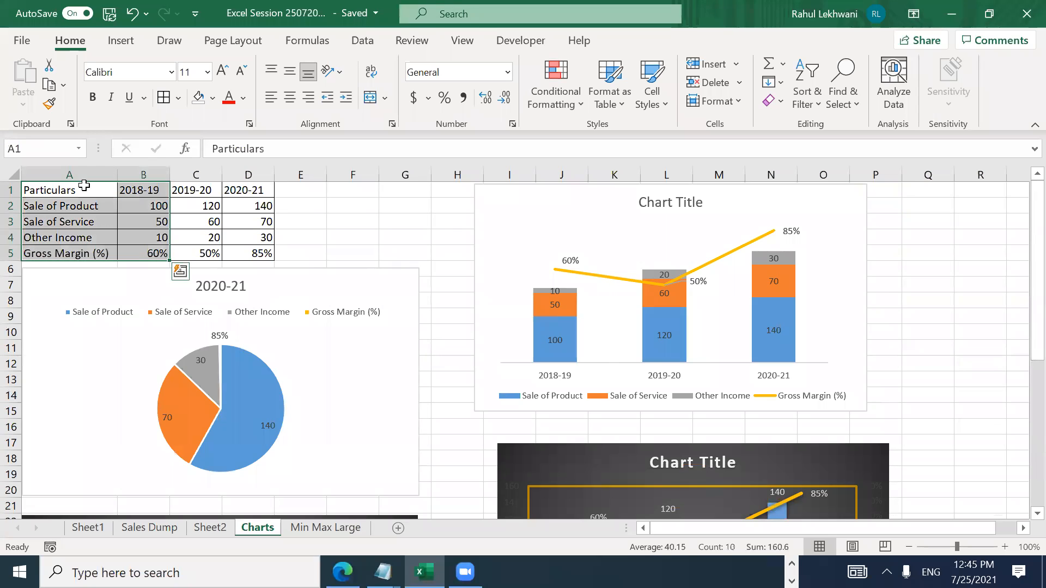
left_click(129, 48)
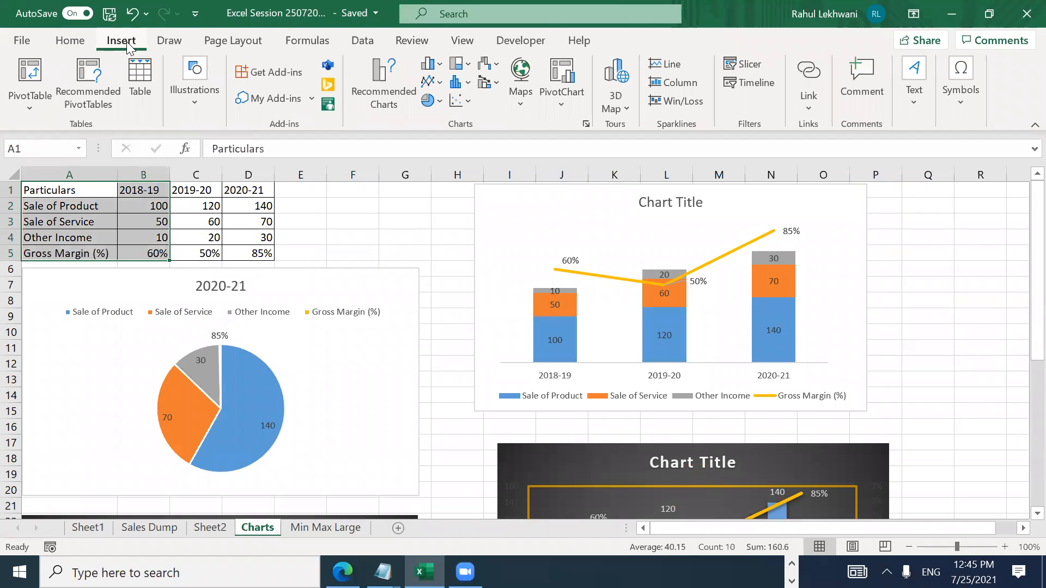
left_click(389, 92)
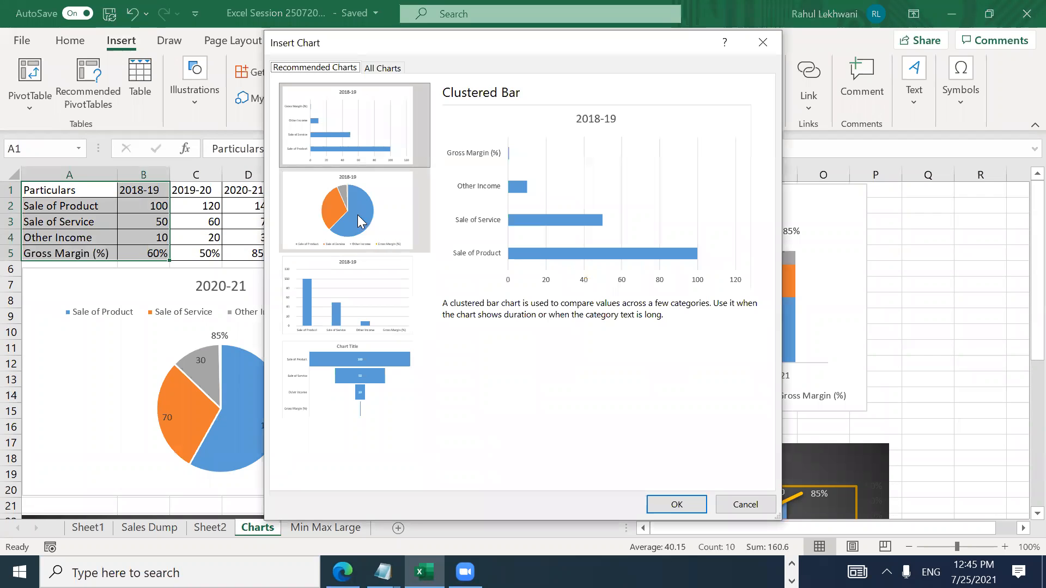
left_click(357, 215)
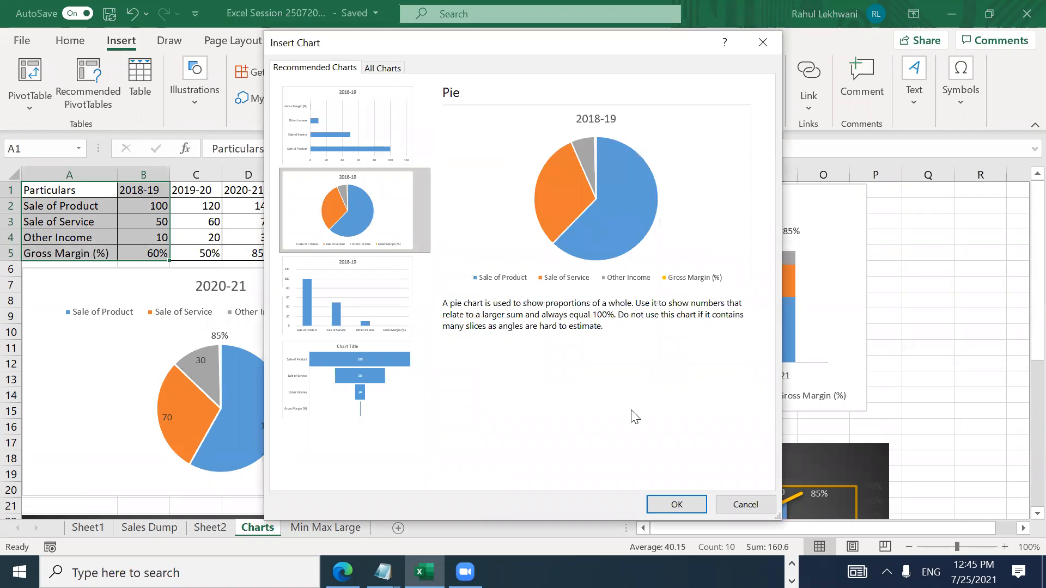
left_click(689, 499)
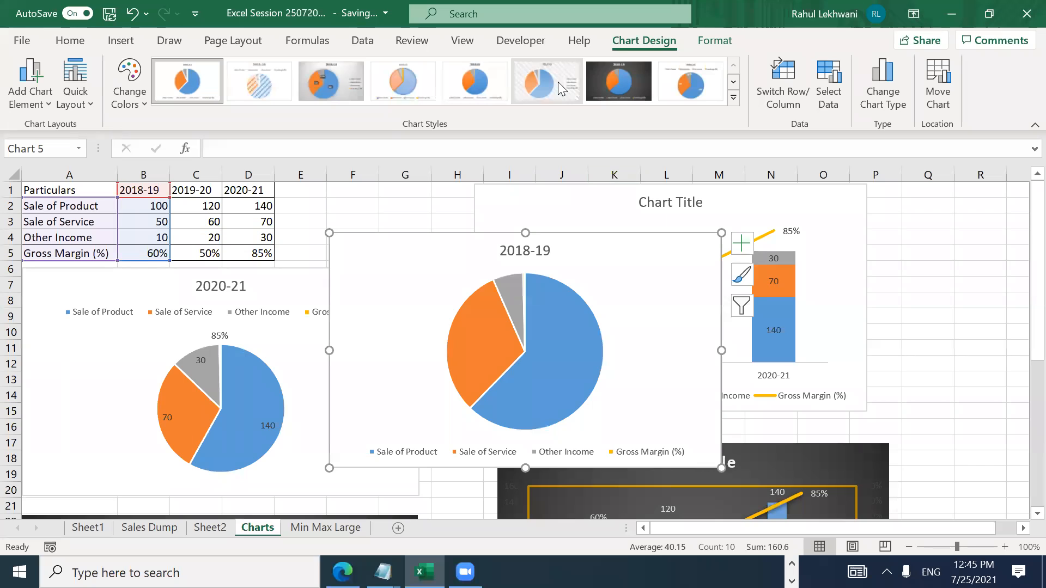
left_click(336, 88)
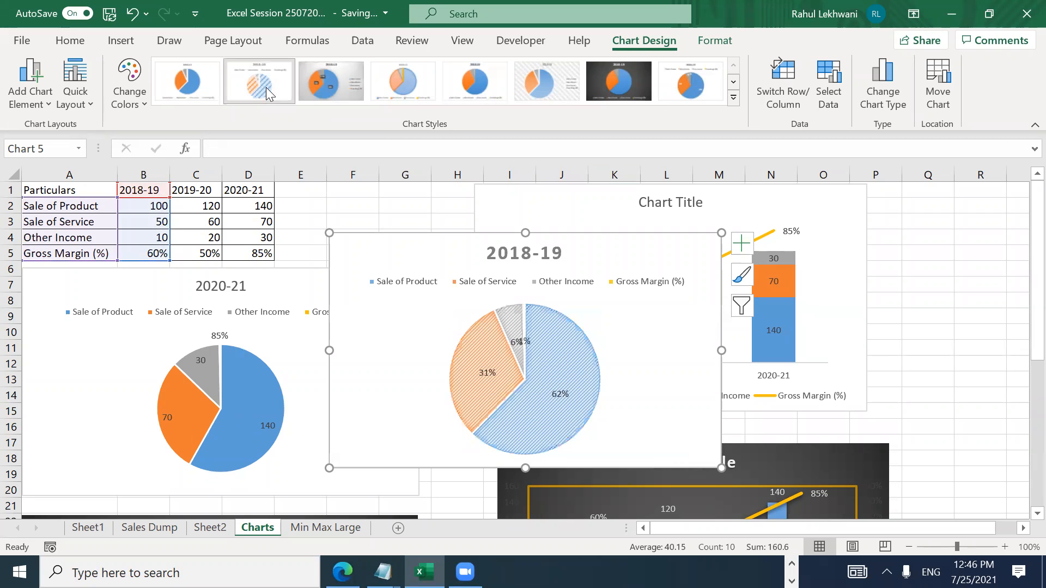
left_click(413, 81)
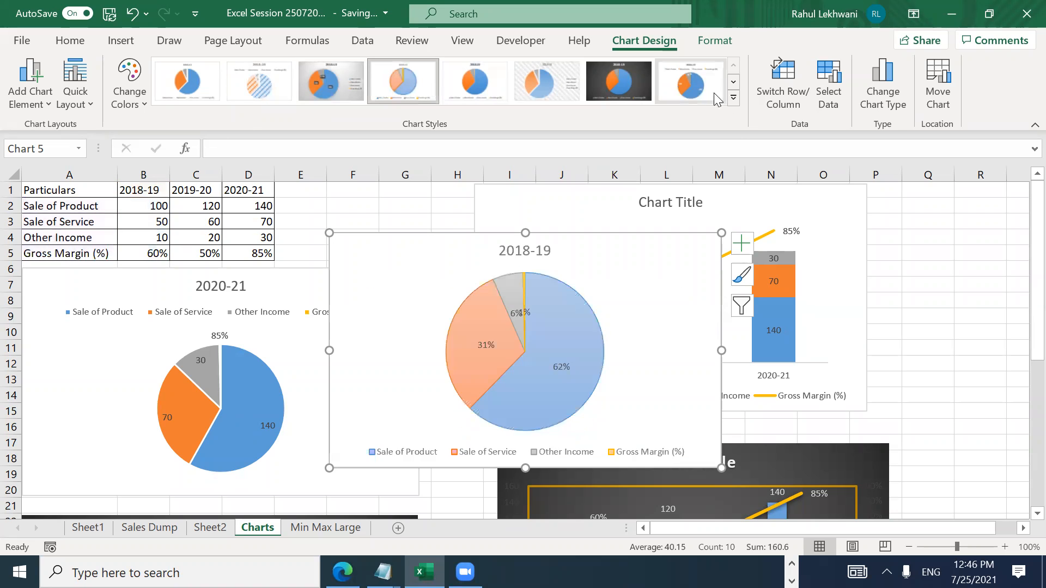
left_click(733, 98)
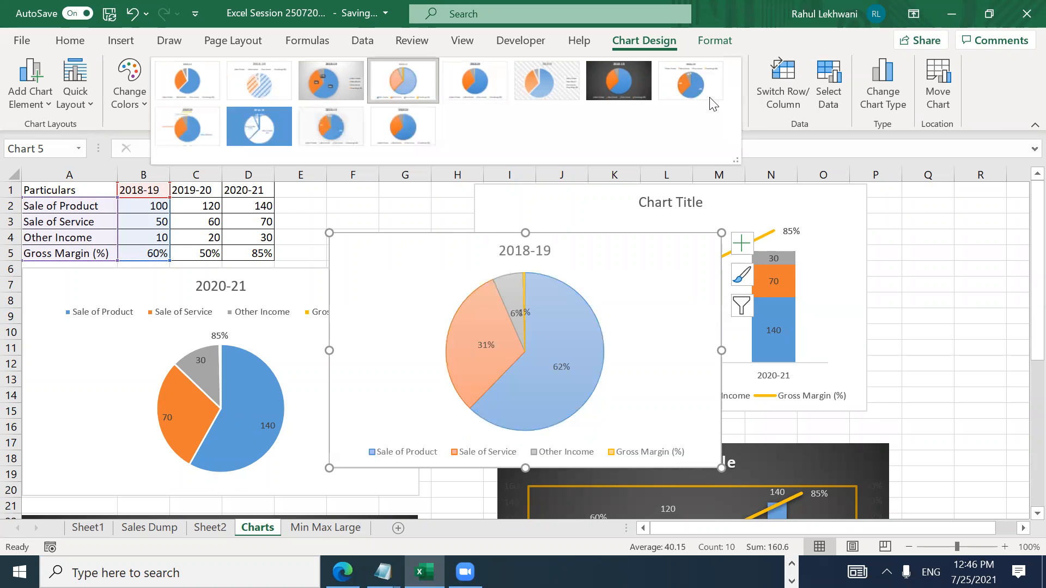
left_click(266, 131)
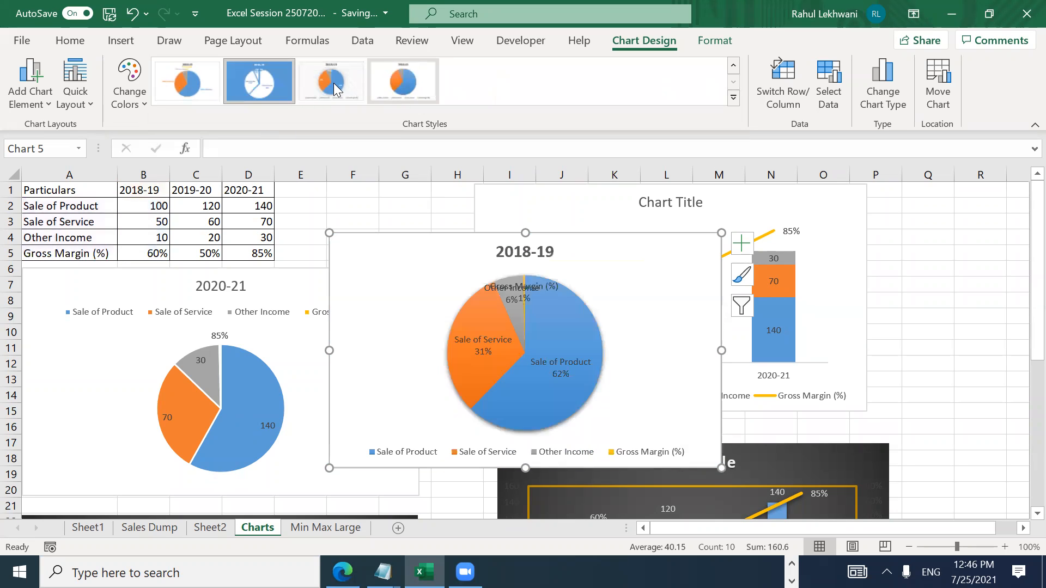
left_click(412, 77)
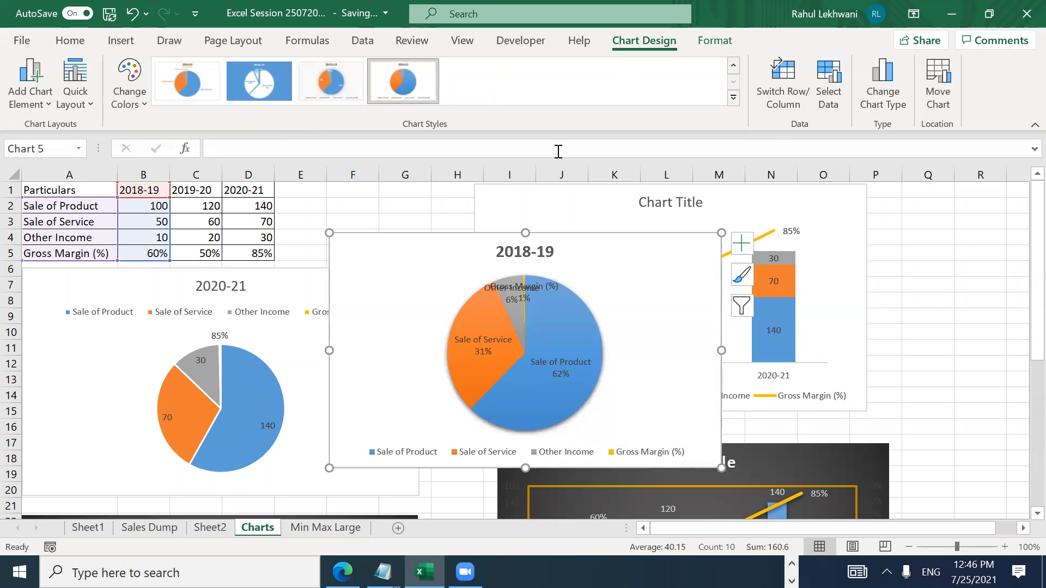
left_click(735, 69)
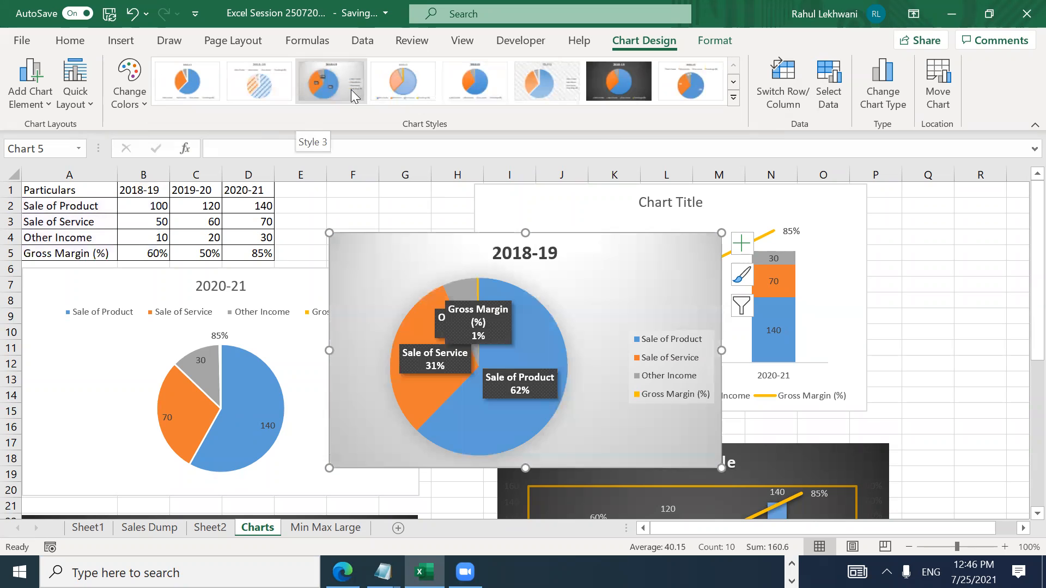
left_click(555, 84)
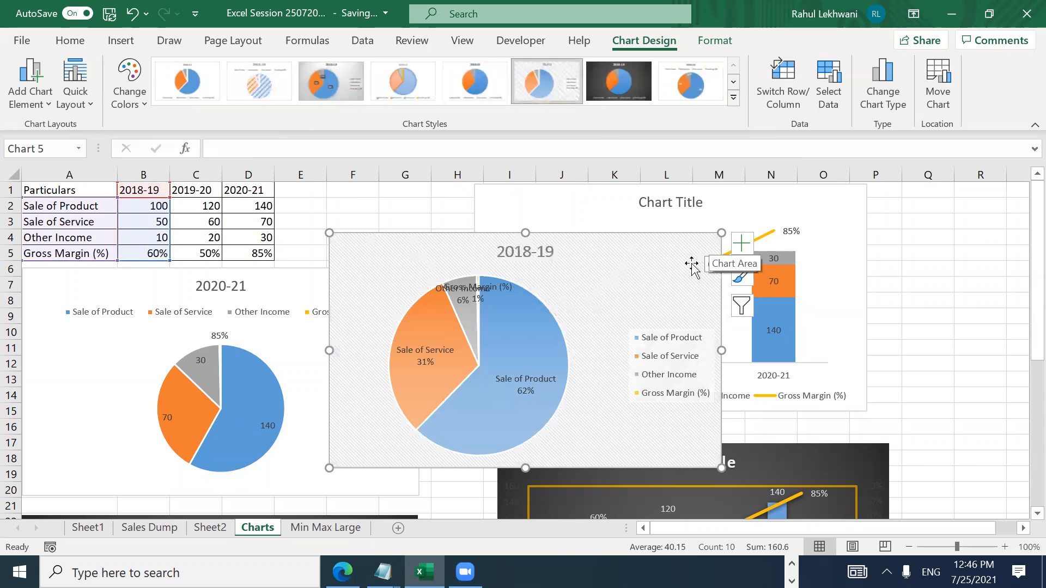
key("Delete")
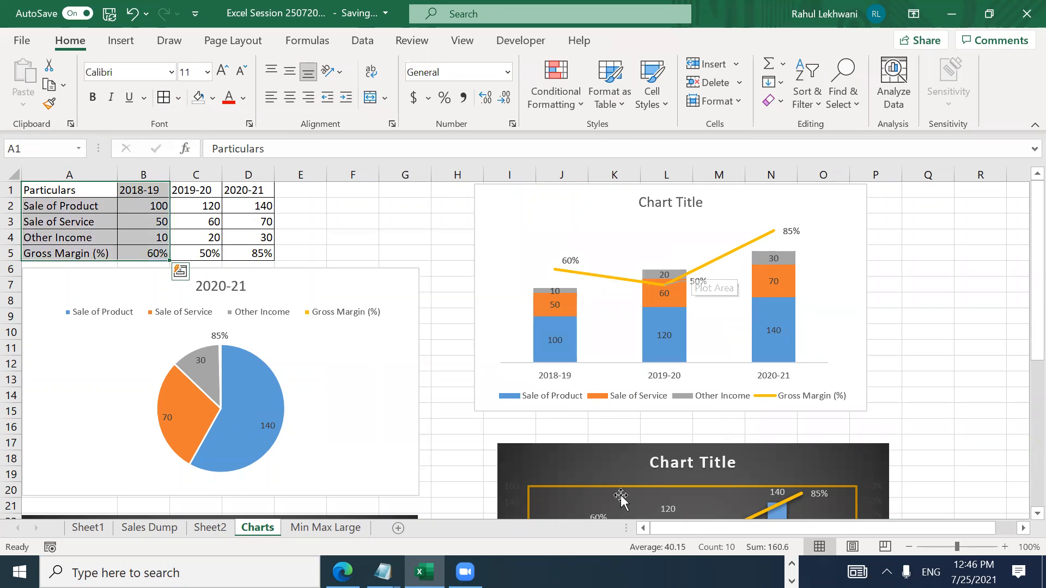
Step: Flip through Sales Dump and Sheet2 back to Charts, selecting the combo chart's Gross Margin line and plot area
left_click(179, 528)
left_click(207, 529)
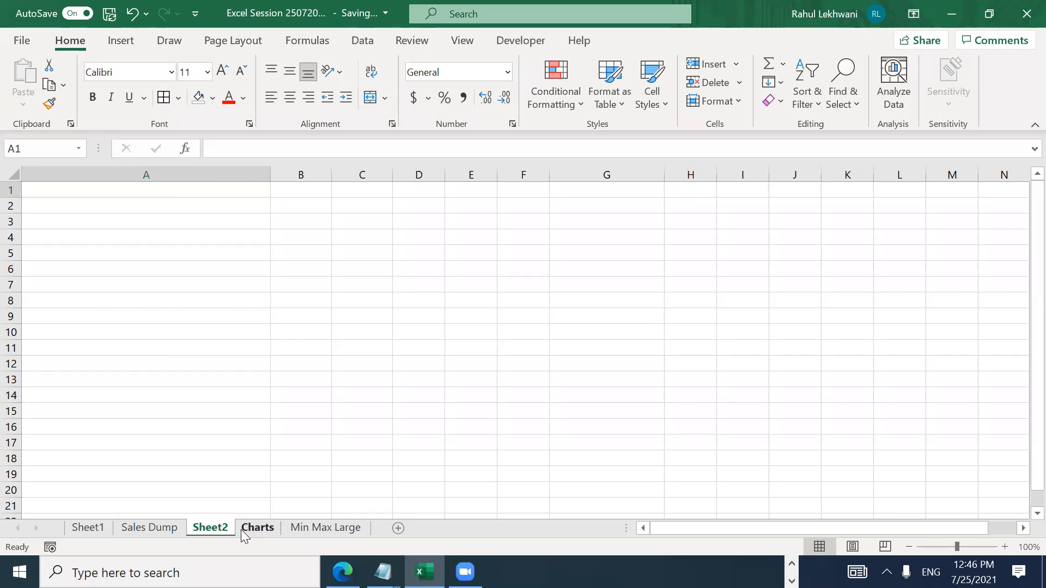
left_click(241, 529)
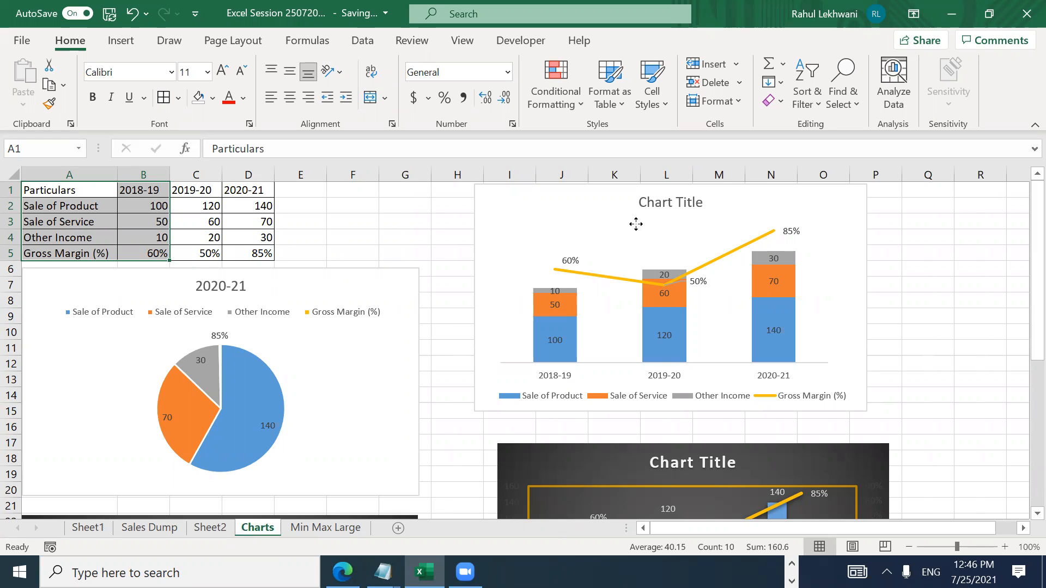
left_click(636, 281)
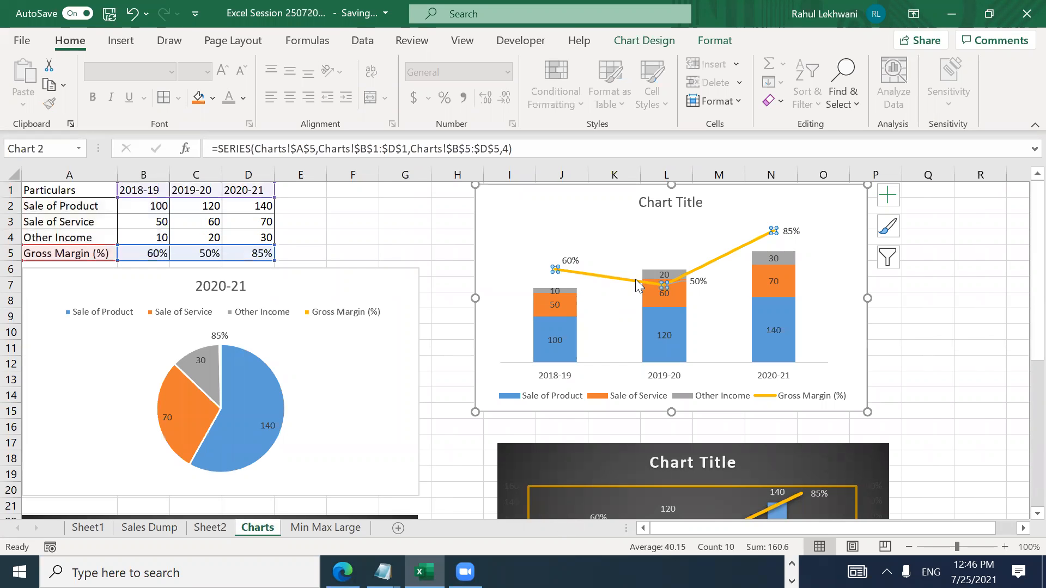
left_click(626, 252)
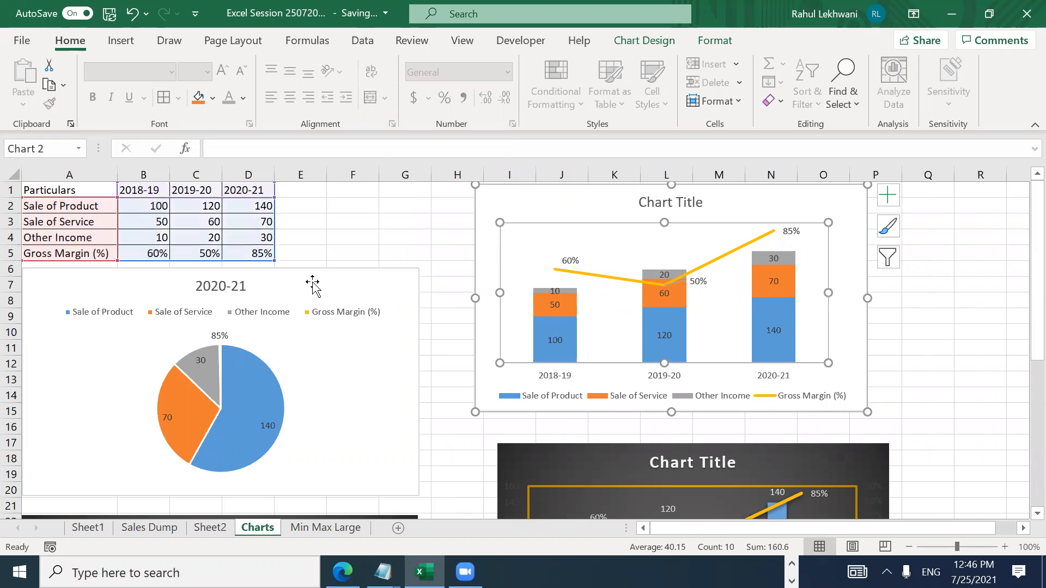
Step: Select A1:B5, from the Particulars heading down to Gross Margin (%) across to 2018-19
left_click(61, 187)
key("Down")
key("Down")
key("Down")
key("Up")
key("Up")
key("Up")
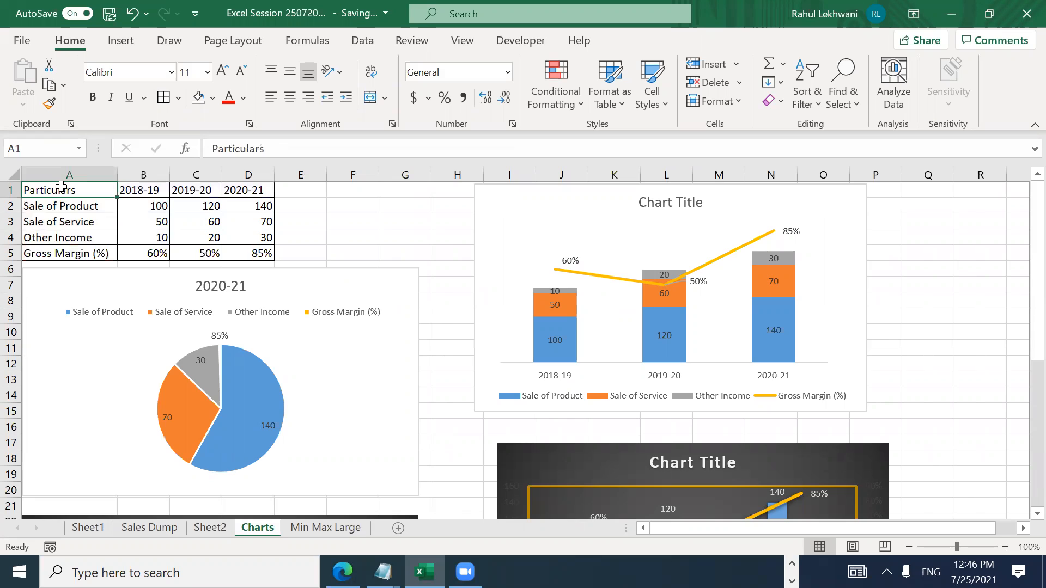
key("shift+Down")
key("shift+Down")
key("shift+Down")
key("shift+Down")
key("shift+Right")
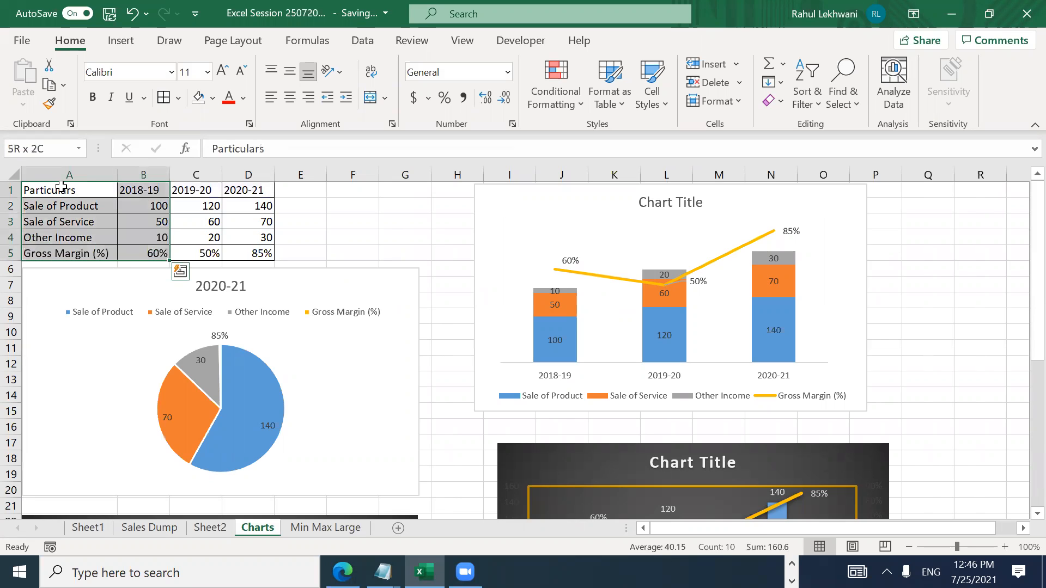
left_click(124, 44)
left_click(394, 97)
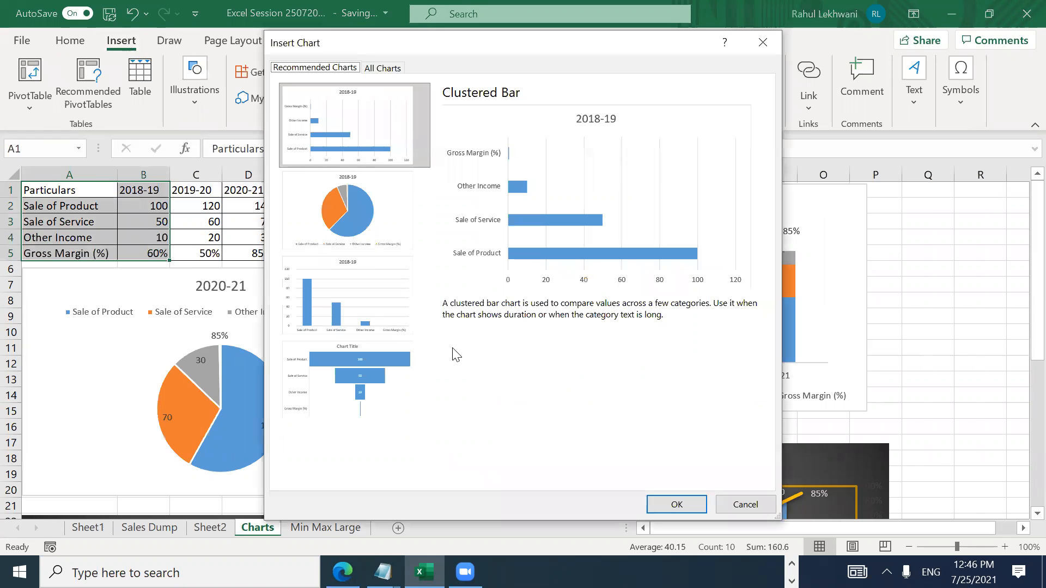
left_click(368, 310)
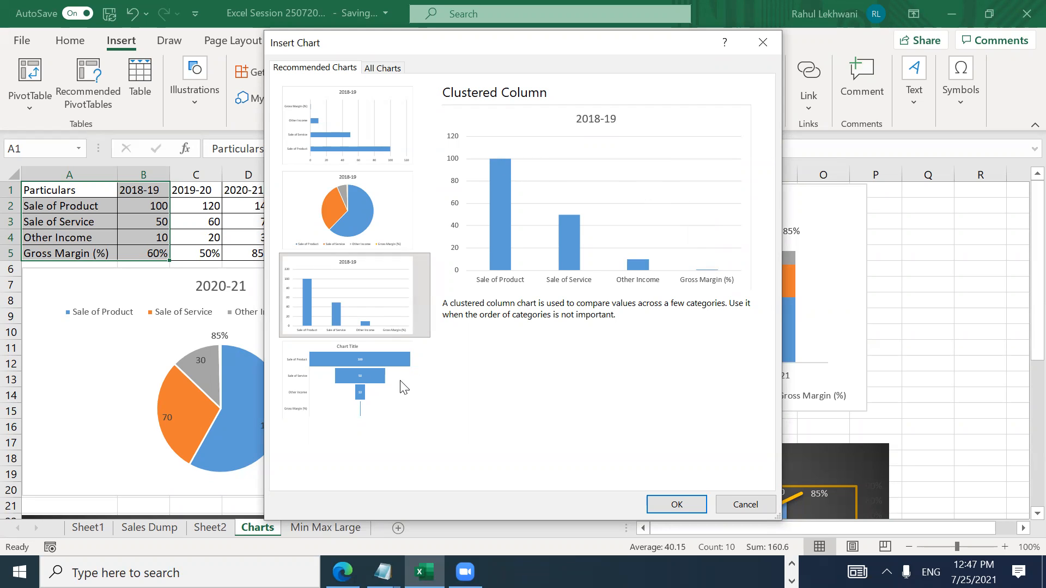
left_click(384, 395)
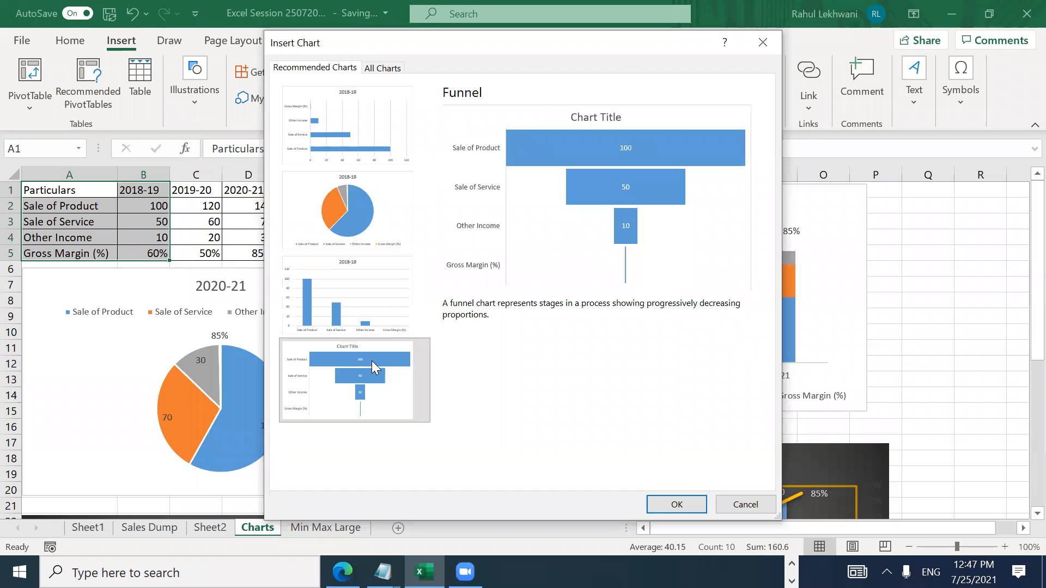
left_click(367, 326)
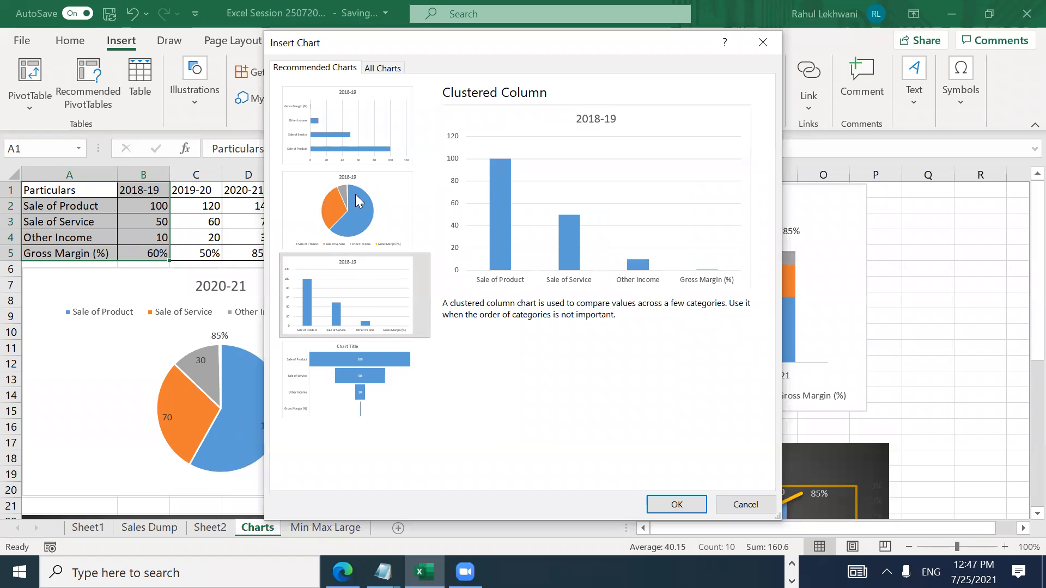
left_click(736, 507)
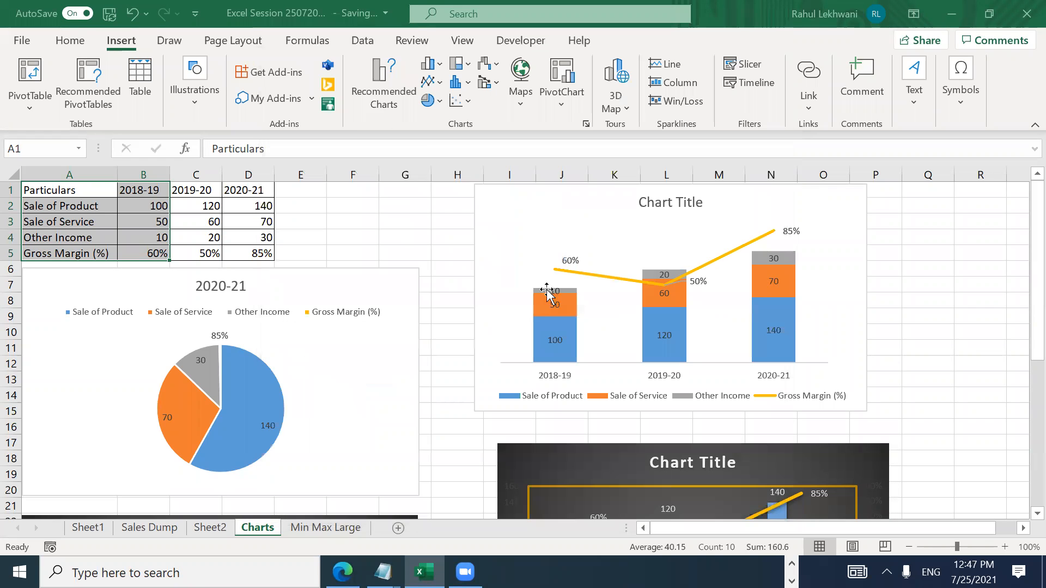
left_click(434, 86)
left_click(634, 136)
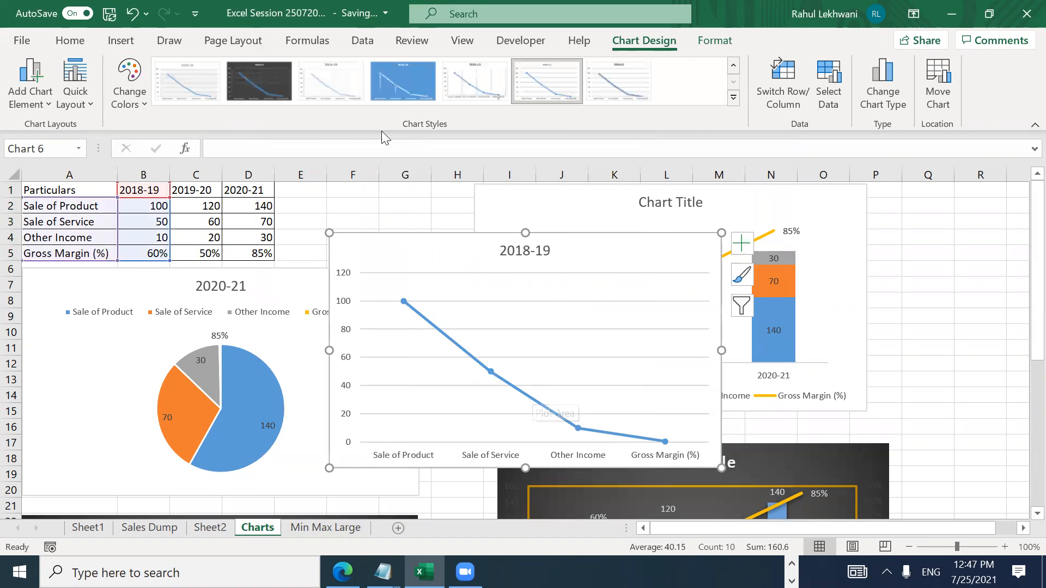
left_click(322, 82)
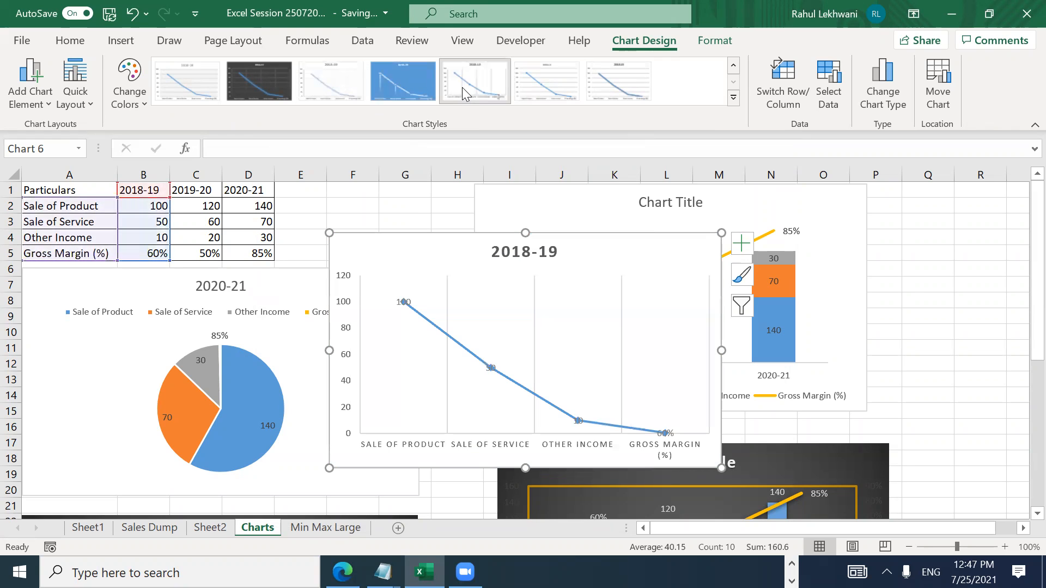
left_click(627, 86)
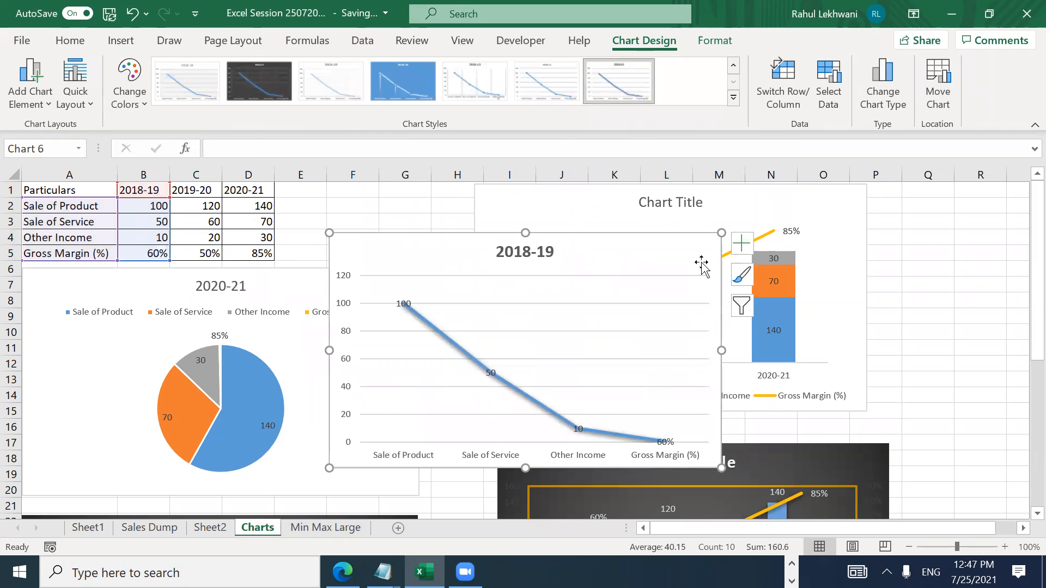
key("Escape")
key("Delete")
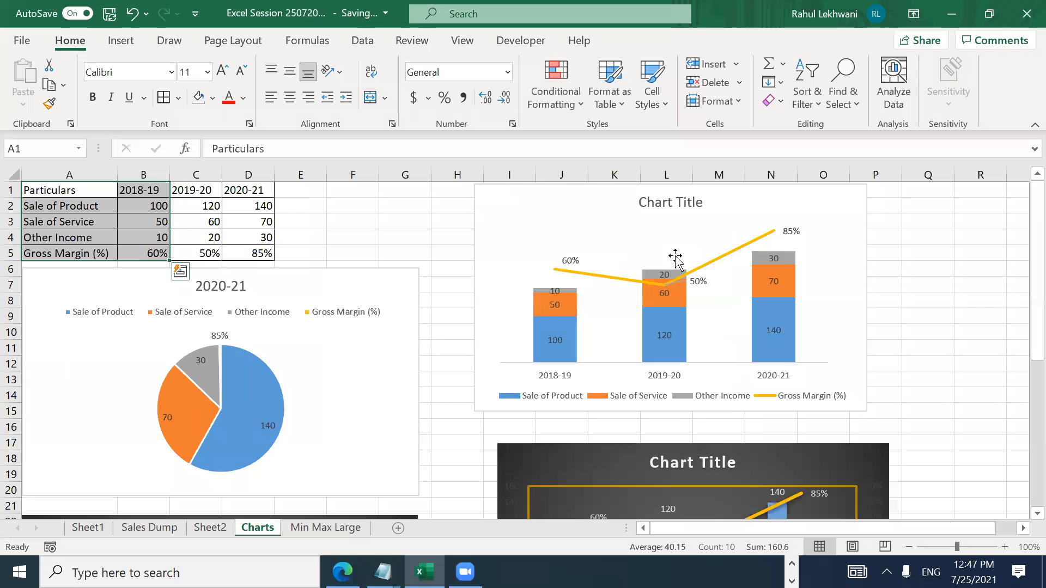
left_click(565, 273)
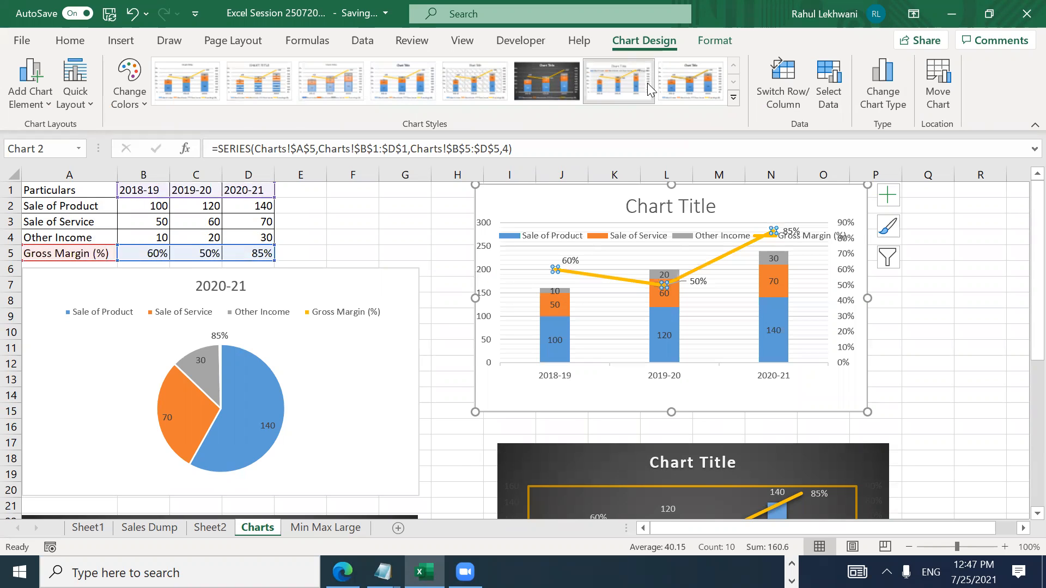
key("ctrl+z")
key("ctrl+z")
key("ctrl+z")
key("ctrl+z")
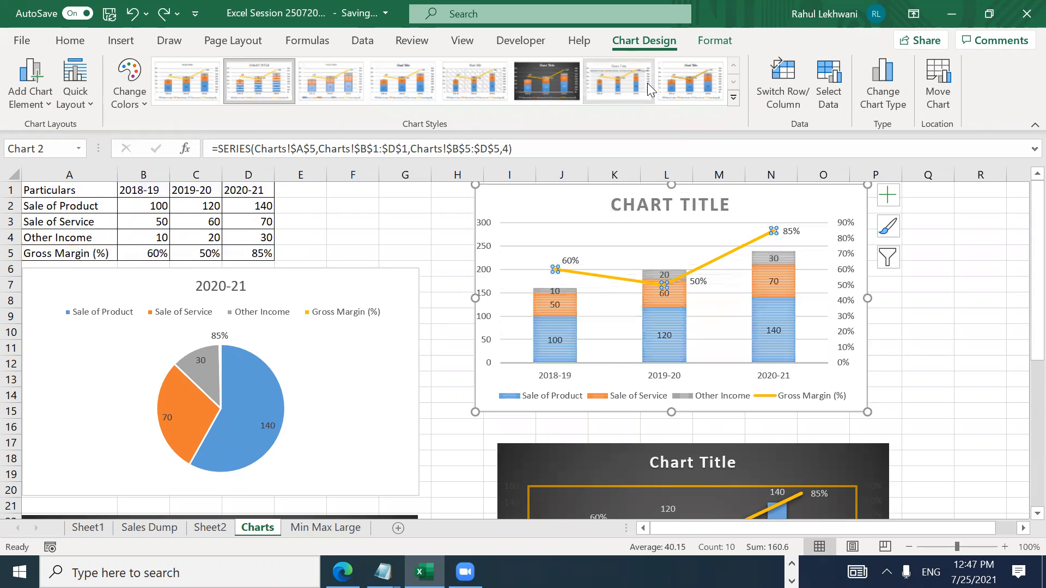
key("ctrl+z")
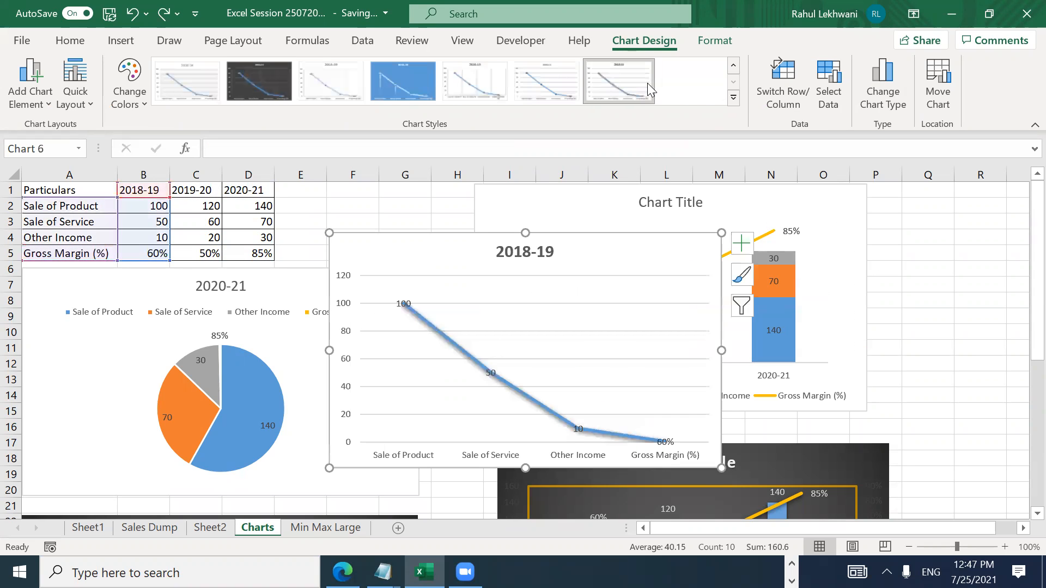
key("ctrl+z")
key("ctrl+z")
key("ctrl+z")
key("ctrl+z")
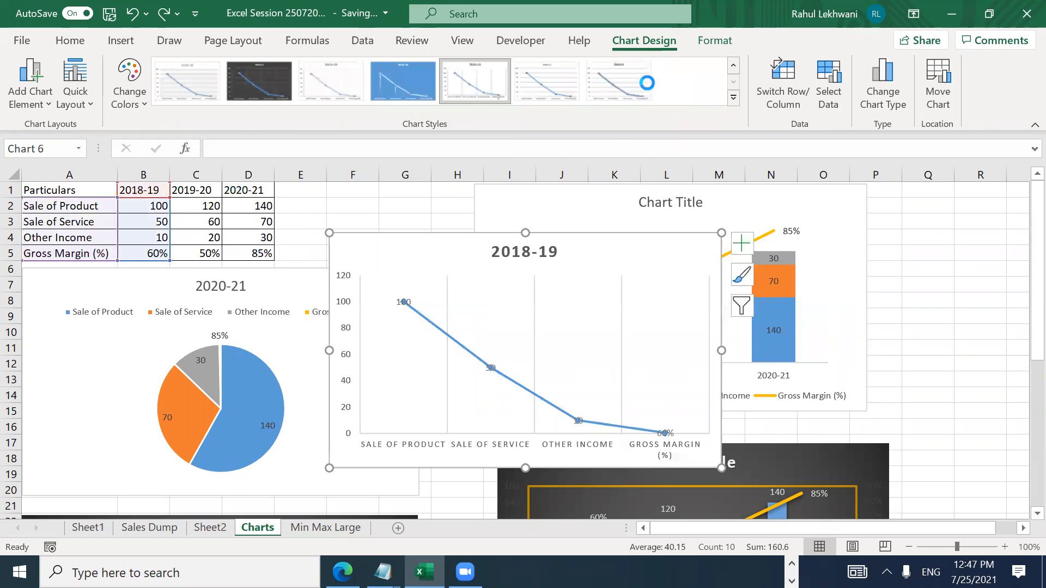
key("ctrl+z")
key("ctrl+z")
key("ctrl+z")
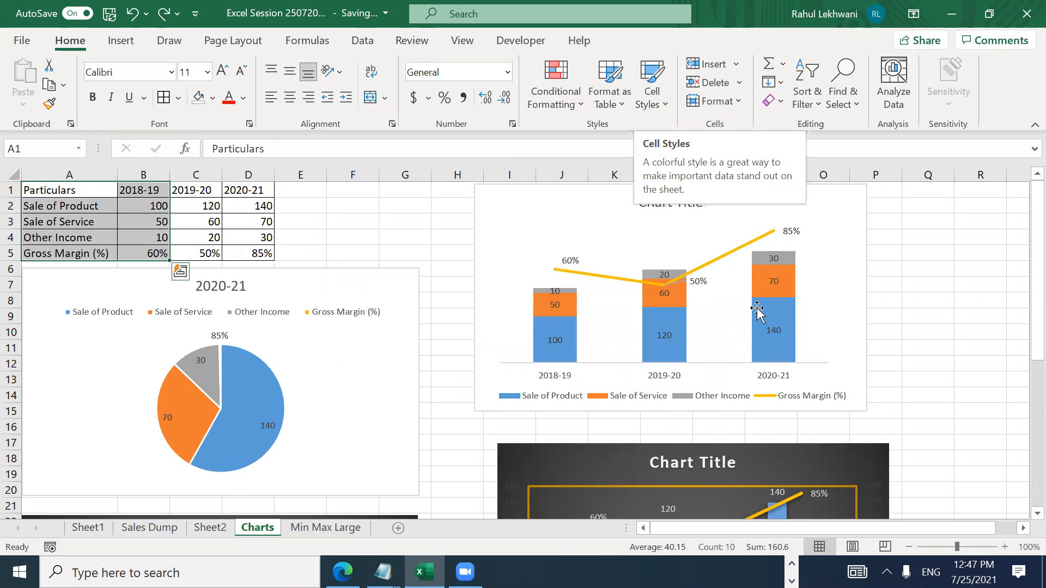
Step: Move from an empty cell to B2 and select B2:D4, Sale of Product through Other Income, 2018-19 to 2020-21
left_click(936, 279)
key("Left")
key("Left")
key("Left")
key("Left")
key("Left")
key("Left")
key("Left")
key("Left")
key("Left")
key("Left")
key("Left")
key("Left")
key("Left")
key("Left")
key("Left")
key("Left")
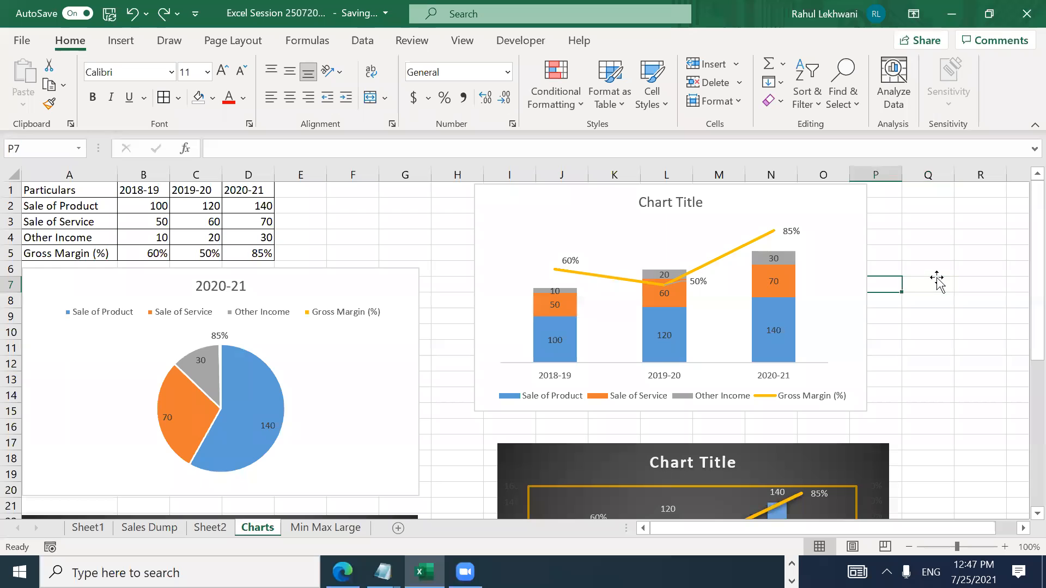
key("Right")
key("Right")
key("Right")
key("Right")
key("Right")
key("Right")
key("Right")
key("Right")
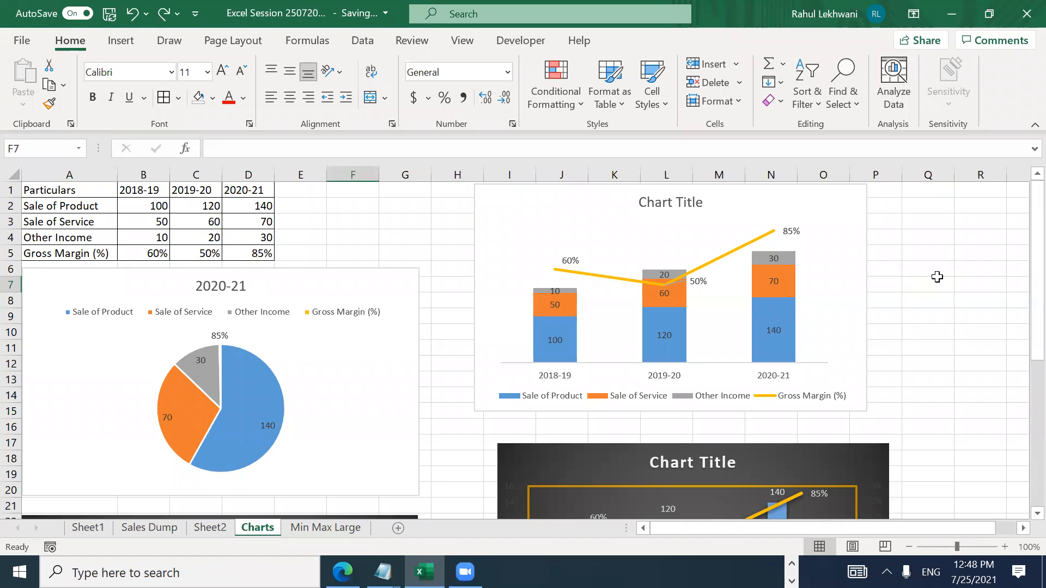
key("Up")
key("Up")
key("Up")
key("Left")
key("Left")
key("Left")
key("Left")
key("Left")
key("Left")
key("Left")
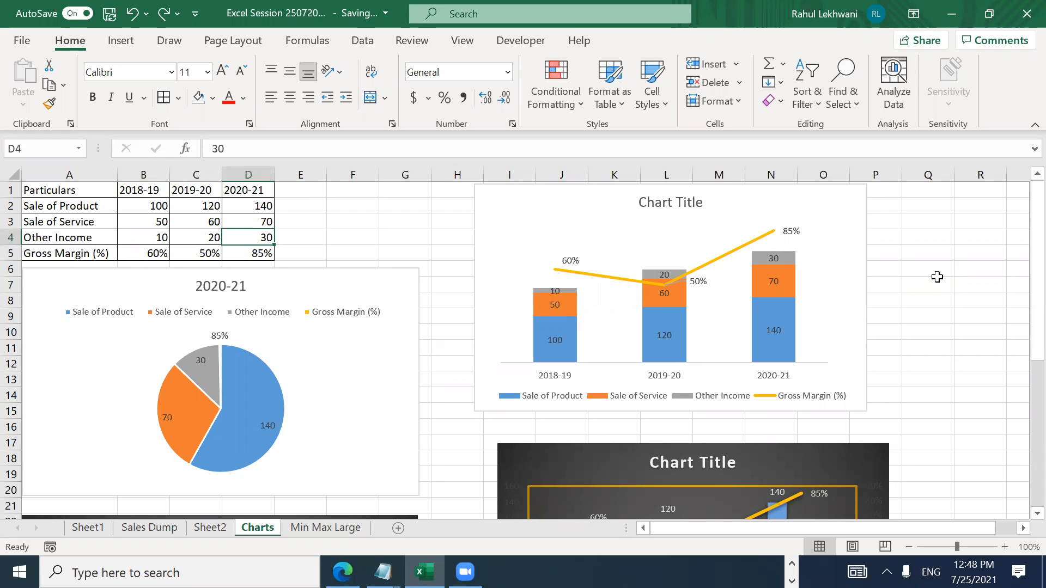
key("Down")
key("Left")
key("Right")
key("Right")
key("Left")
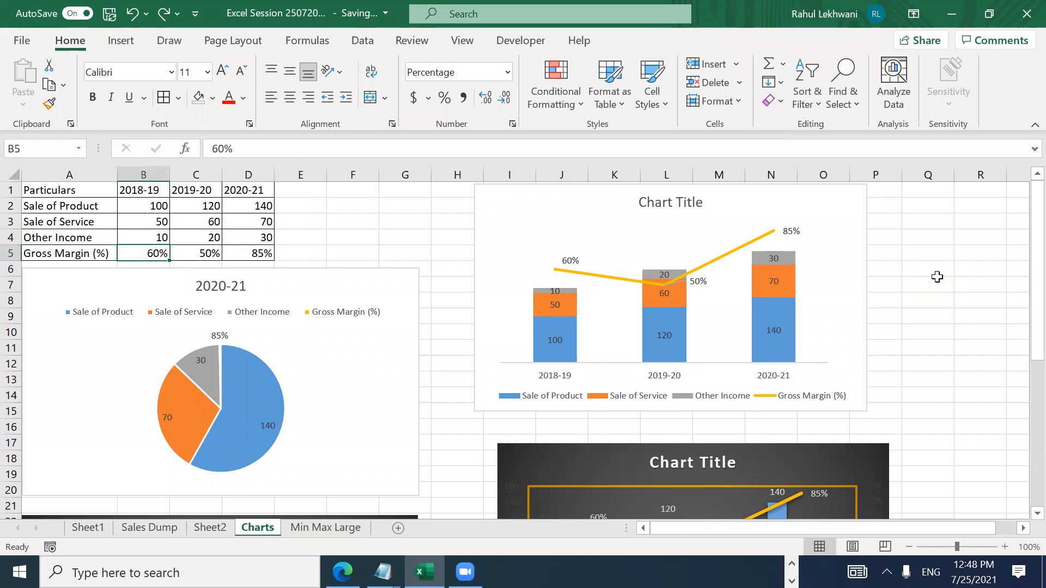
key("Right")
key("Right")
key("Right")
key("Left")
key("Left")
key("Left")
key("Up")
key("Up")
key("Up")
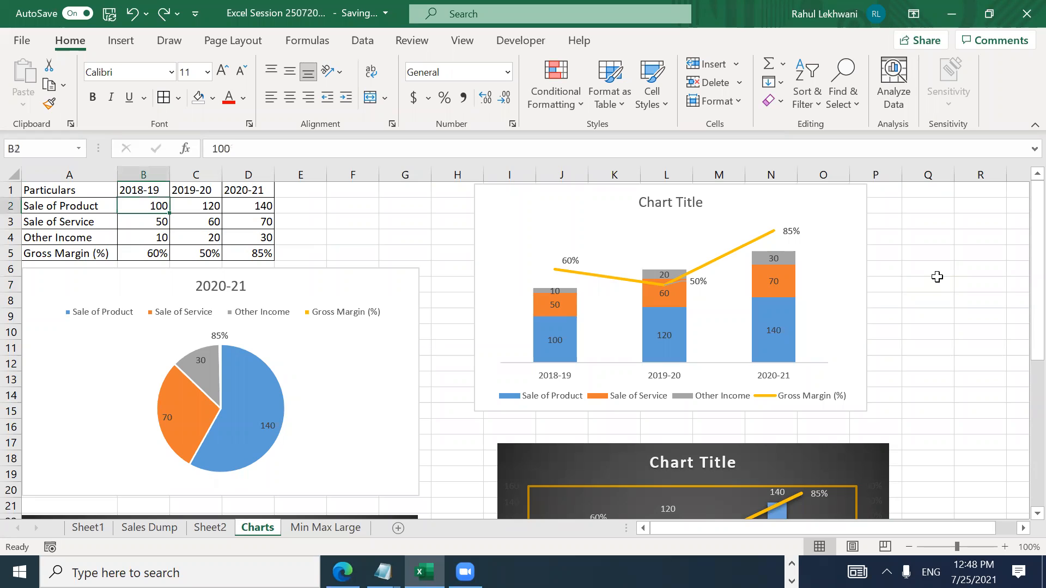
key("shift+Down")
key("shift+Down")
key("shift+Right")
key("shift+Right")
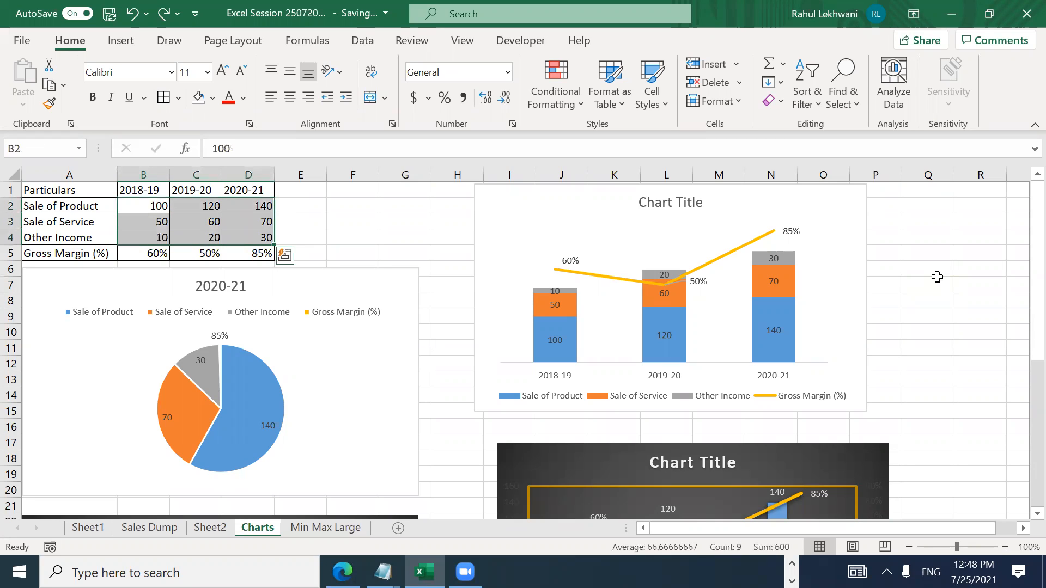
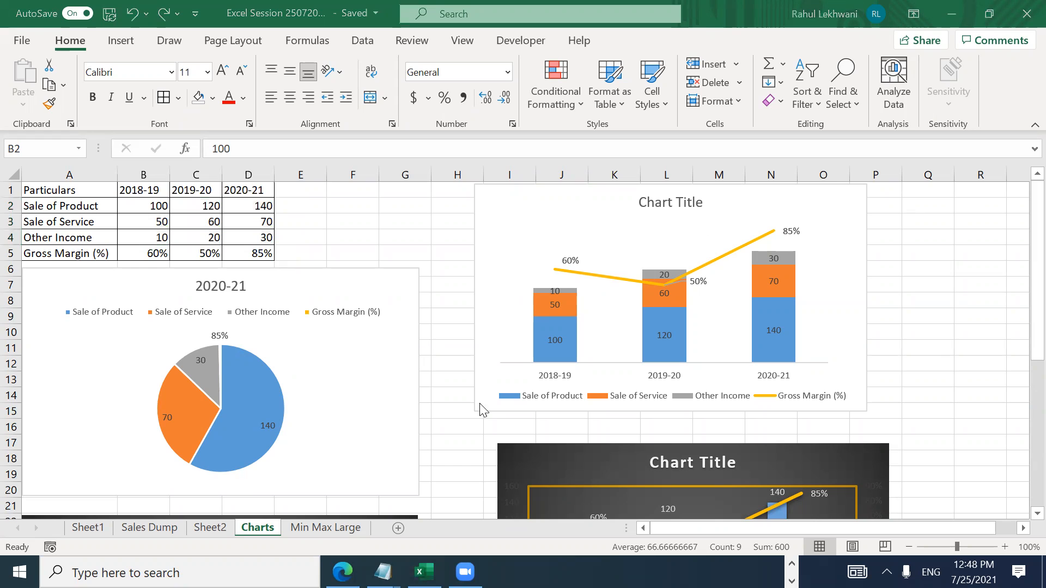
Step: On Sales Dump, copy the Done status from R11 and step down to the Charts row
left_click(165, 529)
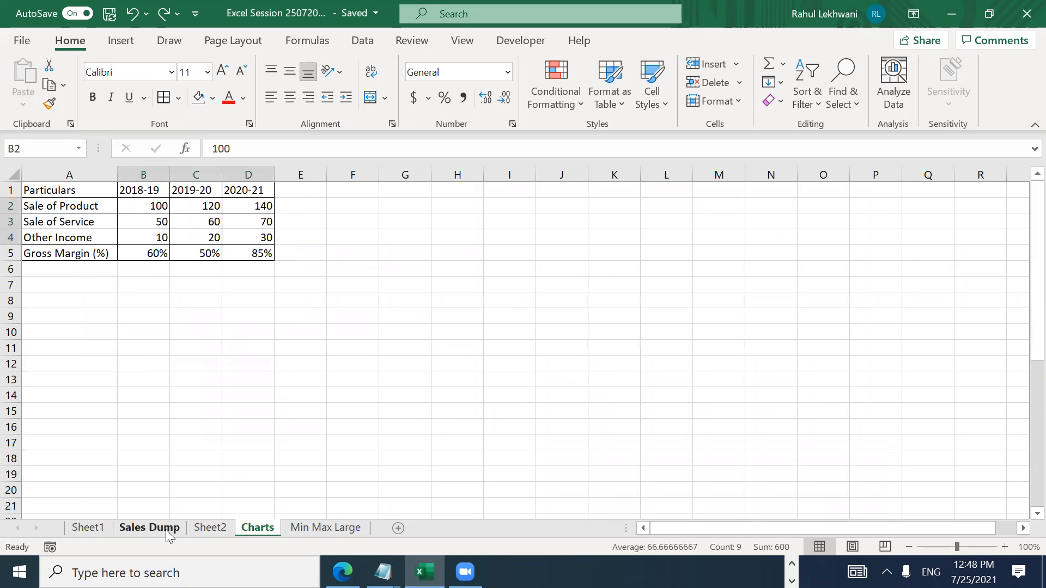
key("Right")
key("Up")
key("ctrl+c")
key("Down")
type("\\")
key("Return")
key("Up")
key("Up")
key("Down")
key("Down")
Step: Paste Done from R11 into R12 so the Charts topic reads Done
key("Up")
key("Up")
key("ctrl+c")
key("Down")
key("ctrl+v")
left_click(574, 358)
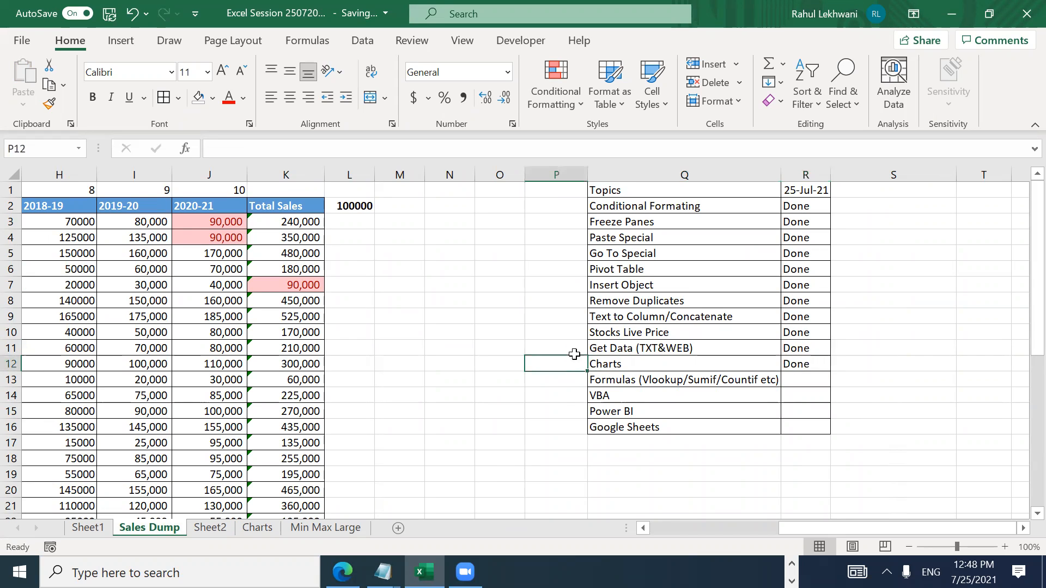
key("Right")
key("Right")
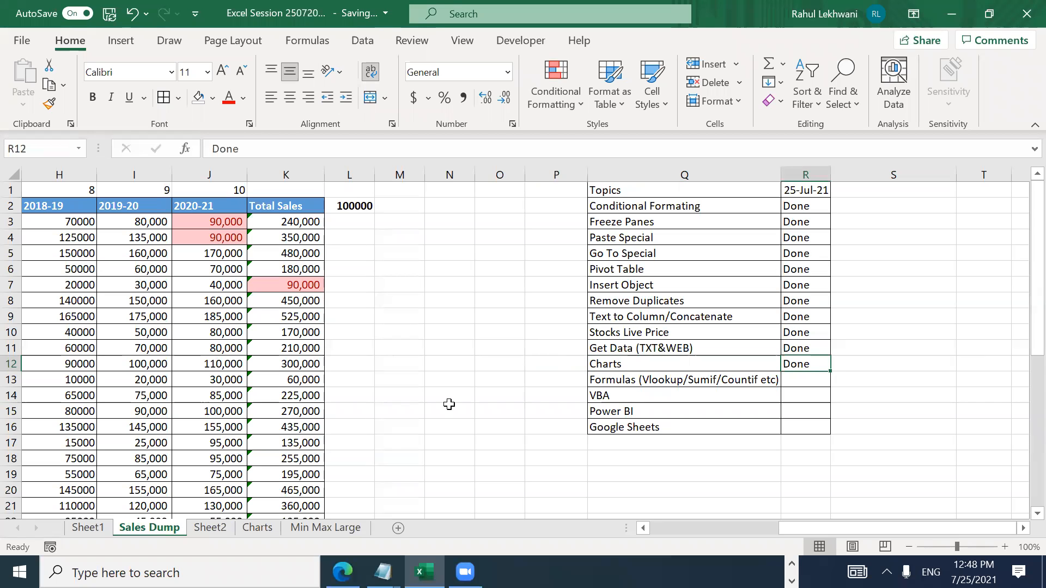
Step: Return to the Charts sheet, clear the data-table selection and move around its cells
left_click(255, 527)
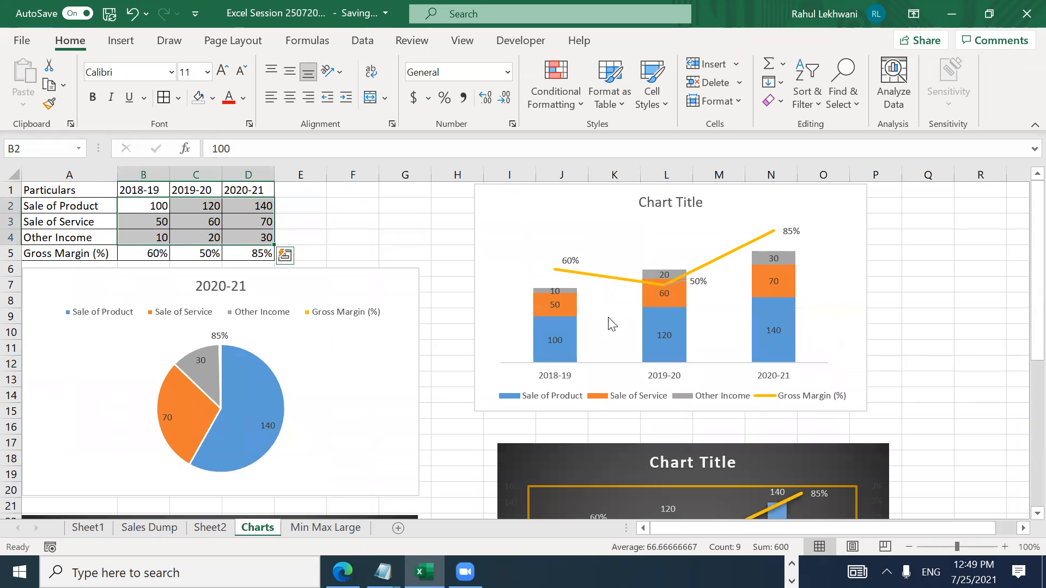
left_click(911, 306)
key("Up")
key("Up")
key("Up")
key("Up")
key("Up")
key("Up")
key("Up")
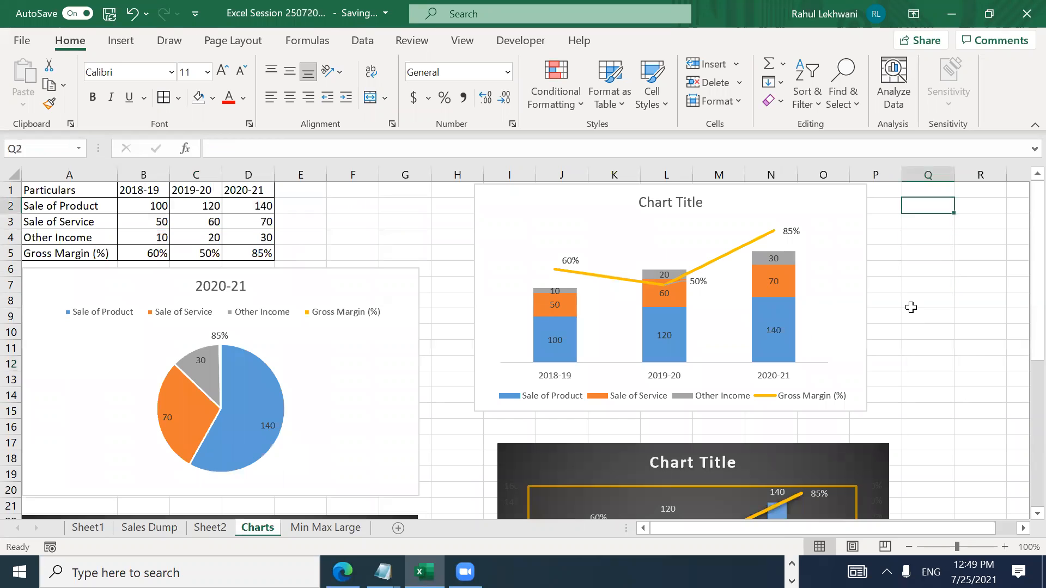
key("Left")
key("Left")
key("Left")
key("Left")
key("Down")
key("Down")
key("Down")
key("Down")
key("Down")
key("Down")
key("Down")
key("Down")
key("Down")
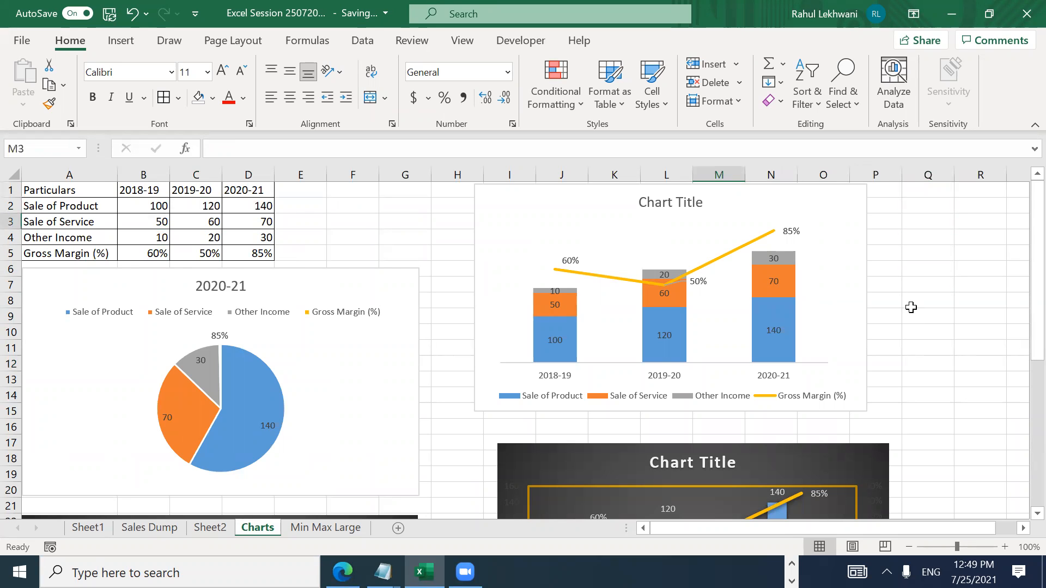
key("Down")
key("Down")
key("Down")
key("Down")
key("Down")
key("Down")
key("Down")
key("Down")
key("Up")
key("Up")
key("Left")
key("Left")
key("Left")
key("Left")
key("Left")
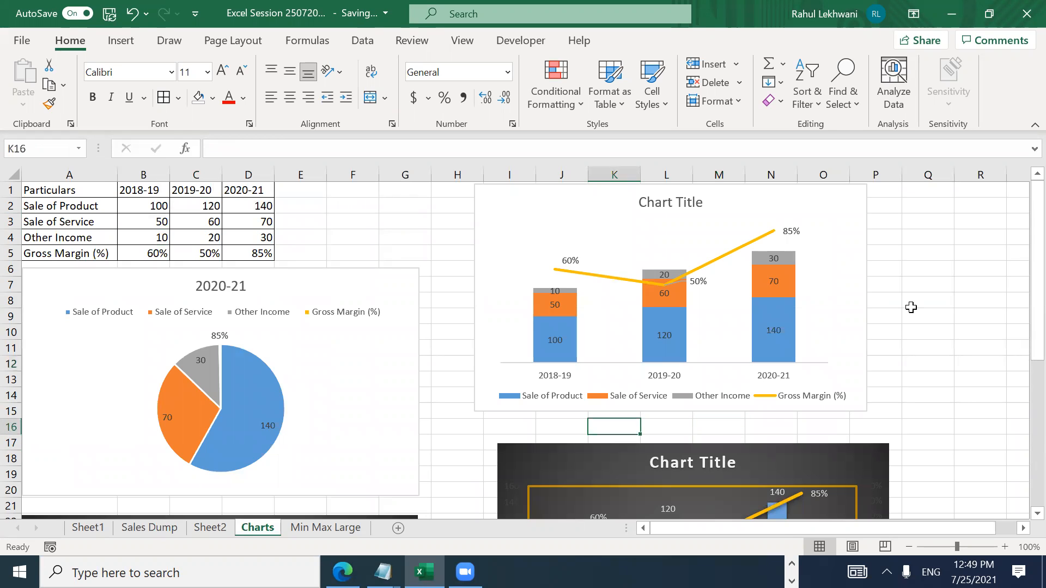
key("Right")
key("Right")
key("Right")
key("Right")
key("Right")
key("Right")
key("Right")
key("Right")
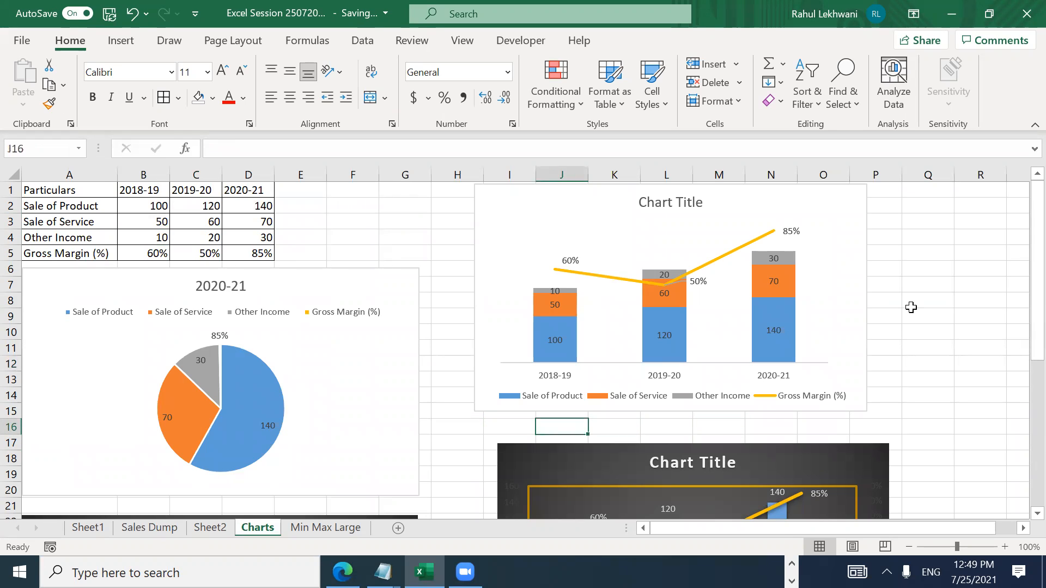
key("Left")
key("Right")
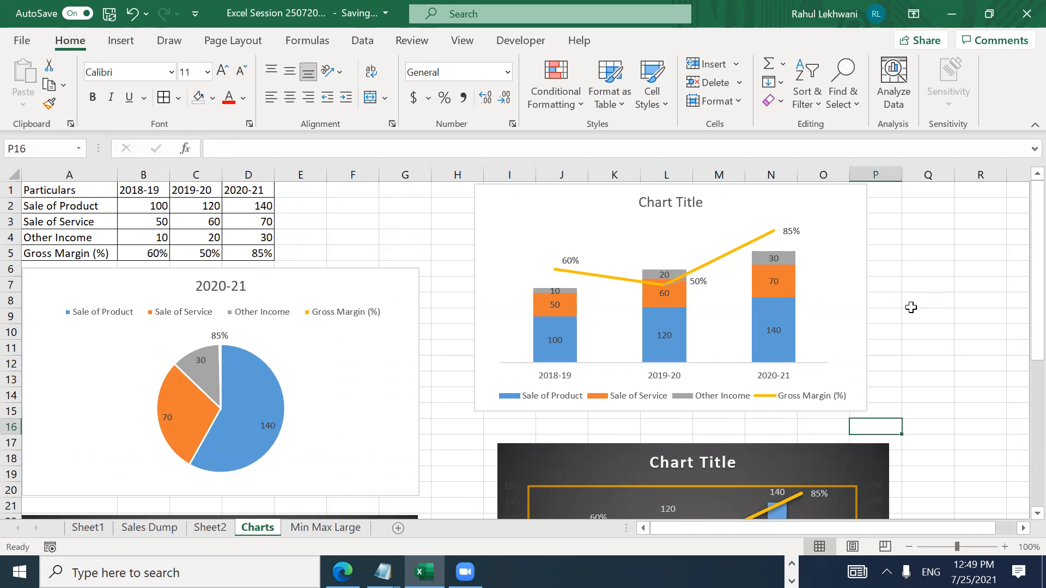
key("Left")
key("Left")
key("Left")
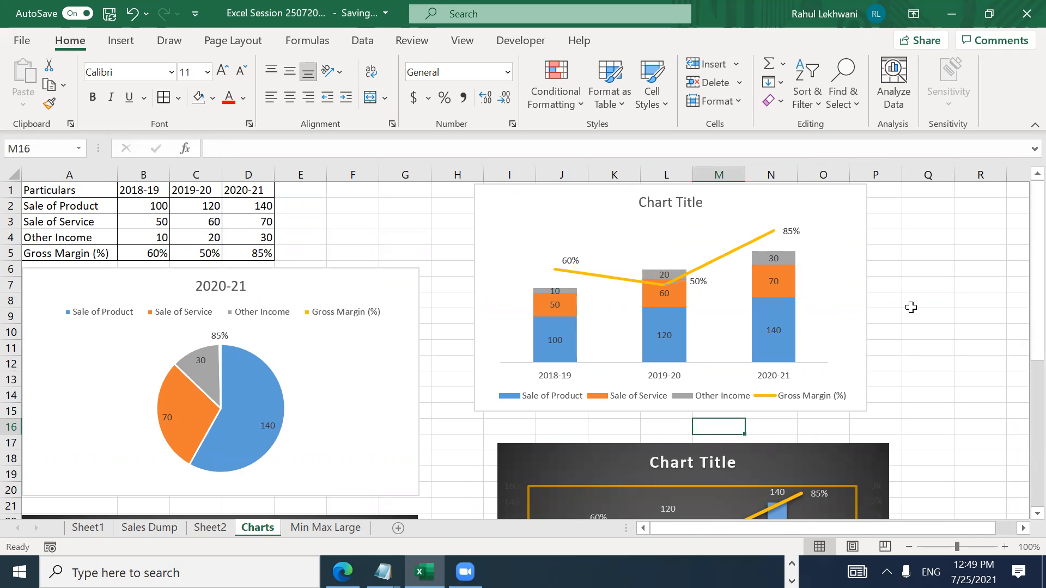
left_click(210, 528)
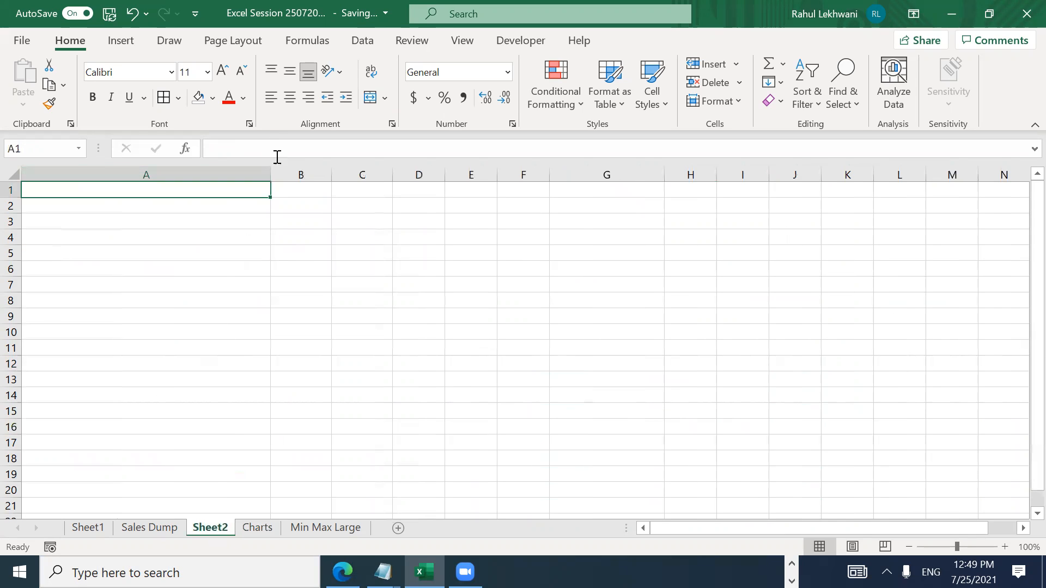
Step: Narrow column A back to normal width and enter the Month header in A1
left_click_drag(270, 174, 91, 163)
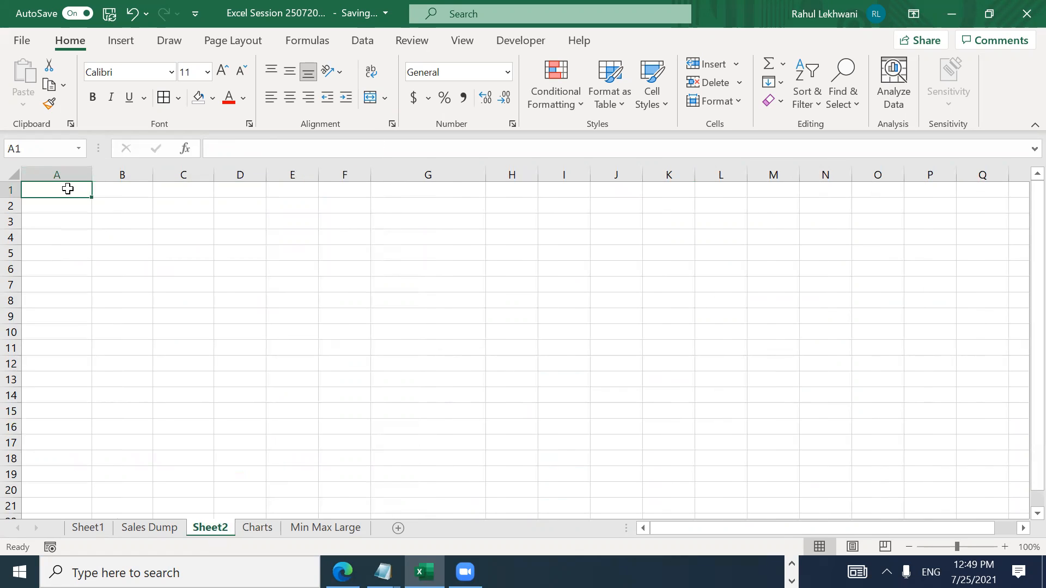
type("Month")
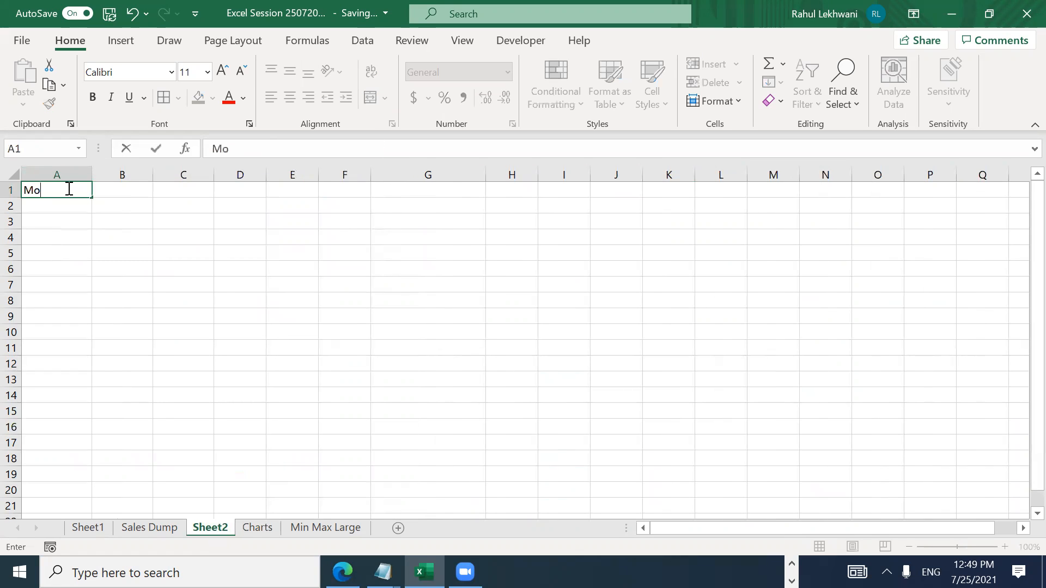
key("Return")
key("Up")
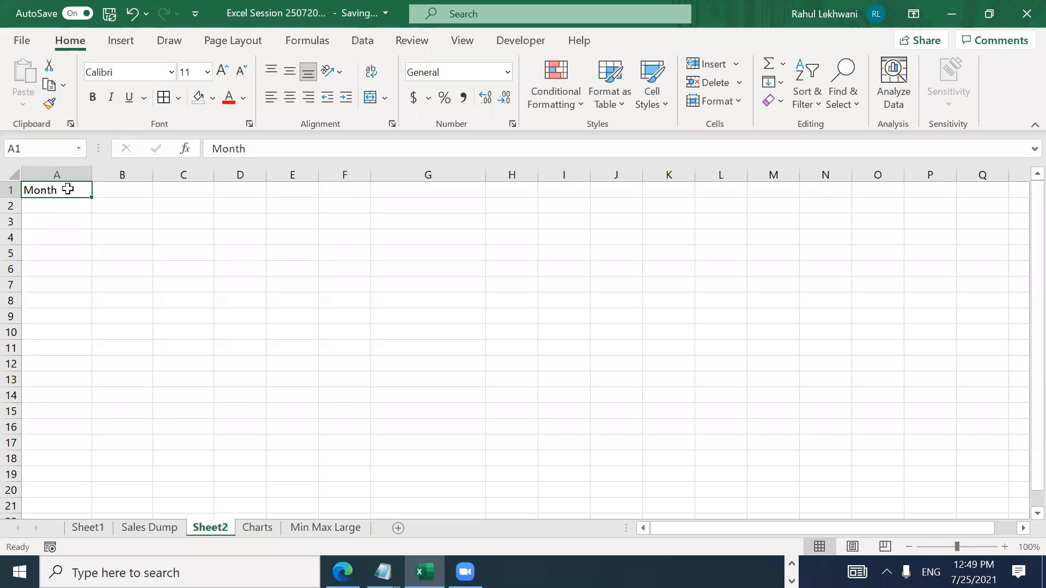
key("ctrl+c")
key("Right")
key("Left")
key("Escape")
key("Down")
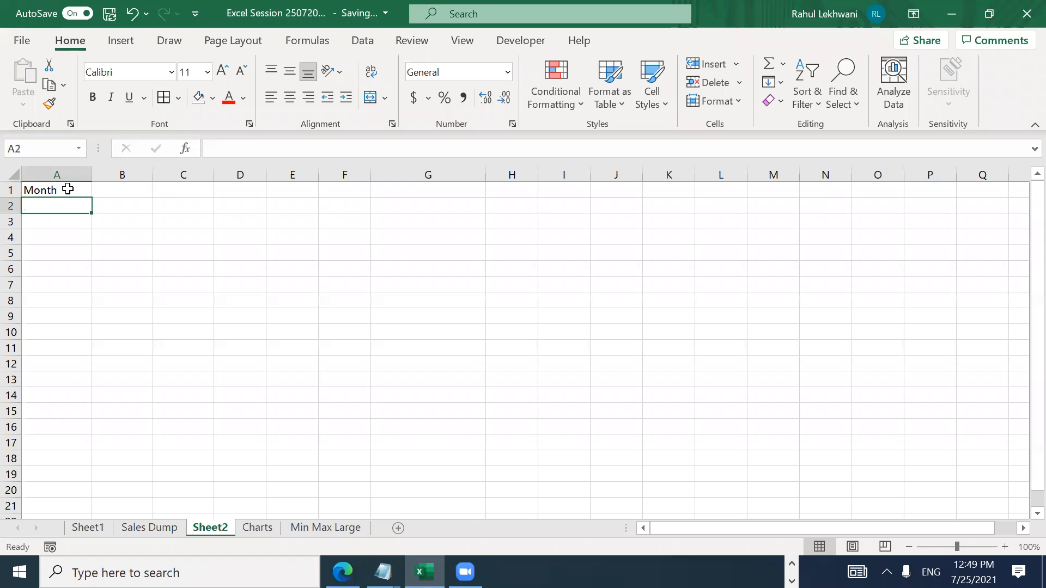
Step: Enter Jan - 21 in A2 and give it the custom mmm-yy date format
type("Jan ")
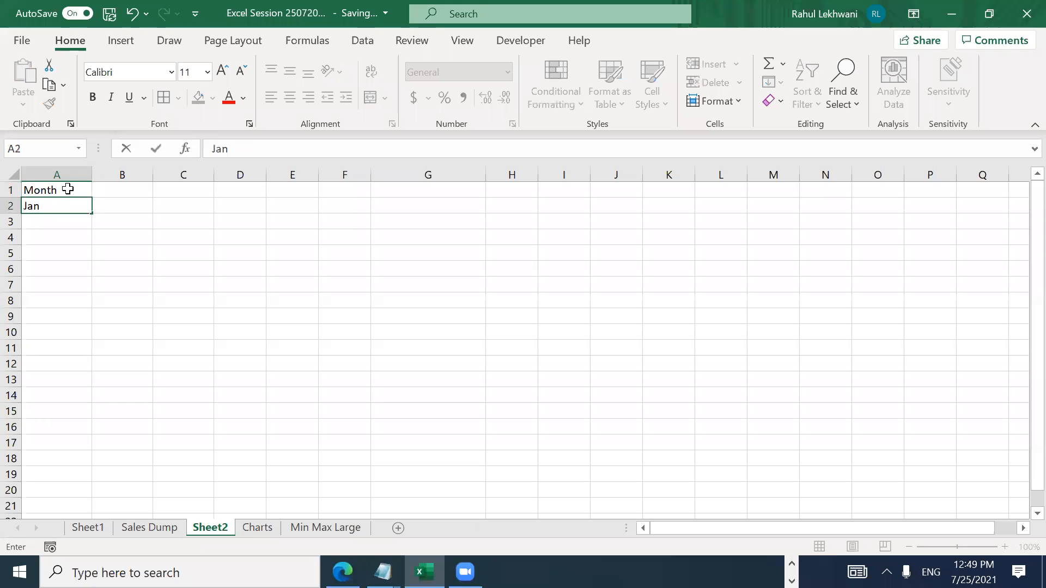
type("- 21")
key("Return")
key("Up")
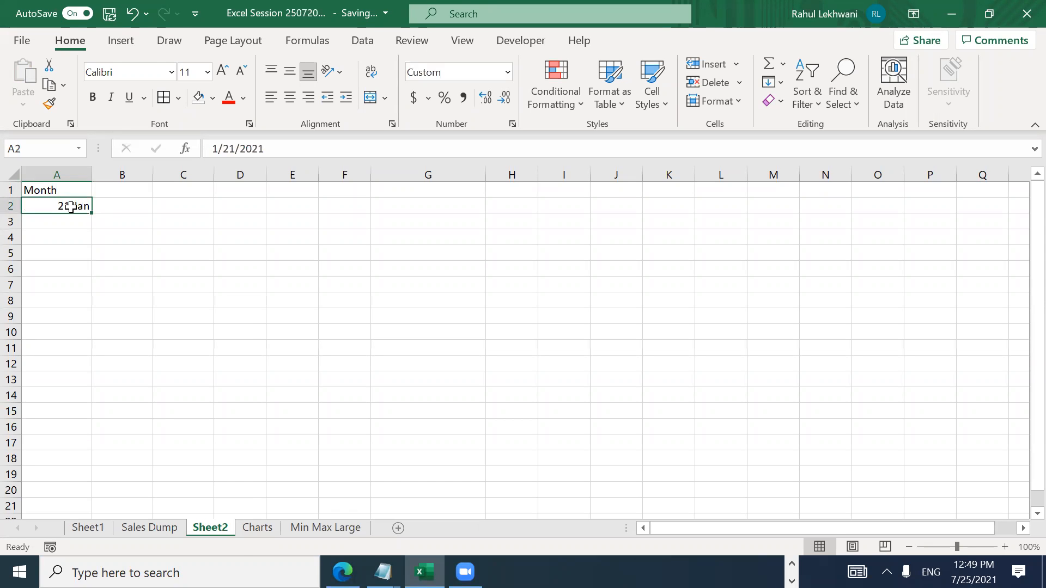
right_click(70, 207)
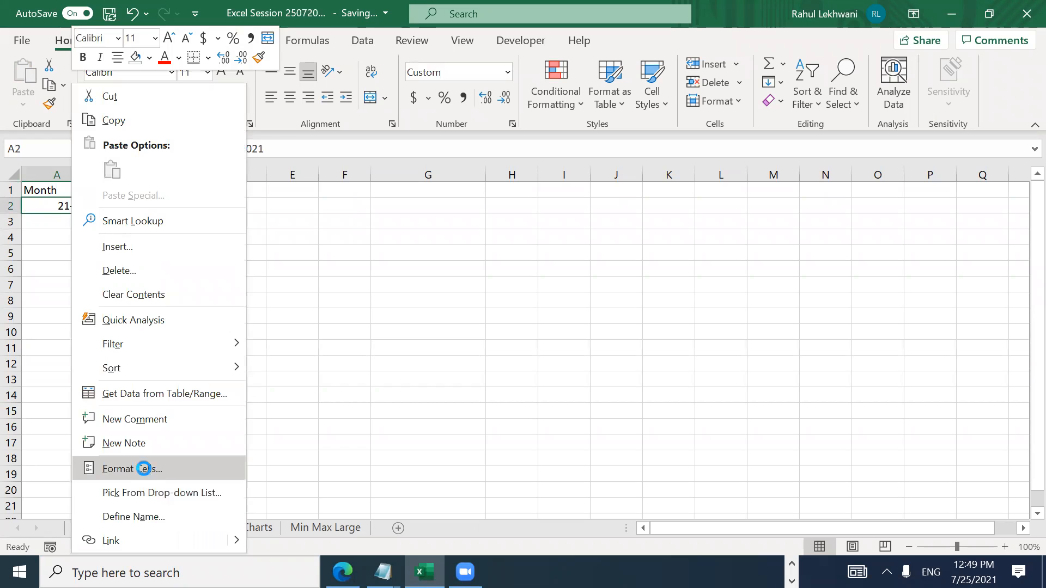
left_click(143, 468)
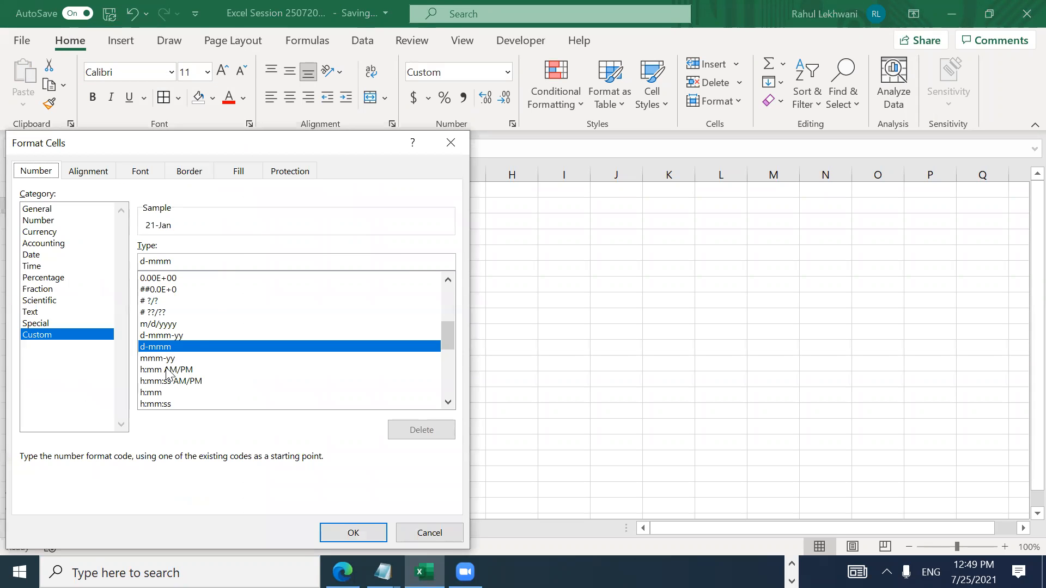
double_click(164, 362)
Step: Fill A2 down into A3, change its month to 2 for Feb-21, and select both dates
key("Down")
key("ctrl+d")
key("F2")
key("Left")
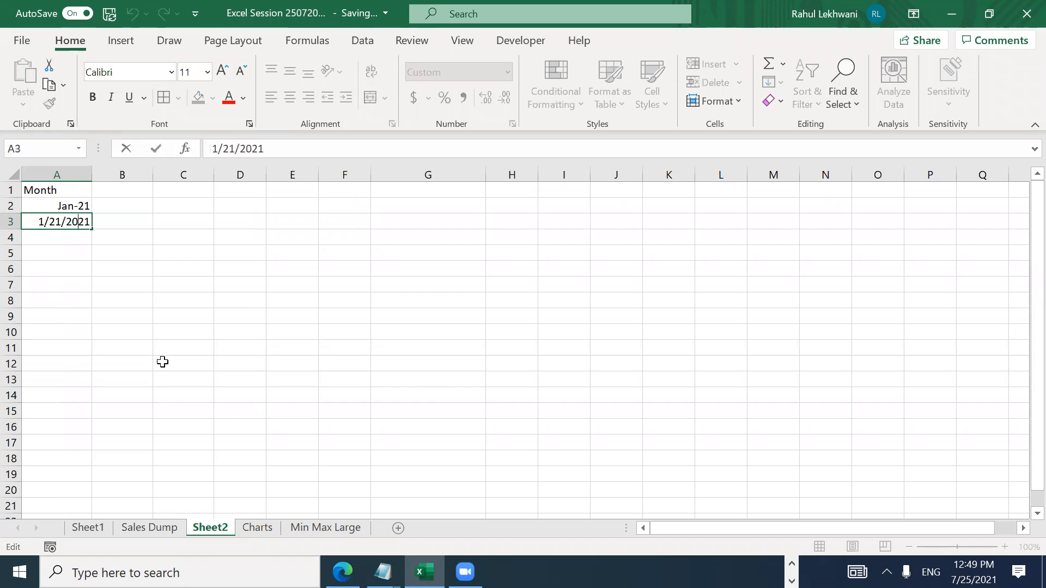
key("Delete")
type("2")
key("Return")
key("Up")
key("Up")
key("shift+Down")
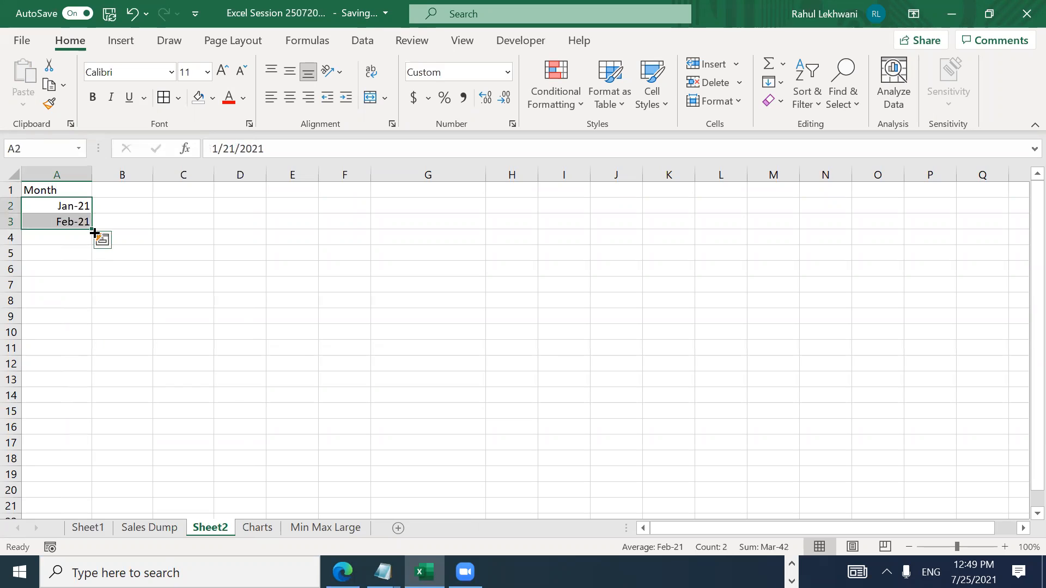
Step: Drag the month series down to Mar-22, then delete the Jan-21 to Mar-21 rows
left_click_drag(91, 238, 85, 428)
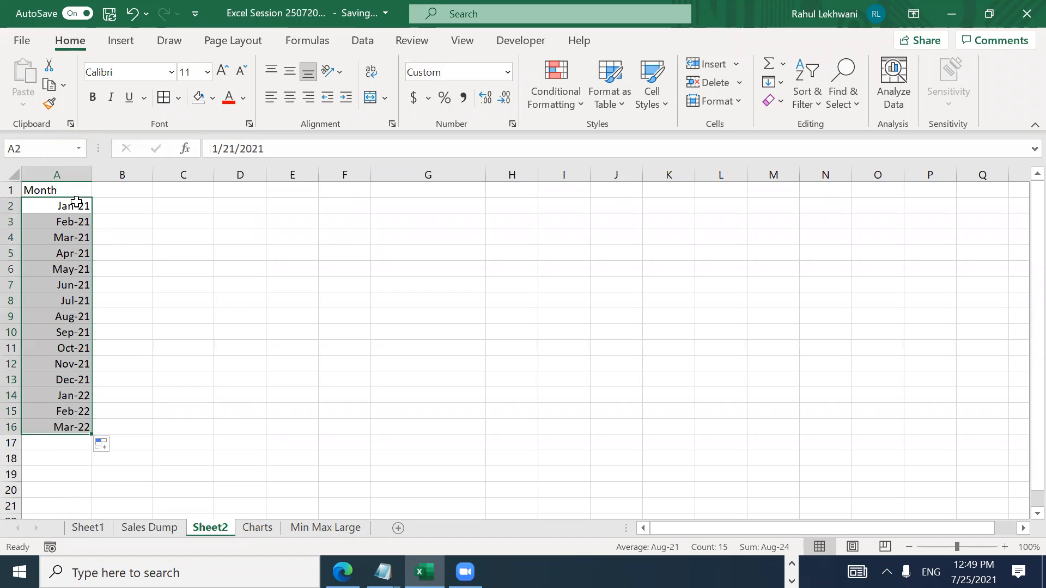
left_click(77, 205)
key("shift+space")
key("shift+Down")
key("shift+Down")
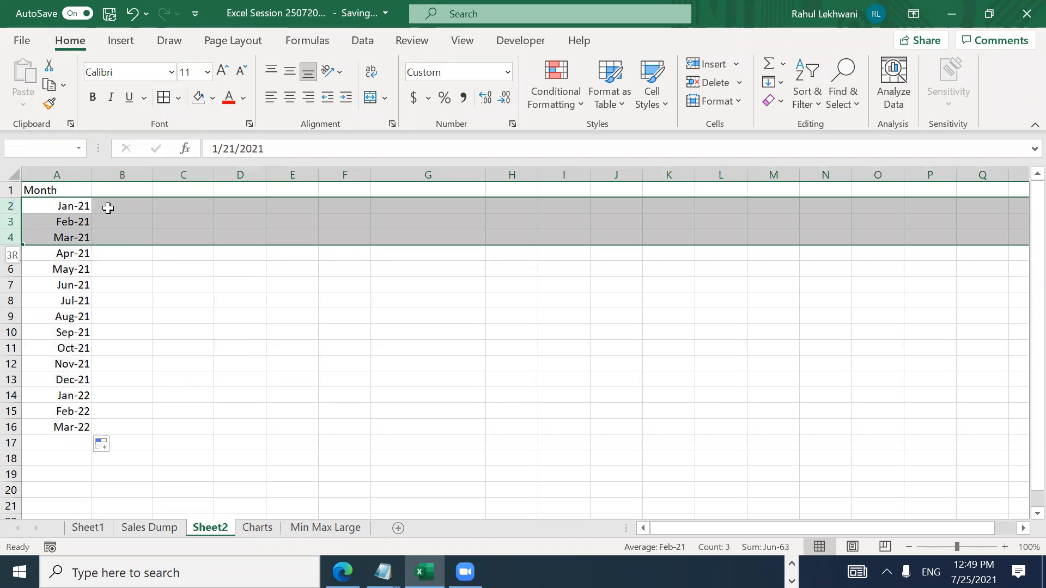
key("ctrl+minus")
key("Down")
key("Up")
key("Up")
key("Down")
key("ctrl+shift+Down")
key("Up")
Step: Undo a stray entry in A2 and restore the deleted Jan-21 to Mar-21 rows
left_click(108, 208)
key("Left")
key("ctrl+shift+Down")
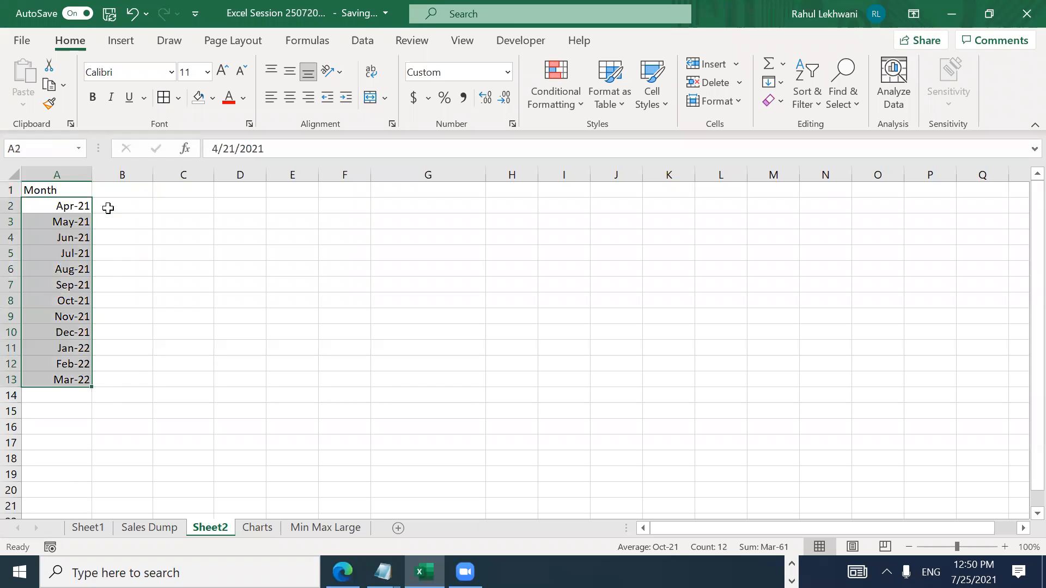
key("alt")
type("1")
key("ctrl+z")
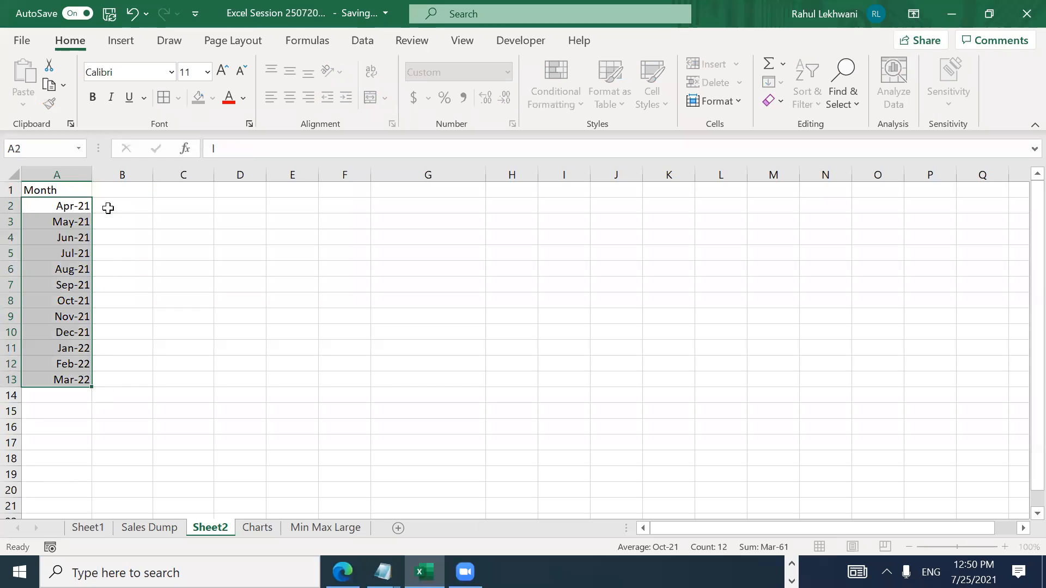
key("ctrl+z")
Step: Delete the extra Jan-22 to Mar-22 rows so the list ends at Dec-21
key("Down")
key("Down")
key("Down")
key("Down")
key("Down")
key("Down")
key("Down")
key("Down")
key("Down")
key("Down")
key("Down")
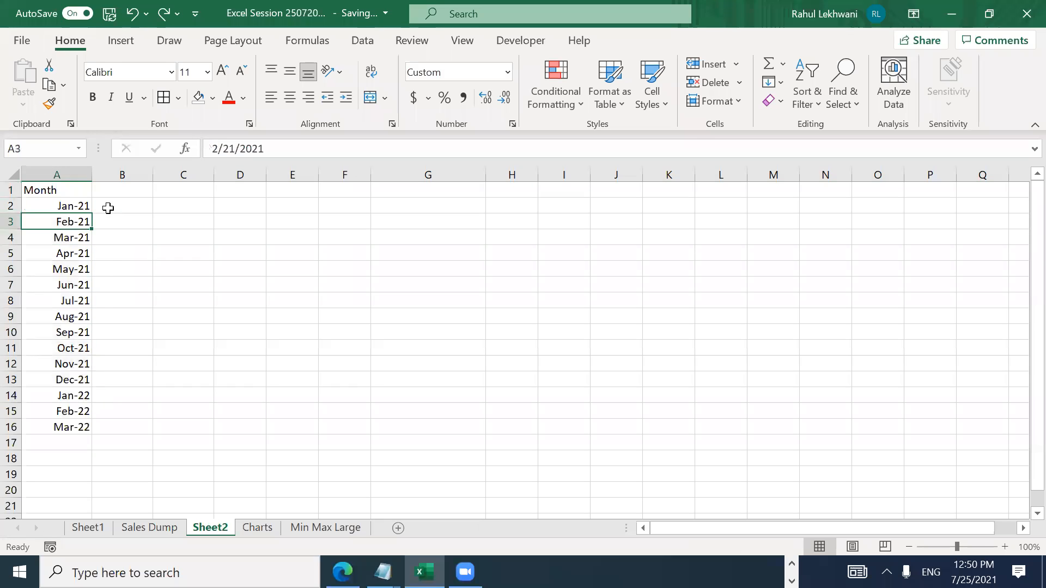
key("Down")
key("ctrl+shift+Down")
key("shift+space")
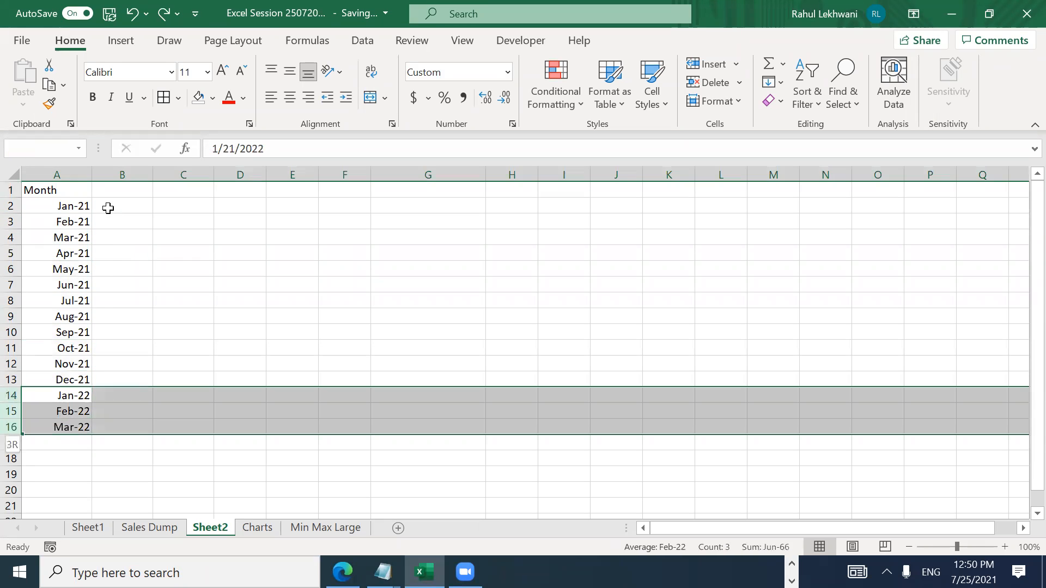
key("ctrl+minus")
Step: Select the months A2:A13 and right-align them
key("Up")
key("ctrl+Up")
key("Down")
key("Down")
key("ctrl+shift+Up")
key("Down")
key("Up")
Step: Right-align the Month header in A1 to match the dates below
key("Up")
key("ctrl+shift+Down")
key("alt+h")
key("a")
key("r")
key("ctrl+shift+Up")
key("Up")
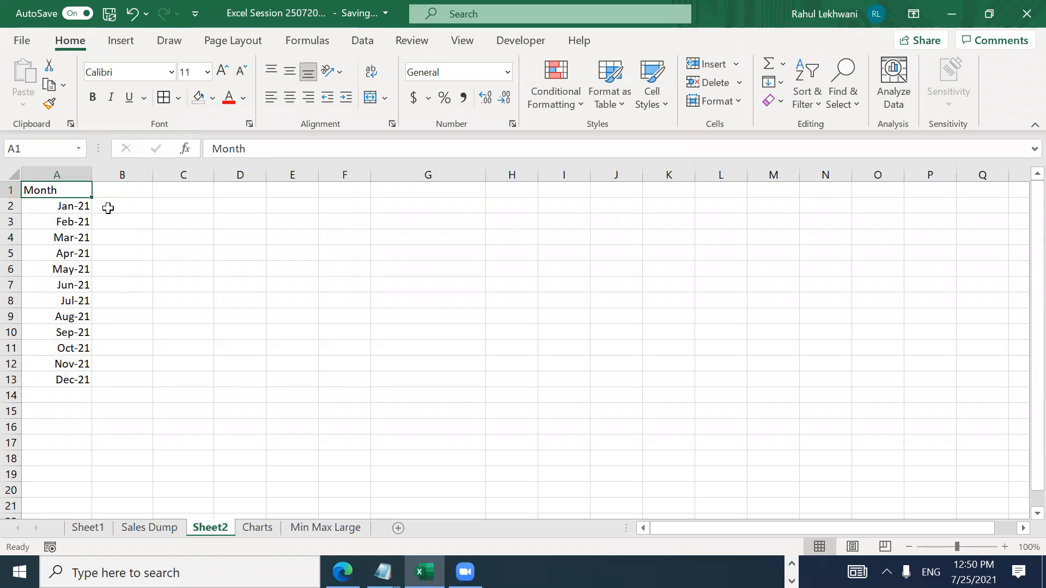
key("ctrl+shift+Down")
key("alt")
key("h")
key("a")
key("r")
key("Right")
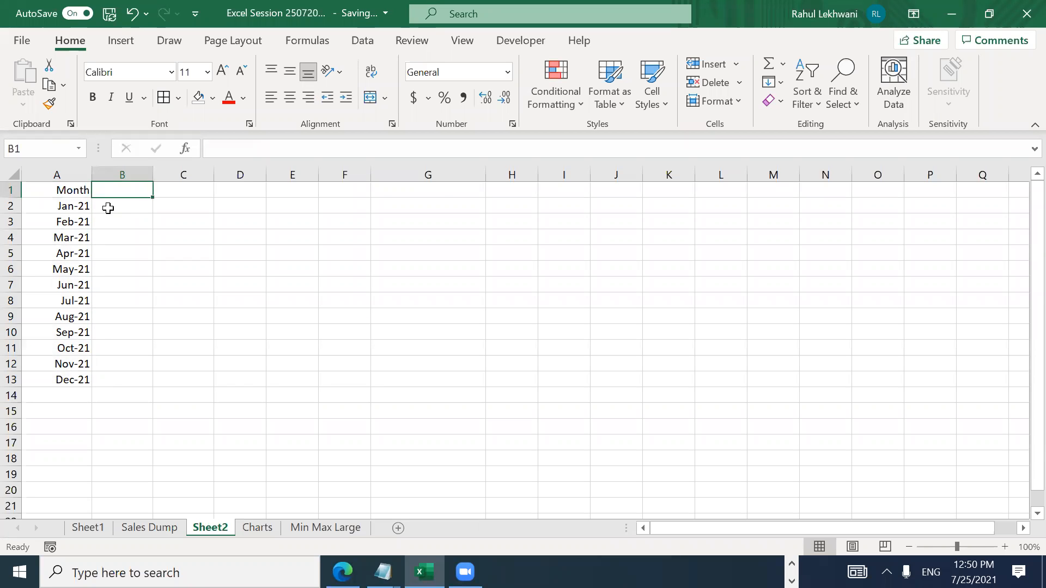
Step: Enter capital A in B1 and B in C1 of Sheet2
key("Caps_Lock")
type("A")
key("Tab")
type("B")
key("Return")
key("Up")
key("Left")
key("Right")
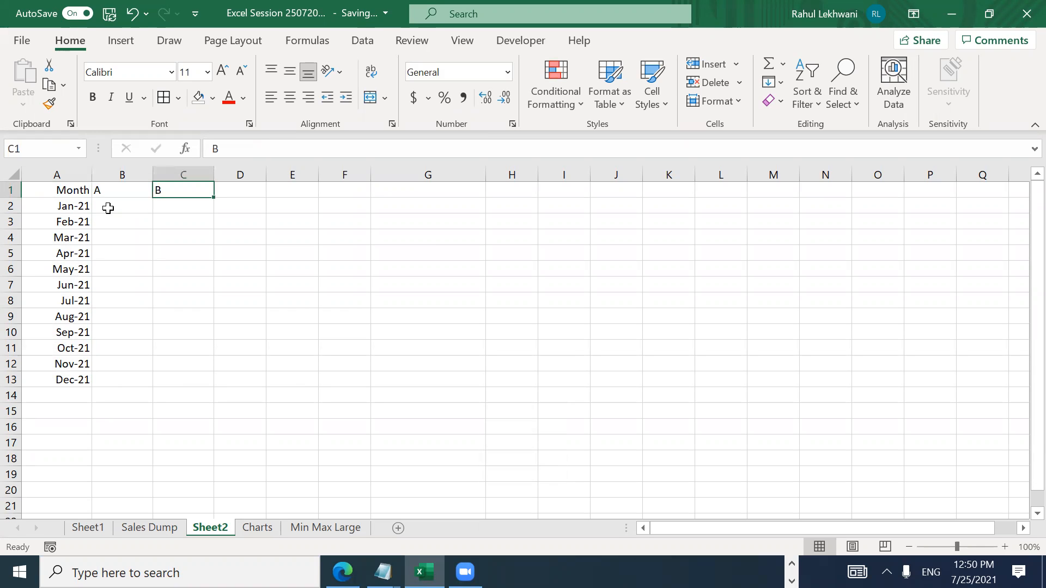
Step: Try a =CHAR(B1+1) formula in C1, then delete it
type("+")
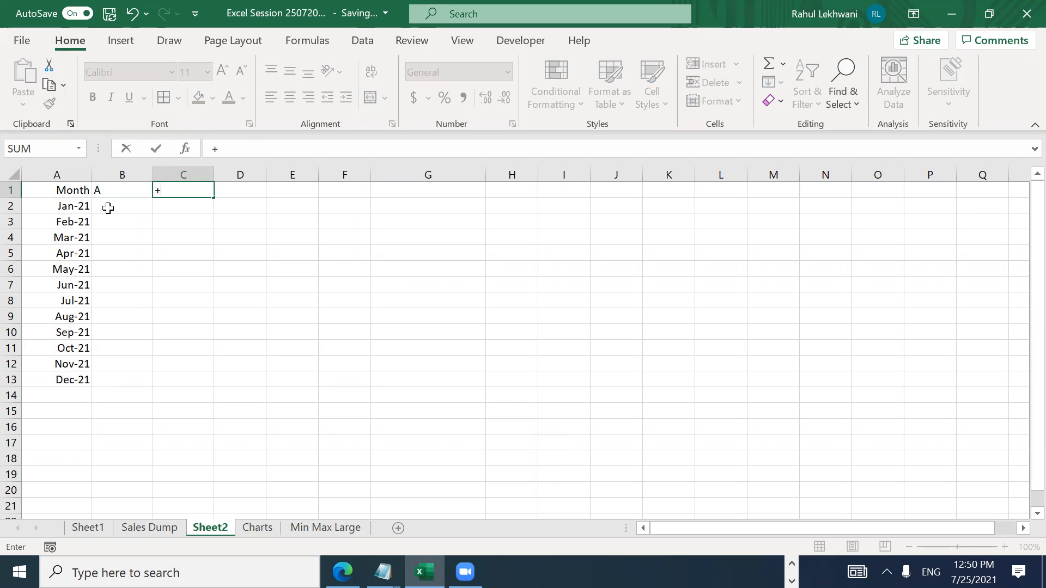
type("CHAR(")
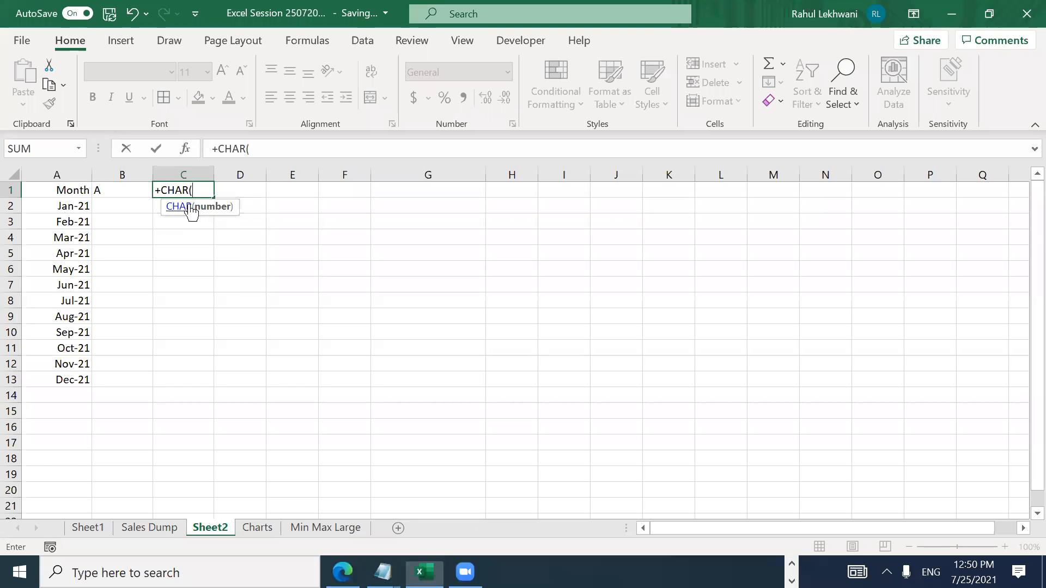
double_click(190, 207)
left_click(122, 189)
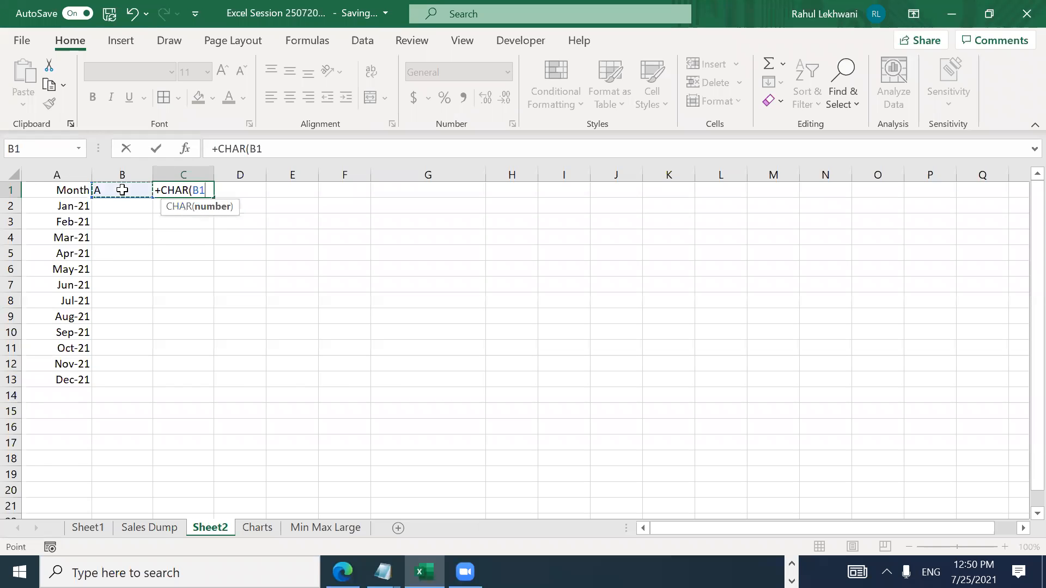
type("+1")
key("Return")
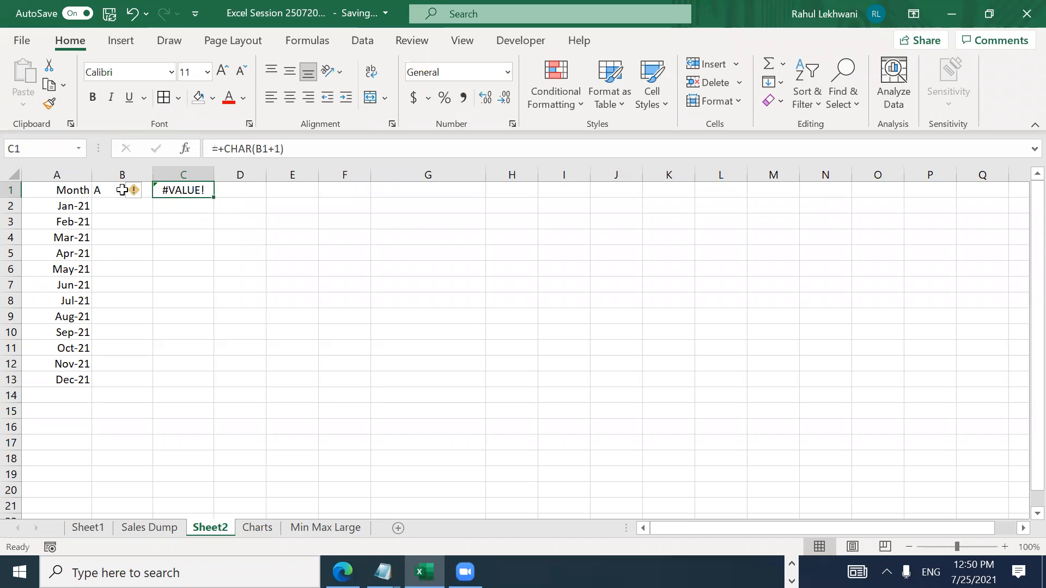
key("Delete")
Step: Type the letters B, C, D, E and F across C1:G1
left_click(122, 189)
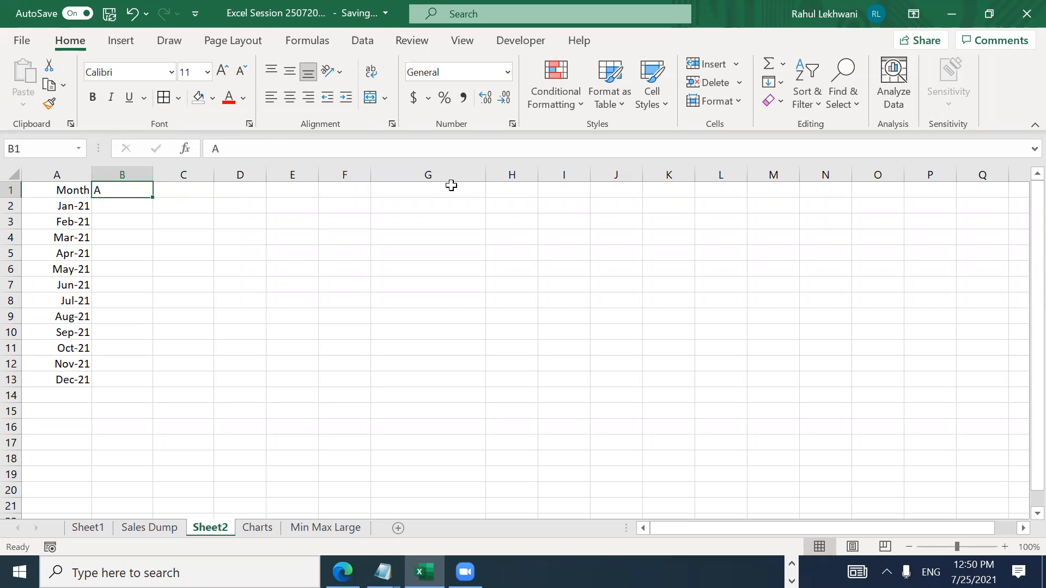
key("Right")
type("B")
key("Right")
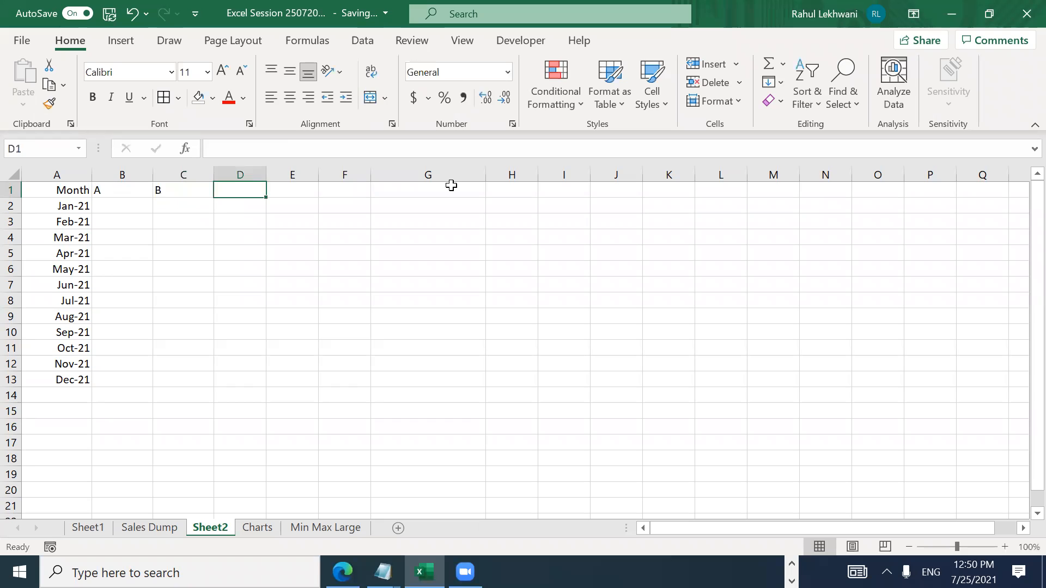
type("C")
key("Right")
type("D")
key("Right")
type("E")
key("Right")
type("F")
key("Right")
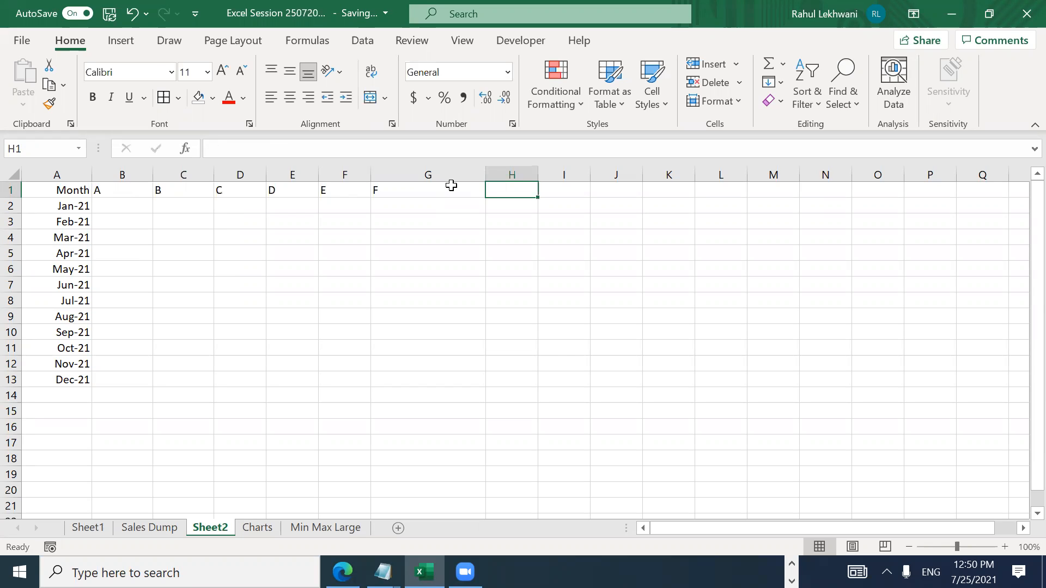
Step: Clear the header letters from B1:G1
key("Left")
key("Left")
key("Left")
key("Left")
key("Left")
key("Left")
key("Right")
key("Left")
key("ctrl+shift+Right")
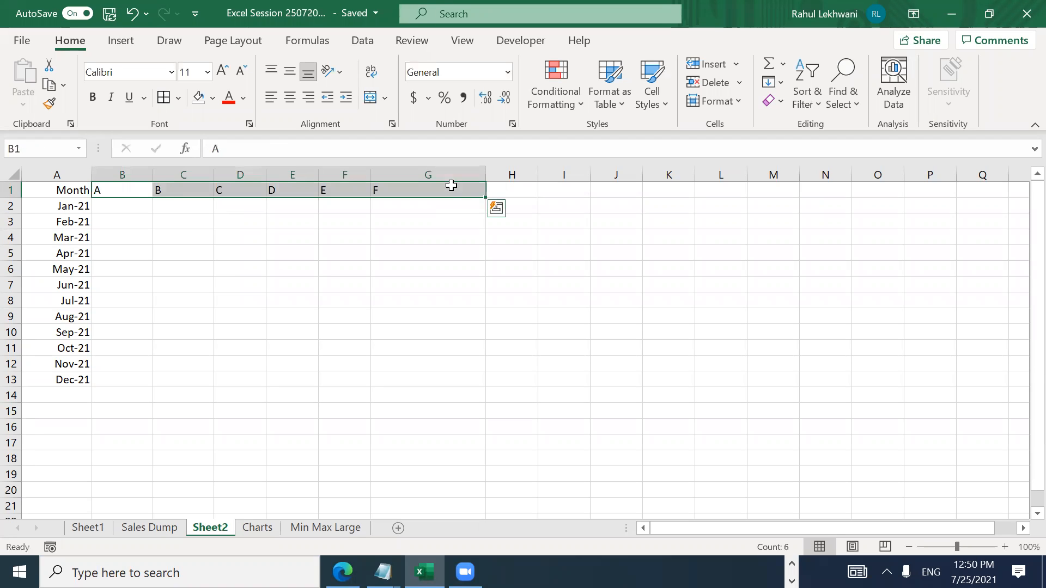
key("Delete")
key("Down")
key("Left")
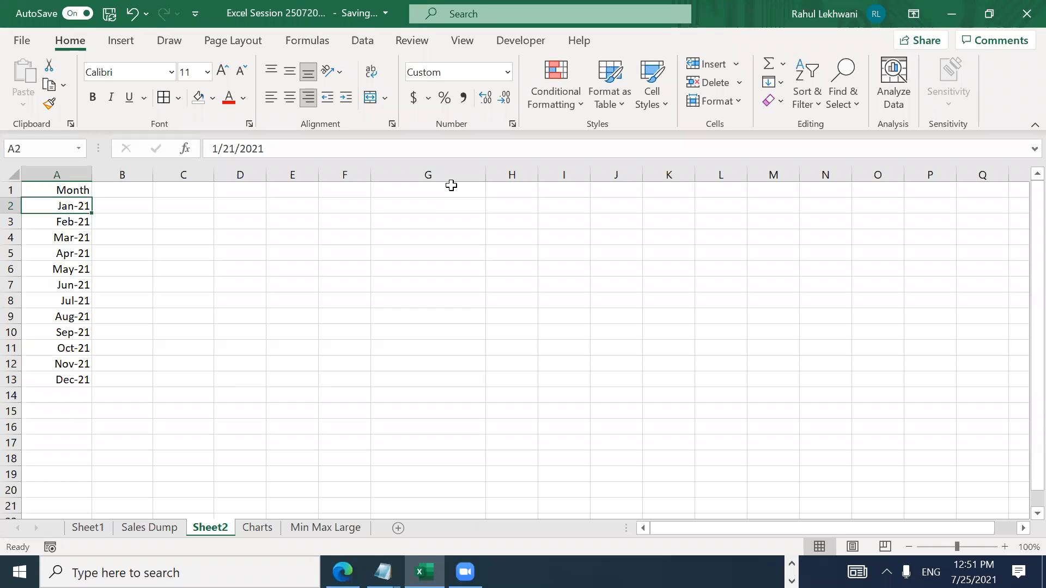
key("Down")
key("Up")
key("Down")
key("Up")
key("Up")
Step: Enter the headers A, B, C and D into B1:E1
key("Right")
type("A")
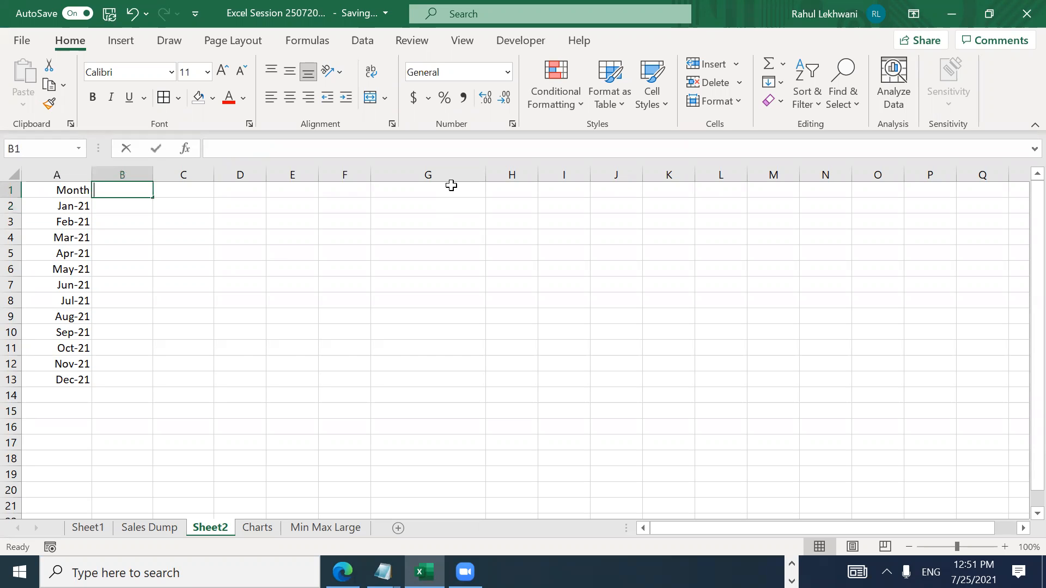
key("Tab")
type("B")
key("Tab")
type("C")
key("Tab")
type("D")
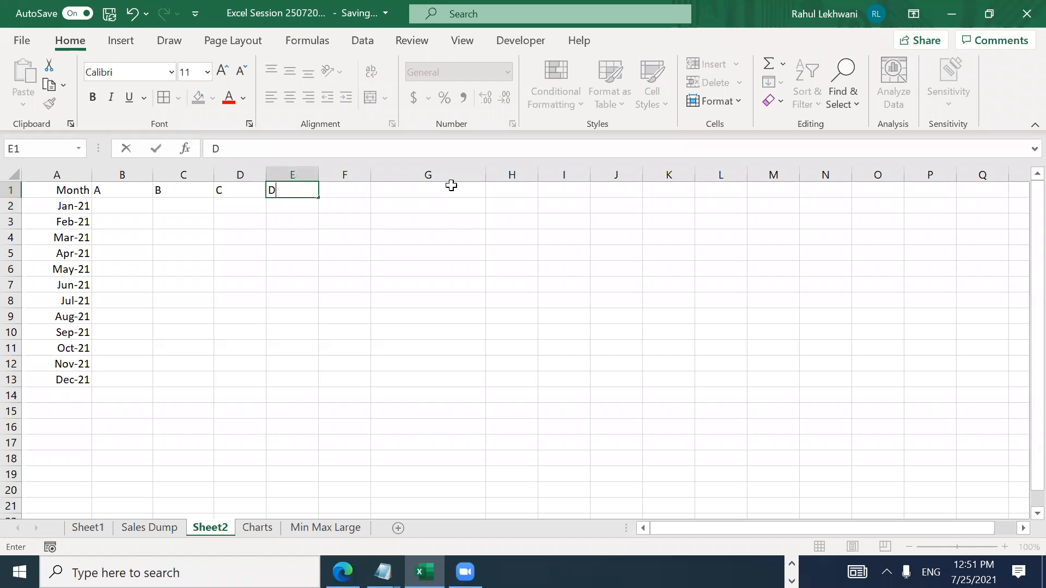
key("Left")
key("Left")
Step: Right-align the B1:E1 headers with the Home key tips Alt+H, A, R
key("Left")
key("shift+Right")
key("shift+Right")
key("shift+Right")
key("alt+h")
key("a")
key("r")
key("Right")
key("Down")
key("Left")
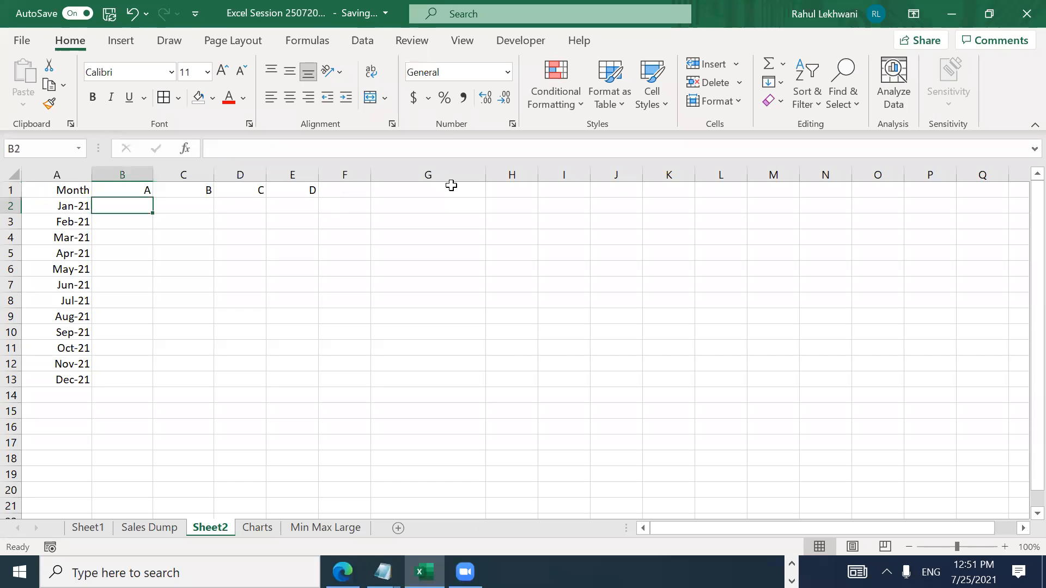
Step: Enter 100 and 200 in B2:B3 and fill the series down to Dec-21
type("100")
key("Return")
type("200\\")
key("BackSpace")
key("Return")
key("Up")
key("Up")
key("shift+Down")
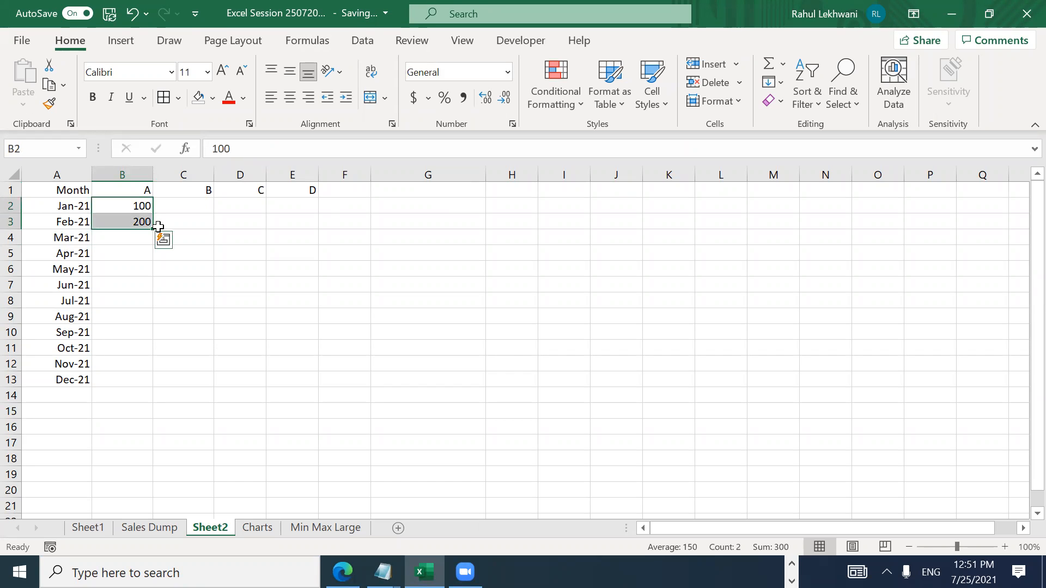
left_click_drag(153, 228, 134, 383)
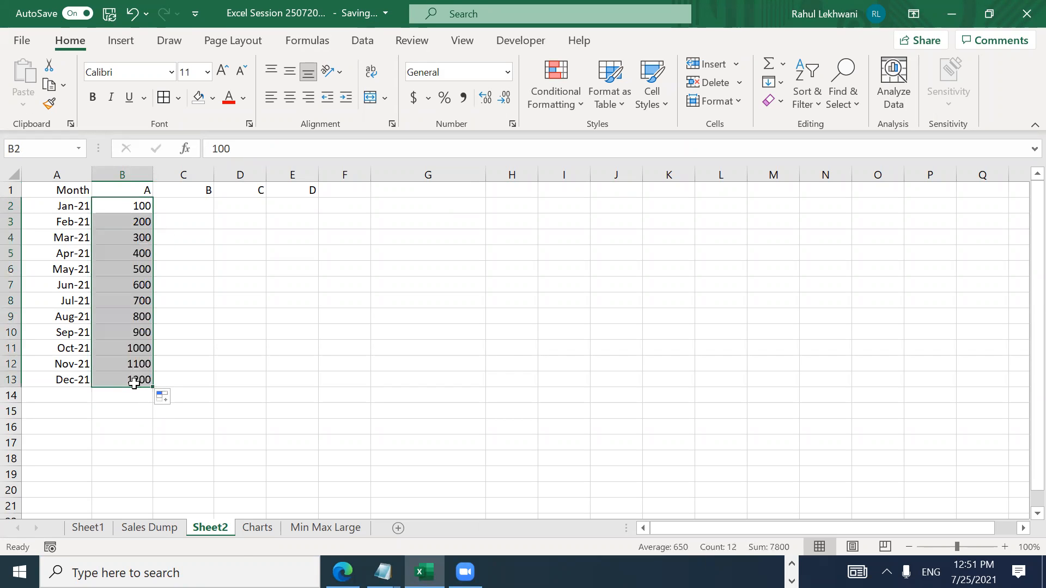
Step: Enter =B2+100 in C2 and copy it across to D2:E2
key("Right")
type("=")
key("Left")
type("+100")
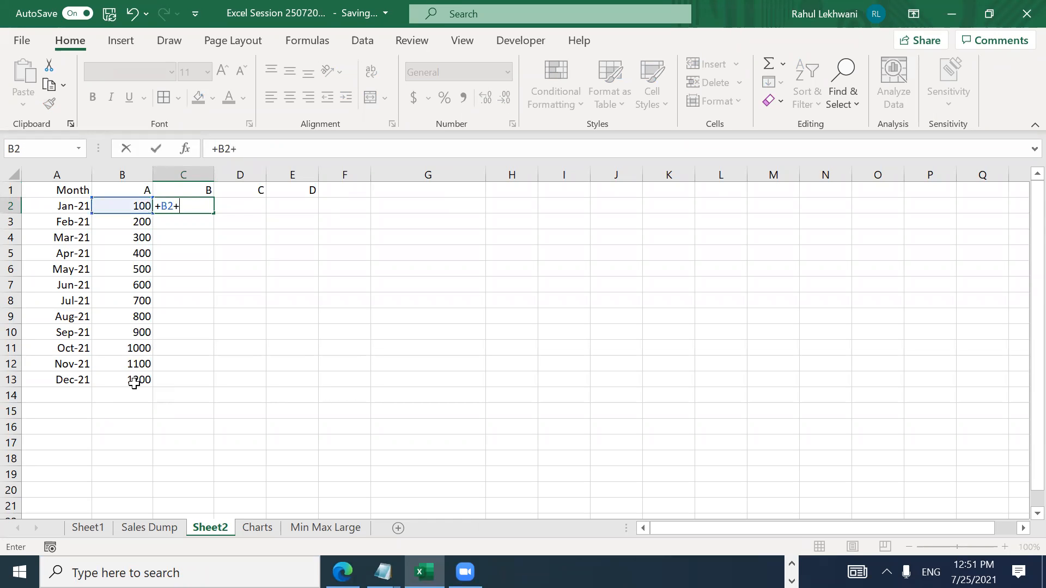
key("Return")
key("Up")
key("ctrl+c")
key("shift+Right")
key("shift+Right")
key("Return")
Step: Copy the row 2 formulas down through C3:E13
key("ctrl+c")
key("Left")
key("ctrl+Down")
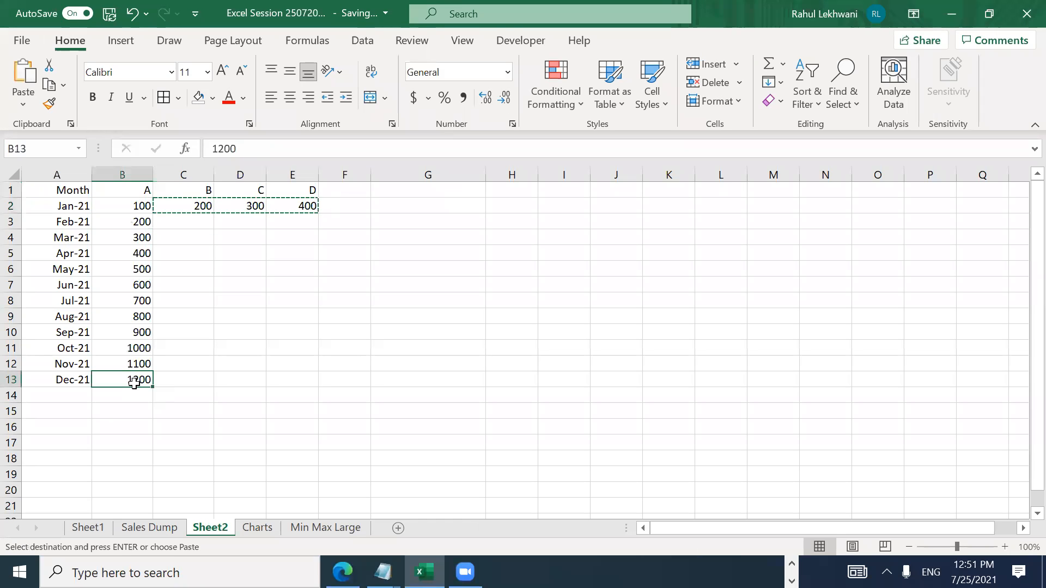
key("Right")
key("ctrl+shift+Up")
key("Return")
key("Right")
key("Left")
key("ctrl+Up")
Step: Convert B2:E13 to plain values with Paste Special > Values, then select the table
key("Down")
key("Left")
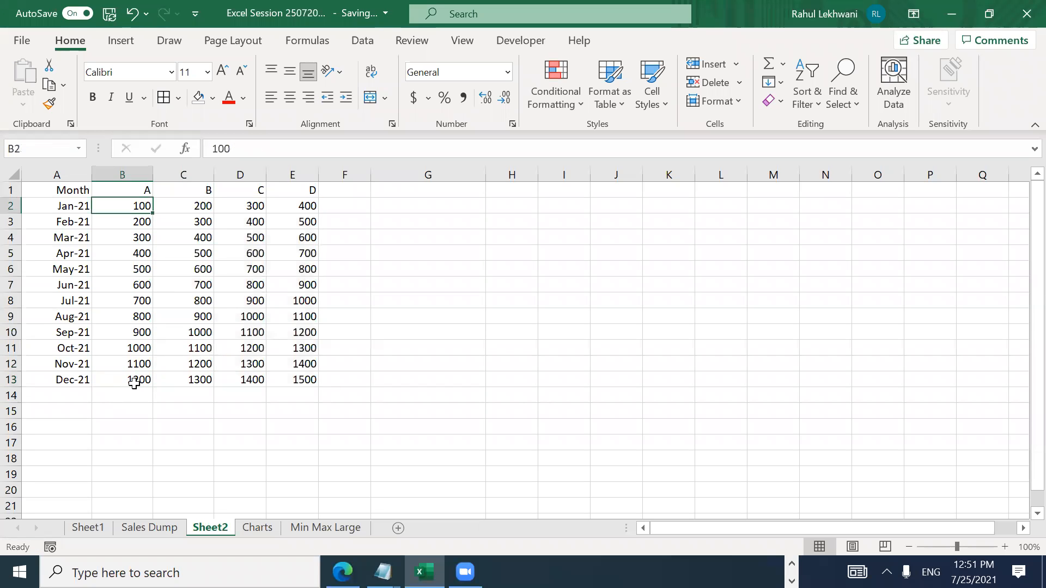
key("ctrl+shift+Down")
key("shift+Right")
key("shift+Right")
key("shift+Right")
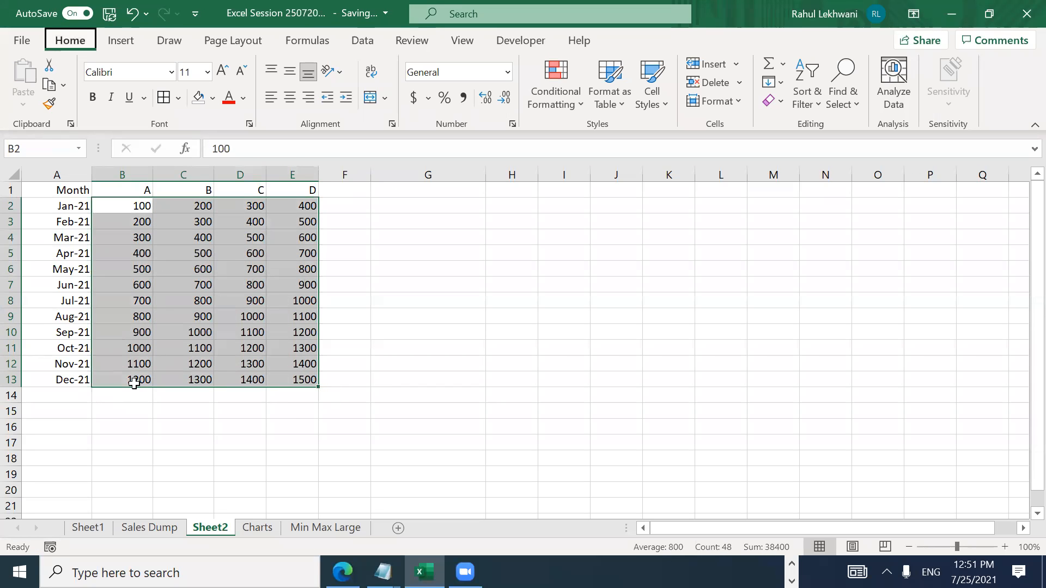
key("ctrl+c")
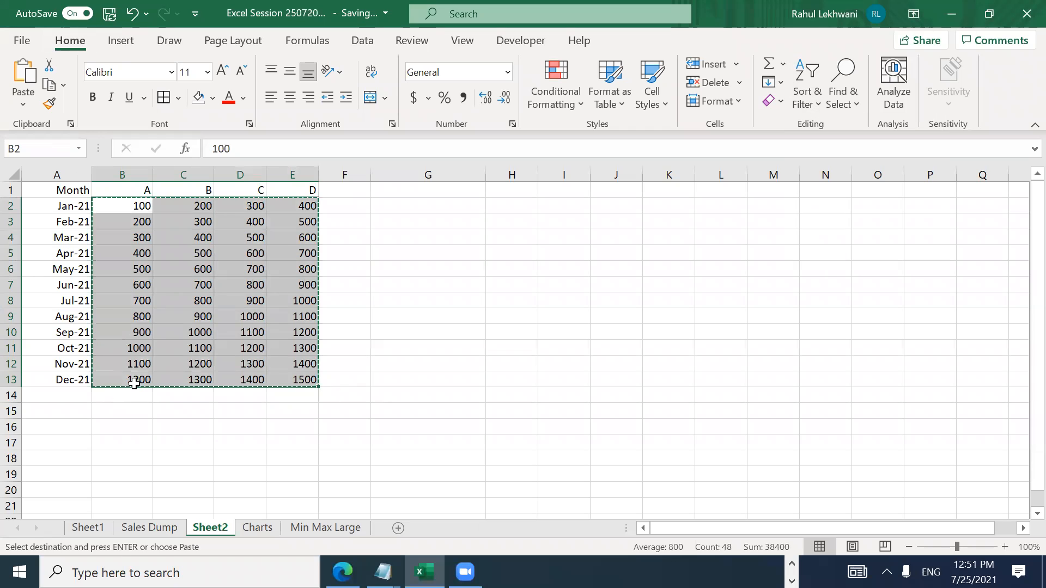
key("ctrl+alt+v")
key("v")
key("Return")
key("Escape")
key("ctrl+Home")
key("ctrl+shift+Down")
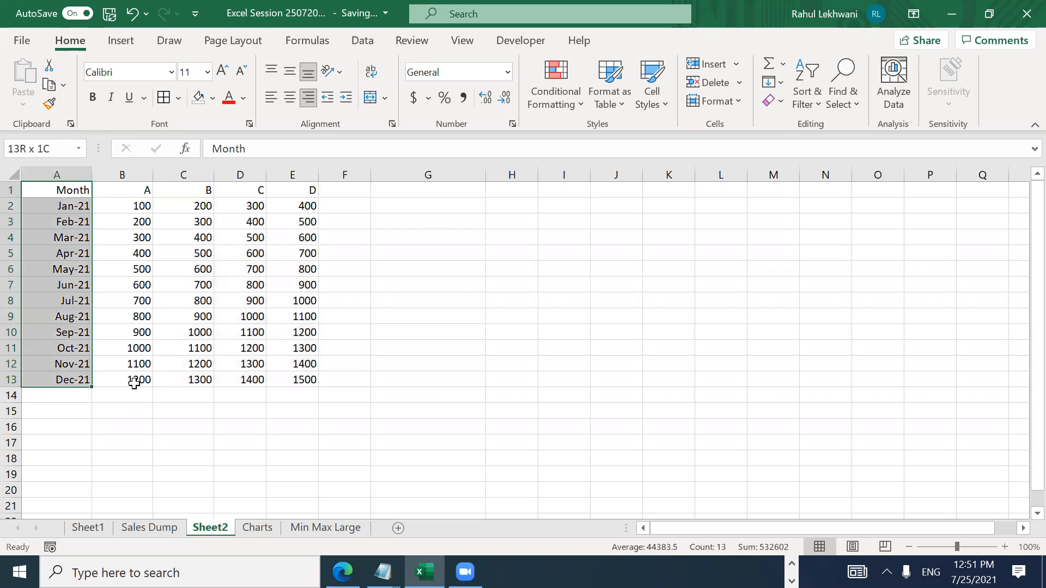
key("ctrl+shift+Right")
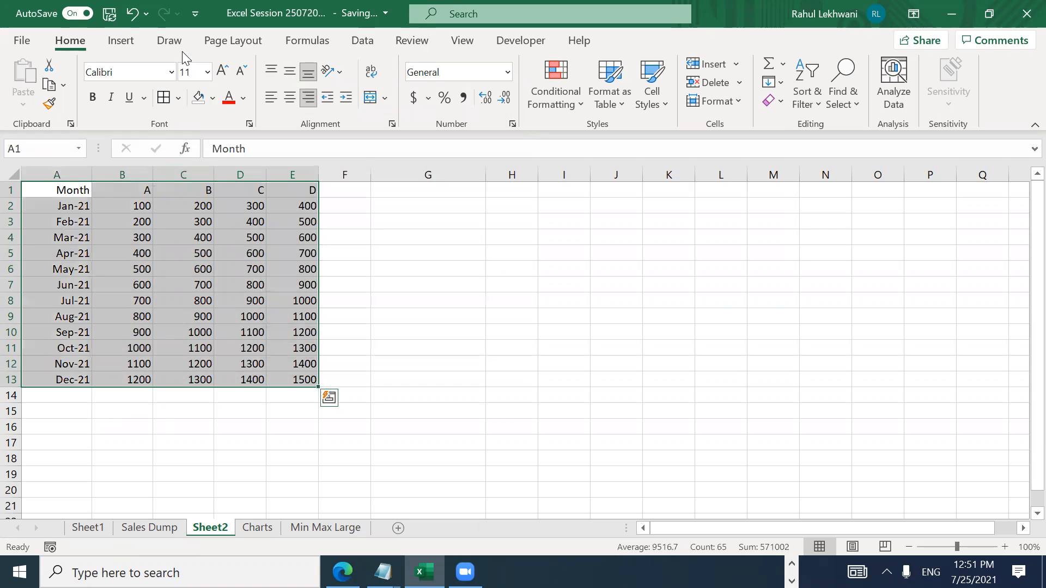
left_click(121, 41)
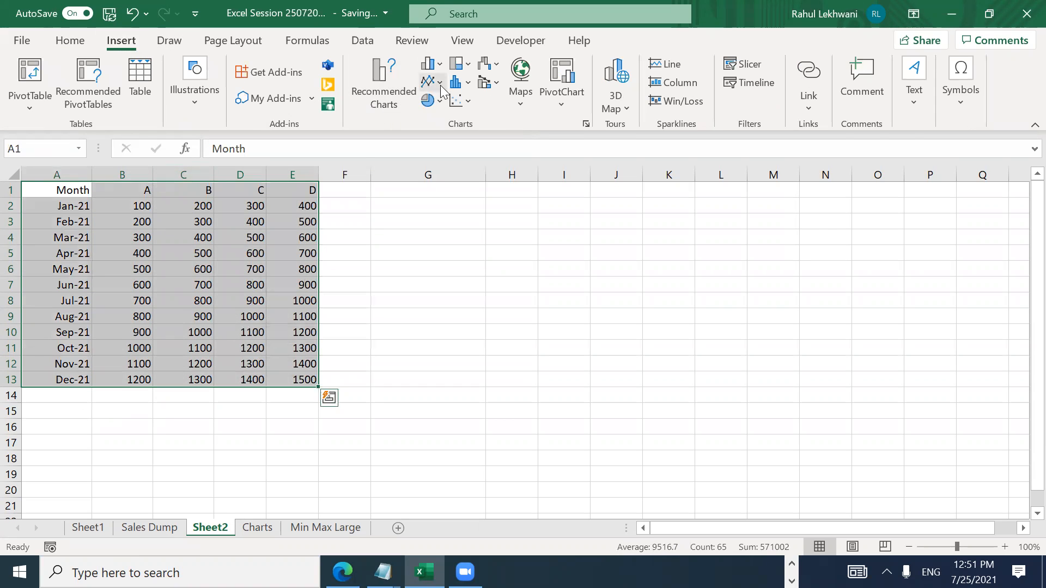
left_click(460, 82)
left_click(478, 146)
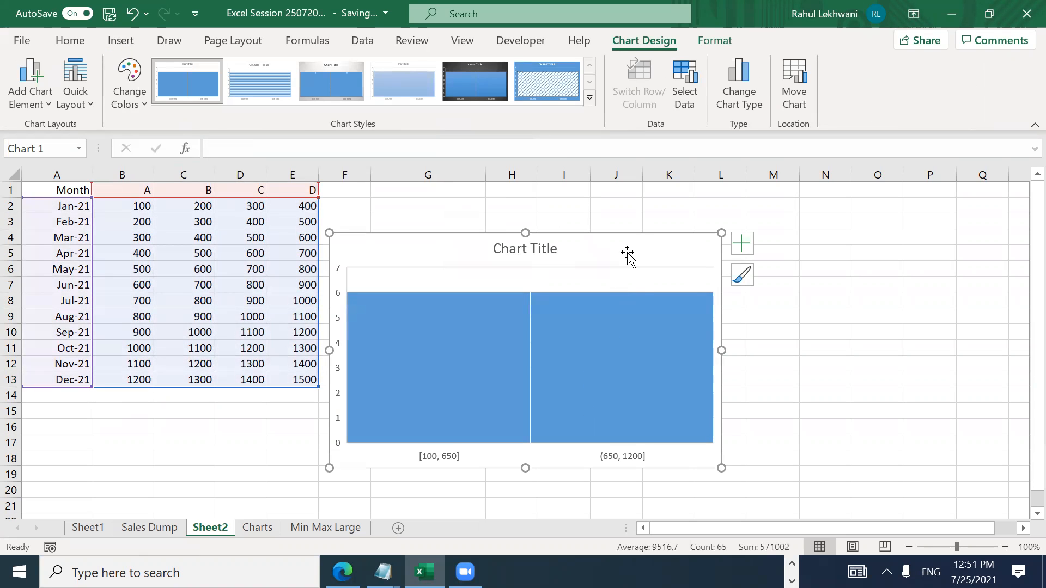
key("Delete")
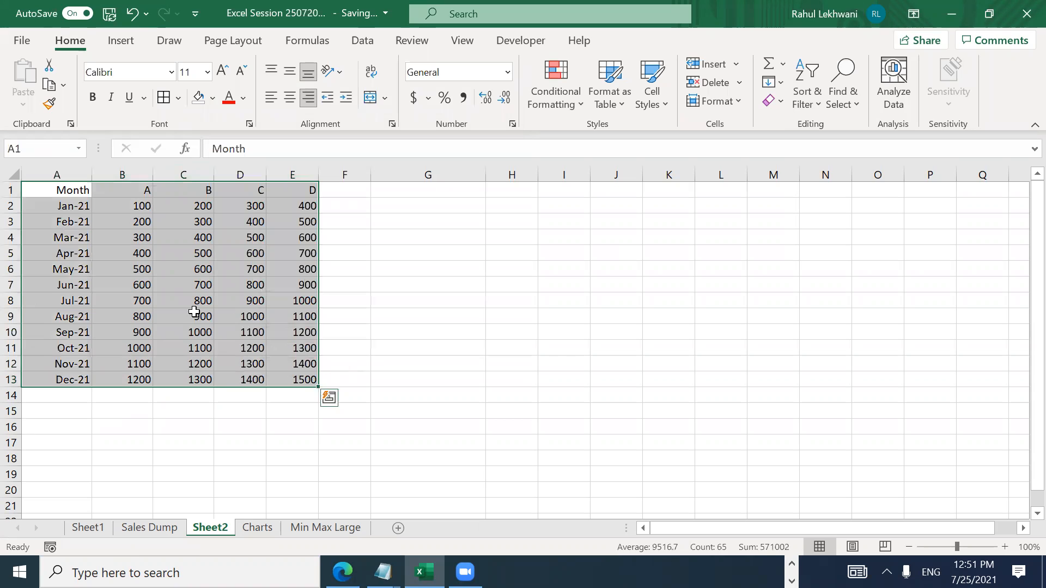
left_click(150, 279)
key("Up")
key("Up")
key("Up")
key("Up")
key("Up")
key("Up")
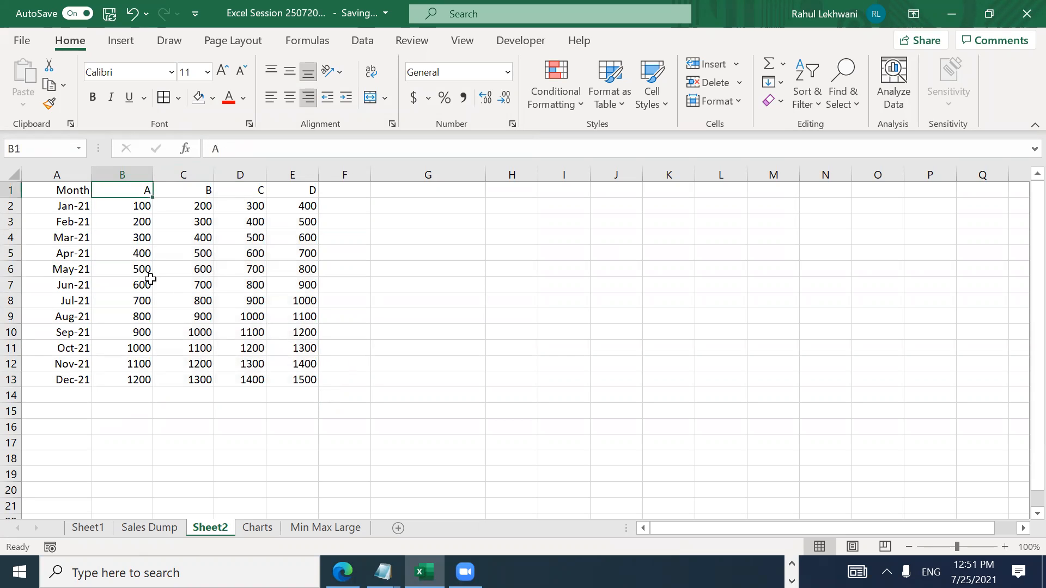
key("Left")
key("ctrl+shift+Down")
key("shift+Right")
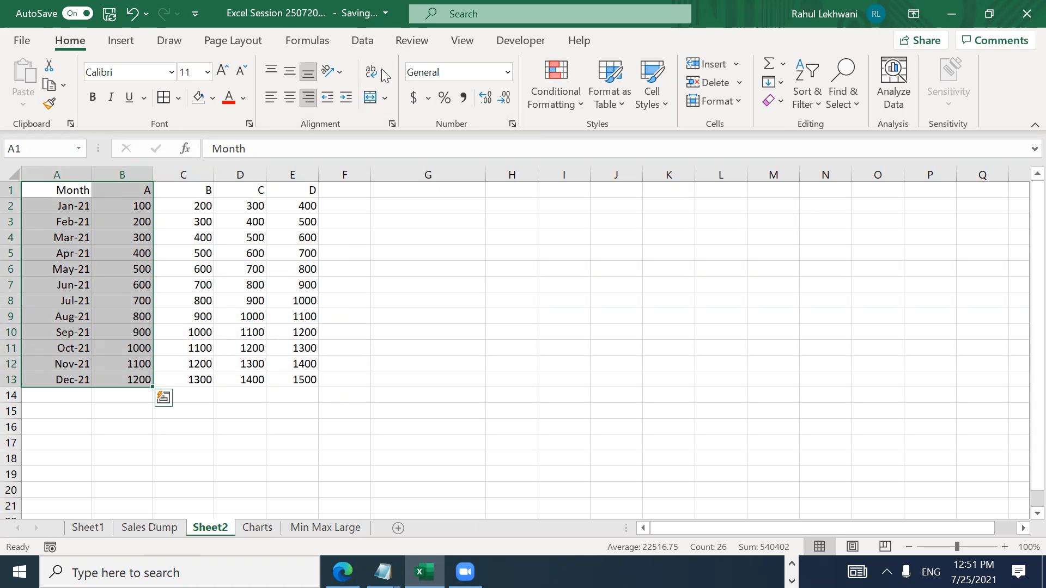
left_click(121, 42)
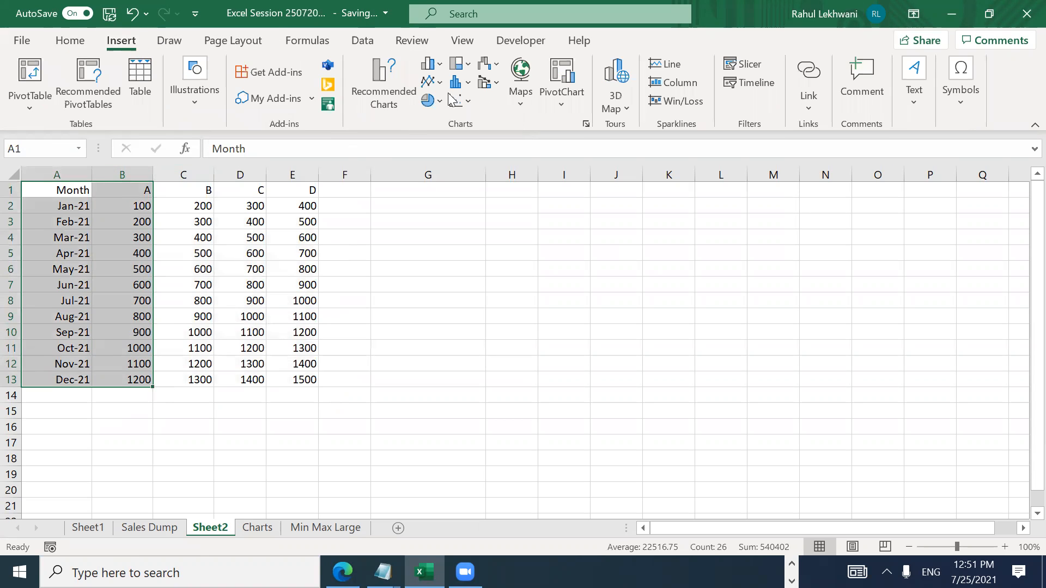
left_click(468, 84)
left_click(470, 133)
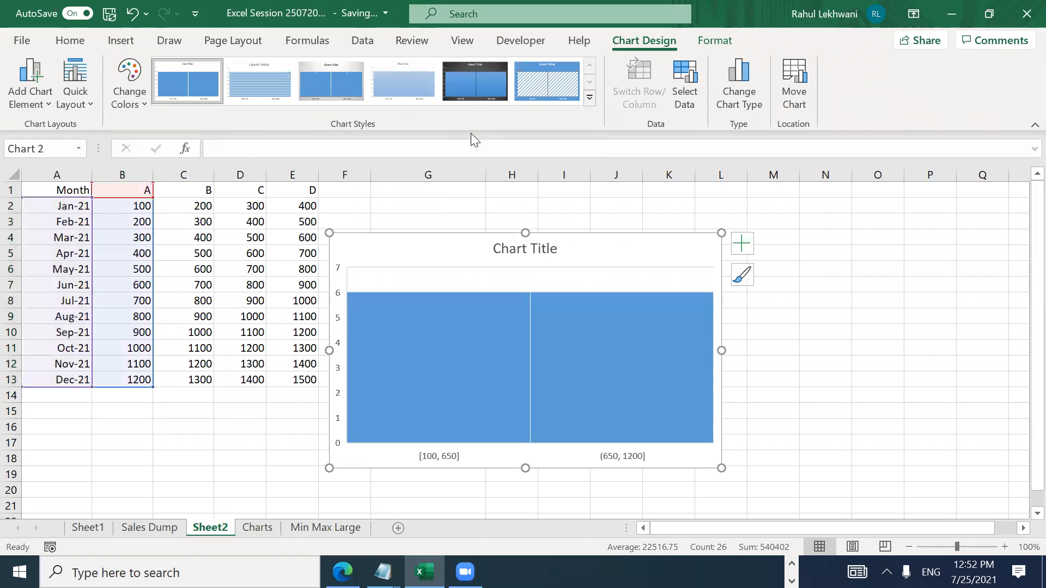
key("Delete")
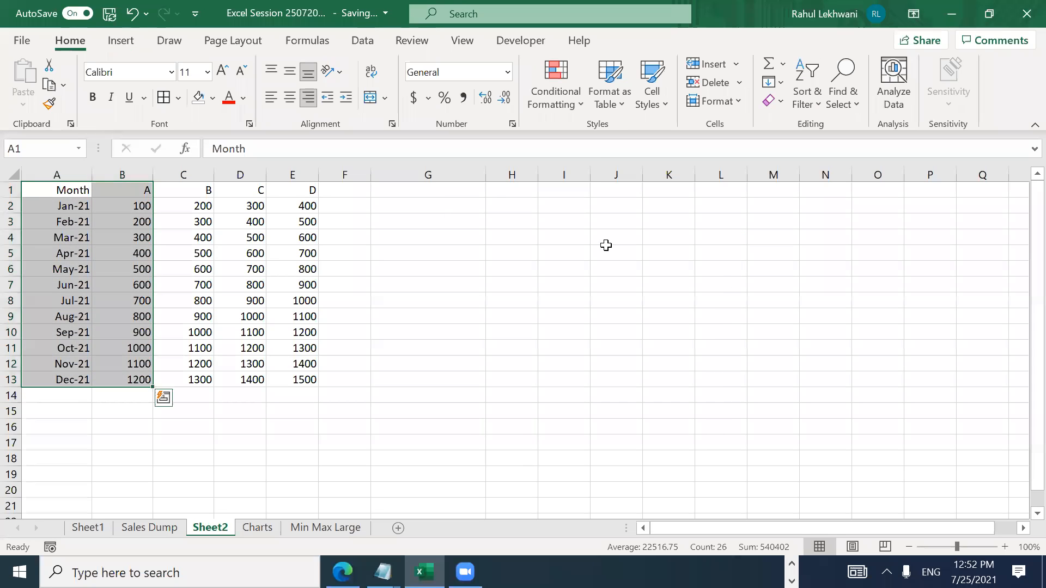
Step: Insert a recommended clustered column chart of series A and apply Chart Style 5
left_click(121, 42)
left_click(375, 92)
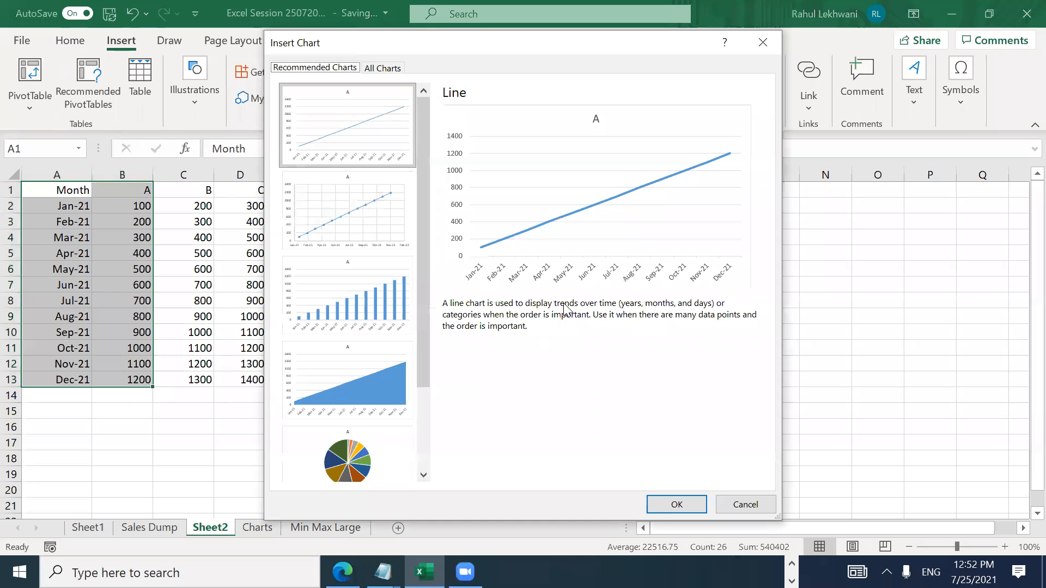
left_click(391, 316)
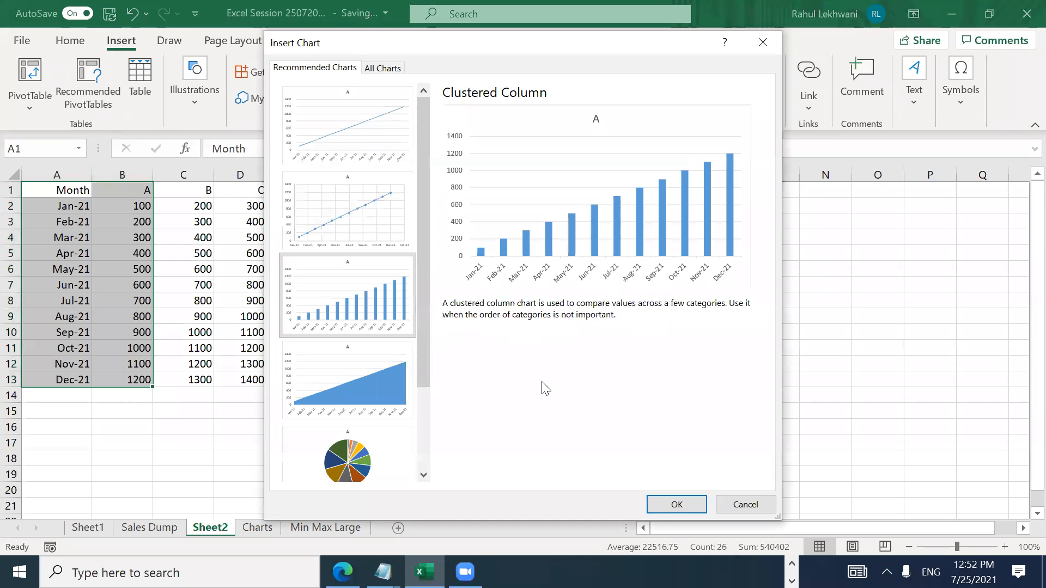
left_click(672, 507)
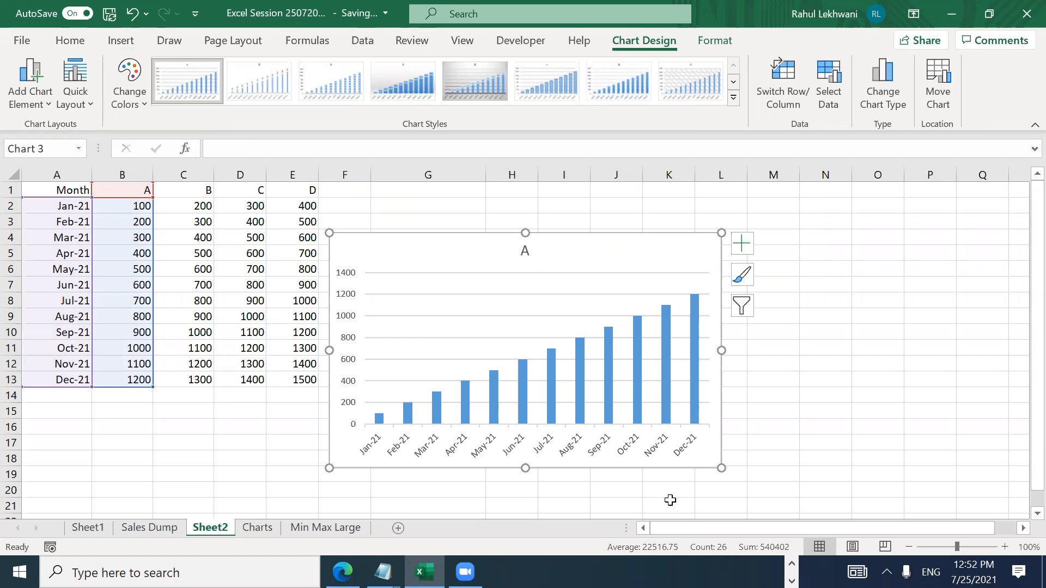
left_click(462, 77)
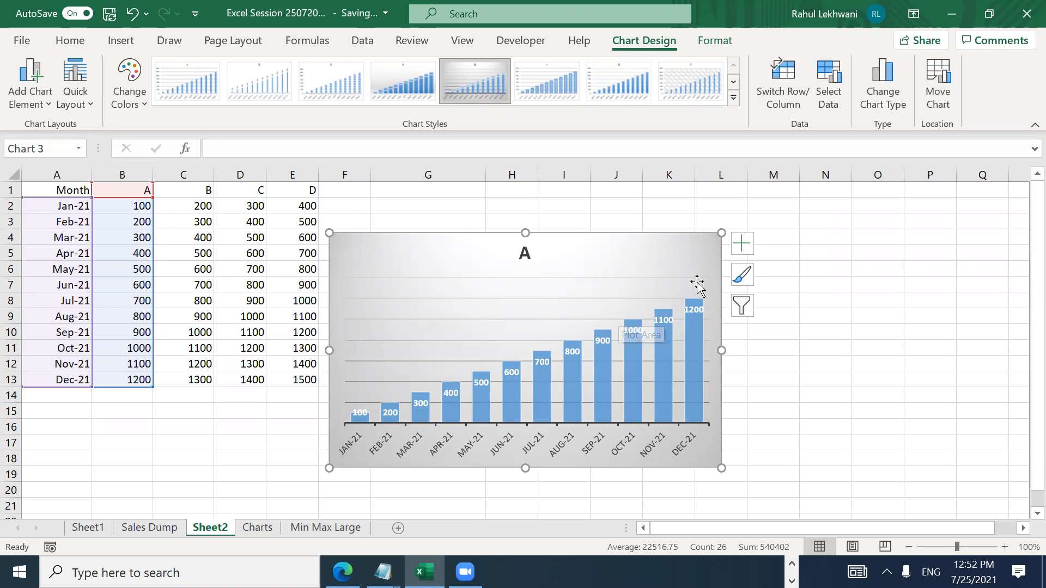
Step: Delete the series A chart and select A1:E2
key("Delete")
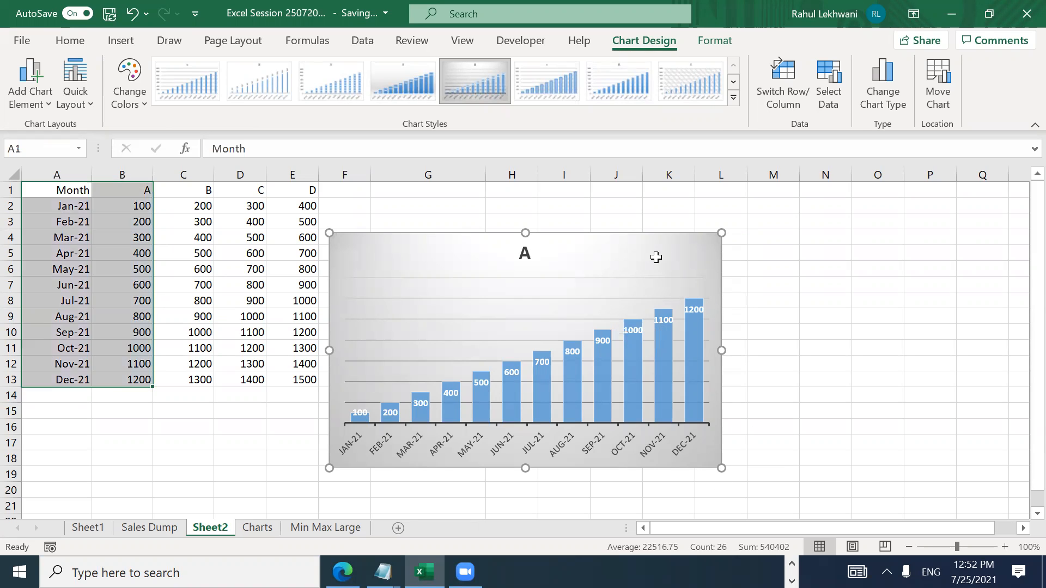
key("Down")
key("shift+Up")
key("shift+Right")
key("shift+Right")
key("shift+Right")
key("shift+Right")
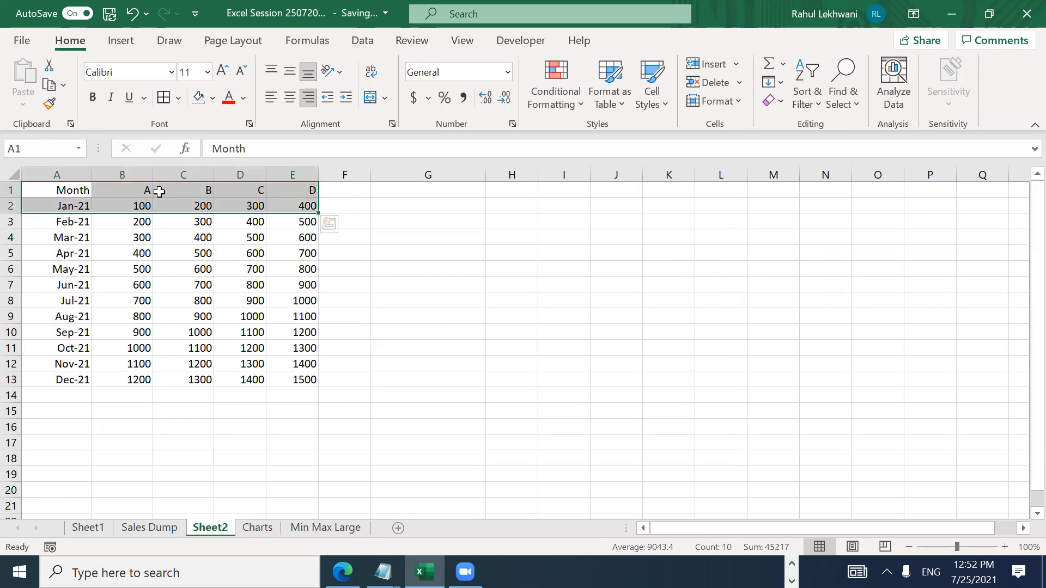
Step: Insert a recommended clustered column chart for Jan-21 and apply the fifth Chart Style
left_click(137, 38)
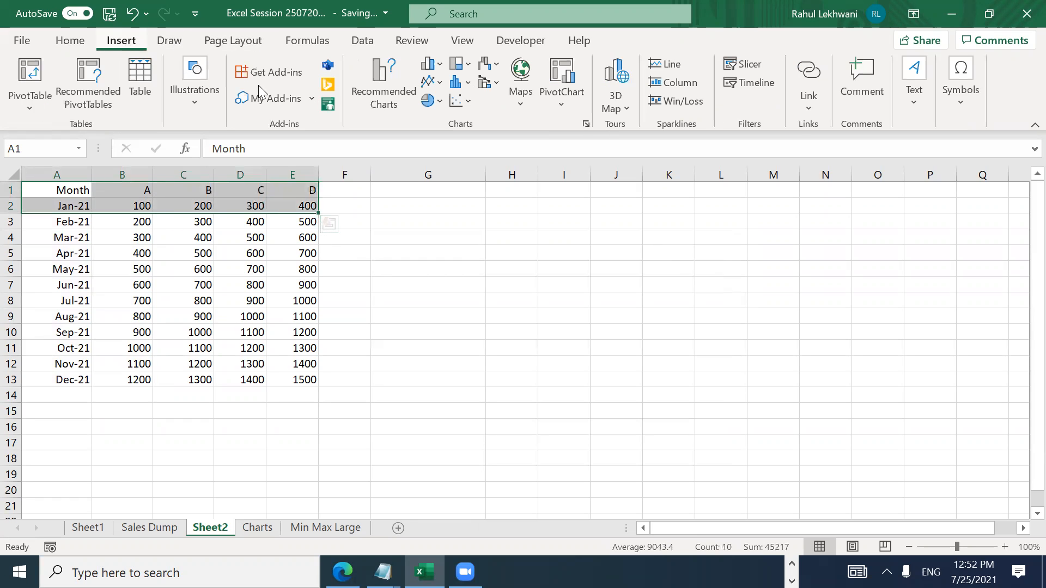
left_click(384, 87)
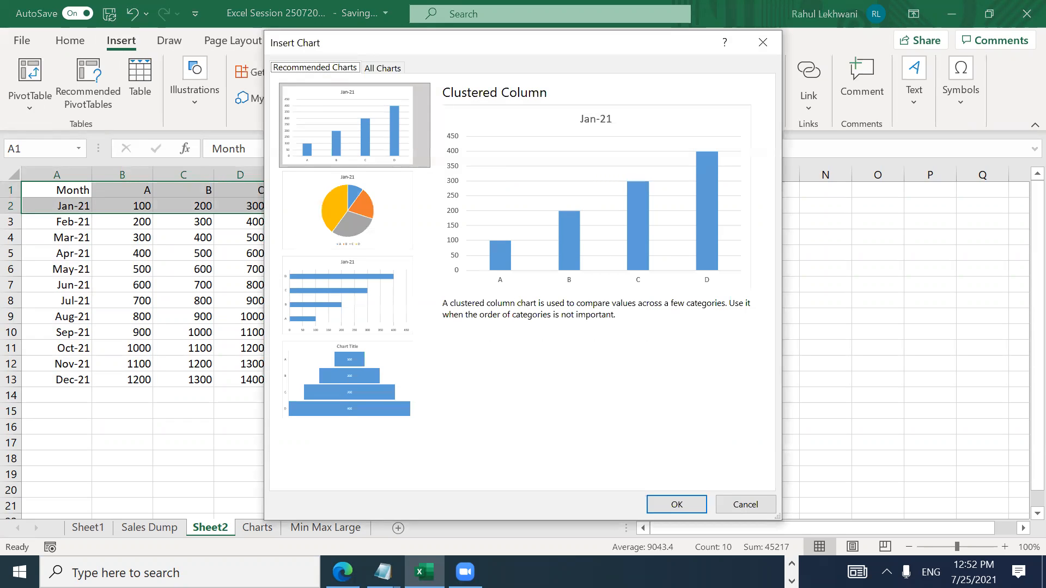
left_click(677, 503)
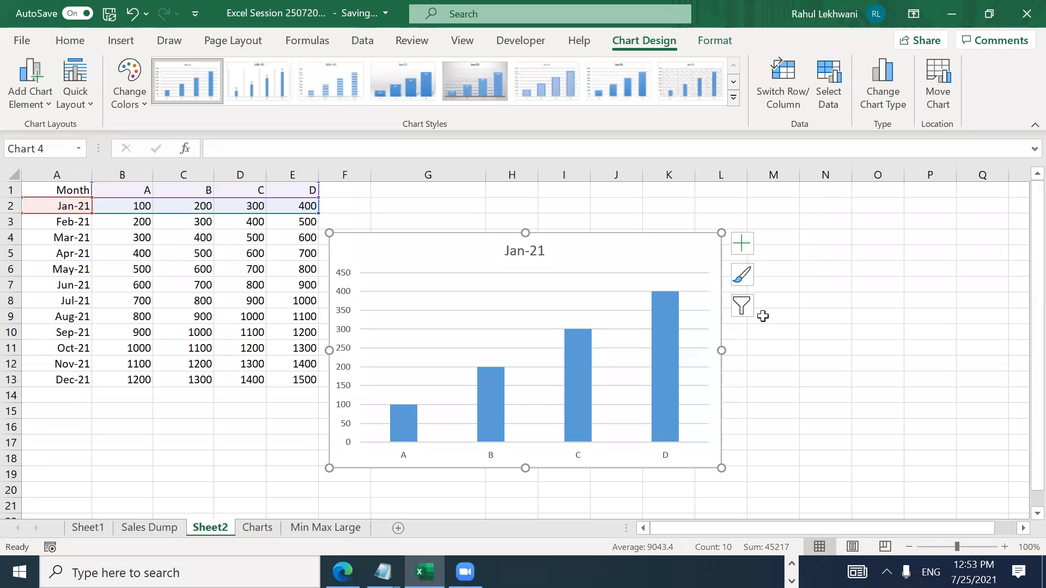
left_click(474, 81)
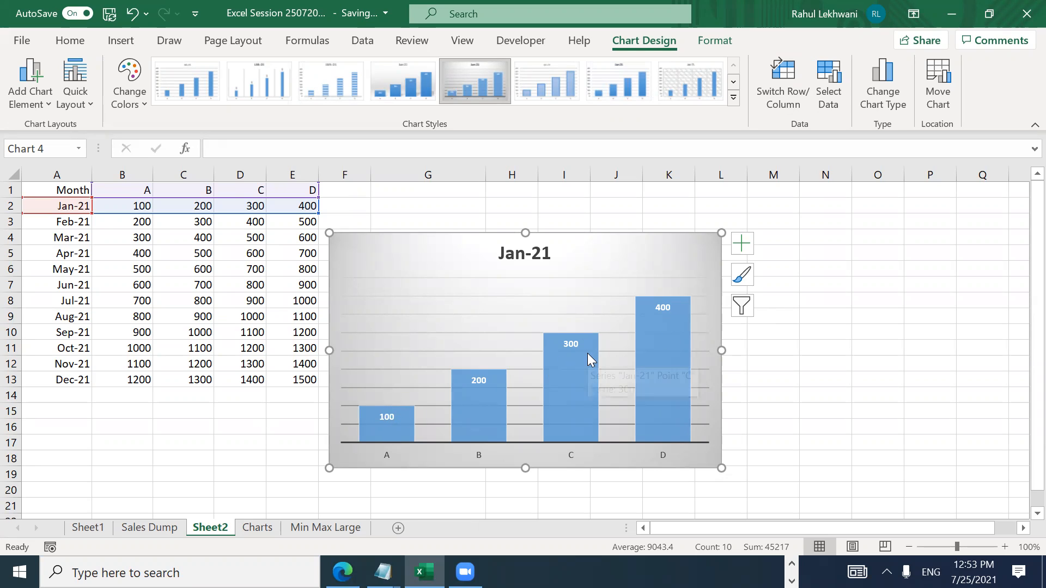
mouse_move(588, 353)
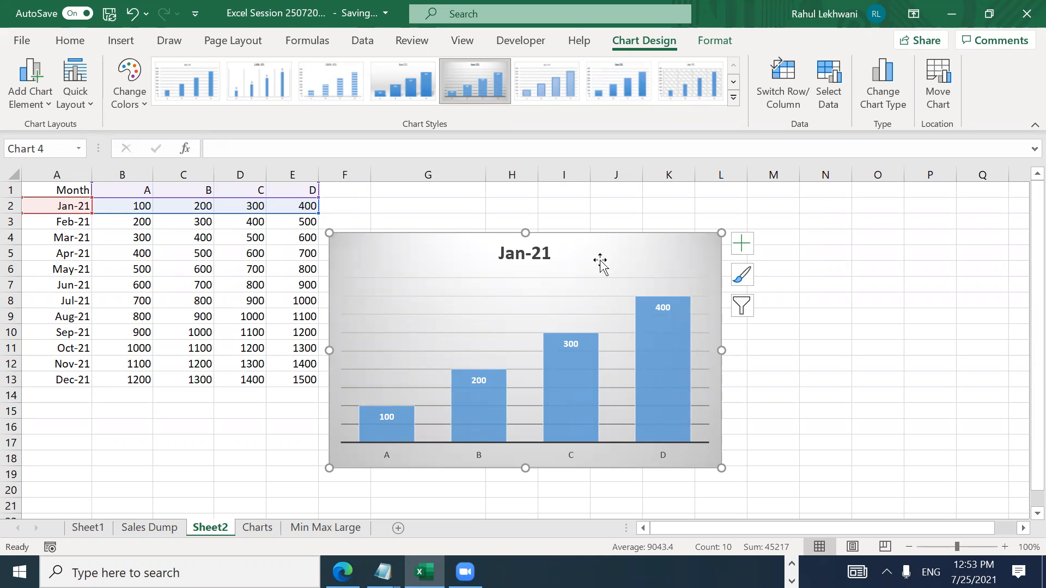
Step: Replace the chart with a clustered column chart of A1:E13, placed beside the table
key("Delete")
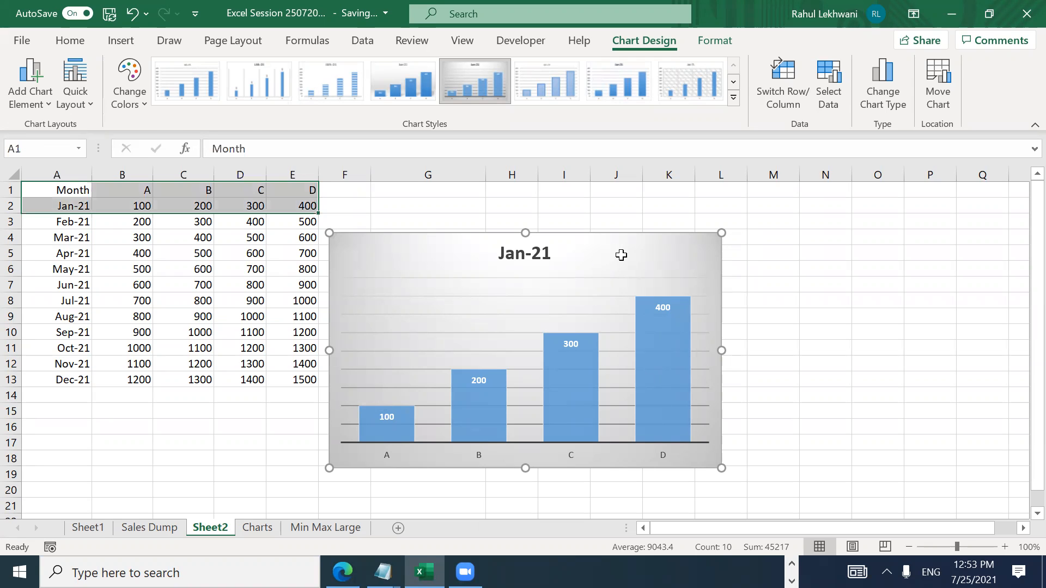
key("ctrl+a")
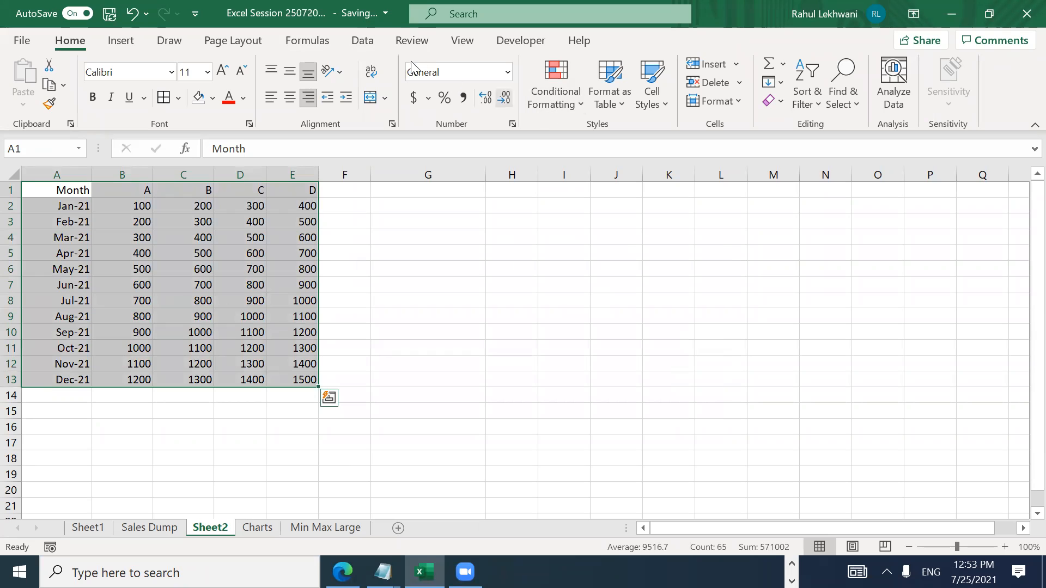
left_click(126, 43)
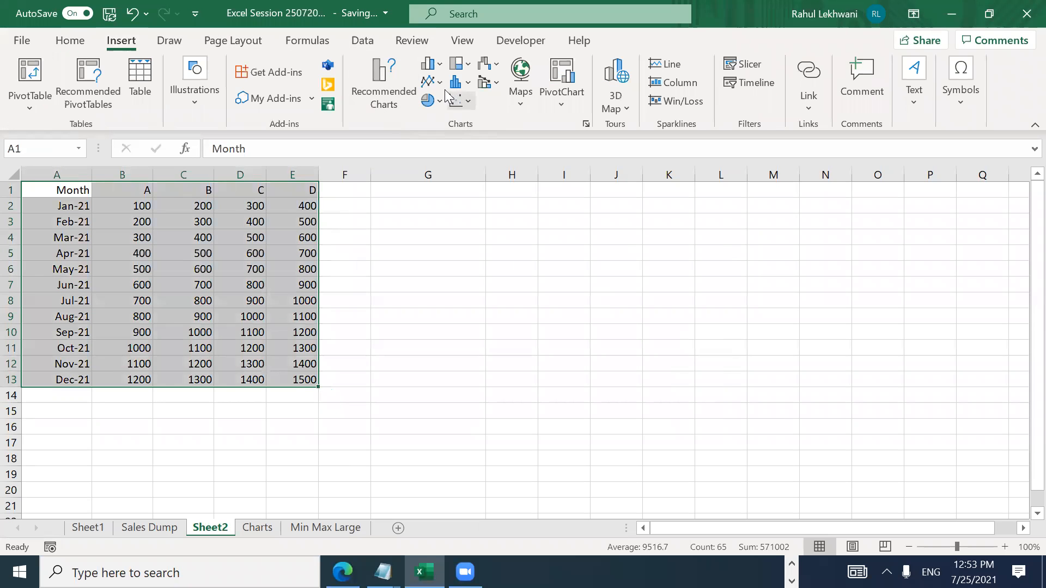
left_click(393, 82)
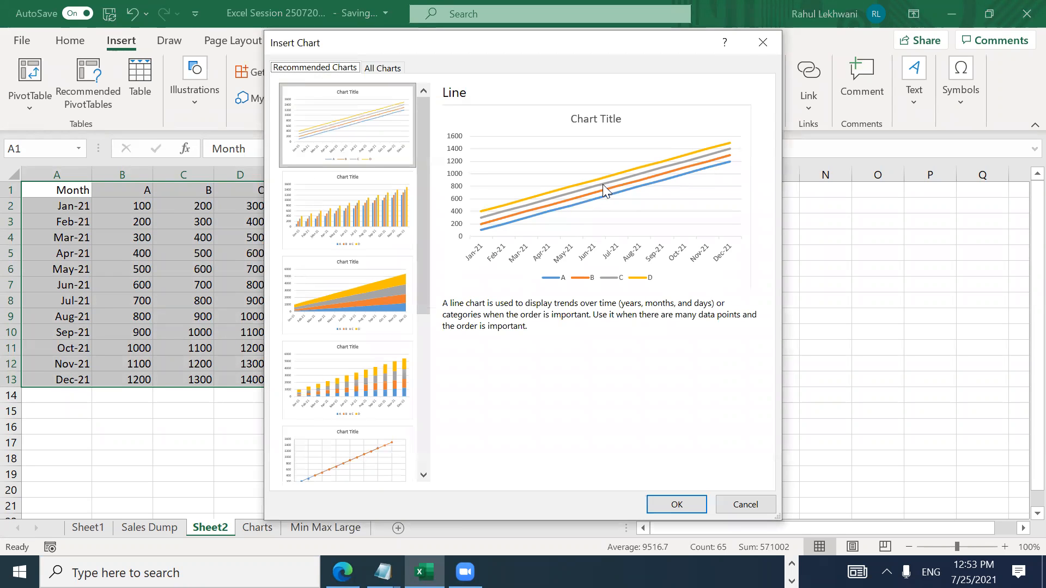
left_click(372, 246)
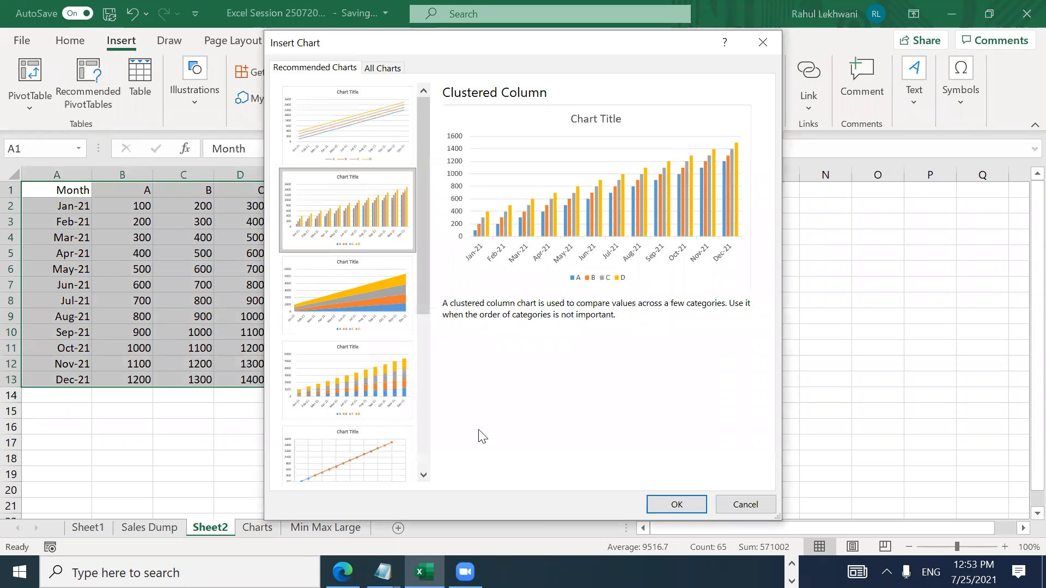
left_click(676, 504)
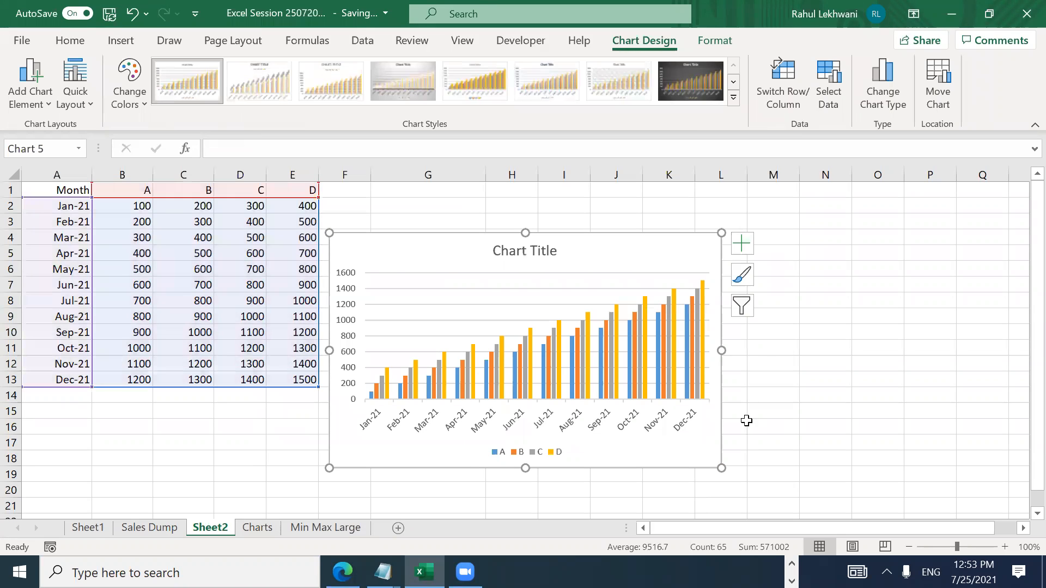
left_click_drag(612, 256, 669, 214)
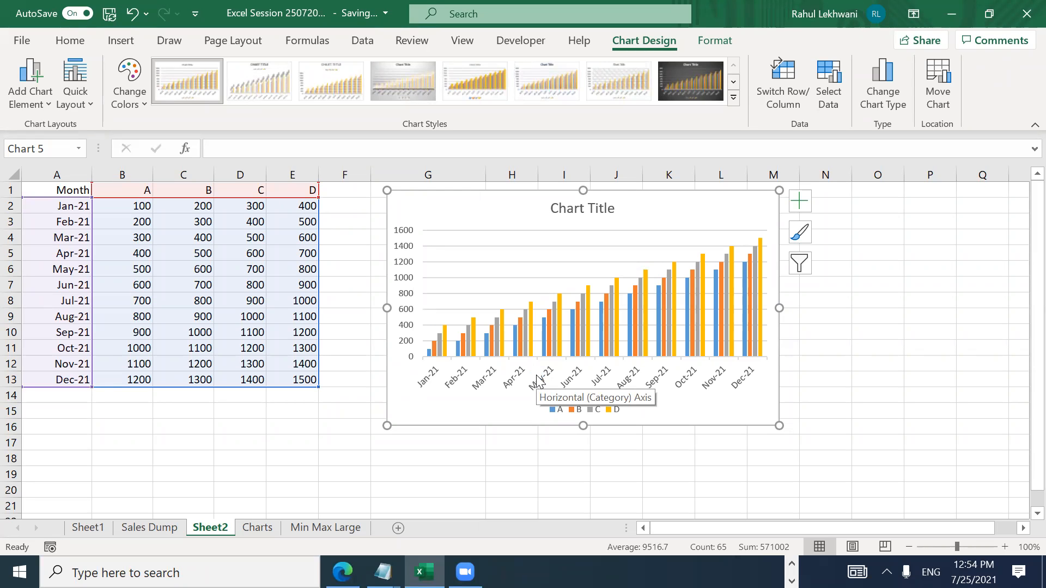
Step: Inspect the chart legend's formatting pane, then close it
left_click(580, 412)
double_click(581, 413)
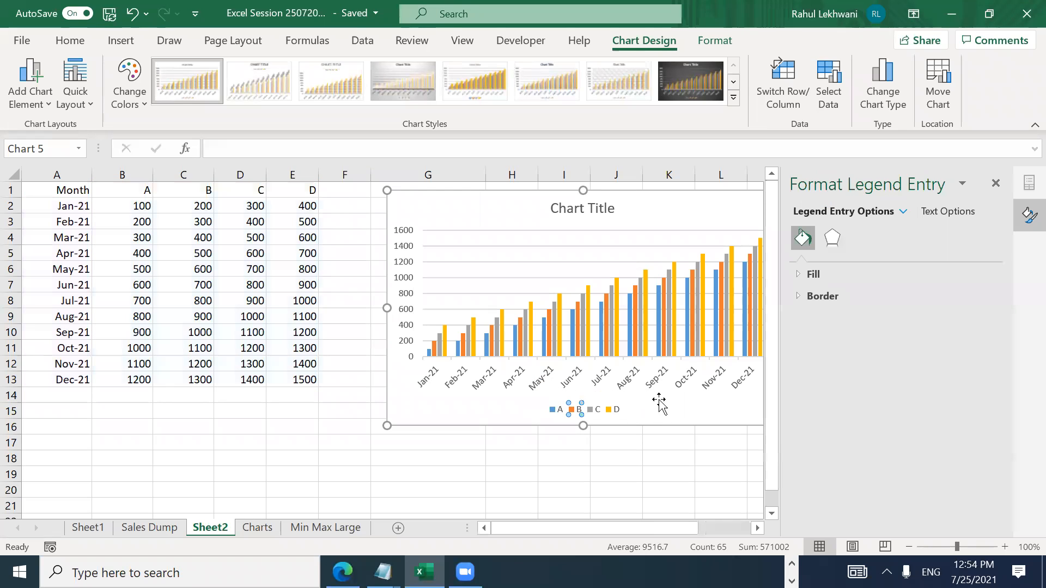
left_click(597, 475)
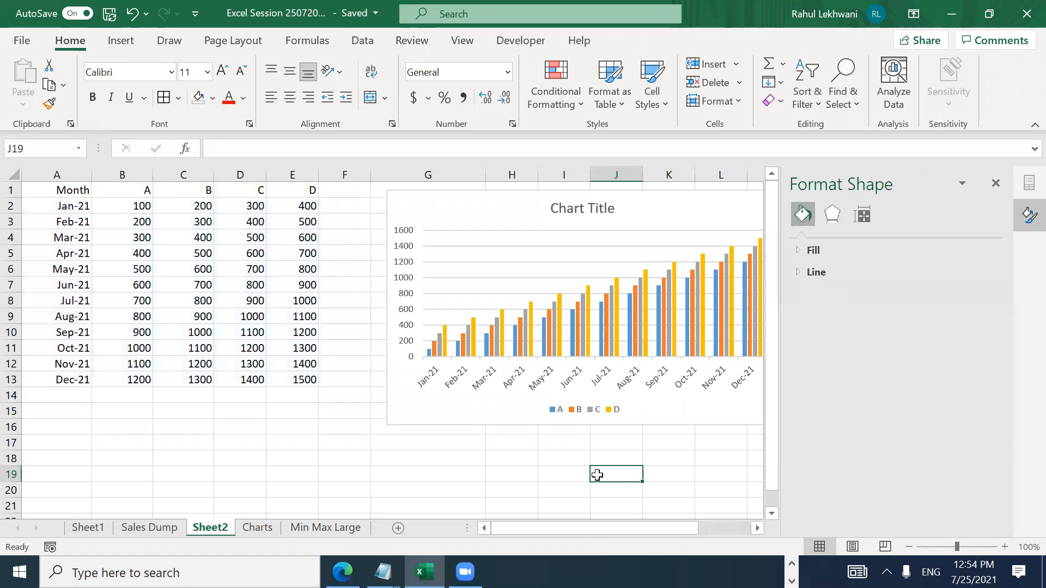
left_click(588, 414)
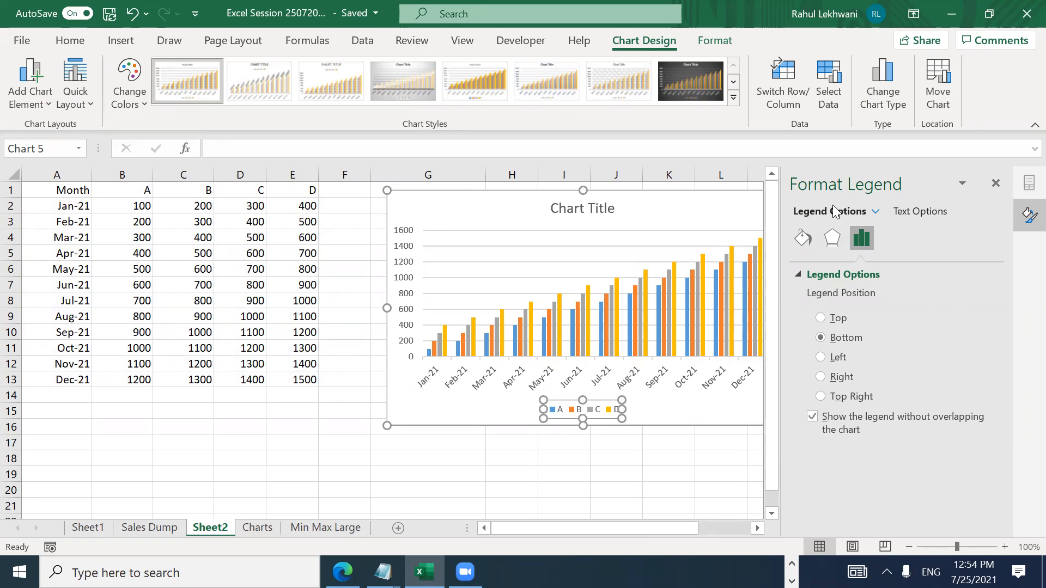
left_click(995, 183)
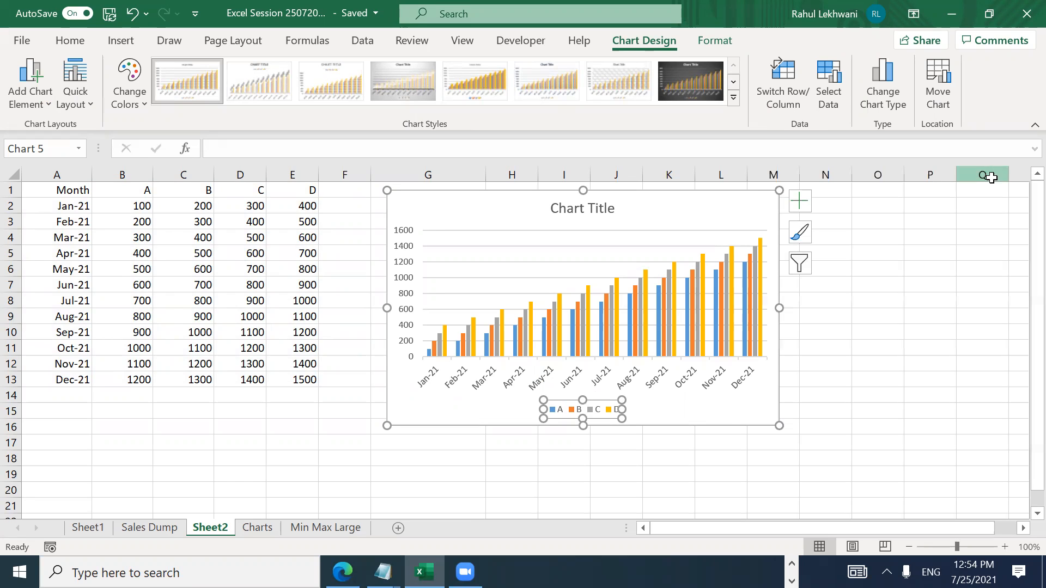
Step: Use Chart Filters to uncheck all series, keep only A, and apply
left_click(810, 257)
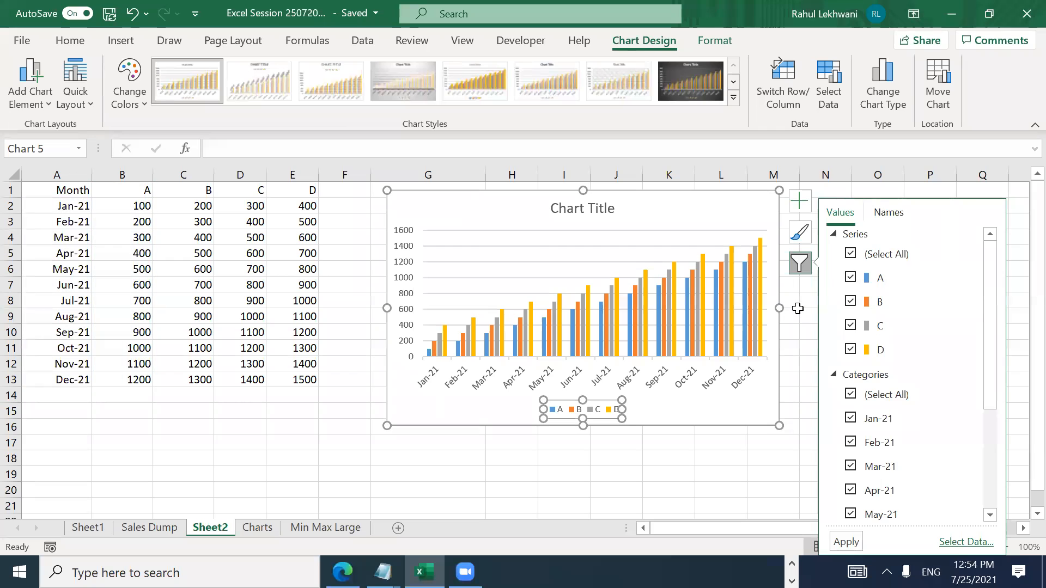
left_click(795, 313)
left_click(749, 278)
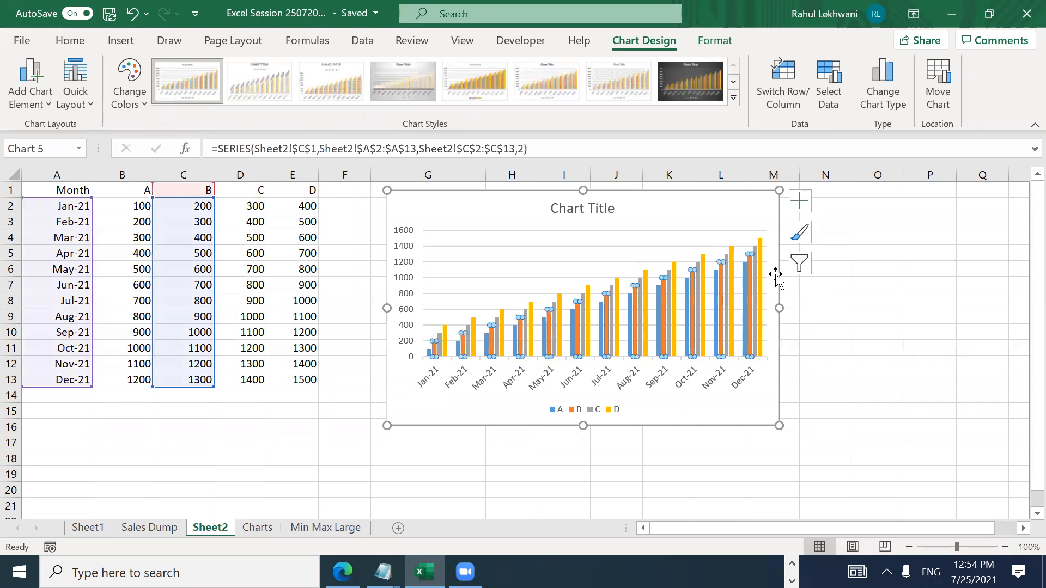
left_click(800, 270)
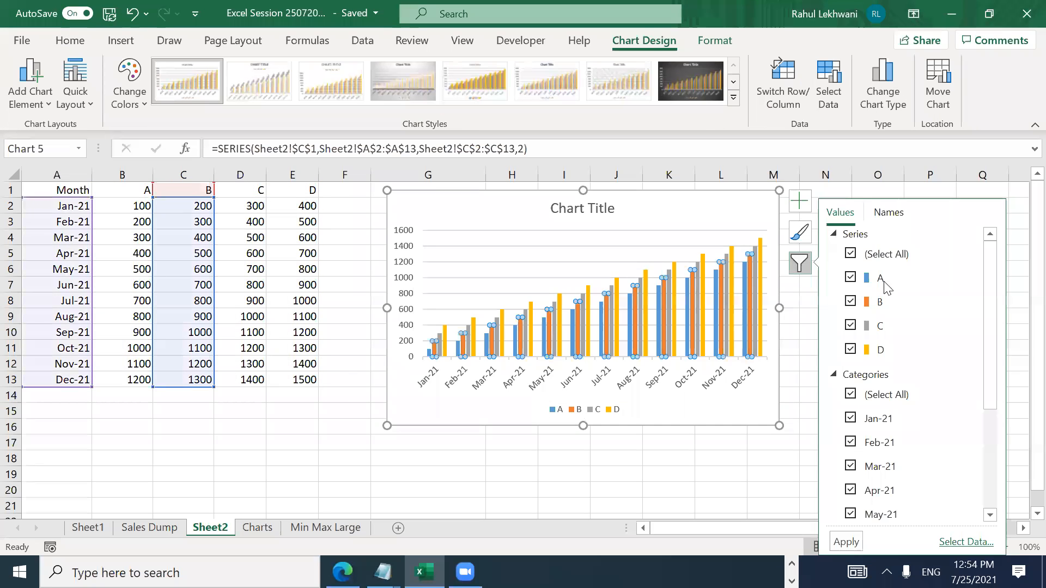
left_click(851, 253)
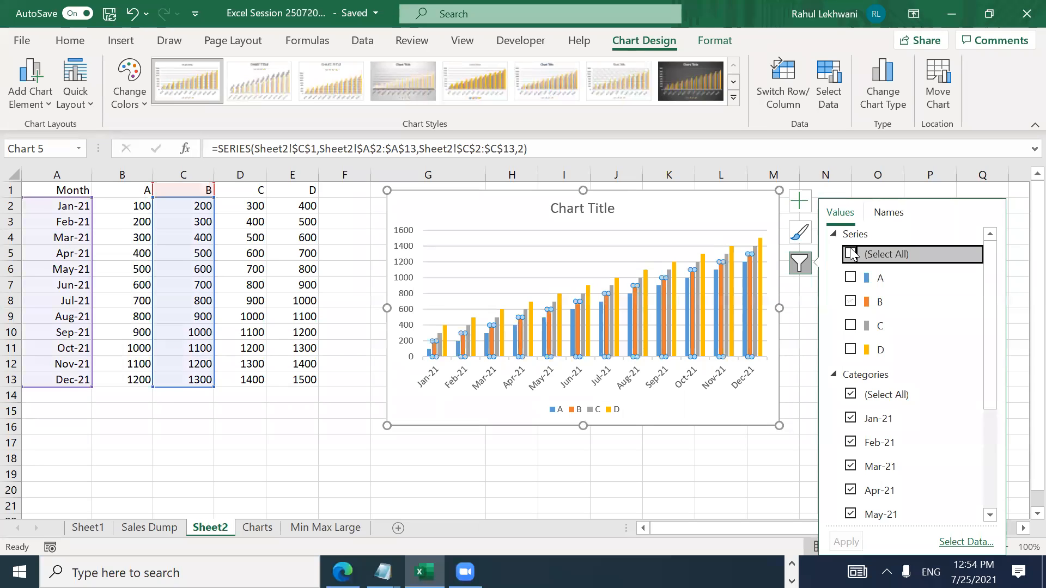
left_click(850, 277)
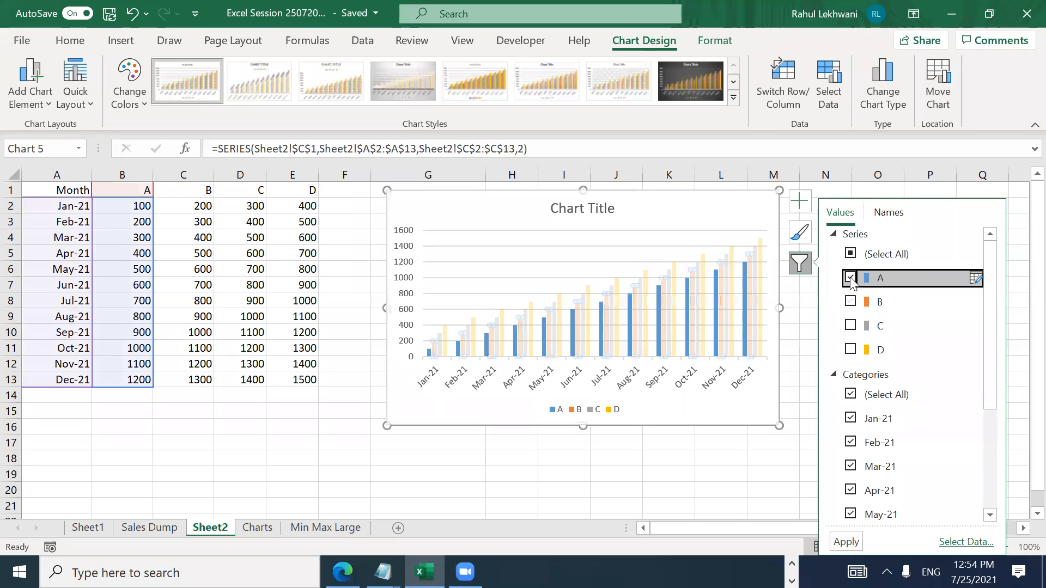
left_click_drag(992, 405, 987, 489)
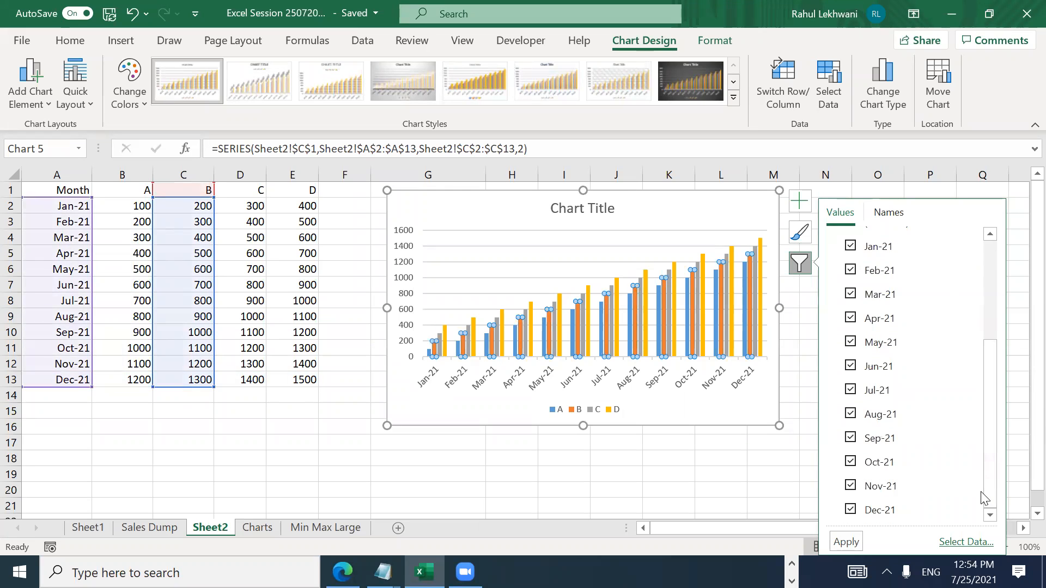
left_click(845, 542)
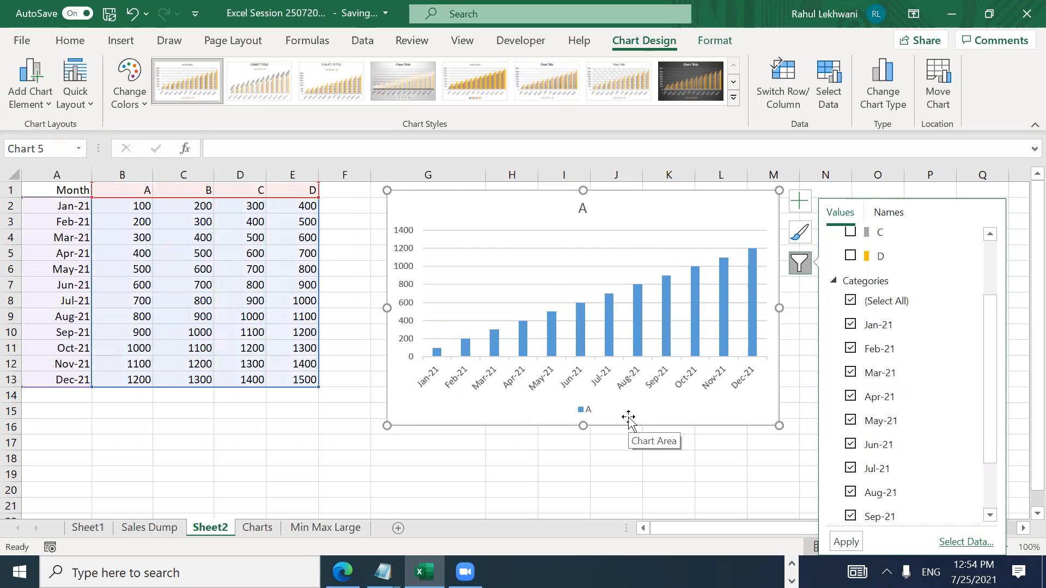
left_click(803, 266)
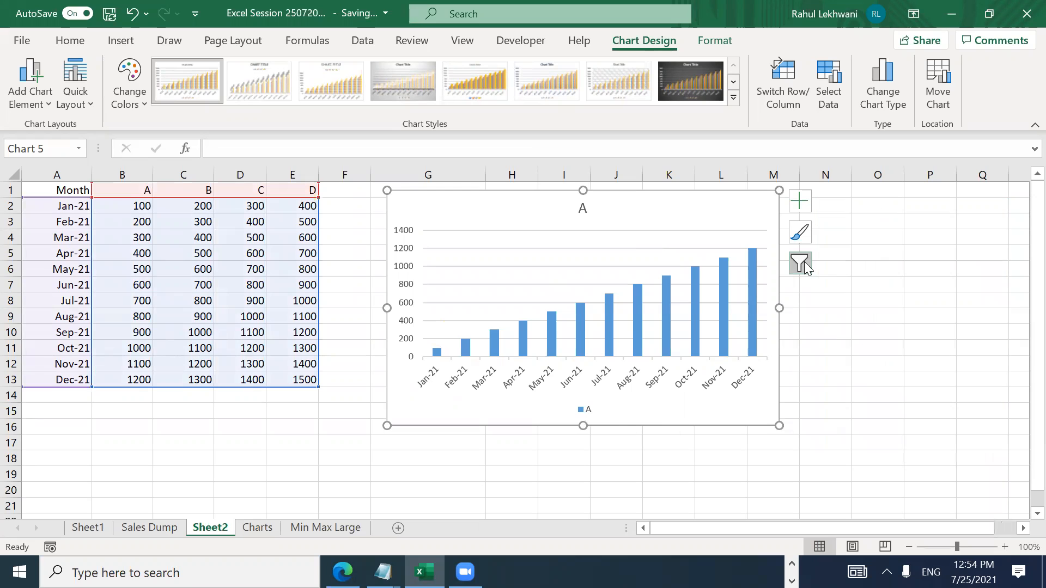
left_click(805, 266)
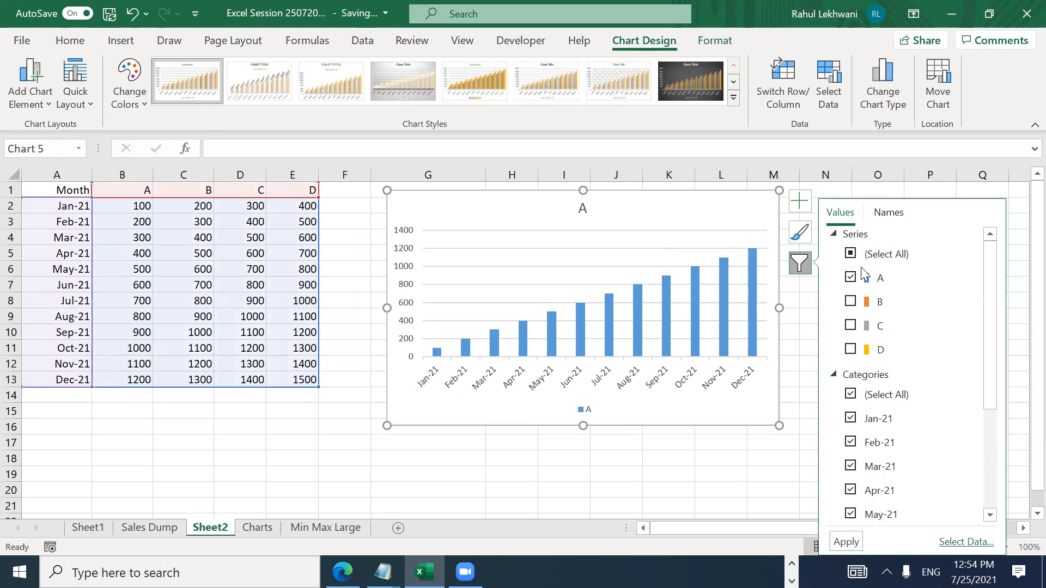
left_click(817, 267)
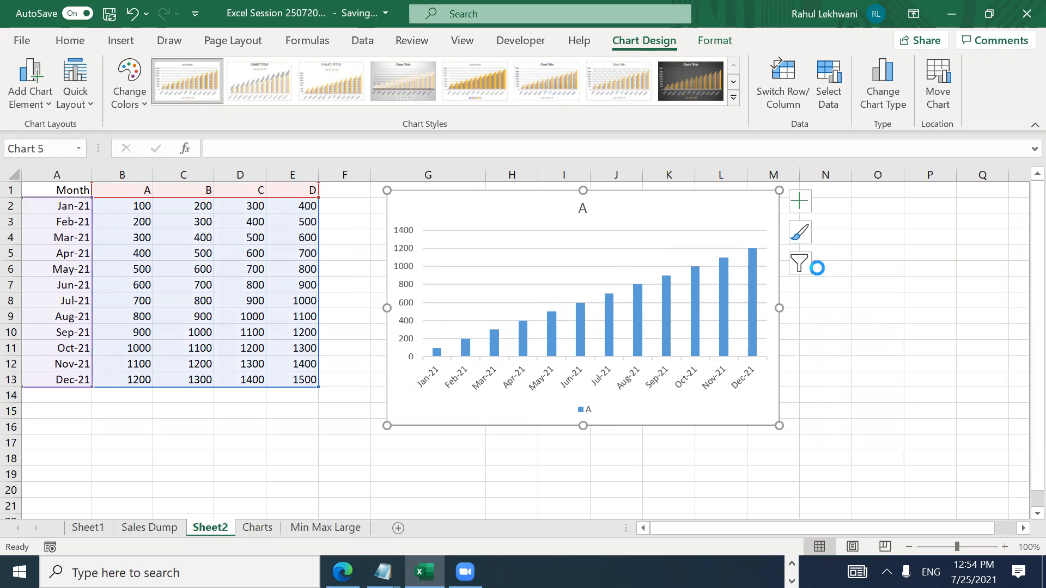
Step: Show the Format Plot Area pane for the chart's plot area and browse its element list
right_click(571, 222)
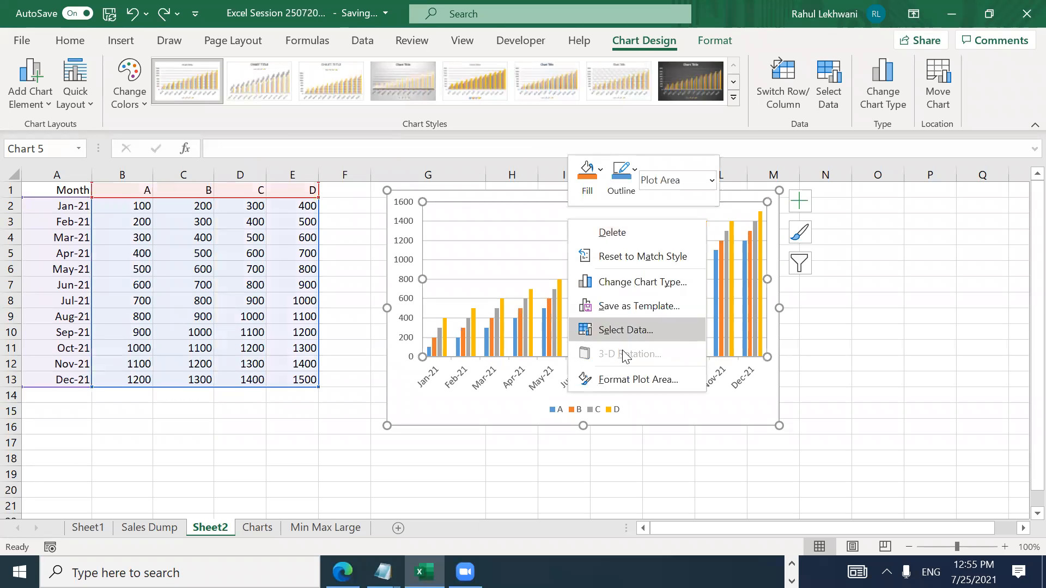
left_click(627, 379)
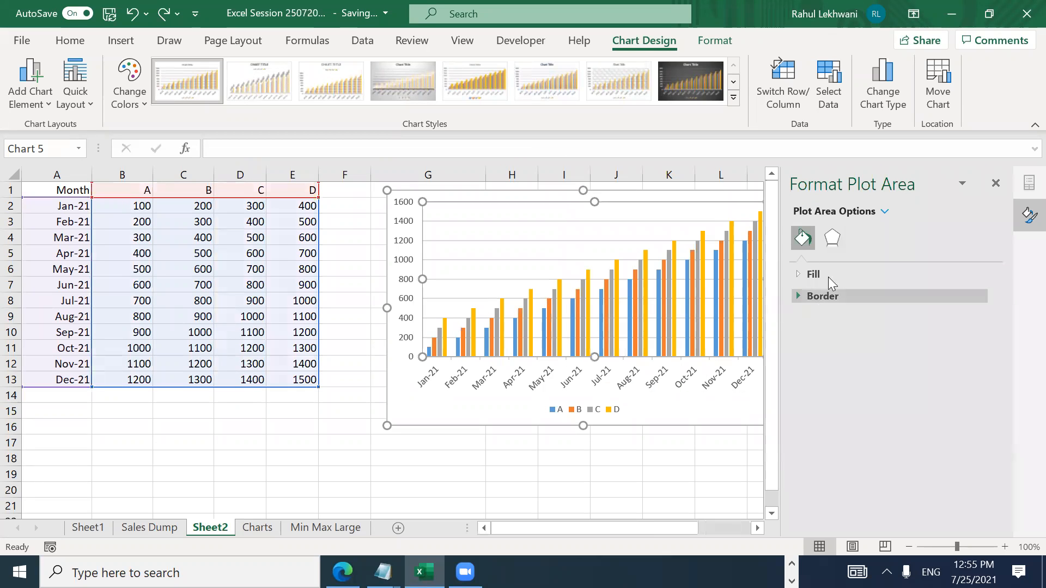
left_click(883, 212)
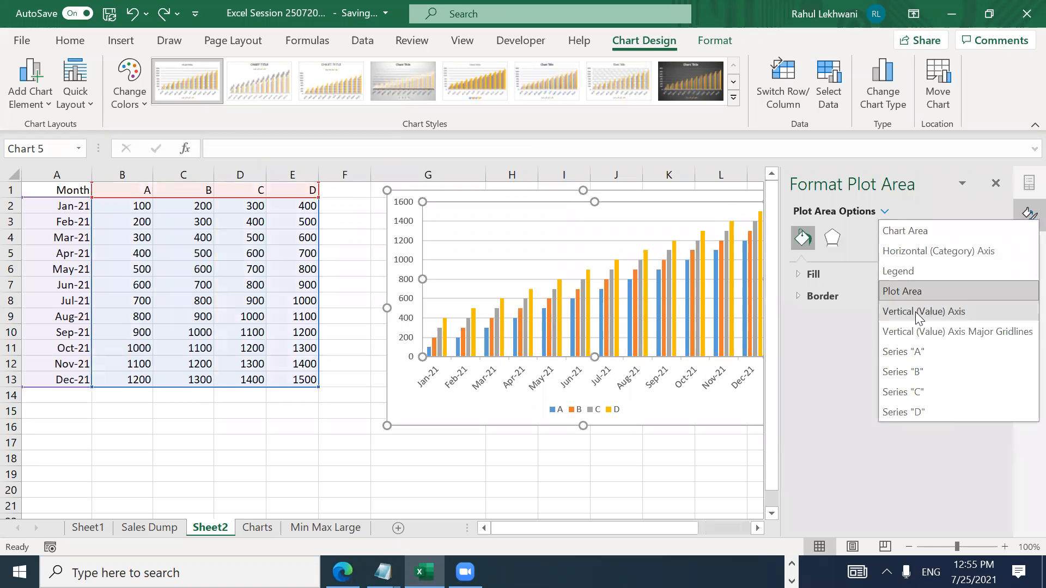
key("Escape")
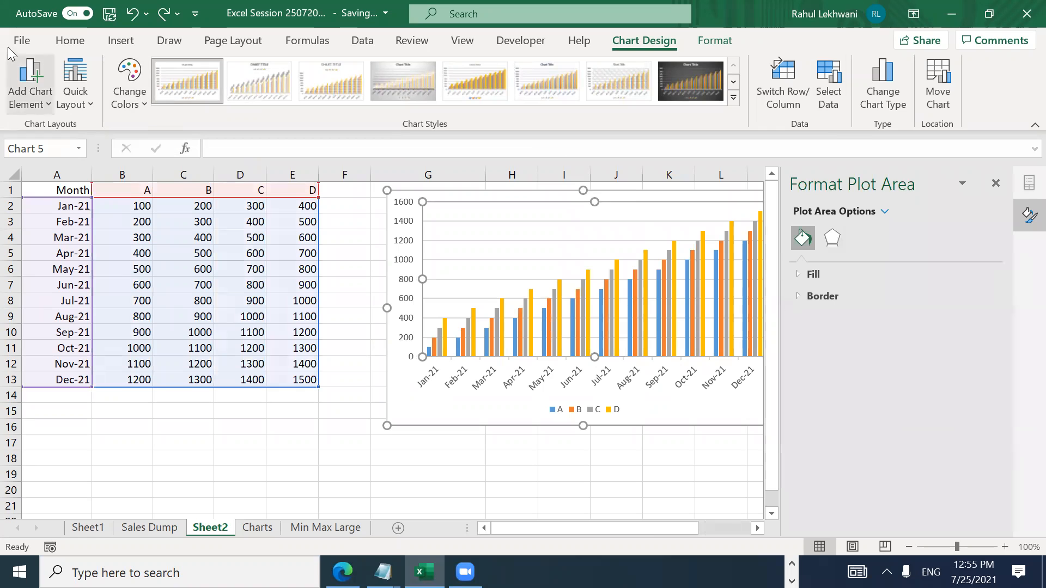
left_click(69, 45)
left_click(118, 42)
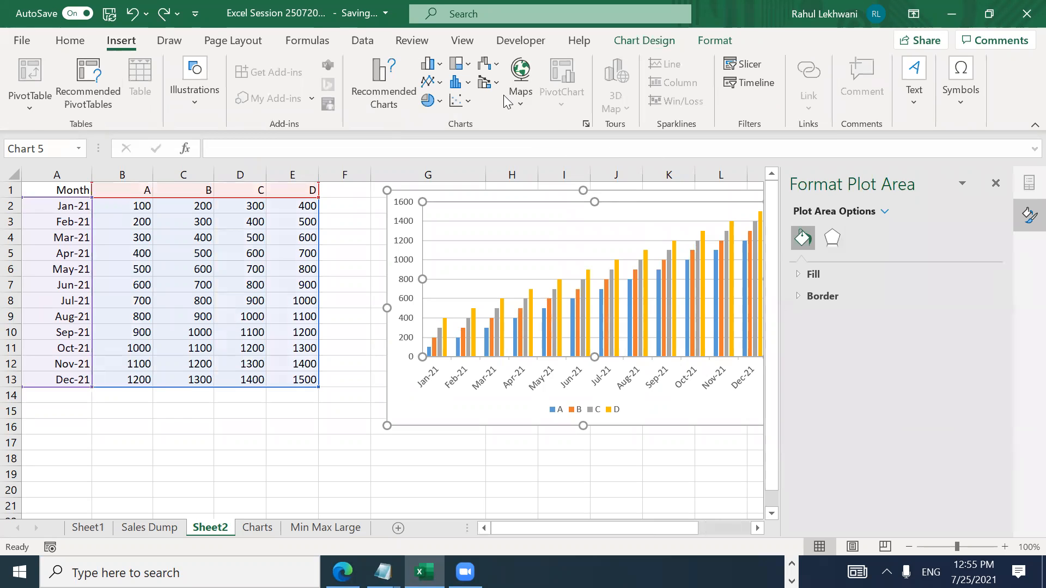
Step: Browse the Sheet2 chart's type menus, then open Change Chart Type from its gridlines
left_click(488, 65)
left_click(489, 67)
left_click(381, 57)
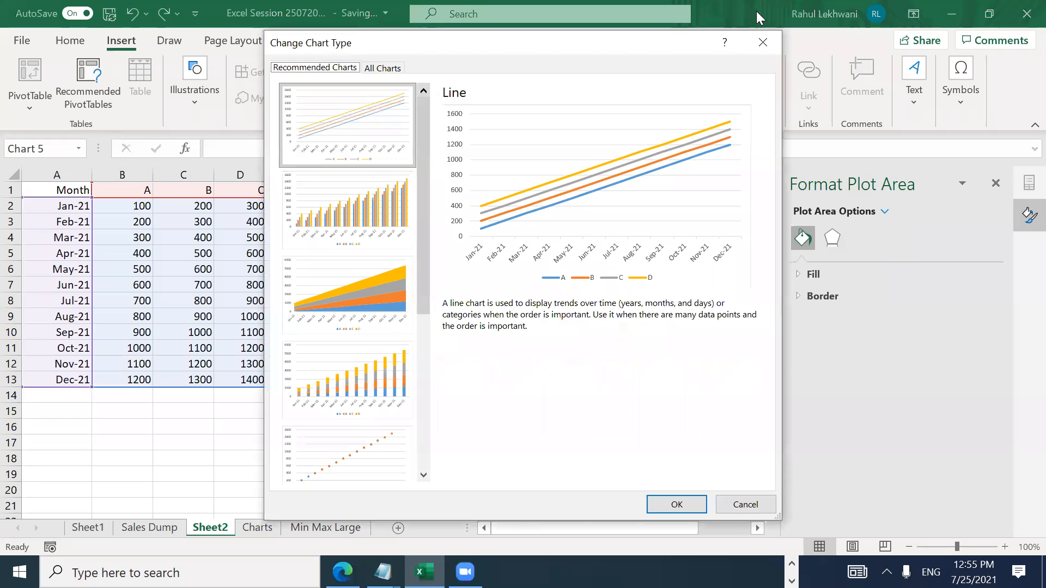
left_click(760, 40)
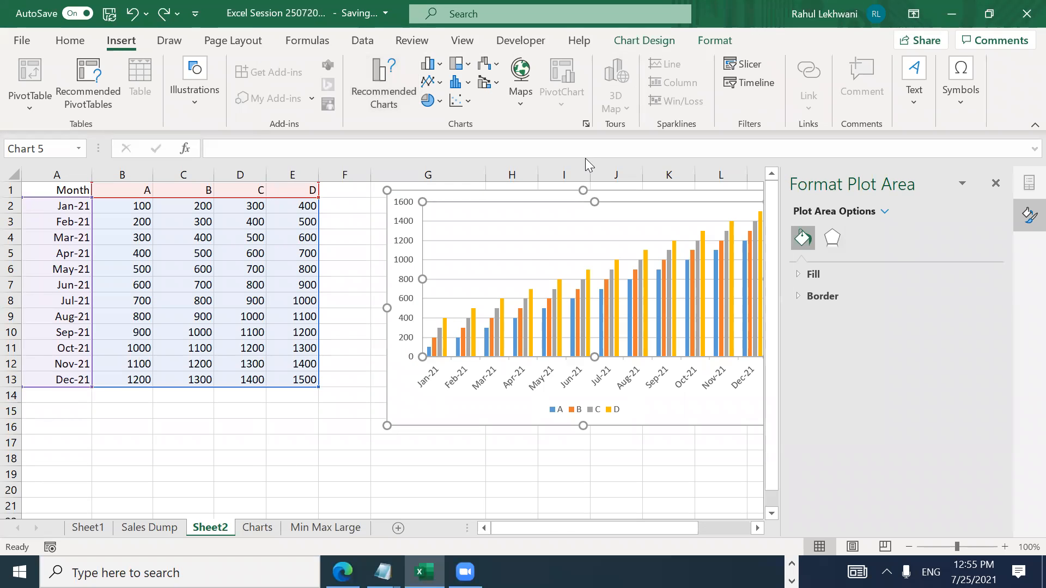
right_click(532, 251)
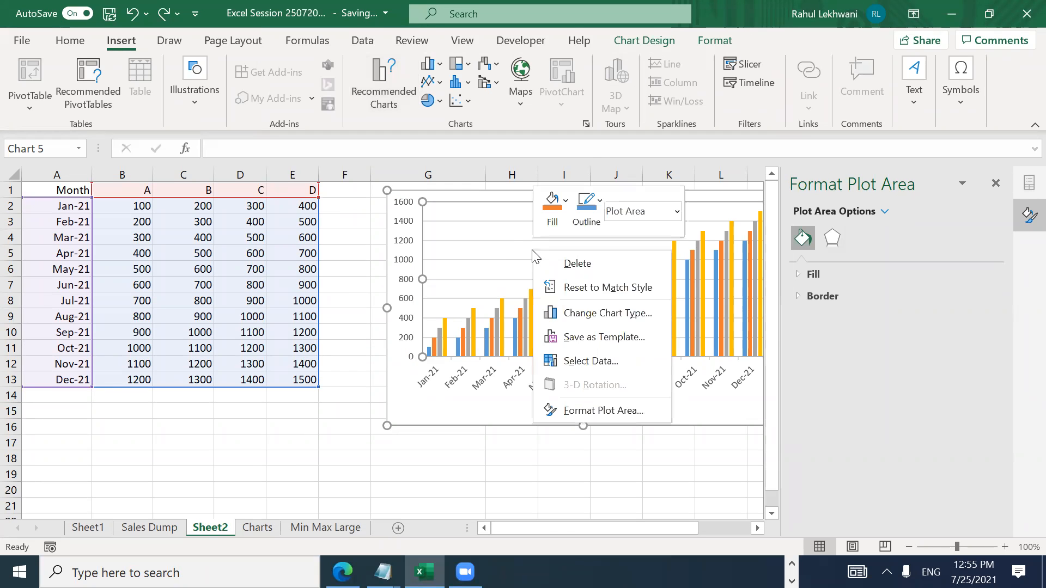
left_click(594, 287)
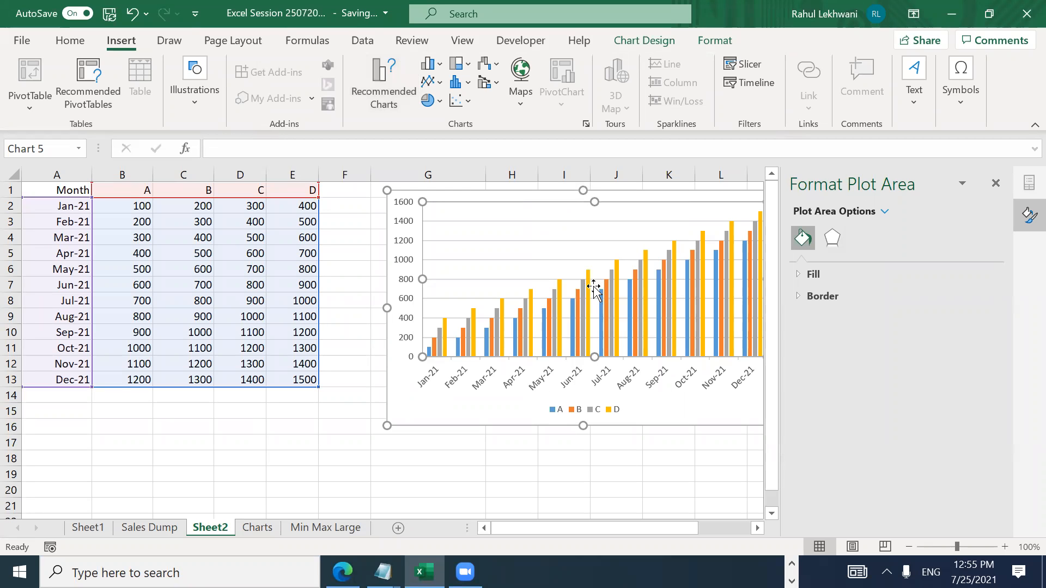
right_click(528, 240)
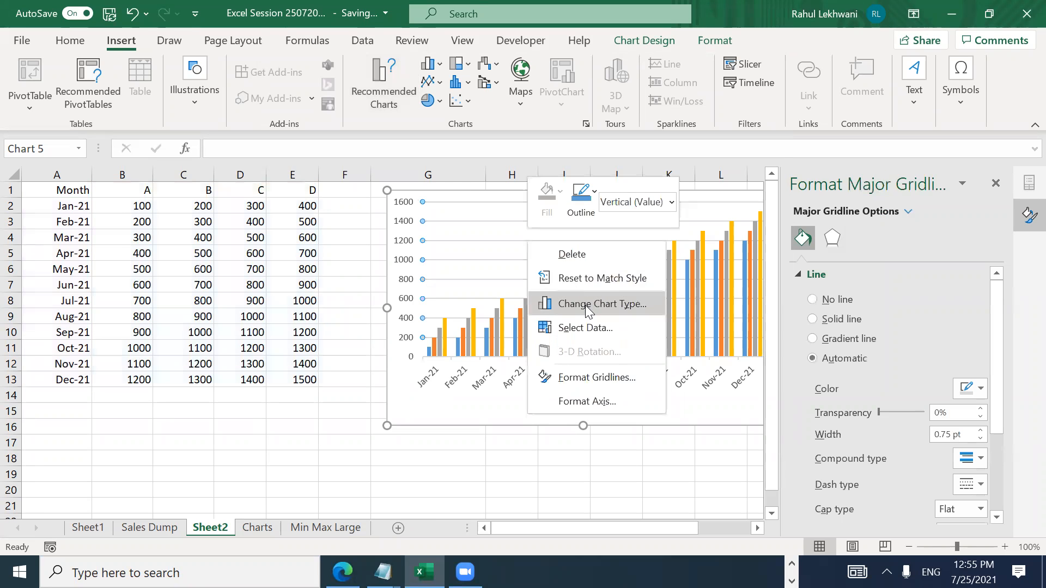
left_click(586, 309)
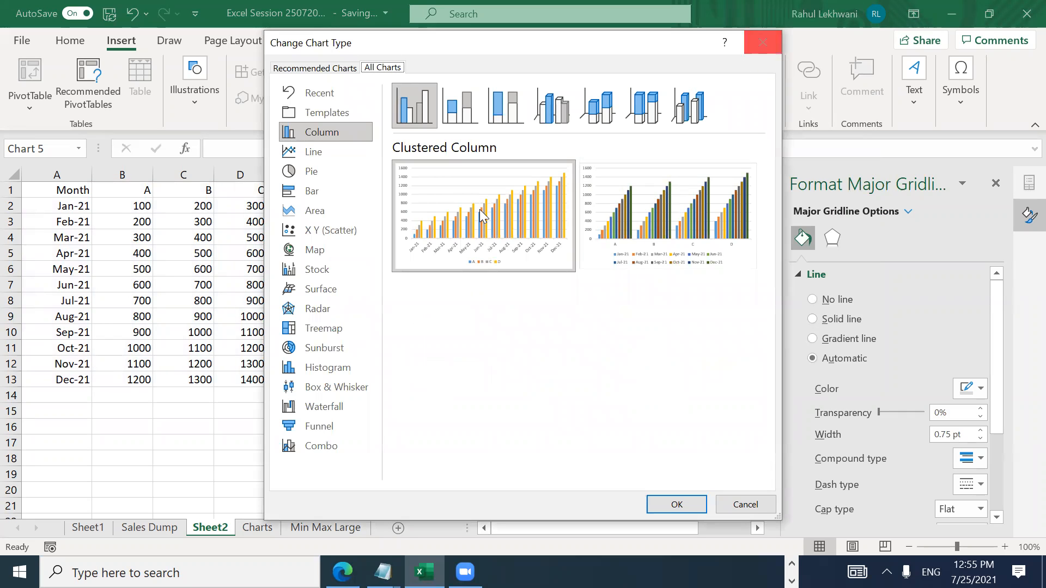
Step: Preview combo, funnel, waterfall and other types, then apply the second Clustered Column layout
left_click(324, 447)
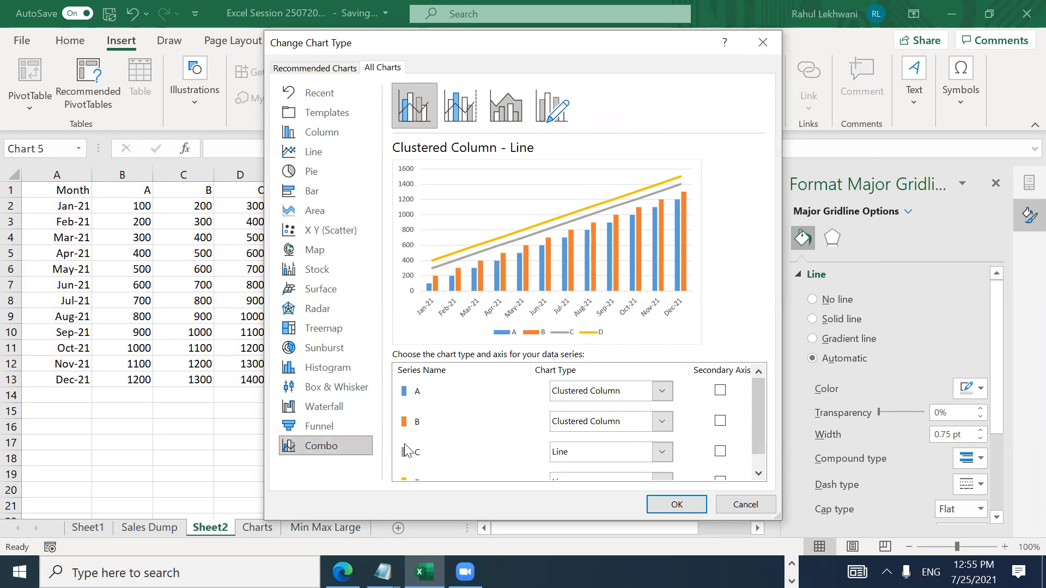
left_click(341, 426)
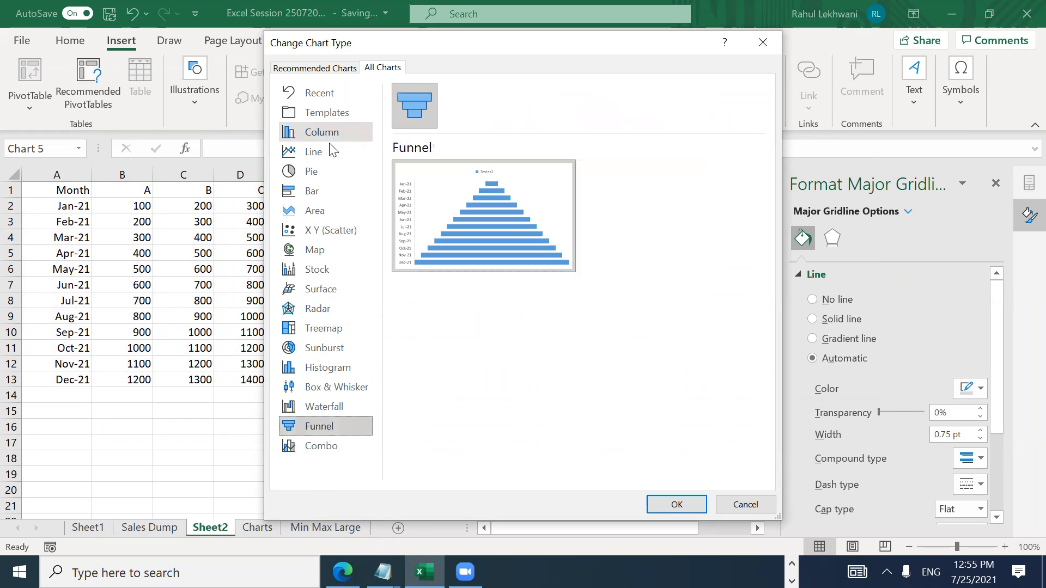
left_click(328, 404)
left_click(326, 387)
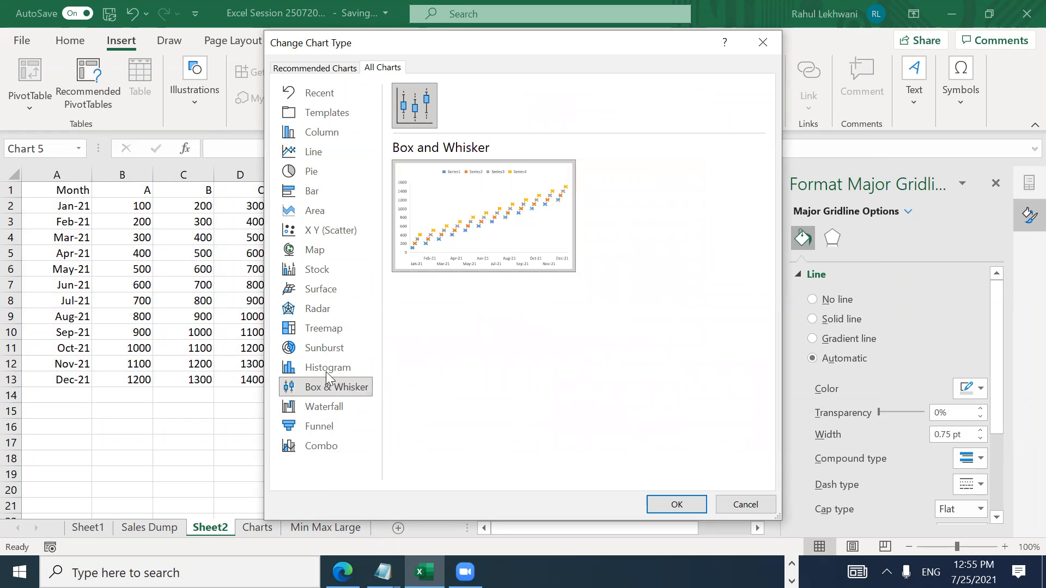
left_click(325, 365)
left_click(323, 343)
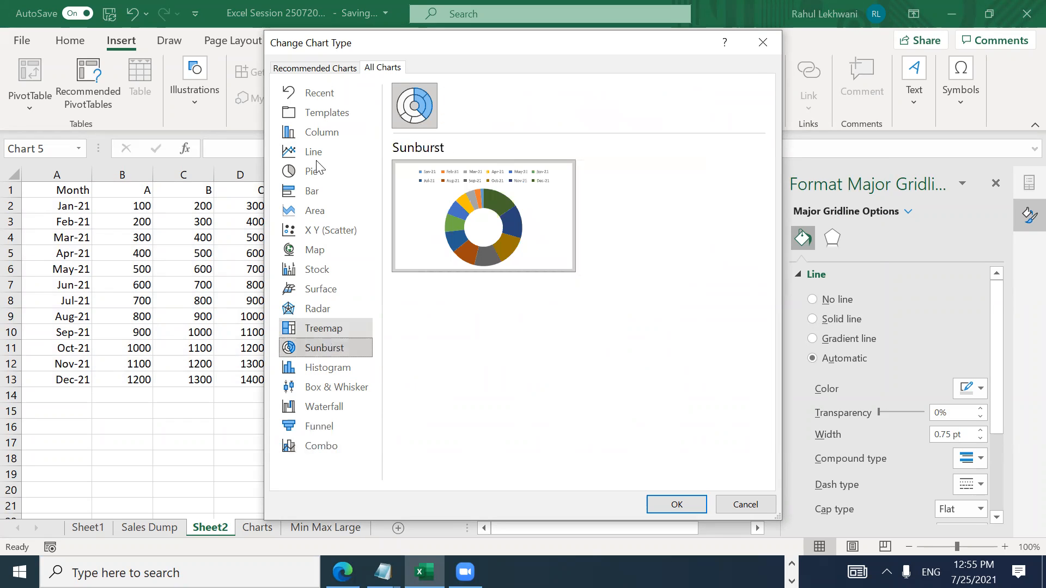
left_click(315, 132)
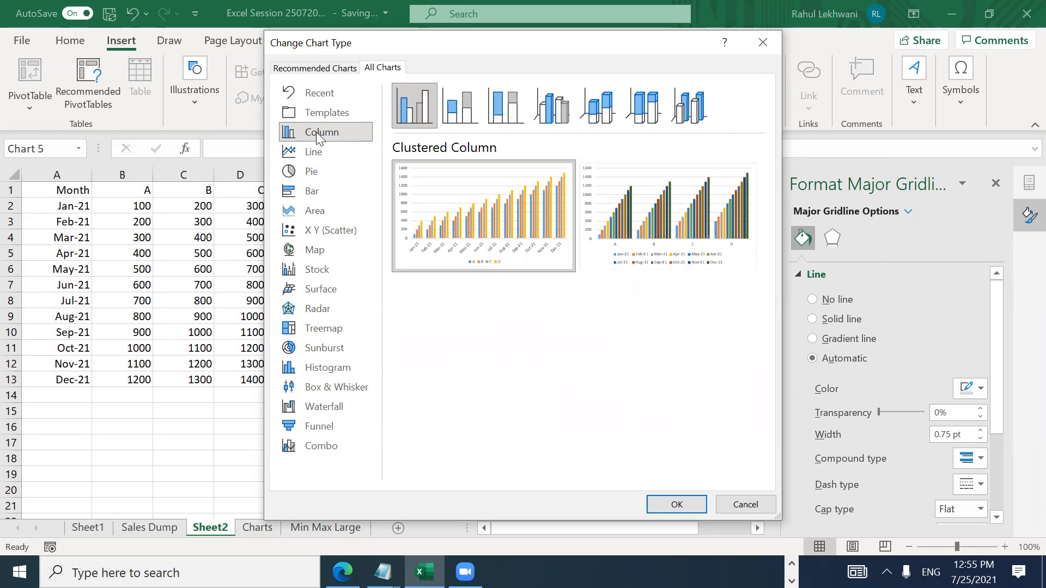
mouse_move(411, 203)
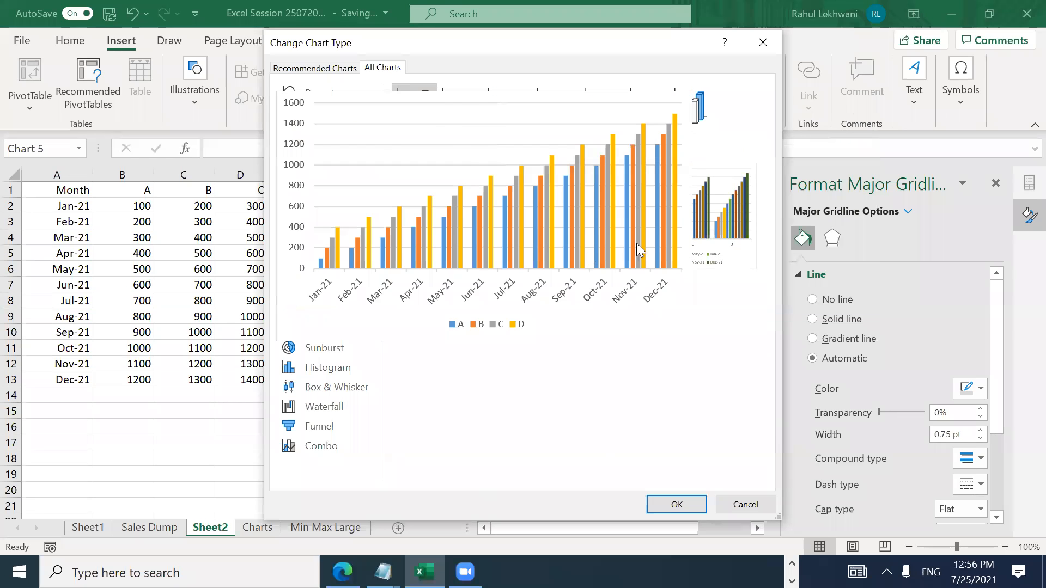
double_click(695, 225)
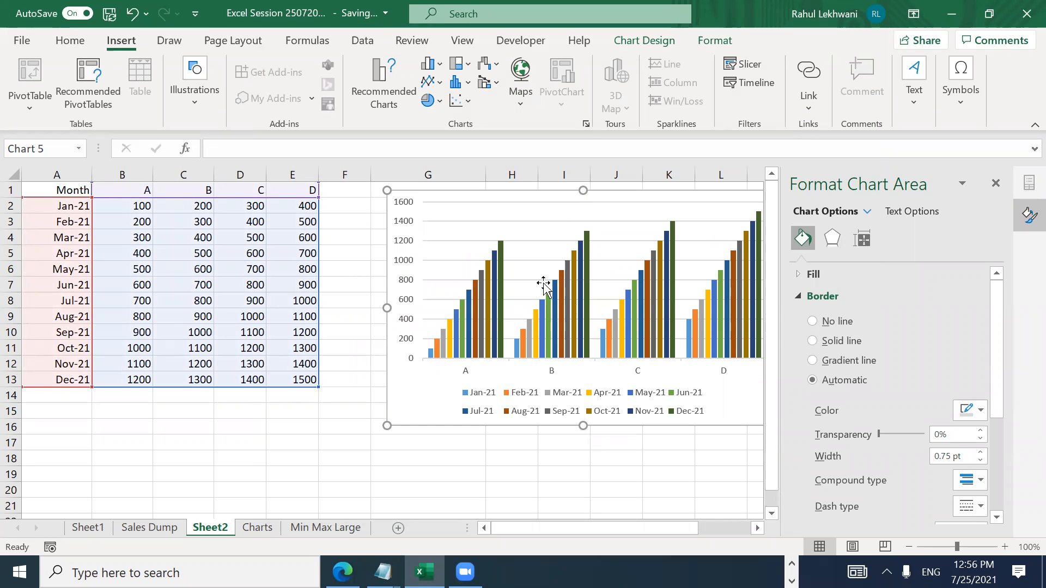
Step: Undo a slight plot area move and change the chart to Stacked Line with Markers
left_click(578, 215)
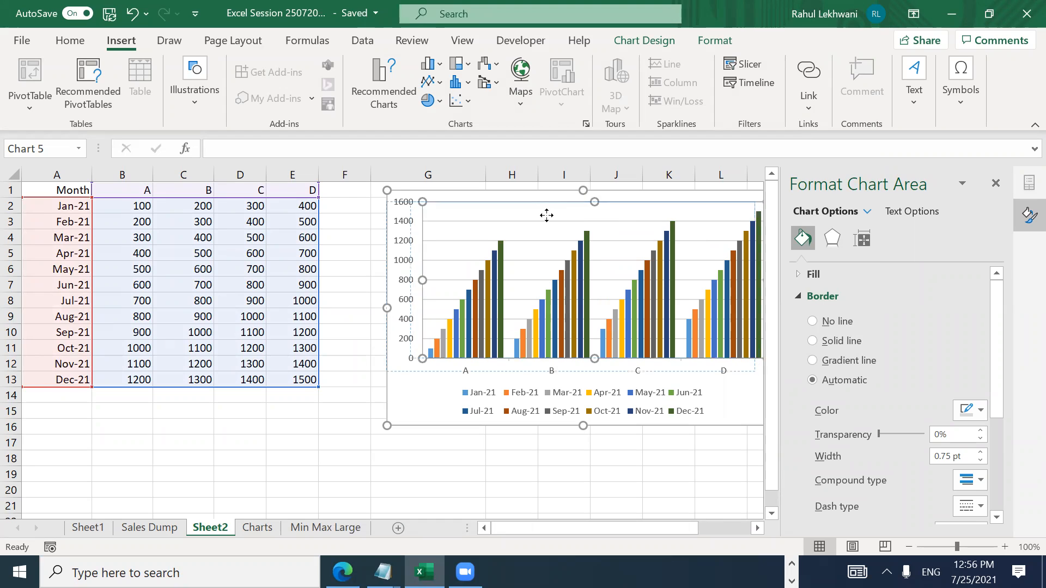
left_click_drag(546, 215, 545, 214)
key("ctrl+z")
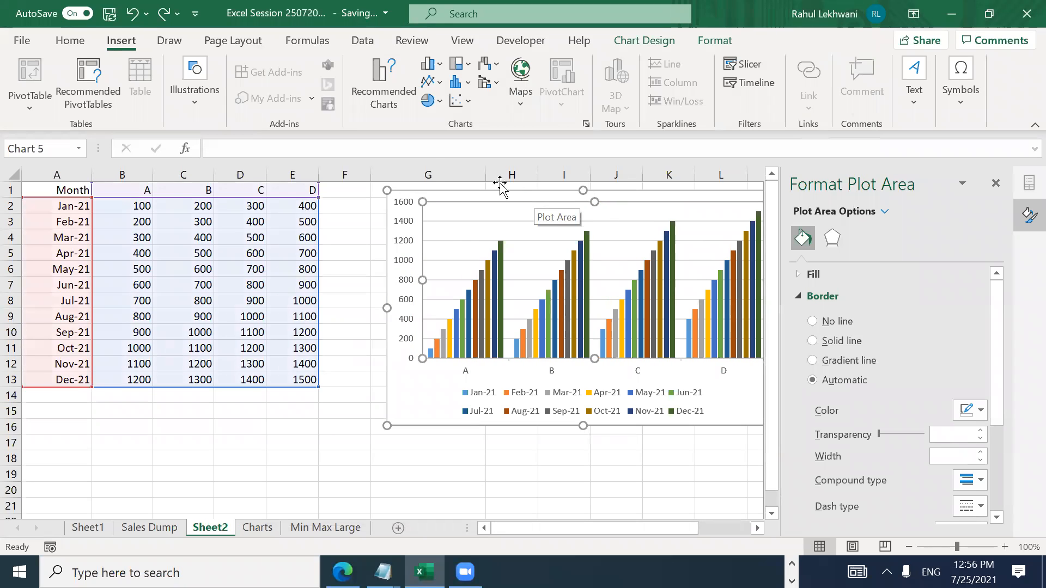
left_click(440, 82)
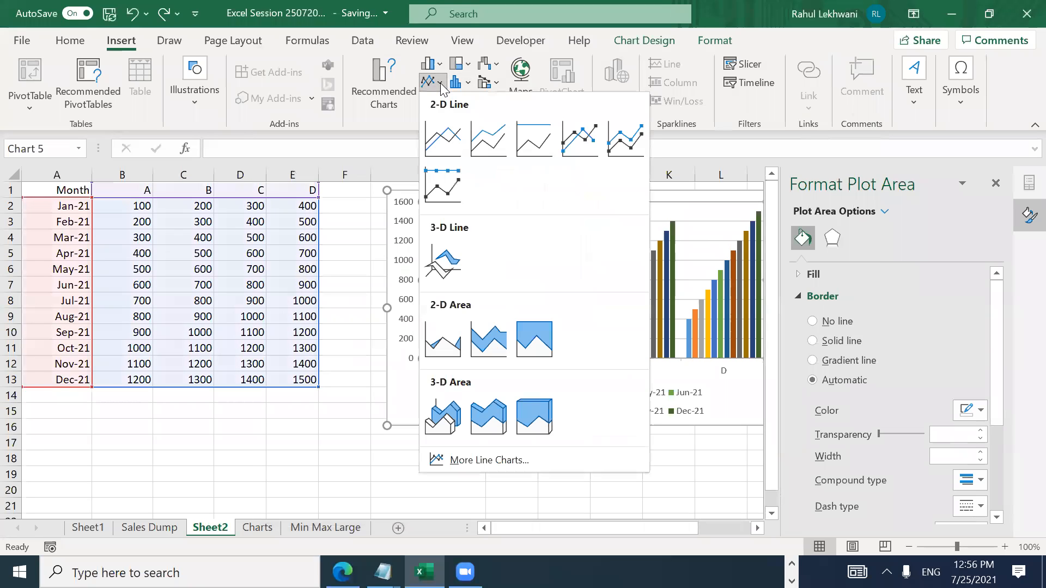
left_click(625, 137)
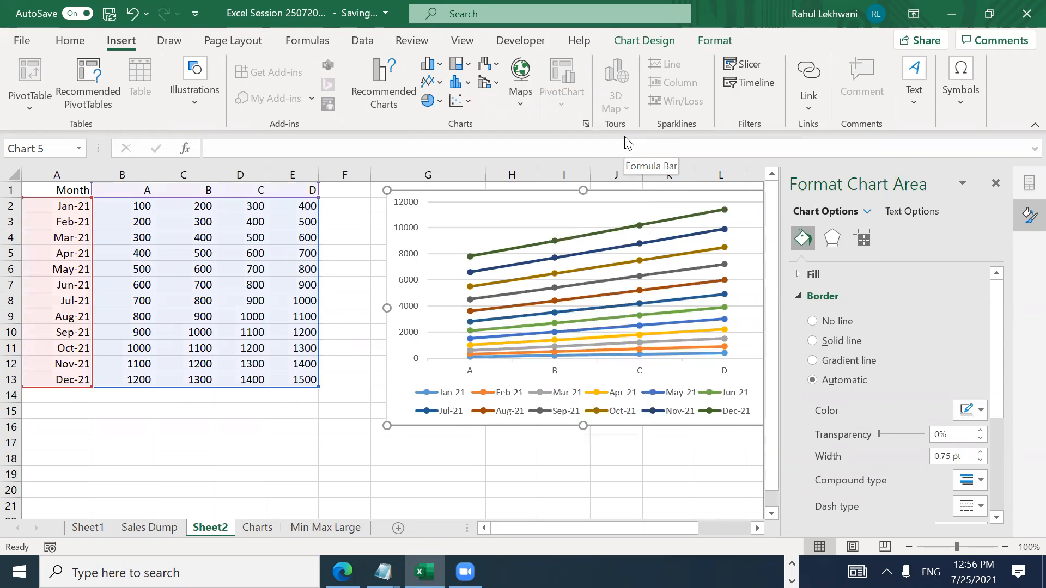
Step: Browse the Format Chart Area Effects, 3-D Format, and Size & Properties settings
mouse_move(656, 329)
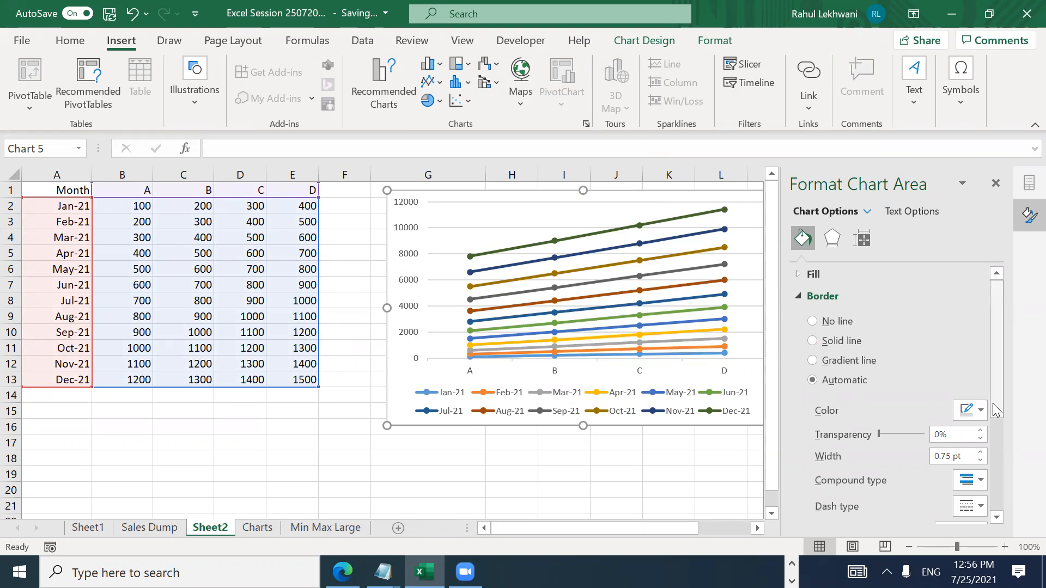
scroll(986, 451, "down", 1)
scroll(983, 459, "down", 2)
scroll(983, 512, "down", 3)
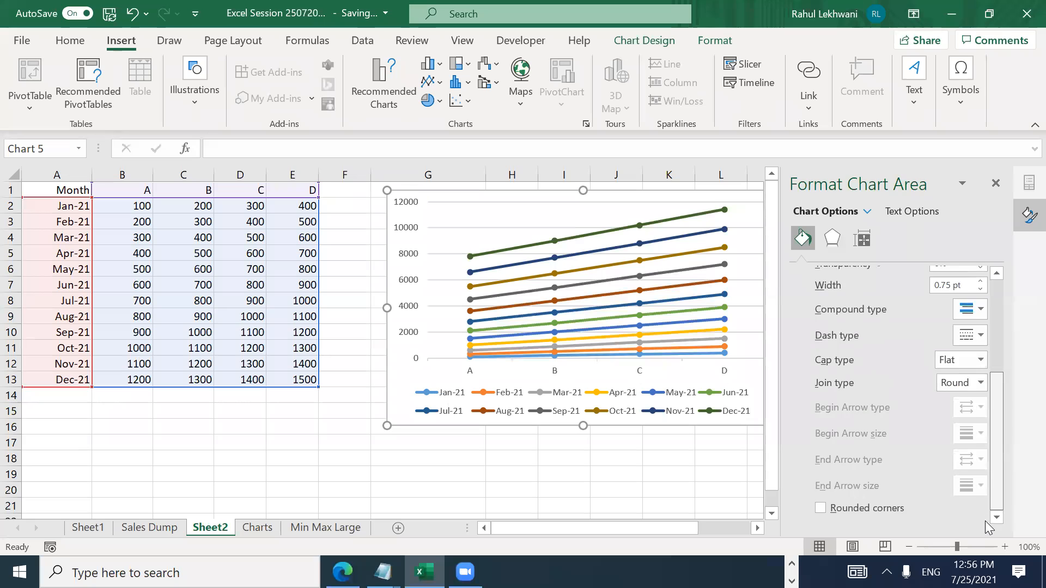
scroll(985, 490, "up", 5)
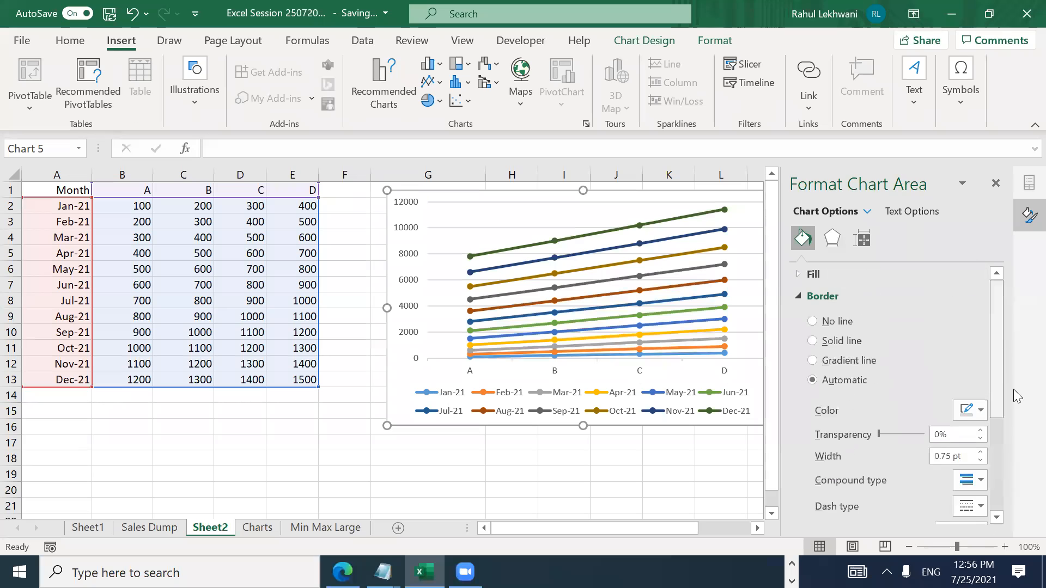
left_click(835, 233)
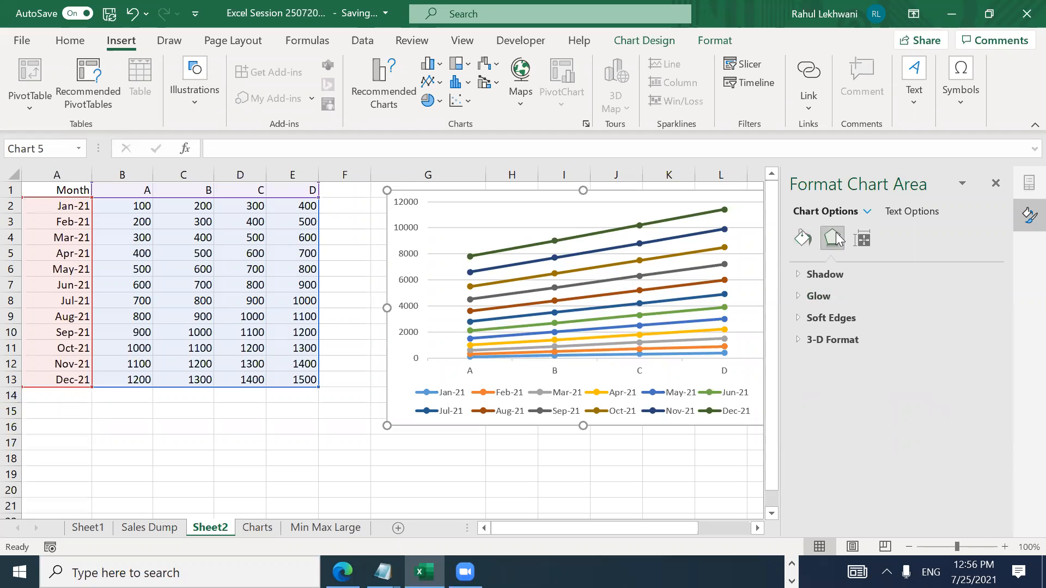
left_click(798, 339)
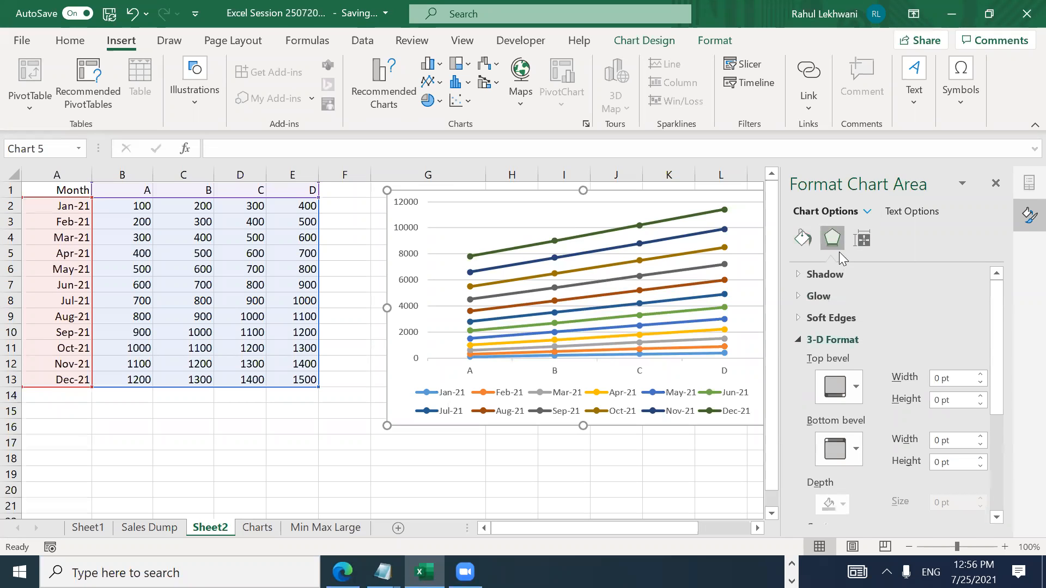
left_click(864, 240)
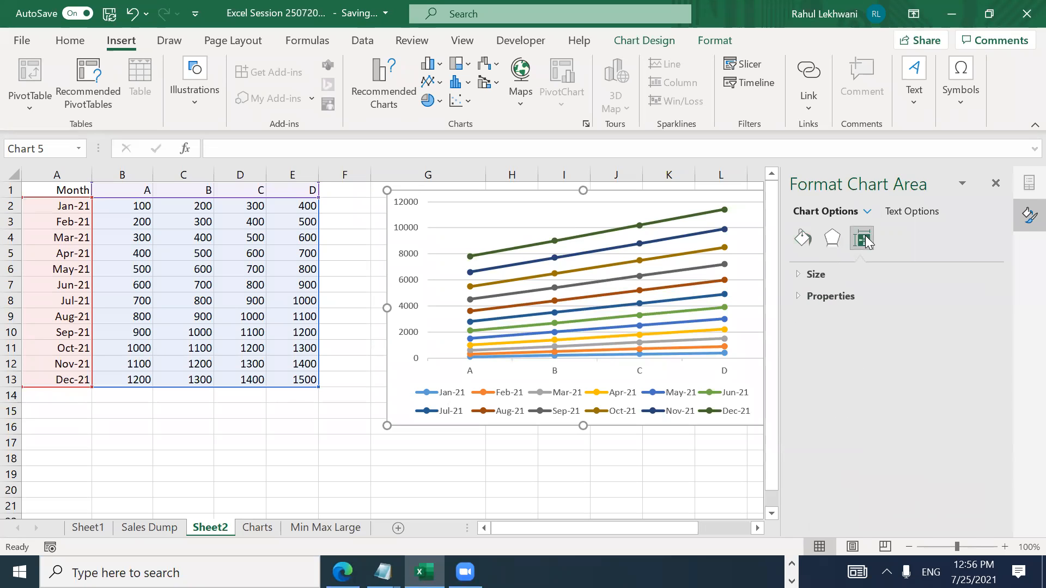
left_click(802, 236)
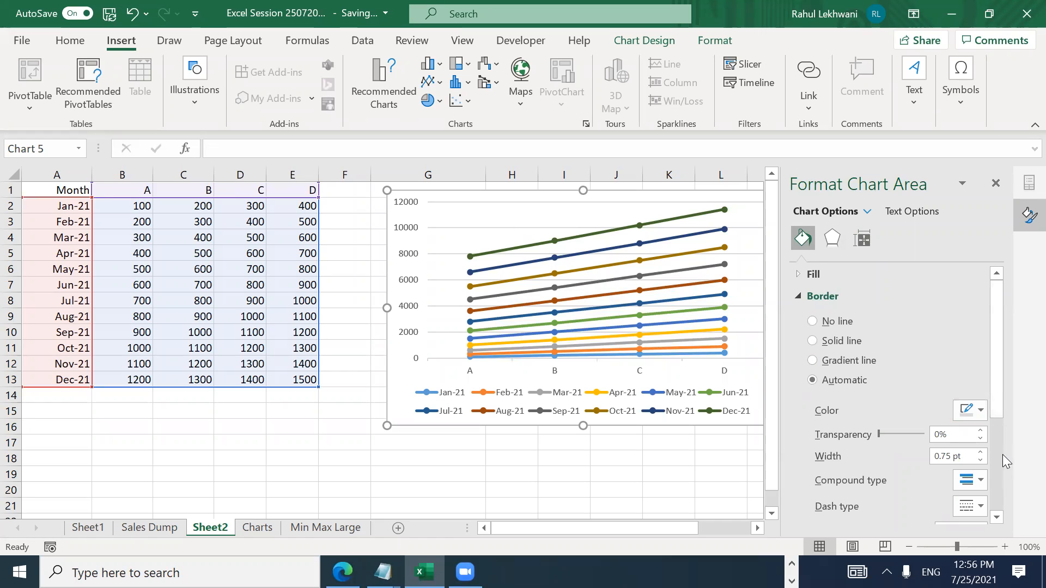
Step: Deselect the Sheet2 chart, switch to Sheet1, and move along row 13 back to column A
left_click(994, 434)
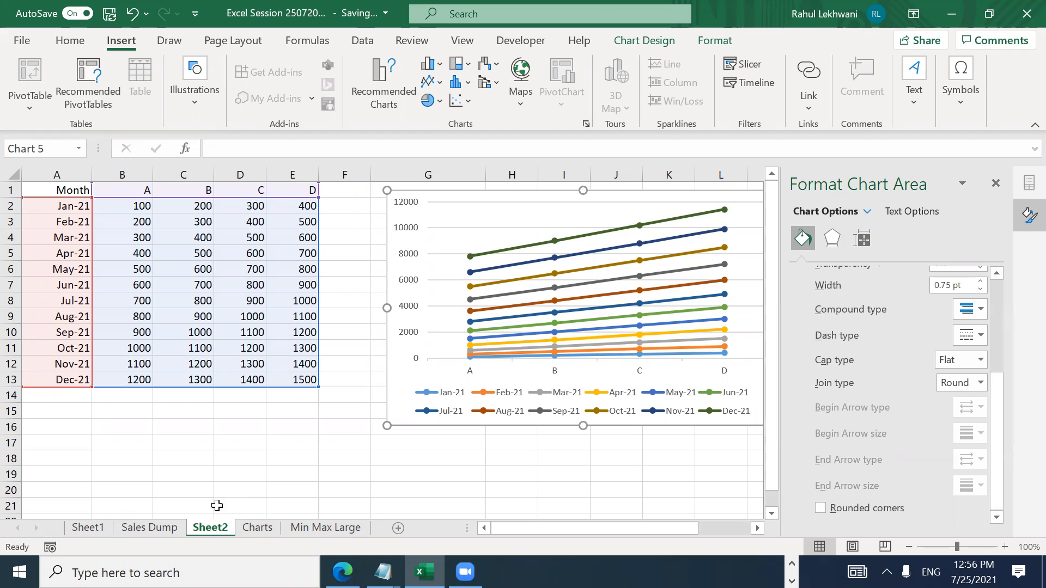
left_click(217, 444)
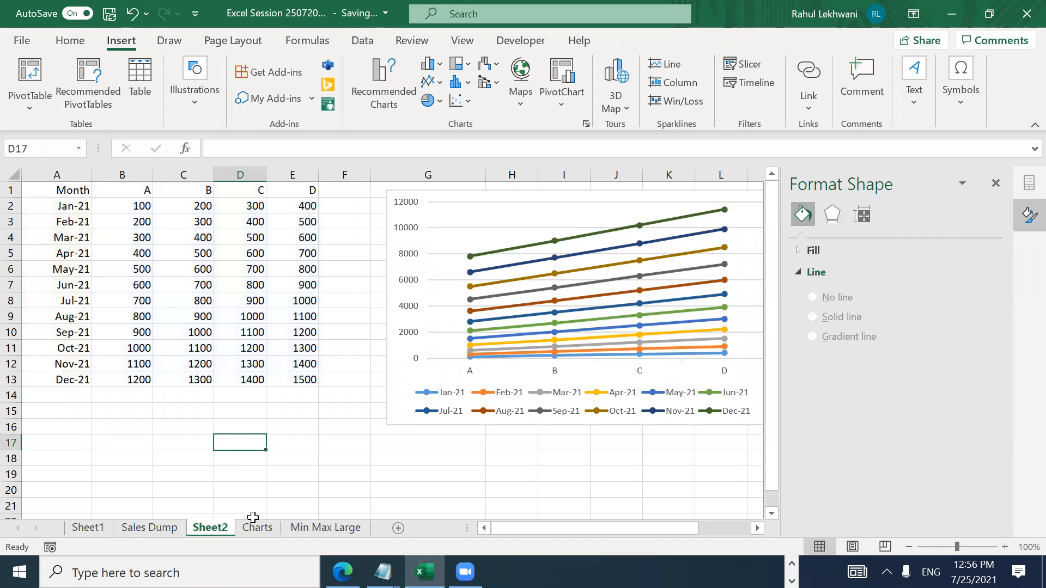
left_click(242, 530)
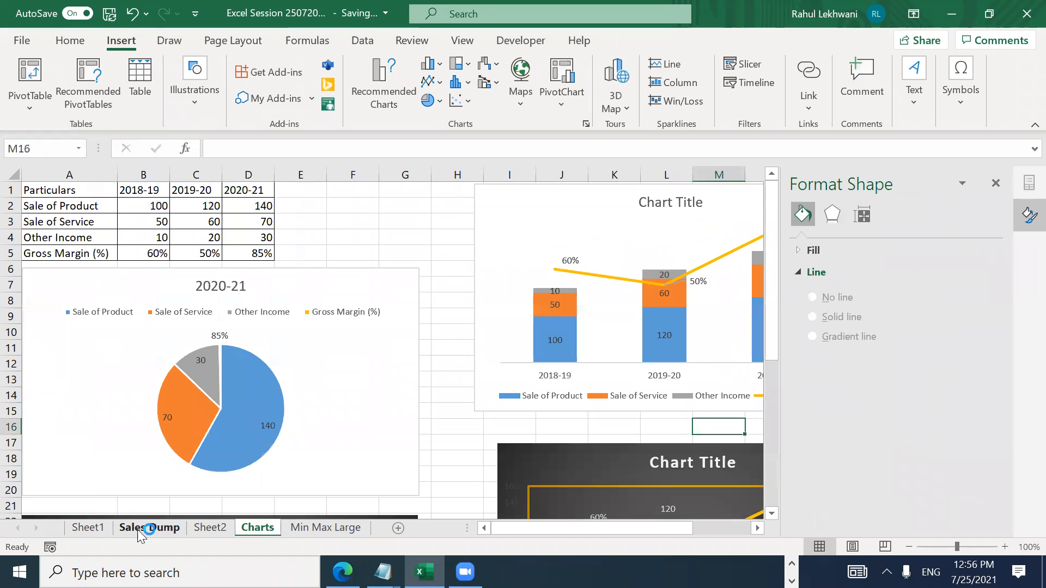
left_click(89, 527)
left_click(560, 334)
key("Right")
key("Right")
key("Right")
key("Right")
key("Right")
key("Right")
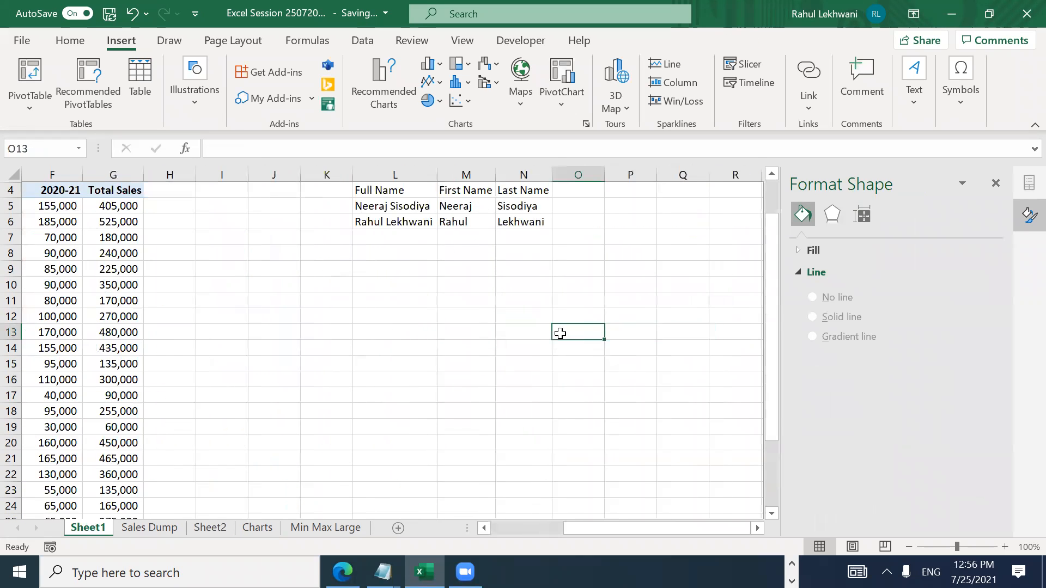
key("Right")
key("Right")
key("Right")
key("Right")
key("Right")
key("Right")
key("Right")
key("Right")
key("Right")
key("Right")
key("Right")
key("Right")
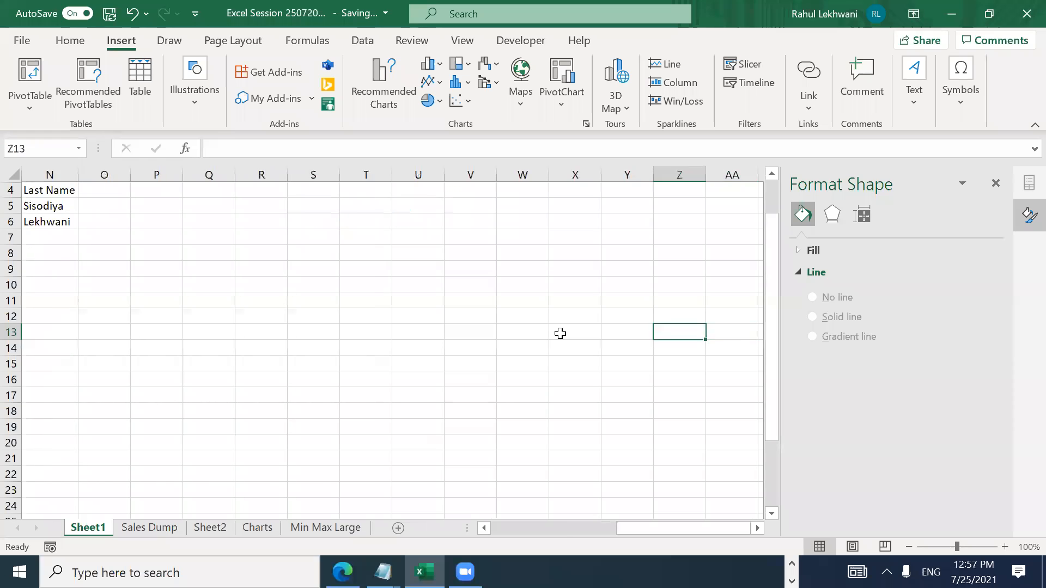
key("Home")
left_click(152, 528)
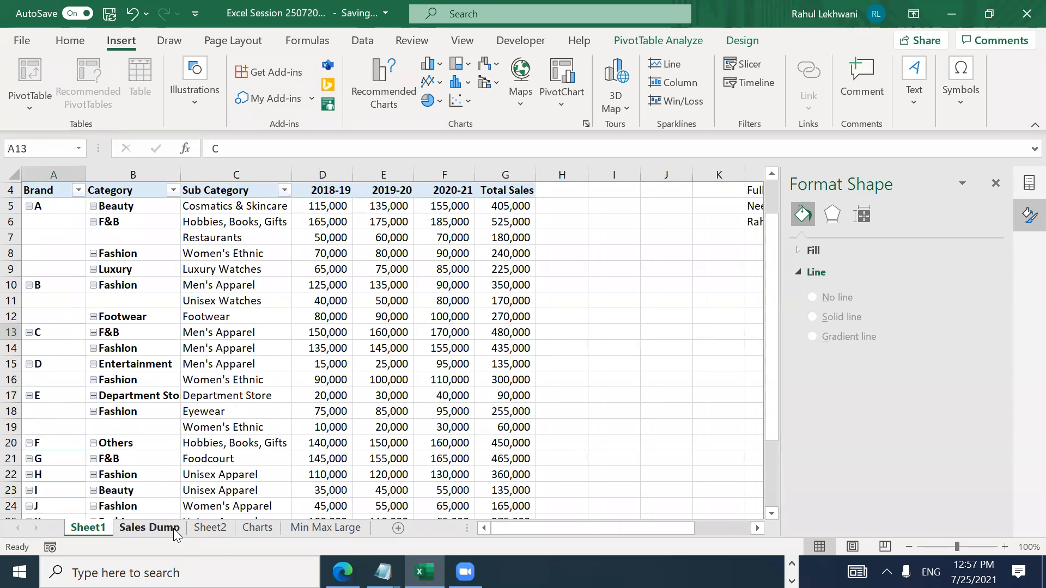
left_click(617, 326)
key("Right")
key("Right")
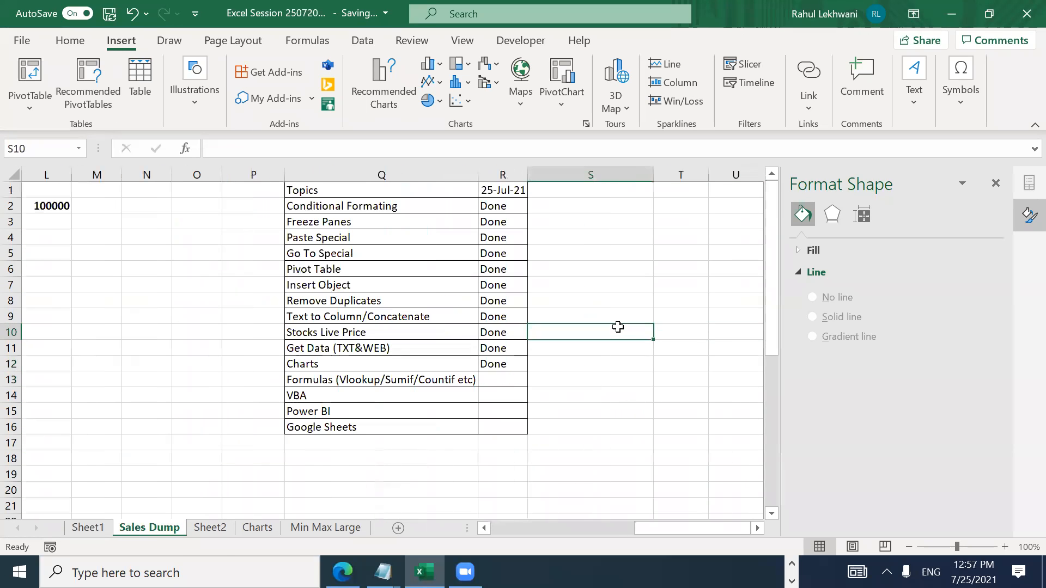
key("Left")
key("Down")
key("Down")
key("Down")
key("Down")
key("Up")
key("Up")
key("Left")
key("Left")
key("Right")
key("Right")
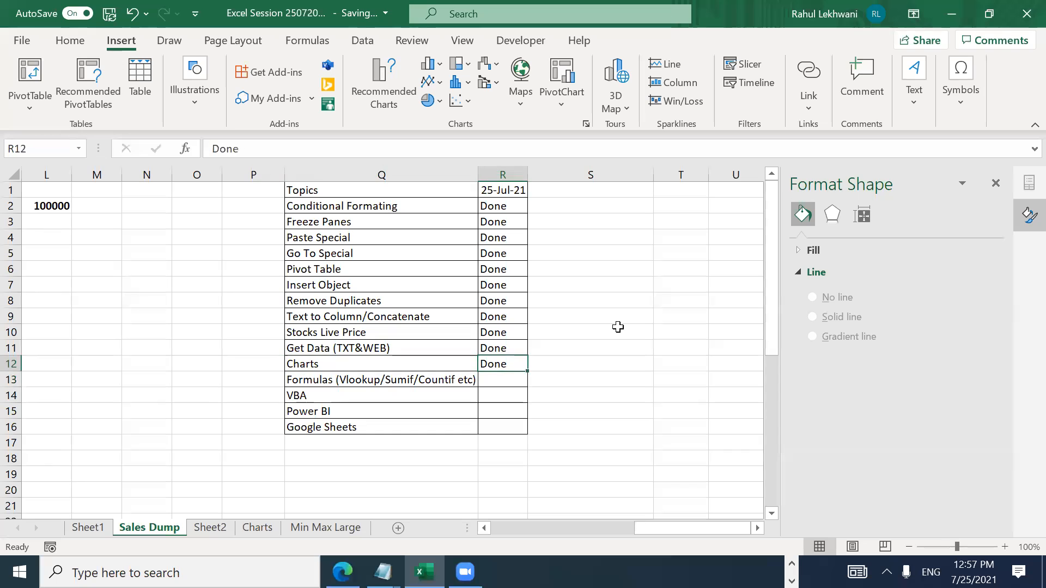
key("Left")
key("Up")
key("ctrl+Up")
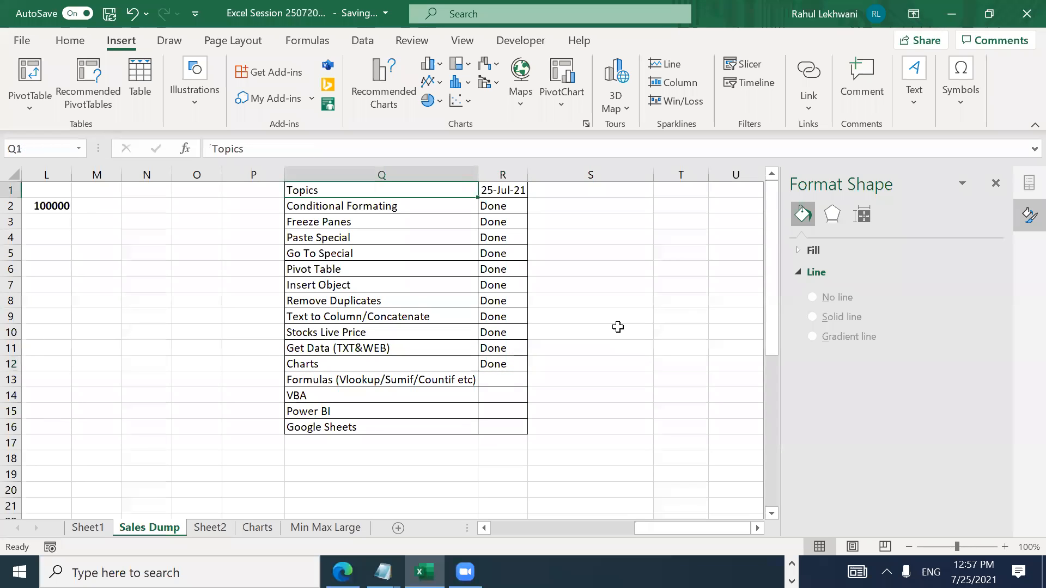
key("shift+Down")
key("shift+Down")
key("shift+Down")
key("shift+Down")
key("shift+Down")
key("shift+Down")
key("shift+Down")
key("shift+Down")
key("shift+Down")
key("Down")
key("shift+Down")
key("shift+Down")
key("shift+Down")
key("shift+Down")
key("shift+Down")
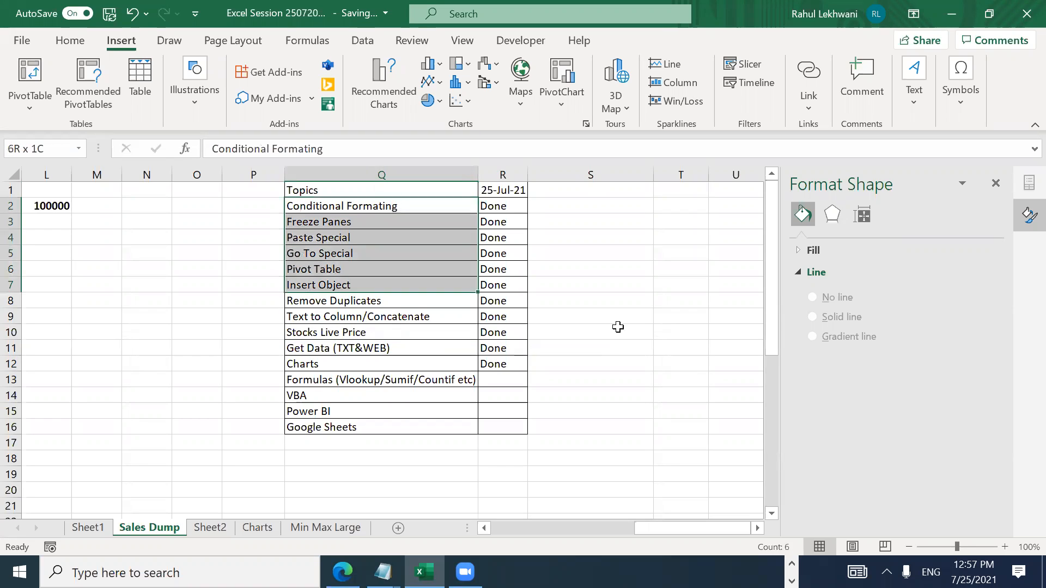
key("shift+Down")
key("shift+Down")
key("shift+Down")
key("shift+Down")
key("shift+Down")
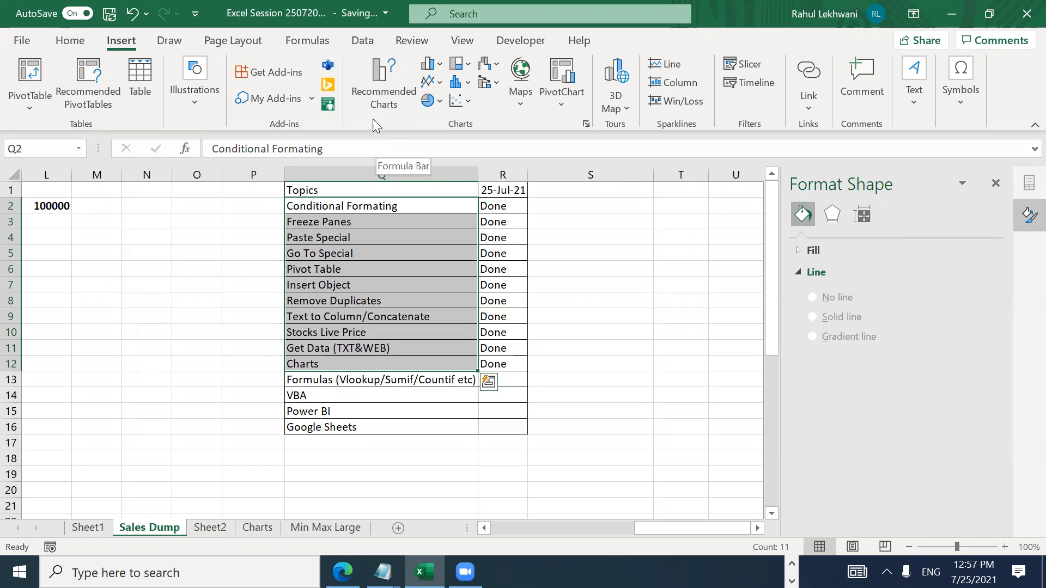
Step: Fill the Done cells R2:R12 yellow, undoing an accidental yellow fill on the topic names
left_click(69, 41)
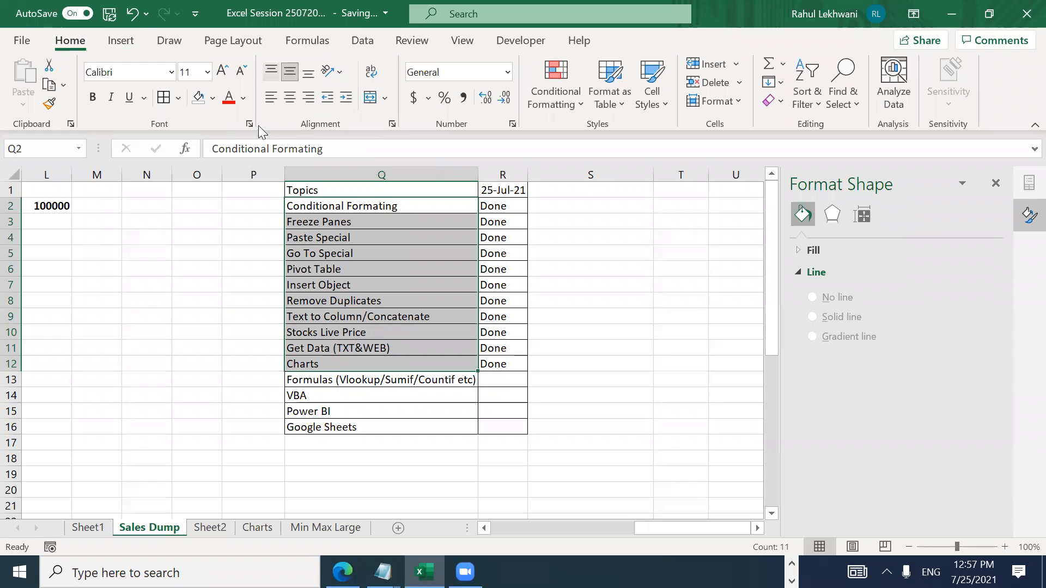
left_click(212, 98)
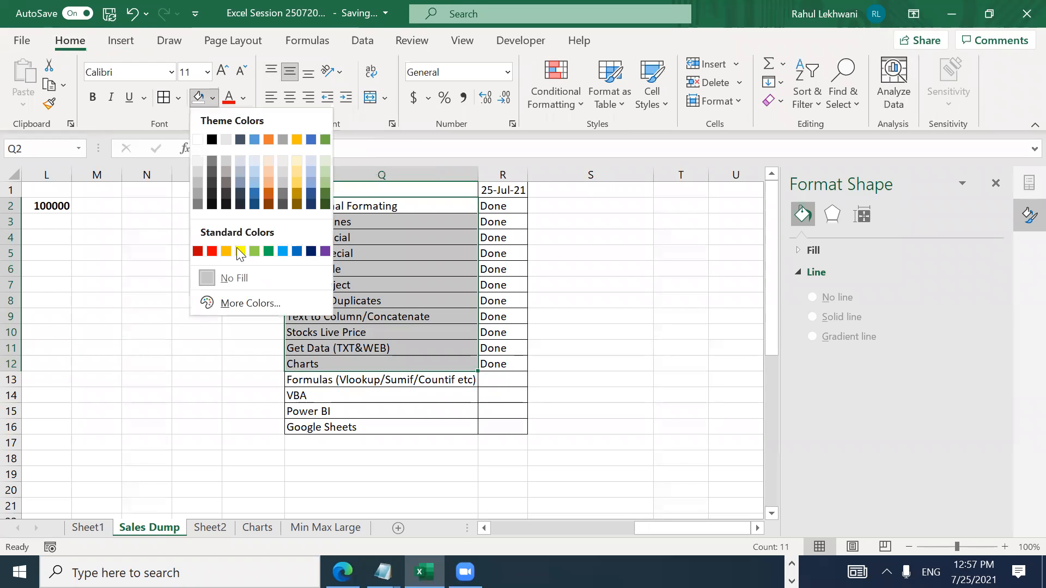
left_click(240, 251)
left_click(412, 299)
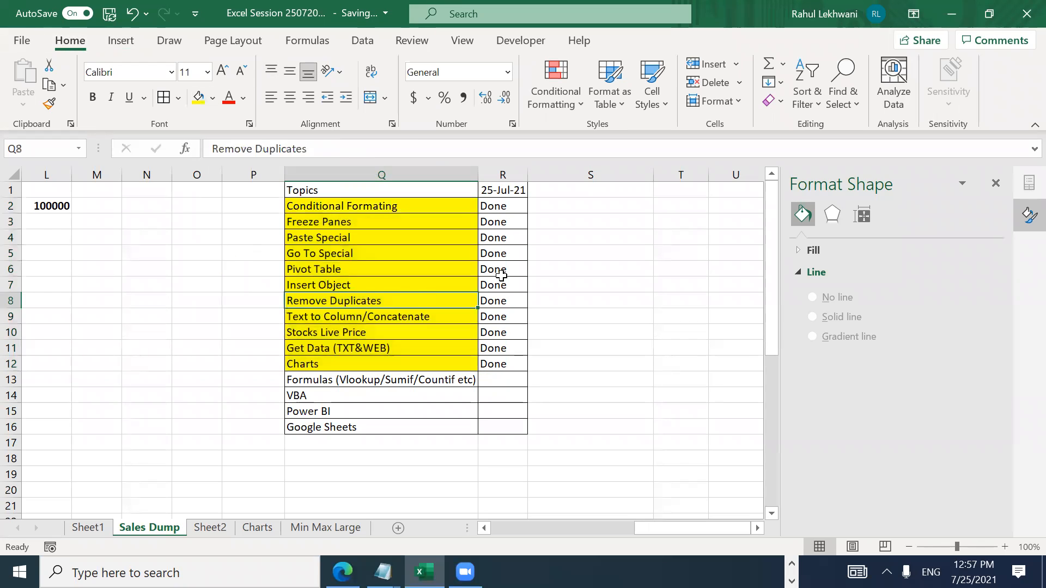
key("ctrl+z")
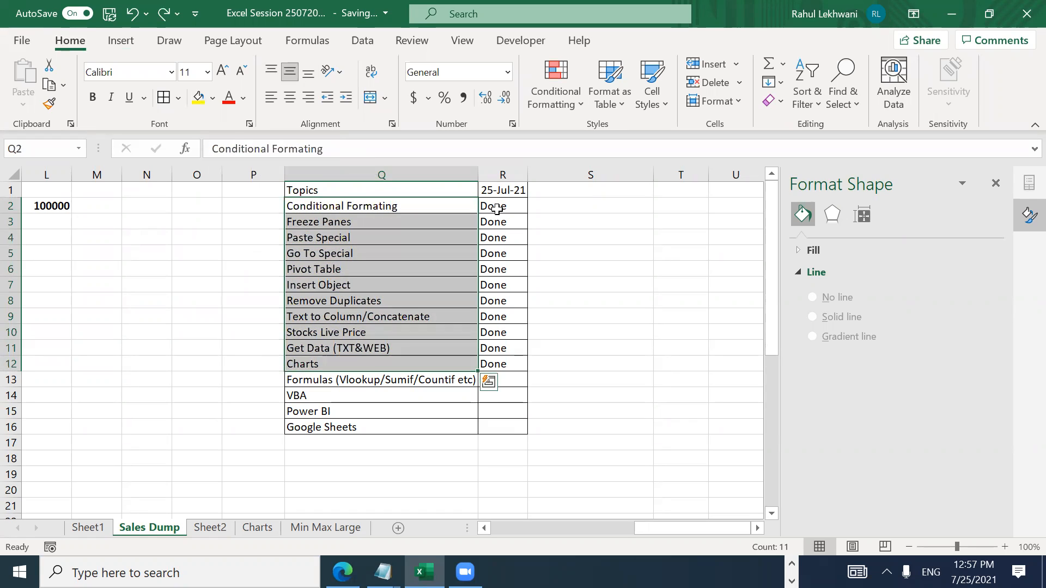
left_click(497, 208)
key("shift+Down")
key("shift+Down")
key("shift+Down")
key("shift+Down")
key("shift+Down")
key("shift+Down")
key("shift+Down")
key("shift+Down")
key("shift+Down")
key("shift+Down")
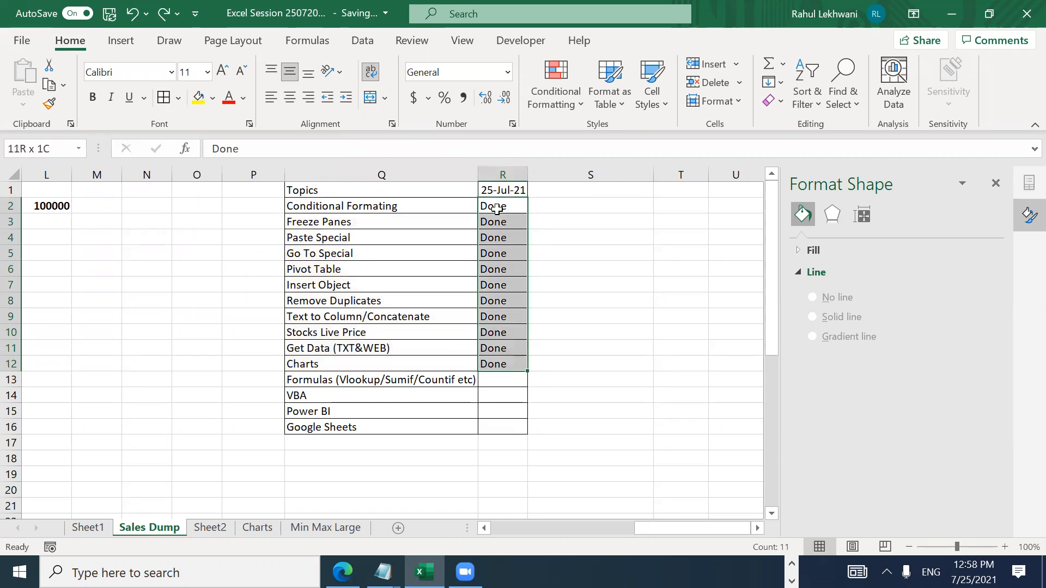
left_click(199, 98)
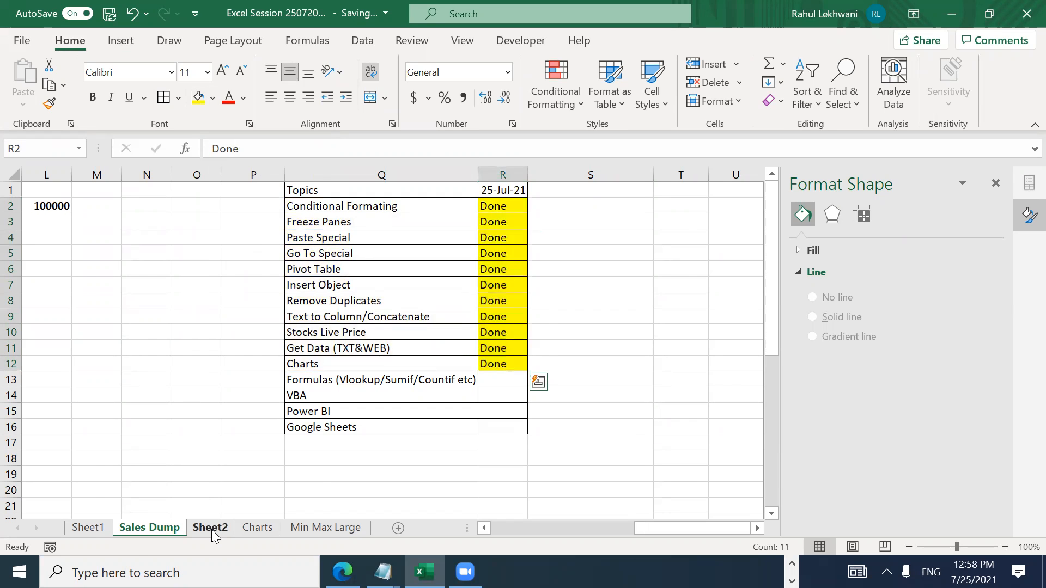
Step: Look through Sheet2, Sheet1 and Charts, then return to Sales Dump and select cell N5
left_click(211, 530)
left_click(99, 529)
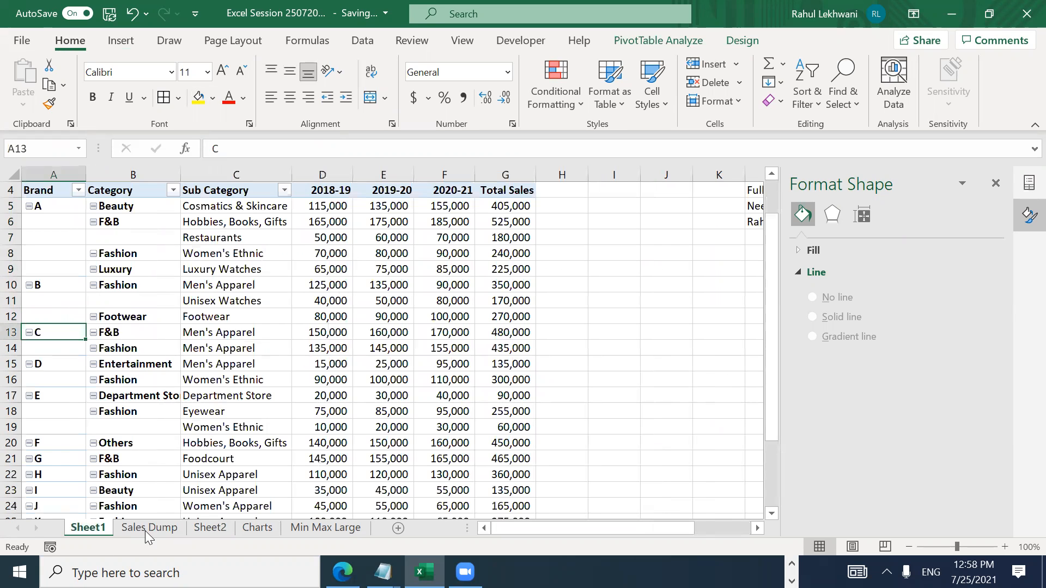
left_click(145, 531)
left_click(228, 531)
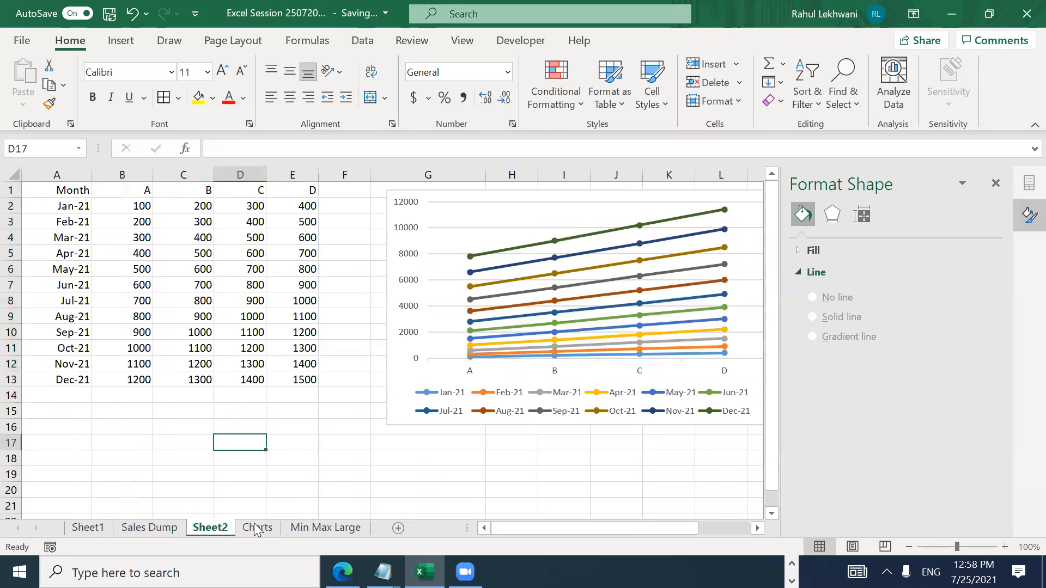
left_click(255, 526)
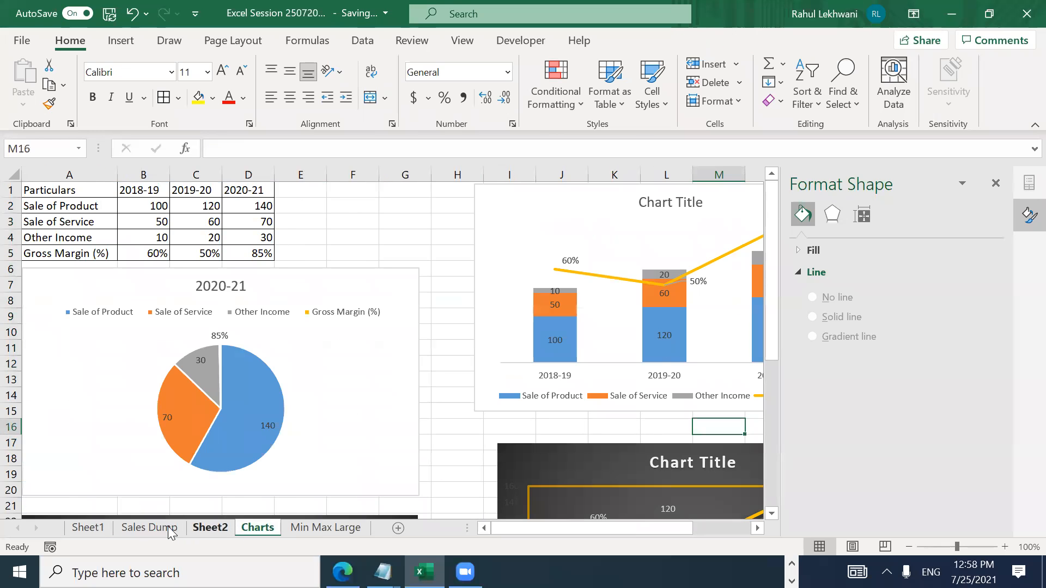
left_click(148, 529)
left_click(476, 254)
key("Left")
key("Left")
key("Left")
key("Left")
key("Left")
key("Left")
key("Left")
key("Left")
key("Left")
key("Right")
key("Right")
key("Right")
key("Right")
key("Right")
key("Right")
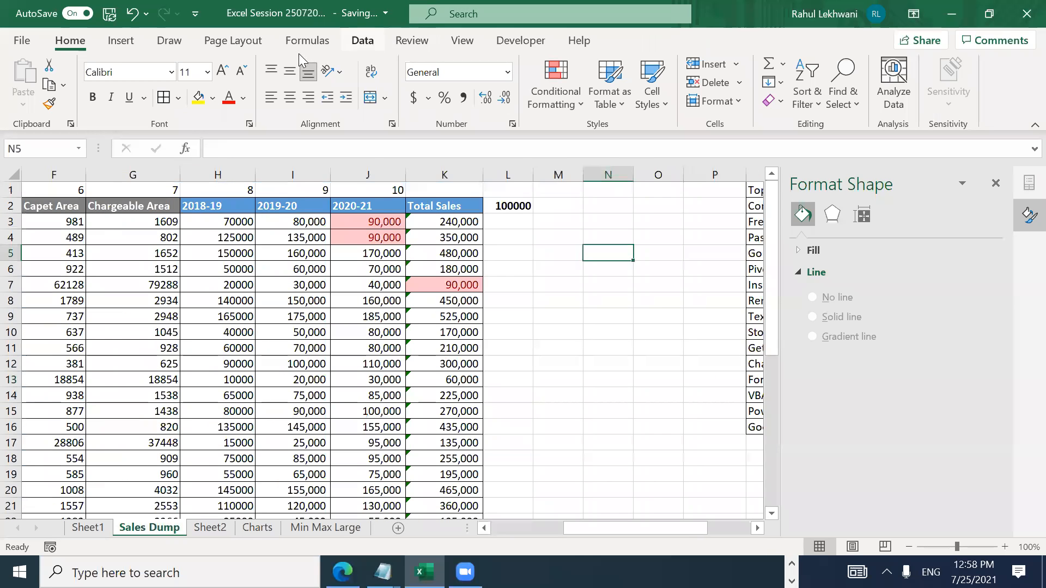
Step: Embed the 'Project 1 Question & Answers' PDF from Desktop\Python on Sales Dump, displayed as an icon
left_click(122, 42)
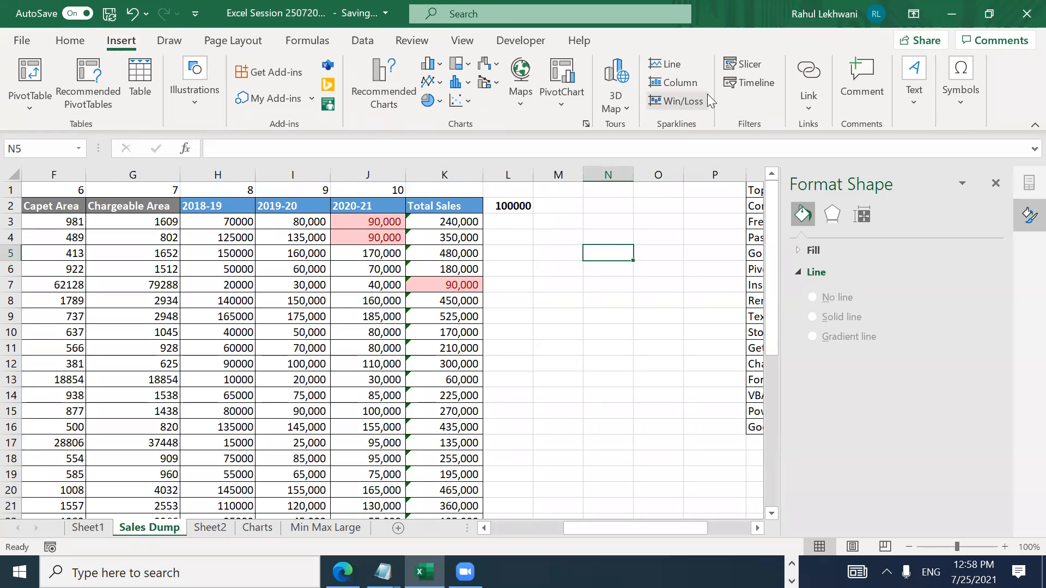
left_click(913, 100)
left_click(1019, 161)
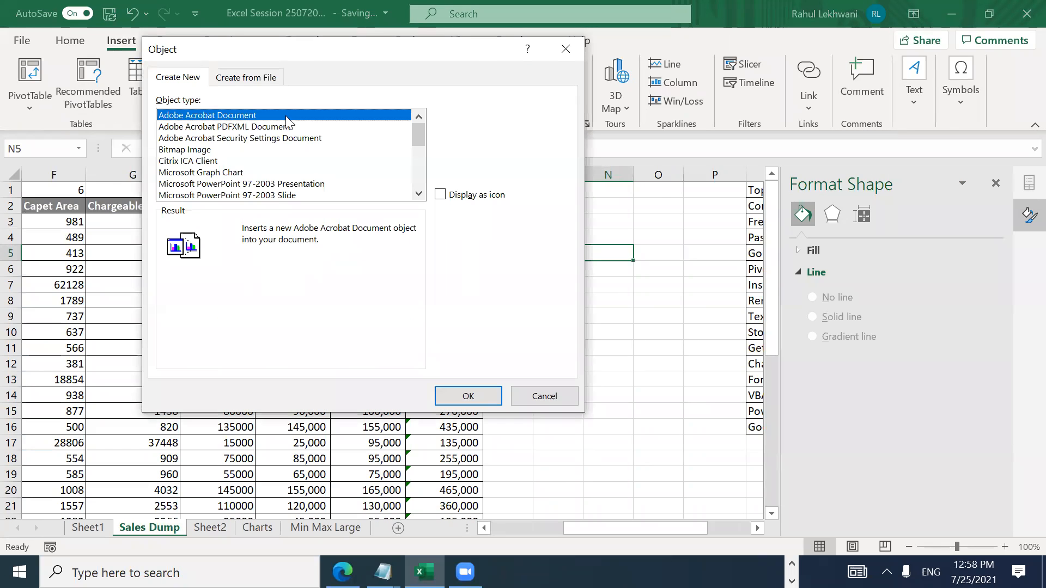
left_click(262, 77)
left_click(441, 122)
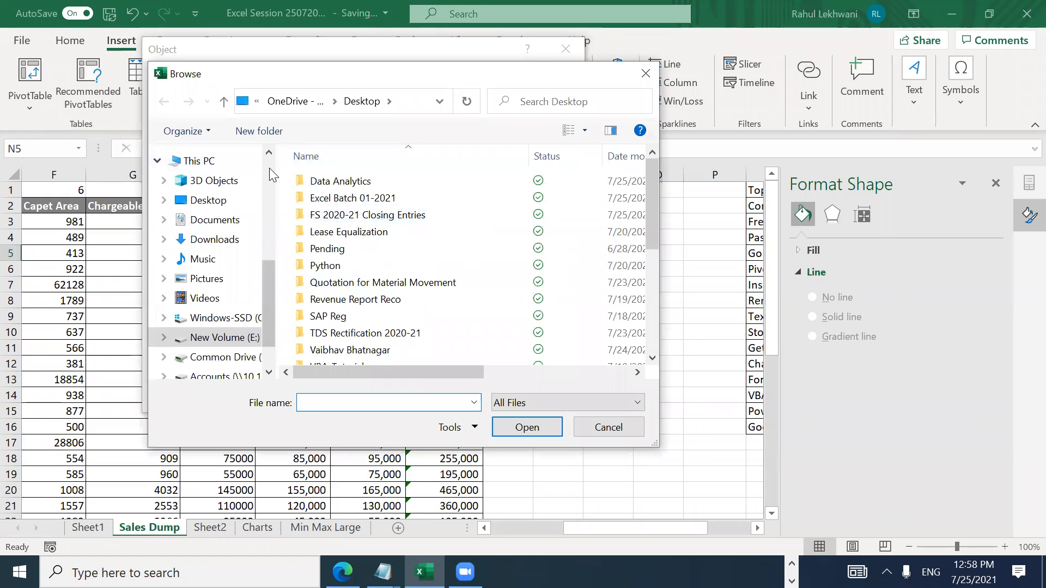
scroll(269, 168, "up", 5)
left_click(226, 188)
left_click(324, 213)
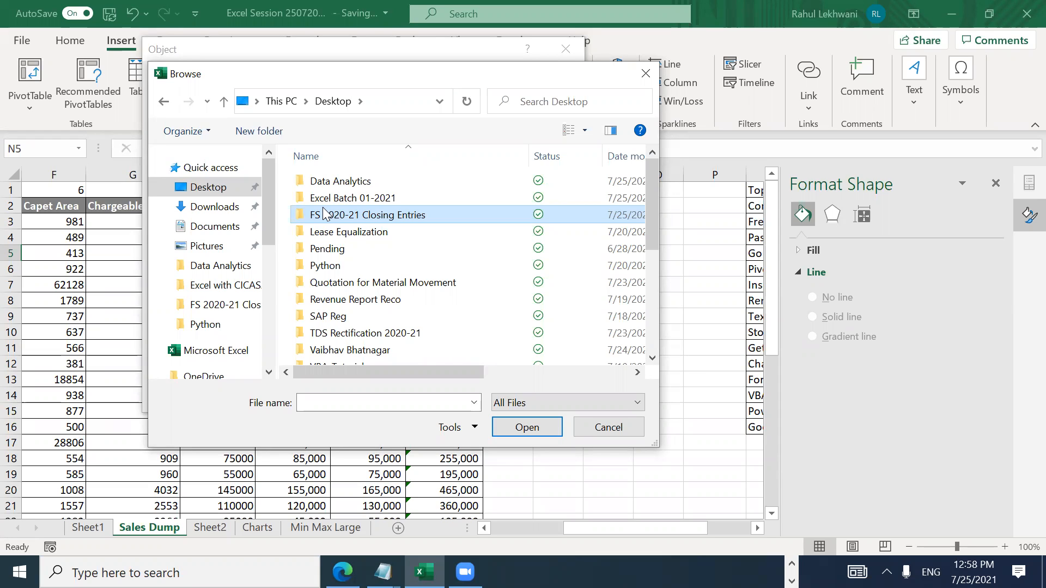
double_click(324, 266)
double_click(343, 233)
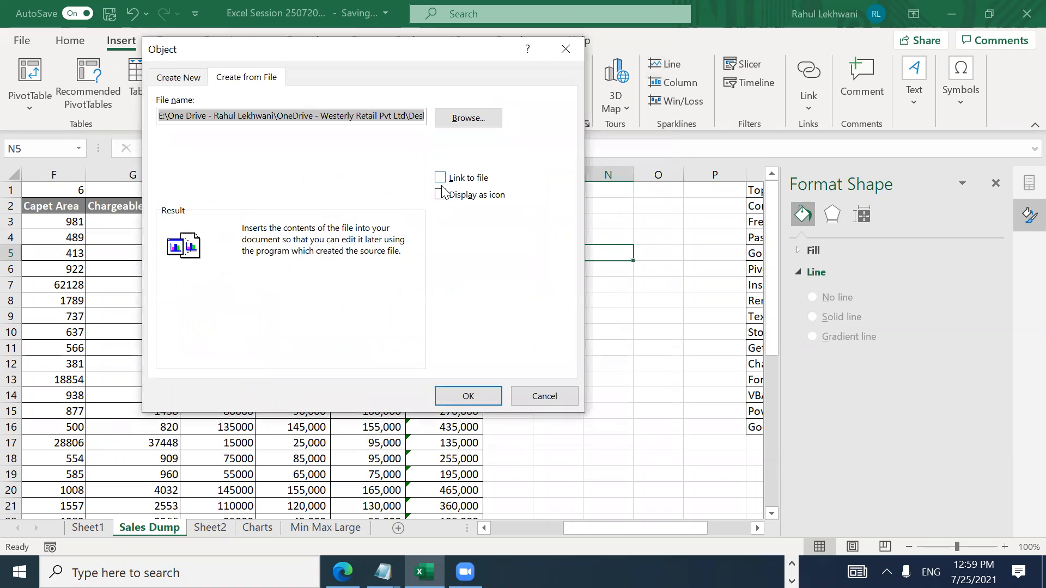
left_click(440, 195)
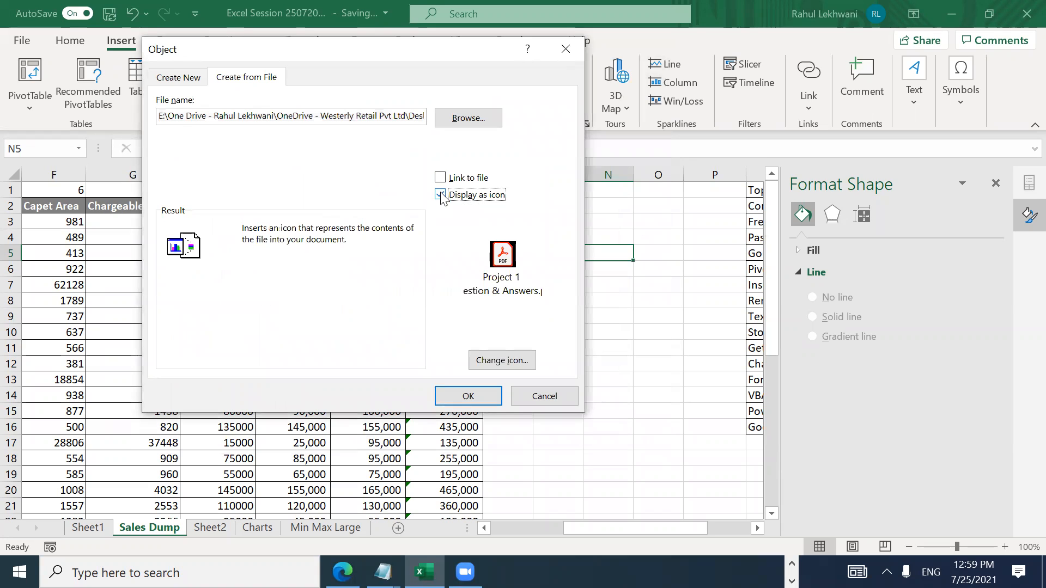
left_click(477, 398)
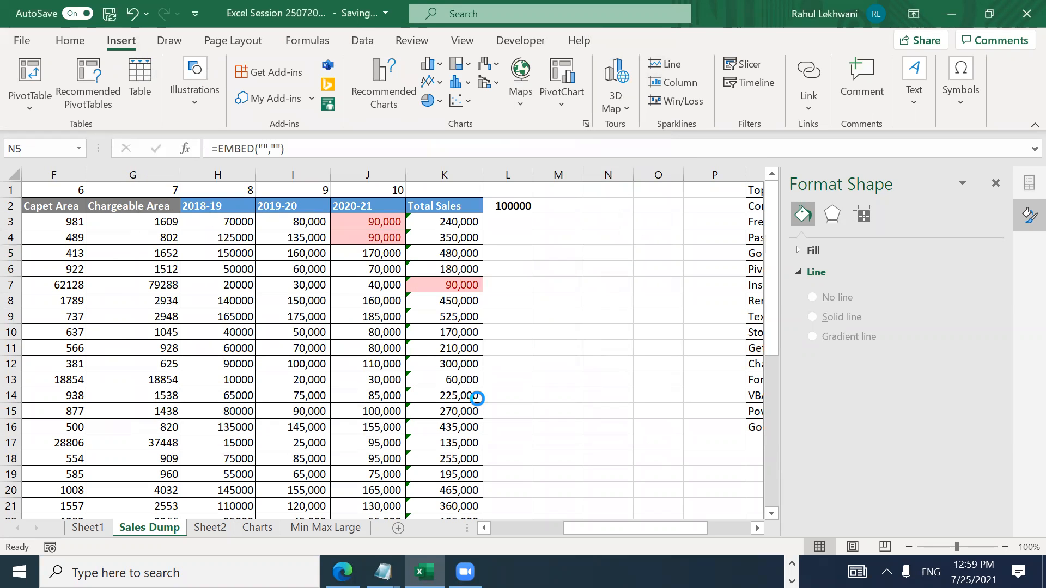
Step: Move the PDF icon up beside the topics list and close the workbook window
left_click_drag(642, 316, 641, 247)
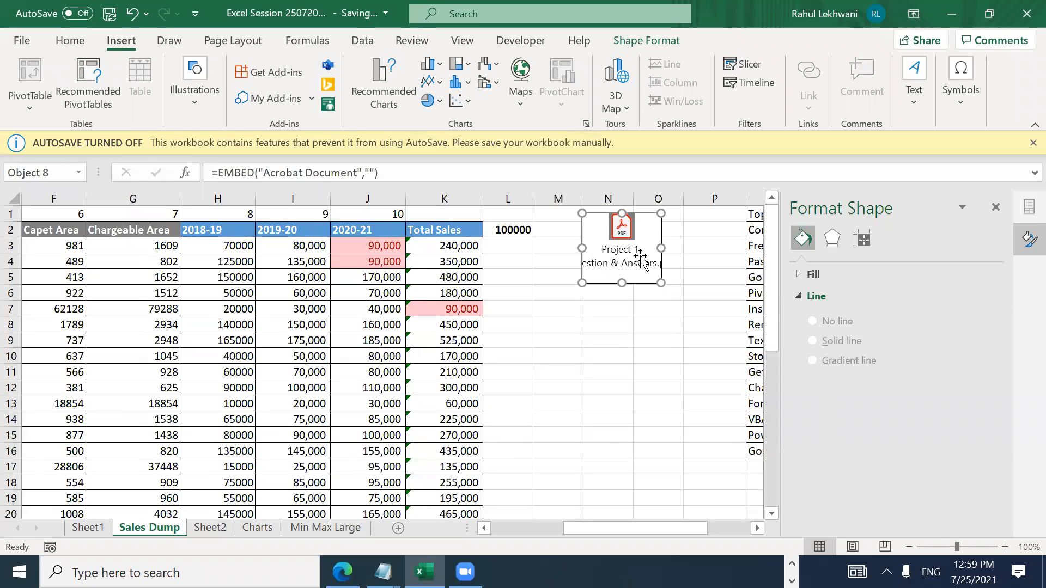
left_click(226, 451)
key("alt")
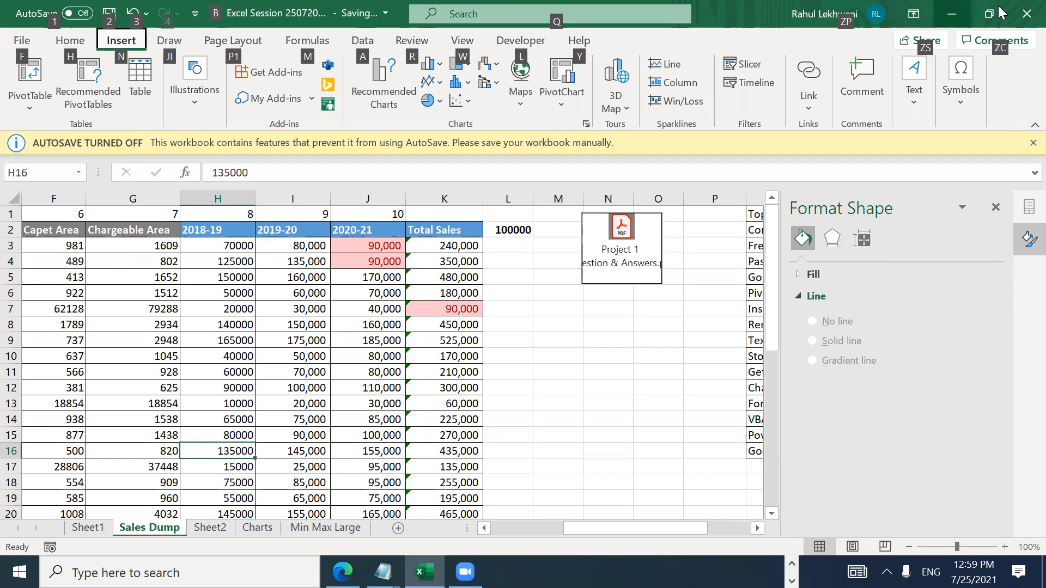
left_click(1024, 15)
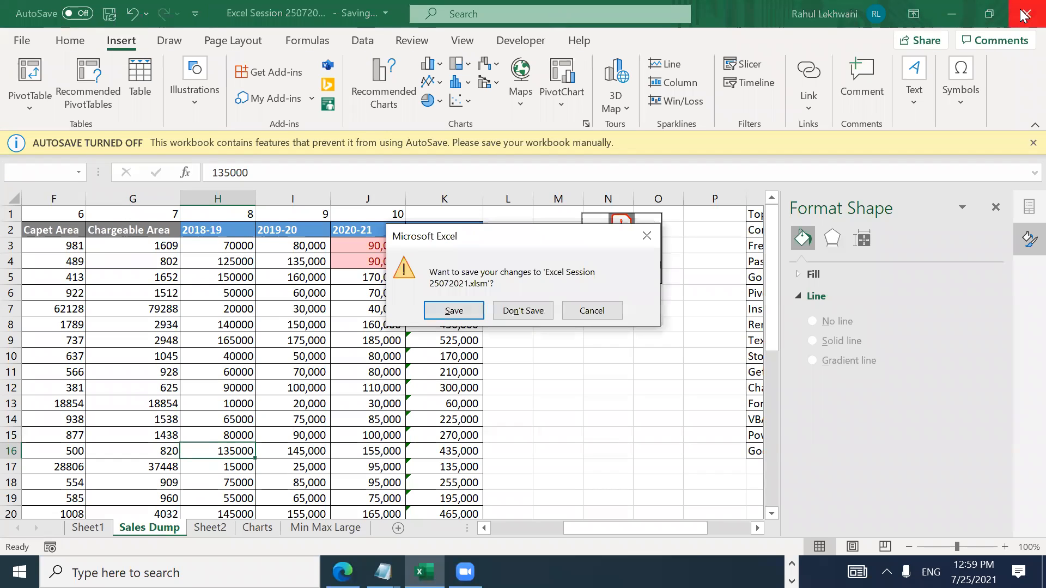
Step: Save Excel Session 25072021.xlsm on closing, refresh the desktop, and bring up WhatsApp
key("Return")
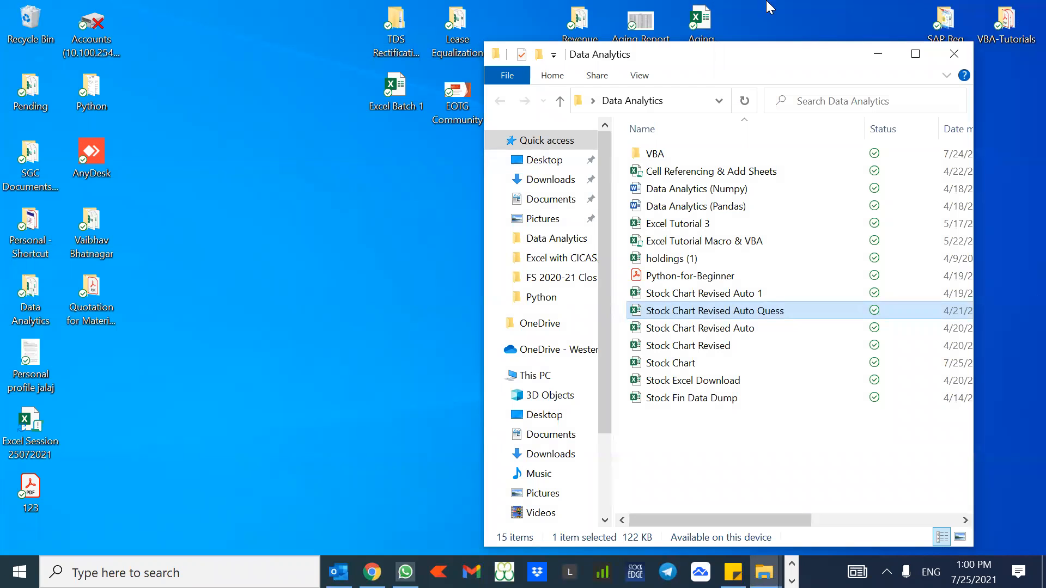
right_click(447, 258)
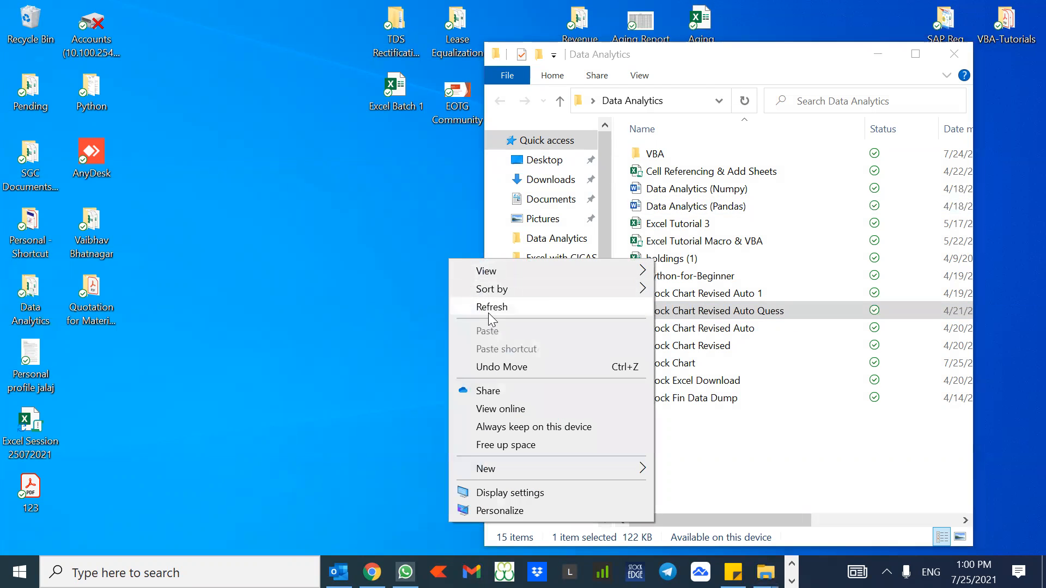
left_click(488, 312)
left_click(405, 573)
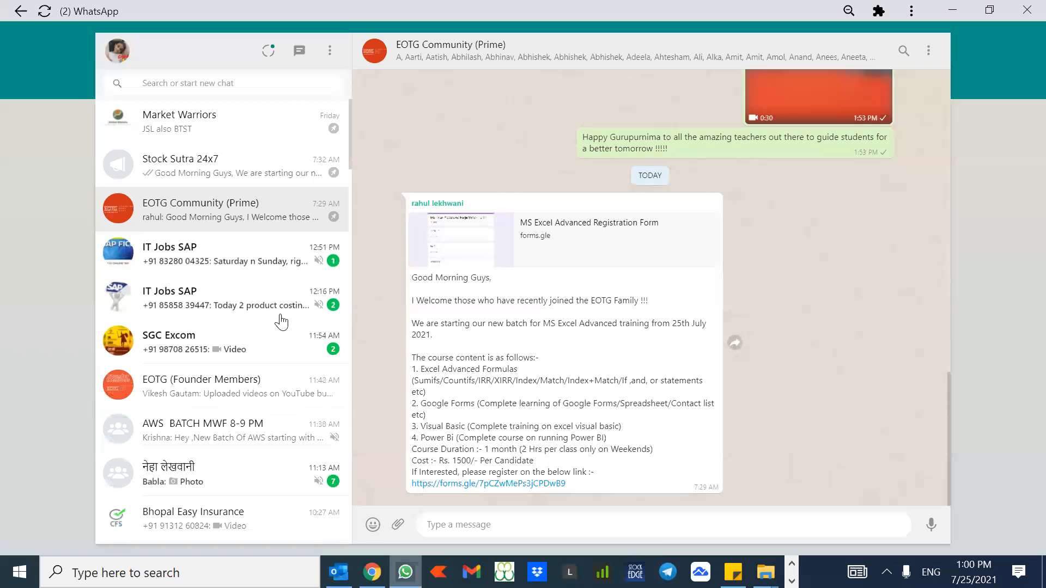
Step: Reply 'Only Sundays' and '2 hrs each session for 4 weeks' in the IT Jobs SAP group
left_click(249, 268)
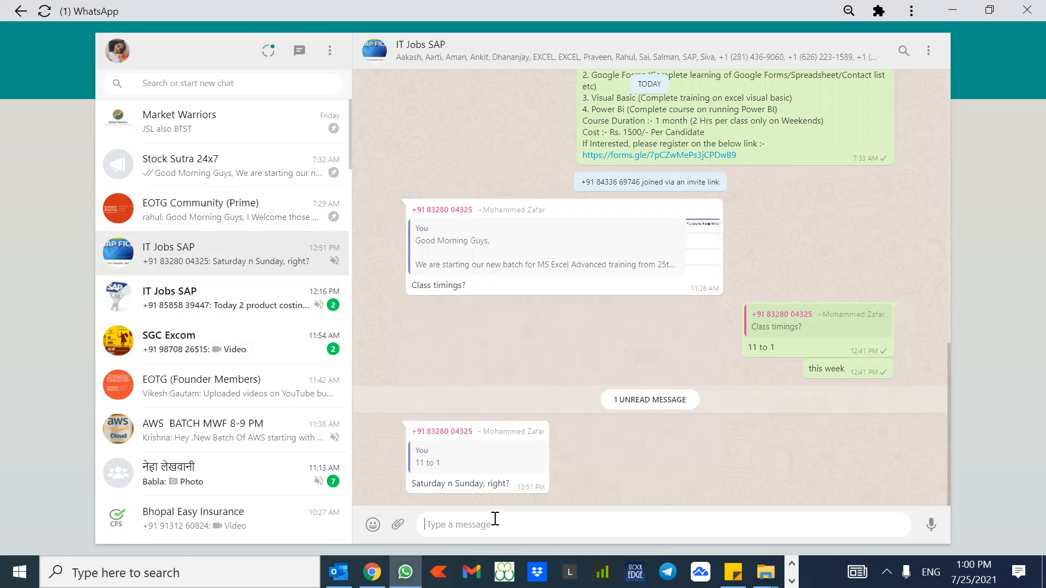
type("Only Sundays")
key("Return")
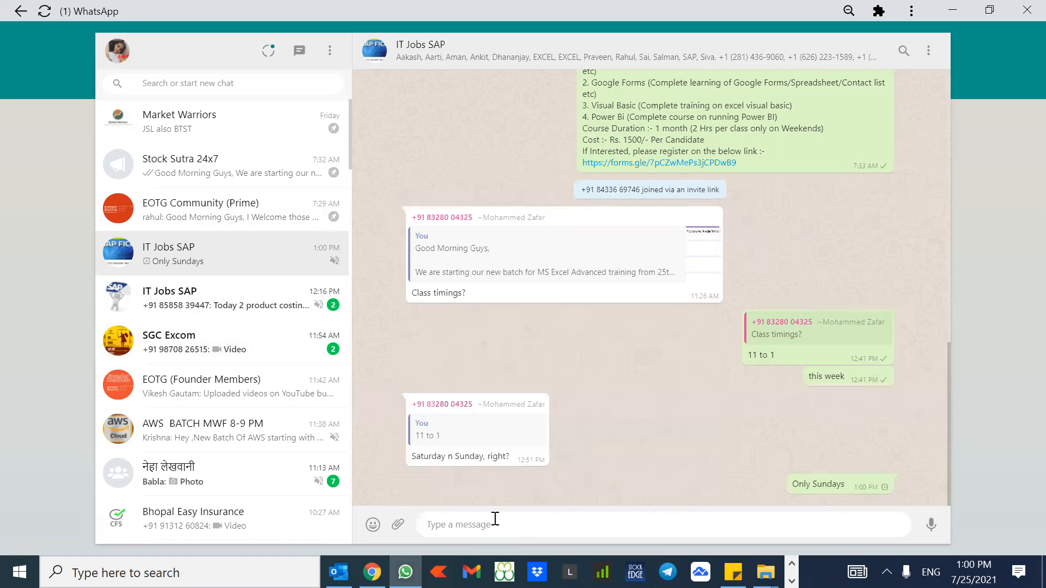
type("2 hrs each session for 4 weeks")
key("Return")
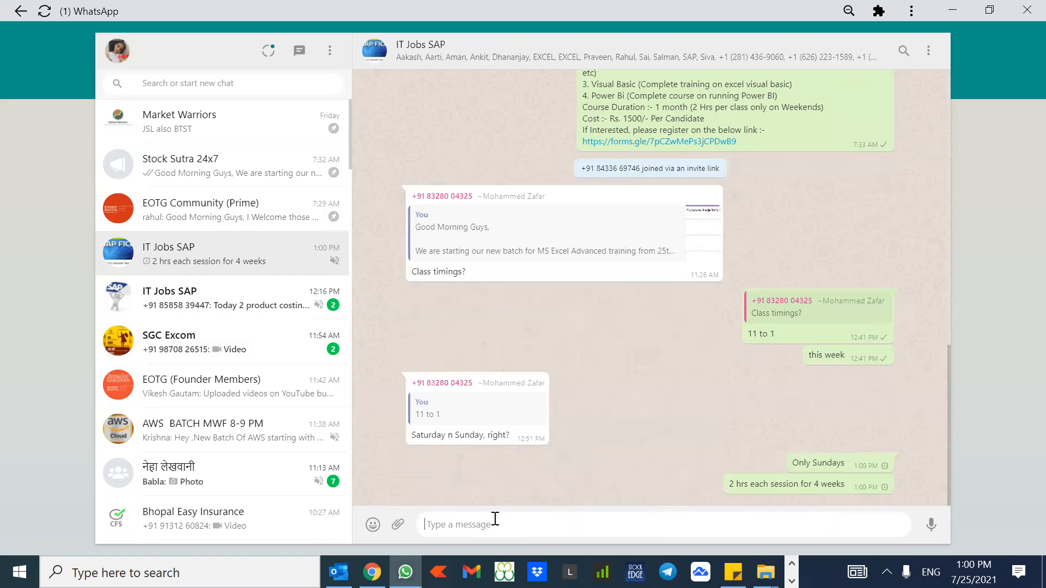
Step: Open the second IT Jobs SAP, SGC Excom, and AWS BATCH MWF 8-9 PM chats
left_click(290, 309)
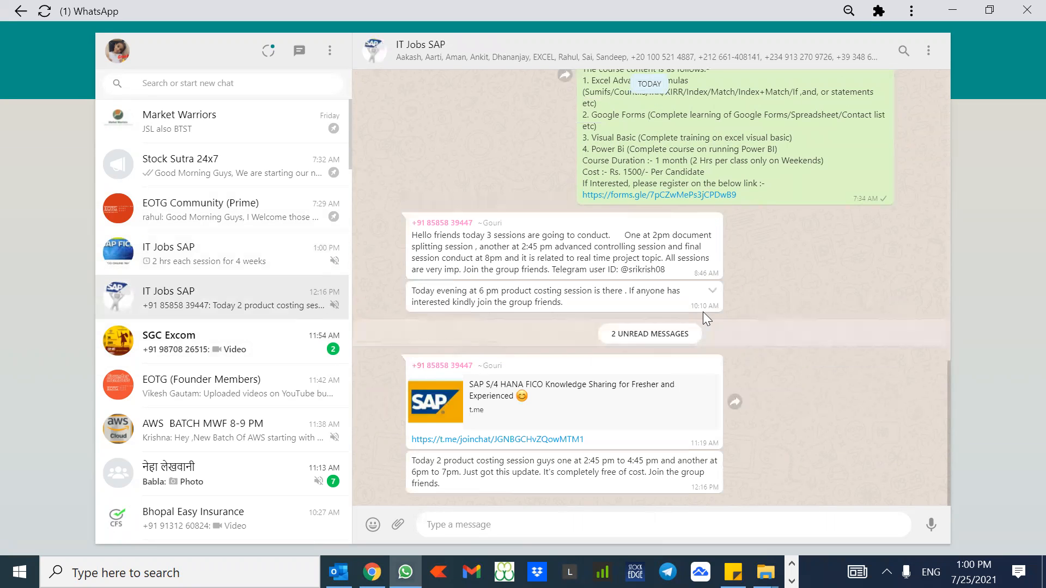
left_click(226, 352)
left_click(218, 495)
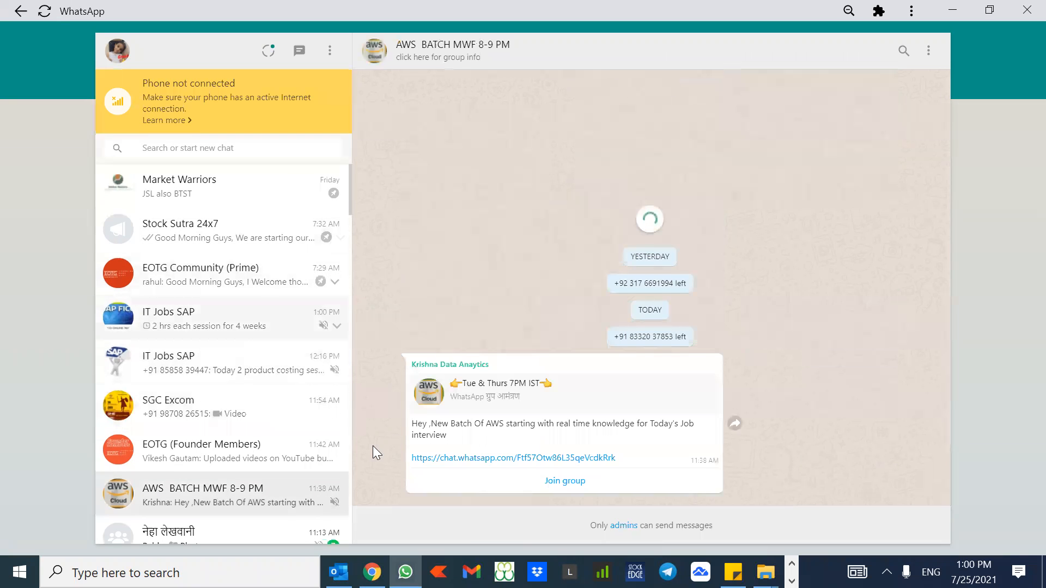